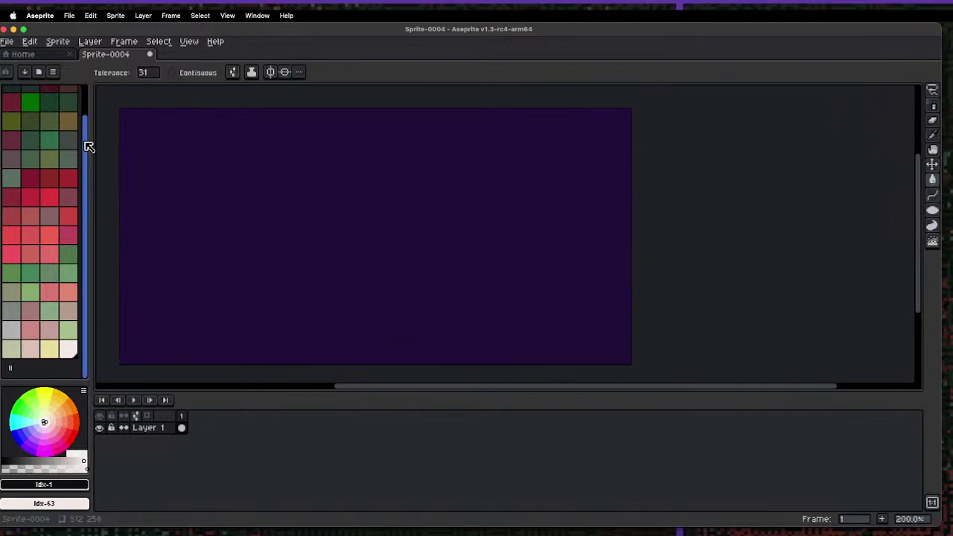
- Pick the bright red palette colour at index 30 and set the Paint Bucket tolerance to 0
left_click_drag(90, 141, 86, 119)
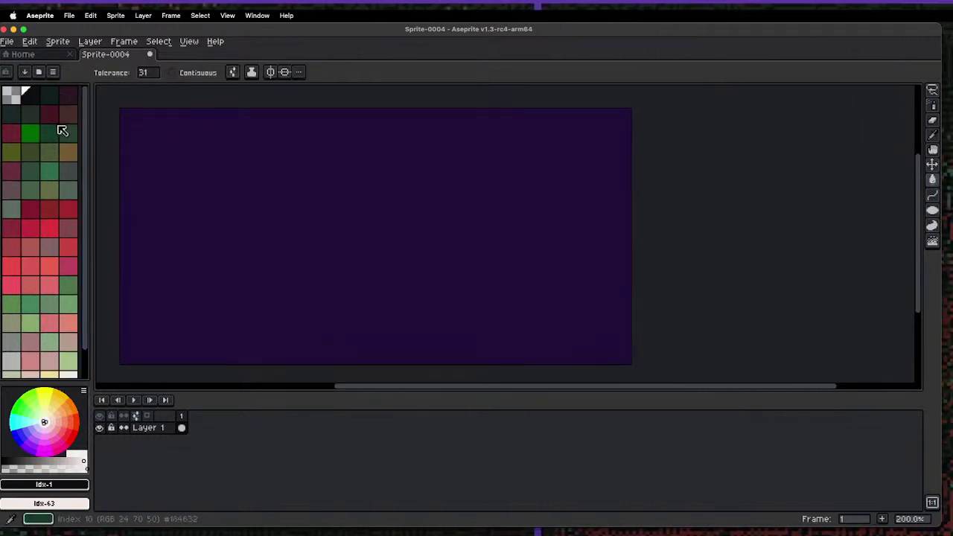
left_click(49, 228)
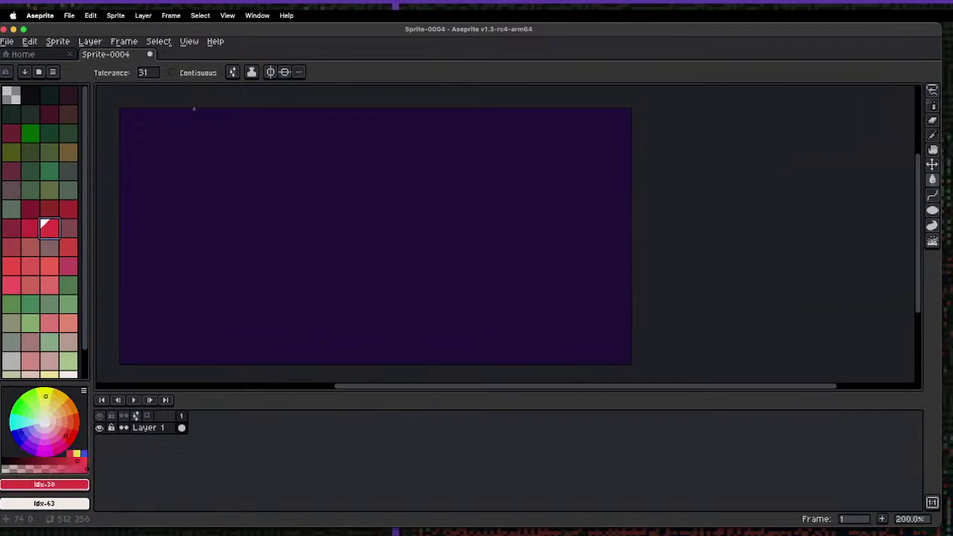
left_click(144, 75)
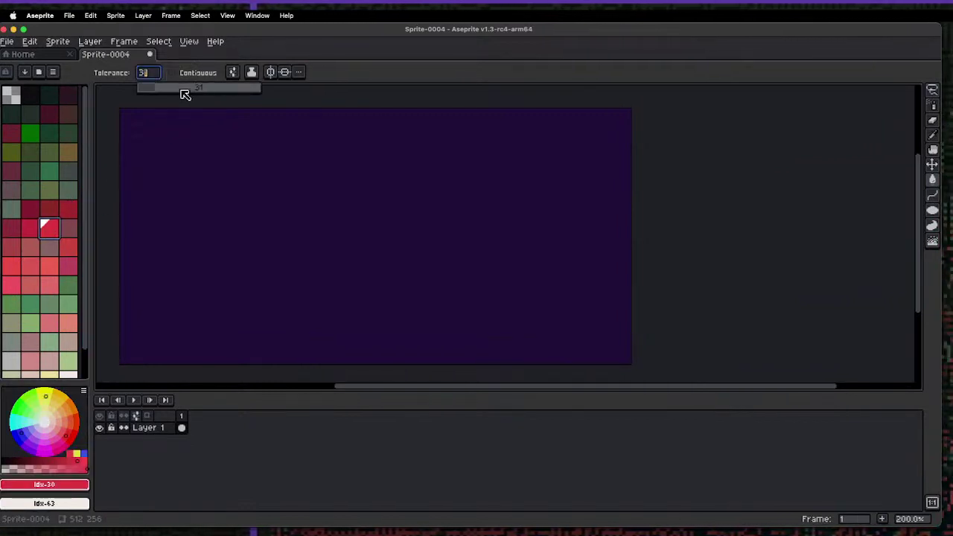
left_click_drag(184, 93, 130, 93)
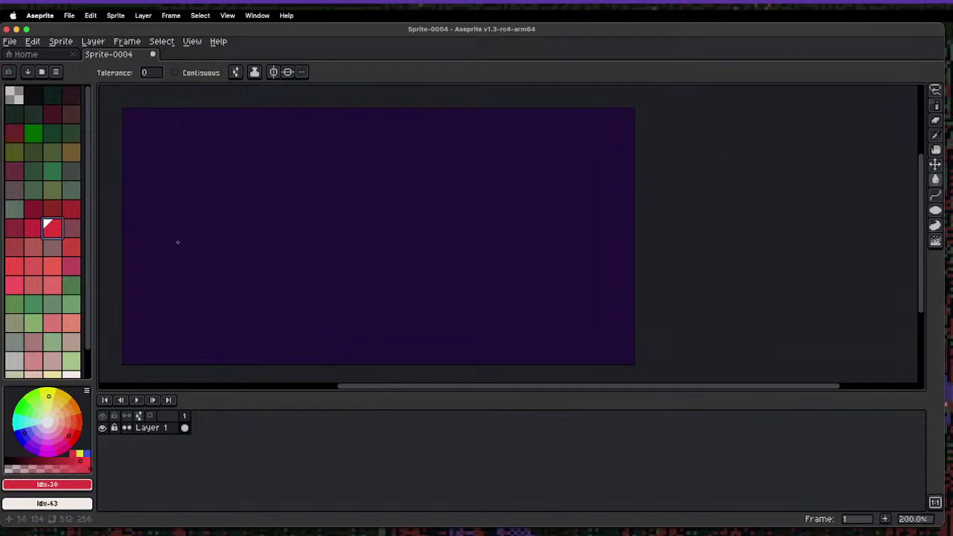
key("v")
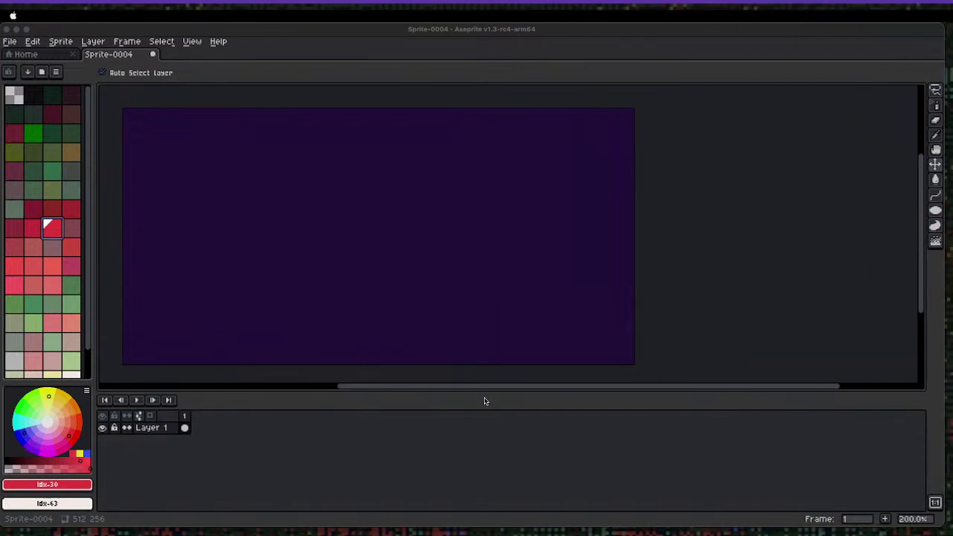
key("g")
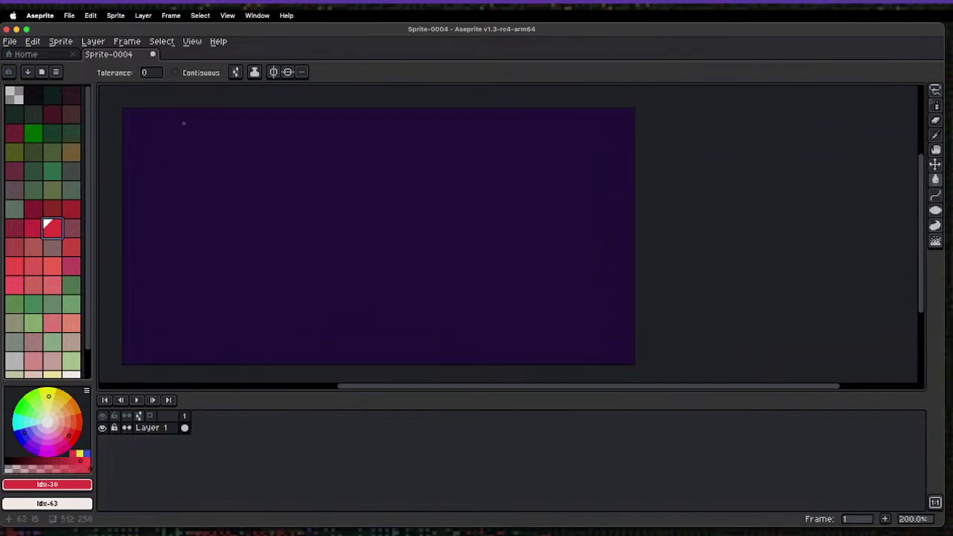
key("super+n")
key("Escape")
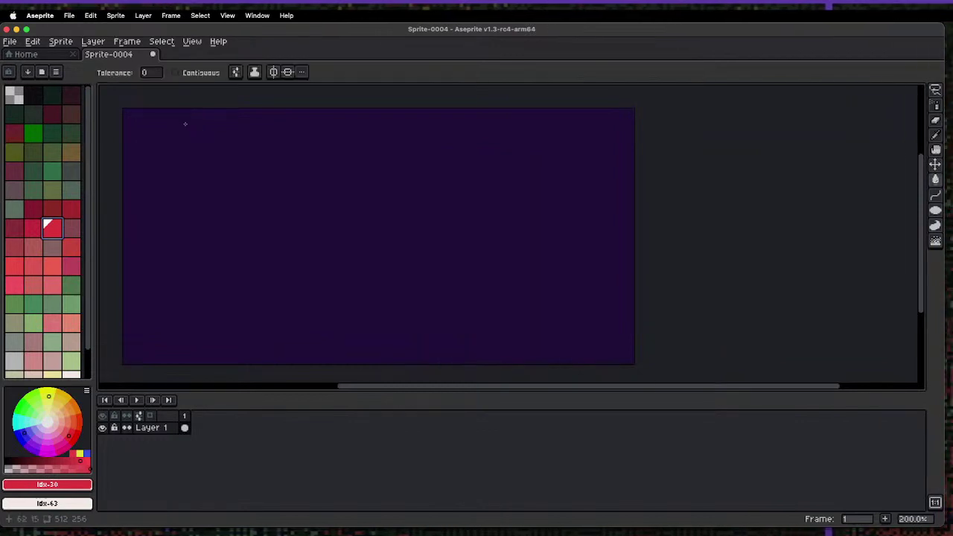
- Close the open sprite without saving and create a 700 × 256 px RGB sprite with a transparent background and advanced options off
left_click(152, 54)
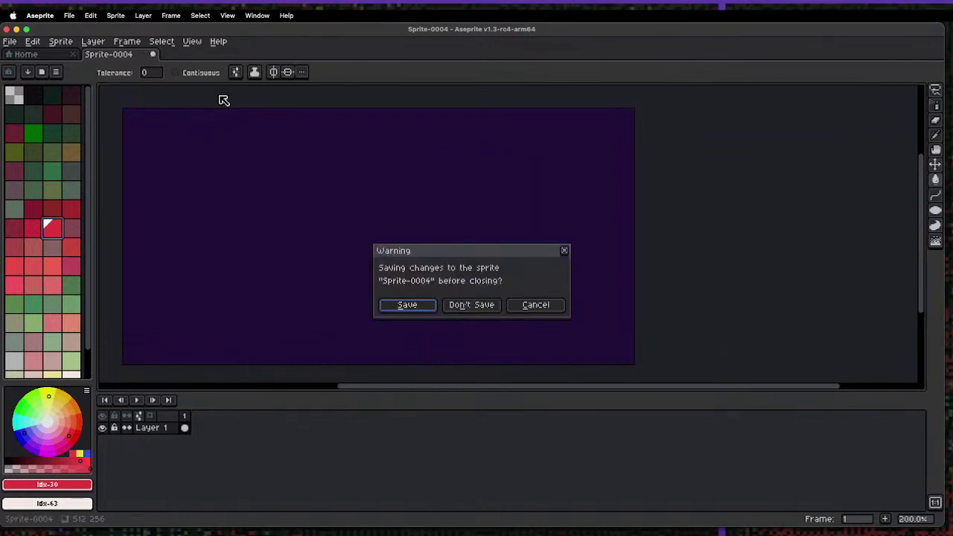
left_click(455, 304)
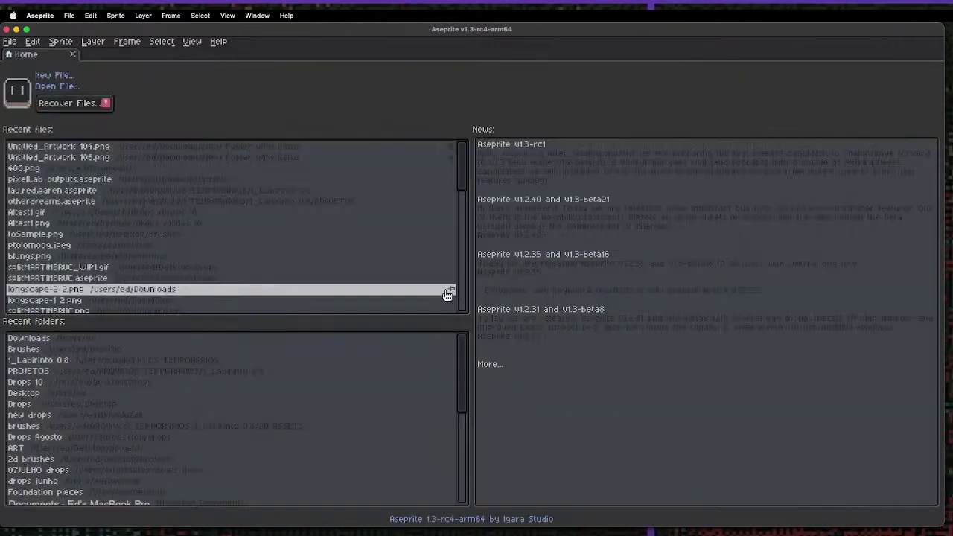
left_click(56, 77)
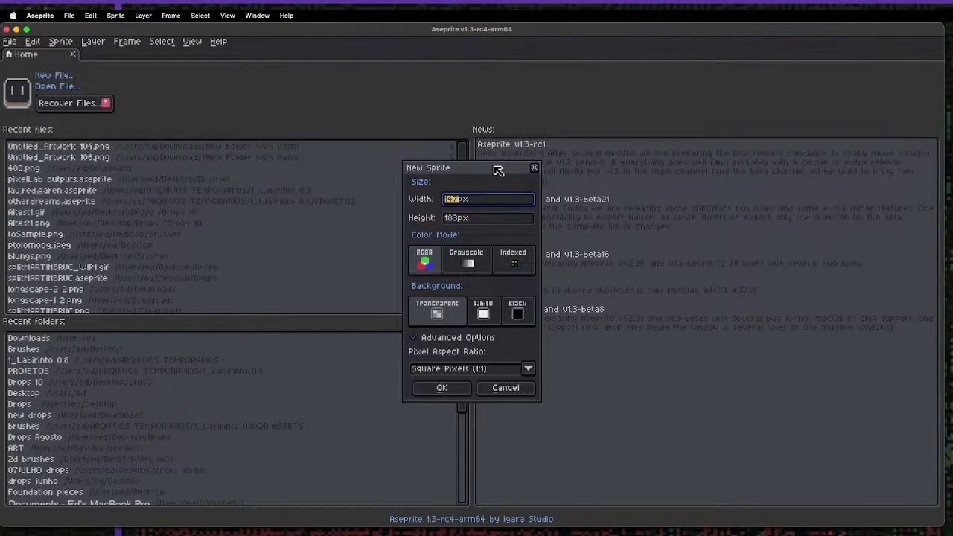
type("256")
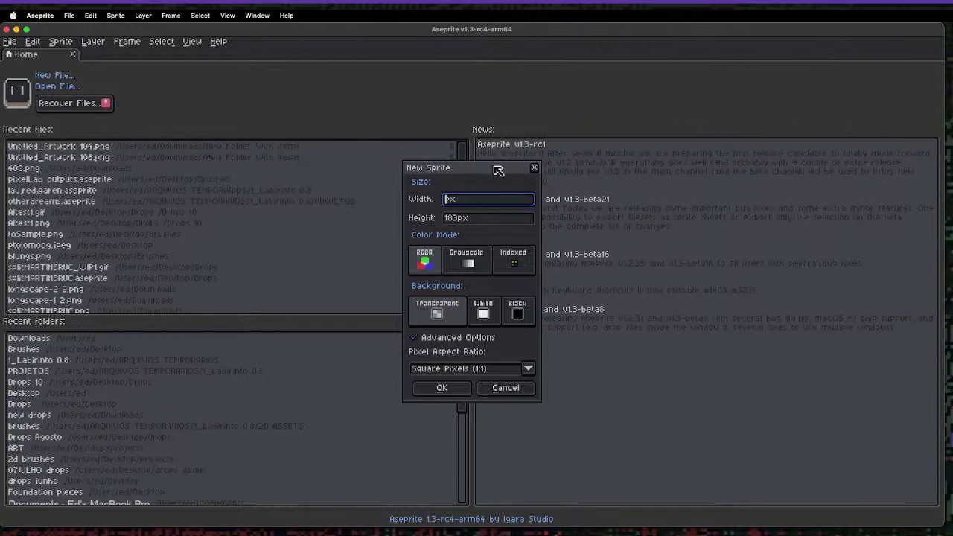
type("700")
key("Tab")
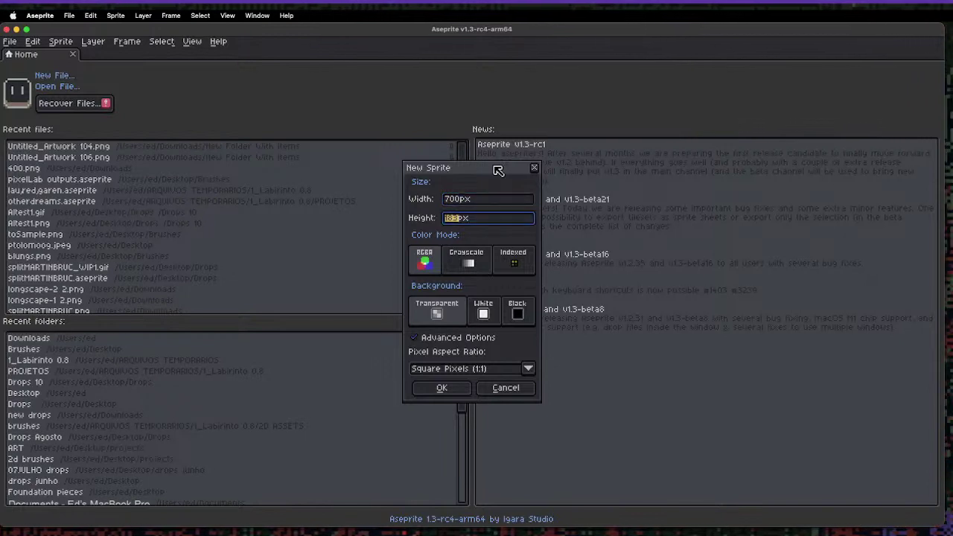
type("256")
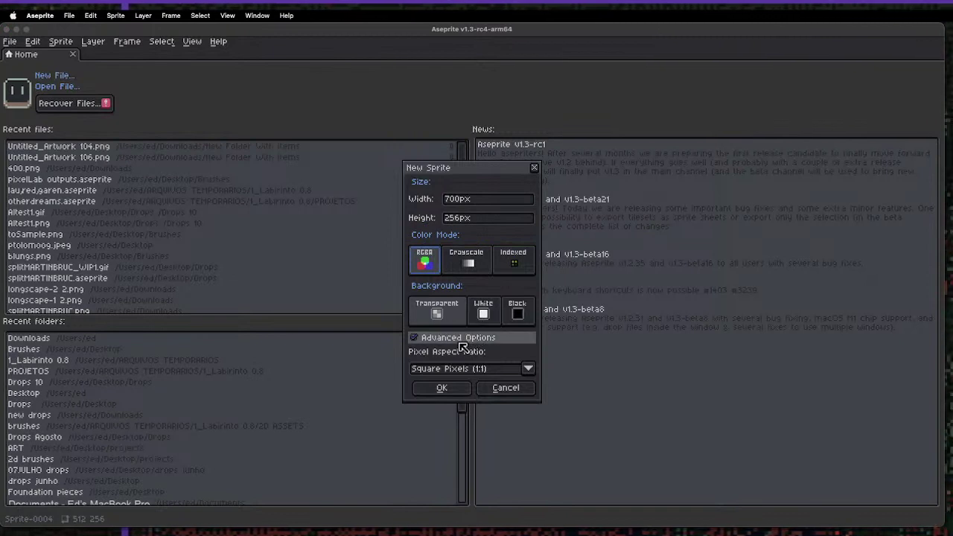
left_click(428, 340)
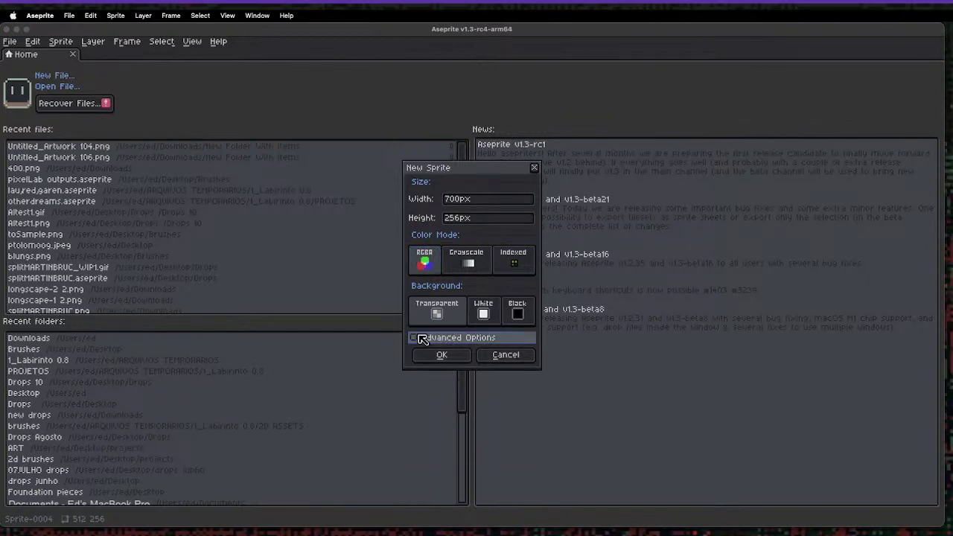
left_click(459, 356)
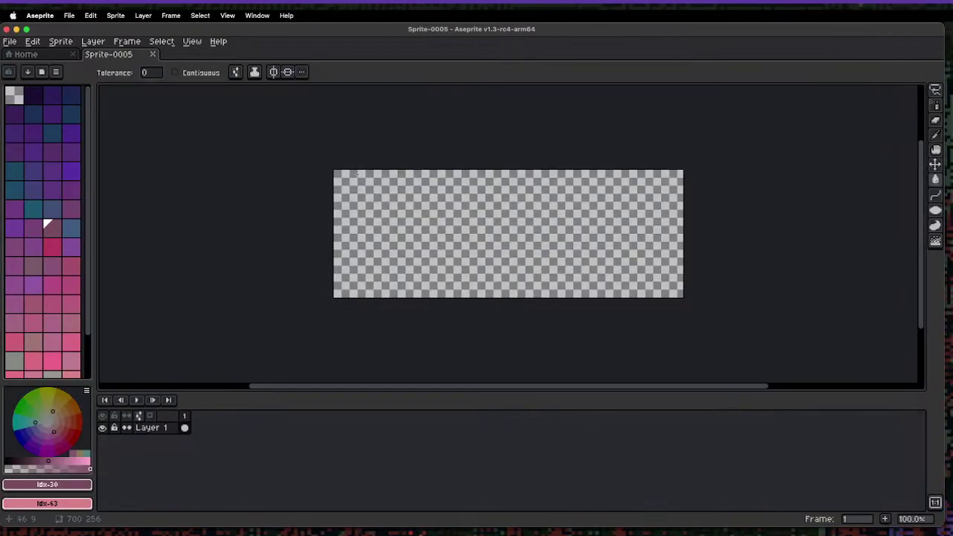
- Look over the empty canvas at different zoom levels and positions, ending with it fitted to the screen
scroll(397, 229, "up", 1)
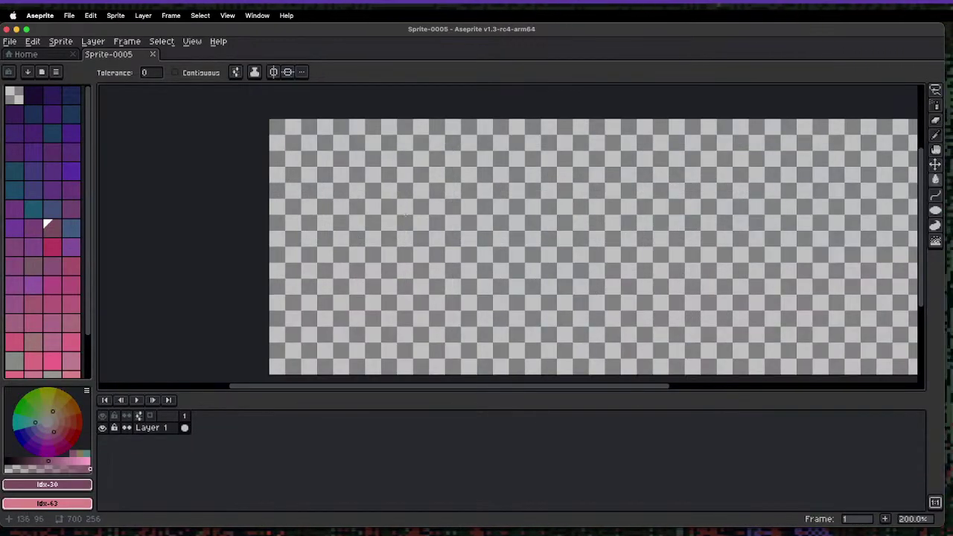
scroll(397, 228, "down", 1)
key("h")
left_click_drag(436, 246, 259, 242)
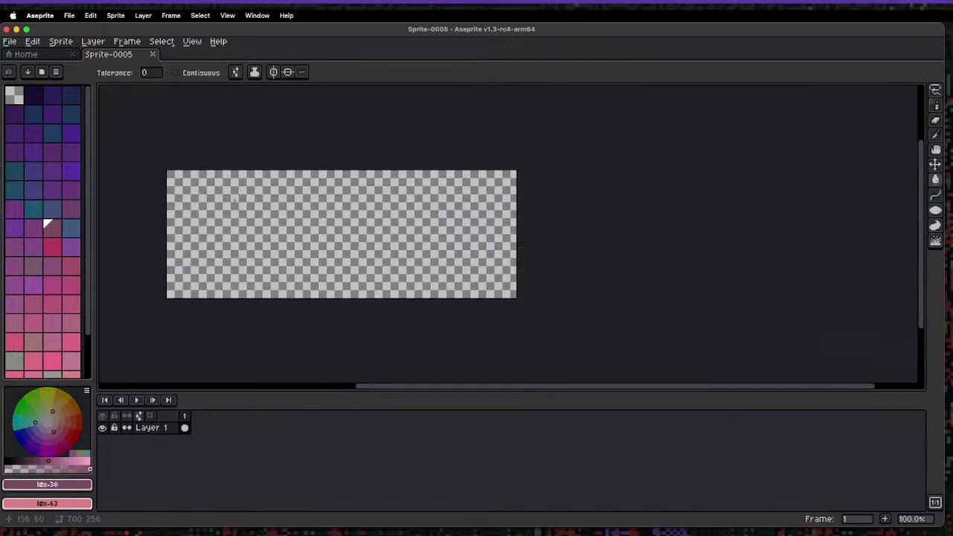
scroll(259, 242, "up", 1)
scroll(222, 226, "down", 1)
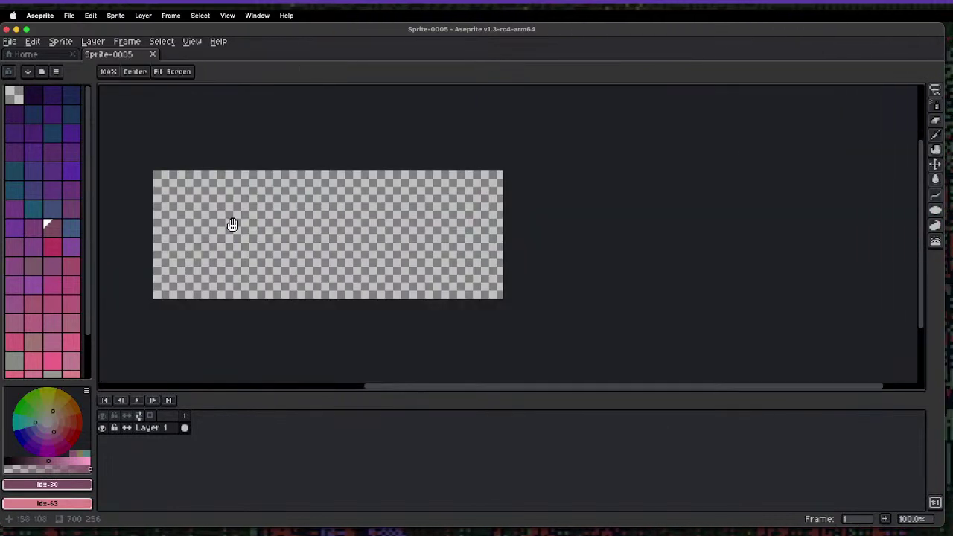
left_click_drag(227, 224, 356, 221)
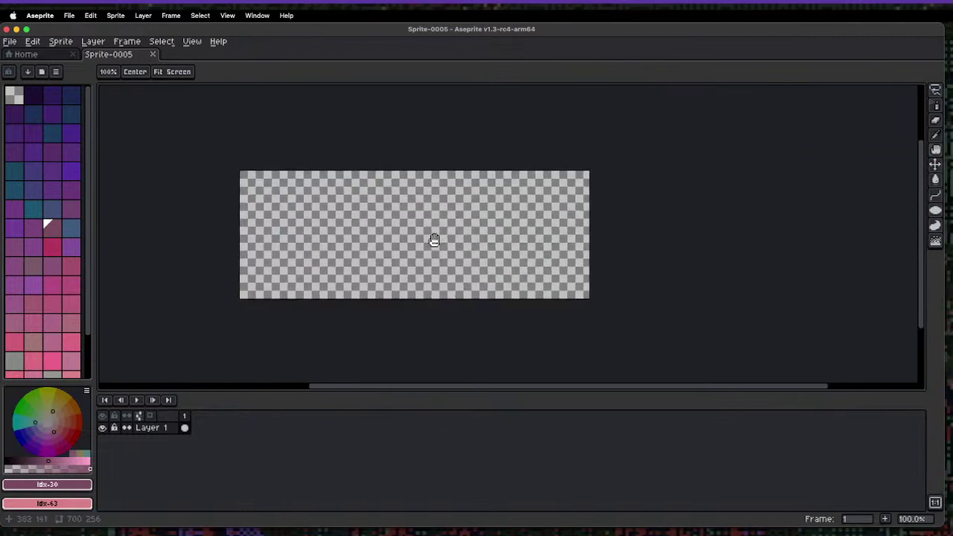
left_click_drag(434, 238, 340, 246)
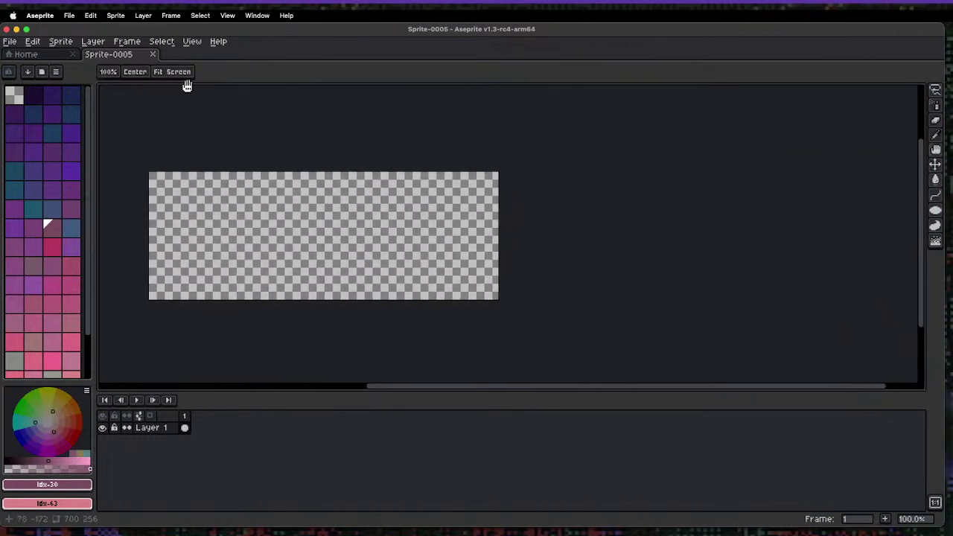
key("2")
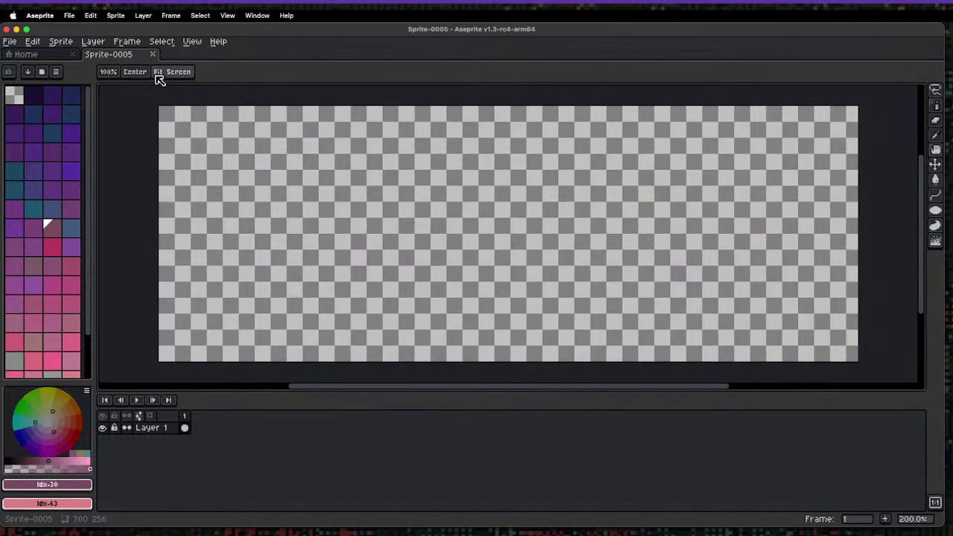
left_click(108, 71)
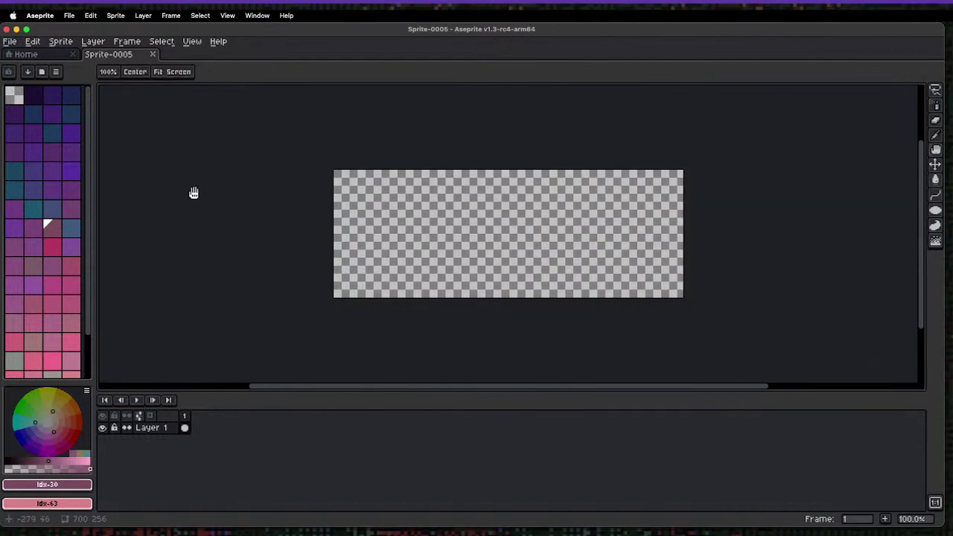
left_click(172, 71)
key("g")
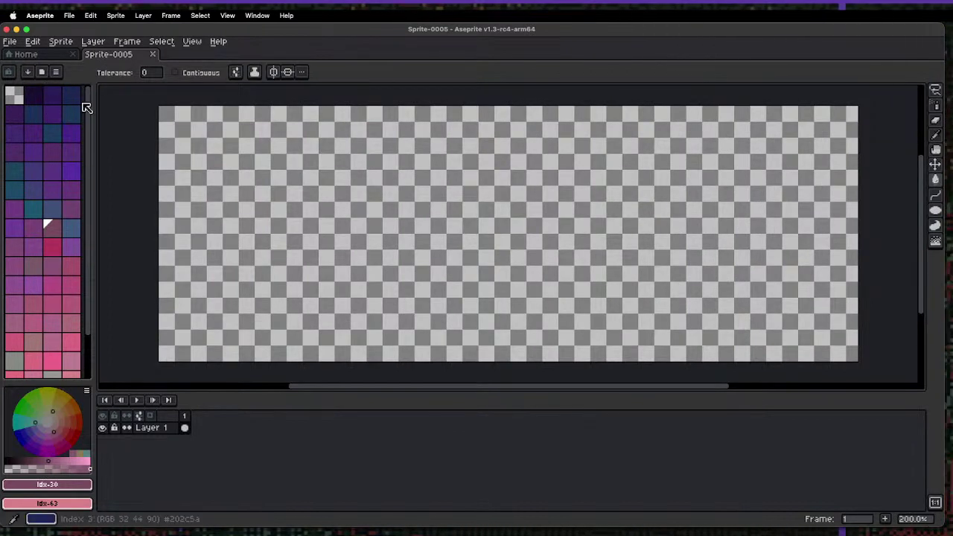
- Load the tropical palette preset for the new sprite
mouse_move(87, 108)
left_mouse_down()
mouse_move(77, 209)
mouse_move(76, 112)
left_mouse_up()
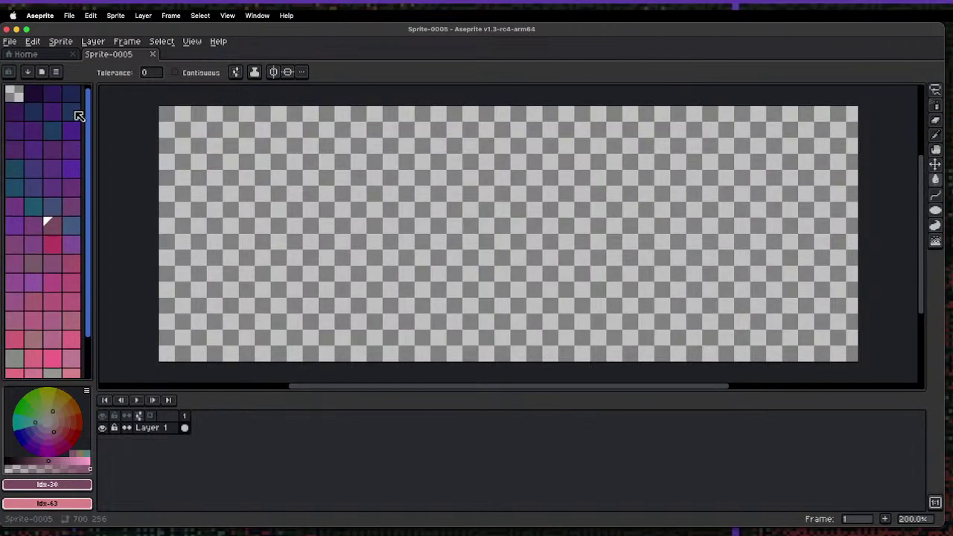
left_click(42, 72)
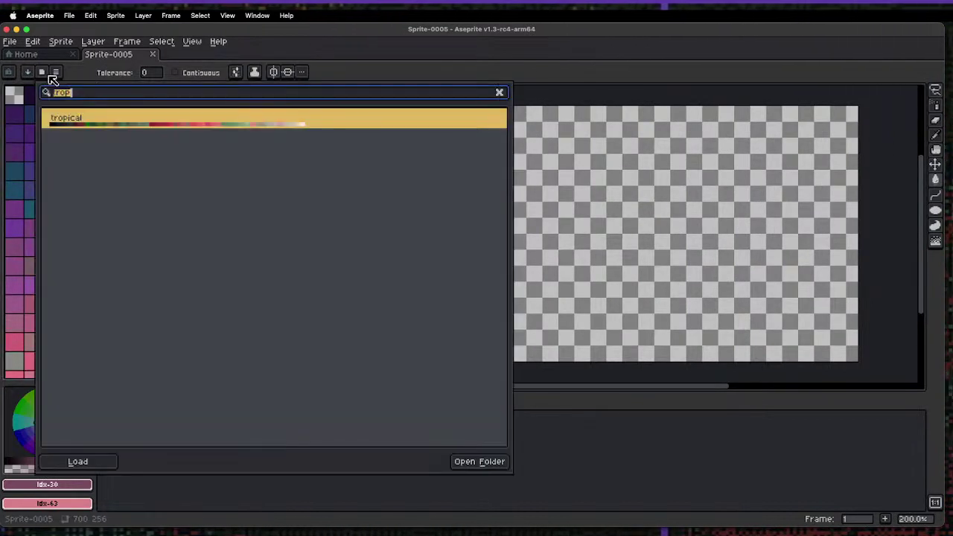
left_click(499, 92)
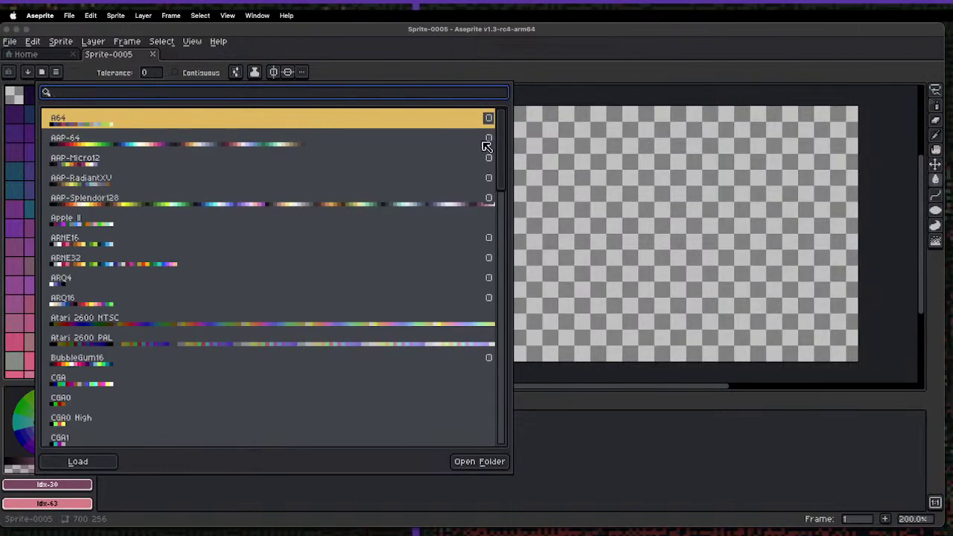
left_click_drag(504, 146, 476, 404)
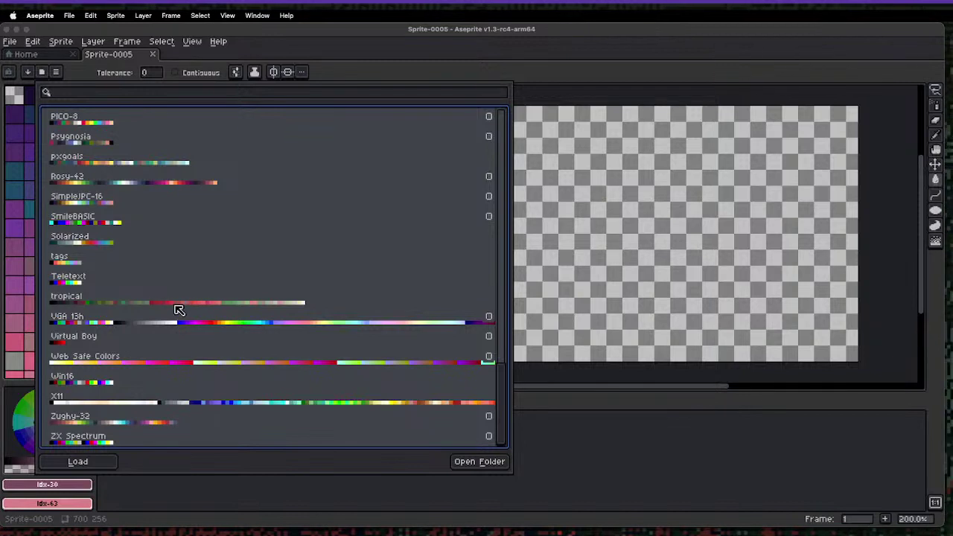
left_click(176, 306)
left_click(78, 463)
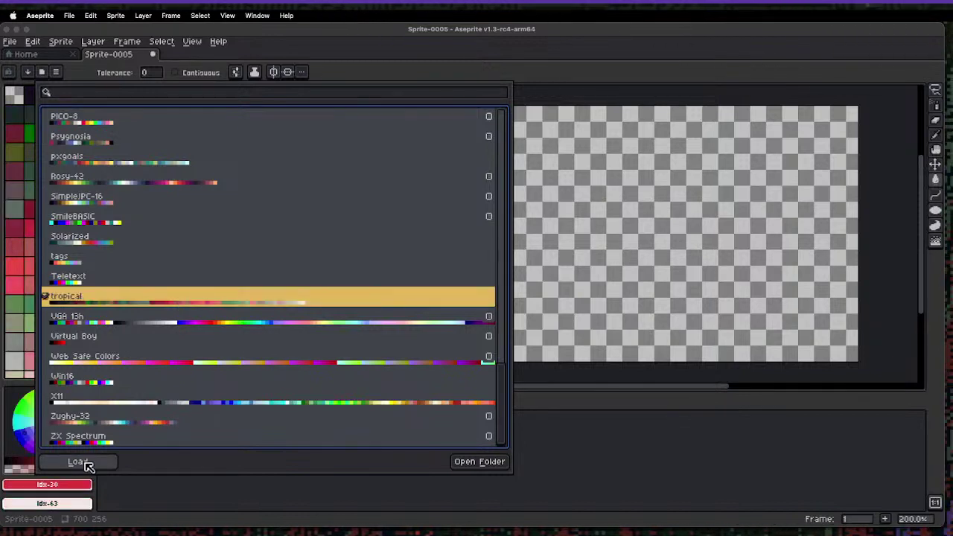
left_click(84, 78)
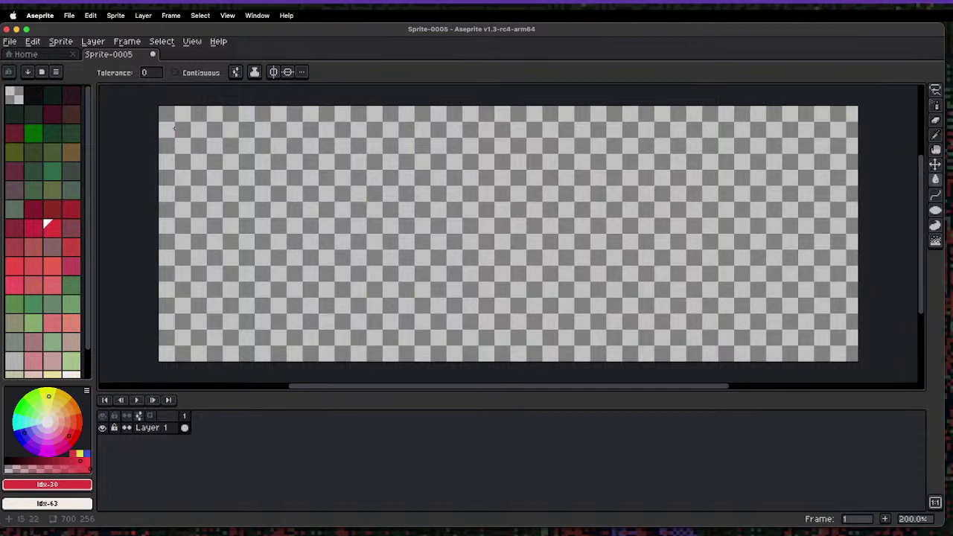
- Fill the whole canvas on Layer 1 with the near-black palette colour at index 1 using the Paint Bucket
left_click(34, 97)
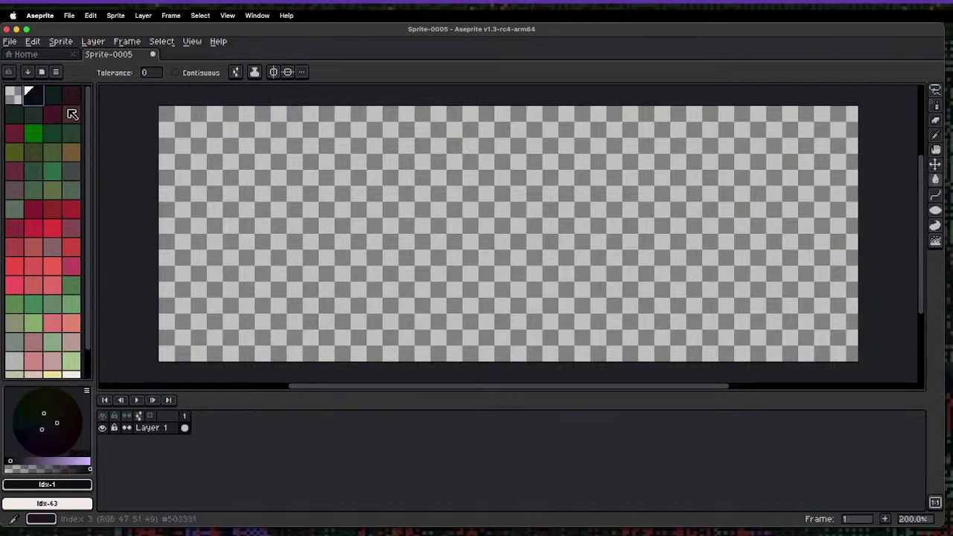
left_click(84, 186)
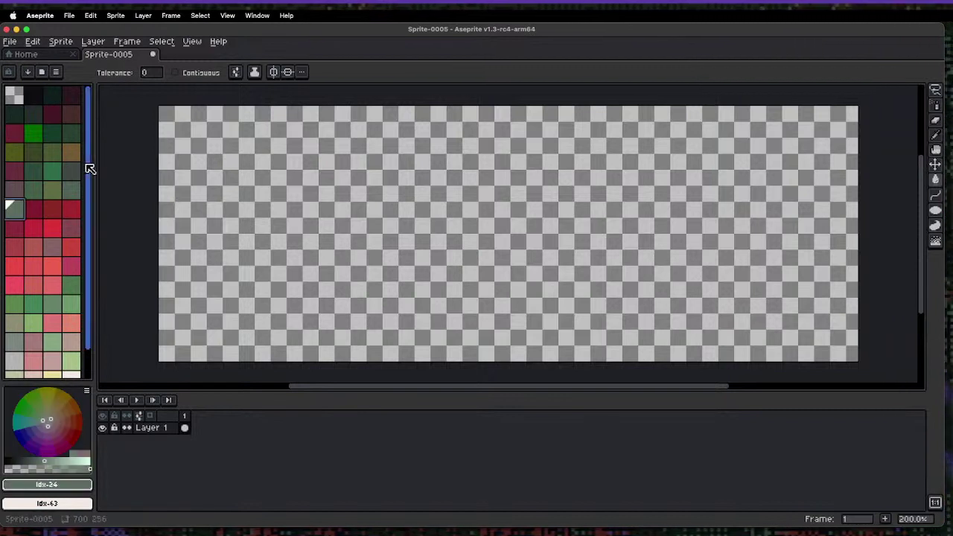
left_click_drag(90, 168, 100, 141)
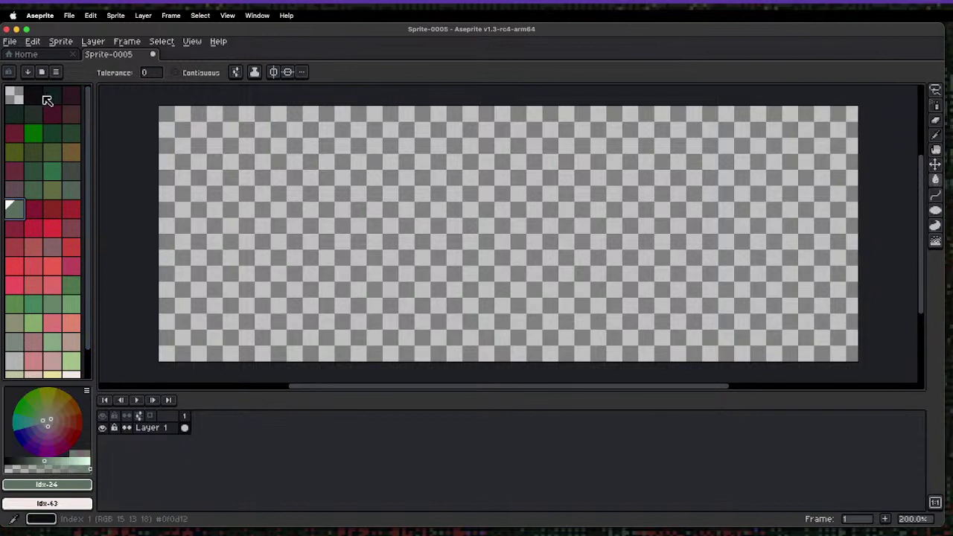
left_click(43, 97)
key("b")
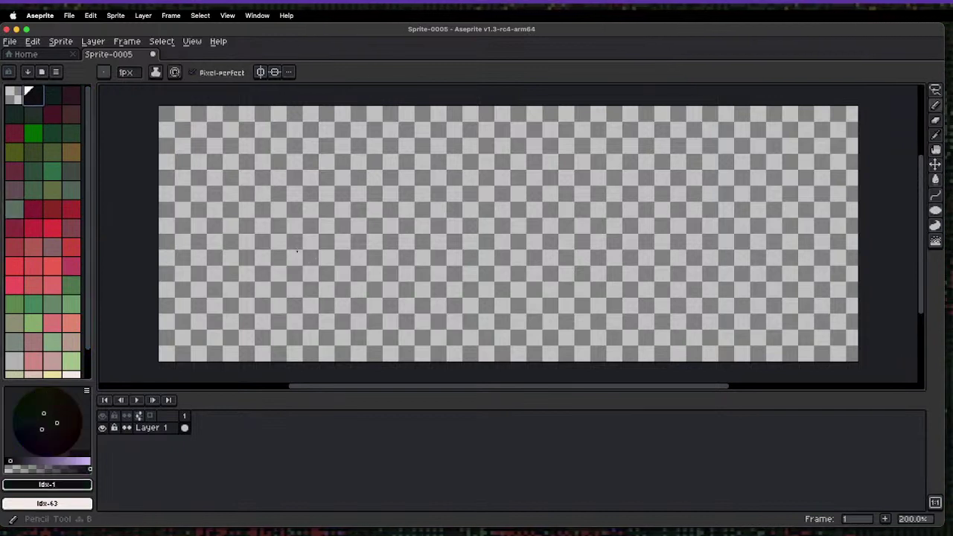
key("g")
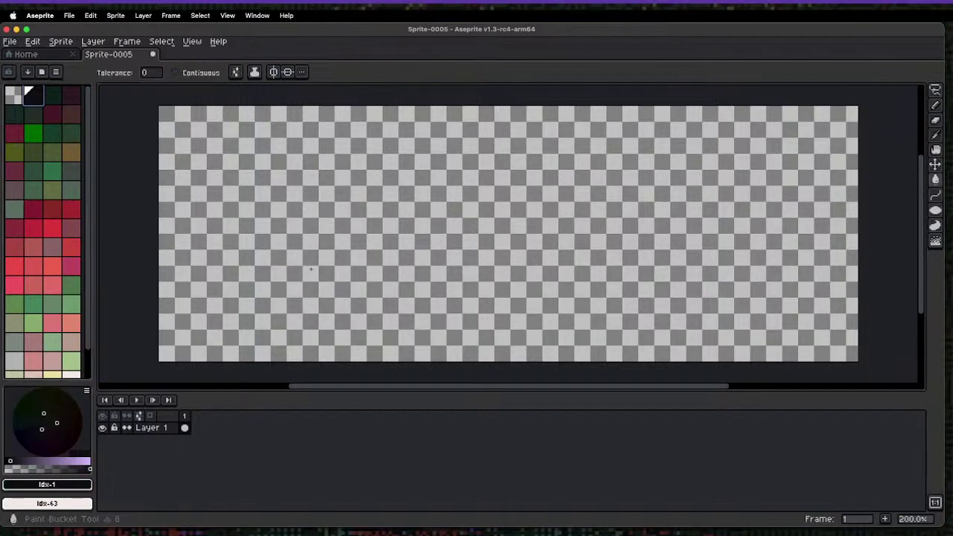
left_click(333, 276)
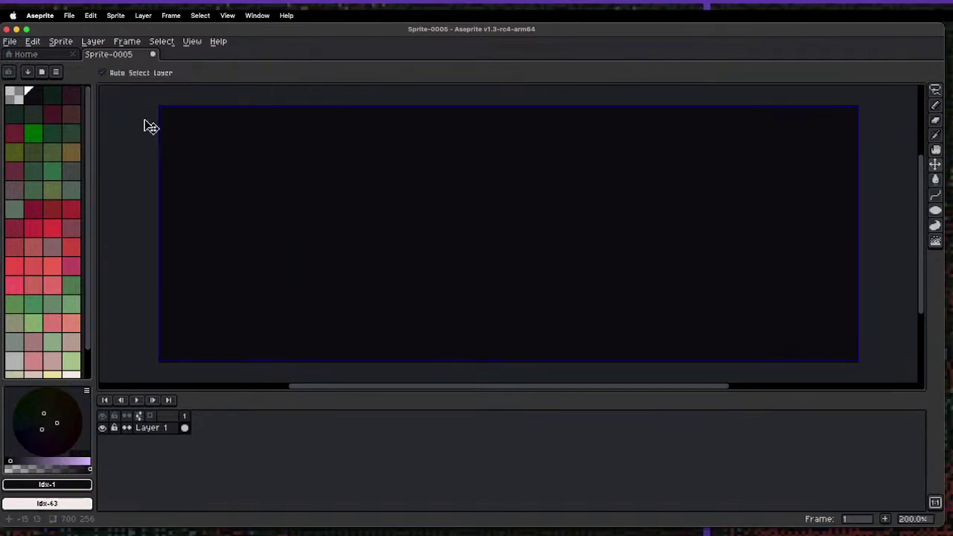
- Set up the Pencil tool with the dark plum palette colour at index 3 and a round 29 px brush
scroll(144, 119, "down", 1)
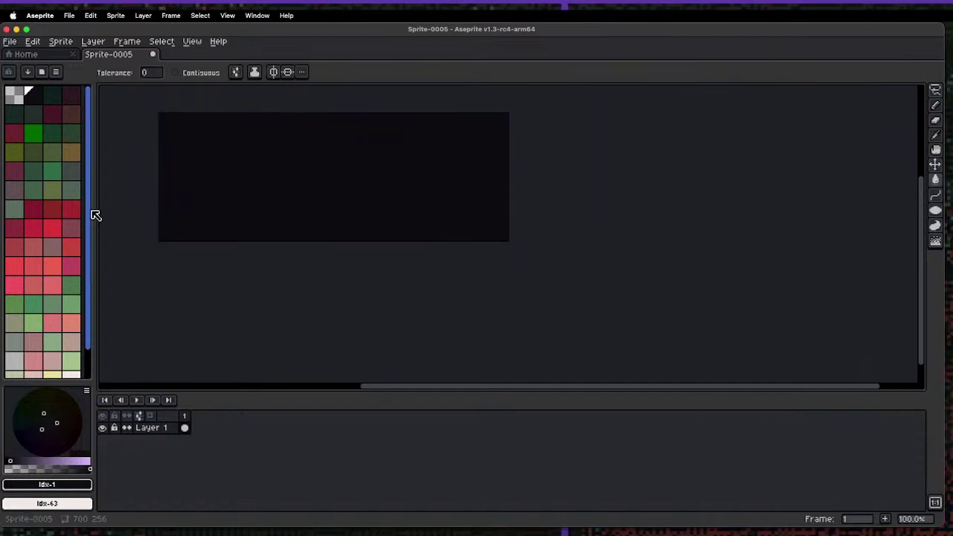
mouse_move(88, 213)
left_mouse_down()
mouse_move(87, 246)
mouse_move(81, 209)
left_mouse_up()
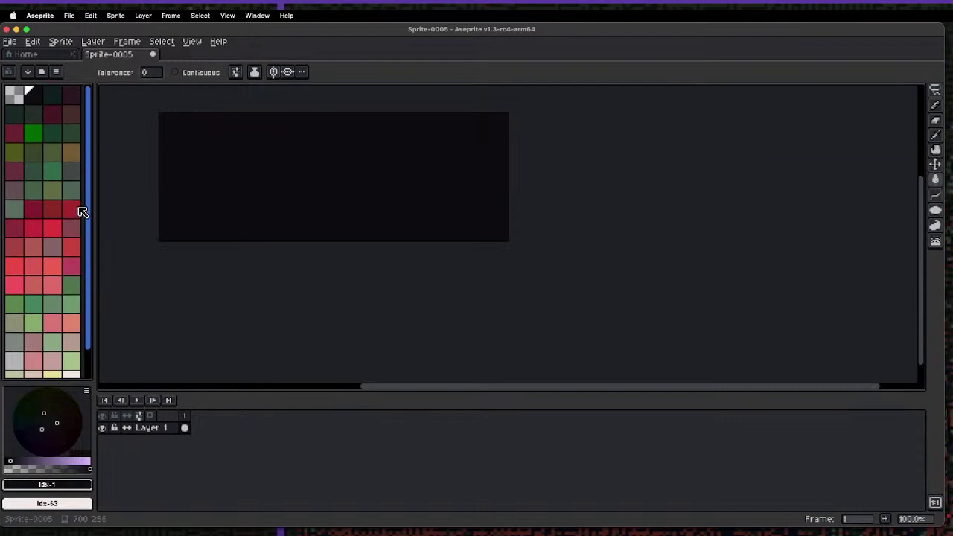
left_click(71, 97)
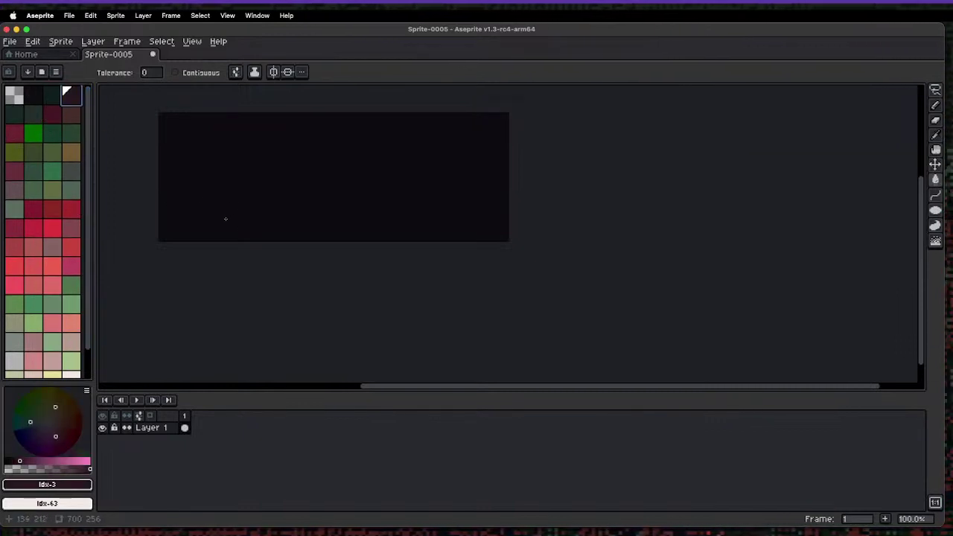
key("b")
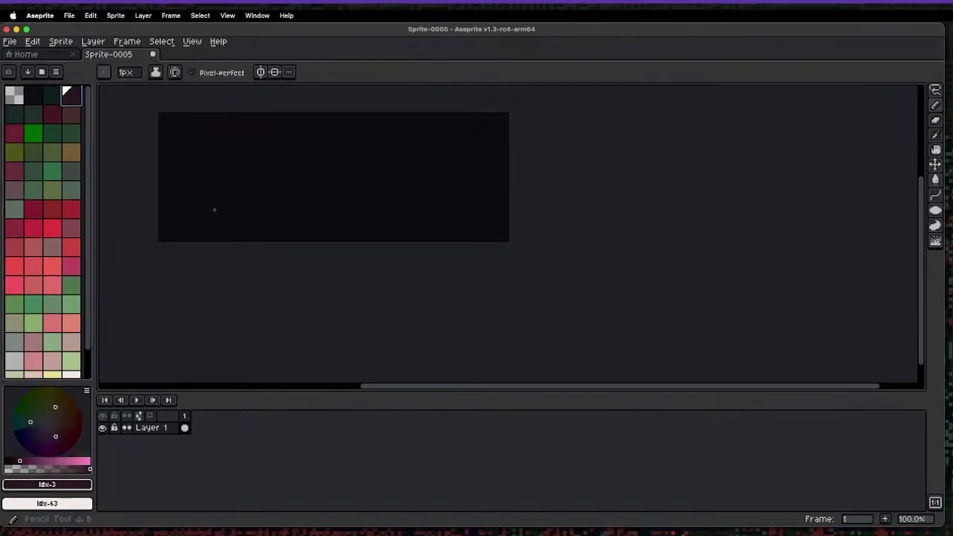
left_click(104, 72)
left_click(108, 90)
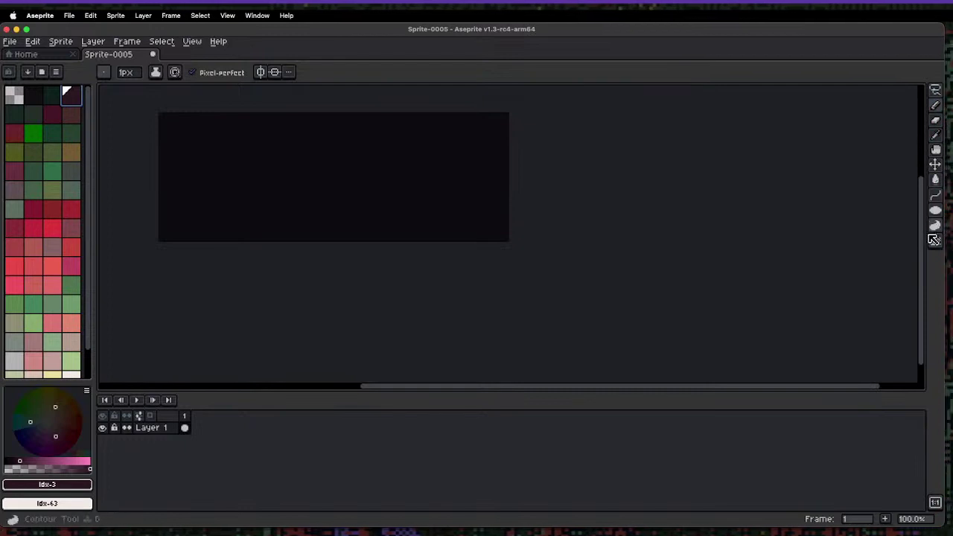
left_click(104, 72)
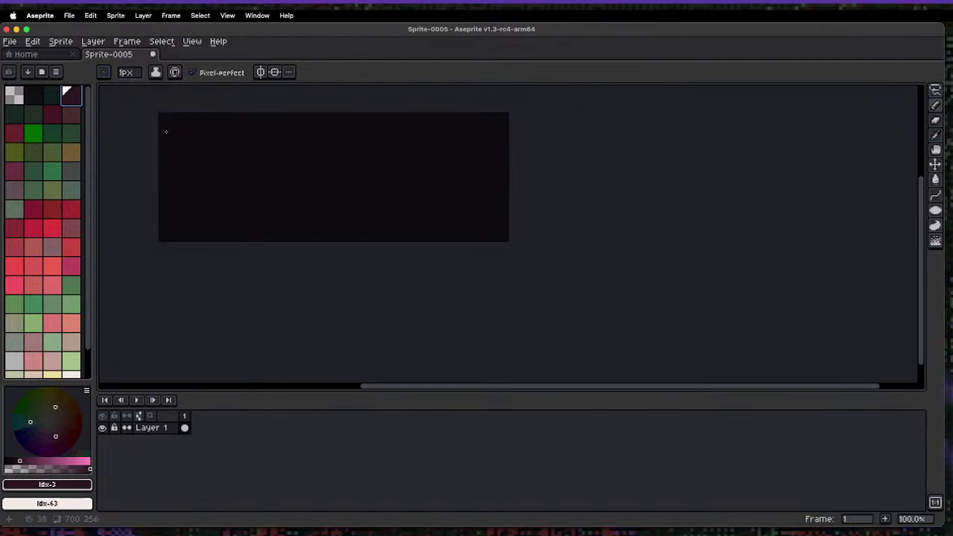
scroll(179, 110, "up", 3)
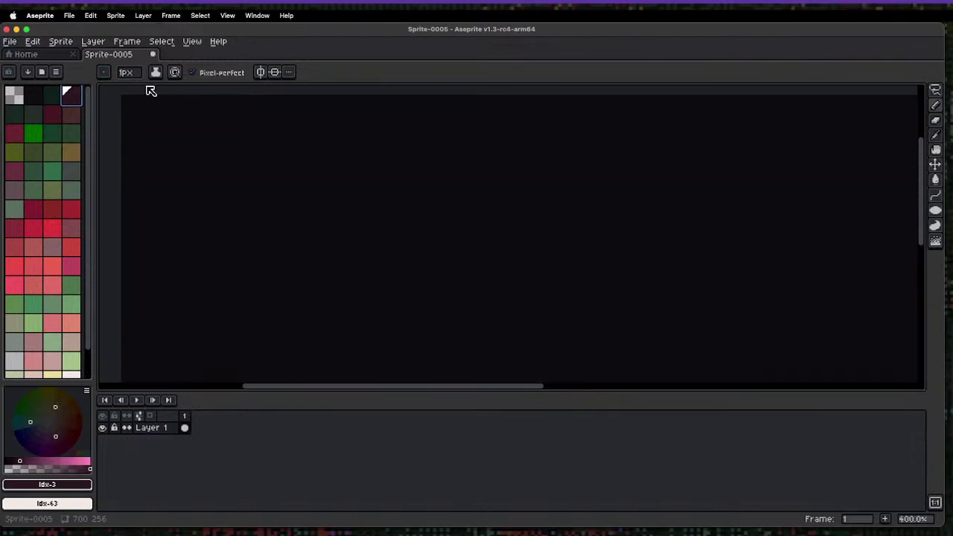
left_click_drag(125, 73, 181, 95)
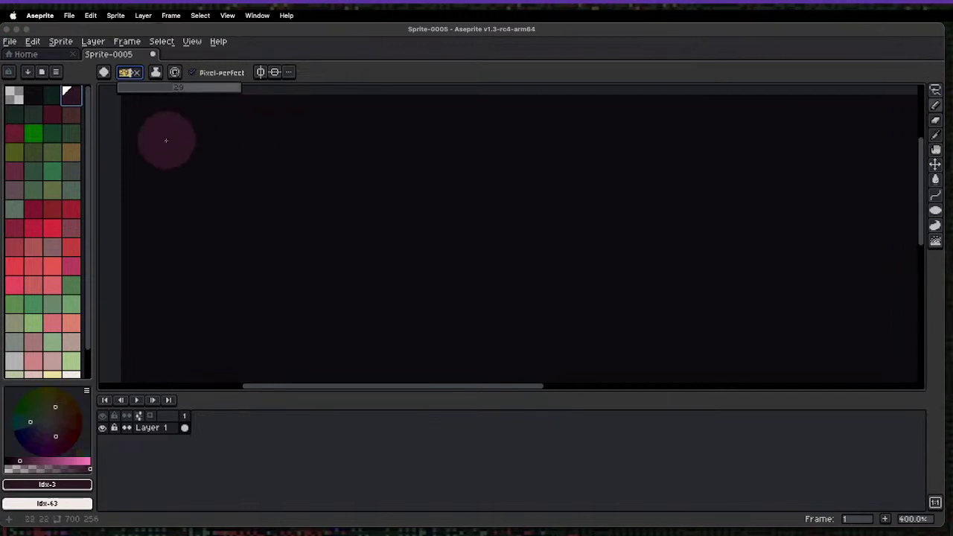
- Paint dark plum hills across the bottom of the canvas, highest along the left edge and filled down to the lower edge
left_click(146, 234)
left_click_drag(145, 270, 262, 285)
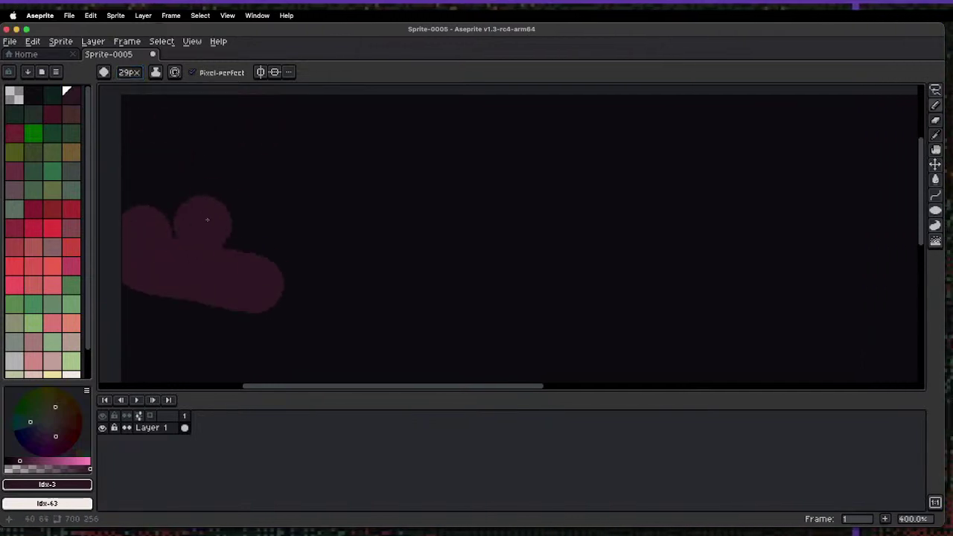
scroll(179, 219, "down", 2)
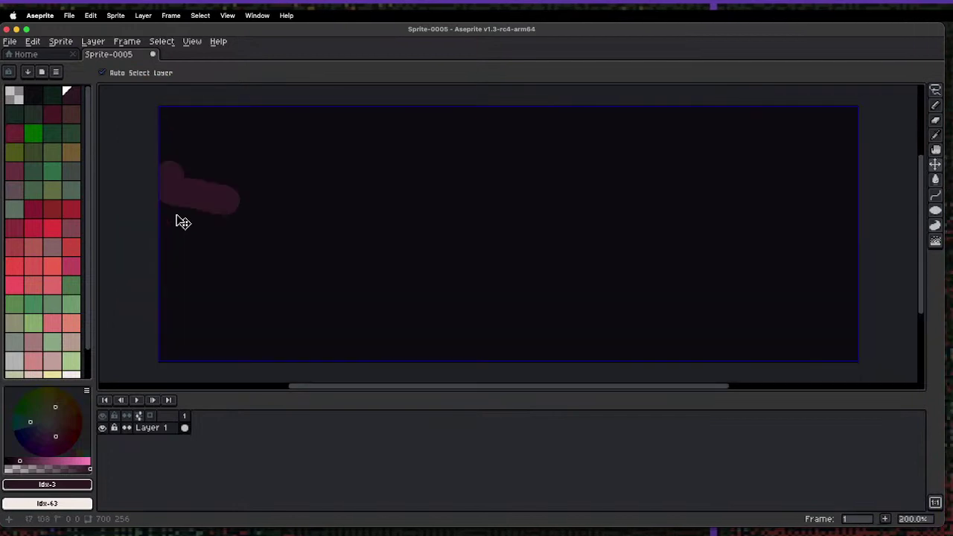
mouse_move(184, 186)
left_mouse_down()
mouse_move(158, 197)
mouse_move(223, 220)
mouse_move(176, 236)
mouse_move(122, 275)
mouse_move(212, 228)
mouse_move(294, 284)
mouse_move(290, 313)
mouse_move(272, 295)
mouse_move(190, 334)
mouse_move(351, 333)
mouse_move(276, 379)
mouse_move(560, 299)
mouse_move(234, 331)
left_mouse_up()
scroll(345, 307, "down", 1)
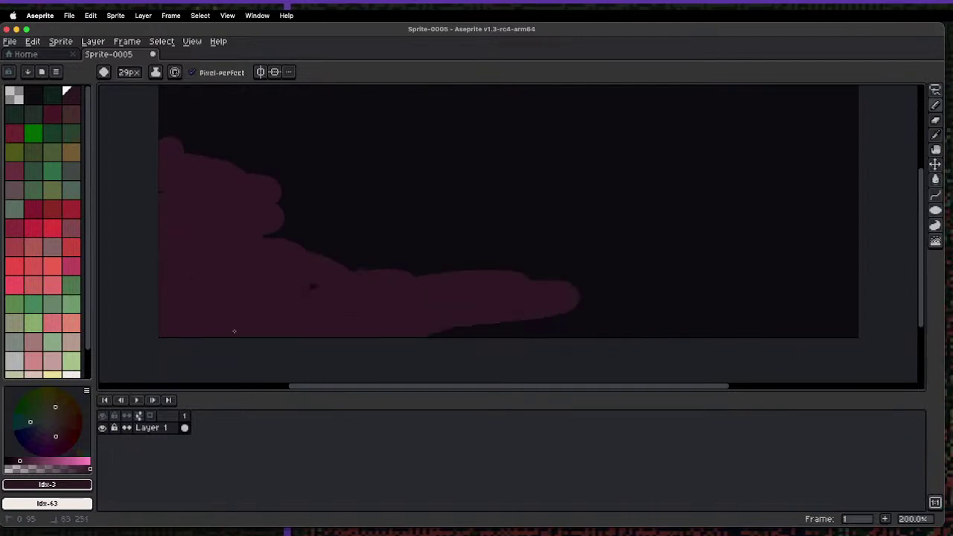
left_click_drag(317, 341, 471, 314)
mouse_move(263, 256)
left_mouse_down()
mouse_move(280, 231)
mouse_move(174, 187)
left_mouse_up()
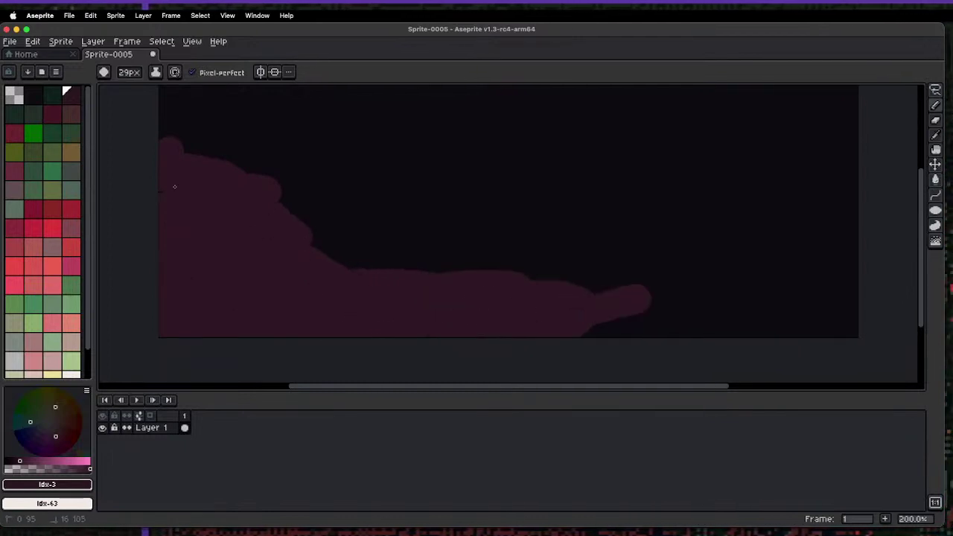
mouse_move(344, 263)
left_mouse_down()
mouse_move(527, 340)
mouse_move(634, 321)
mouse_move(622, 280)
mouse_move(693, 311)
mouse_move(645, 341)
mouse_move(766, 325)
mouse_move(825, 338)
mouse_move(767, 313)
mouse_move(736, 272)
mouse_move(843, 265)
left_mouse_up()
left_click_drag(808, 334, 891, 316)
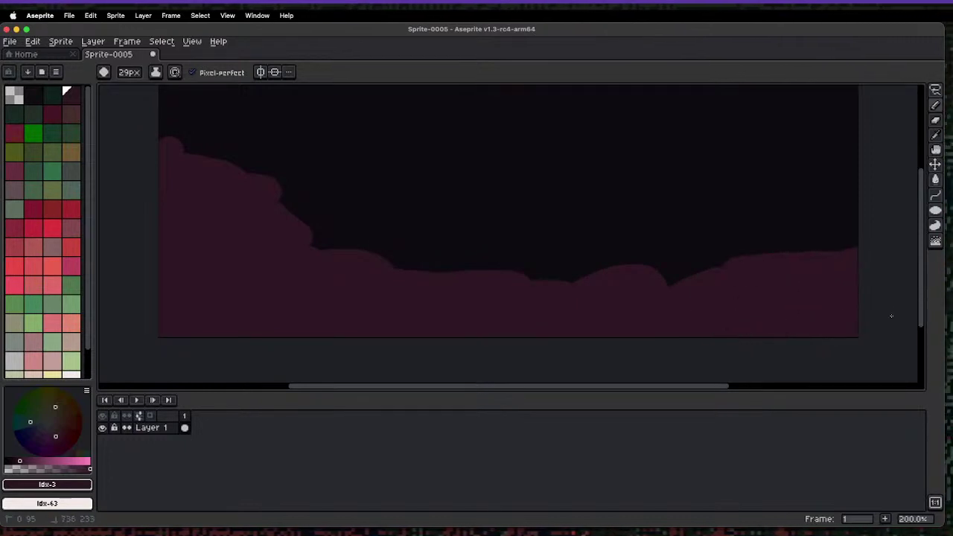
left_click_drag(685, 292, 725, 279)
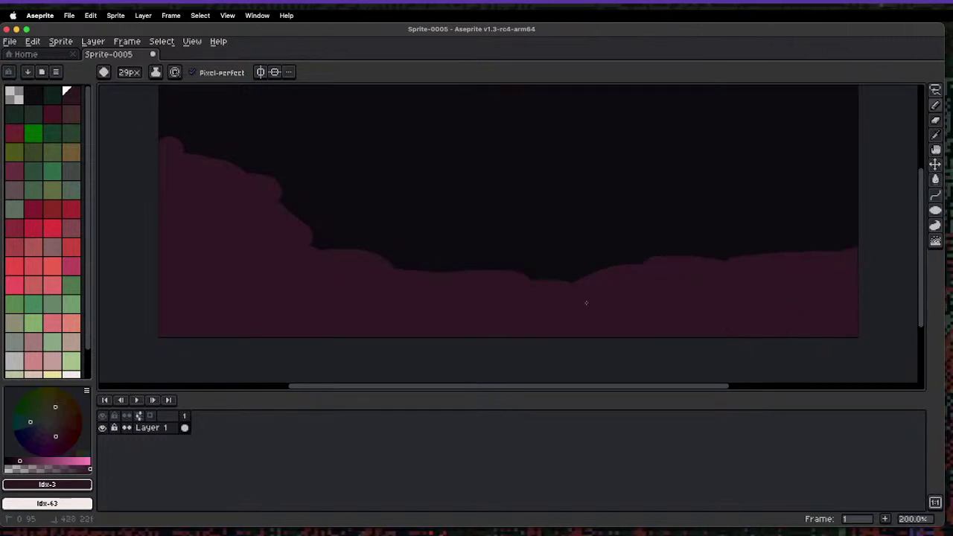
- Fill the area above the plum hills with the dark green palette colour at index 2 using the Paint Bucket
left_click(15, 361)
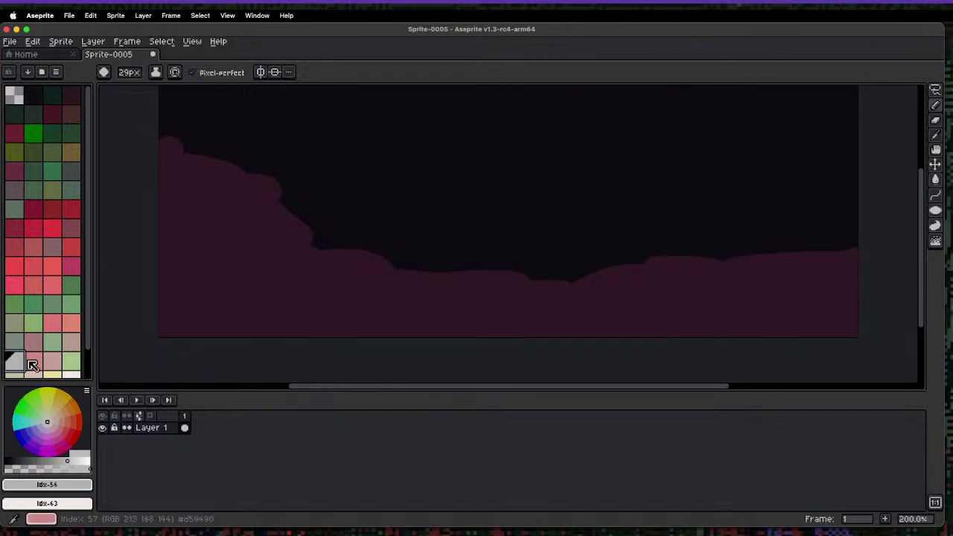
left_click(53, 101)
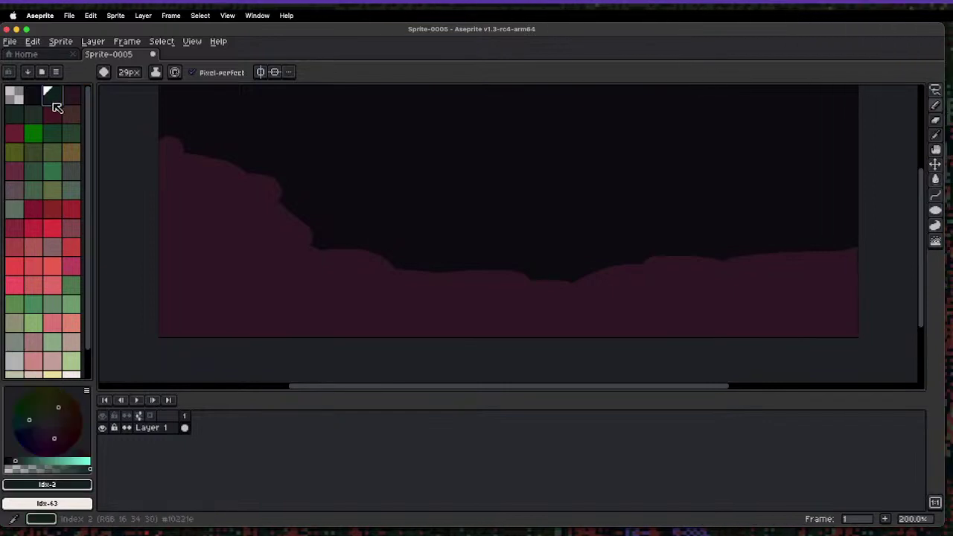
key("g")
left_click(361, 173)
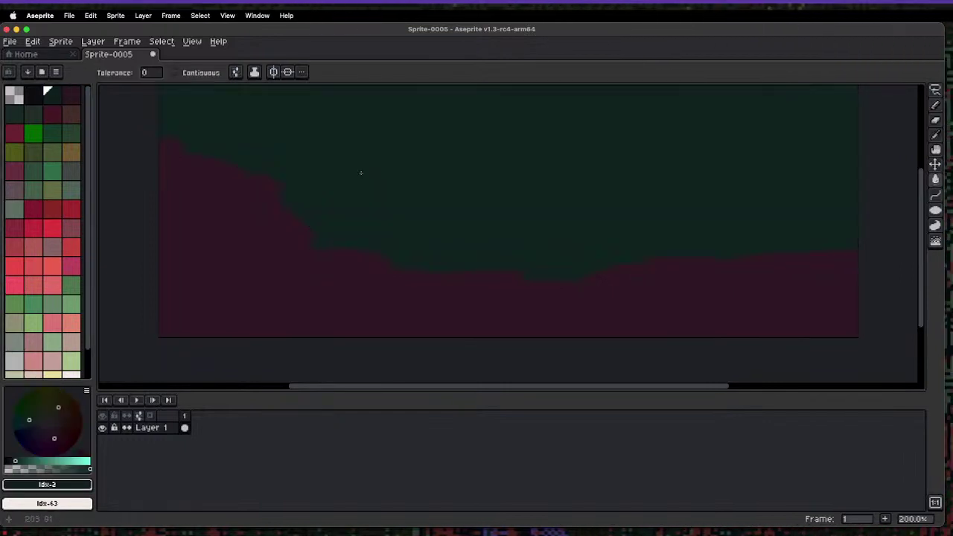
left_click_drag(411, 189, 281, 204)
- Try a Bayer Matrix 8x8 gradient above the hills, undo it, and fill that area with the near-black colour at index 1
left_click(35, 98)
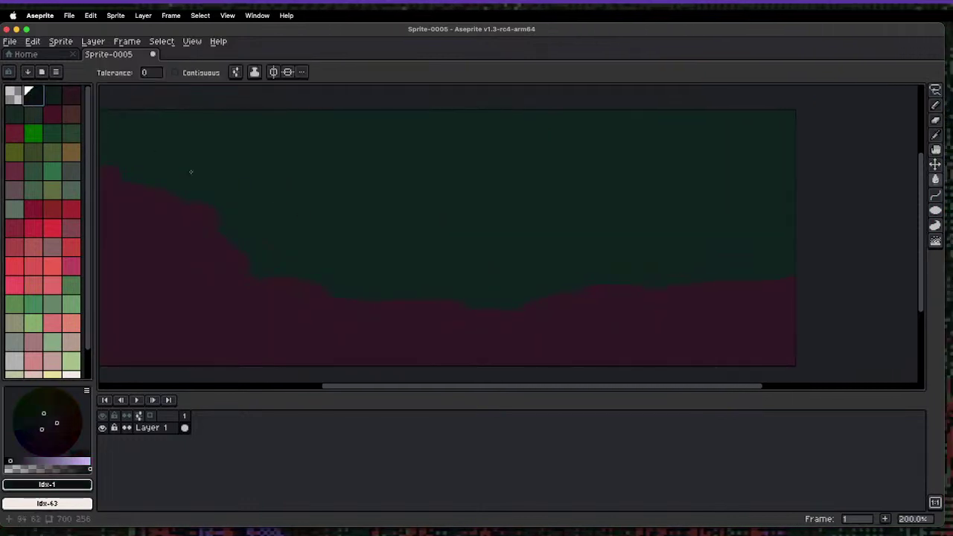
key("shift+g")
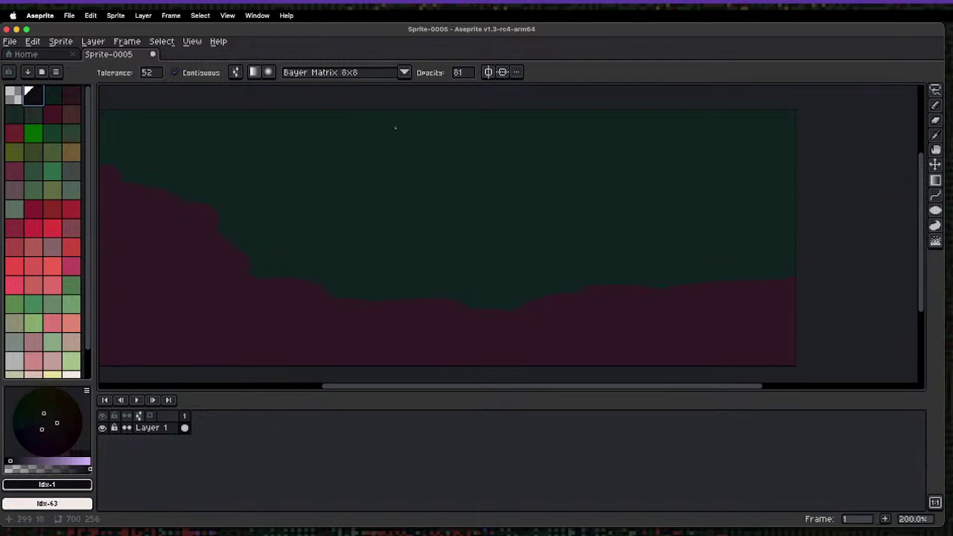
left_click_drag(396, 128, 378, 159)
key("super+z")
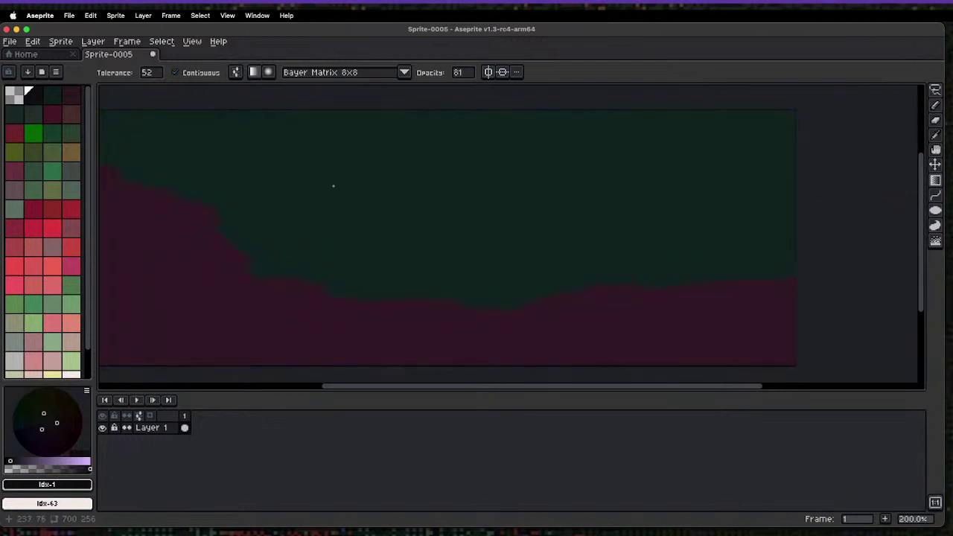
key("g")
left_click(317, 209)
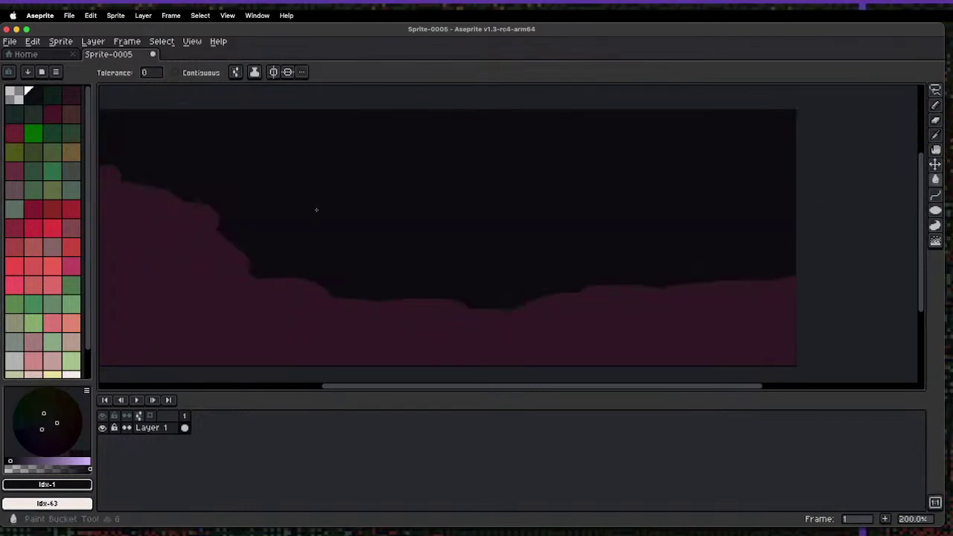
- Refill the near-black area with the dark green at index 2, undoing and redoing the fill to compare both colours
left_click(61, 93)
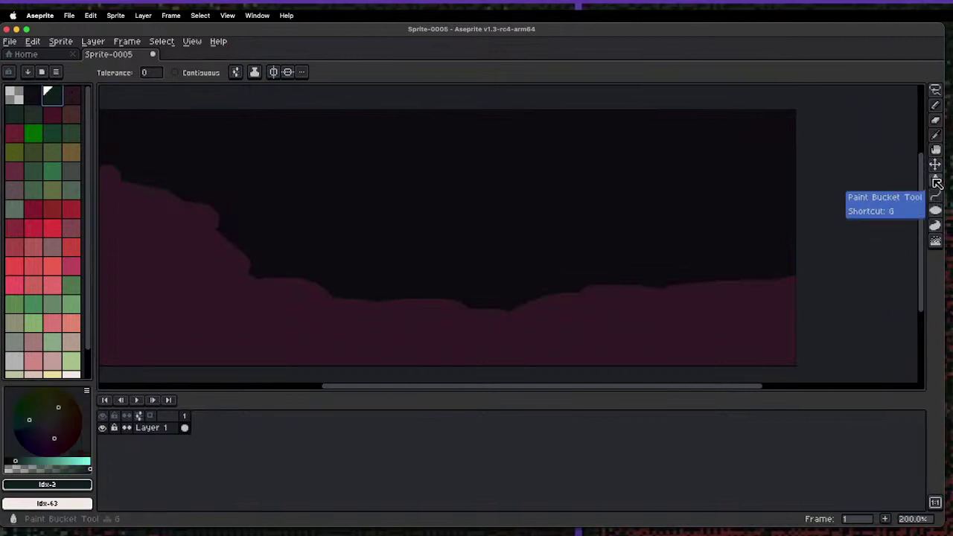
mouse_move(938, 185)
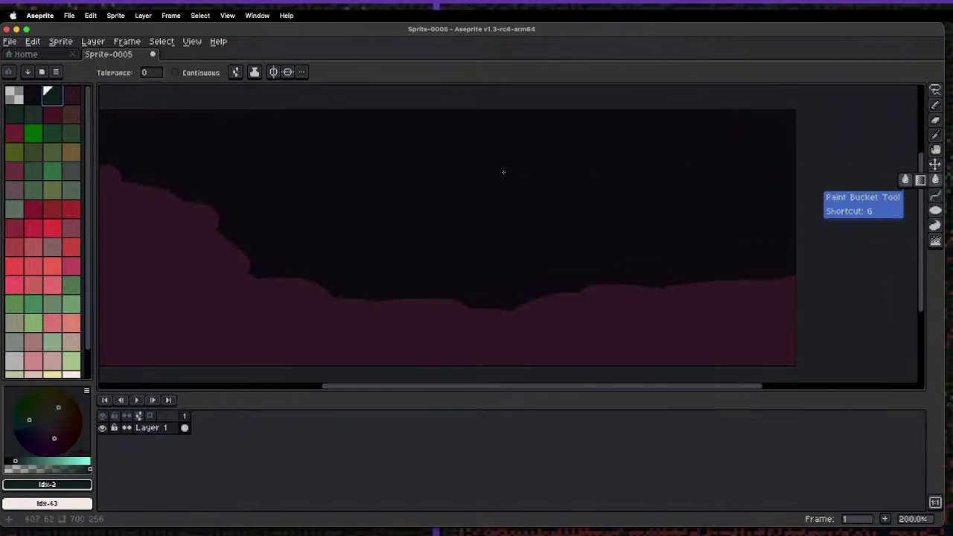
left_click(390, 200)
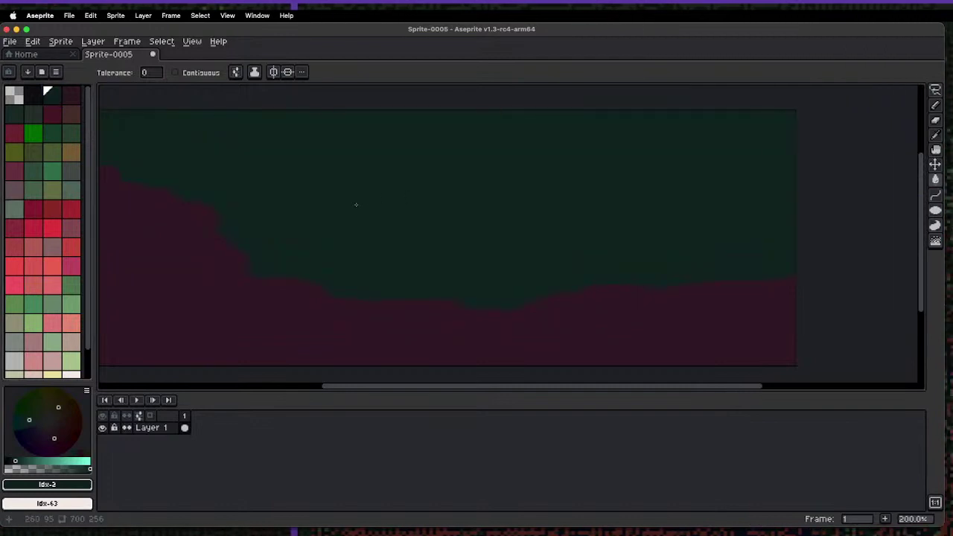
key("super+z")
key("super+shift+z")
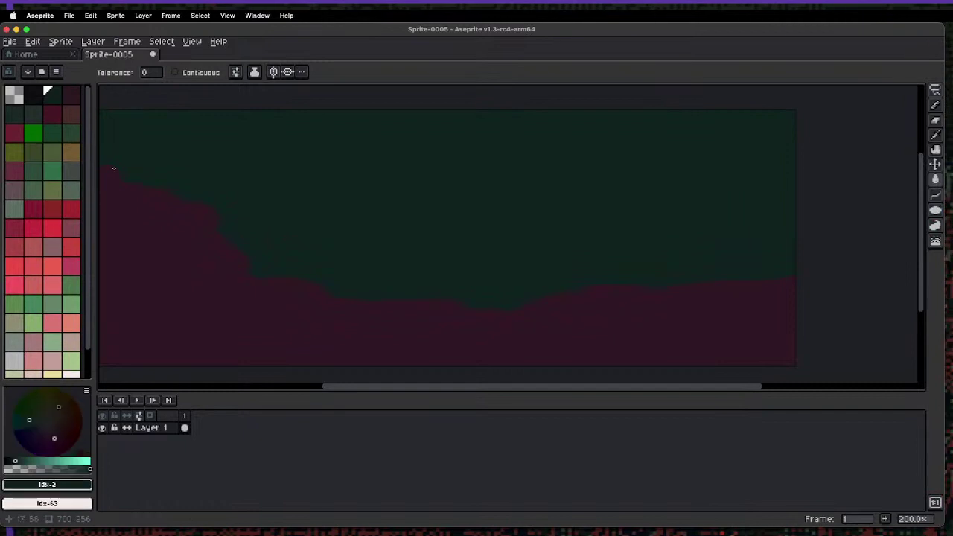
- Try the off-white at index 63 above the hills, and swap back to cover the whole canvas with dark green at index 2
key("x")
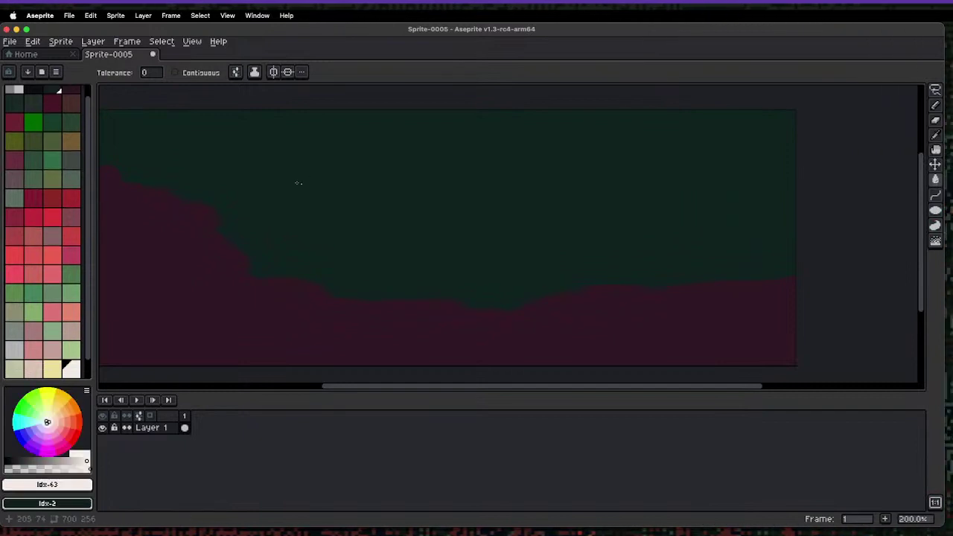
left_click(361, 206)
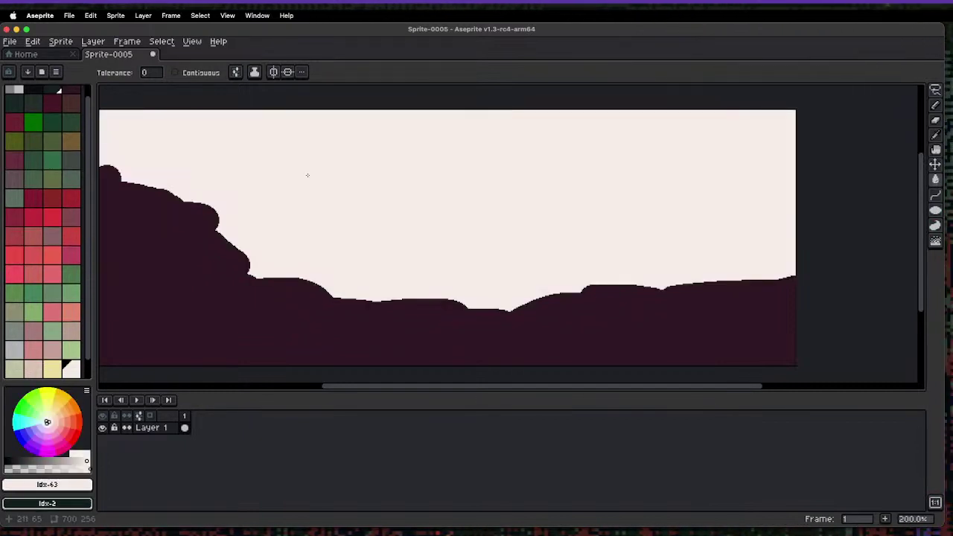
key("x")
left_click(283, 180)
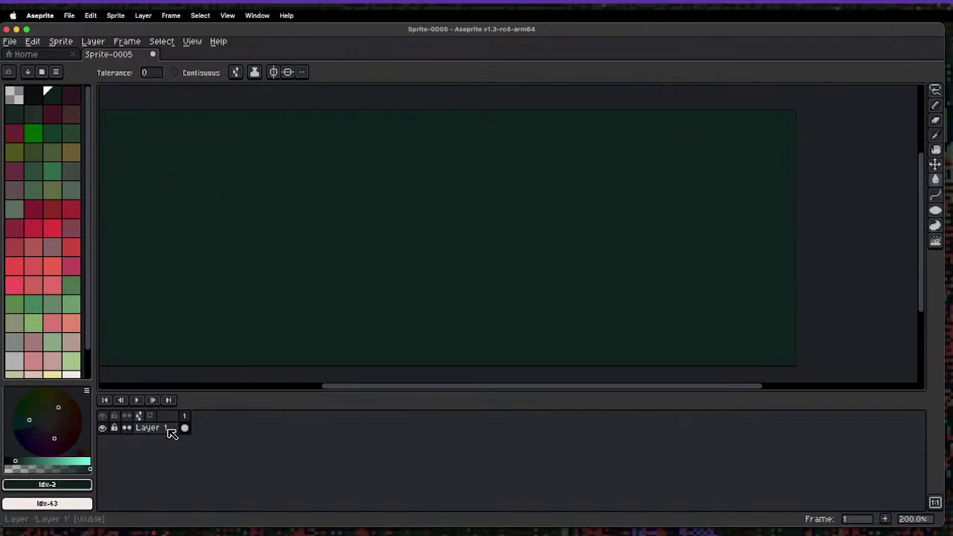
- Add a new layer and paint rolling hills across the lower part of the canvas in the green at index 43 with the Pencil
key("shift+n")
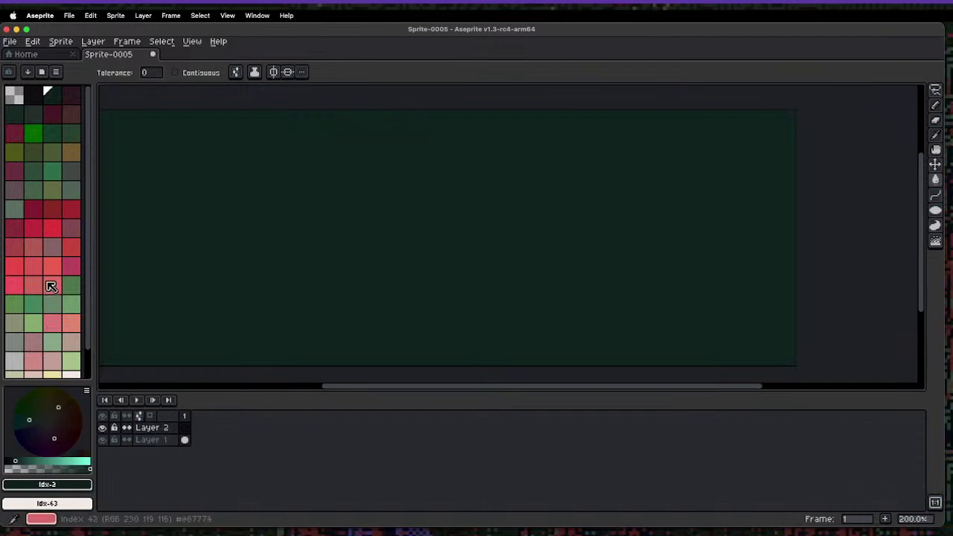
left_click(69, 292)
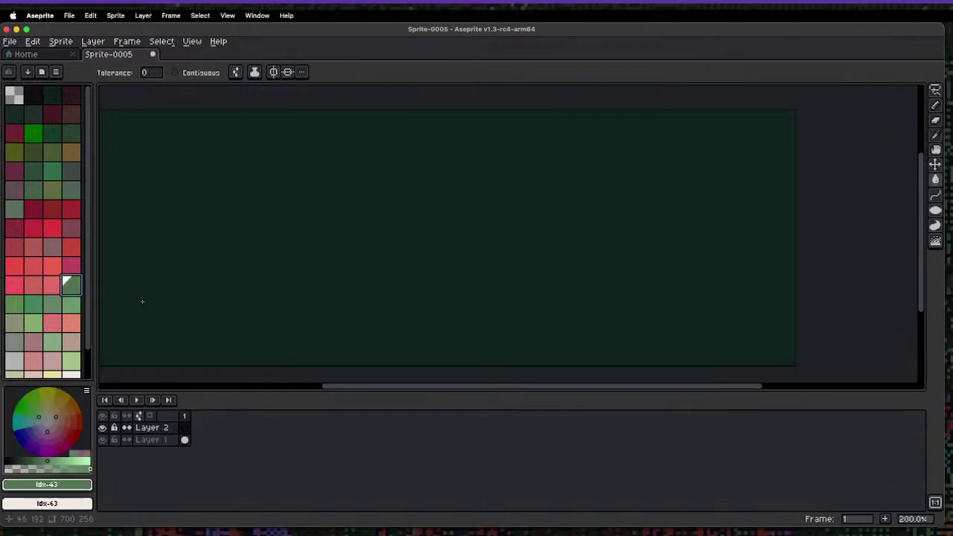
key("b")
mouse_move(177, 304)
left_mouse_down()
mouse_move(166, 324)
mouse_move(606, 345)
mouse_move(586, 344)
mouse_move(589, 335)
left_mouse_up()
key("space")
left_click_drag(542, 323, 248, 280)
mouse_move(311, 258)
left_mouse_down()
mouse_move(366, 307)
mouse_move(433, 330)
mouse_move(492, 298)
mouse_move(206, 219)
mouse_move(566, 290)
mouse_move(519, 320)
mouse_move(212, 314)
left_mouse_up()
key("space")
mouse_move(265, 278)
left_mouse_down()
mouse_move(453, 305)
mouse_move(394, 277)
mouse_move(309, 283)
mouse_move(642, 255)
mouse_move(655, 251)
mouse_move(612, 247)
mouse_move(657, 219)
mouse_move(620, 224)
mouse_move(554, 292)
mouse_move(618, 305)
left_mouse_up()
key("space")
left_click_drag(243, 270, 397, 303)
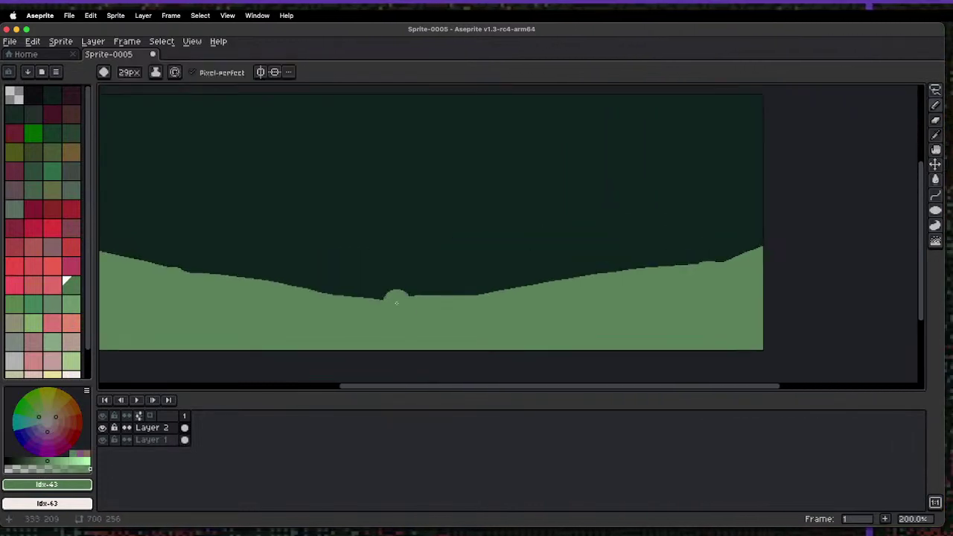
- Raise the dip in the middle of the green hills with a low, wide hump
scroll(396, 303, "down", 2)
scroll(239, 272, "right", 3)
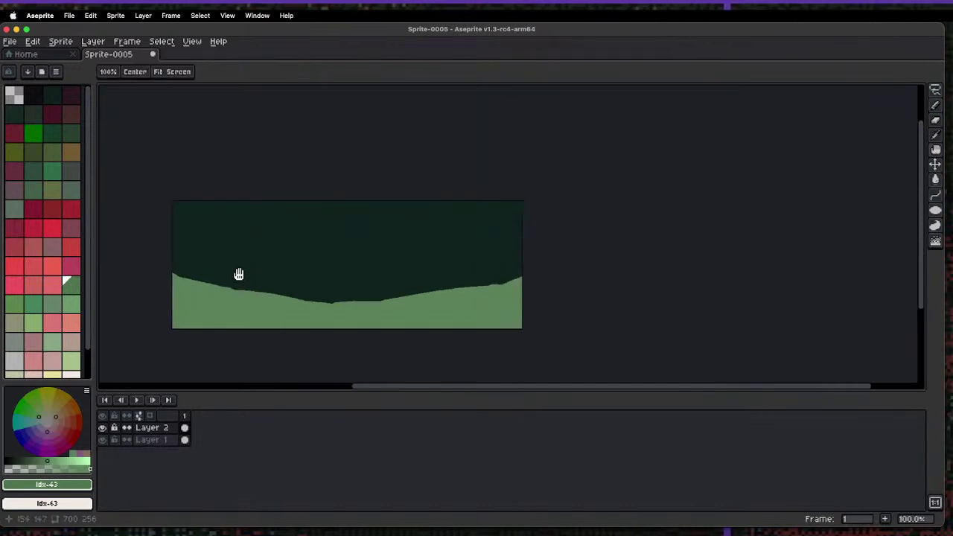
left_click_drag(255, 300, 370, 301)
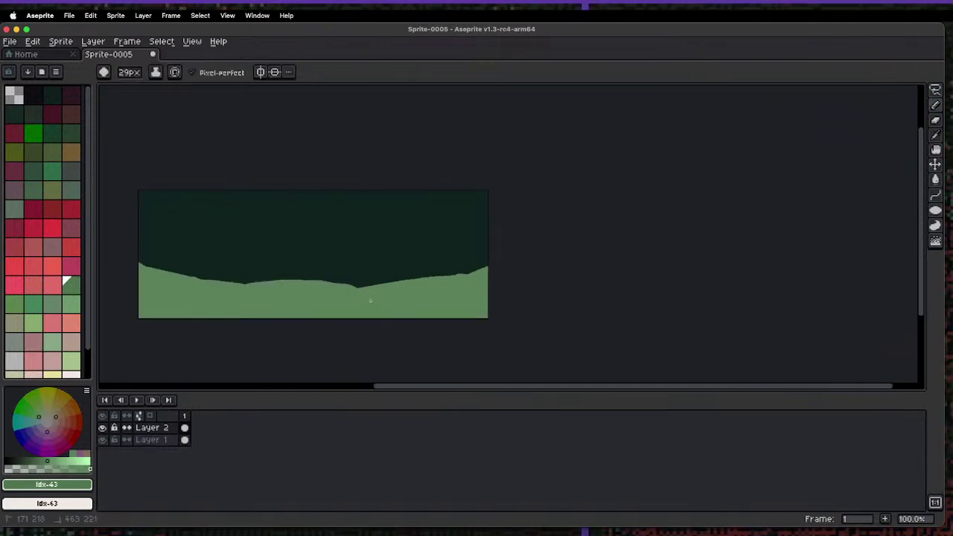
- Paint a hill sloping down from the left edge to the bottom centre in the green at index 45 on Layer 2
left_click(33, 306)
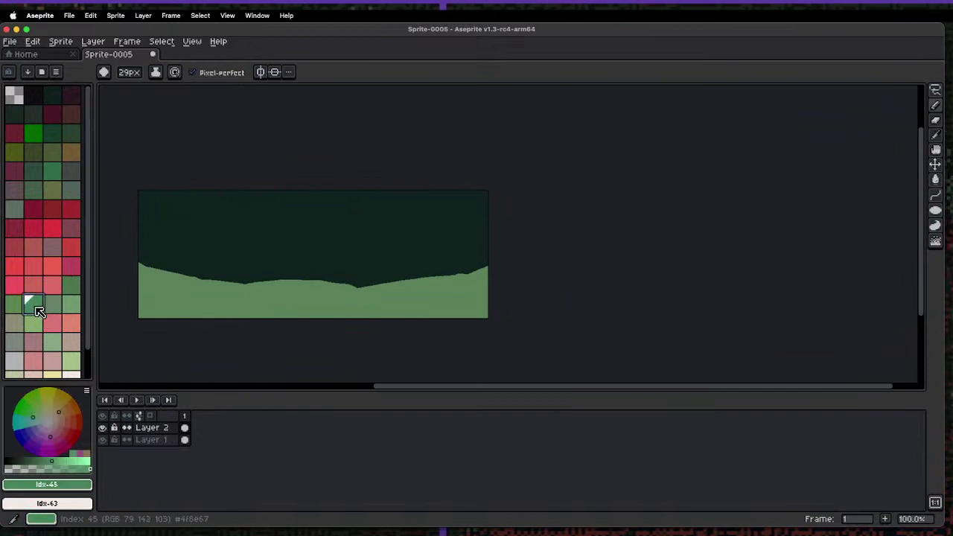
mouse_move(136, 273)
left_mouse_down()
mouse_move(172, 269)
mouse_move(248, 296)
left_mouse_up()
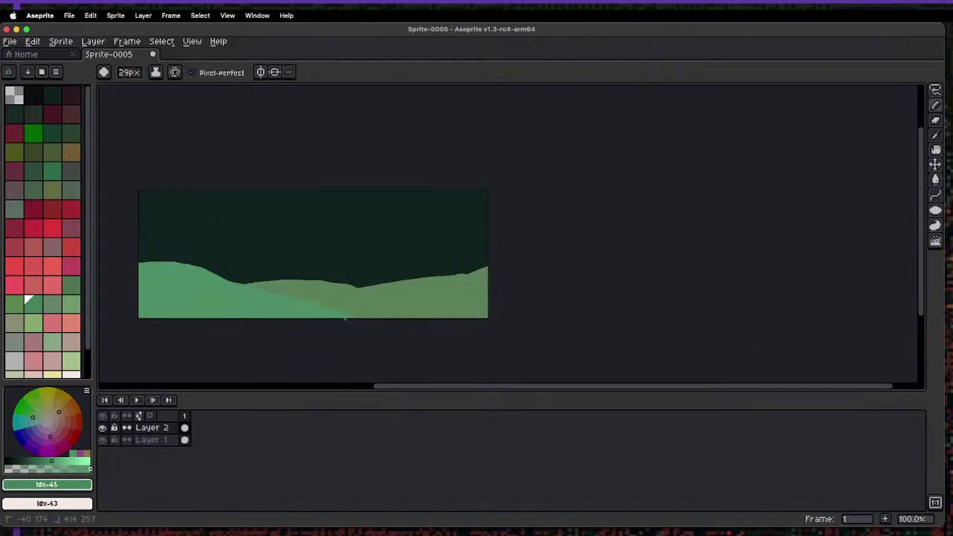
- Paint a hill rising from the bottom centre to the canvas's right edge in the pale green at index 54 on Layer 2
left_click(52, 341)
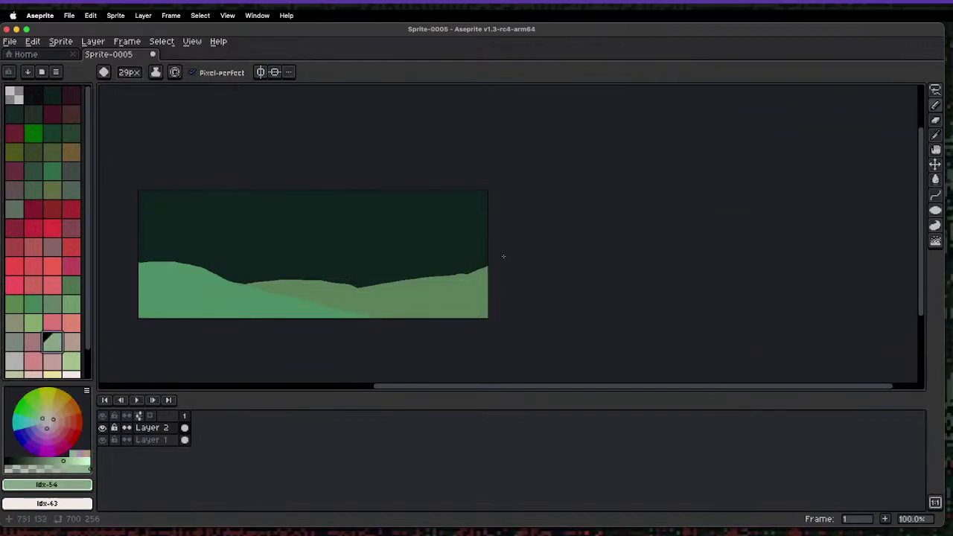
mouse_move(503, 256)
left_mouse_down()
mouse_move(422, 299)
mouse_move(288, 326)
mouse_move(418, 307)
mouse_move(482, 315)
left_mouse_up()
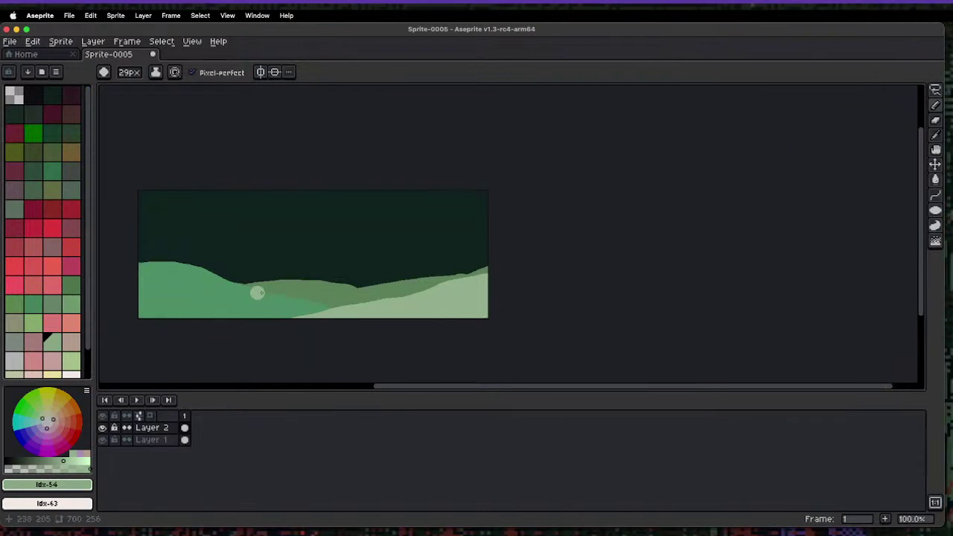
- Rename Layer 1 as sky and Layer 2 as floor
left_click(70, 173)
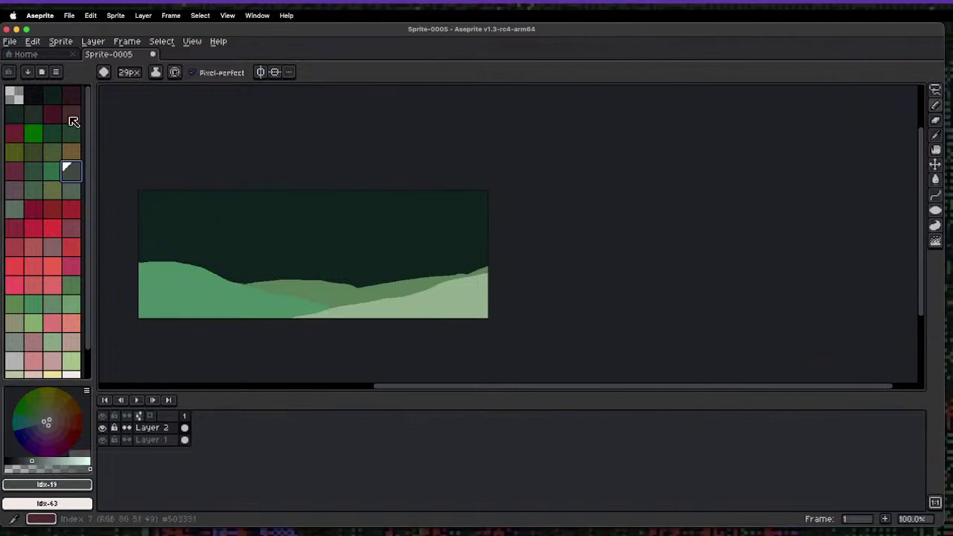
left_click(103, 428)
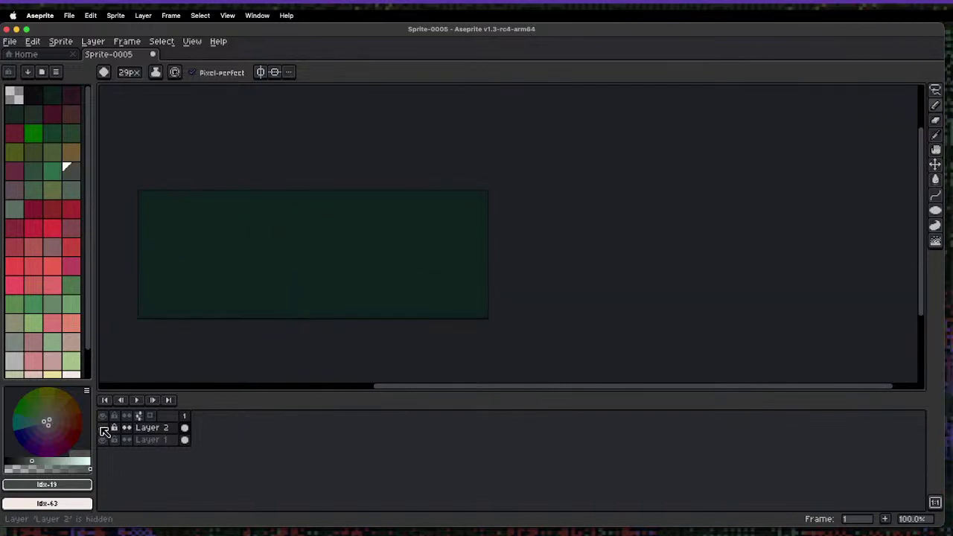
left_click(103, 439)
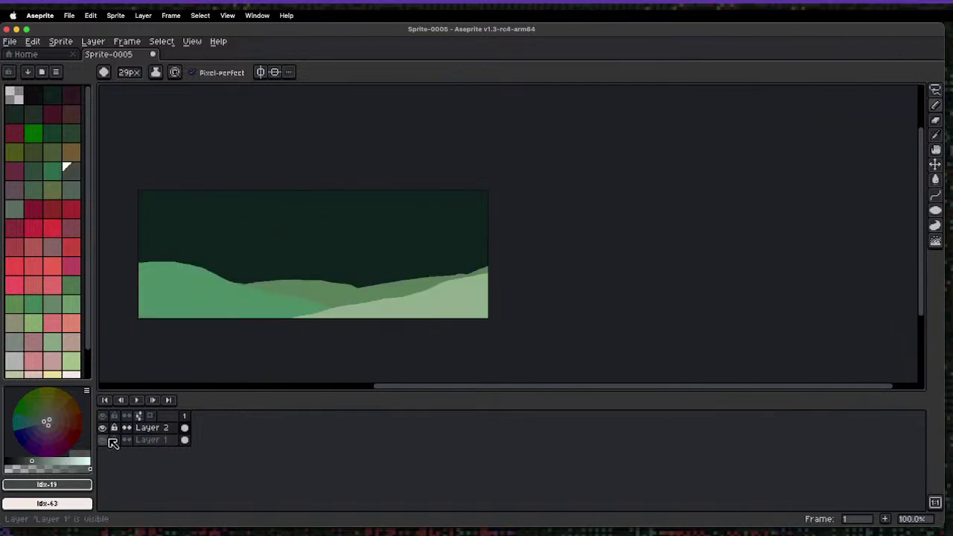
double_click(145, 440)
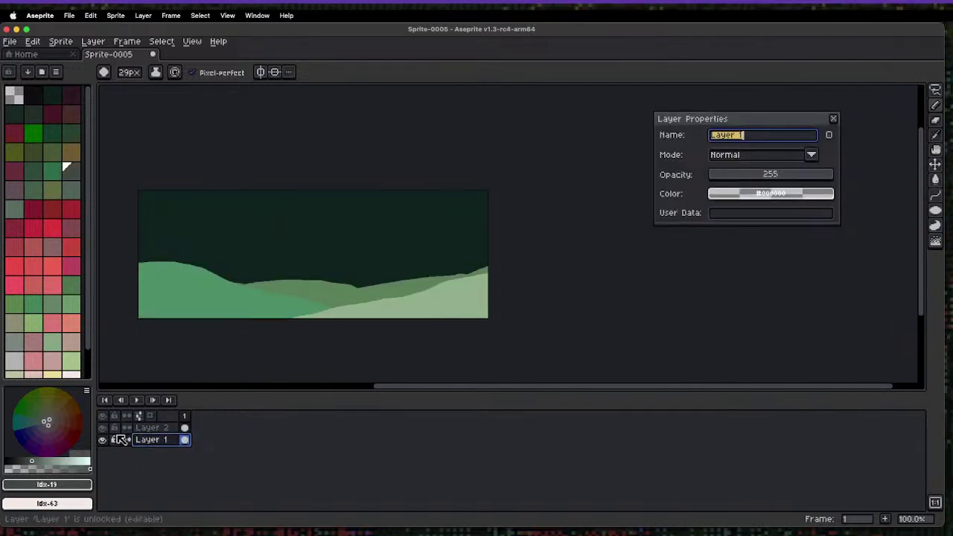
type("sky")
key("Return")
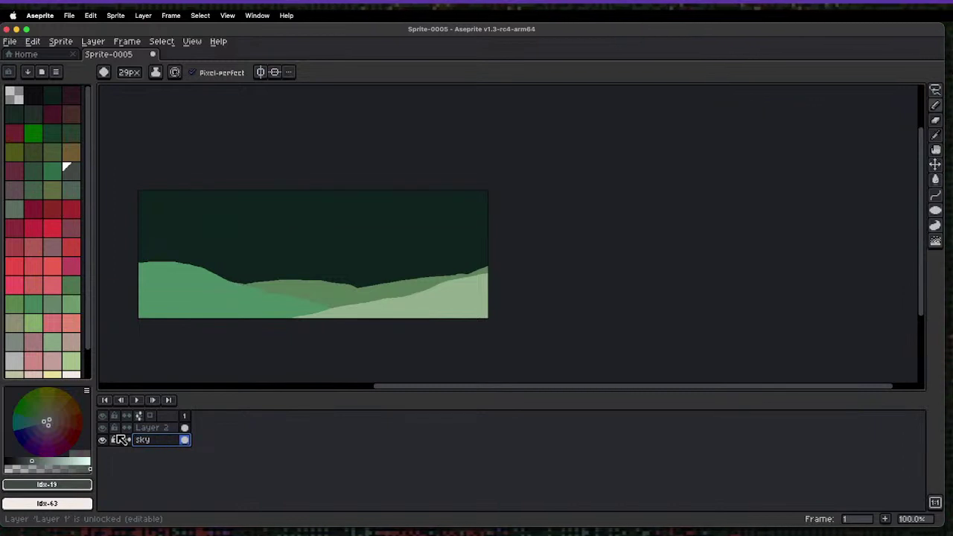
double_click(153, 430)
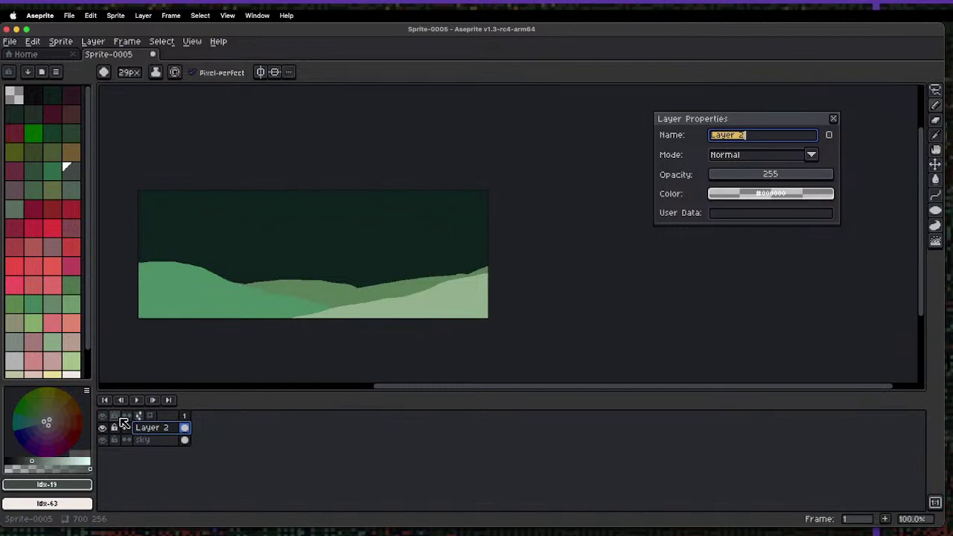
type("floor")
key("Return")
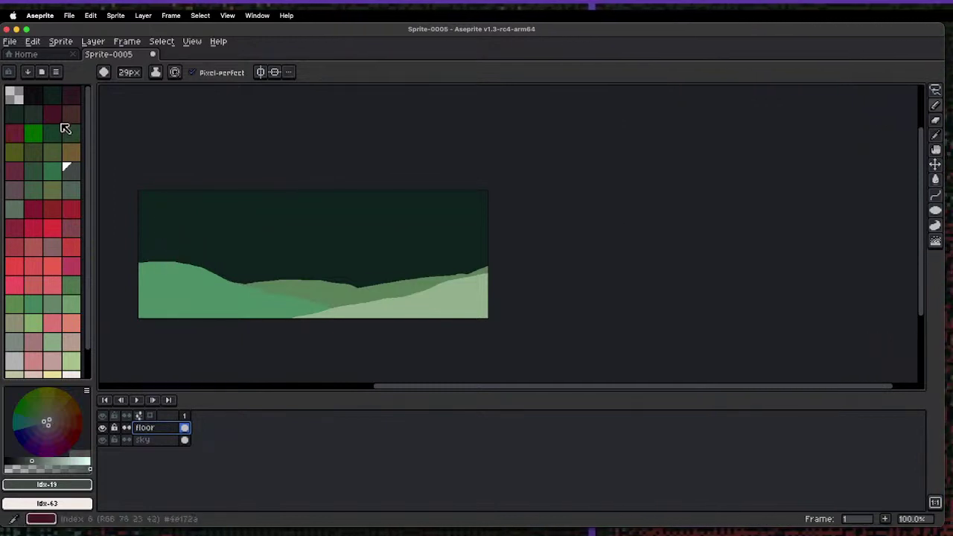
- Pick the green at index 43 and reduce the Pencil's brush size to 1 px
left_click(74, 289)
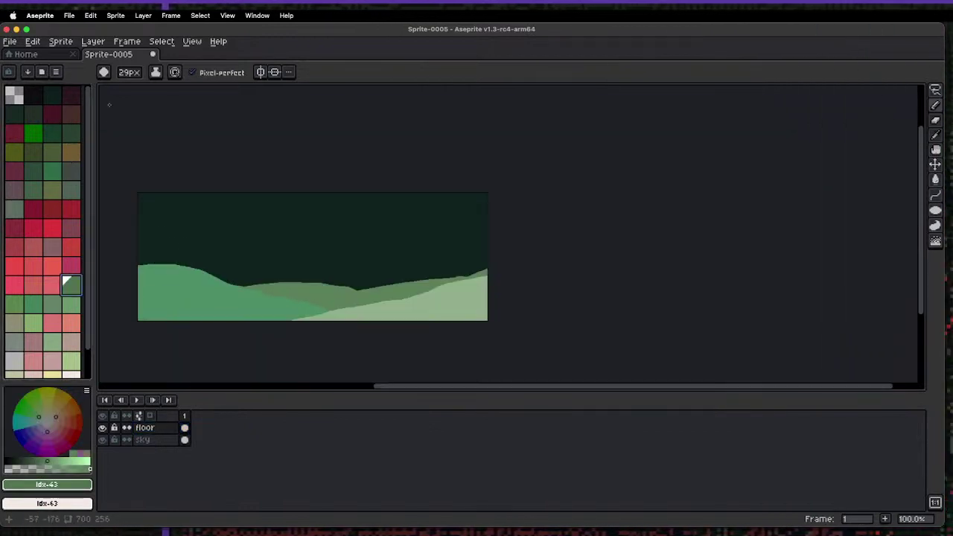
key("2")
left_click(104, 72)
left_click(128, 72)
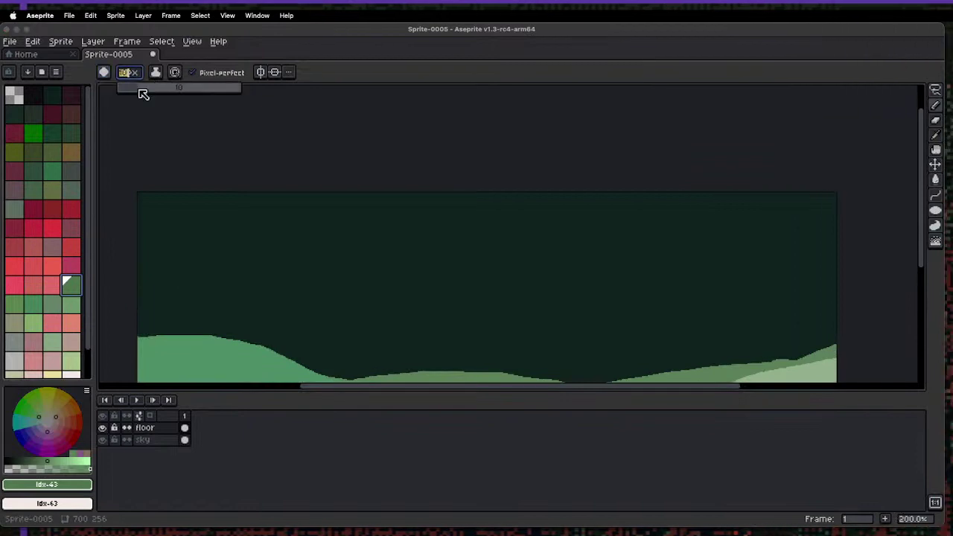
left_click_drag(143, 94, 127, 104)
key("z")
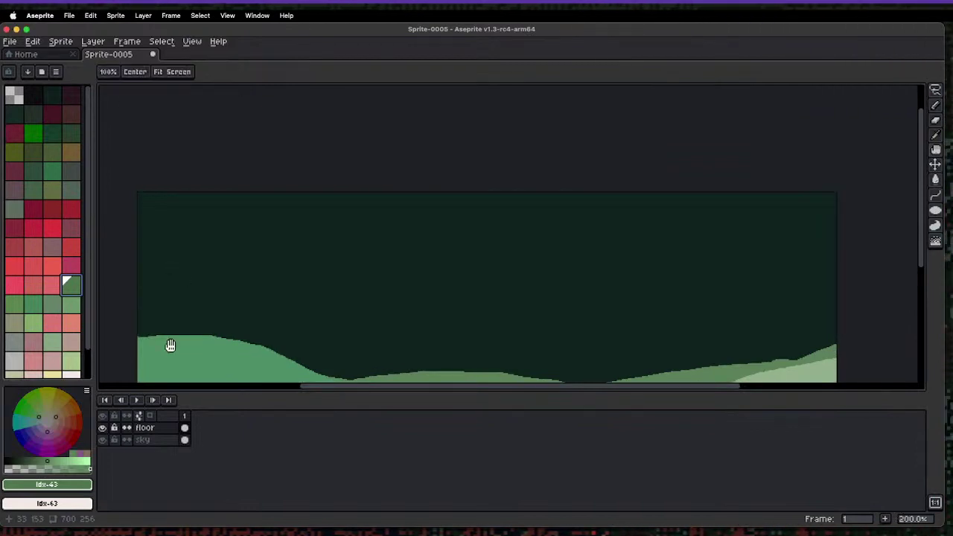
left_click(170, 345)
key("z")
right_click(245, 215)
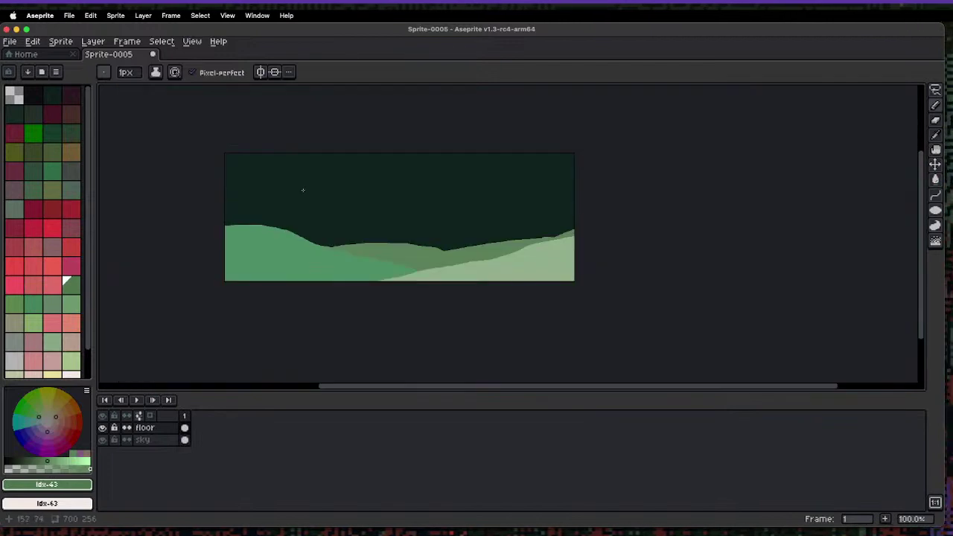
- Make the dark grey-green at index 19 (#49524F) the semi-transparent foreground colour, ready for the Paint Bucket
scroll(275, 216, "up", 1)
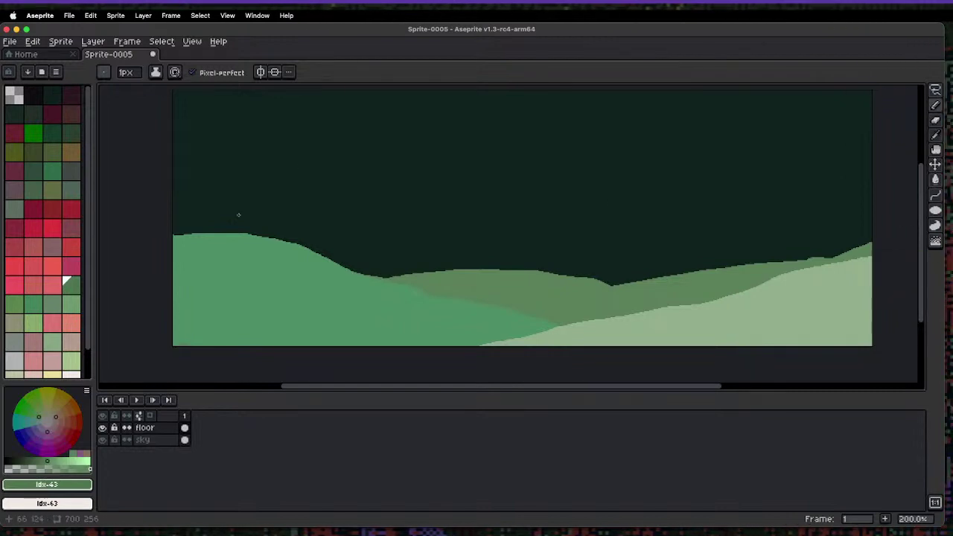
scroll(236, 233, "up", 2)
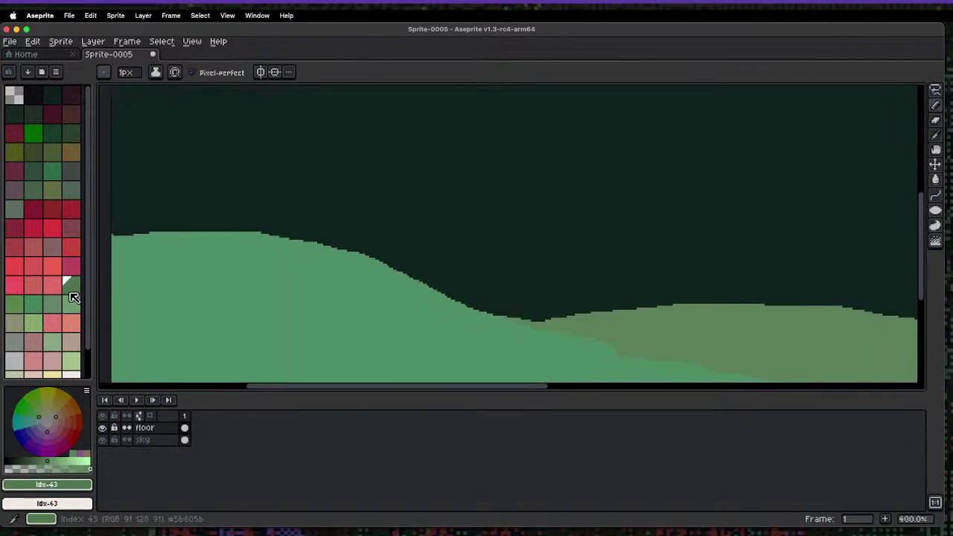
left_click(58, 95)
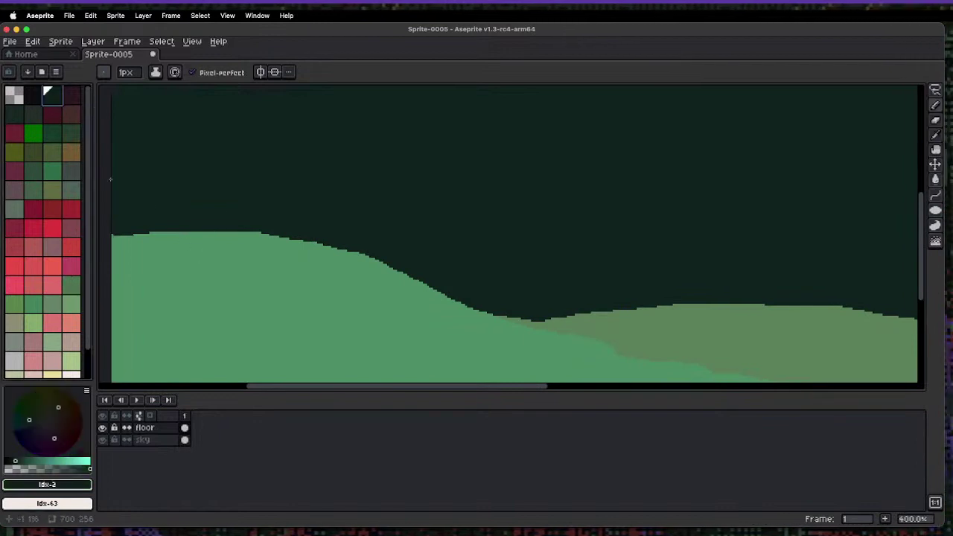
left_click(70, 172)
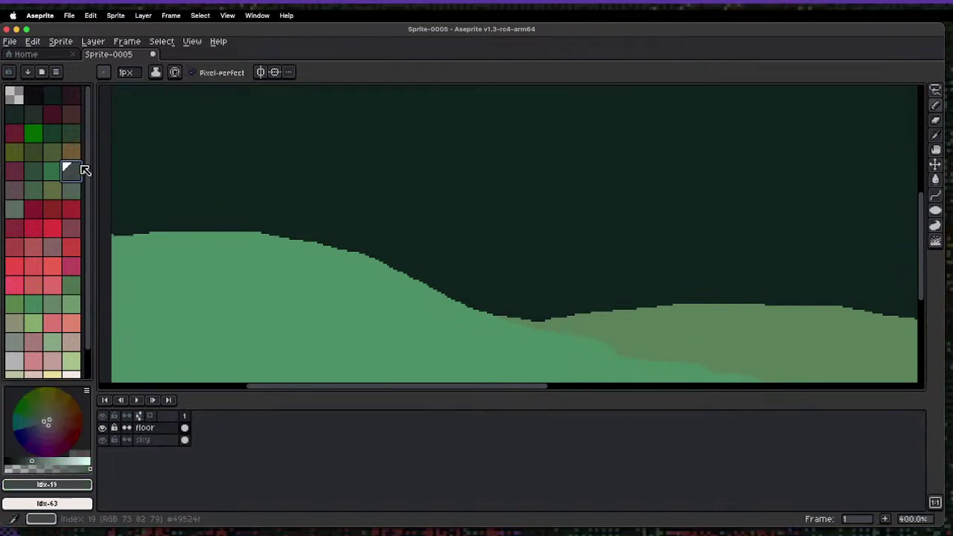
key("g")
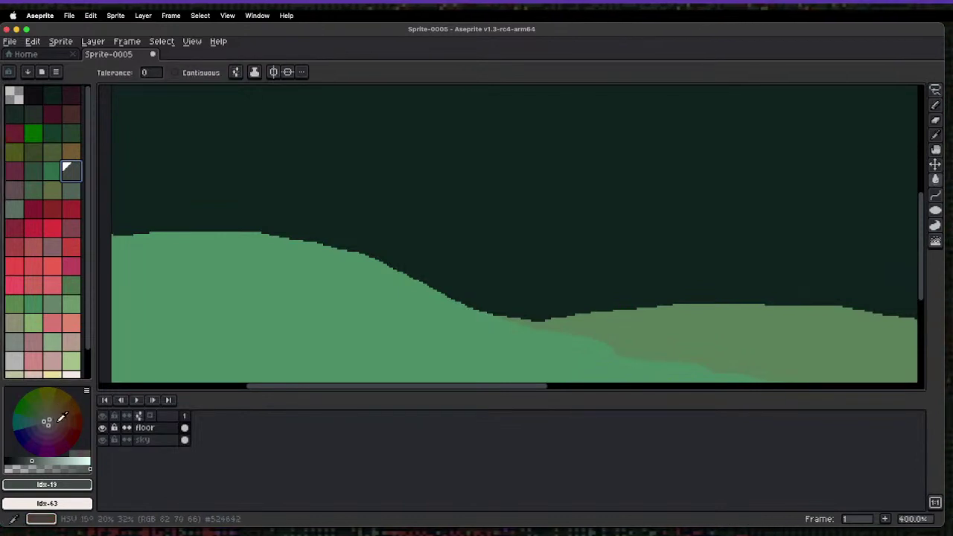
mouse_move(62, 417)
left_mouse_down()
mouse_move(73, 407)
mouse_move(47, 423)
left_mouse_up()
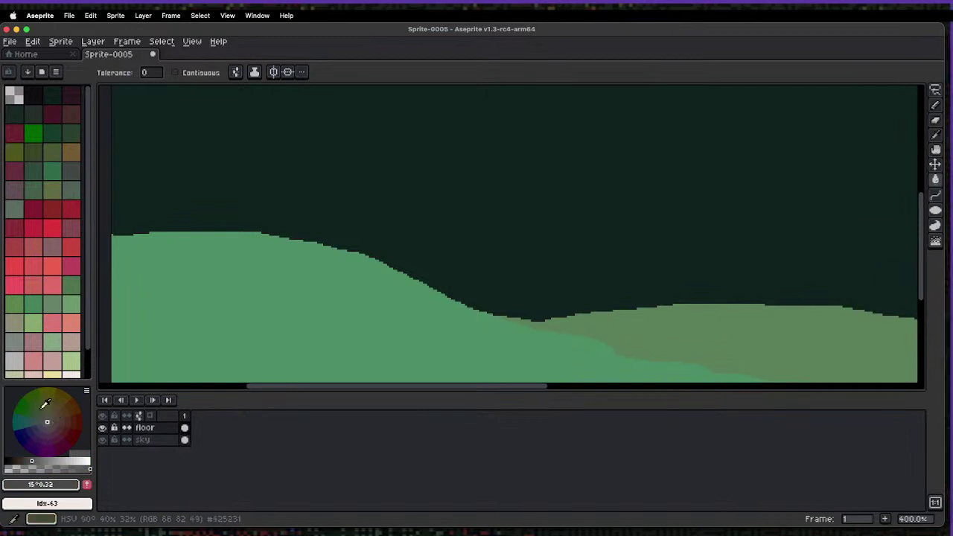
left_click(74, 178)
left_click(53, 463)
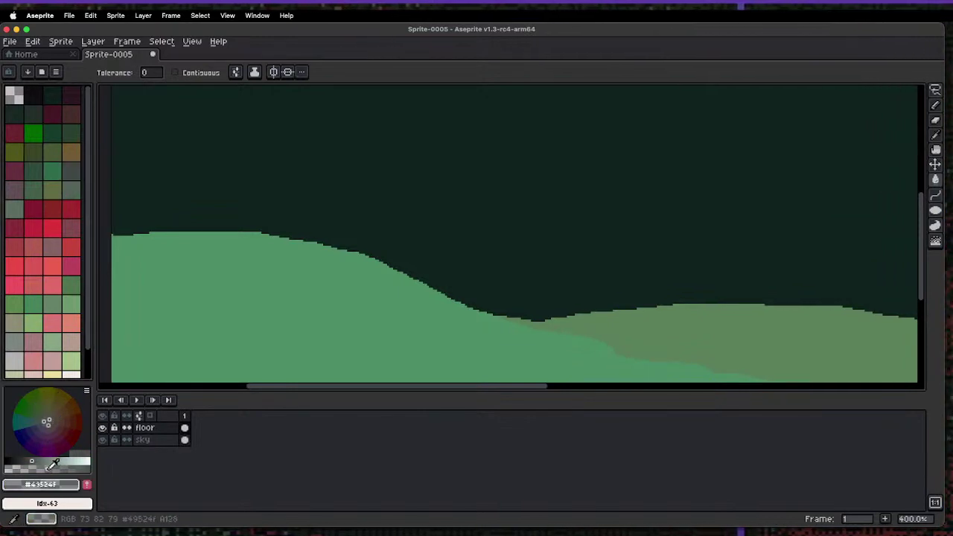
- Try filling the area above the hills with semi-transparent #49524F on the floor layer, and undo the fills and Pencil marks
left_click(286, 160)
scroll(286, 160, "down", 2)
scroll(290, 147, "up", 1)
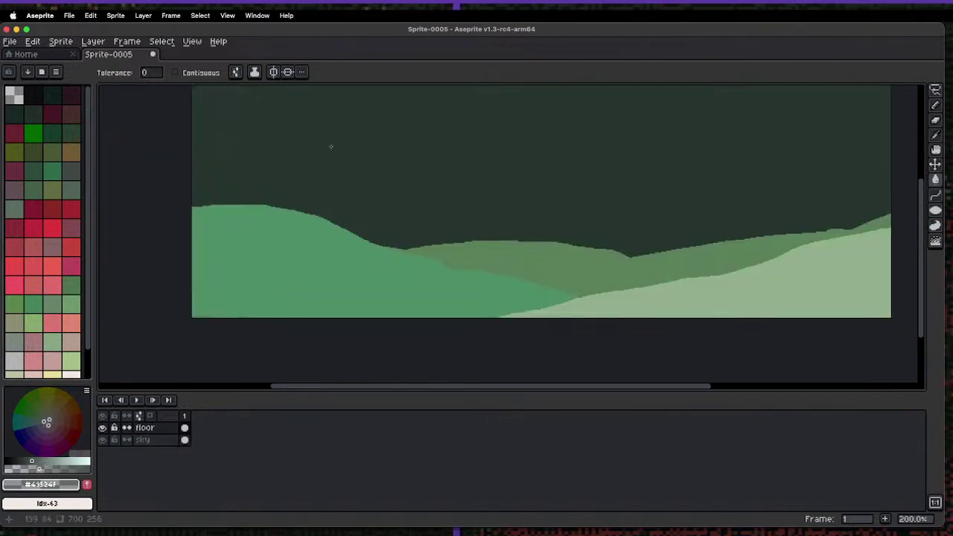
left_click_drag(316, 164, 273, 196)
left_click(272, 196)
key("super+z")
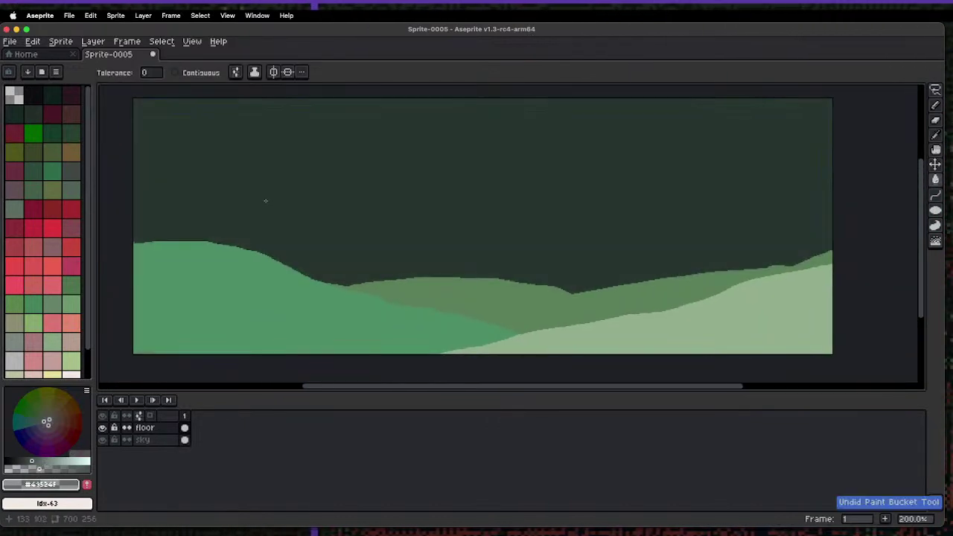
key("b")
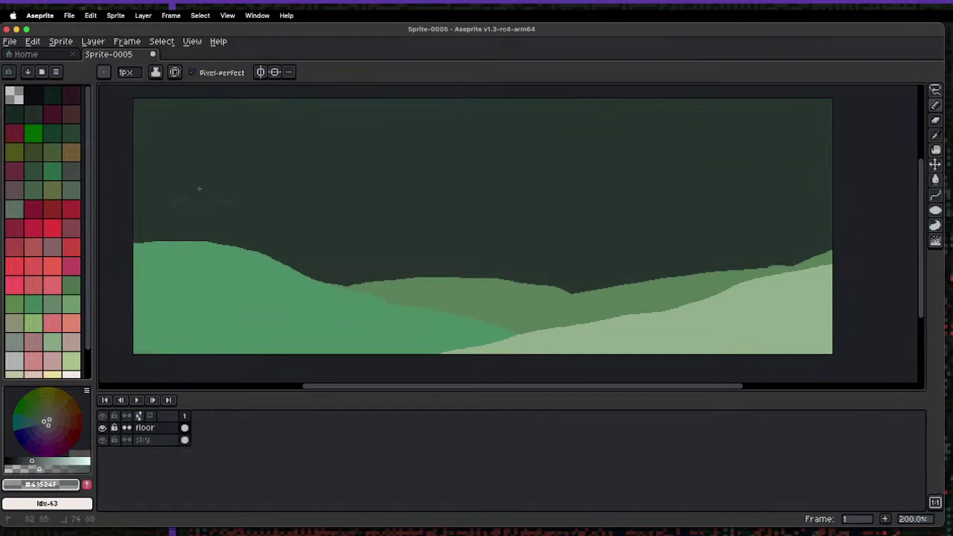
key("super+z")
key("v")
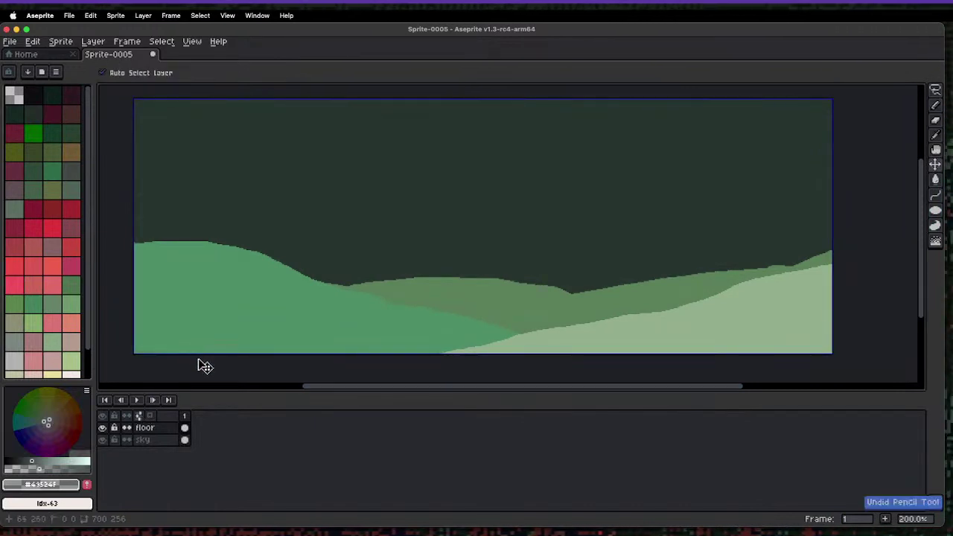
key("super+z")
- Fill the dark green background on the sky layer with semi-transparent #49524F using the Paint Bucket
left_click(143, 440)
key("b")
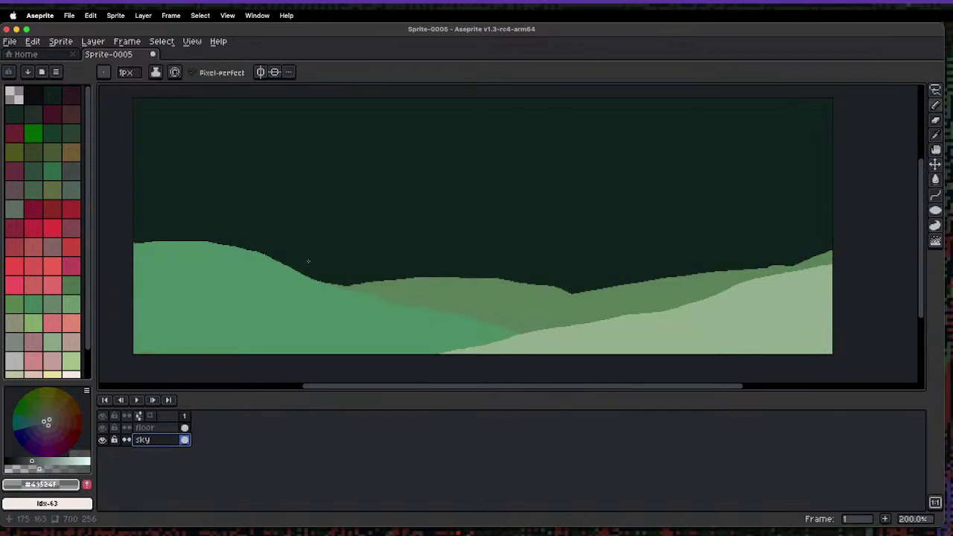
key("g")
left_click(314, 170)
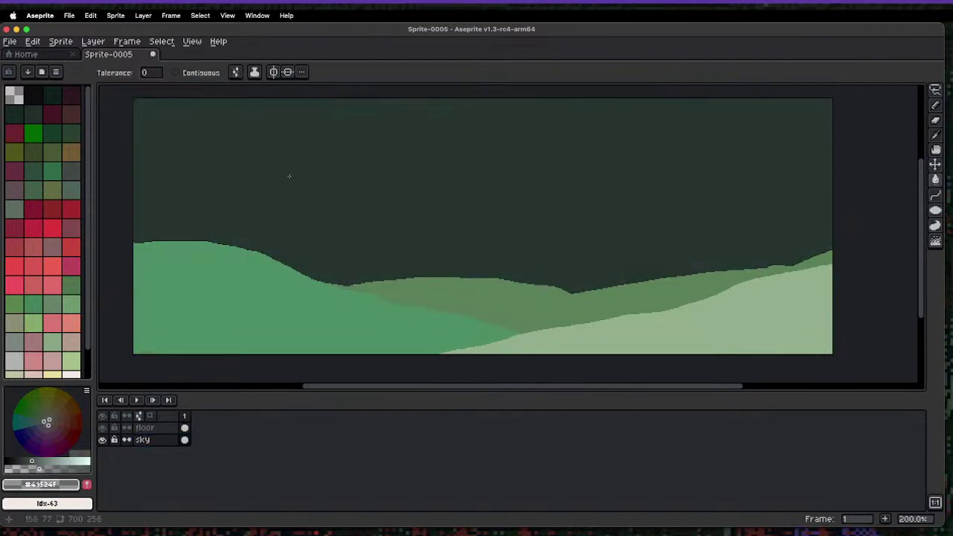
- Paint short slanted cloud streaks across the whole sky in semi-transparent #49524F with the Pencil, enlarging the brush to 11 px
key("b")
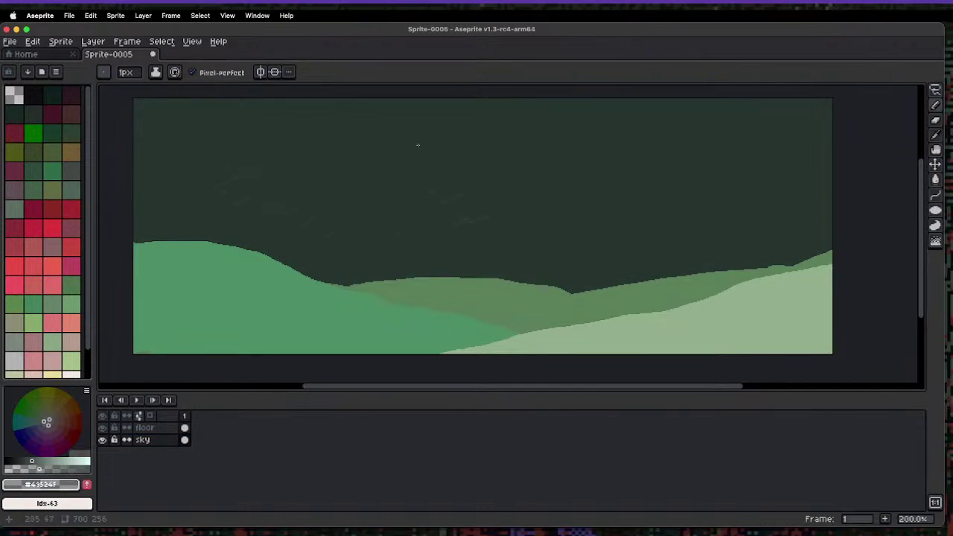
left_click(104, 72)
left_click_drag(128, 80, 143, 94)
left_click_drag(234, 180, 193, 210)
left_click_drag(201, 148, 149, 167)
mouse_move(159, 136)
left_mouse_down()
mouse_move(189, 125)
mouse_move(197, 149)
left_mouse_up()
left_click_drag(310, 142, 255, 160)
left_click_drag(369, 149, 312, 182)
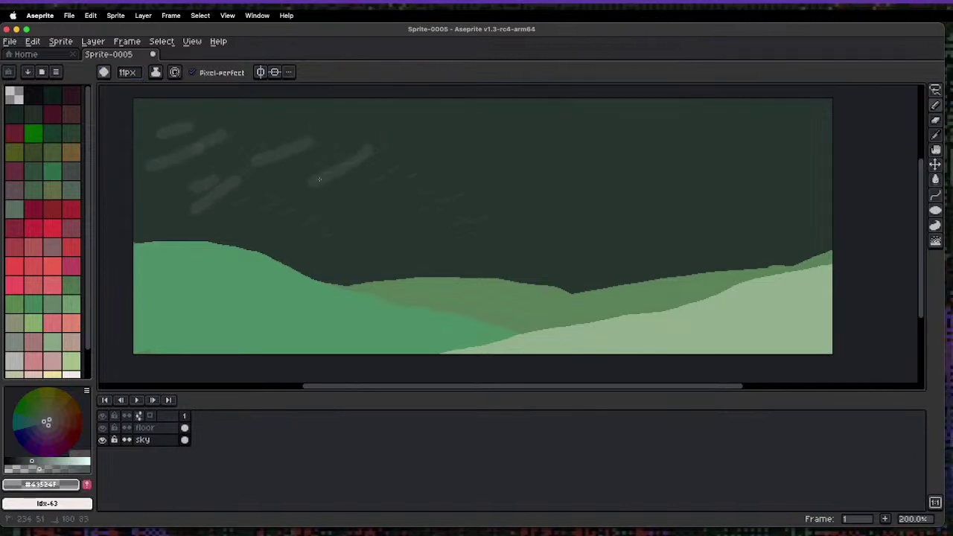
left_click_drag(410, 176, 349, 197)
left_click_drag(441, 202, 392, 224)
left_click_drag(463, 224, 444, 236)
left_click_drag(537, 240, 512, 255)
left_click_drag(610, 235, 591, 248)
left_click_drag(603, 144, 547, 160)
mouse_move(537, 176)
left_mouse_down()
mouse_move(485, 199)
mouse_move(464, 184)
left_mouse_up()
left_click_drag(499, 153, 466, 165)
left_click_drag(599, 154, 567, 163)
left_click_drag(688, 144, 659, 159)
left_click_drag(759, 151, 730, 162)
left_click_drag(779, 130, 741, 118)
left_click_drag(803, 142, 778, 143)
left_click_drag(798, 153, 772, 157)
mouse_move(786, 176)
left_mouse_down()
mouse_move(766, 179)
mouse_move(753, 203)
left_mouse_up()
left_click_drag(782, 218, 741, 237)
left_click_drag(566, 182, 526, 193)
left_click_drag(529, 149, 500, 159)
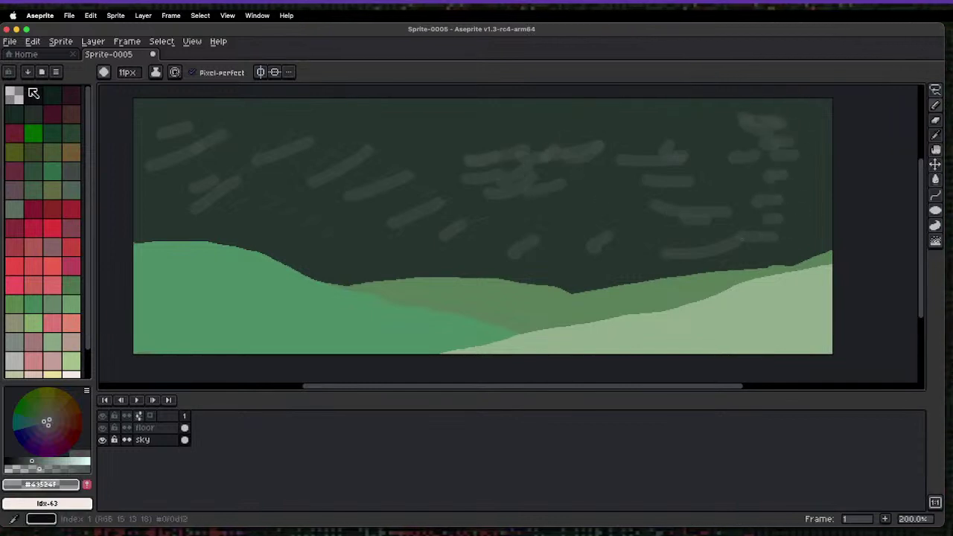
- Try the opaque near-black at index 1 in the upper-left sky, undo the strokes, and make the colour semi-transparent
left_click(33, 93)
mouse_move(216, 126)
left_mouse_down()
mouse_move(145, 138)
mouse_move(156, 175)
left_mouse_up()
key("v")
key("super+z")
key("super+z")
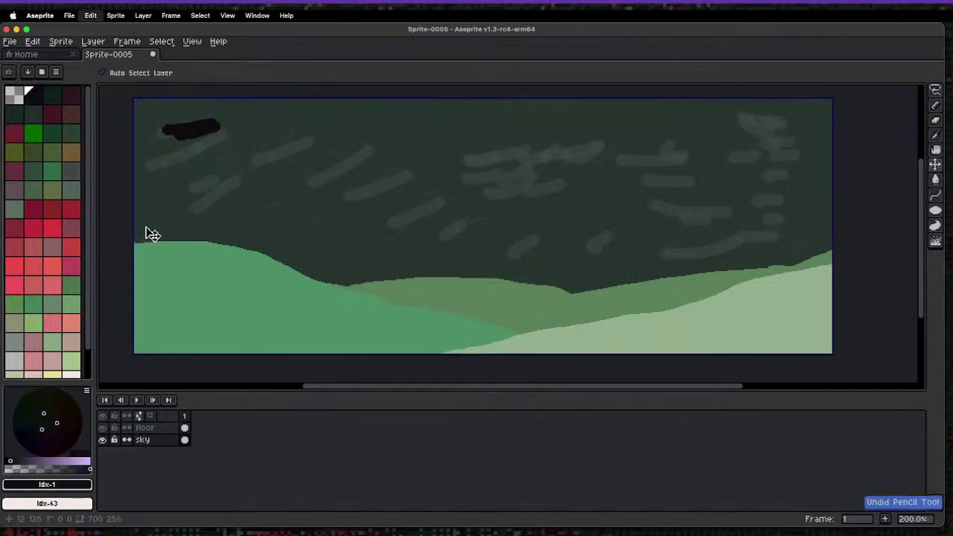
key("b")
key("super+z")
left_click(47, 469)
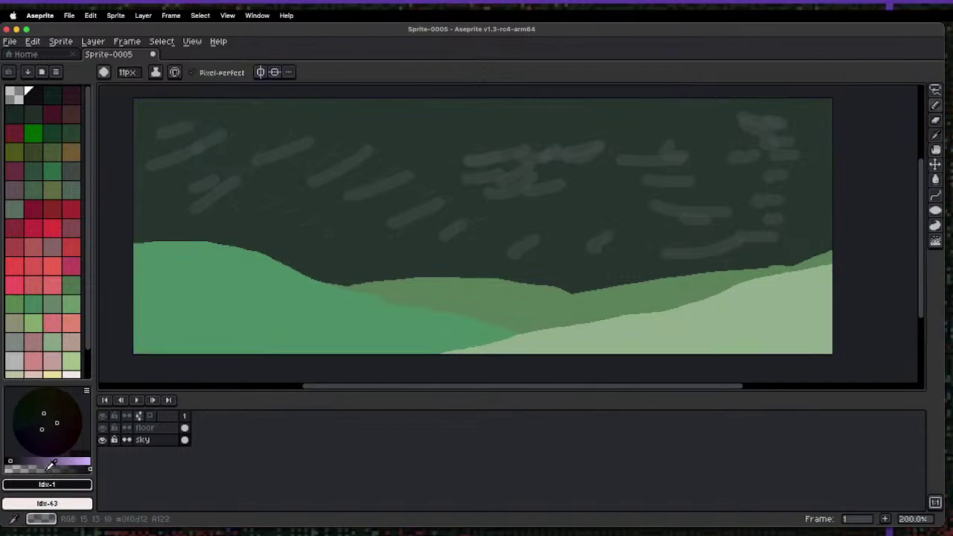
- Paint dark streaks between the lighter clouds across the sky in semi-transparent #0F0D12 with the 11 px brush
mouse_move(443, 177)
left_mouse_down()
mouse_move(349, 186)
mouse_move(456, 169)
left_mouse_up()
left_click_drag(414, 144, 581, 128)
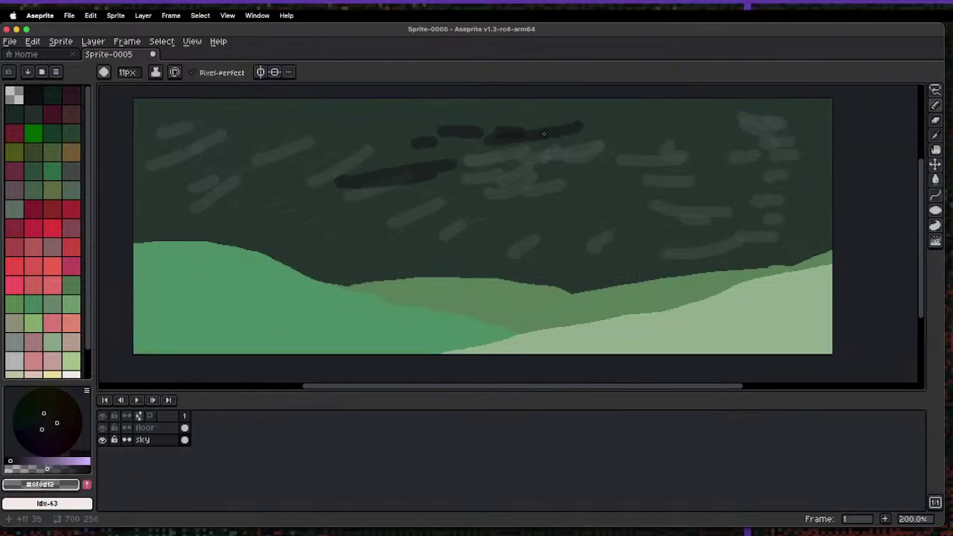
left_click_drag(600, 161, 654, 146)
left_click_drag(588, 200, 678, 175)
left_click_drag(566, 218, 611, 206)
left_click_drag(432, 224, 558, 227)
left_click_drag(317, 225, 365, 215)
left_click_drag(250, 212, 294, 196)
left_click_drag(171, 178, 209, 168)
left_click_drag(195, 103, 173, 126)
left_click_drag(269, 131, 281, 119)
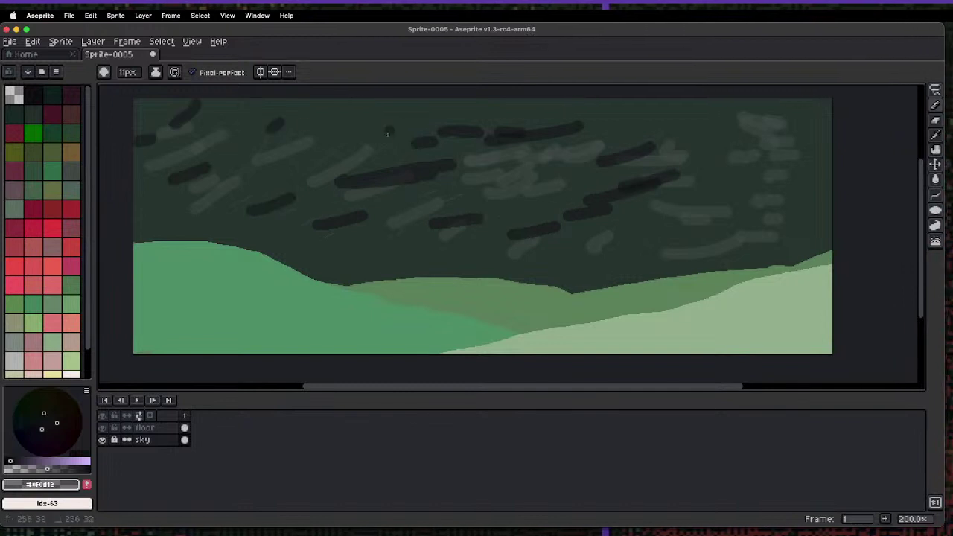
left_click_drag(532, 156, 551, 149)
left_click_drag(621, 115, 642, 121)
left_click_drag(765, 131, 742, 140)
mouse_move(767, 178)
left_mouse_down()
mouse_move(754, 211)
mouse_move(675, 243)
left_mouse_up()
mouse_move(623, 238)
left_mouse_down()
mouse_move(638, 226)
mouse_move(540, 273)
left_mouse_up()
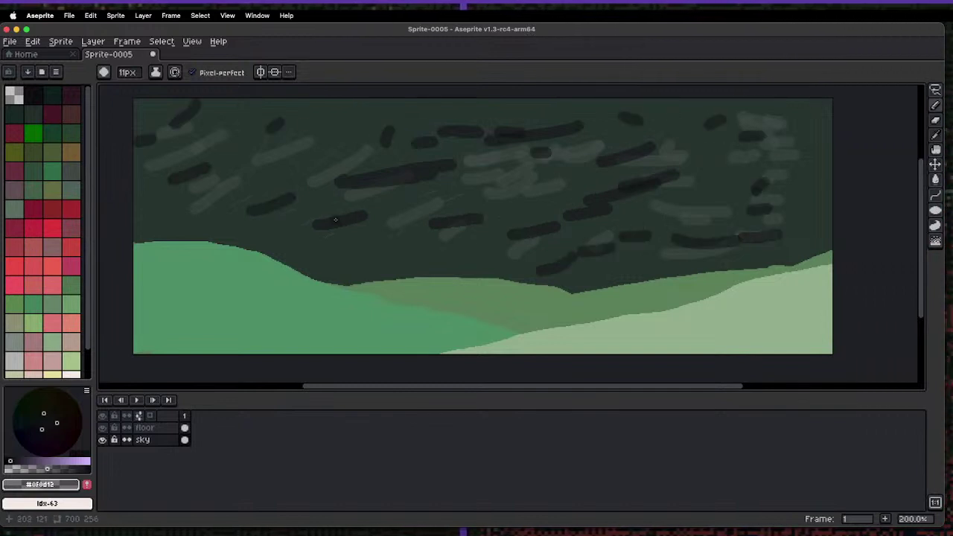
left_click_drag(319, 228, 290, 242)
left_click(340, 253)
left_click_drag(368, 268, 345, 274)
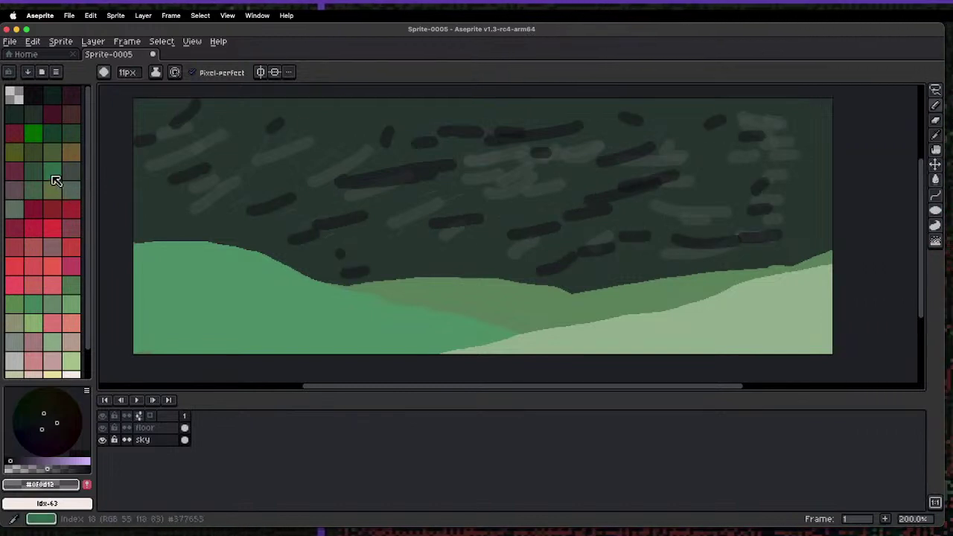
- Paint overlapping pale cloud puffs along the left and middle hilltops with palette index 24 made semi-transparent, using the 11 px brush
left_click(14, 210)
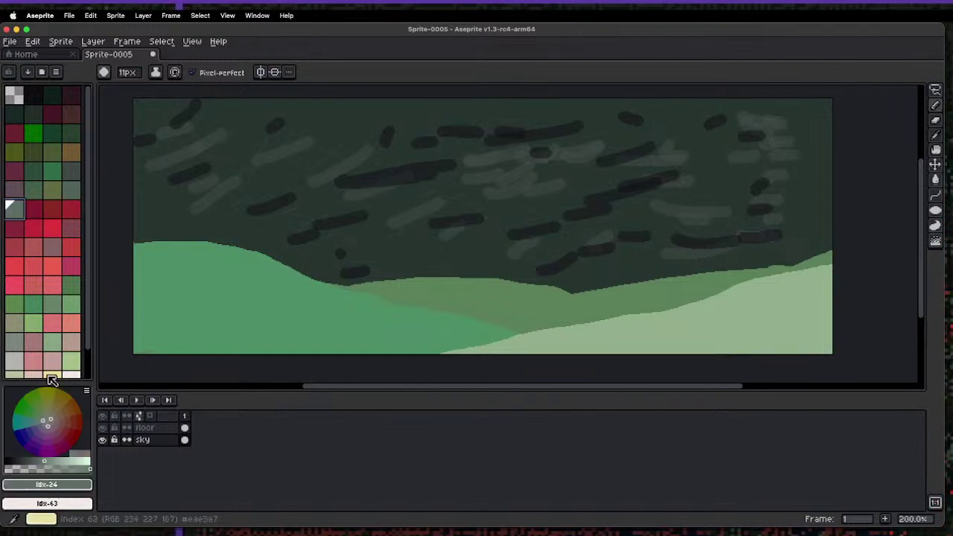
mouse_move(197, 237)
left_mouse_down()
mouse_move(155, 236)
mouse_move(211, 235)
mouse_move(246, 256)
mouse_move(355, 274)
mouse_move(483, 276)
mouse_move(428, 264)
mouse_move(484, 296)
mouse_move(568, 287)
left_mouse_up()
left_click(139, 241)
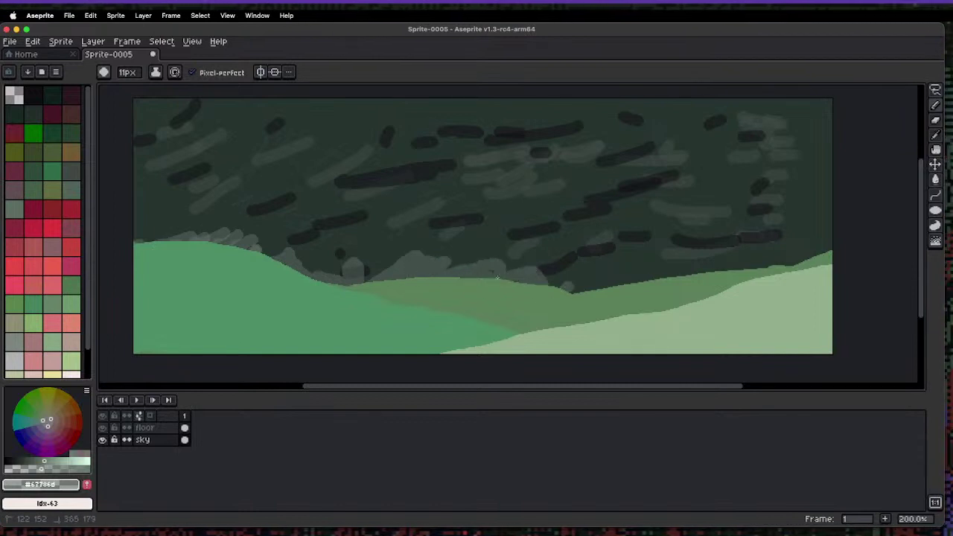
left_click_drag(522, 268, 501, 255)
- Try a filled freeform cloud in the sky's right half with the Contour tool and undo it
key("d")
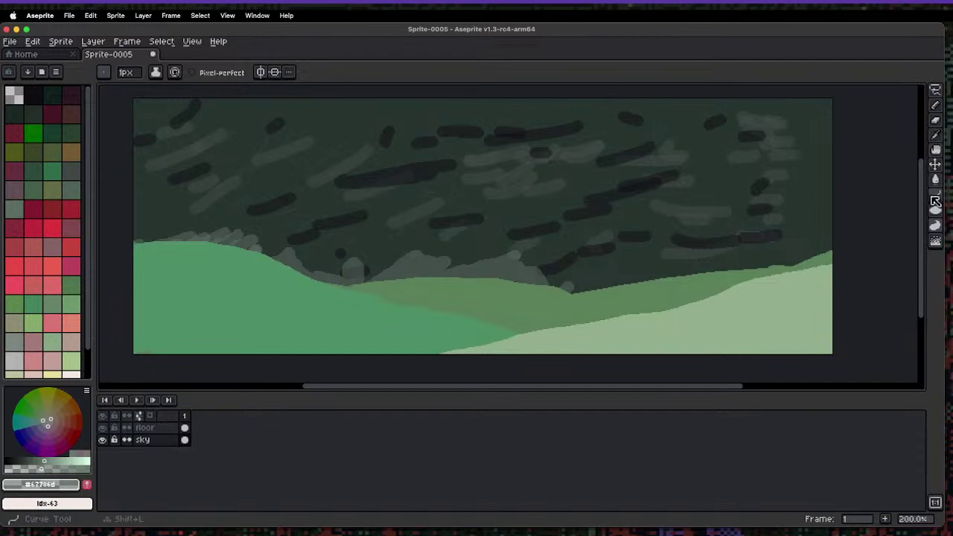
left_click(936, 227)
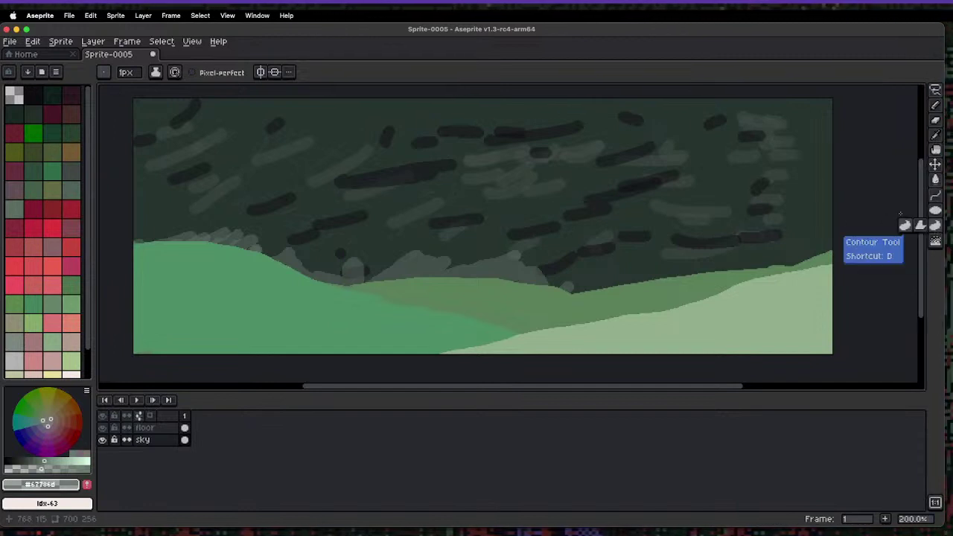
left_click_drag(709, 160, 698, 176)
left_click_drag(747, 237, 755, 184)
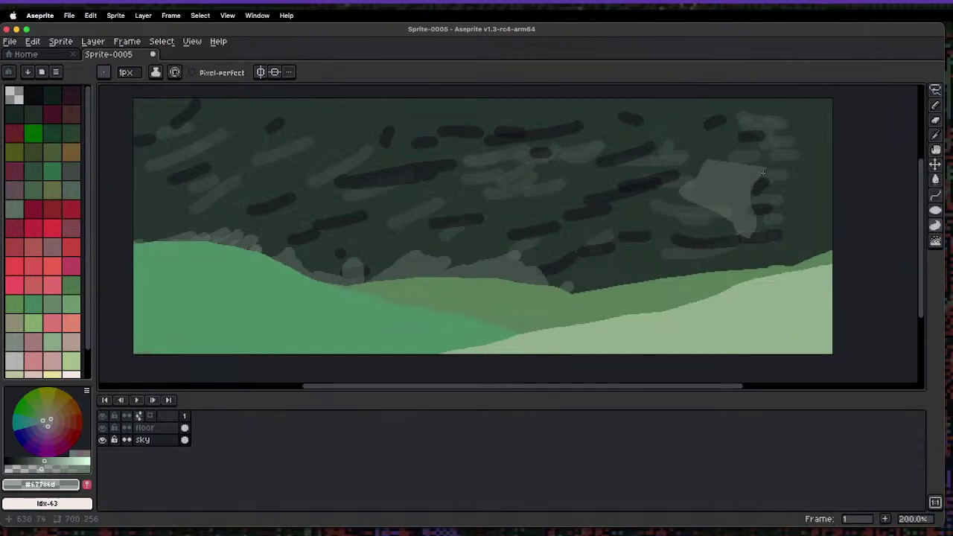
key("super+z")
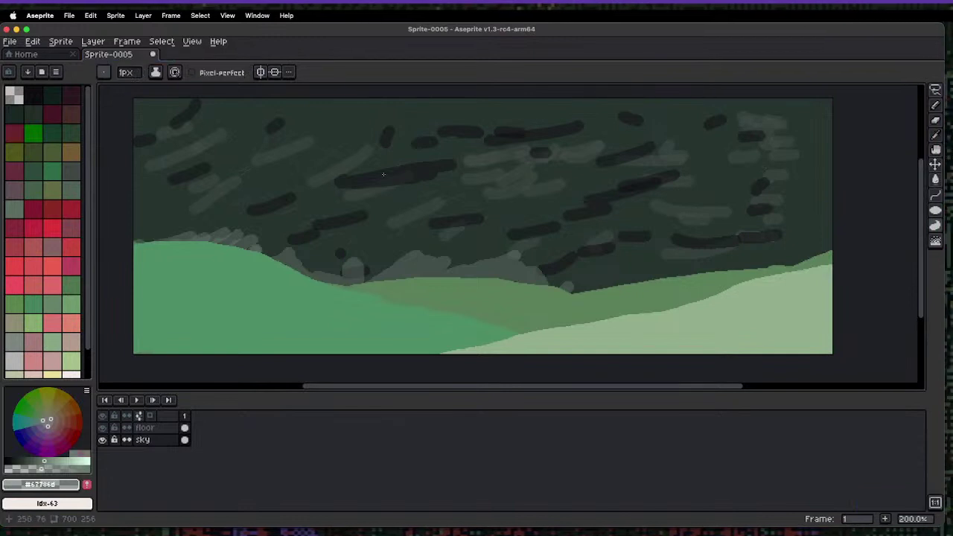
- Draw large filled clouds above the middle hills, as a swirl at the left and across the right sky with the Contour tool in semi-transparent neutral grey
left_click_drag(44, 465, 38, 463)
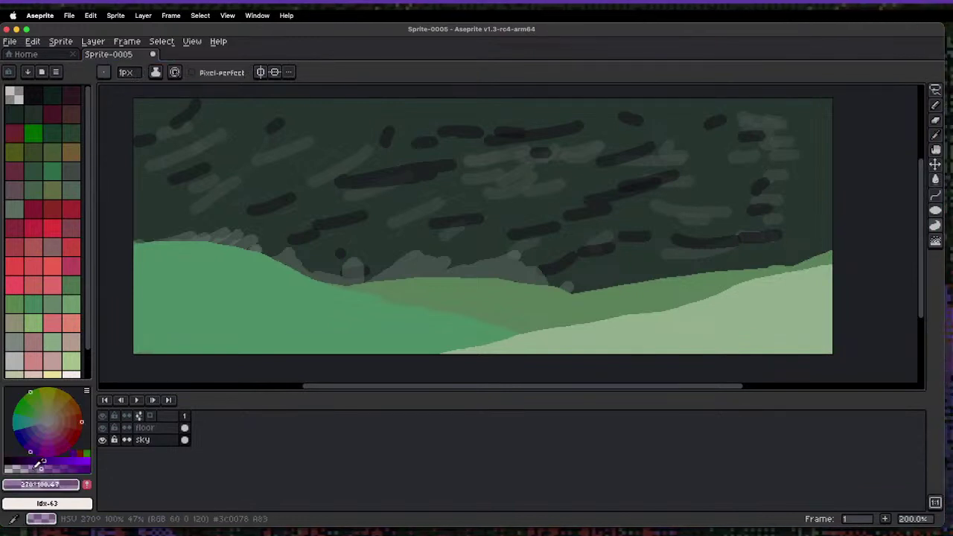
left_click(47, 424)
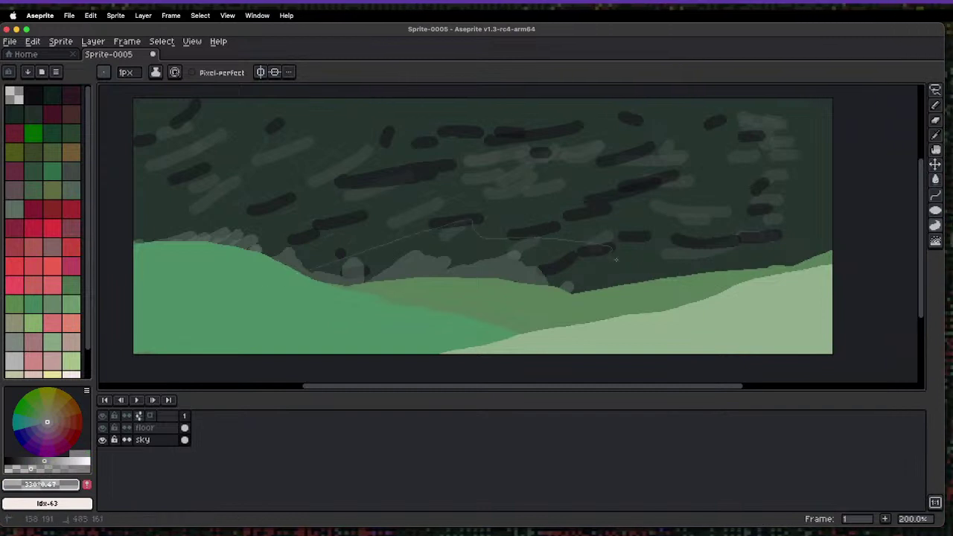
left_click_drag(665, 302, 570, 294)
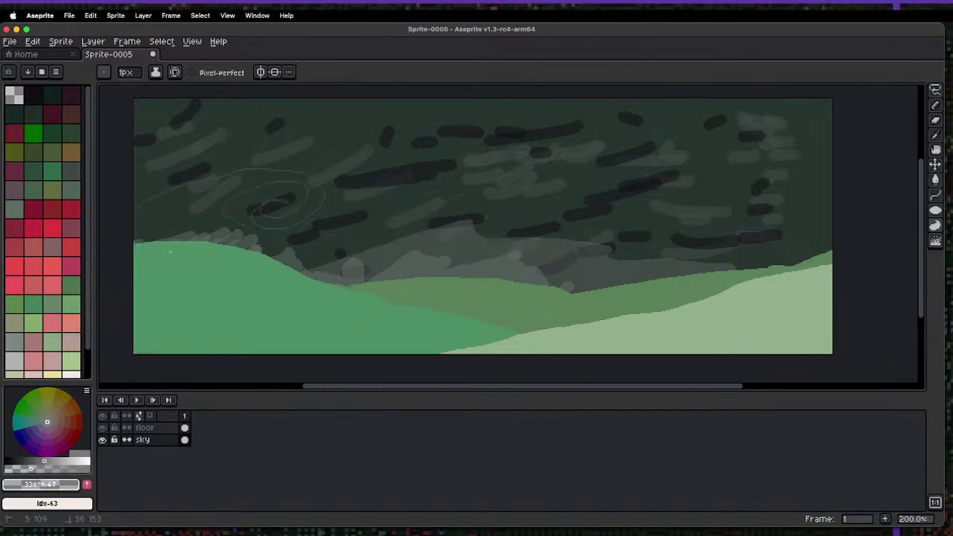
left_click_drag(170, 252, 167, 247)
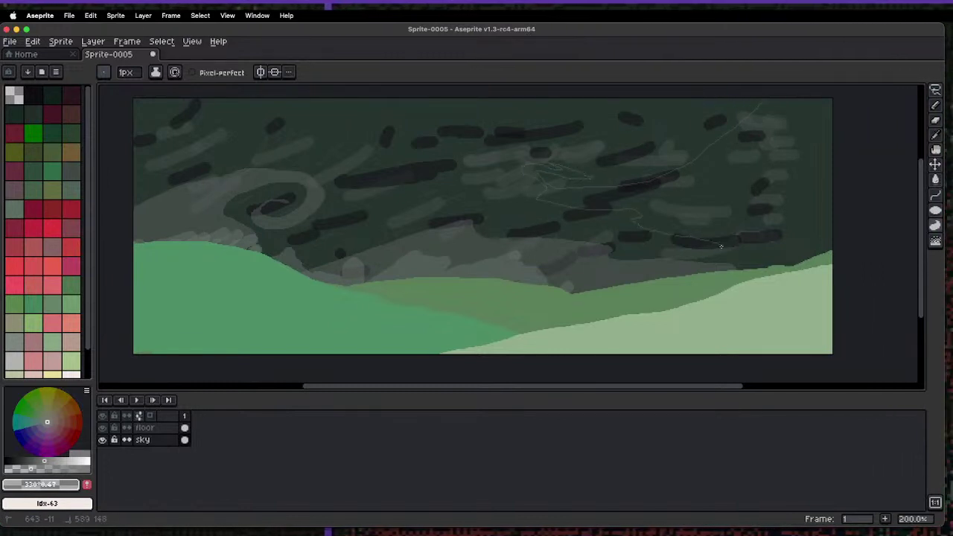
mouse_move(891, 136)
left_mouse_down()
mouse_move(830, 175)
mouse_move(623, 197)
left_mouse_up()
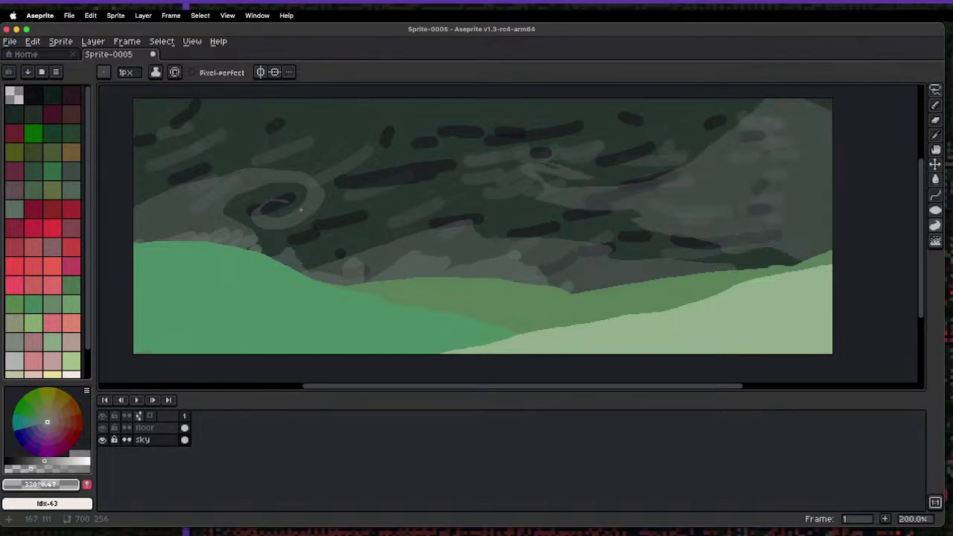
- Soften the cloud streaks and shapes across the sky with the Blur tool at 64 px
key("b")
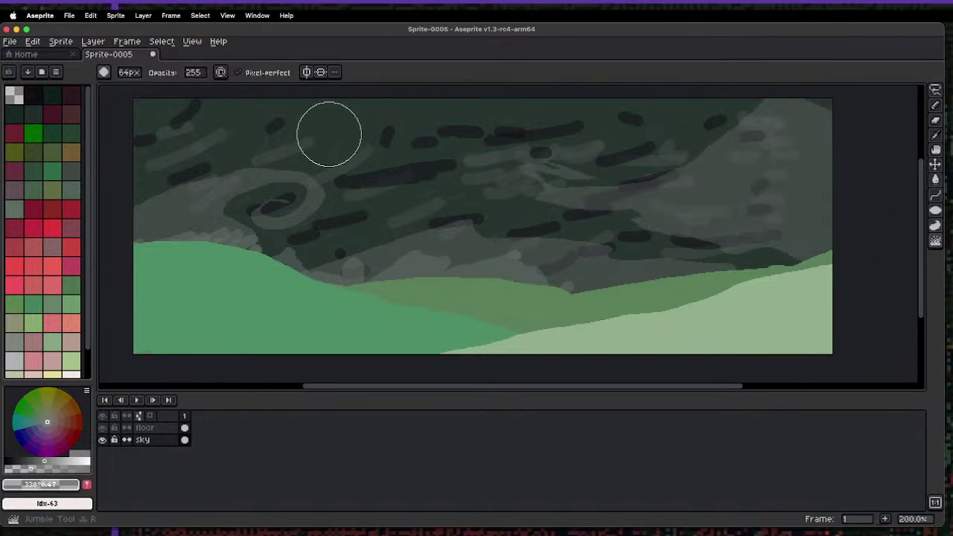
left_click(936, 242)
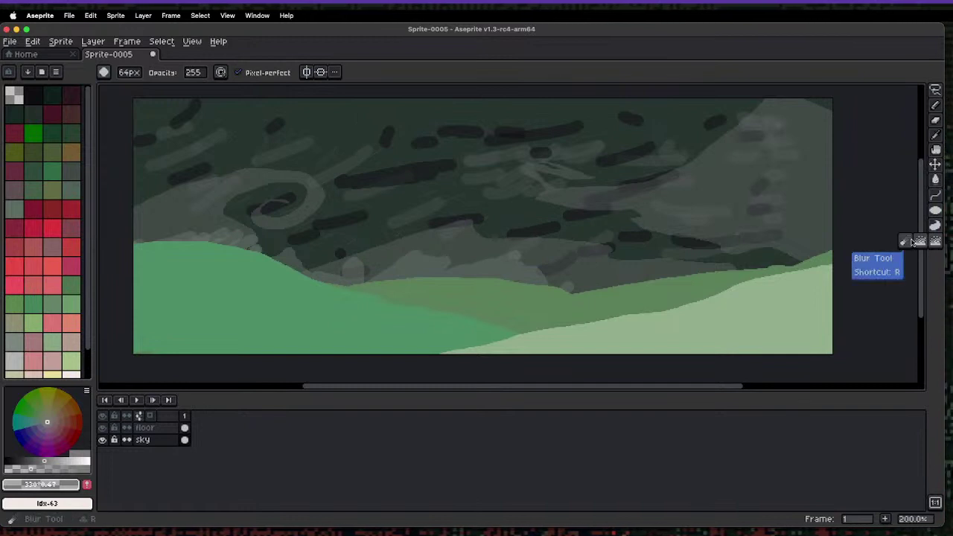
left_click(908, 242)
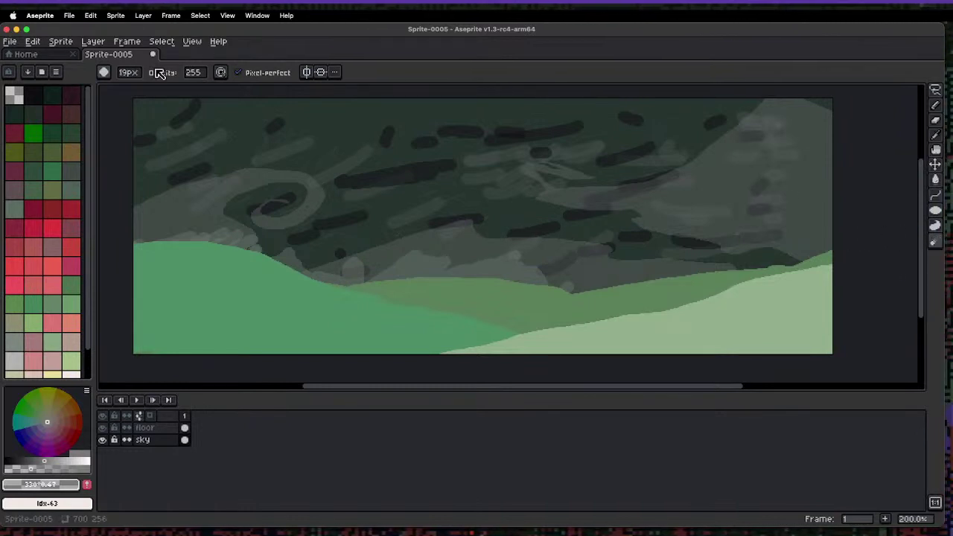
left_click(125, 72)
left_click_drag(171, 89, 298, 92)
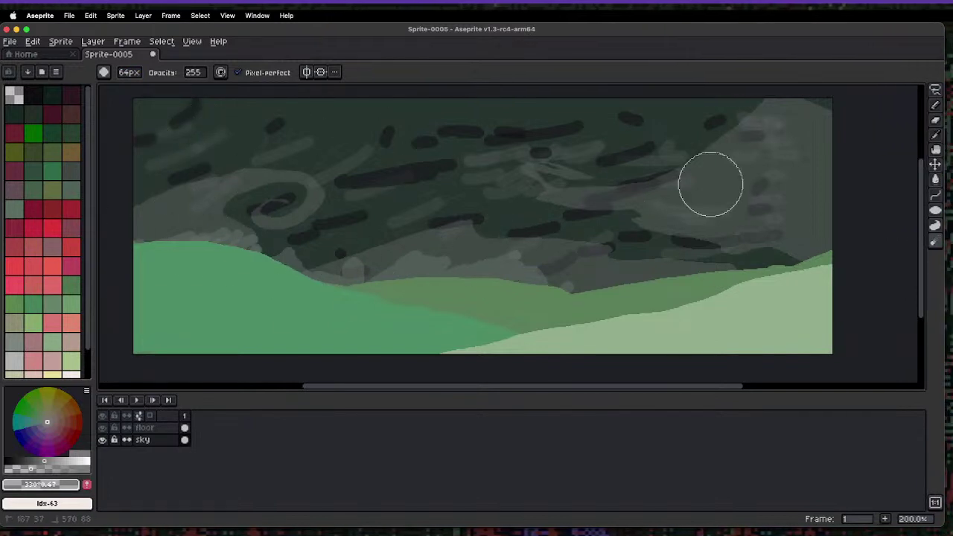
scroll(462, 134, "up", 1)
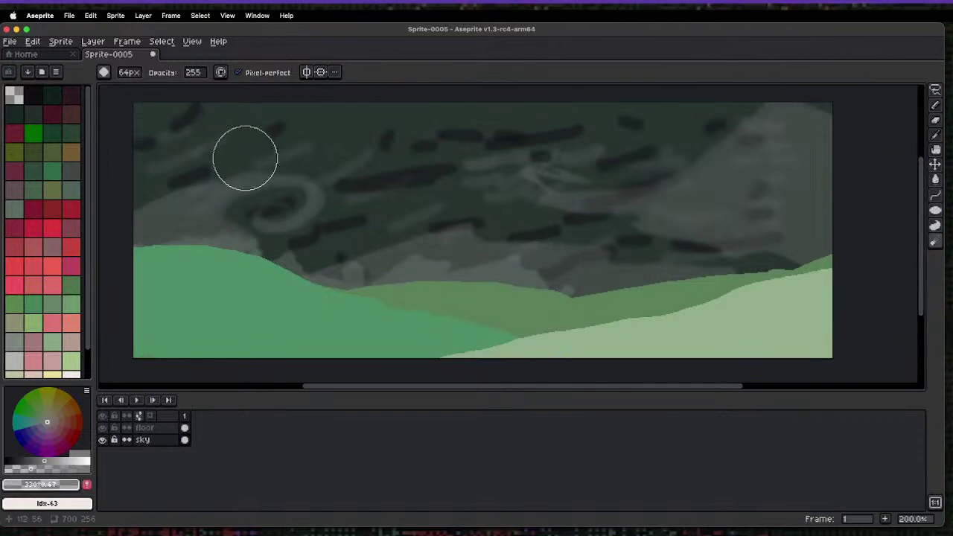
- Break up the clouds across the whole sky with the Jumble tool at 64 px, alternating with Blur to soften the texture
scroll(201, 108, "left", 2)
mouse_move(184, 101)
left_mouse_down()
mouse_move(267, 108)
mouse_move(274, 191)
mouse_move(360, 167)
mouse_move(332, 156)
mouse_move(348, 178)
mouse_move(414, 204)
mouse_move(446, 155)
mouse_move(461, 153)
mouse_move(427, 169)
mouse_move(341, 296)
mouse_move(376, 269)
mouse_move(374, 140)
mouse_move(185, 137)
mouse_move(203, 218)
mouse_move(451, 183)
mouse_move(378, 235)
mouse_move(679, 175)
mouse_move(770, 126)
mouse_move(878, 151)
mouse_move(815, 233)
mouse_move(728, 279)
mouse_move(605, 253)
mouse_move(671, 190)
mouse_move(607, 195)
mouse_move(549, 260)
mouse_move(547, 305)
mouse_move(539, 273)
mouse_move(727, 281)
mouse_move(650, 280)
mouse_move(706, 262)
mouse_move(631, 248)
mouse_move(672, 155)
mouse_move(580, 128)
mouse_move(454, 169)
mouse_move(671, 230)
mouse_move(528, 231)
mouse_move(554, 202)
mouse_move(491, 195)
mouse_move(554, 206)
mouse_move(472, 144)
mouse_move(520, 237)
mouse_move(418, 203)
mouse_move(452, 278)
mouse_move(423, 253)
left_mouse_up()
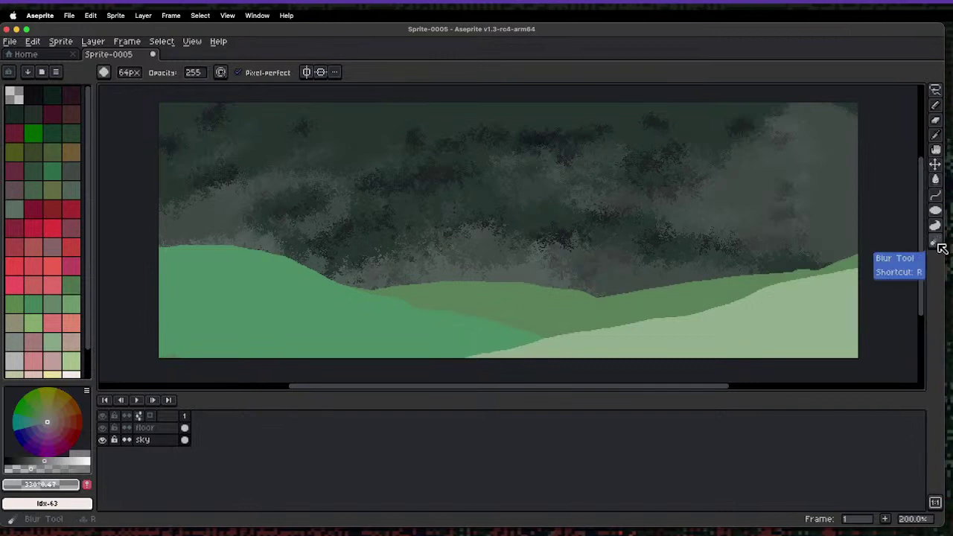
left_click(941, 243)
left_click(941, 243)
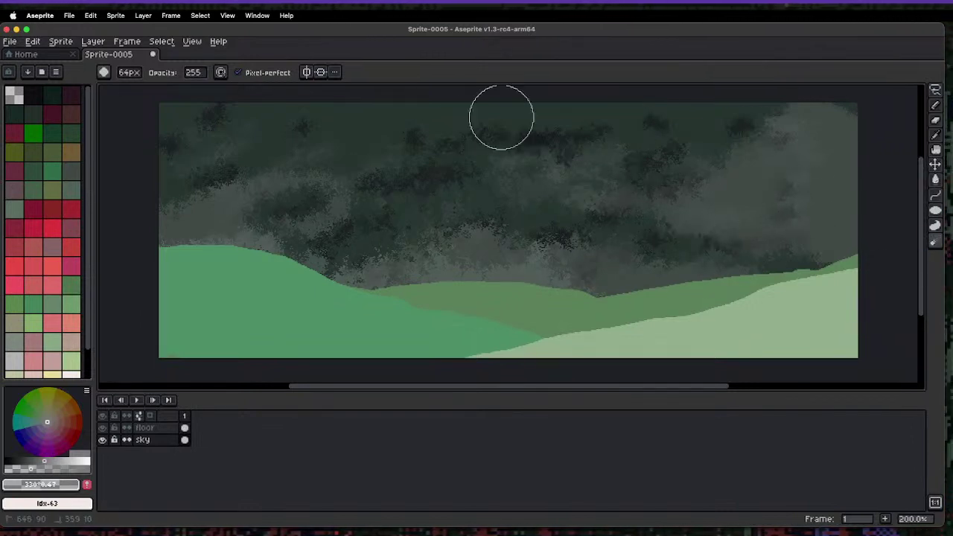
scroll(185, 170, "left", 5)
scroll(560, 256, "right", 5)
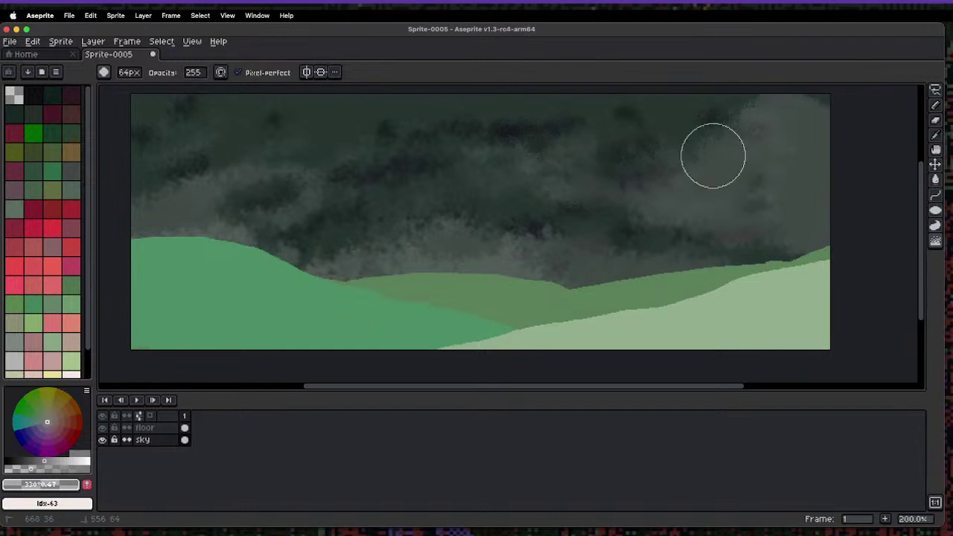
scroll(149, 175, "left", 5)
scroll(149, 175, "up", 2)
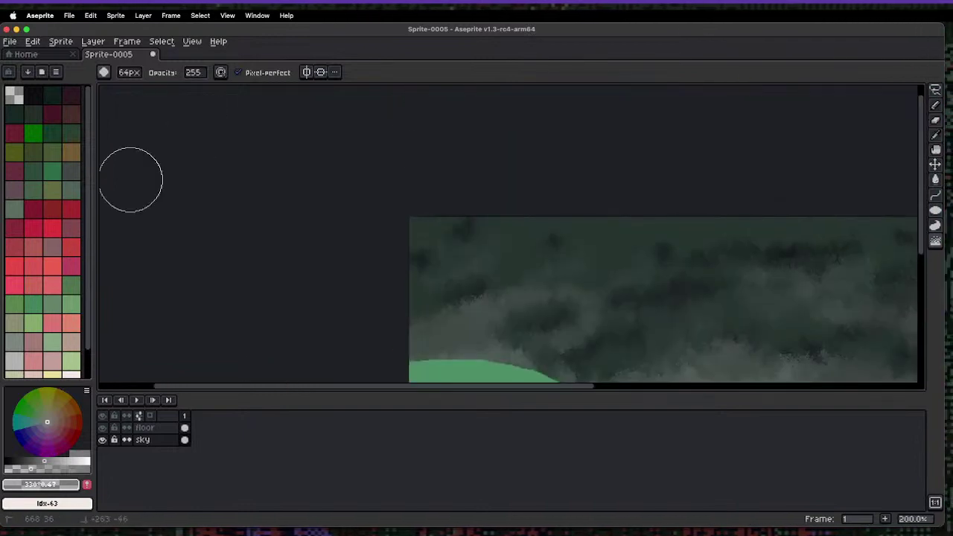
scroll(490, 283, "right", 5)
scroll(490, 283, "down", 2)
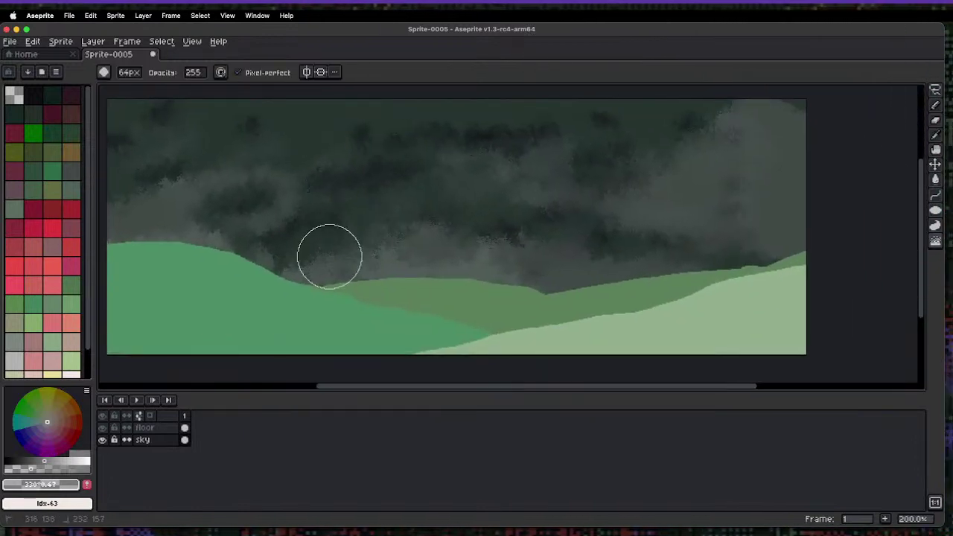
- Set the foreground colour to the near-black at index 1 and the background colour to the transparent index 0
left_click(37, 95)
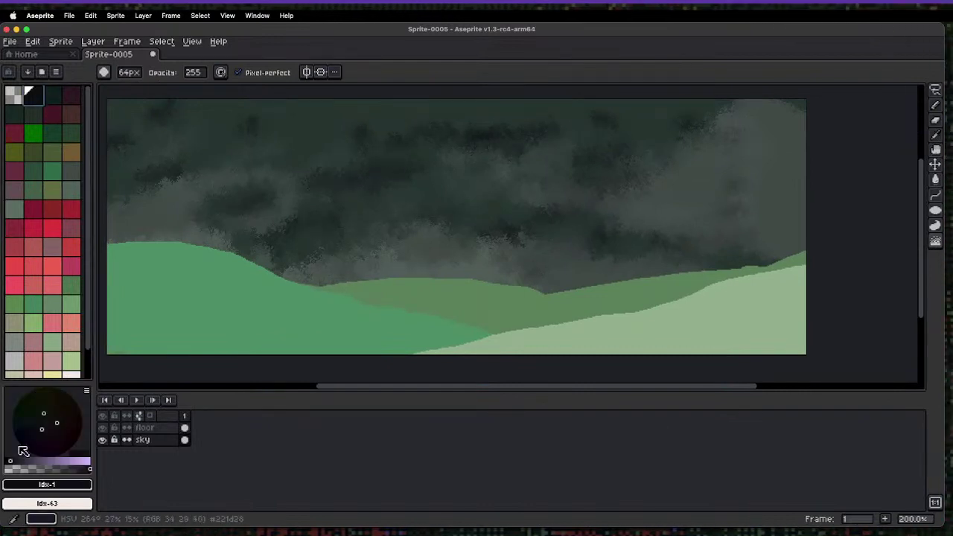
left_click(17, 98)
right_click(30, 96)
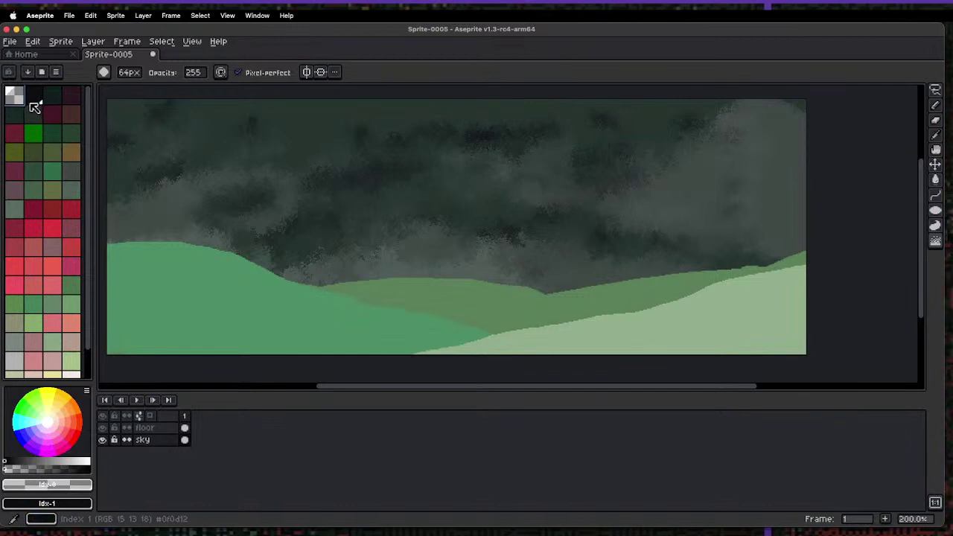
key("x")
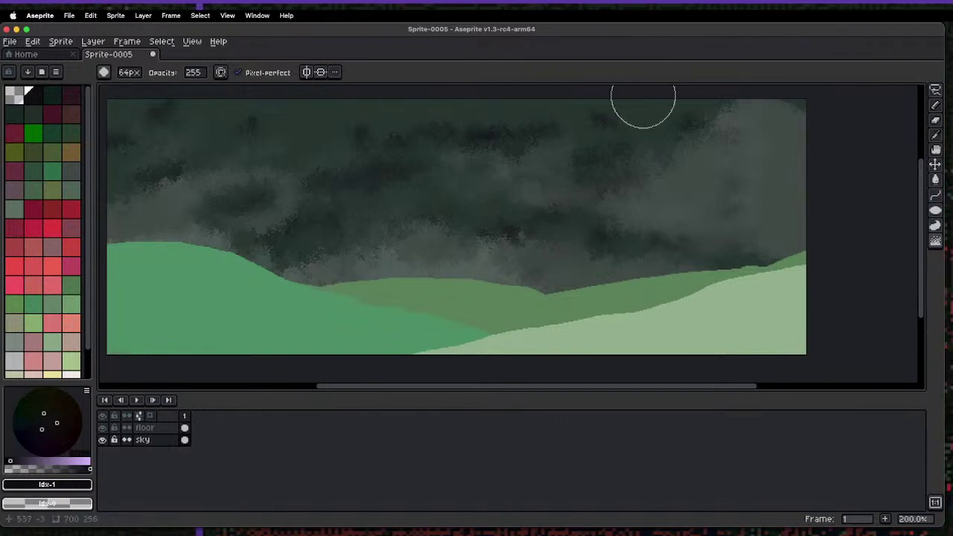
- Try a downward gradient from near-black to transparent over the sky and undo it
key("shift+g")
left_click_drag(317, 107, 323, 237)
key("ctrl+z")
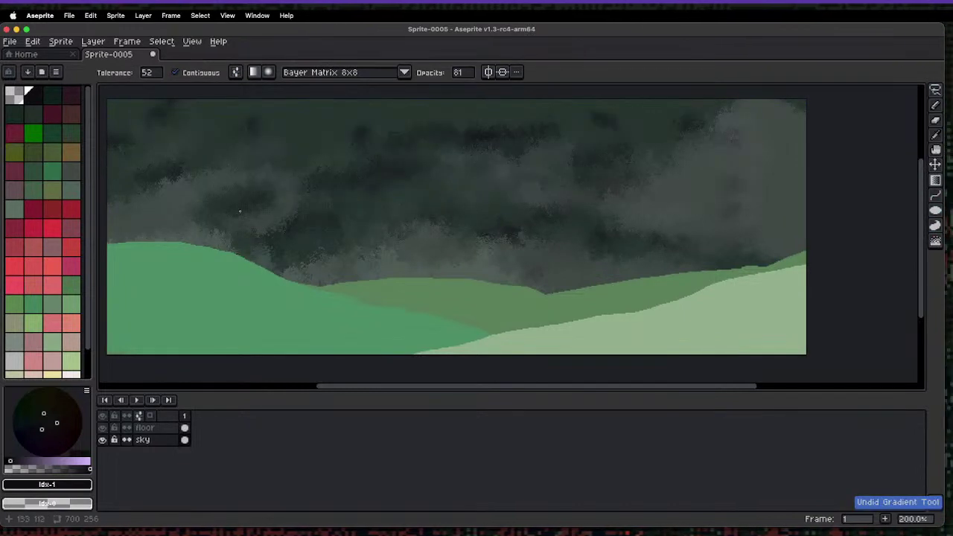
- Test the Magic Wand on the sky, clear the selection, and set the wand's tolerance to 0
key("w")
left_click(310, 129)
key("super+d")
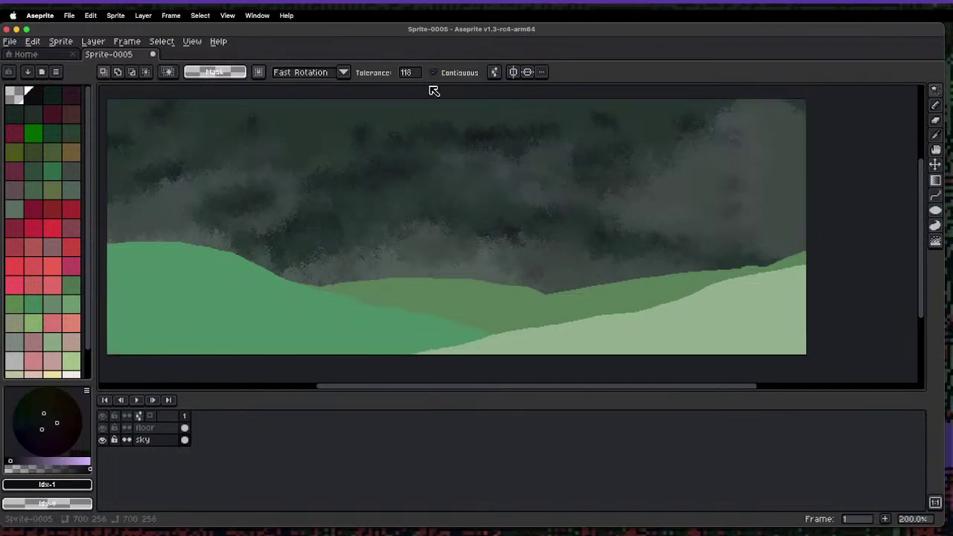
left_click(406, 73)
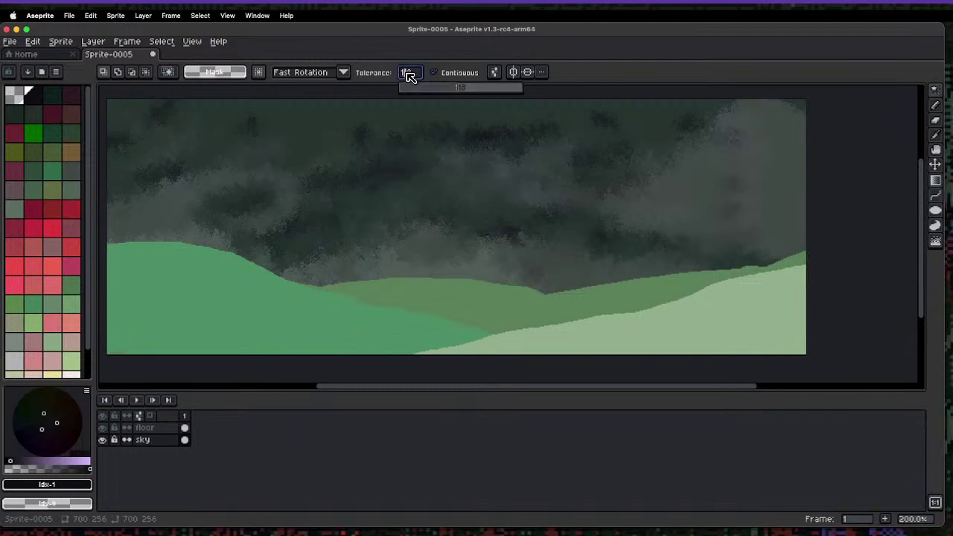
left_click_drag(427, 91, 396, 94)
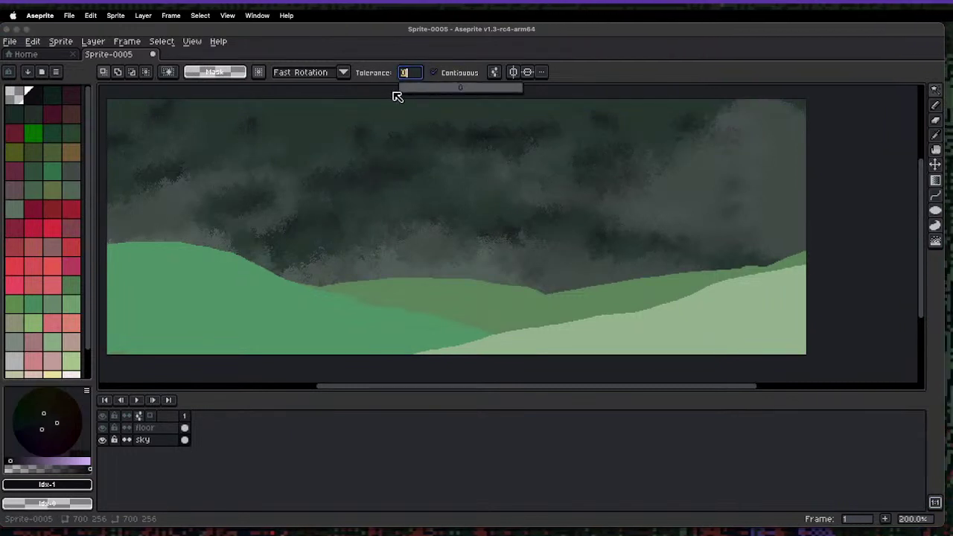
- Switch back to the Gradient tool and set its tolerance to 18
left_click(936, 180)
left_click(879, 208)
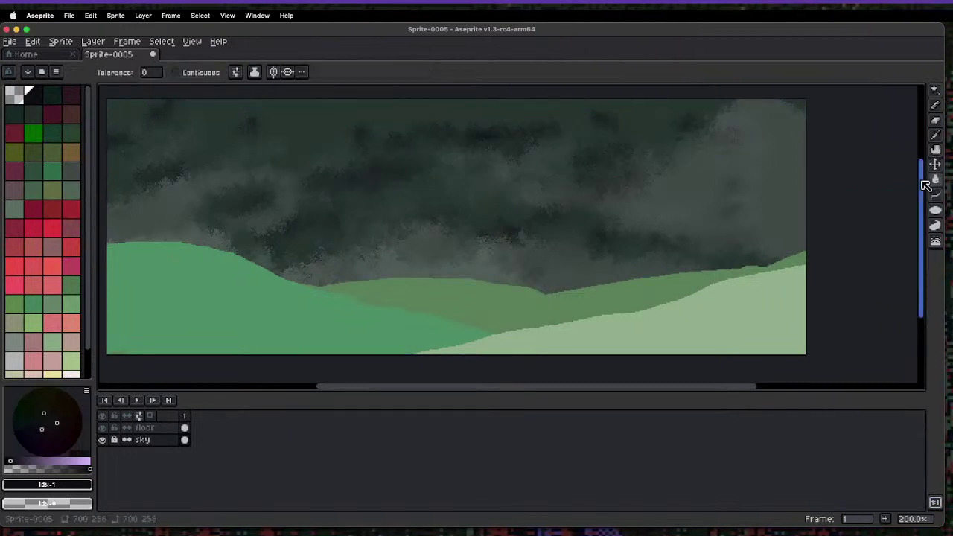
left_click(935, 182)
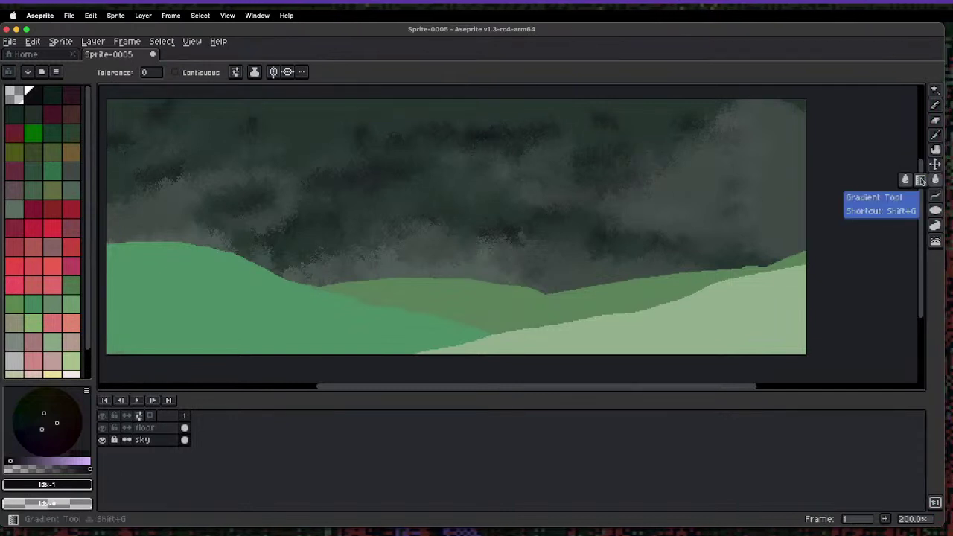
left_click(921, 181)
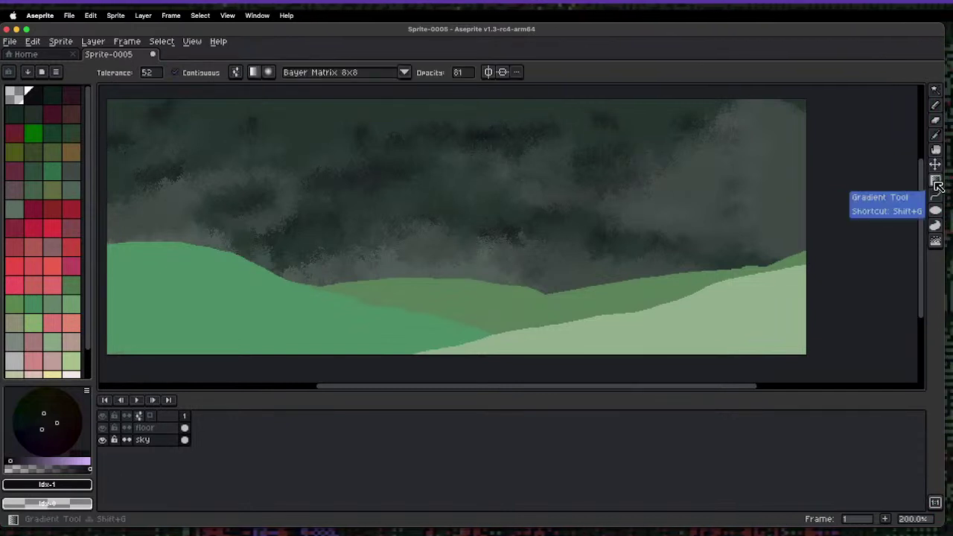
mouse_move(936, 182)
left_mouse_down()
mouse_move(908, 181)
mouse_move(937, 183)
mouse_move(922, 184)
left_mouse_up()
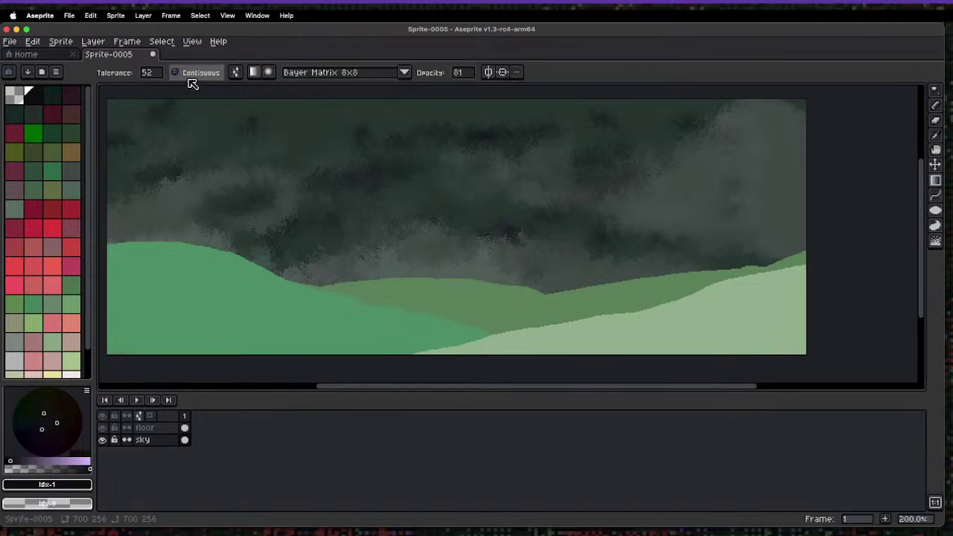
left_click_drag(147, 72, 156, 98)
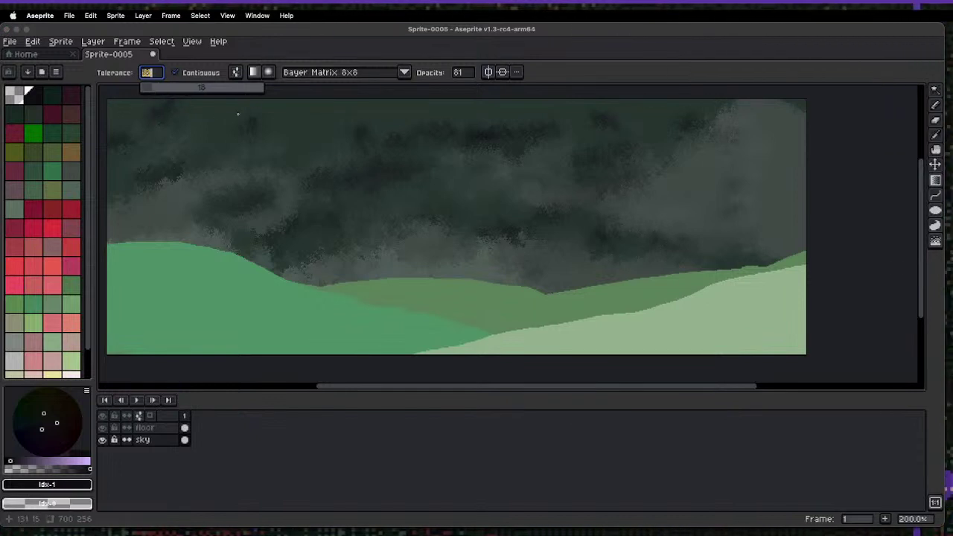
- Try a short gradient in the upper-left sky at tolerance 18 and undo it
left_click_drag(238, 114, 213, 153)
key("super+z")
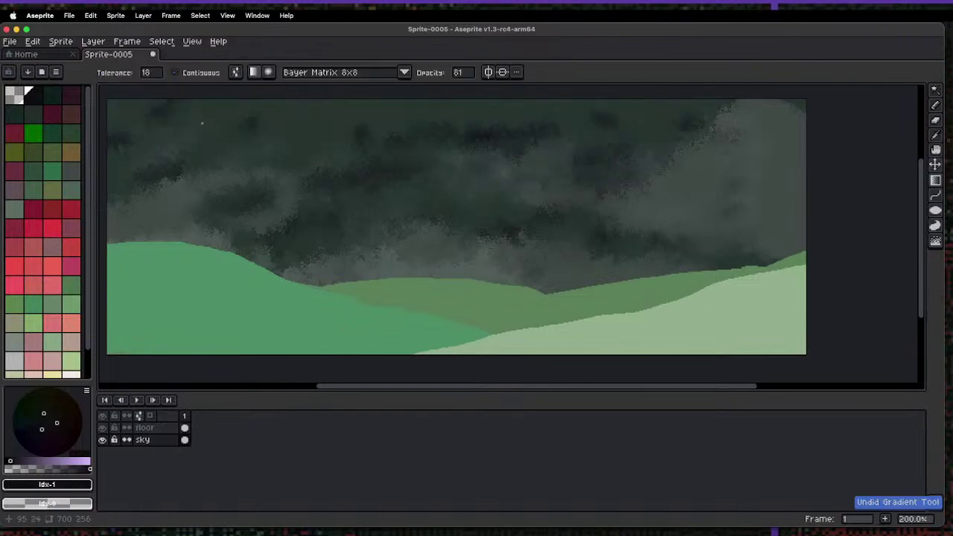
- Try the Magic Wand at tolerance 0 on the upper-left sky, clear the selection, and return to the Gradient tool
key("w")
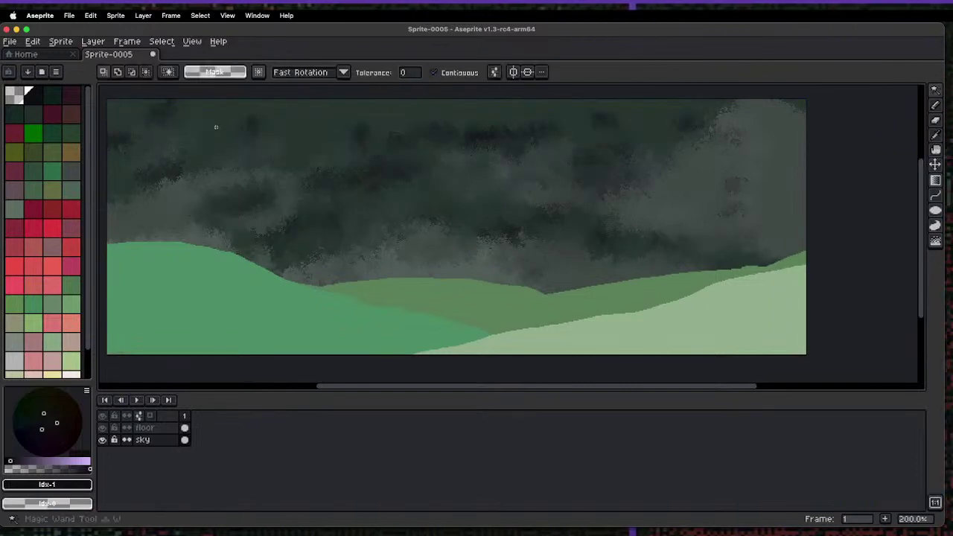
left_click(216, 127)
left_click(222, 90)
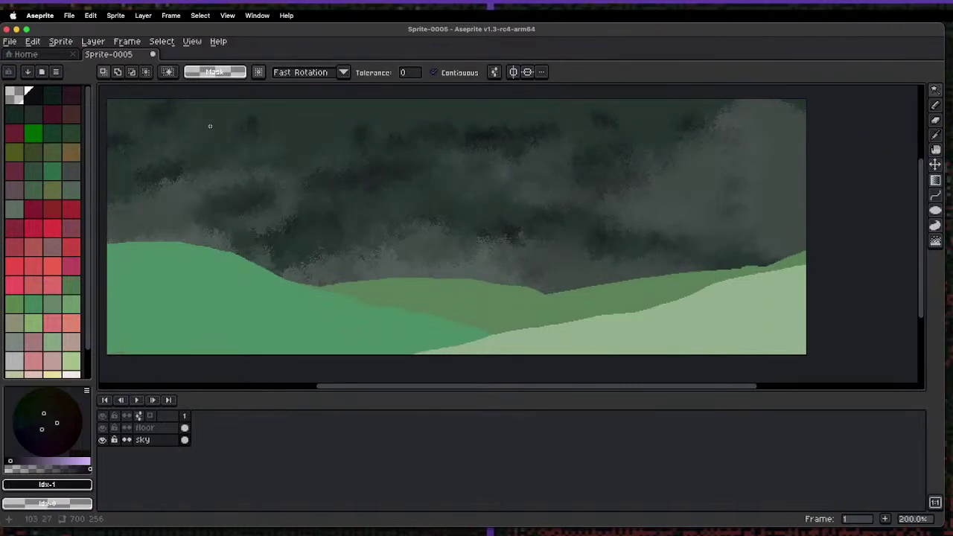
key("g")
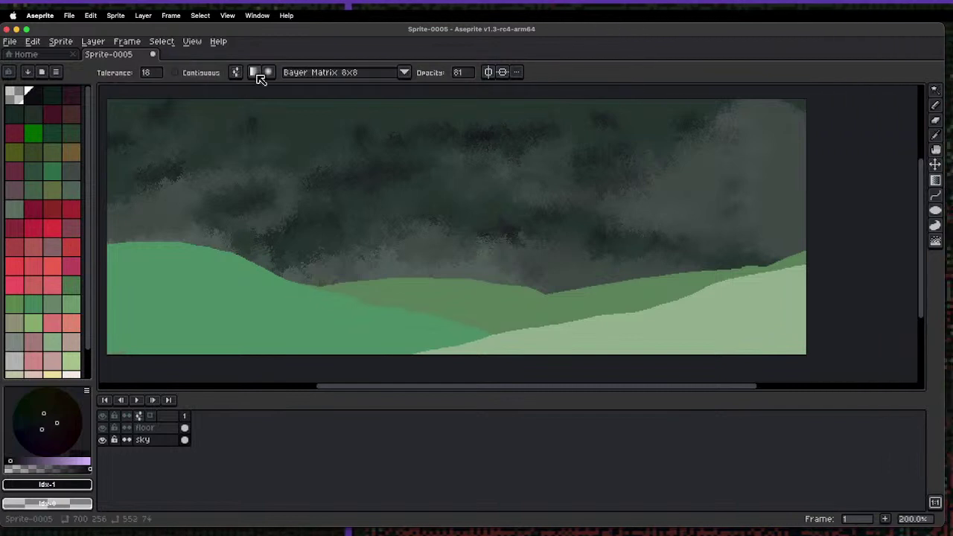
- Try several downward near-black to transparent gradients over the sky with Bayer Matrix 8x8 dithering at opacity 81, undoing each one
left_click(314, 75)
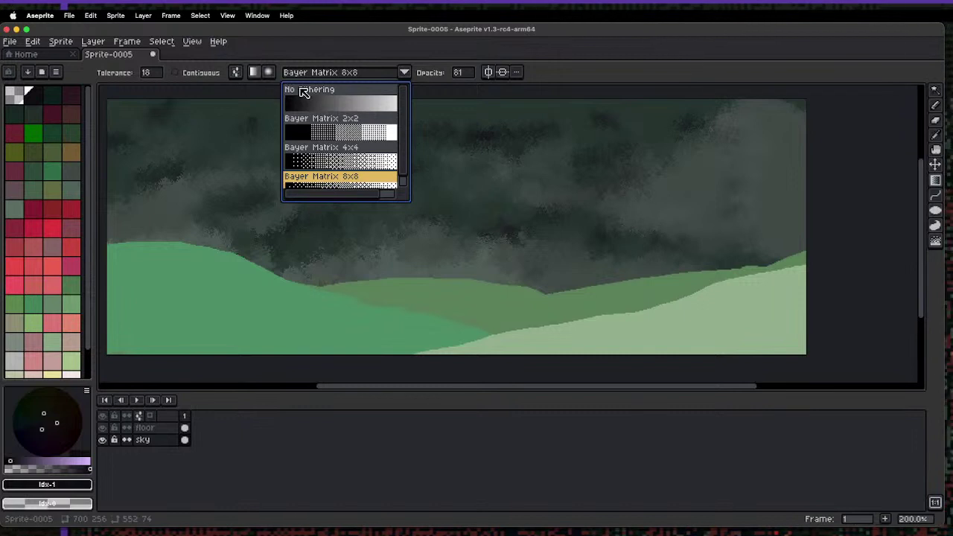
left_click(318, 187)
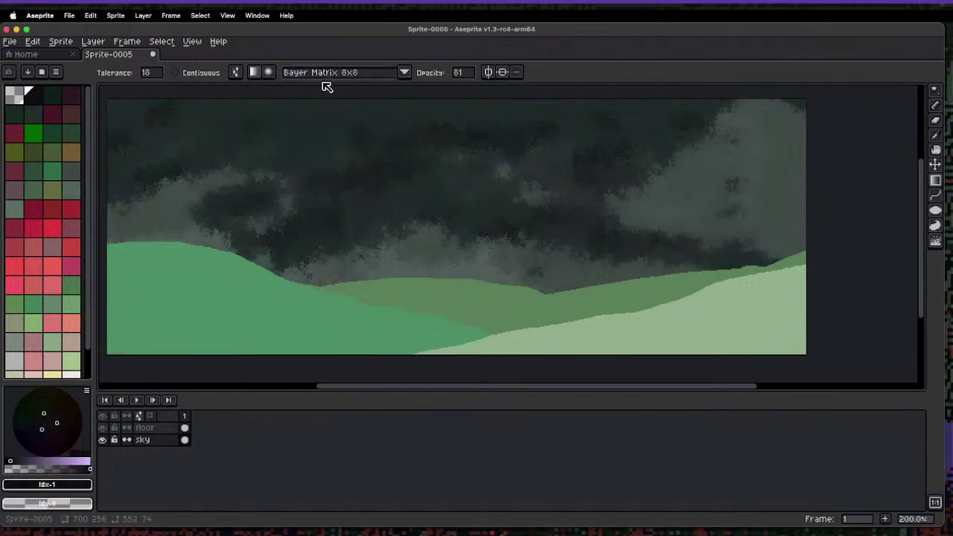
key("super+z")
left_click_drag(303, 107, 291, 207)
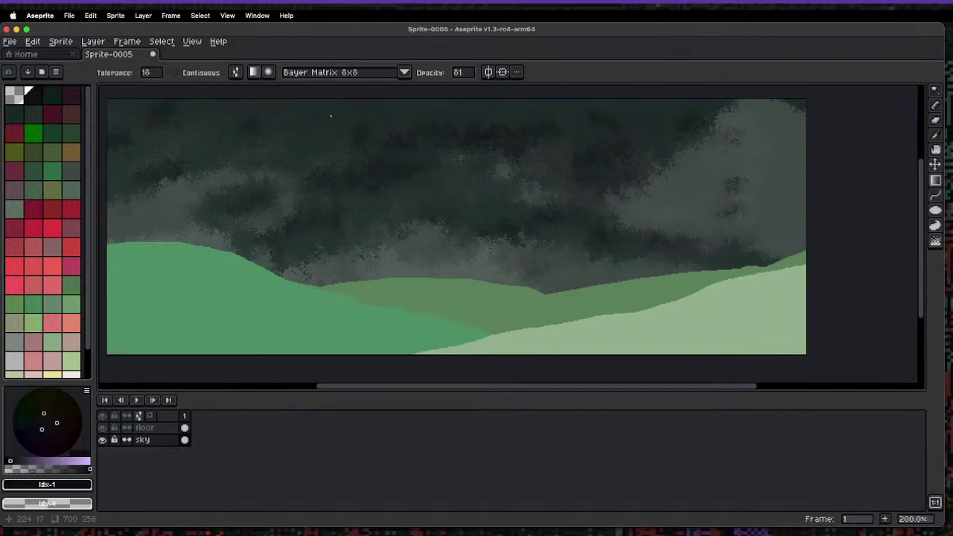
key("super+z")
left_click_drag(326, 132, 323, 160)
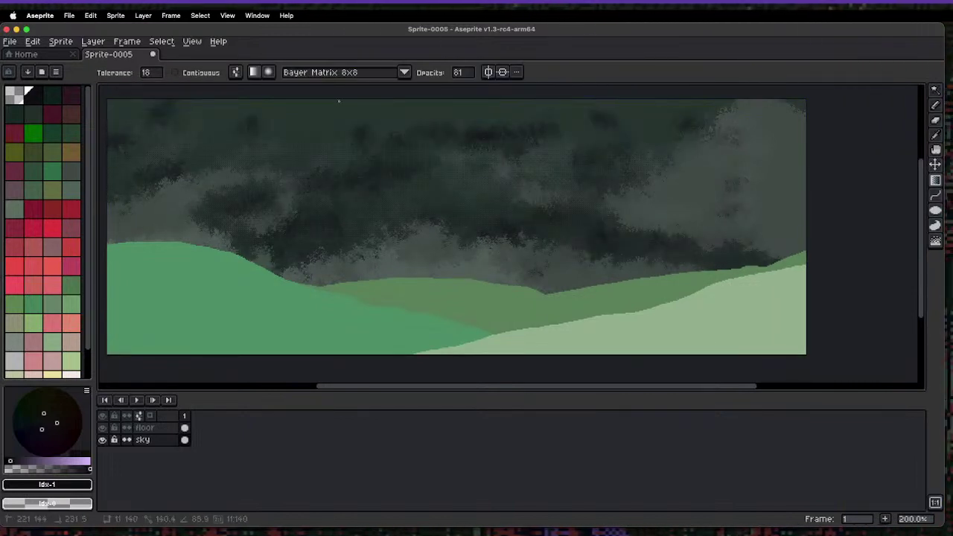
key("super+z")
- Try a downward gradient over the sky at opacity 255 and undo it
left_click_drag(459, 72, 607, 100)
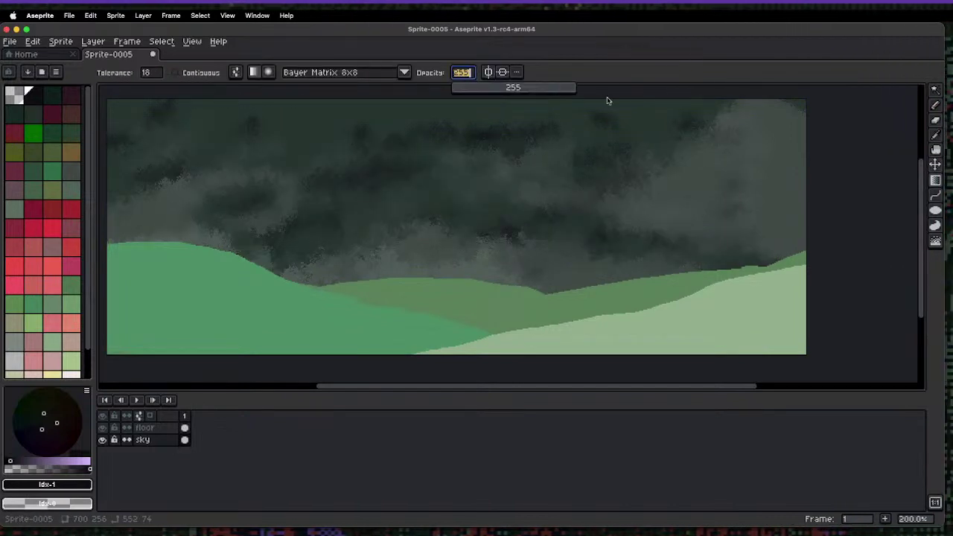
left_click_drag(445, 103, 488, 314)
key("super+z")
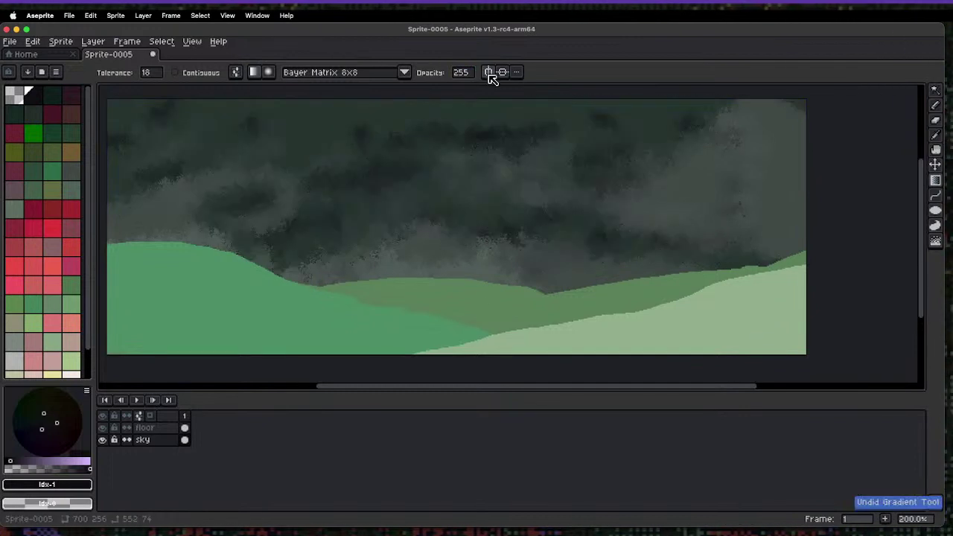
- Try a downward gradient along the sky's left side at opacity 168 and undo it
left_click_drag(470, 74, 538, 99)
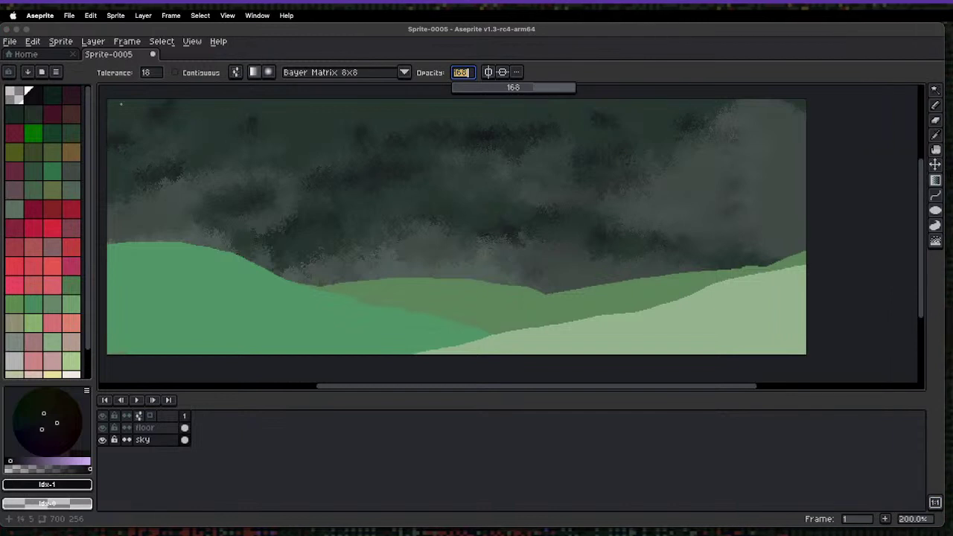
left_click_drag(121, 104, 137, 266)
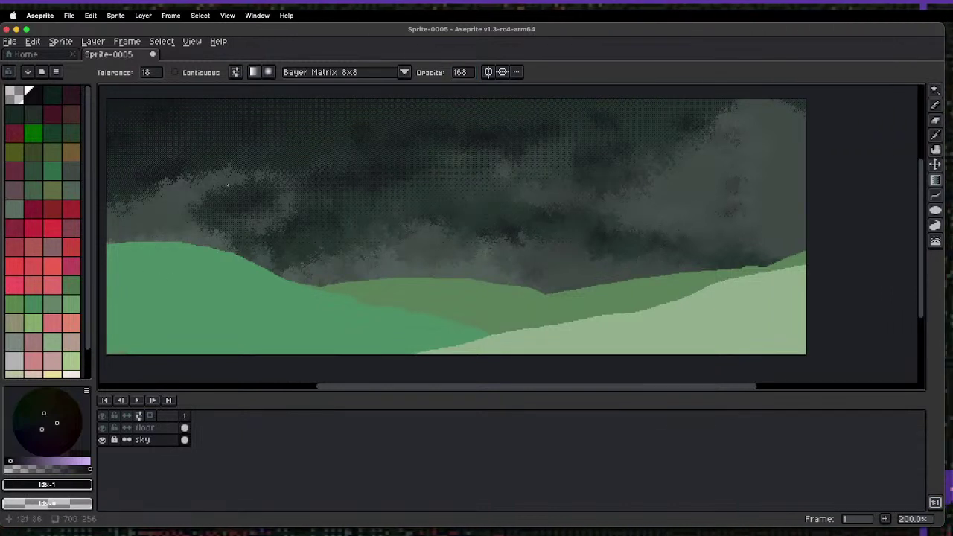
left_click(472, 70)
key("super+z")
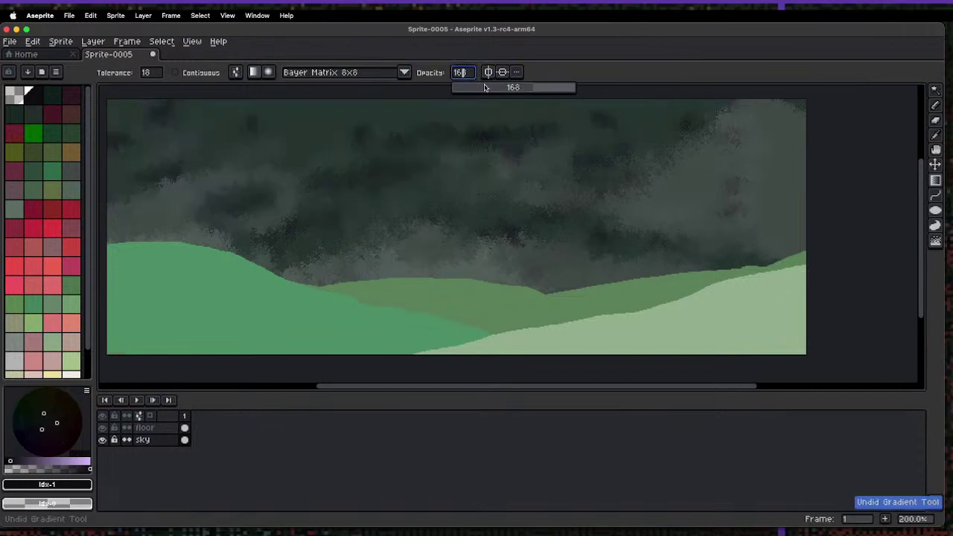
- Set the gradient opacity to 148 and darken the sky with a near-black to transparent gradient running downward on the left
left_click(531, 92)
left_click_drag(531, 93, 526, 95)
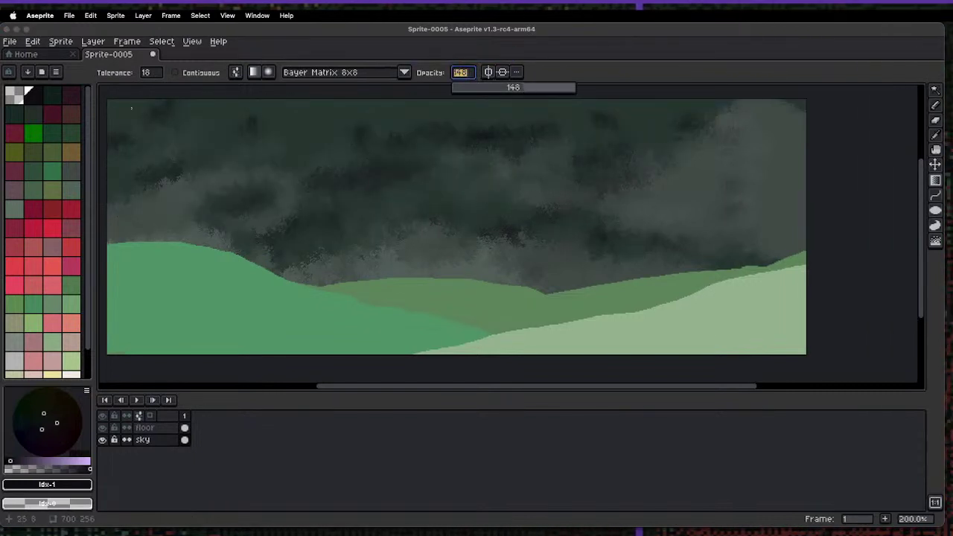
left_click_drag(131, 108, 121, 242)
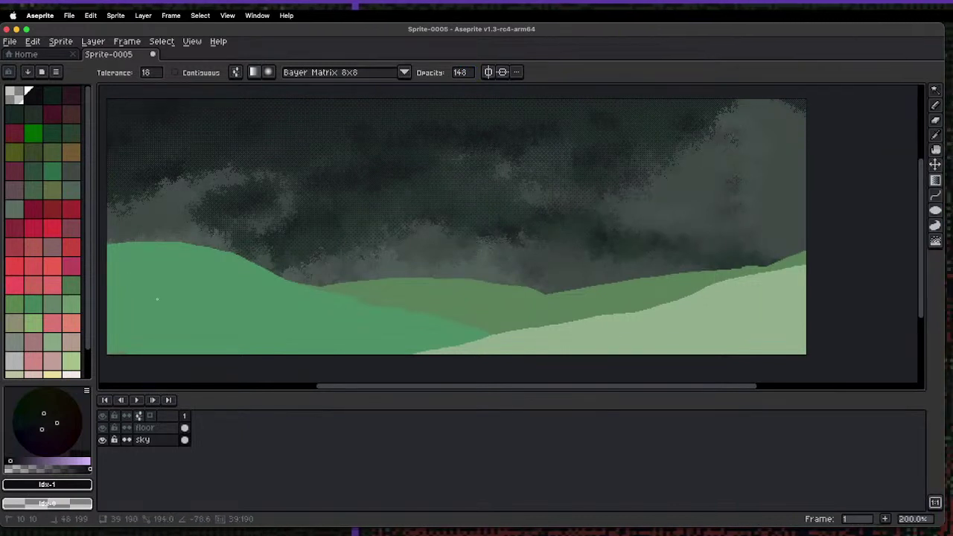
- Lower the gradient opacity to 31 and darken the lighter clouds with further near-black gradients, undoing an unwanted one
left_click(472, 71)
left_click(471, 88)
left_click_drag(776, 223, 782, 228)
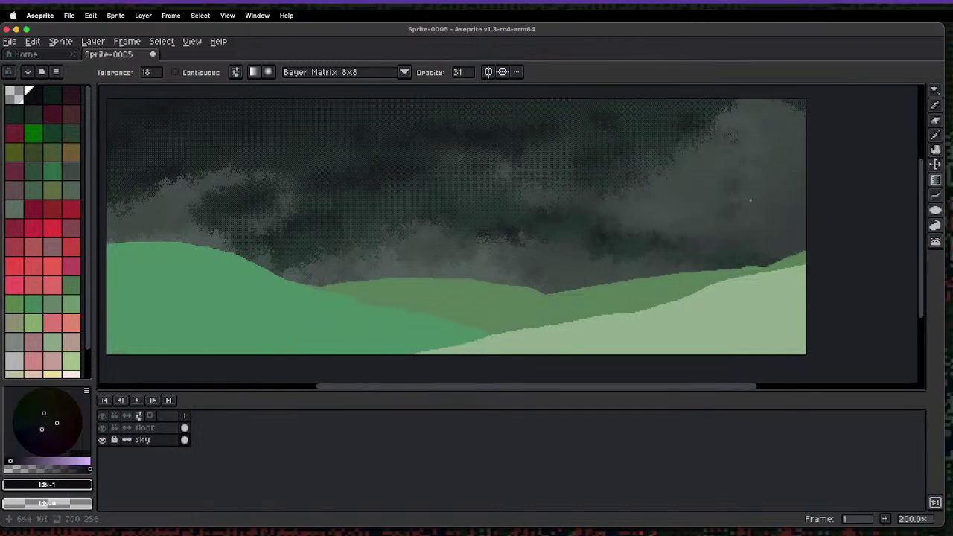
left_click_drag(750, 200, 708, 170)
key("ctrl+z")
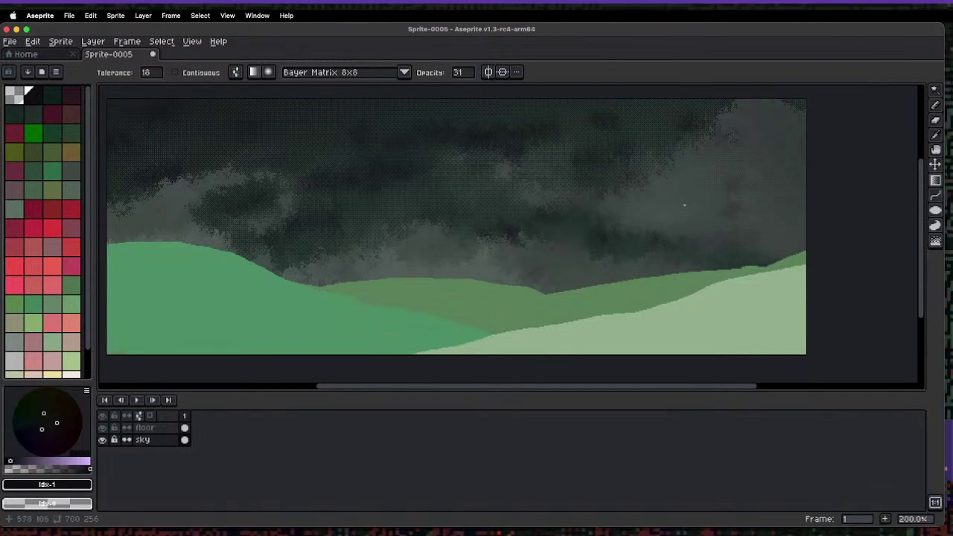
left_click_drag(684, 205, 223, 219)
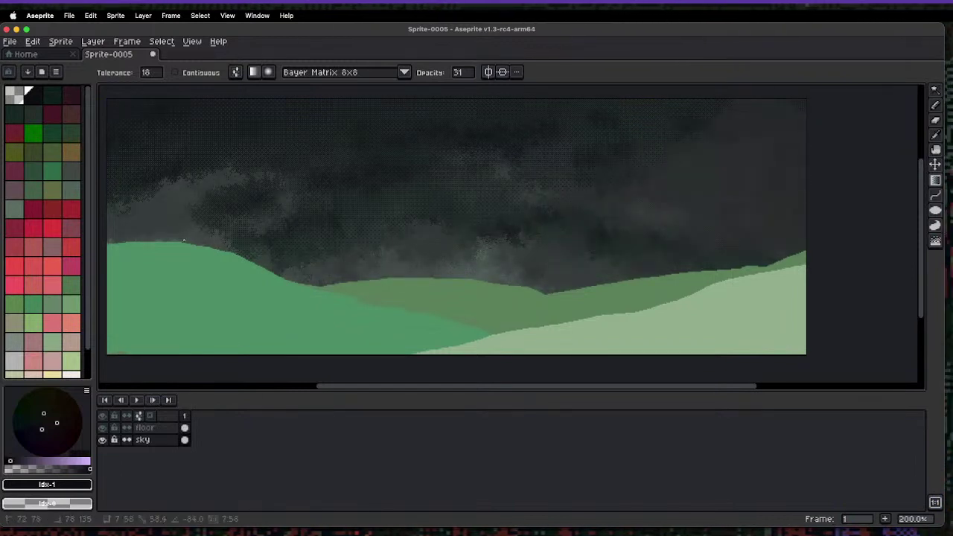
- Set the gradient opacity to 69 and choose transparent (index 0) as foreground and pale yellow (index 62) as background
left_click(465, 73)
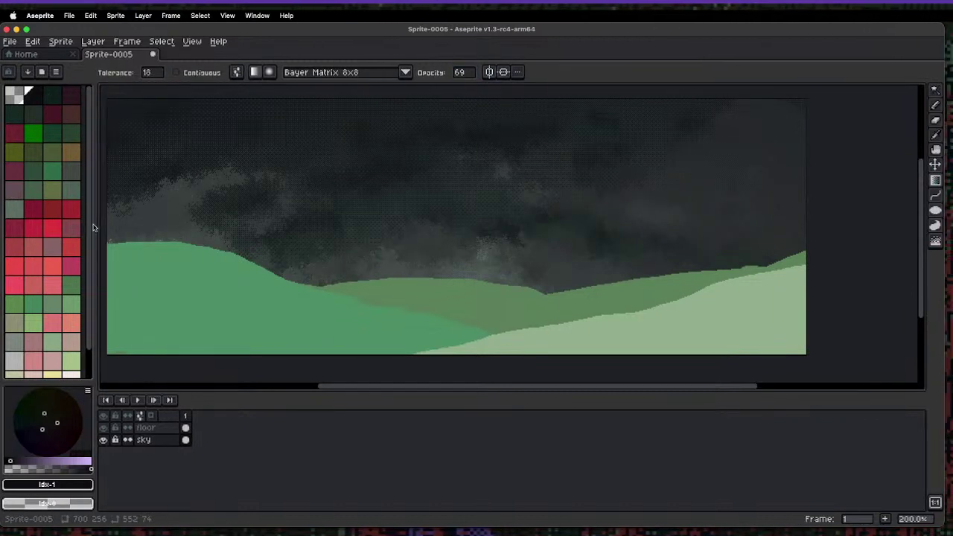
scroll(89, 240, "down", 1)
scroll(81, 283, "down", 2)
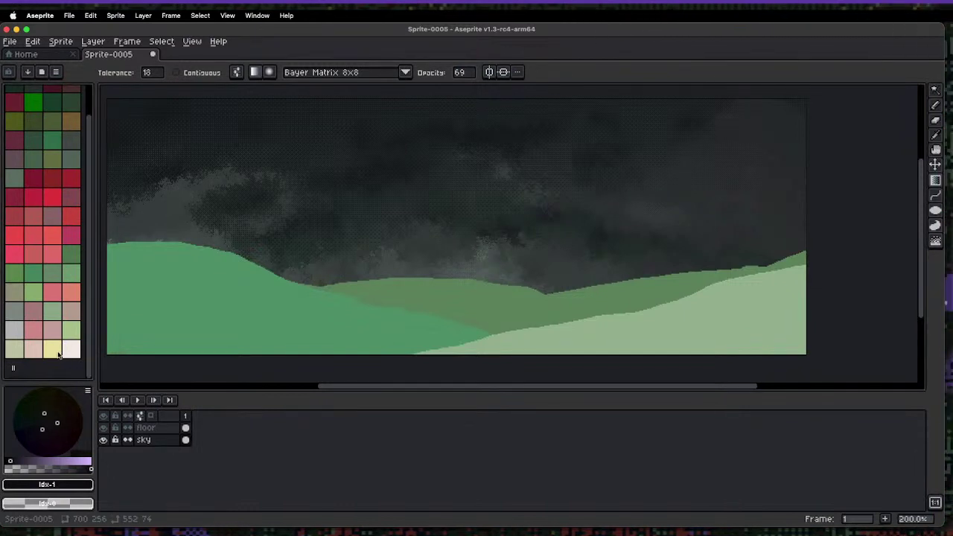
key("x")
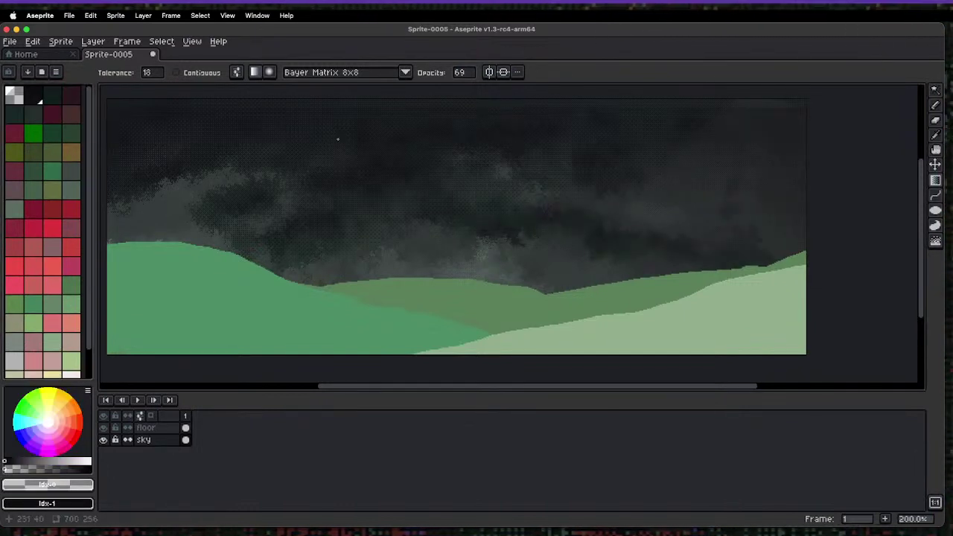
key("h")
left_click(71, 283)
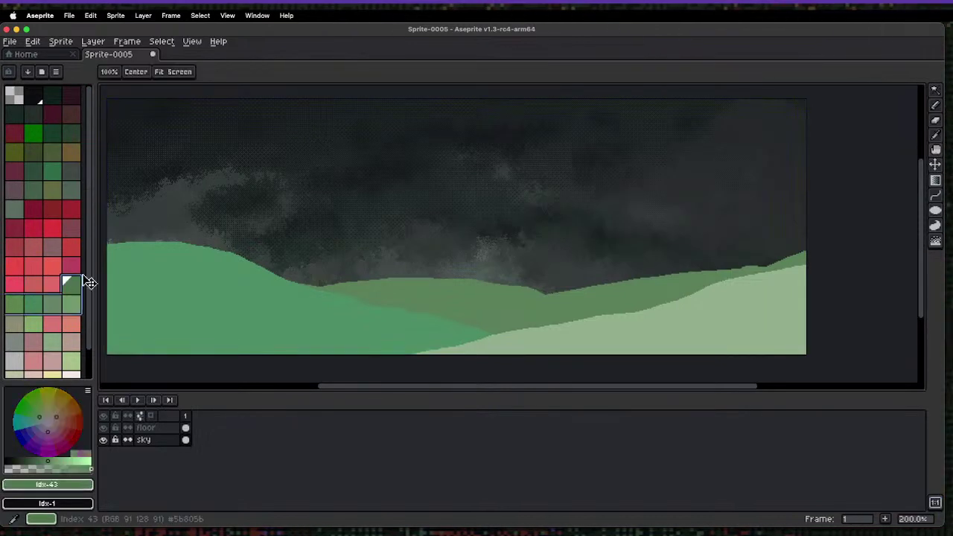
scroll(82, 327, "down", 2)
left_click(52, 349)
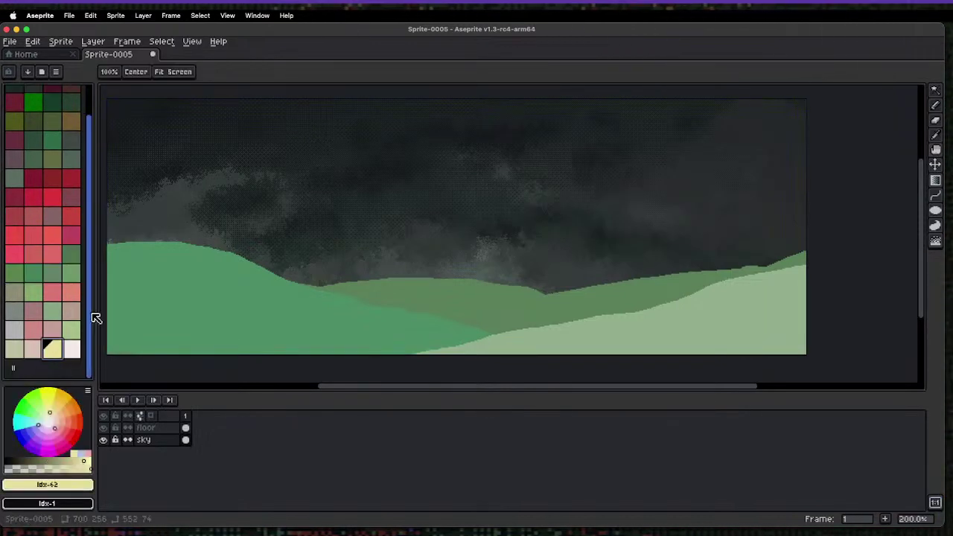
key("x")
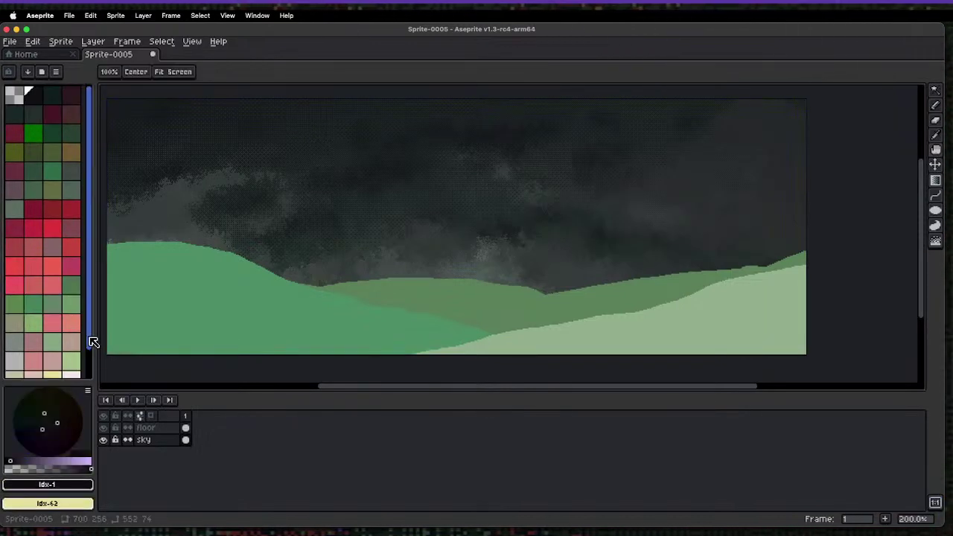
left_click(15, 95)
key("shift+g")
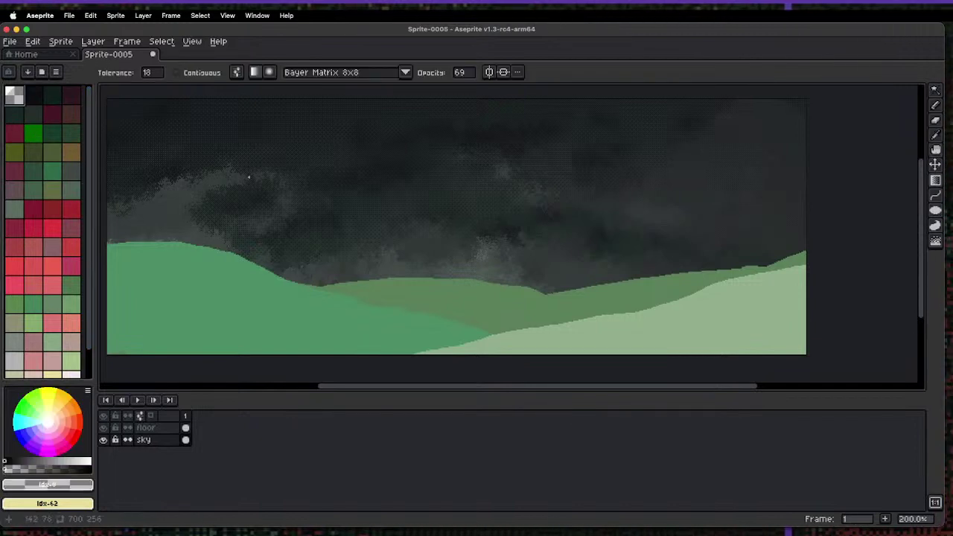
- Try the transparent to pale yellow gradient across the clouds at opacity 69 and undo it
left_click_drag(172, 215, 280, 202)
left_click_drag(855, 107, 275, 105)
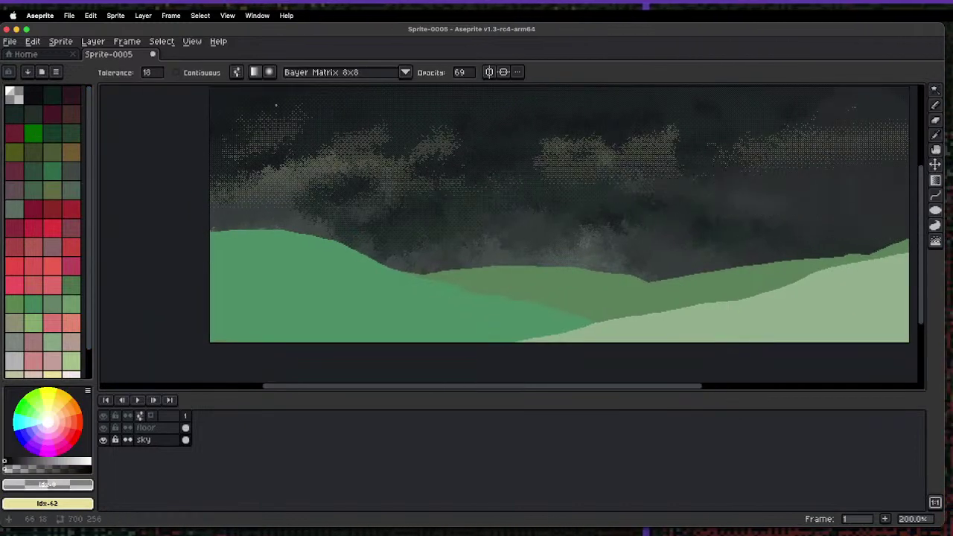
key("ctrl+z")
- Set the gradient opacity to 6 and tint the sky faintly with the transparent to pale yellow gradient
left_click_drag(460, 73, 465, 97)
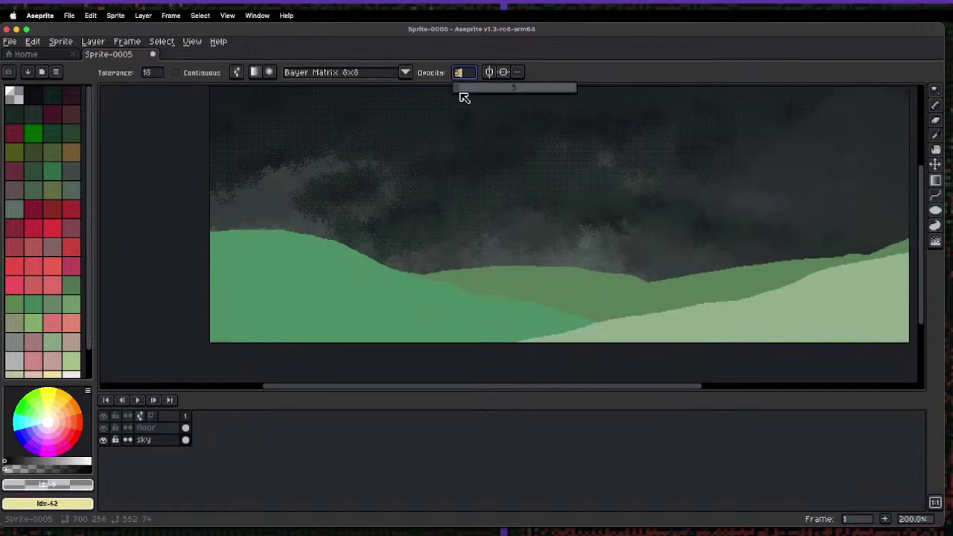
type("6")
key("Return")
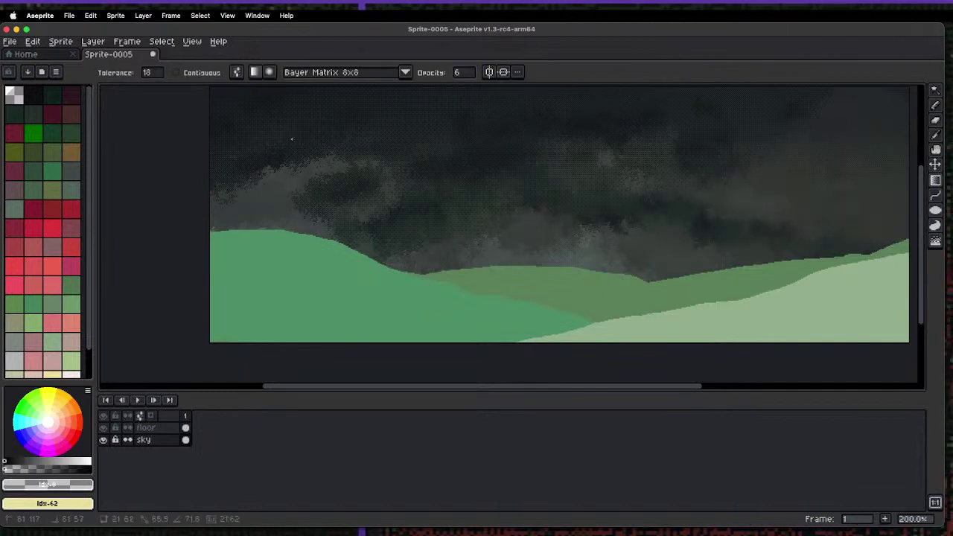
left_click_drag(794, 193, 639, 203)
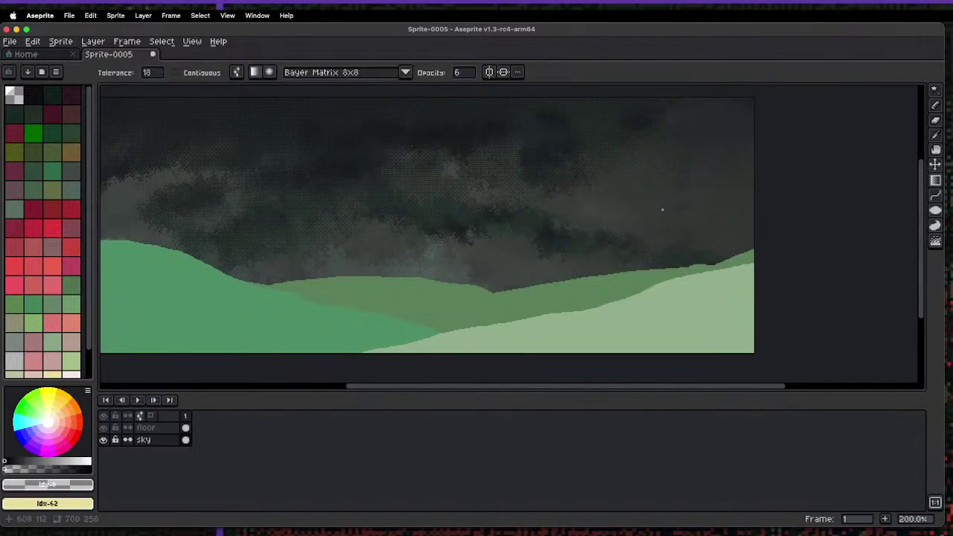
- Sample the middle hill's green (#5b805b) as background, set the foreground to transparent, and tint the clouds with gradients at opacity 6
left_click(392, 289, "alt")
key("x")
left_click(15, 104)
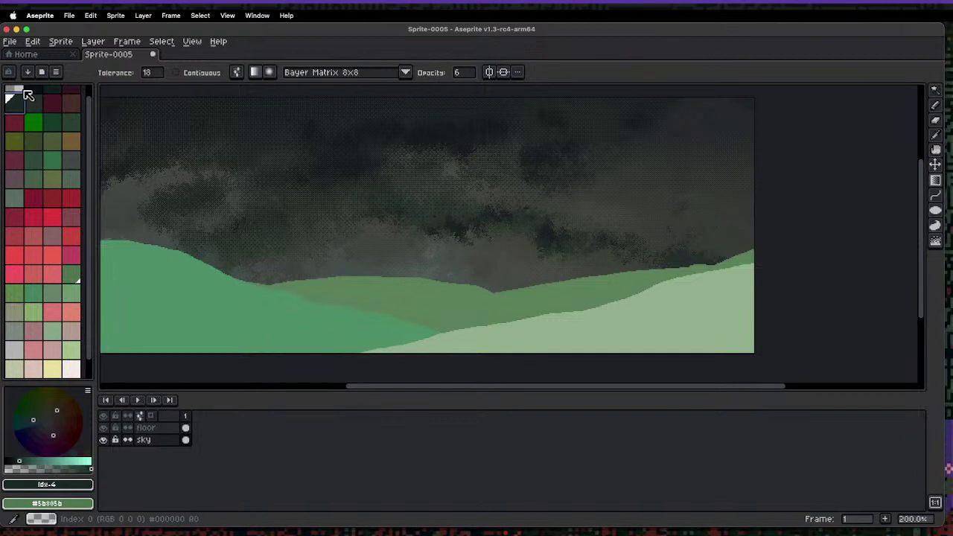
left_click(24, 92)
left_click_drag(211, 196, 287, 186)
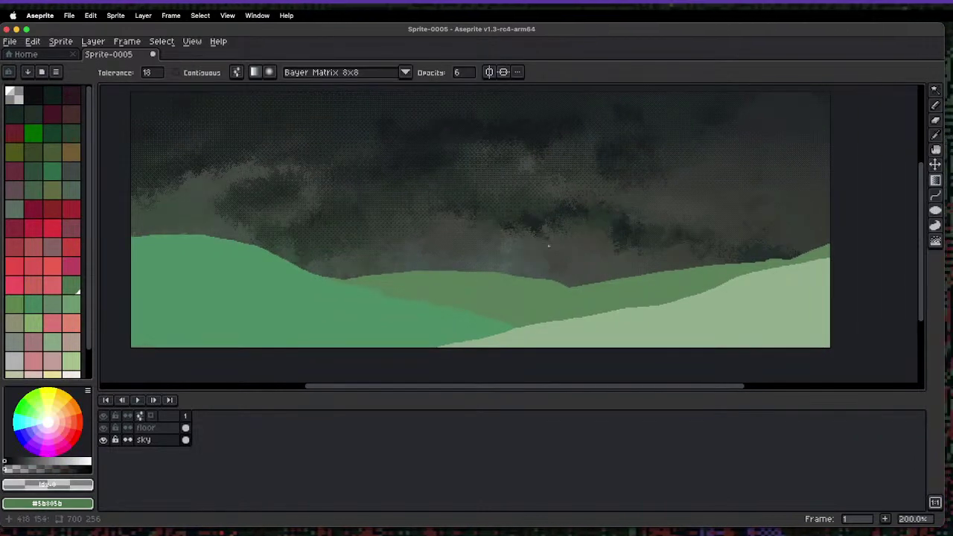
left_click_drag(516, 220, 485, 240)
left_click_drag(276, 142, 271, 176)
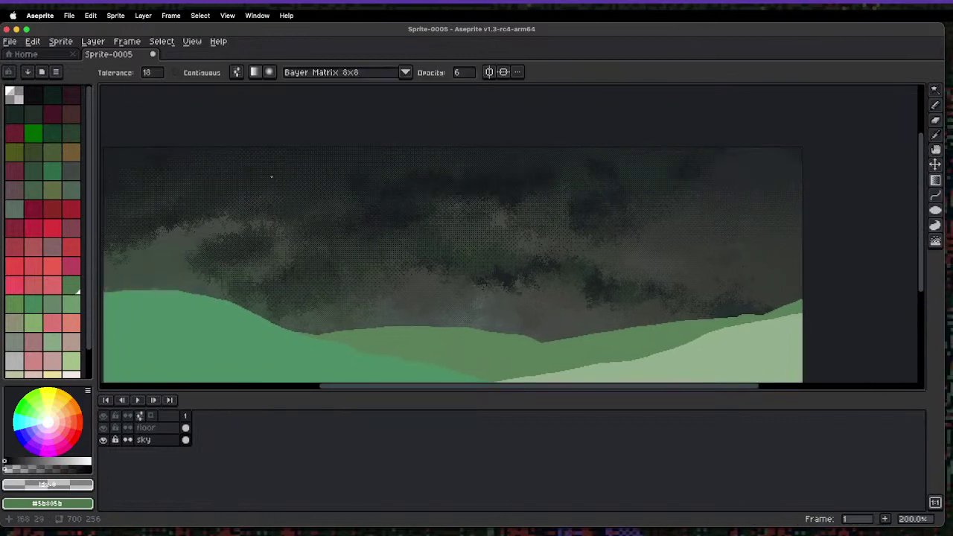
scroll(298, 237, "up", 5)
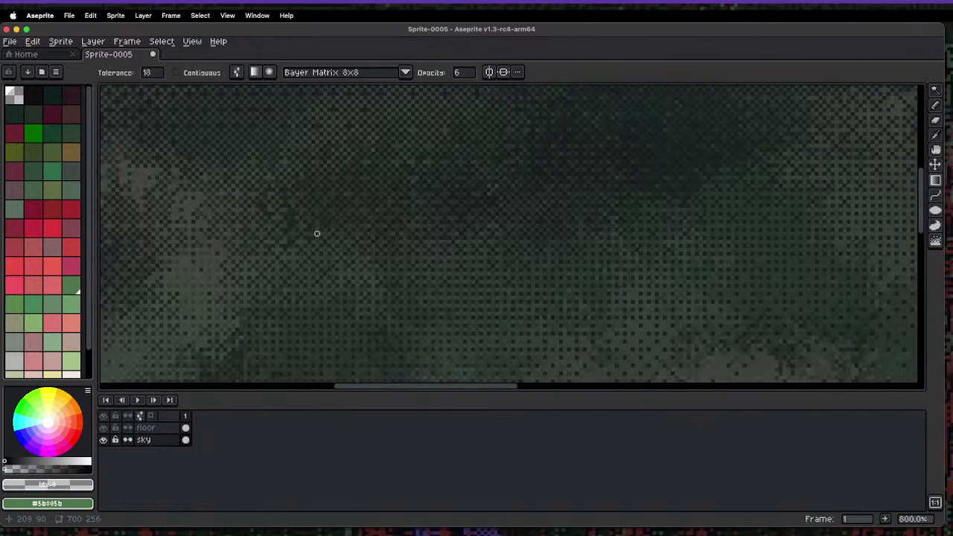
scroll(329, 197, "down", 5)
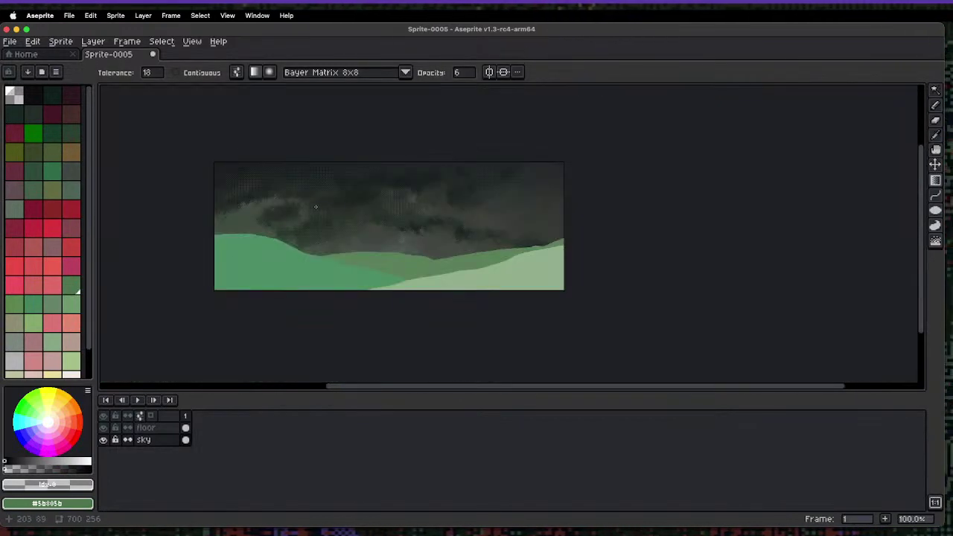
scroll(321, 192, "up", 1)
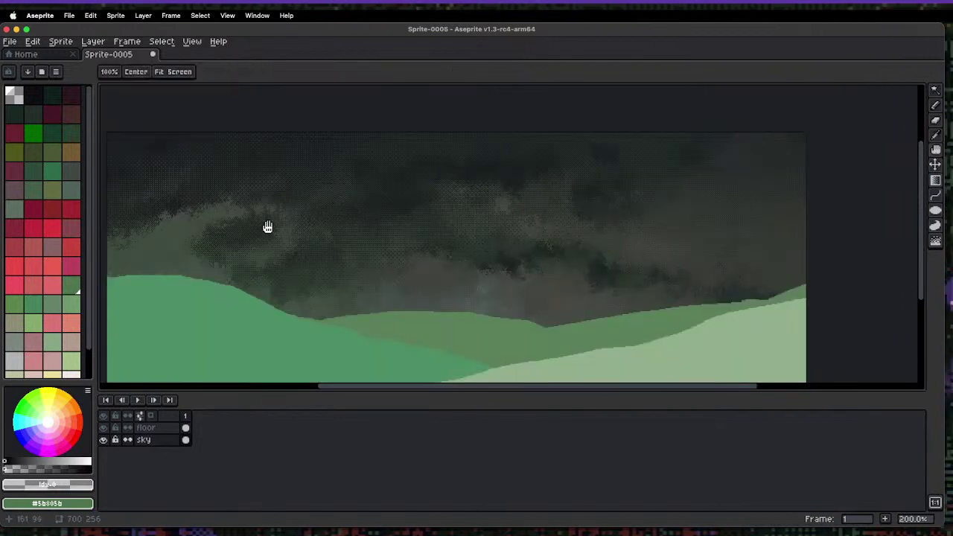
left_click_drag(268, 224, 283, 196)
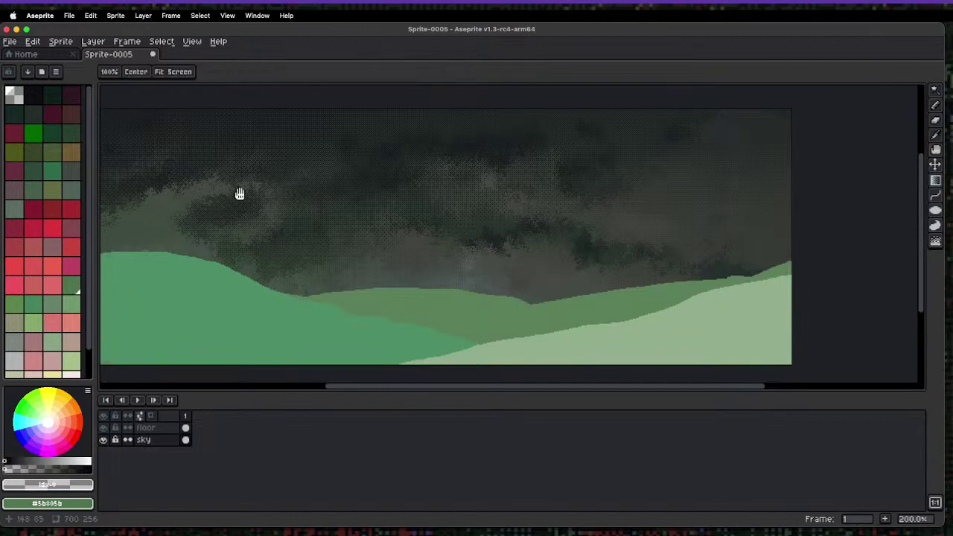
- Try a dark (#1c1f21) contour shape softened with the 64 px Blur tool in the clouds above the left hill, and undo both
left_click_drag(241, 196, 297, 215)
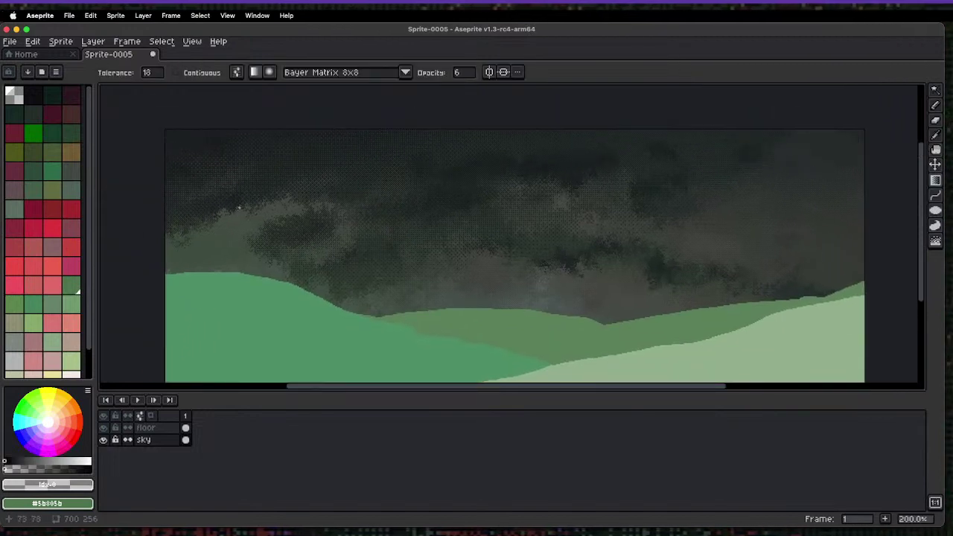
scroll(239, 208, "down", 1)
scroll(241, 208, "up", 1)
scroll(245, 207, "up", 1)
scroll(248, 206, "down", 2)
scroll(249, 206, "up", 1)
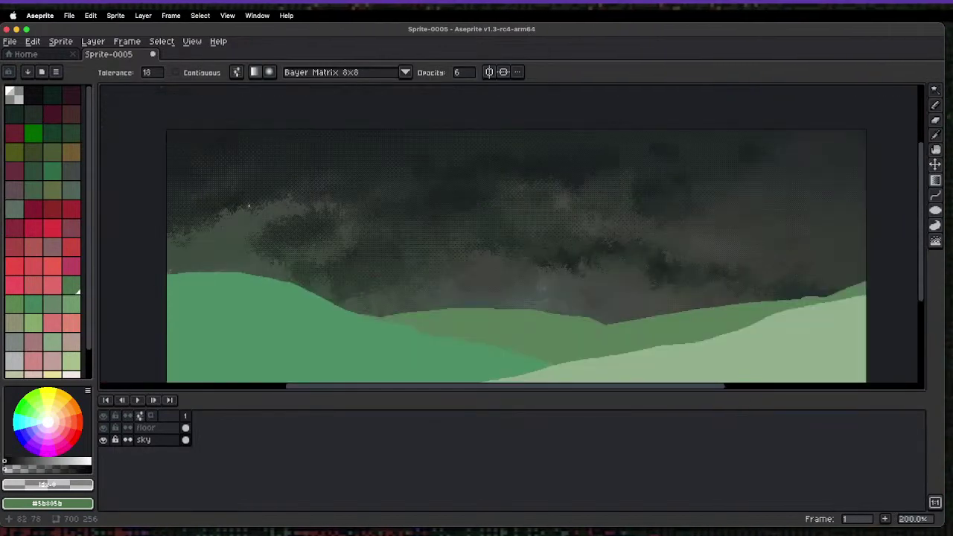
left_click(208, 137, "alt")
key("d")
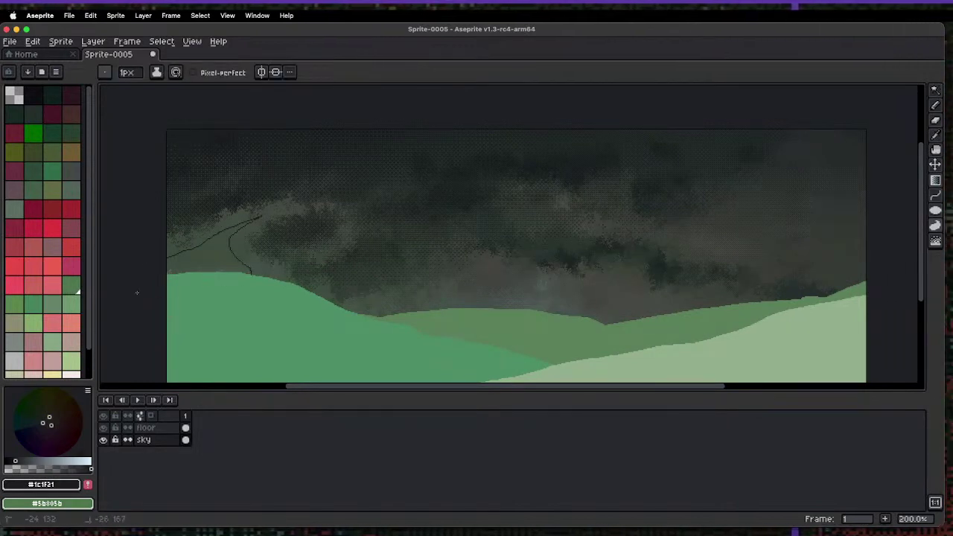
left_click_drag(137, 293, 149, 283)
key("r")
mouse_move(202, 239)
left_mouse_down()
mouse_move(235, 237)
mouse_move(231, 268)
mouse_move(248, 225)
mouse_move(198, 263)
mouse_move(163, 269)
mouse_move(205, 251)
mouse_move(308, 254)
mouse_move(249, 219)
mouse_move(244, 197)
mouse_move(203, 209)
mouse_move(257, 230)
left_mouse_up()
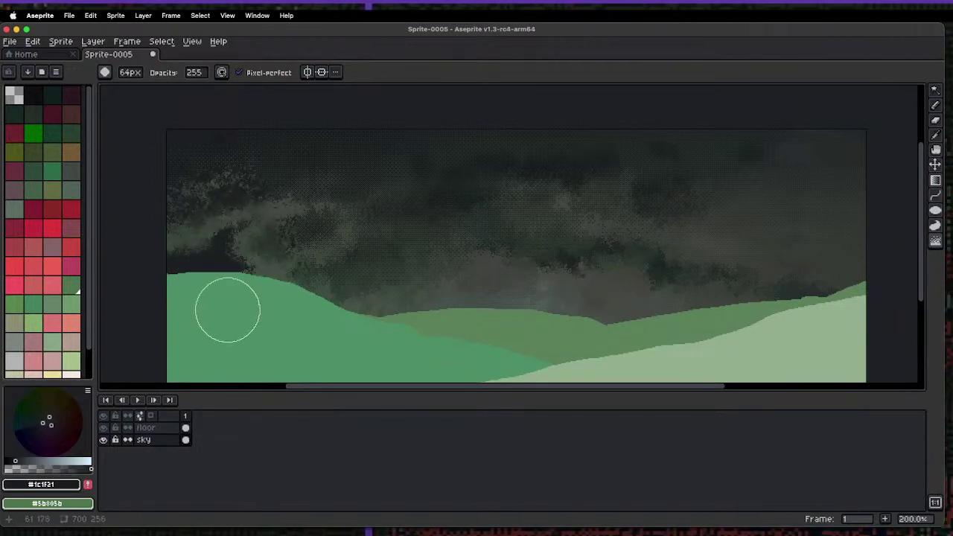
key("ctrl+z")
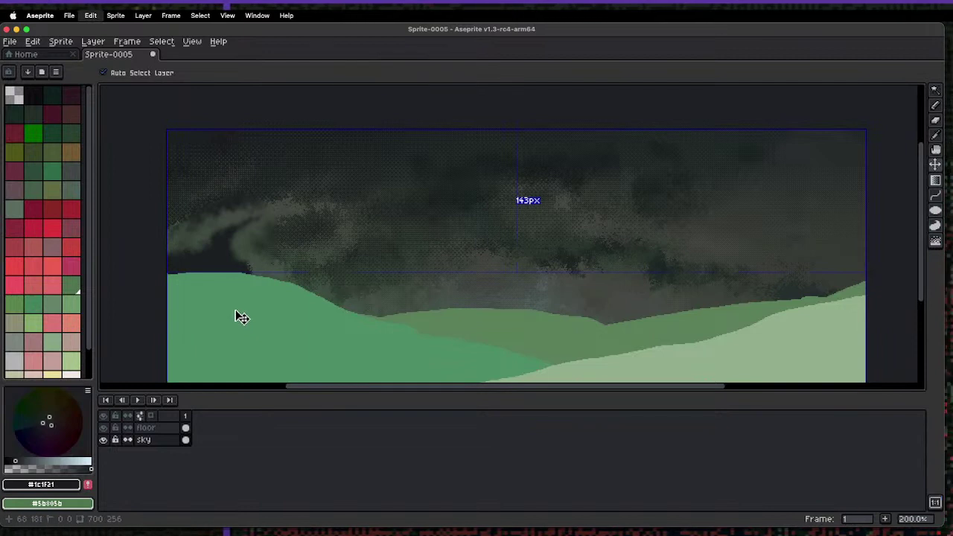
key("ctrl+z")
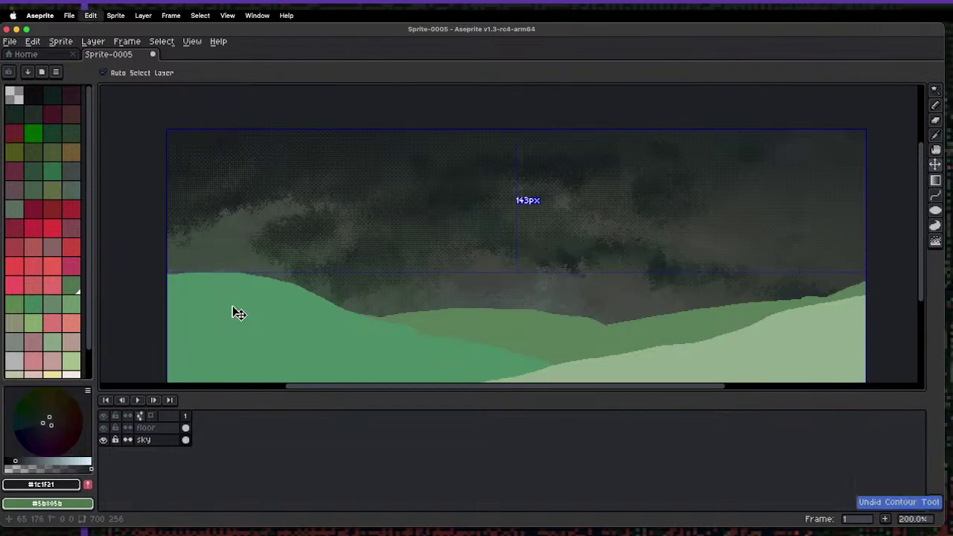
- Inspect the sky pixels just above the left hill, using the Magic Wand at tolerance 0 to check areas of identical colour
scroll(240, 246, "up", 2)
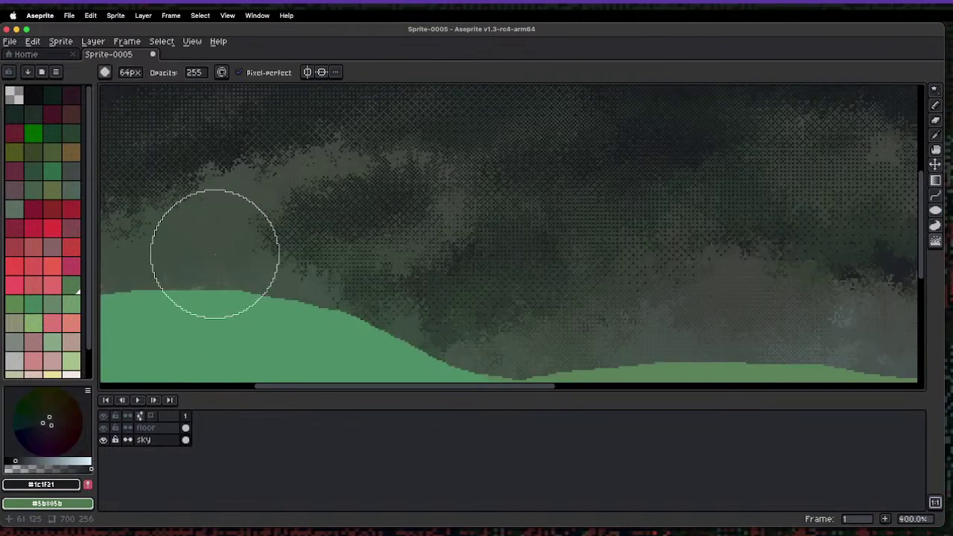
key("shift+g")
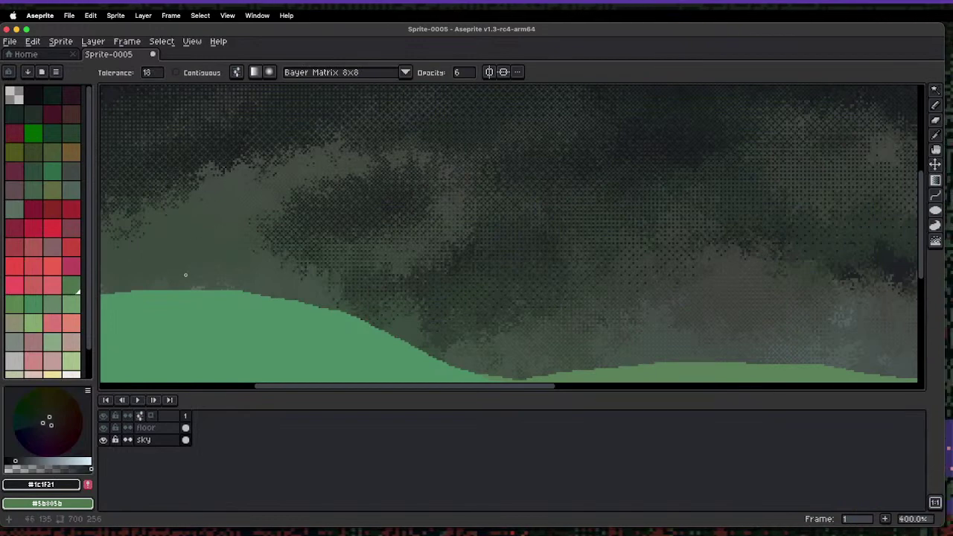
scroll(193, 240, "up", 4)
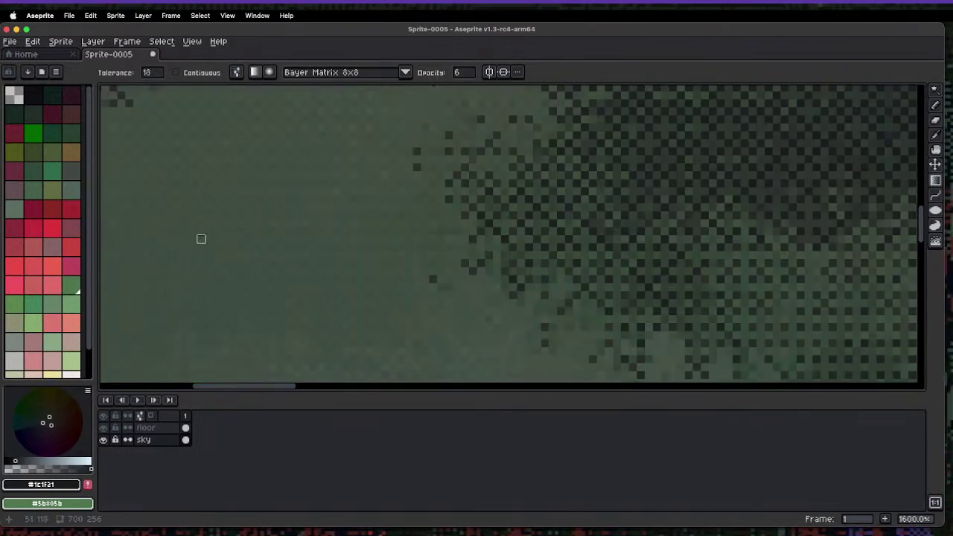
key("w")
left_click(190, 243)
key("super+d")
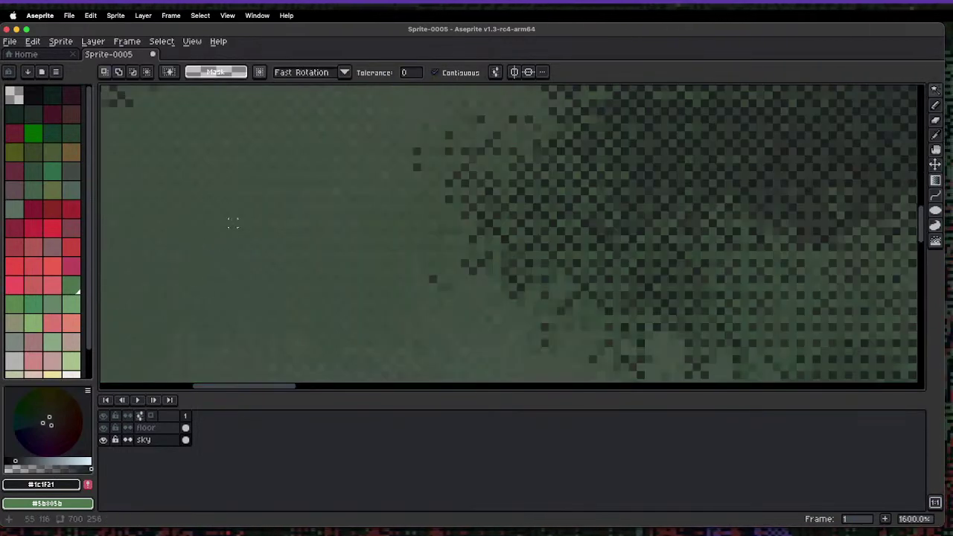
scroll(230, 221, "down", 5)
scroll(228, 214, "up", 5)
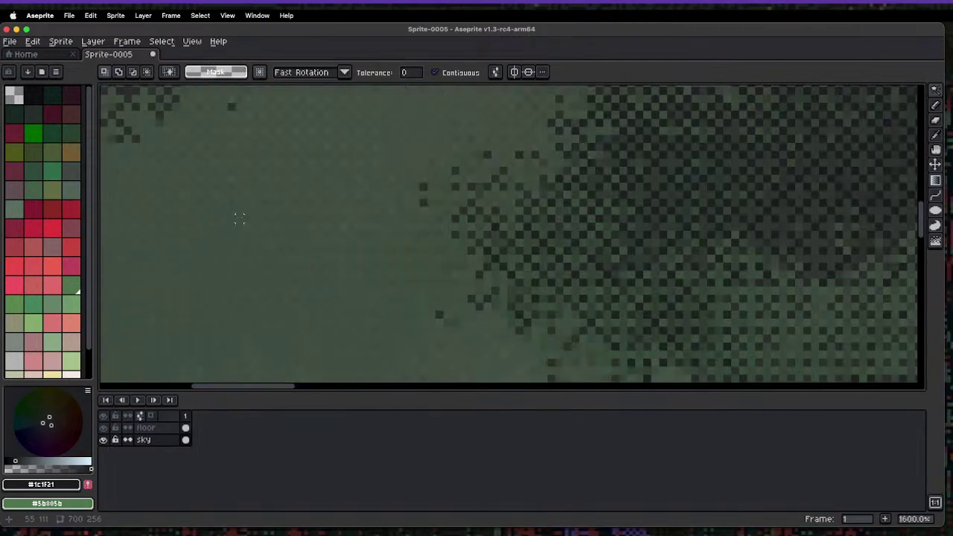
left_click(231, 218)
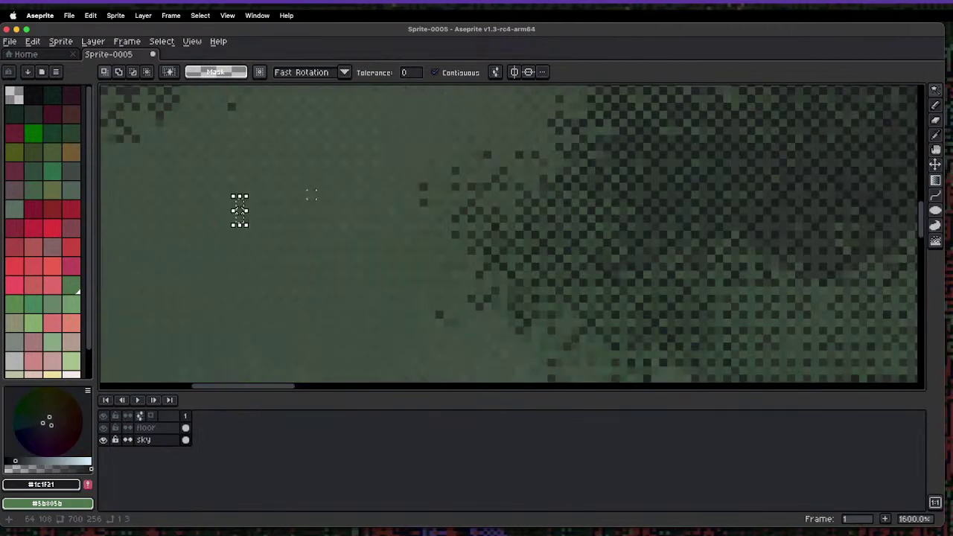
key("super+d")
scroll(312, 150, "down", 5)
- Examine the dithering and cloud shapes across the whole sky, both close up and as an overall composition
left_click_drag(334, 136, 304, 228)
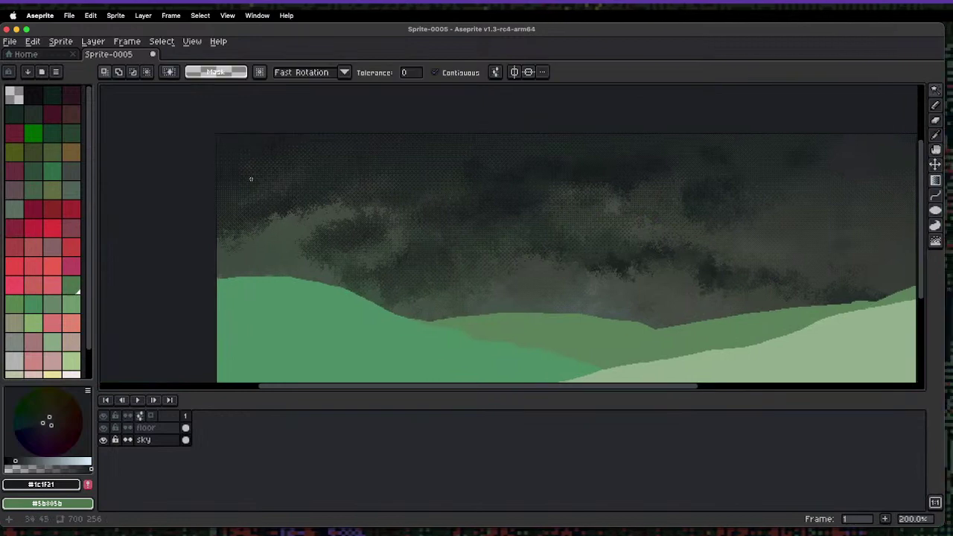
scroll(283, 171, "up", 4)
scroll(310, 265, "up", 1)
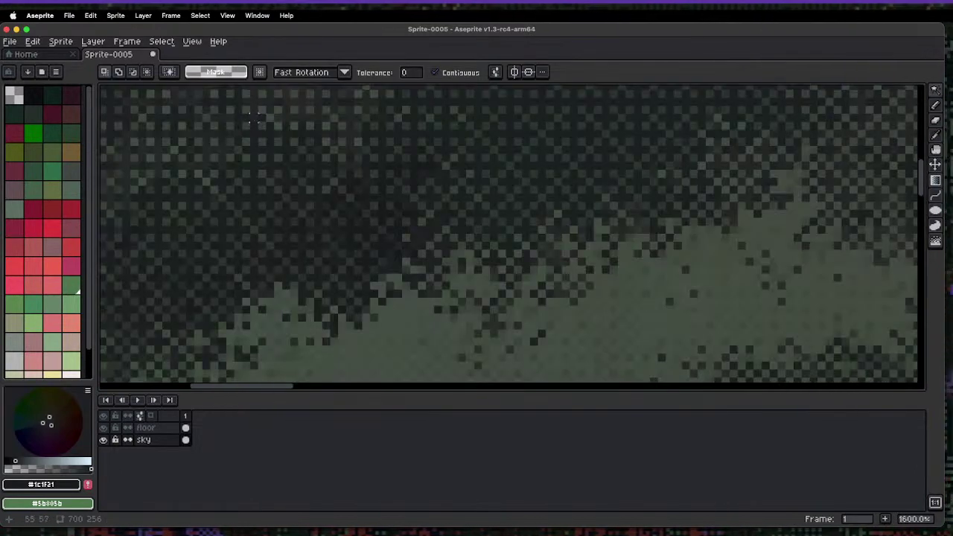
scroll(270, 221, "down", 5)
scroll(357, 245, "up", 2)
scroll(170, 213, "right", 3)
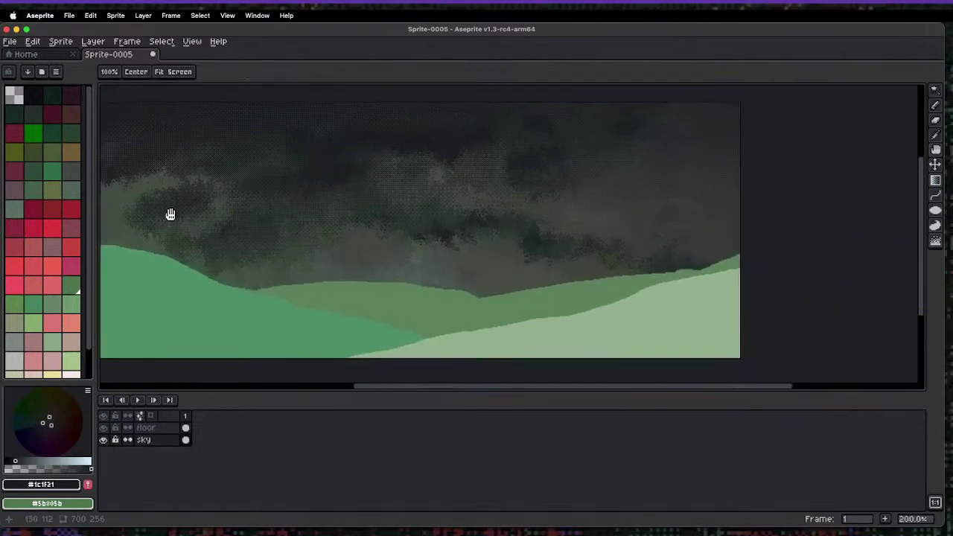
scroll(479, 231, "up", 2)
scroll(479, 231, "up", 1)
scroll(461, 233, "down", 5)
scroll(460, 233, "up", 1)
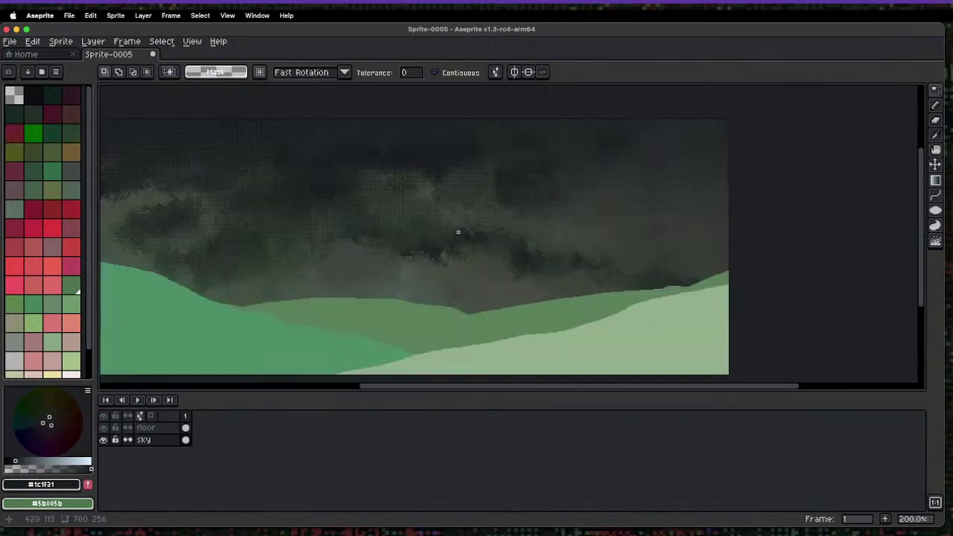
scroll(298, 256, "down", 1)
scroll(298, 257, "up", 1)
key("space")
left_click_drag(230, 268, 273, 251)
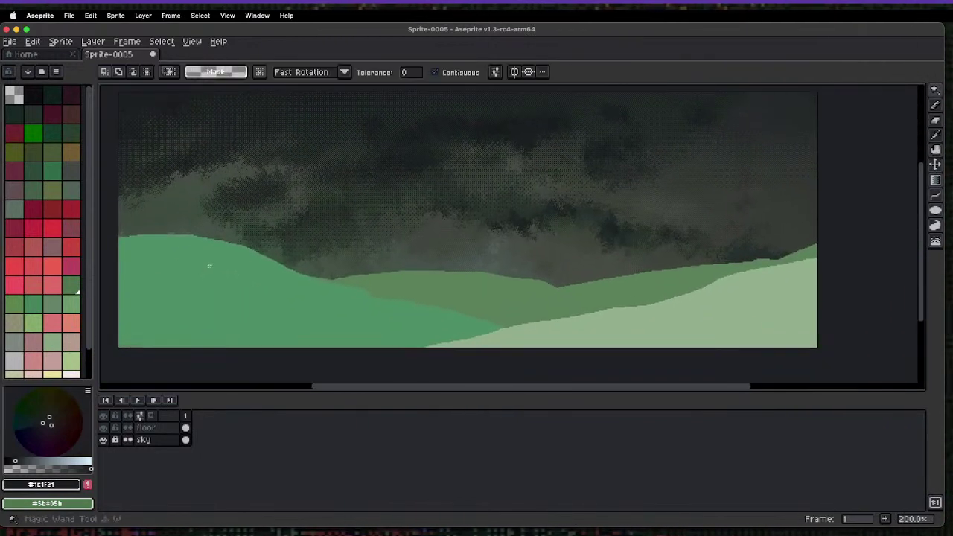
- Make the floor layer active and prepare a 1 px Pencil with the near-black palette colour at index 1
left_click(153, 428)
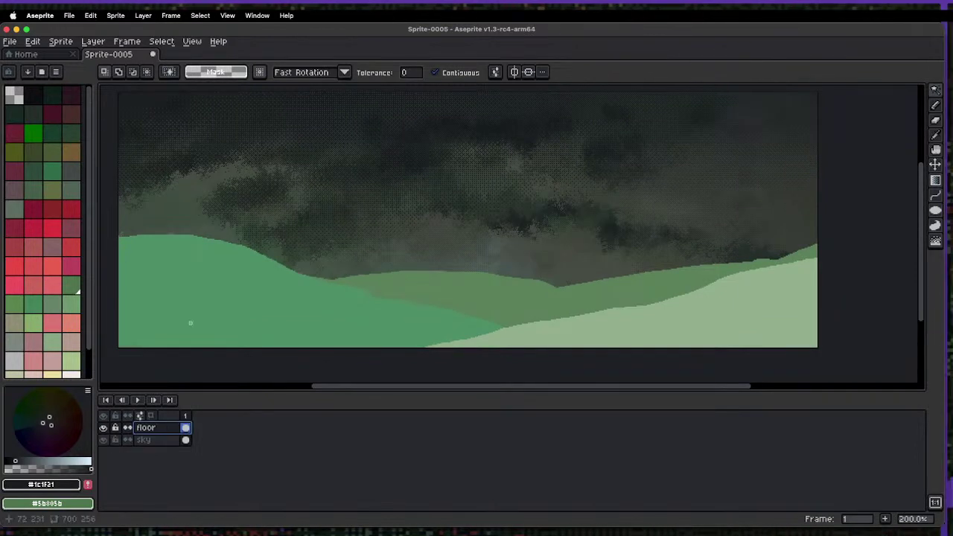
left_click(202, 283)
key("super+d")
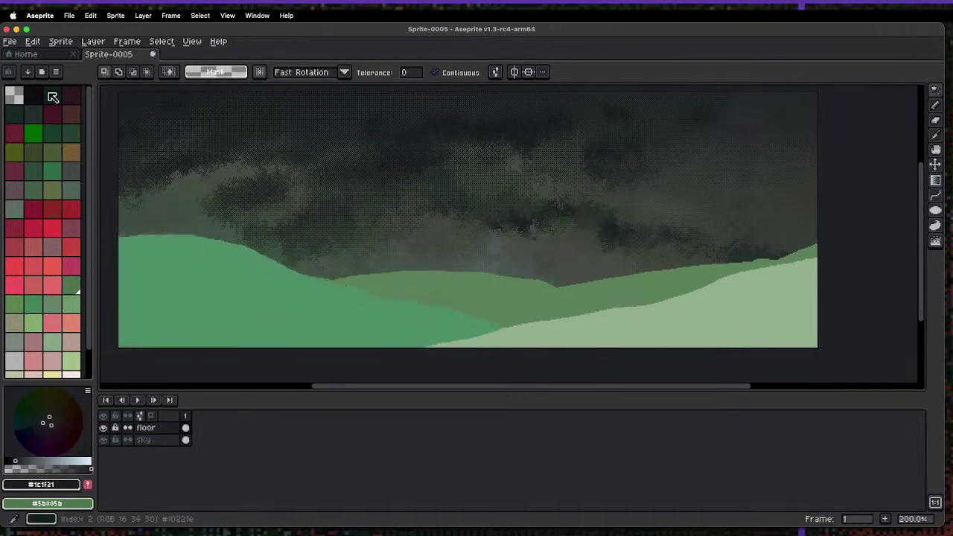
left_click(38, 100)
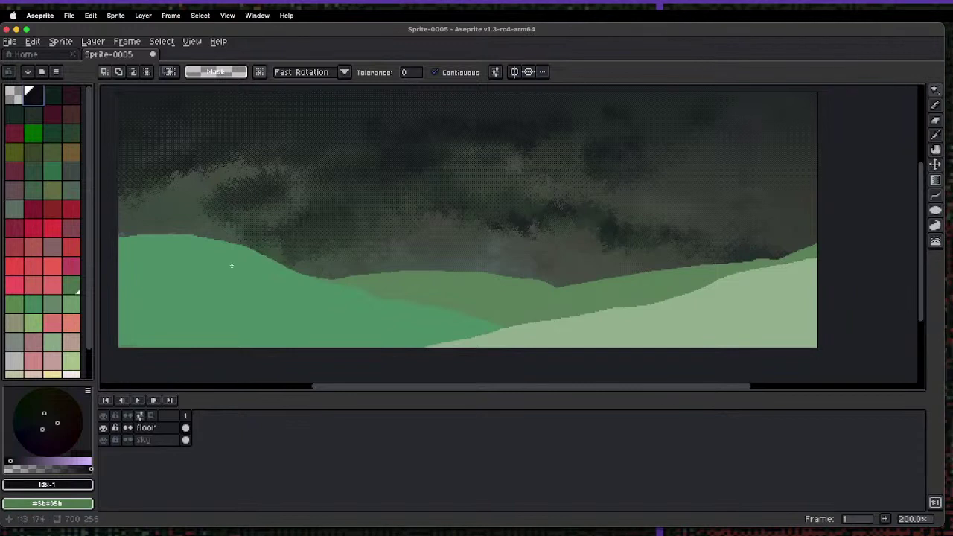
scroll(150, 268, "up", 4)
key("b")
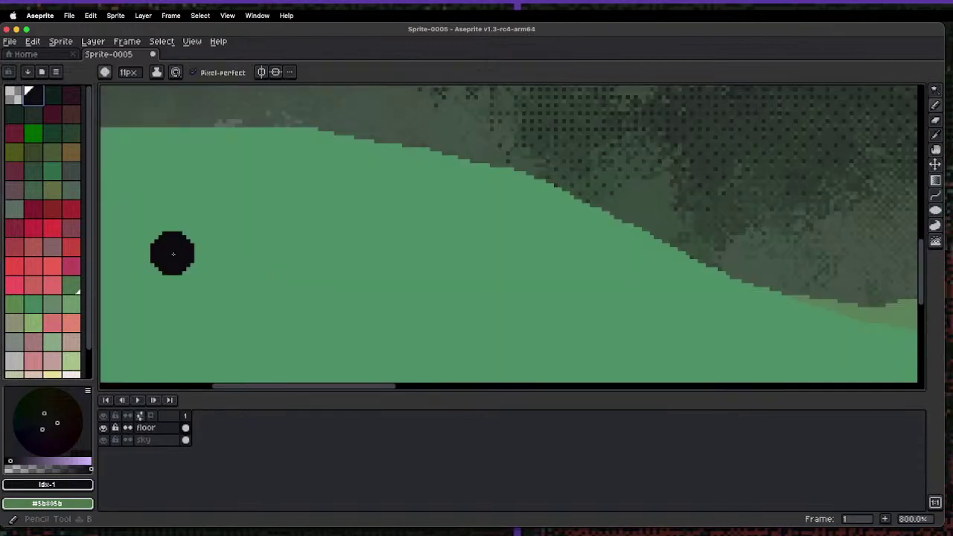
left_click(132, 76)
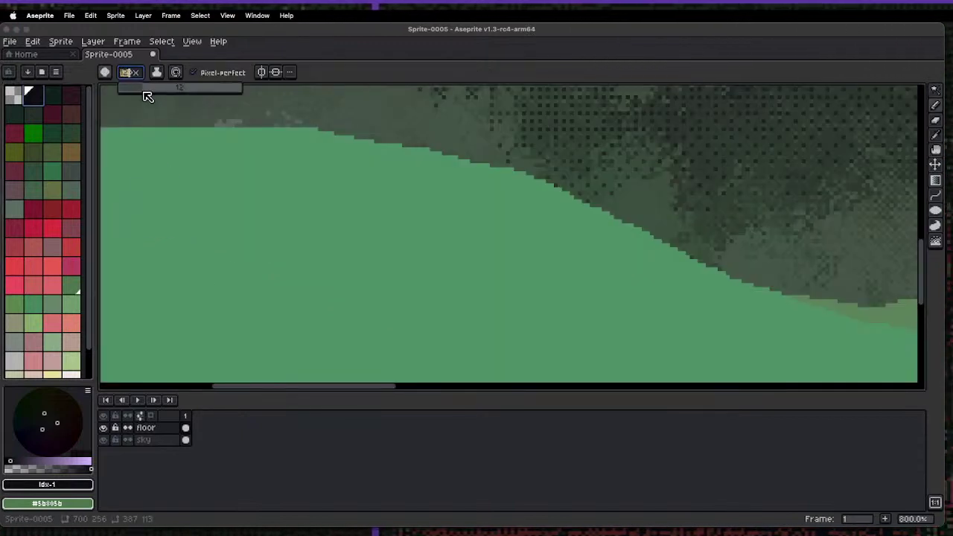
left_click_drag(144, 91, 106, 103)
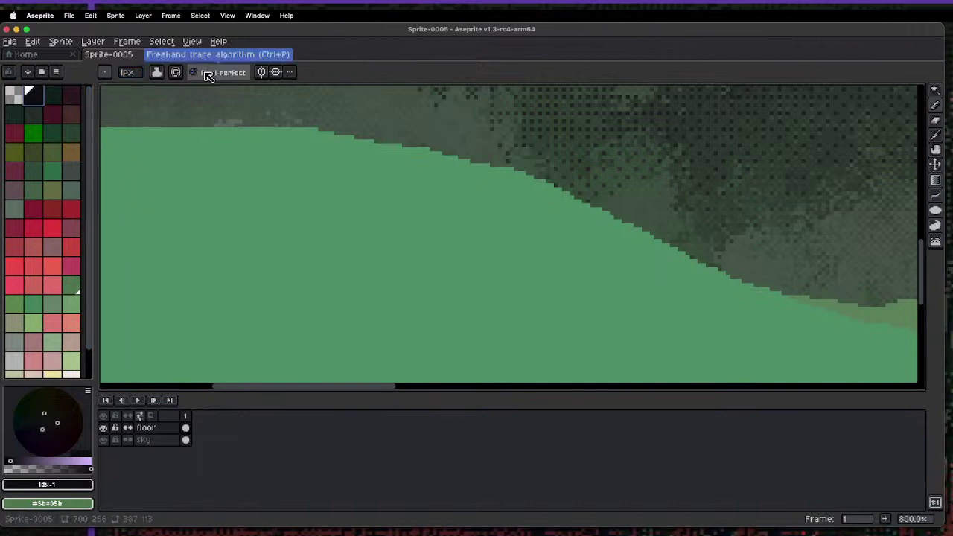
- Try curved 1 px pencil strokes on the left hill to compare lines with and without Pixel-perfect, undoing the uneven one
mouse_move(172, 260)
left_mouse_down()
mouse_move(173, 227)
mouse_move(201, 184)
mouse_move(236, 175)
left_mouse_up()
key("super+z")
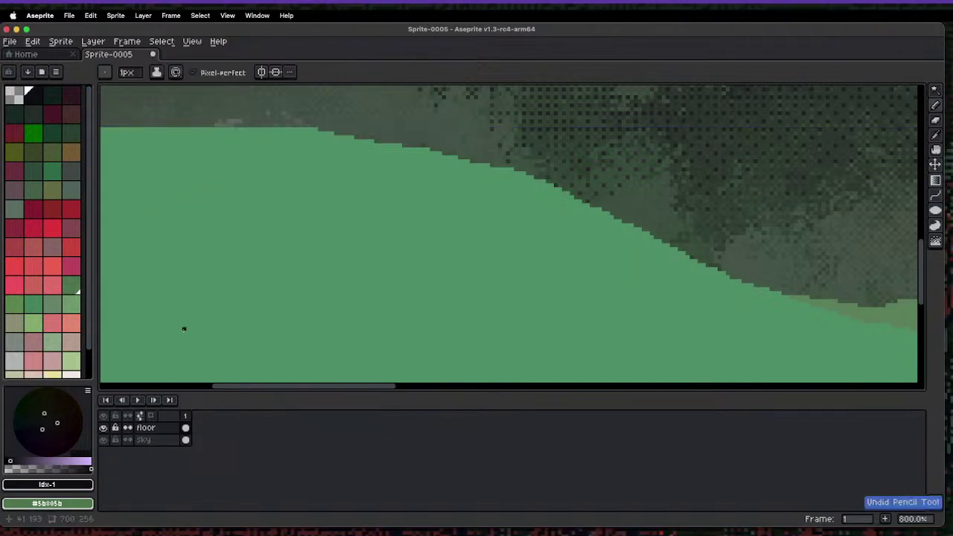
left_click_drag(187, 334, 196, 239)
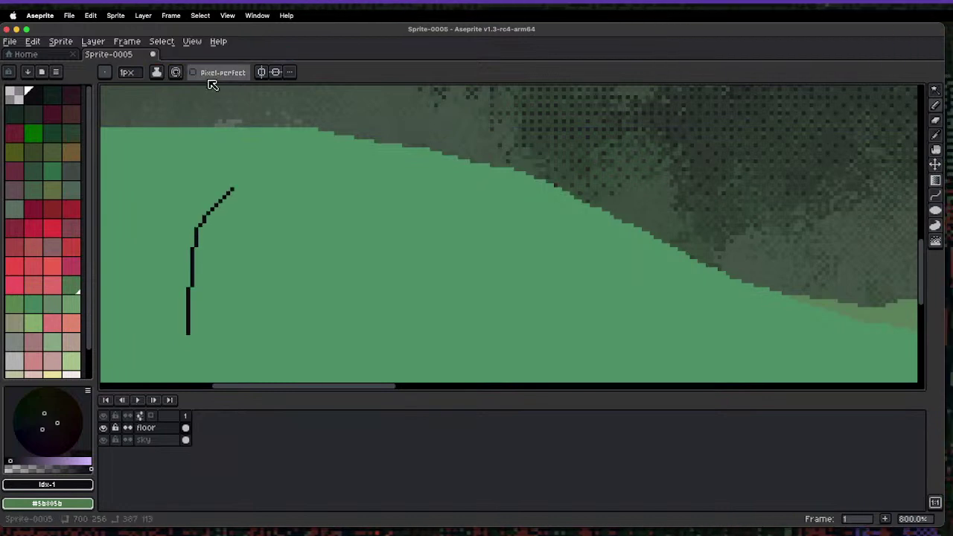
scroll(210, 206, "down", 3)
scroll(215, 200, "up", 8)
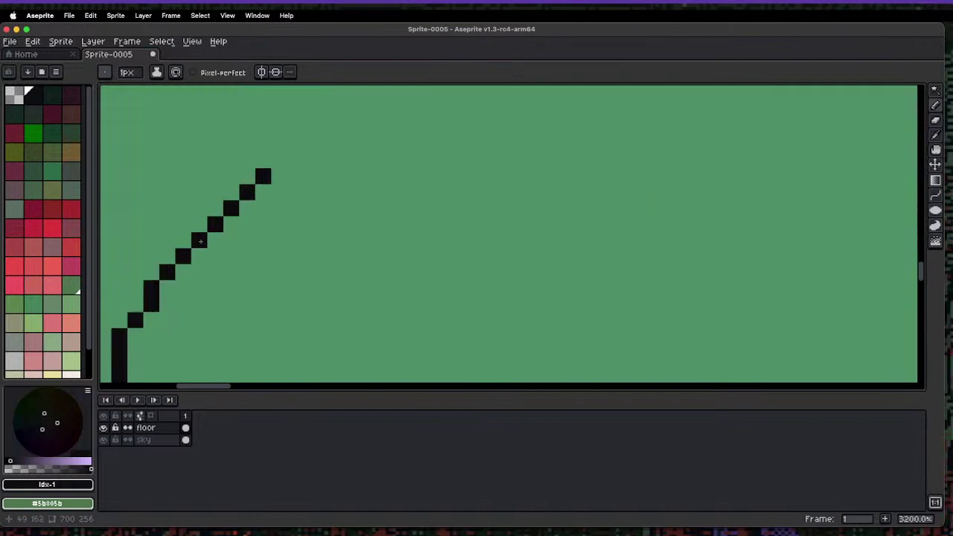
scroll(213, 319, "down", 10)
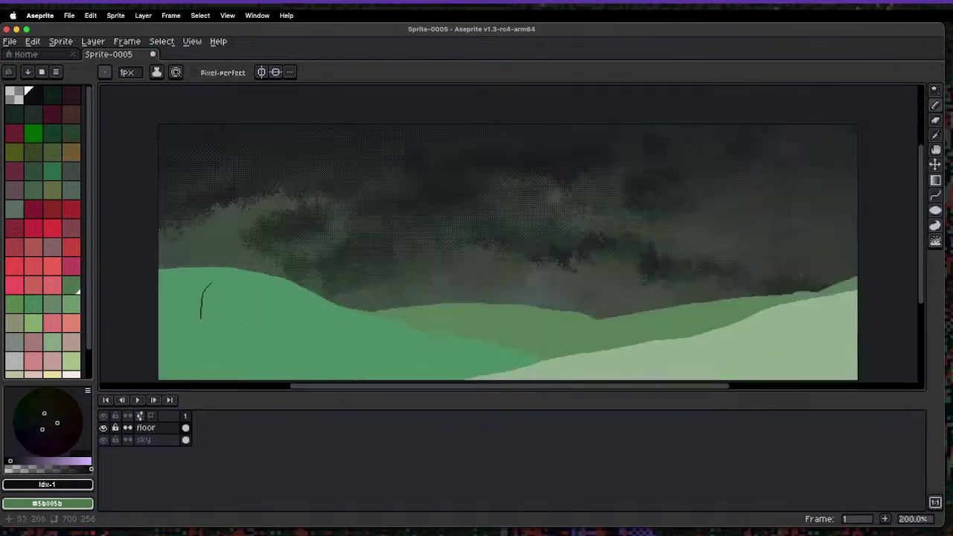
scroll(187, 301, "up", 4)
mouse_move(187, 301)
left_mouse_down()
mouse_move(191, 210)
mouse_move(207, 175)
mouse_move(253, 150)
left_mouse_up()
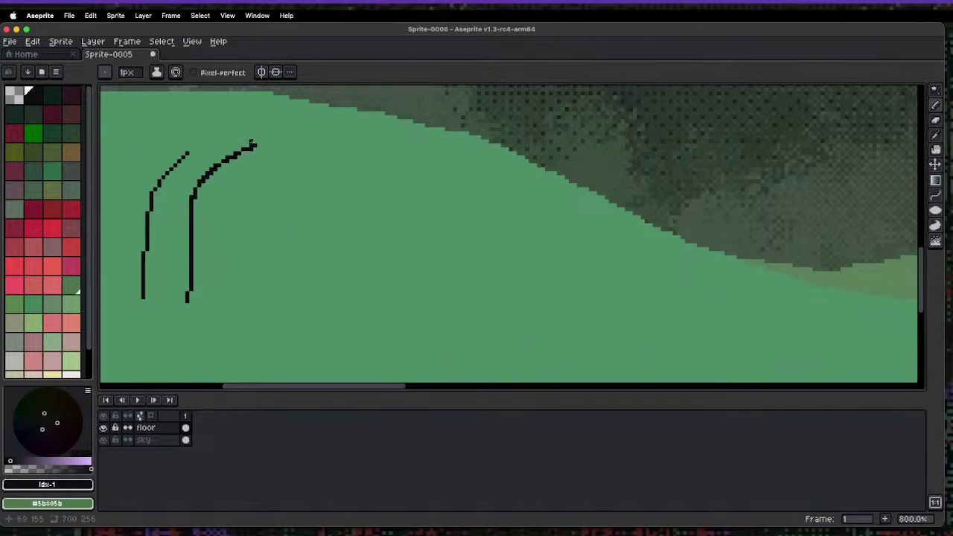
key("super+z")
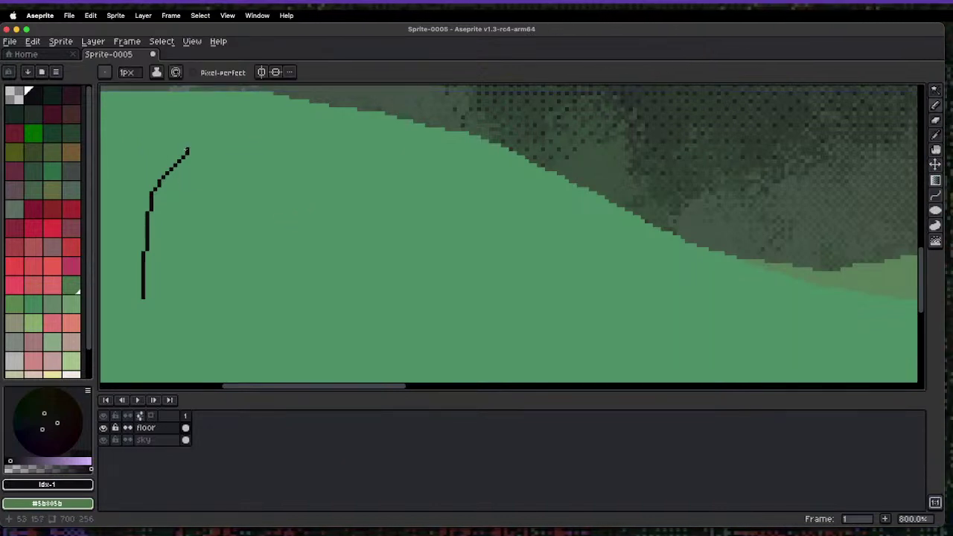
- Enable Pixel-perfect for the Pencil and undo the trial strokes on the left hill
left_click(195, 72)
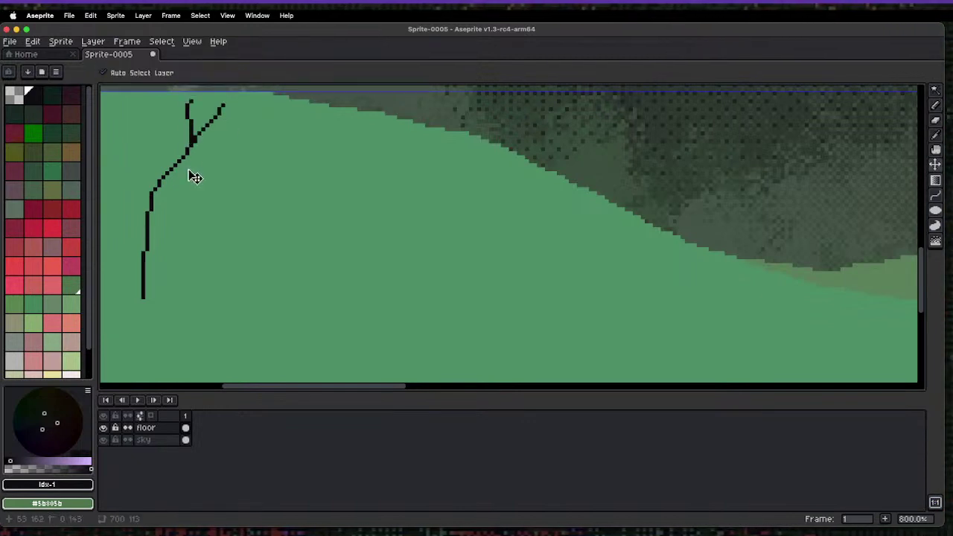
key("super+z")
key("super+z")
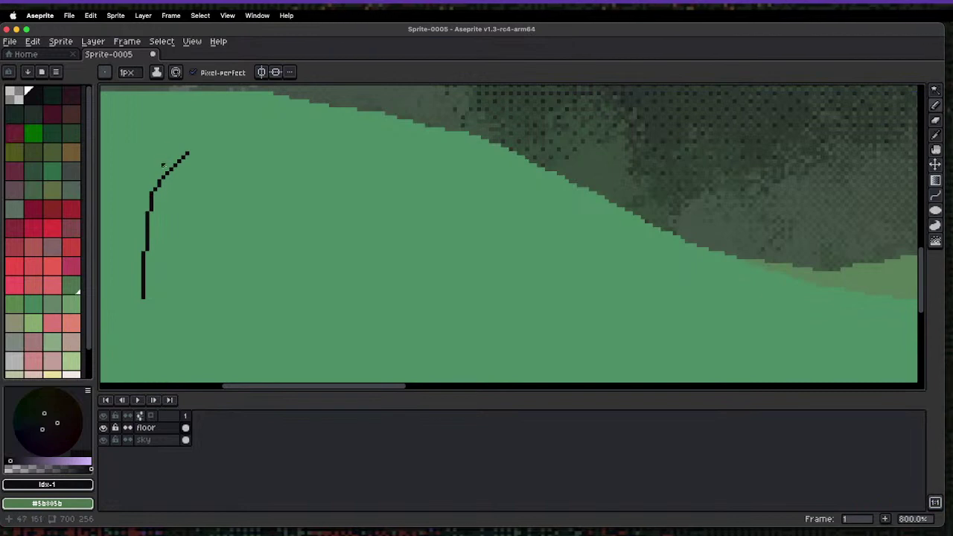
key("super+z")
- Choose the dark green at index 2 (#10221e) as foreground, reduce its alpha to semi-transparent, and add a new layer above floor
left_click(31, 465)
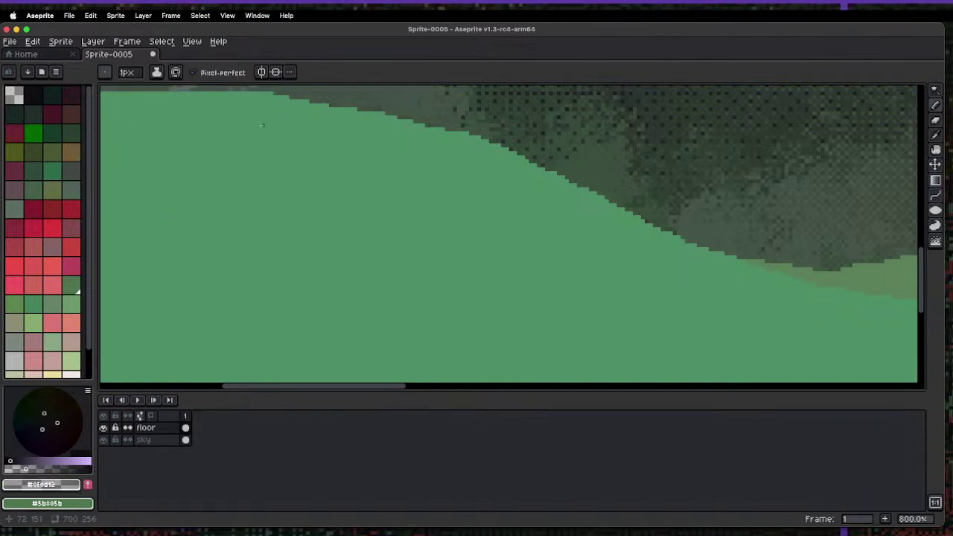
left_click(50, 97)
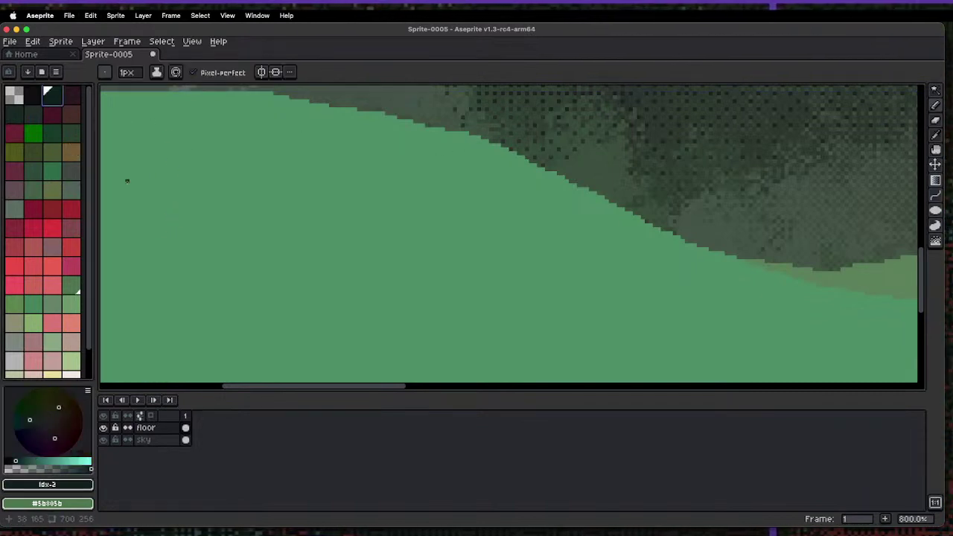
left_click(53, 463)
mouse_move(164, 213)
left_mouse_down()
mouse_move(169, 300)
mouse_move(179, 277)
left_mouse_up()
key("super+z")
key("shift+n")
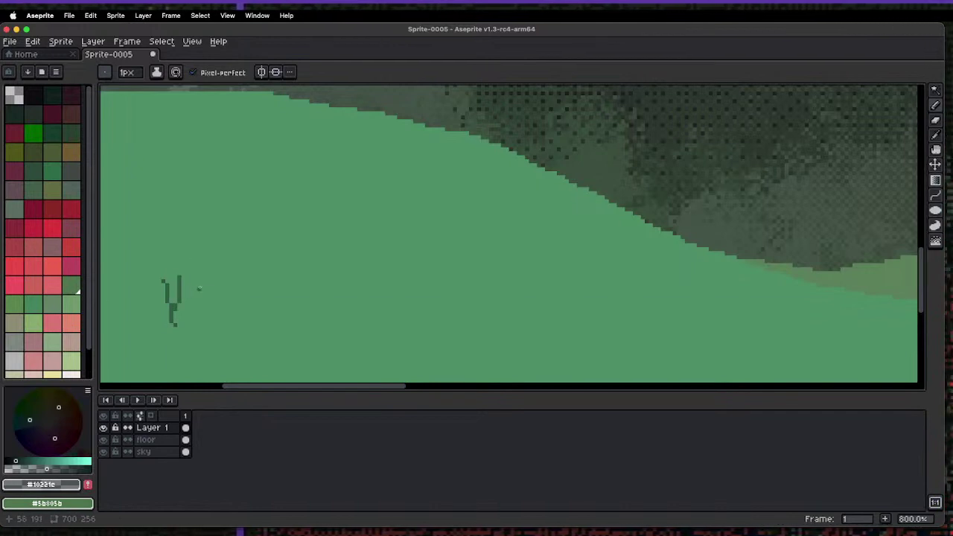
- Replace the first trial strokes on the new layer with a Y-shaped branching stem about 11 × 32 px on the left hill
key("super+z")
key("super+z")
left_click_drag(166, 236, 184, 334)
left_click_drag(182, 289, 209, 209)
key("v")
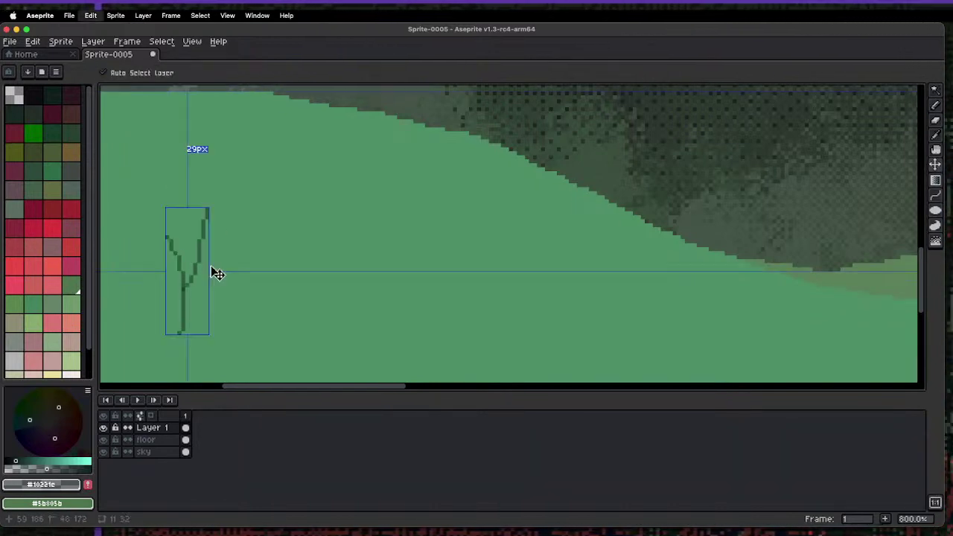
- Undo the Y-shaped stem and draw three small separate branching twigs with the 1 px Pencil on the left hill
key("super+z")
key("super+z")
key("super+z")
key("b")
left_click_drag(163, 252, 173, 286)
scroll(167, 264, "up", 2)
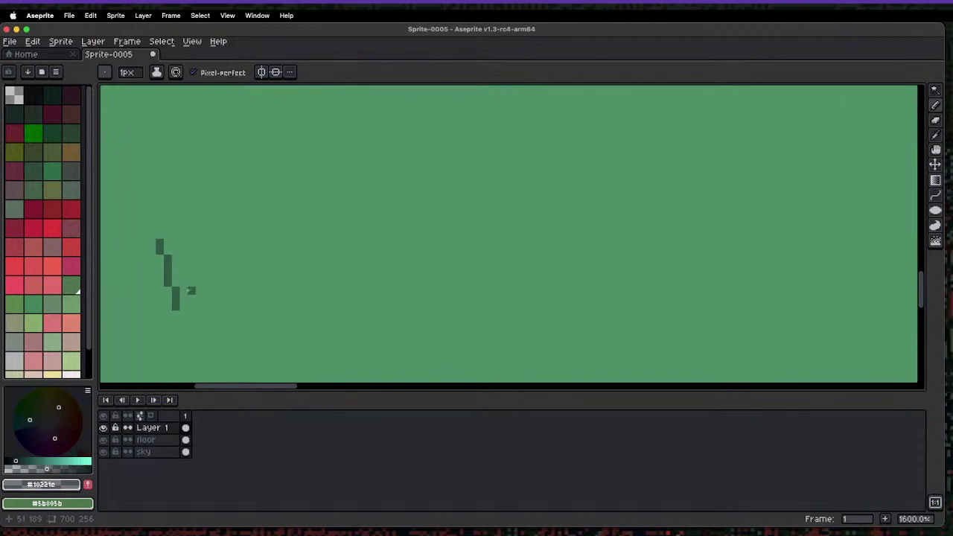
left_click_drag(216, 259, 224, 321)
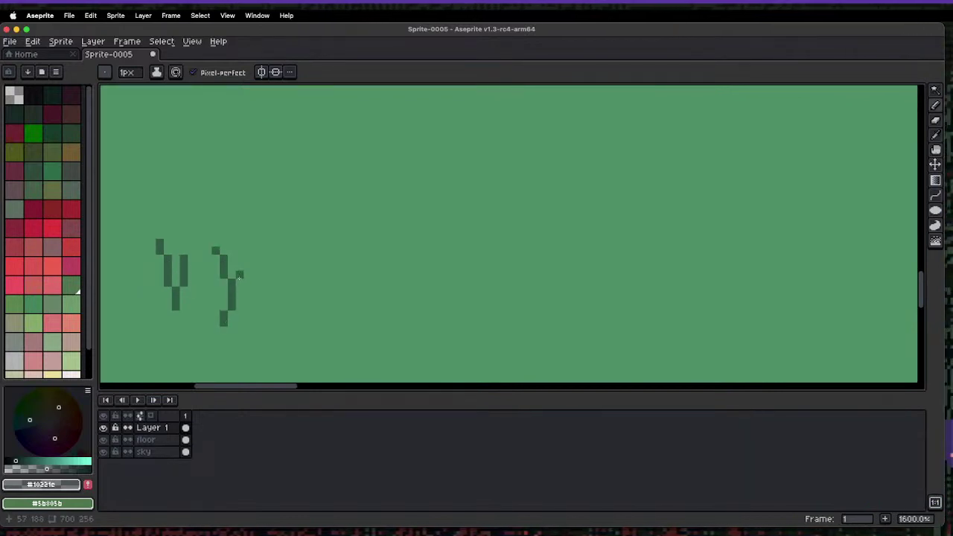
mouse_move(240, 276)
left_mouse_down()
mouse_move(249, 230)
mouse_move(239, 275)
mouse_move(272, 203)
mouse_move(243, 225)
mouse_move(233, 202)
left_mouse_up()
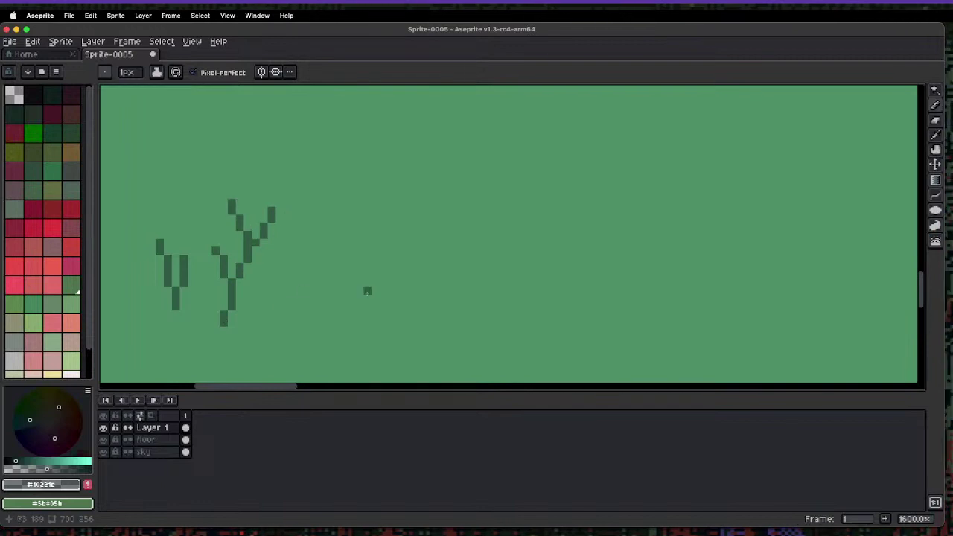
mouse_move(296, 249)
left_mouse_down()
mouse_move(312, 317)
mouse_move(336, 290)
mouse_move(349, 240)
left_mouse_up()
scroll(349, 240, "down", 6)
scroll(287, 342, "up", 3)
scroll(285, 343, "up", 3)
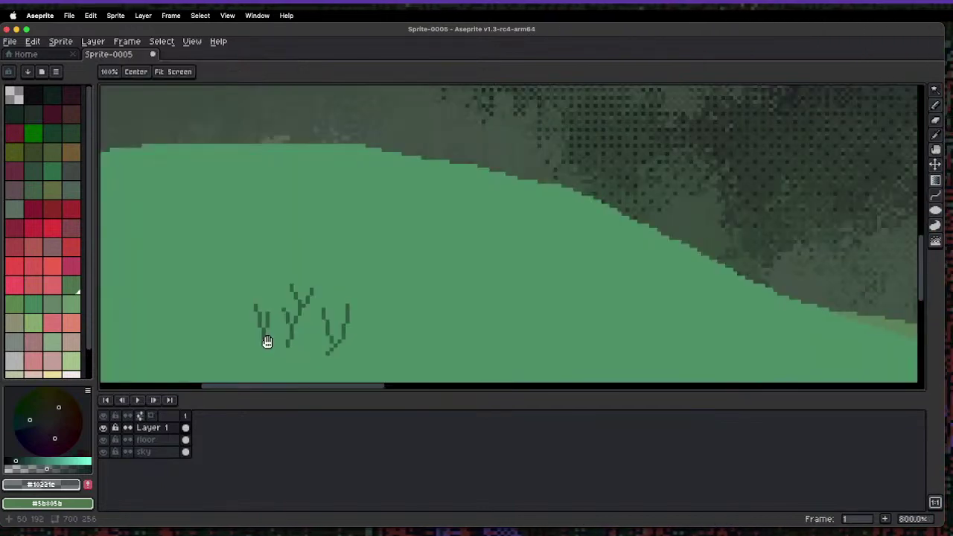
key("m")
left_click_drag(233, 219, 350, 331)
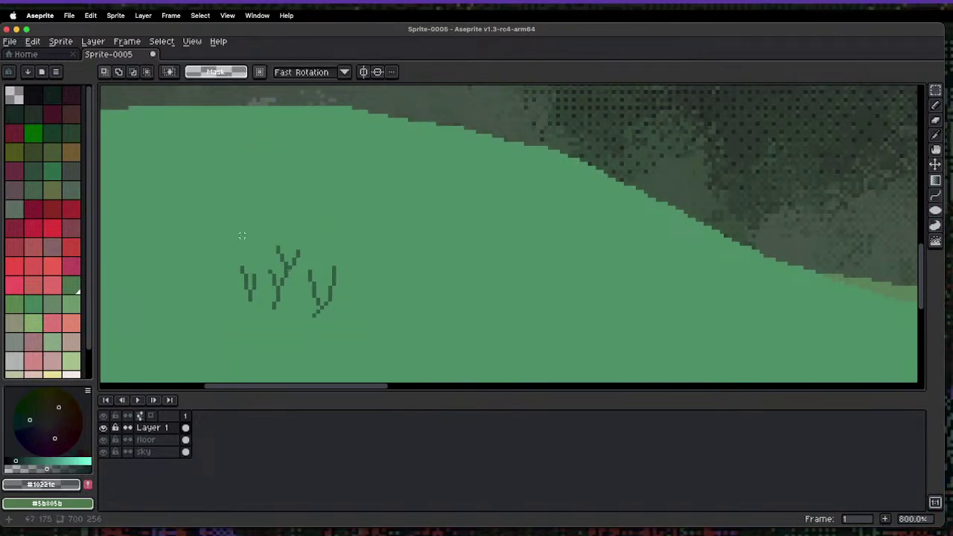
left_click_drag(227, 236, 354, 328)
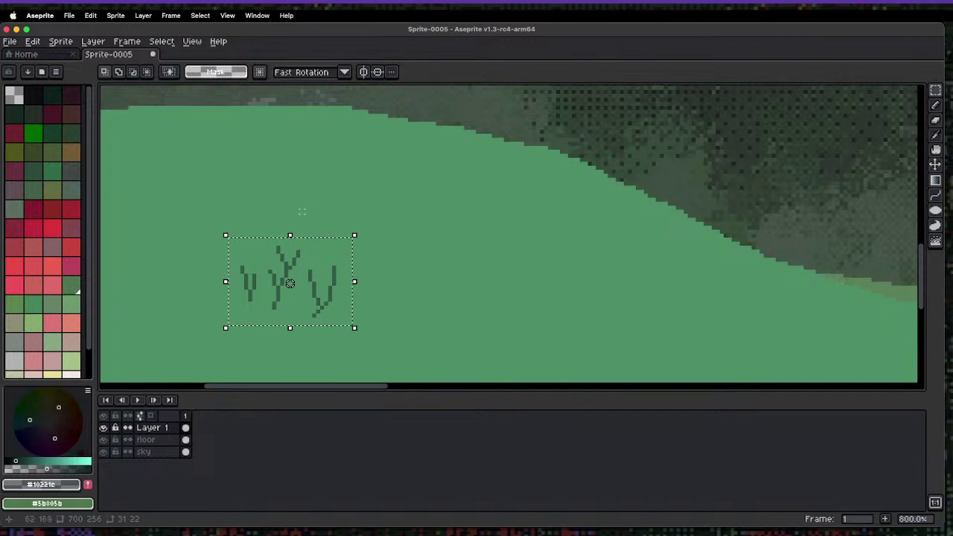
key("super+d")
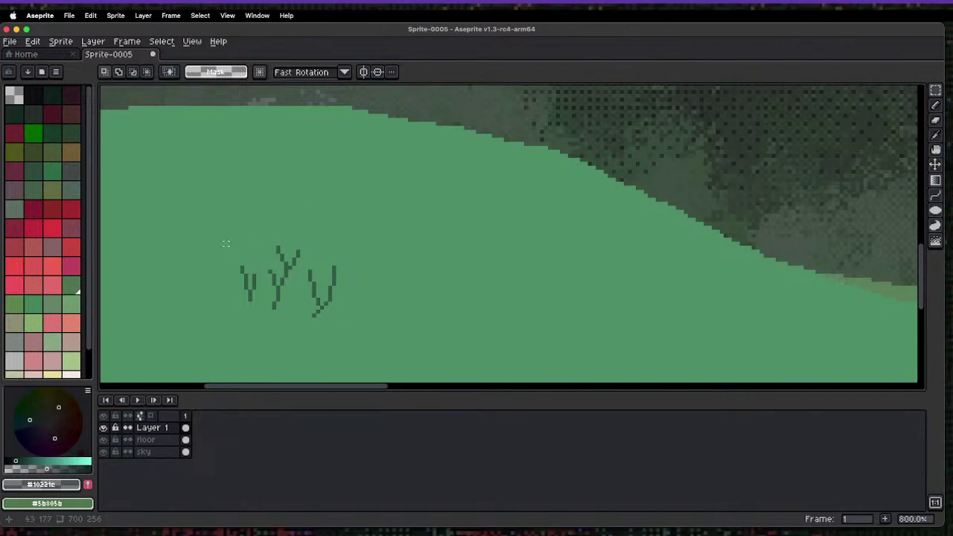
- Lasso the three twigs with a freehand selection about 34 × 25 px and make a new custom brush from it
key("q")
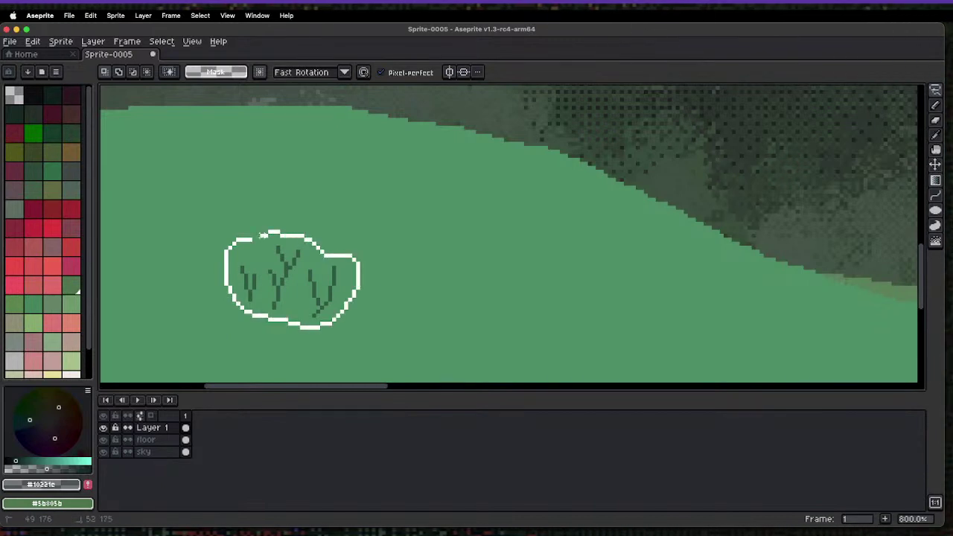
left_click_drag(263, 235, 259, 237)
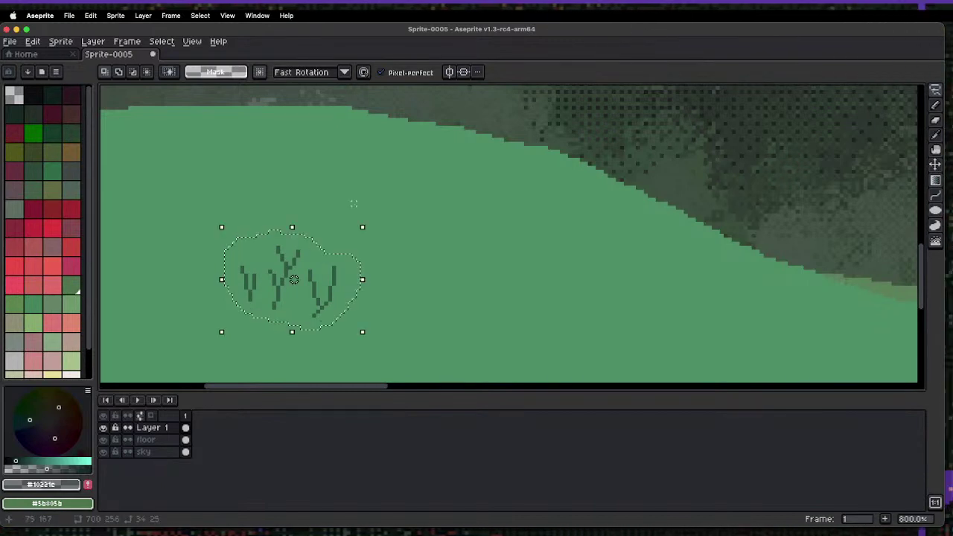
left_click(938, 92)
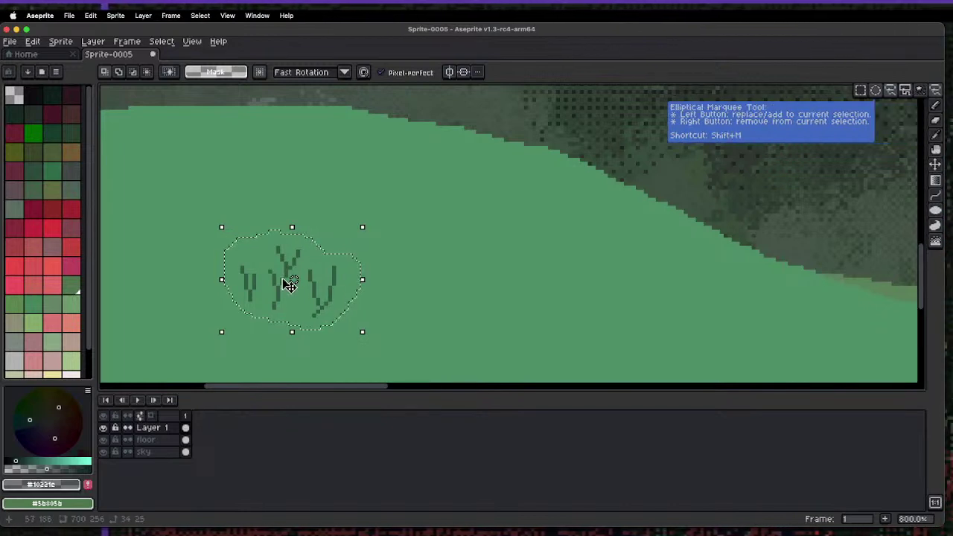
key("ctrl+b")
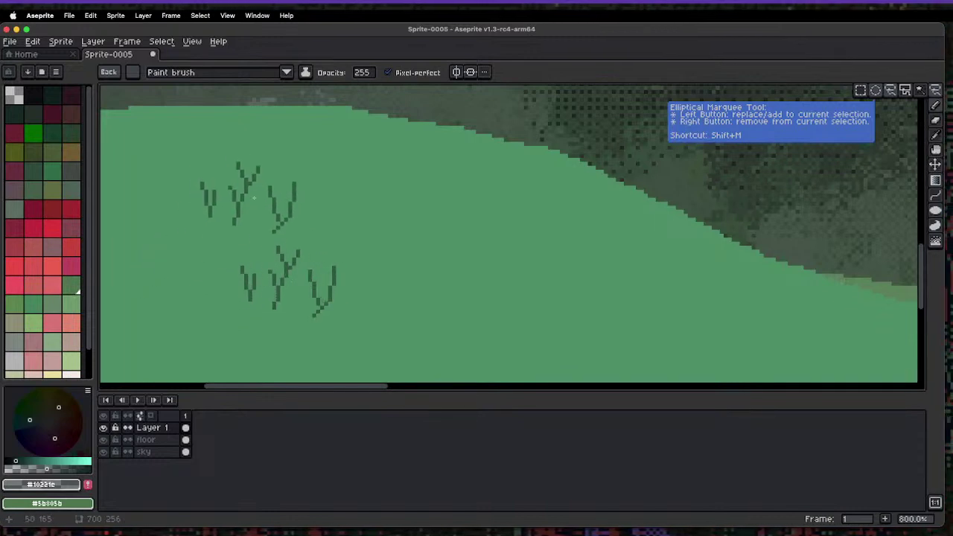
- Try the twig brush with overlapping Pencil strokes beside the original twigs, and undo the trial strokes
left_click_drag(431, 310, 421, 201)
key("super+z")
mouse_move(424, 325)
left_mouse_down()
mouse_move(455, 264)
mouse_move(408, 231)
mouse_move(445, 229)
mouse_move(458, 298)
left_mouse_up()
left_click_drag(374, 304, 375, 271)
key("super+z")
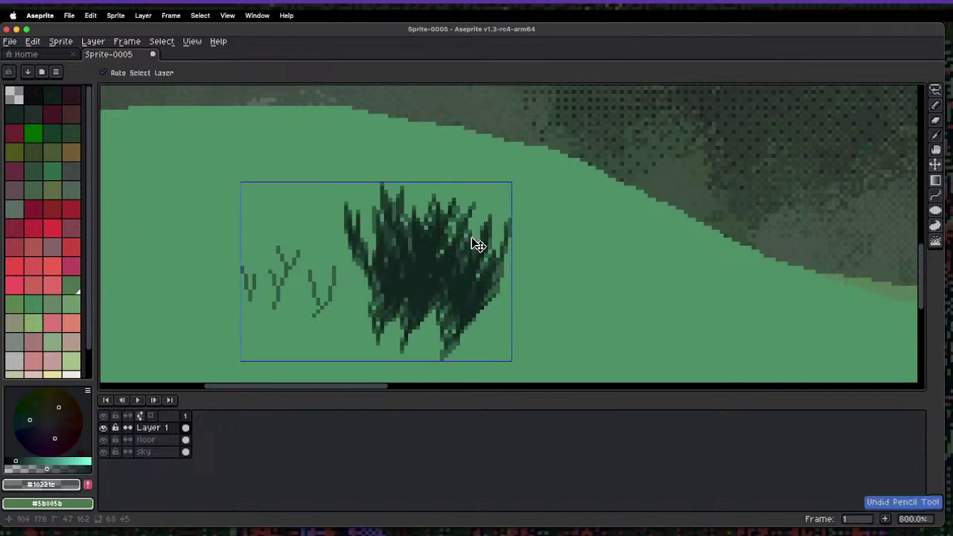
key("super+z")
key("super+z")
key("super+z")
key("super+z")
mouse_move(273, 307)
left_mouse_down()
mouse_move(282, 250)
mouse_move(286, 274)
left_mouse_up()
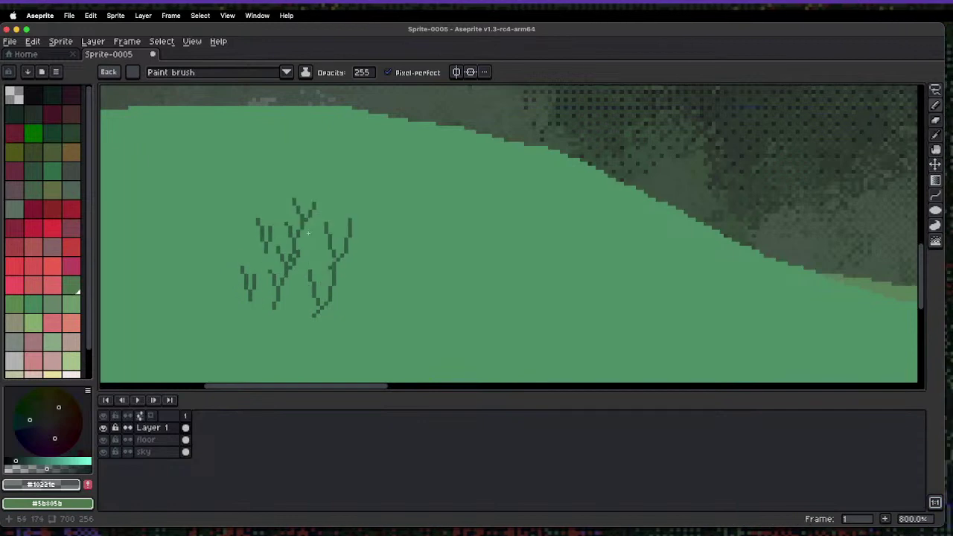
left_click(37, 42)
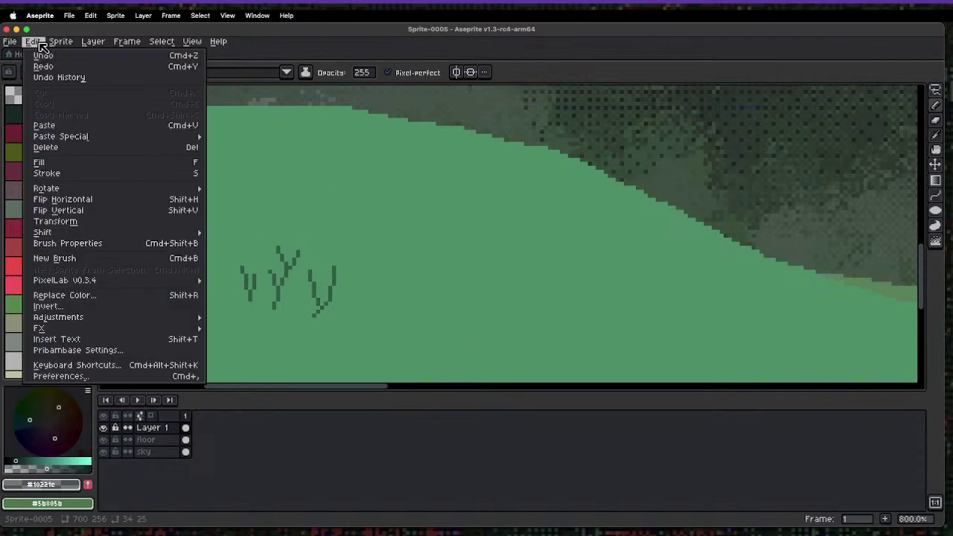
mouse_move(63, 46)
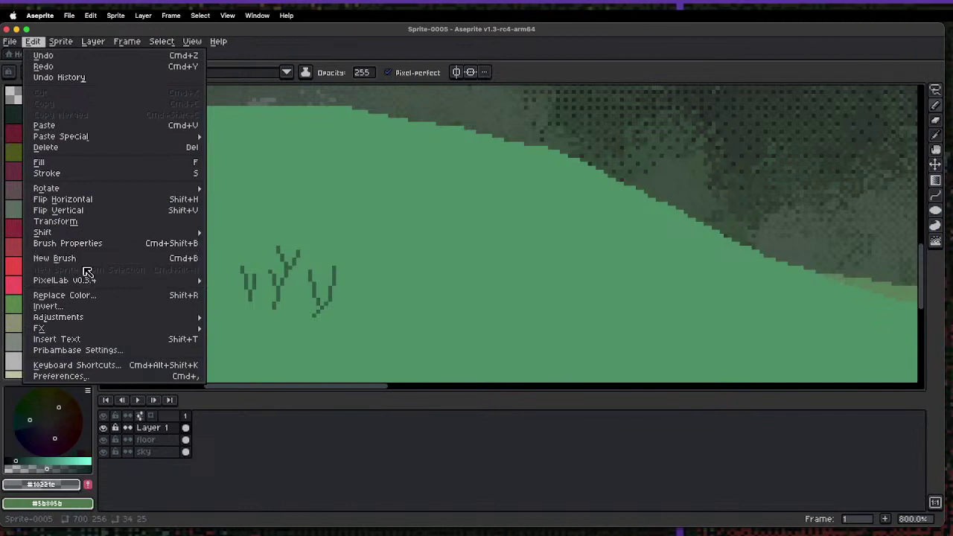
left_click(83, 258)
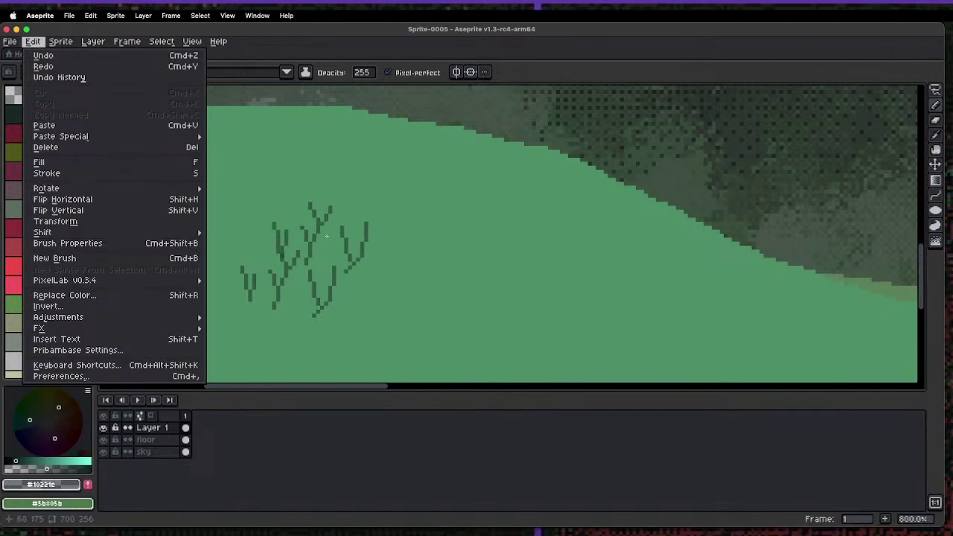
- Select all three hills on the floor layer with the Magic Wand, adding each hill to the selection
scroll(302, 268, "down", 5)
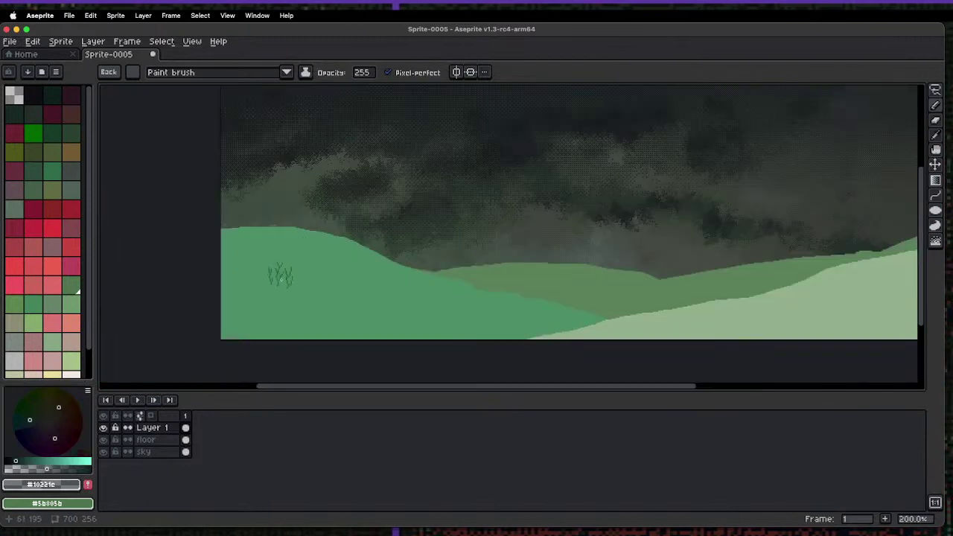
left_click(149, 439)
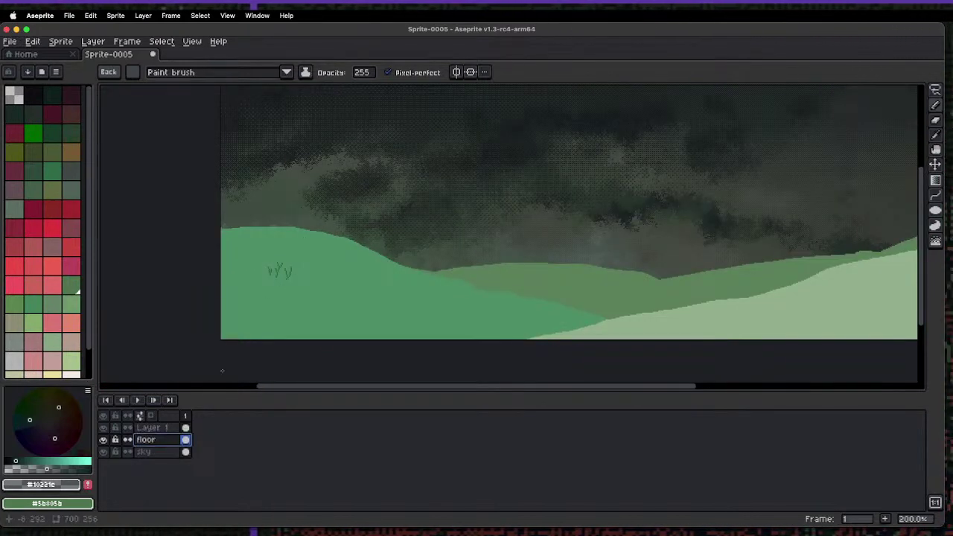
key("w")
left_click(332, 309)
left_click(571, 283, "shift")
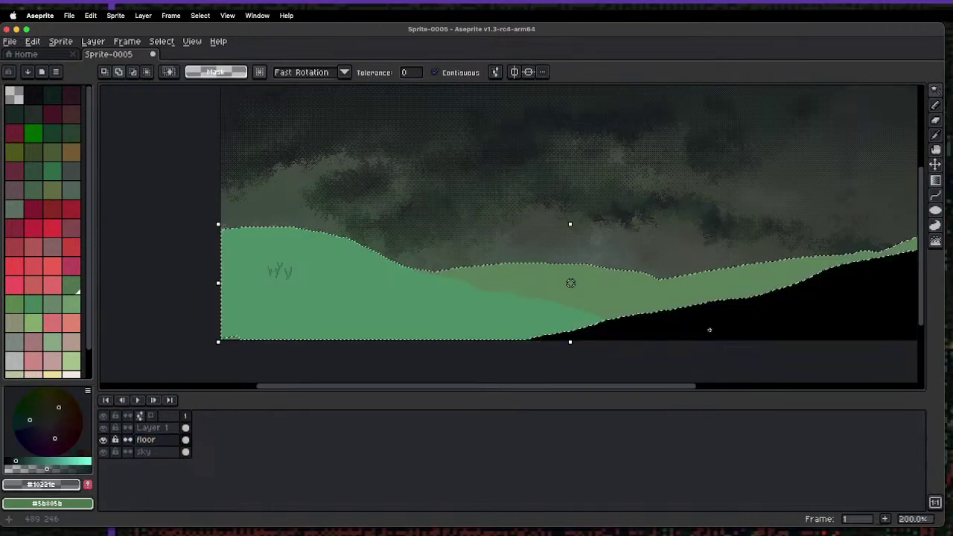
- Paint dark grass over the left hill on Layer 1 with the twig brush, inside the hill selection
left_click(171, 425)
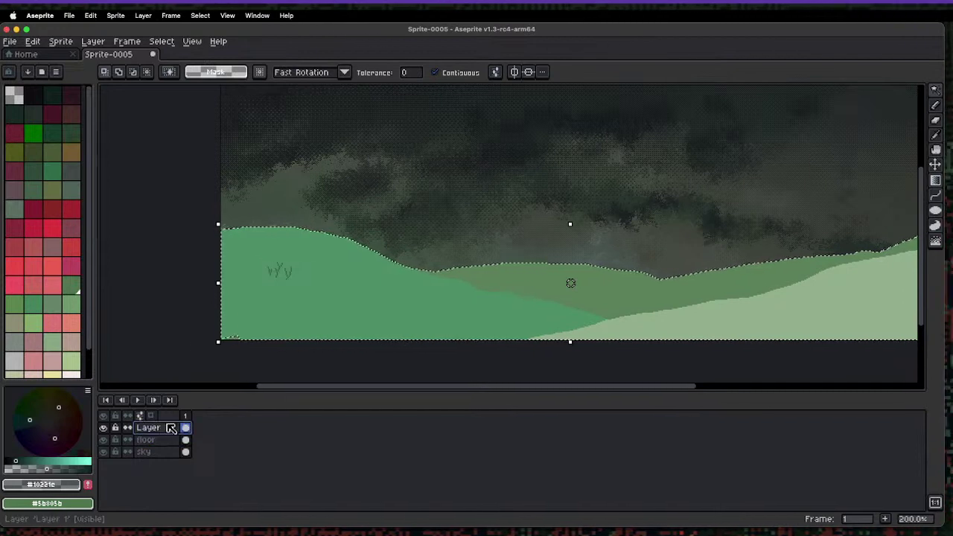
key("b")
left_click_drag(240, 285, 261, 286)
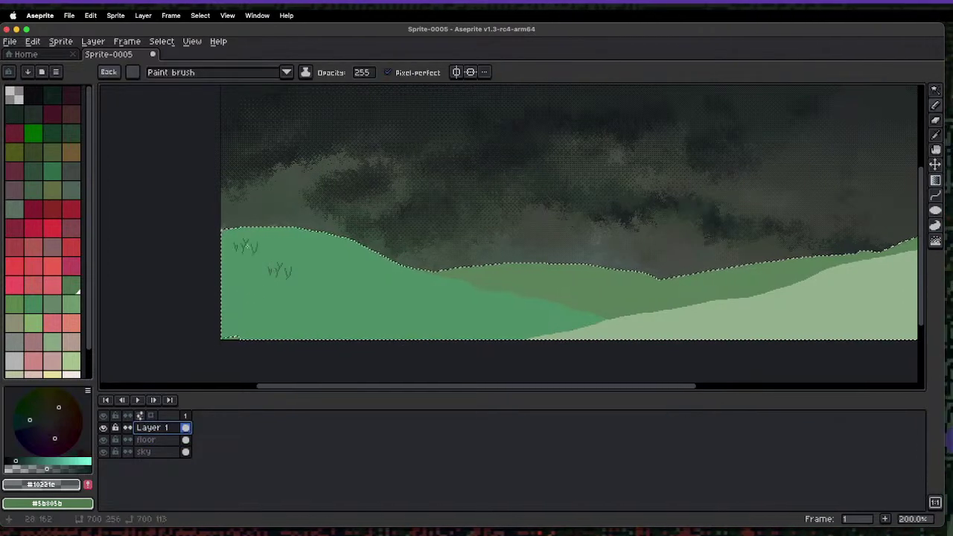
left_click_drag(274, 237, 233, 281)
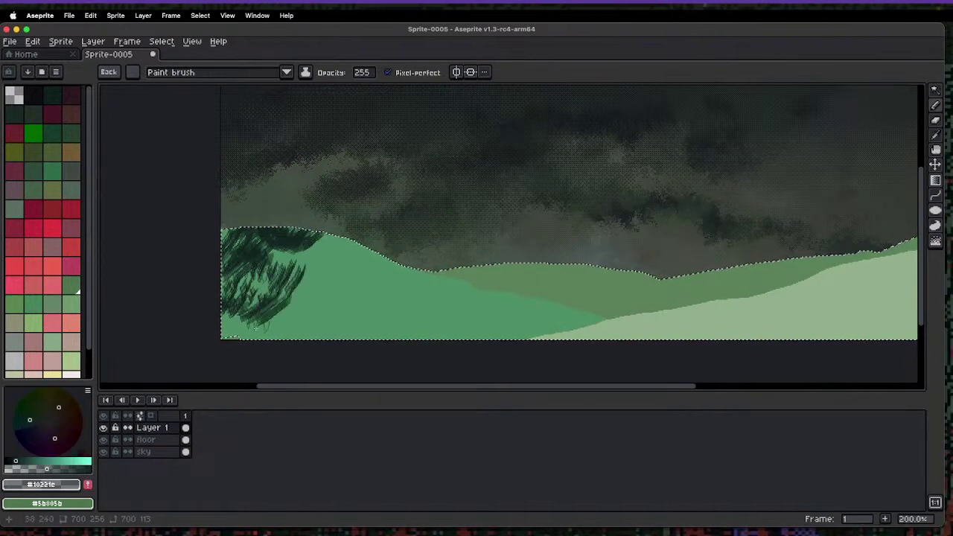
left_click_drag(326, 270, 285, 320)
- Spray twig-brush grass across the remaining hills with the Spray tool at width 32 and speed 1
key("shift+b")
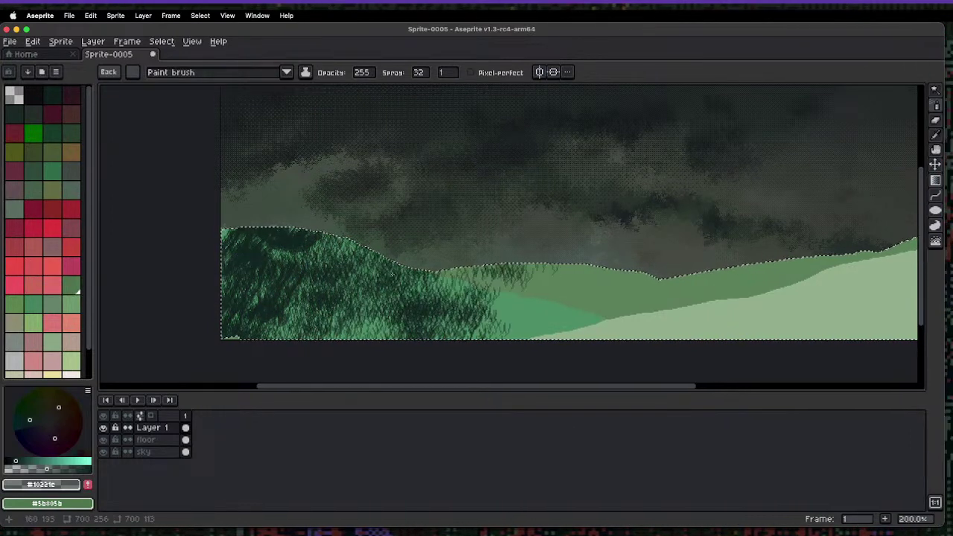
scroll(562, 251, "right", 5)
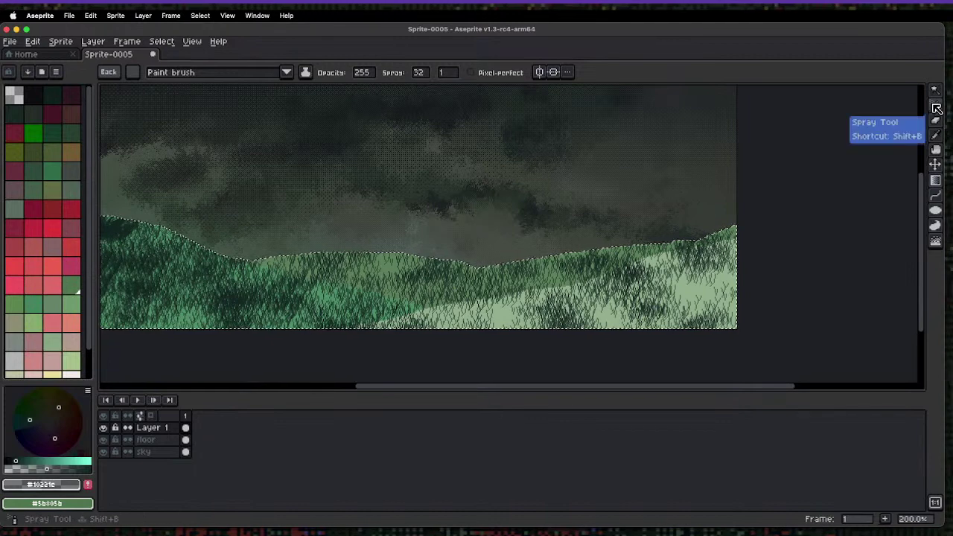
left_click(937, 107)
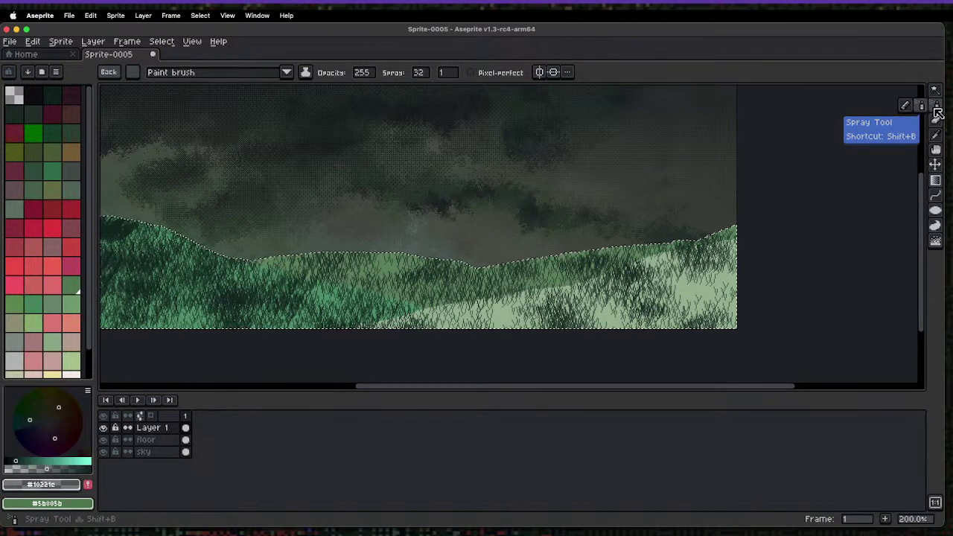
left_click(422, 75)
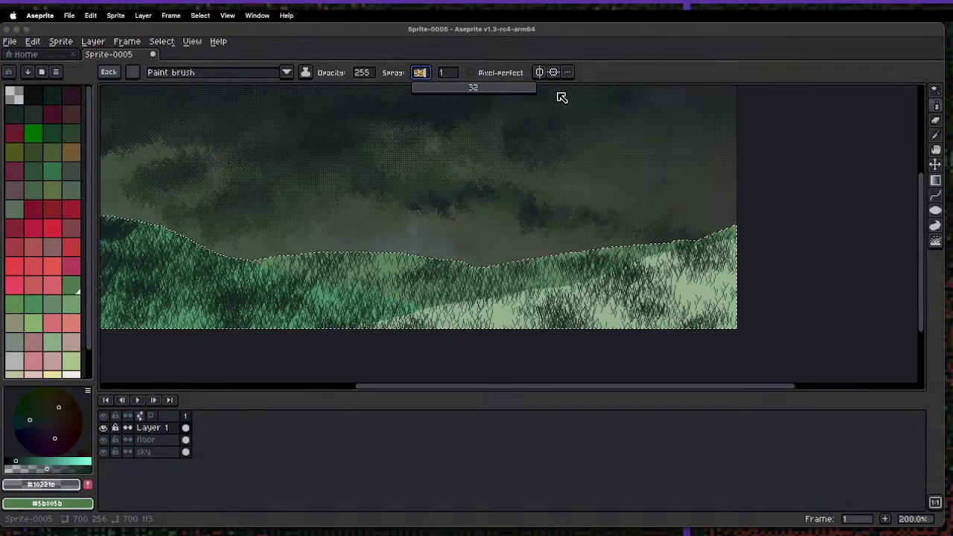
left_click(448, 58)
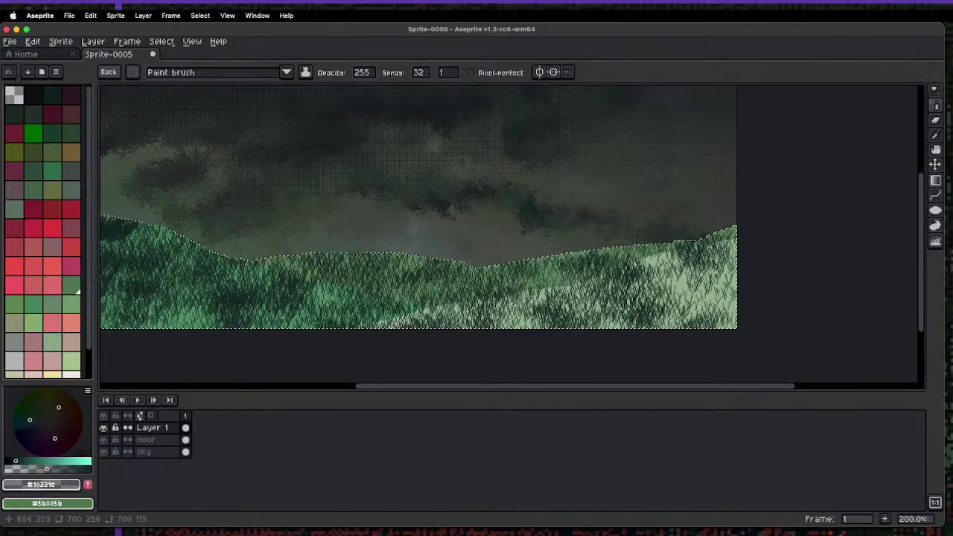
left_click_drag(422, 262, 523, 251)
- Try a spray speed of 100 on the middle of the hills, undo the dab, and return the speed to 1
left_click_drag(449, 73, 584, 103)
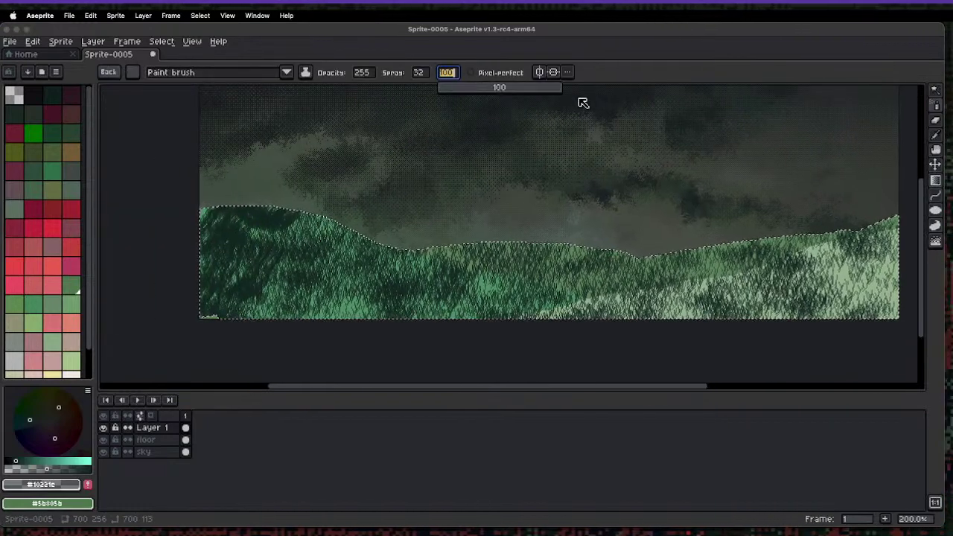
left_click(465, 276)
key("ctrl")
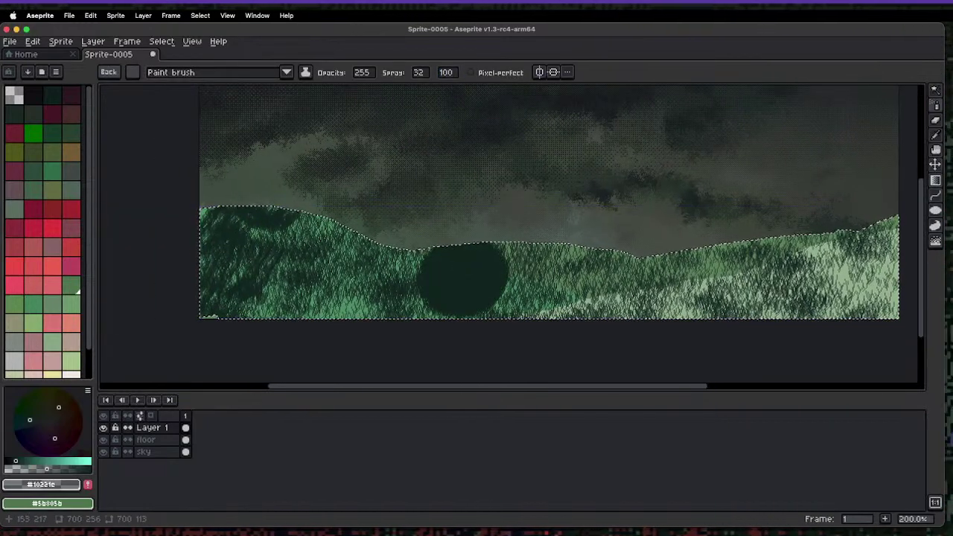
key("ctrl+z")
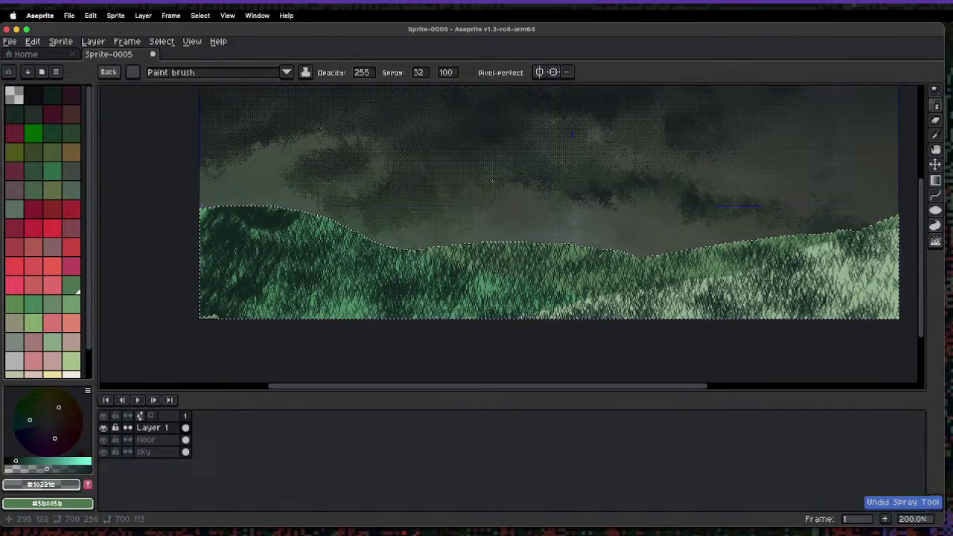
left_click(447, 75)
left_click_drag(488, 88, 414, 90)
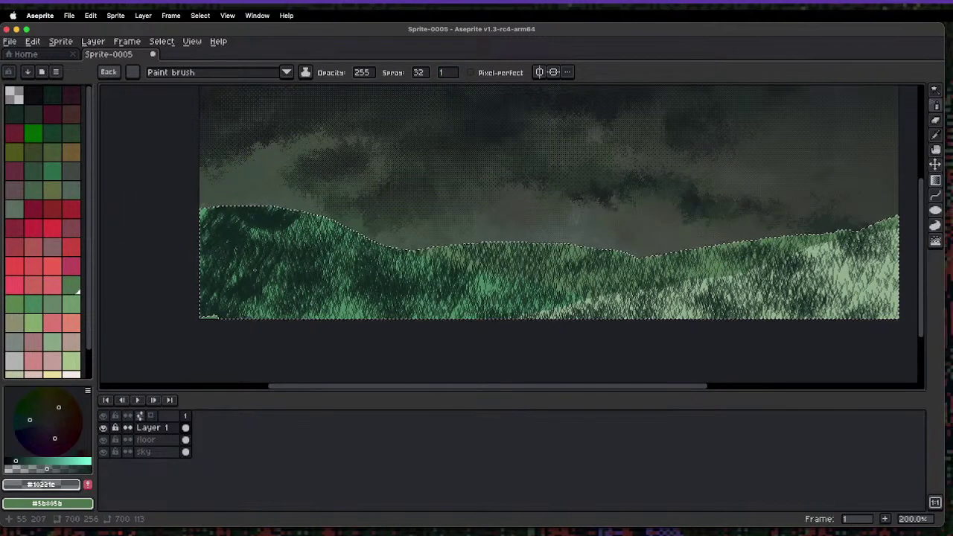
- Erase streaks from the left hill's dark grass with the twig brush, and add fresh dark tufts with Pencil and Spray
key("e")
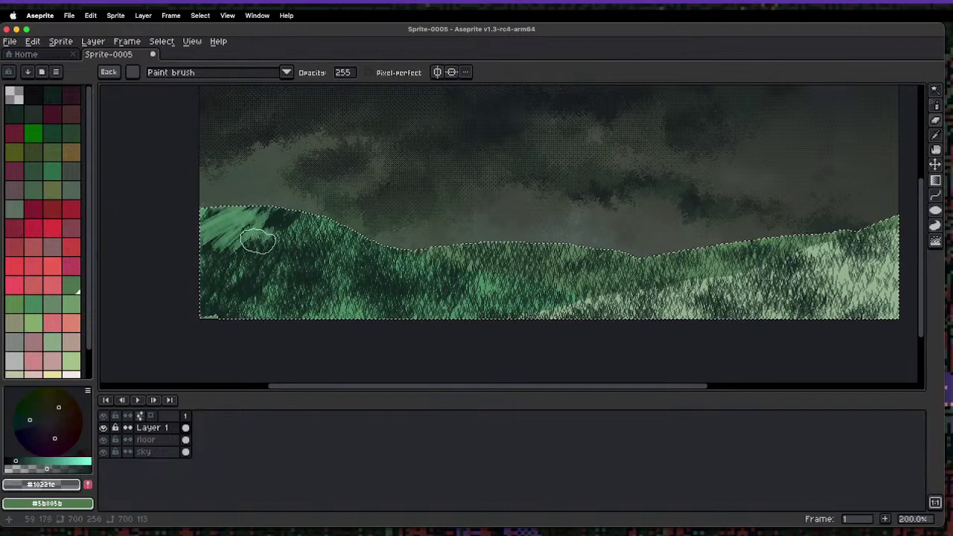
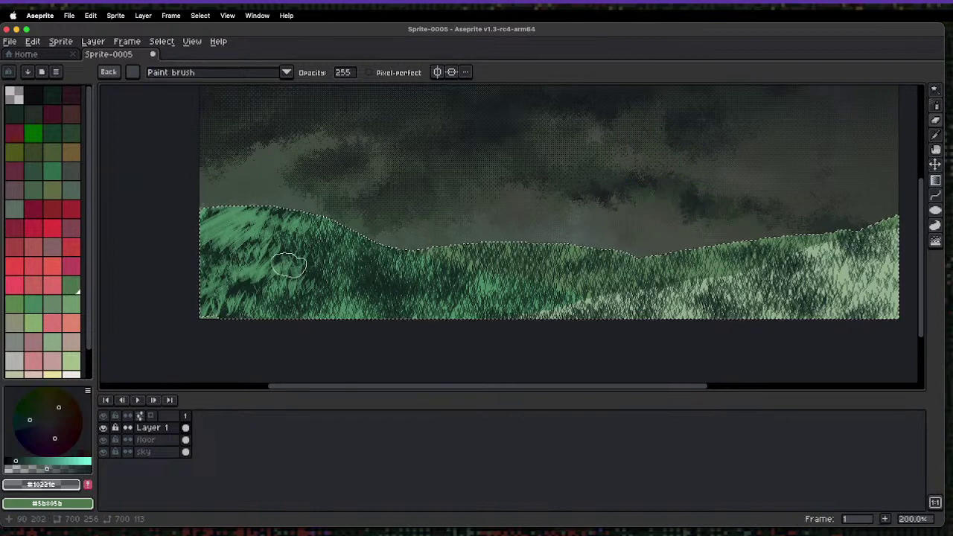
key("b")
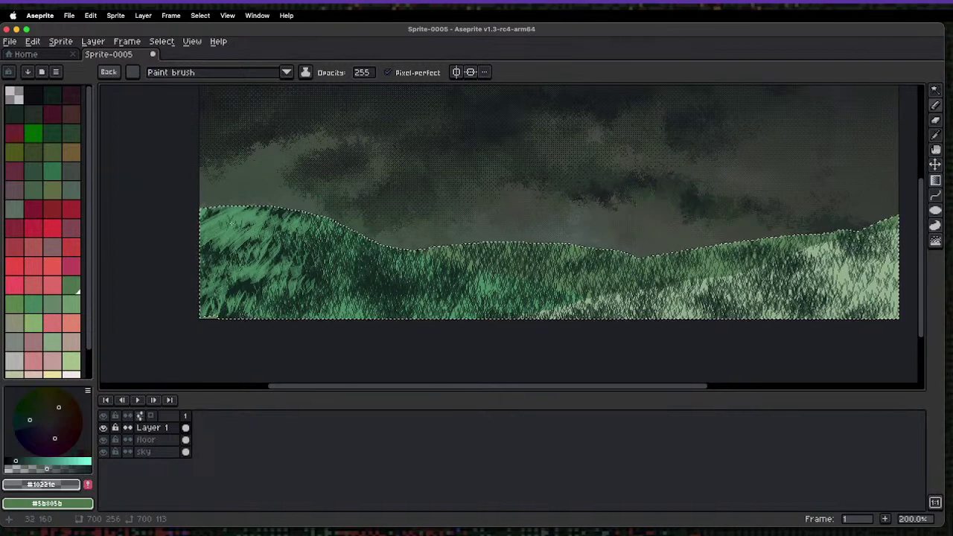
key("shift+b")
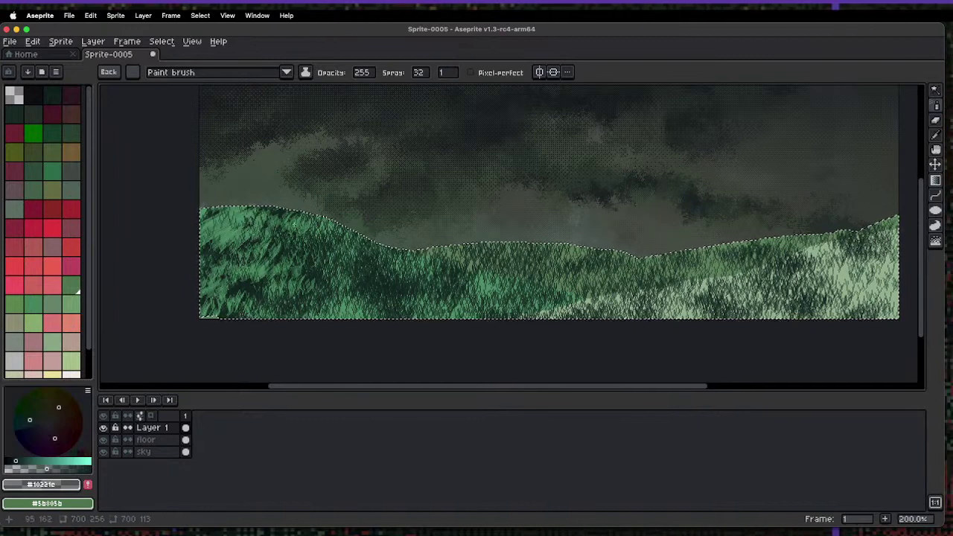
- Thin the dark grass across the hills with the twig-brush Eraser set to Pattern aligned to destination
key("e")
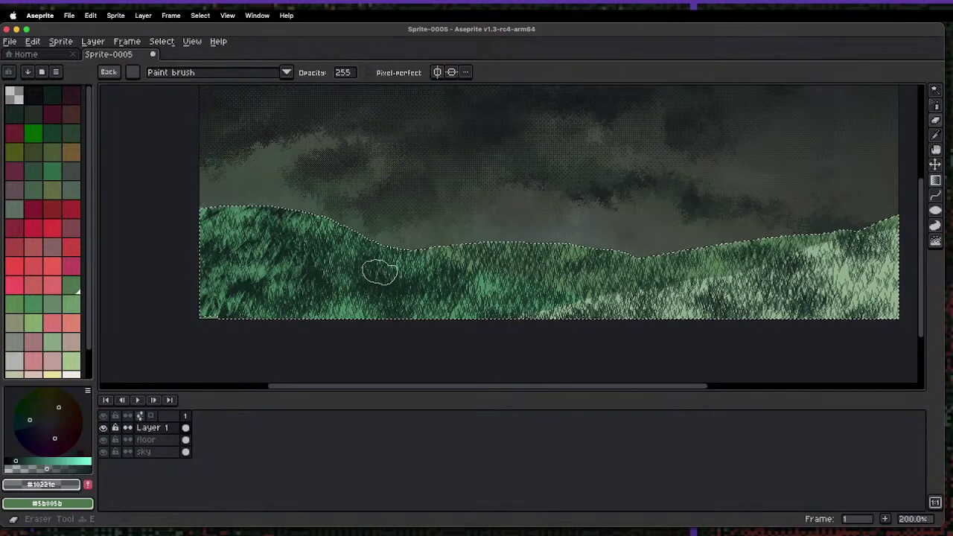
left_click(285, 75)
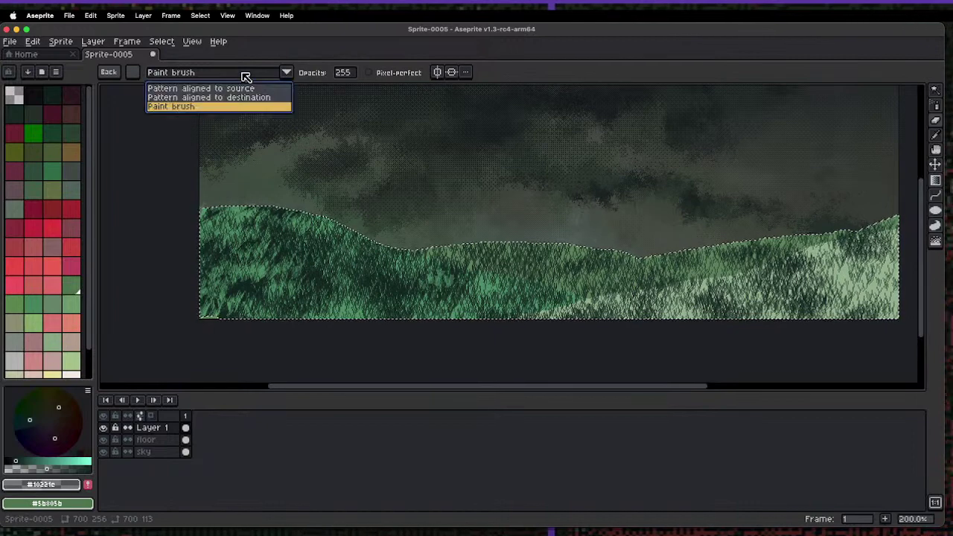
left_click(246, 98)
left_click(277, 75)
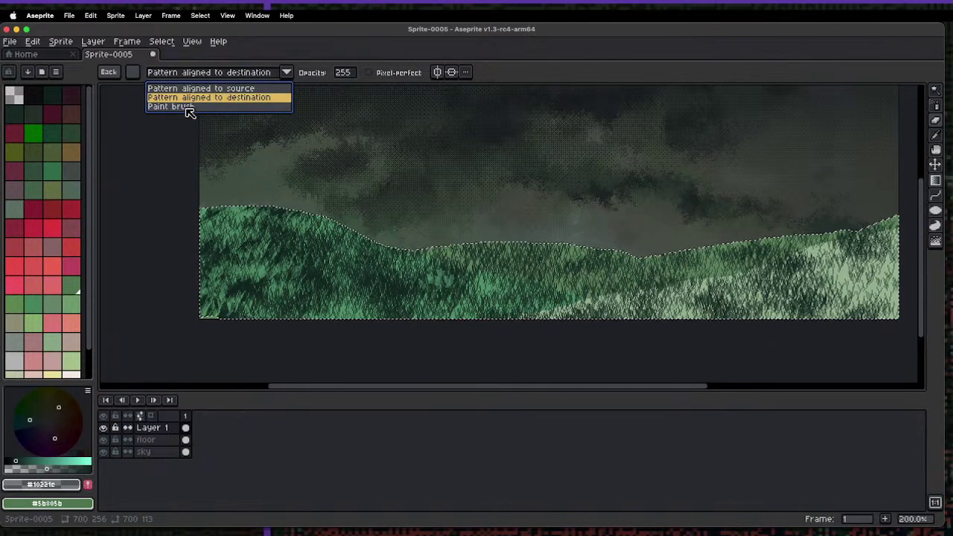
left_click(362, 309)
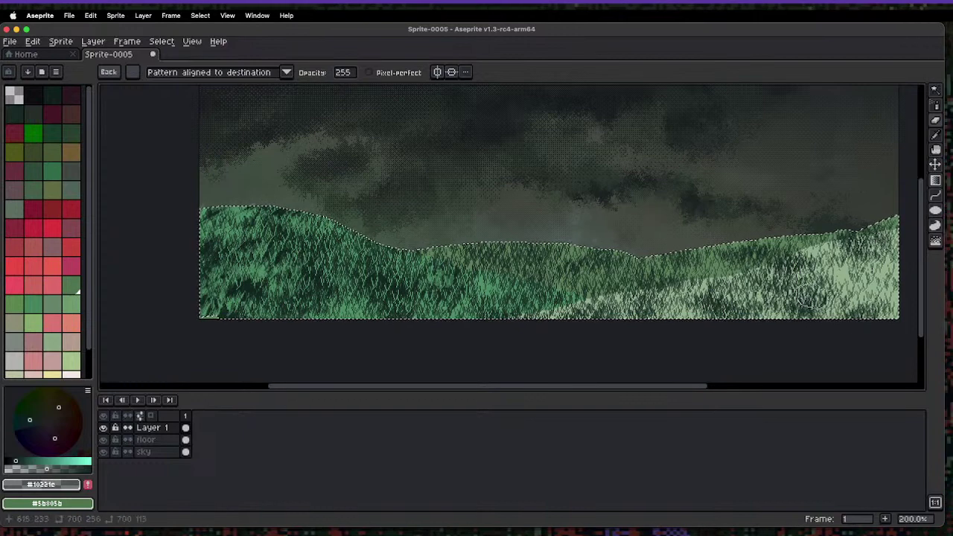
- Erase diagonal streaks on the left hill with the Eraser set to Paint brush, undoing the first two trial strokes
left_click(256, 74)
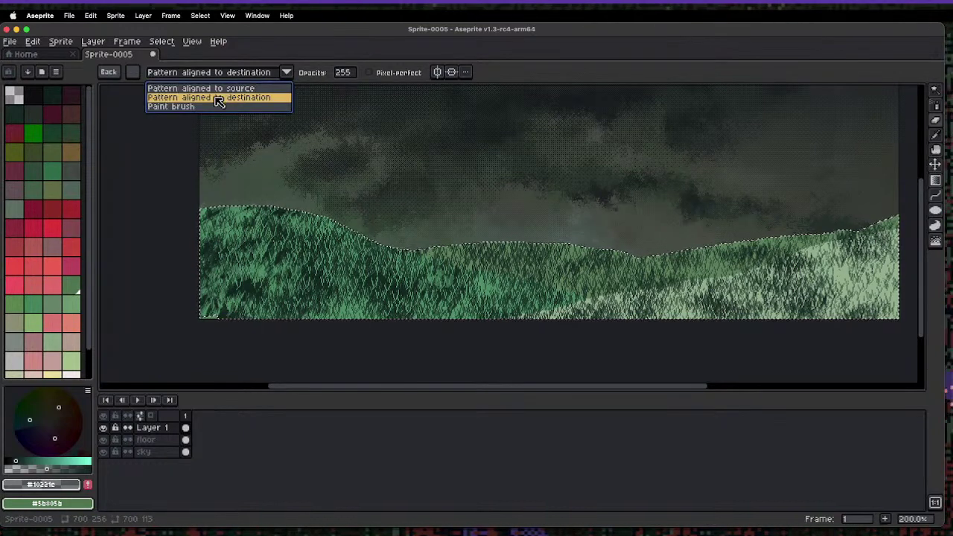
left_click(212, 106)
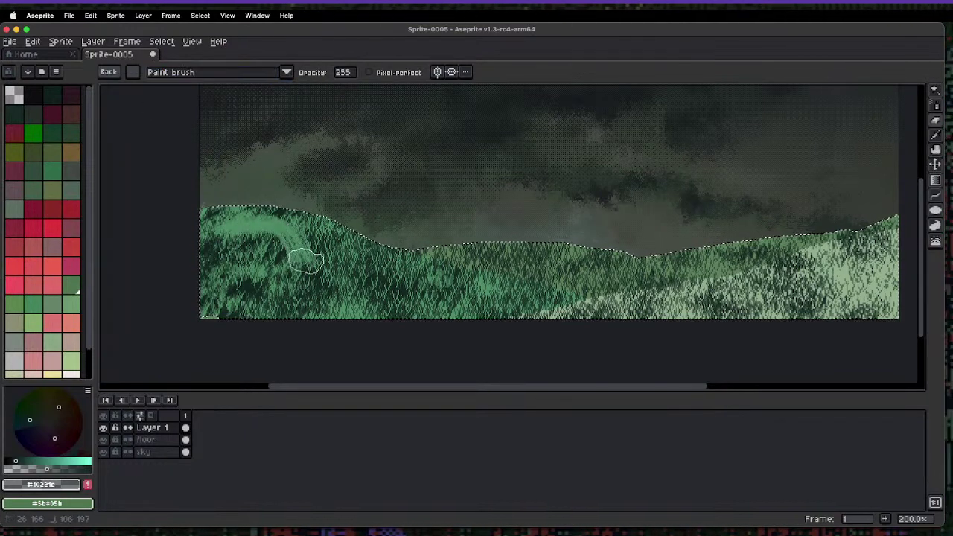
key("super+z")
left_click_drag(330, 226, 249, 318)
key("super+z")
left_click_drag(295, 228, 268, 261)
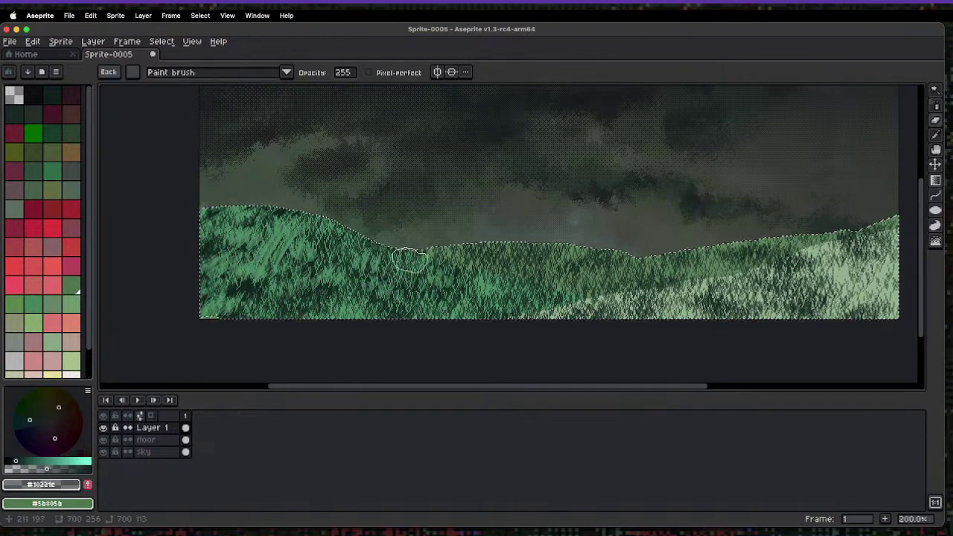
- Paint dark grass over the left hill's erased streaks with the Pencil set to Pattern aligned to destination
key("b")
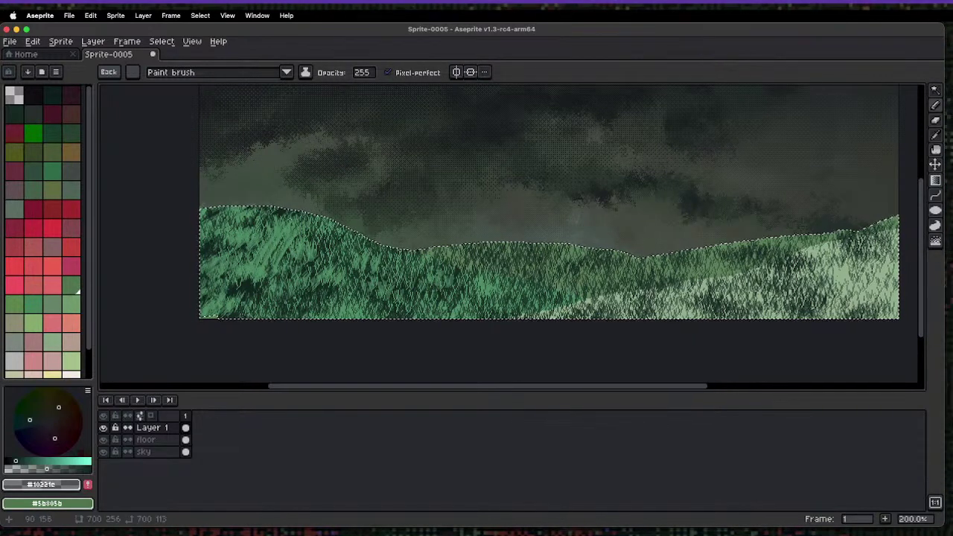
left_click(225, 72)
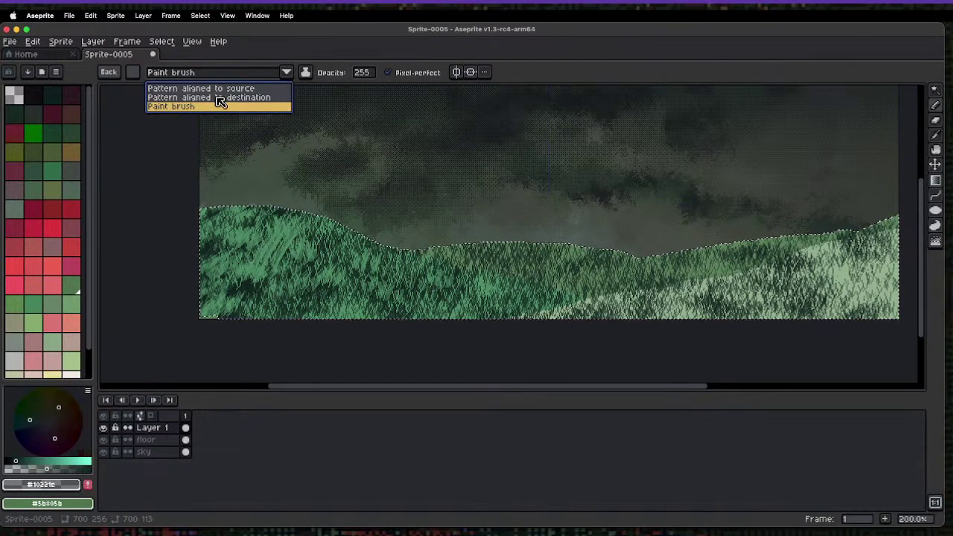
left_click(222, 96)
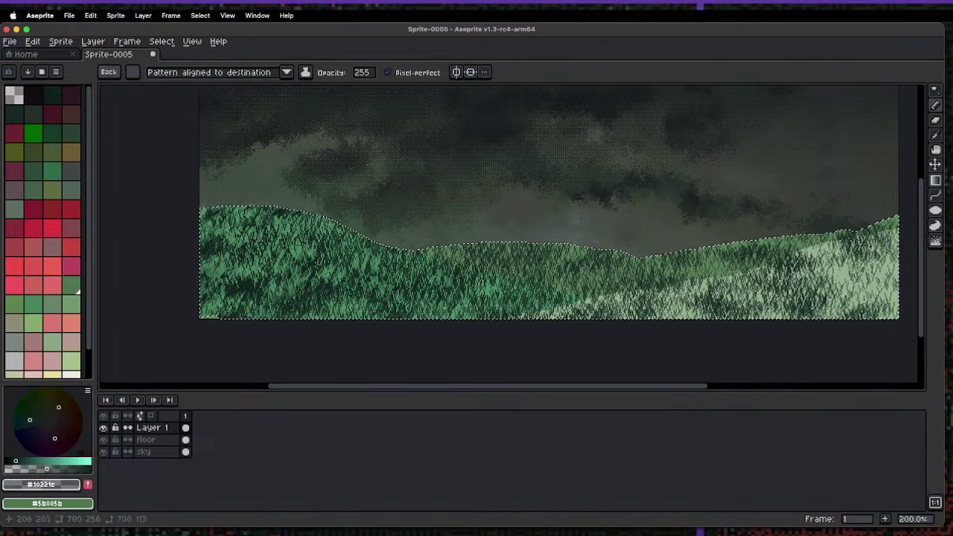
- Swap the foreground and background colors, ending with green #5b805b as the foreground
key("x")
key("x")
key("x")
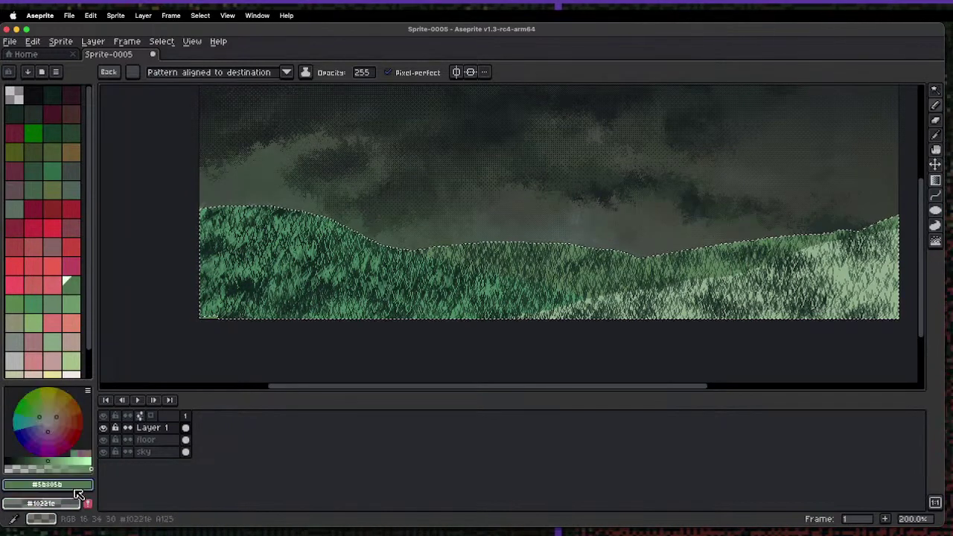
key("x")
key("x")
key("x")
key("x")
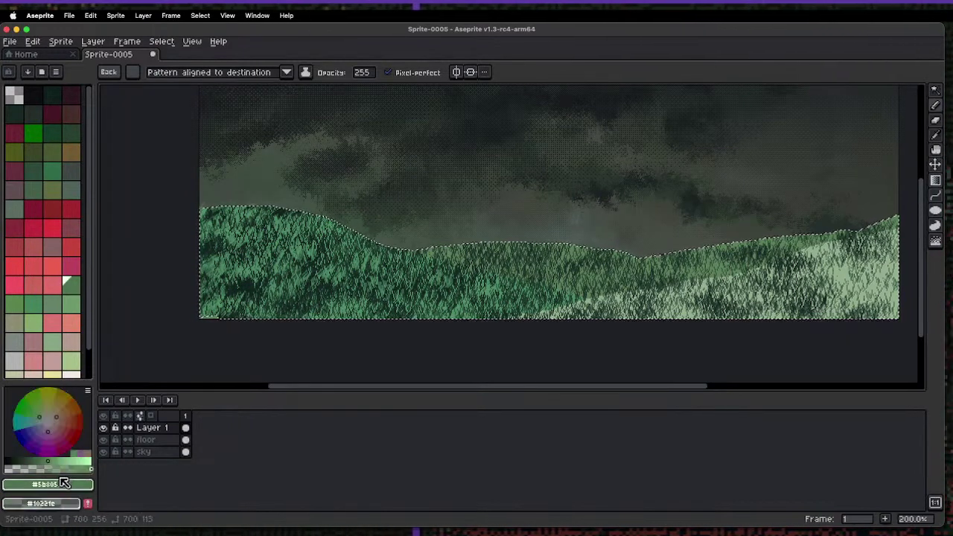
key("x")
key("x")
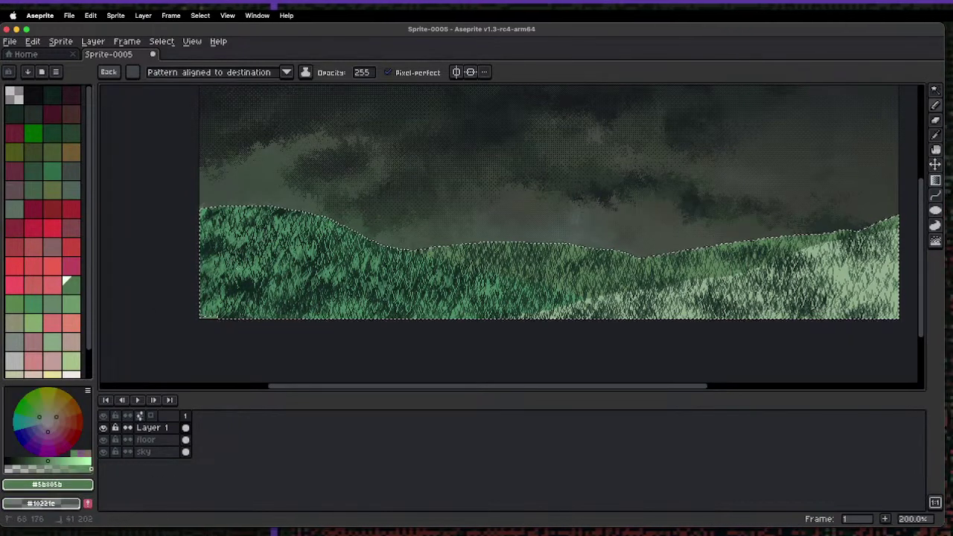
- Scatter dark red (Idx-26) grass tufts across all the hills with the twig-brush Pencil at opacity 107
left_click(366, 73)
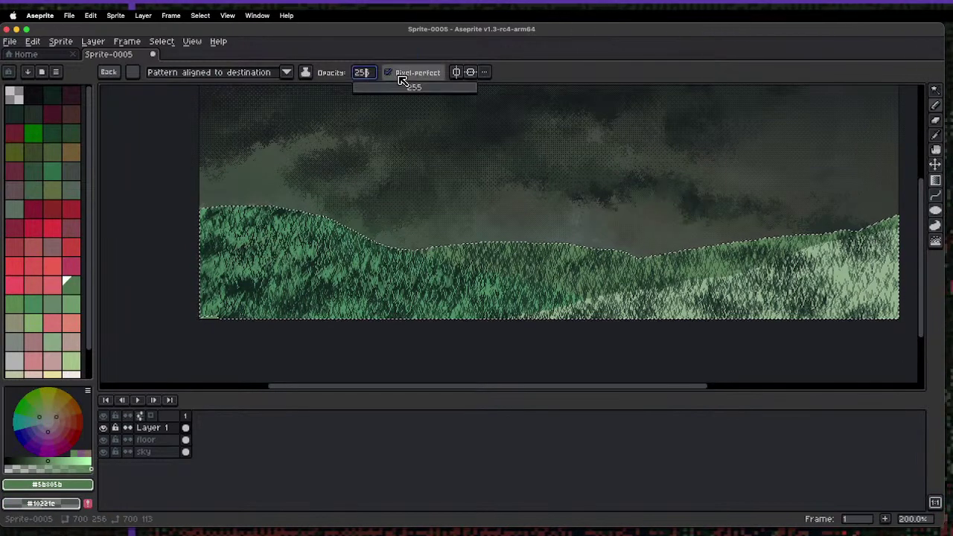
left_click(408, 89)
left_click_drag(410, 93, 411, 93)
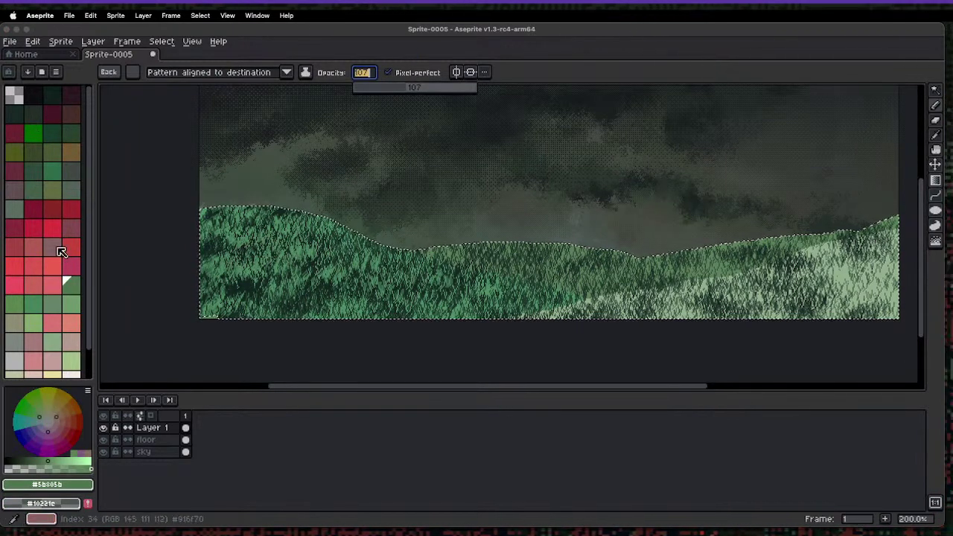
left_click(48, 206)
left_click_drag(223, 237, 298, 242)
mouse_move(235, 216)
left_mouse_down()
mouse_move(223, 263)
mouse_move(270, 300)
left_mouse_up()
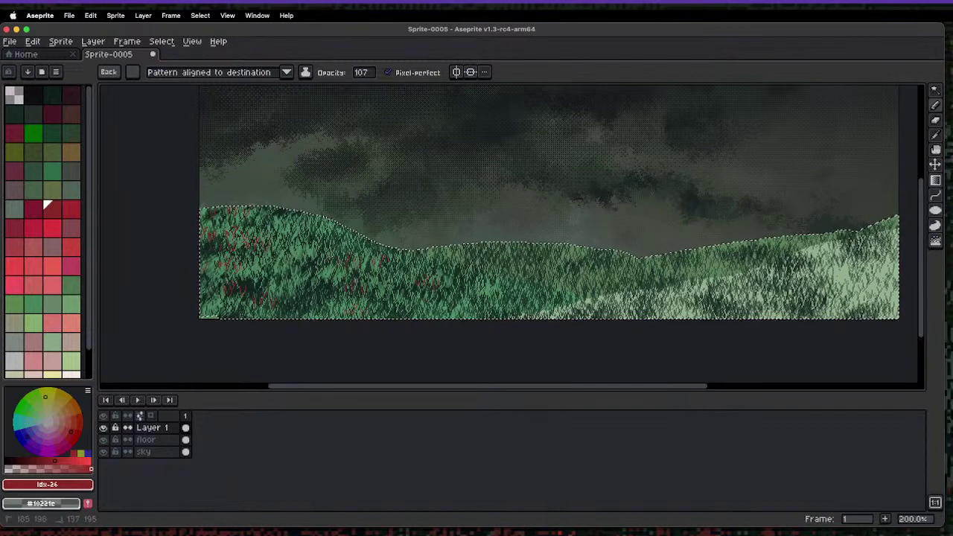
left_click_drag(348, 252, 342, 295)
left_click_drag(398, 264, 632, 273)
left_click_drag(410, 291, 682, 292)
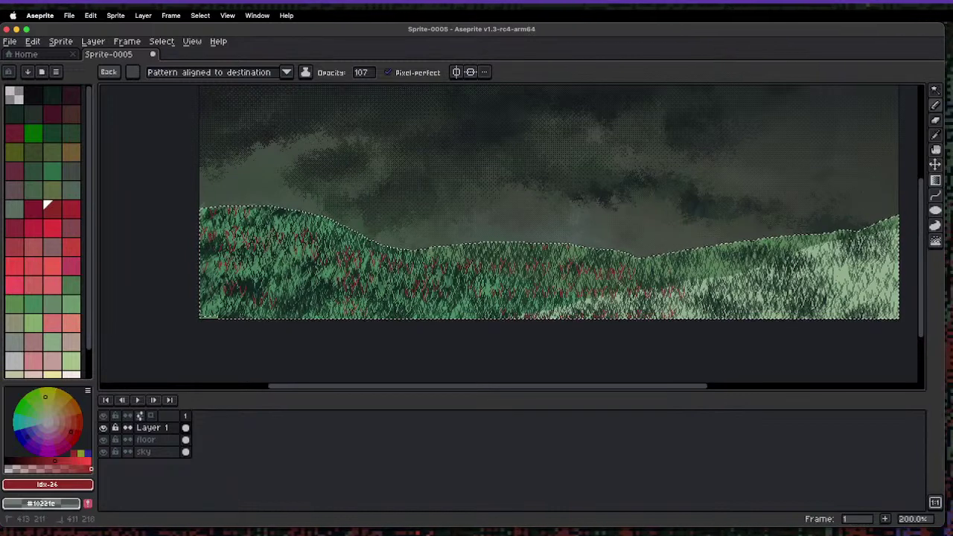
left_click_drag(503, 315, 674, 315)
left_click_drag(721, 274, 844, 274)
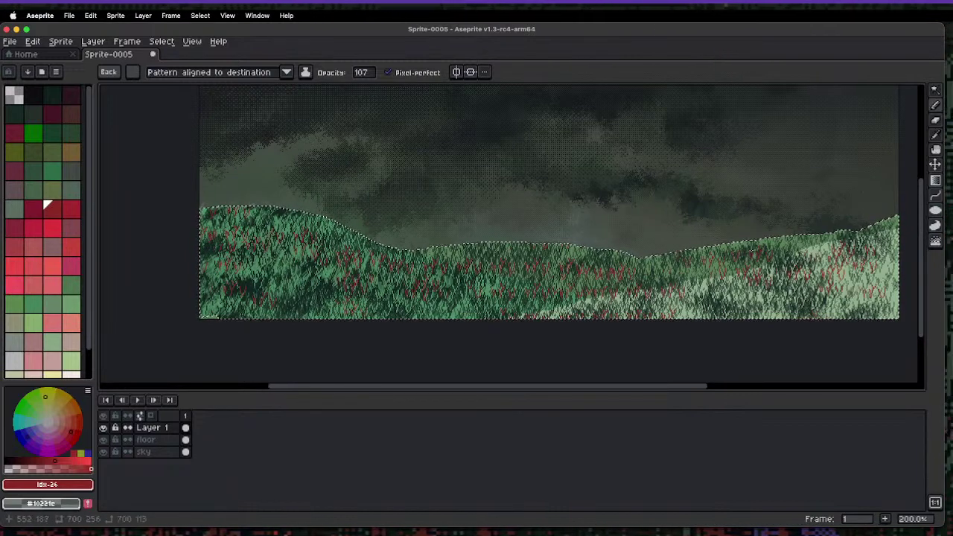
- Clear the selection around the hills
key("space")
left_click_drag(469, 287, 391, 272)
left_click_drag(313, 260, 357, 270)
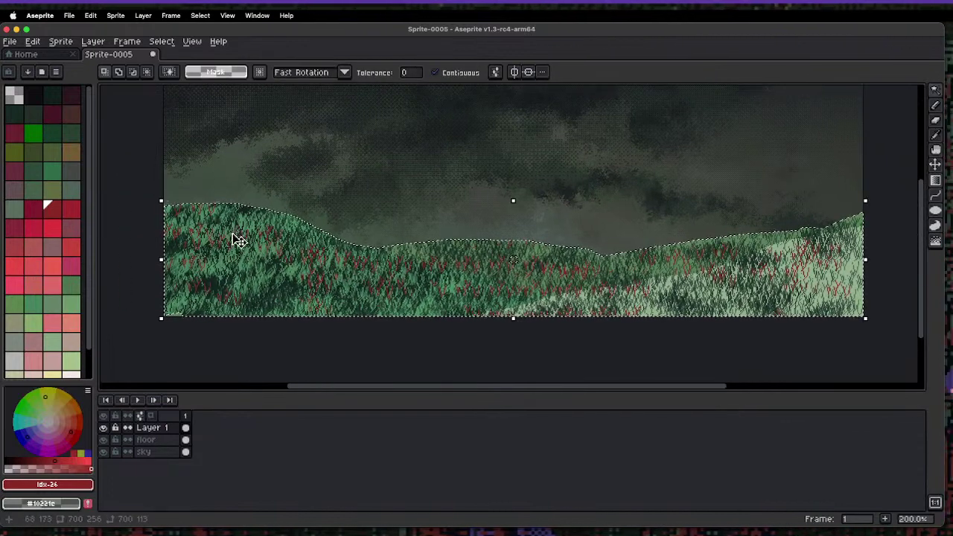
key("r")
key("super+d")
key("e")
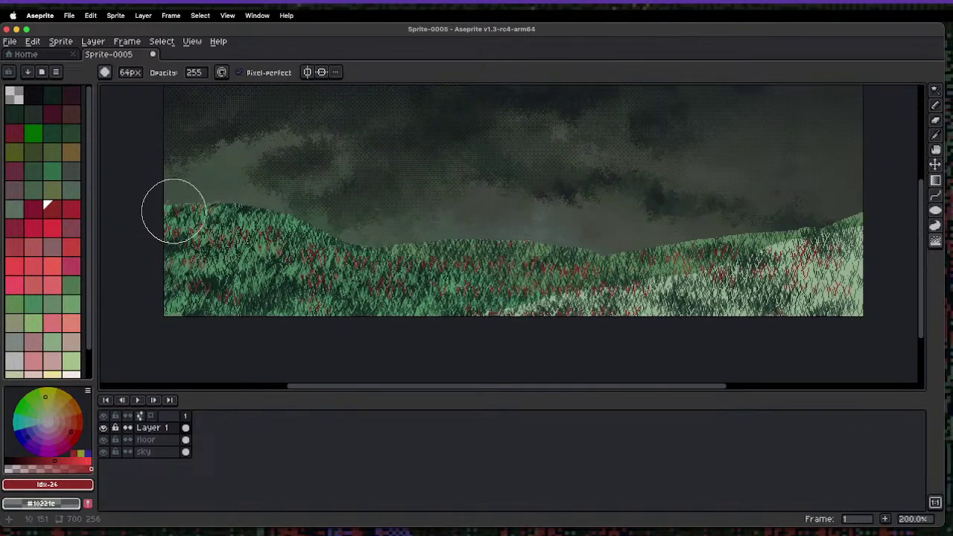
- Try selecting the area above the hills on the floor layer with the Magic Wand, and drop the selection
left_click(153, 452)
left_click(165, 440)
key("w")
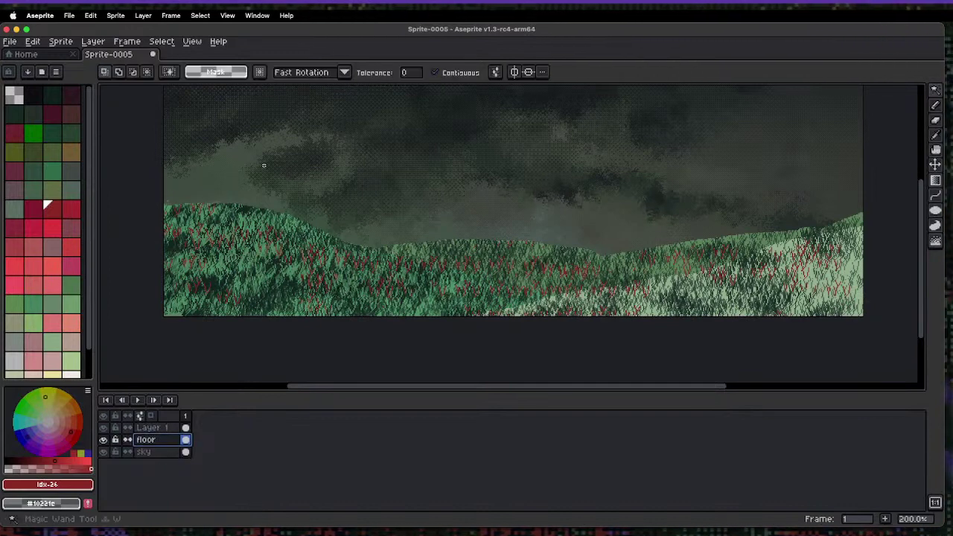
left_click(275, 179)
key("super+d")
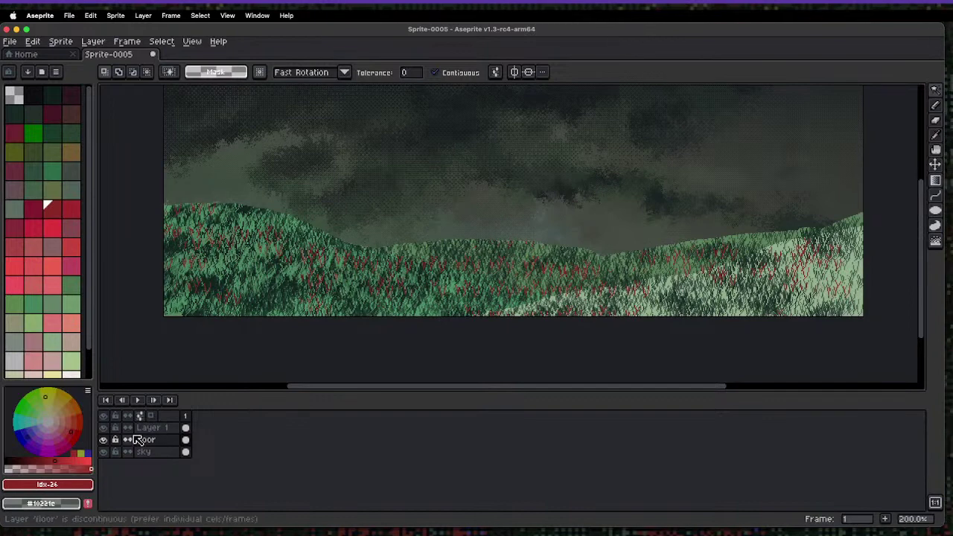
- Hide the floor and sky layers and make Layer 1 the active layer, leaving only the grass shown
left_click_drag(107, 430, 106, 453)
left_click(105, 440)
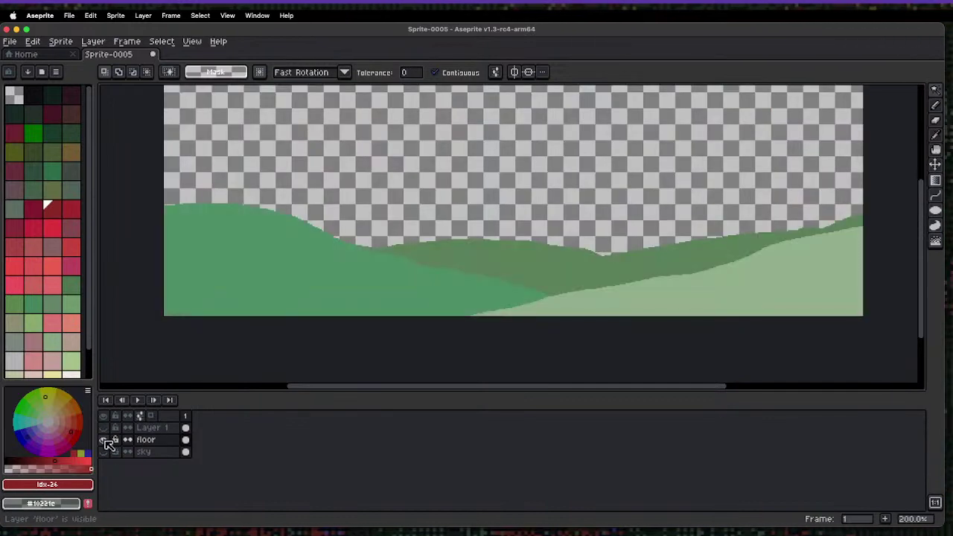
left_click(106, 440)
left_click(106, 428)
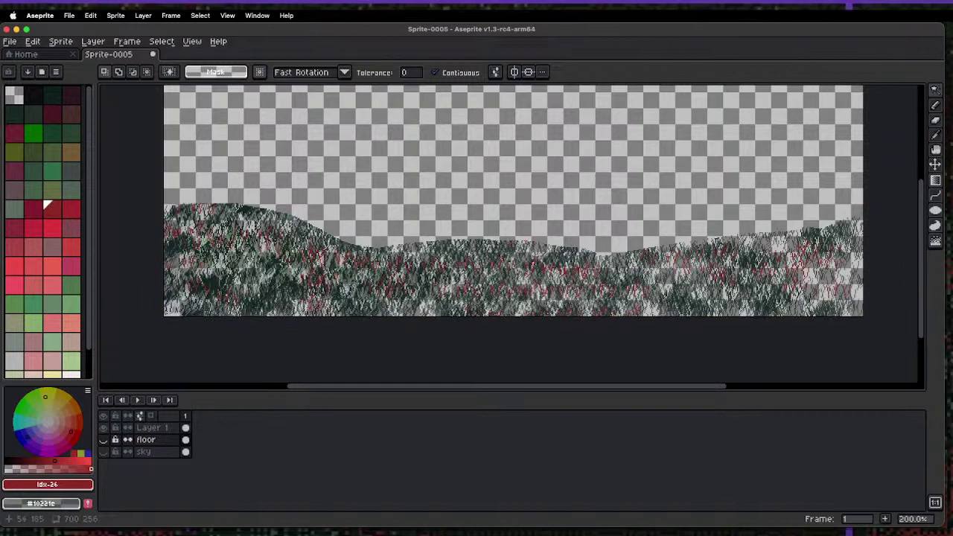
key("b")
left_click(152, 427)
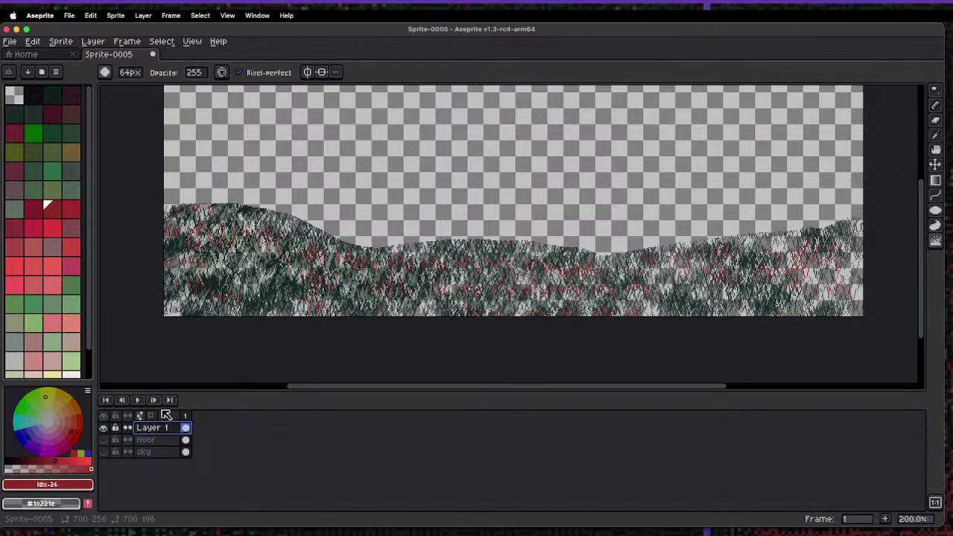
- Scramble the grass on the left hilltop and the right hill with the Jumble tool at 64 px
left_click(192, 218)
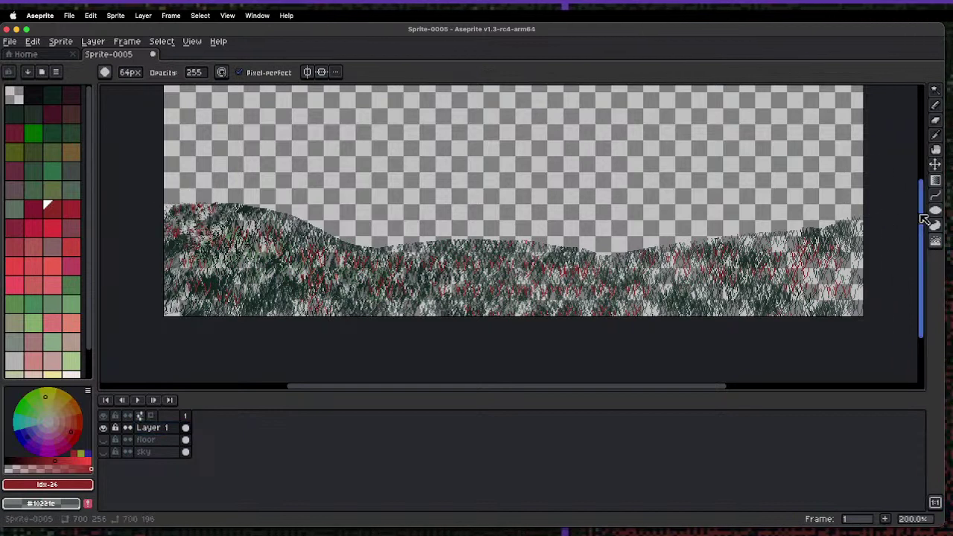
left_click(937, 243)
mouse_move(862, 230)
left_mouse_down()
mouse_move(782, 265)
mouse_move(765, 295)
mouse_move(732, 300)
mouse_move(853, 270)
left_mouse_up()
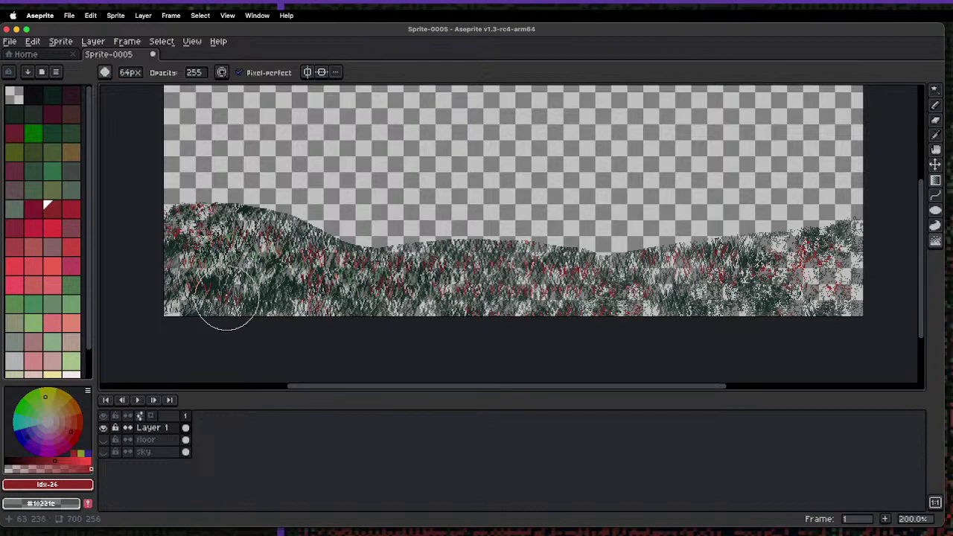
- Try the Blur tool at opacity 255 on the left hill's lower grass, and undo the trial strokes
key("r")
mouse_move(243, 260)
left_mouse_down()
mouse_move(163, 288)
mouse_move(205, 306)
mouse_move(341, 319)
left_mouse_up()
key("v")
key("super+z")
key("super+z")
key("super+z")
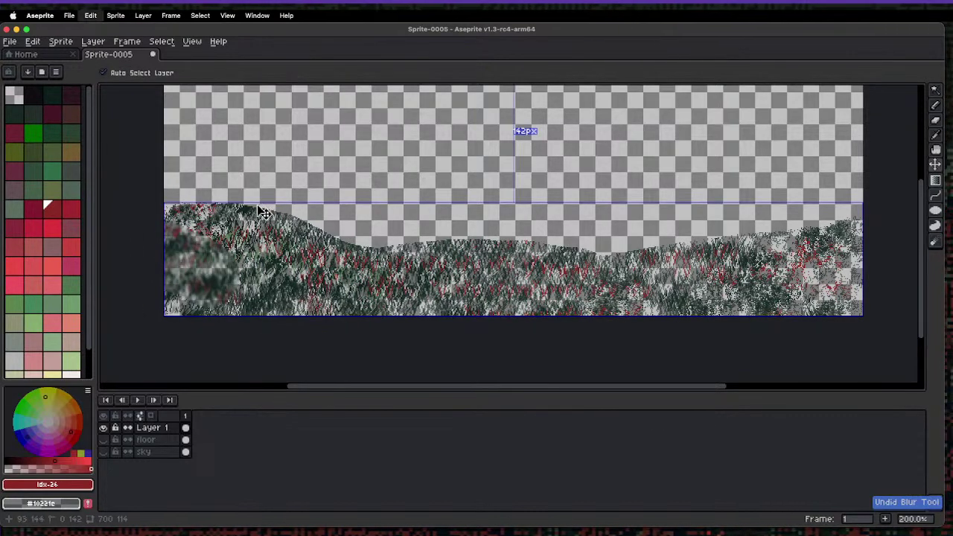
- Blur the lower grass across the hills with the 64 px Blur tool at opacity 126
key("r")
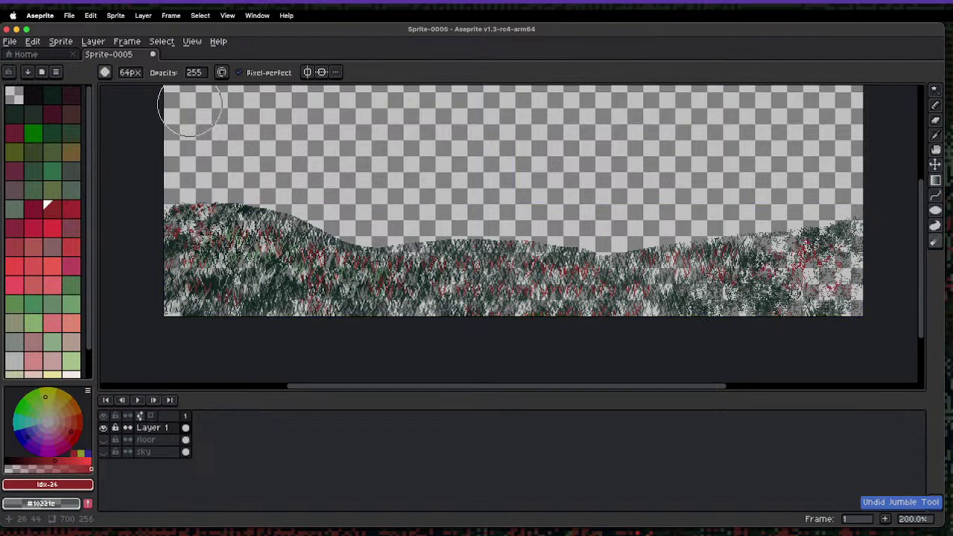
left_click(197, 73)
type("126")
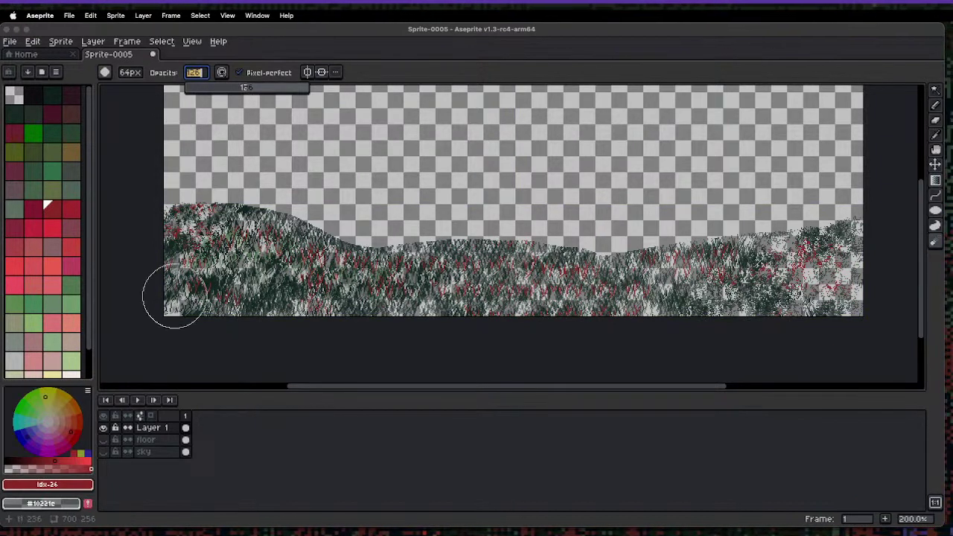
key("Return")
mouse_move(141, 306)
left_mouse_down()
mouse_move(190, 271)
mouse_move(305, 305)
left_mouse_up()
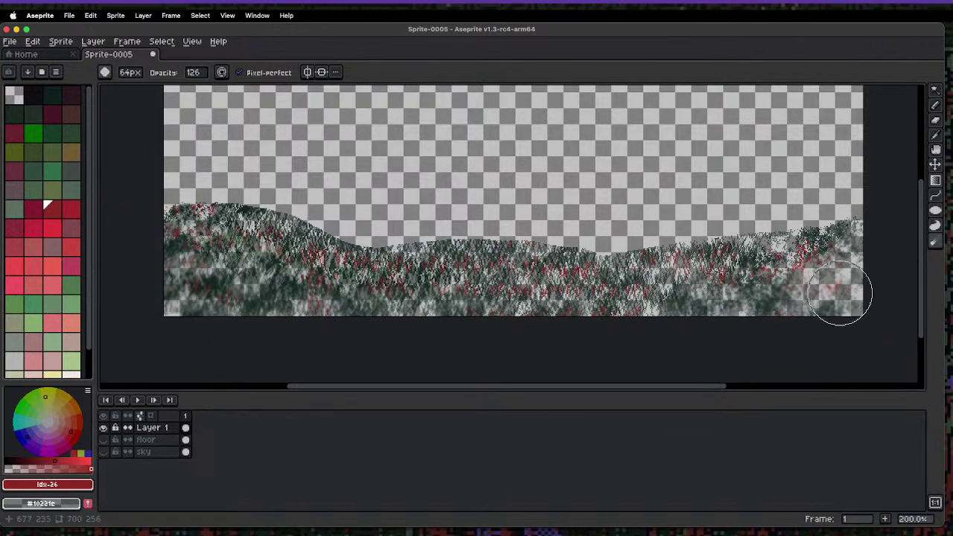
- Jumble the blurred grass on the left and right hills at opacity 255, and show the floor and sky layers
key("shift+r")
left_click_drag(852, 261, 786, 286)
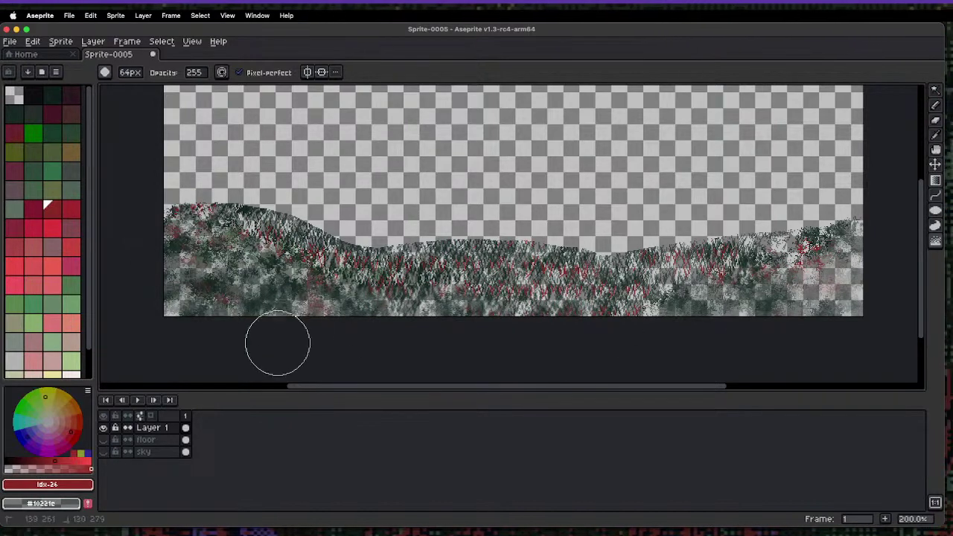
left_click(104, 451)
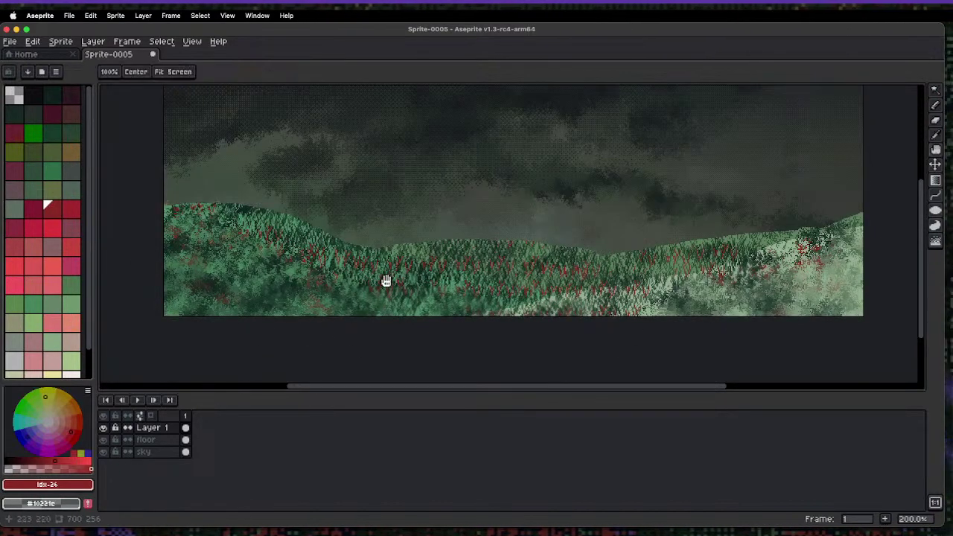
- Soften the jumbled grass and red tufts on the middle and right hills with the Blur tool at opacity 126
left_click_drag(385, 281, 270, 296)
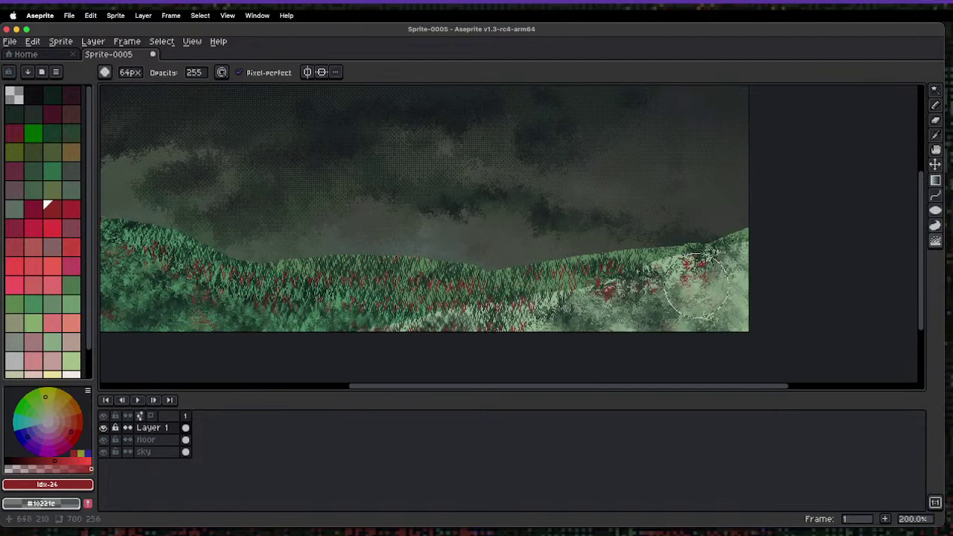
key("r")
mouse_move(639, 292)
left_mouse_down()
mouse_move(451, 330)
mouse_move(385, 359)
mouse_move(456, 324)
mouse_move(559, 320)
mouse_move(737, 277)
mouse_move(752, 257)
mouse_move(723, 308)
mouse_move(607, 323)
left_mouse_up()
scroll(409, 376, "down", 2)
scroll(181, 315, "left", 5)
scroll(181, 315, "up", 1)
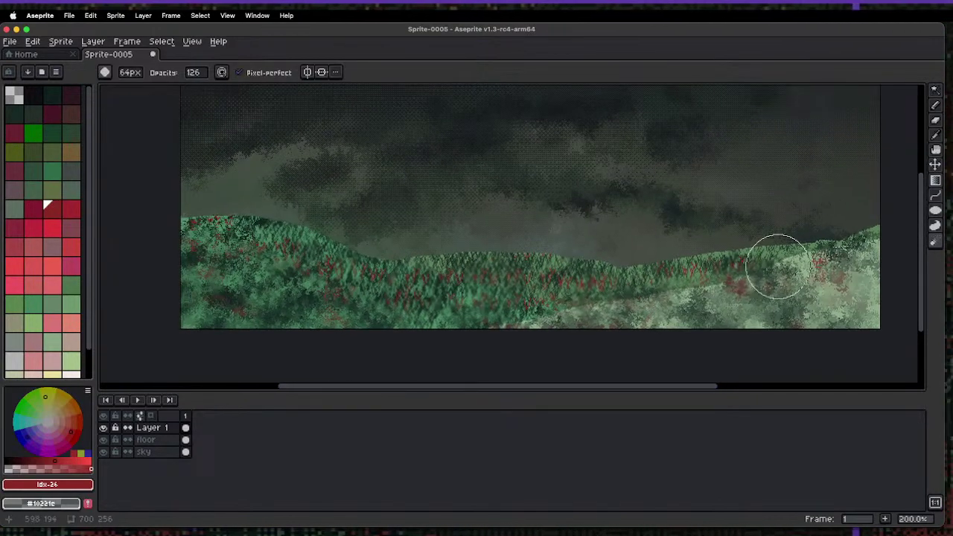
- Jumble the softened grass and red tufts across the hills with the 64 px brush at opacity 255
key("r")
mouse_move(752, 243)
left_mouse_down()
mouse_move(652, 256)
mouse_move(584, 286)
mouse_move(520, 279)
mouse_move(497, 234)
mouse_move(425, 276)
mouse_move(498, 293)
mouse_move(444, 315)
mouse_move(342, 250)
mouse_move(369, 243)
mouse_move(349, 271)
mouse_move(265, 230)
mouse_move(207, 222)
mouse_move(169, 273)
mouse_move(298, 299)
mouse_move(346, 239)
mouse_move(310, 235)
mouse_move(408, 239)
mouse_move(314, 197)
mouse_move(233, 210)
mouse_move(189, 192)
mouse_move(170, 231)
mouse_move(363, 226)
mouse_move(646, 263)
left_mouse_up()
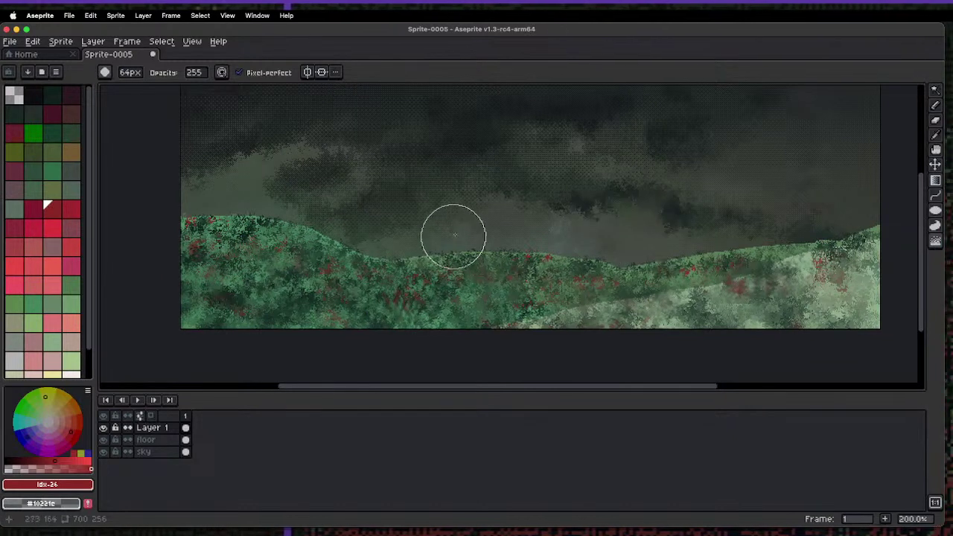
key("b")
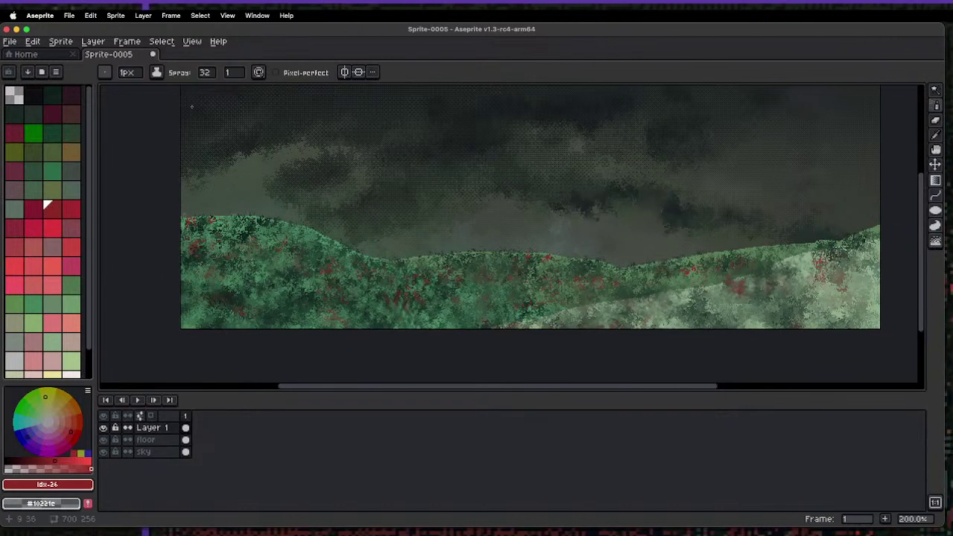
left_click(130, 76)
left_click(111, 125)
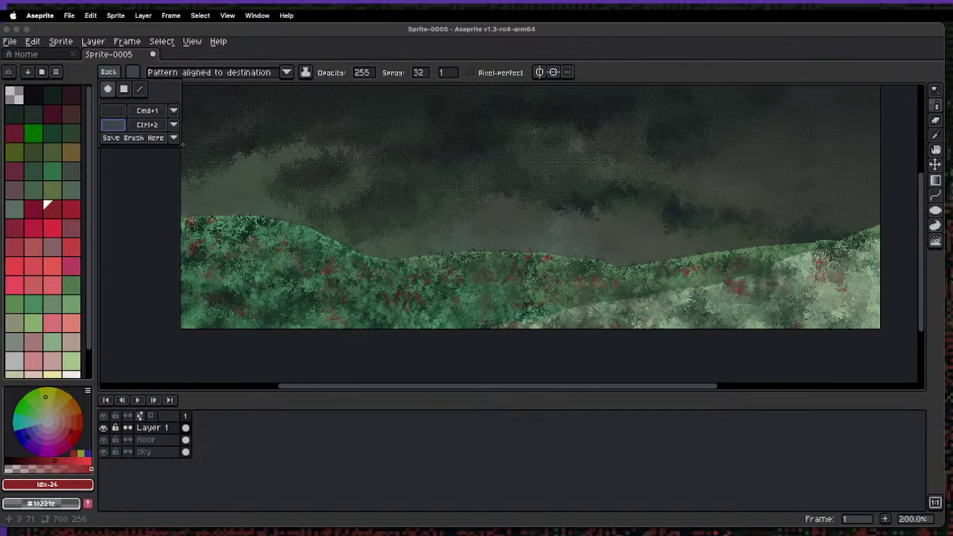
left_click(132, 134)
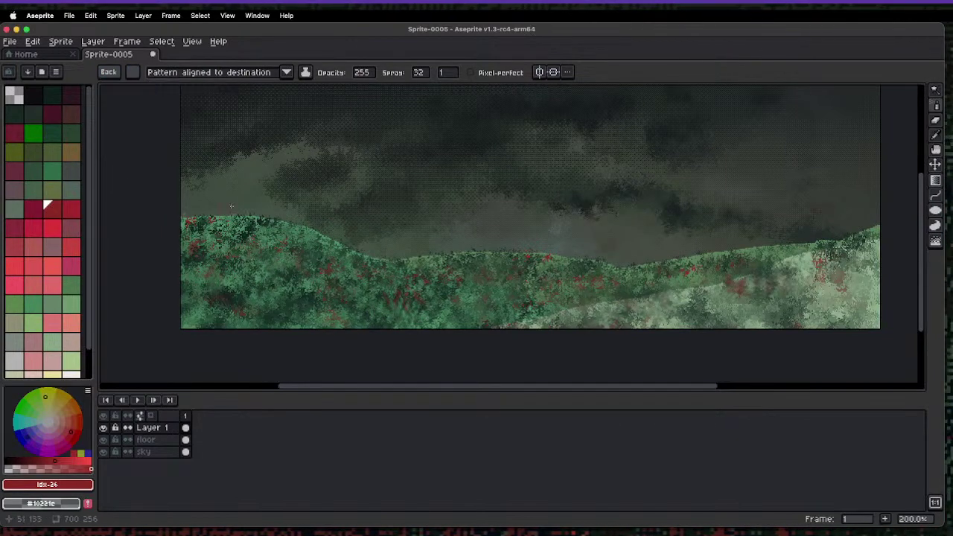
scroll(222, 195, "up", 2)
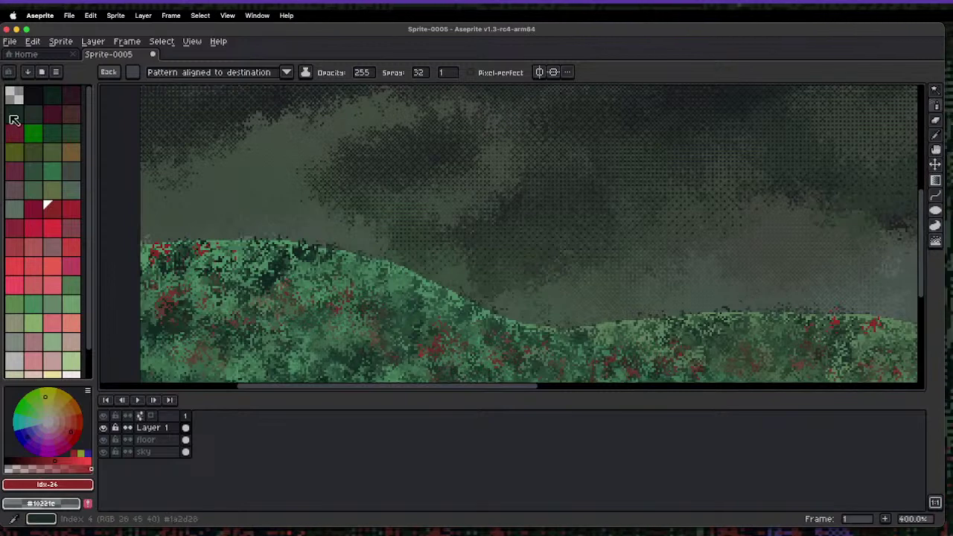
- Choose the near-black palette colour Idx-1 and load the second saved custom brush on the Pencil with its pattern aligned to destination
left_click(34, 97)
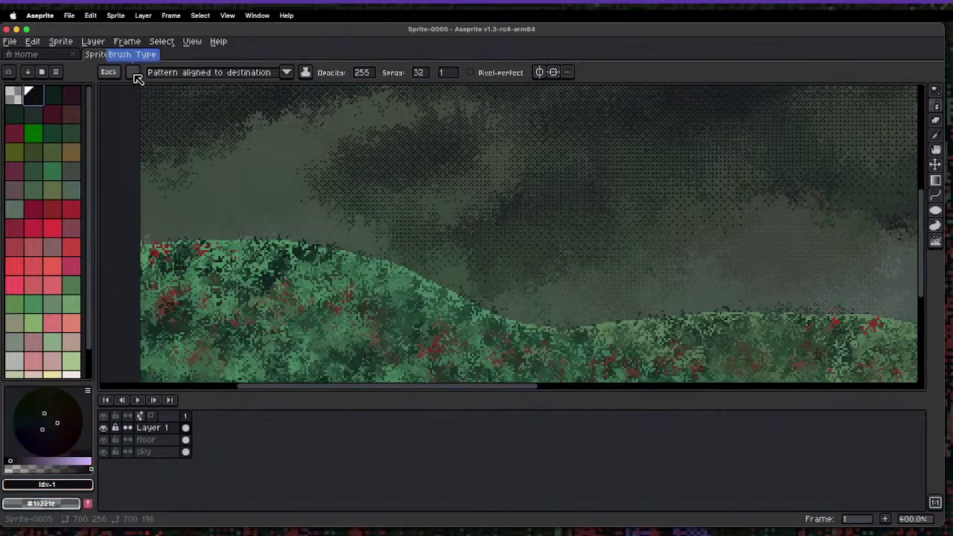
left_click(135, 76)
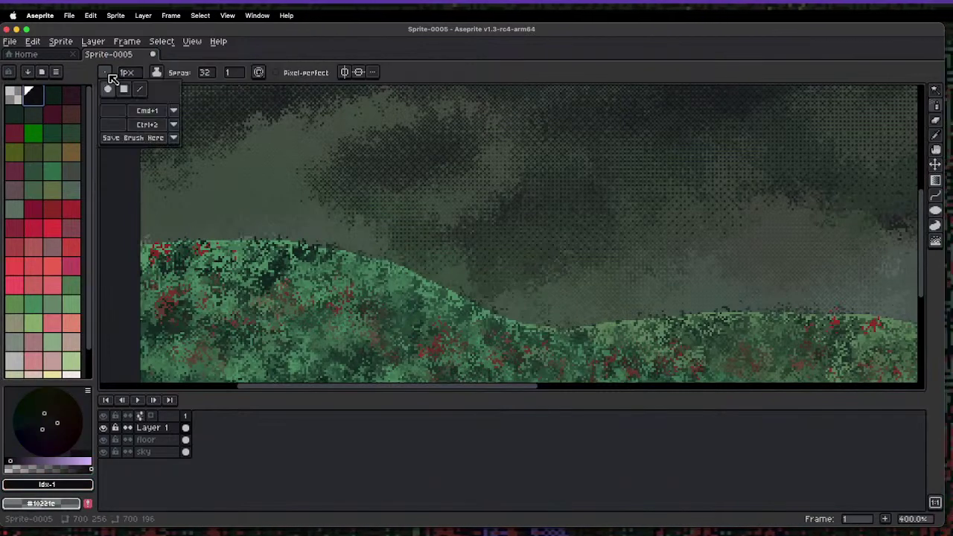
key("b")
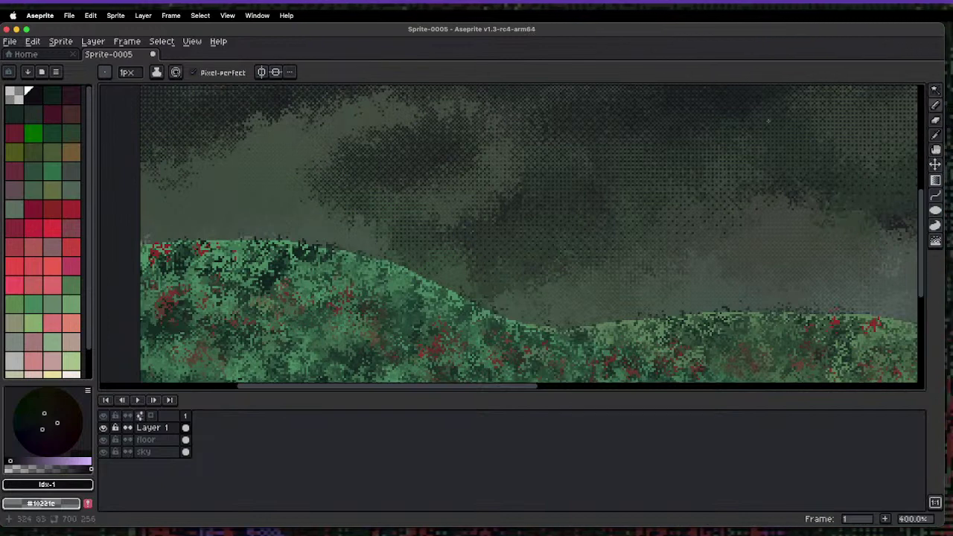
left_click(106, 73)
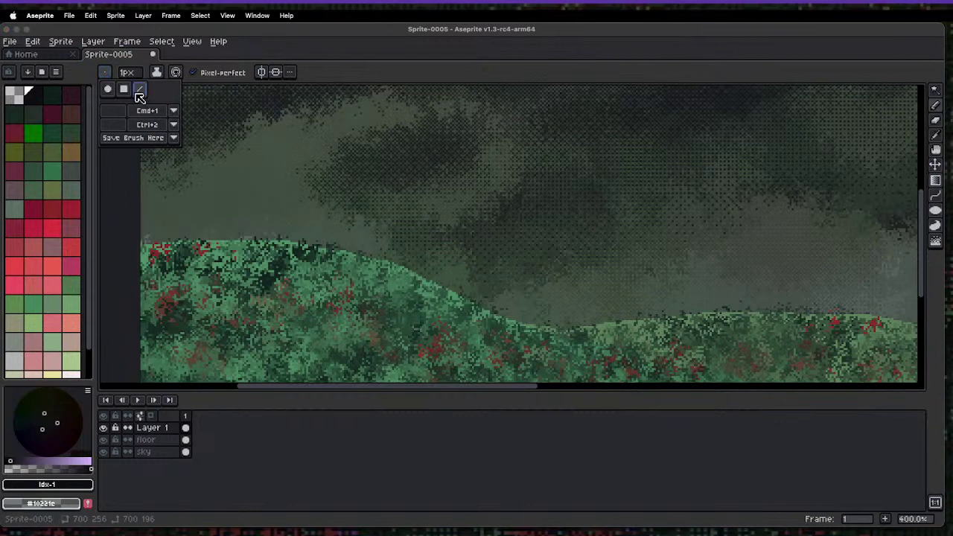
left_click(113, 110)
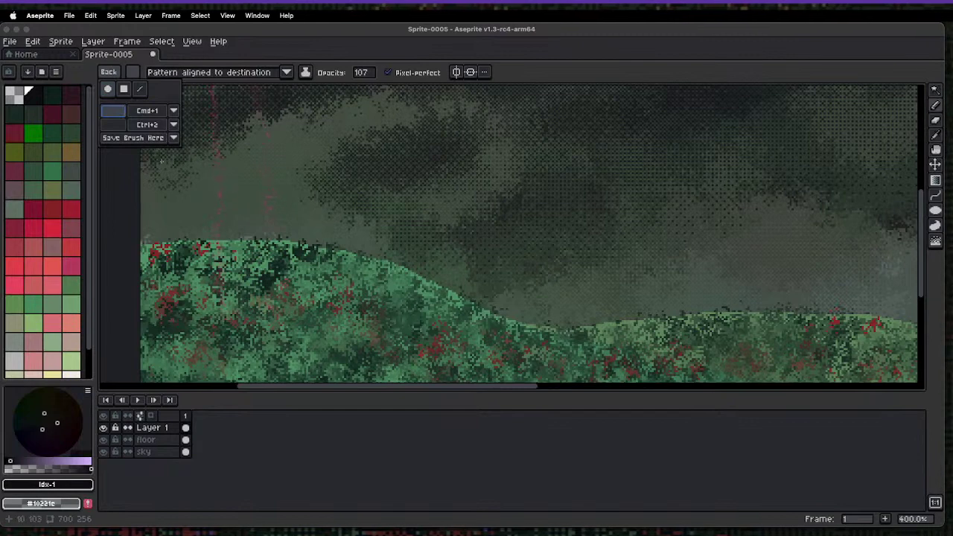
left_click(138, 161)
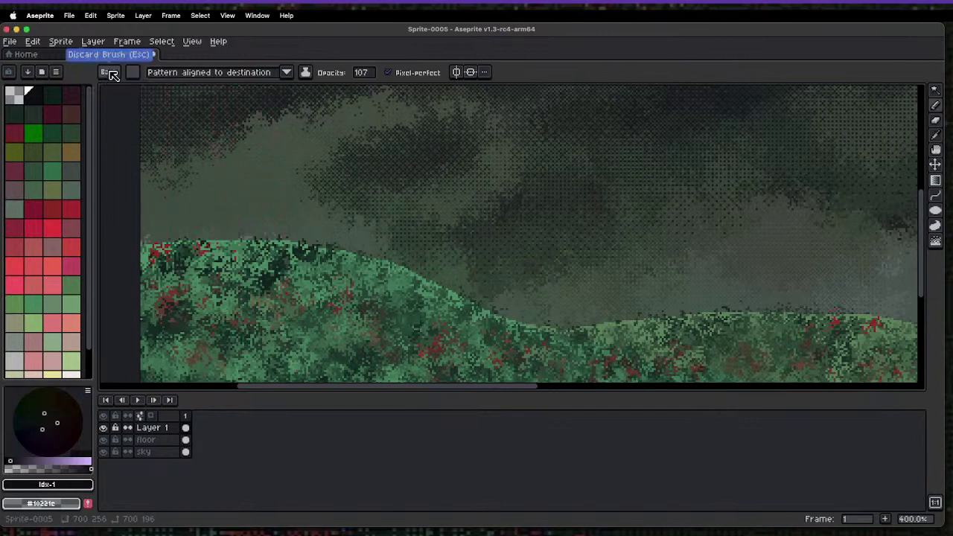
left_click(108, 72)
left_click(113, 124)
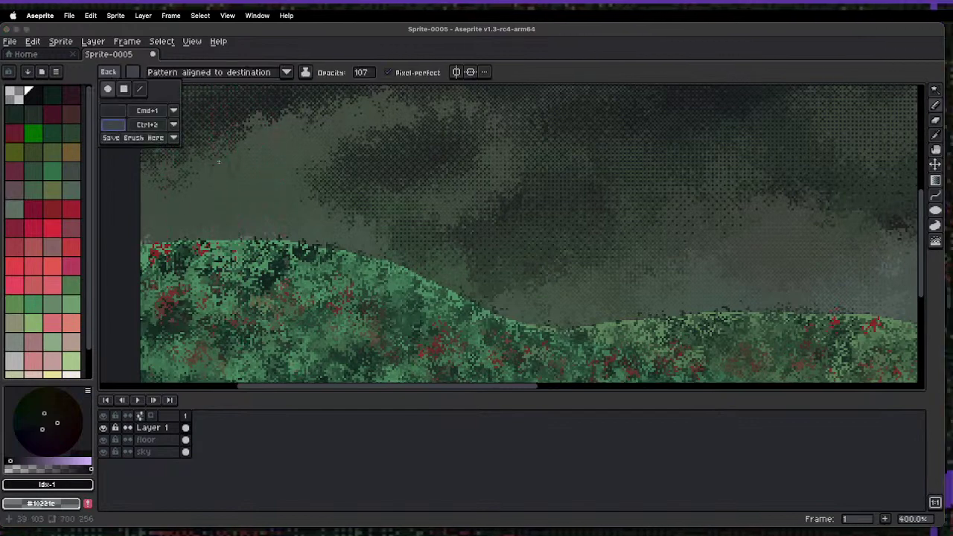
left_click(214, 228)
scroll(262, 202, "down", 3)
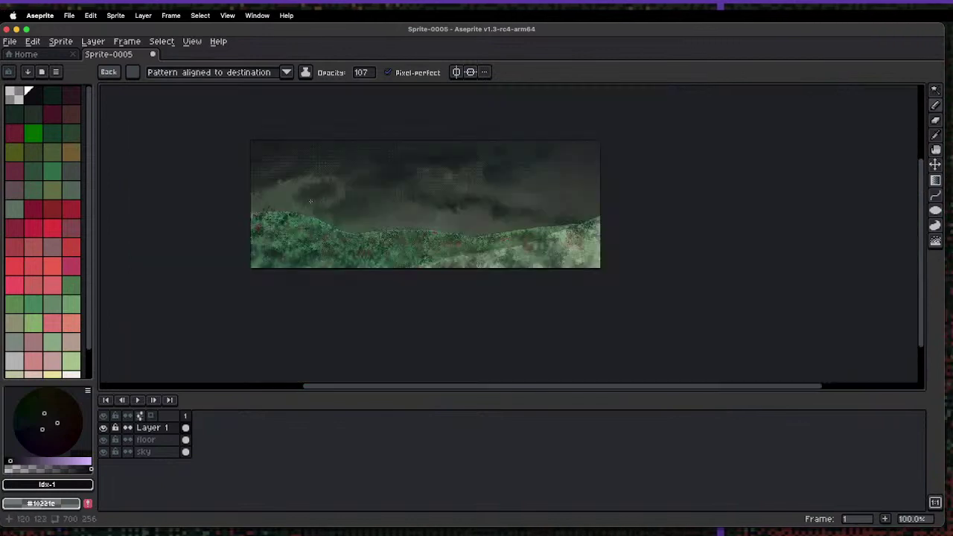
scroll(289, 211, "up", 2)
- Try spraying the dark twig brush over the left hill in paint brush and destination-aligned pattern modes, and undo the spray
key("shift+b")
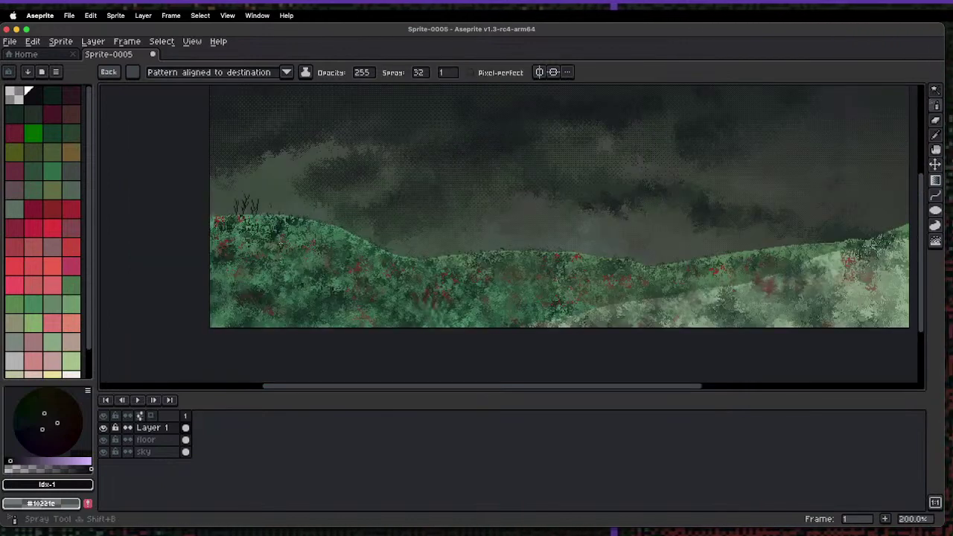
left_click(219, 73)
left_click(216, 107)
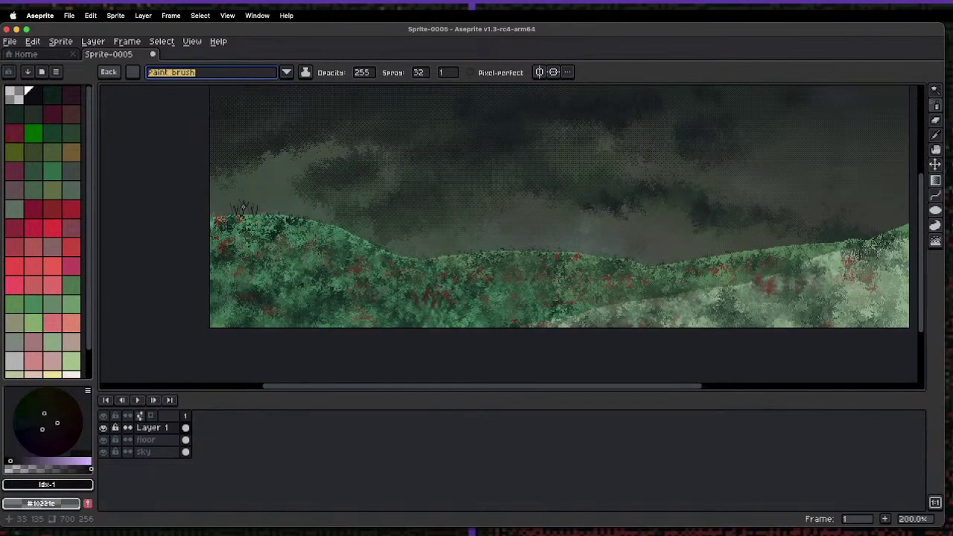
left_click(224, 72)
left_click(216, 96)
mouse_move(231, 220)
left_mouse_down()
mouse_move(250, 213)
mouse_move(294, 231)
left_mouse_up()
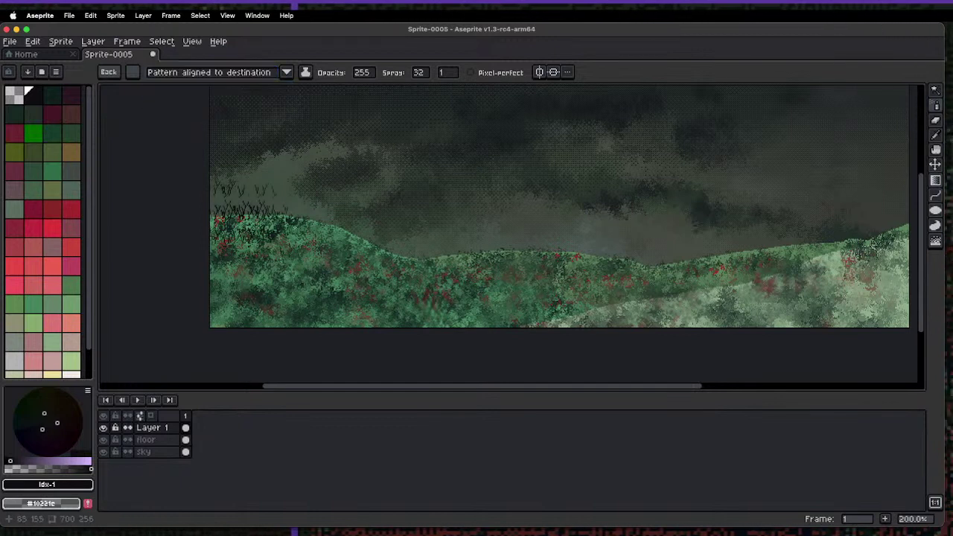
key("ctrl+z")
key("v")
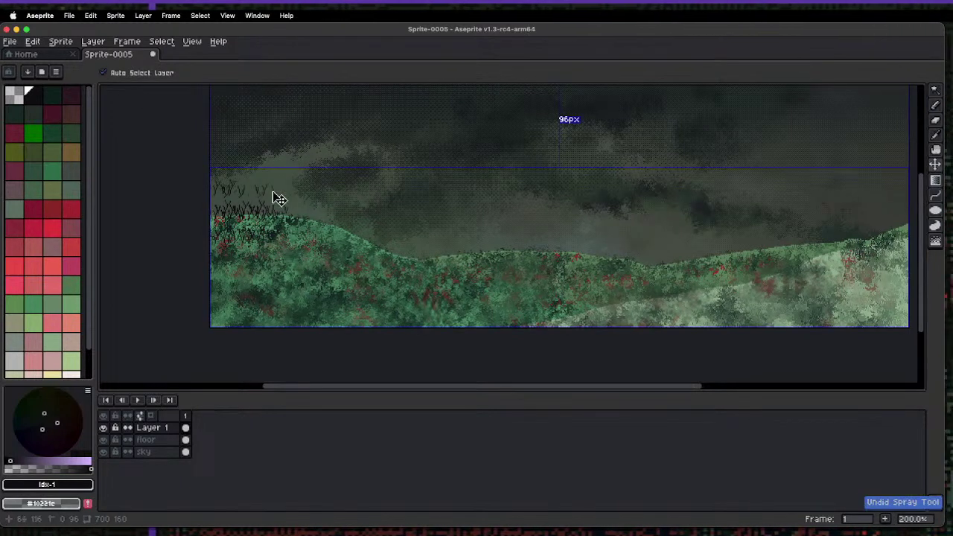
- Paint dark twigs along the hill ridges and across the slopes with the Pencil and custom brush at opacity 107
left_click(219, 207)
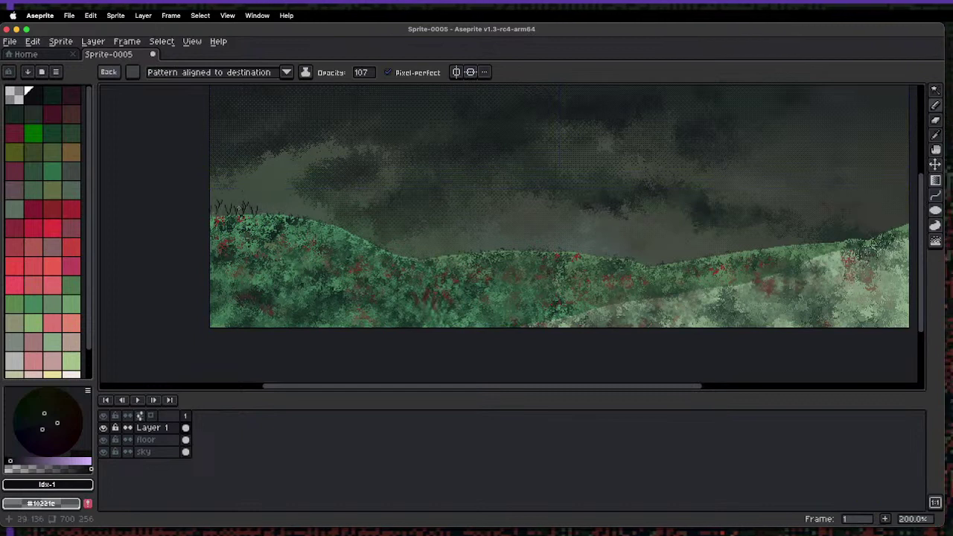
left_click_drag(290, 206, 347, 214)
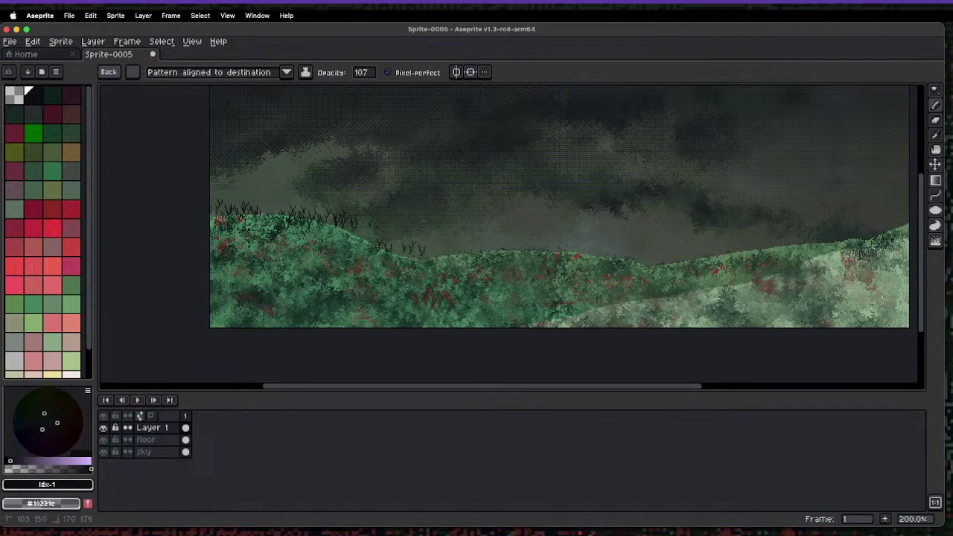
left_click_drag(483, 250, 538, 252)
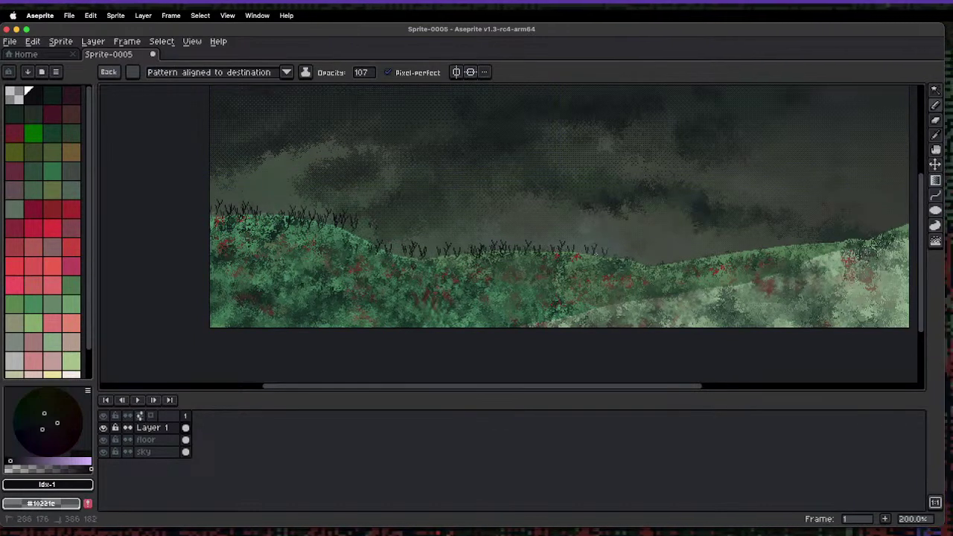
mouse_move(681, 265)
left_mouse_down()
mouse_move(665, 256)
mouse_move(724, 261)
mouse_move(829, 238)
mouse_move(857, 261)
mouse_move(640, 313)
mouse_move(645, 287)
mouse_move(767, 276)
mouse_move(600, 301)
mouse_move(506, 289)
mouse_move(419, 298)
left_mouse_up()
left_click_drag(293, 286, 209, 279)
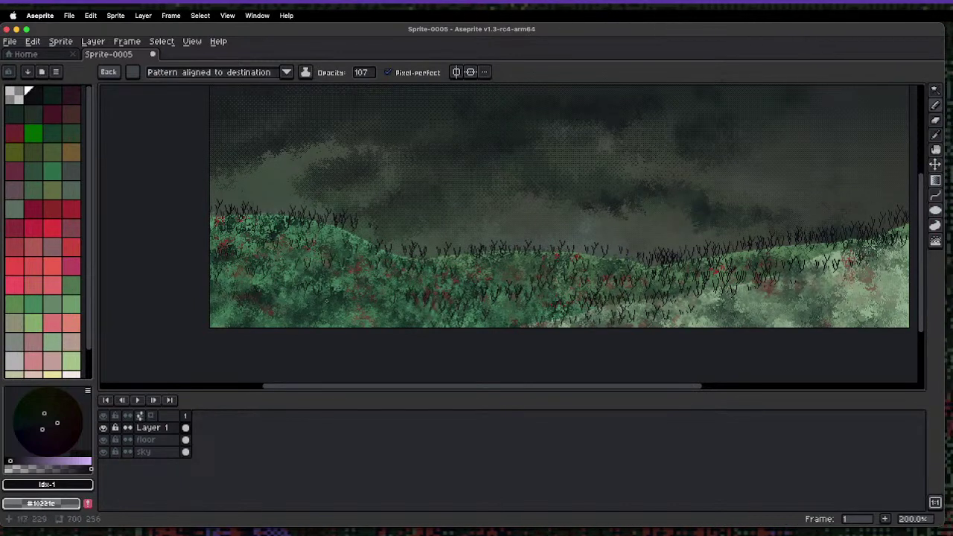
- Choose the green palette colour Idx-43 and try an outside Outline with it on Layer 1
left_click(78, 289)
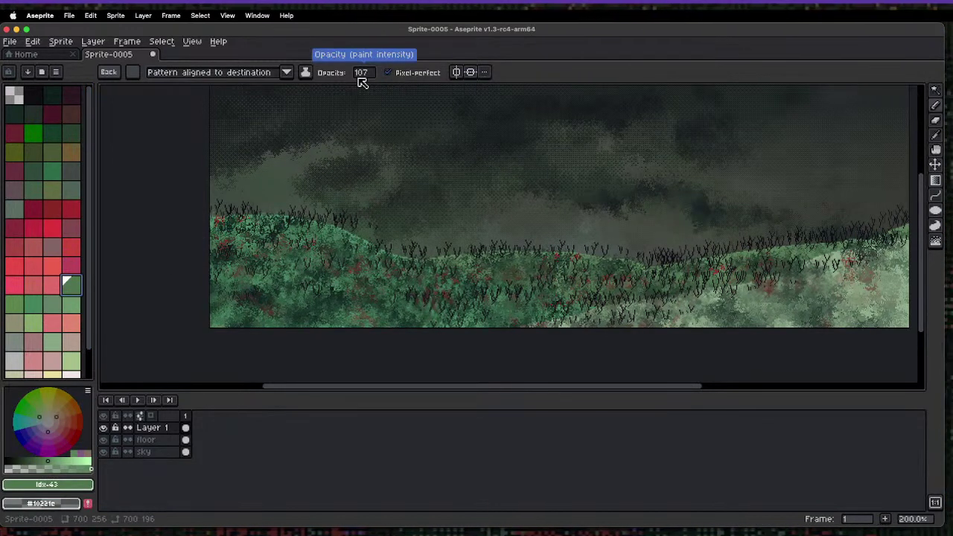
left_click(61, 42)
mouse_move(41, 43)
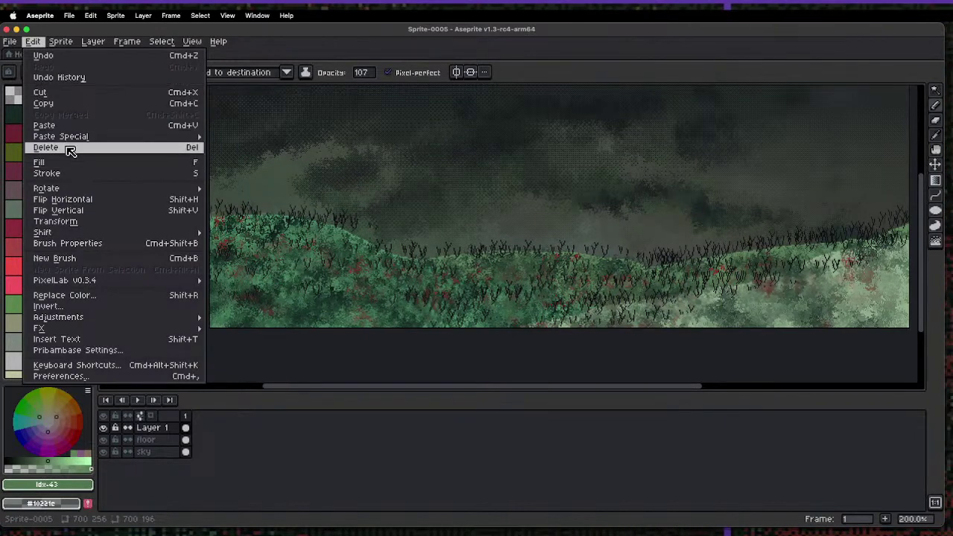
mouse_move(86, 44)
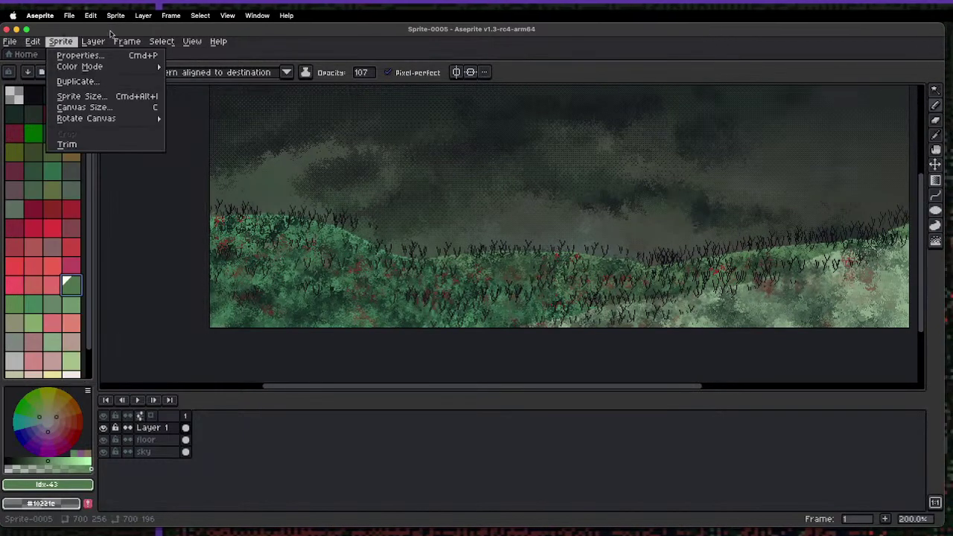
mouse_move(130, 43)
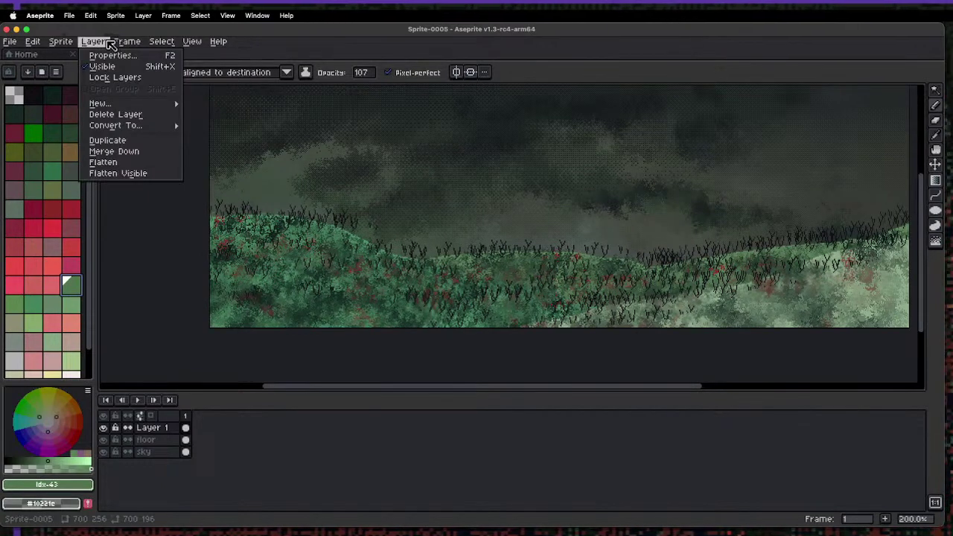
key("Escape")
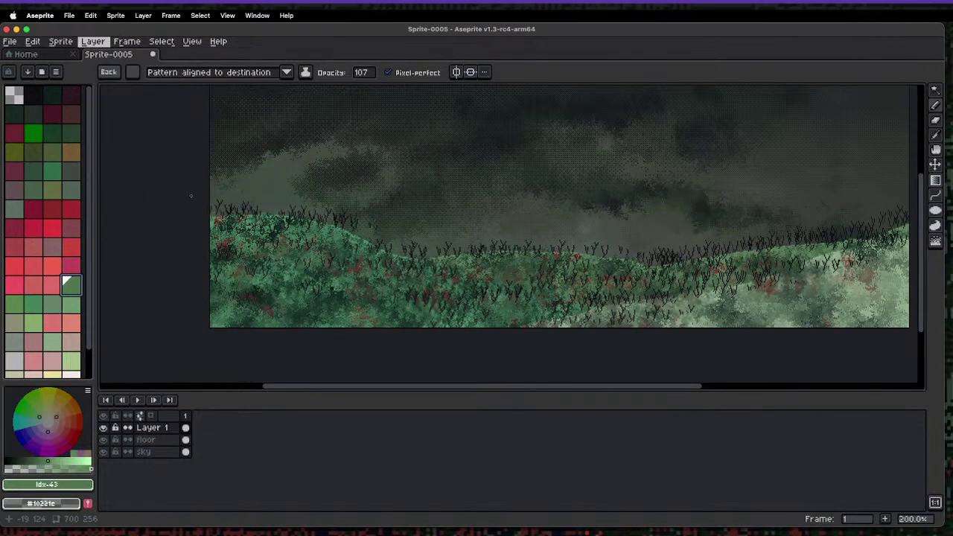
key("shift+o")
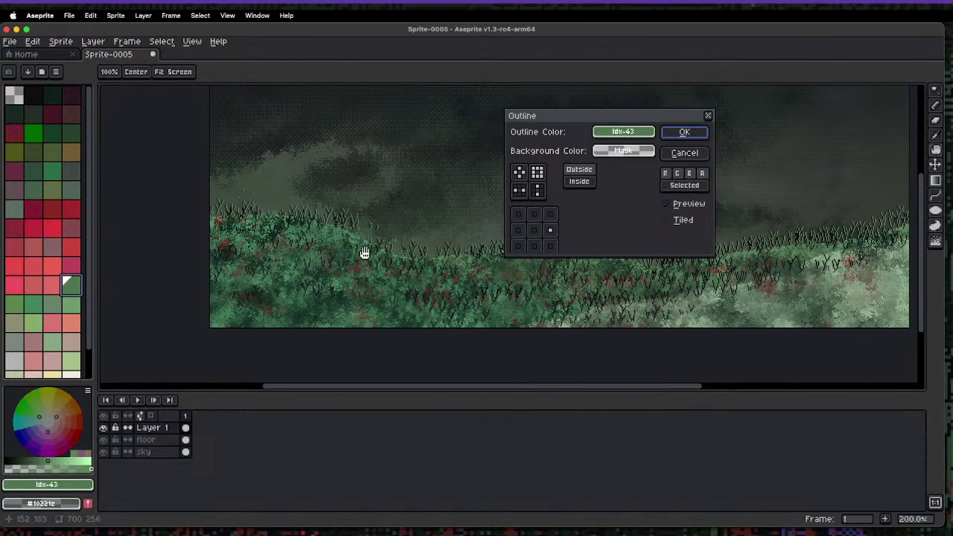
key("Return")
- Hide the floor and sky layers, leaving only Layer 1 visible
scroll(328, 190, "up", 4)
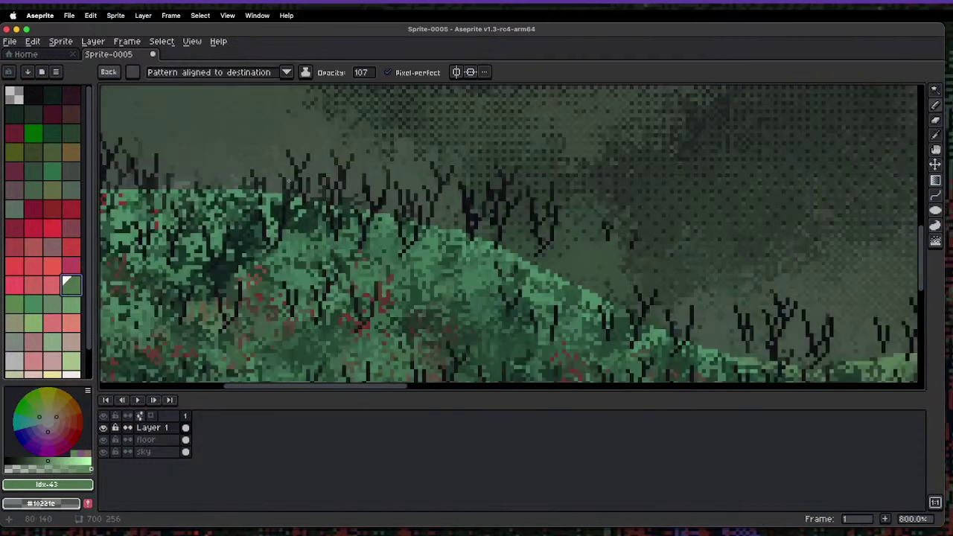
left_click_drag(103, 428, 104, 453)
left_click(103, 428)
key("1")
key("4")
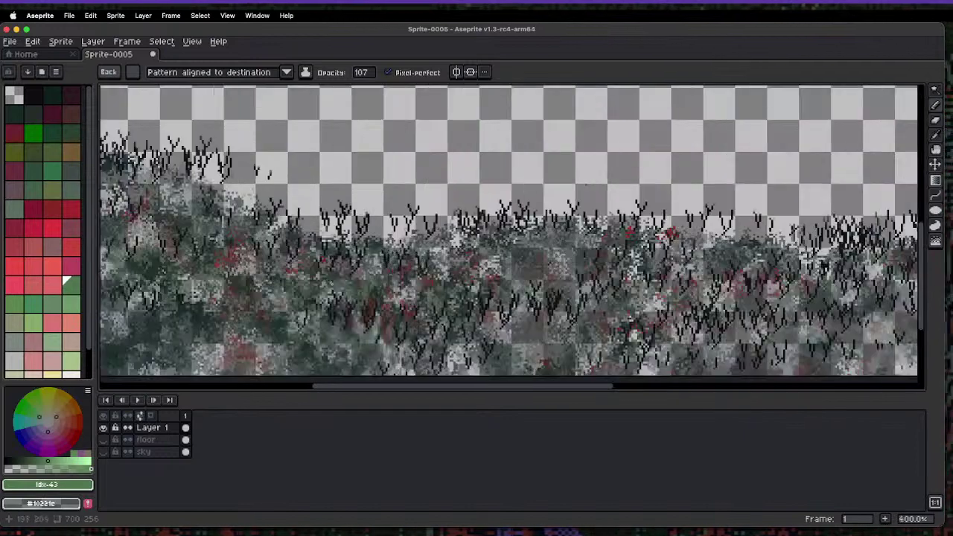
key("1")
key("2")
left_click_drag(269, 317, 298, 209)
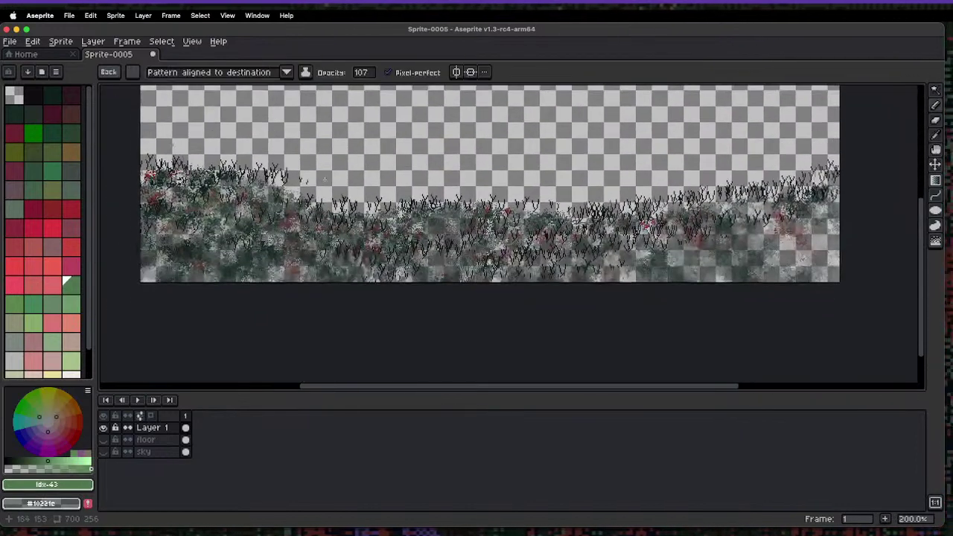
- Select the empty area above the twigs on Layer 1 with a contiguous Magic Wand at tolerance 0
key("3")
key("w")
left_click(322, 187)
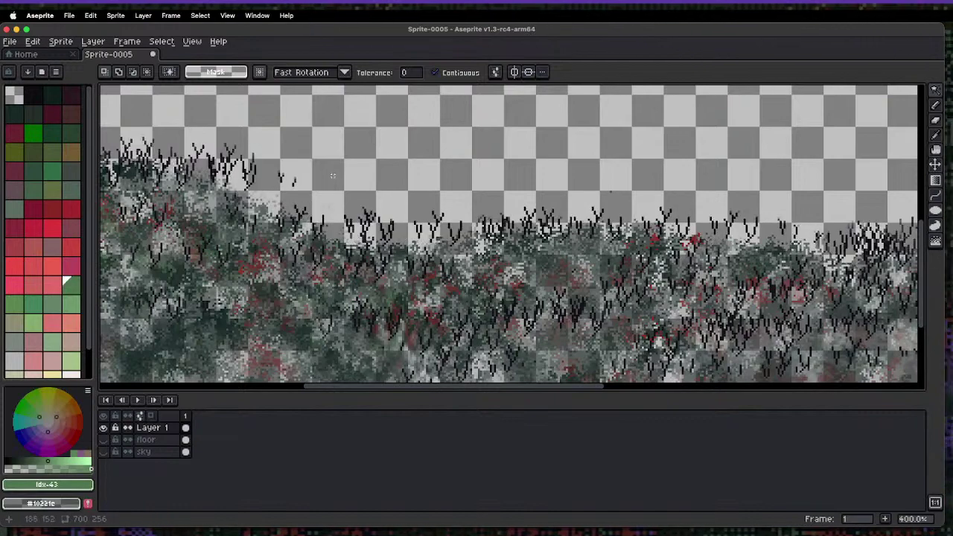
key("1")
key("2")
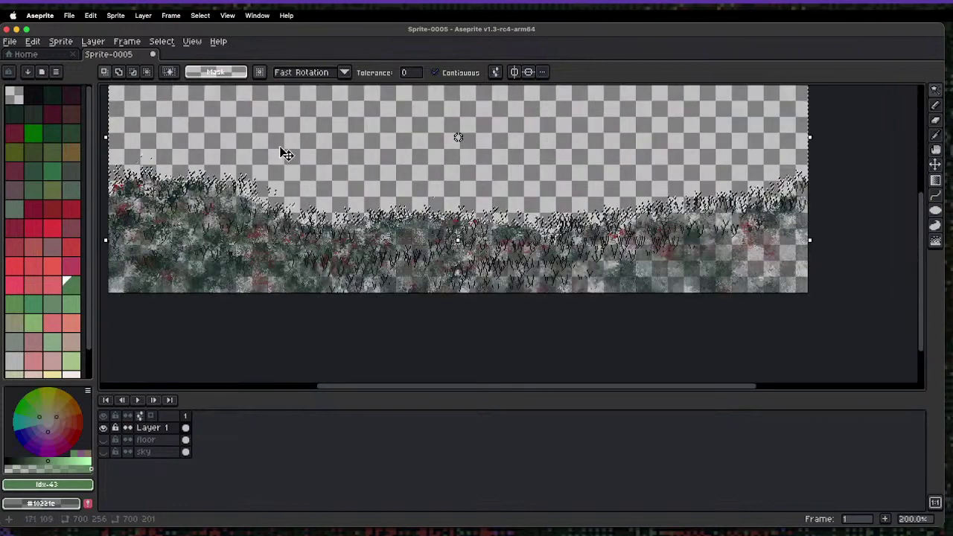
- Try an outside Idx-43 outline on the selected twig edges, extending it up, left and down besides right
key("3")
key("4")
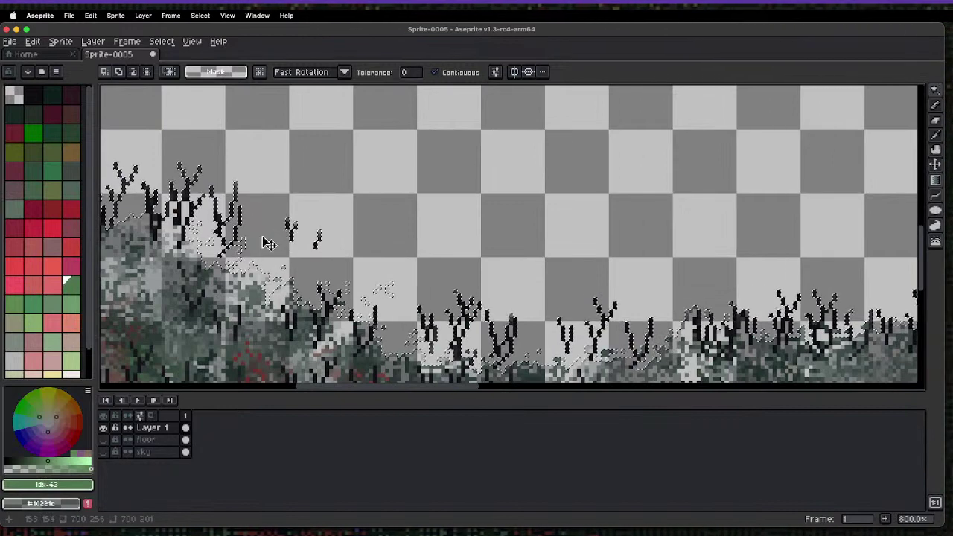
key("shift+o")
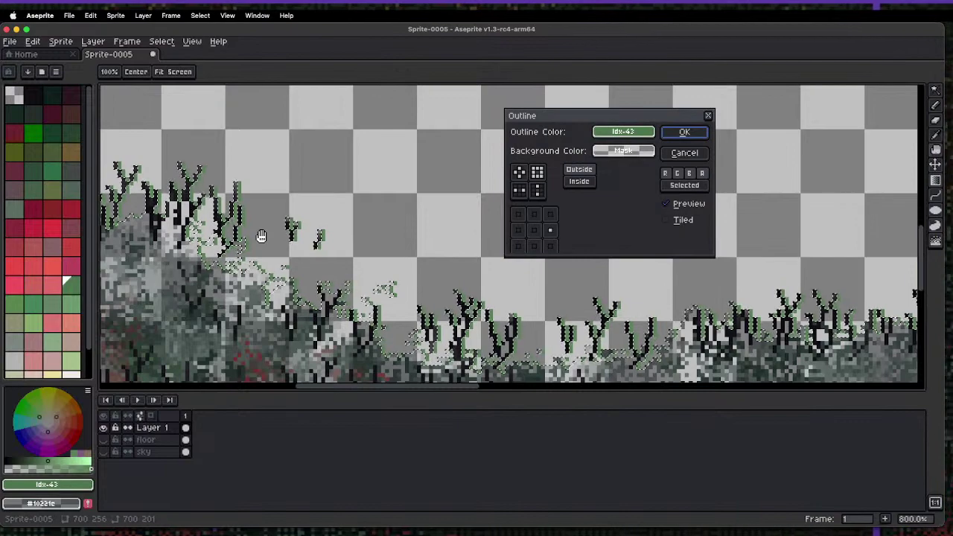
left_click(534, 214)
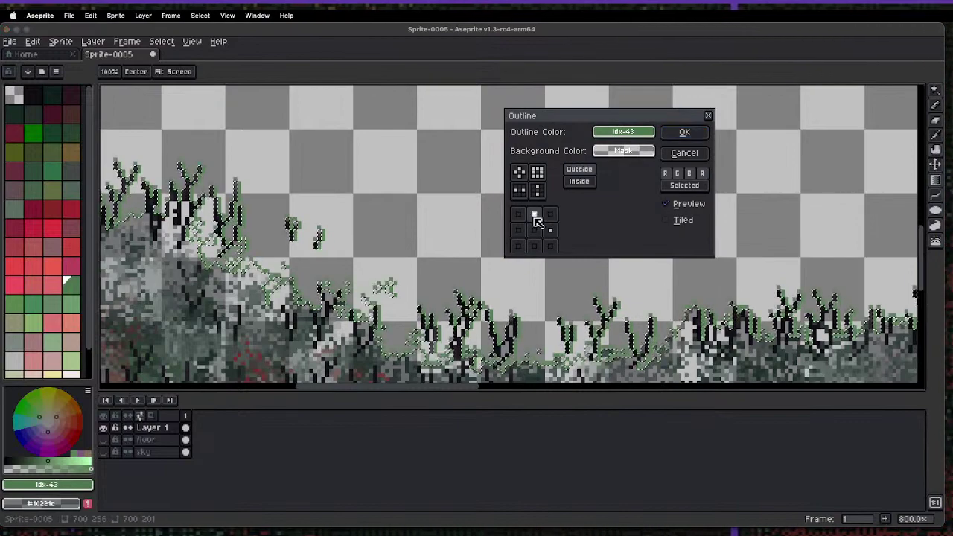
left_click(519, 231)
left_click(534, 246)
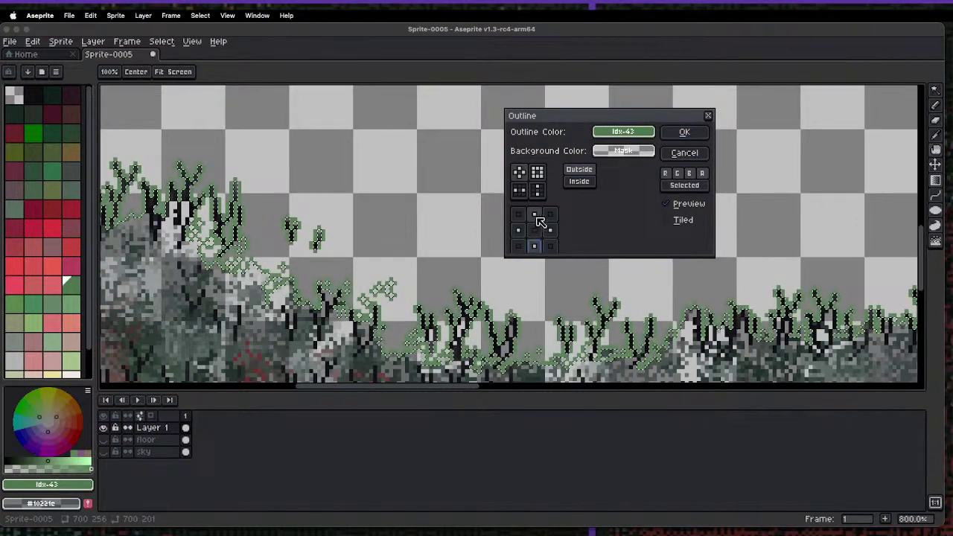
left_click(521, 230)
left_click(535, 214)
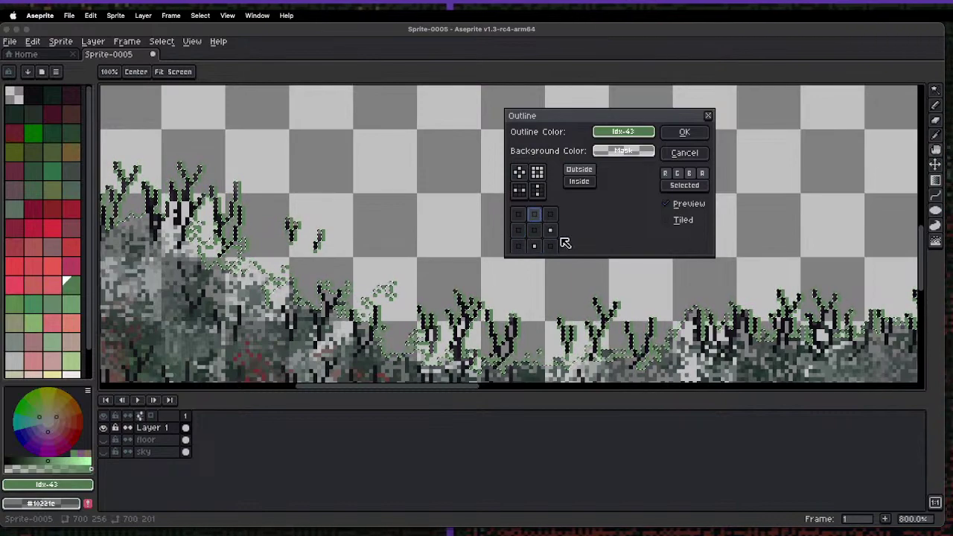
- Try the outside outline in one direction at a time, first upward only and then downward only
left_click(549, 231)
left_click(534, 246)
left_click(535, 215)
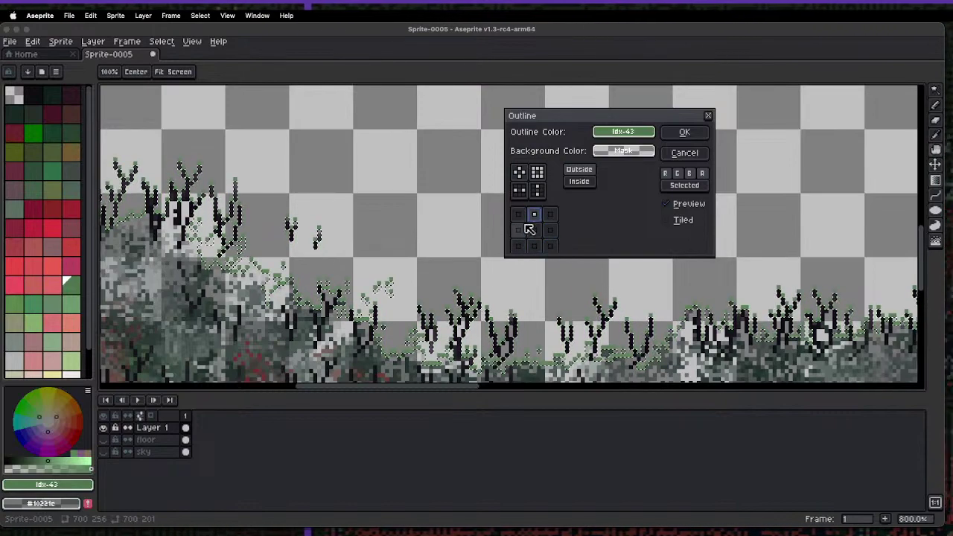
left_click(534, 214)
left_click(534, 246)
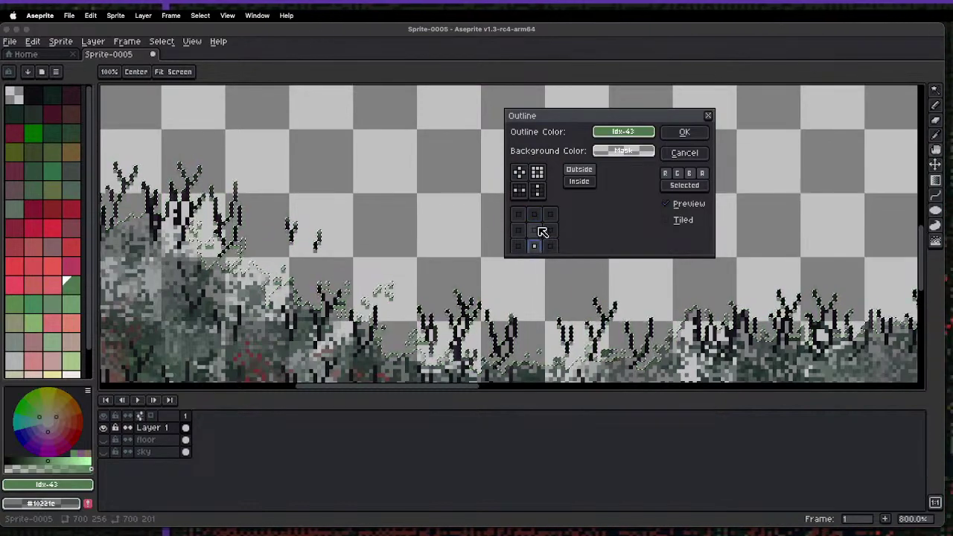
- Compare outside and inside placement using the four-direction outline pattern, discard the outline and clear the selection
left_click(580, 181)
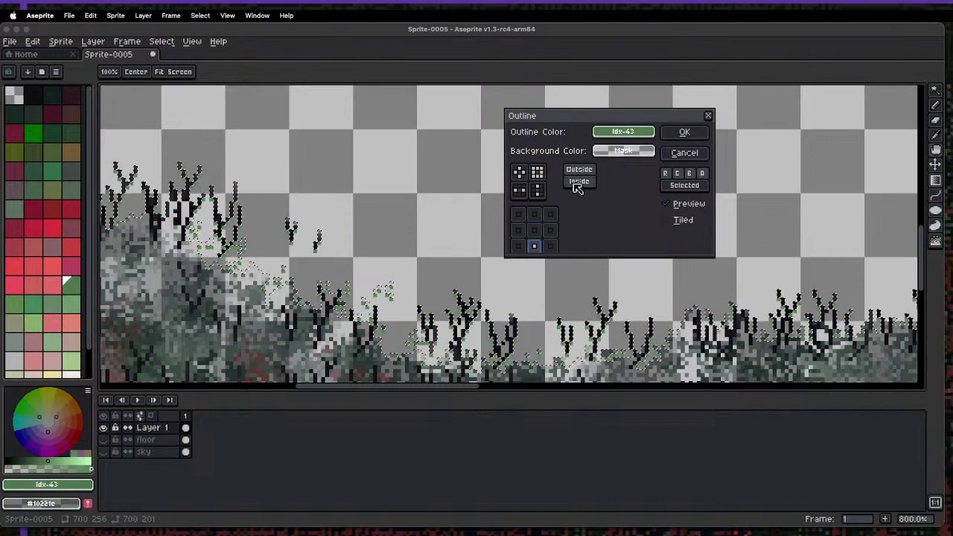
left_click(519, 172)
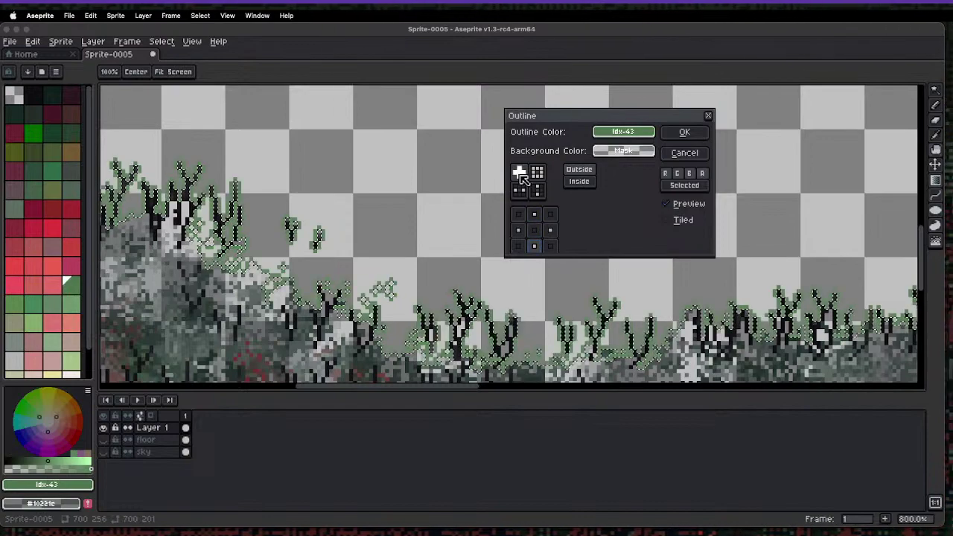
left_click(579, 169)
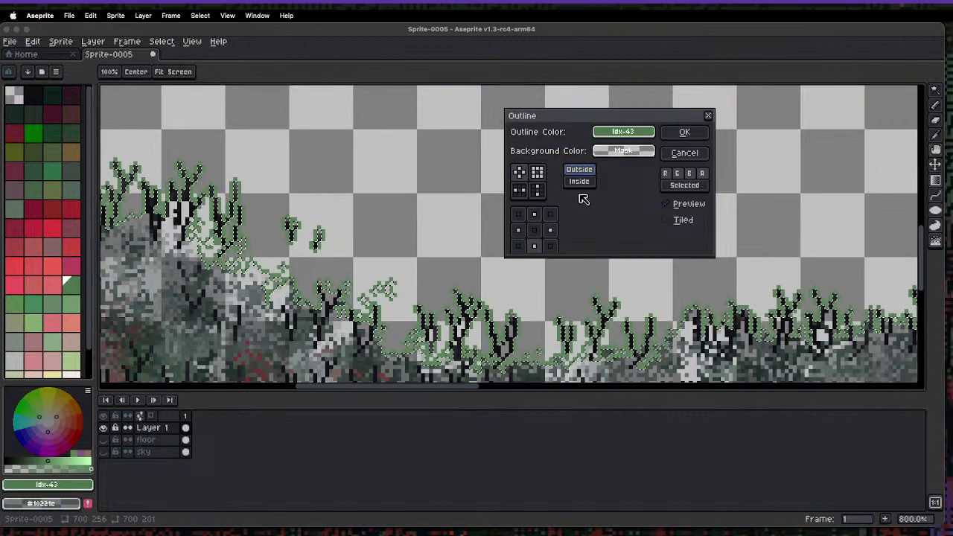
left_click(578, 182)
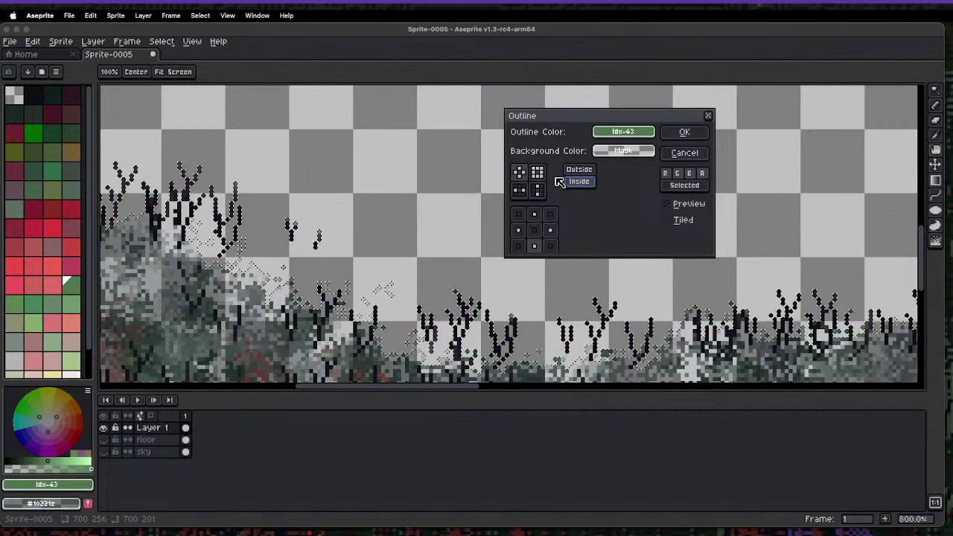
key("Return")
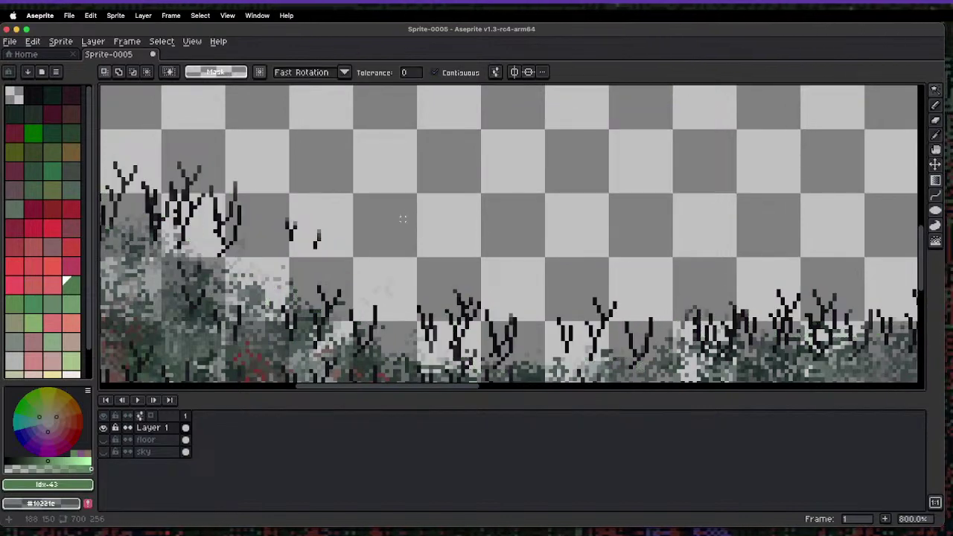
- Preview a right-side Idx-43 outline across all of Layer 1, comparing inside and outside placement
key("shift+o")
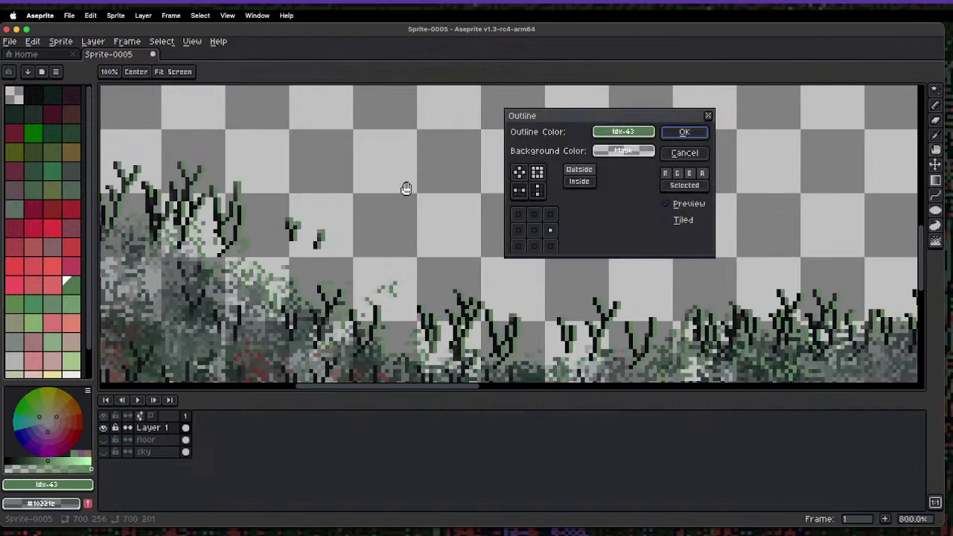
left_click(579, 181)
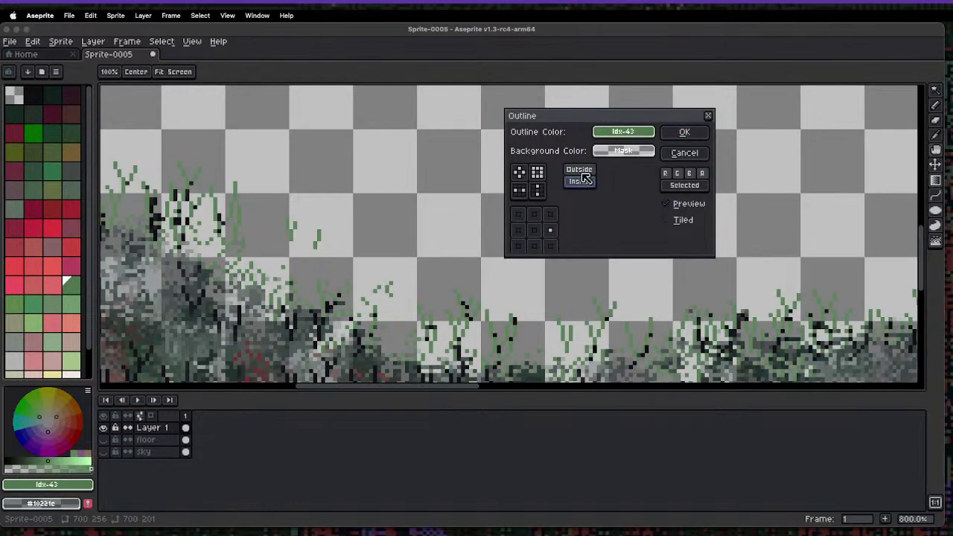
left_click(586, 169)
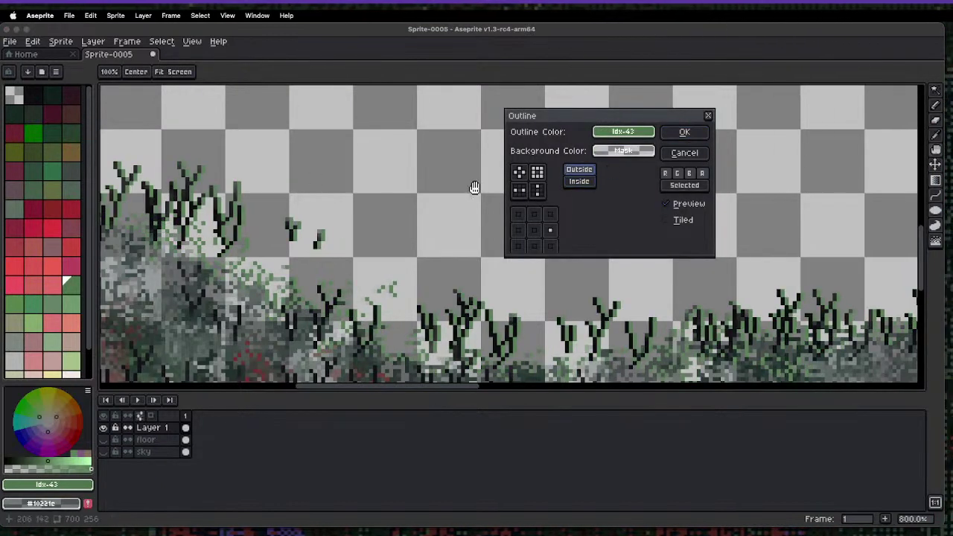
- Try right, bottom-right and bottom directions for the outside Idx-43 outline, and cancel it
left_click(553, 245)
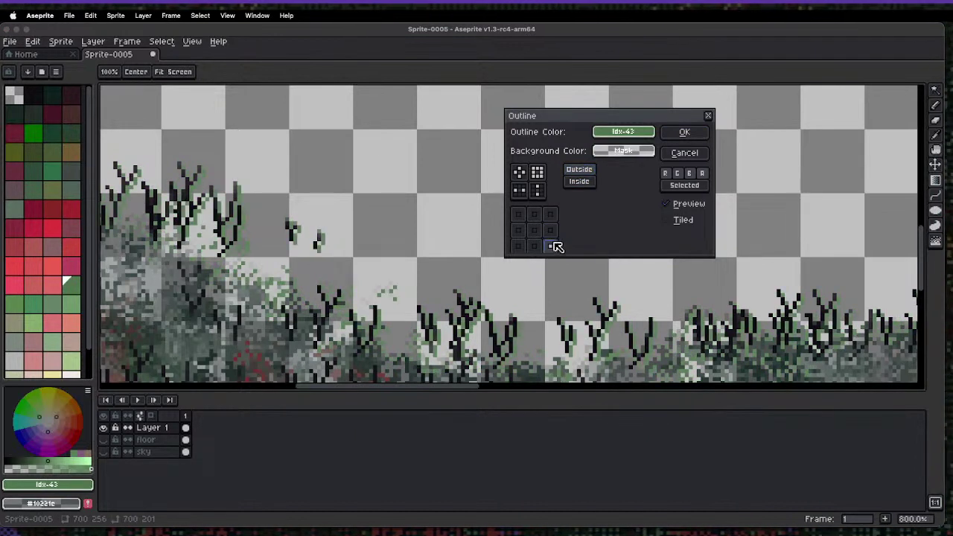
left_click(553, 232)
left_click(535, 246)
left_click(552, 231)
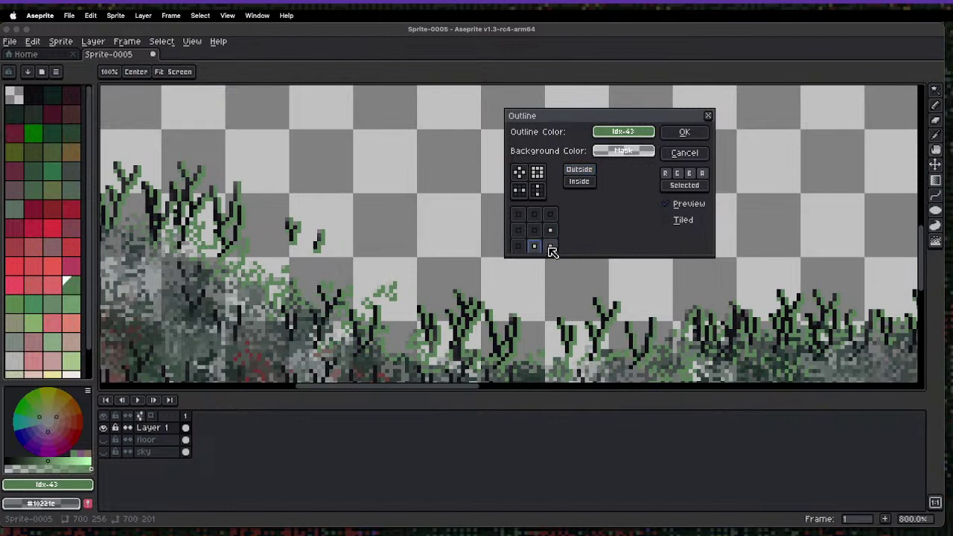
left_click(551, 247)
left_click(551, 231)
left_click(535, 246)
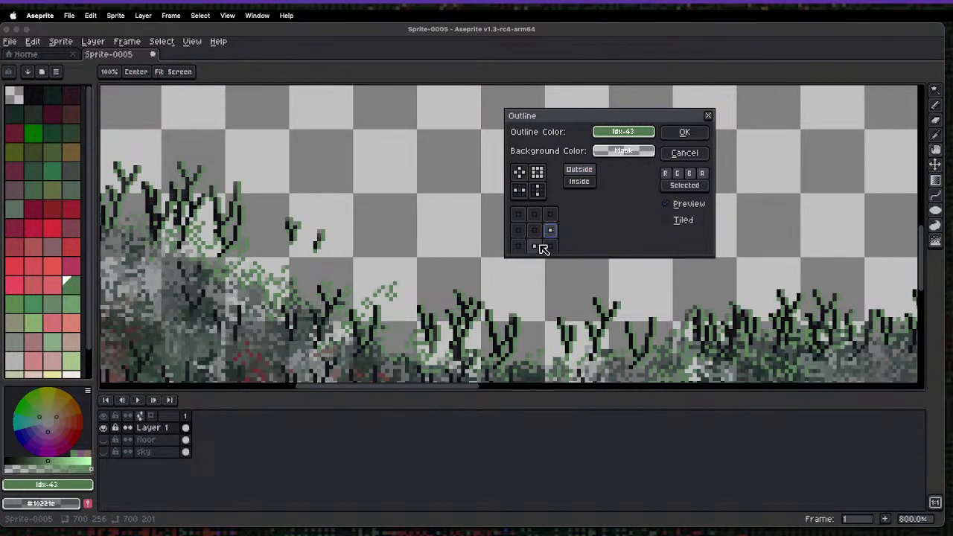
left_click(535, 246)
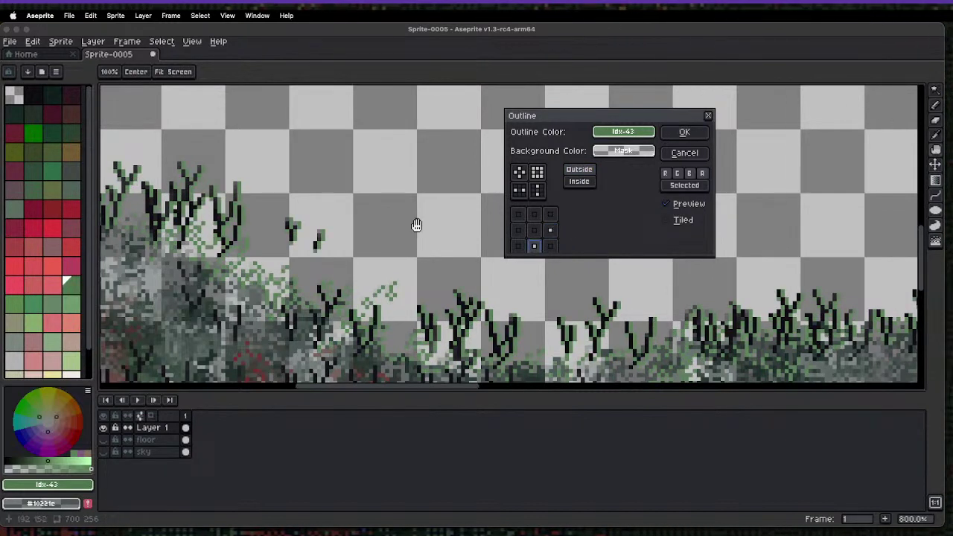
key("Escape")
- Try an outside outline on Layer 1 in the dark green palette colour Idx-2
left_click(55, 99)
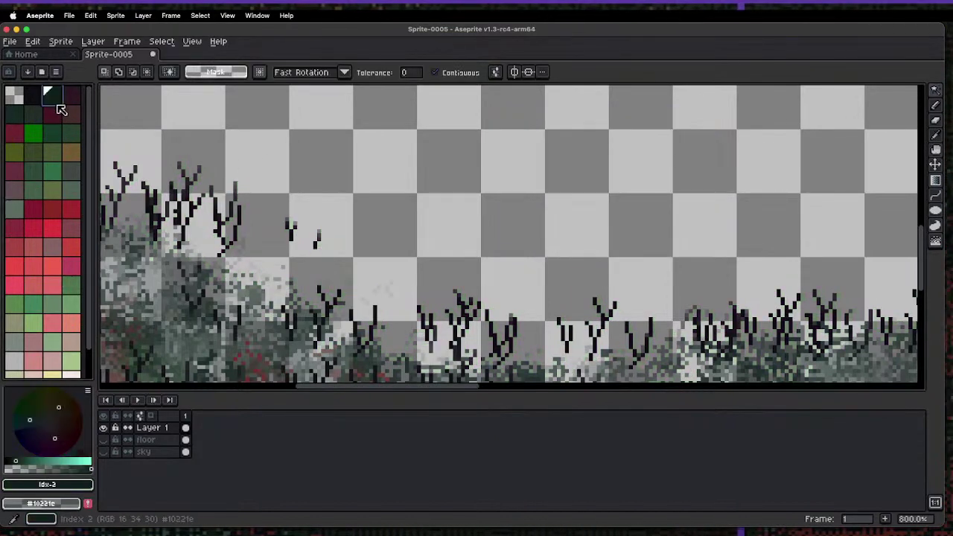
key("shift+o")
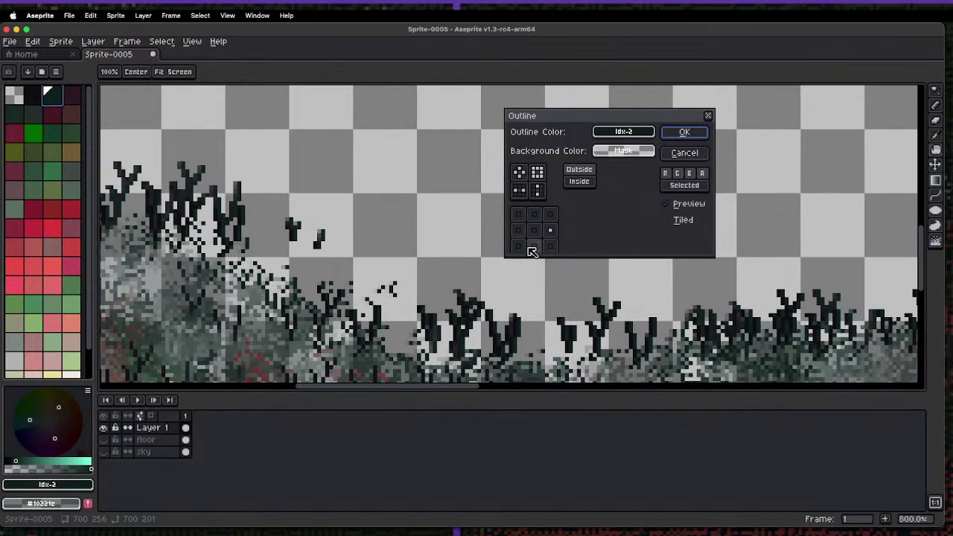
key("Escape")
key("w")
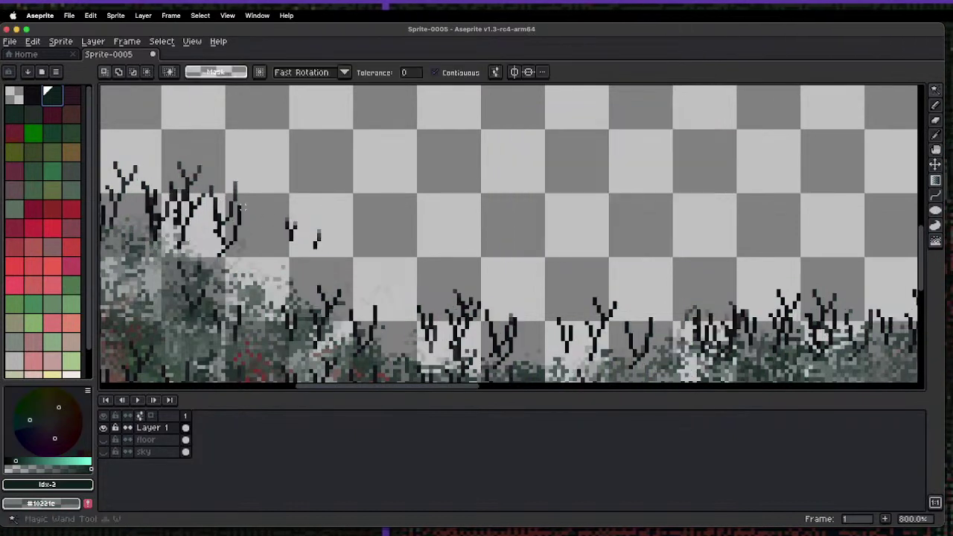
- Apply a right-side outside outline to Layer 1 in the olive palette colour Idx-14
left_click(57, 153)
key("shift+o")
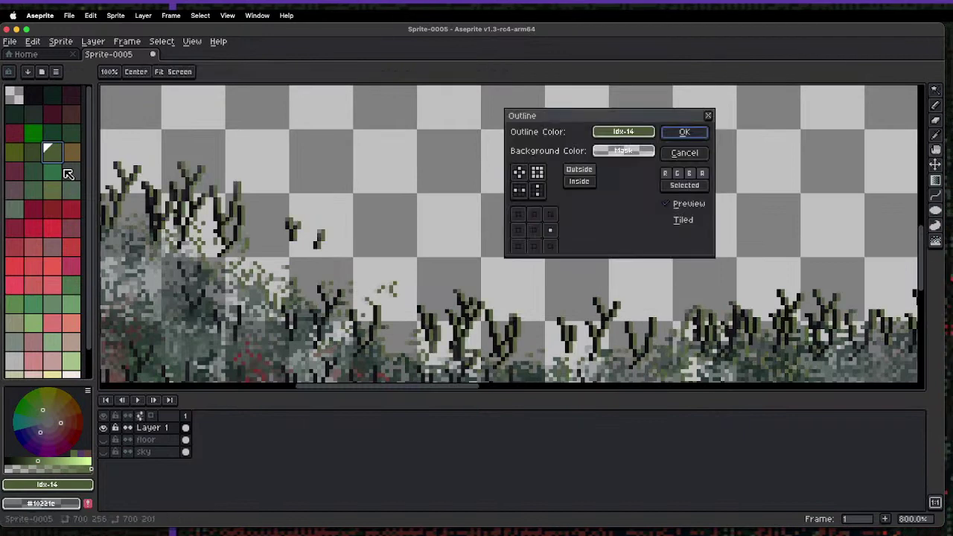
left_click(685, 132)
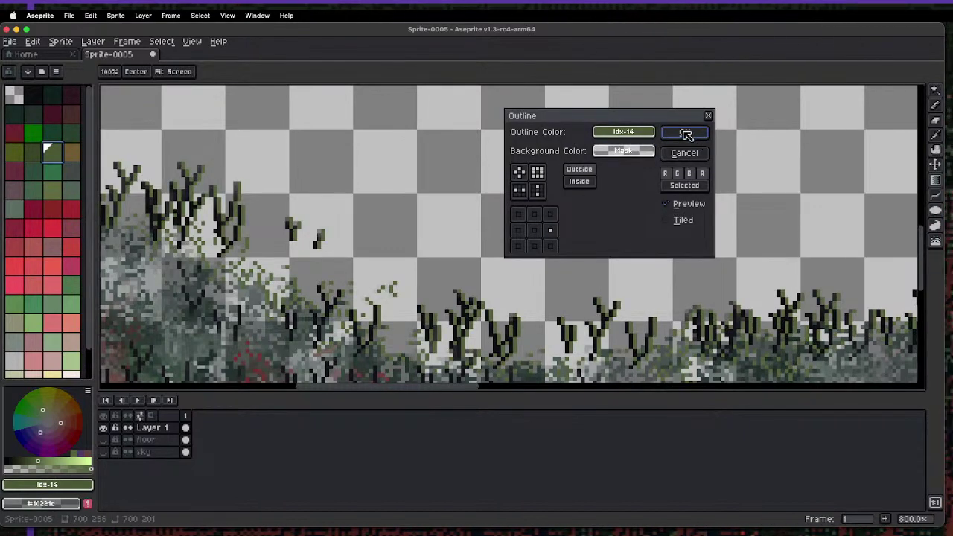
- Show the floor and sky layers again
scroll(354, 349, "down", 5)
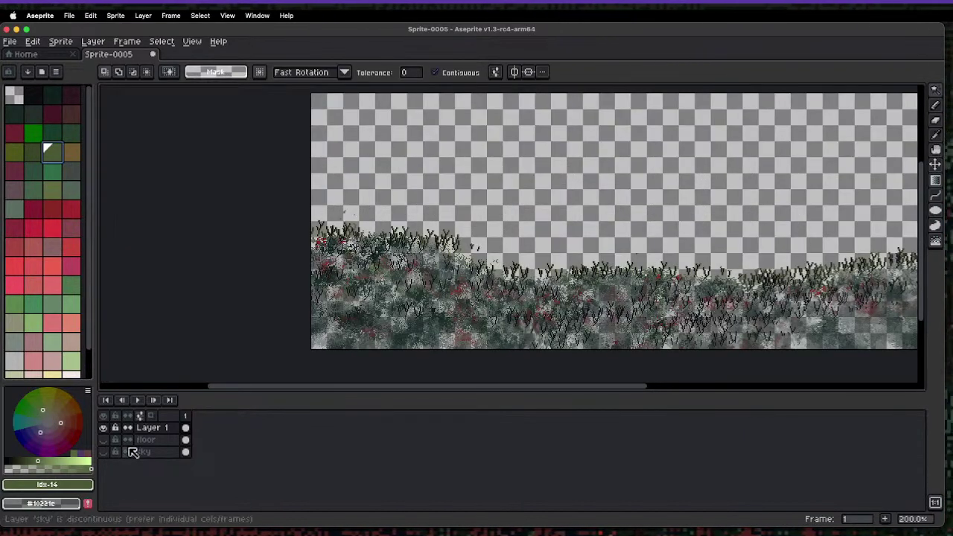
left_click(104, 439)
left_click(103, 451)
- Undo the Idx-14 outline on Layer 1
left_click_drag(435, 211, 298, 237)
key("ctrl+z")
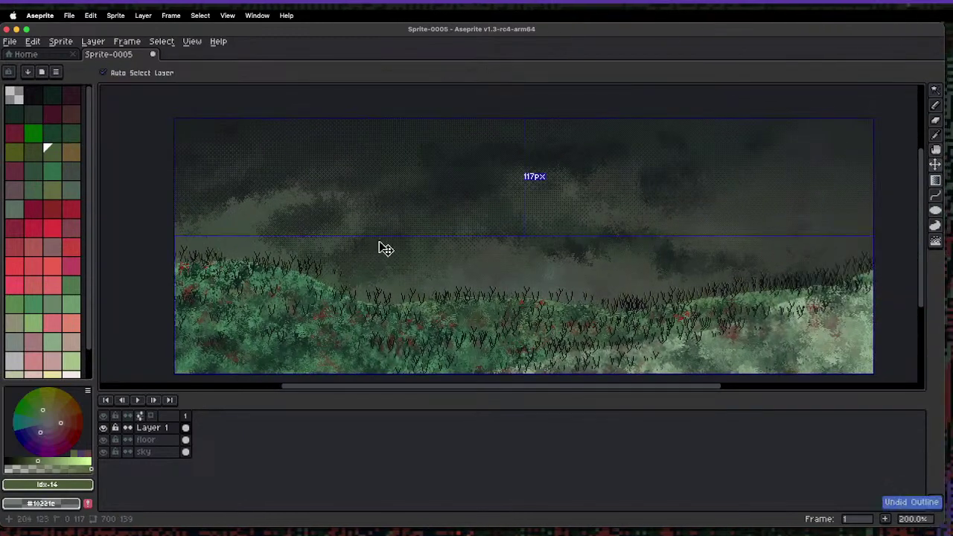
key("ctrl+y")
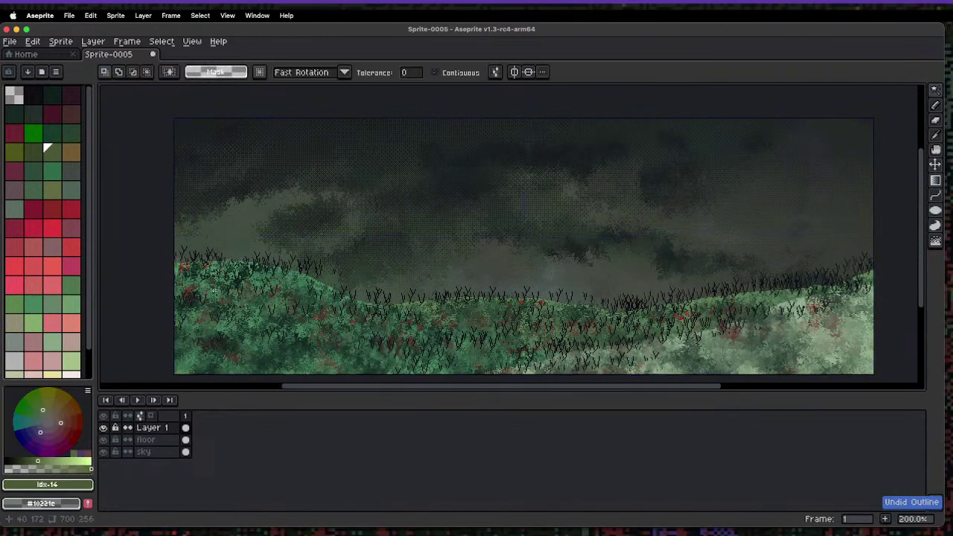
- Sample the hill green #4f8e67 and apply it as a right-side outside outline on Layer 1
scroll(214, 281, "up", 2)
scroll(215, 281, "up", 1)
left_click(212, 237, "alt")
scroll(262, 231, "down", 5)
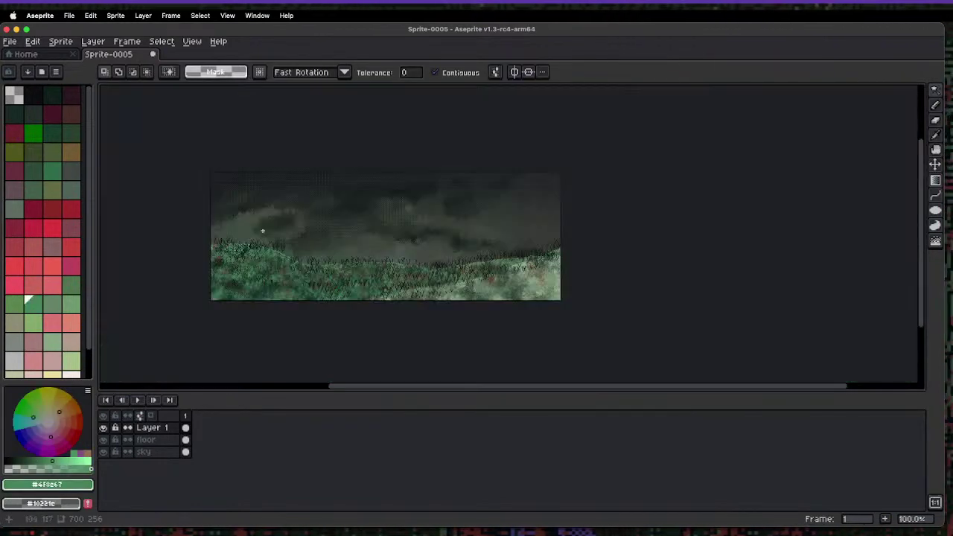
scroll(299, 214, "up", 4)
key("shift+o")
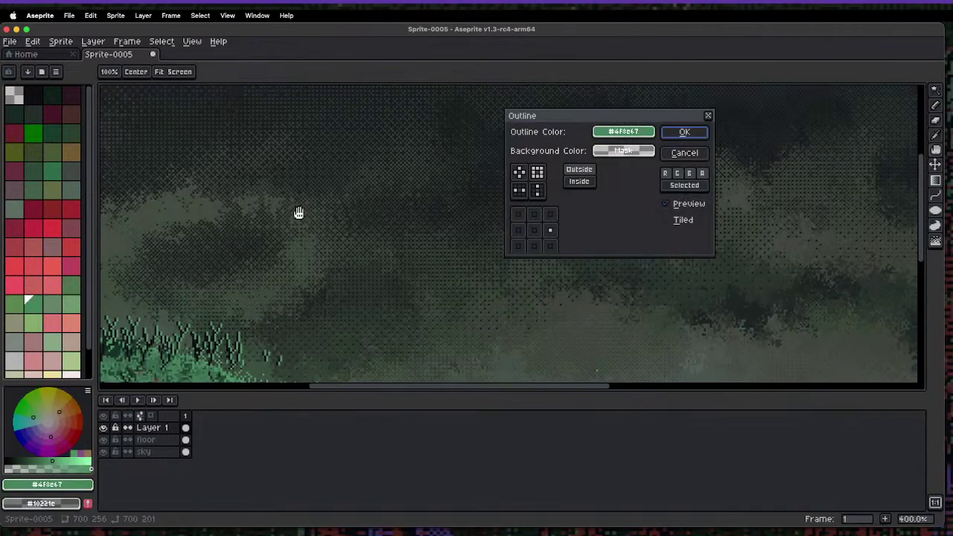
left_click(686, 134)
scroll(487, 311, "down", 4)
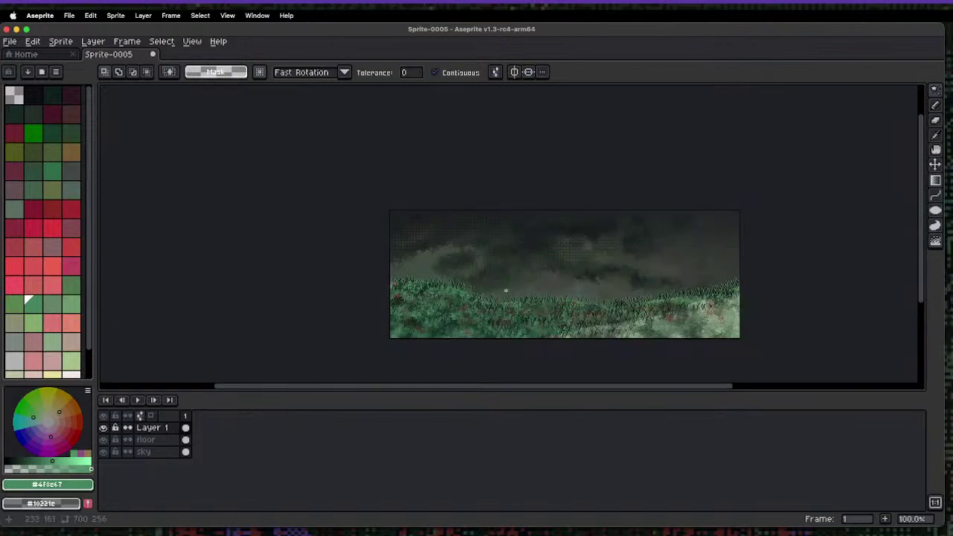
scroll(432, 262, "up", 1)
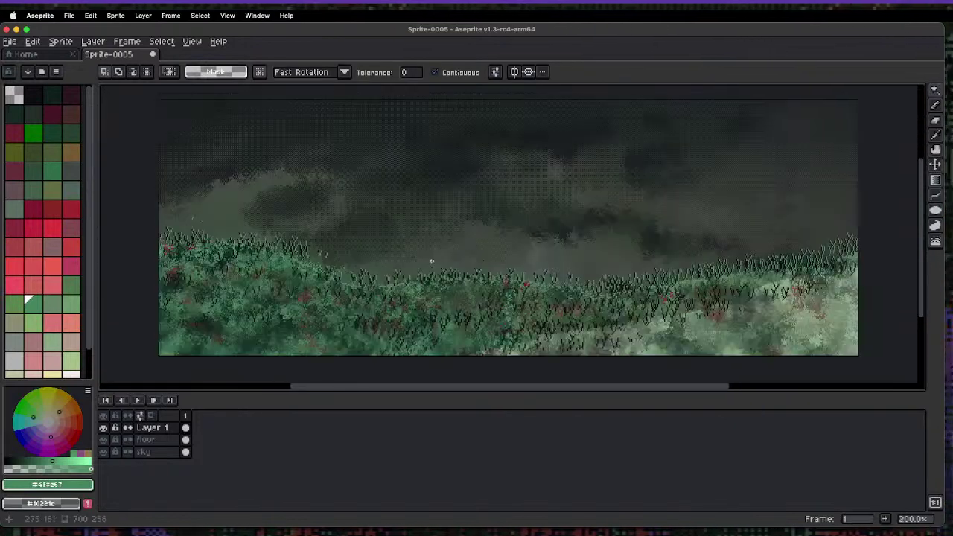
- Sample the dark green #224133 from the hillside and apply it as a right-side outside outline on Layer 1
left_click(395, 299, "alt")
key("shift+o")
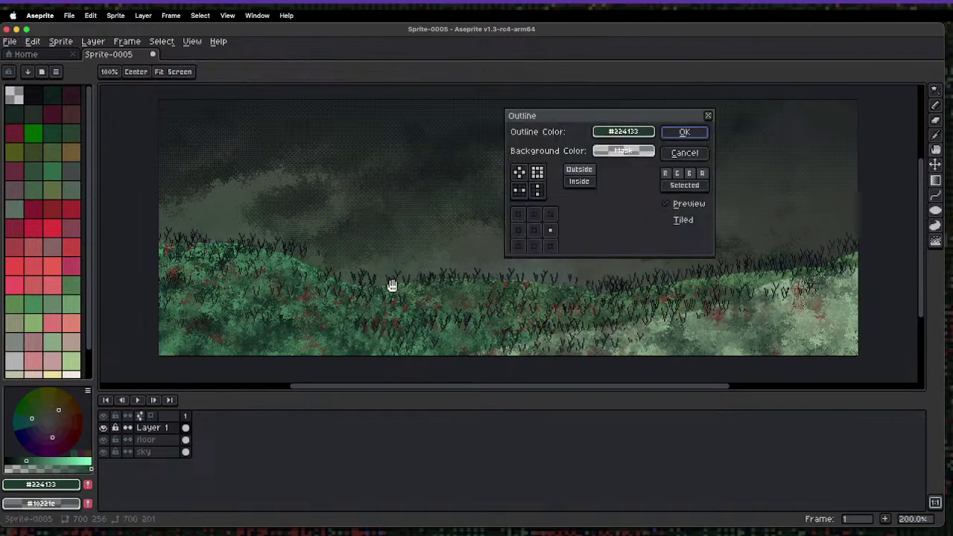
key("Return")
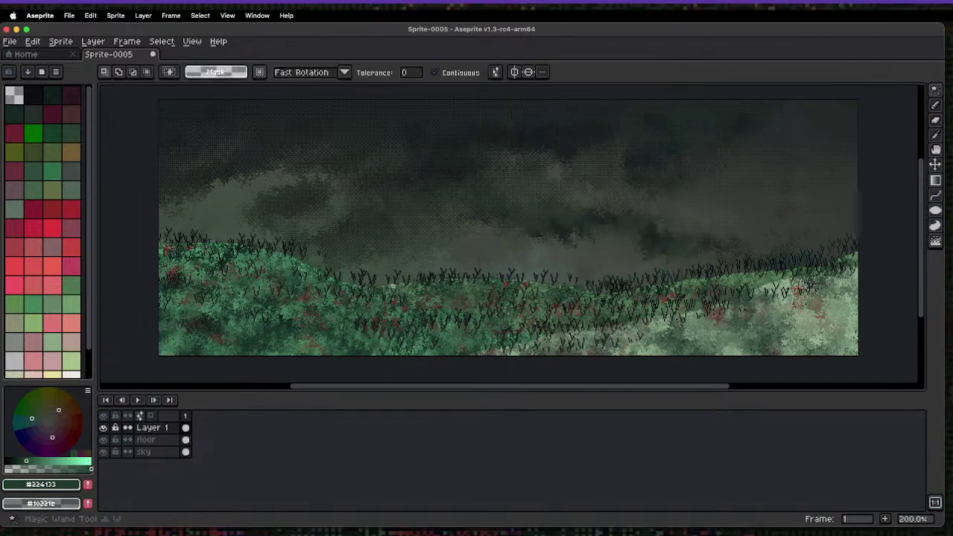
- Sample the pale green #759075 from the slope and try it as an outside outline with top, right and left directions
key("alt")
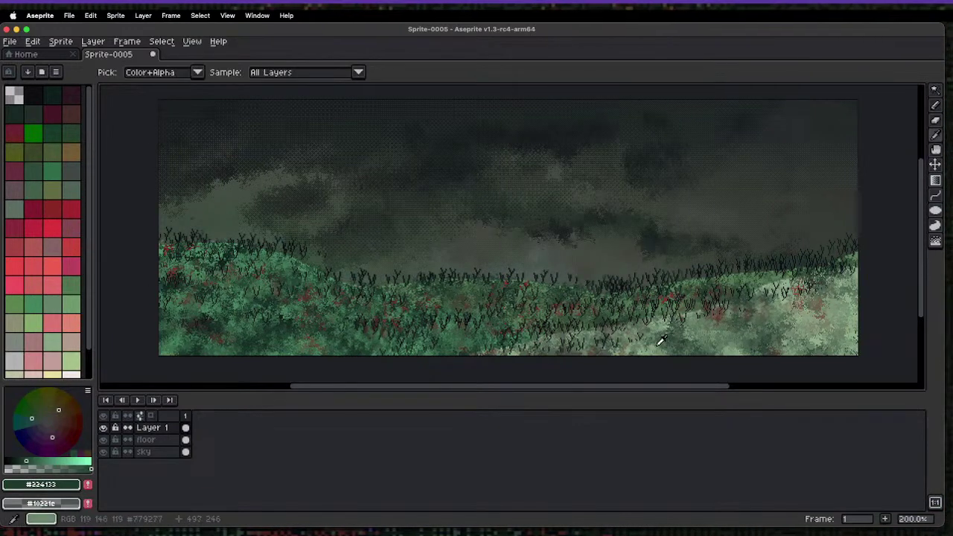
left_click(661, 341, "alt")
key("shift+o")
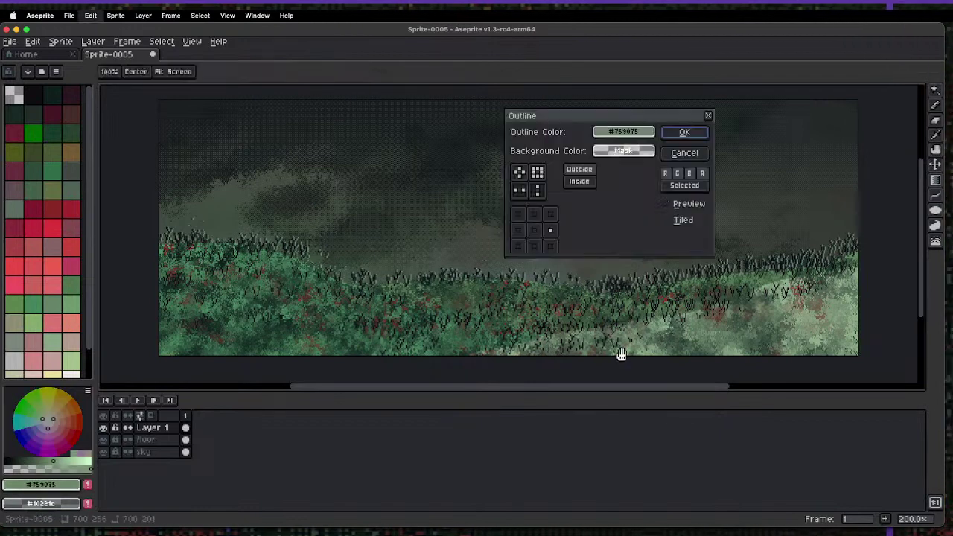
left_click(534, 214)
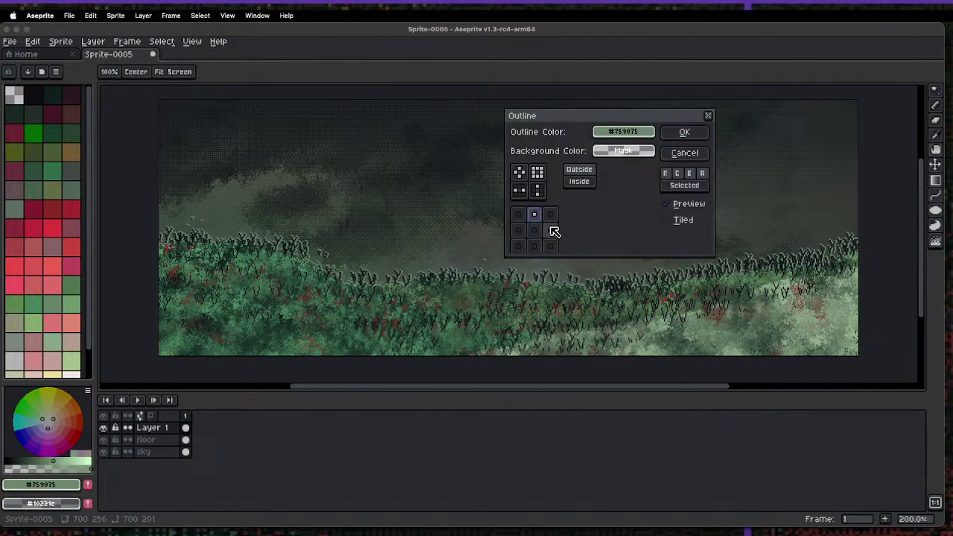
left_click(550, 230)
left_click(535, 214)
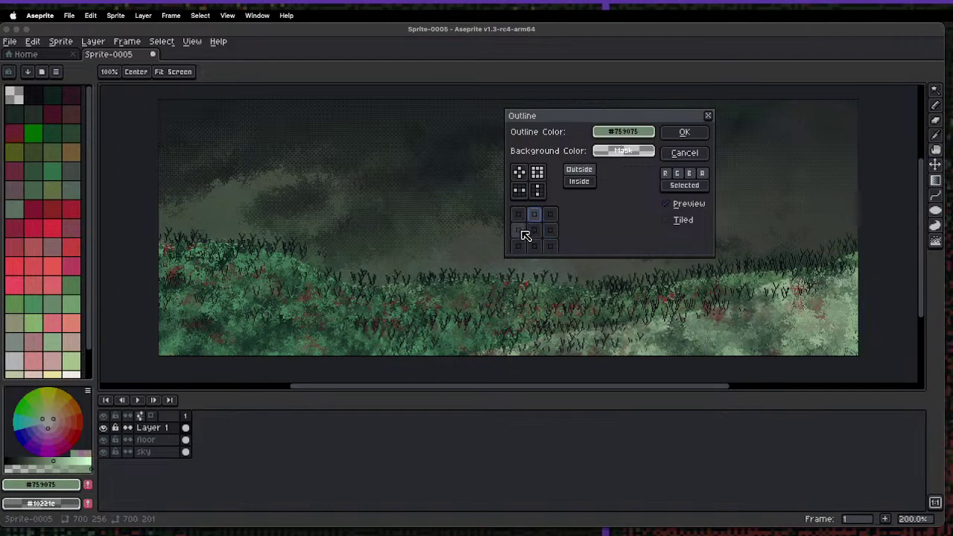
left_click(519, 231)
left_click(519, 231)
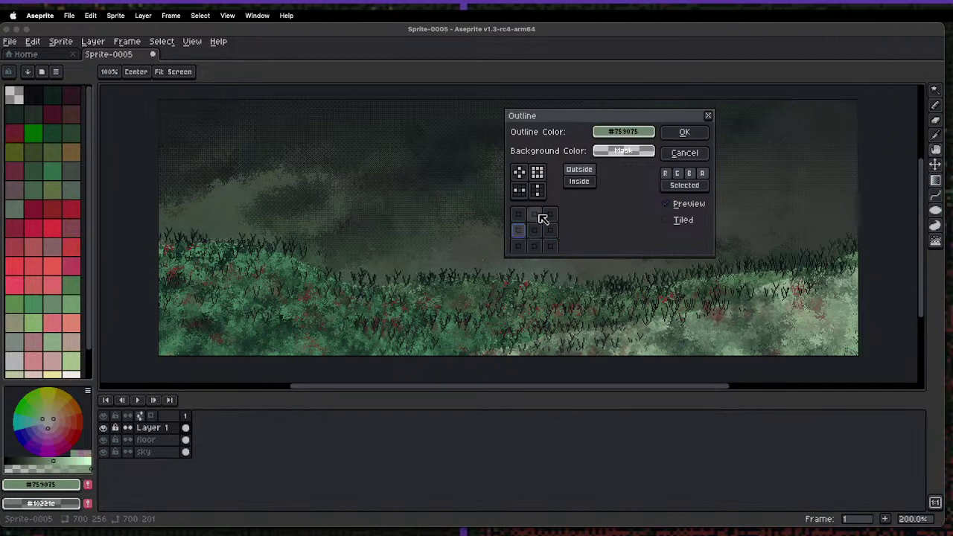
- Apply a #759075 outline along the upper edges of the dark plant stems on Layer 1
left_click(534, 214)
left_click(687, 133)
key("m")
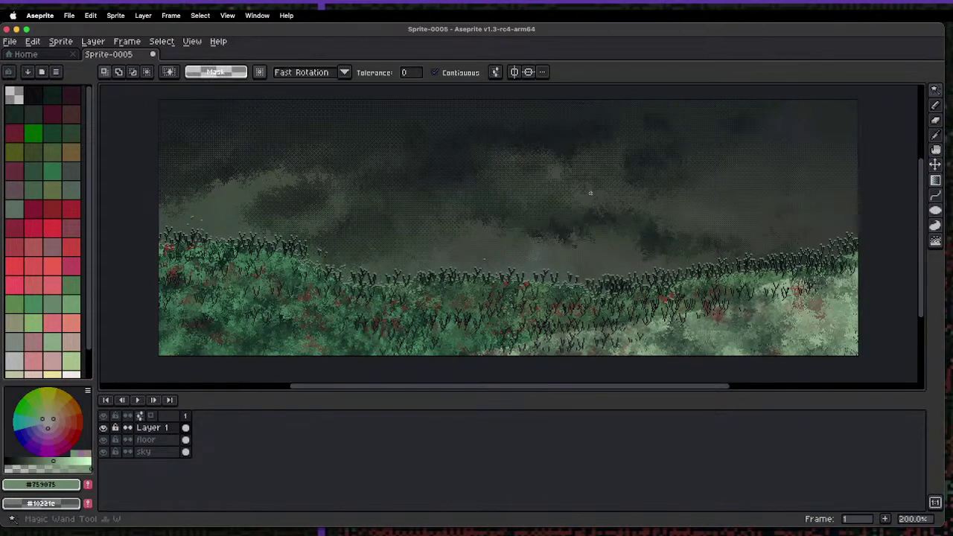
- Spray dark red #952e26 single-pixel speckles over the plants across the field on Layer 1
scroll(549, 234, "down", 1)
scroll(538, 206, "up", 1)
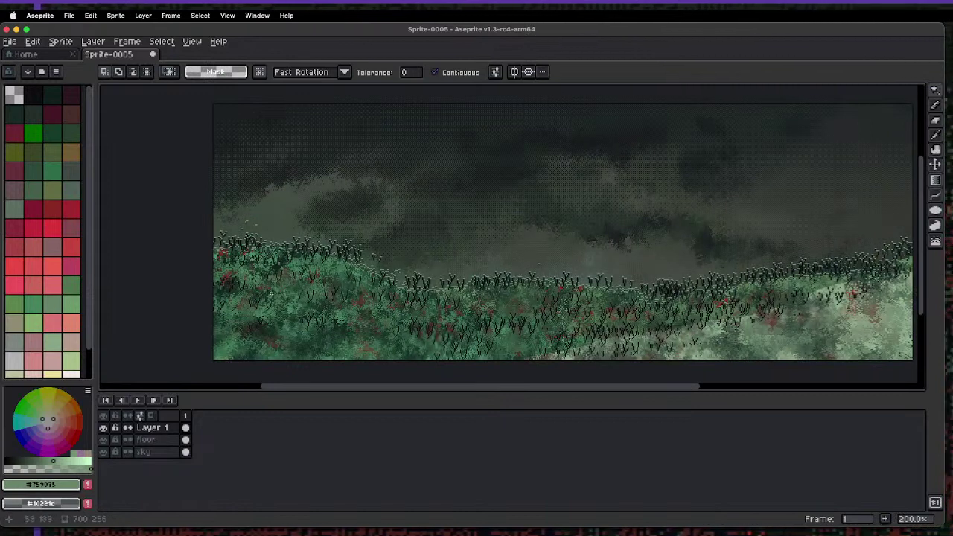
key("shift+b")
left_click(53, 209)
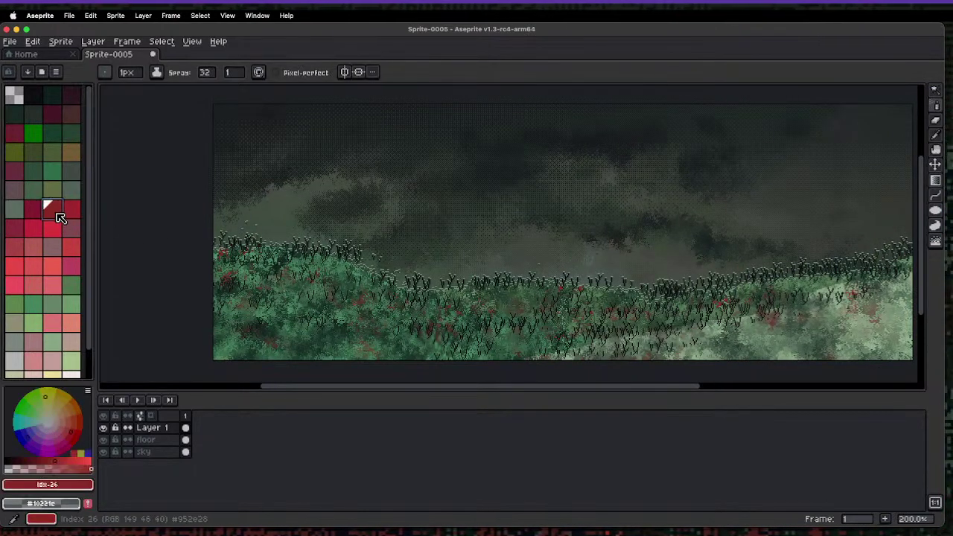
left_click(206, 72)
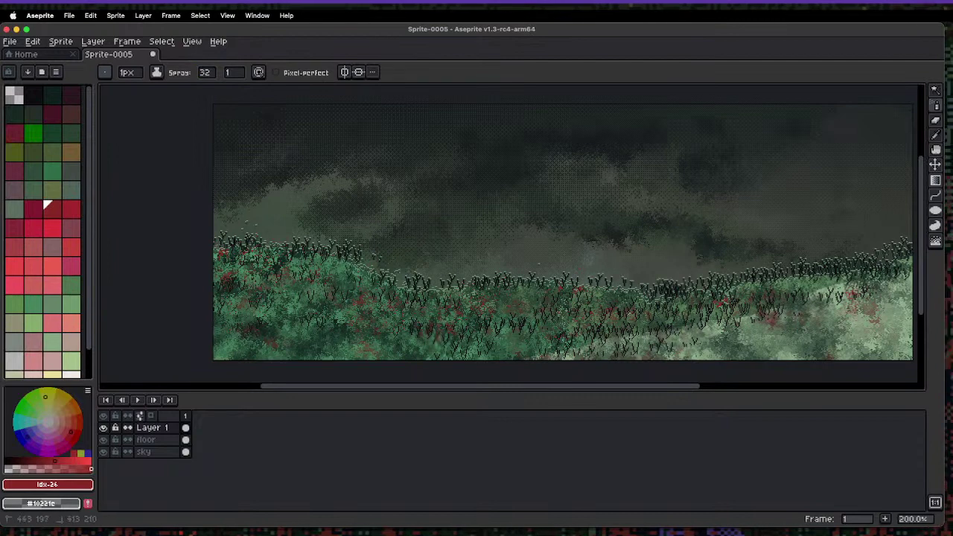
key("space")
left_click_drag(569, 318, 422, 311)
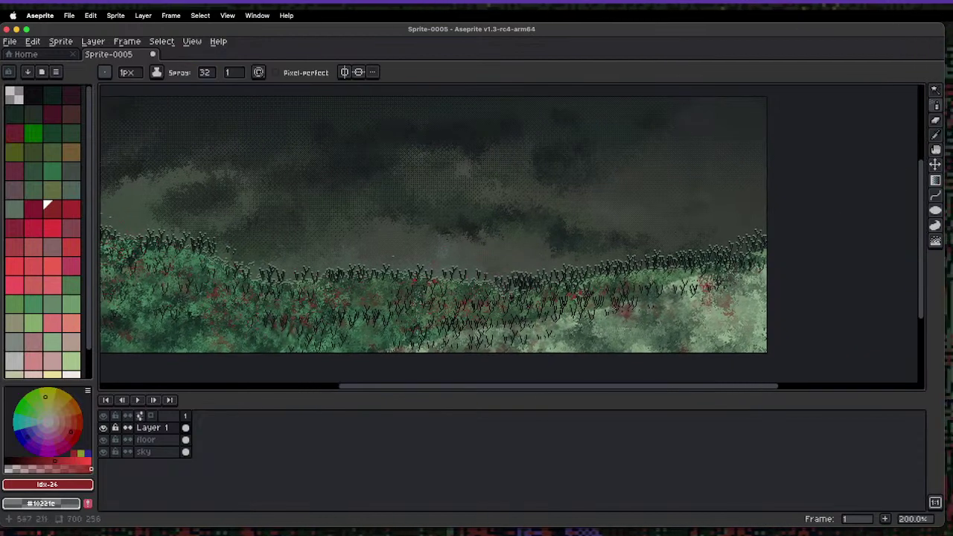
- Spray light pinkish-red (palette index 42) speckles among the plants across the field
left_click(58, 286)
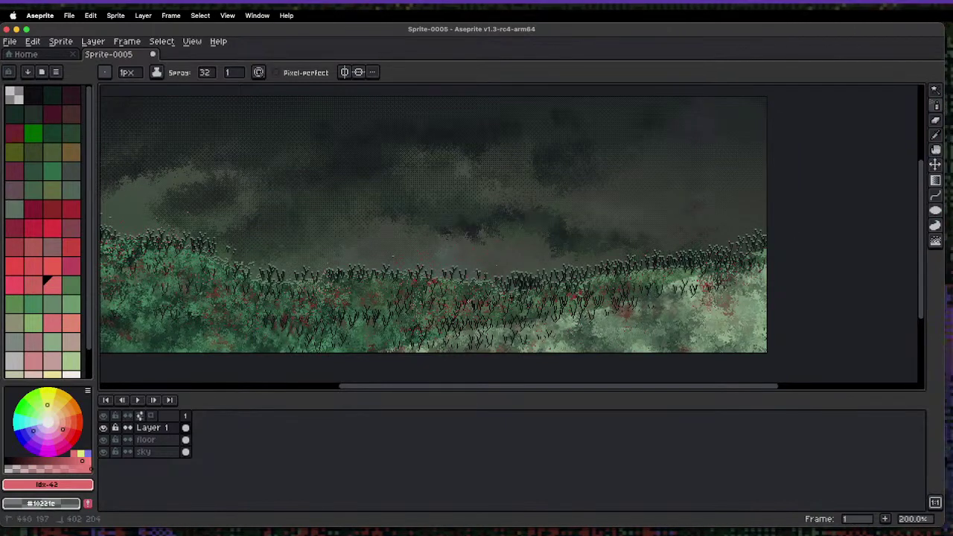
scroll(264, 310, "down", 2)
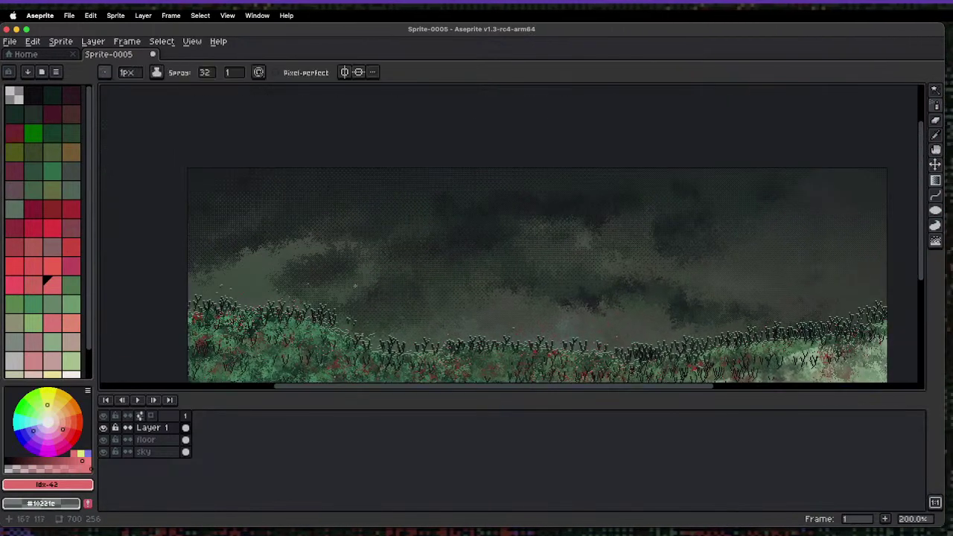
scroll(356, 279, "down", 3)
scroll(361, 269, "up", 1)
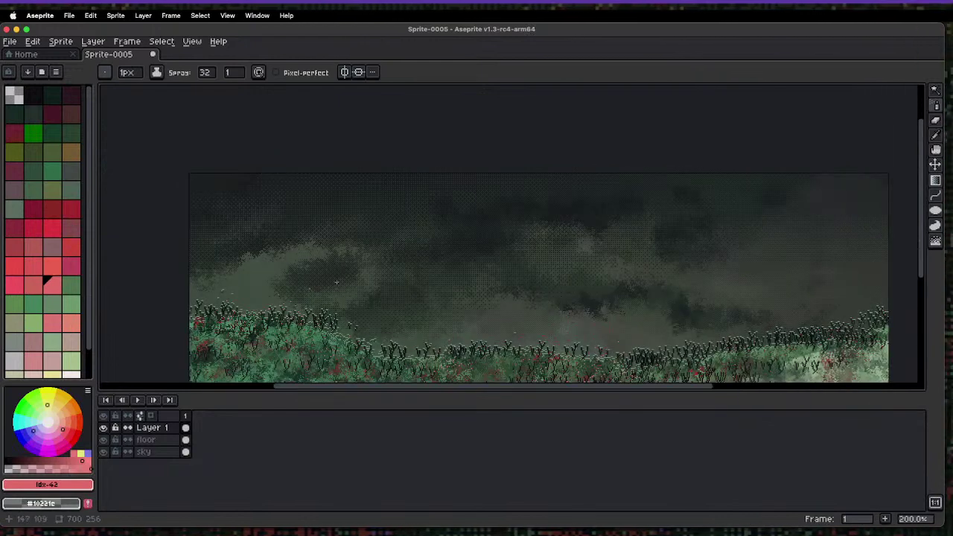
left_click_drag(333, 290, 323, 231)
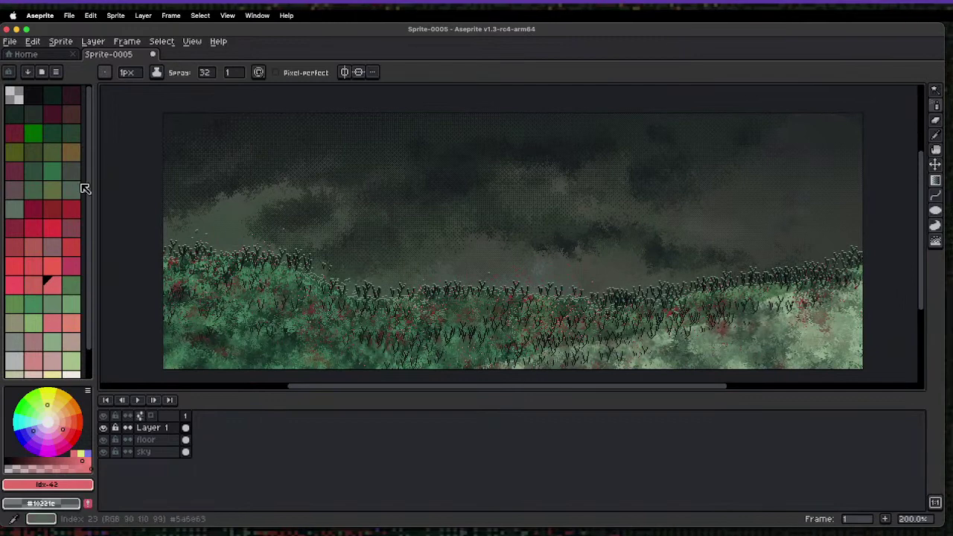
- Choose pale yellow #eae3a7 as the drawing colour and add a new layer above Layer 1
left_click(54, 372)
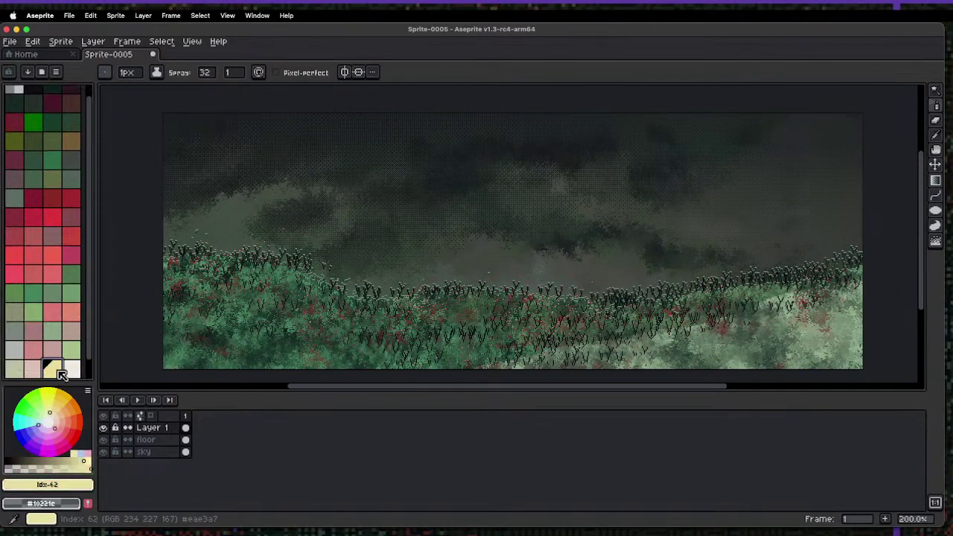
left_click_drag(89, 301, 102, 353)
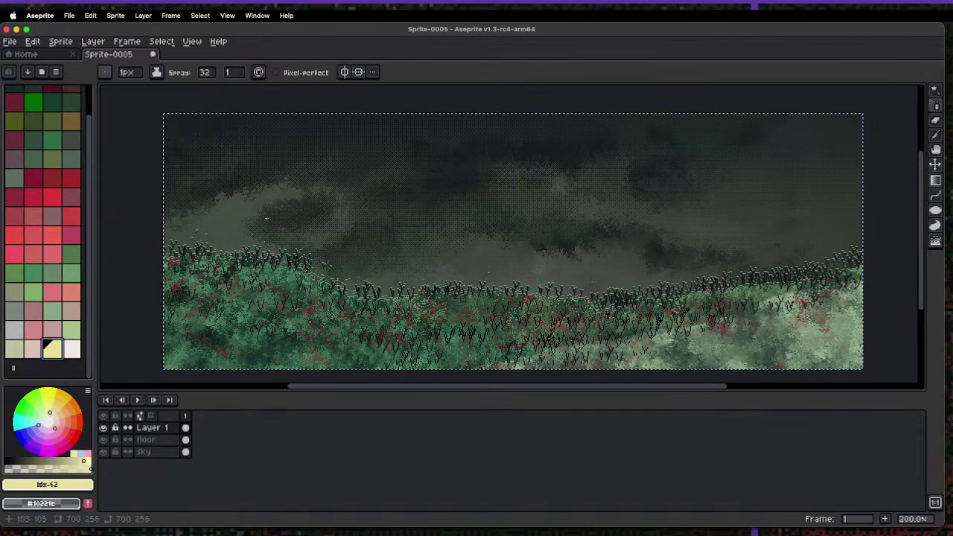
key("shift+n")
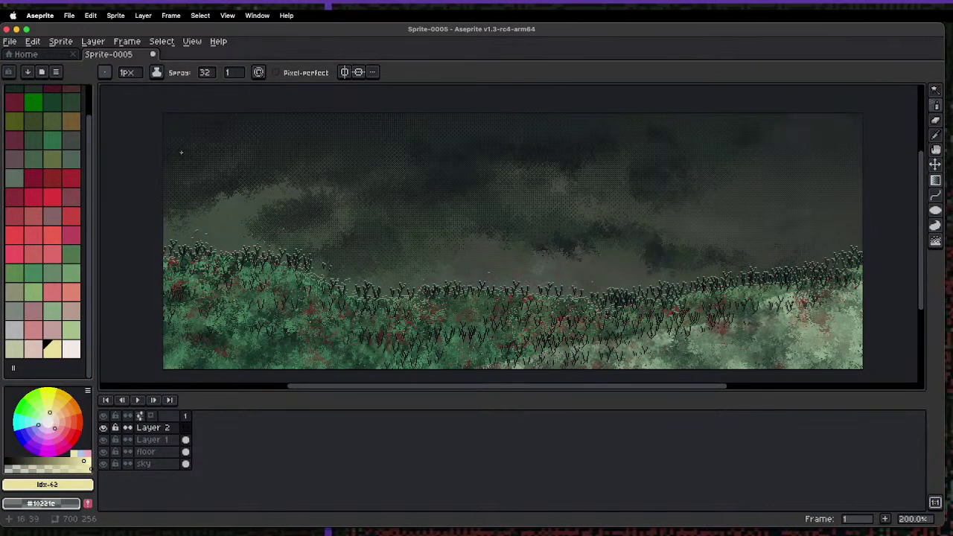
- Turn on both horizontal and vertical symmetry and switch to the Line tool
left_click(346, 73)
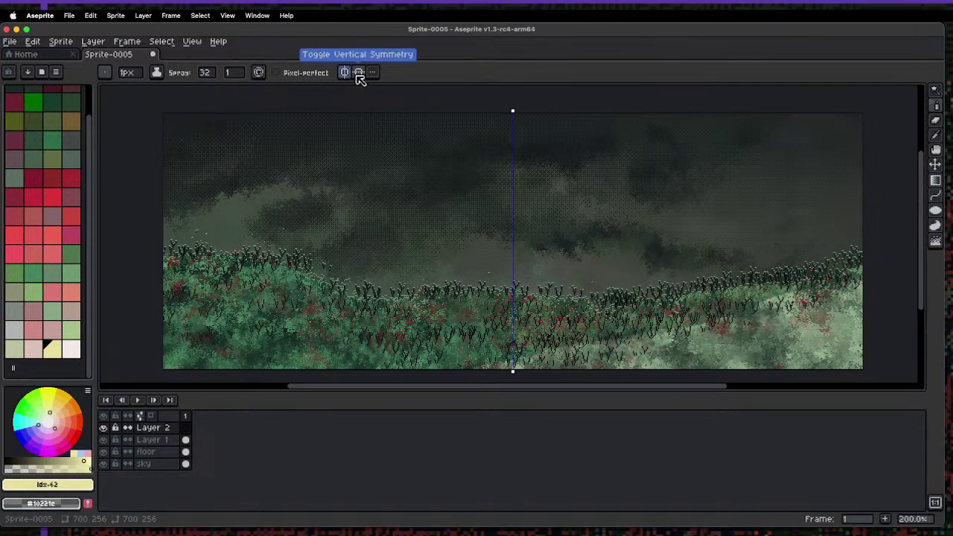
left_click(358, 73)
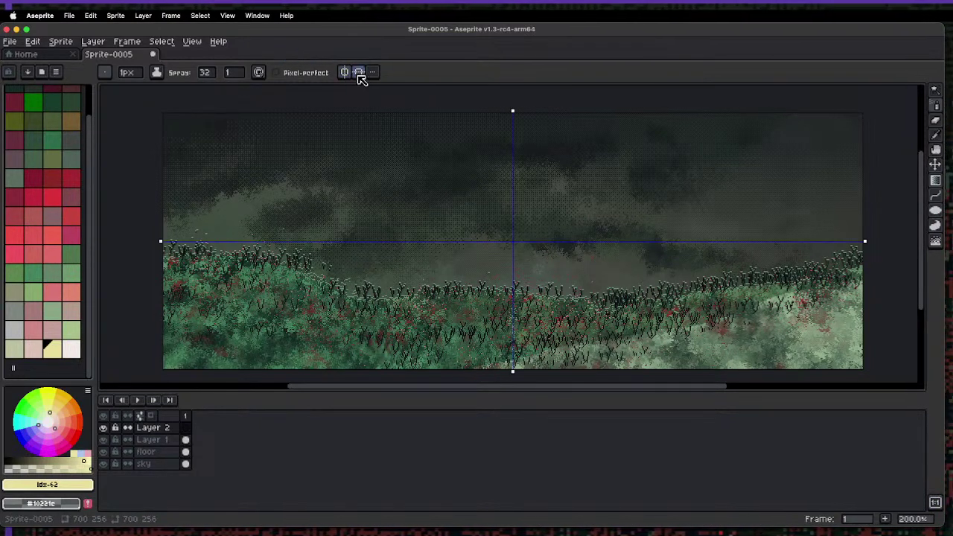
left_click(192, 42)
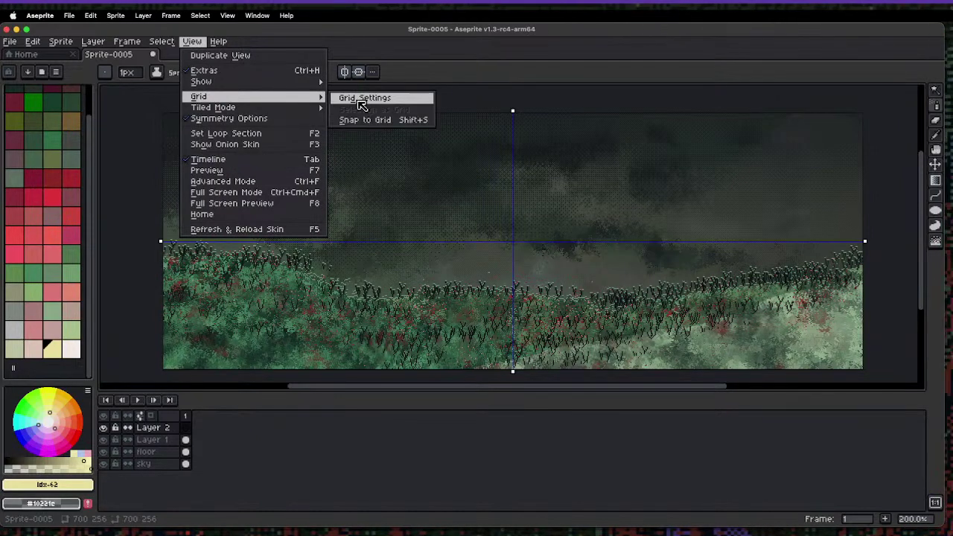
key("Escape")
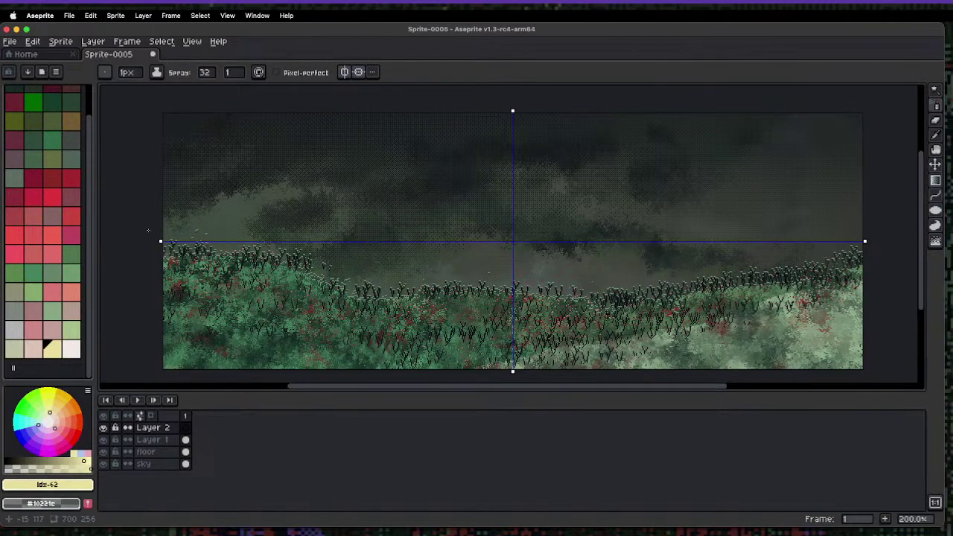
key("l")
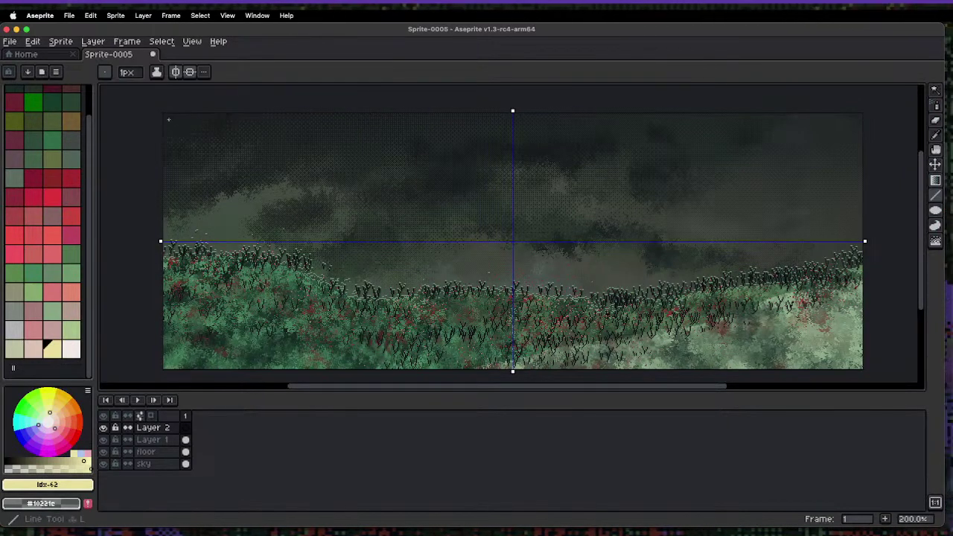
left_click_drag(171, 115, 541, 120)
key("super+z")
key("super+z")
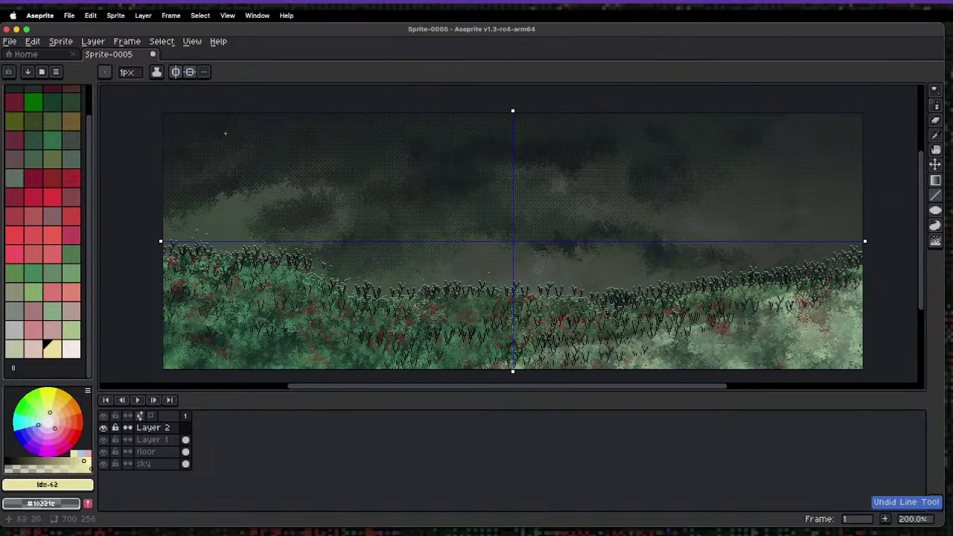
- Draw mirrored vertical frame lines about 6 px inside the canvas's side edges, starting about 7 px below its upper edge and running its height
scroll(169, 132, "up", 4)
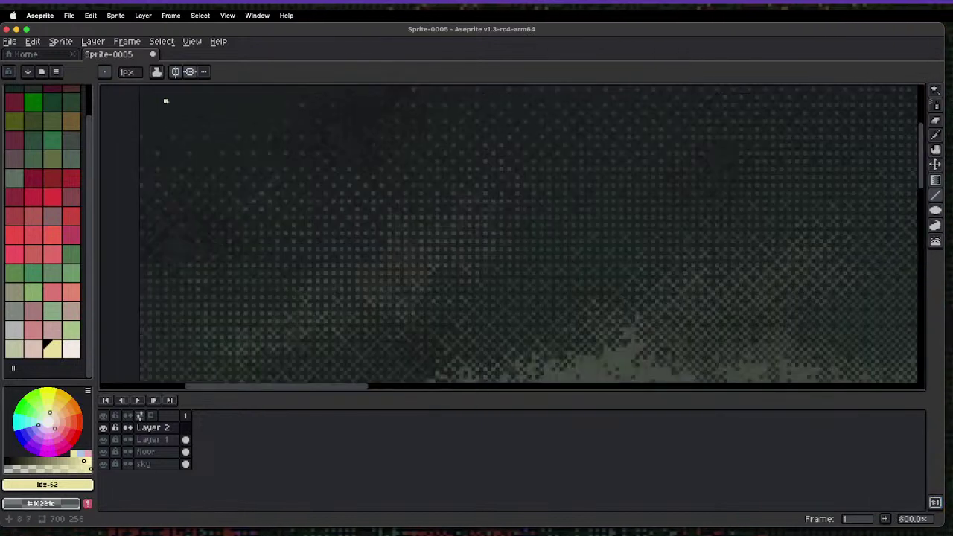
left_click_drag(165, 101, 149, 303)
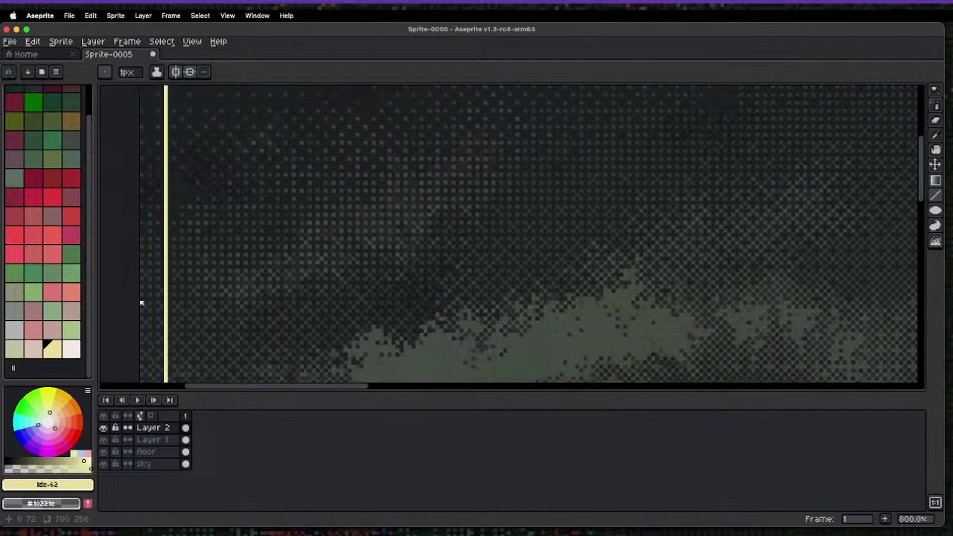
scroll(143, 303, "up", 5)
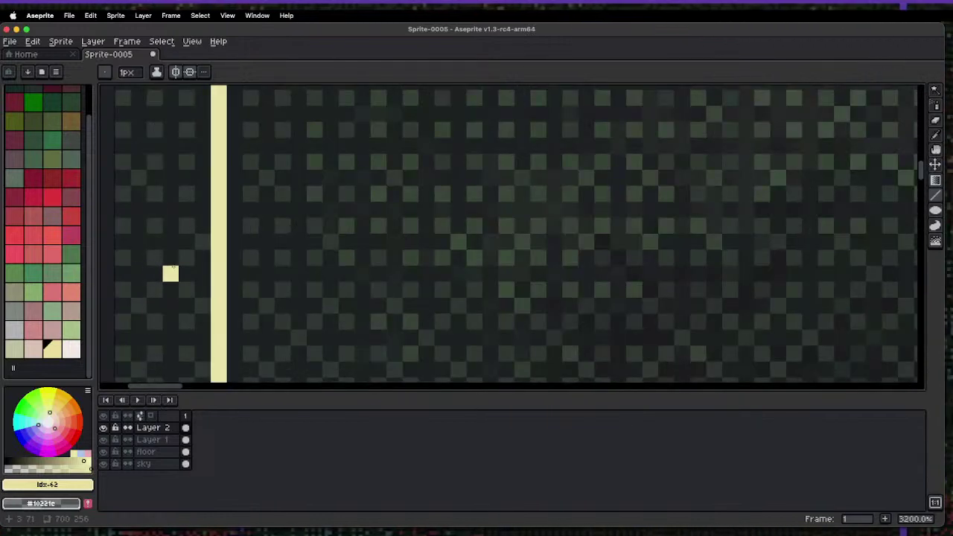
scroll(267, 143, "down", 6)
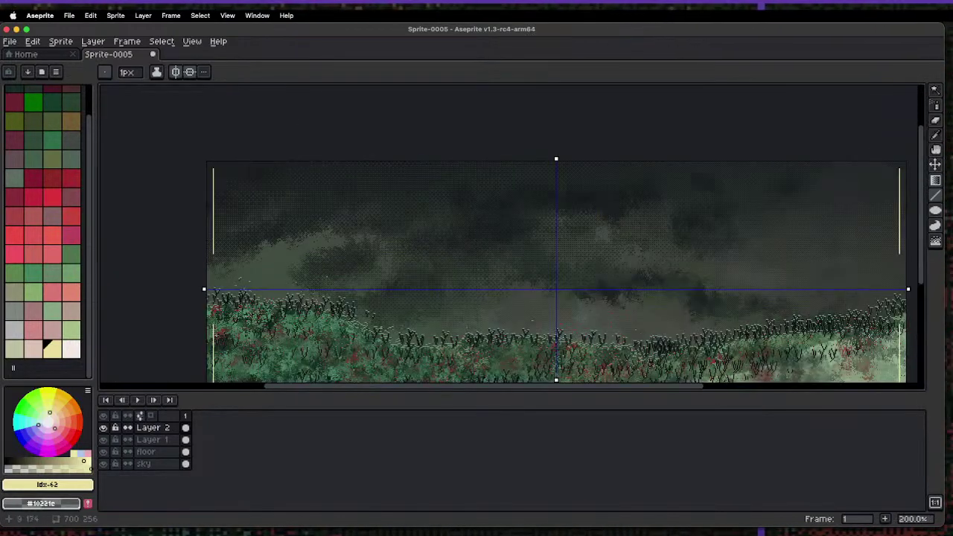
scroll(215, 335, "up", 4)
left_click_drag(220, 296, 219, 87)
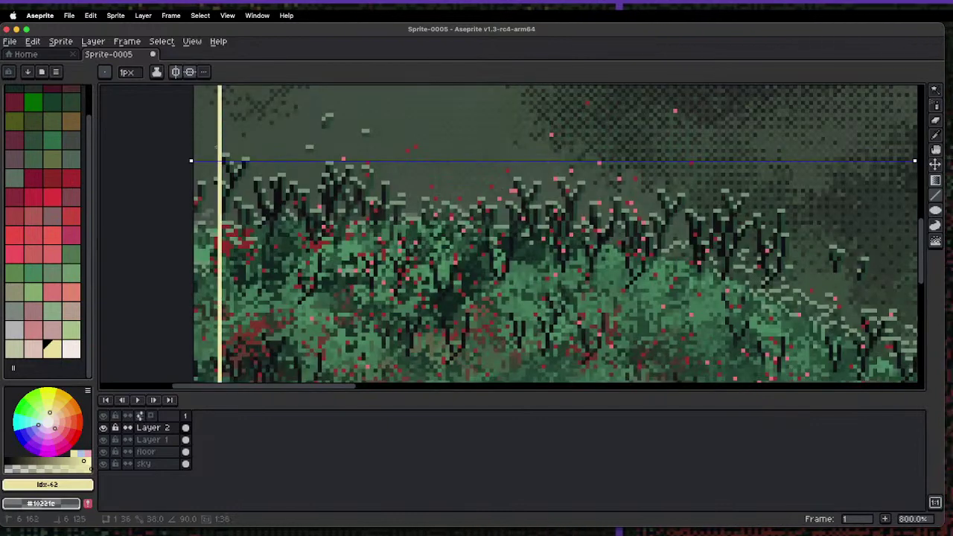
scroll(217, 234, "up", 5)
scroll(216, 234, "down", 5)
scroll(264, 145, "up", 1)
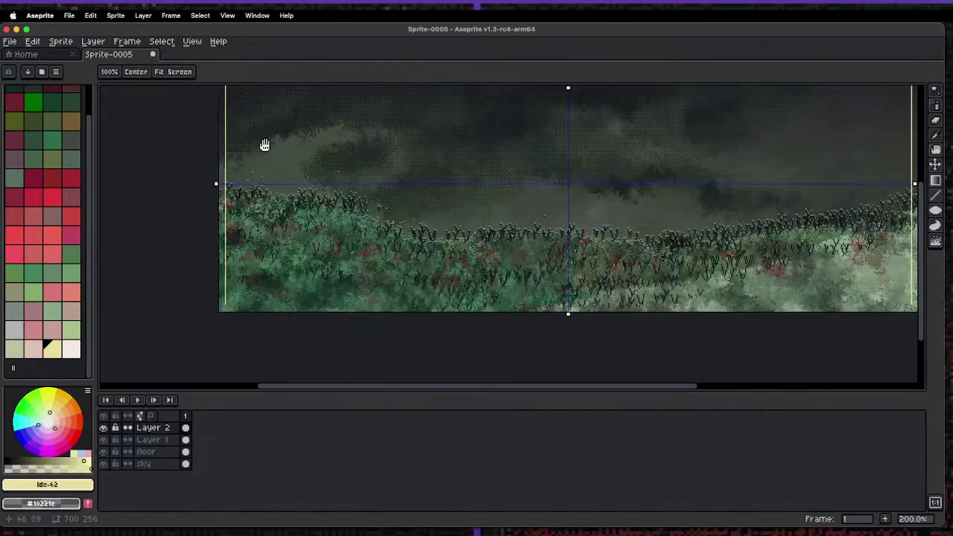
- Draw the horizontal frame line from the upper-left frame corner to the vertical symmetry axis, closing the mirrored rectangle
scroll(238, 194, "up", 3)
scroll(214, 243, "up", 4)
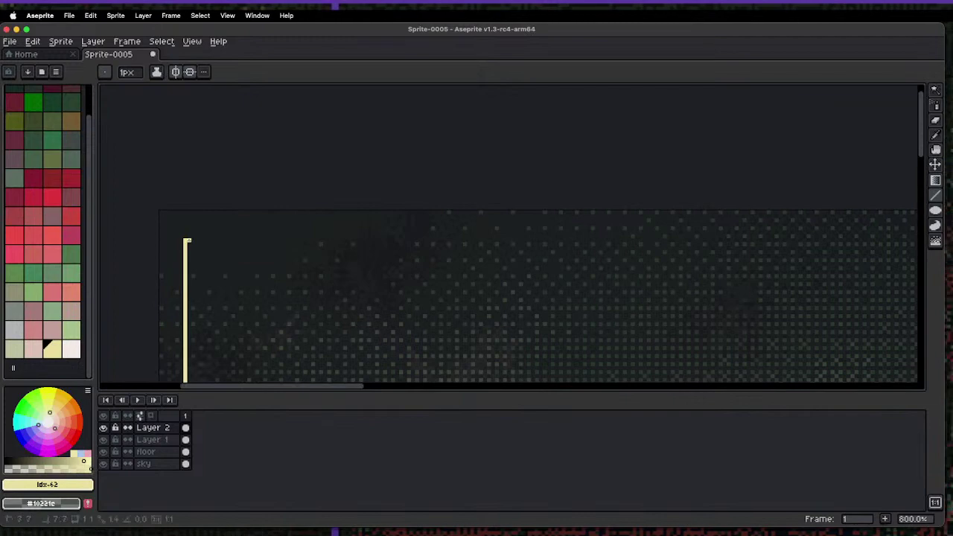
left_click_drag(191, 240, 806, 241)
scroll(725, 213, "down", 5)
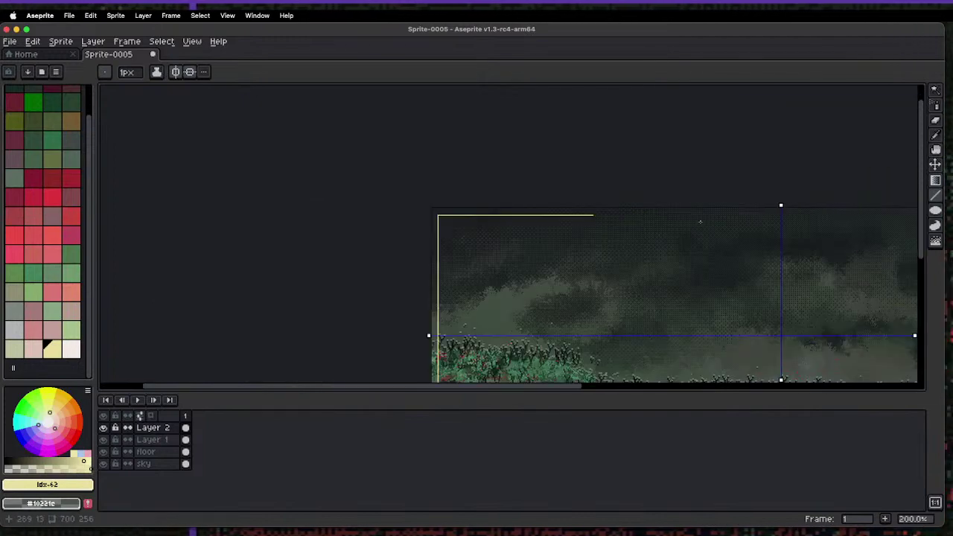
scroll(700, 221, "left", 5)
scroll(325, 225, "up", 2)
left_click_drag(314, 232, 681, 231)
scroll(405, 247, "down", 3)
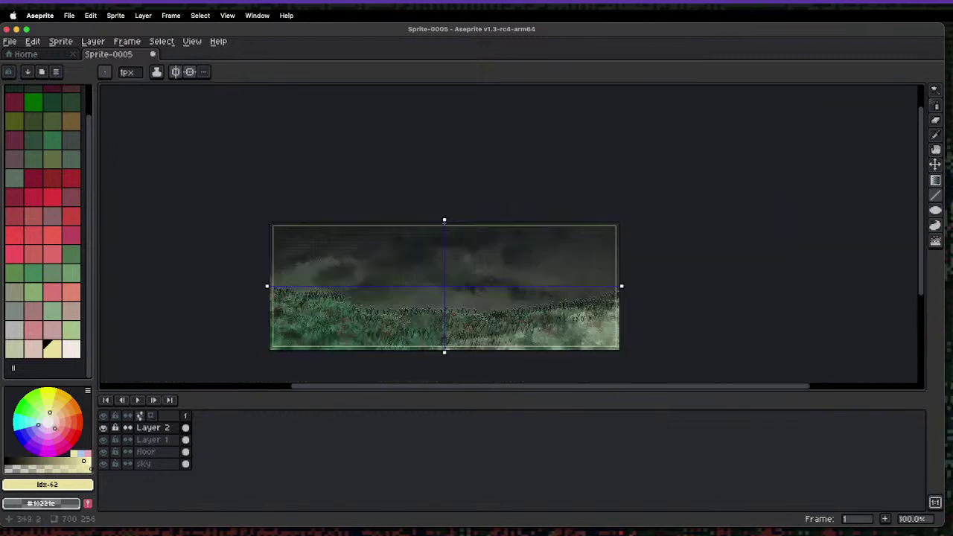
- Draw an S-shaped curve across the frame's upper-left corner with the Curve tool, from about (7, 31) to (31, 7)
scroll(408, 232, "up", 1)
scroll(245, 238, "left", 2)
scroll(248, 199, "up", 1)
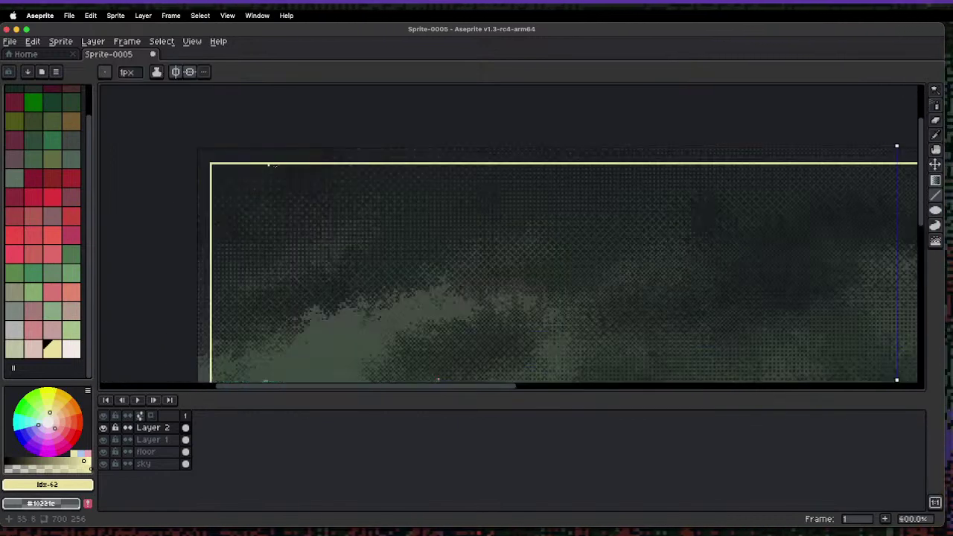
left_click(940, 199)
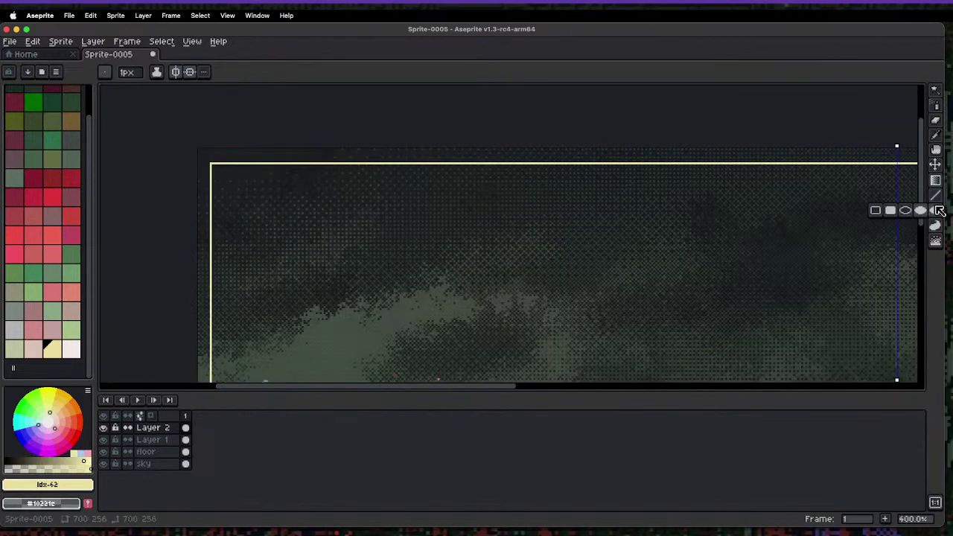
left_click(909, 209)
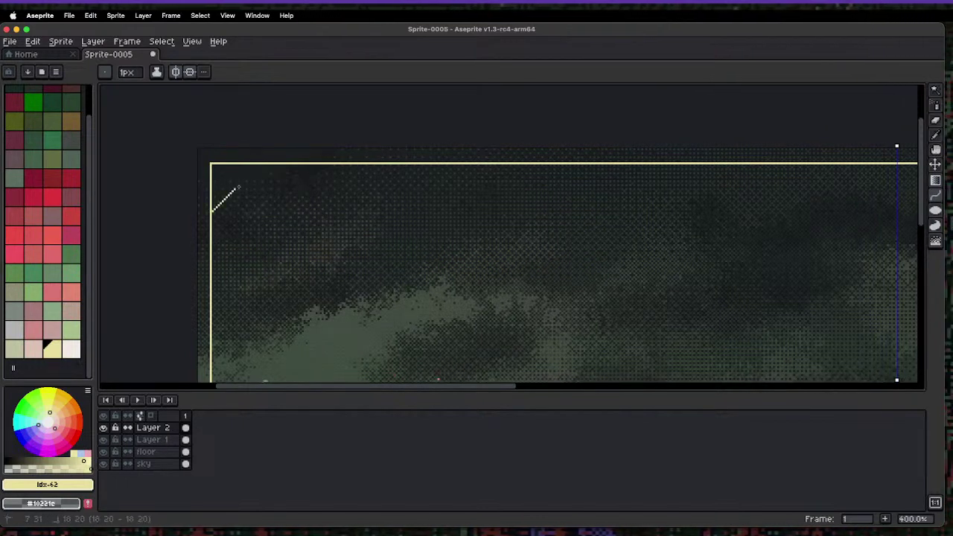
mouse_move(238, 187)
left_mouse_down()
mouse_move(271, 162)
mouse_move(215, 168)
mouse_move(274, 191)
mouse_move(253, 190)
left_mouse_up()
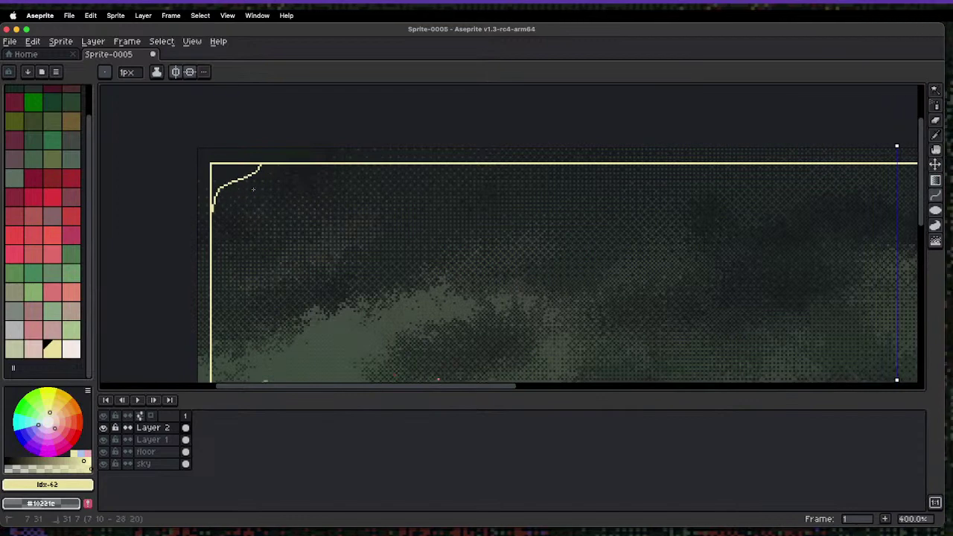
- Try to fill the small corner area between the frame and the curve with pale yellow
scroll(312, 179, "down", 2)
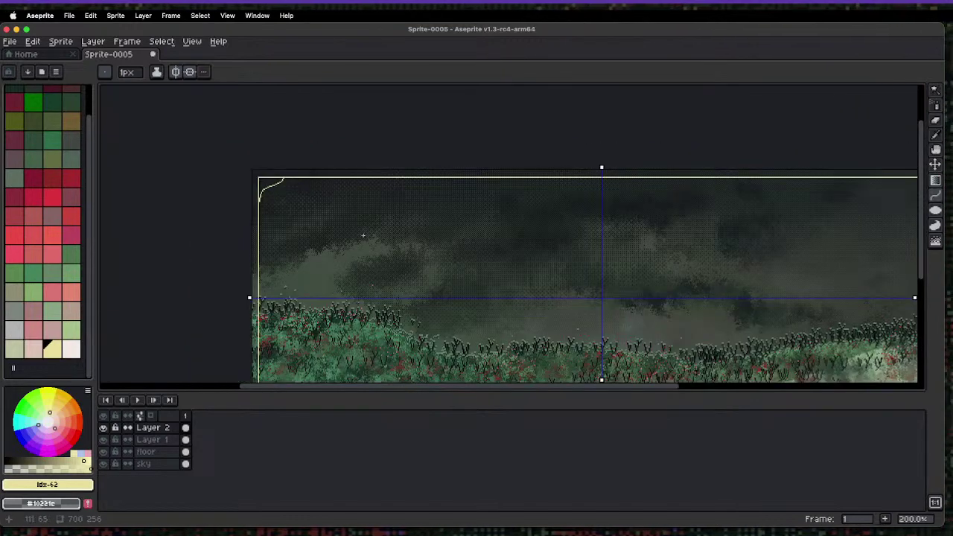
scroll(364, 236, "down", 1)
scroll(327, 261, "up", 1)
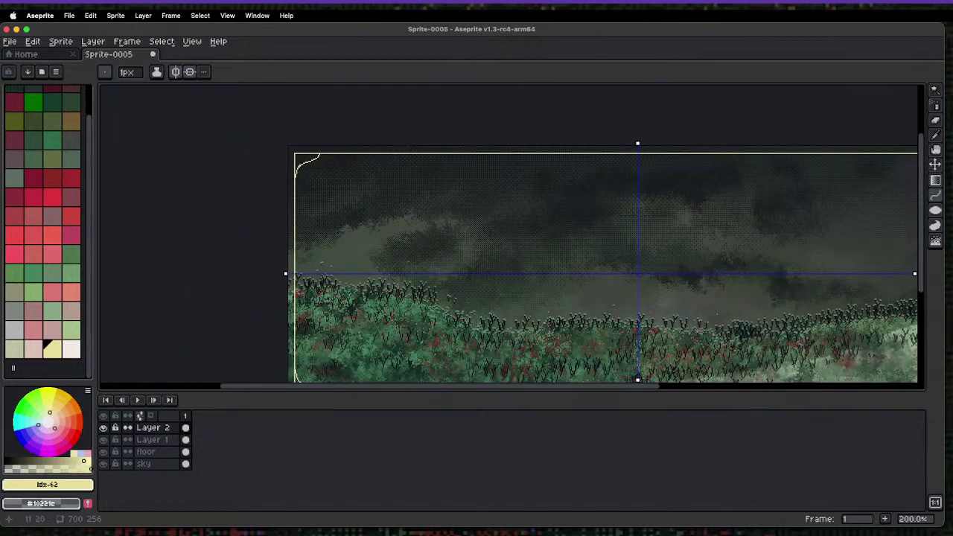
key("g")
left_click(299, 163)
key("super+z")
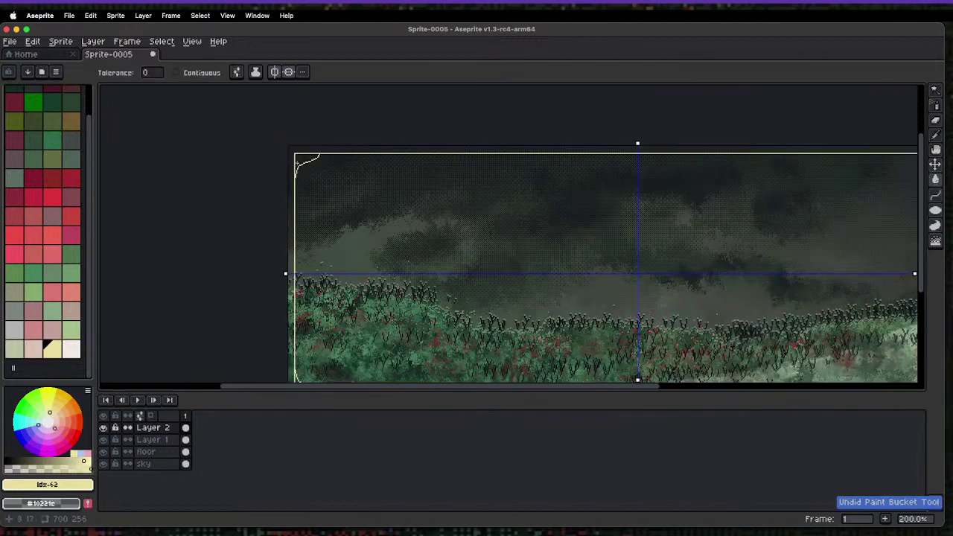
- Hide Layer 1 and the floor layer, leaving only Layer 2 and the sky visible
left_click(103, 428, "alt")
left_click(104, 464)
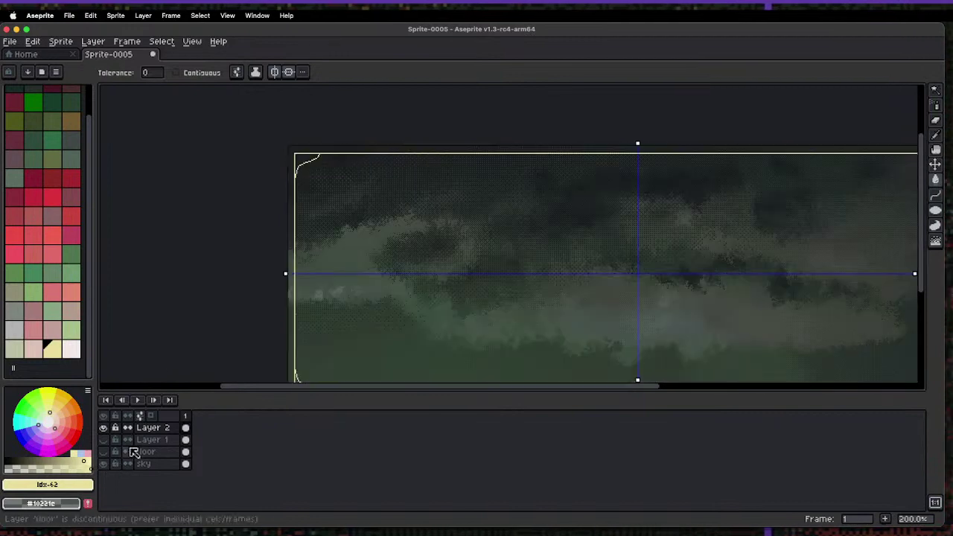
- Try to fill the corner area between the frame and the curve with pale yellow
scroll(298, 172, "up", 1)
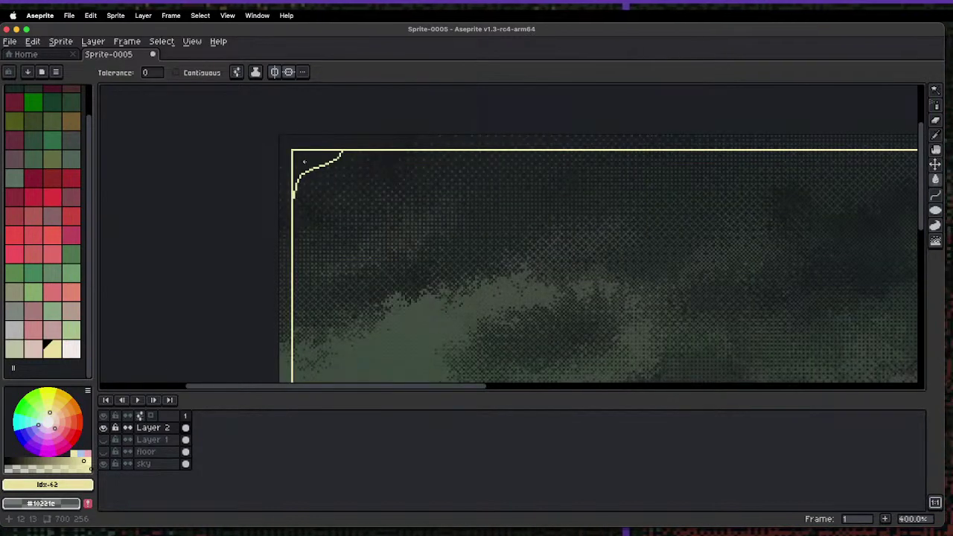
key("b")
key("g")
left_click(305, 160)
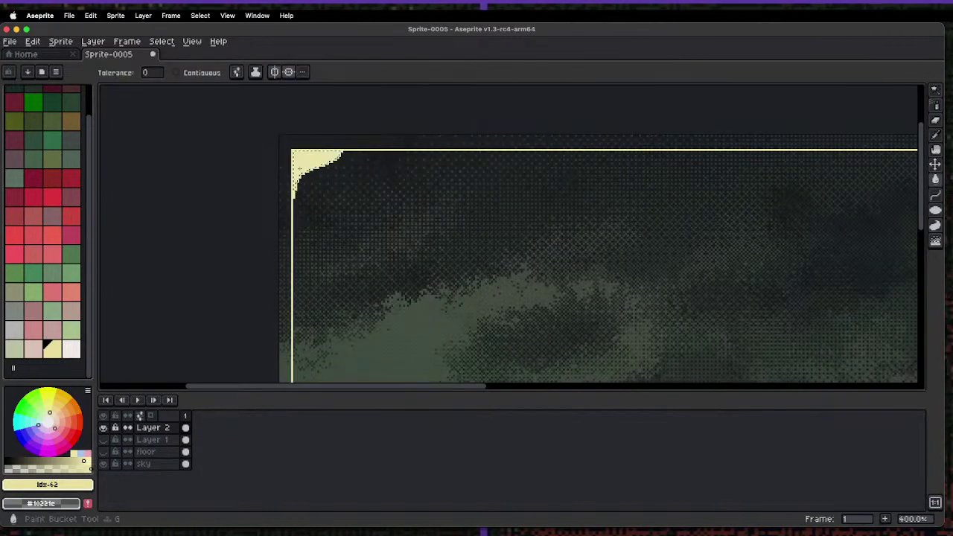
key("ctrl+z")
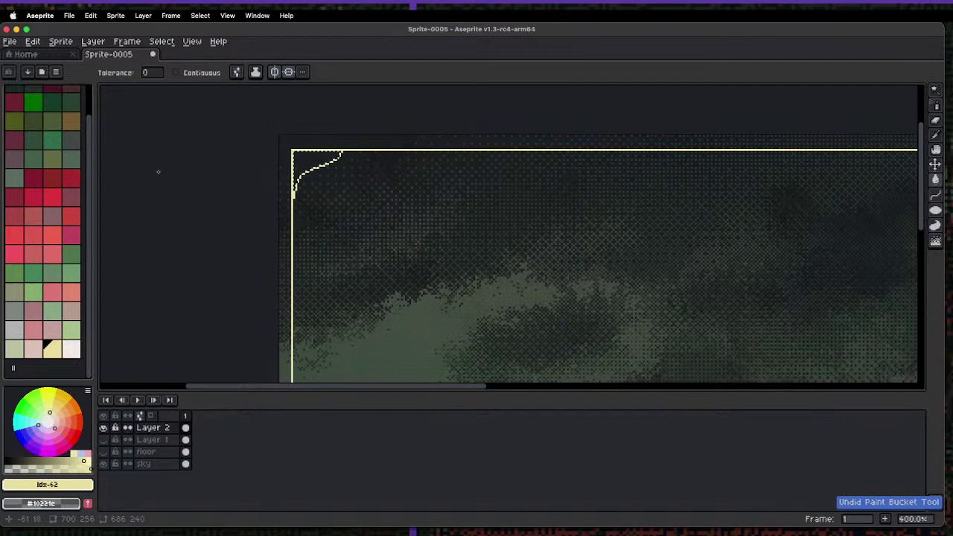
- Pick the brown palette colour idx-15 and try filling the canvas's upper-left corner area with and without Continuous filling
left_click(73, 125)
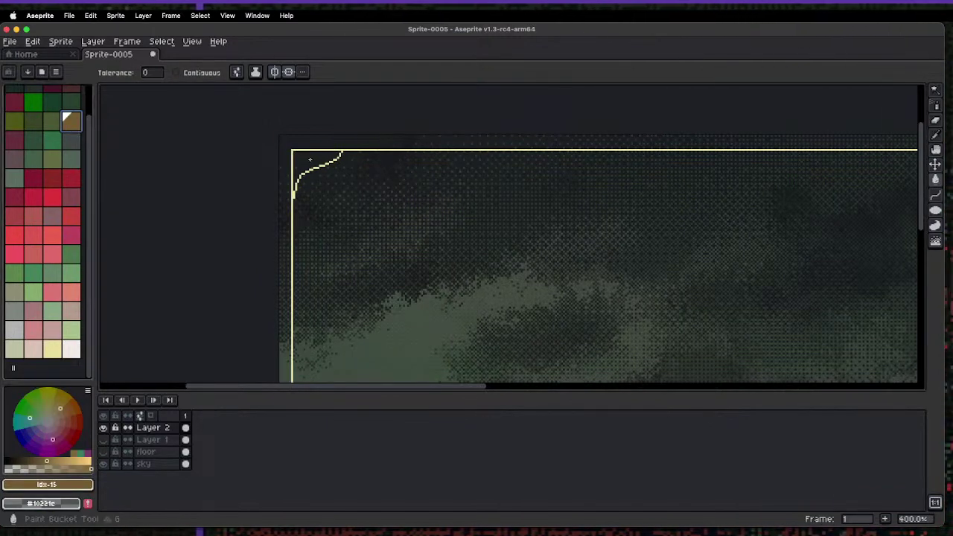
left_click(311, 159)
key("ctrl+z")
left_click(195, 73)
left_click(312, 157)
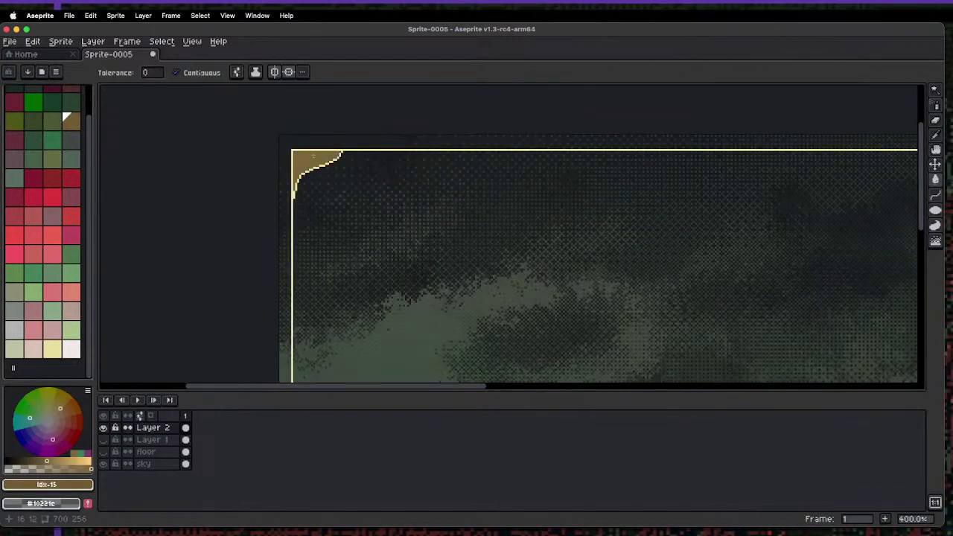
key("ctrl+z")
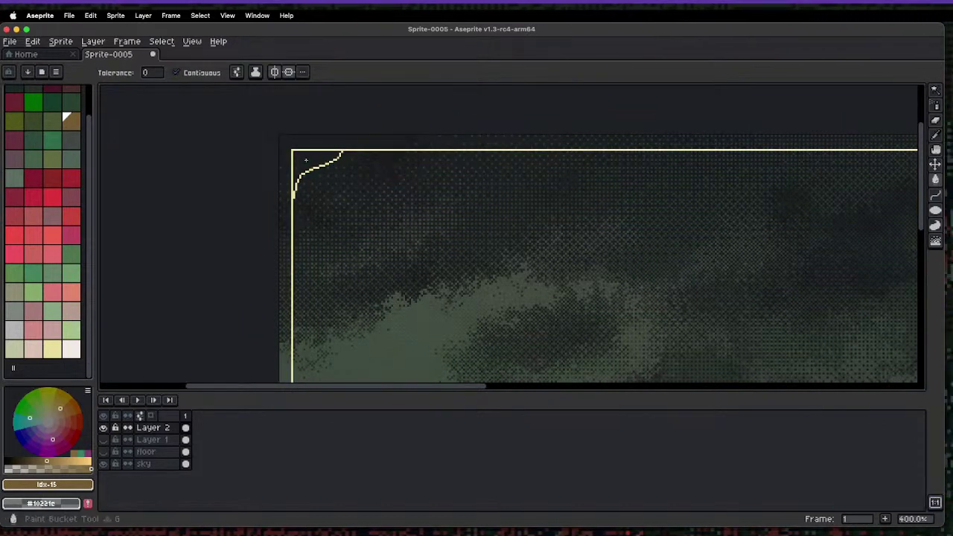
left_click(306, 160)
key("ctrl+z")
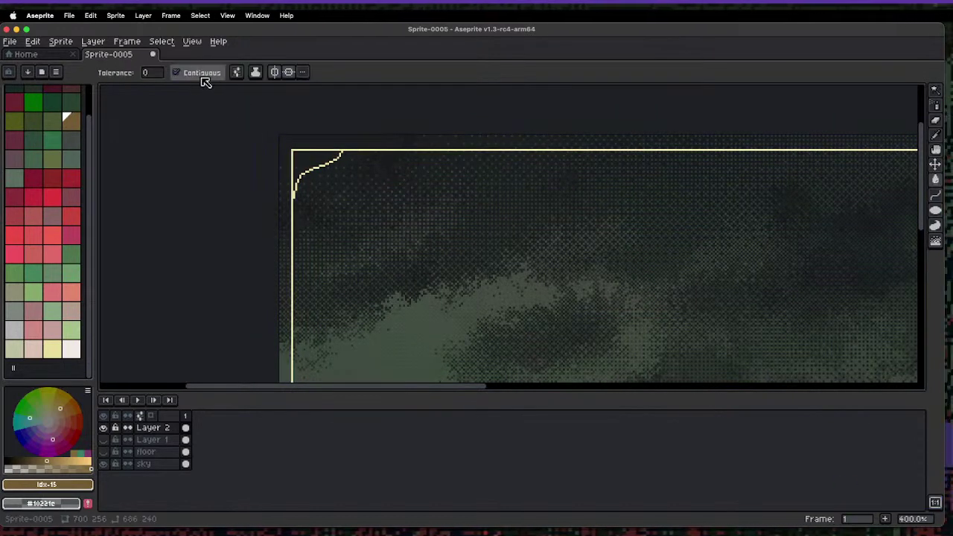
- Hide the sky layer and retry the brown fill in the corner area with Continuous off
left_click(104, 464)
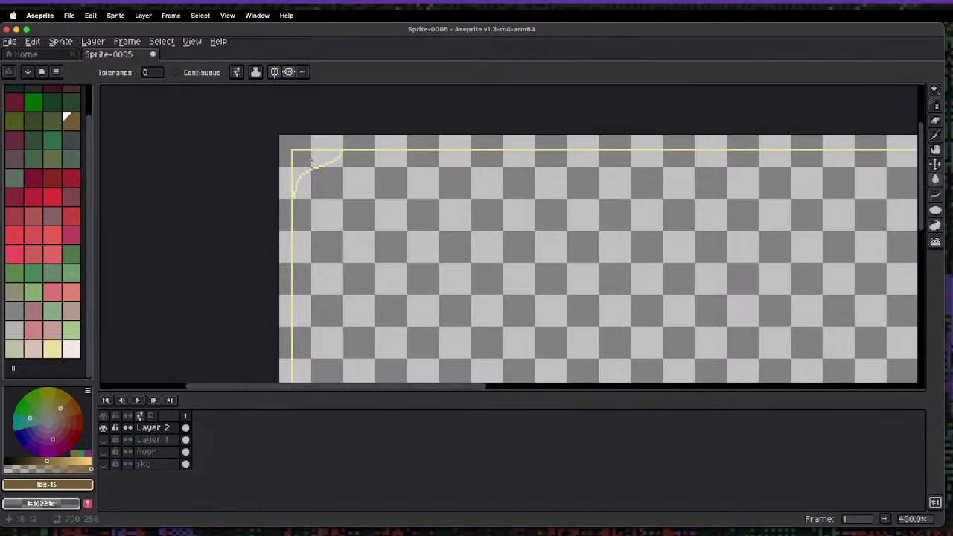
scroll(310, 159, "up", 3)
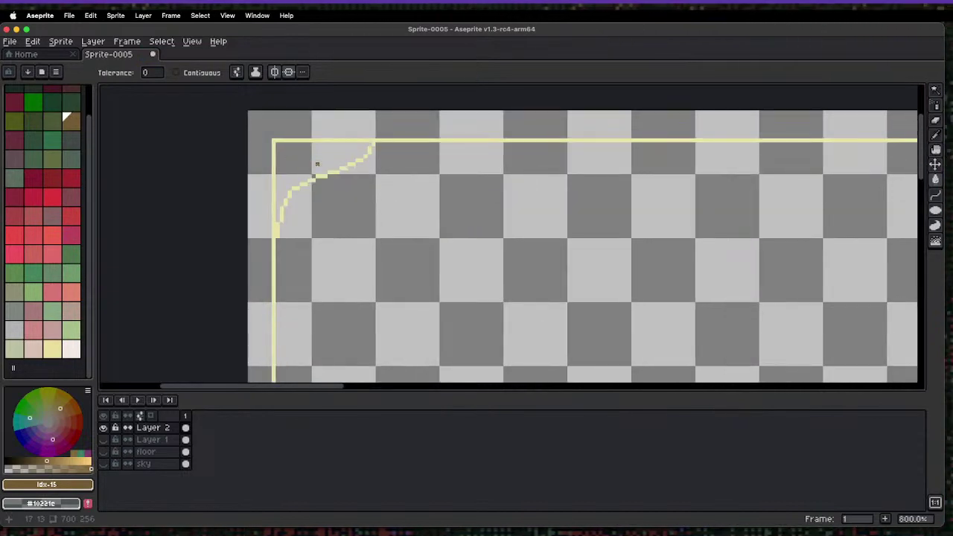
left_click(305, 165)
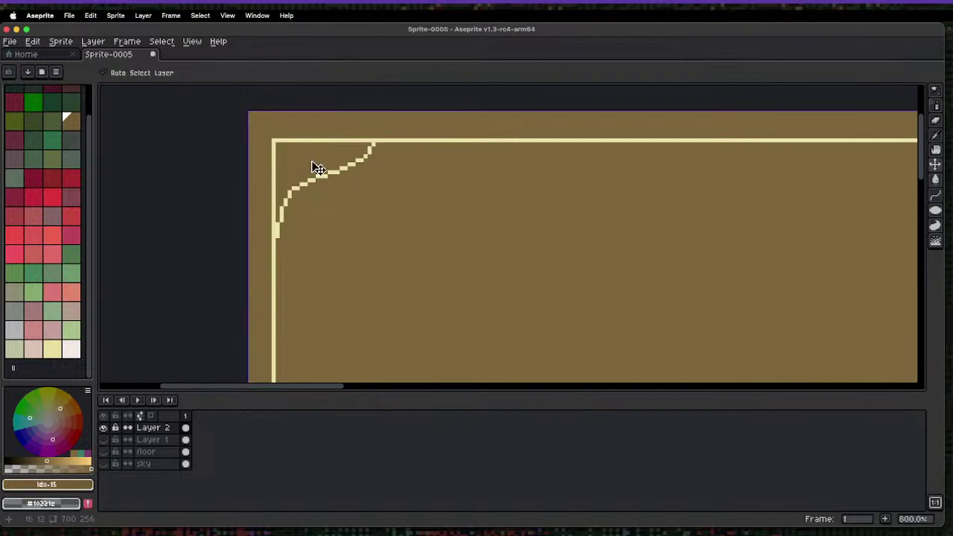
key("super+z")
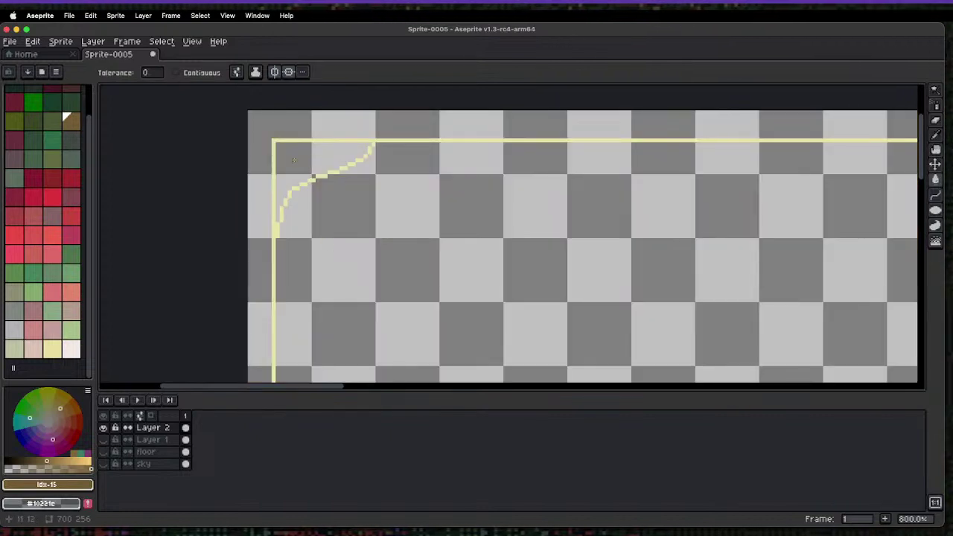
left_click(295, 160)
key("super+z")
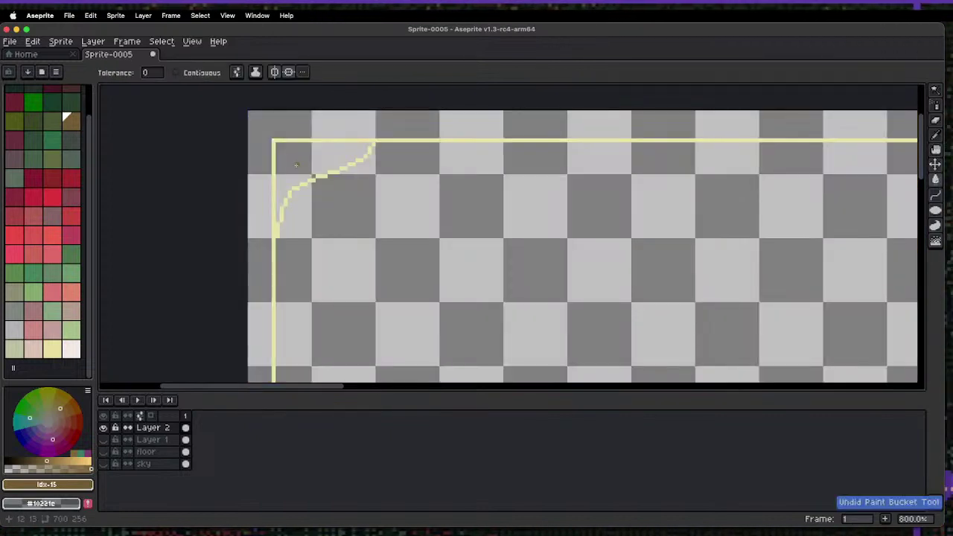
- Enable Continuous filling and fill the mirrored corner areas and the strip outside the frame line with brown
left_click(192, 73)
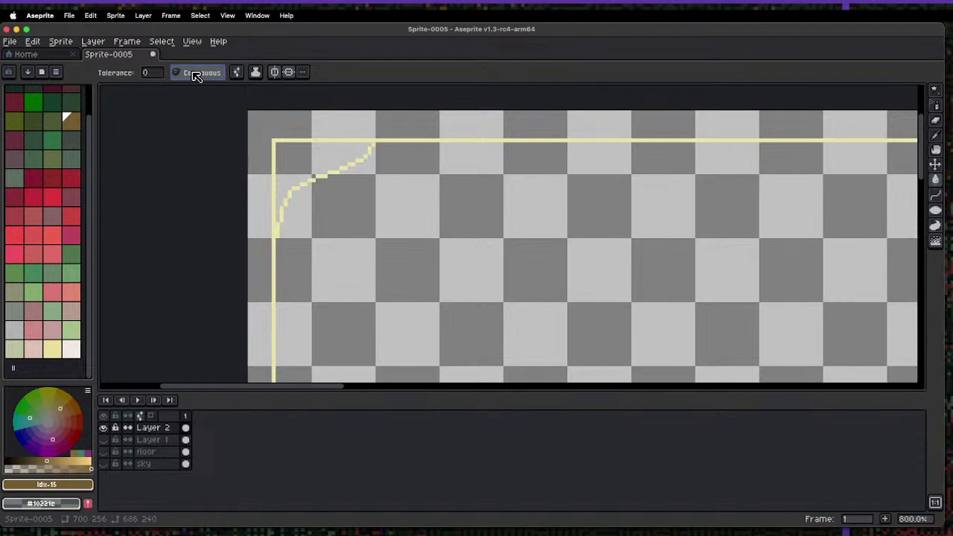
left_click(295, 159)
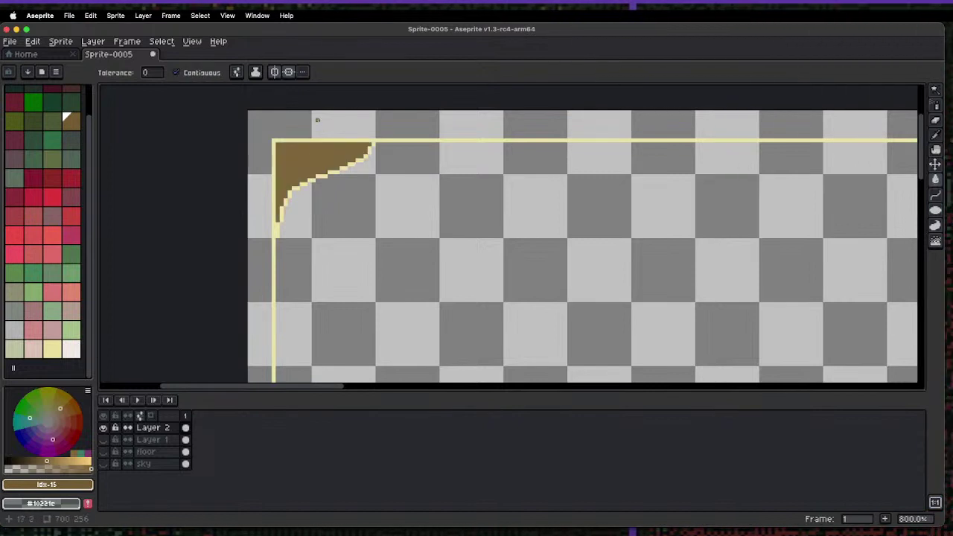
key("1")
key("2")
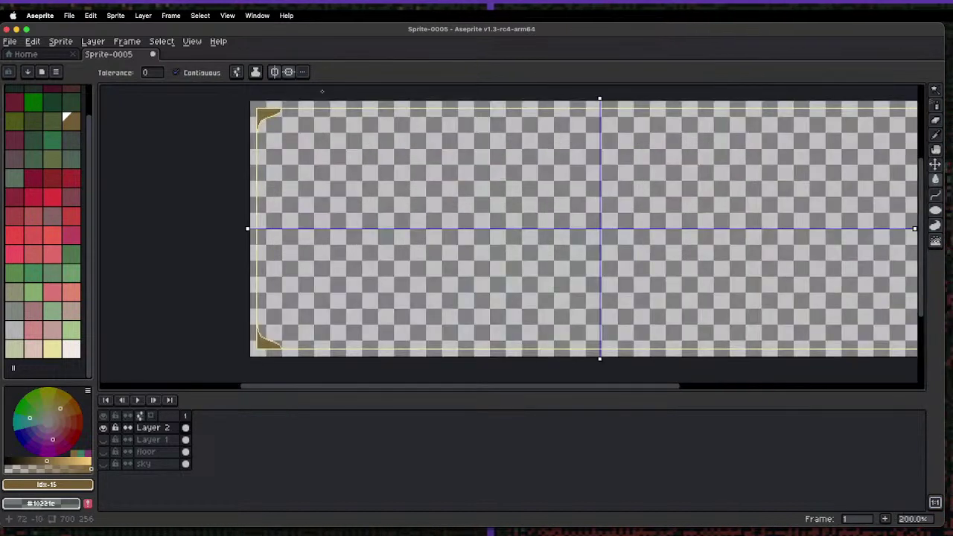
left_click(274, 72)
left_click(297, 105)
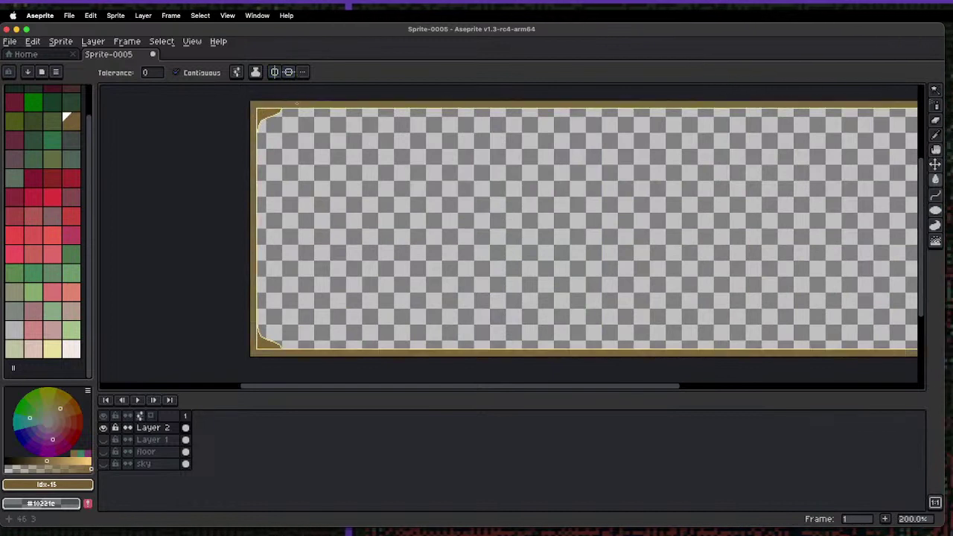
- Cover the straight frame lines behind the corner curve with brown lines from (6, 30) to (6, 7) and (31, 7) to (6, 7)
scroll(249, 127, "up", 4)
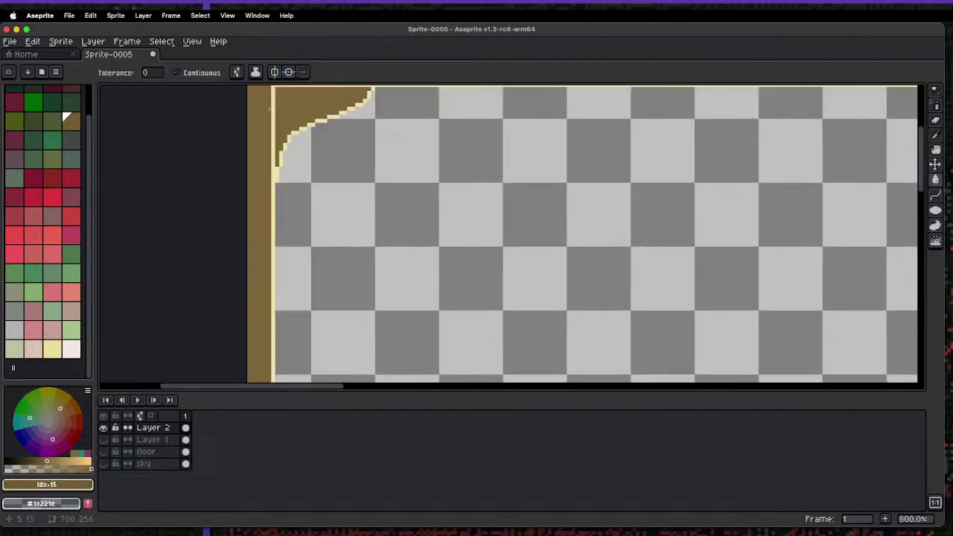
left_click(290, 72)
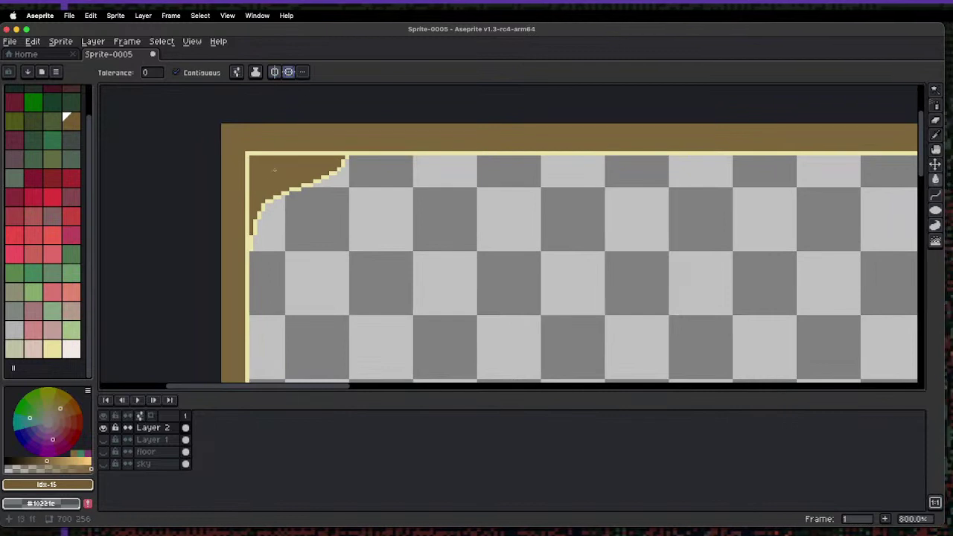
key("l")
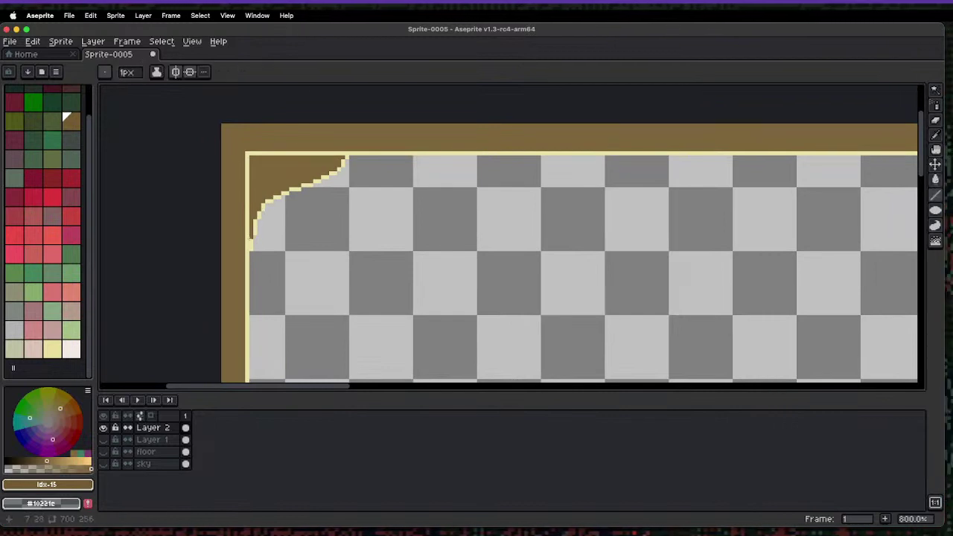
left_click_drag(248, 242, 243, 173)
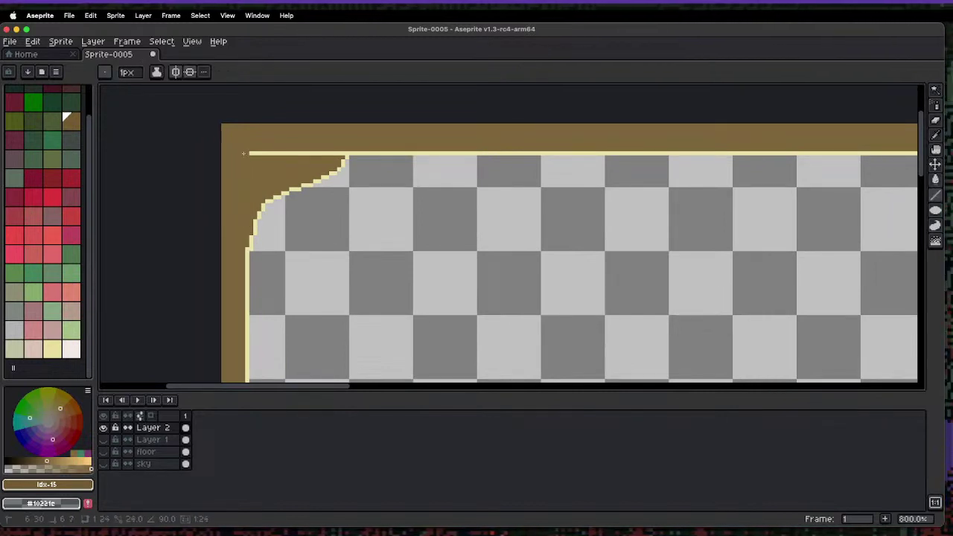
left_click_drag(347, 154, 246, 159)
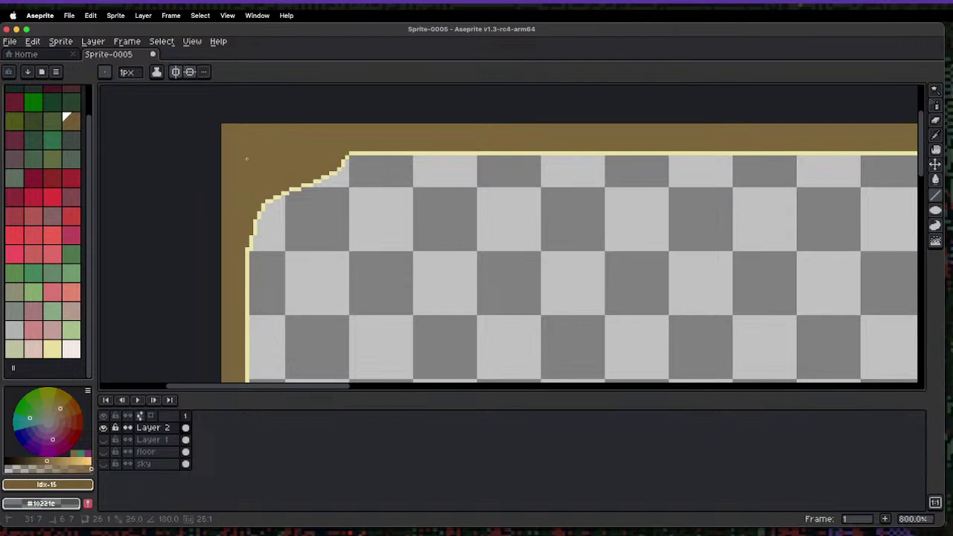
key("1")
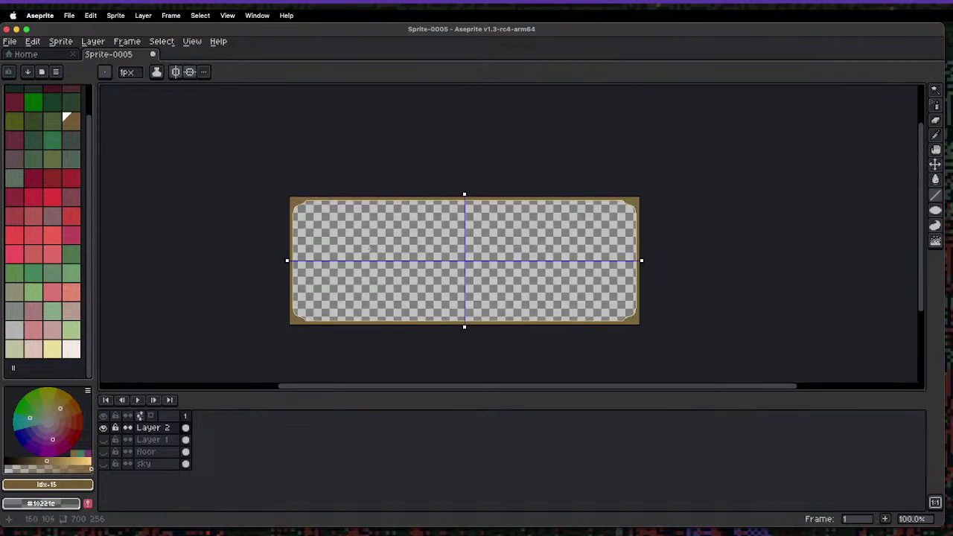
- Try to sketch a mirrored, pointed brown ornament on the frame's lower edge at the vertical symmetry axis
key("3")
key("4")
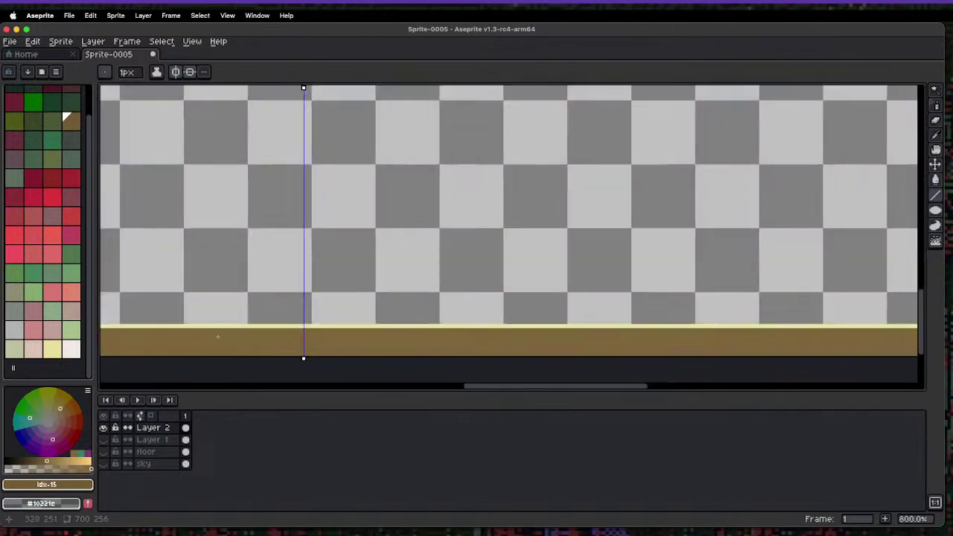
key("b")
mouse_move(261, 325)
left_mouse_down()
mouse_move(302, 262)
mouse_move(251, 313)
mouse_move(301, 287)
left_mouse_up()
key("super+z")
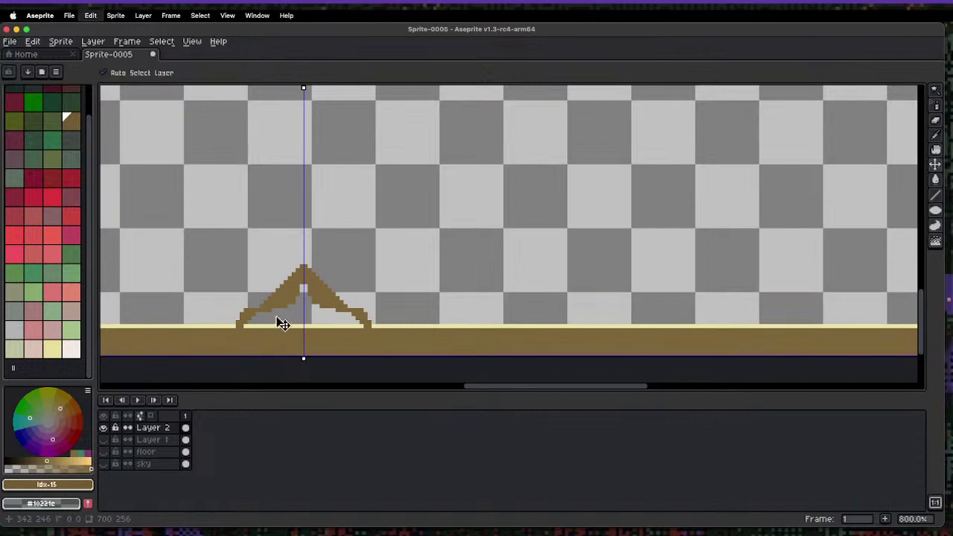
key("super+z")
- Draw a brown ornament outline with a narrow central spike and rounded shoulders at the lower edge's centre, and fill it brown
mouse_move(301, 253)
left_mouse_down()
mouse_move(288, 290)
mouse_move(249, 298)
mouse_move(223, 336)
left_mouse_up()
key("g")
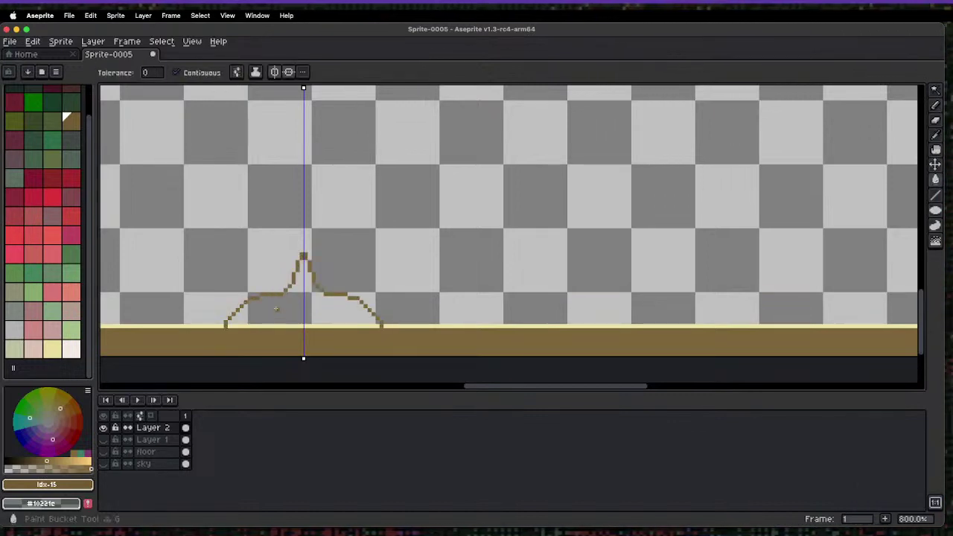
left_click(280, 317)
scroll(281, 321, "down", 6)
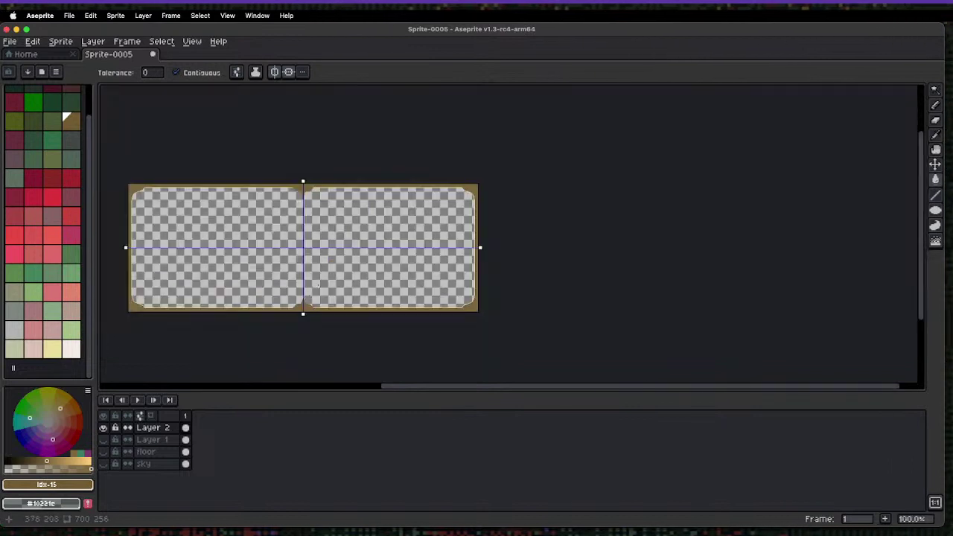
- Select the connected brown frame area with the Magic Wand and outline its inside edge in pale yellow
scroll(305, 304, "up", 3)
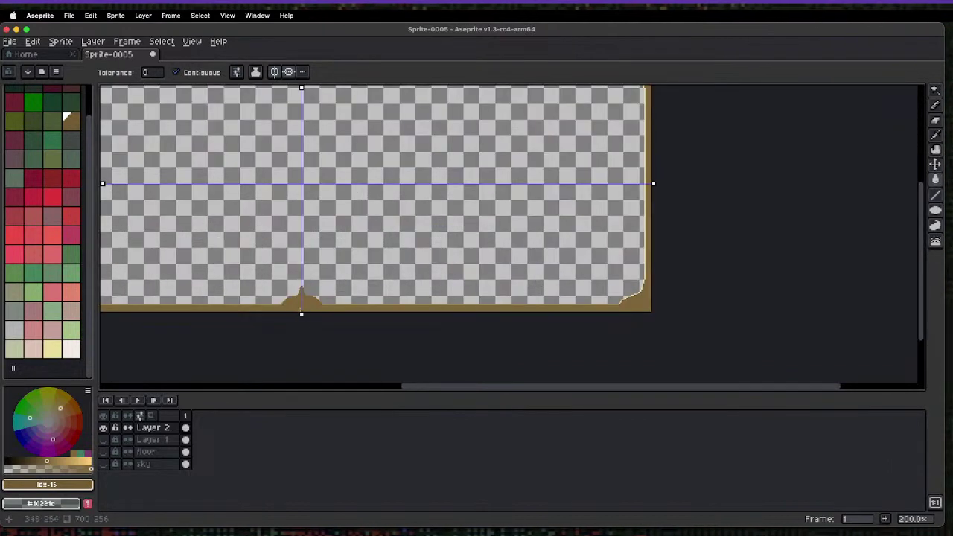
key("w")
left_click(313, 289)
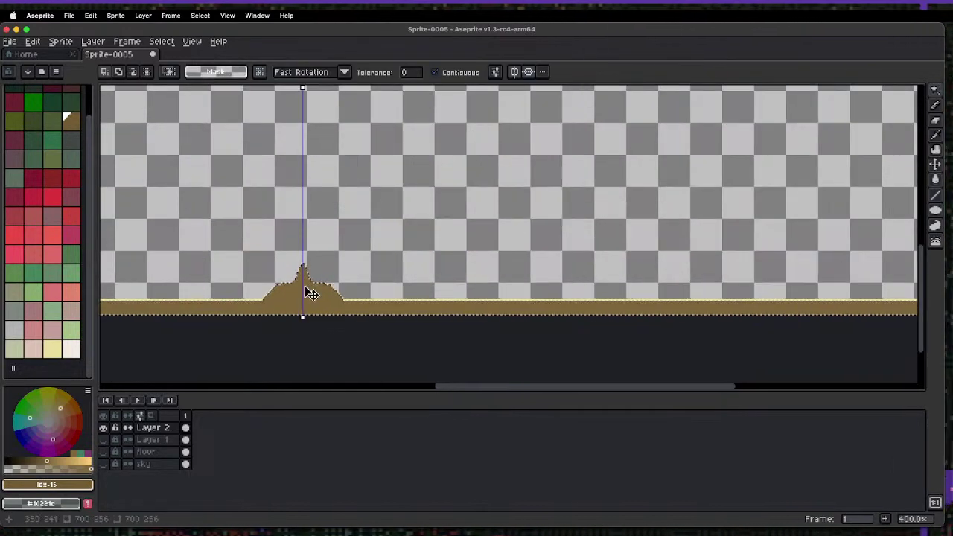
left_click(52, 349)
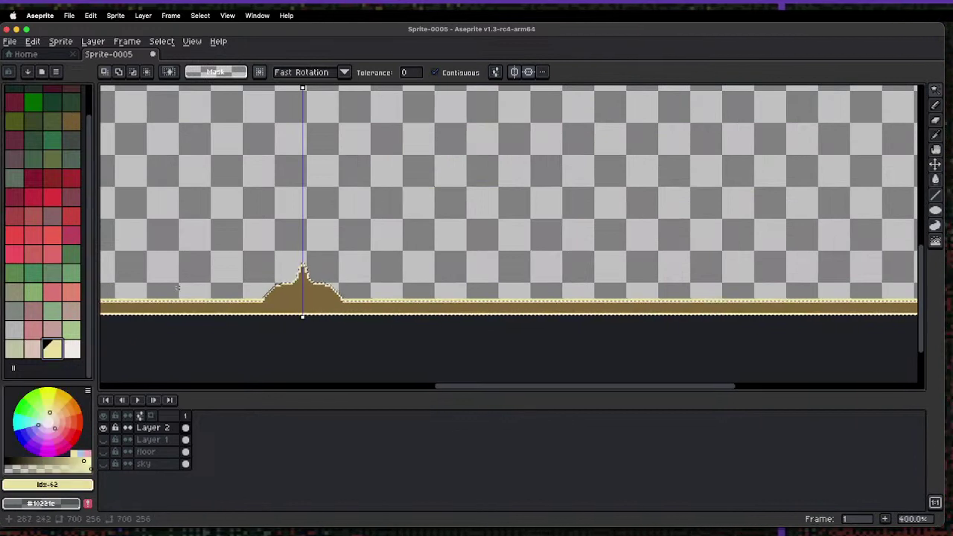
- Turn off both the vertical and horizontal symmetry axes
scroll(268, 201, "down", 3)
scroll(280, 156, "up", 1)
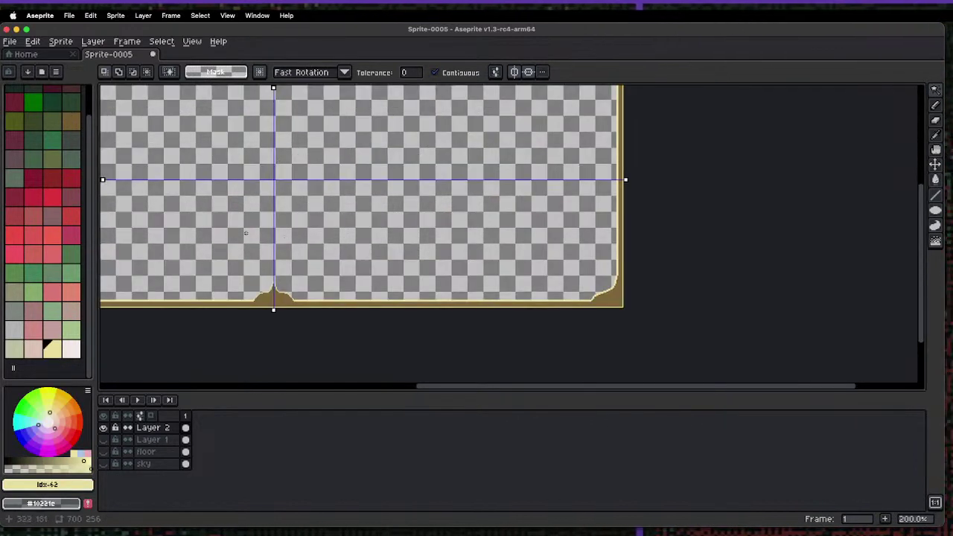
left_click(514, 71)
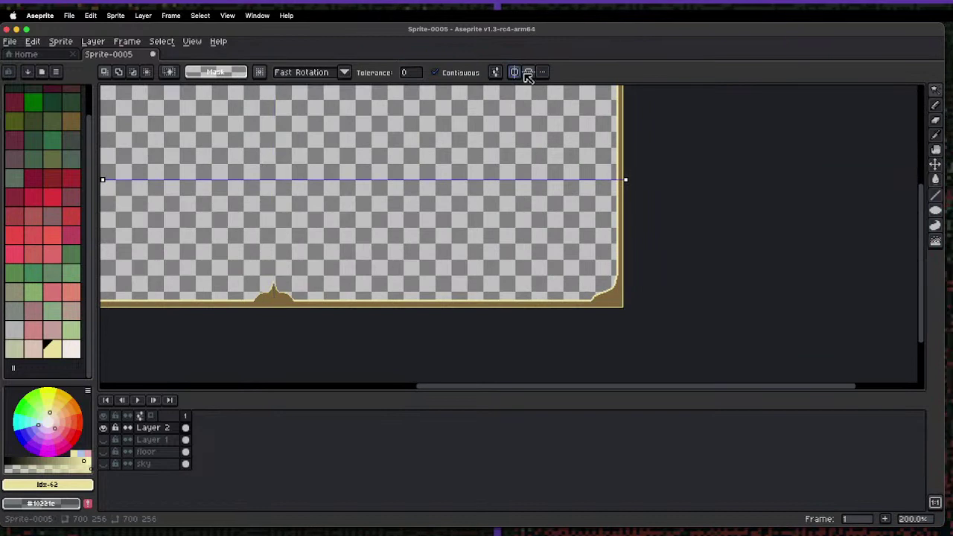
left_click(528, 71)
- Undo the pale yellow outline and reselect the whole connected brown frame area with the Magic Wand
scroll(276, 306, "up", 3)
key("super+z")
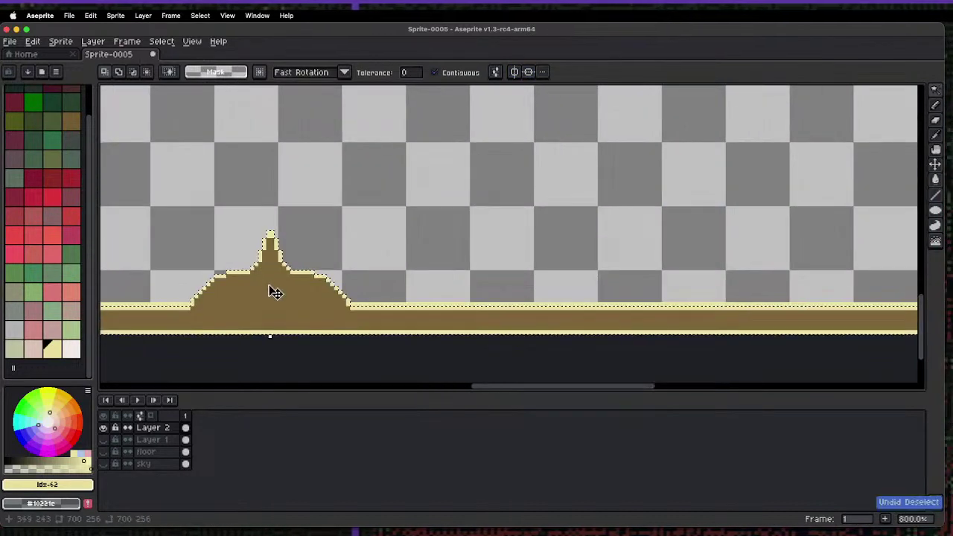
key("super+d")
left_click(281, 301)
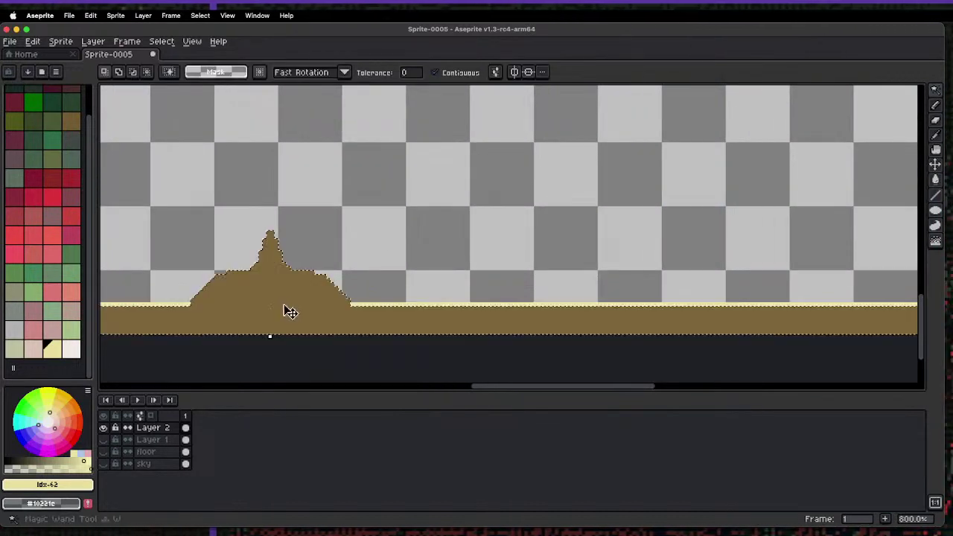
scroll(280, 303, "down", 4)
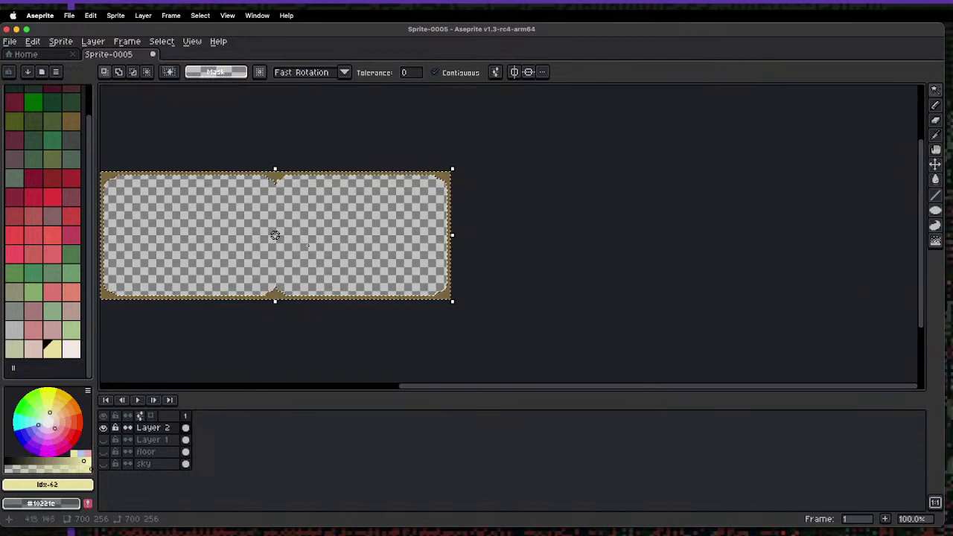
scroll(159, 274, "up", 1)
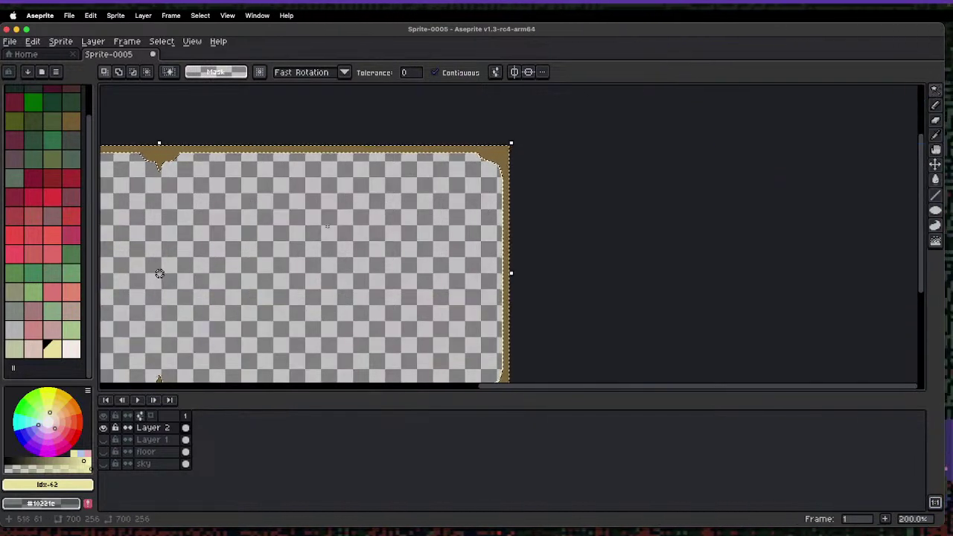
- Select the connected brown frame area, stroke its inside edge in pale yellow, and clear the selection
key("super+d")
left_click_drag(201, 284, 284, 148)
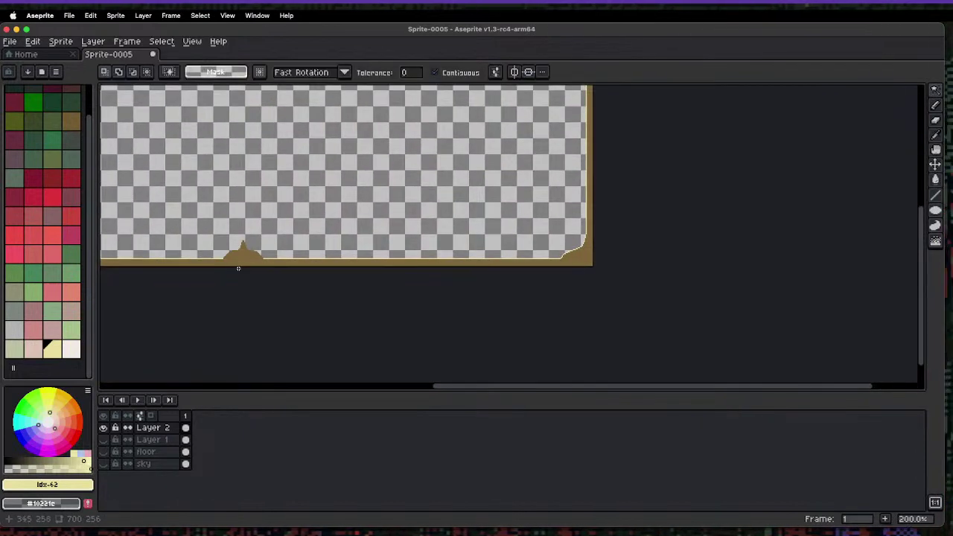
left_click(238, 259)
scroll(251, 266, "up", 3)
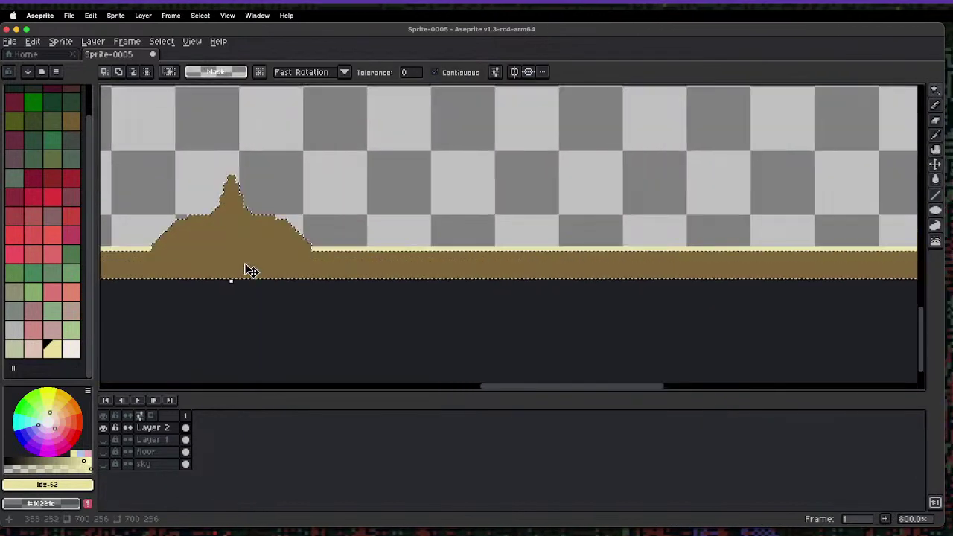
key("s")
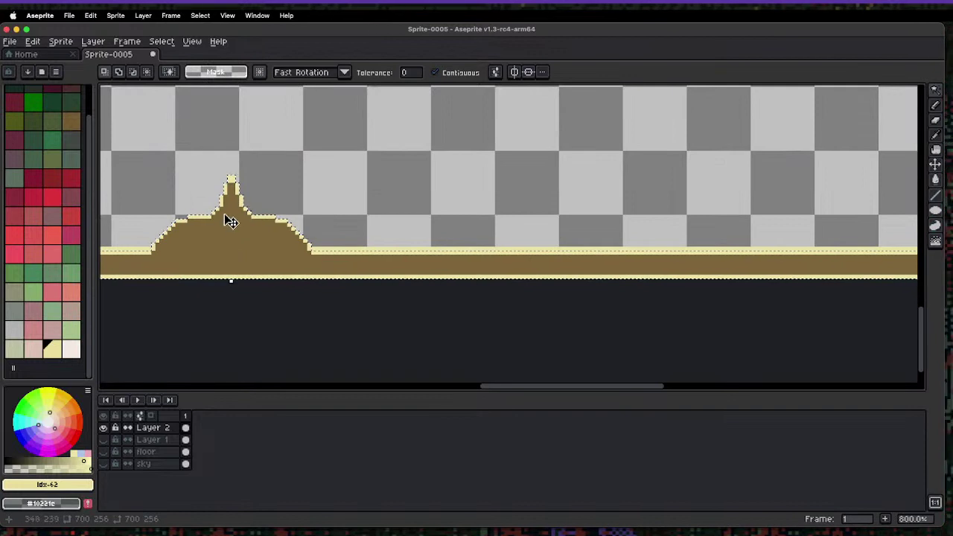
left_click(35, 42)
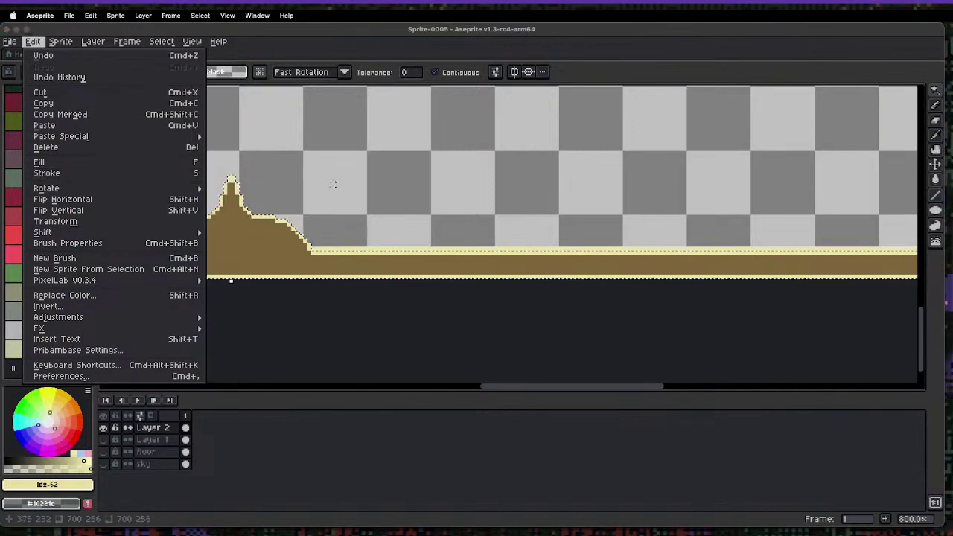
left_click(306, 177)
scroll(306, 177, "up", 3)
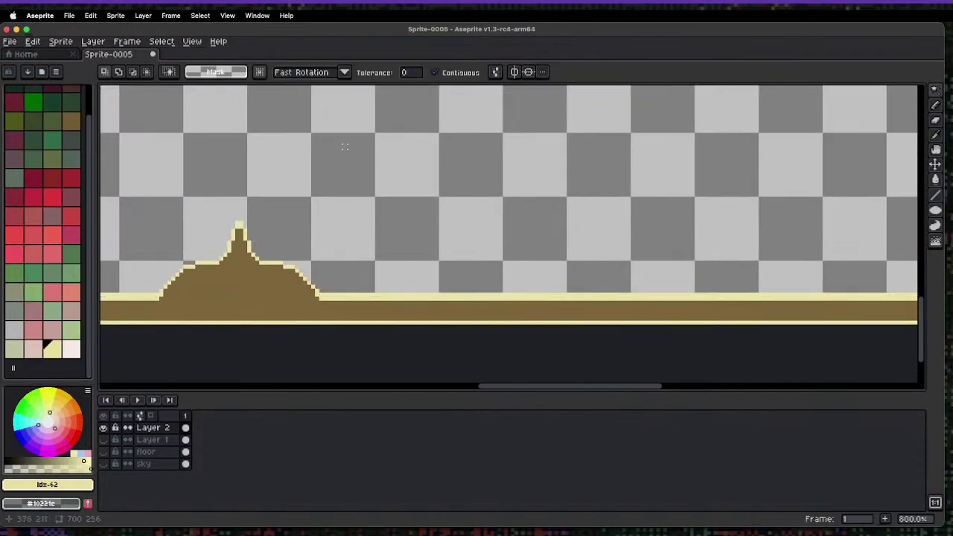
- Lasso a freeform curled shape about 83 by 35 px above the lower edge, beside the centre ornament, and try a pale yellow stroke on it
key("b")
mouse_move(321, 131)
left_mouse_down()
mouse_move(349, 198)
mouse_move(474, 230)
left_mouse_up()
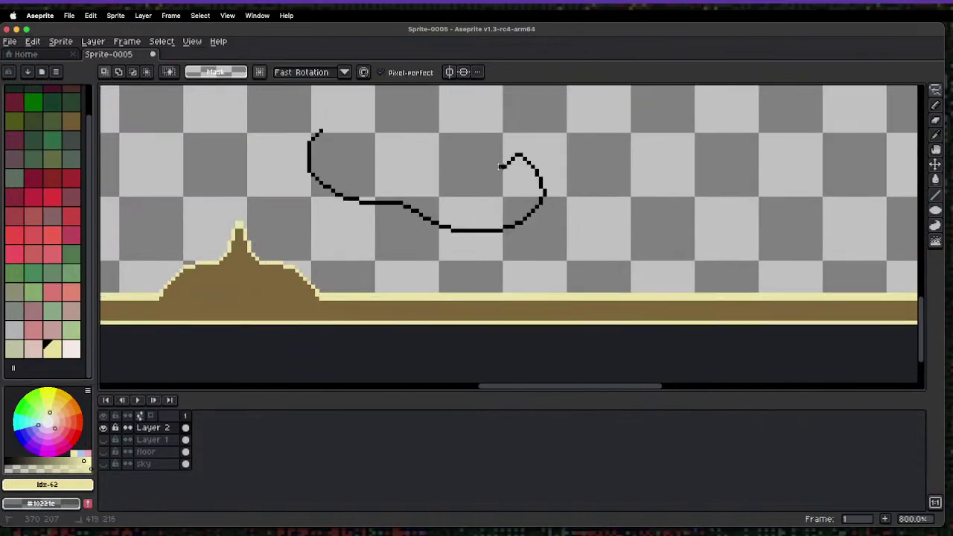
mouse_move(502, 167)
left_mouse_down()
mouse_move(452, 146)
mouse_move(510, 118)
mouse_move(575, 159)
mouse_move(635, 160)
mouse_move(585, 110)
mouse_move(477, 95)
mouse_move(393, 105)
mouse_move(430, 155)
left_mouse_up()
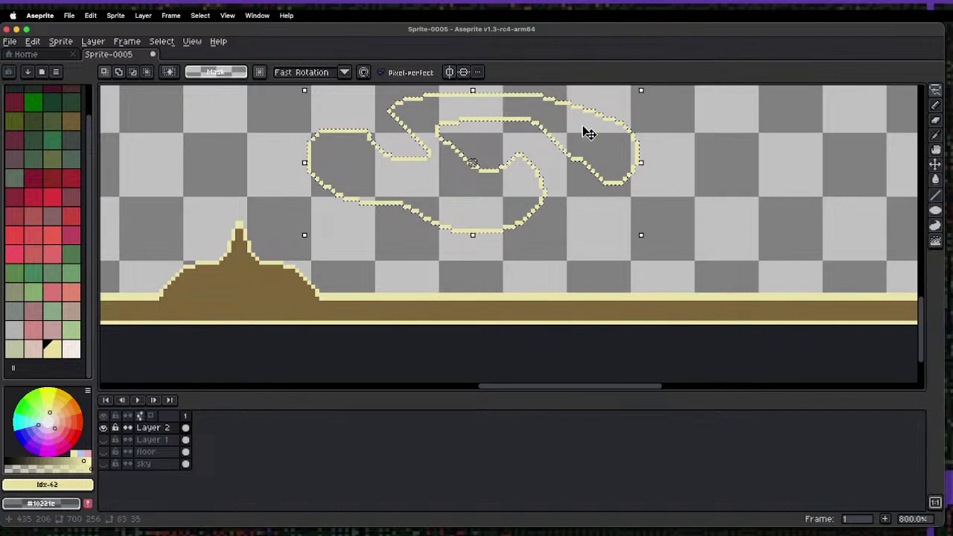
scroll(446, 152, "down", 4)
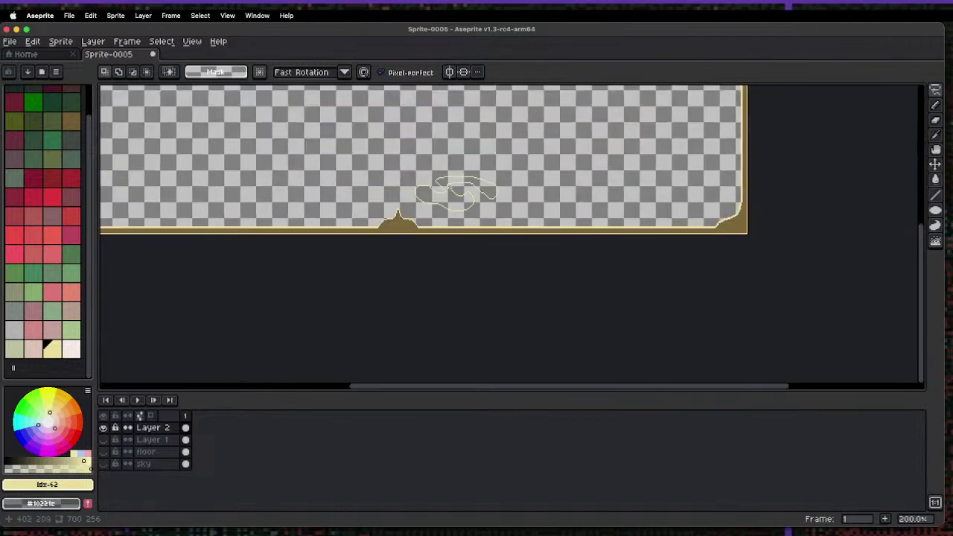
scroll(450, 191, "up", 2)
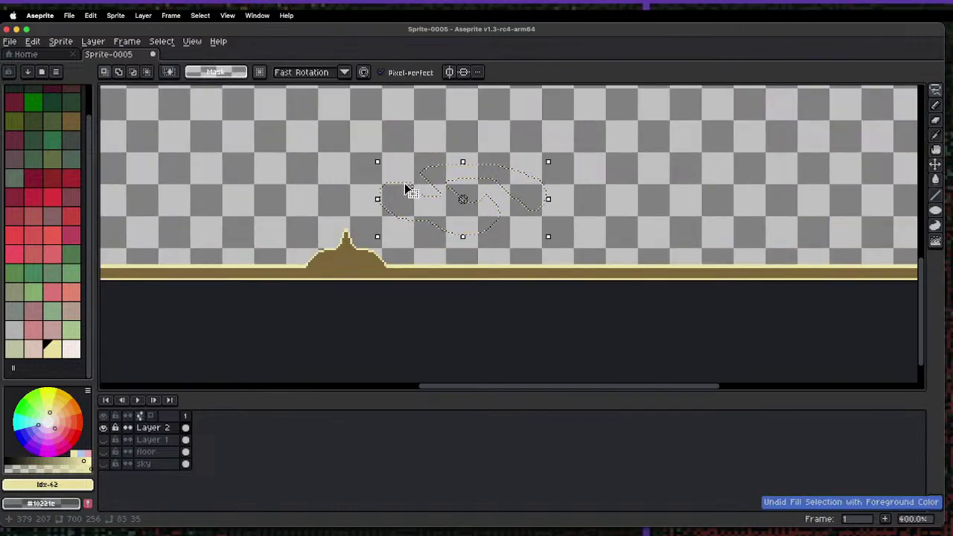
key("super+d")
key("super+z")
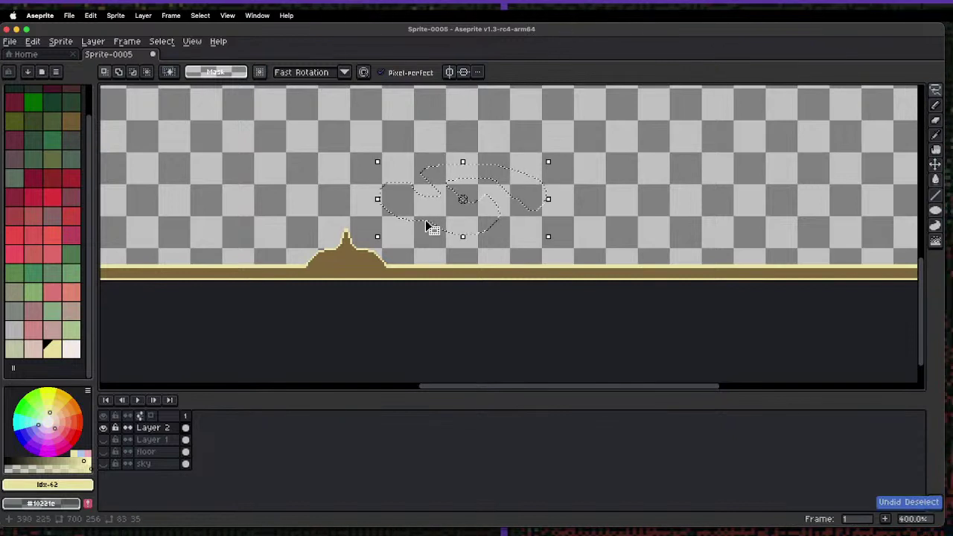
- Try a pale yellow fill with a dark red Idx-27 stroke on the freeform selection, and undo both
key("g")
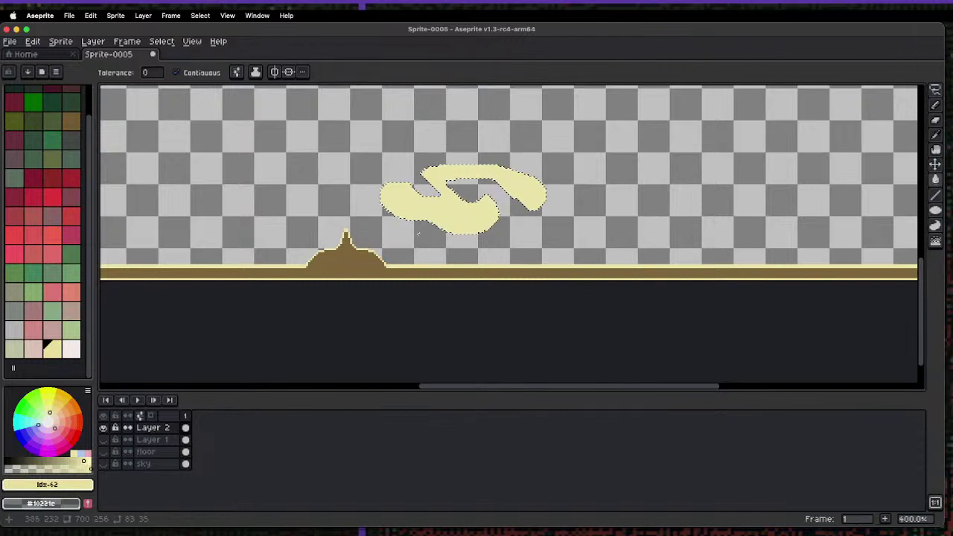
left_click(71, 177)
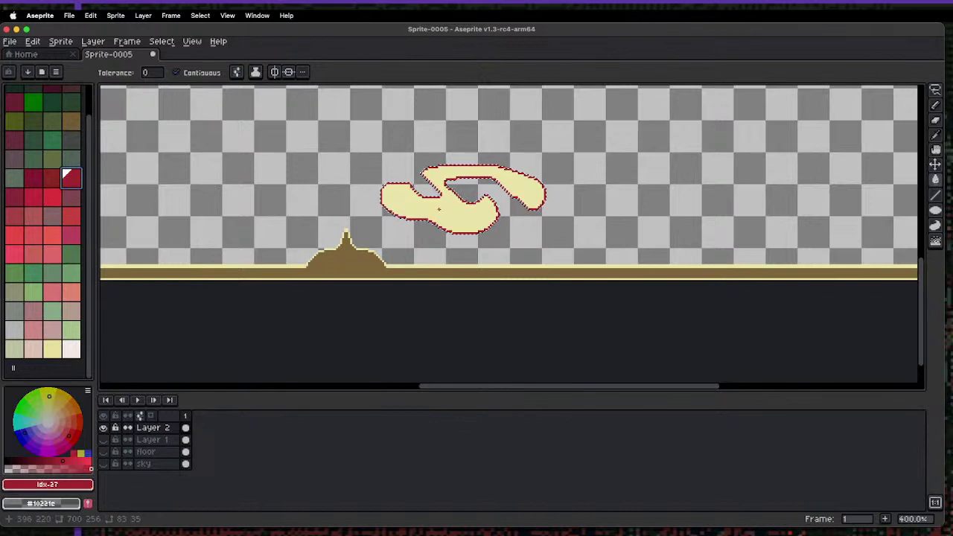
key("super+d")
key("super+z")
key("super+z")
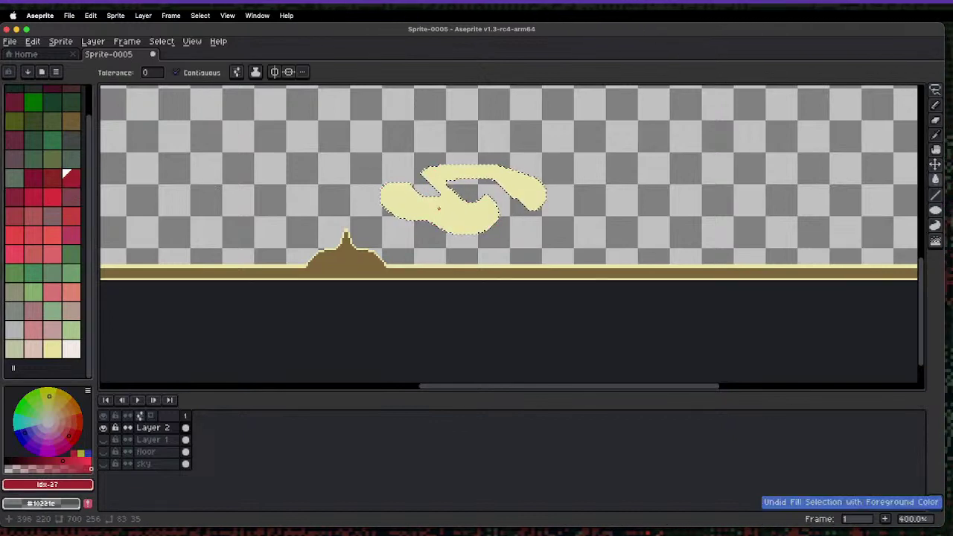
key("super+z")
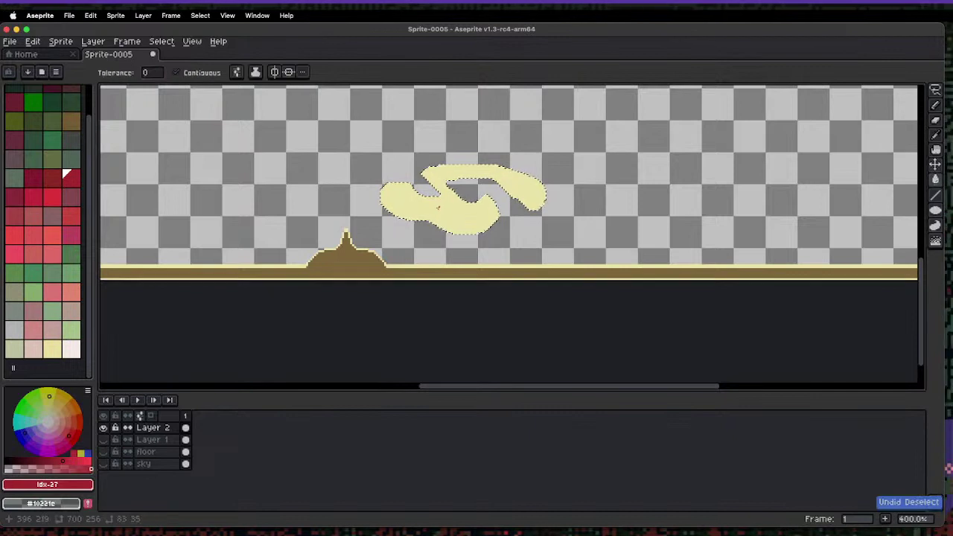
- Swap the foreground and background colours and stroke the freeform selection with dark green #10221e
key("shift+o")
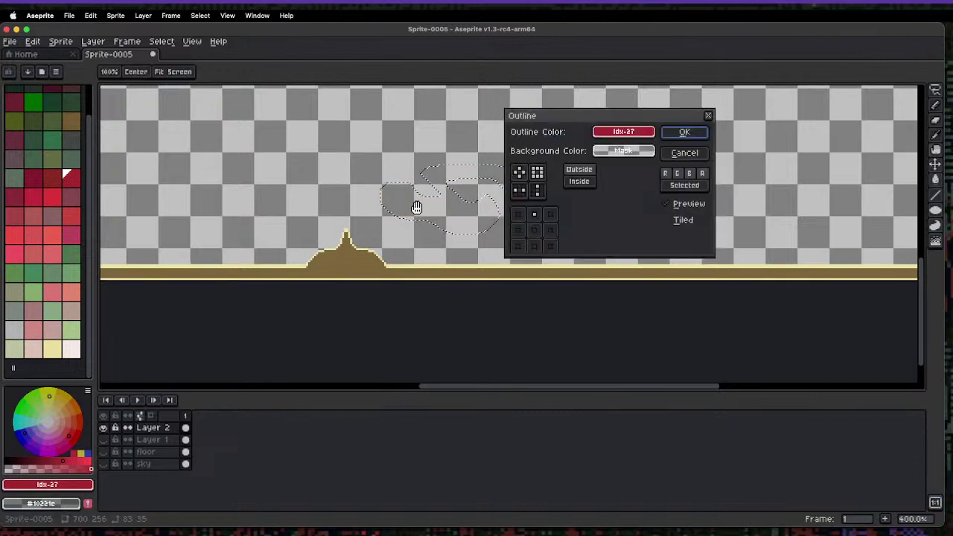
key("Return")
key("x")
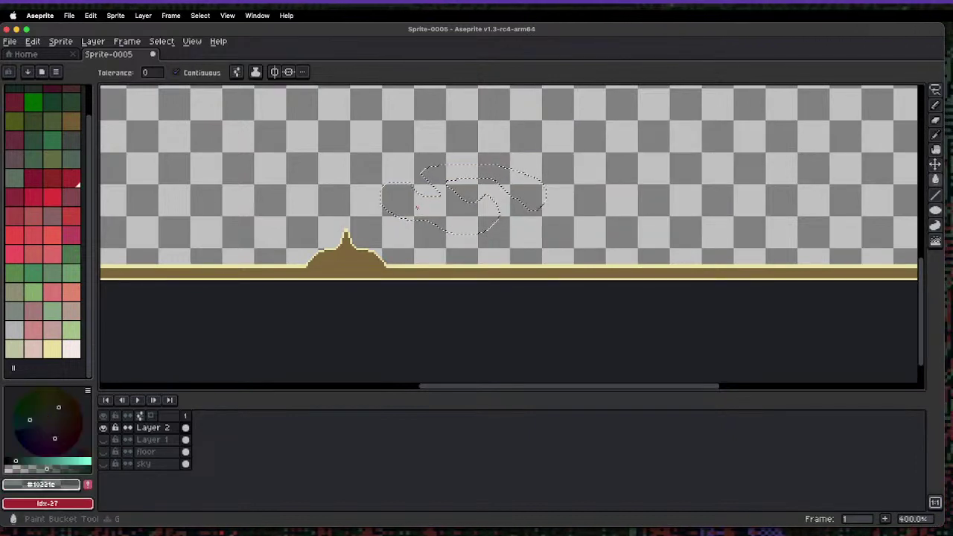
key("shift+o")
key("Return")
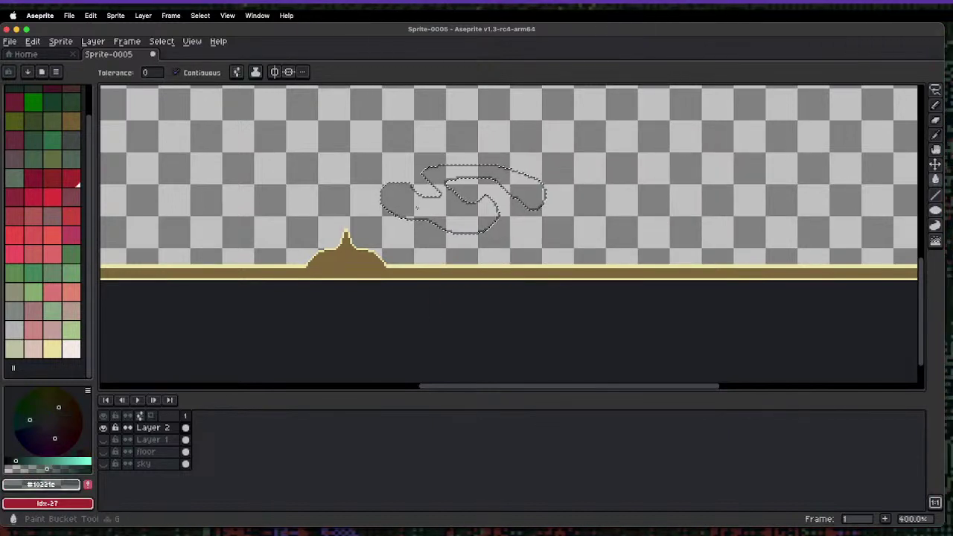
- Apply an outside Outline in dark red Idx-27 to the freeform shape, enabling only the middle-right direction of the matrix
key("shift+o")
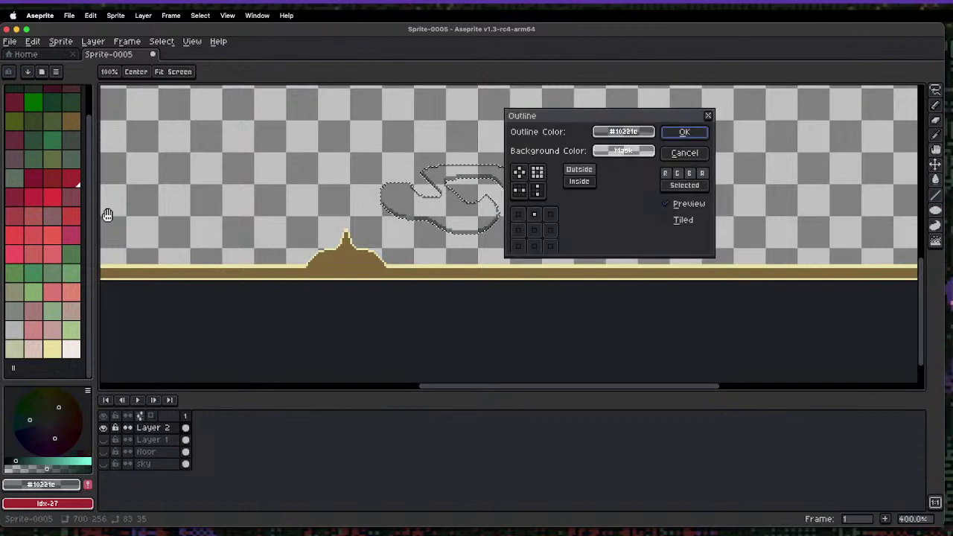
key("Return")
key("x")
key("shift+o")
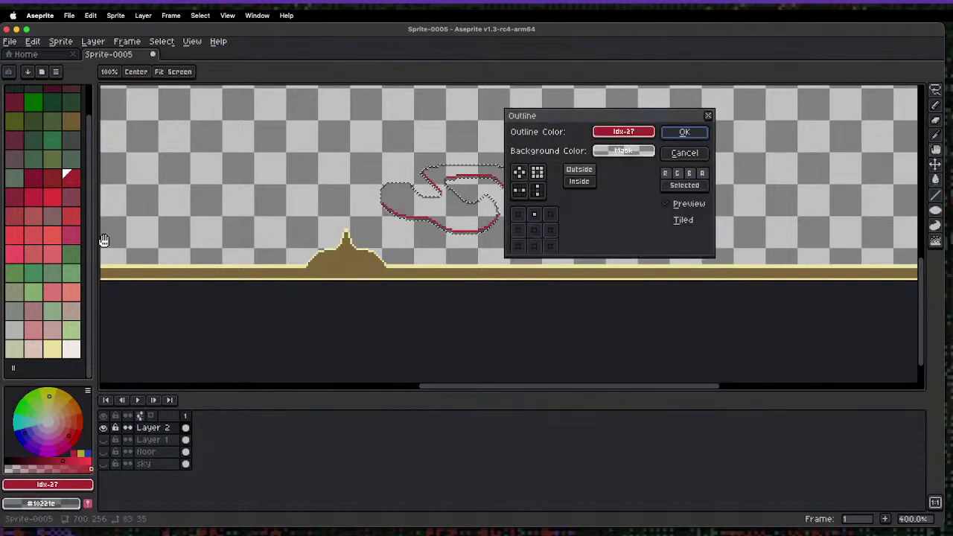
left_click(550, 230)
left_click(538, 216)
left_click(550, 230)
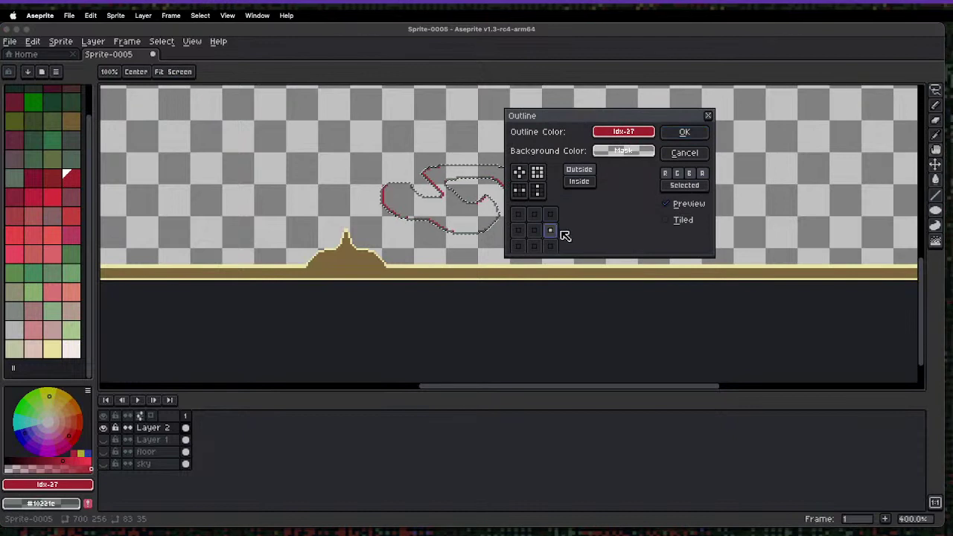
left_click(685, 132)
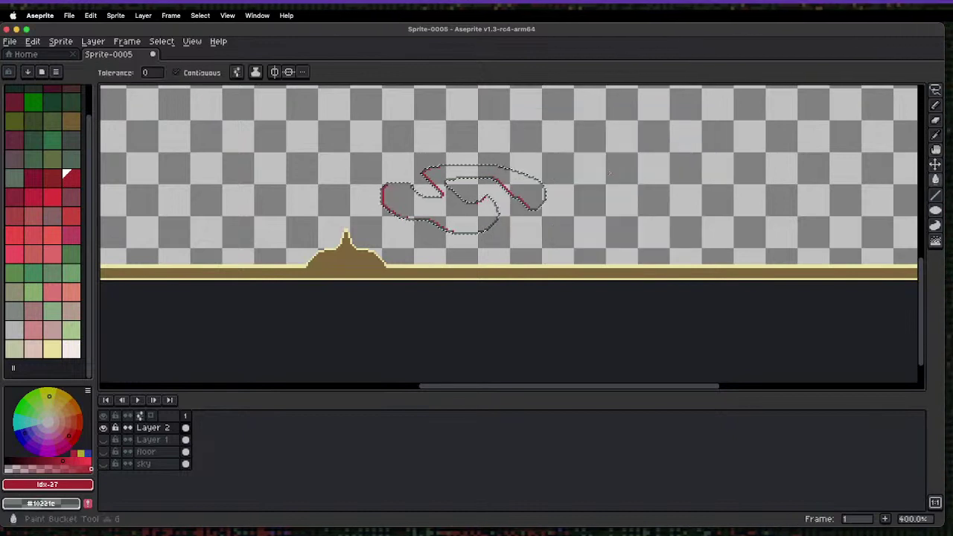
- Undo the test outlines of the freeform shape and clear the selection
scroll(530, 185, "down", 5)
scroll(467, 210, "up", 5)
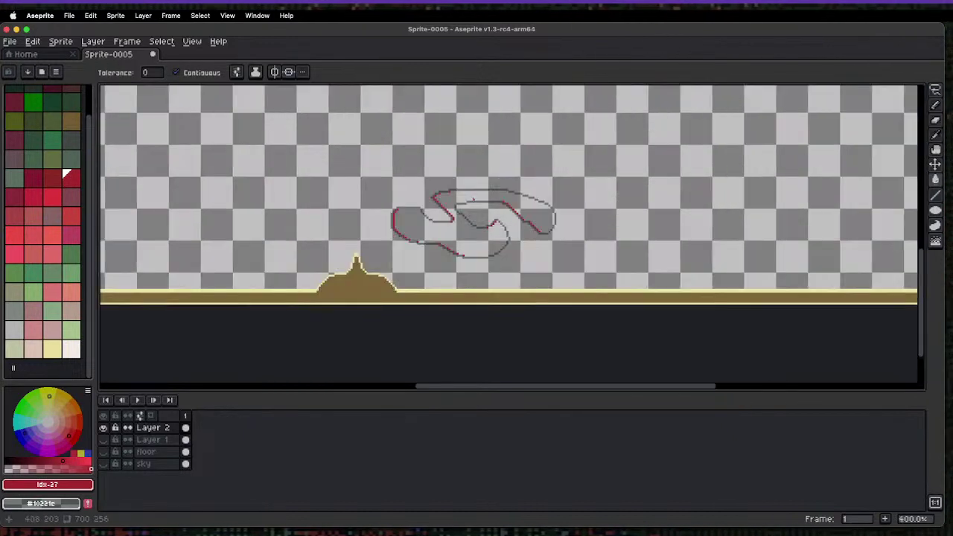
key("v")
key("super+z")
key("super+z")
key("super+z")
key("super+d")
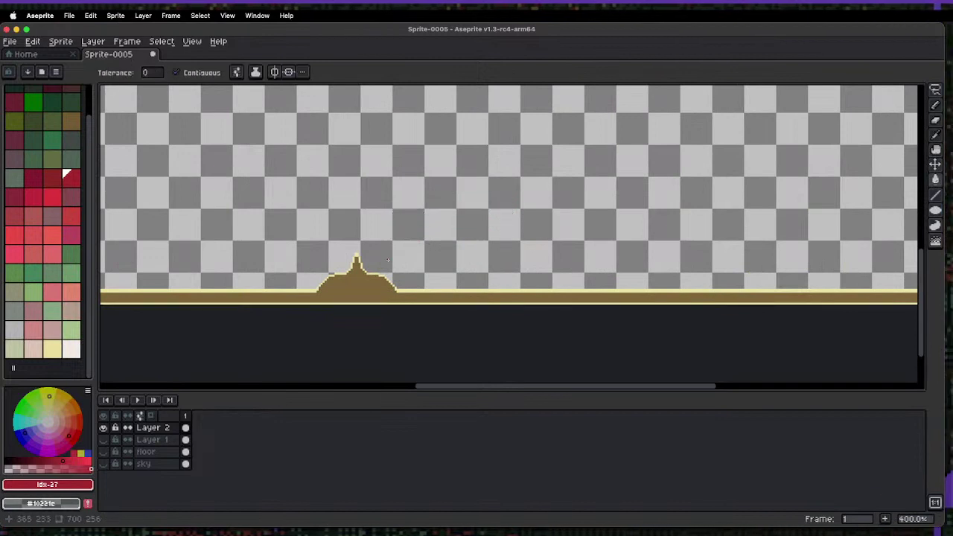
- Turn on both symmetry axes and prepare the pencil with the frame's brown darkened to HSV 38, 53, 39
scroll(382, 267, "down", 2)
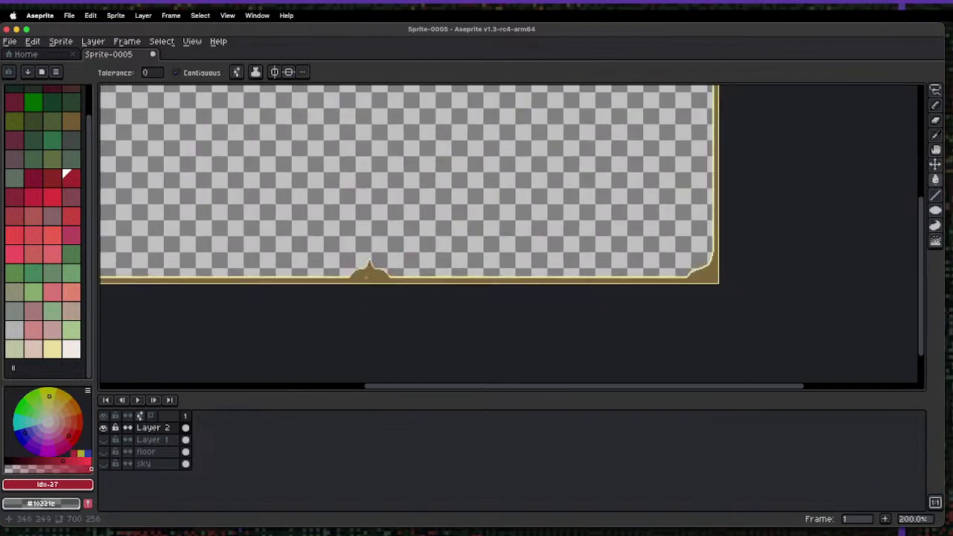
left_click(274, 72)
left_click(289, 72)
scroll(373, 283, "up", 6)
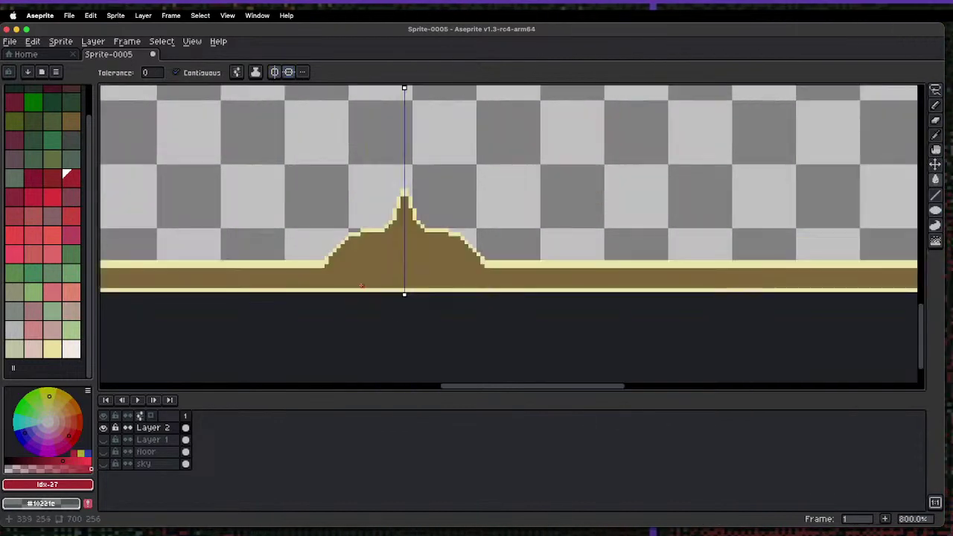
left_click(379, 230, "alt")
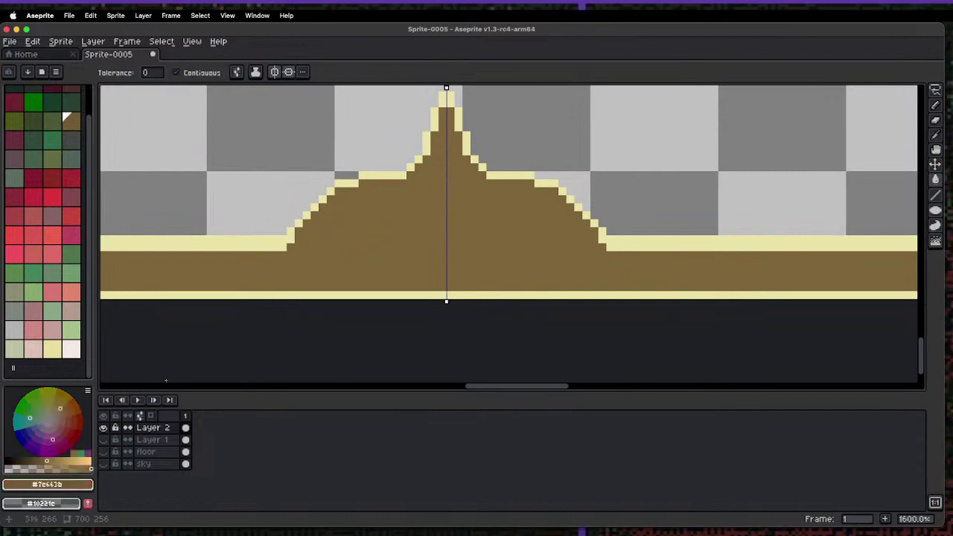
left_click(45, 460)
key("b")
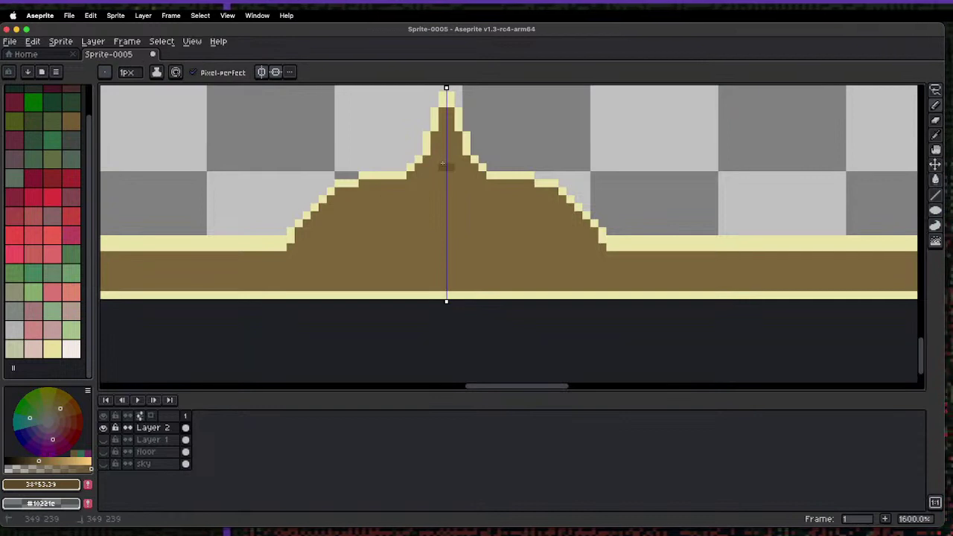
- Draw mirrored dark brown scroll curves inside the lower-centre ornament with the pencil stabilizer at 15
mouse_move(435, 174)
left_mouse_down()
mouse_move(338, 231)
mouse_move(331, 263)
mouse_move(366, 279)
mouse_move(410, 269)
mouse_move(410, 242)
mouse_move(380, 257)
left_mouse_up()
key("super+z")
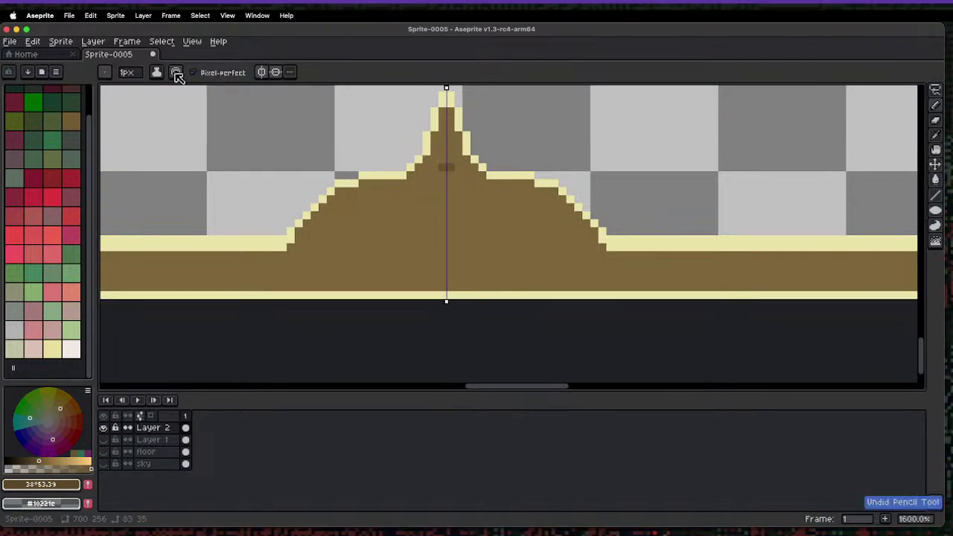
left_click(175, 73)
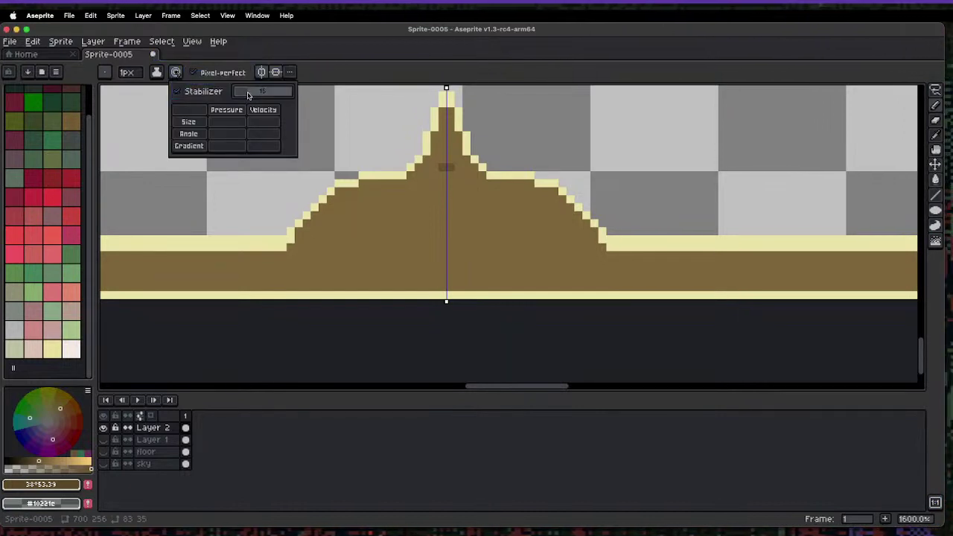
left_click(431, 181)
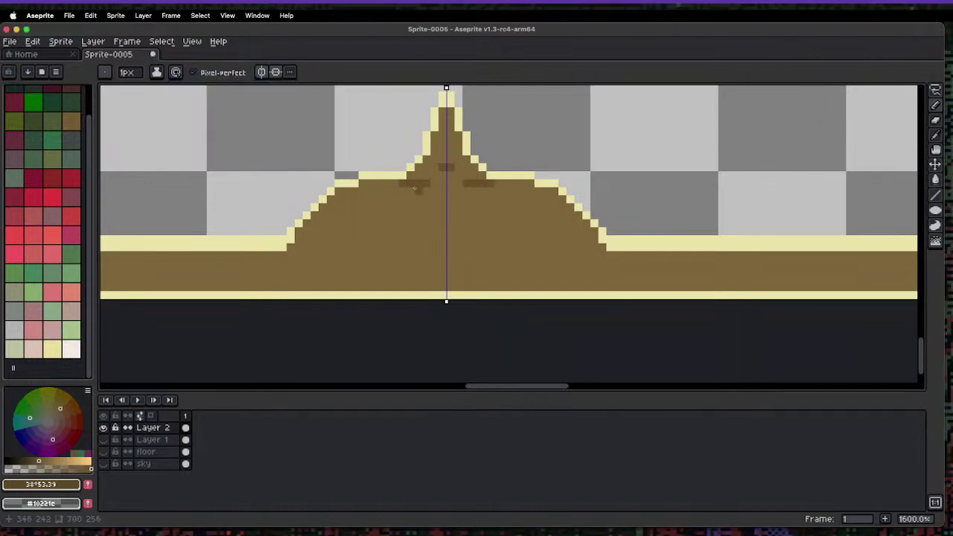
mouse_move(440, 169)
left_mouse_down()
mouse_move(418, 198)
mouse_move(340, 246)
mouse_move(339, 279)
mouse_move(387, 289)
mouse_move(424, 274)
mouse_move(430, 239)
mouse_move(413, 229)
mouse_move(391, 234)
left_mouse_up()
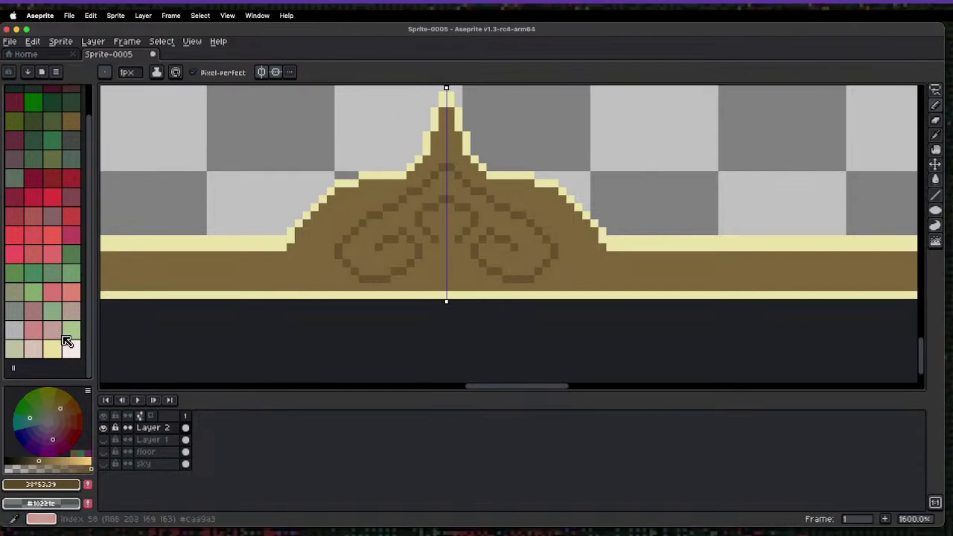
- Try to highlight the lower-centre scroll curves with a lighter brown, HSV 38, 53, 59, and undo the stroke
left_click(50, 457)
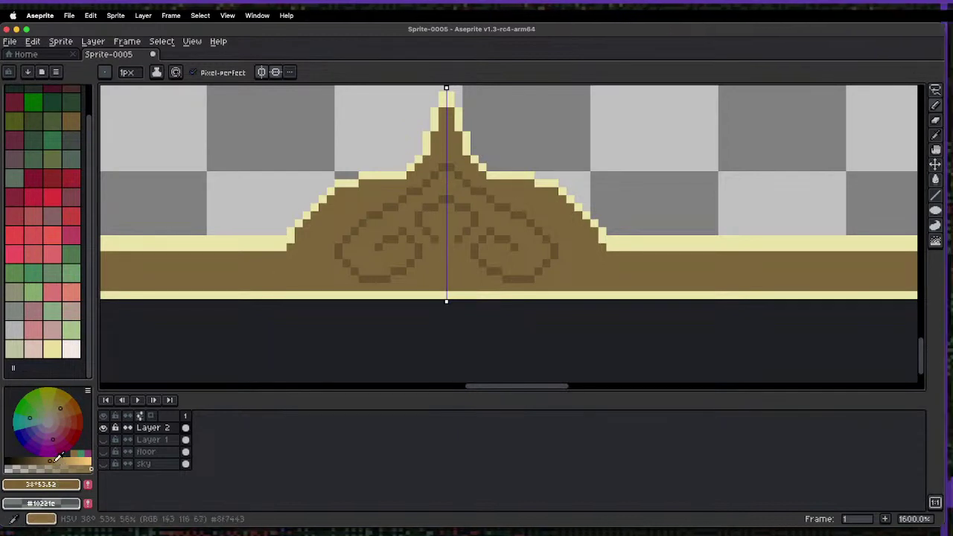
left_click_drag(56, 460, 60, 459)
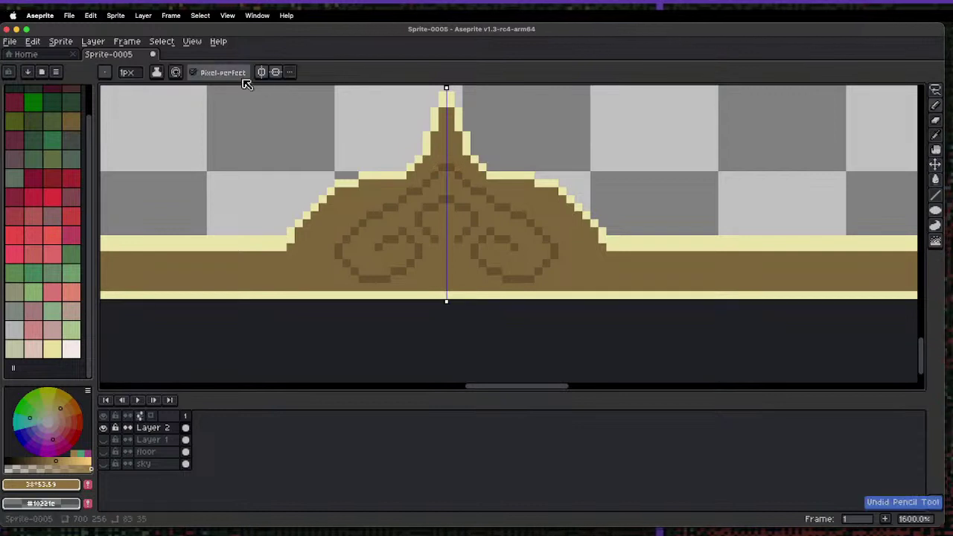
left_click(275, 73)
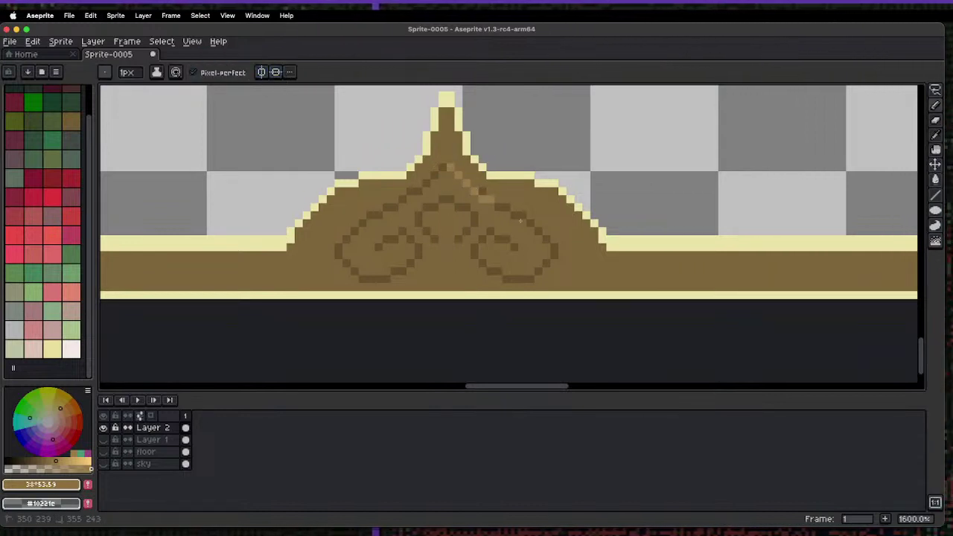
key("super+z")
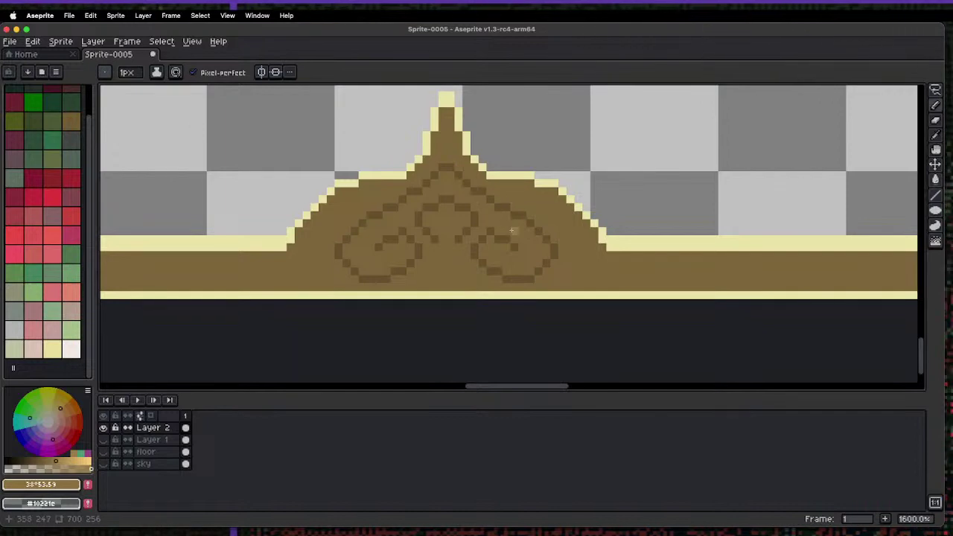
- Select the frame's brown fill with the Magic Wand and delete it, leaving the scroll lines and pale outline
key("w")
left_click(517, 245)
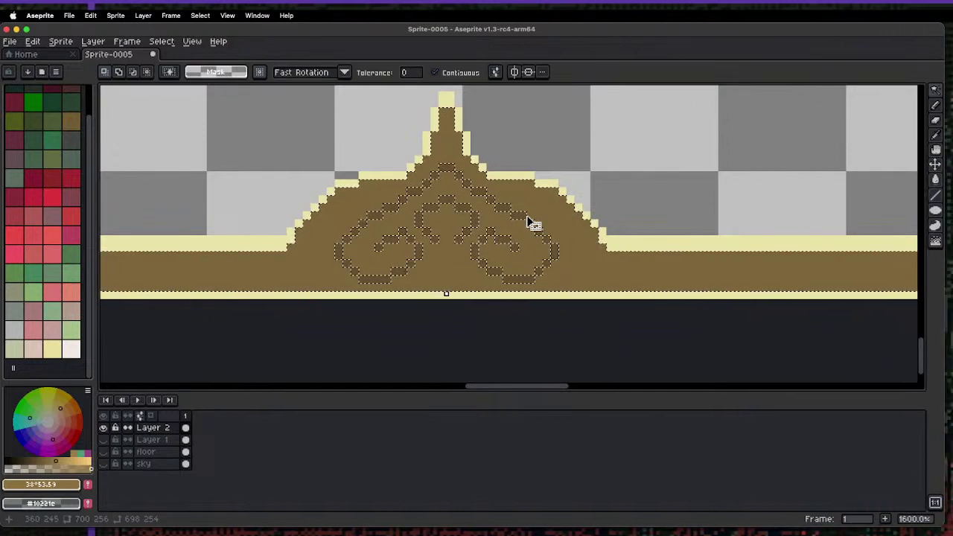
key("Delete")
key("1")
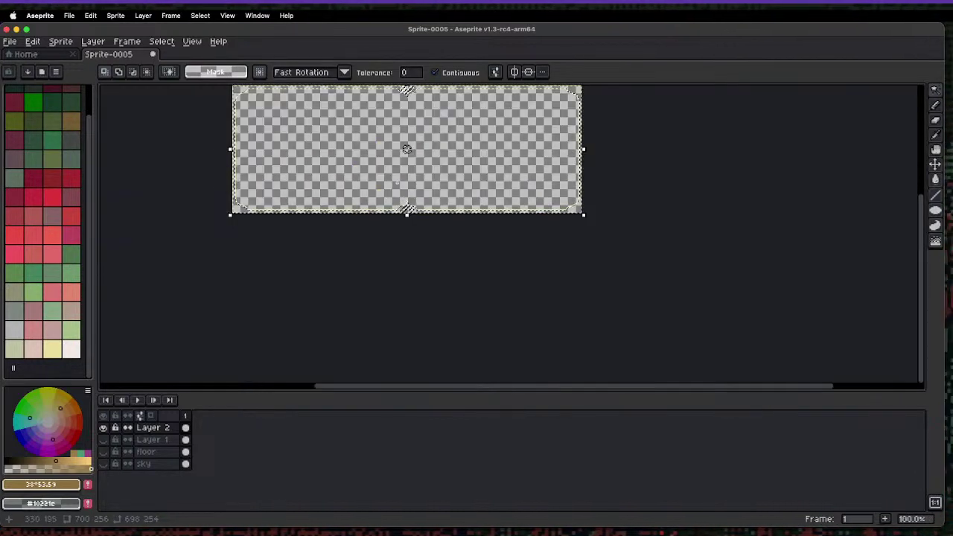
key("2")
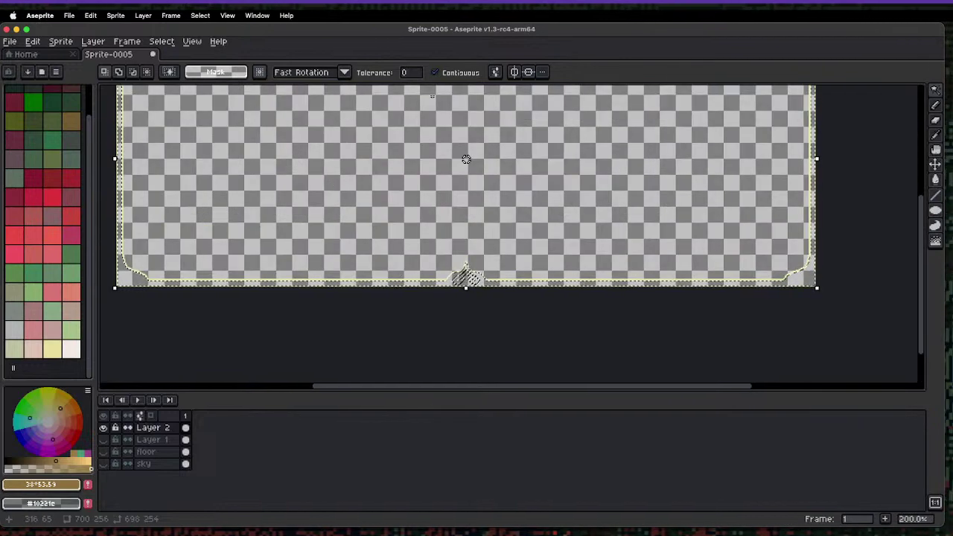
- Enable both symmetry axes and sample the scrollwork's dark brown, lightening it to HSV 37, 52, 51
left_click(514, 72)
left_click(528, 72)
scroll(471, 285, "up", 5)
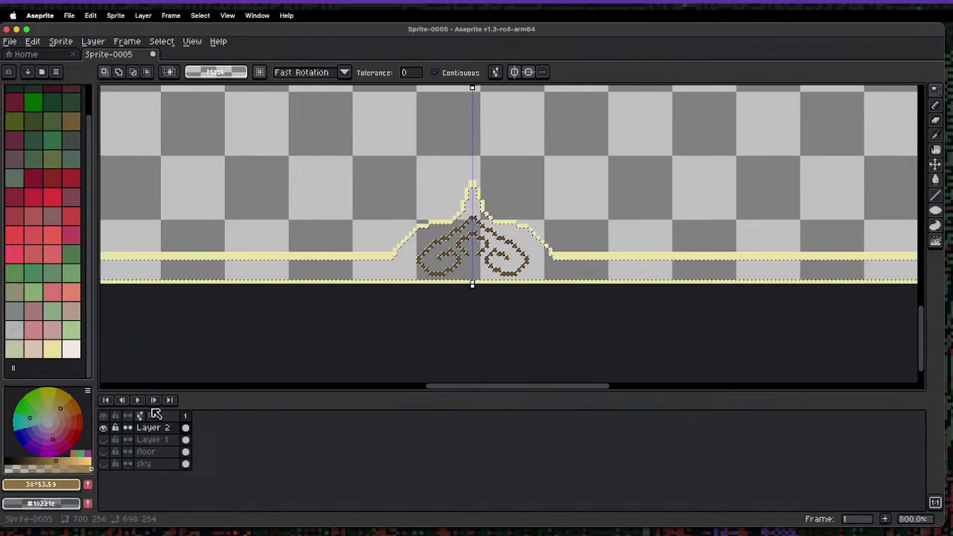
key("x")
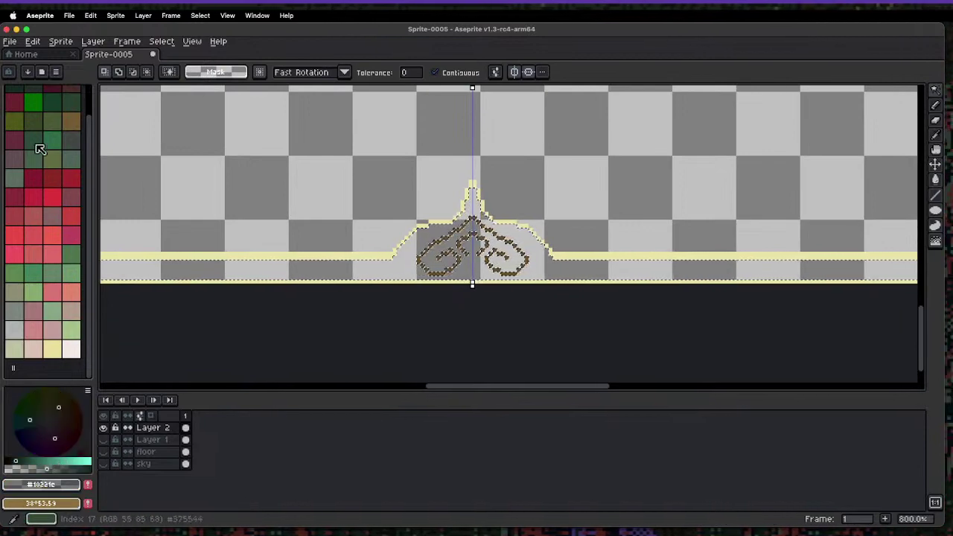
scroll(431, 257, "up", 3)
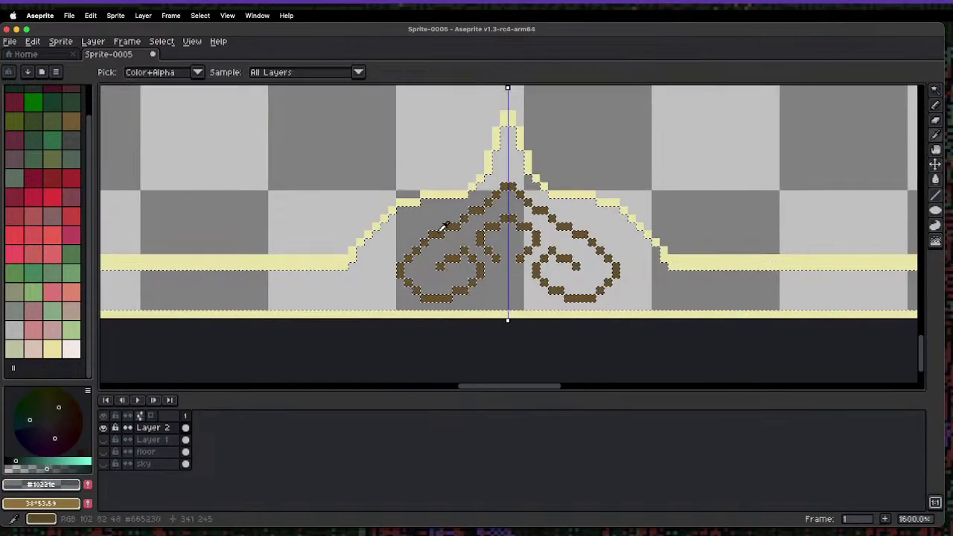
left_click(437, 249, "alt")
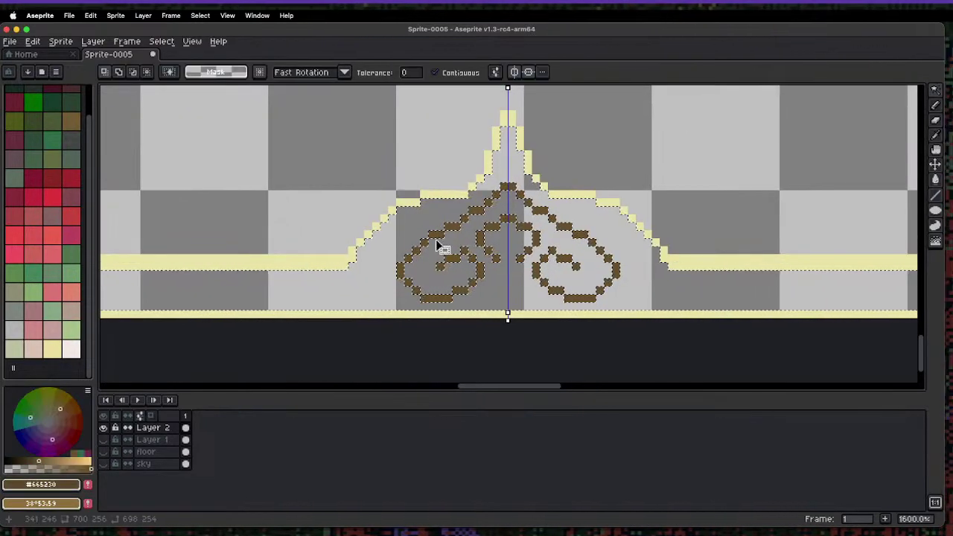
left_click(46, 458)
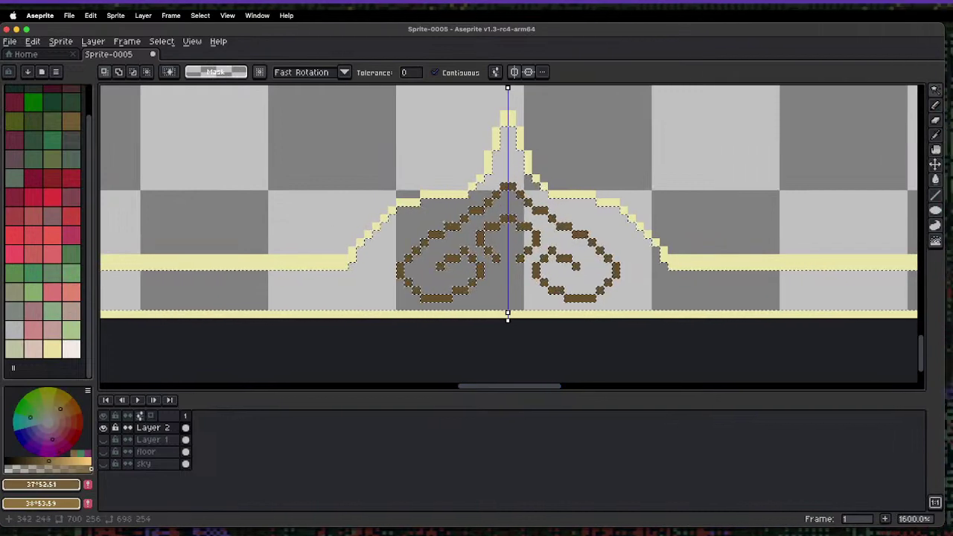
- Dot mirrored brown pixels with the pencil around the lower-centre scrollwork and along the adjoining bottom border
key("b")
left_click(377, 290)
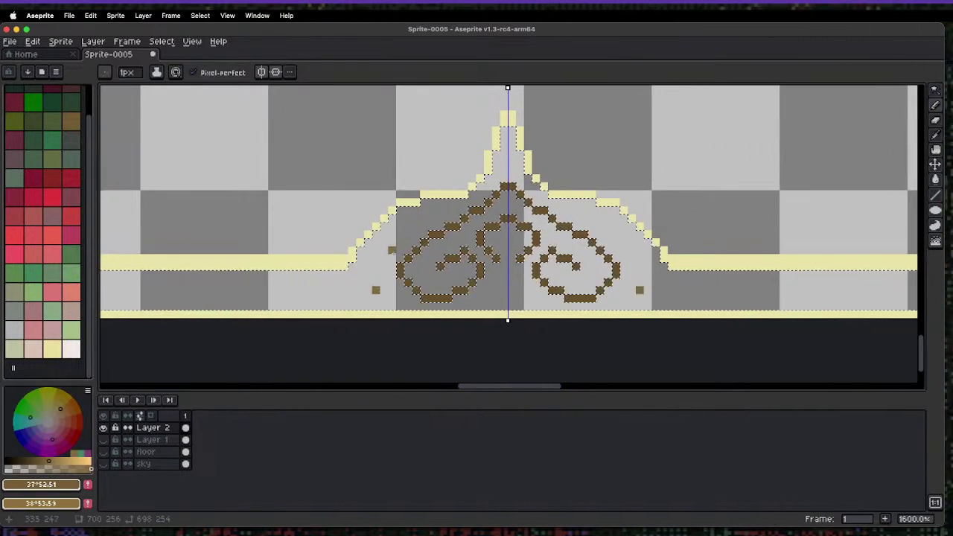
left_click(400, 241)
left_click(441, 210)
left_click(327, 290)
left_click(269, 306)
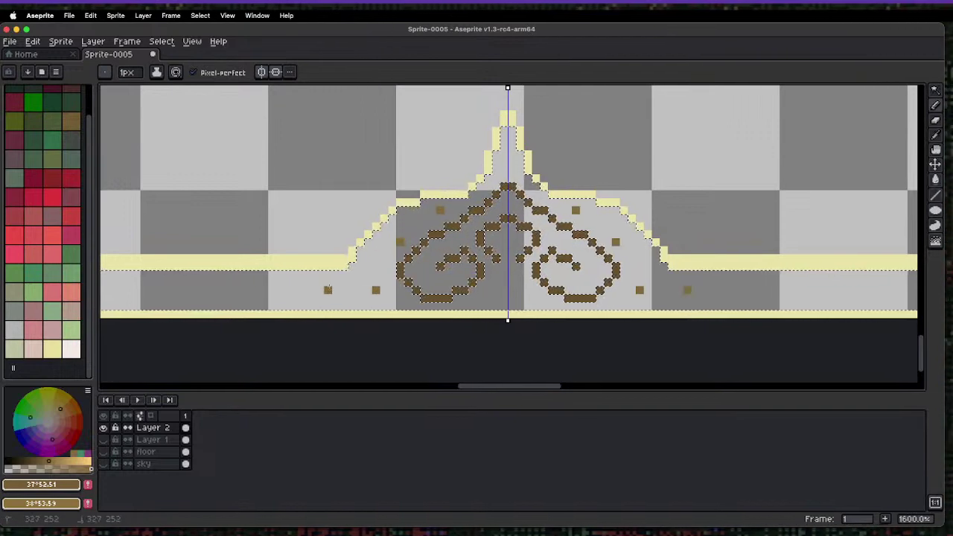
left_click(179, 283)
- Scatter mirrored brown specks along the frame's borders and corners using the Spray tool at width 32 and speed 1
left_click_drag(198, 235, 413, 196)
scroll(190, 235, "down", 4)
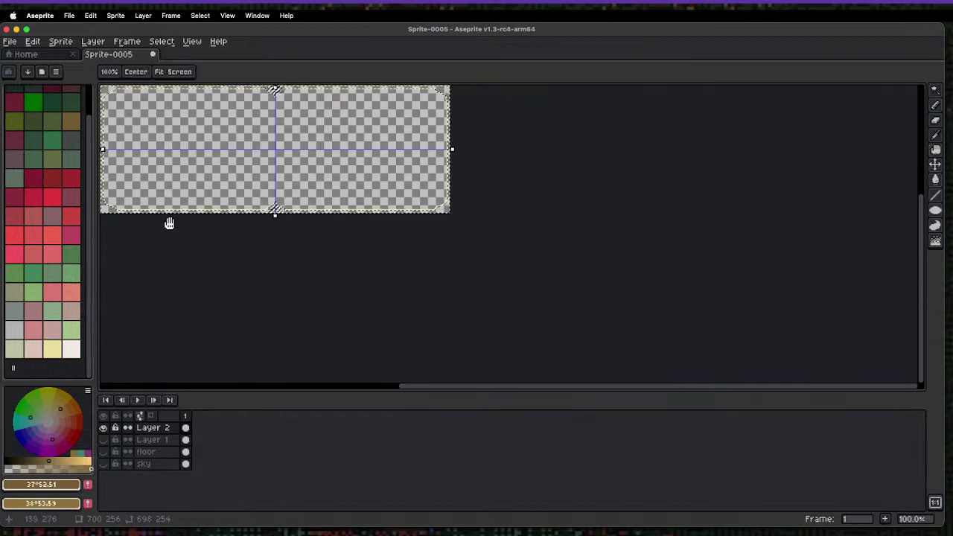
scroll(592, 226, "up", 3)
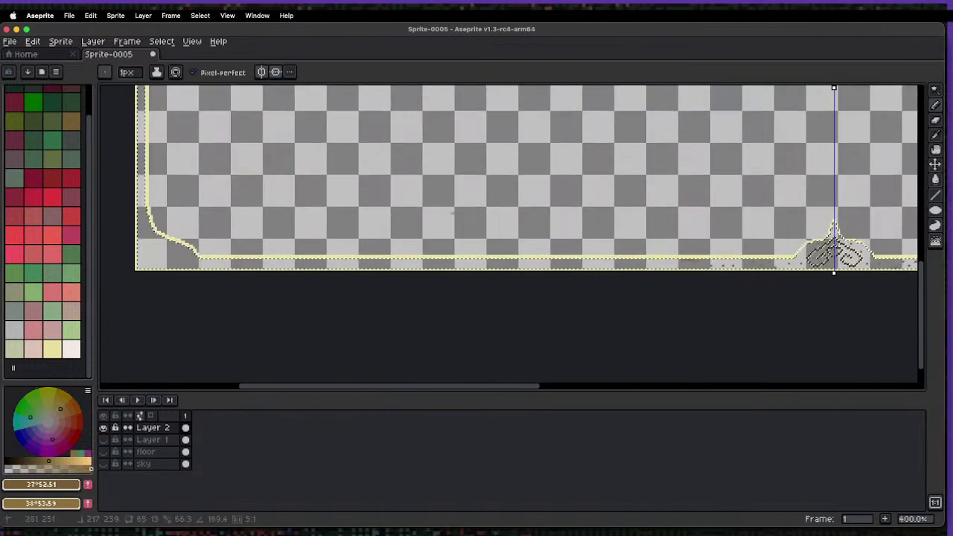
key("shift+b")
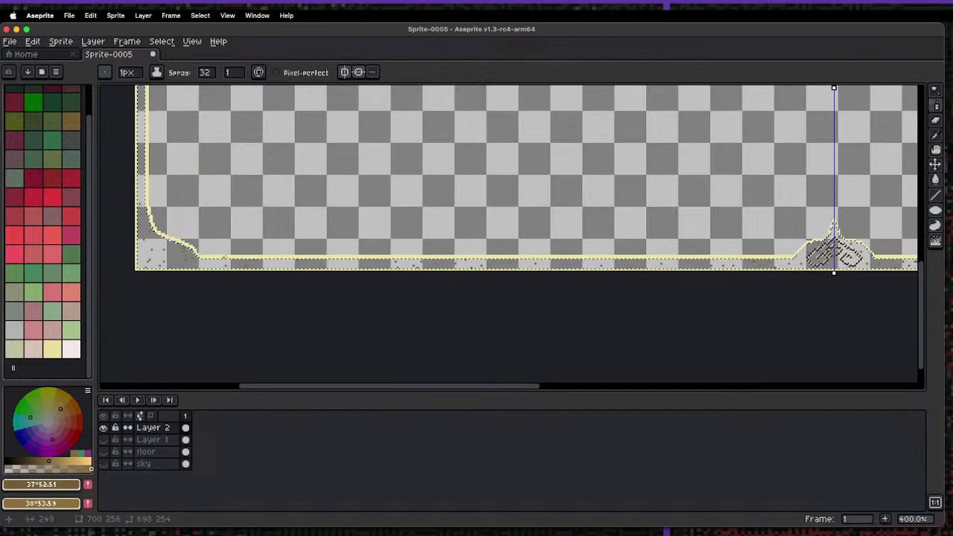
key("space")
left_click_drag(231, 147, 350, 270)
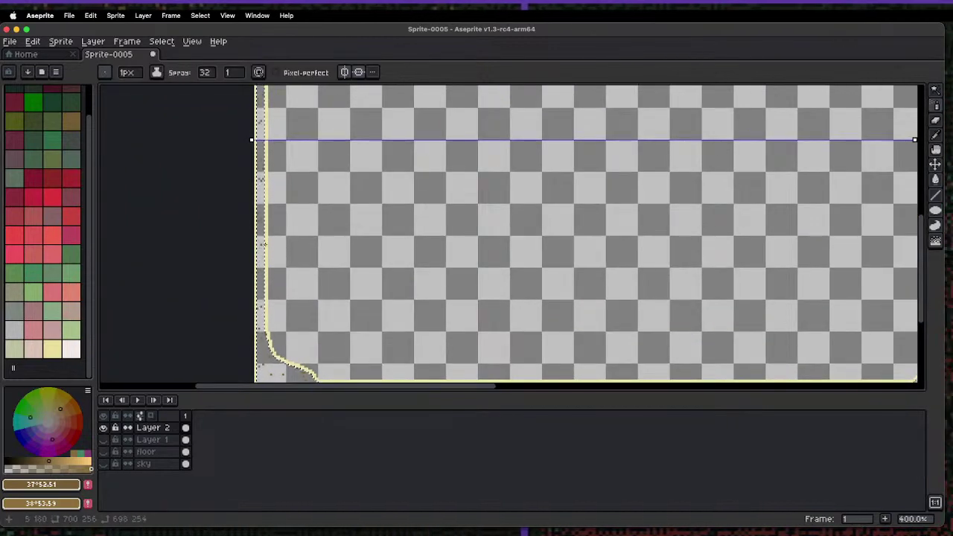
key("space")
left_click_drag(294, 137, 297, 302)
key("space")
left_click_drag(310, 155, 290, 258)
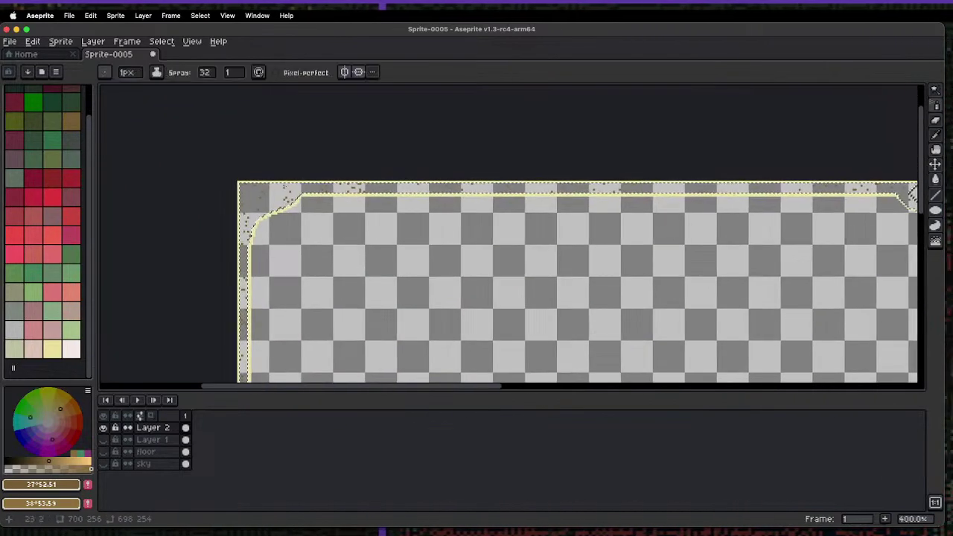
key("space")
left_click_drag(427, 330, 337, 236)
scroll(338, 236, "down", 5)
scroll(328, 268, "right", 6)
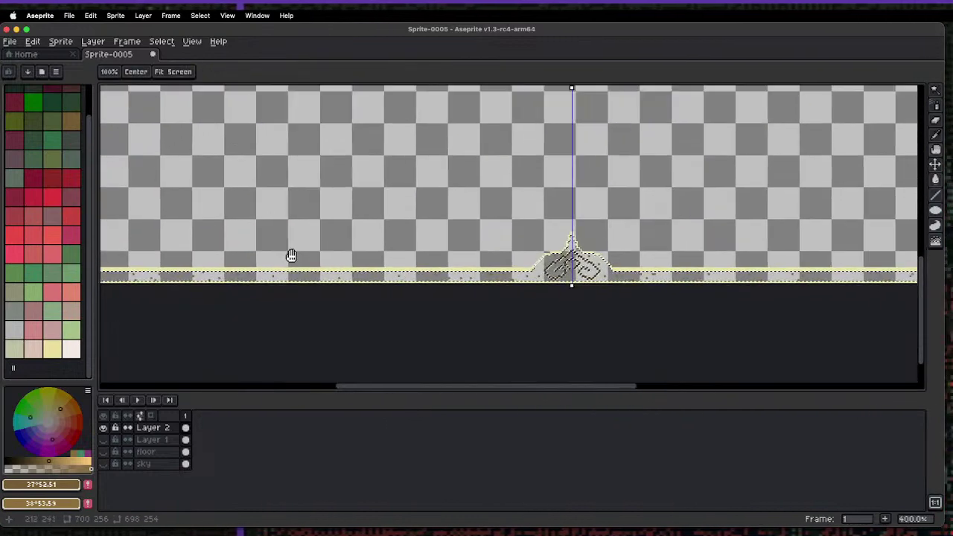
- Set the foreground colour to dark brown HSV 38, 53, 42 and the background colour to lighter brown HSV 37, 52, 63
key("x")
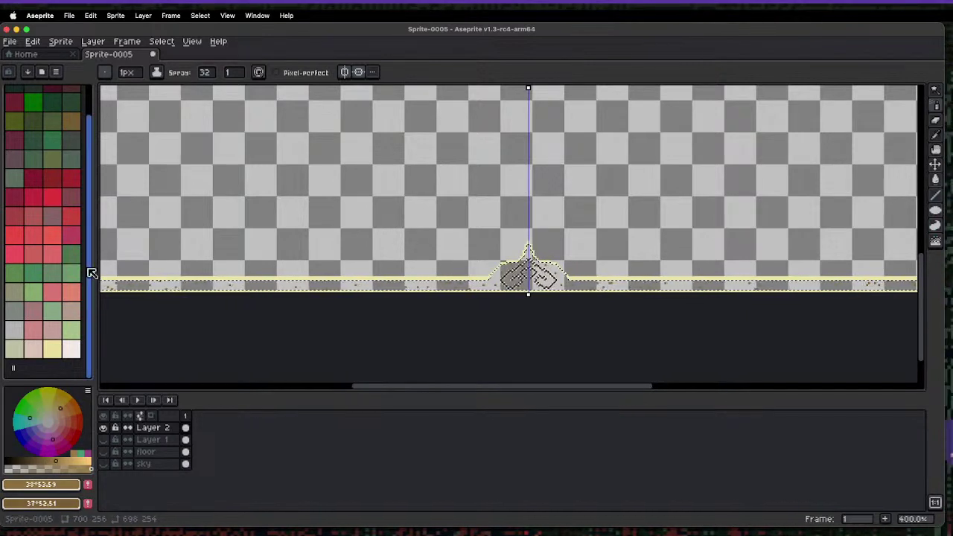
left_click(46, 455)
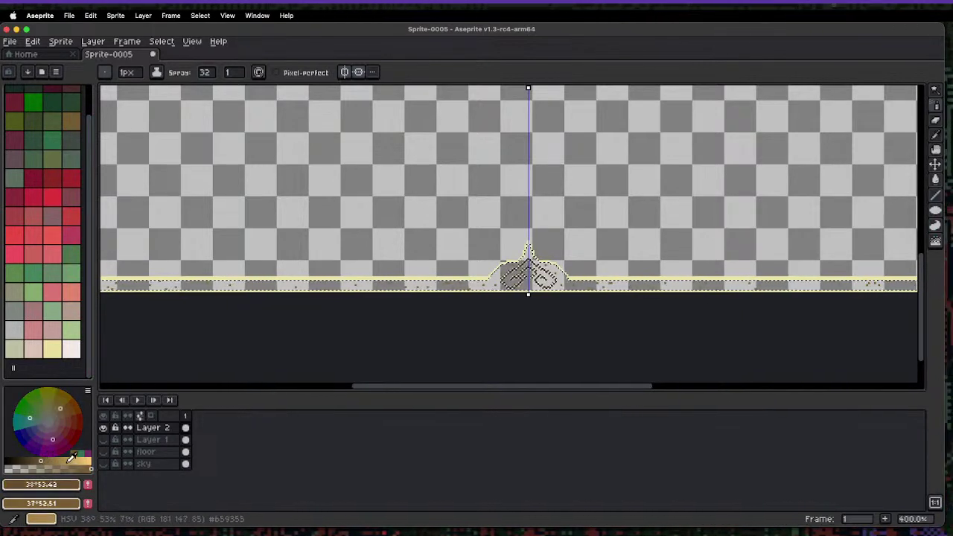
left_click(72, 458)
left_click(74, 456)
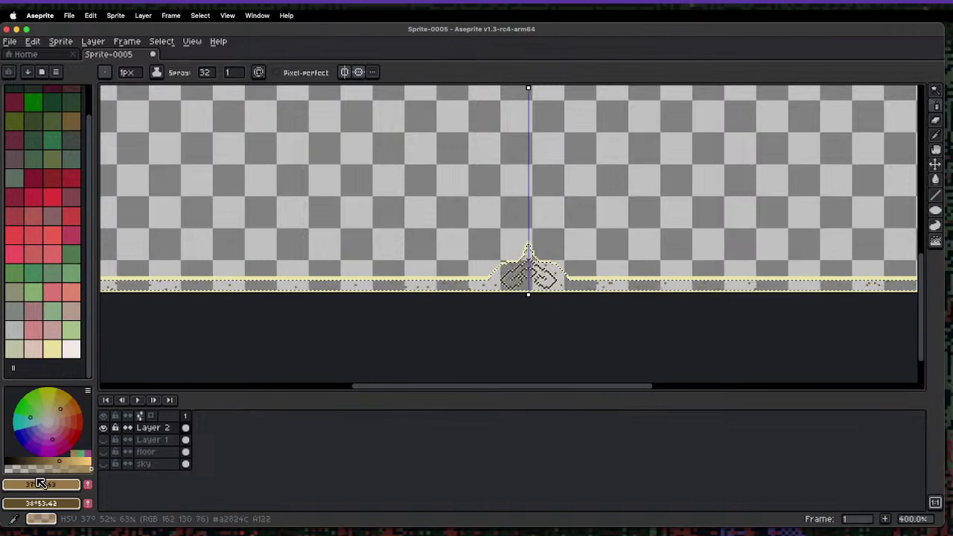
key("x")
- Apply an outside Outline in HSV 38, 53, 42 to the selected frame details using the four-direction circle matrix
key("shift+o")
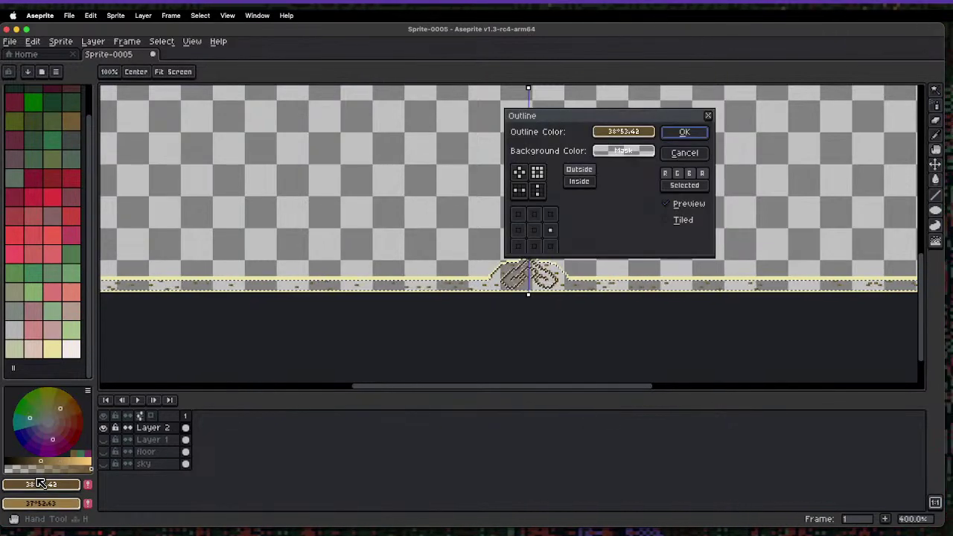
left_click(519, 172)
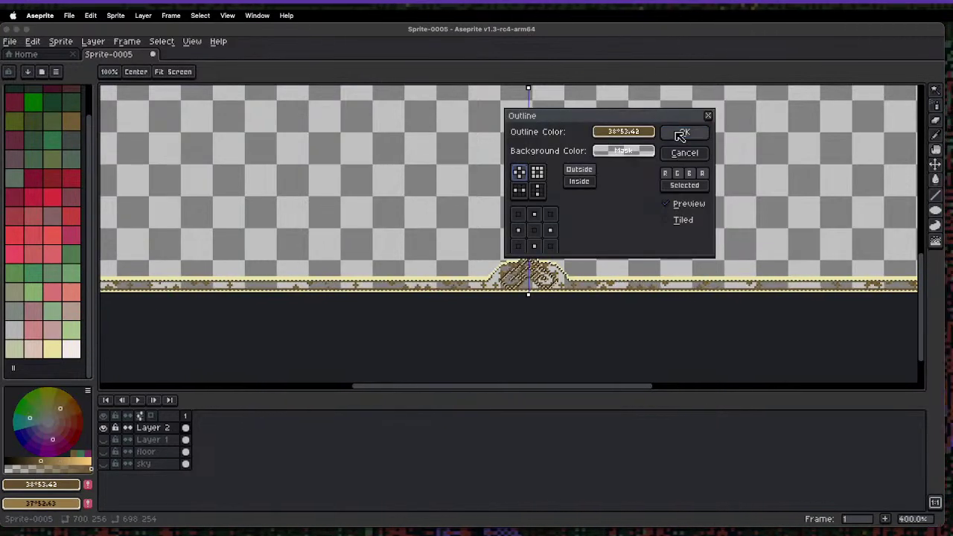
left_click(704, 133)
- Fill the frame's gaps with successive outside Outlines alternating HSV 37, 52, 63 and HSV 38, 53, 42
key("plus")
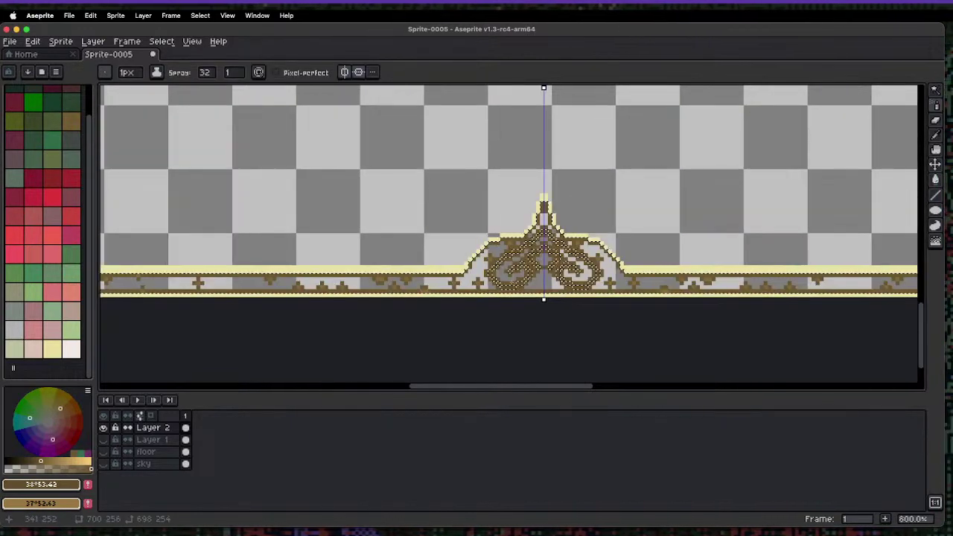
key("plus")
key("x")
key("shift+o")
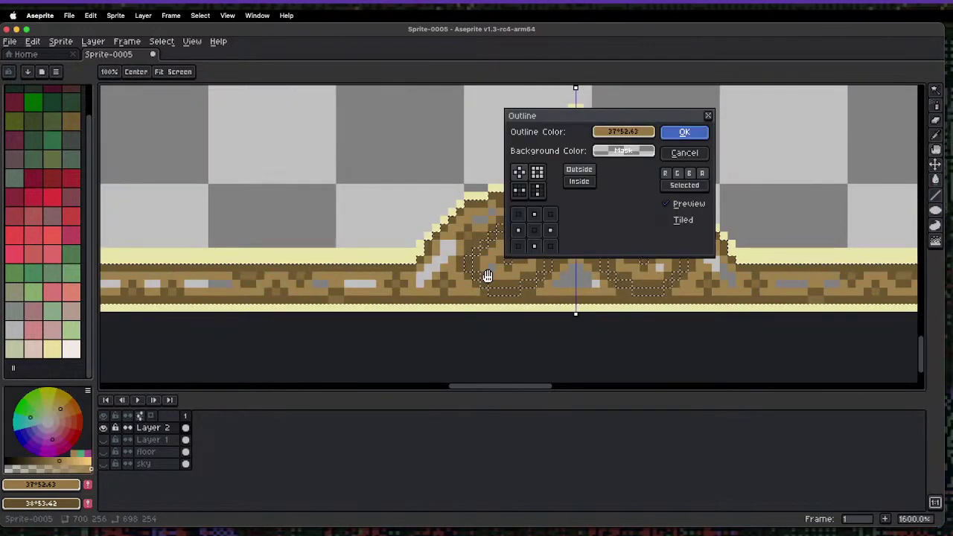
key("Escape")
key("x")
key("shift+o")
key("Escape")
key("shift+o")
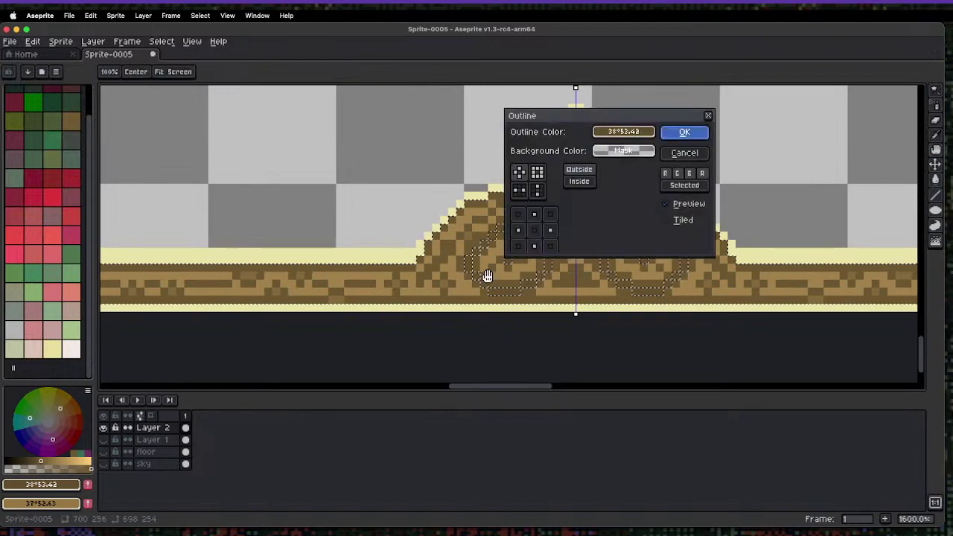
key("Return")
- Select the remaining transparent gaps in the frame's corner ornaments with the Magic Wand
key("minus")
key("minus")
key("minus")
key("minus")
key("plus")
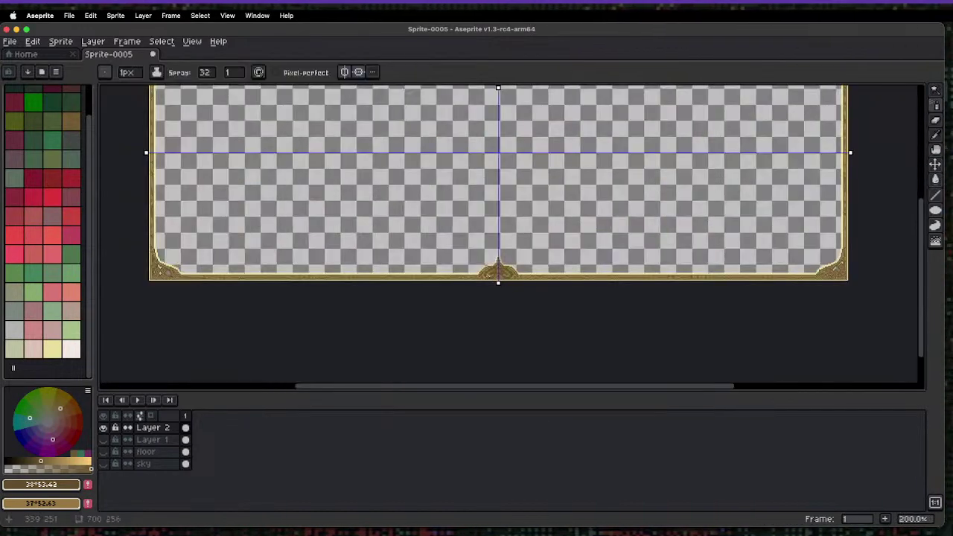
key("plus")
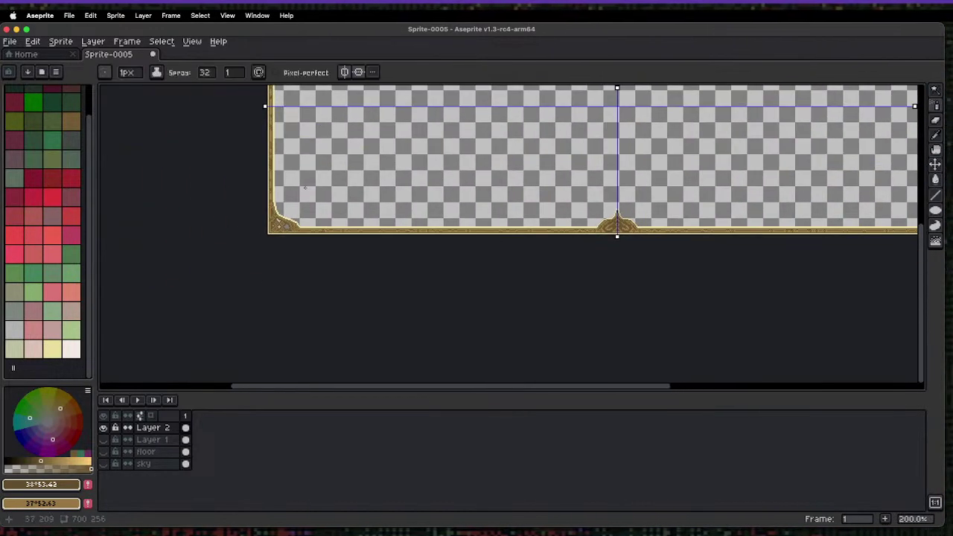
key("plus")
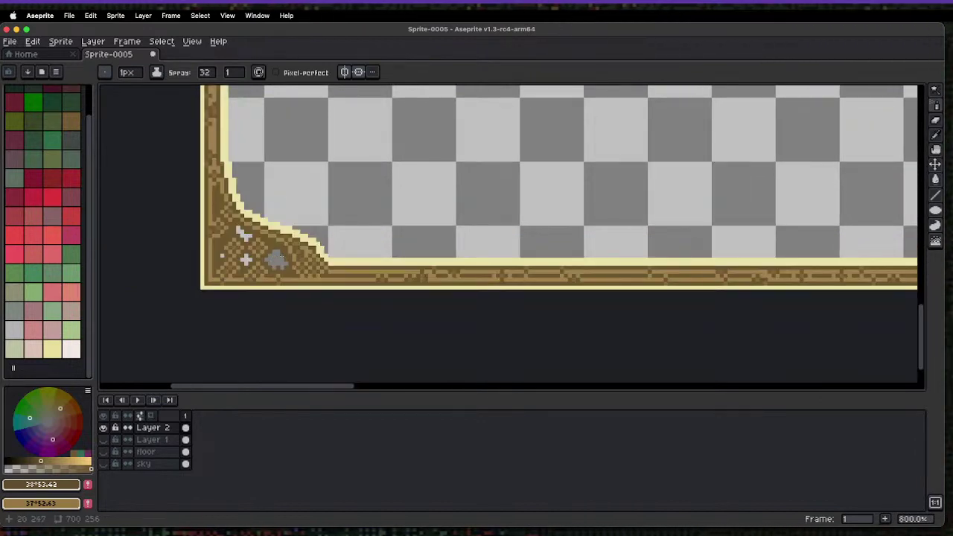
key("w")
left_click(274, 261)
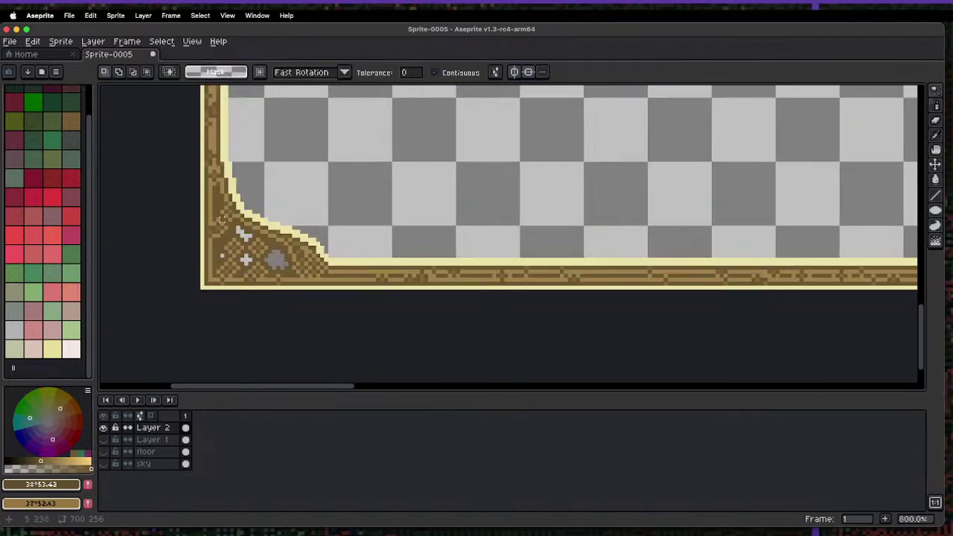
key("minus")
left_click_drag(372, 159, 334, 230)
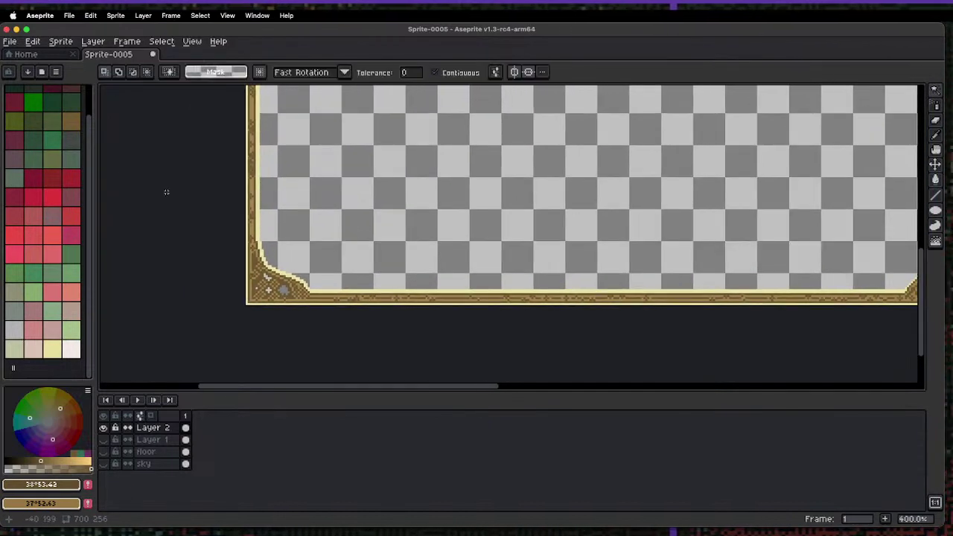
- Set the foreground colour to blue HSV 240, 60, 73
left_click_drag(89, 173, 78, 114)
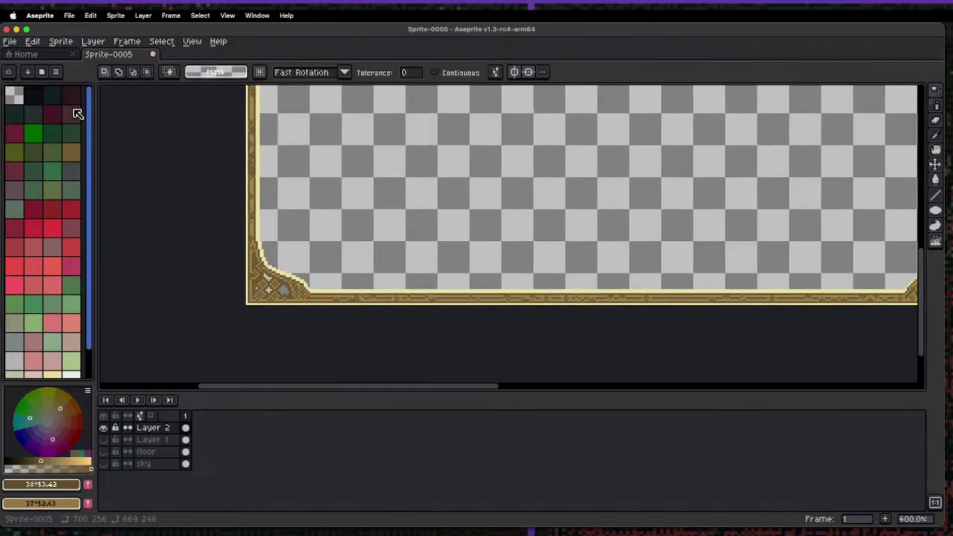
scroll(85, 149, "down", 2)
left_click(14, 328)
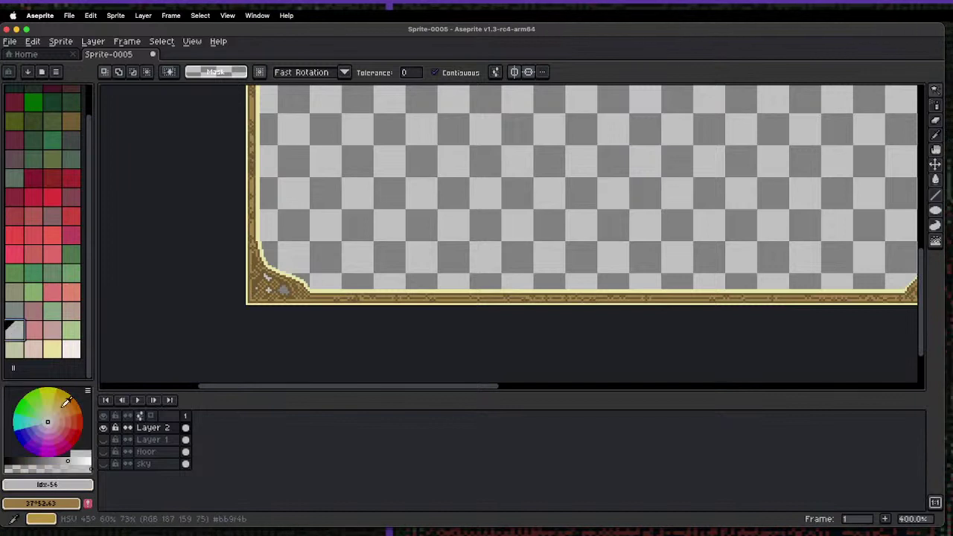
left_click(41, 424)
scroll(268, 277, "up", 2)
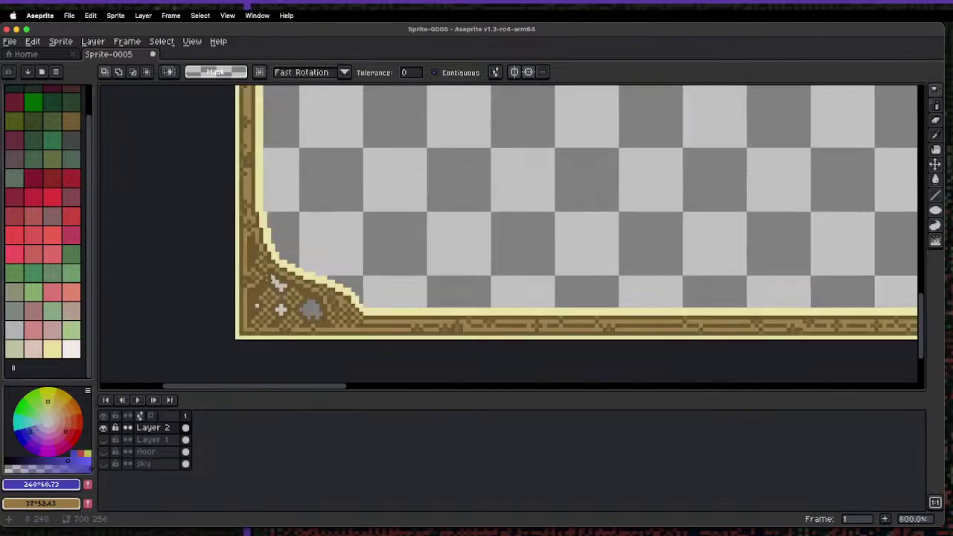
key("g")
left_click(332, 327)
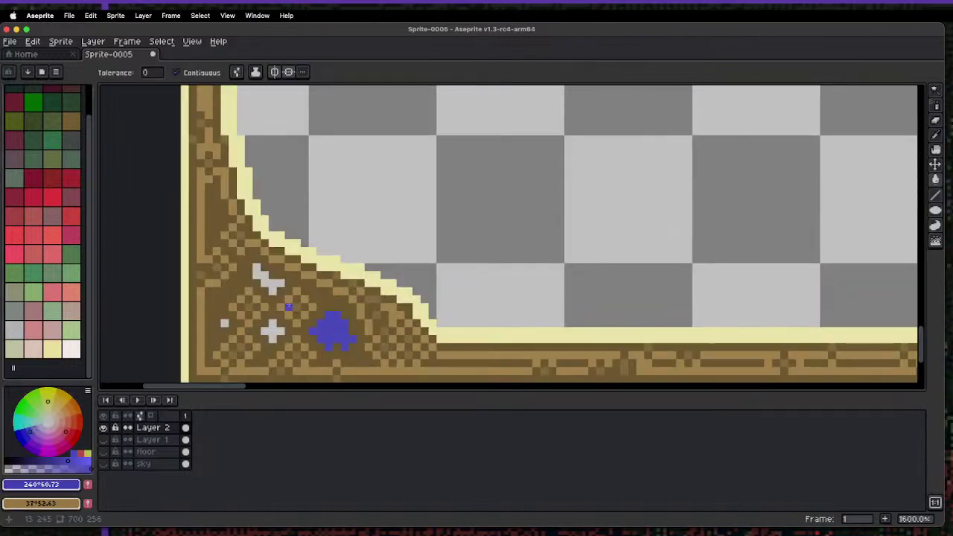
key("ctrl+z")
left_click(289, 72)
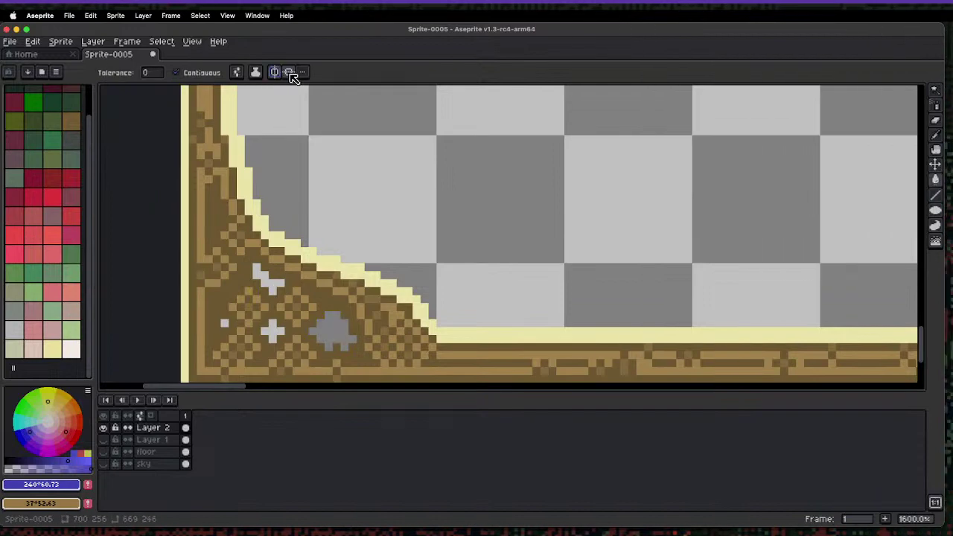
left_click(331, 316)
key("1")
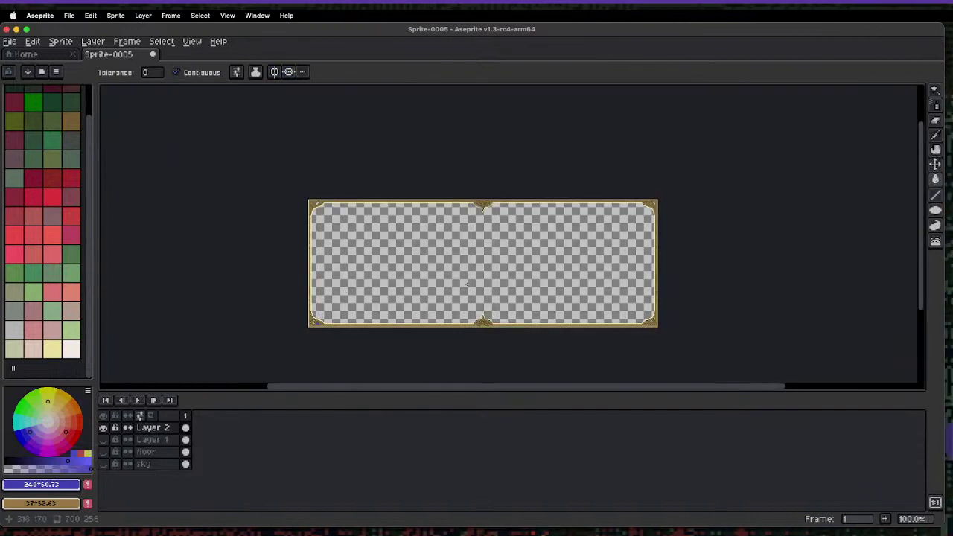
key("4")
key("2")
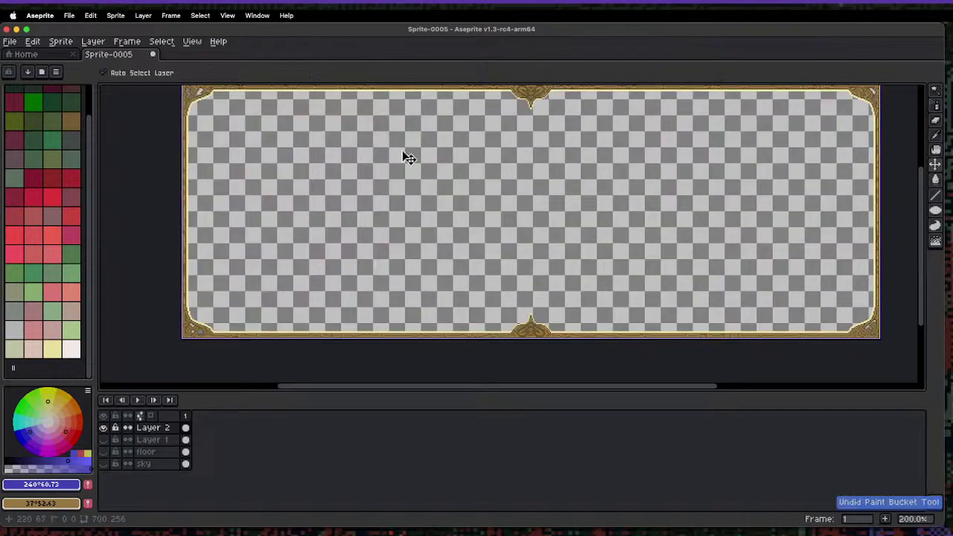
- Turn on horizontal and vertical symmetry and bucket-fill the largest gap in the corner ornaments with blue HSV 240, 60, 73
left_click(274, 71)
left_click(289, 71)
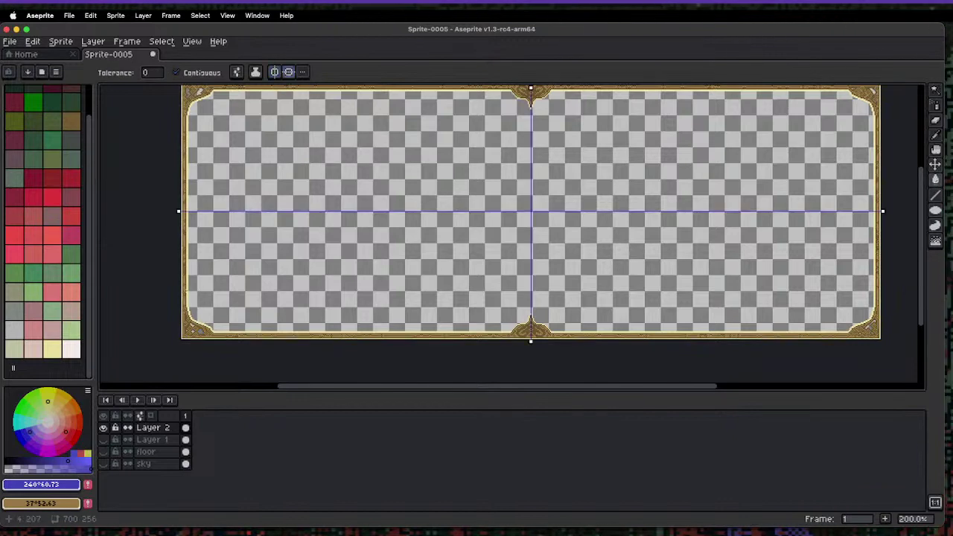
key("4")
key("1")
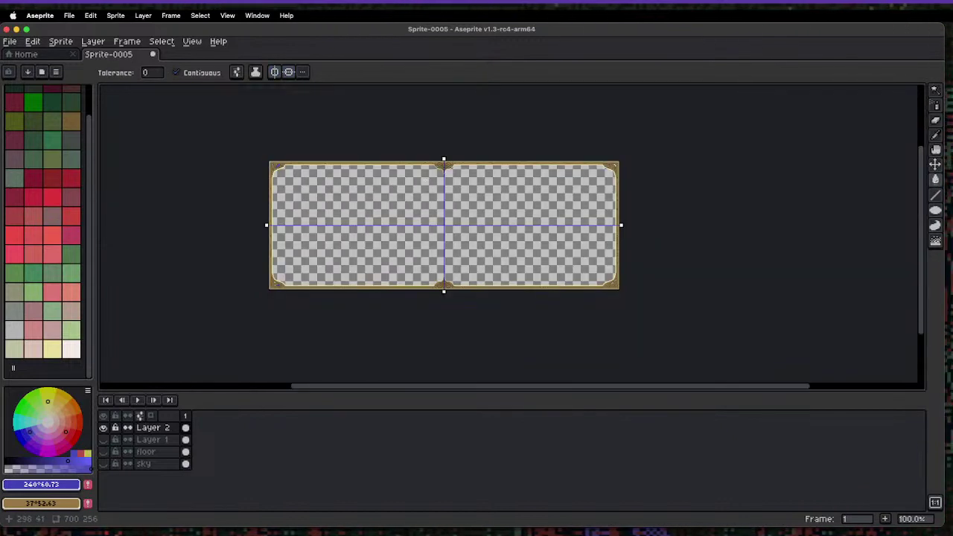
key("4")
key("1")
key("4")
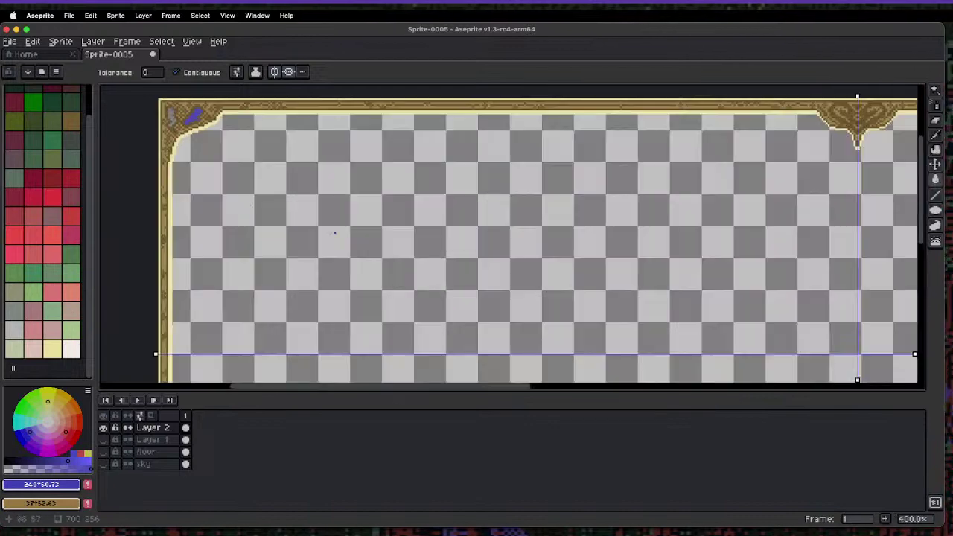
- Choose the saturated green palette colour, index 9, and bucket-fill the remaining gap in the frame's upper-left corner ornament
key("h")
left_click_drag(200, 162, 314, 250)
key("g")
key("4")
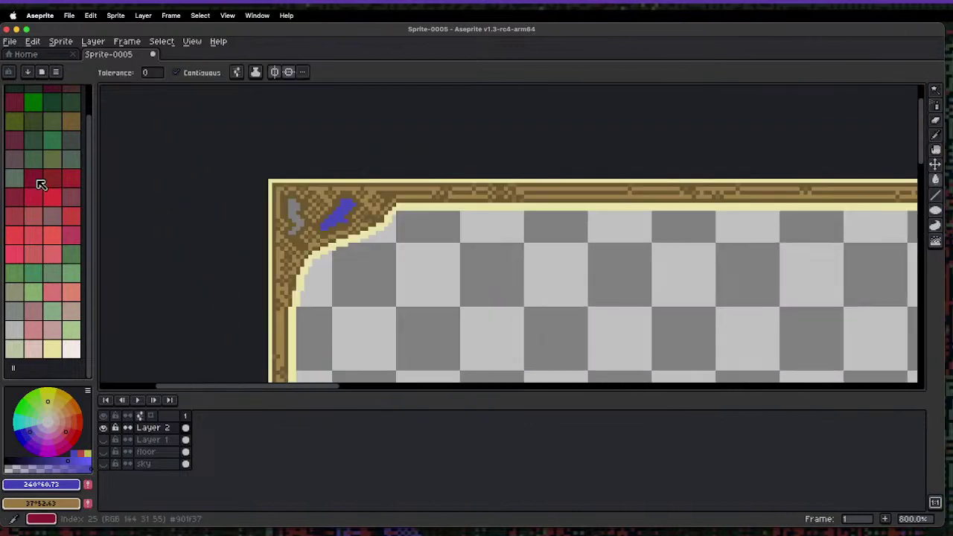
left_click(33, 102)
left_click(298, 212)
- Fill the cross-shaped gap in the frame's lower-left corner ornament with green and the curved gap above it with blue #4b4bbb
key("space")
left_click_drag(291, 324, 310, 91)
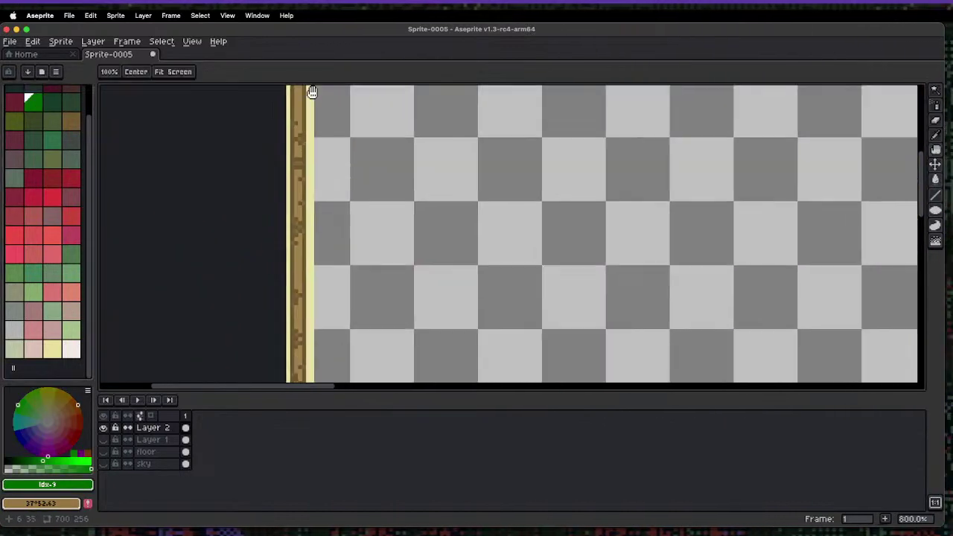
left_click_drag(329, 322, 317, 125)
left_click_drag(339, 263, 368, 179)
left_click_drag(330, 287, 337, 266)
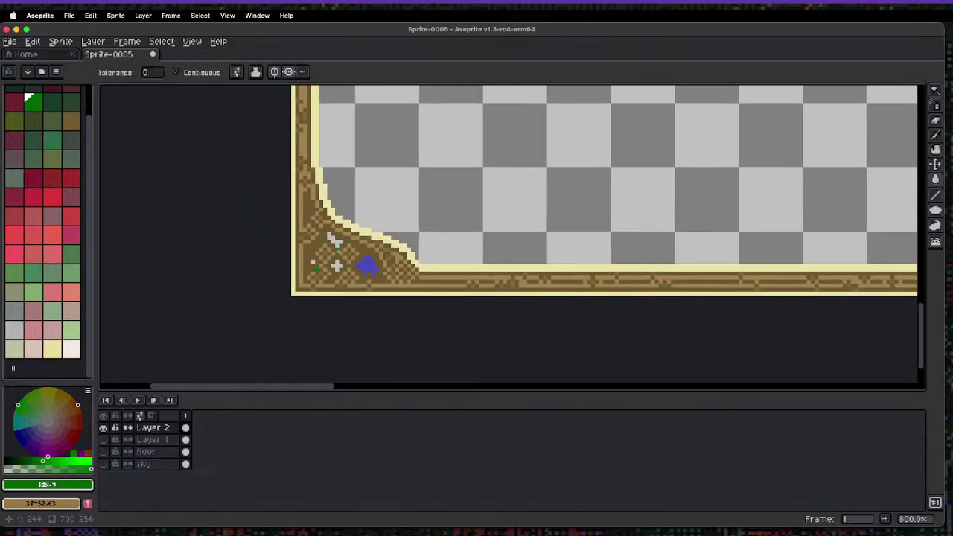
key("5")
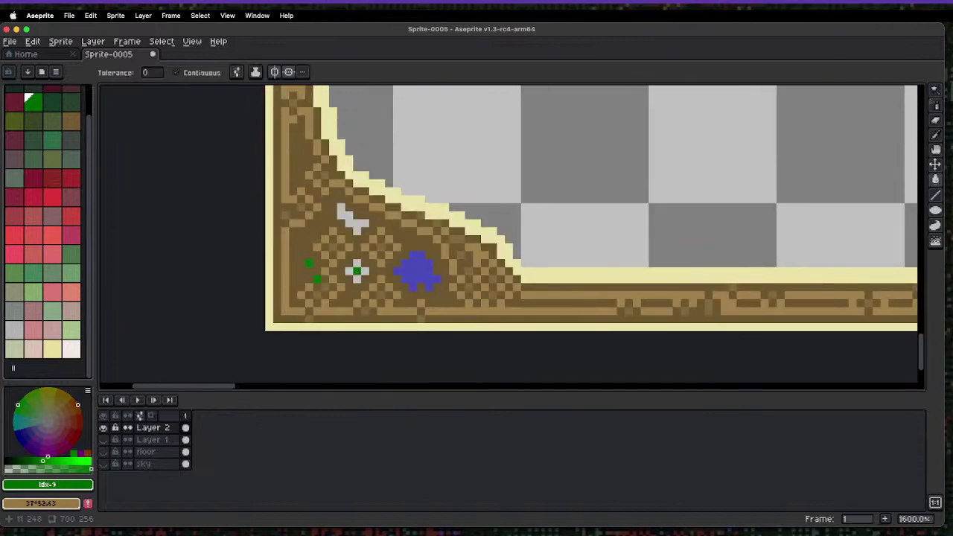
left_click(357, 271)
left_click(357, 223)
left_click(398, 267, "alt")
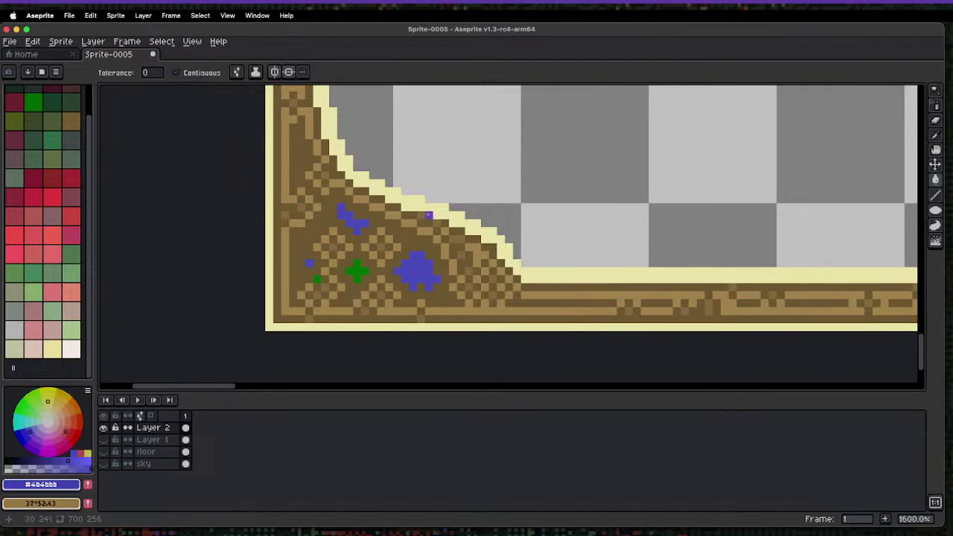
- Pencil lighter blue HSV 240, 40, 73 highlights on the blue corner gems and semi-transparent grey HSV 240, 0, 73 highlights on the green ones
key("4")
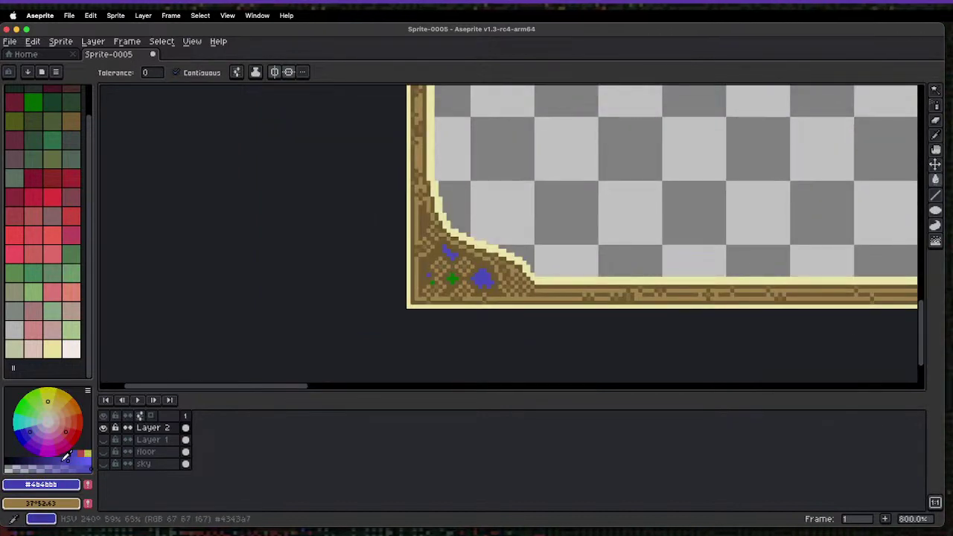
left_click(41, 423)
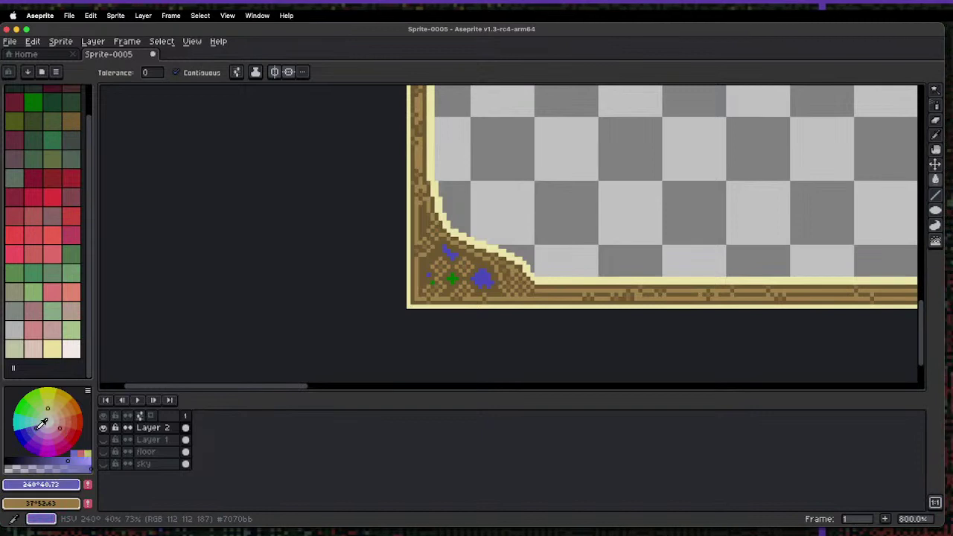
scroll(491, 271, "up", 1)
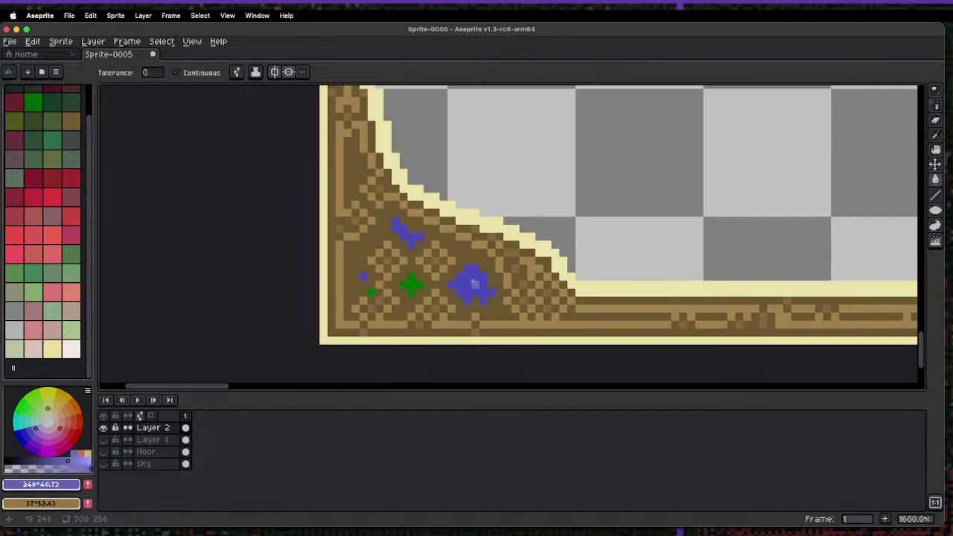
key("shift+g")
key("x")
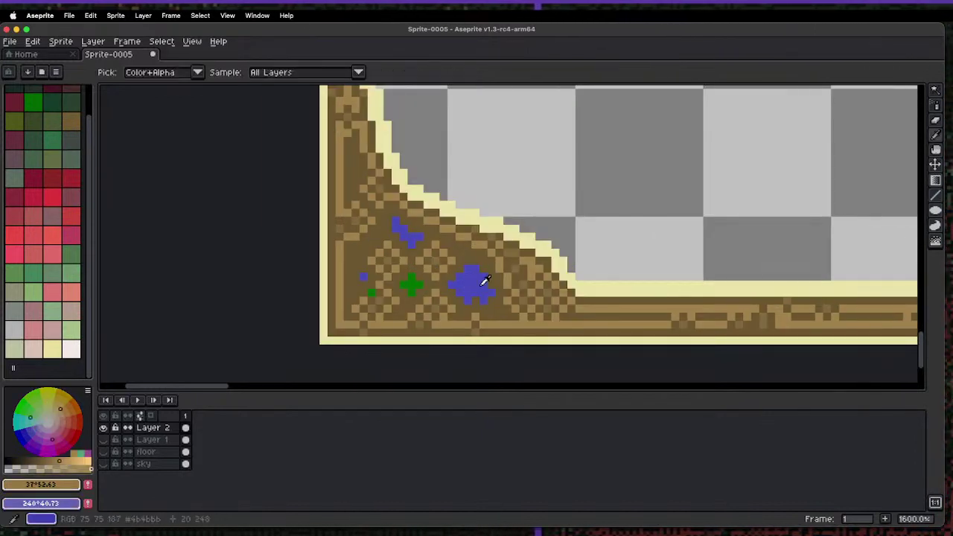
left_click(477, 278, "alt")
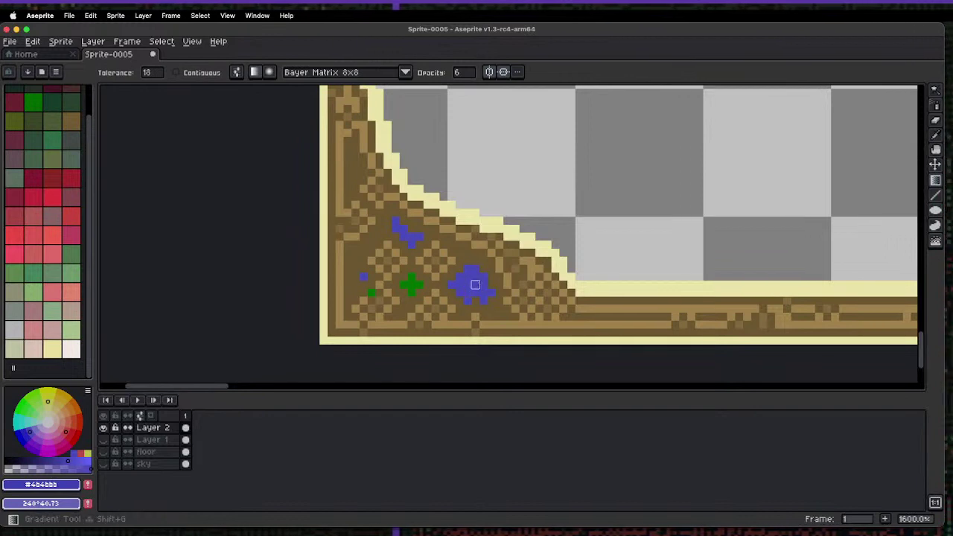
key("b")
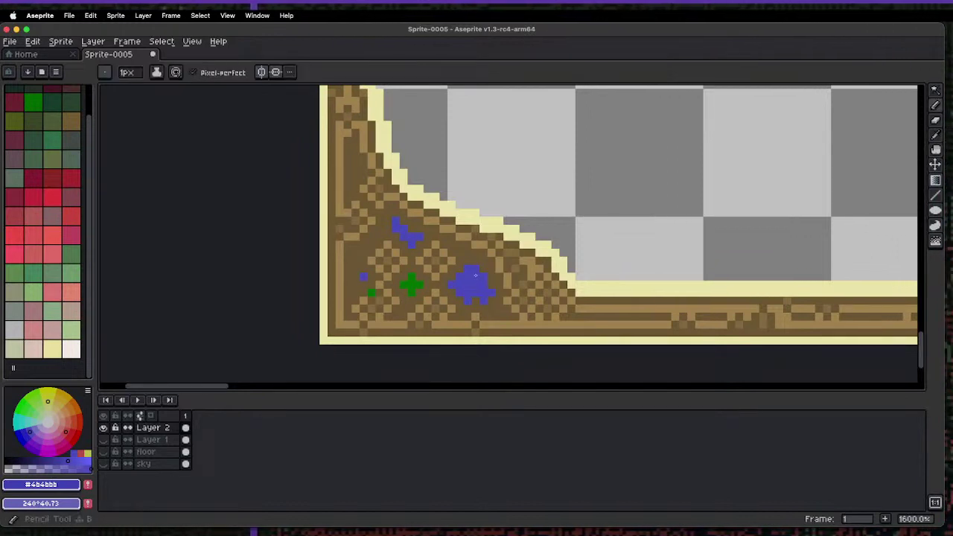
key("x")
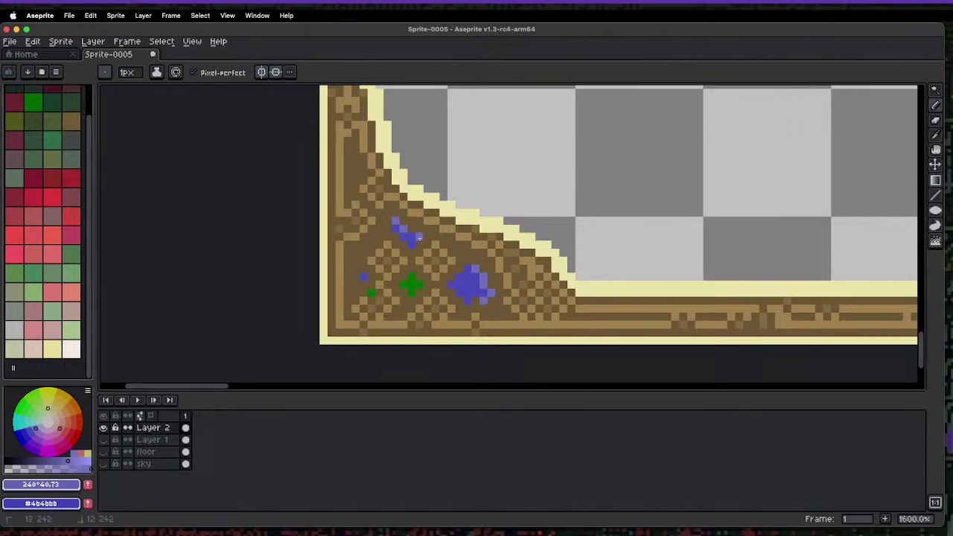
left_click(48, 422)
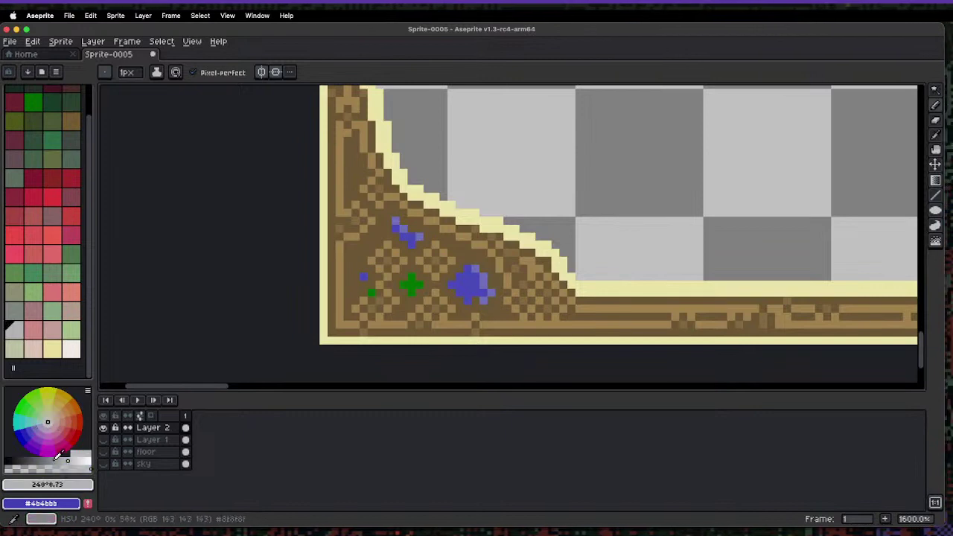
left_click(67, 462)
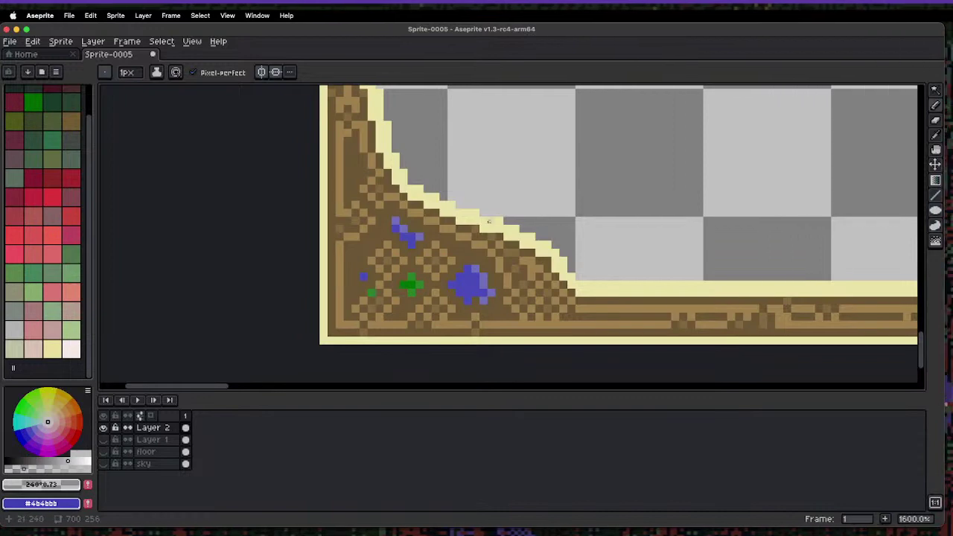
- Pencil three small blue #4b4bbb gems down the centre line of the frame's bottom middle ornament
scroll(490, 221, "down", 7)
left_click_drag(501, 180, 238, 283)
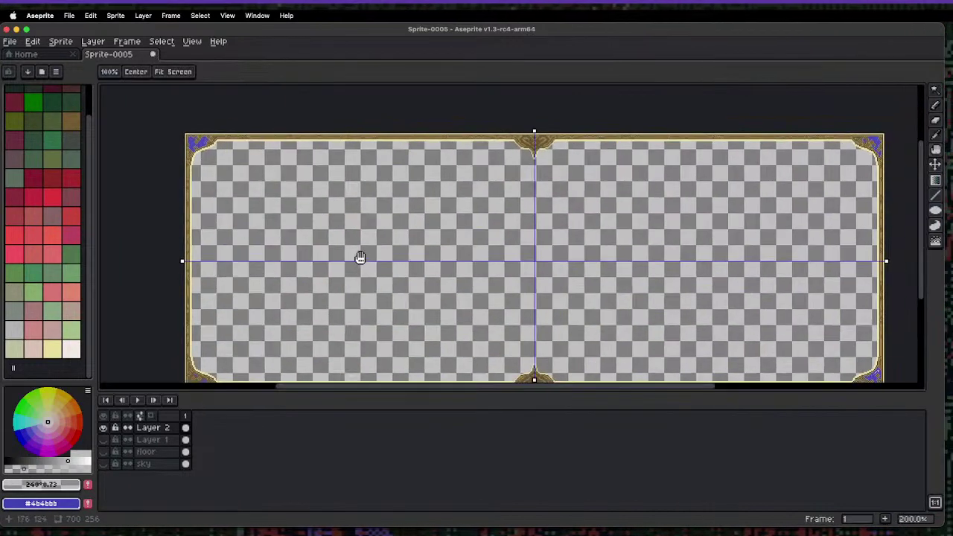
left_click_drag(360, 257, 340, 228)
scroll(514, 362, "up", 1)
scroll(518, 336, "up", 7)
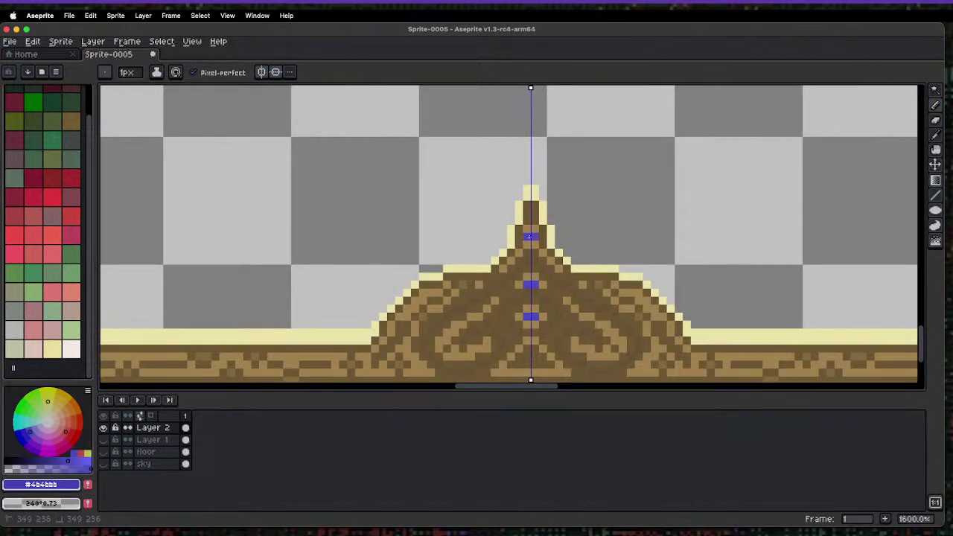
key("super+z")
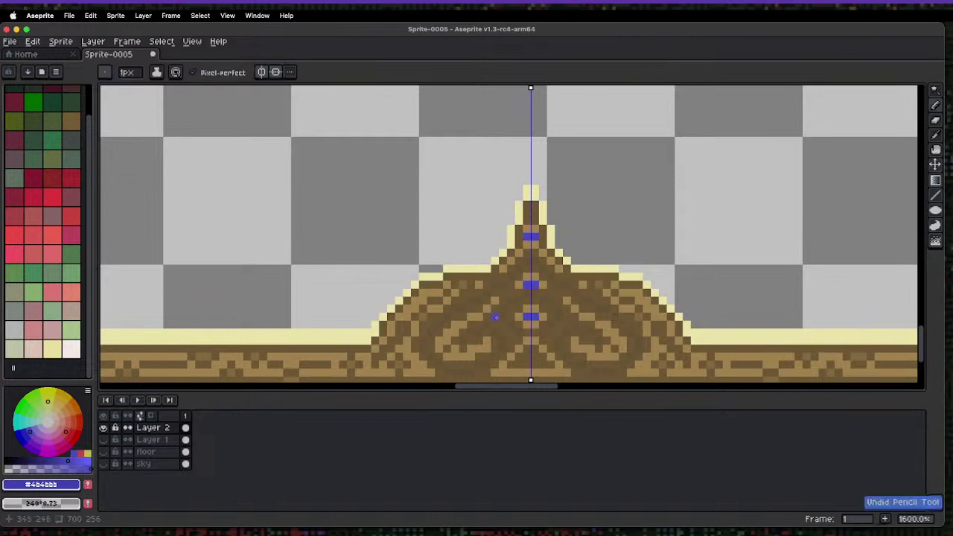
- Paint the base of the bottom middle ornament in palette green 47, replacing it with a triangle in green #007100 sampled from the corner gem
left_click(71, 273)
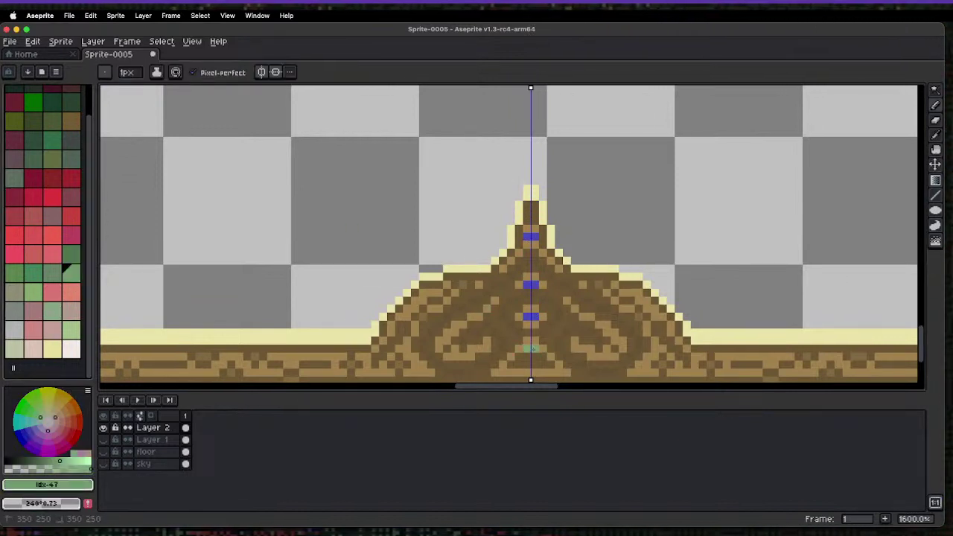
key("1")
scroll(181, 308, "up", 6)
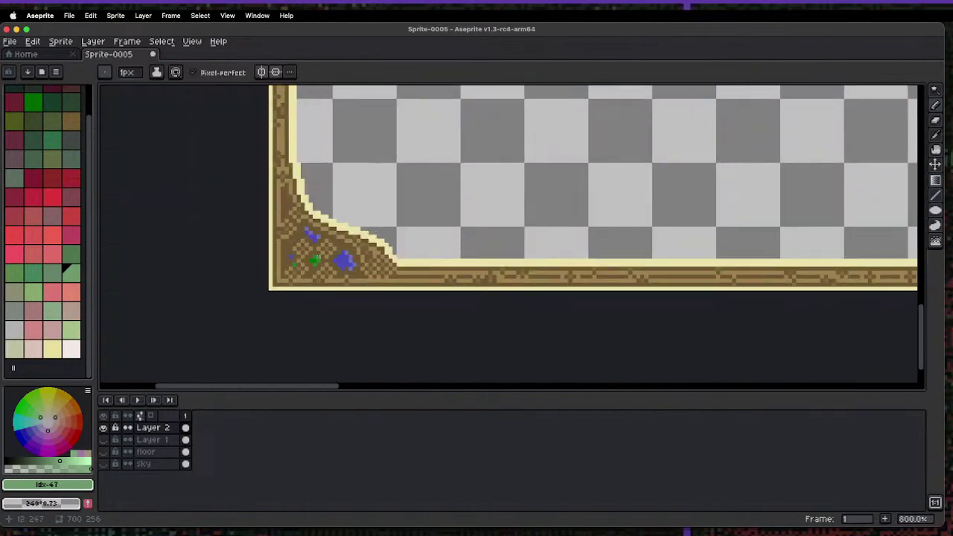
left_click(316, 257, "alt")
left_click_drag(564, 223, 172, 264)
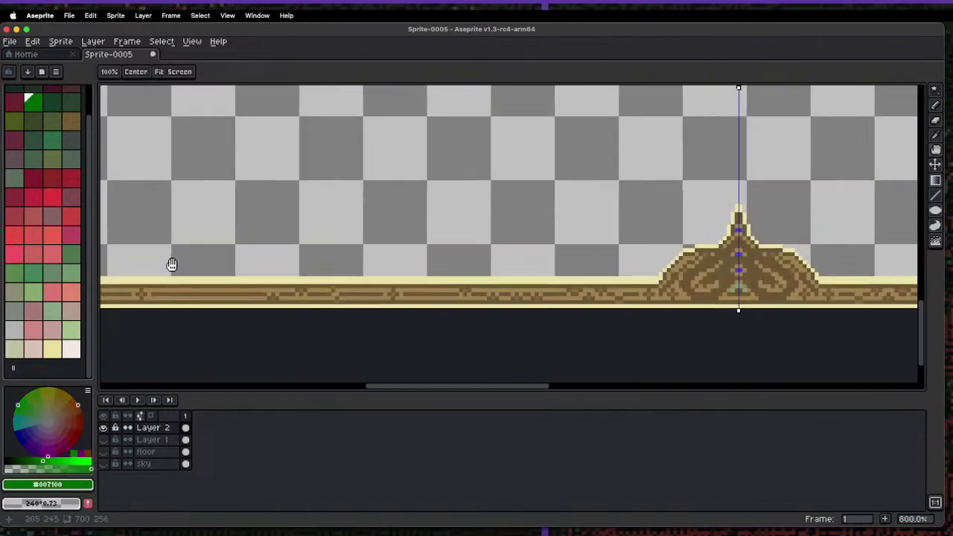
left_click_drag(730, 287, 464, 257)
key("b")
scroll(463, 257, "up", 1)
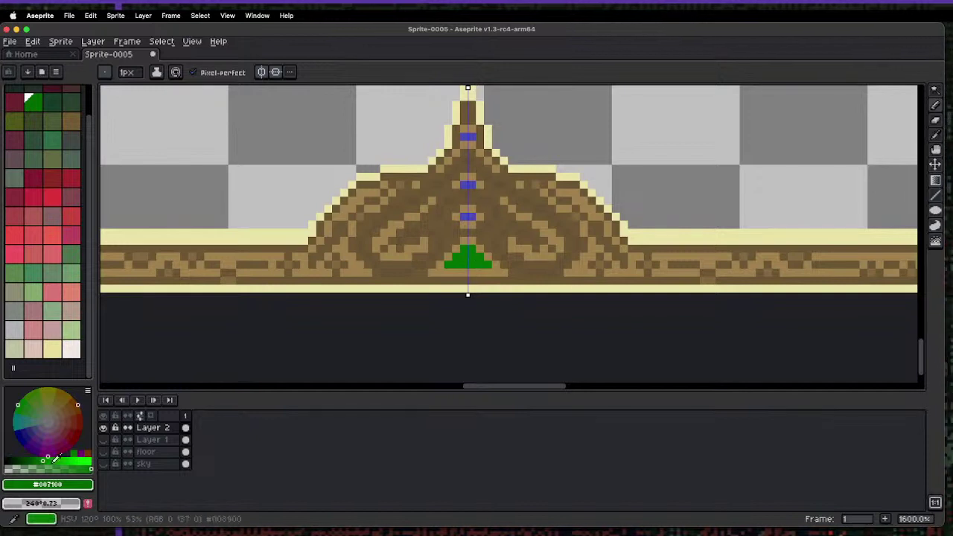
left_click_drag(48, 455, 76, 459)
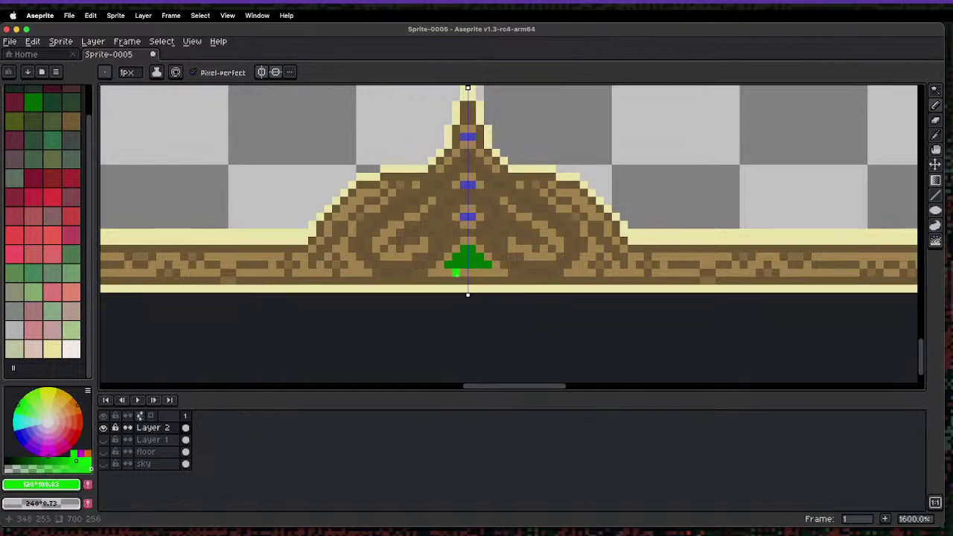
left_click_drag(463, 255, 488, 257)
key("super+z")
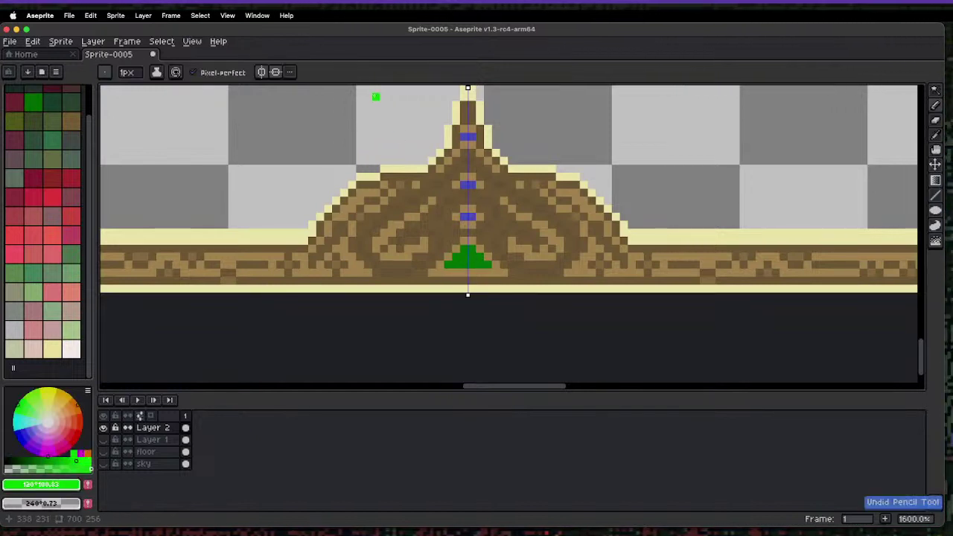
key("1")
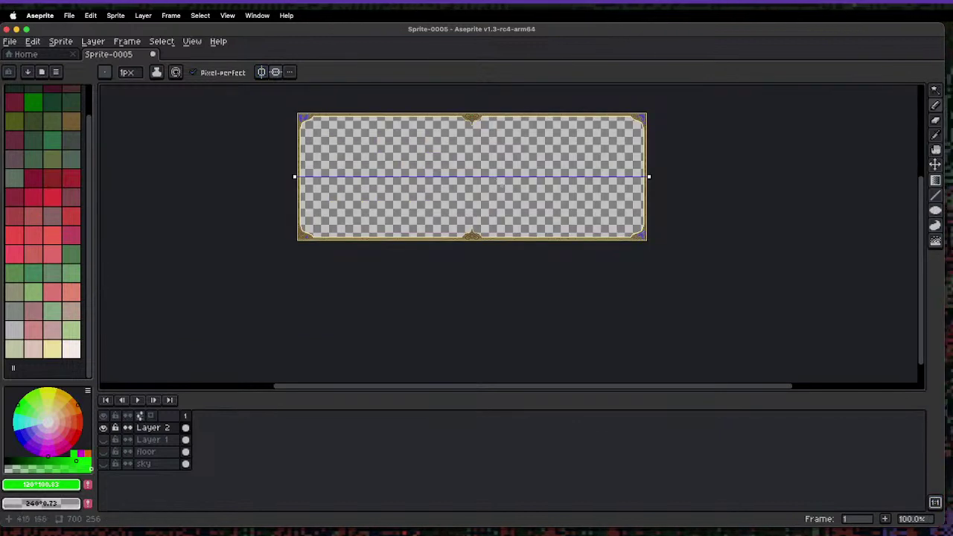
key("space")
left_click_drag(402, 173, 378, 207)
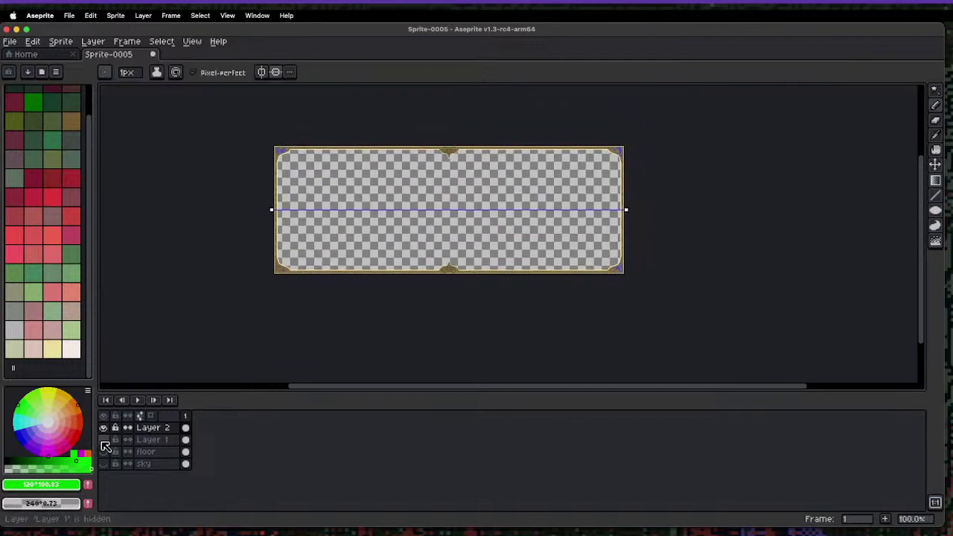
- Show Layer 1 and the floor and sky layers again behind the frame layer
left_click_drag(104, 440, 104, 465)
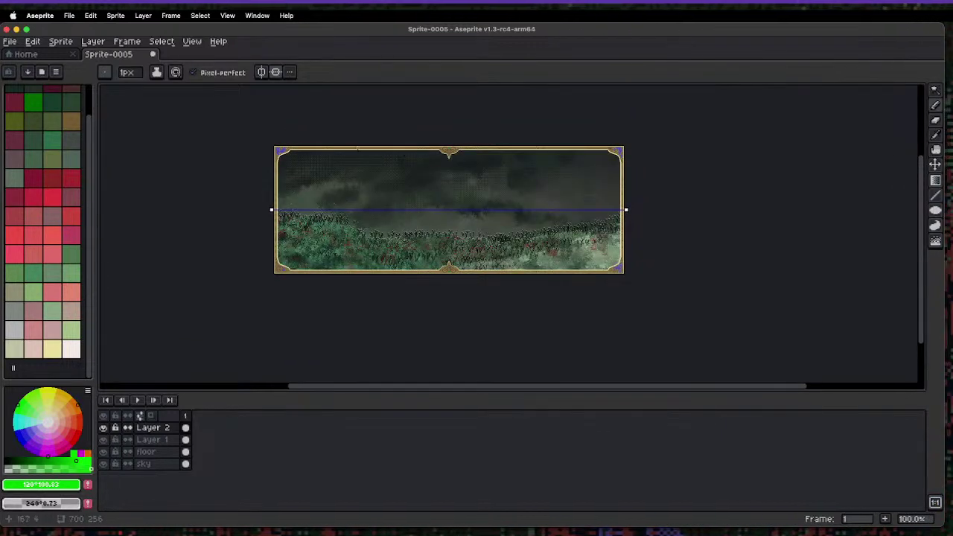
scroll(353, 157, "up", 1)
scroll(197, 140, "up", 5)
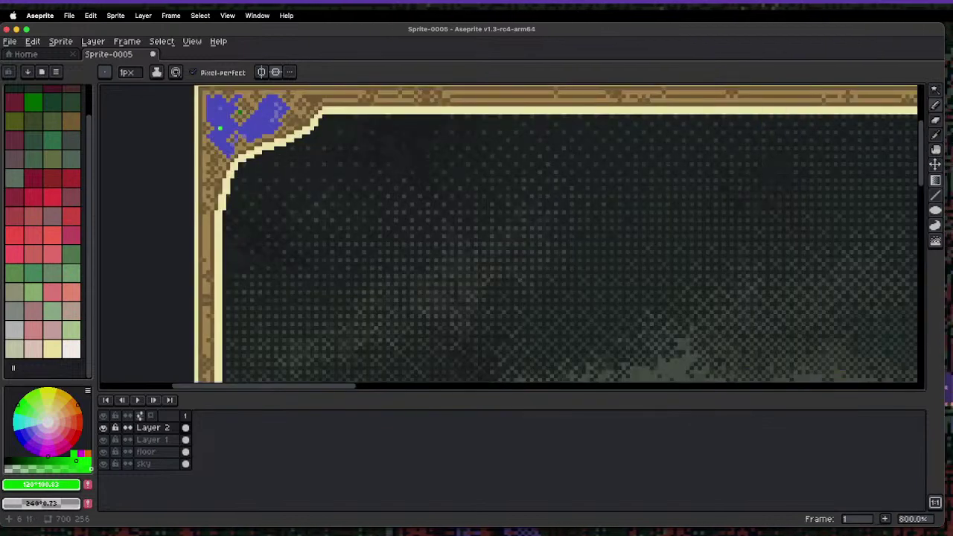
scroll(221, 120, "down", 4)
scroll(233, 125, "up", 1)
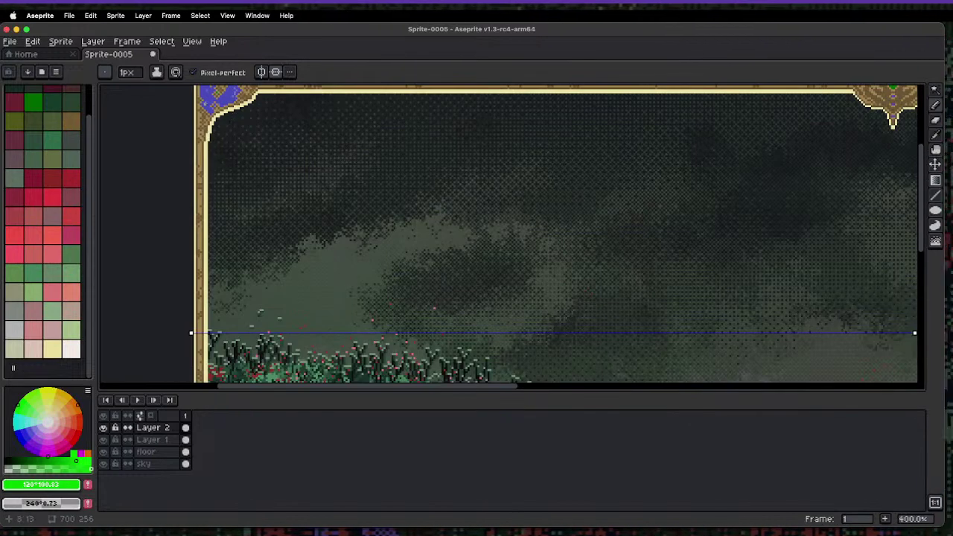
- Select the blue gem area in the frame's upper-left corner with the Magic Wand, mirrored to the lower-left corner, and delete it
left_click_drag(298, 127, 291, 259)
key("w")
left_click(240, 246)
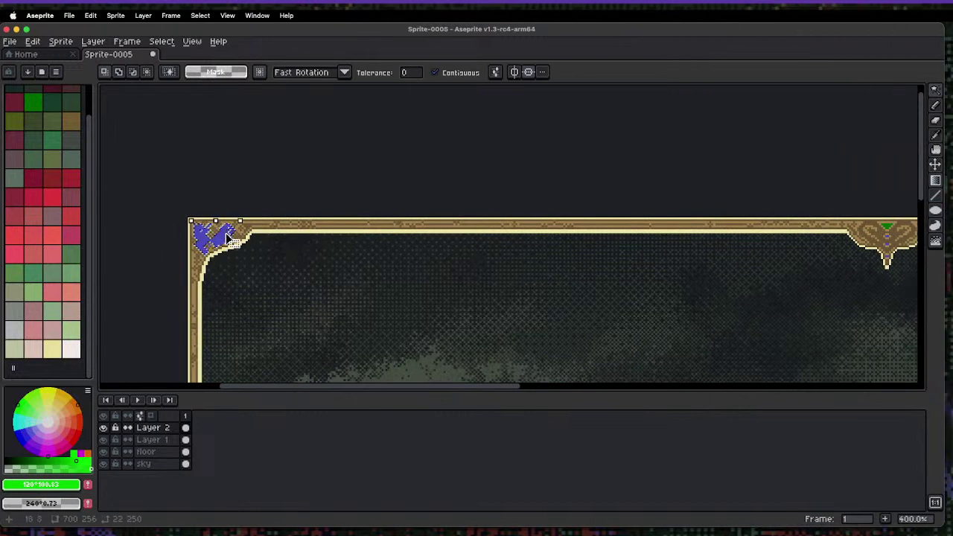
key("Delete")
key("1")
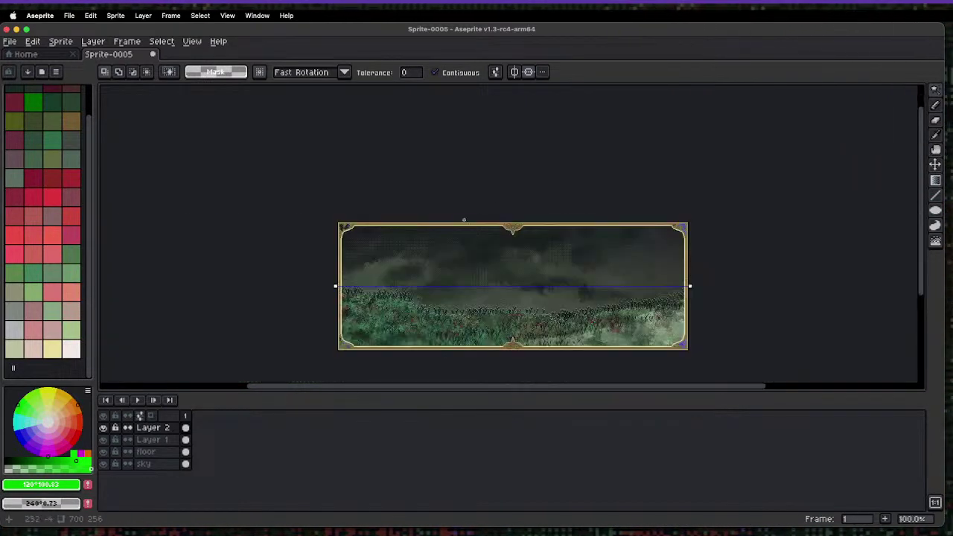
- Select and delete the large blue gem areas in the frame's upper-right and lower-right corners, and clear the selection
key("4")
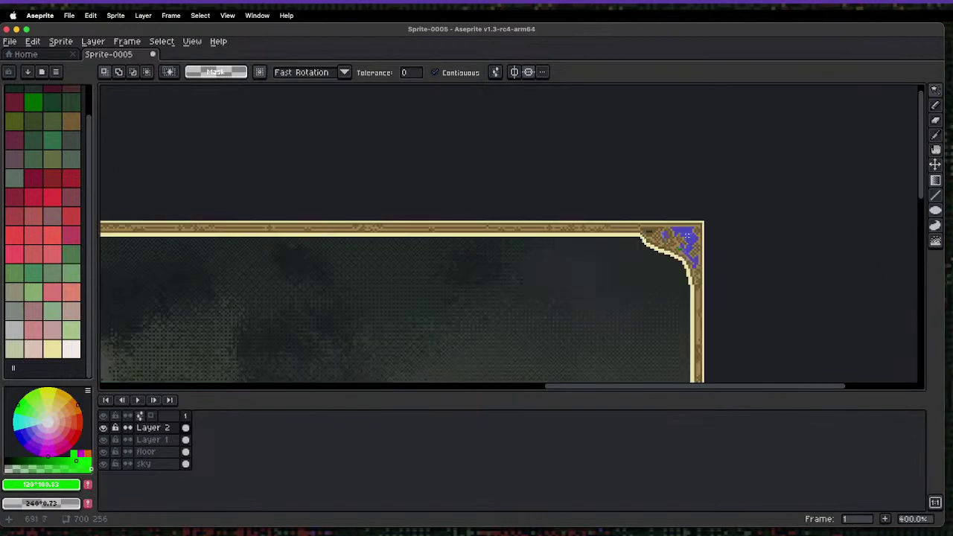
key("Delete")
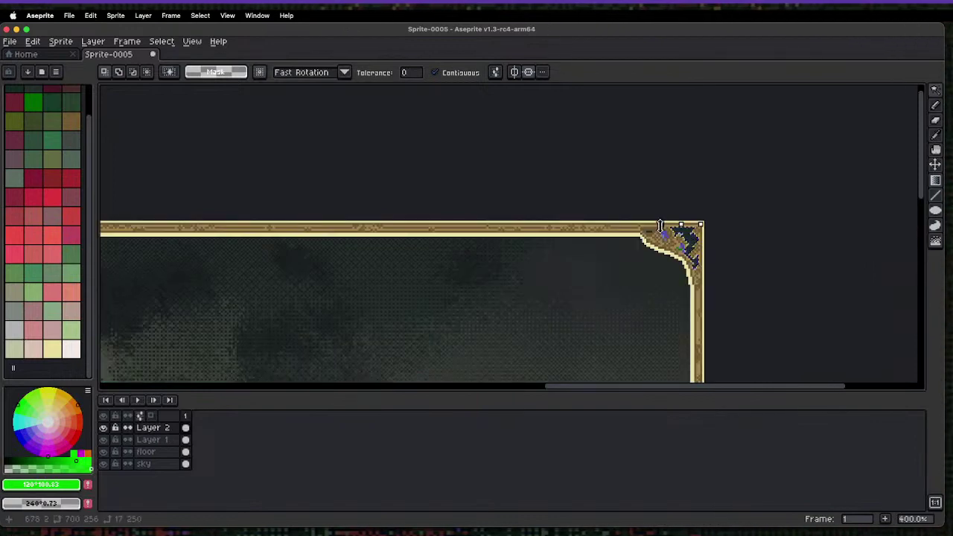
scroll(376, 233, "down", 10)
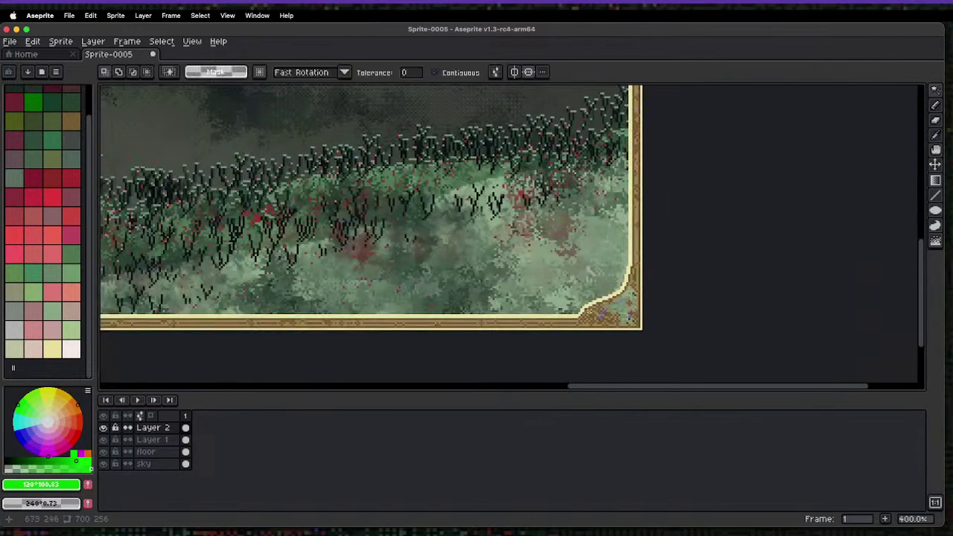
key("super+v")
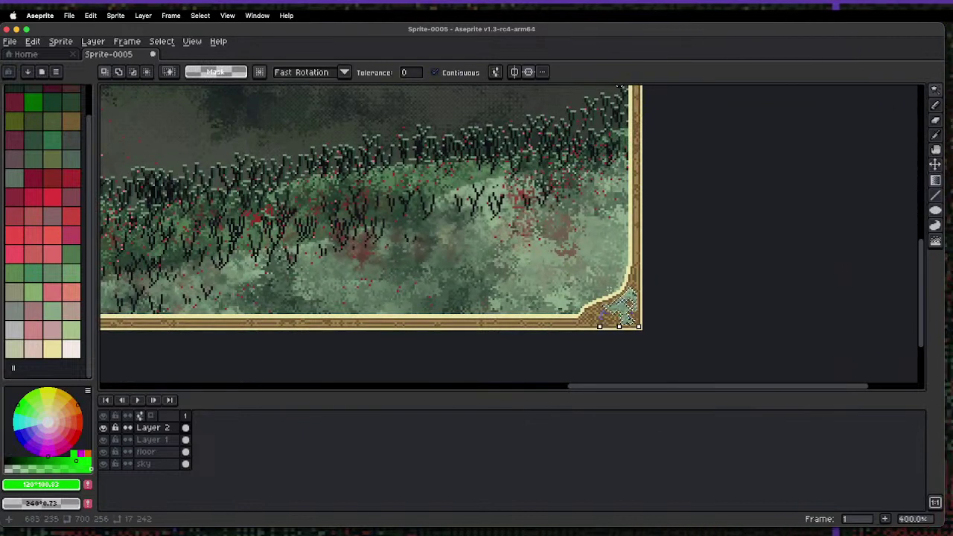
key("1")
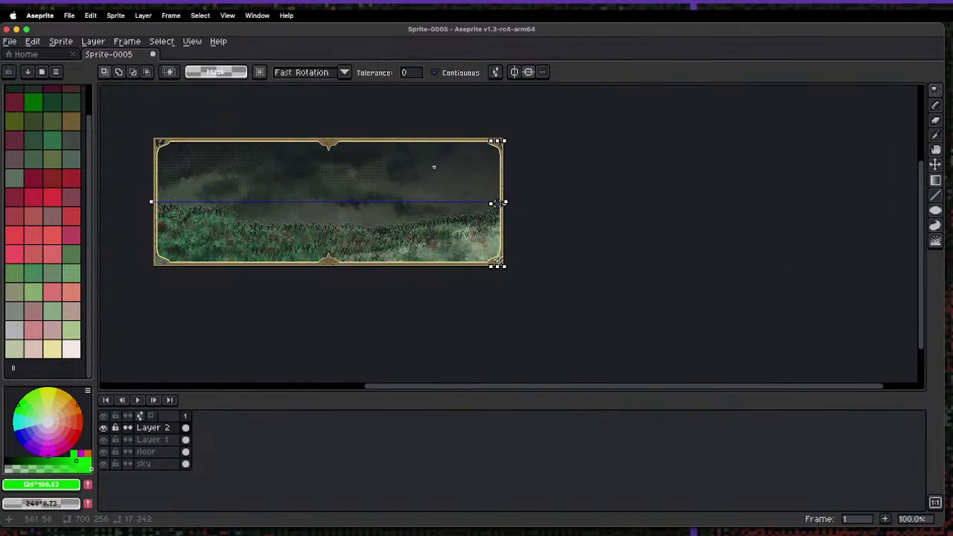
key("Return")
- Sample dark brown #6c5735 as background colour and light brown #a1824e as foreground colour from the frame's upper-left corner
key("4")
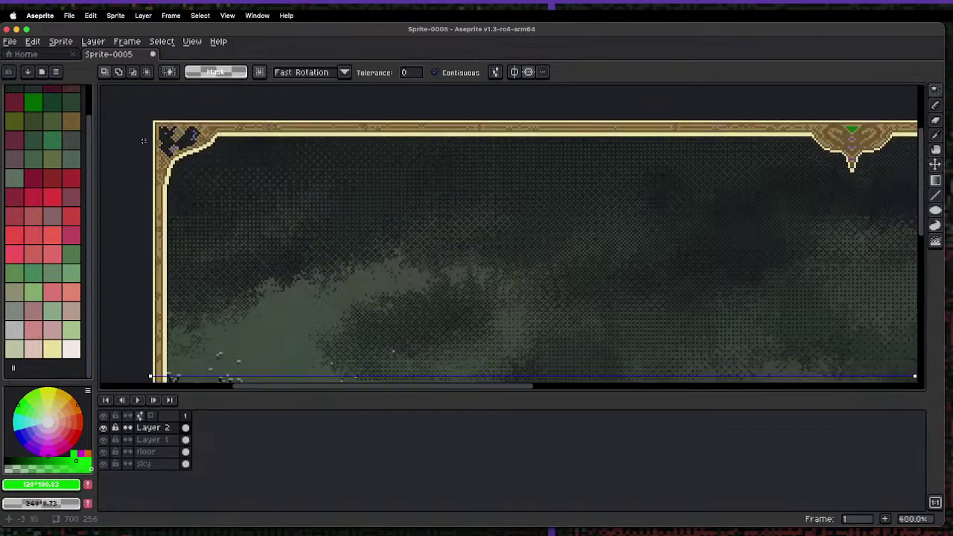
key("5")
key("x")
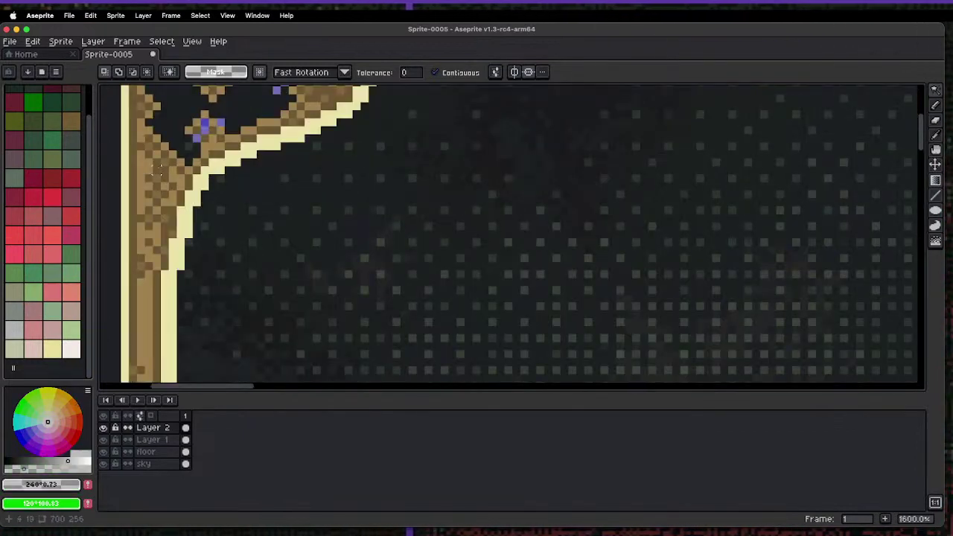
key("alt")
key("alt")
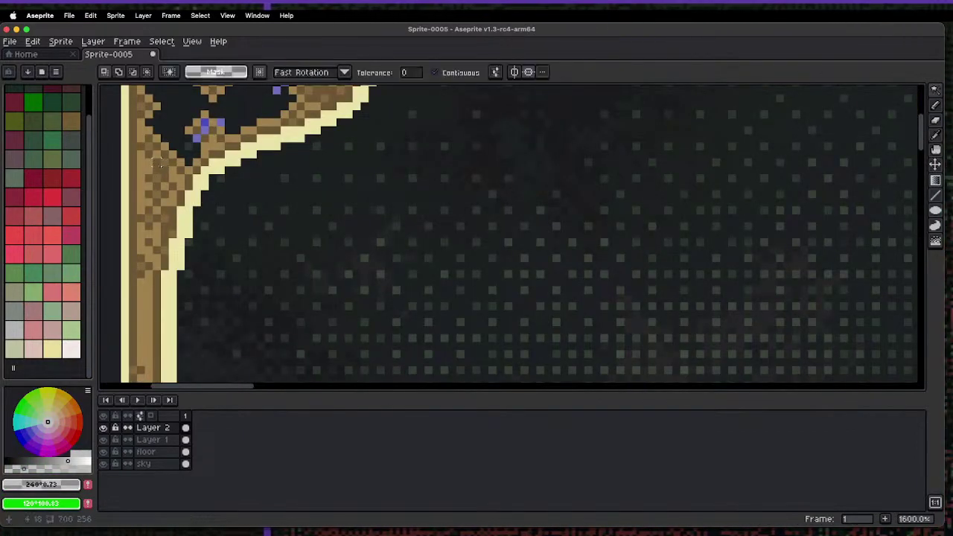
key("alt")
key("alt")
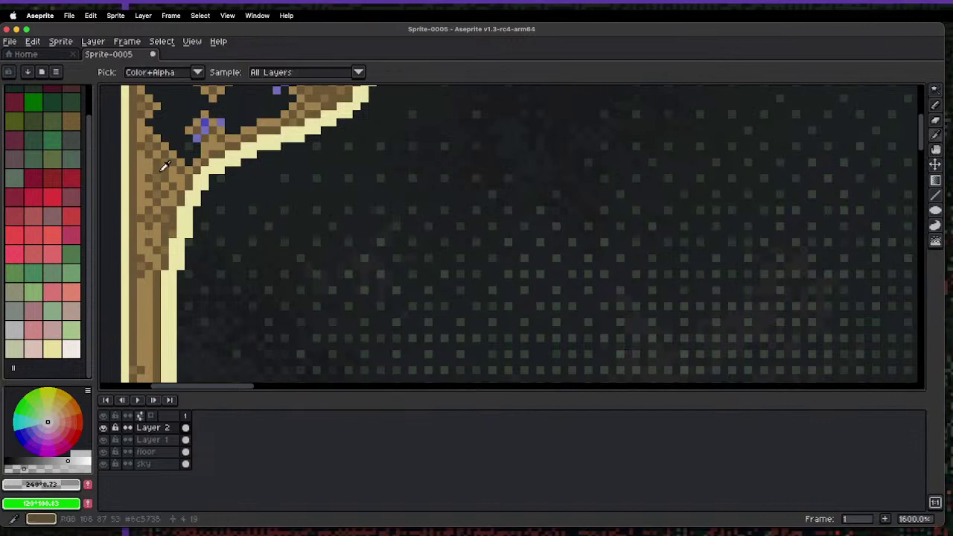
left_click(166, 163, "alt")
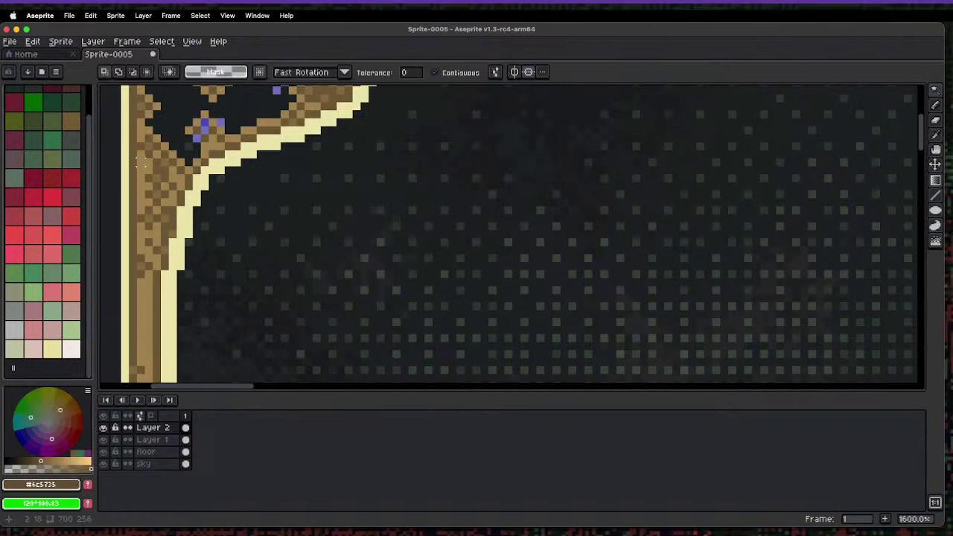
key("x")
left_click(158, 162, "alt")
key("alt")
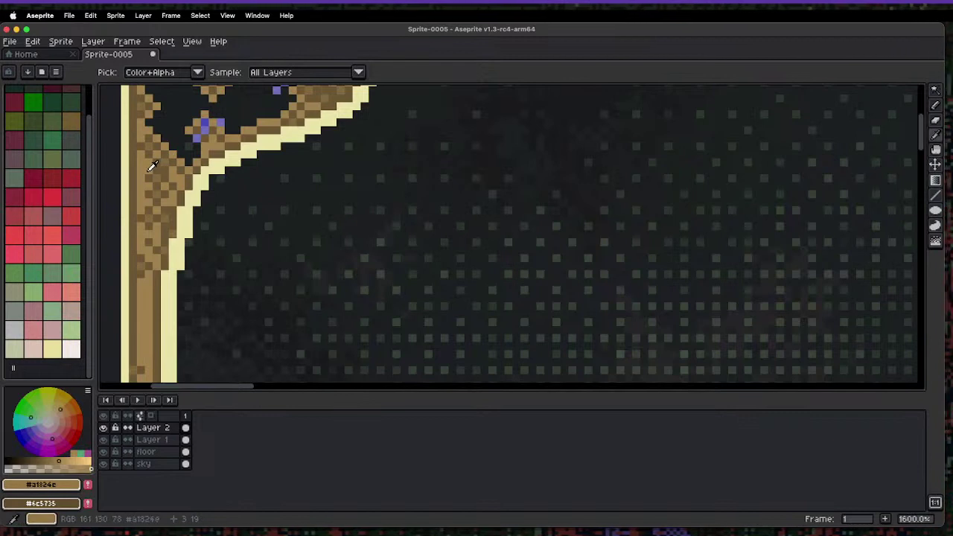
key("alt")
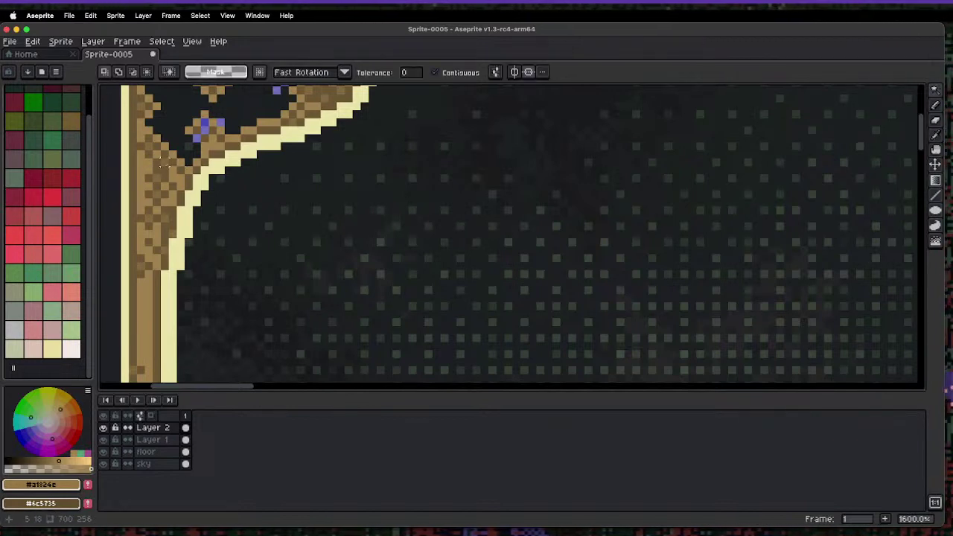
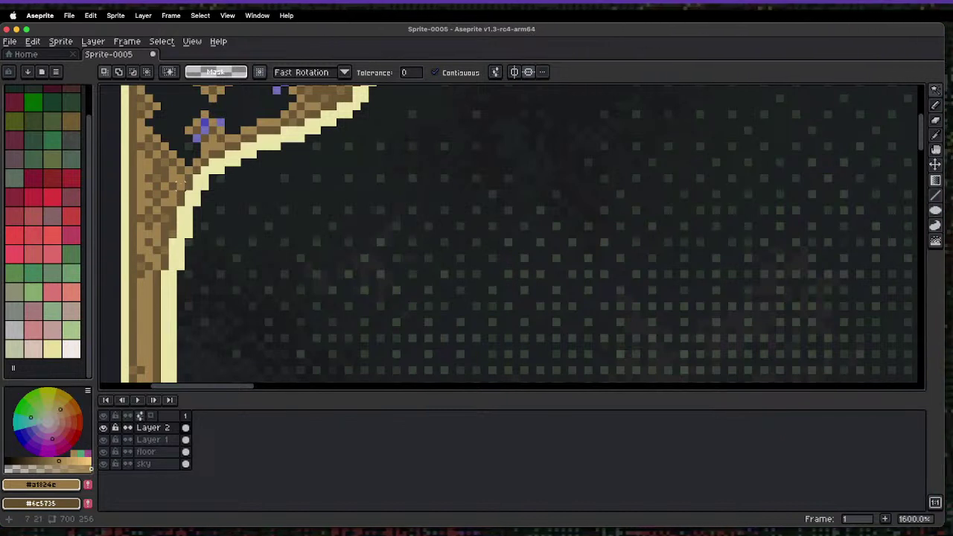
- Select the emptied gem areas in all four corners using symmetry on both axes and fill them with the sampled browns
left_click_drag(192, 128, 211, 202)
left_click(211, 203)
scroll(211, 202, "down", 3)
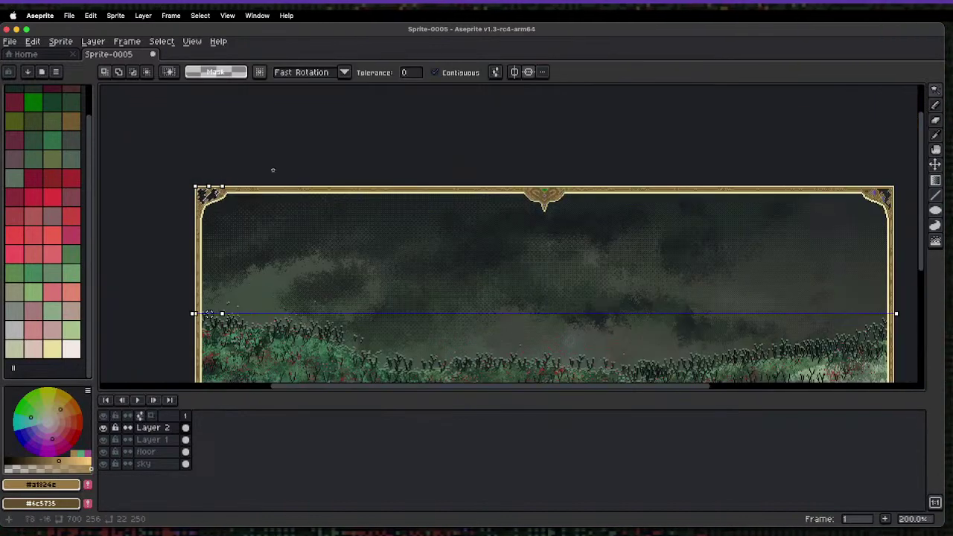
left_click(515, 72)
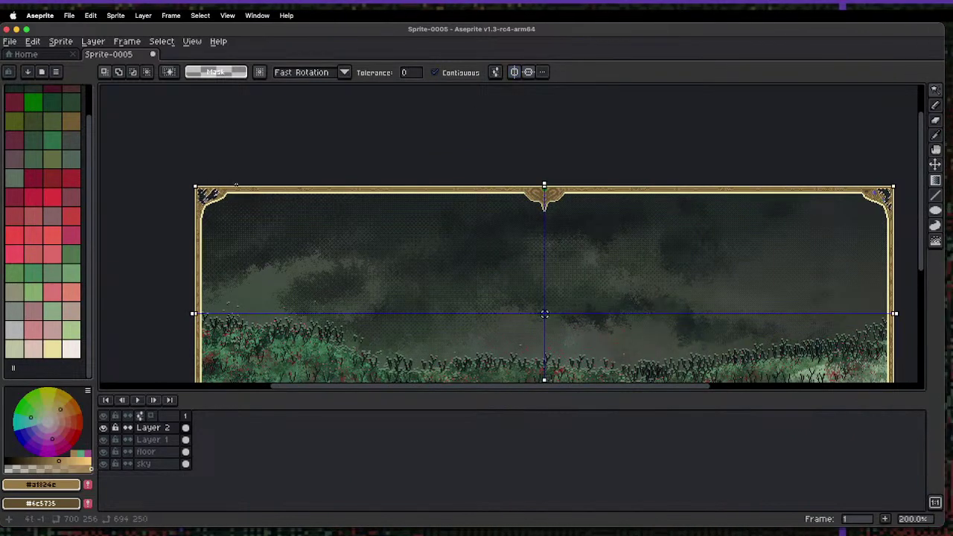
key("shift+o")
key("Return")
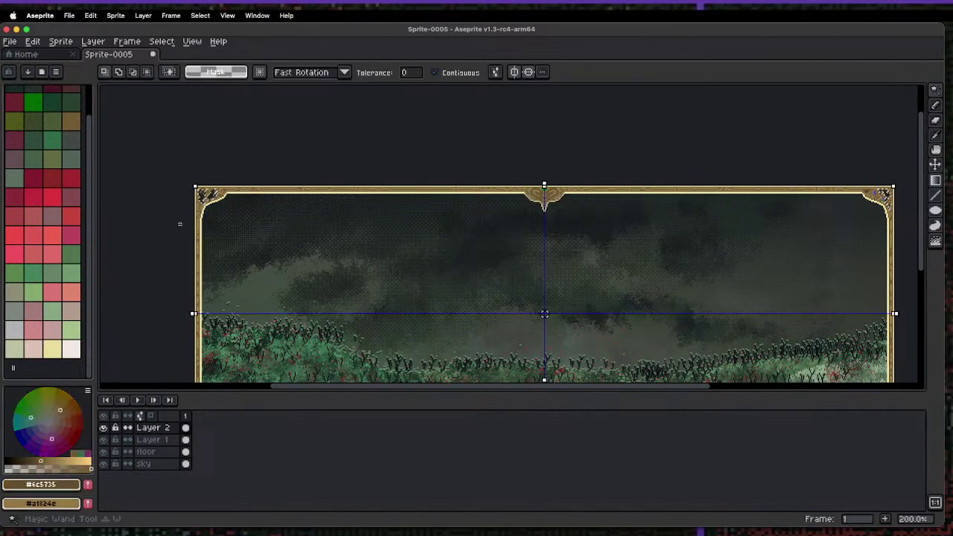
key("w")
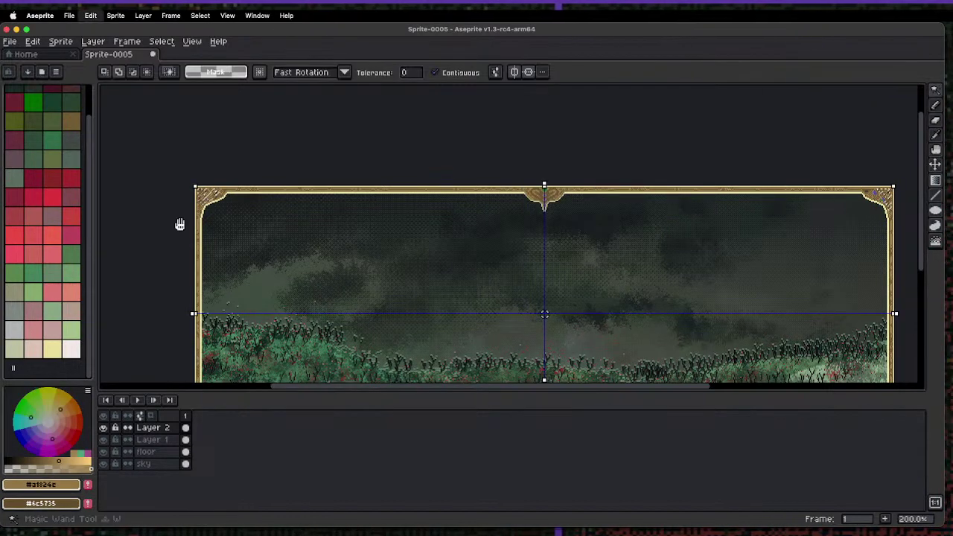
- Turn off both the horizontal and the vertical symmetry axes
scroll(179, 223, "up", 2)
scroll(273, 213, "down", 4)
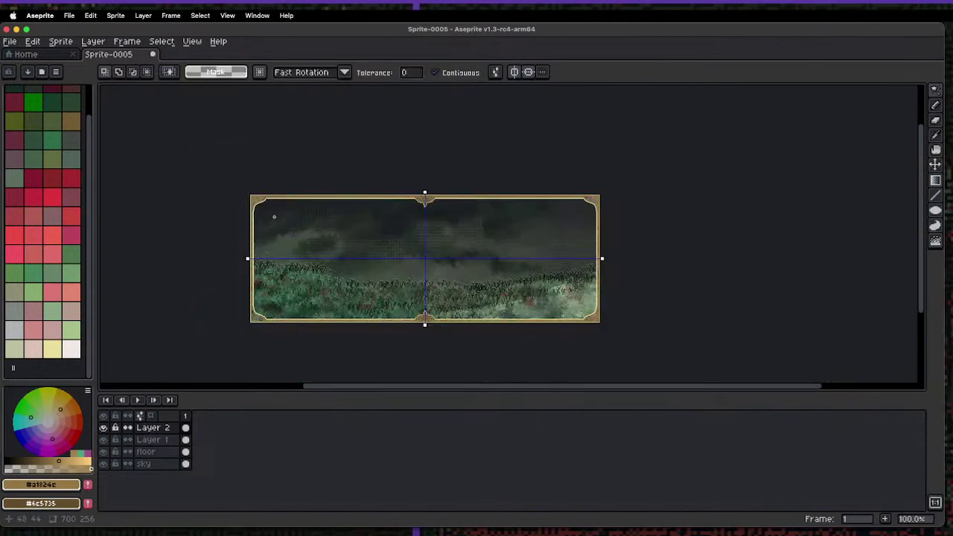
scroll(315, 270, "right", 3)
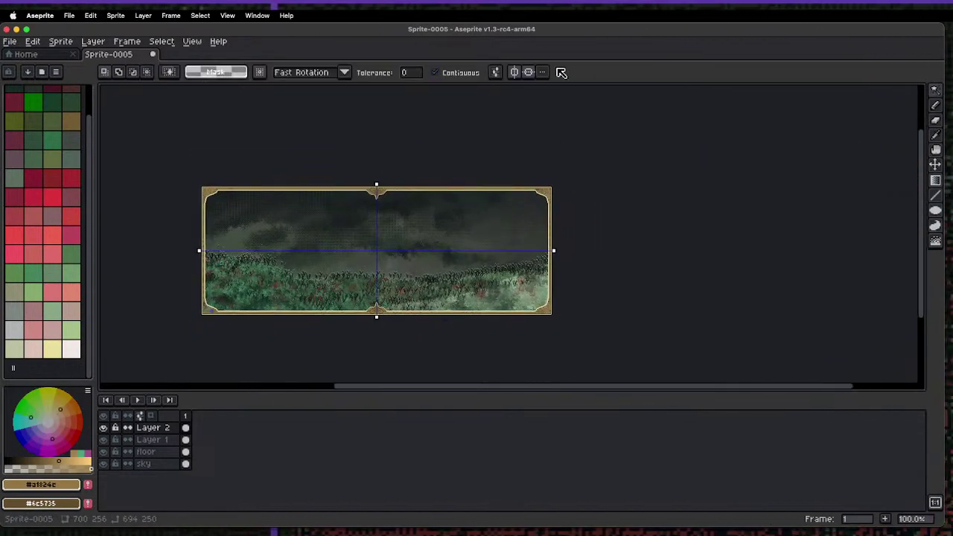
left_click(515, 71)
left_click(529, 72)
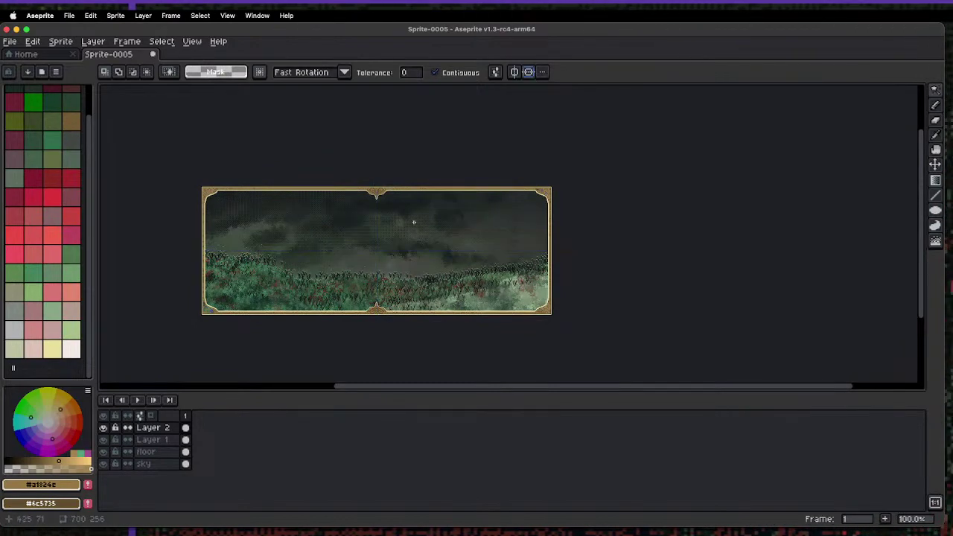
- Set the foreground colour to palette red 30 and add a new layer above the frame layer
scroll(294, 280, "up", 3)
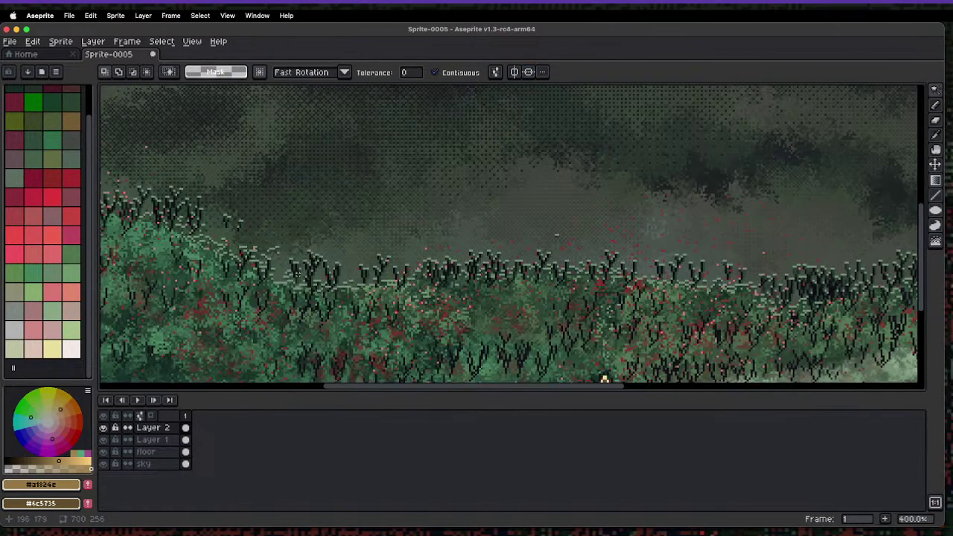
scroll(296, 274, "down", 3)
scroll(289, 272, "up", 1)
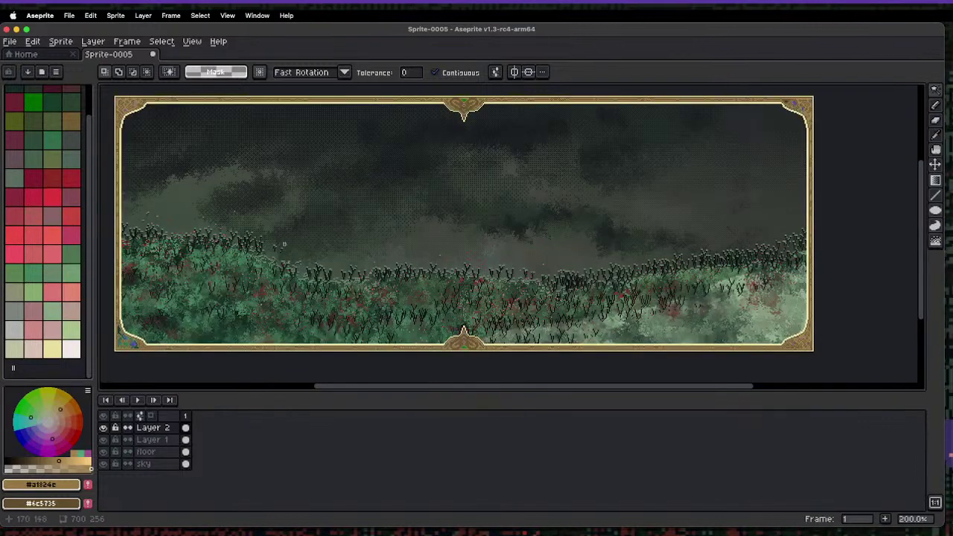
left_click(68, 181)
left_click(52, 196)
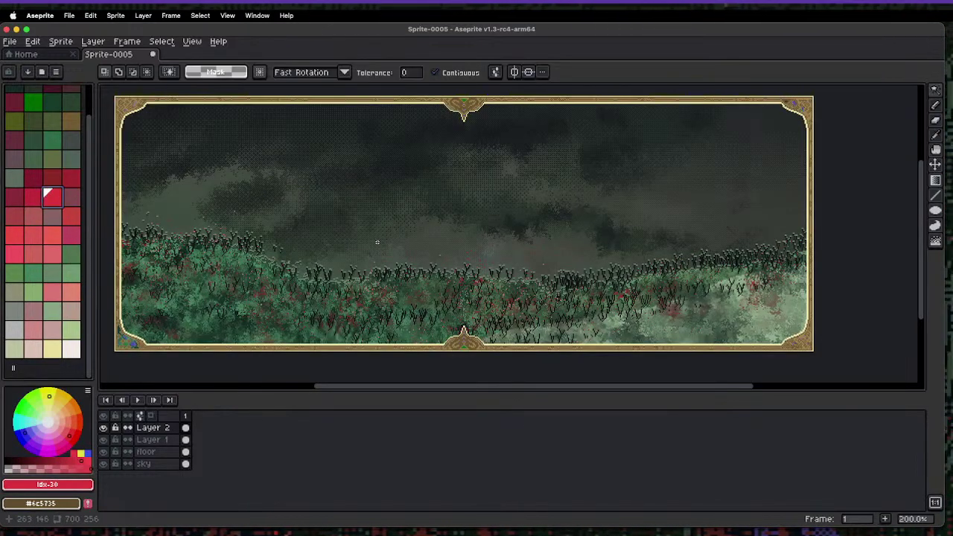
key("shift+n")
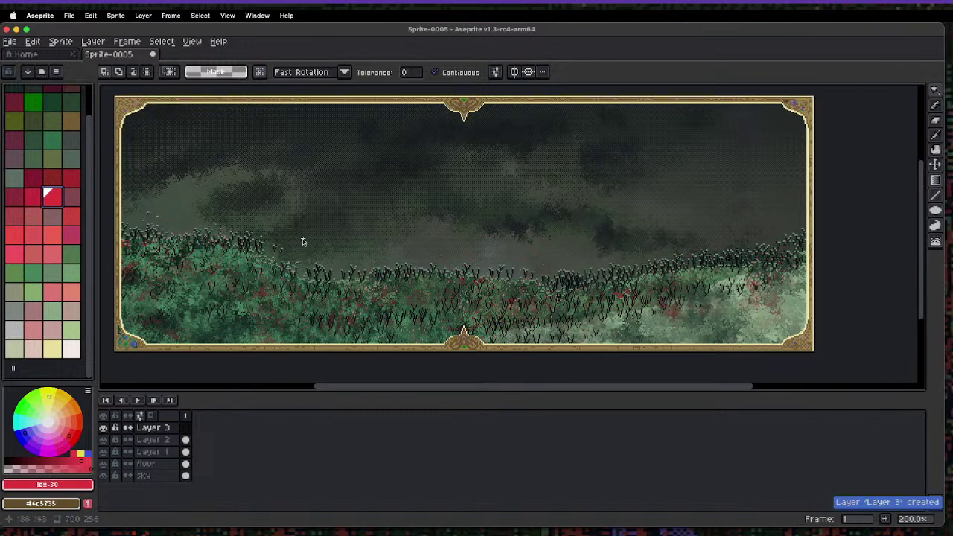
- Draw a small solid red oval on the new layer in the cloudy sky above the bare bushes
scroll(298, 264, "up", 1)
key("b")
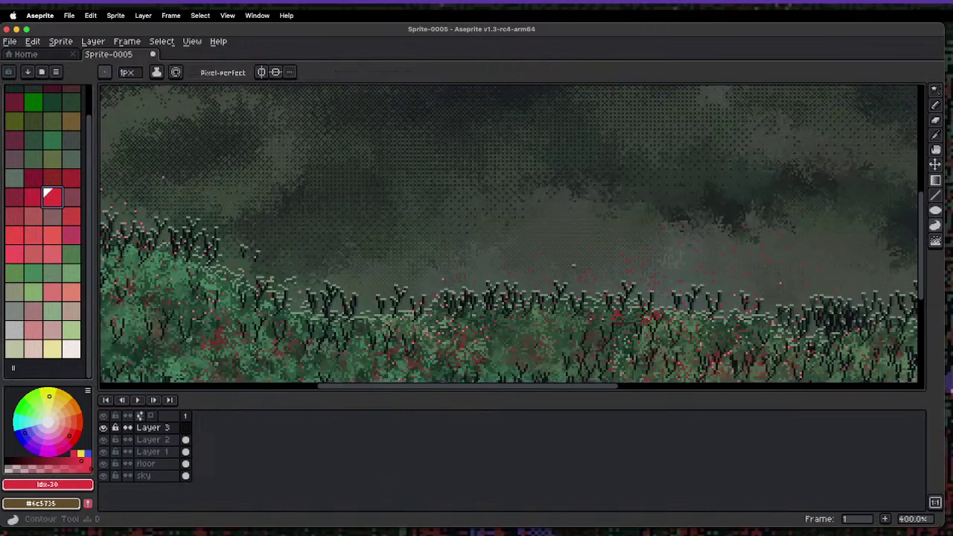
key("space")
left_click_drag(327, 246, 312, 272)
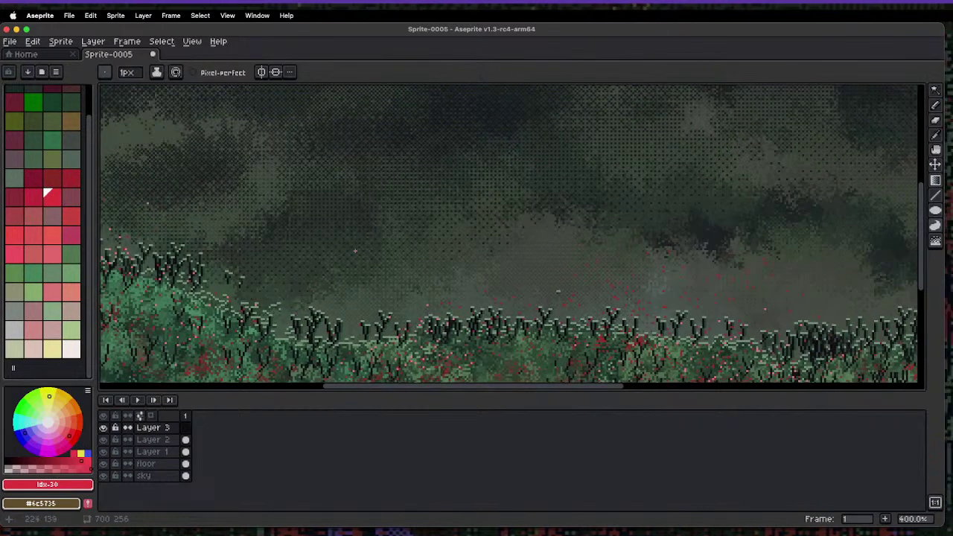
scroll(355, 251, "up", 1)
mouse_move(350, 239)
left_mouse_down()
mouse_move(388, 270)
mouse_move(389, 214)
mouse_move(343, 239)
mouse_move(367, 242)
left_mouse_up()
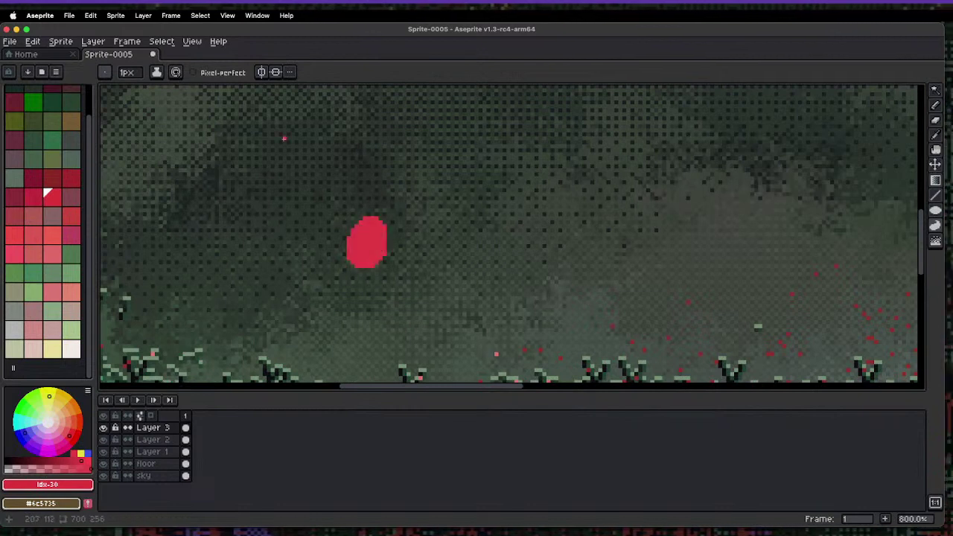
- Make stroke velocity control the pencil's size, angle and gradient, using Bayer Matrix 8x8 dithering for the gradient
left_click(176, 72)
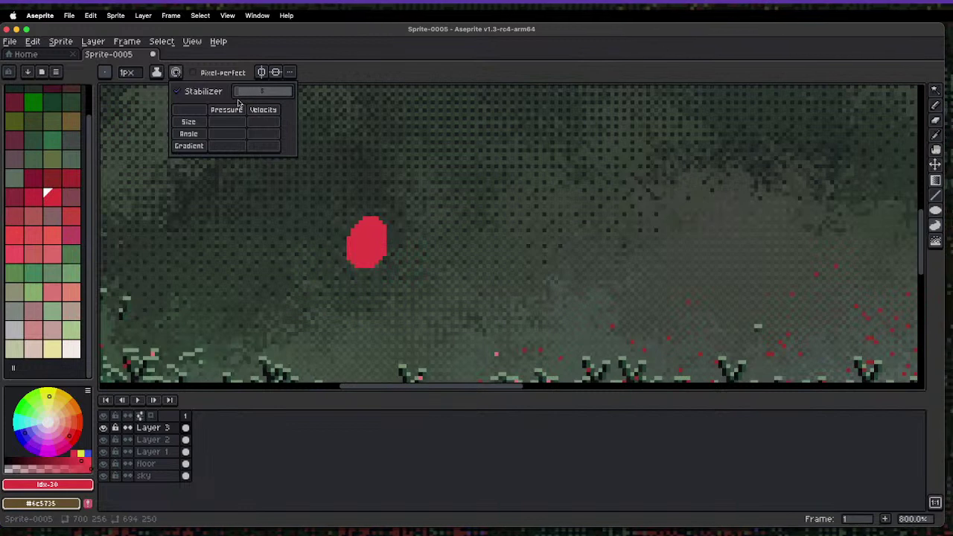
left_click(177, 74)
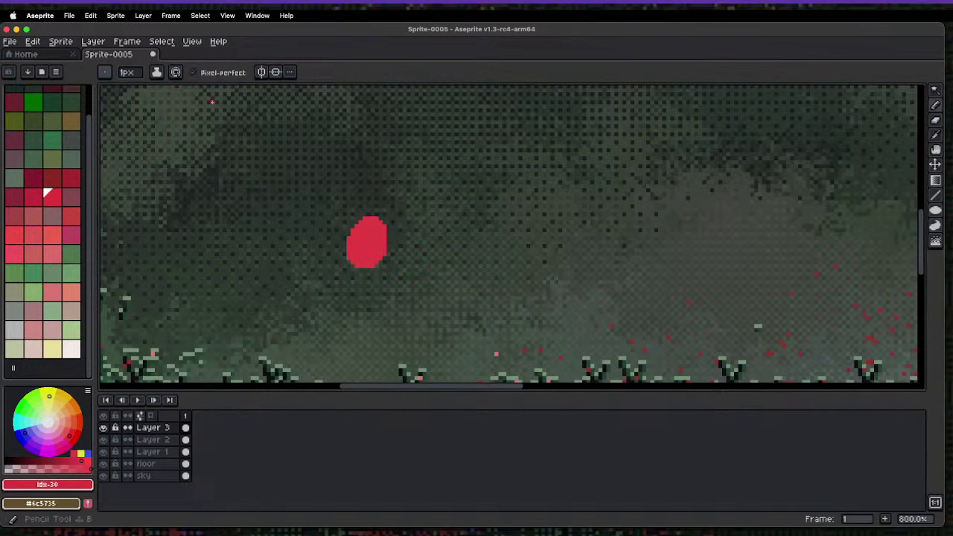
left_click(176, 71)
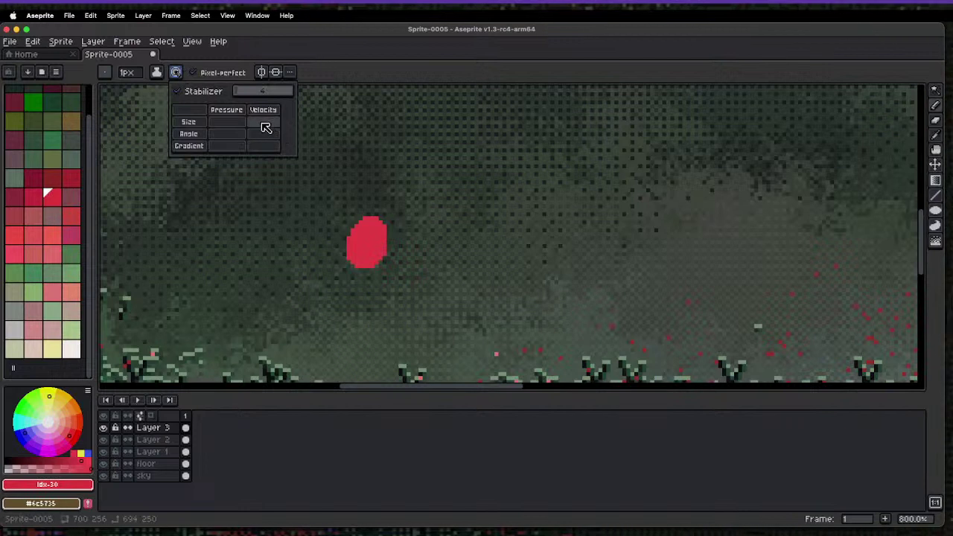
left_click(264, 123)
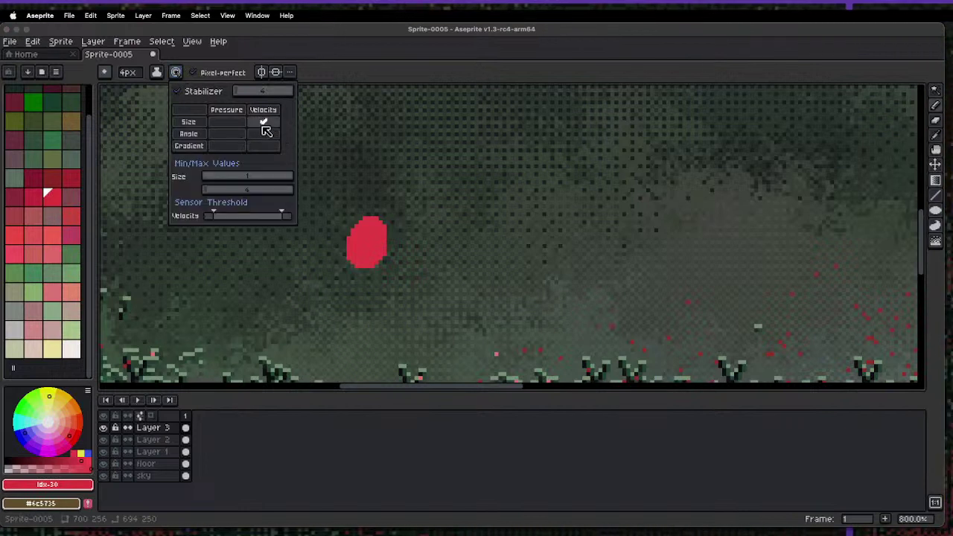
left_click(264, 134)
left_click(264, 146)
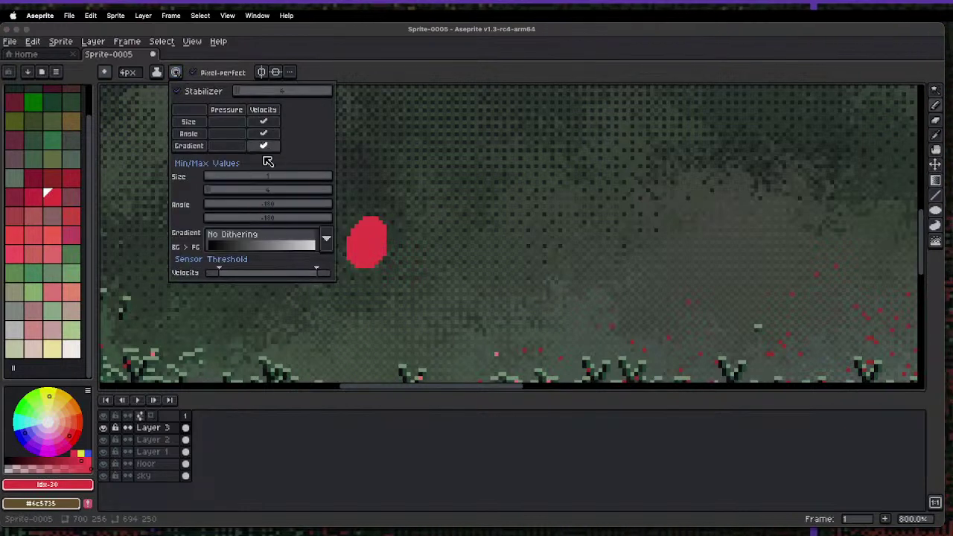
left_click(252, 248)
left_click(260, 350)
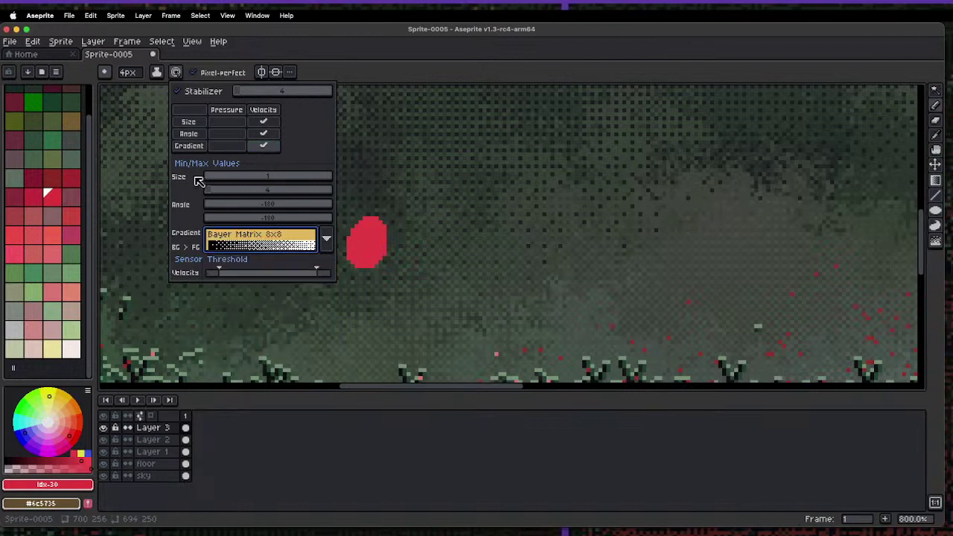
- Set the pencil's maximum dynamic size to 7, lower both velocity thresholds and stop velocity from driving the angle
left_click(220, 191)
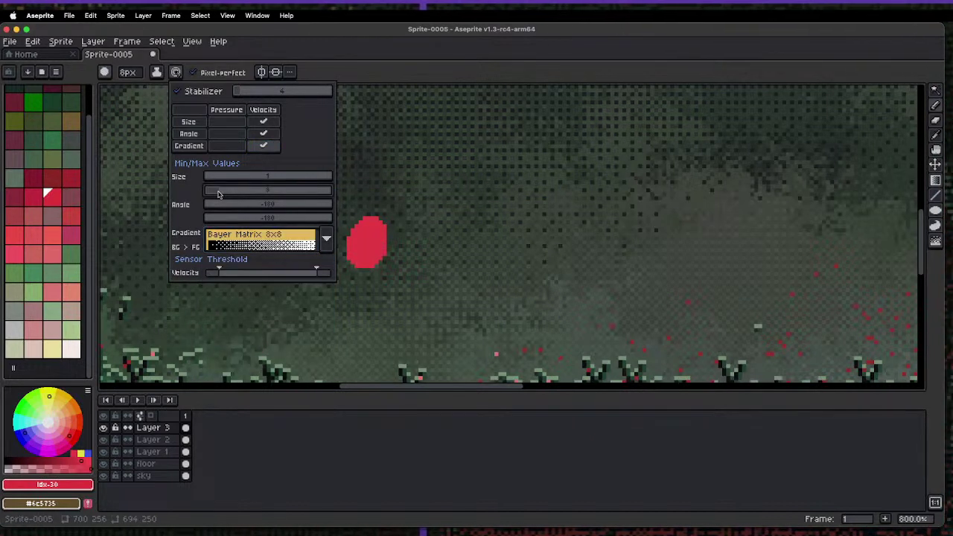
scroll(218, 195, "down", 1)
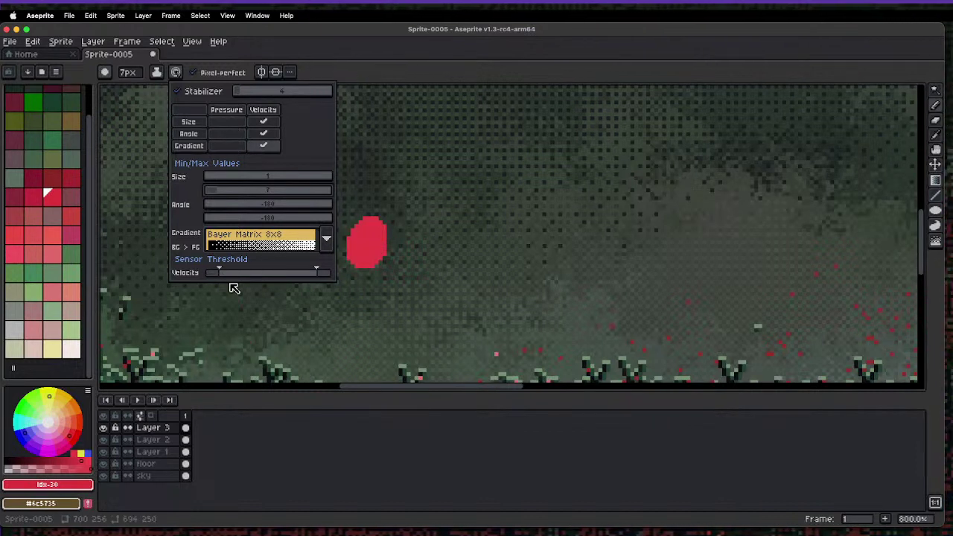
left_click_drag(224, 276, 213, 283)
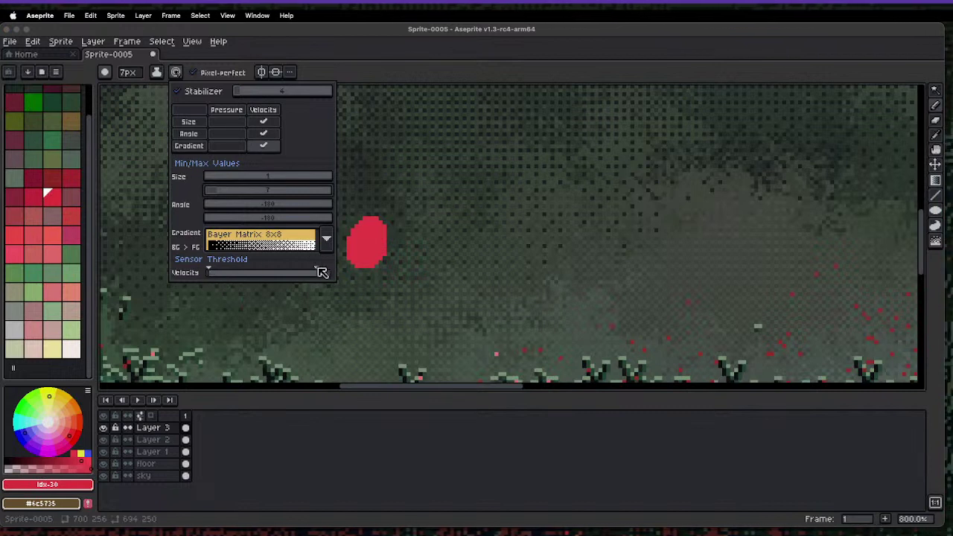
left_click_drag(318, 269, 257, 278)
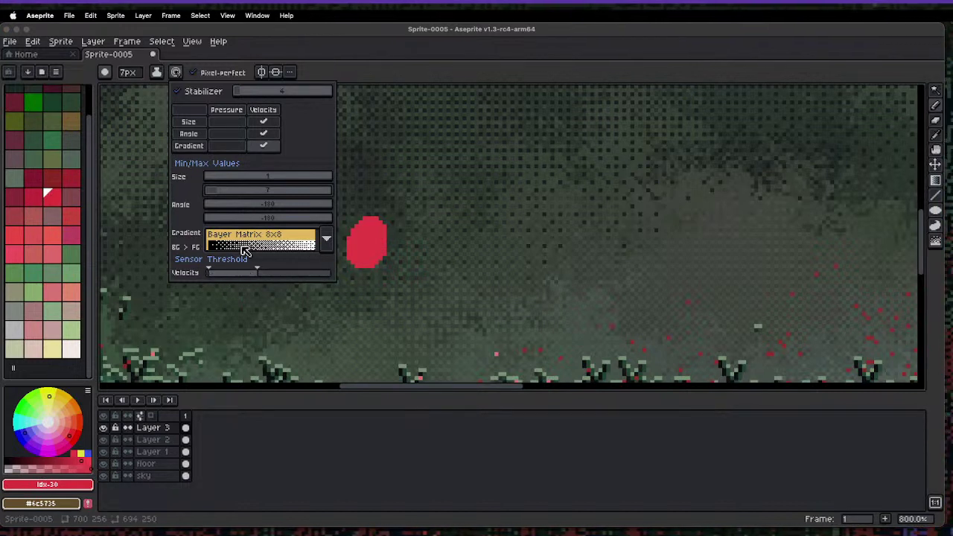
left_click(265, 134)
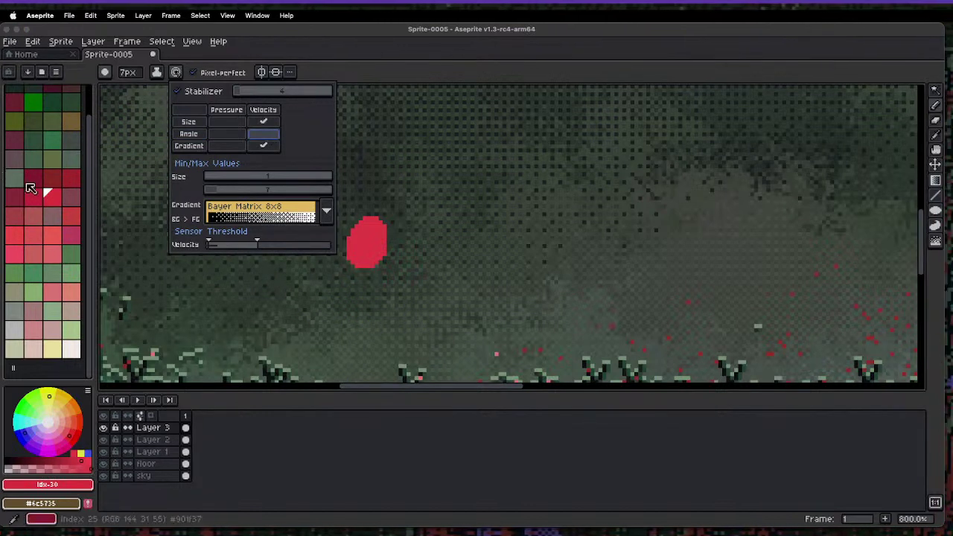
- Set the background colour to palette red 30 and the foreground colour to palette dark red 26
right_click(57, 191)
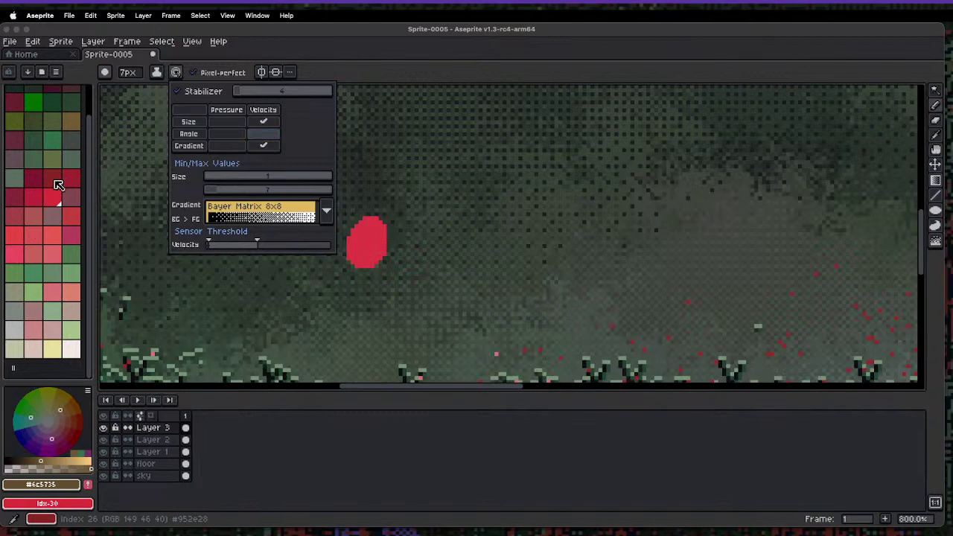
left_click(59, 180)
- Paint a dithered red running figure with a head over the oval, a slanted torso and two legs reaching into the meadow
mouse_move(396, 237)
left_mouse_down()
mouse_move(361, 239)
mouse_move(378, 210)
mouse_move(393, 213)
mouse_move(367, 251)
mouse_move(391, 221)
mouse_move(375, 219)
mouse_move(399, 200)
mouse_move(390, 246)
left_mouse_up()
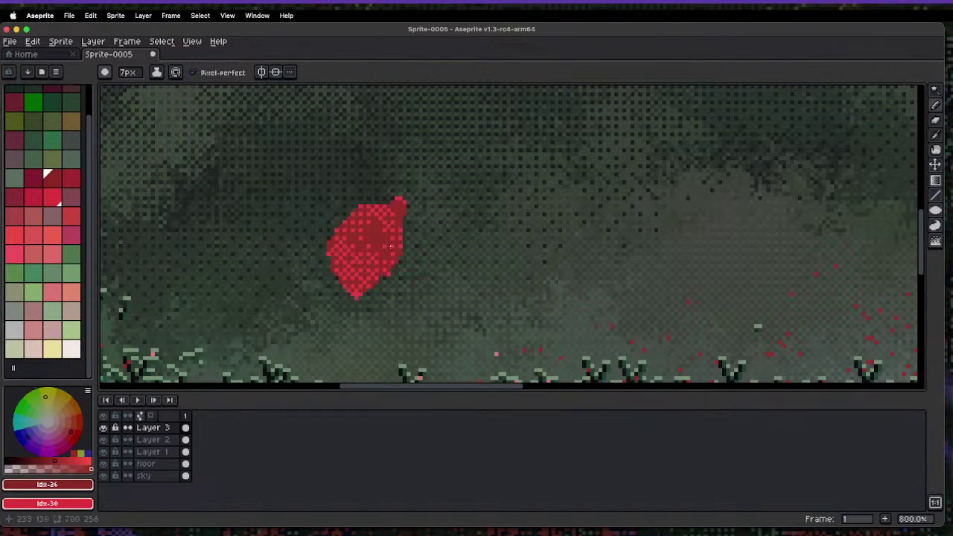
scroll(377, 293, "down", 5)
scroll(387, 246, "up", 3)
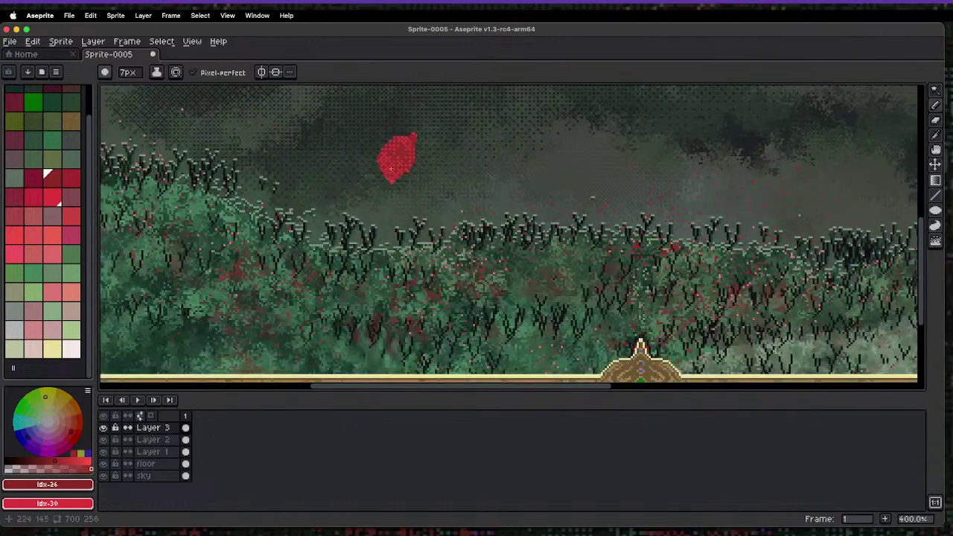
mouse_move(373, 192)
left_mouse_down()
mouse_move(354, 219)
mouse_move(377, 200)
mouse_move(351, 252)
mouse_move(380, 239)
mouse_move(351, 267)
mouse_move(356, 228)
mouse_move(360, 257)
mouse_move(377, 230)
mouse_move(365, 298)
left_mouse_up()
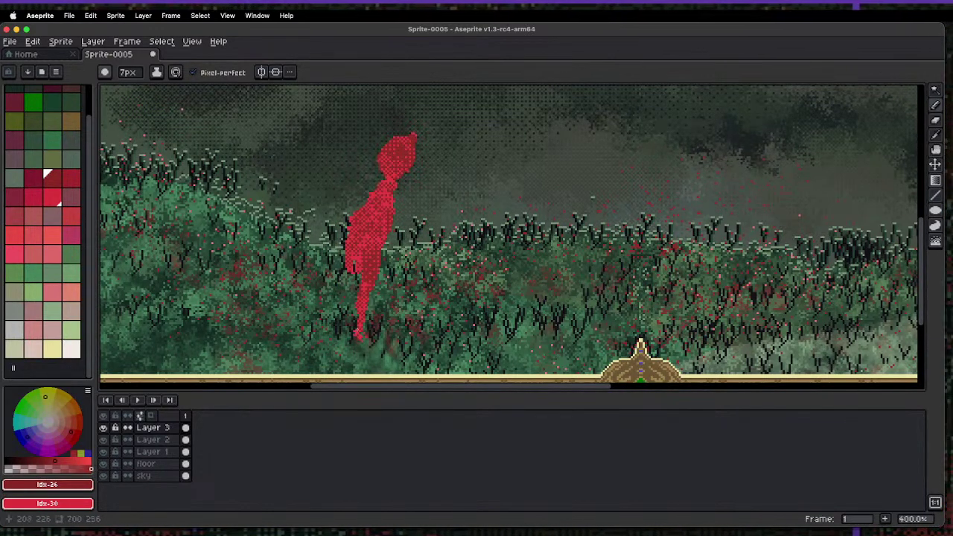
left_click_drag(348, 268, 325, 286)
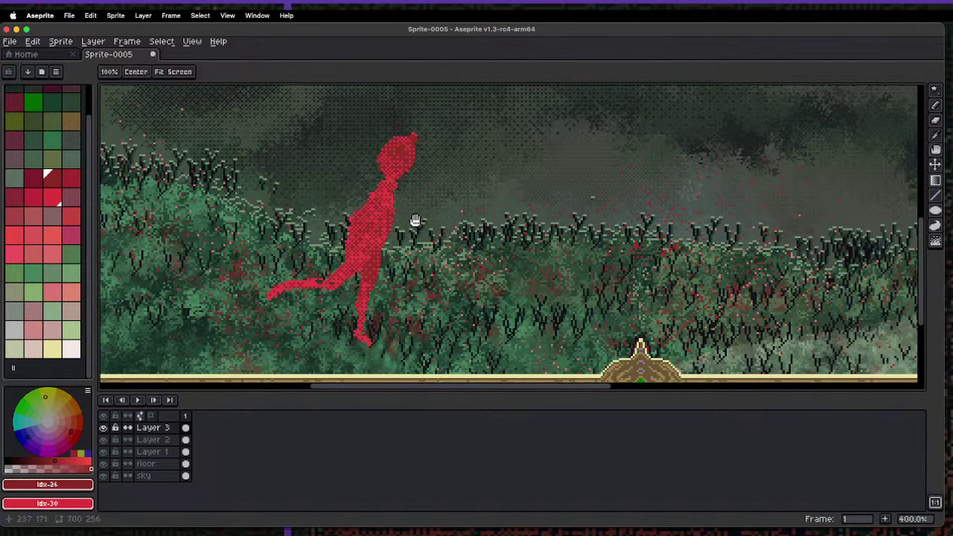
scroll(513, 236, "up", 3)
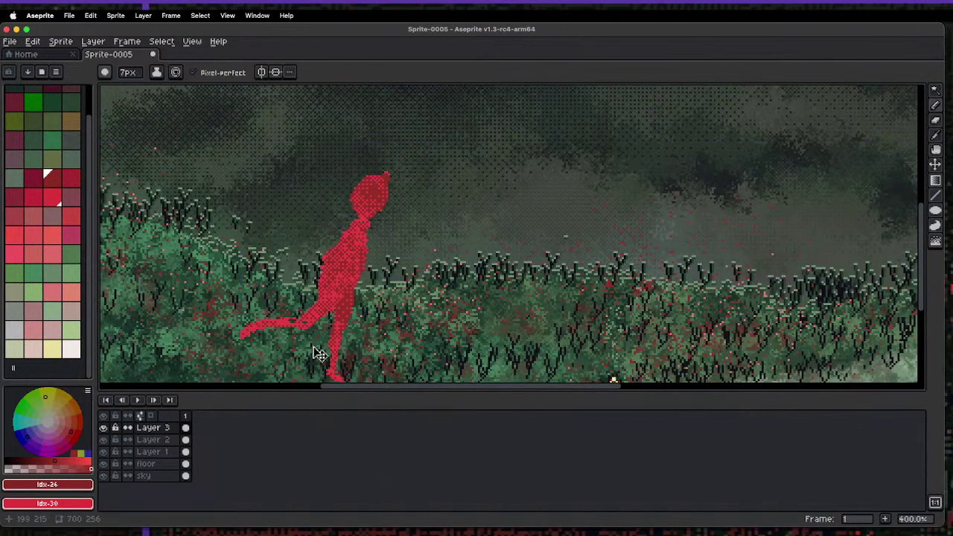
- Select the whole canvas and cut the red figure from Layer 3
key("v")
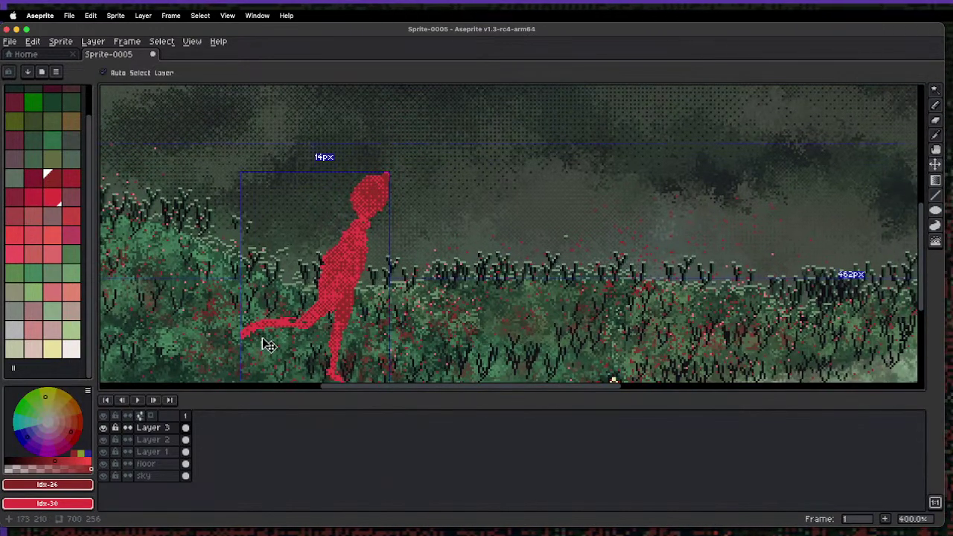
key("super+a")
key("super+x")
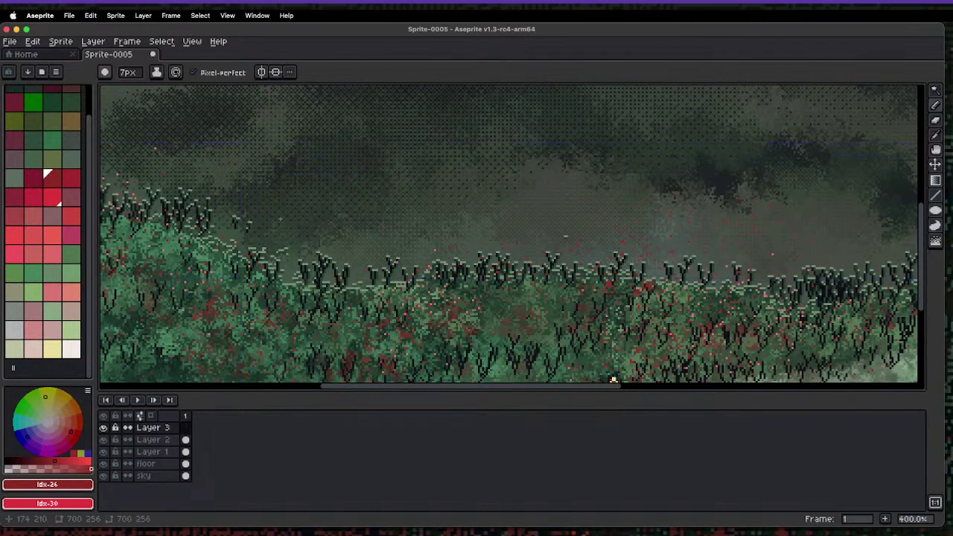
- Paint a small red ring in the cloudy sky and undo the stroke
mouse_move(359, 169)
left_mouse_down()
mouse_move(394, 173)
mouse_move(384, 153)
left_mouse_up()
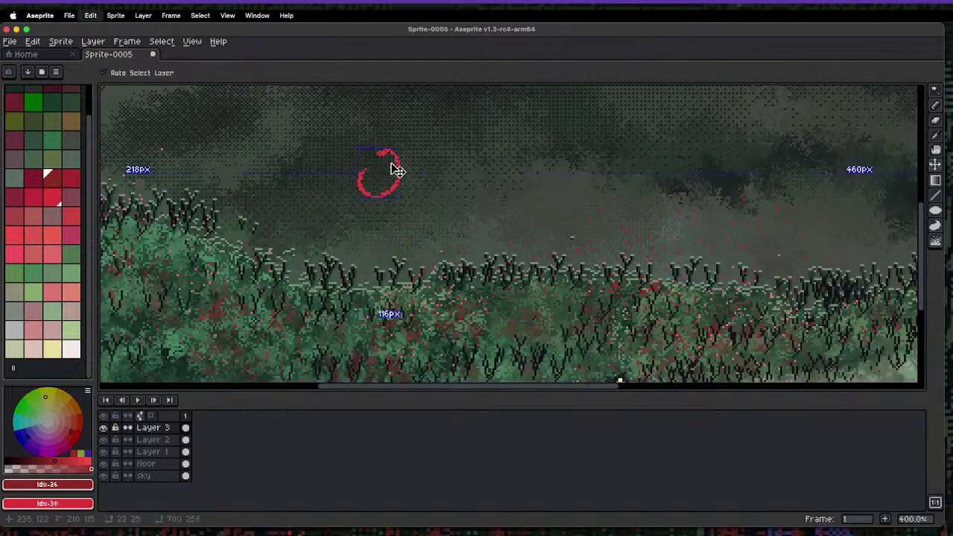
key("super+z")
key("super+shift+z")
key("super+z")
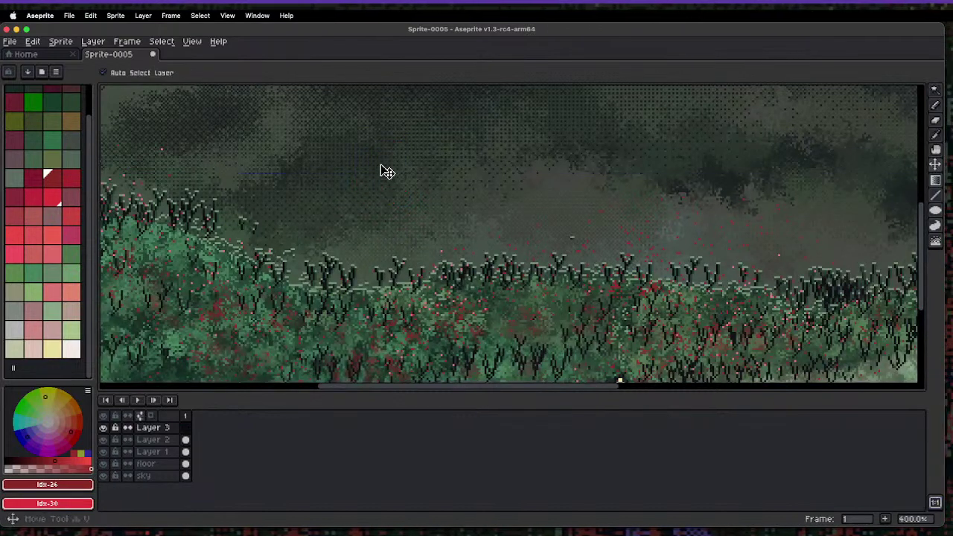
- Paint a dithered red oval head in the sky with a long curved torso outline below it, reaching into the meadow
mouse_move(380, 164)
left_mouse_down()
mouse_move(381, 199)
mouse_move(368, 166)
mouse_move(357, 220)
mouse_move(351, 193)
mouse_move(305, 239)
left_mouse_up()
key("x")
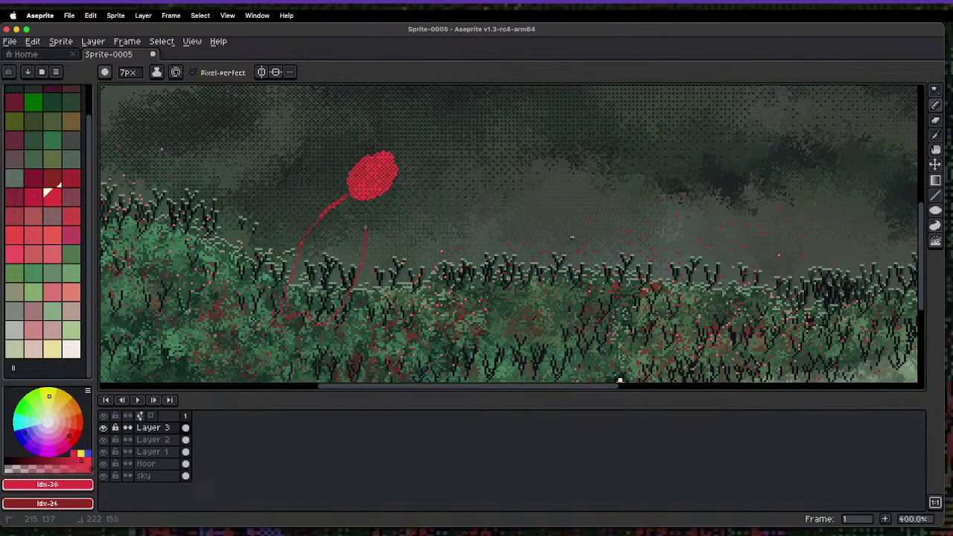
- Try to fill the figure's torso outline with solid palette red 30
key("g")
left_click(327, 275)
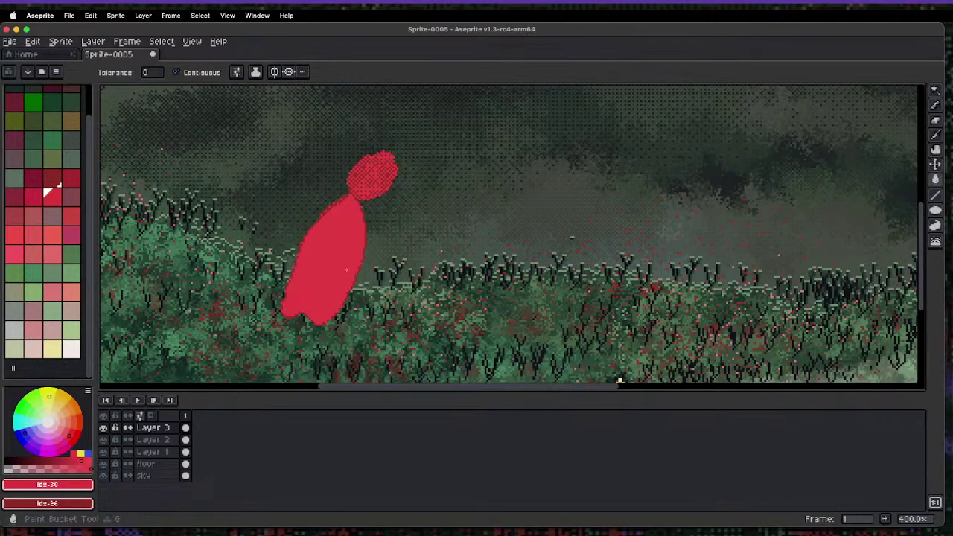
key("ctrl+z")
key("x")
key("ctrl+t")
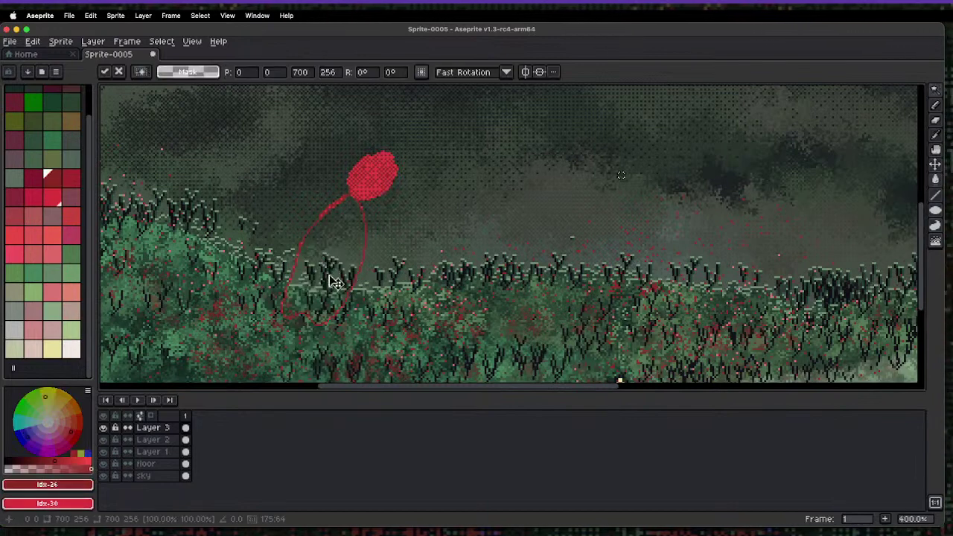
key("b")
- Fill the torso with dithered red pencil strokes, raising the maximum dynamic brush size to 15 for the last ones
mouse_move(326, 276)
left_mouse_down()
mouse_move(355, 208)
mouse_move(342, 202)
mouse_move(360, 228)
mouse_move(362, 253)
mouse_move(326, 326)
mouse_move(319, 305)
mouse_move(307, 326)
mouse_move(292, 307)
mouse_move(307, 290)
mouse_move(293, 262)
mouse_move(305, 279)
left_mouse_up()
mouse_move(319, 247)
left_mouse_down()
mouse_move(308, 293)
mouse_move(347, 218)
mouse_move(326, 260)
mouse_move(318, 230)
mouse_move(325, 307)
left_mouse_up()
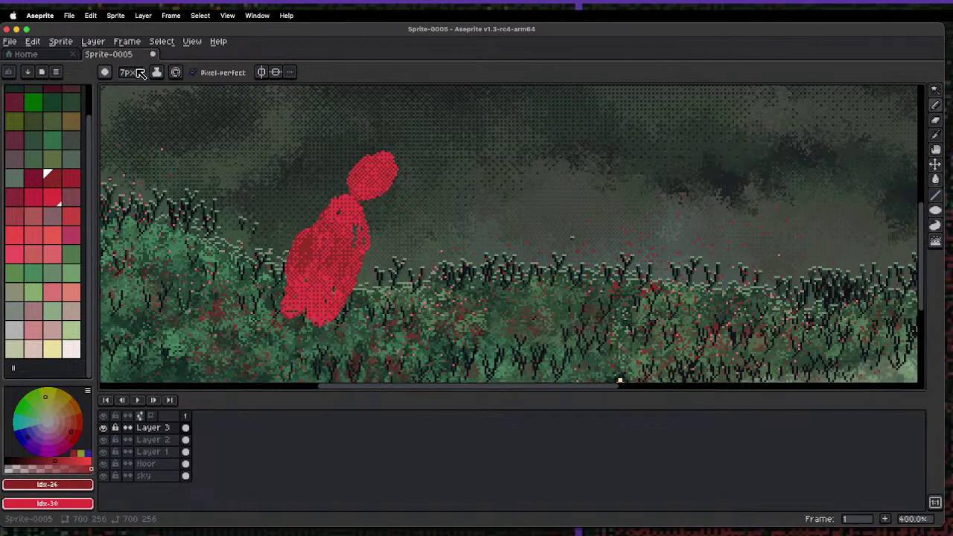
left_click(176, 72)
left_click_drag(254, 192, 265, 193)
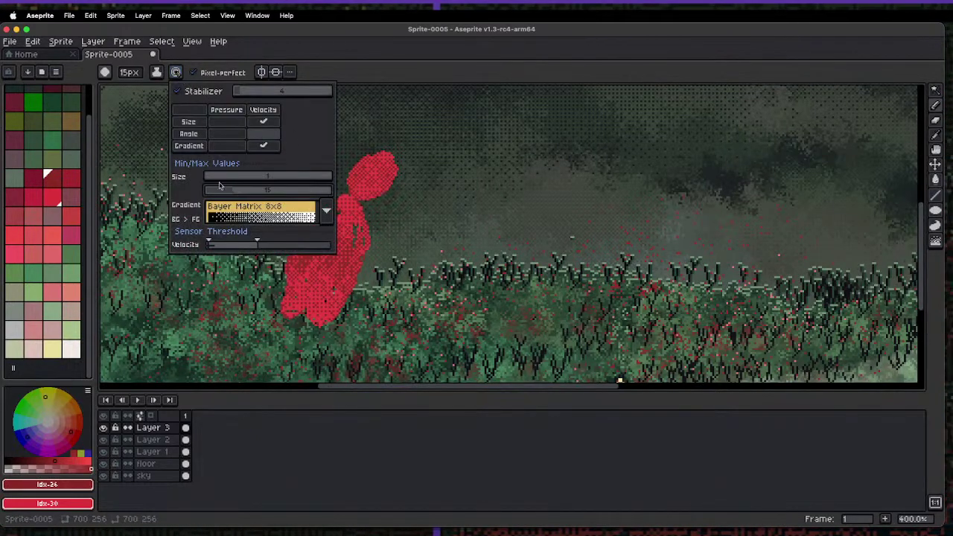
mouse_move(329, 292)
left_mouse_down()
mouse_move(337, 242)
mouse_move(355, 228)
mouse_move(307, 246)
mouse_move(317, 216)
mouse_move(300, 261)
mouse_move(356, 243)
mouse_move(365, 257)
mouse_move(331, 322)
left_mouse_up()
scroll(620, 380, "down", 3)
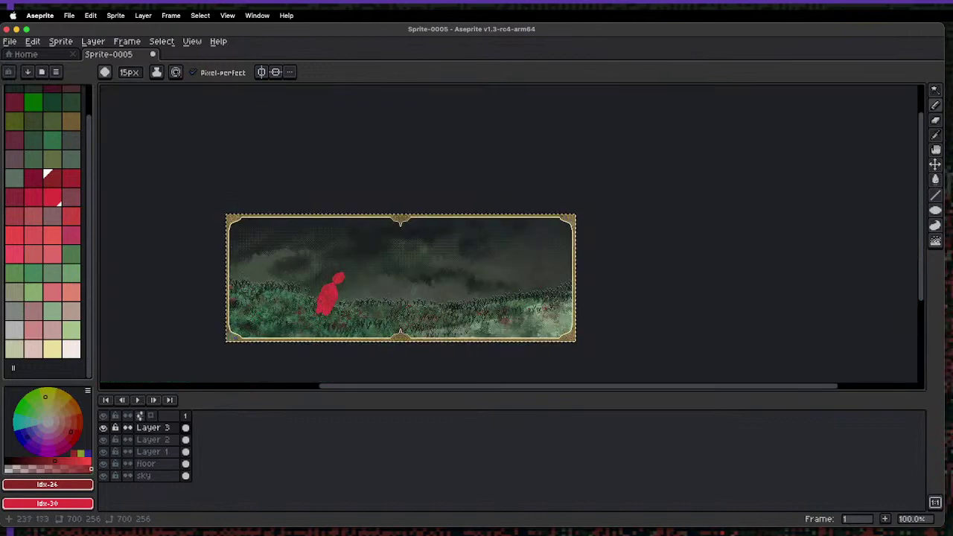
scroll(613, 378, "up", 3)
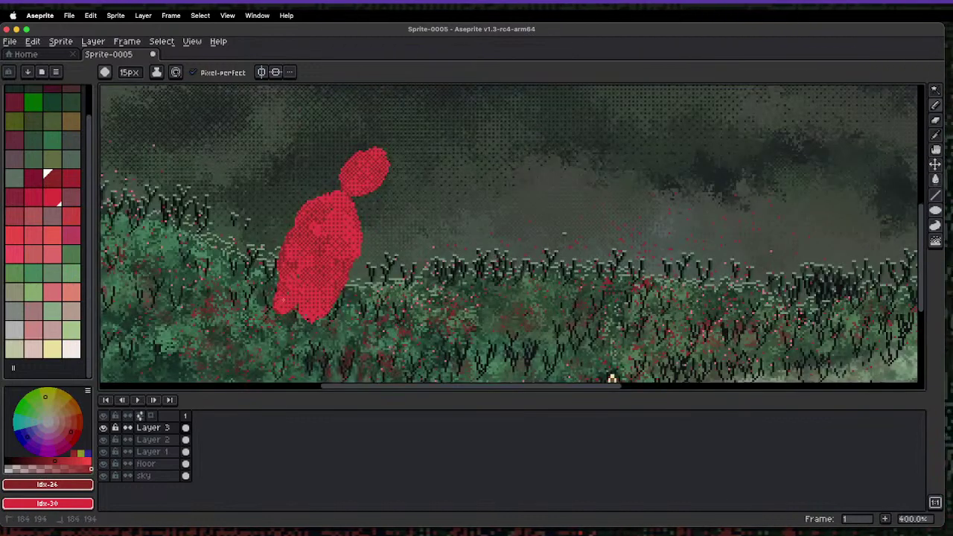
scroll(349, 231, "down", 3)
scroll(348, 231, "up", 1)
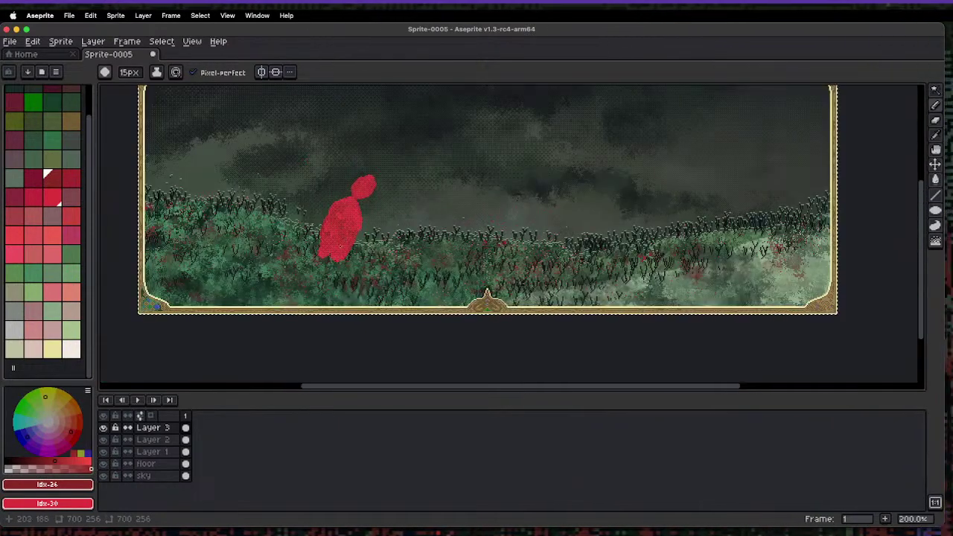
- Mirror the red figure horizontally and move it to the right part of the landscape, above the edge of the hill
left_click_drag(352, 240, 373, 175)
scroll(420, 175, "up", 3)
left_click_drag(324, 257, 581, 299)
key("Return")
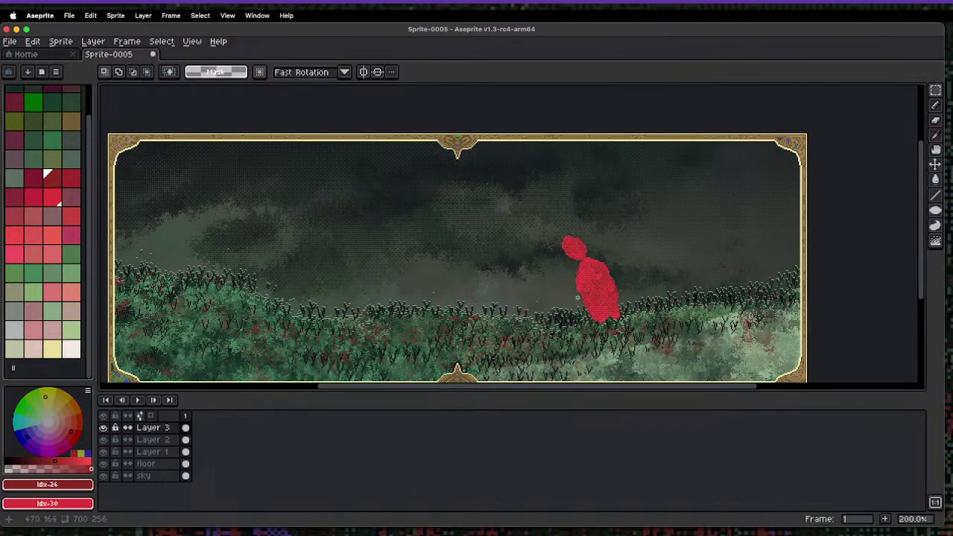
left_click_drag(545, 215, 666, 335)
mouse_move(622, 304)
left_mouse_down()
mouse_move(492, 304)
mouse_move(675, 296)
mouse_move(612, 290)
mouse_move(512, 306)
mouse_move(377, 298)
mouse_move(511, 268)
mouse_move(674, 282)
left_mouse_up()
key("d")
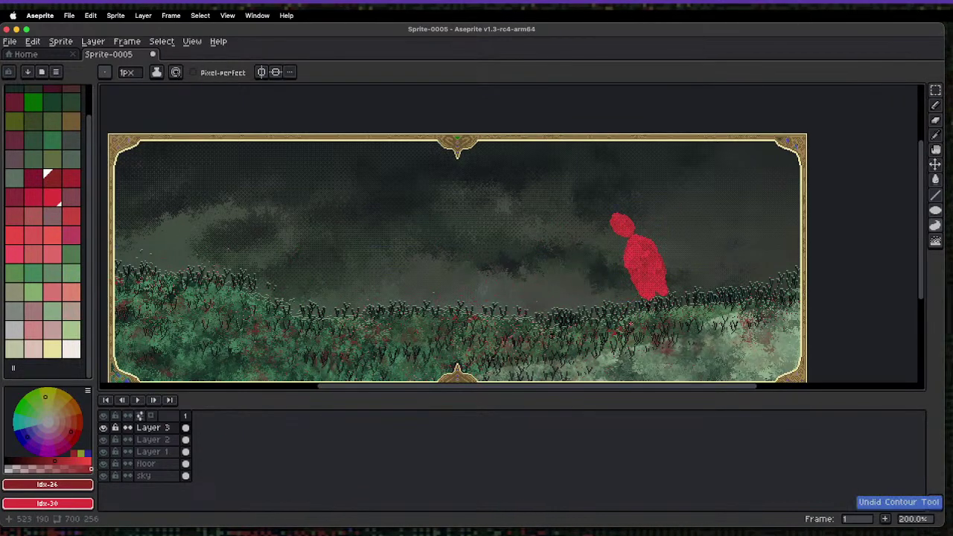
- Paint two bent legs with feet below the red torso, reaching into the meadow, using dithered red pencil strokes
key("b")
left_click_drag(650, 292, 620, 322)
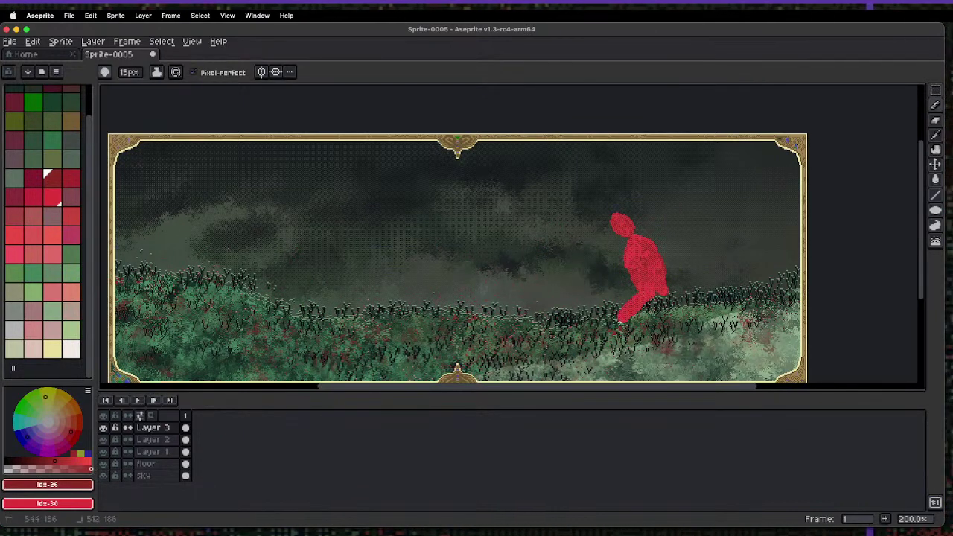
mouse_move(658, 297)
left_mouse_down()
mouse_move(647, 326)
mouse_move(672, 341)
left_mouse_up()
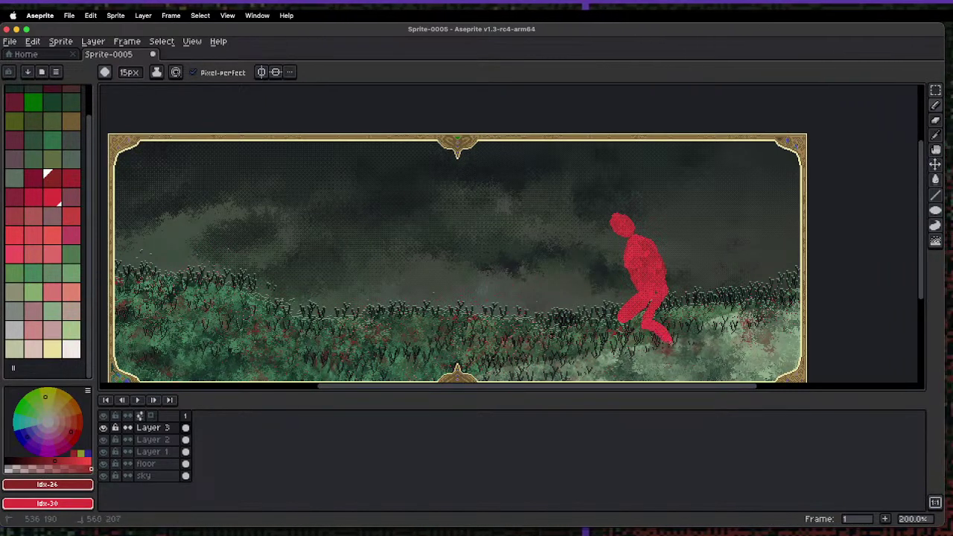
mouse_move(622, 322)
left_mouse_down()
mouse_move(635, 343)
mouse_move(642, 335)
mouse_move(635, 359)
mouse_move(672, 348)
left_mouse_up()
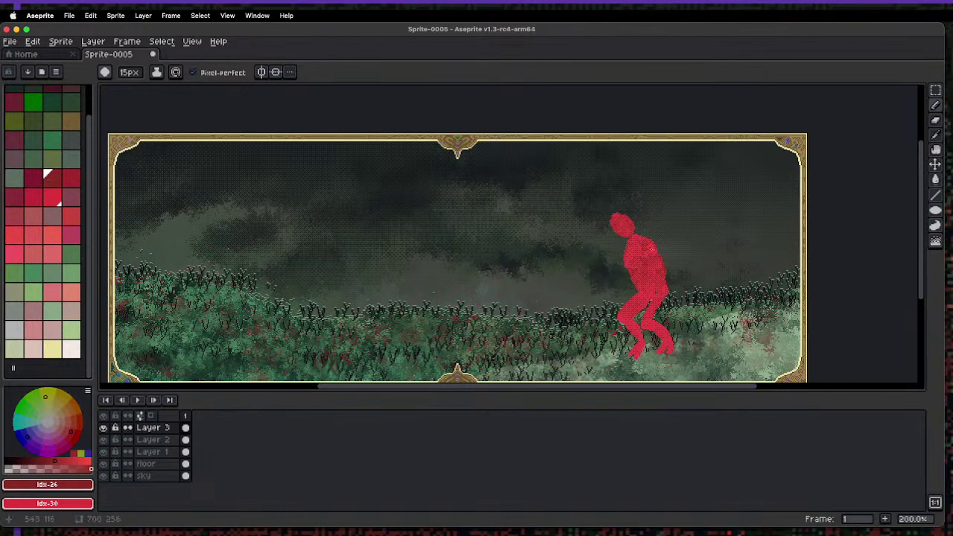
- Paint two thin dark red dithered arms, one across the torso and one bent from the chest, both reaching left
key("x")
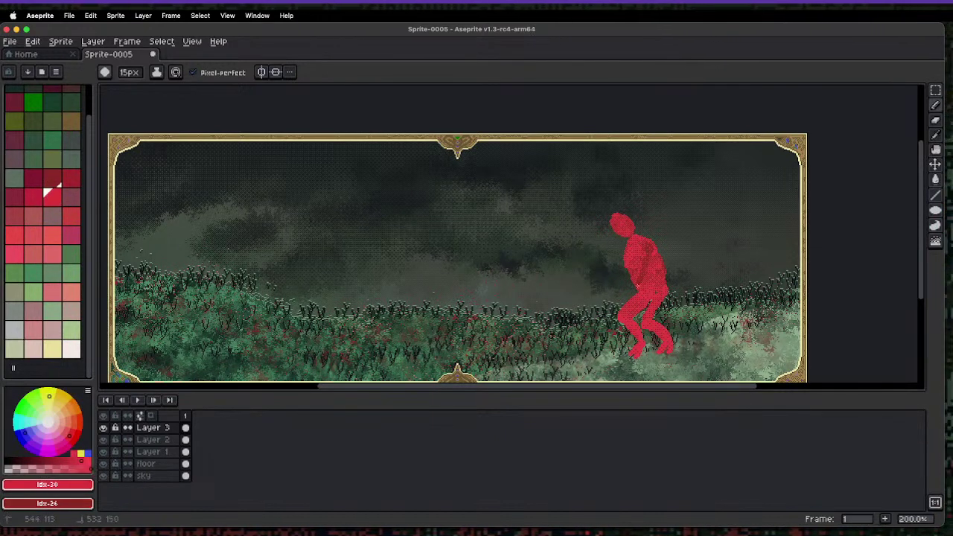
left_click_drag(635, 291, 609, 292)
key("x")
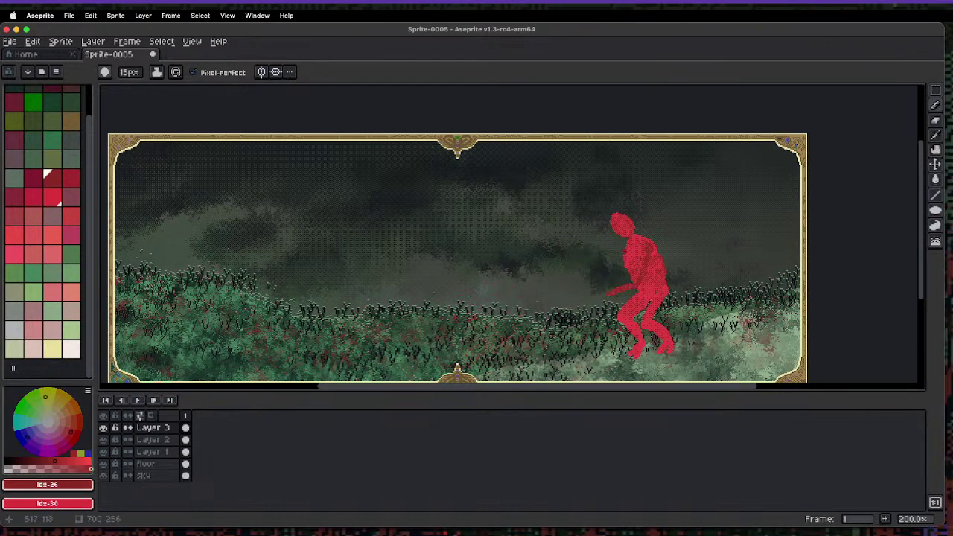
mouse_move(626, 250)
left_mouse_down()
mouse_move(603, 278)
mouse_move(612, 262)
mouse_move(570, 272)
left_mouse_up()
key("super+z")
key("super+z")
key("b")
key("x")
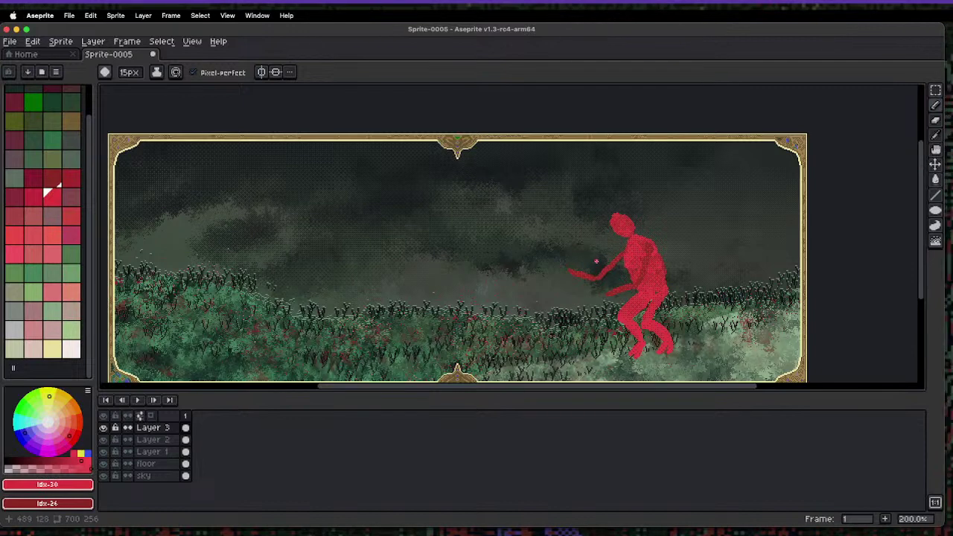
- Dab a small dark red patch with palette color 26 on the left side of the figure's face
scroll(596, 261, "down", 2)
scroll(596, 261, "up", 1)
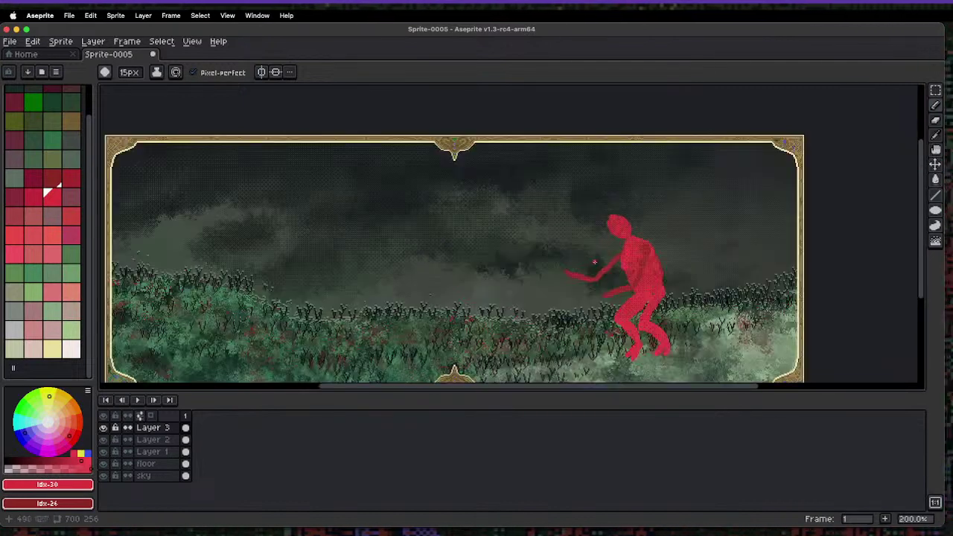
scroll(599, 253, "up", 1)
scroll(603, 231, "up", 1)
key("x")
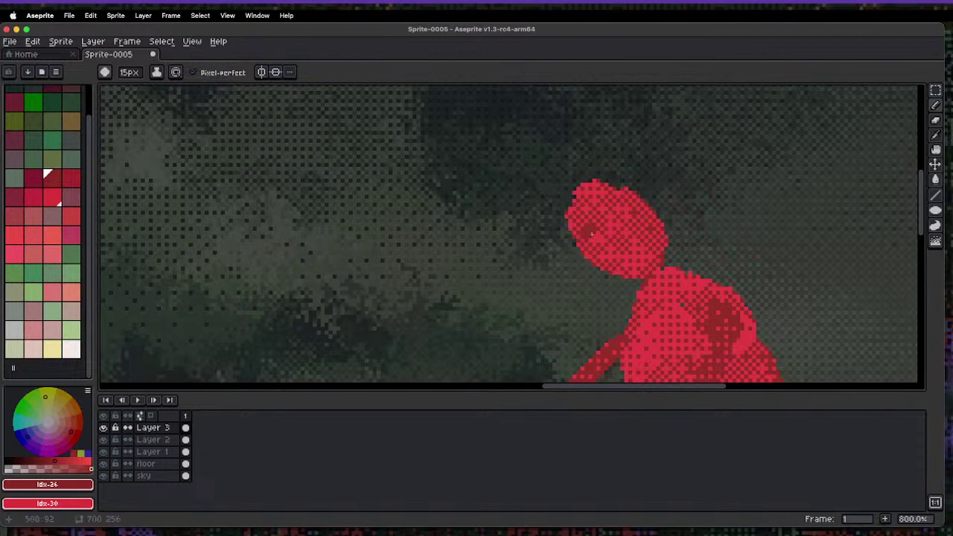
key("x")
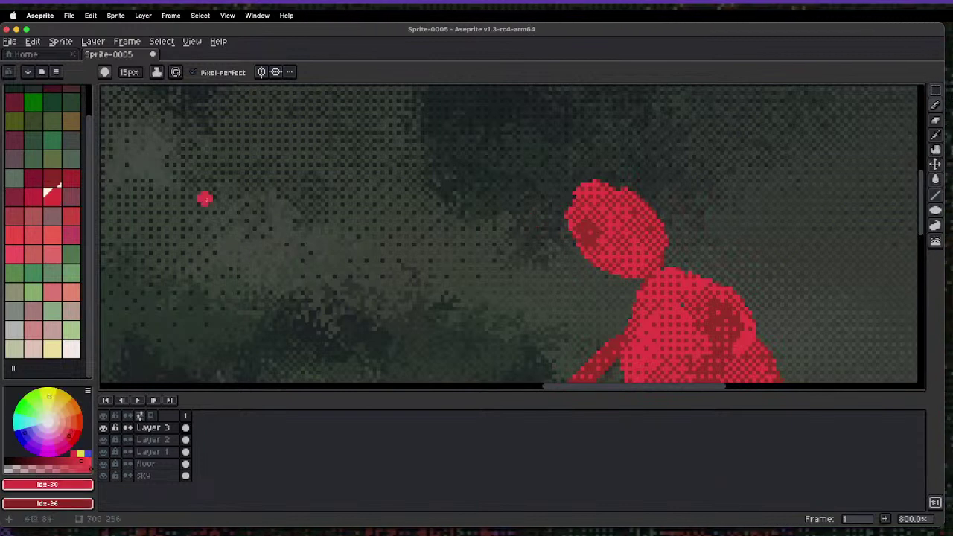
- Select palette color 25 and turn off the velocity dynamics for both brush size and gradient
left_click(33, 178)
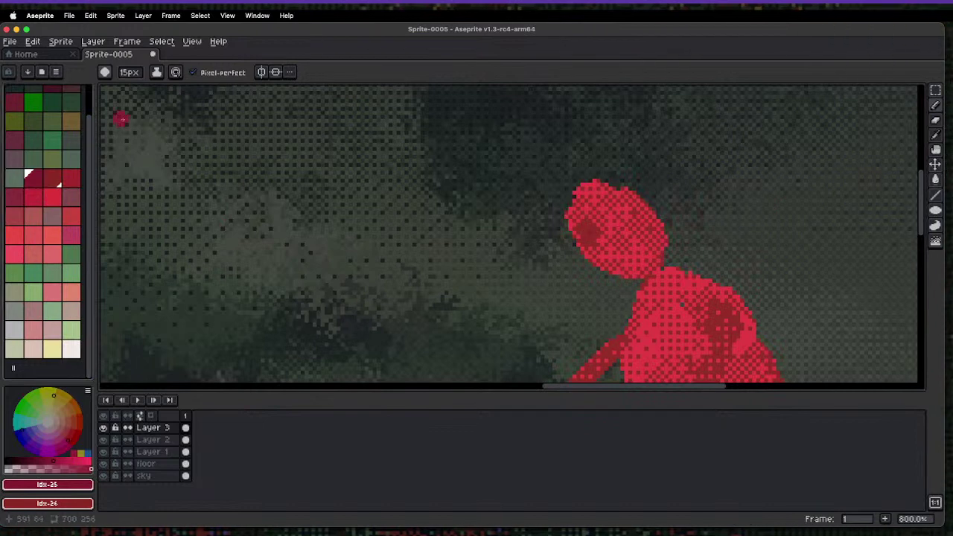
left_click(176, 71)
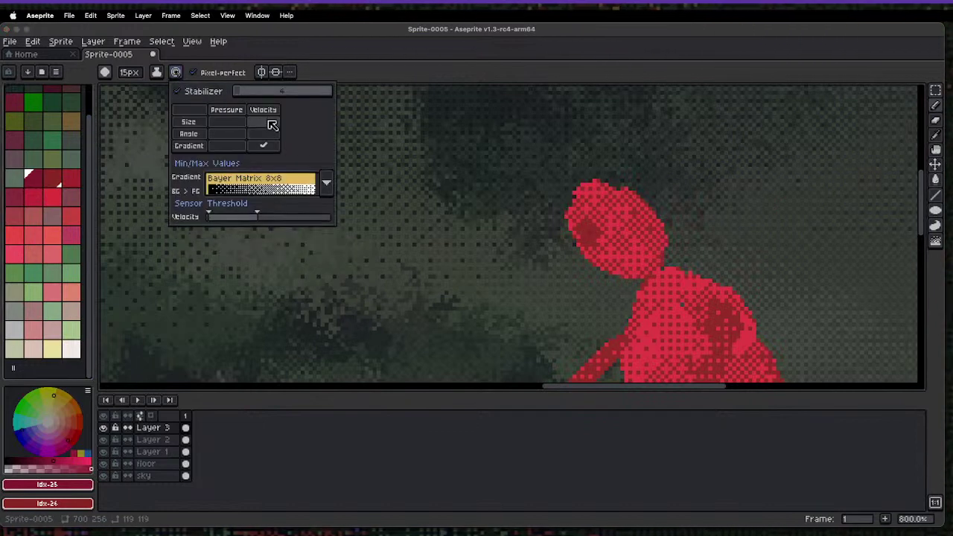
left_click(263, 146)
left_click(263, 121)
scroll(614, 207, "down", 5)
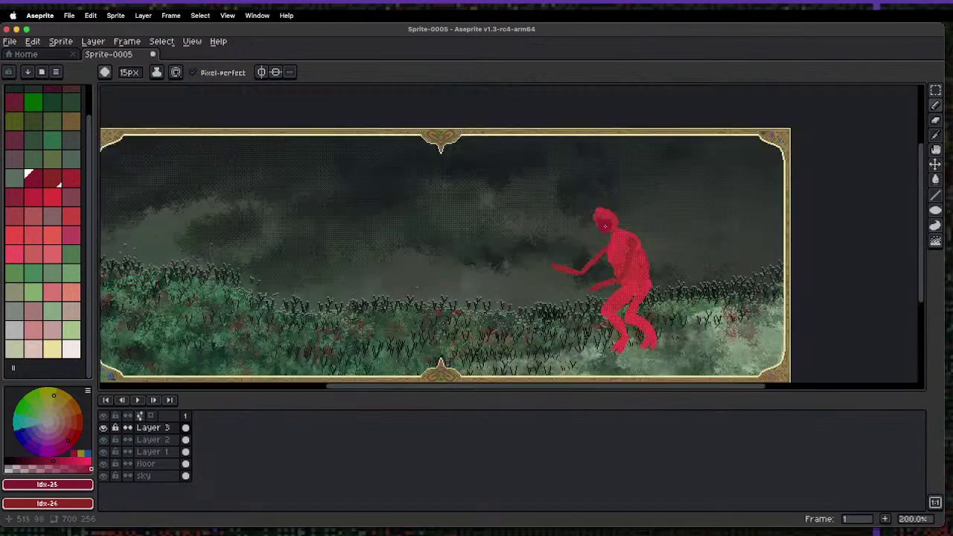
scroll(603, 213, "up", 5)
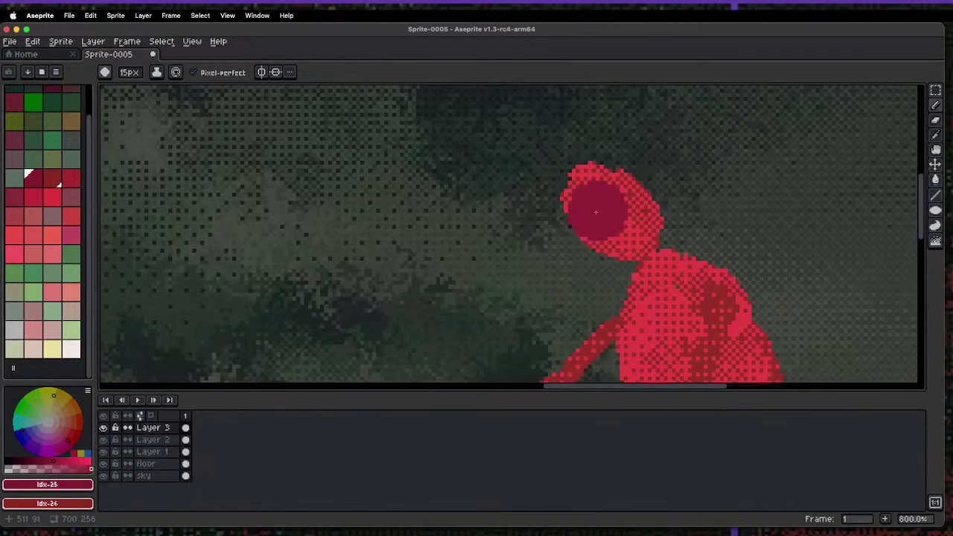
- Reduce the pencil brush size to 1 px
key("minus")
key("minus")
key("minus")
key("minus")
key("minus")
key("minus")
key("minus")
key("minus")
key("minus")
key("minus")
key("minus")
key("minus")
key("minus")
key("minus")
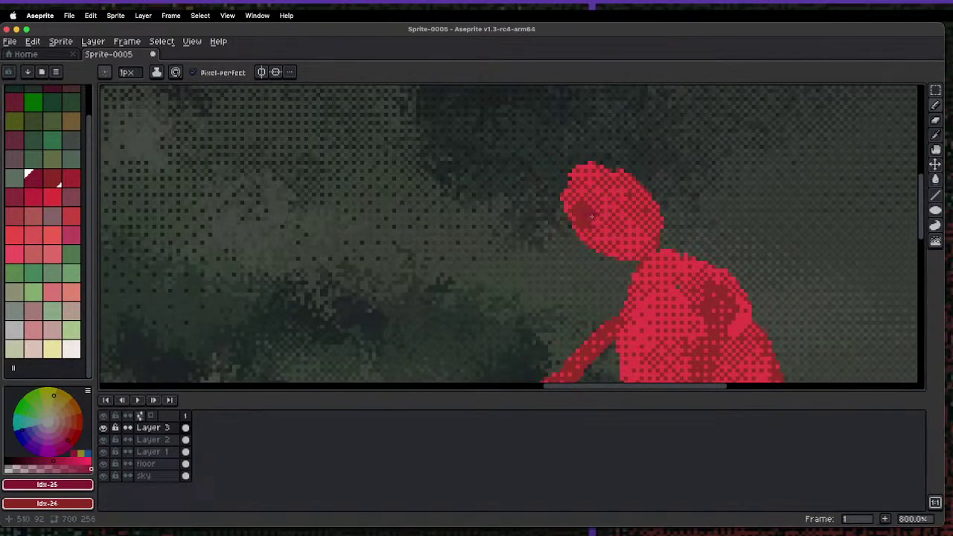
- Fill the face with sampled red #e23b45 and dot small eye and mouth pixels on it in palette color 26
left_click(603, 219, "alt")
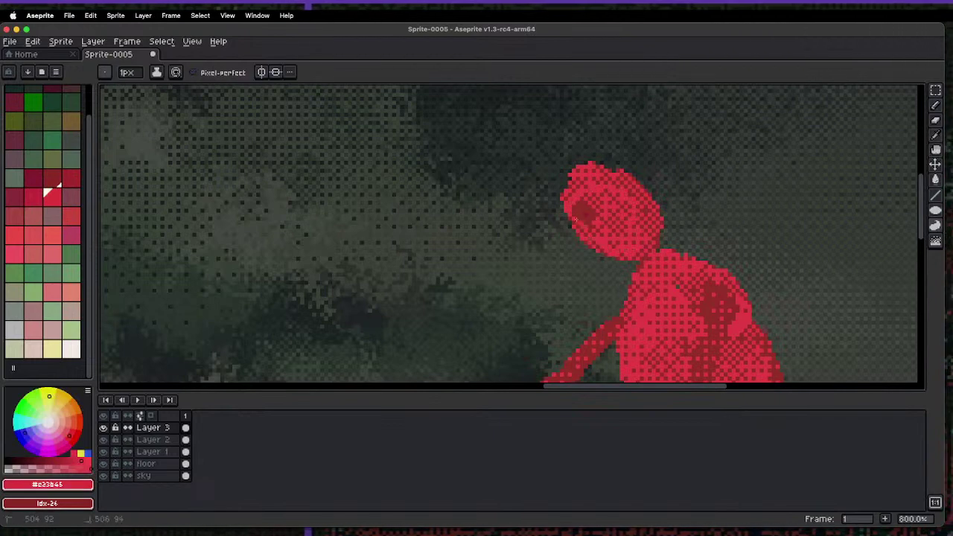
scroll(586, 218, "up", 3)
key("x")
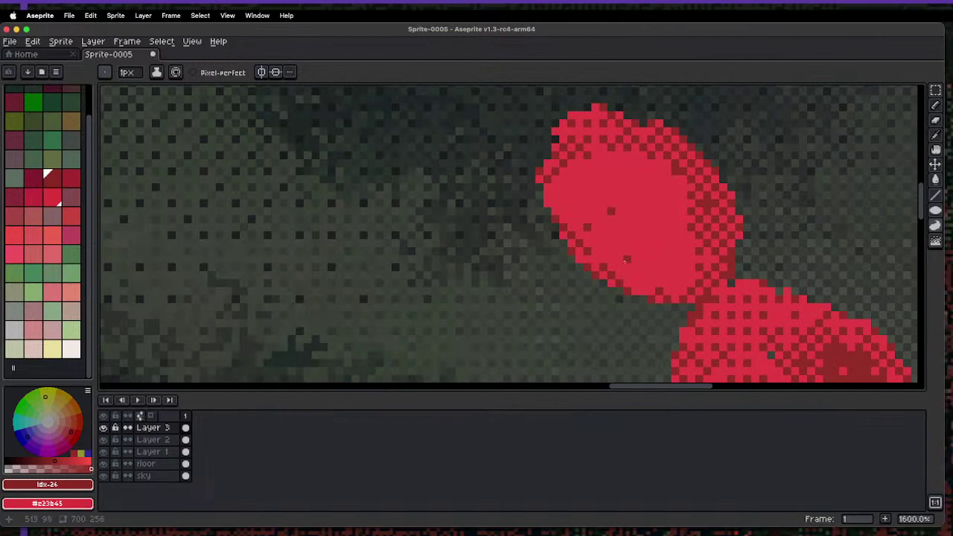
left_click_drag(627, 262, 641, 254)
- Draw a small pointed nose on the face in #e23b45 and move the dark eye pixel closer to it
scroll(642, 254, "down", 5)
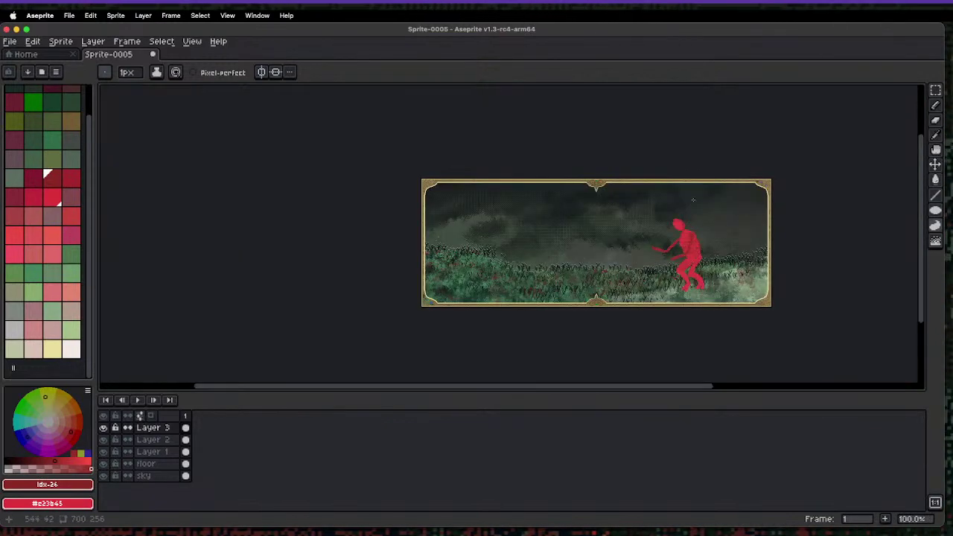
scroll(663, 233, "up", 3)
scroll(667, 285, "up", 2)
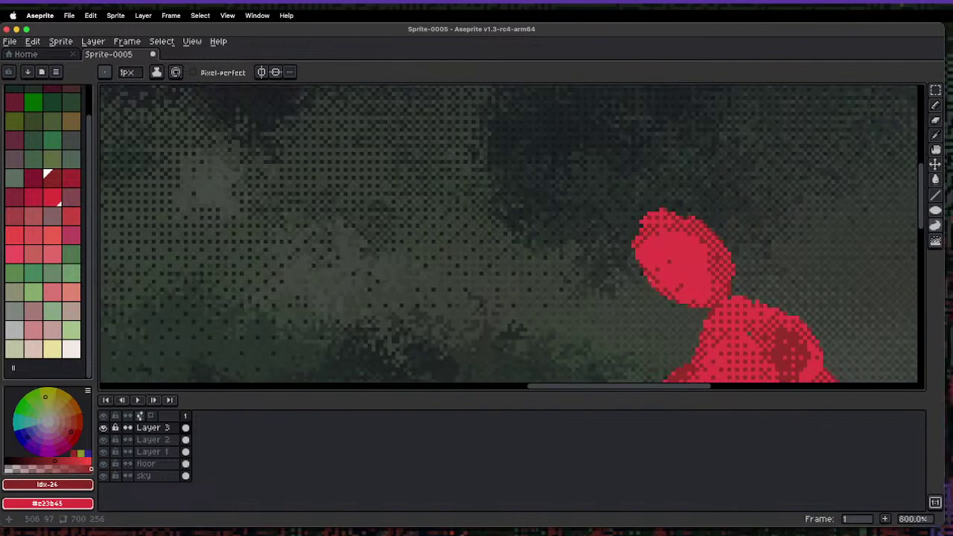
key("x")
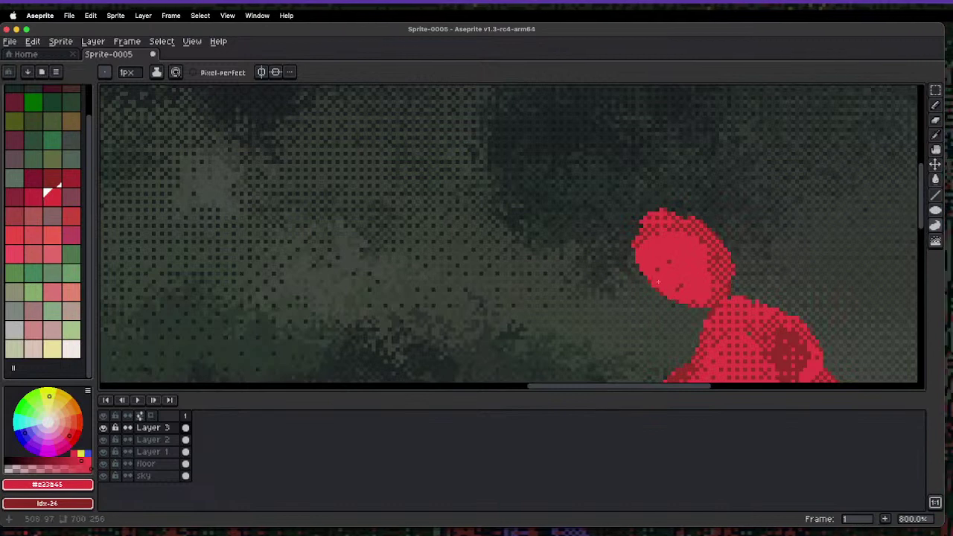
mouse_move(646, 282)
left_mouse_down()
mouse_move(642, 298)
mouse_move(645, 281)
left_mouse_up()
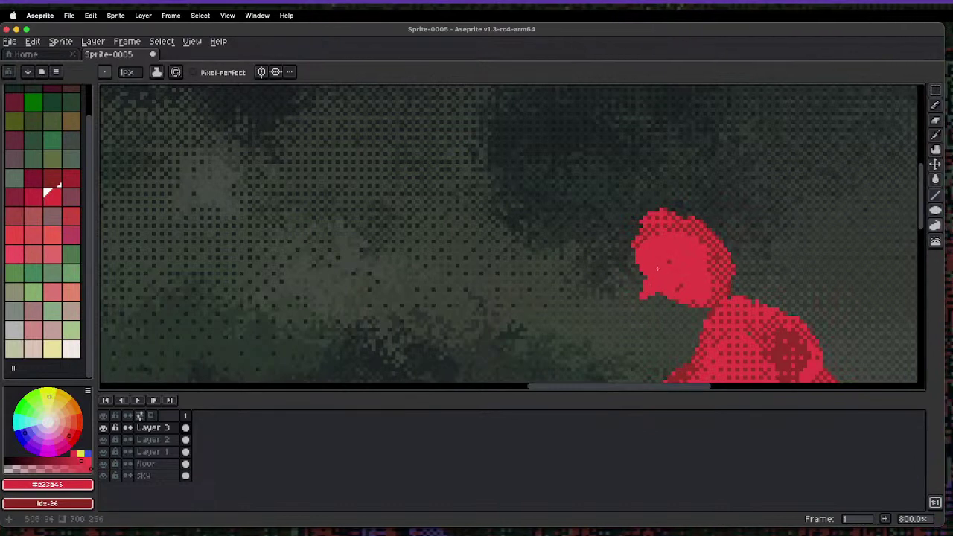
key("x")
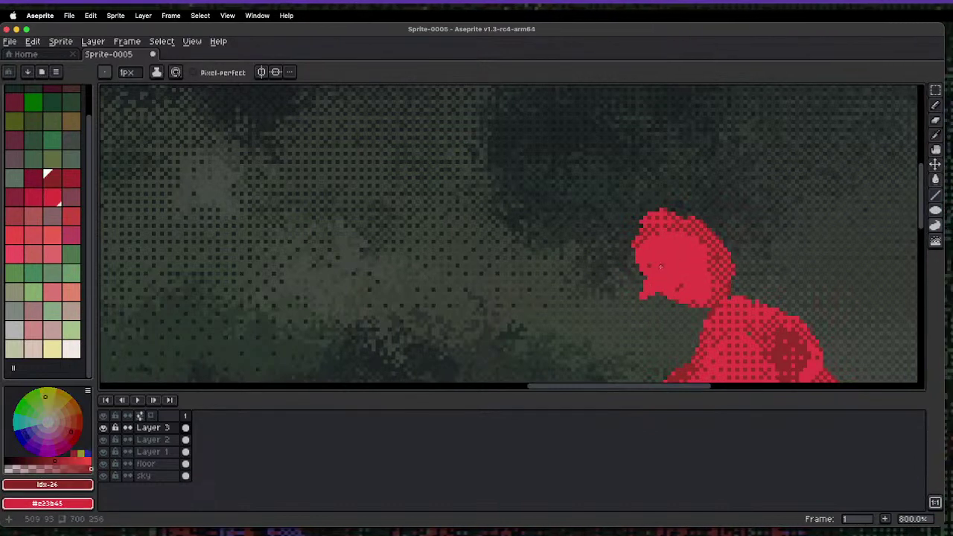
key("x")
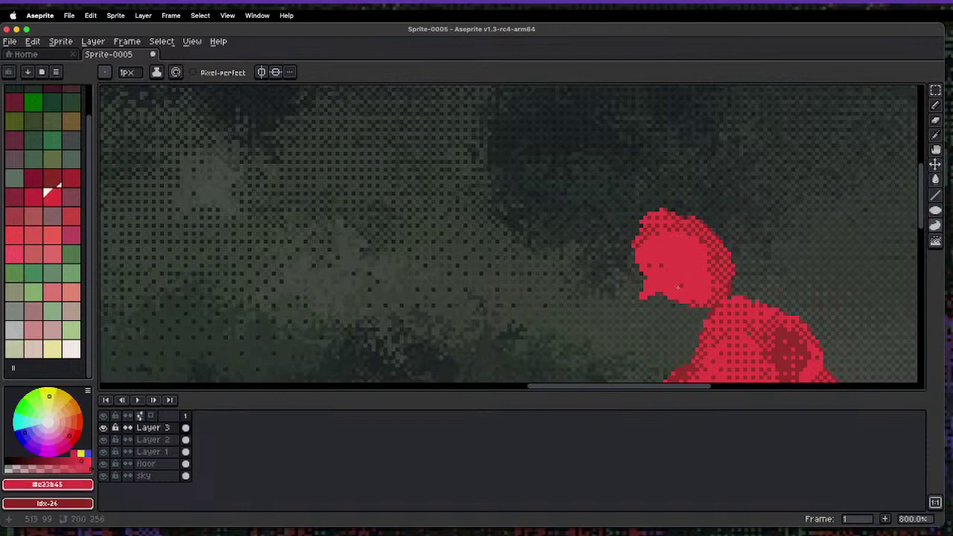
- Enable pixel-perfect strokes and rework the short mouth line at the lower edge of the face in palette color 26
key("x")
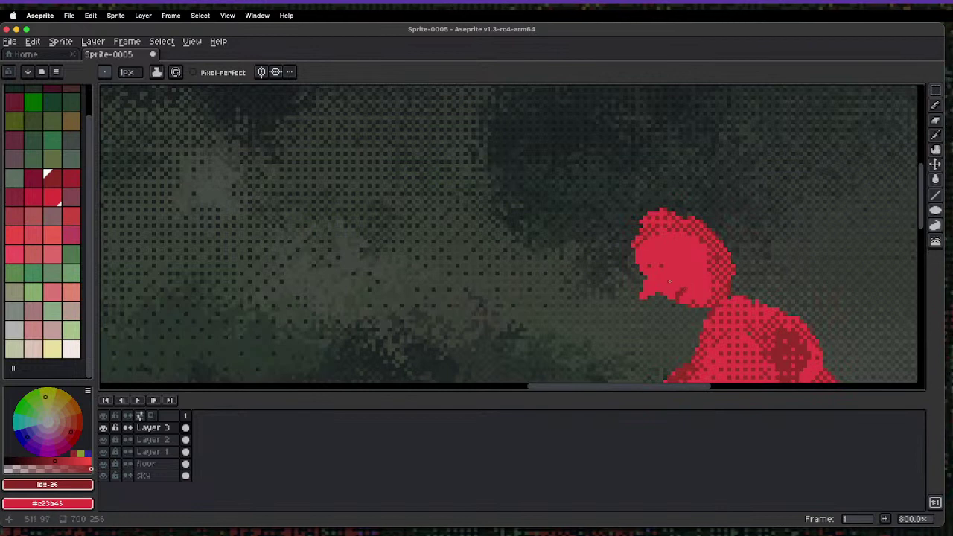
left_click(246, 74)
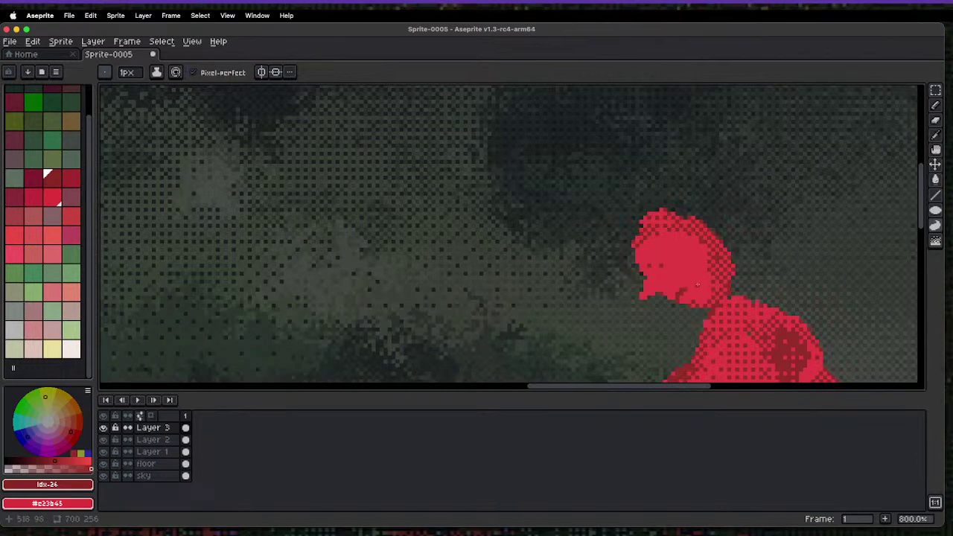
key("ctrl+z")
left_click_drag(675, 296, 686, 285)
key("ctrl+z")
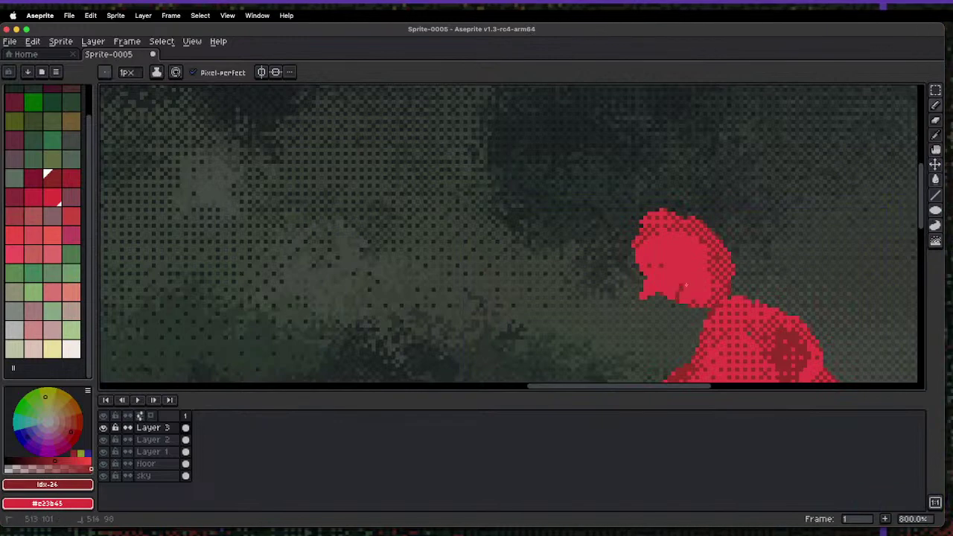
- Shade the top of the gap between the figure's thighs with palette color 26 and trim it with #e23b45
key("1")
key("2")
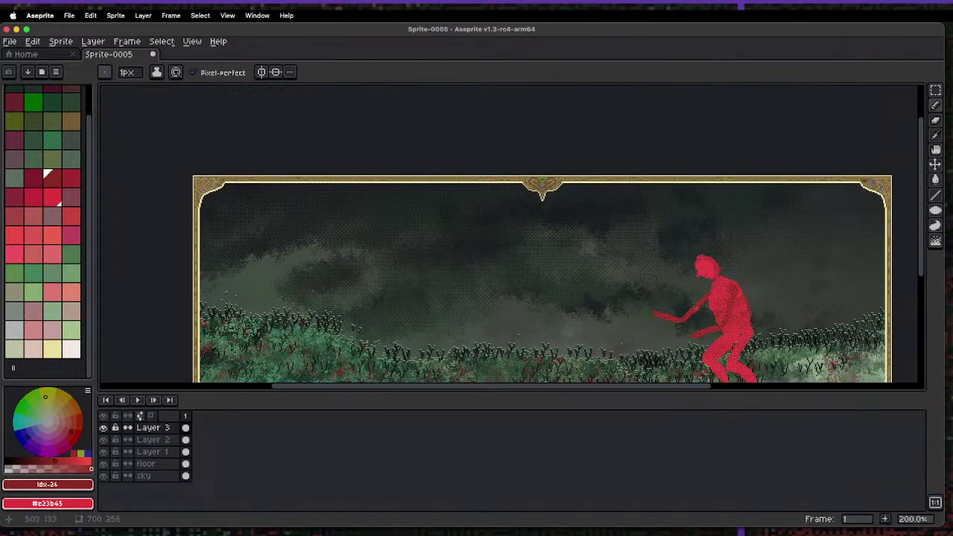
left_click_drag(611, 298, 492, 217)
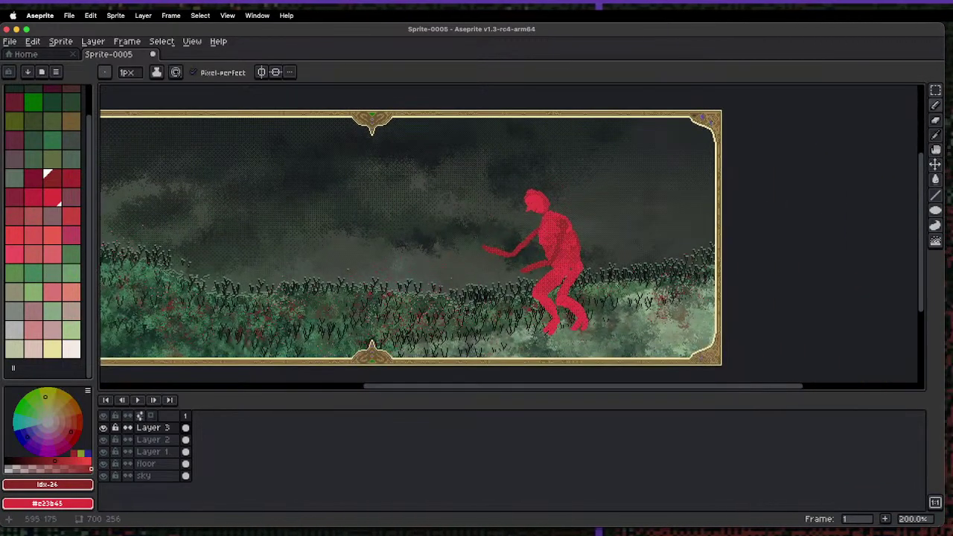
key("5")
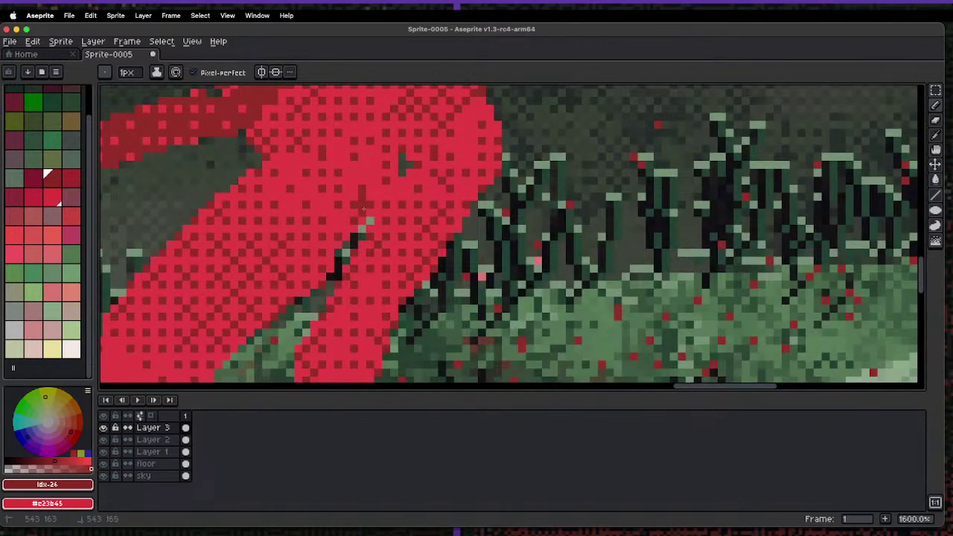
mouse_move(363, 208)
left_mouse_down()
mouse_move(354, 214)
mouse_move(371, 198)
mouse_move(354, 244)
left_mouse_up()
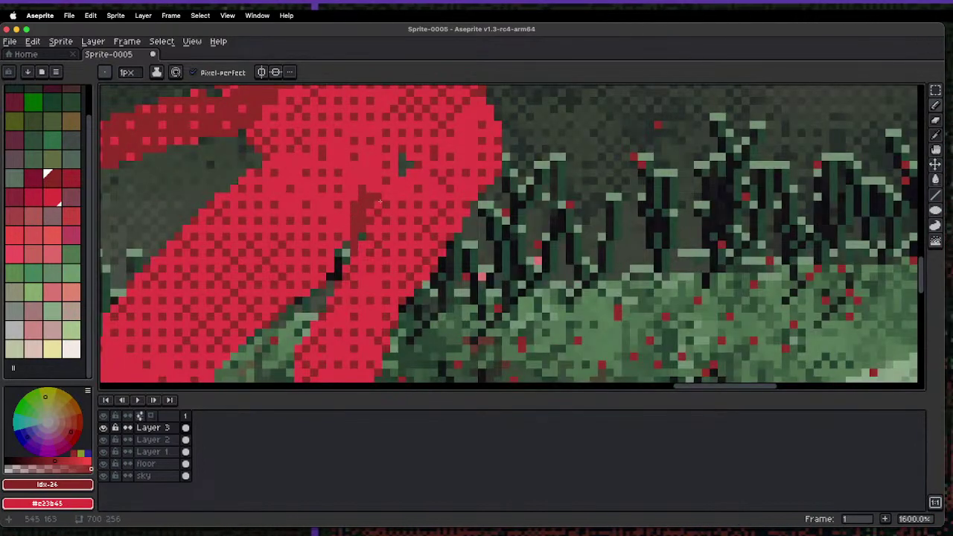
key("x")
mouse_move(369, 213)
left_mouse_down()
mouse_move(362, 223)
mouse_move(350, 216)
mouse_move(363, 236)
mouse_move(371, 215)
left_mouse_up()
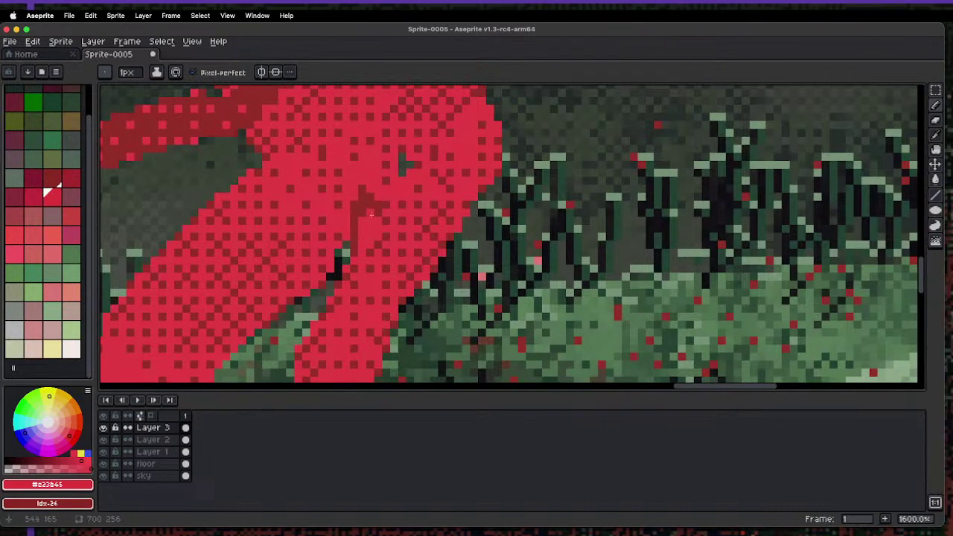
- Paint a small dark red patch where the thighs meet and cover the green gap pixels below it with red
scroll(368, 181, "down", 8)
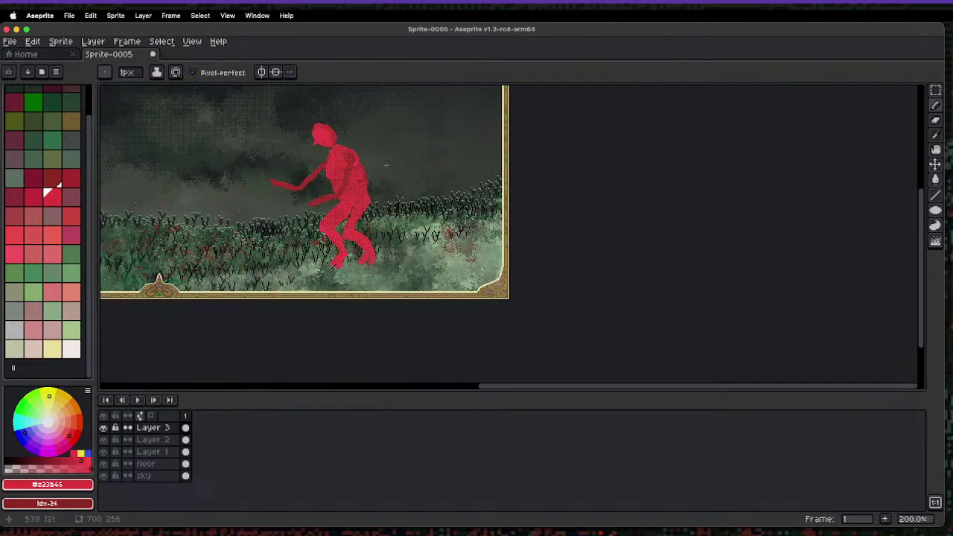
scroll(386, 165, "up", 5)
key("x")
mouse_move(345, 222)
left_mouse_down()
mouse_move(351, 210)
mouse_move(358, 226)
left_mouse_up()
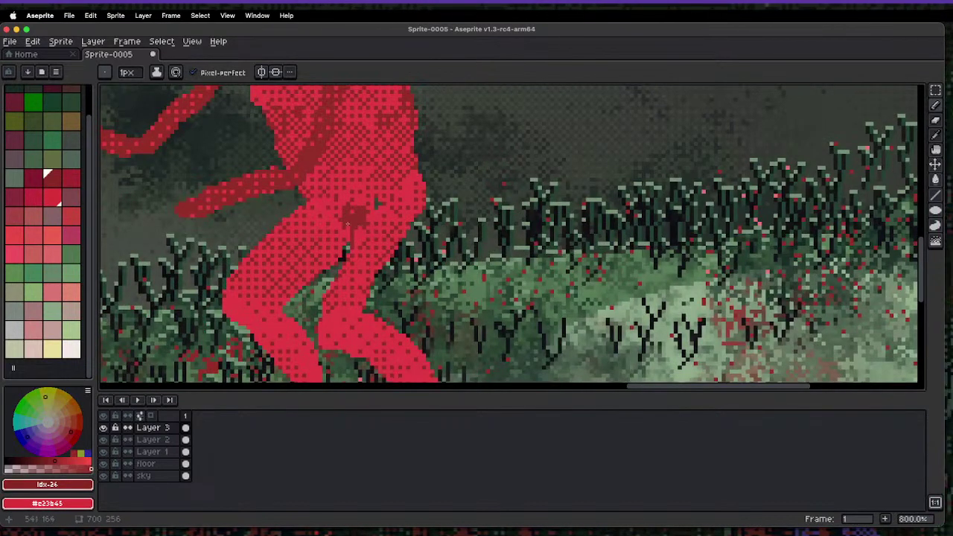
key("x")
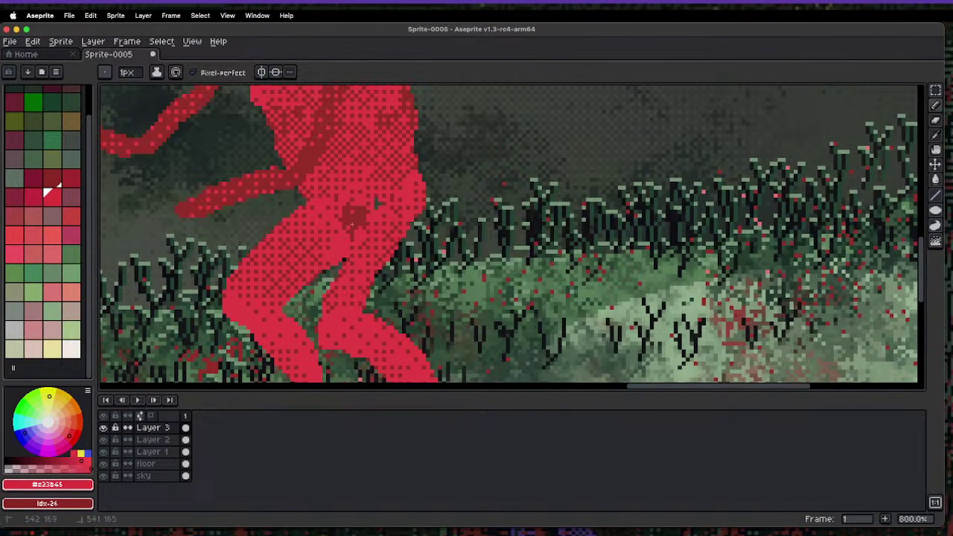
key("x")
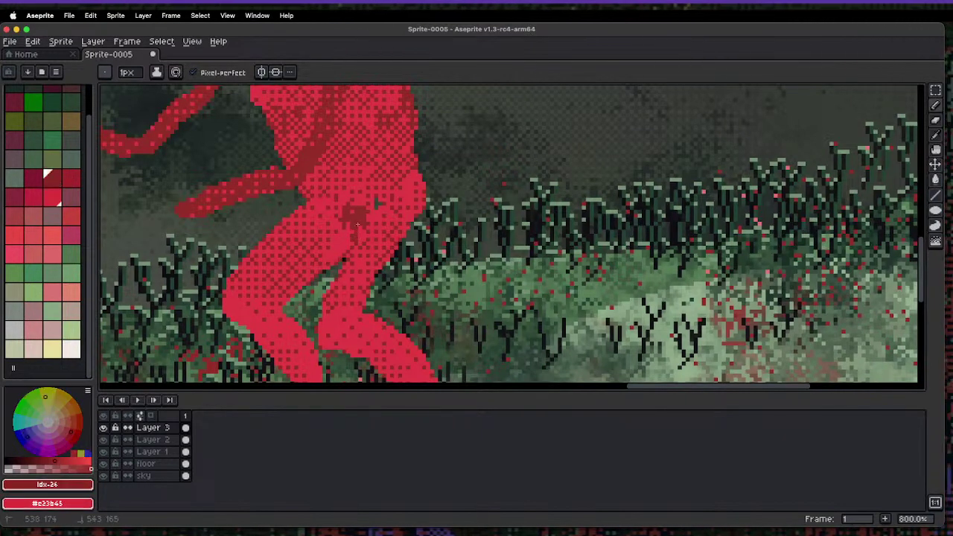
scroll(357, 224, "down", 6)
scroll(362, 209, "up", 1)
scroll(369, 193, "up", 2)
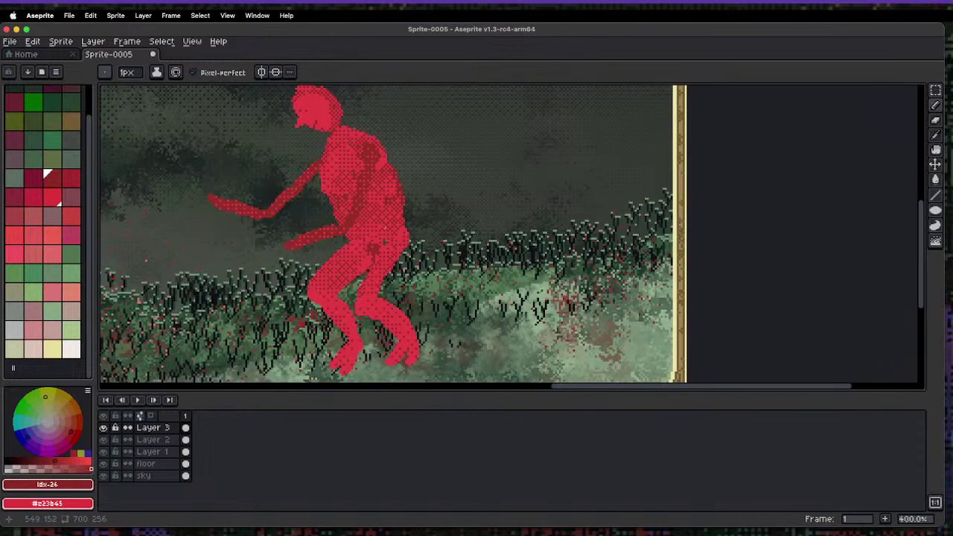
- Draw a short diagonal line in palette color 26 below the dark patch where the figure's thighs meet
scroll(386, 228, "up", 3)
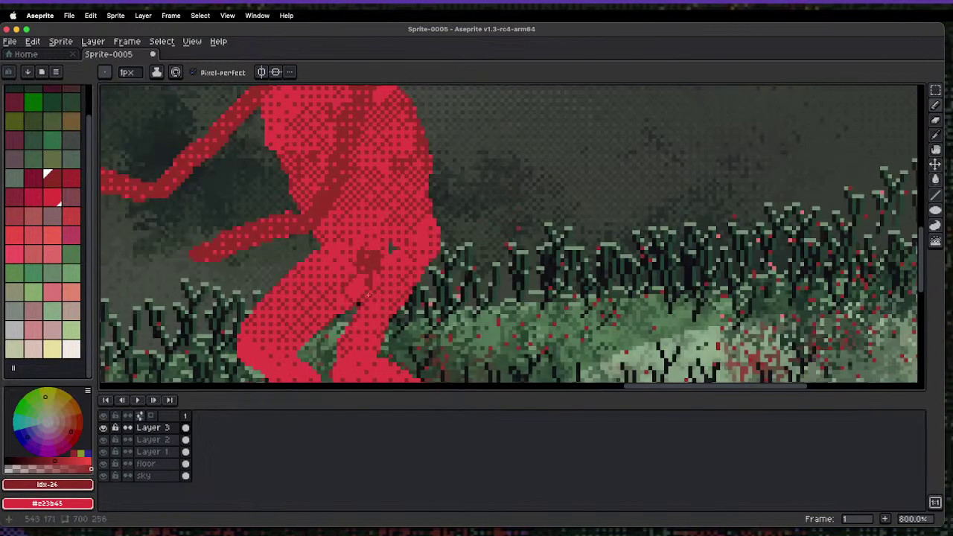
scroll(356, 285, "up", 3)
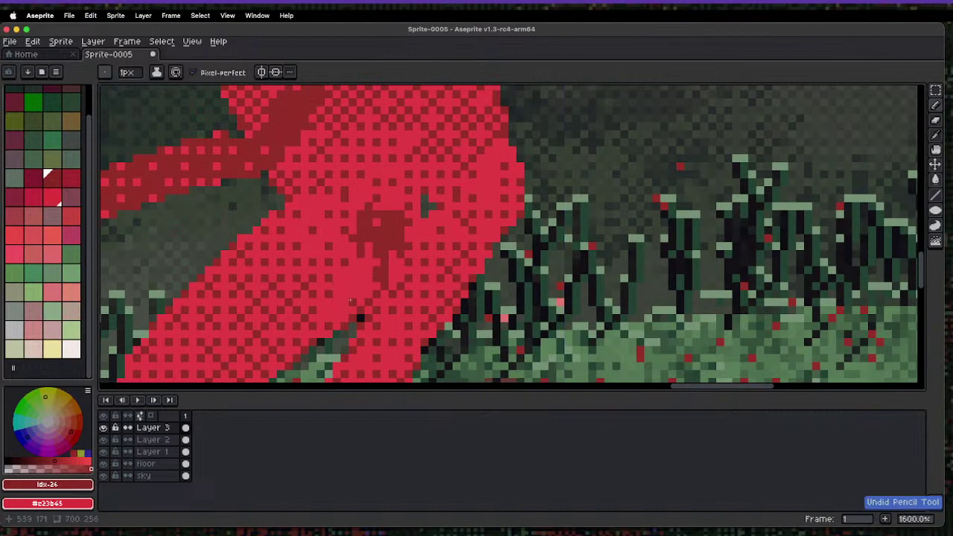
key("l")
left_click_drag(350, 290, 375, 268)
scroll(356, 301, "down", 6)
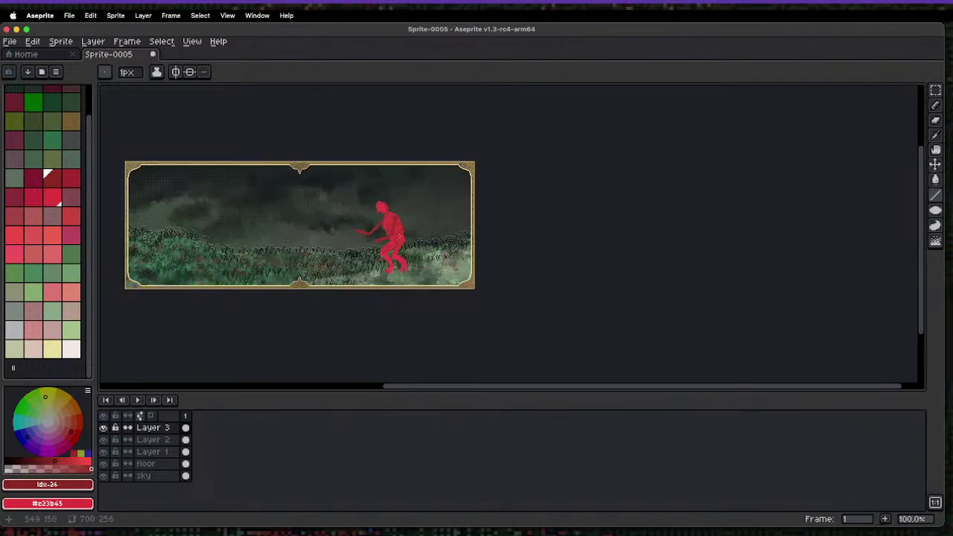
- Fill out the dark patch between the thighs in palette color 26 and trim the strands below it with #e23b45
scroll(386, 275, "up", 5)
key("x")
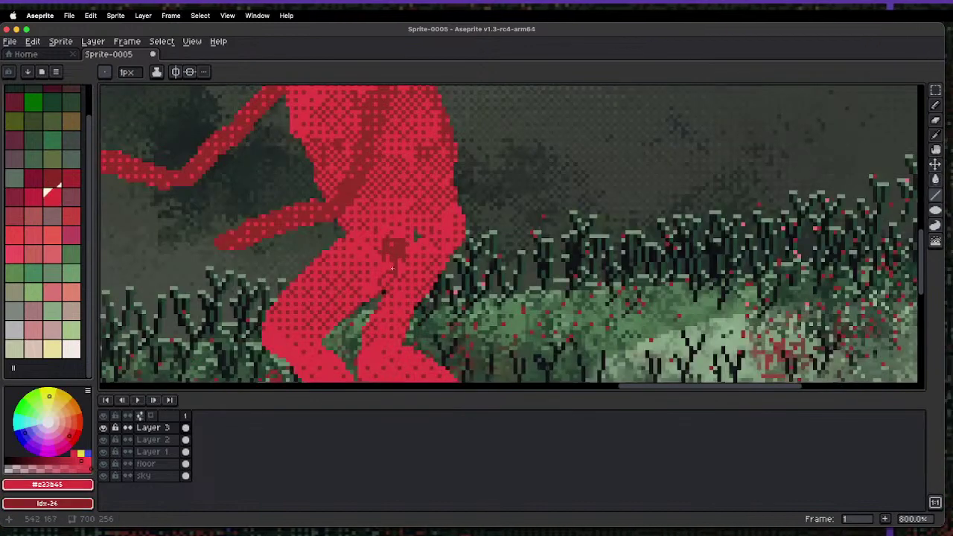
key("x")
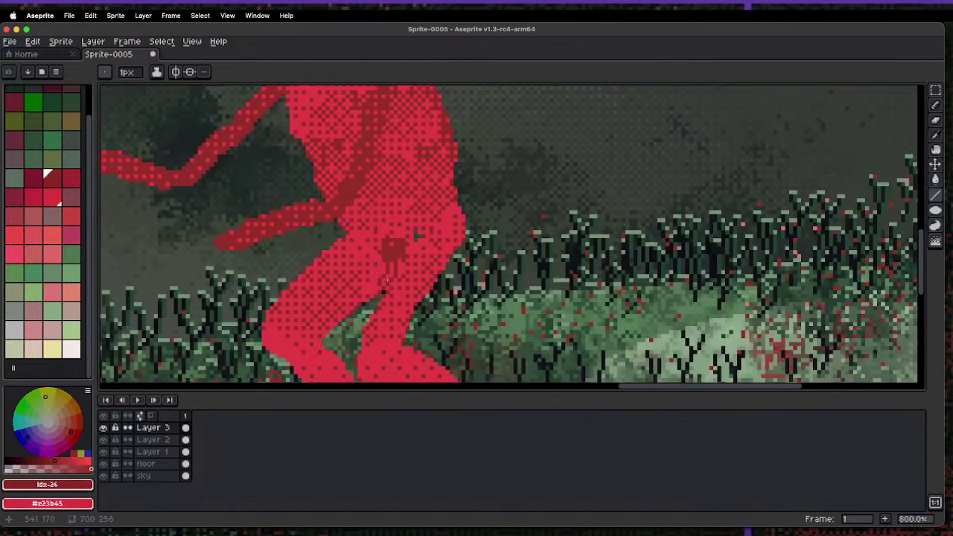
scroll(409, 242, "down", 6)
scroll(423, 122, "up", 1)
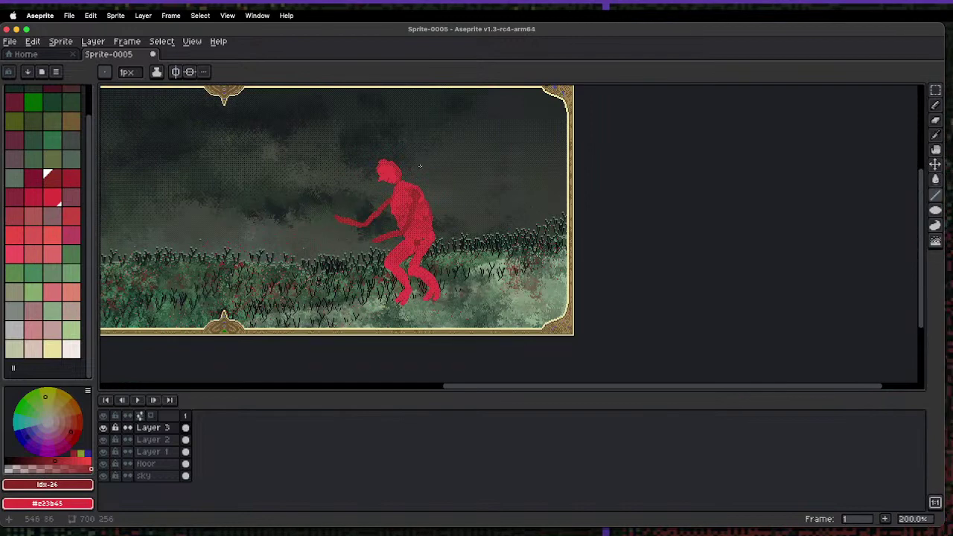
scroll(420, 167, "up", 6)
key("x")
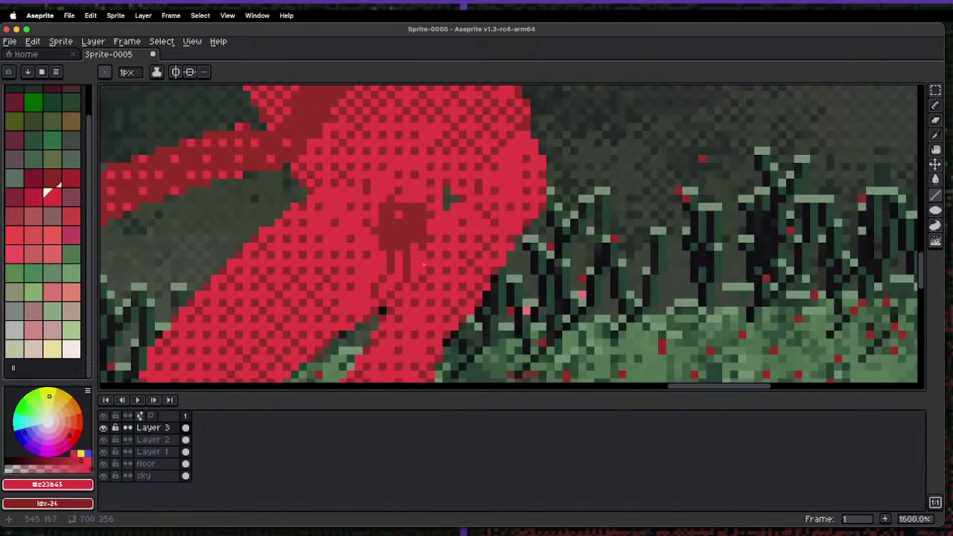
key("x")
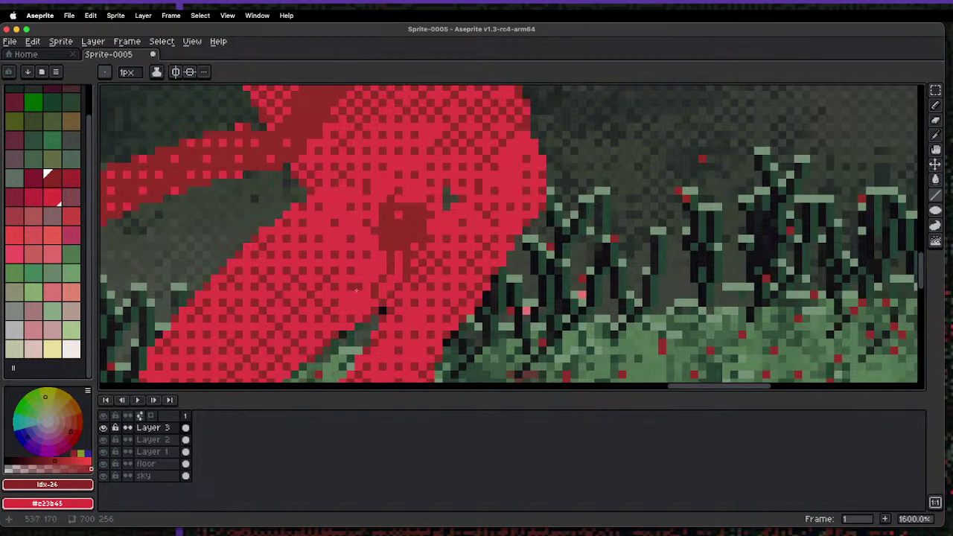
- Touch up the armpit in palette color 26 and erase protruding pixels to smooth the front edge of the chest
key("1")
scroll(415, 180, "up", 1)
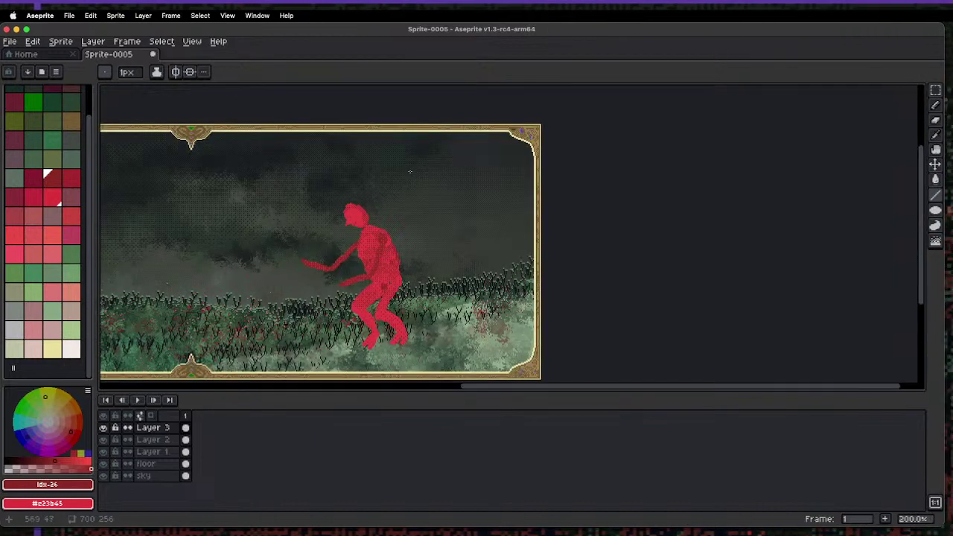
scroll(380, 299, "up", 1)
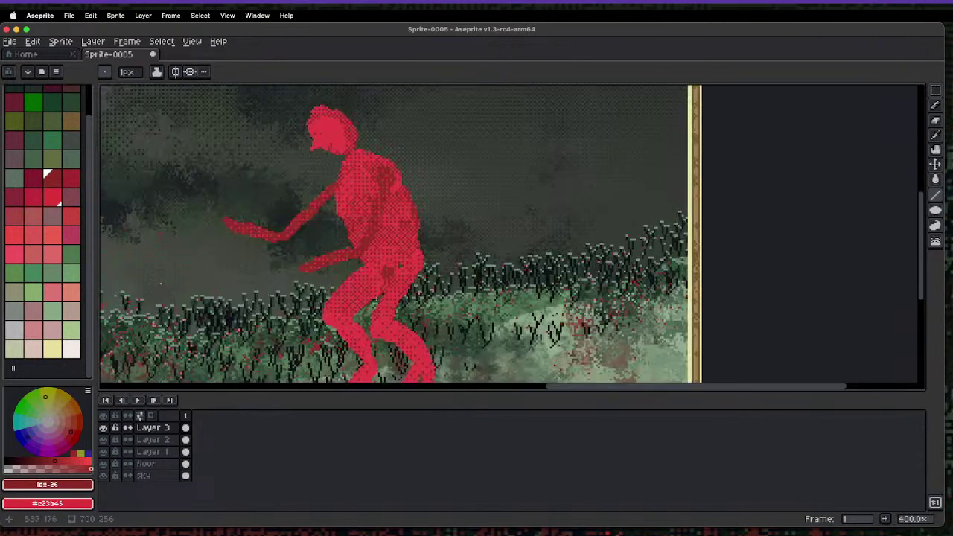
scroll(306, 259, "down", 2)
scroll(357, 261, "up", 1)
scroll(414, 263, "up", 2)
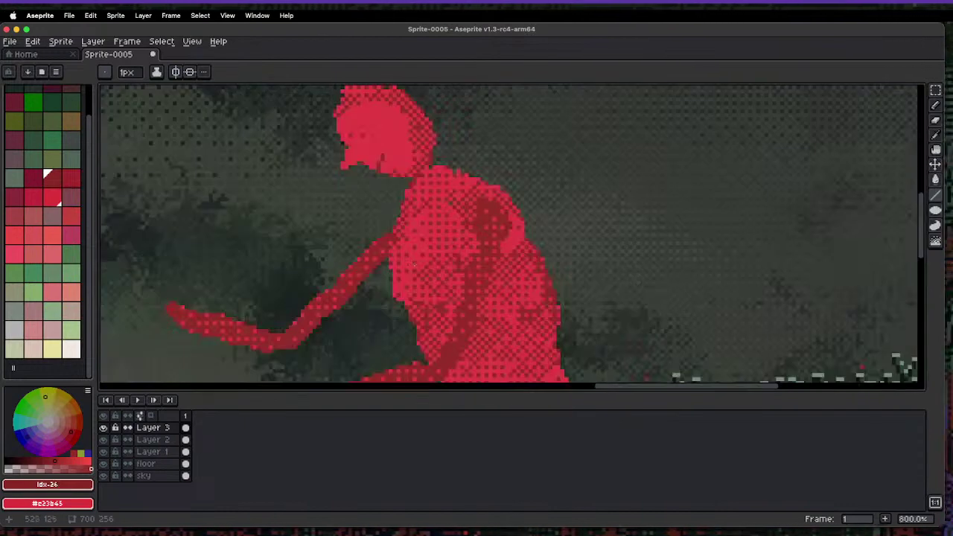
left_click(391, 230)
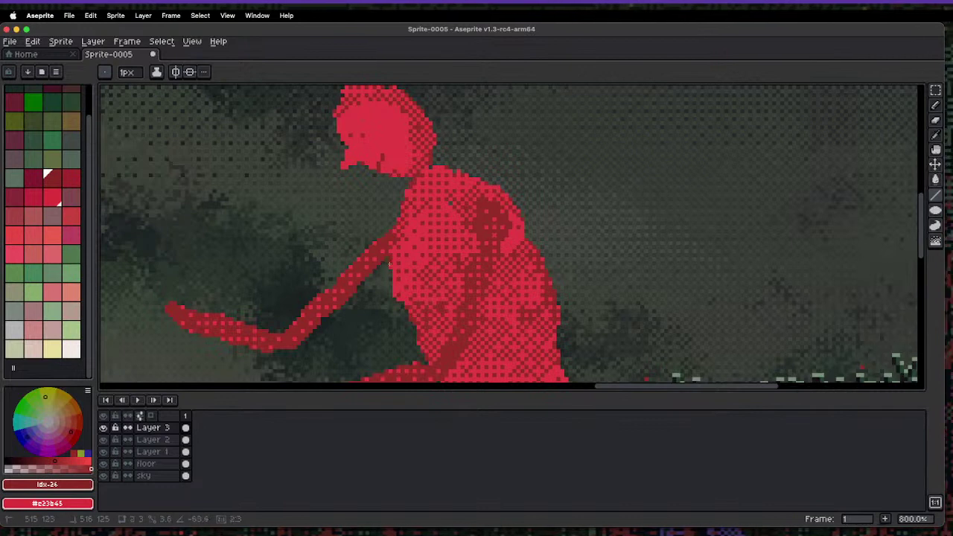
key("b")
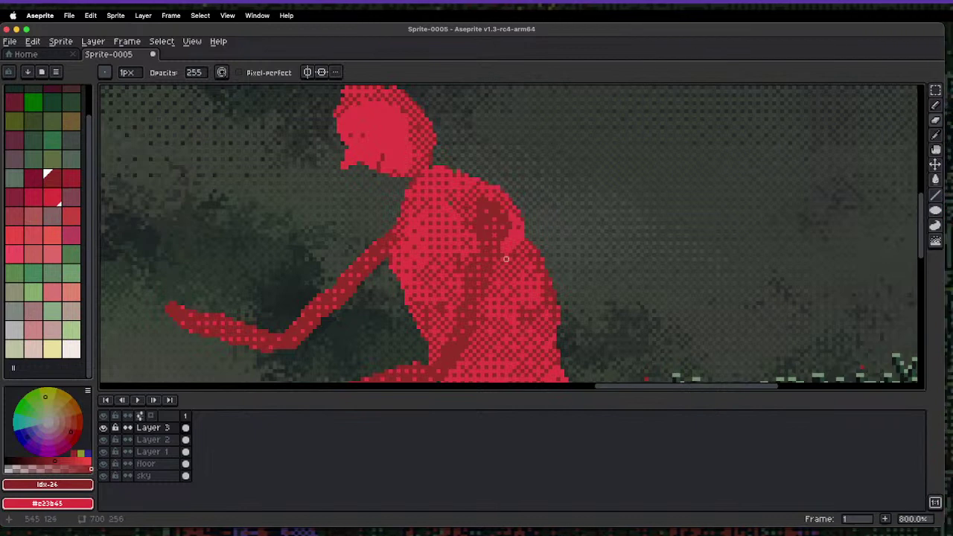
- Open the sprite preview, shrink it to a small window and place it beside the figure
left_click(937, 505)
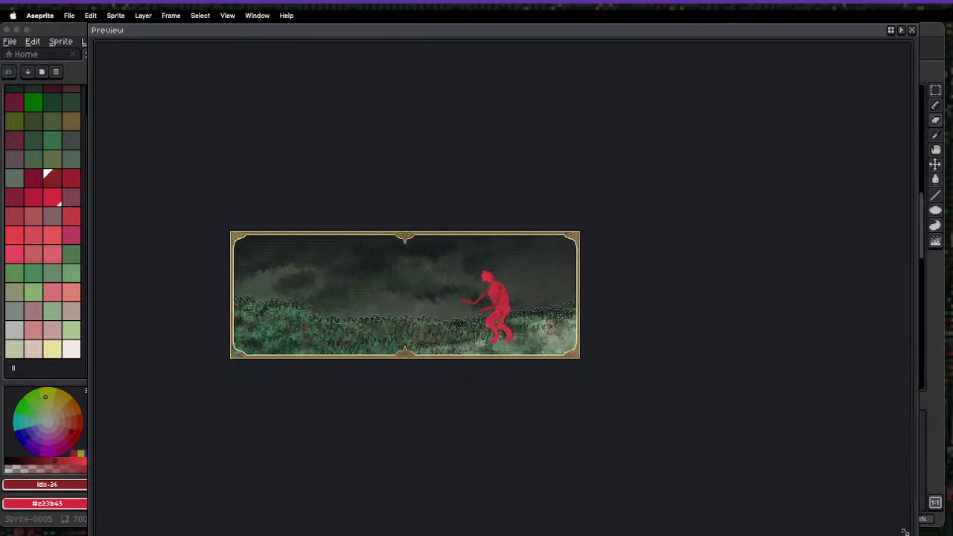
left_click_drag(923, 522, 199, 172)
left_click_drag(151, 34, 649, 193)
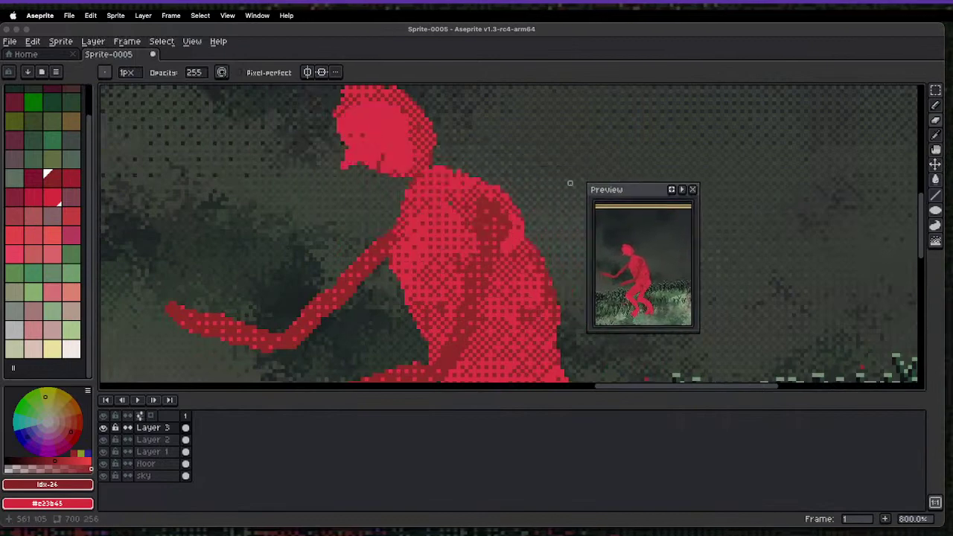
- Thicken the underside of the forward arm where it joins the chest, filling the armpit gap with palette color 26
scroll(420, 233, "down", 2)
scroll(420, 234, "up", 3)
scroll(419, 248, "up", 1)
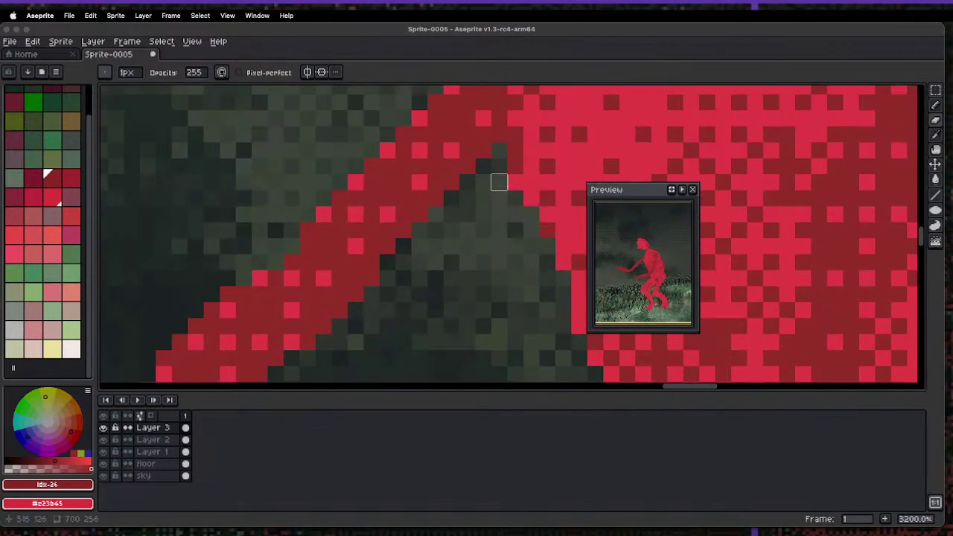
key("b")
left_click(492, 167)
left_click(468, 182)
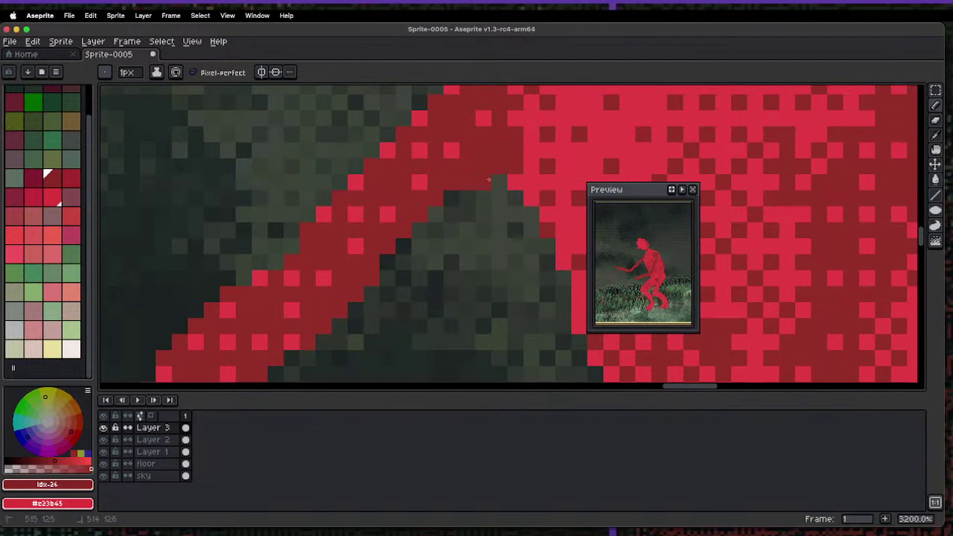
left_click(452, 198)
left_click(468, 199)
left_click_drag(452, 214, 389, 263)
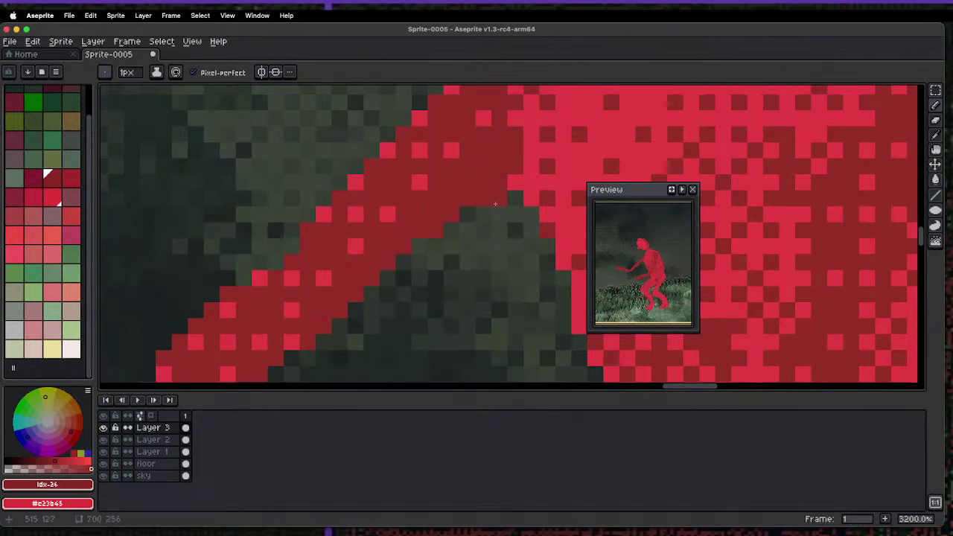
scroll(504, 165, "down", 5)
scroll(522, 164, "up", 4)
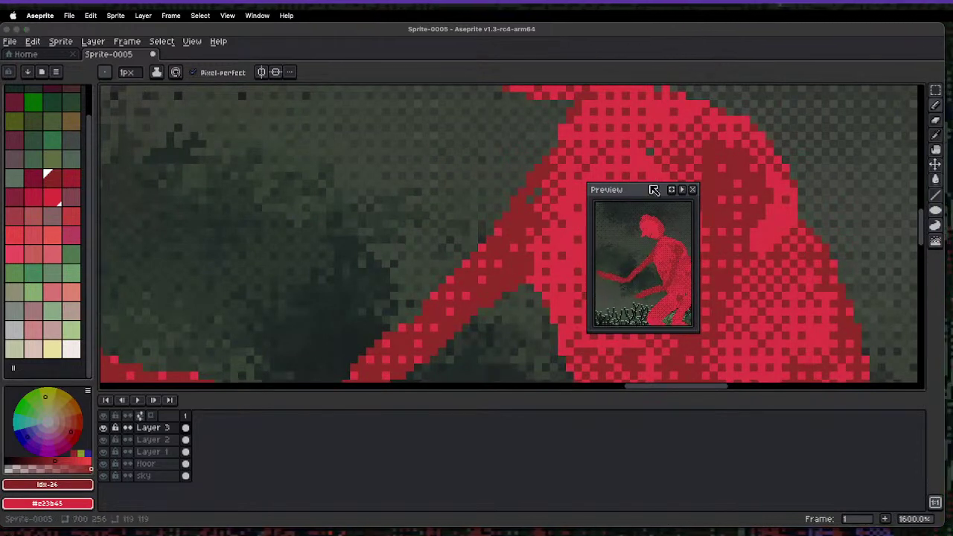
- Move the preview window away from the figure's torso
left_click_drag(642, 190, 826, 235)
scroll(605, 219, "down", 8)
scroll(605, 218, "up", 3)
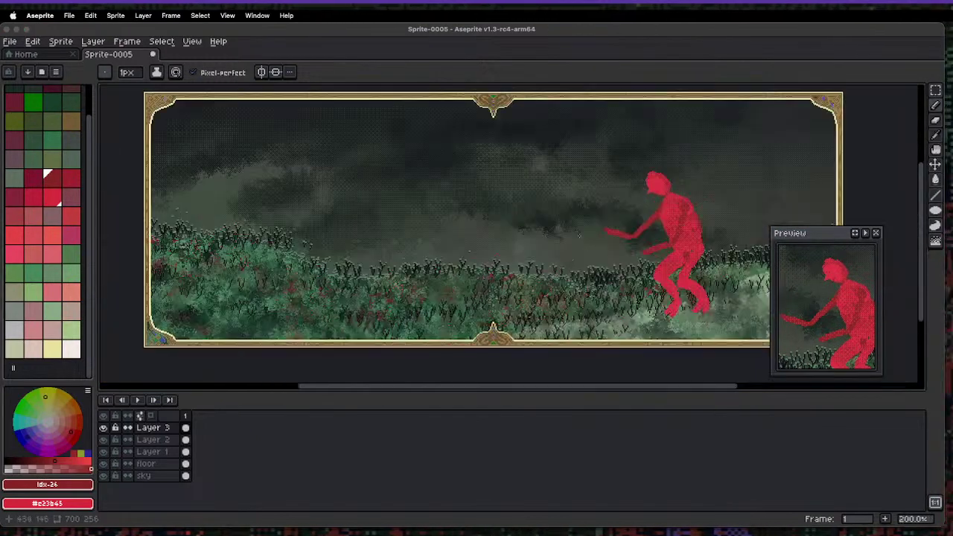
- Paint rounded hands at the ends of both arms in #952e28 with the Contour tool
scroll(605, 218, "up", 3)
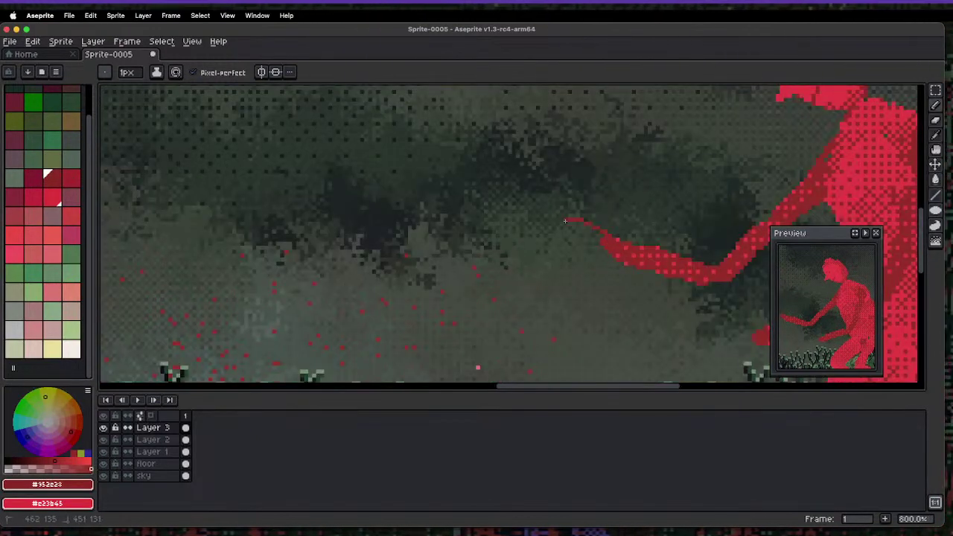
key("d")
left_click_drag(626, 257, 608, 238)
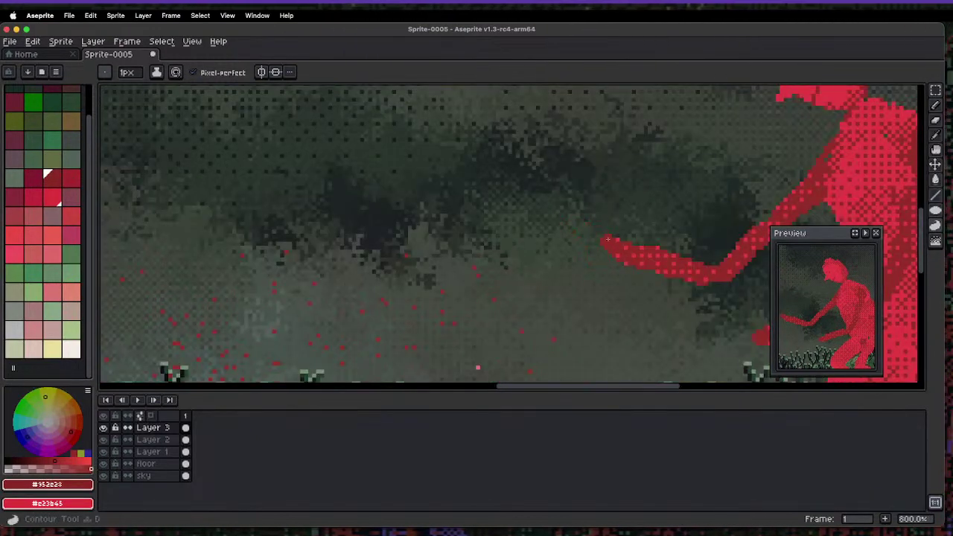
left_click_drag(672, 255, 553, 214)
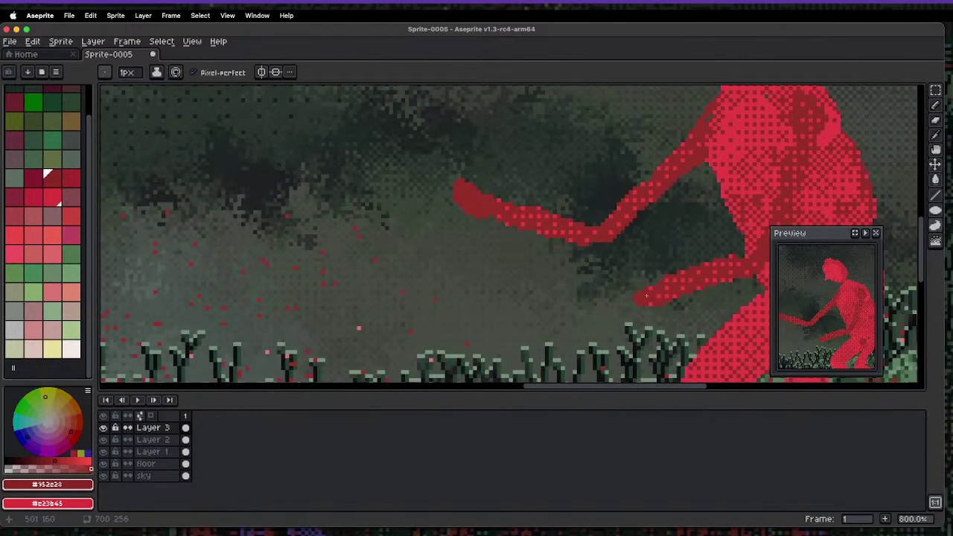
scroll(671, 262, "down", 6)
scroll(647, 243, "up", 1)
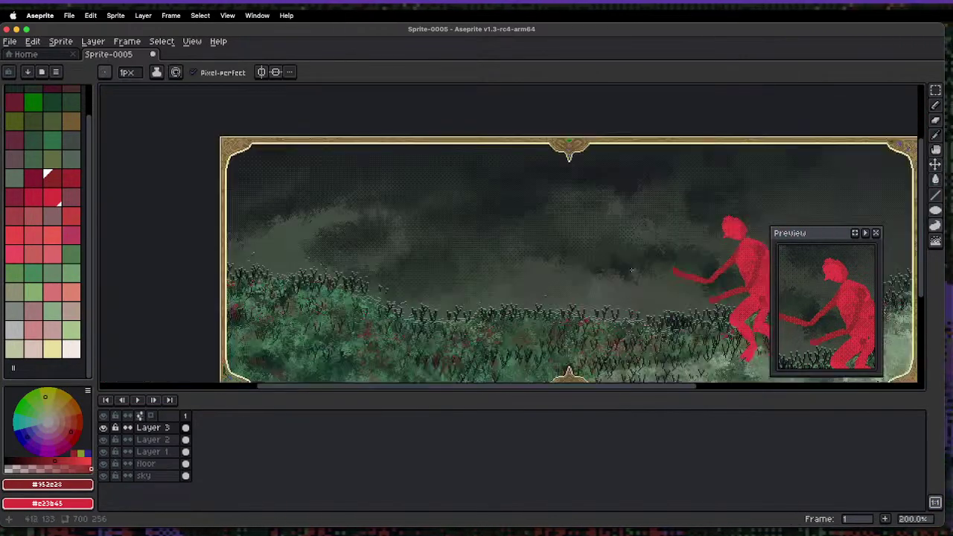
scroll(627, 276, "down", 1)
scroll(621, 278, "up", 1)
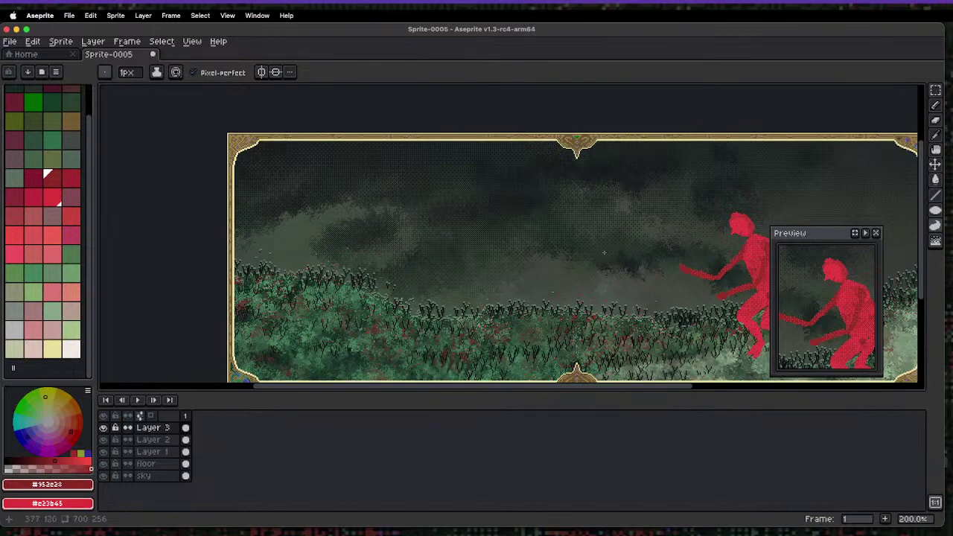
- Paint two pointed ears rising from the top of the figure's head in #e23b45
scroll(740, 168, "up", 5)
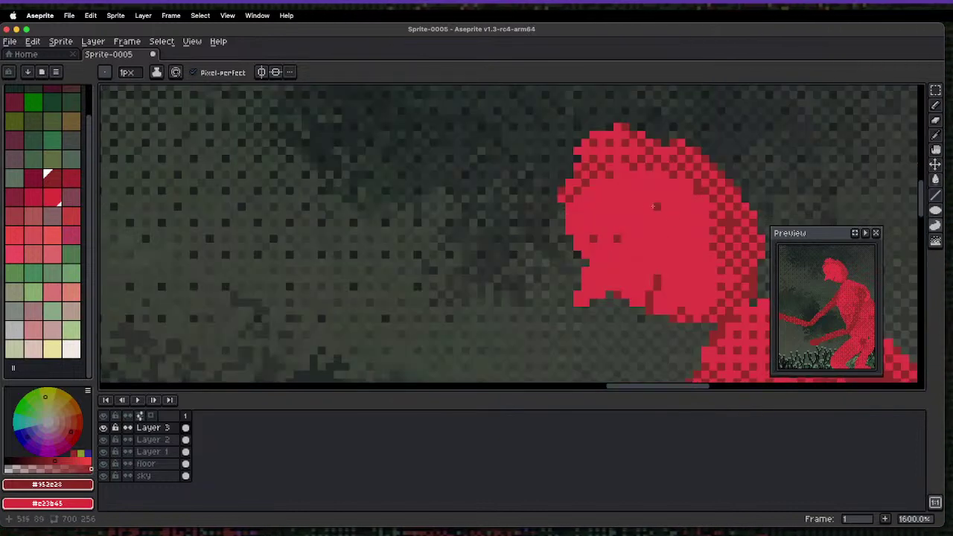
left_click(626, 189, "alt")
key("b")
mouse_move(574, 265)
left_mouse_down()
mouse_move(547, 198)
mouse_move(603, 253)
left_mouse_up()
mouse_move(653, 224)
left_mouse_down()
mouse_move(646, 208)
mouse_move(676, 196)
mouse_move(691, 230)
left_mouse_up()
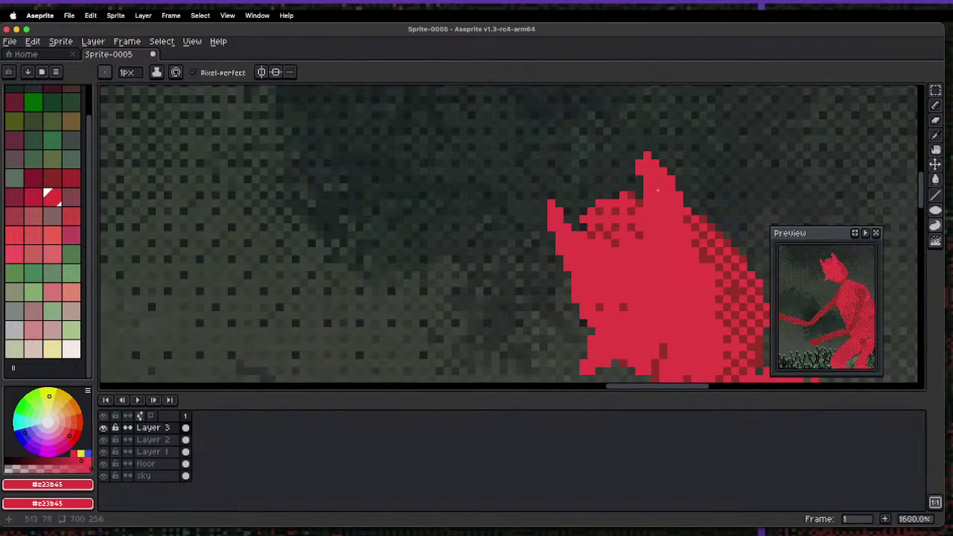
- Shade the base of the rear ear with #952e28 sampled from the head's dithering
key("i")
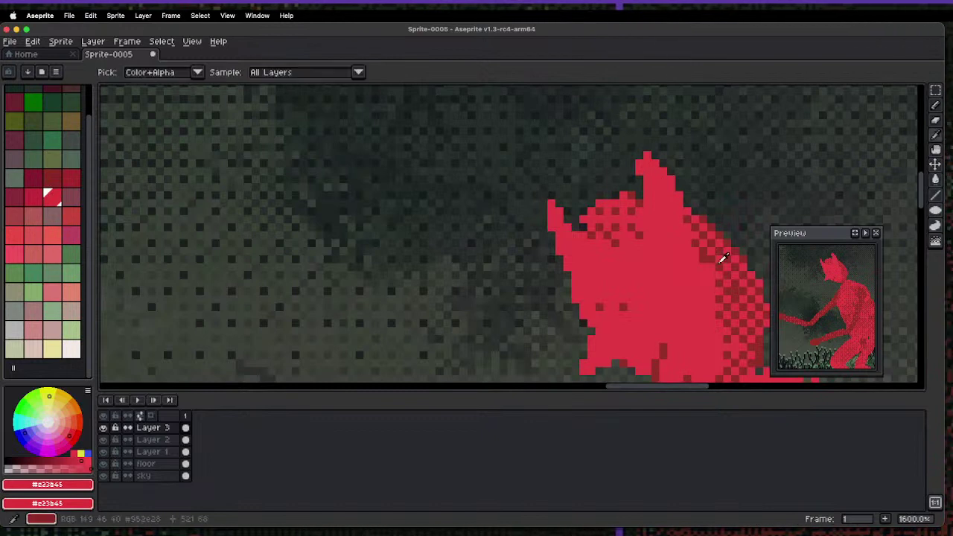
left_click(713, 257)
key("b")
mouse_move(668, 192)
left_mouse_down()
mouse_move(668, 227)
mouse_move(687, 216)
left_mouse_up()
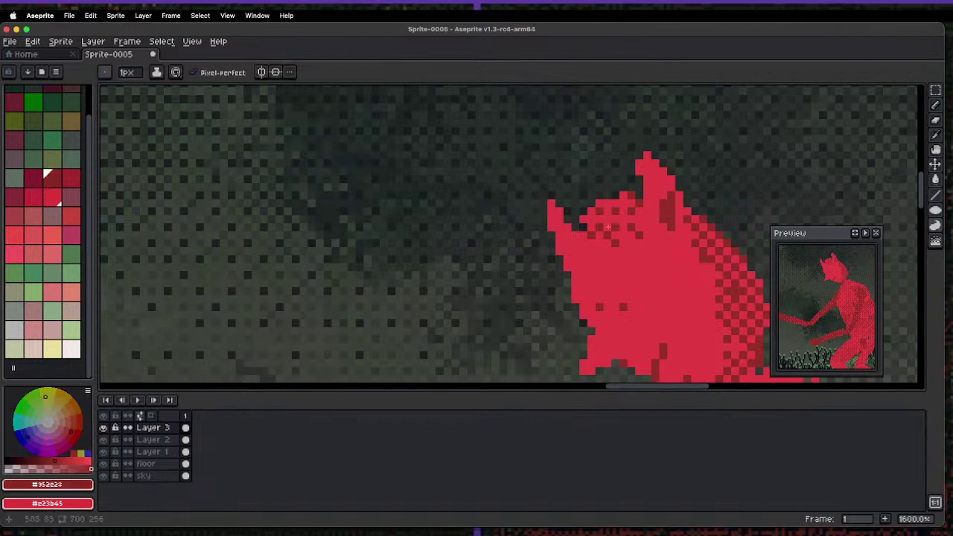
scroll(564, 245, "down", 5)
scroll(565, 254, "up", 4)
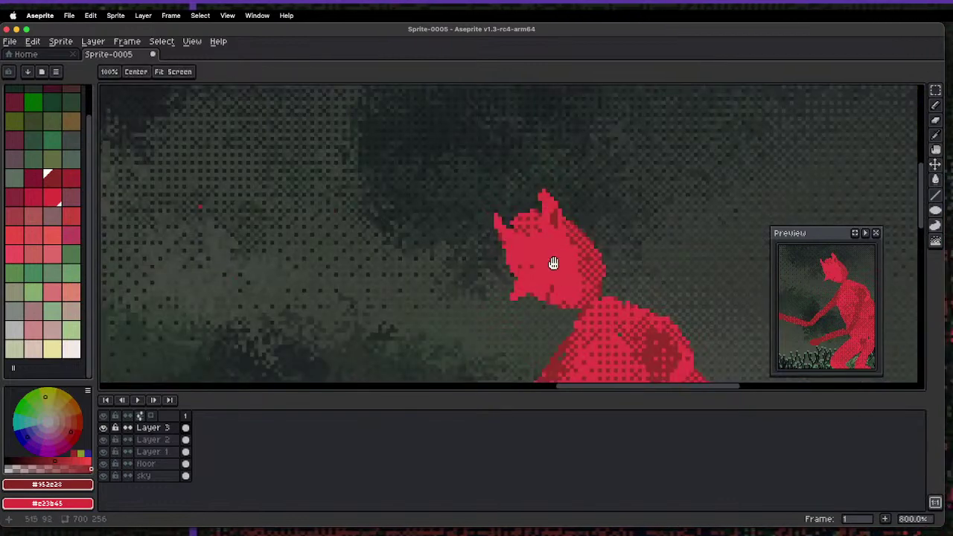
- Draw a long wavy tail in #952e28 extending backward from the figure's lower back over the grass
left_click_drag(555, 266, 349, 143)
left_click_drag(509, 291, 419, 119)
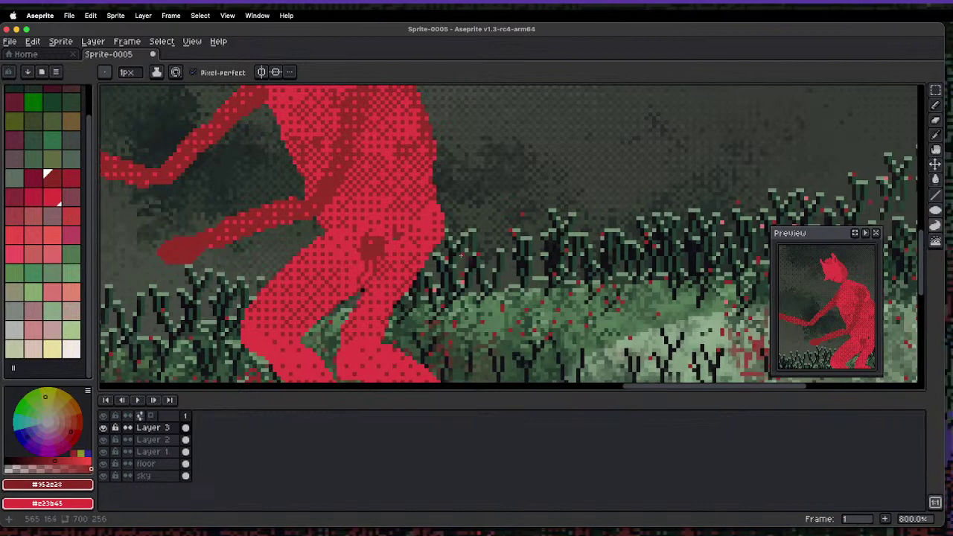
mouse_move(449, 241)
left_mouse_down()
mouse_move(600, 233)
mouse_move(652, 253)
mouse_move(690, 250)
mouse_move(657, 260)
mouse_move(589, 246)
mouse_move(509, 264)
mouse_move(440, 242)
left_mouse_up()
scroll(482, 253, "down", 6)
scroll(477, 199, "up", 3)
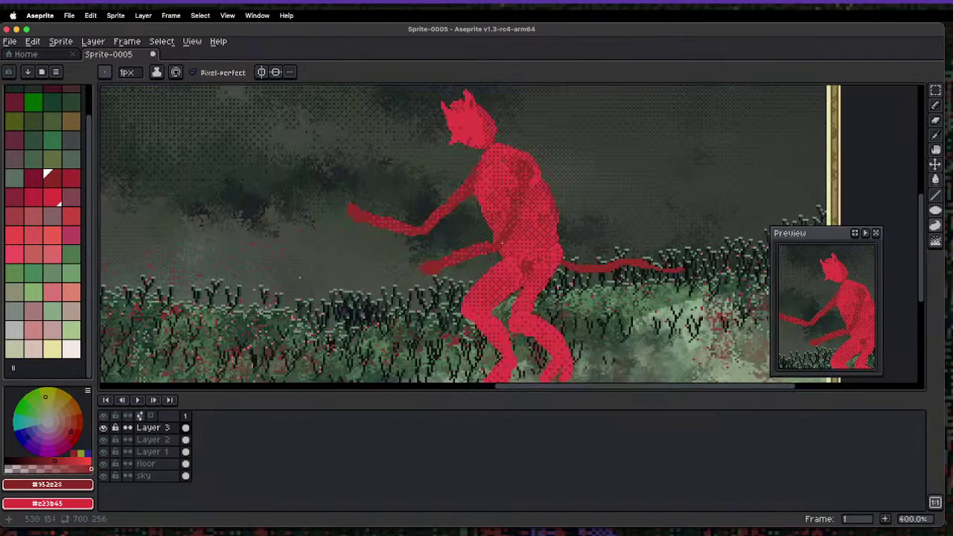
key("shift+g")
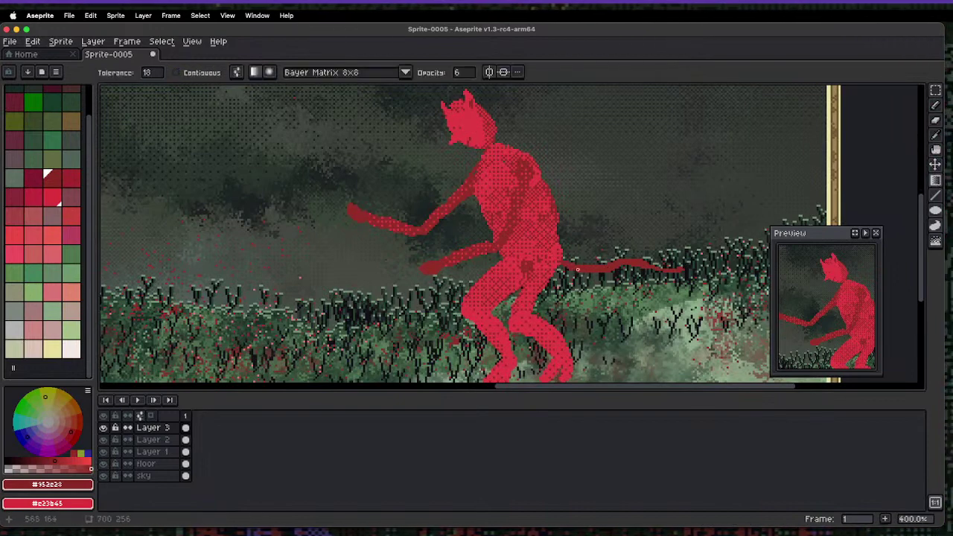
scroll(578, 269, "down", 3)
scroll(581, 268, "up", 6)
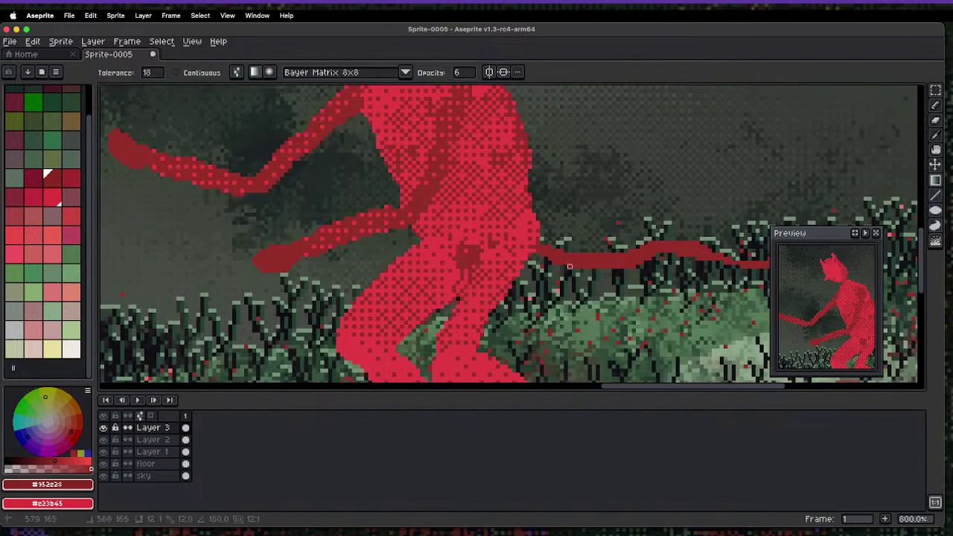
key("g")
key("x")
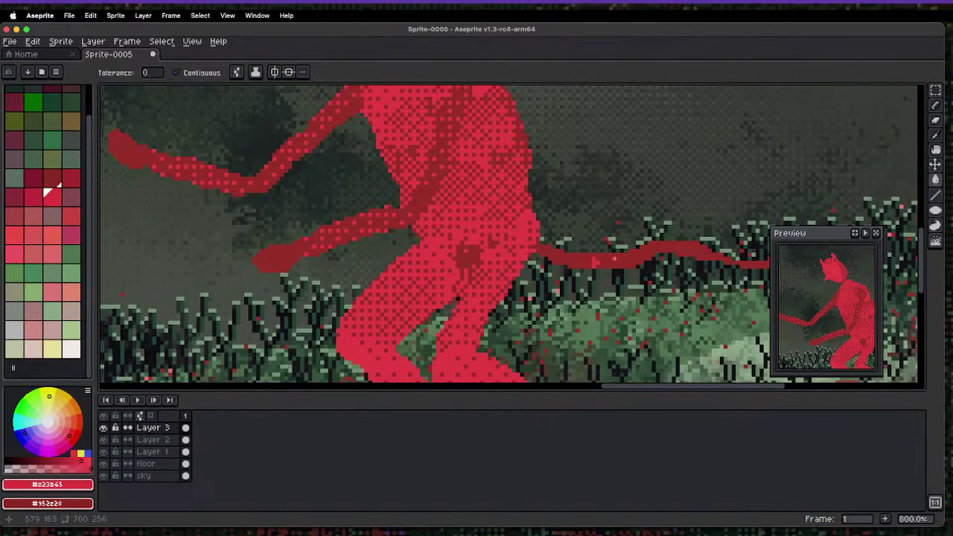
key("ctrl+z")
scroll(609, 261, "up", 5)
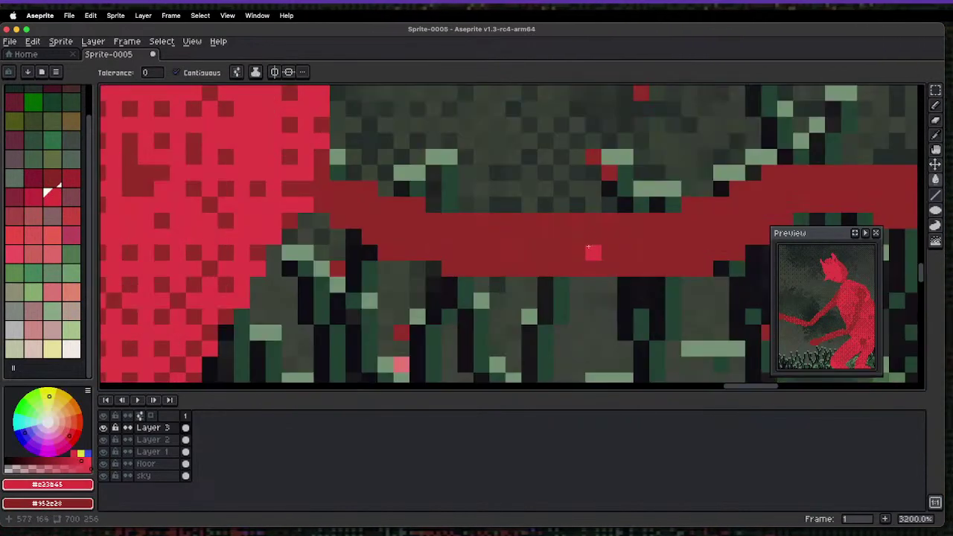
- Hide every layer except Layer 3 and set the Magic Wand tolerance to 40
key("w")
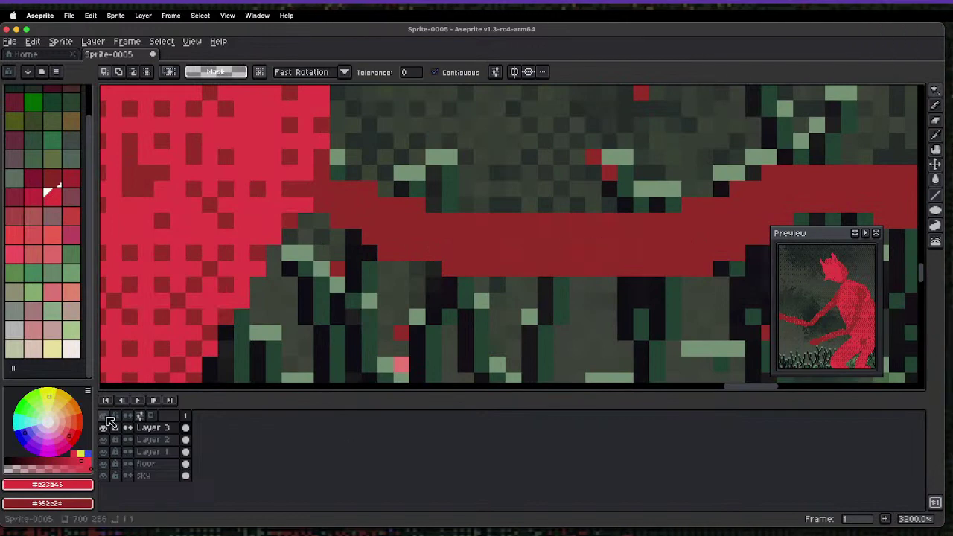
left_click(104, 416)
left_click(104, 428)
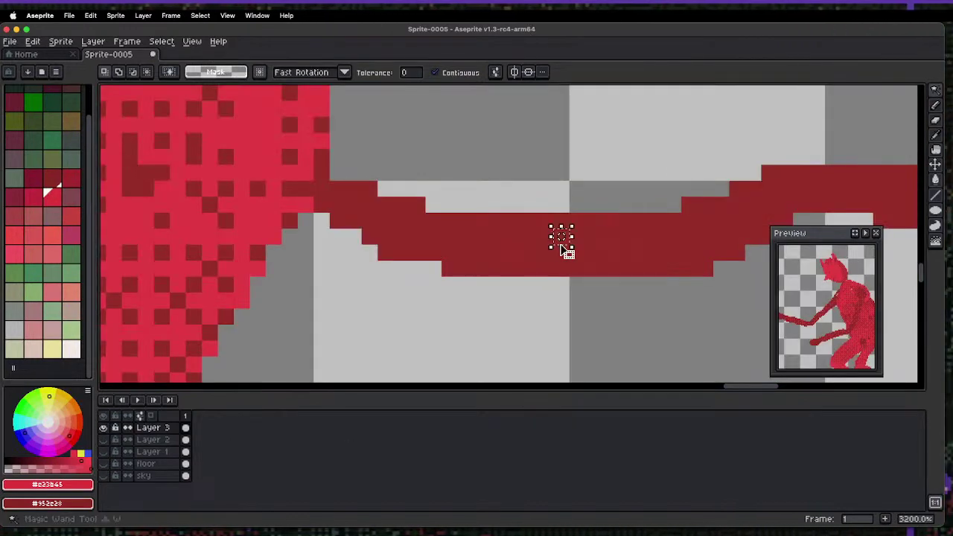
scroll(562, 245, "down", 10)
scroll(564, 245, "up", 3)
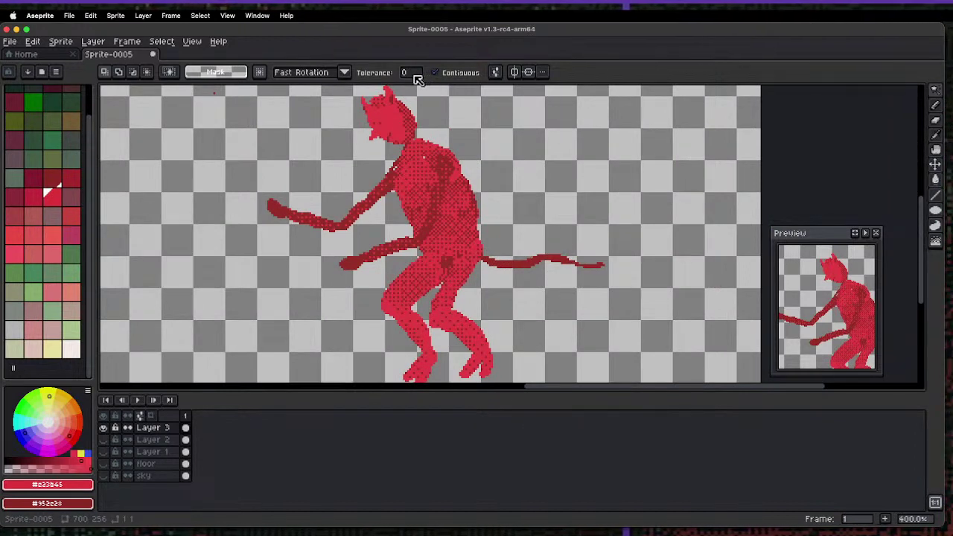
left_click_drag(409, 72, 427, 89)
- Prepare a Bayer Matrix 8x8 gradient running from the figure's dark red to its bright red, with opacity 208
key("shift+g")
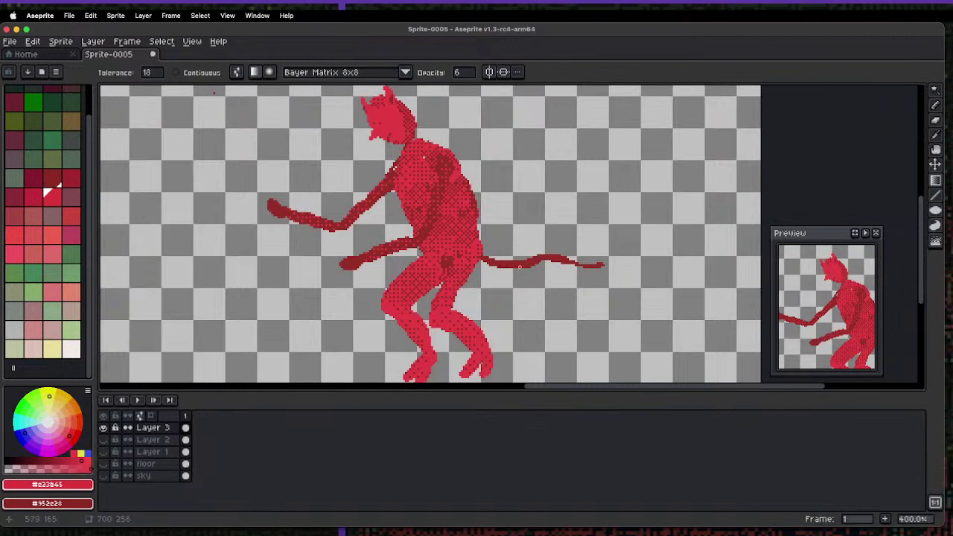
scroll(504, 264, "up", 3)
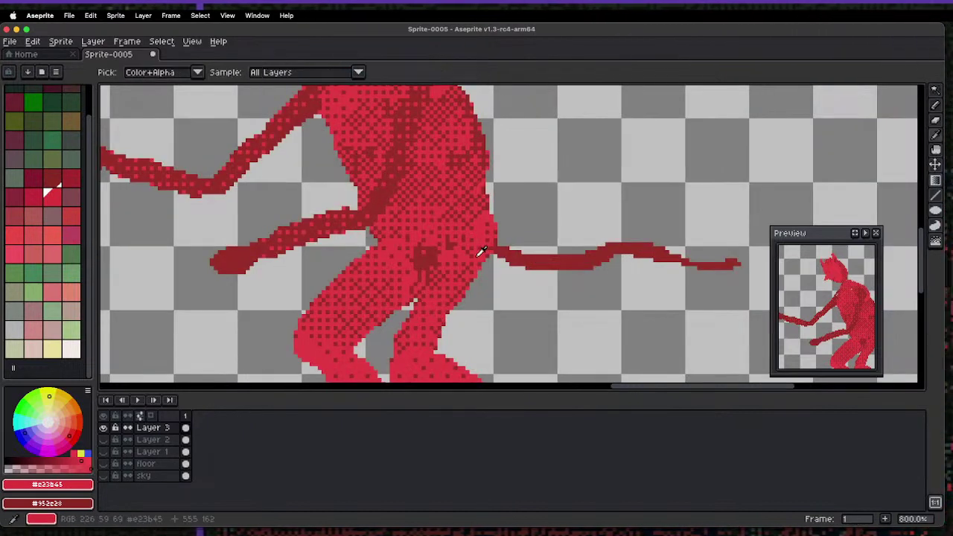
key("x")
left_click(479, 260, "alt")
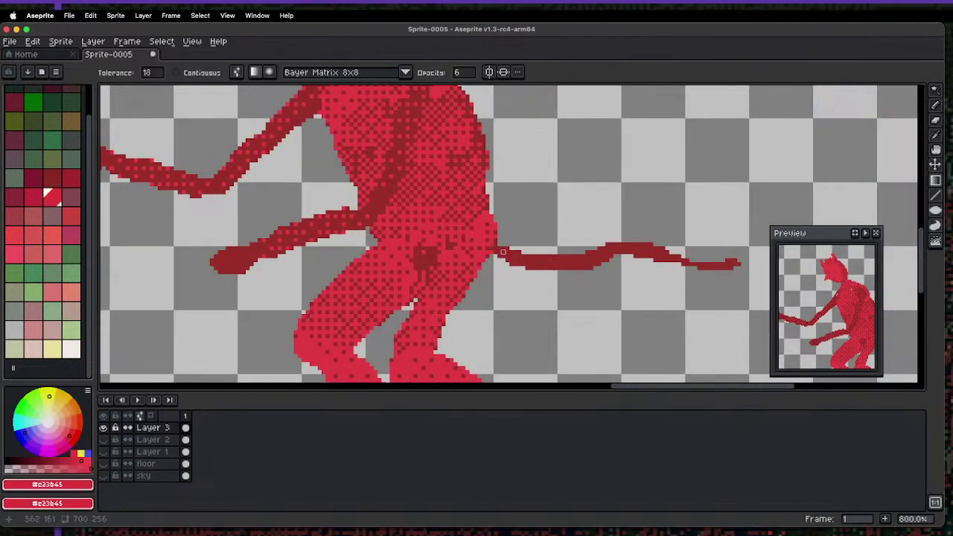
key("alt")
left_click(424, 259, "alt")
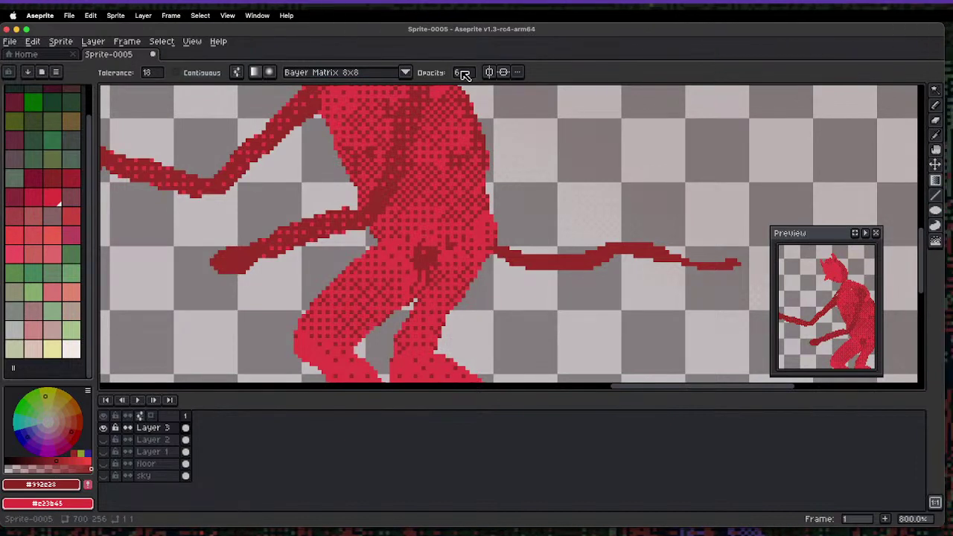
left_click_drag(462, 73, 552, 99)
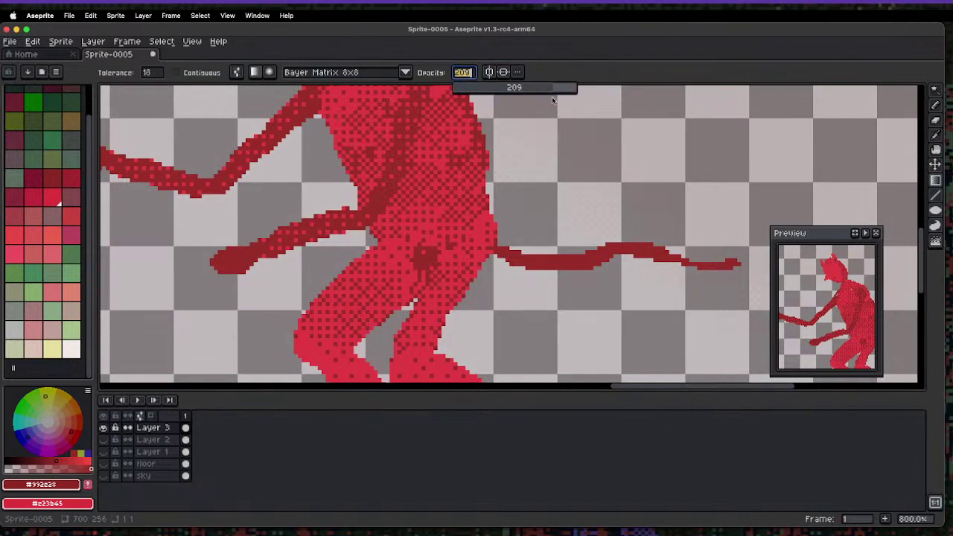
- Select the whole tail and fill it with a dithered gradient from dark red at the base to bright red at the tip
left_click(537, 259)
key("ctrl+z")
key("w")
left_click(560, 267)
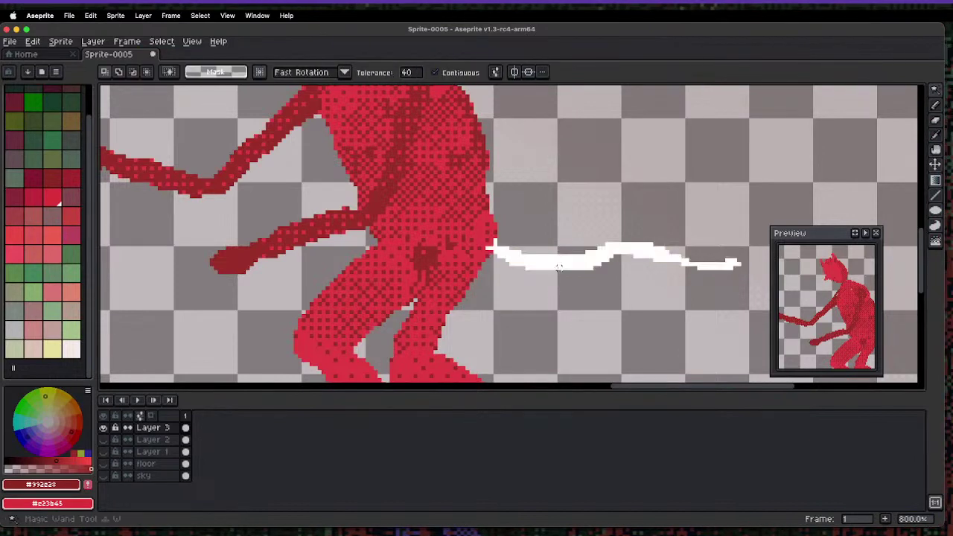
key("g")
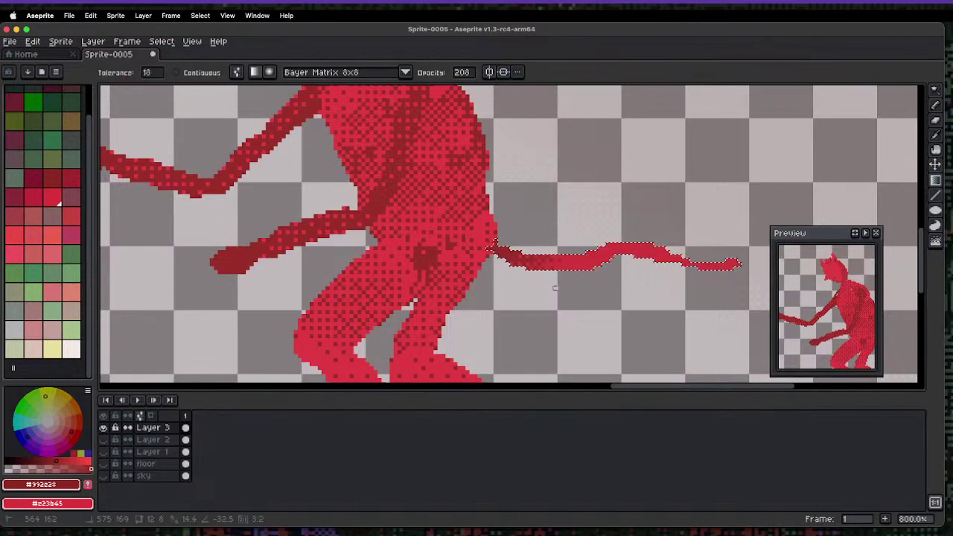
key("ctrl+d")
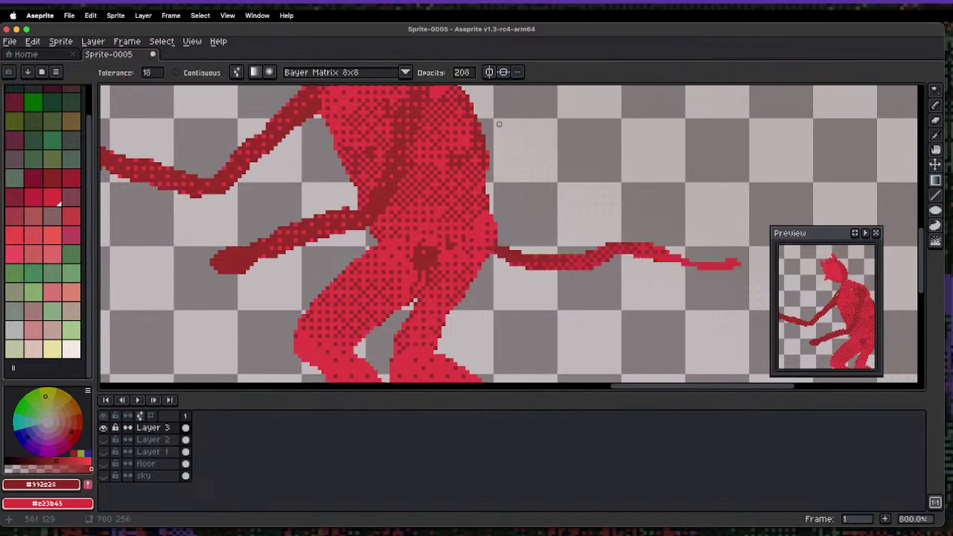
- Show all the layers again and view the full framed scene at 200%
key("1")
key("2")
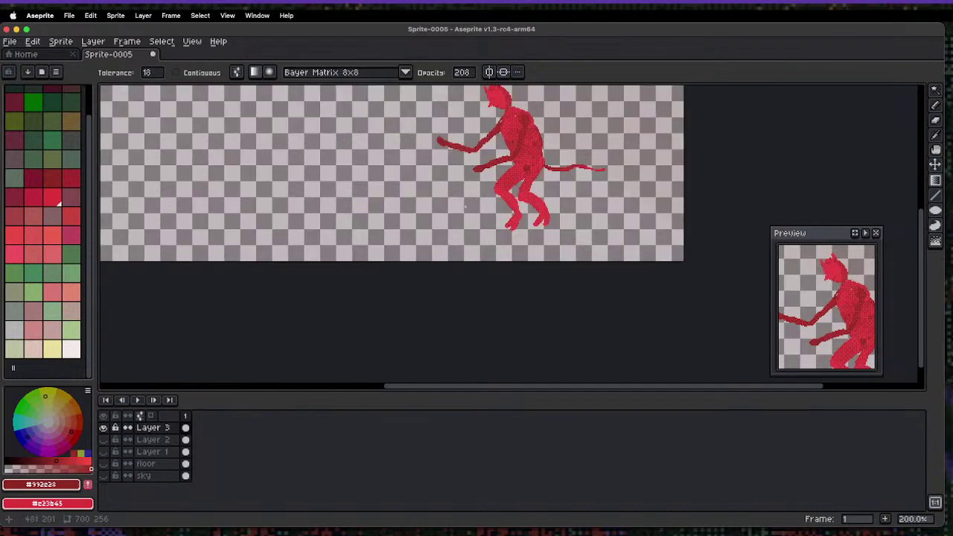
left_click(104, 416)
key("space")
left_click_drag(379, 164, 477, 261)
key("space")
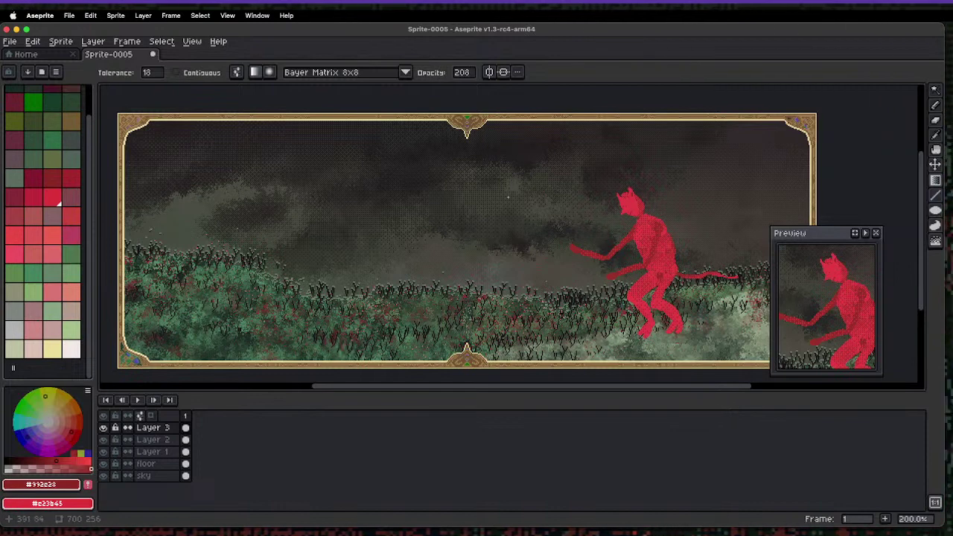
- Select the whole creature with a rectangular marquee and move it about 120 px left, closer to the canvas centre
key("m")
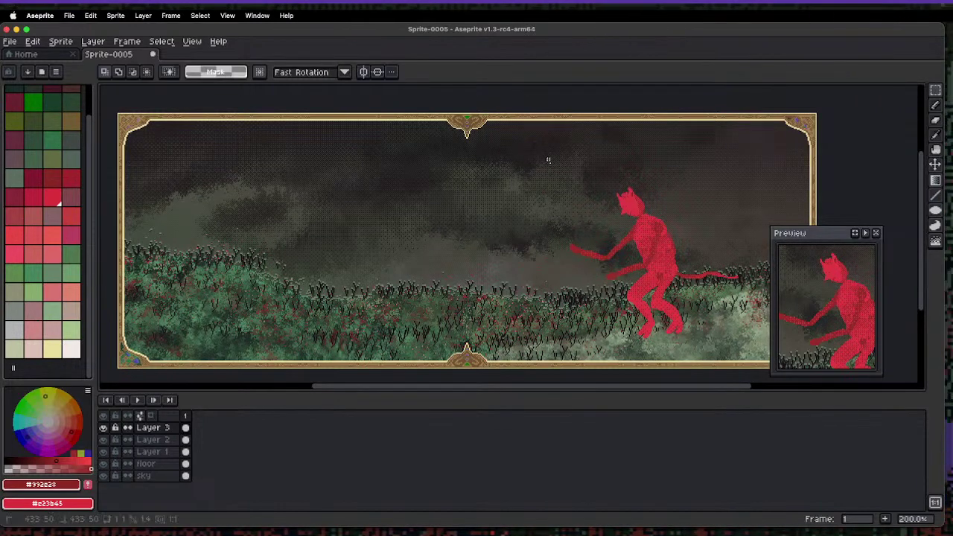
left_click_drag(548, 159, 774, 370)
left_click_drag(719, 289, 600, 287)
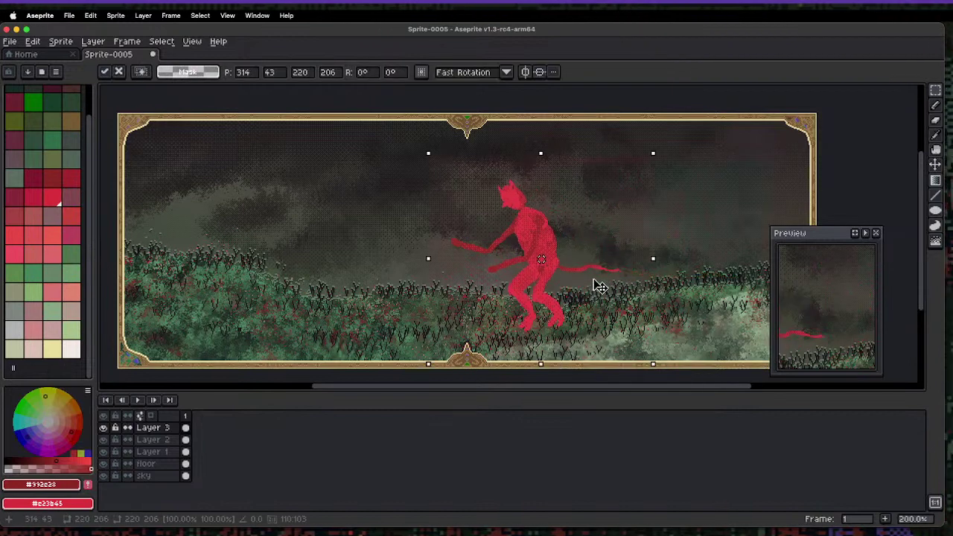
scroll(633, 257, "right", 3)
scroll(633, 257, "up", 2)
key("Return")
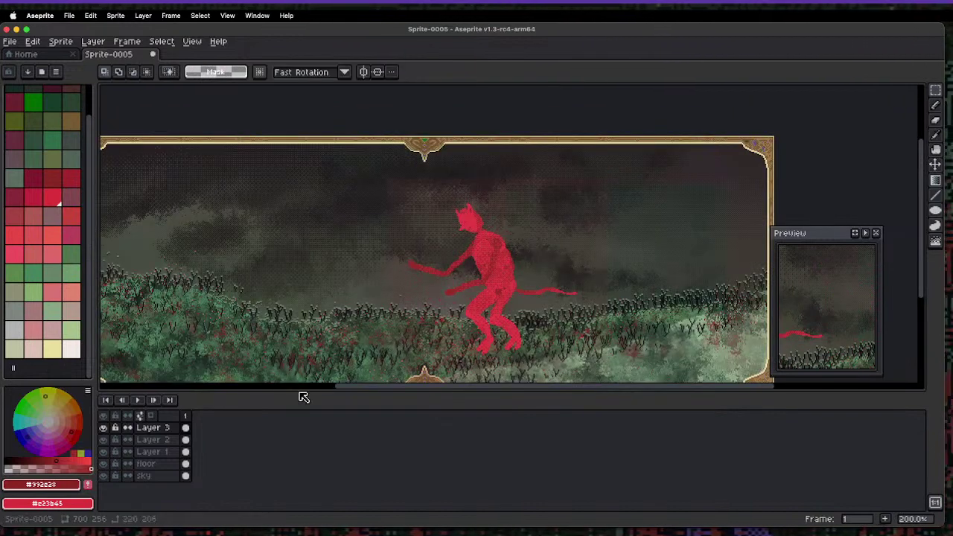
- Add a new layer above the creature, turn on horizontal and vertical symmetry, and choose off-white palette colour Idx-63
key("shift+n")
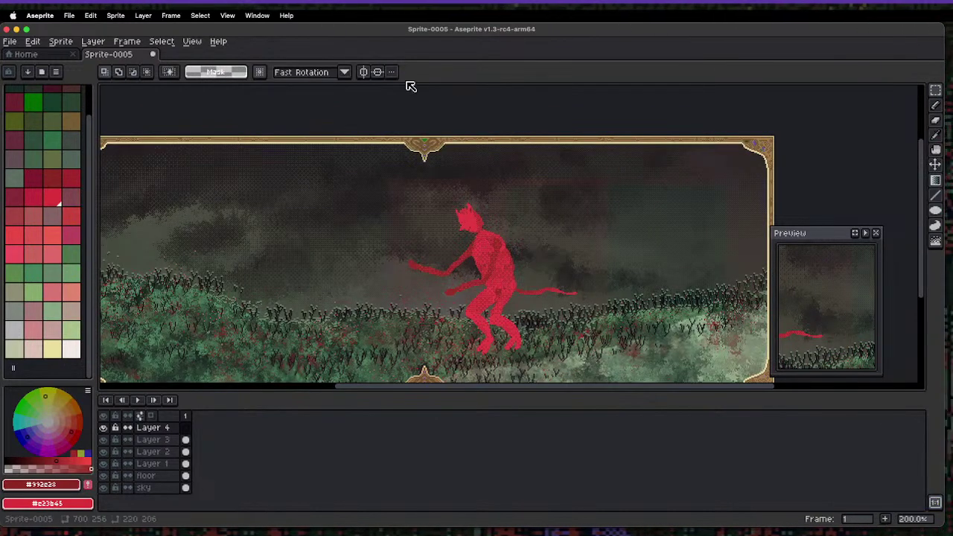
left_click(363, 72)
left_click(377, 71)
scroll(425, 142, "down", 1)
scroll(442, 165, "up", 1)
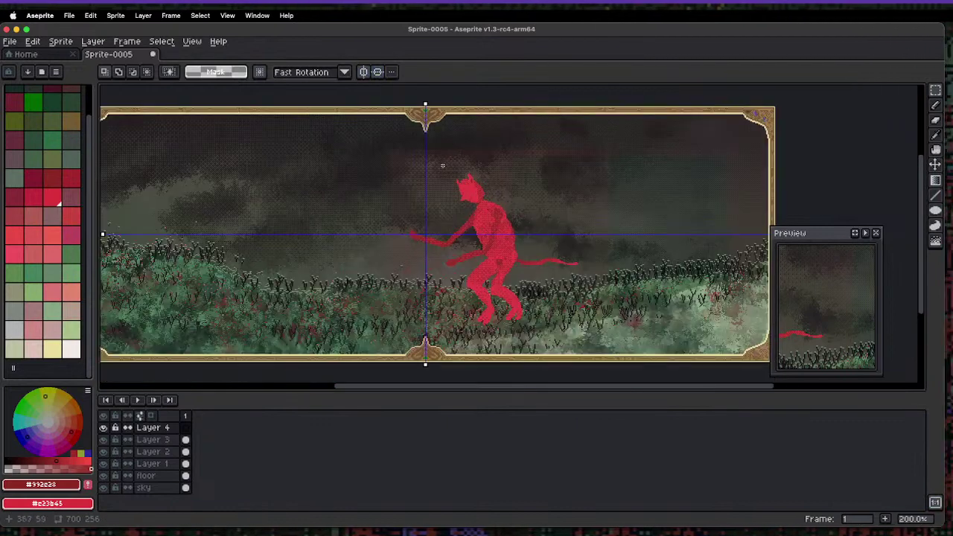
scroll(442, 166, "down", 1)
left_click(71, 349)
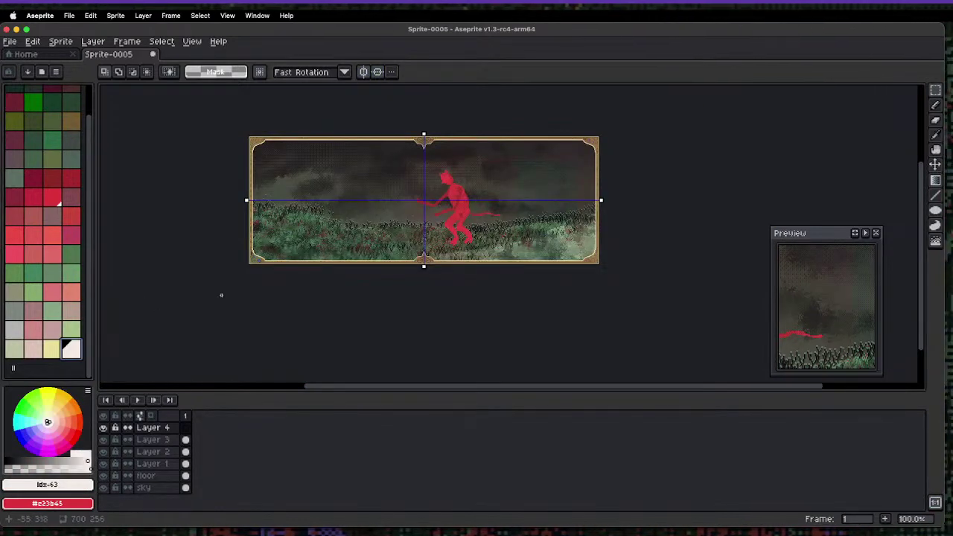
key("u")
left_click_drag(269, 150, 358, 188)
mouse_move(371, 150)
left_mouse_down()
mouse_move(478, 199)
mouse_move(468, 208)
mouse_move(477, 200)
left_mouse_up()
key("super+z")
key("super+z")
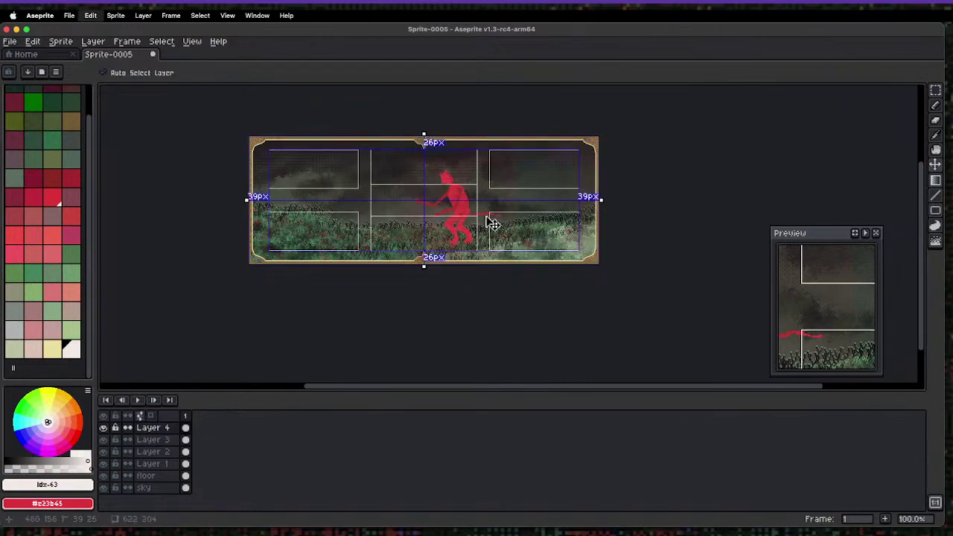
- Draw a composition grid of two horizontal and four vertical off-white lines across the canvas with the mirrored Line tool
key("l")
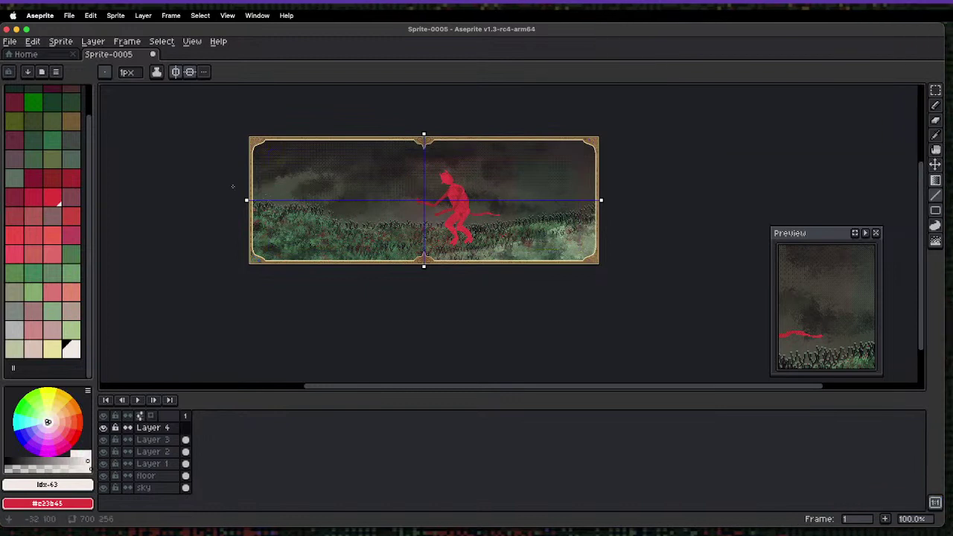
left_click_drag(234, 186, 514, 163)
left_click_drag(325, 137, 350, 293)
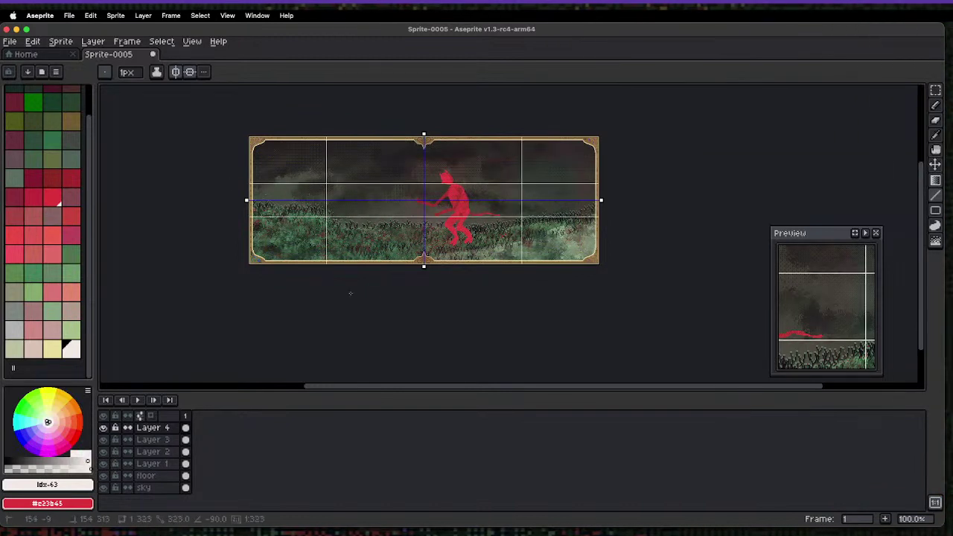
key("ctrl+z")
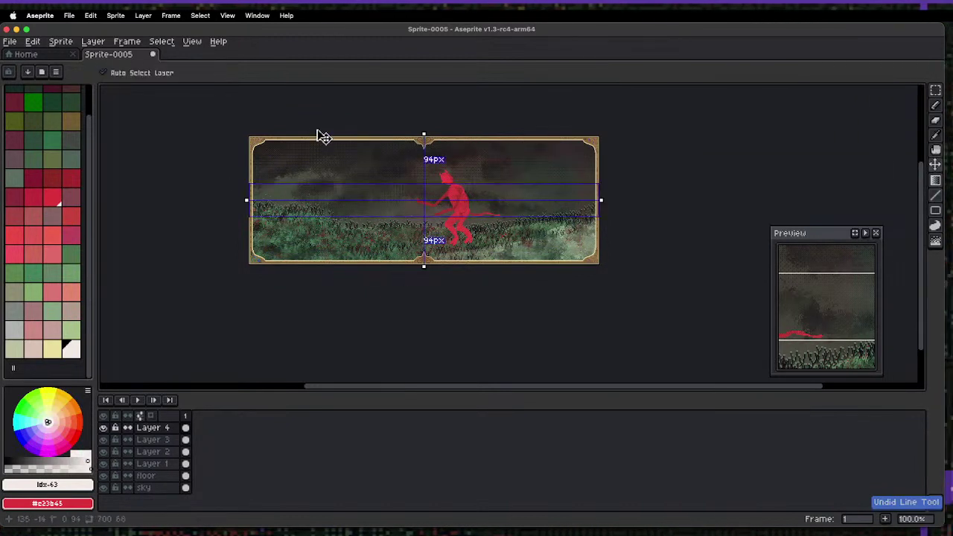
left_click_drag(320, 134, 322, 289)
left_click_drag(376, 123, 400, 318)
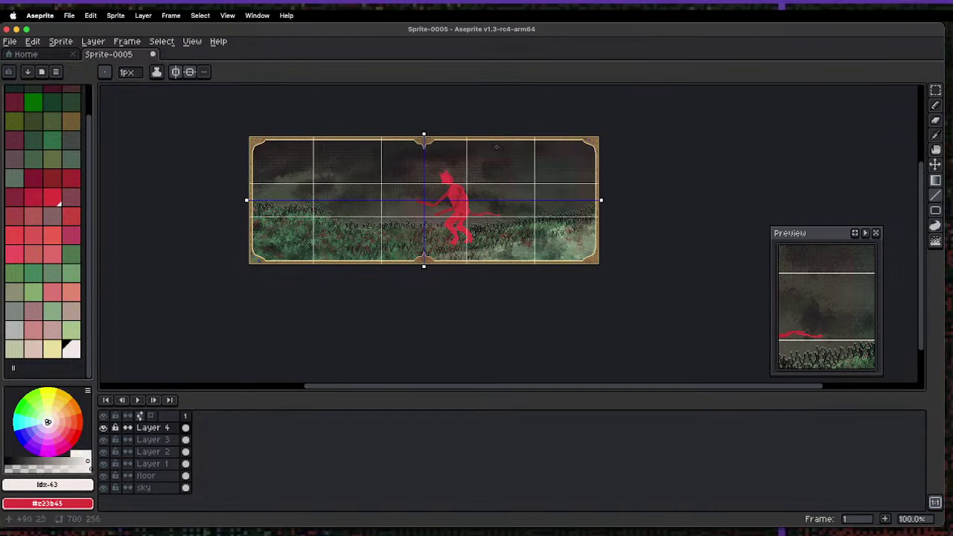
- Move the creature on Layer 3 right and slightly down to line it up with the grid line just right of centre
left_click(165, 440)
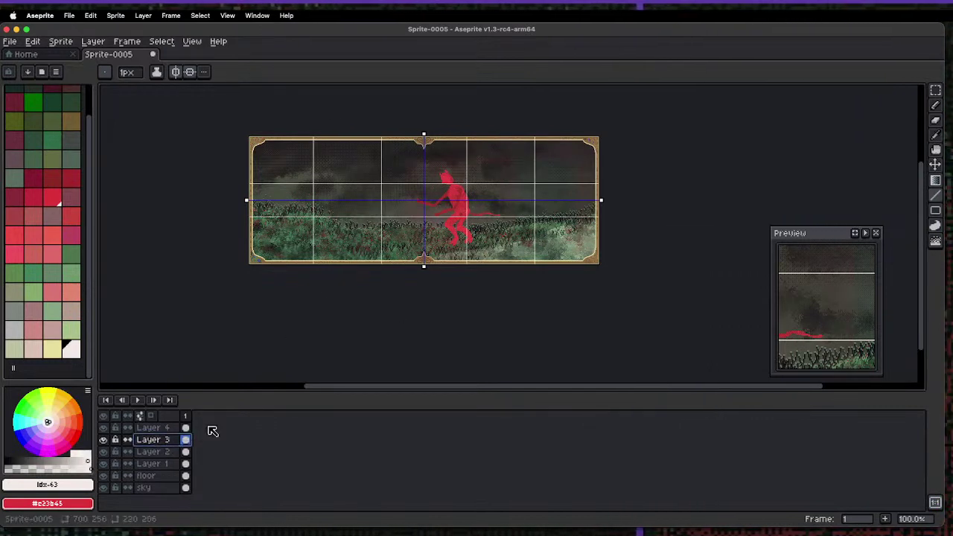
key("v")
left_click_drag(463, 219, 485, 219)
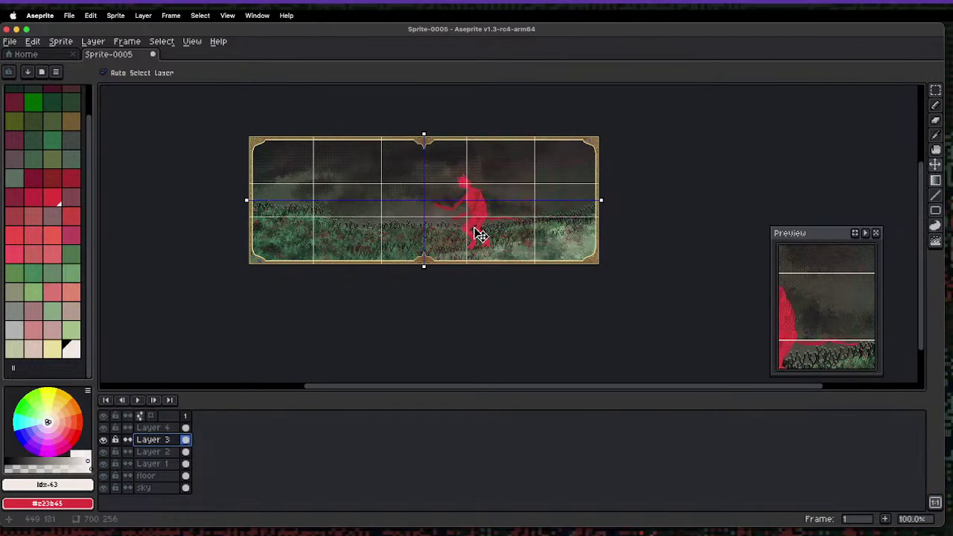
left_click(104, 428)
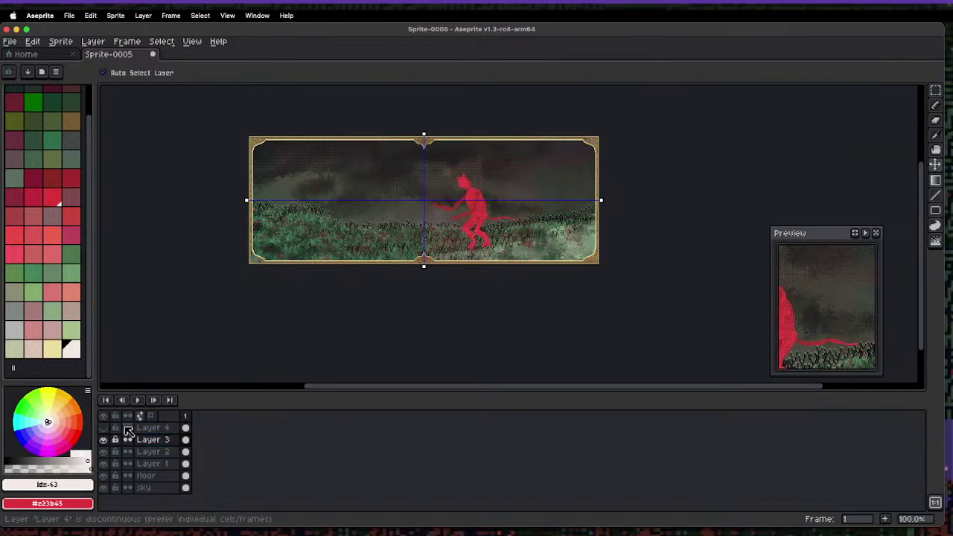
left_click(104, 428)
- Lower the grid layer's opacity to 58 and rename it "ref grid"
double_click(159, 429)
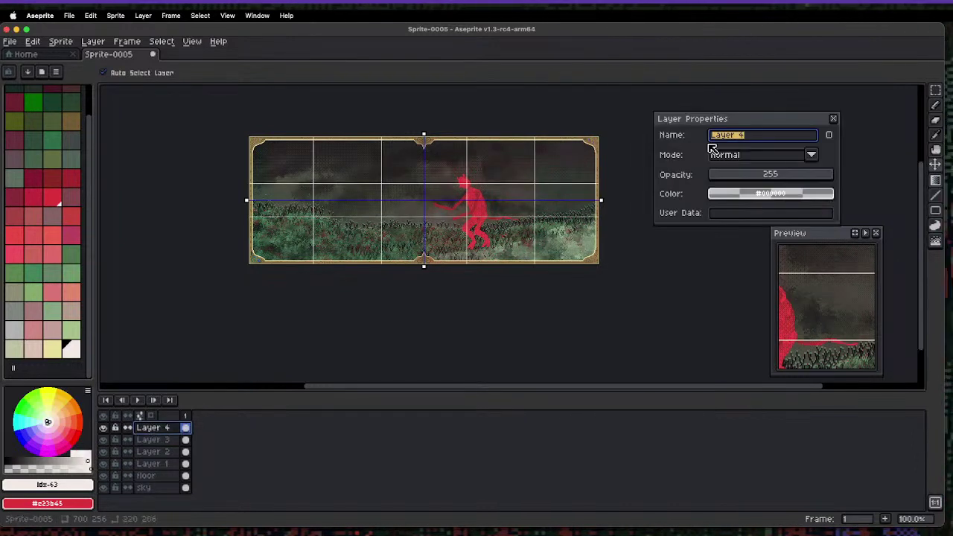
left_click(766, 179)
left_click_drag(765, 179, 744, 184)
double_click(160, 428)
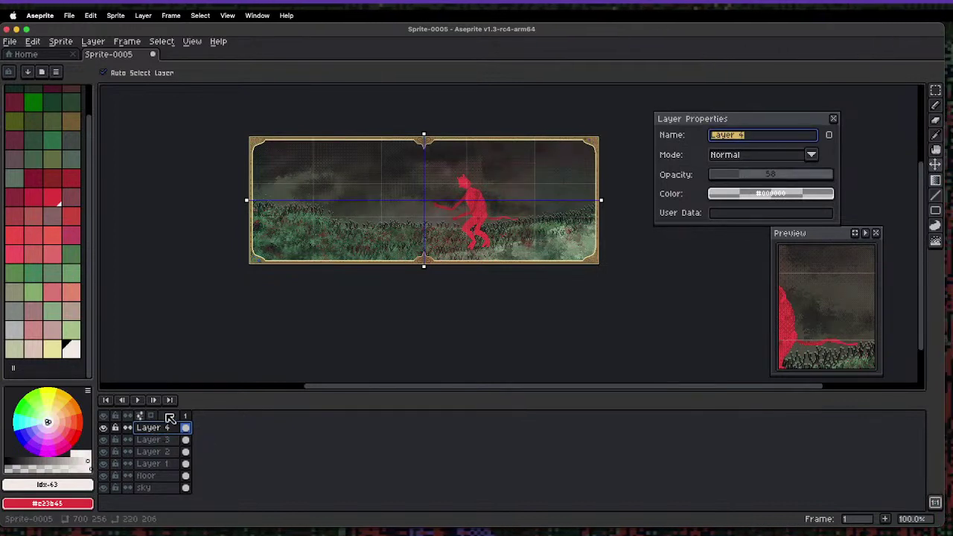
type("ref ")
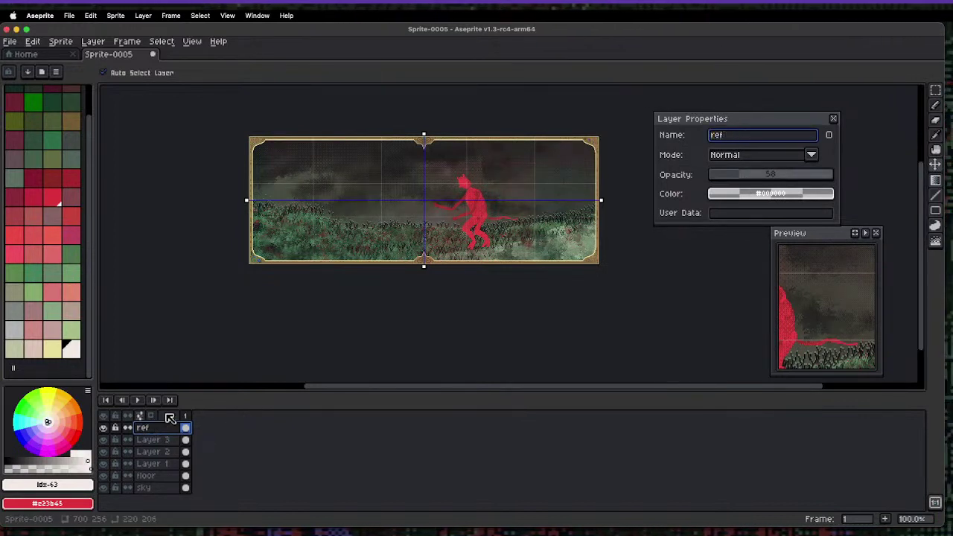
type("grid")
key("Return")
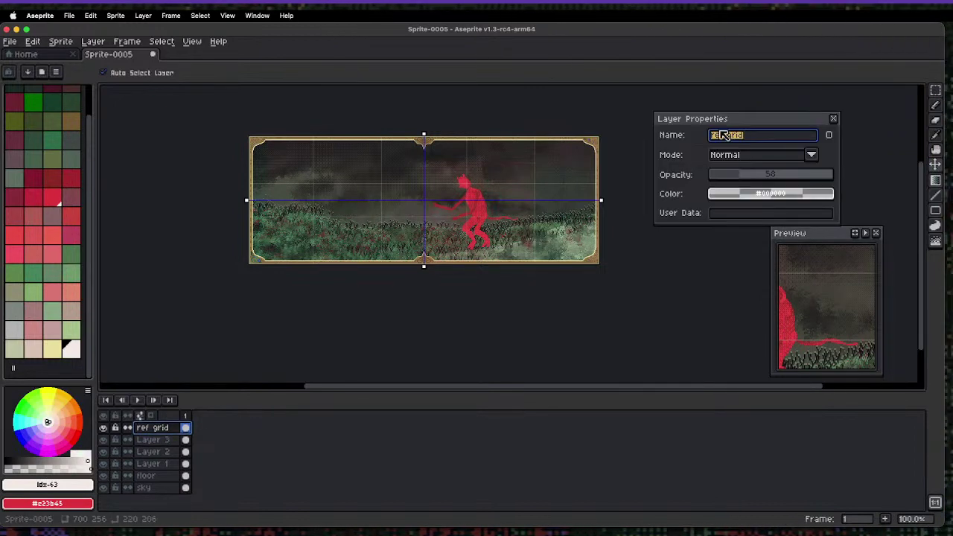
- Set the ref grid layer's blend mode to Soft Light and its opacity to 120
left_click(741, 155)
left_click(743, 192)
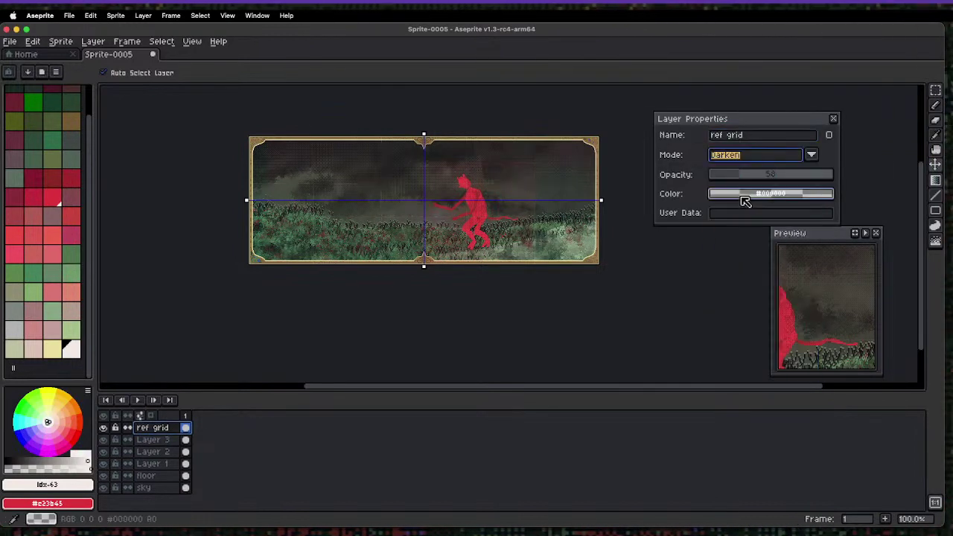
left_click(735, 155)
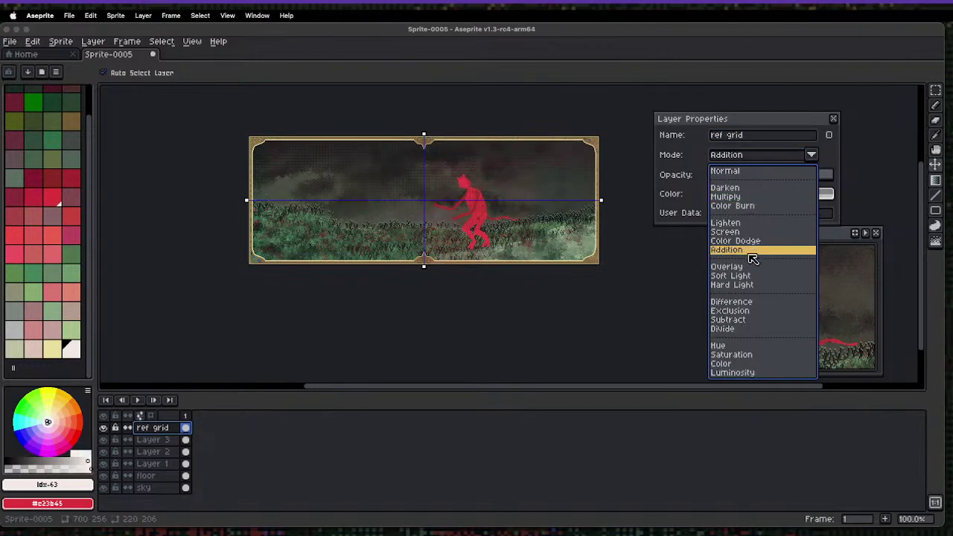
left_click(754, 277)
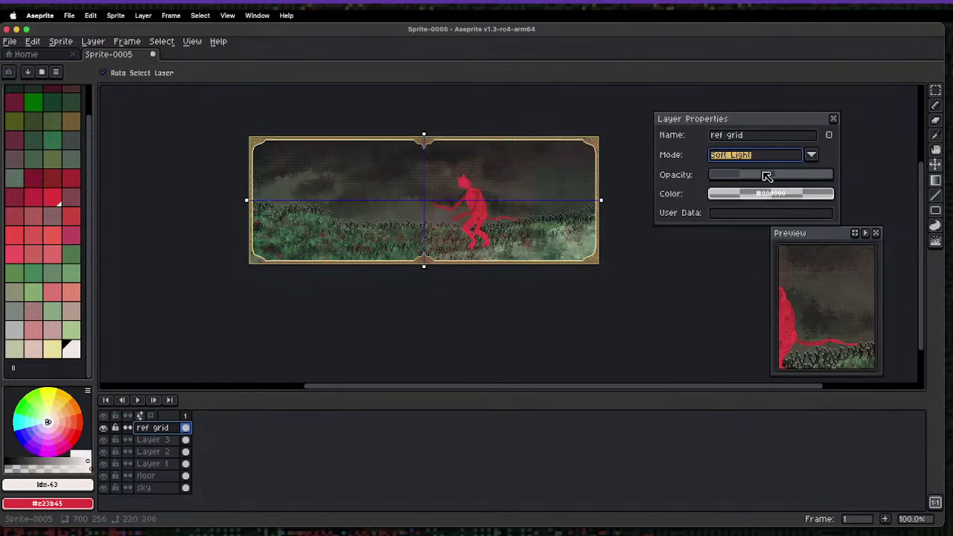
left_click(798, 175)
left_click_drag(795, 176, 774, 179)
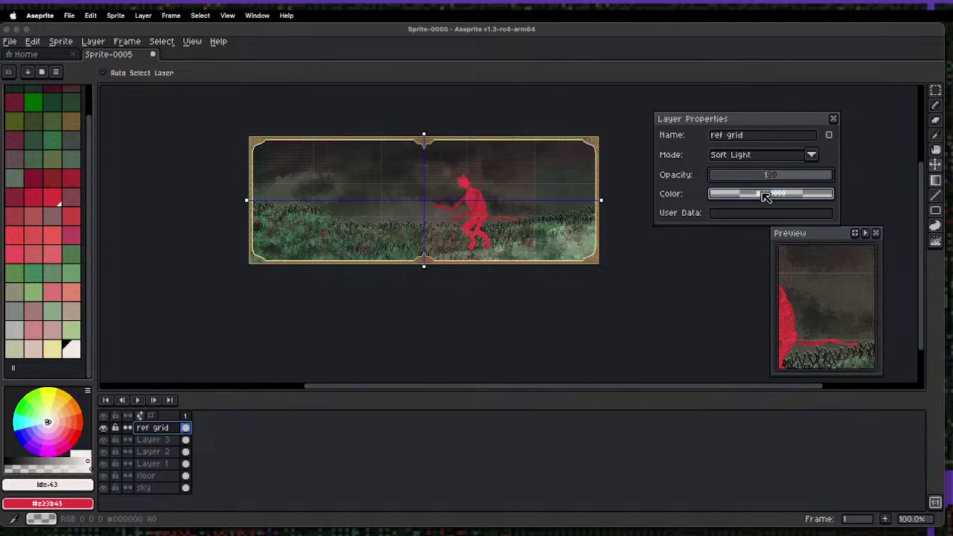
left_click(835, 118)
- Hide the ref grid layer and turn off horizontal and vertical symmetry
scroll(425, 206, "up", 2)
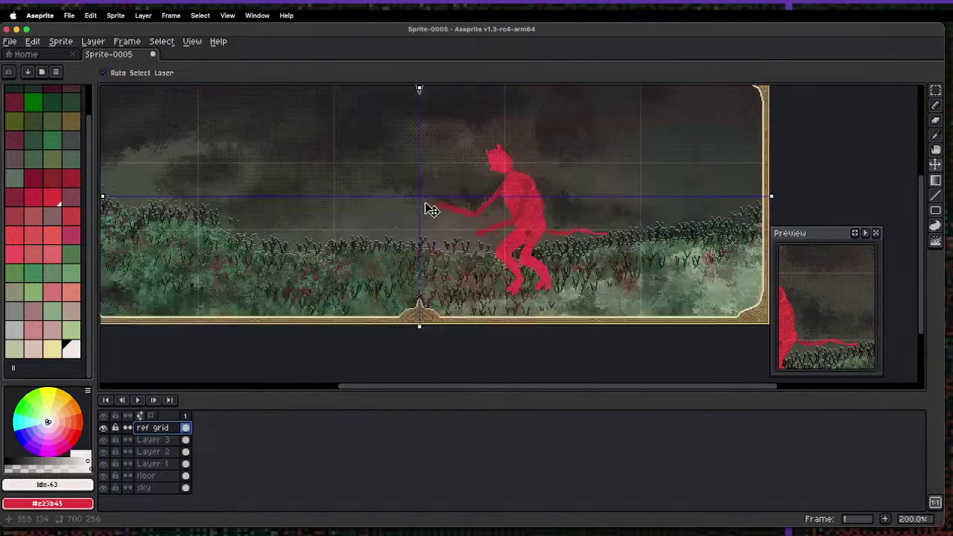
scroll(396, 232, "down", 2)
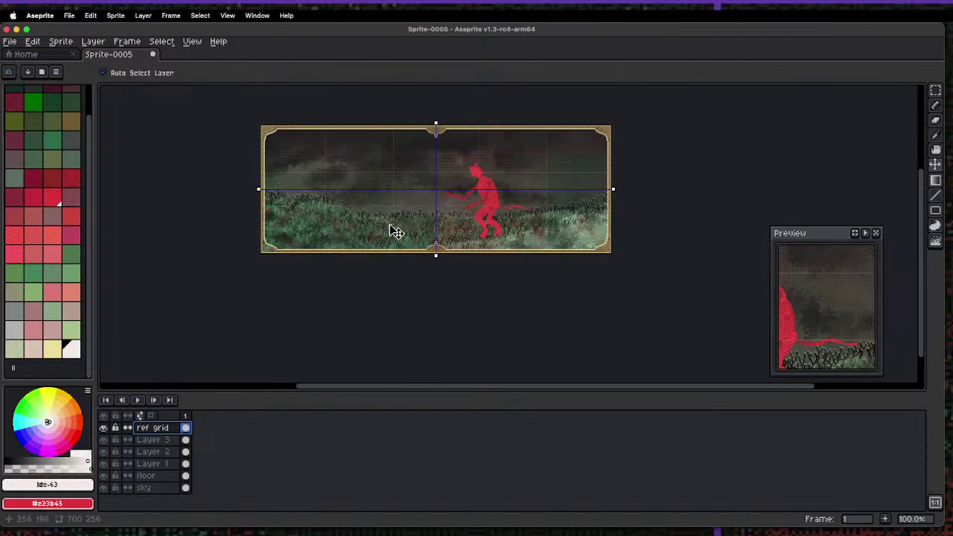
left_click(103, 428)
scroll(426, 176, "up", 2)
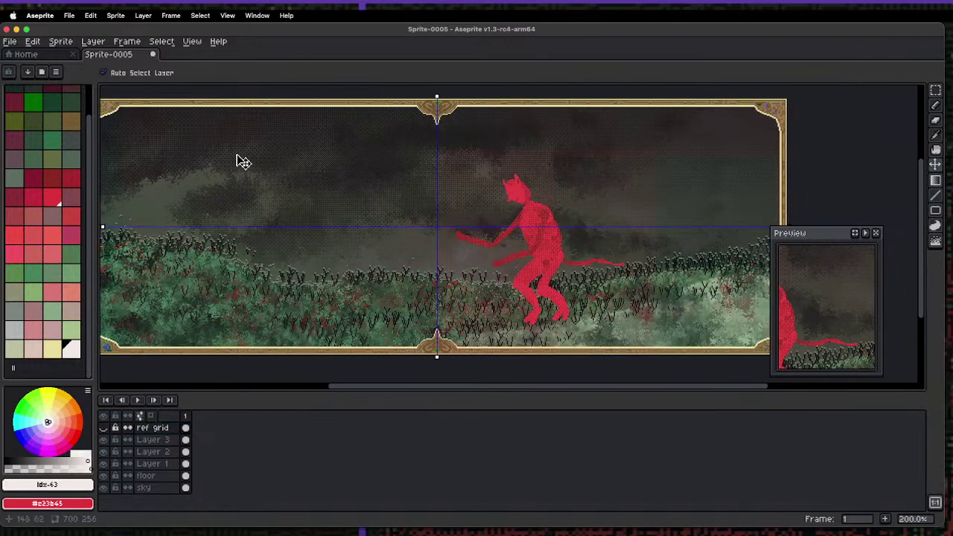
left_click(261, 91)
key("b")
left_click(270, 102)
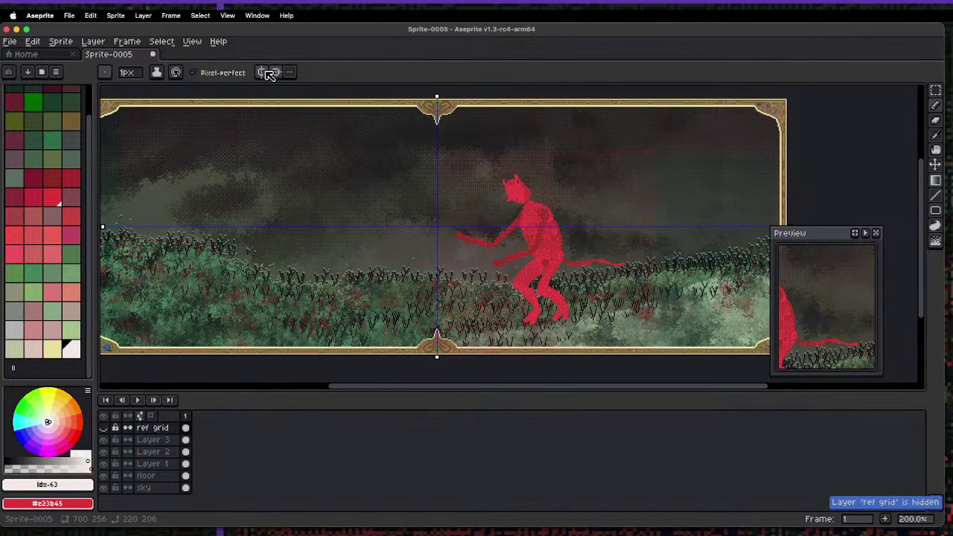
- Choose pale yellow palette colour Idx-62 and activate the Line tool
scroll(361, 130, "down", 2)
scroll(365, 133, "up", 2)
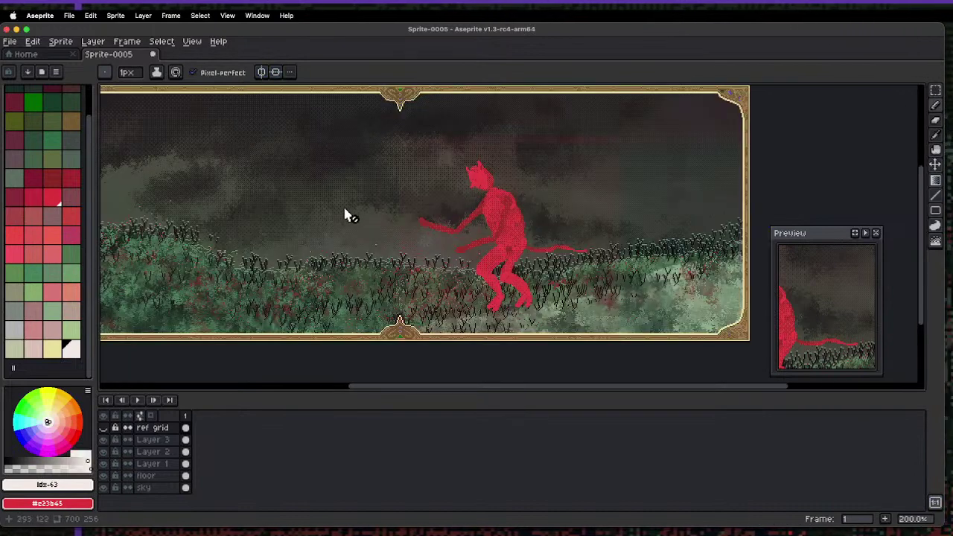
left_click_drag(347, 213, 364, 234)
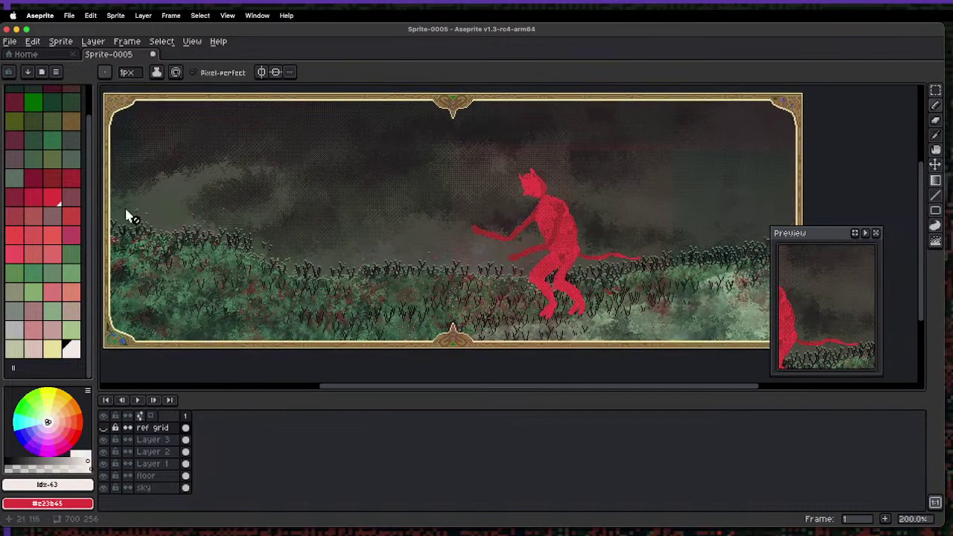
right_click(72, 348)
right_click(52, 348)
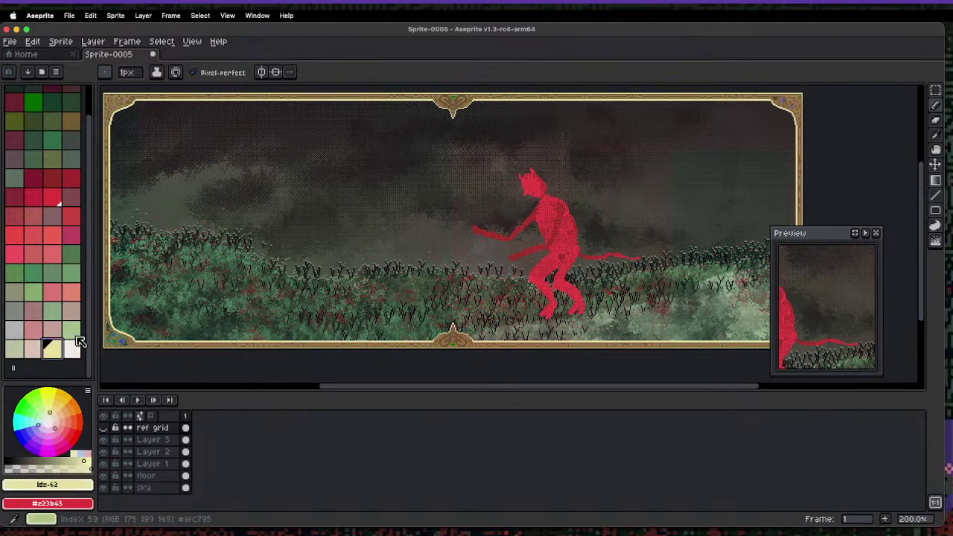
key("l")
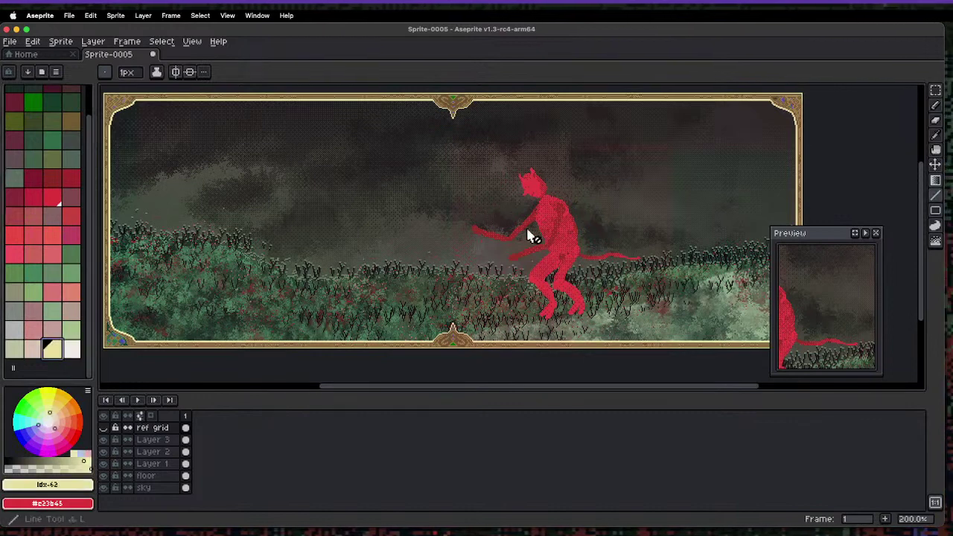
- Make Layer 2 the active layer and hide all layers of the sprite
left_click(153, 439)
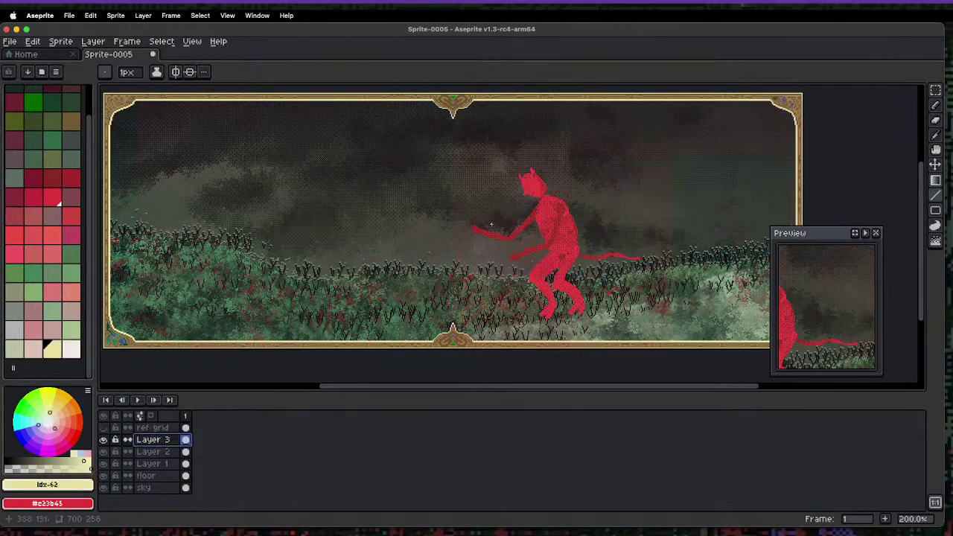
left_click(156, 452)
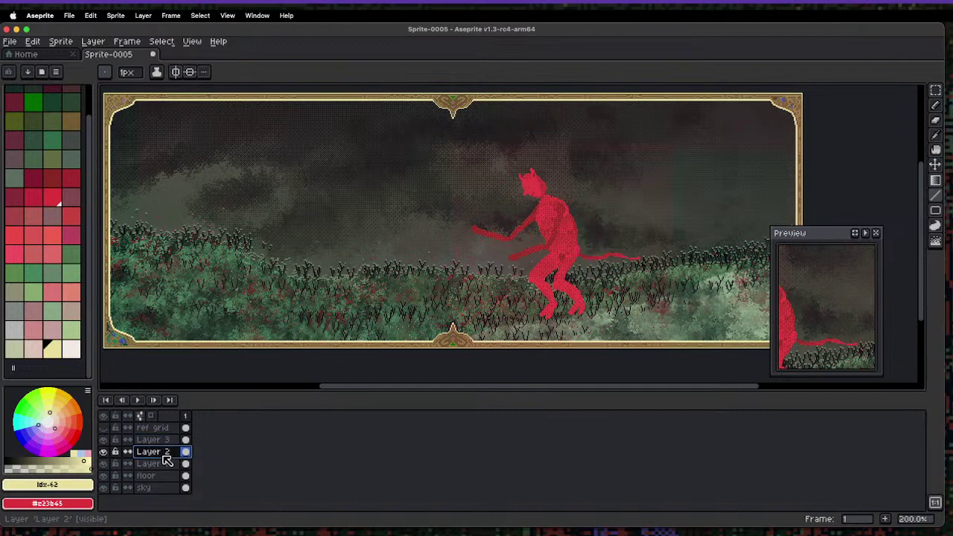
left_click(104, 428)
left_click(104, 416)
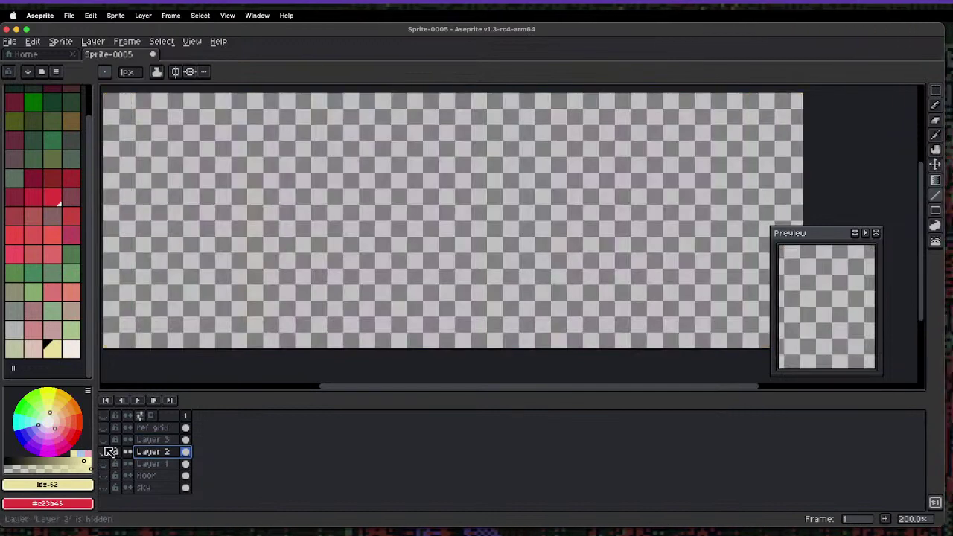
- Show Layer 3 on its own to check its contents and rename it "demon"
left_click(104, 440)
left_click(104, 452)
left_click(106, 441)
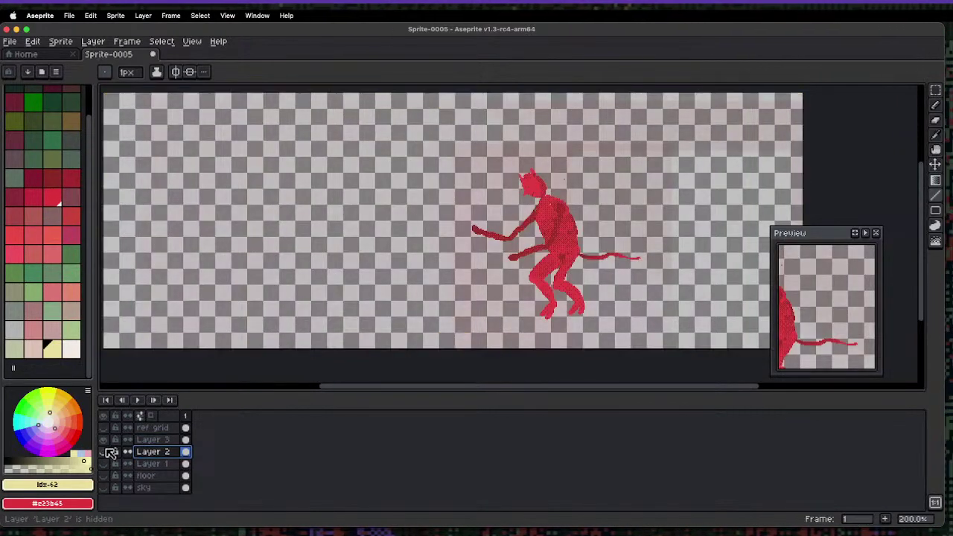
double_click(151, 452)
key("Escape")
double_click(156, 439)
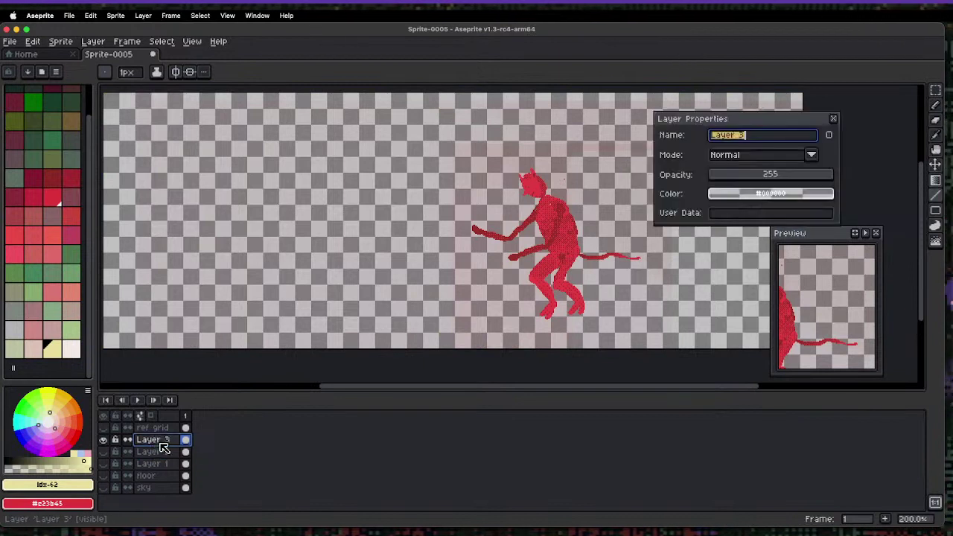
type("demon")
key("Return")
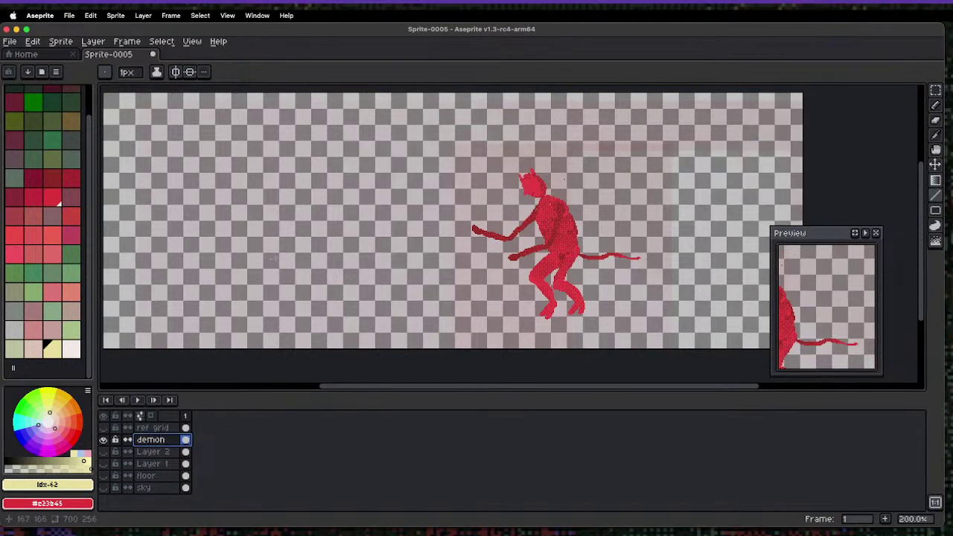
- Hide the demon layer, show Layer 2 and rename it "frame"
left_click(103, 439)
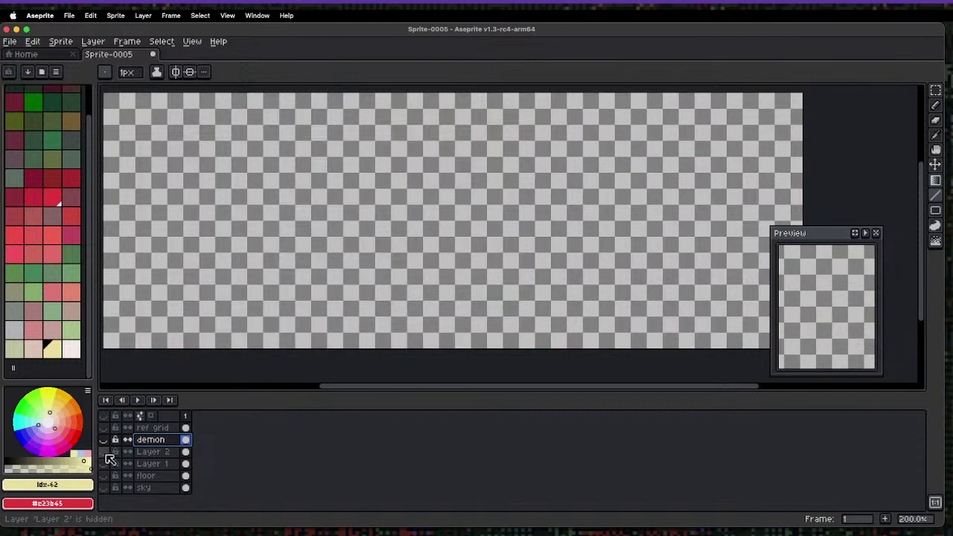
left_click(103, 451)
double_click(162, 452)
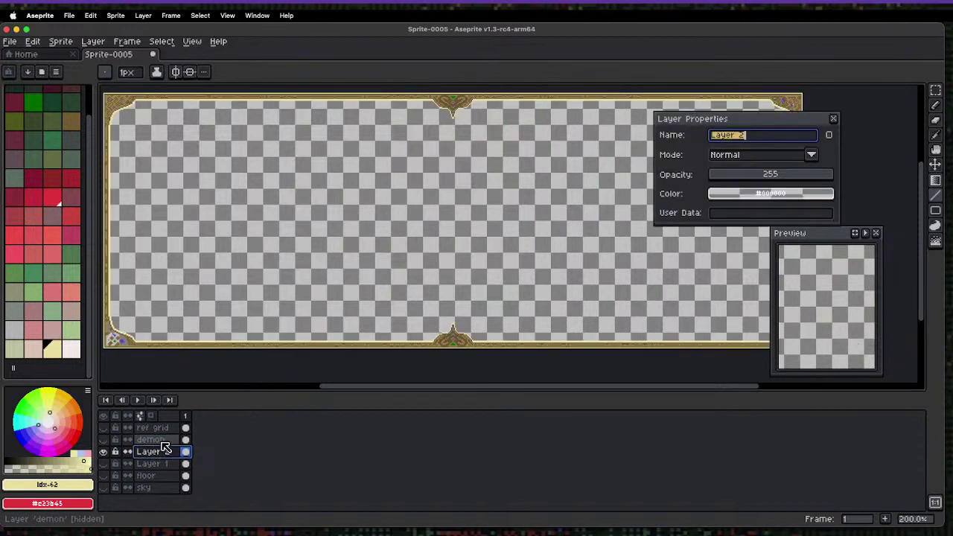
type("frame")
key("Return")
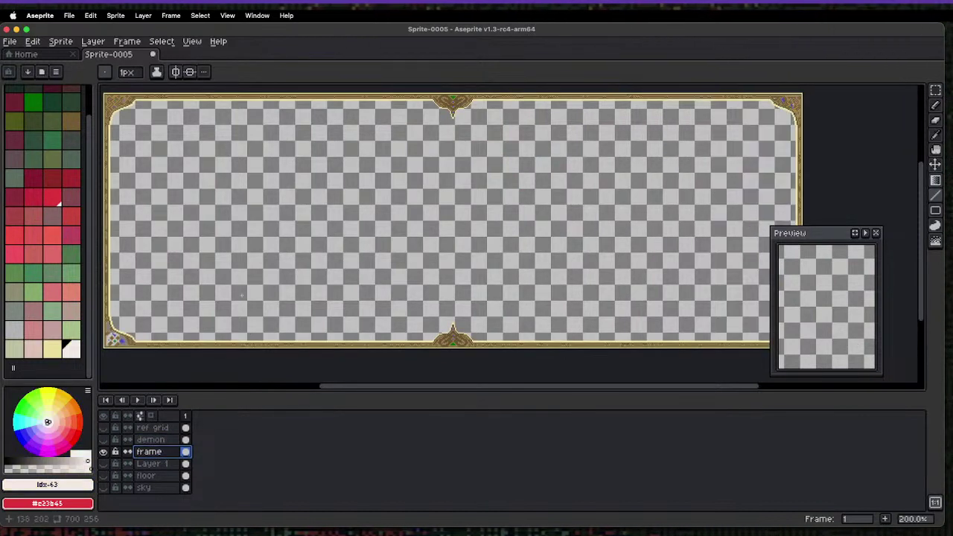
- Hide the frame layer, show Layer 1 and rename it "grass det"
left_click(103, 452)
left_click(103, 463)
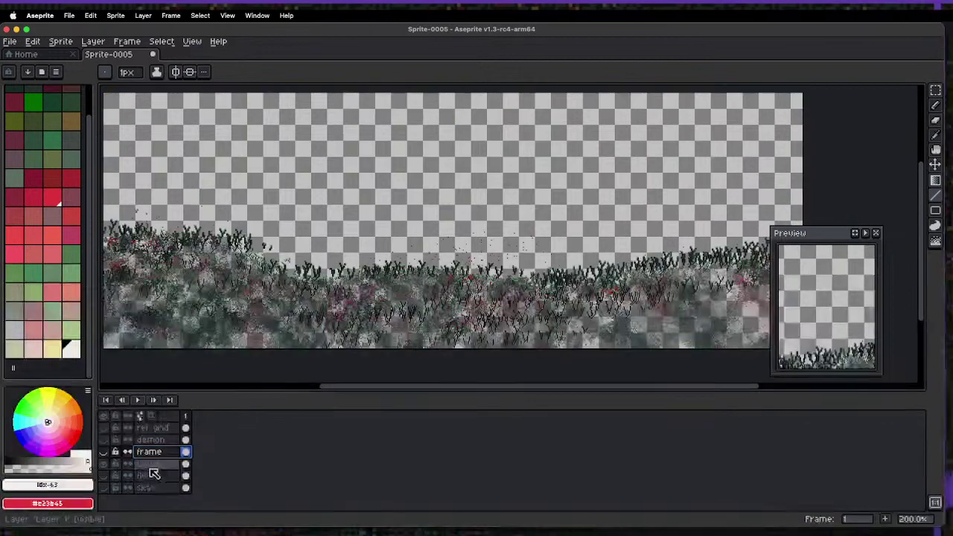
double_click(156, 463)
type("gr")
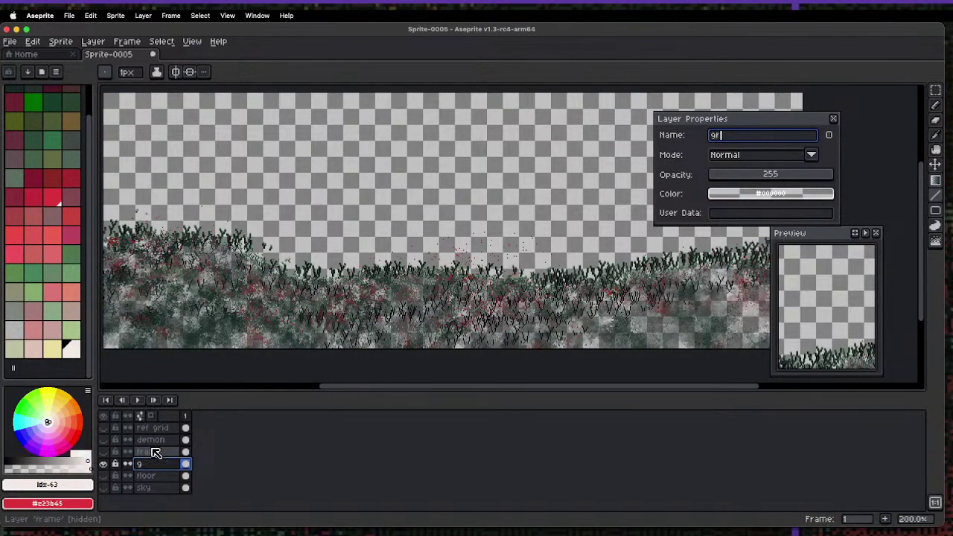
type("ass de")
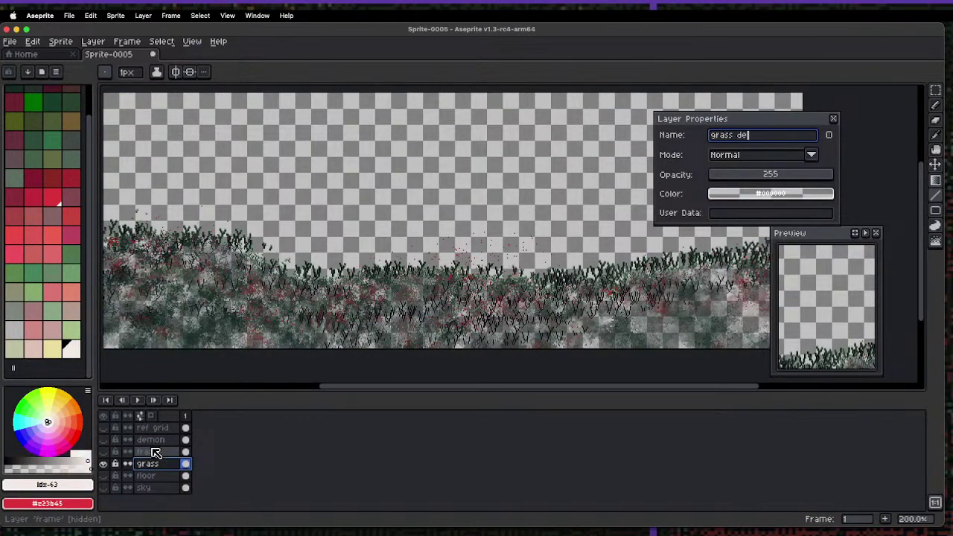
type("t")
key("Return")
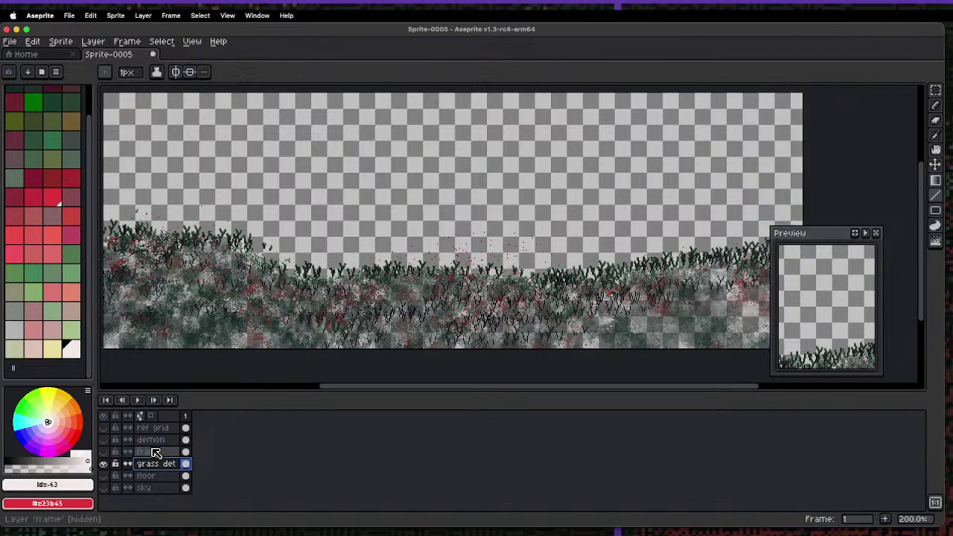
- Check the floor and sky layers separately with the grass hidden, and make all layers visible
left_click(104, 464)
left_click(104, 476)
left_click(104, 476)
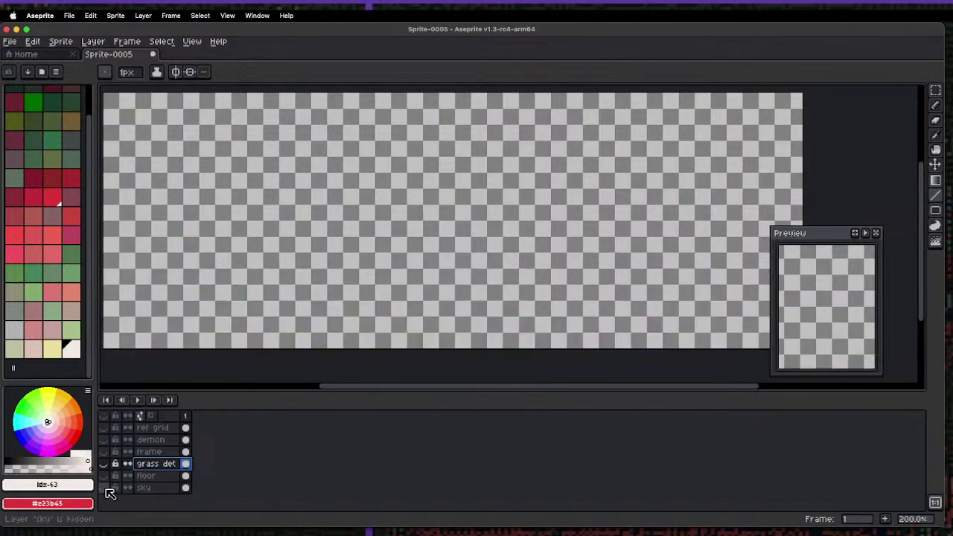
left_click(104, 488)
key("minus")
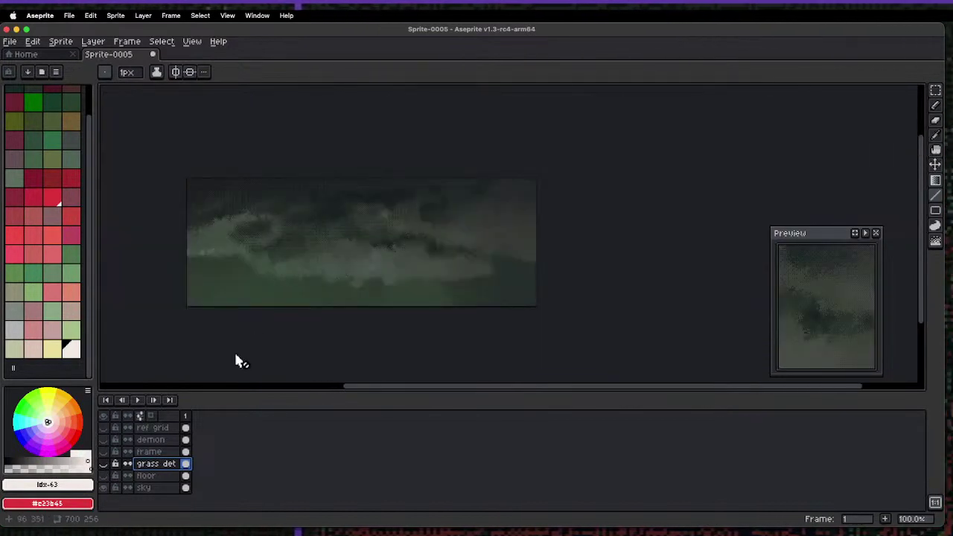
left_click(105, 417)
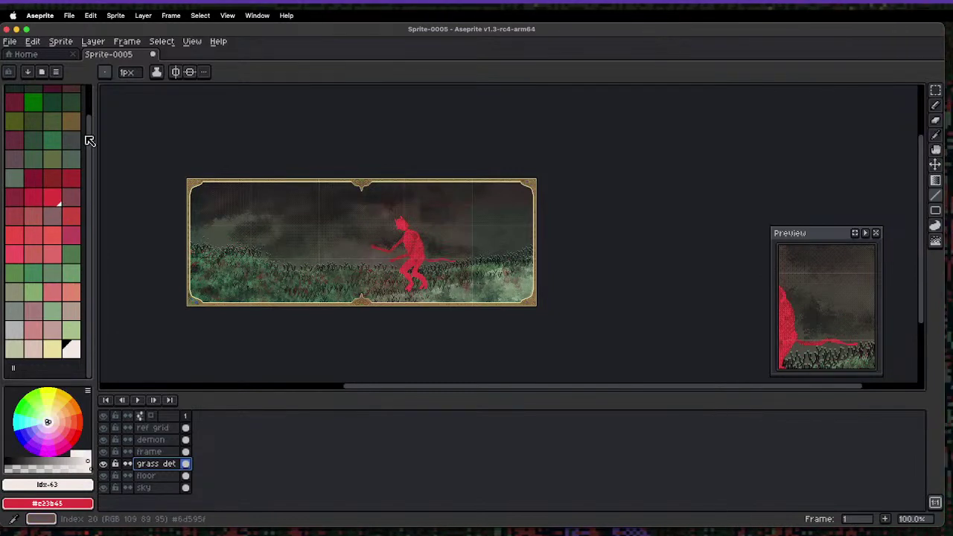
- Choose the near-black palette colour (index 1) as the foreground and make the floor layer active
scroll(94, 136, "up", 1)
scroll(94, 135, "up", 5)
left_click(33, 94)
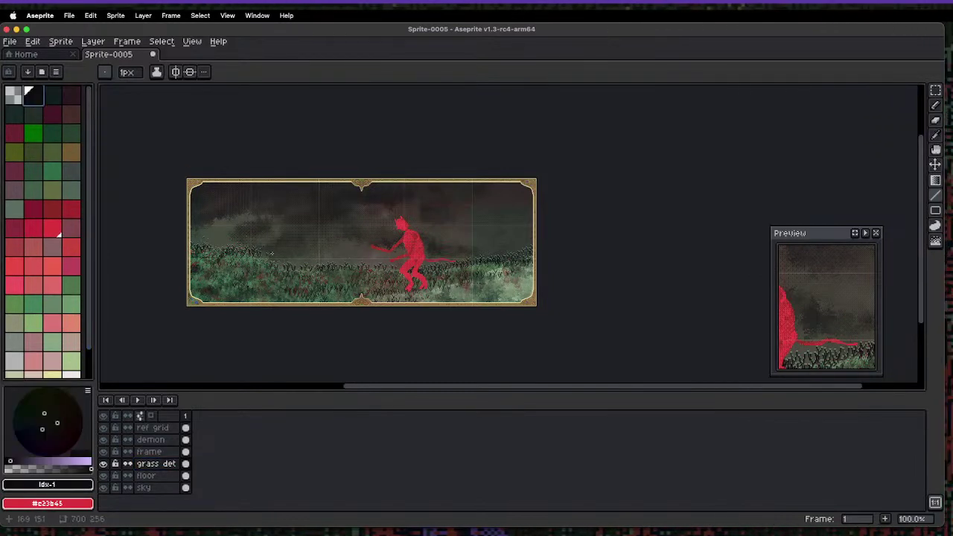
scroll(272, 254, "up", 1)
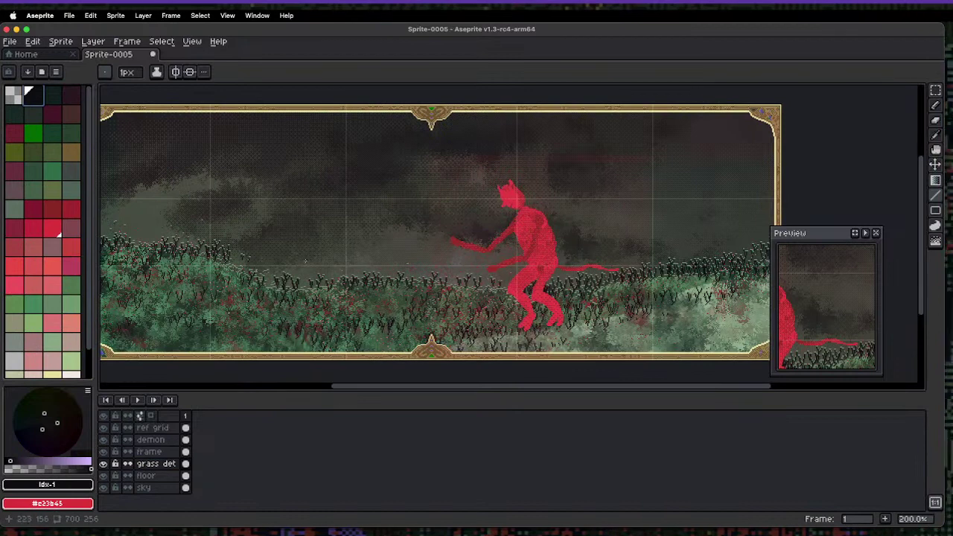
scroll(305, 261, "up", 5)
scroll(264, 273, "down", 6)
scroll(239, 273, "up", 3)
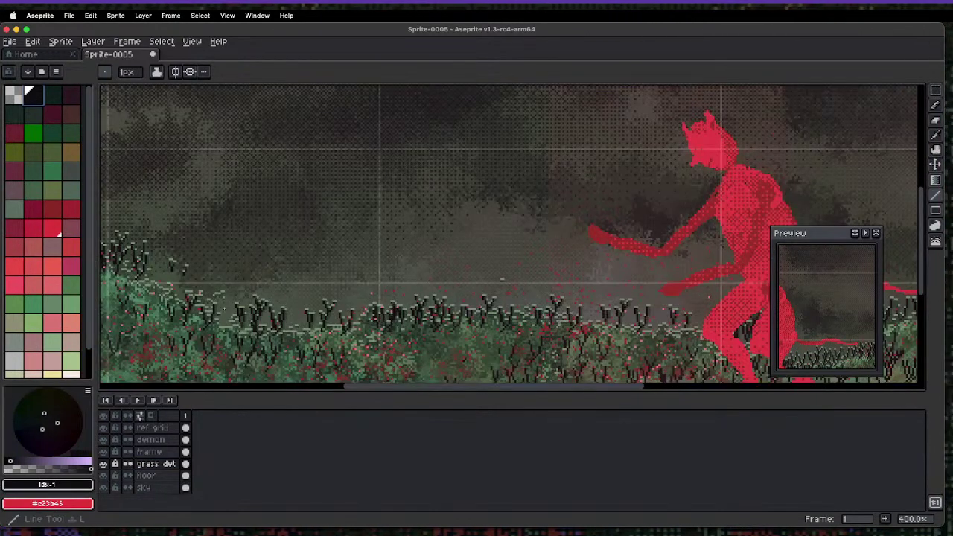
scroll(228, 302, "up", 3)
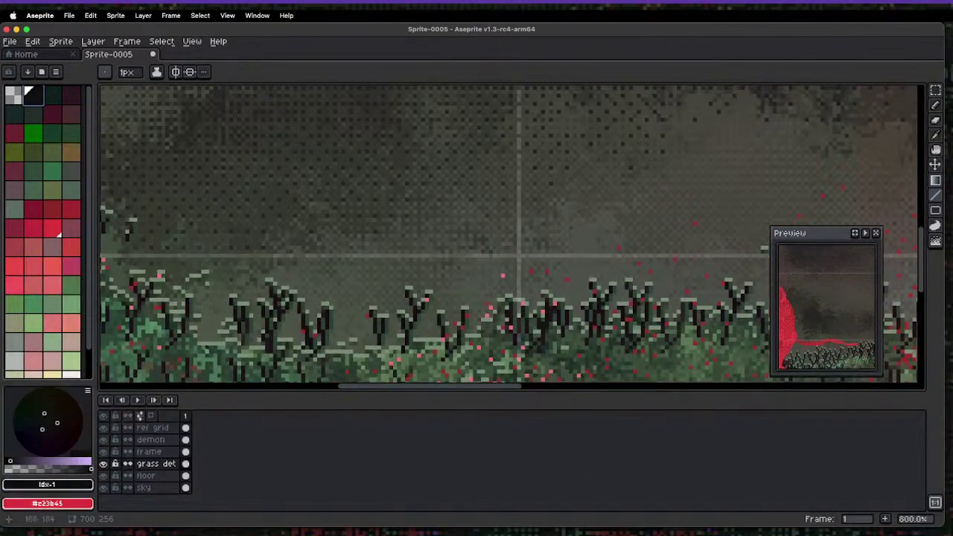
left_click(149, 476)
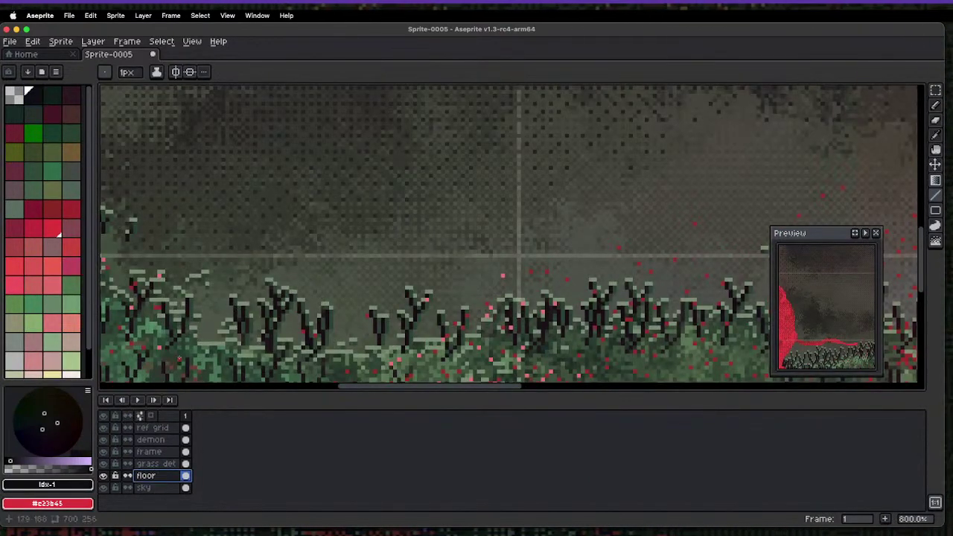
- Try a filled house-shaped silhouette with the Contour tool behind the bushes on the floor layer, and undo it
left_click_drag(195, 311, 193, 203)
key("d")
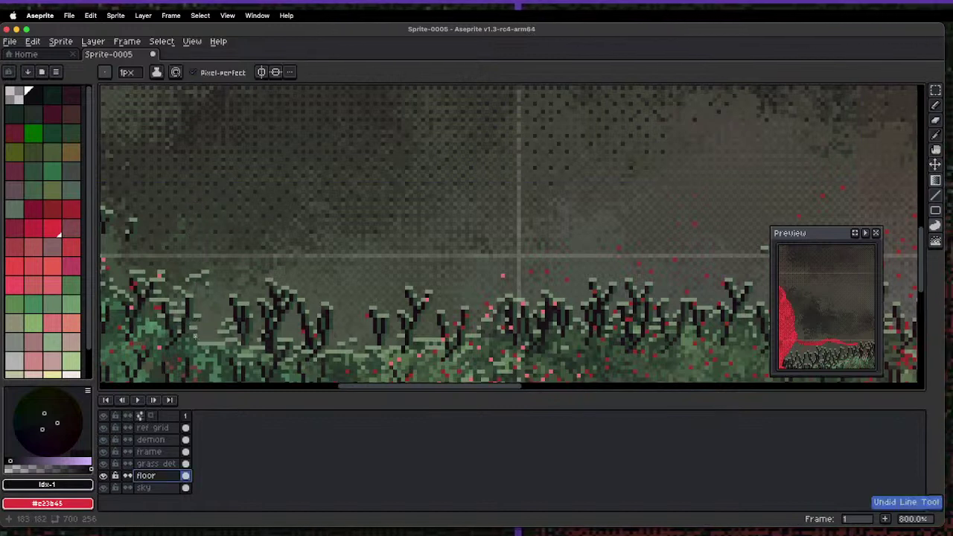
left_click_drag(193, 290, 198, 222)
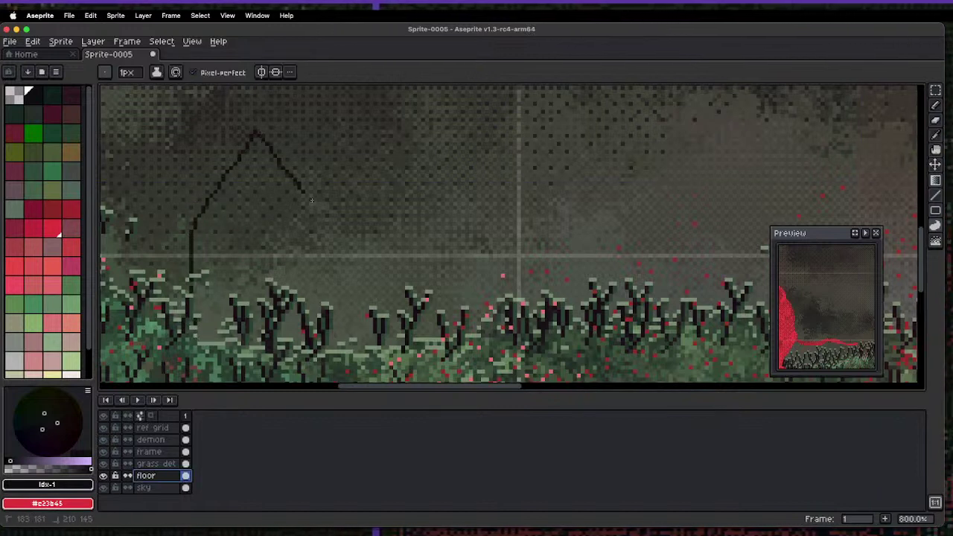
mouse_move(333, 272)
left_mouse_down()
mouse_move(337, 350)
mouse_move(192, 362)
left_mouse_up()
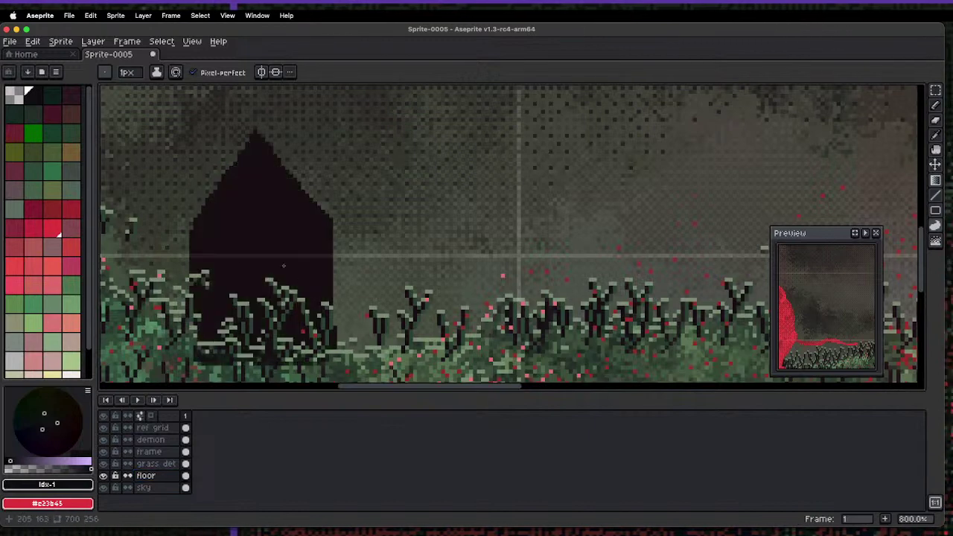
key("1")
scroll(308, 288, "up", 3)
key("ctrl+z")
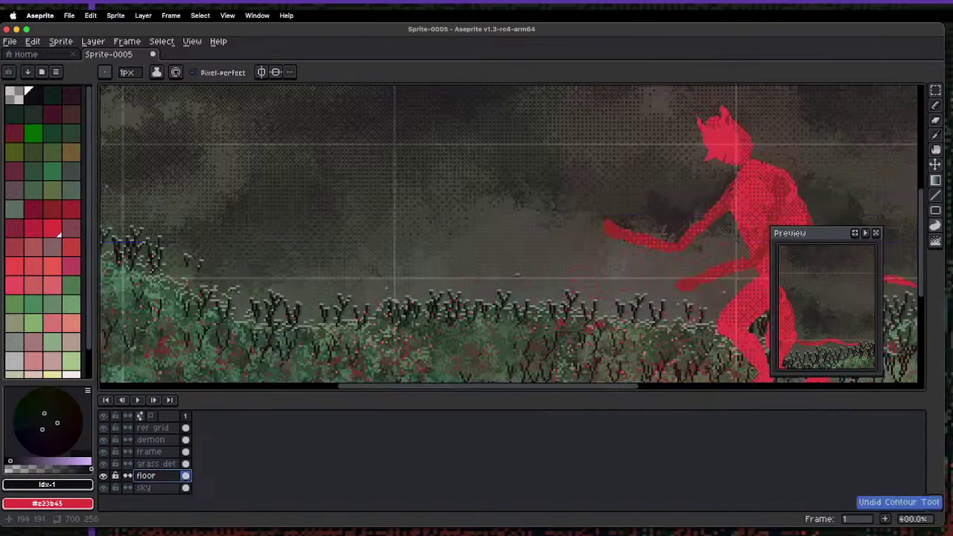
- Show only the sky, floor and grass det layers and add a new layer directly above sky
left_click(103, 415)
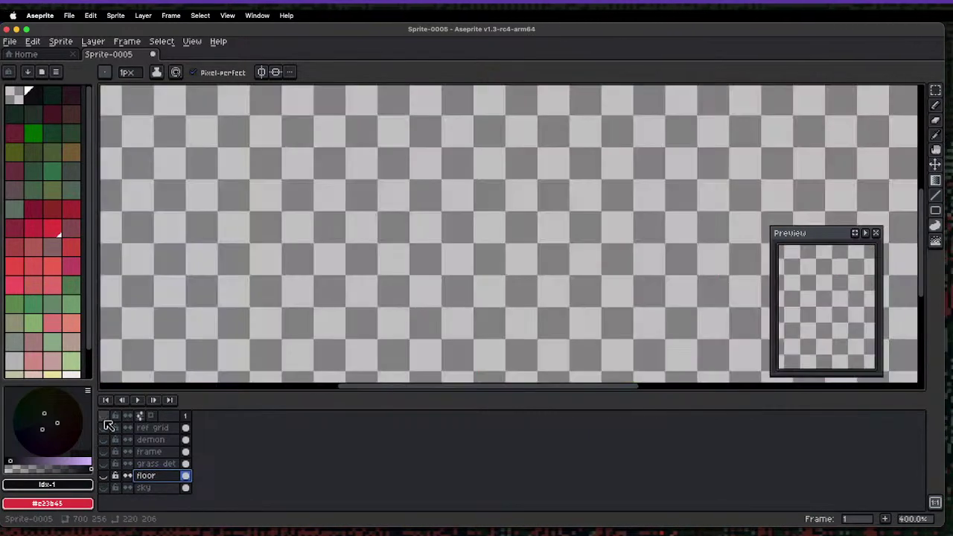
left_click(104, 475)
left_click(103, 487)
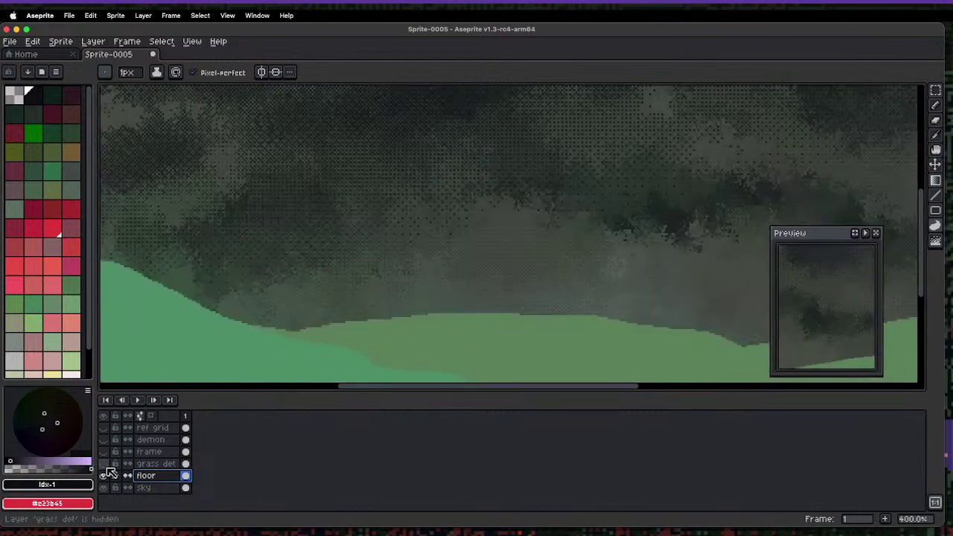
left_click(104, 463)
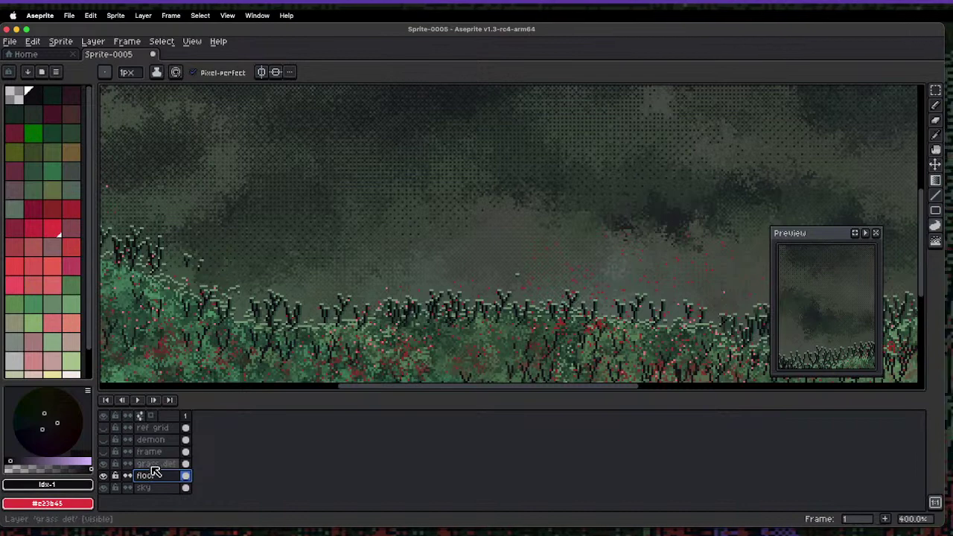
left_click(149, 488)
key("shift+n")
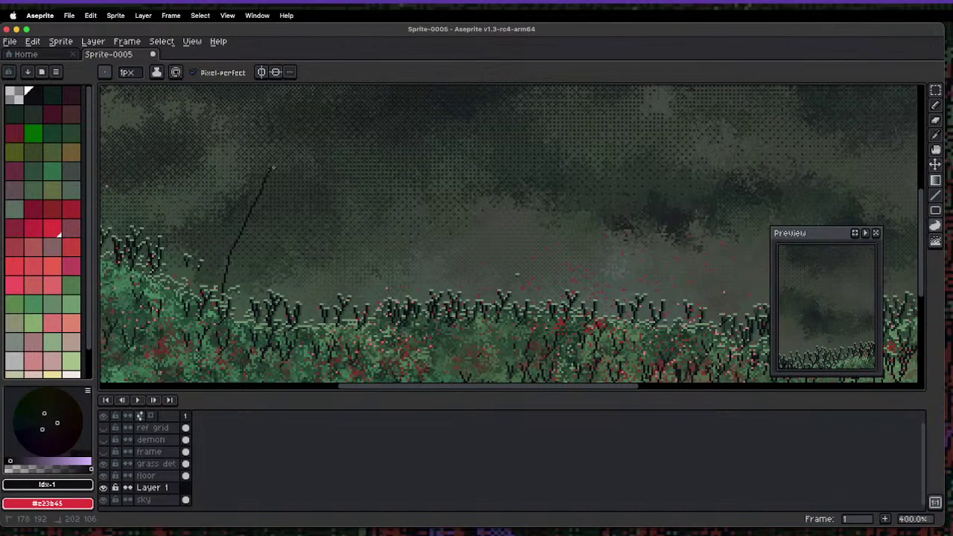
- Try pointed near-black silhouettes behind the bushes with the Contour tool on the new layer, and undo them
left_click(301, 300)
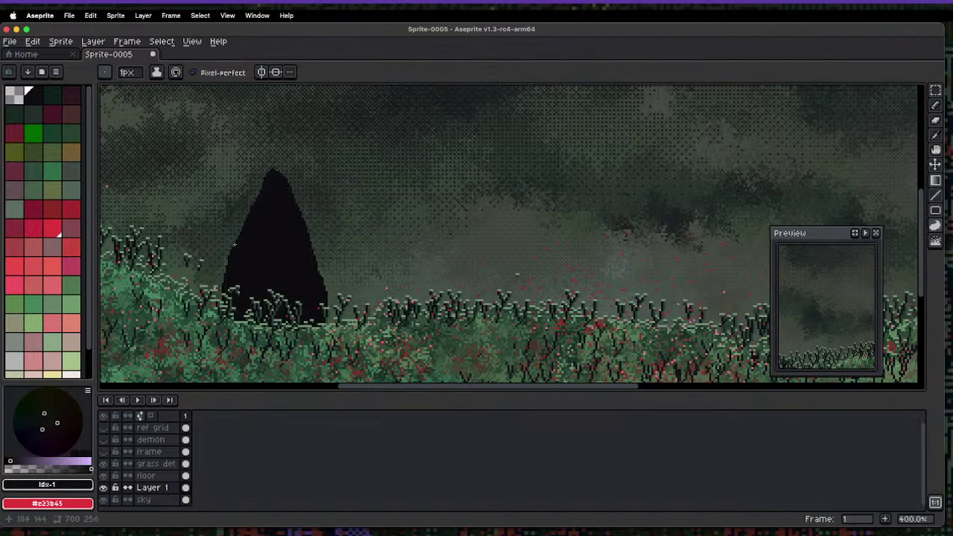
mouse_move(221, 248)
left_mouse_down()
mouse_move(199, 204)
mouse_move(196, 143)
left_mouse_up()
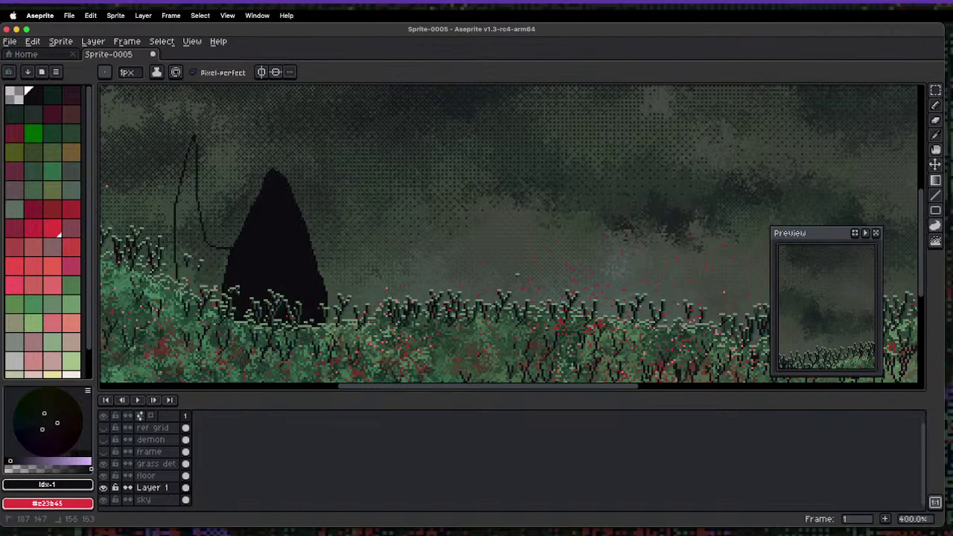
key("super+z")
key("super+z")
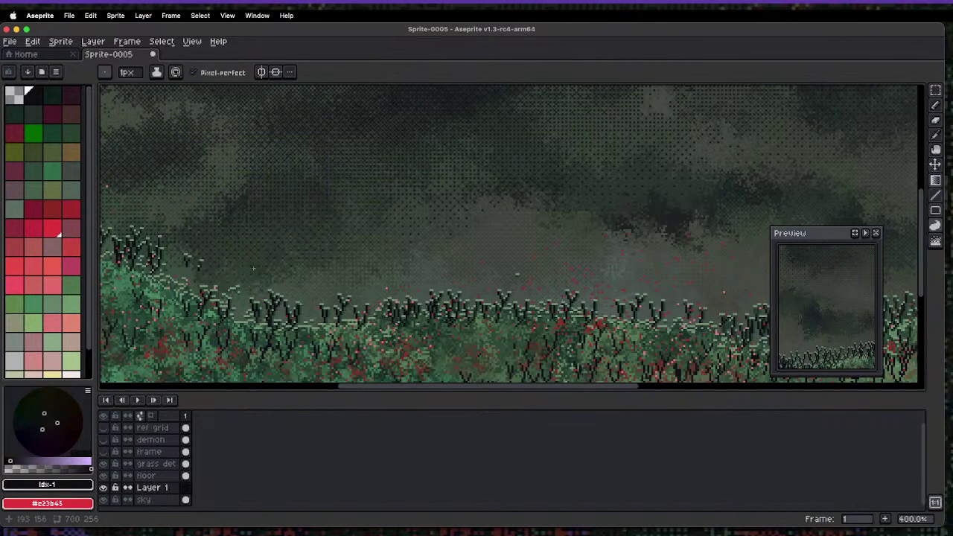
- Draw a horizontal near-black line above the bushes with the Line tool, undoing the vertical and slanted lines added at its end
key("l")
left_click_drag(242, 231, 362, 231)
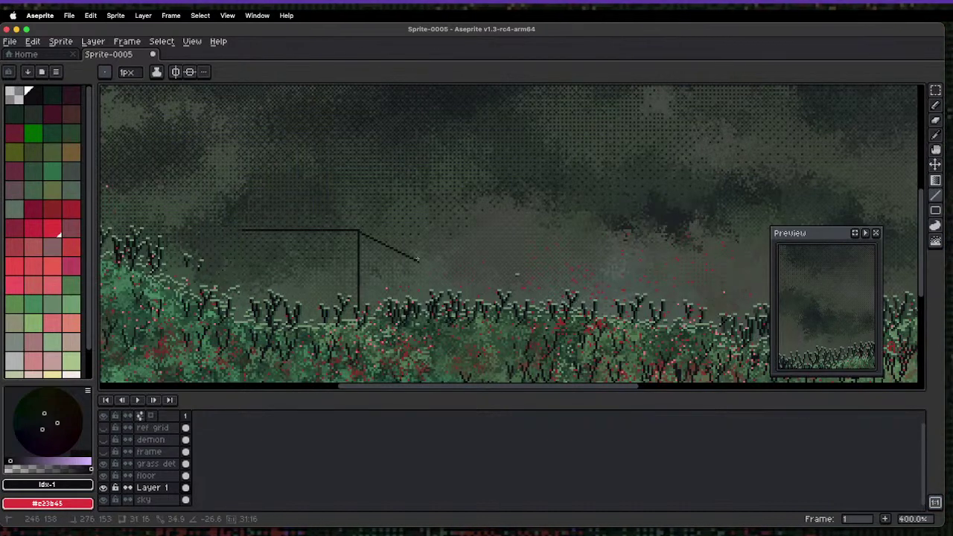
key("super+z")
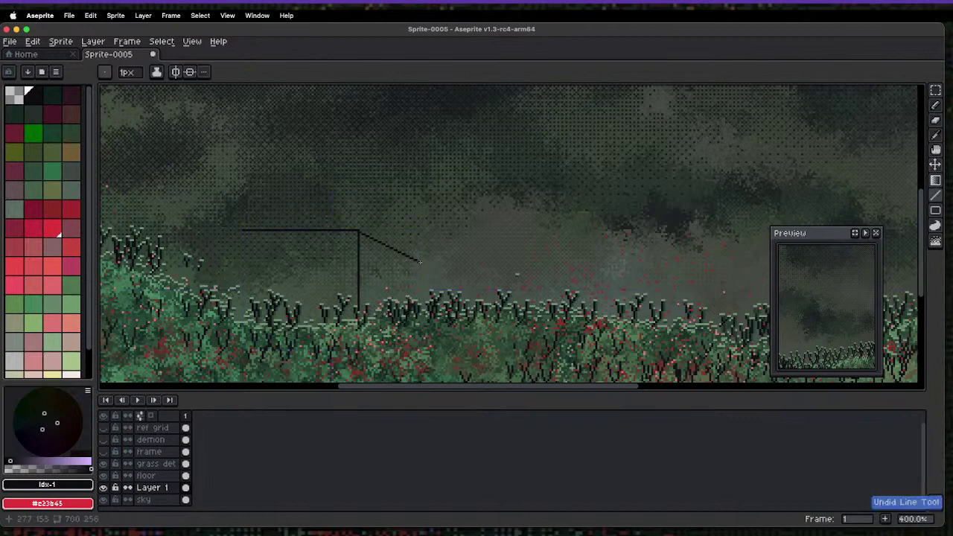
key("super+z")
key("super+z")
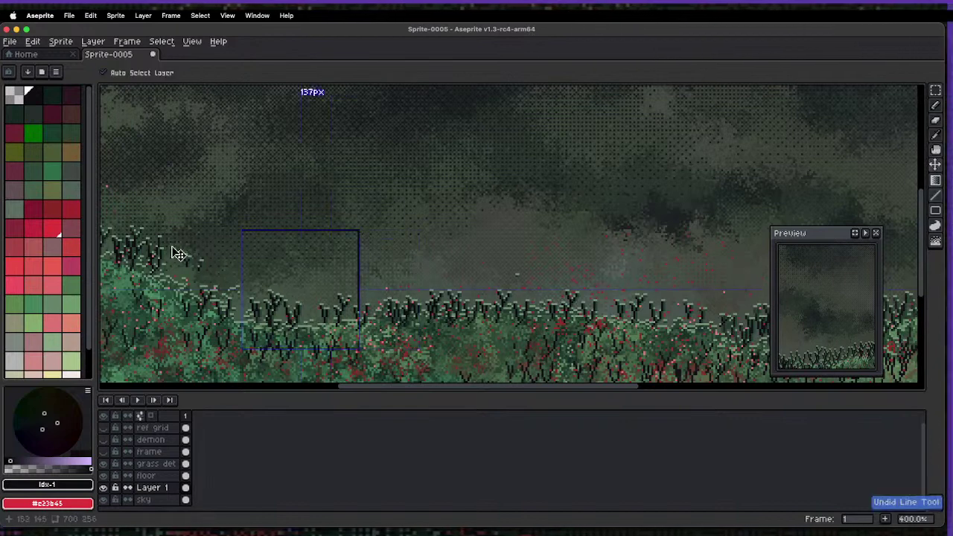
key("super+z")
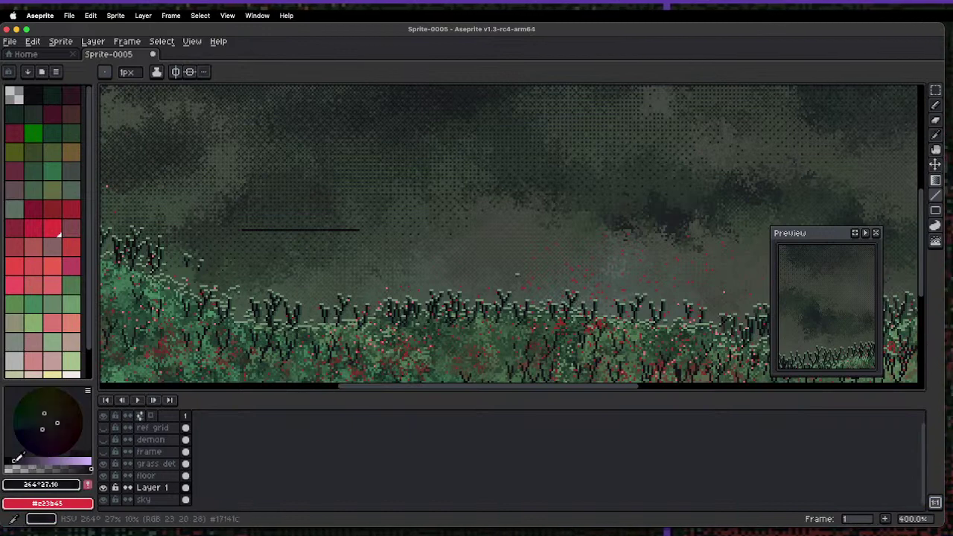
- Outline a box-shaped structure with a slanted side edge above the bushes using the Line tool, with Idx-19 and Idx-23 as drawing colours
left_click_drag(18, 457, 26, 456)
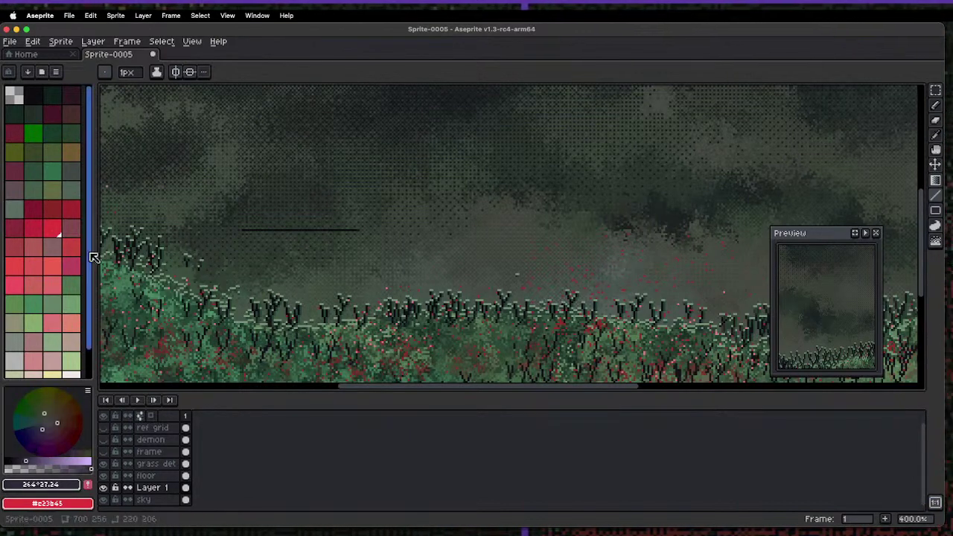
left_click(73, 167)
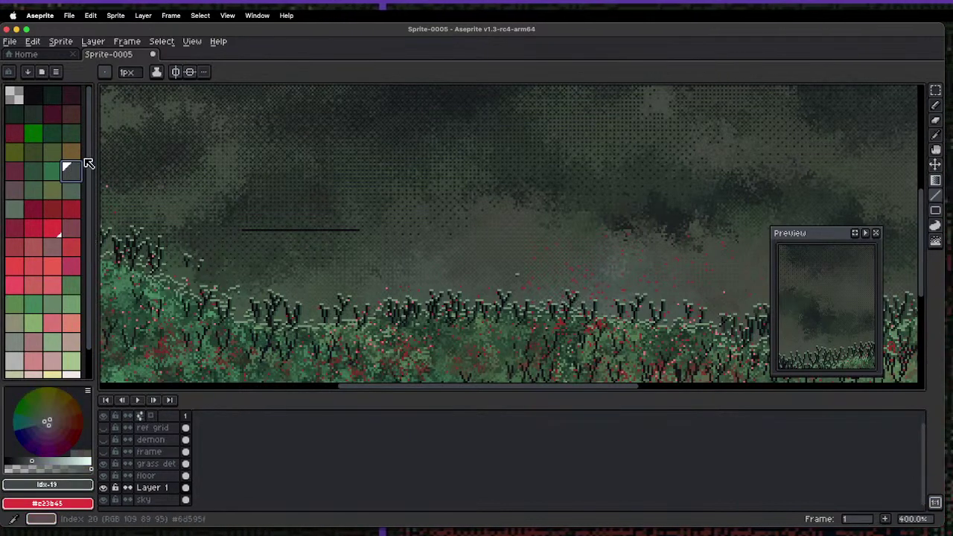
left_click(77, 191)
key("x")
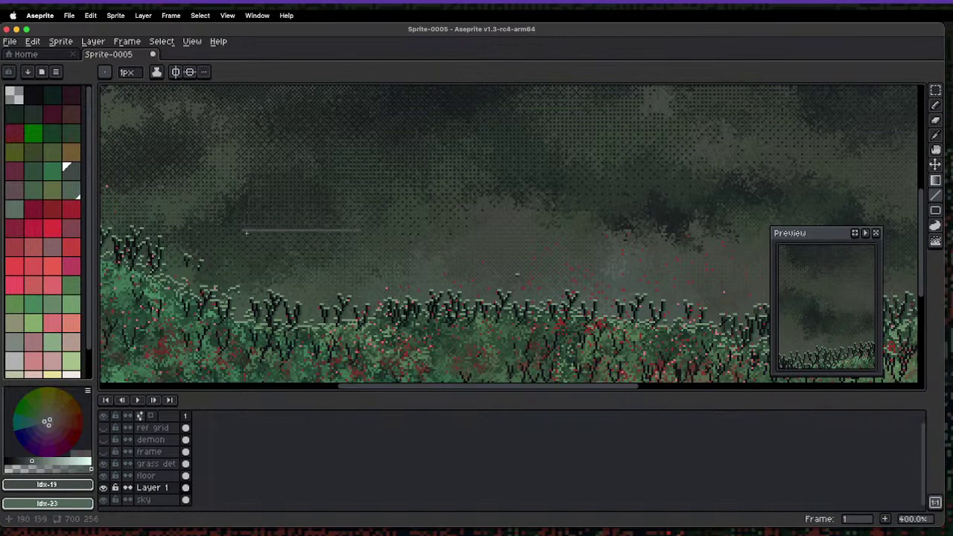
key("super+z")
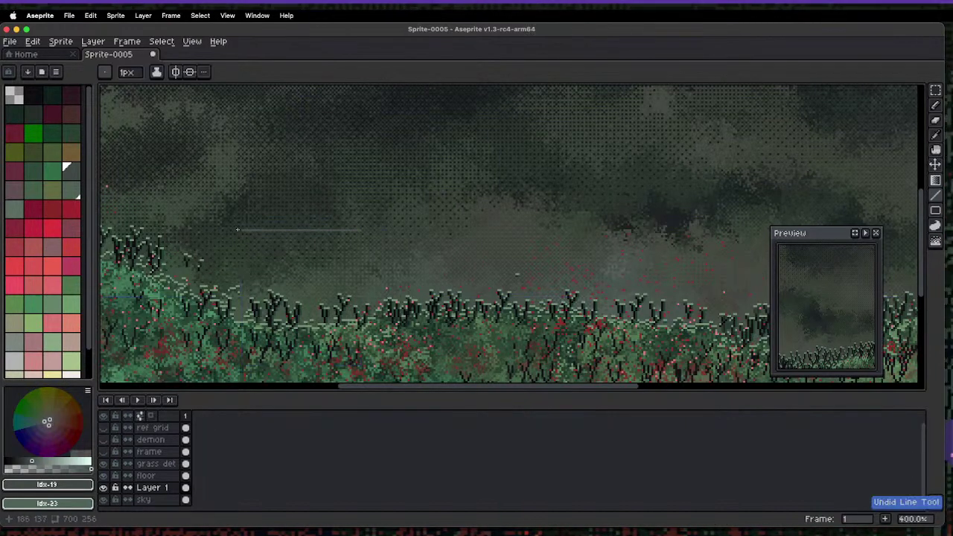
left_click_drag(241, 231, 243, 292)
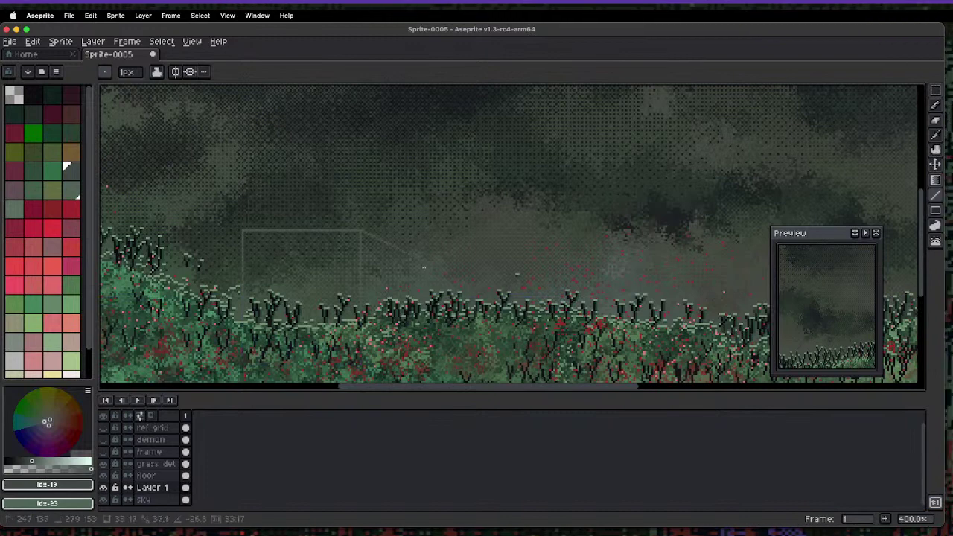
- Swap the drawing colours and hide the grass det, floor and sky layers so that only Layer 1 is shown
key("x")
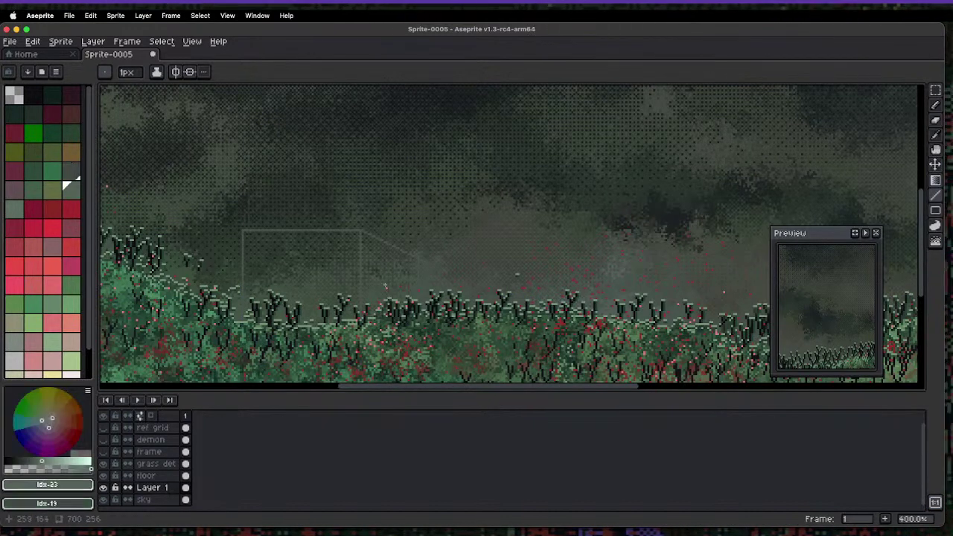
key("w")
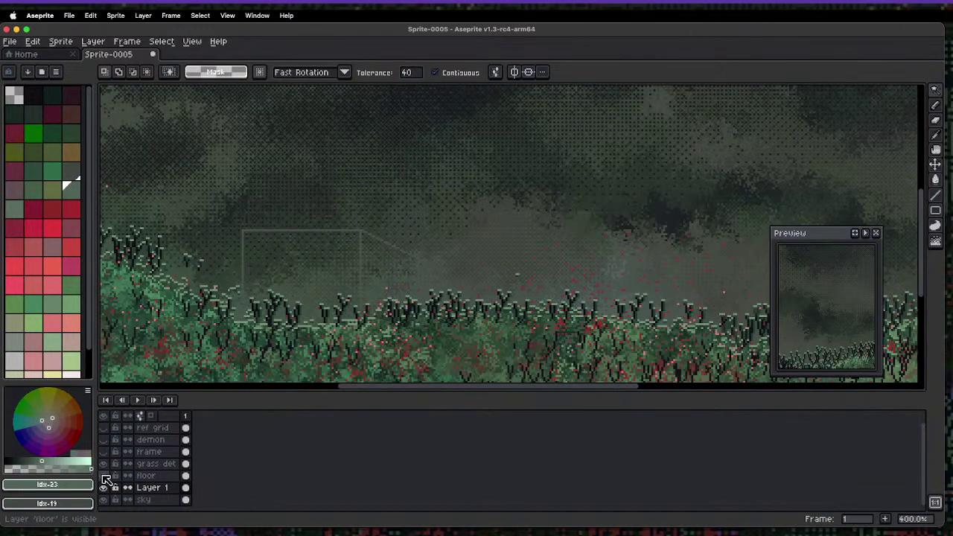
left_click(104, 476)
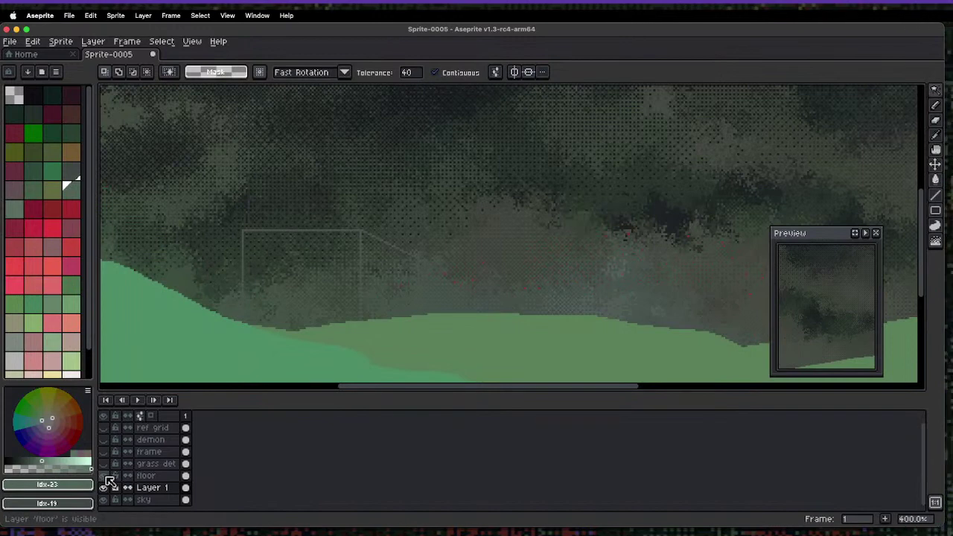
left_click(105, 476)
left_click(105, 500)
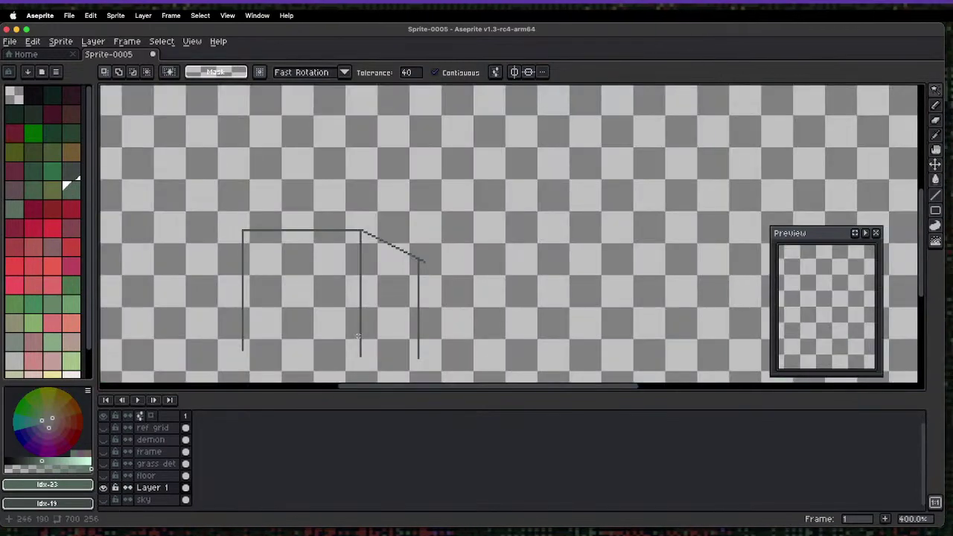
- Close the outline's base with a horizontal Idx-23 line, and fill the side face with Idx-23 and the front face with Idx-19
key("l")
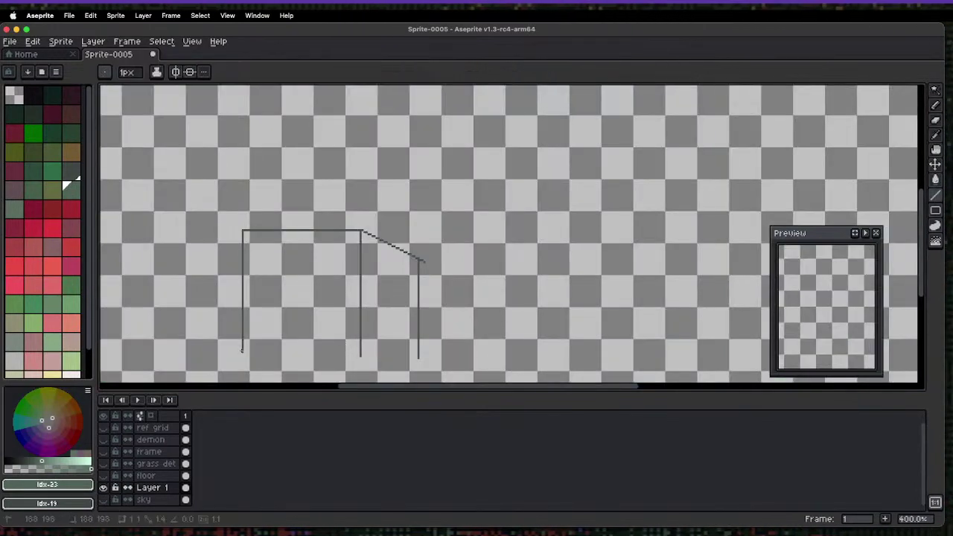
left_click_drag(242, 350, 387, 356)
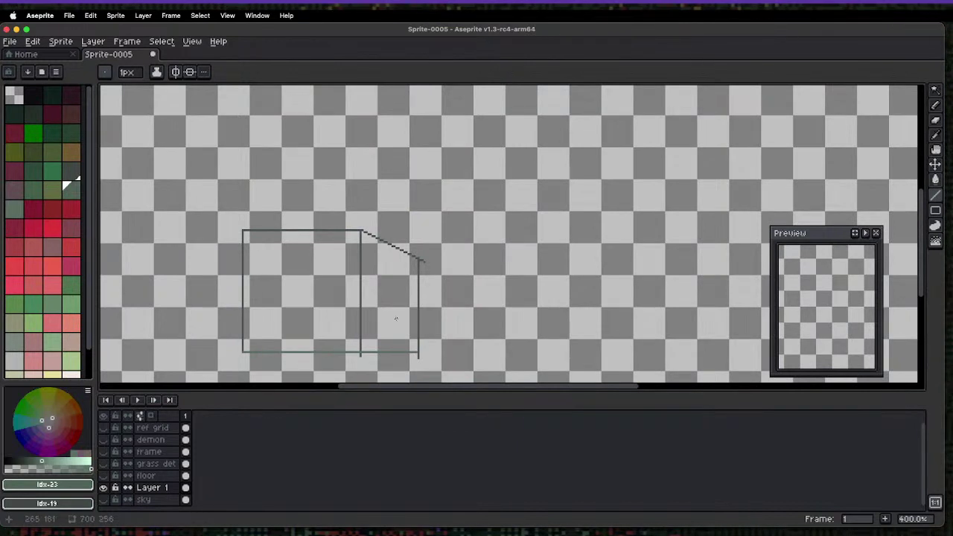
key("g")
left_click(396, 319)
key("x")
left_click(354, 283)
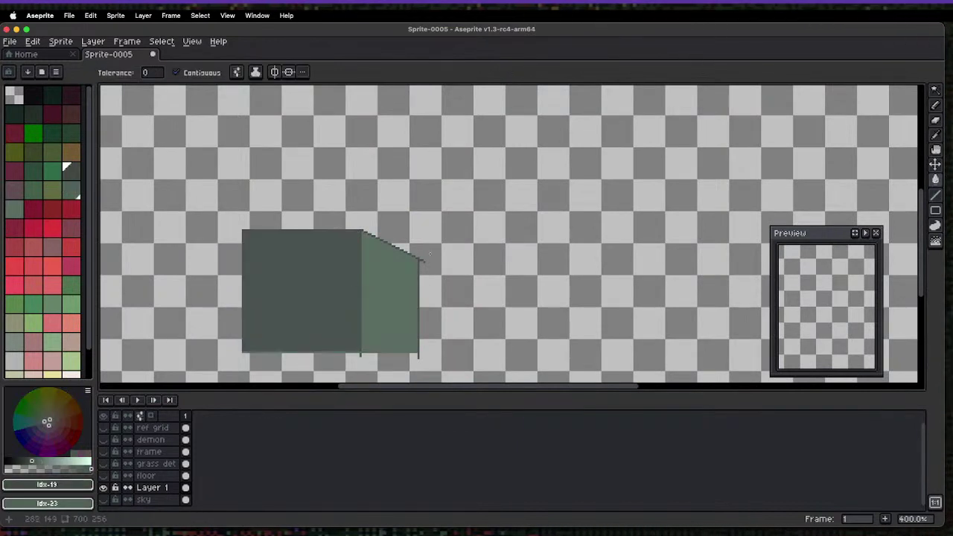
- Erase the stray pixels at the side face's outer upper corner, and show every layer except ref grid
scroll(430, 254, "up", 3)
key("e")
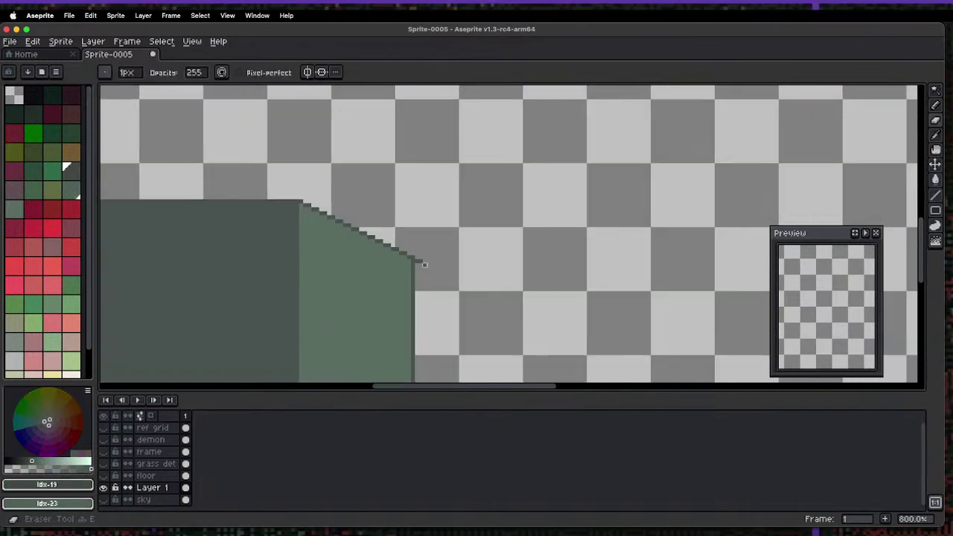
left_click(104, 417)
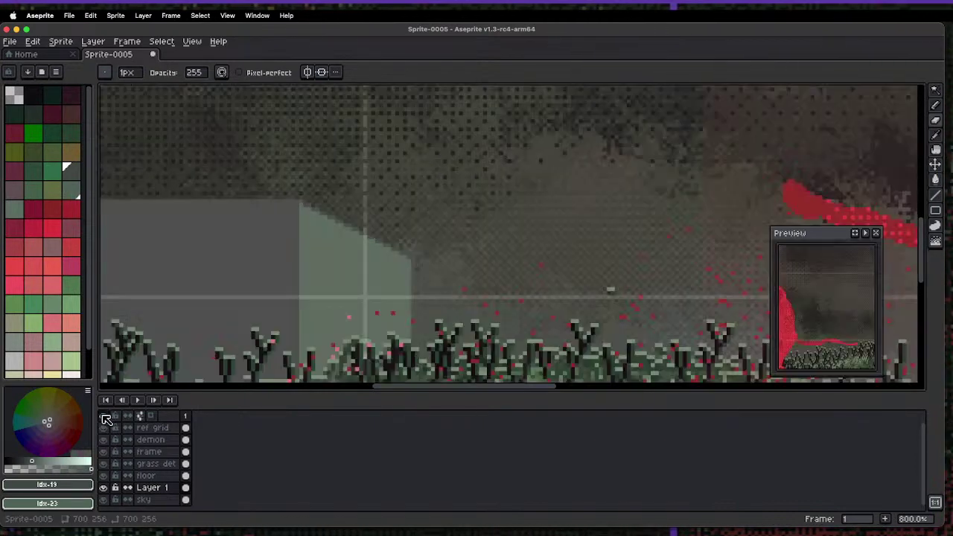
scroll(312, 228, "down", 6)
scroll(313, 228, "up", 1)
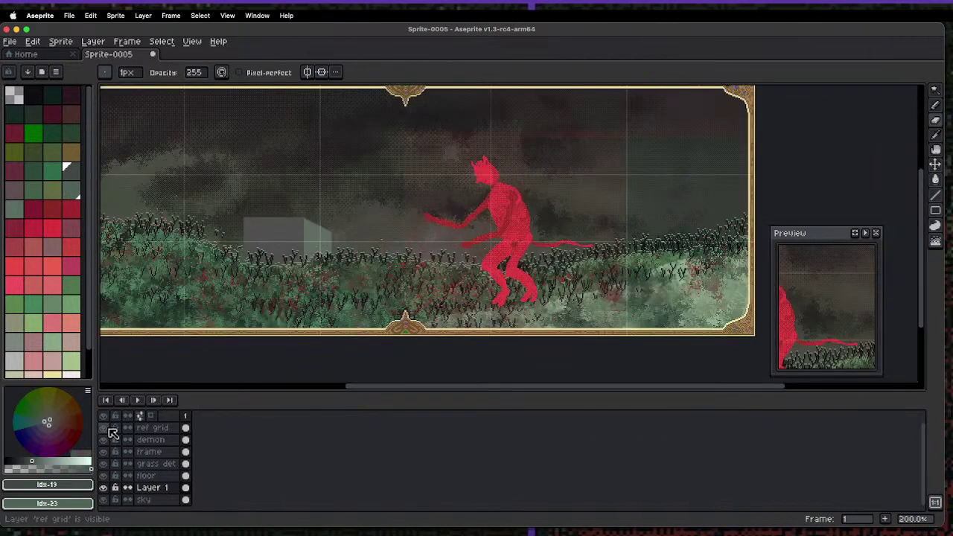
left_click(152, 428)
left_click(105, 428)
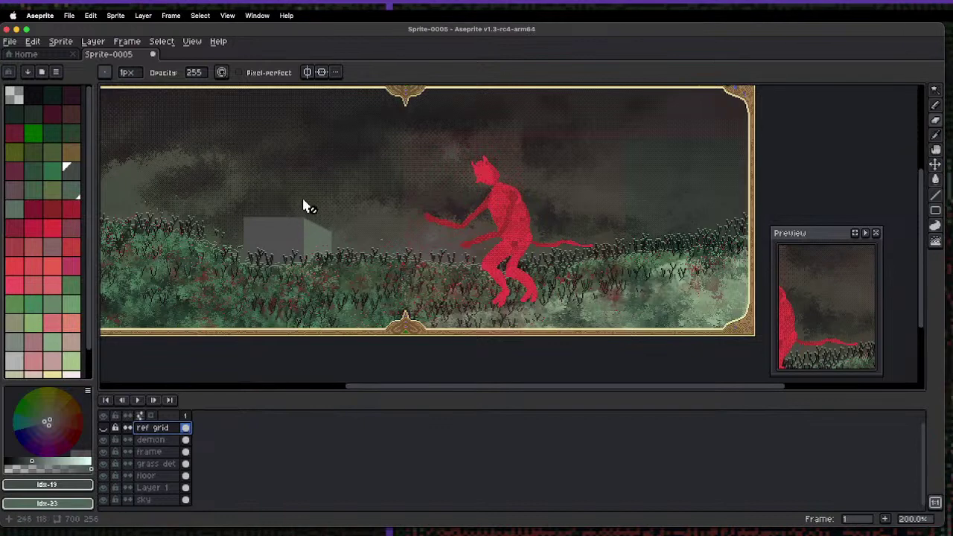
- Sample the side face's colour and turn on both symmetry axes, centring them on the front face with the vertical axis at 218
scroll(283, 211, "up", 1)
scroll(302, 270, "up", 1)
left_click(400, 278, "alt")
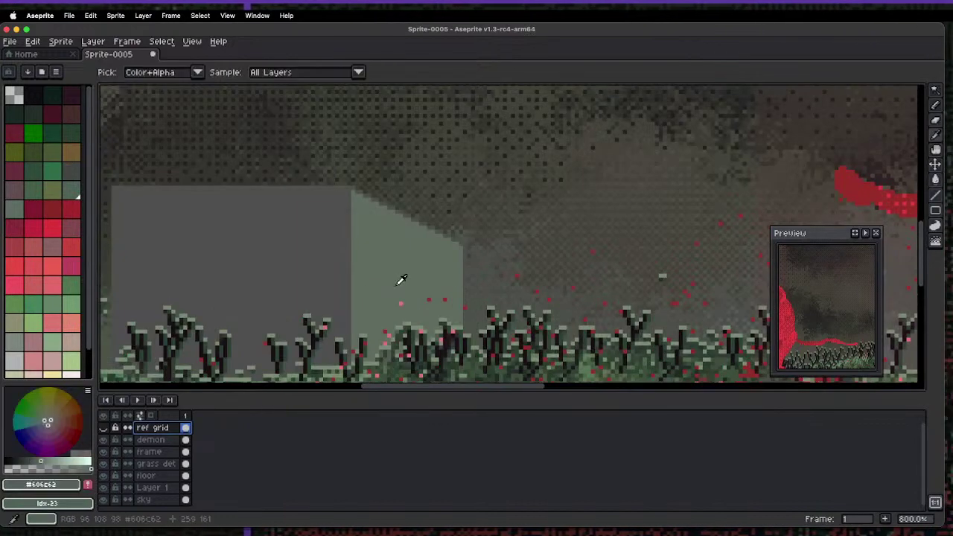
key("e")
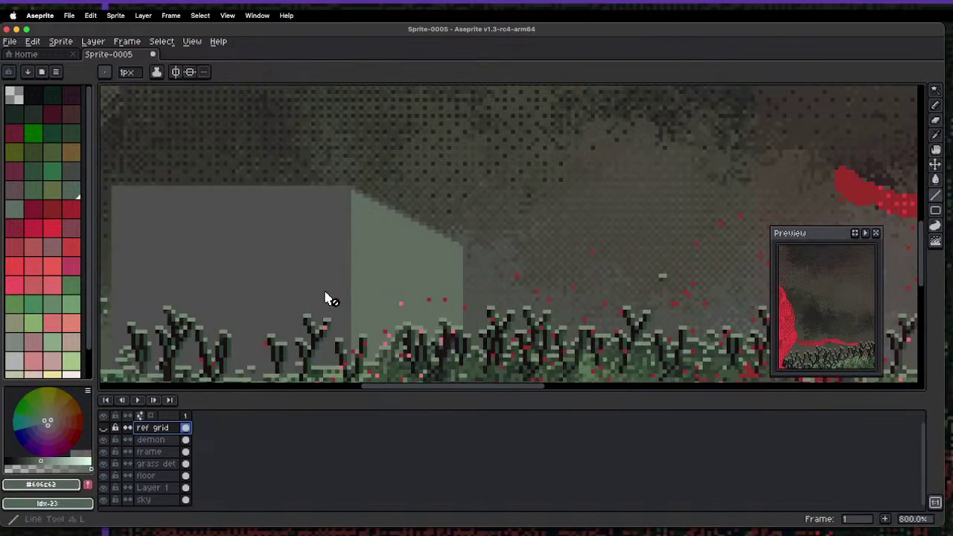
left_click(175, 73)
left_click(190, 72)
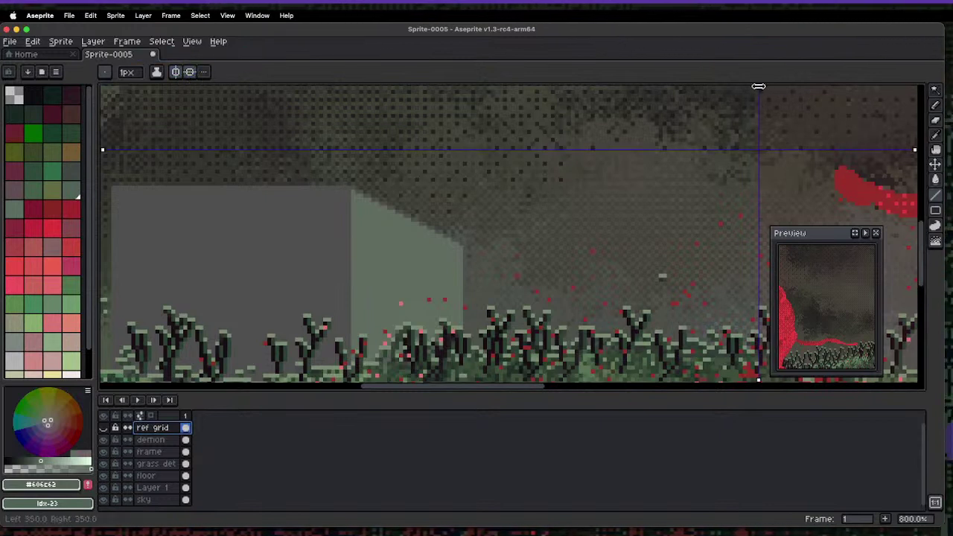
left_click_drag(758, 87, 233, 182)
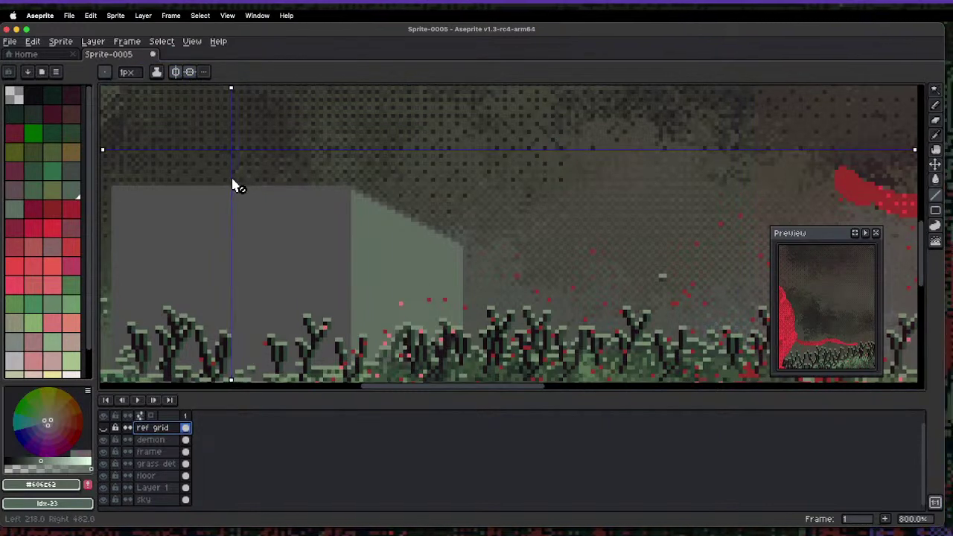
left_click_drag(916, 149, 700, 282)
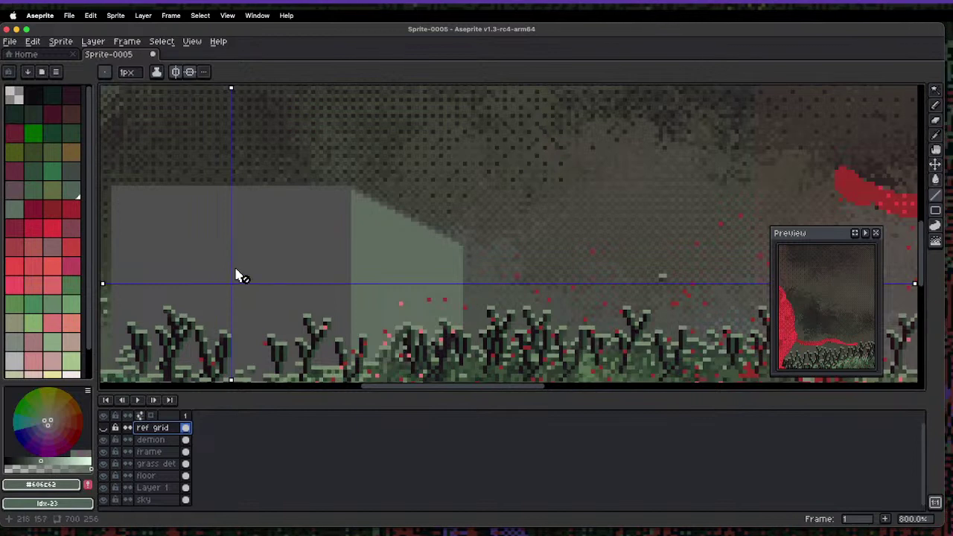
key("b")
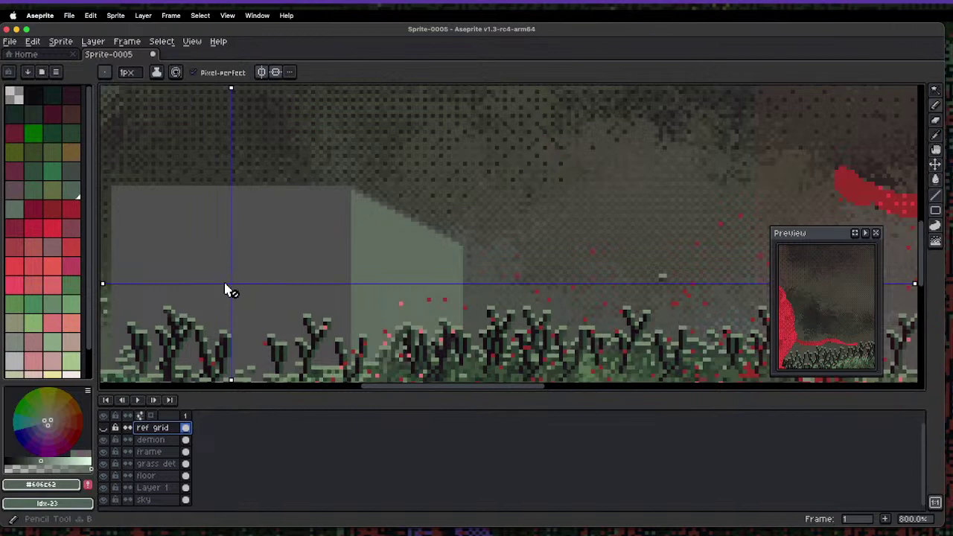
- Rename Layer 1 as BUILDING
double_click(154, 488)
type("B")
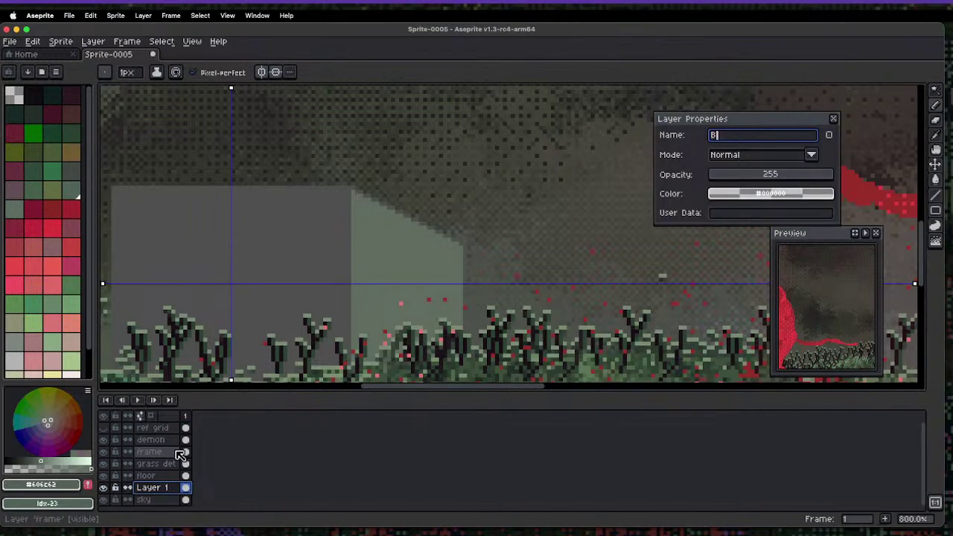
type("UILDIN")
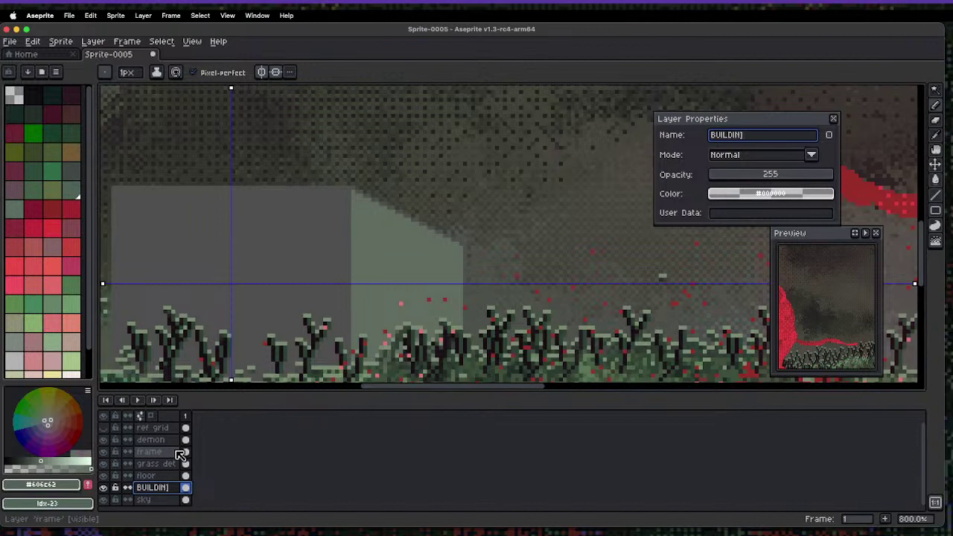
type("G")
key("Return")
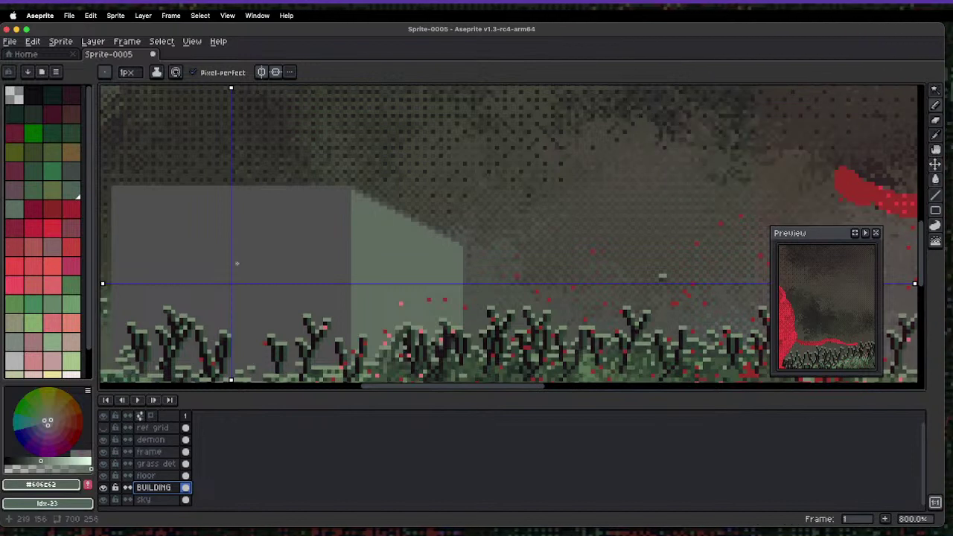
- Place a small symmetrical dithered ornament at the front face's centre with the Pencil tool, undoing the stray lines towards its edges
scroll(237, 263, "up", 3)
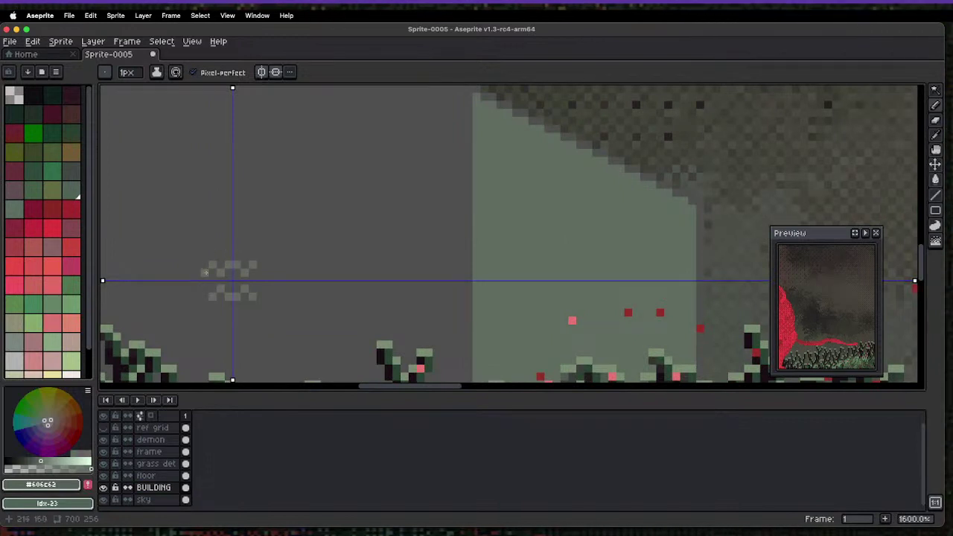
scroll(210, 276, "up", 3)
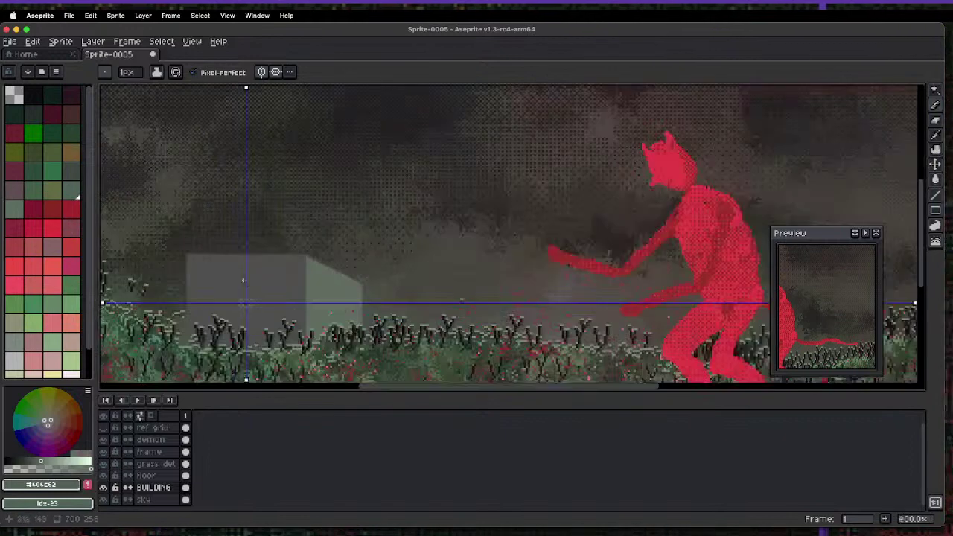
scroll(242, 304, "up", 2)
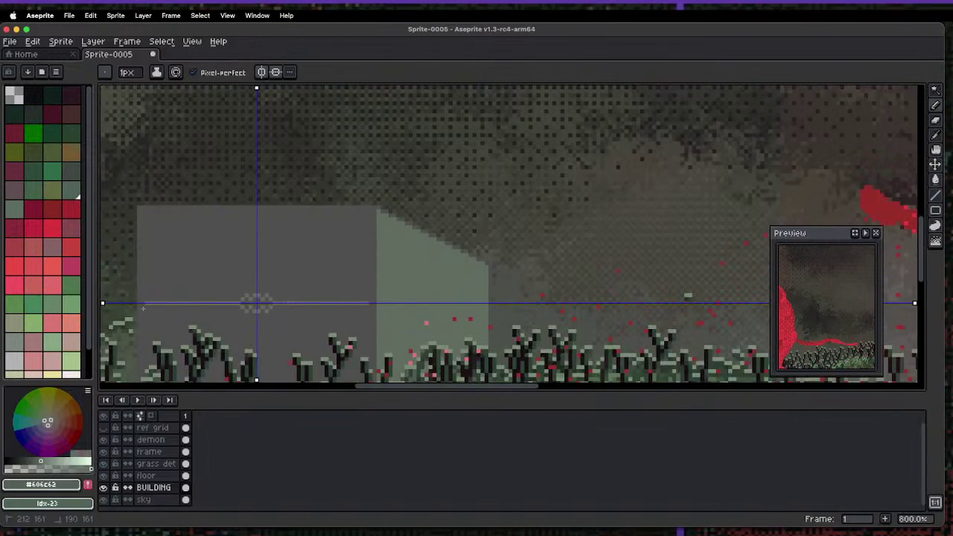
key("ctrl+z")
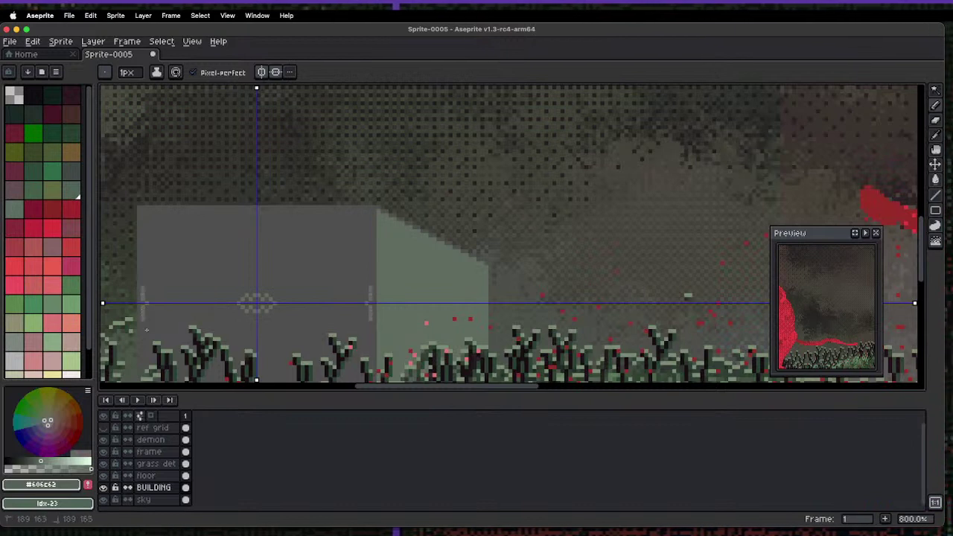
key("ctrl+z")
- Draw mirrored lighter border lines just inside the front face's side and upper edges with the Line tool
key("l")
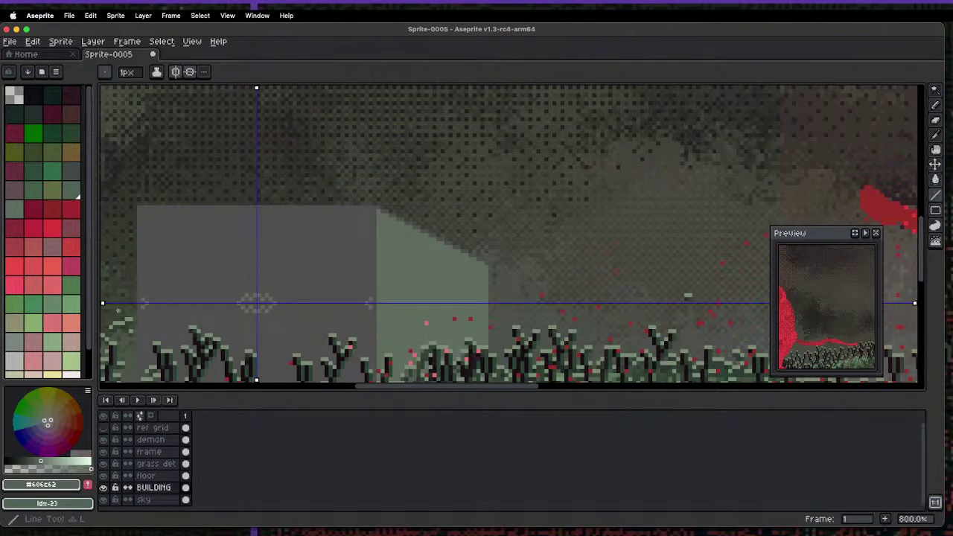
left_click_drag(141, 297, 137, 230)
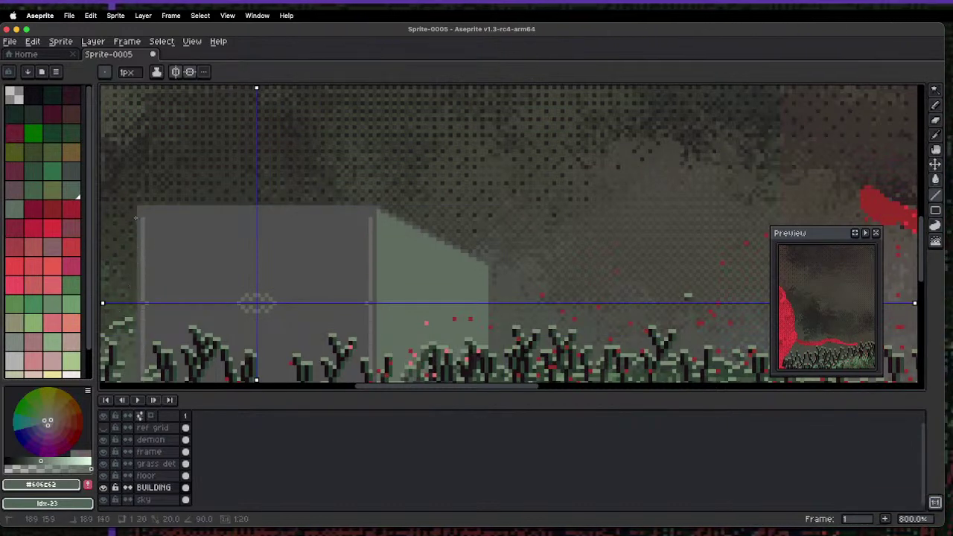
key("ctrl+z")
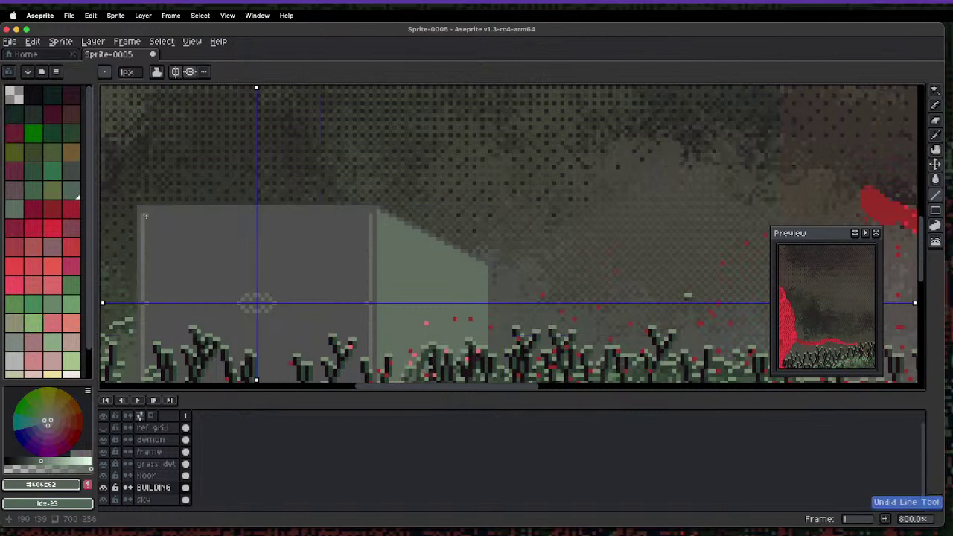
left_click_drag(140, 221, 144, 297)
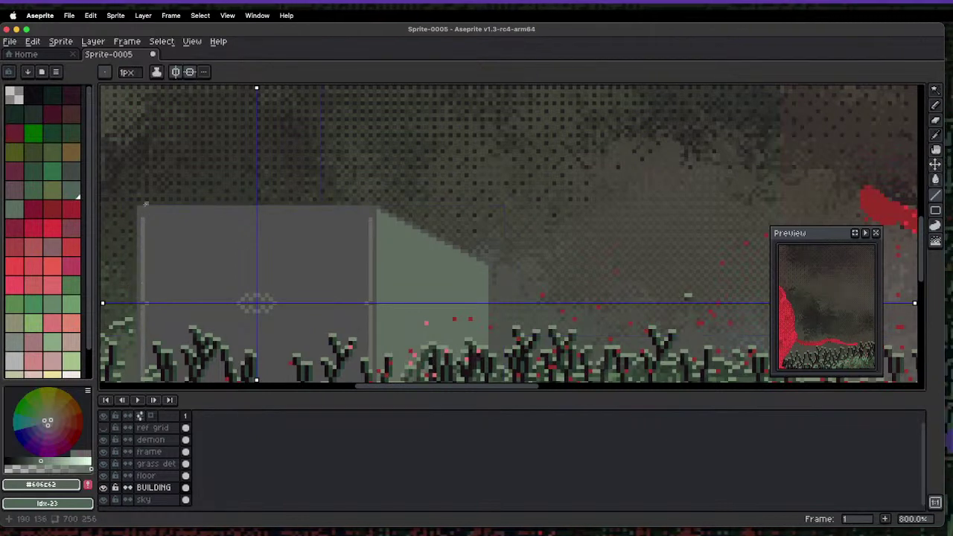
left_click_drag(149, 212, 255, 213)
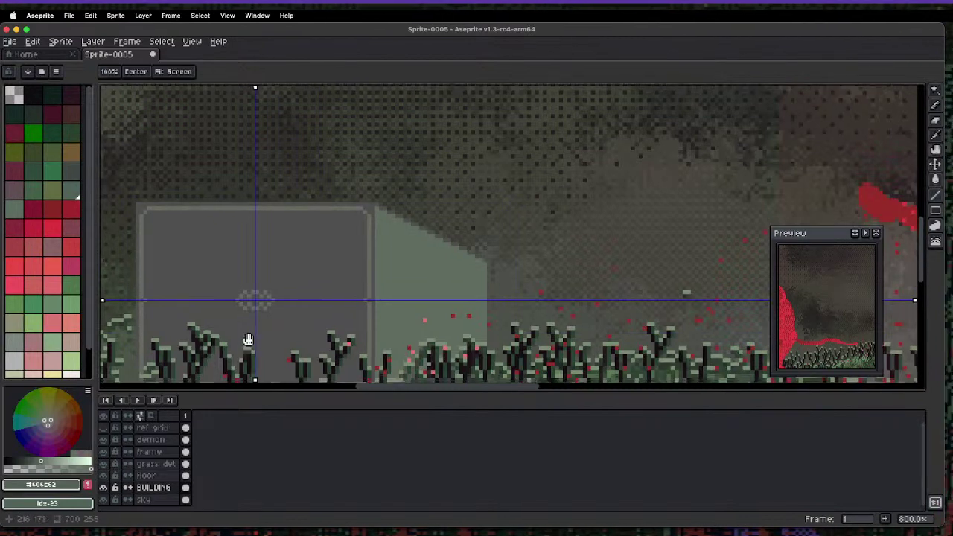
- Choose the near-black palette colour 1, turn off symmetry about the horizontal axis and draw a small arched doorway at the front face's base with the Contour tool
scroll(239, 298, "down", 3)
left_click(33, 96)
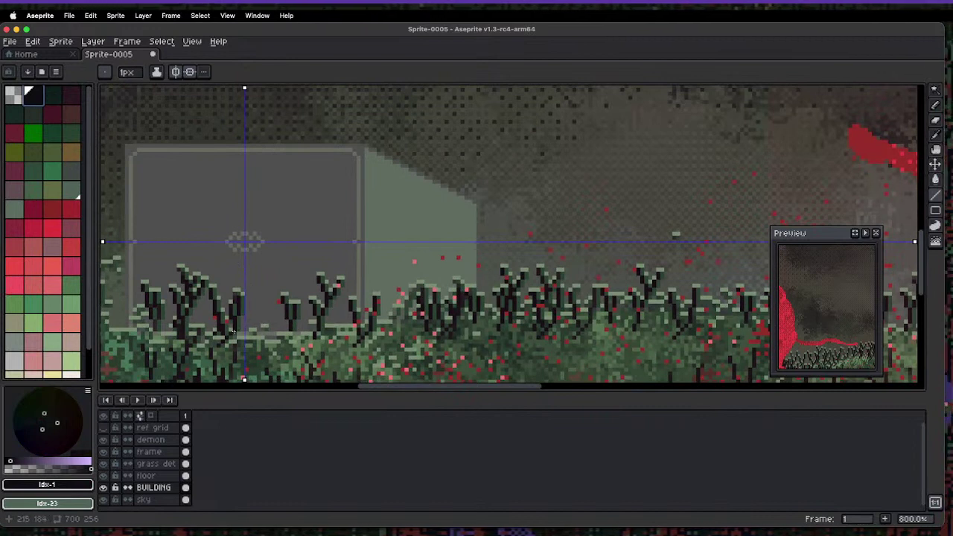
key("d")
left_click_drag(254, 149, 258, 283)
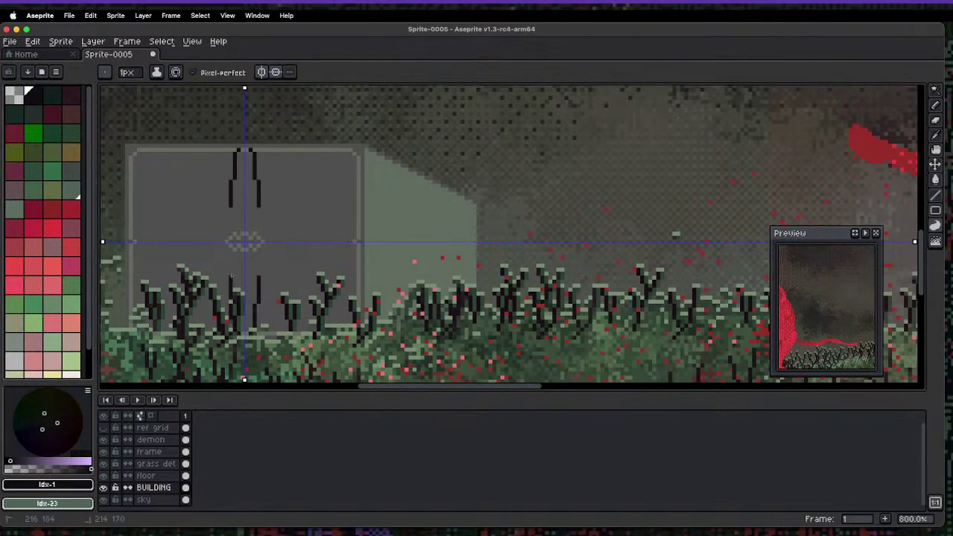
key("super+z")
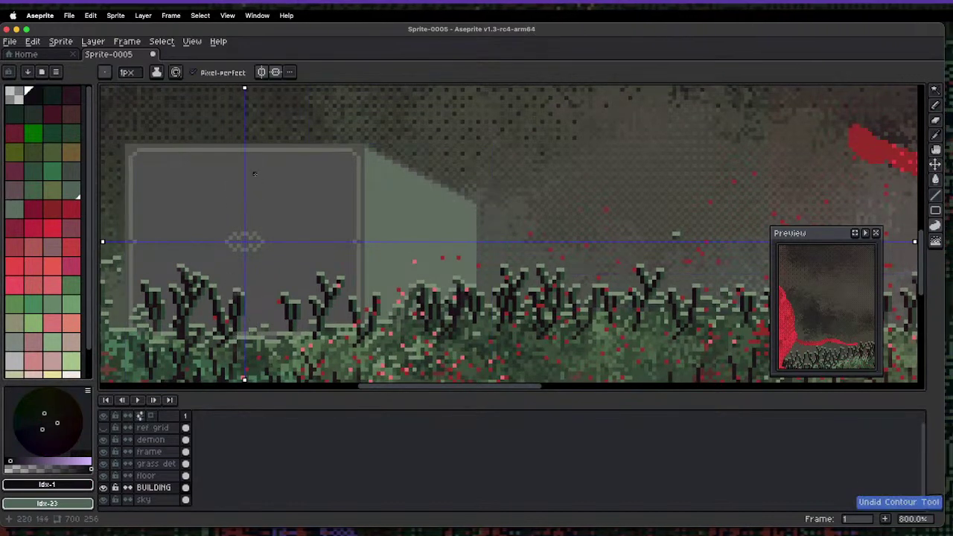
left_click(274, 73)
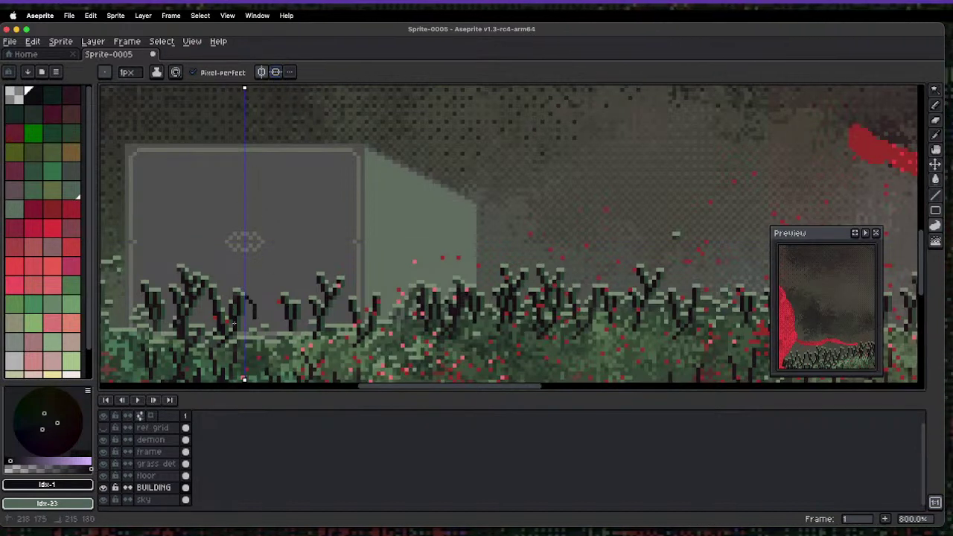
left_click_drag(235, 339, 262, 335)
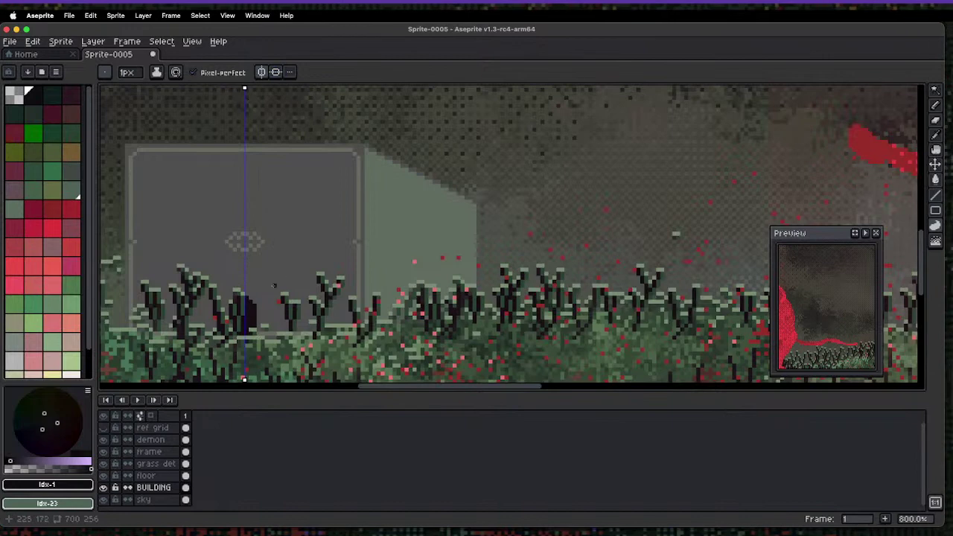
- Sample the front face's grey, #50514F, and capture a thin vertical strip of the face's border beside the side face as a custom brush
scroll(274, 293, "right", 1)
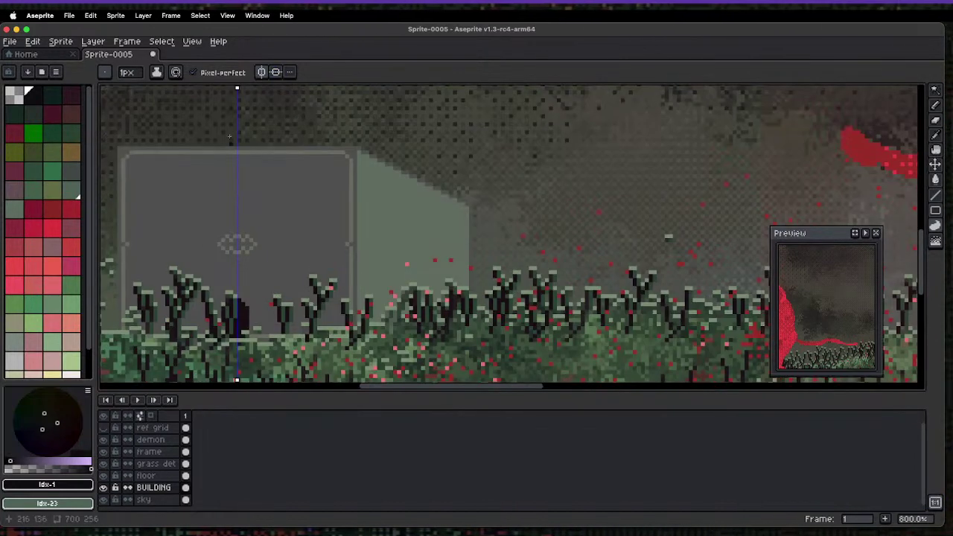
scroll(331, 171, "down", 6)
scroll(332, 171, "up", 6)
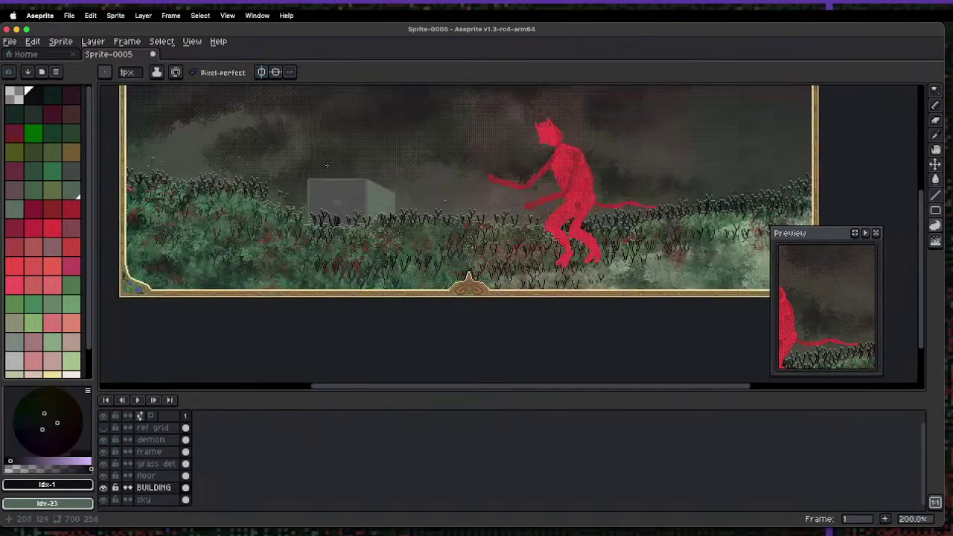
scroll(421, 222, "up", 3)
left_click(345, 215, "alt")
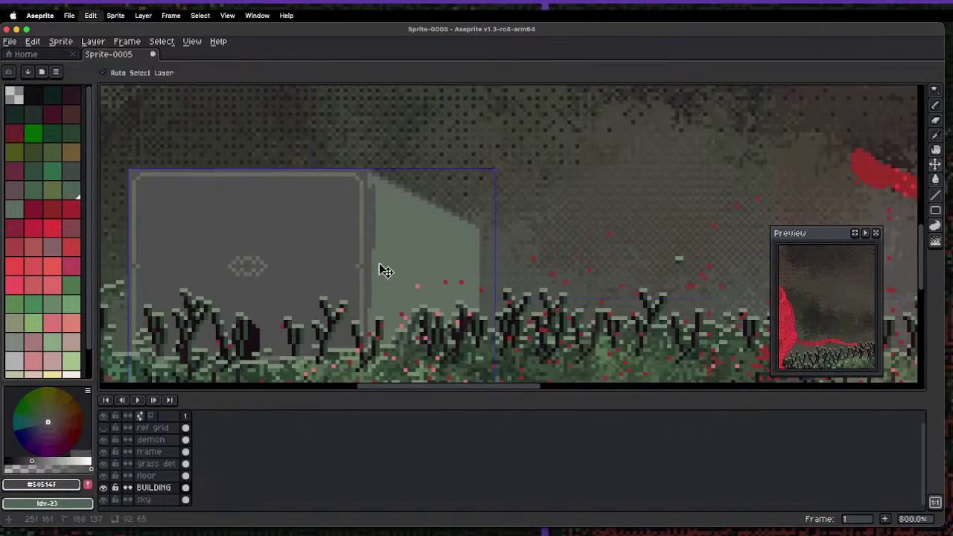
key("l")
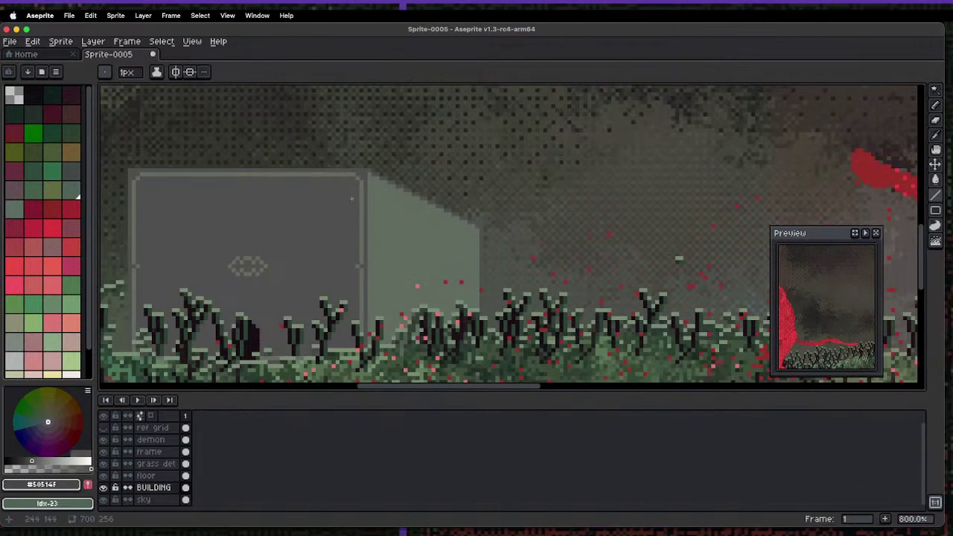
key("m")
left_click_drag(361, 181, 364, 261)
key("ctrl+3")
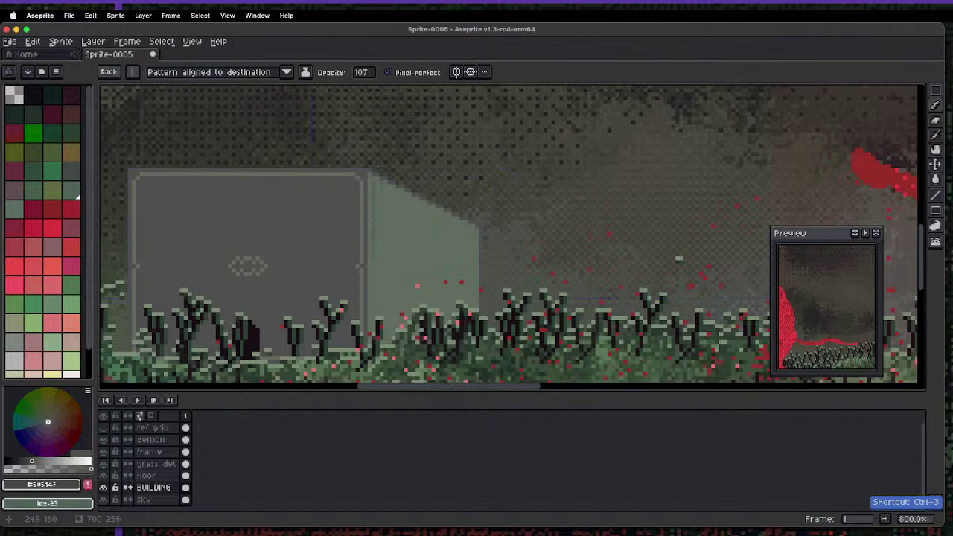
- Select the building with the Magic Wand and fill its side face with the vertical stripe pattern, aligned to destination
key("w")
left_click(414, 248)
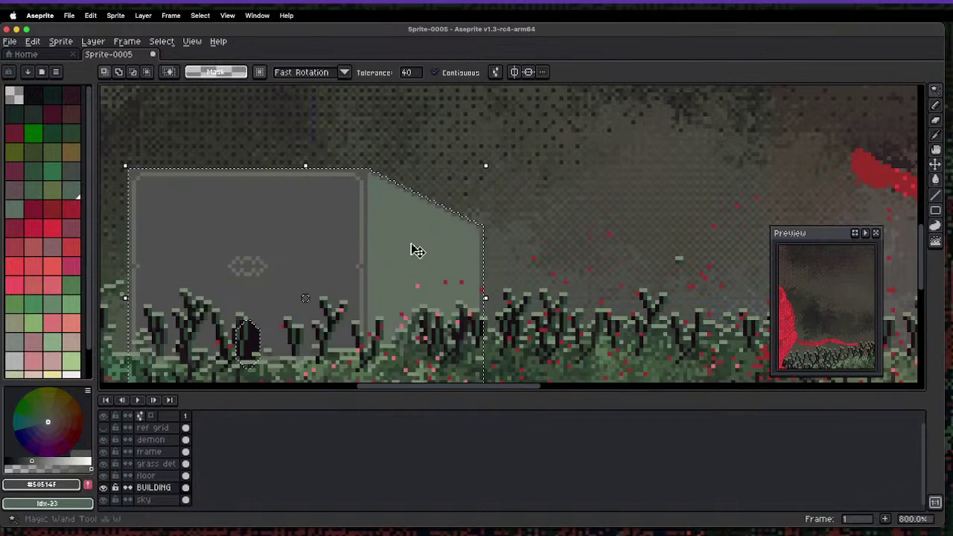
key("g")
left_click(402, 245)
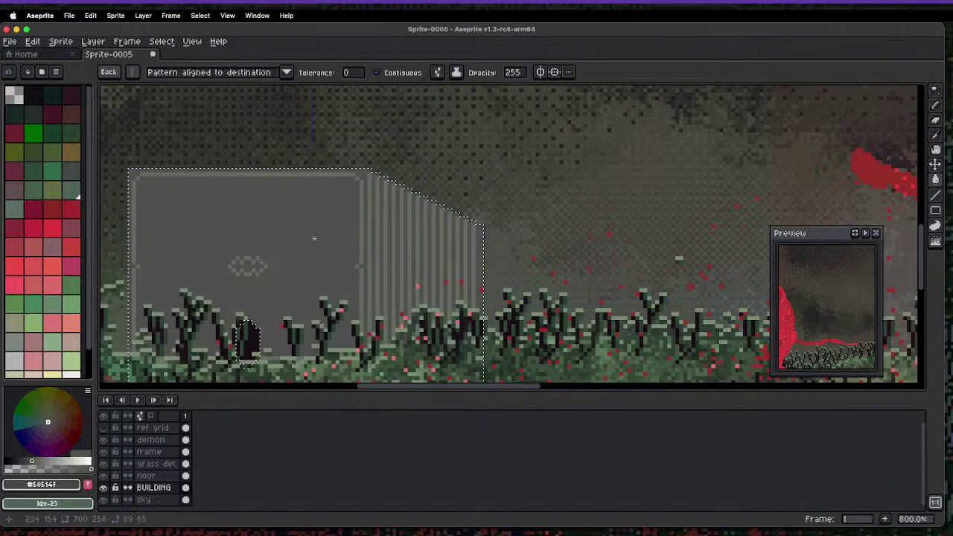
- Capture a 4 by 3 pixel block at the front face's upper-left corner as a custom brush and select the building with the Magic Wand
key("w")
key("1")
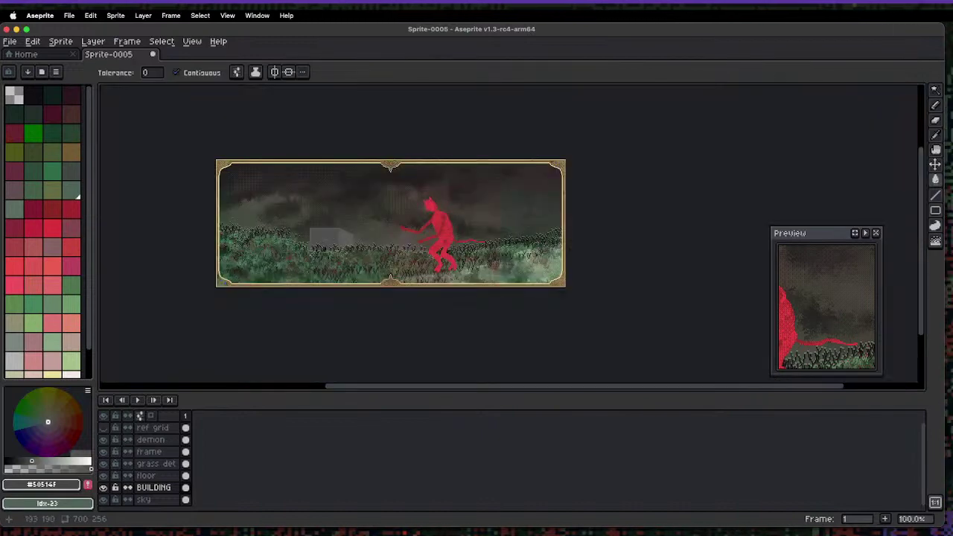
key("4")
key("space")
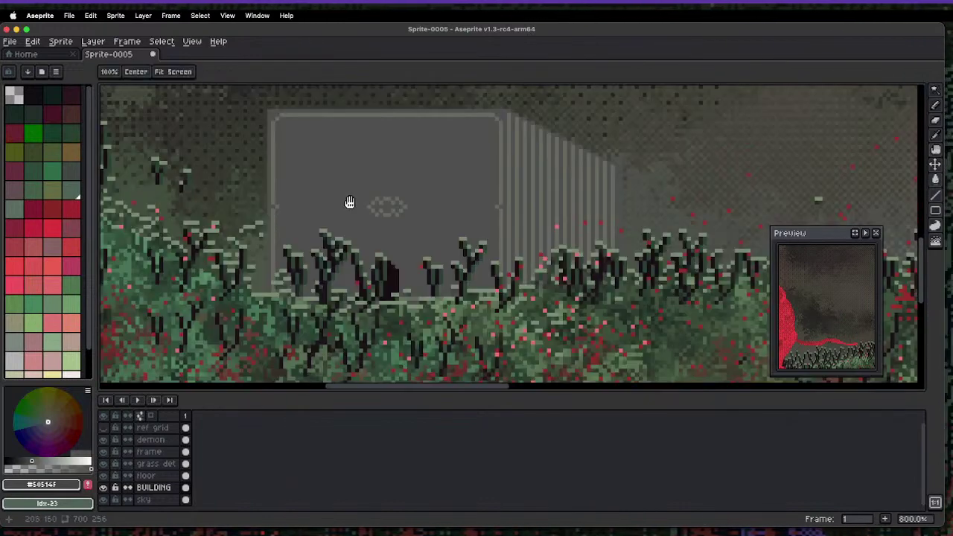
scroll(350, 203, "up", 3)
key("m")
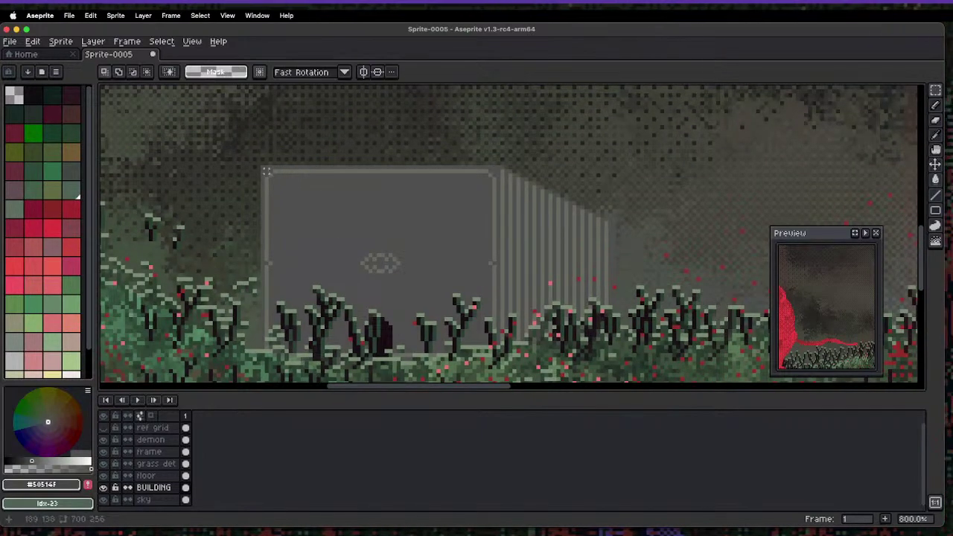
left_click_drag(269, 173, 272, 176)
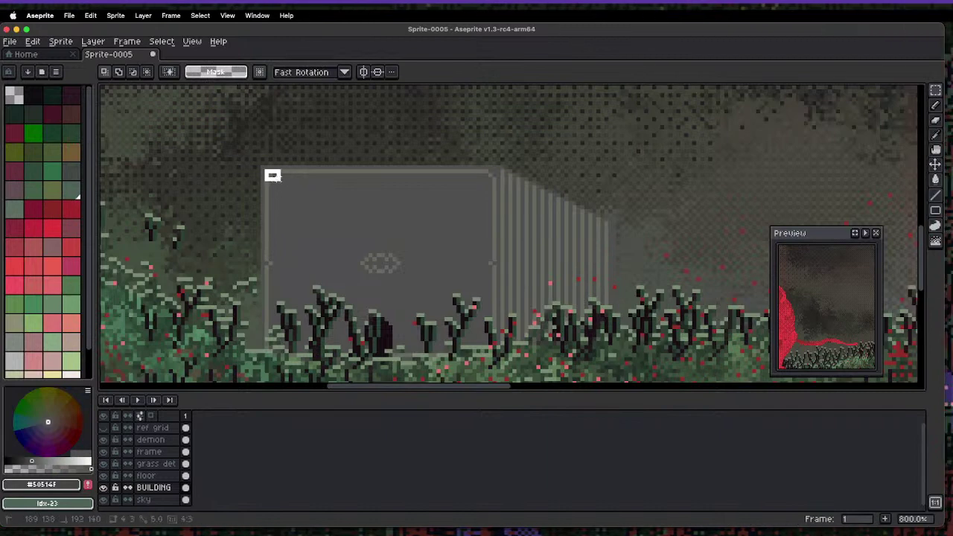
key("ctrl+d")
key("g")
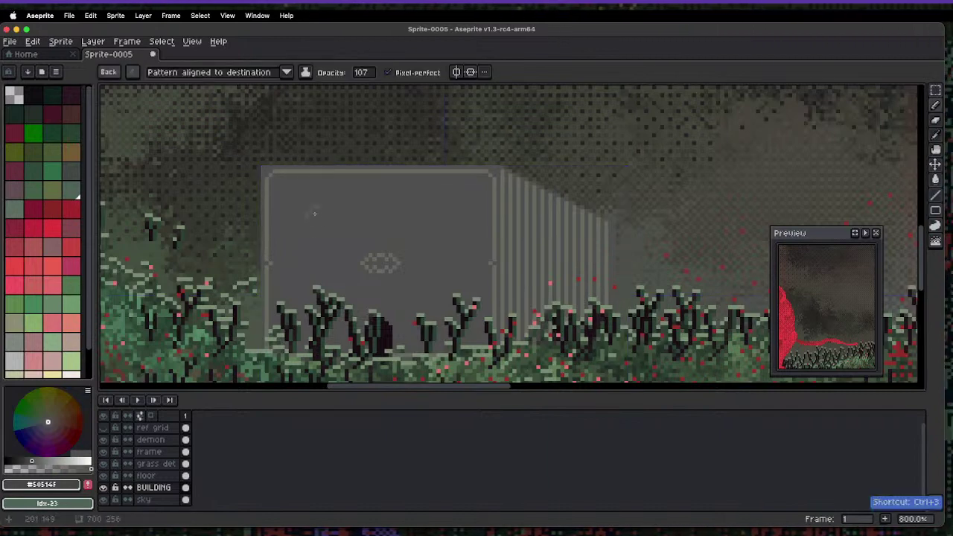
key("w")
left_click(333, 249)
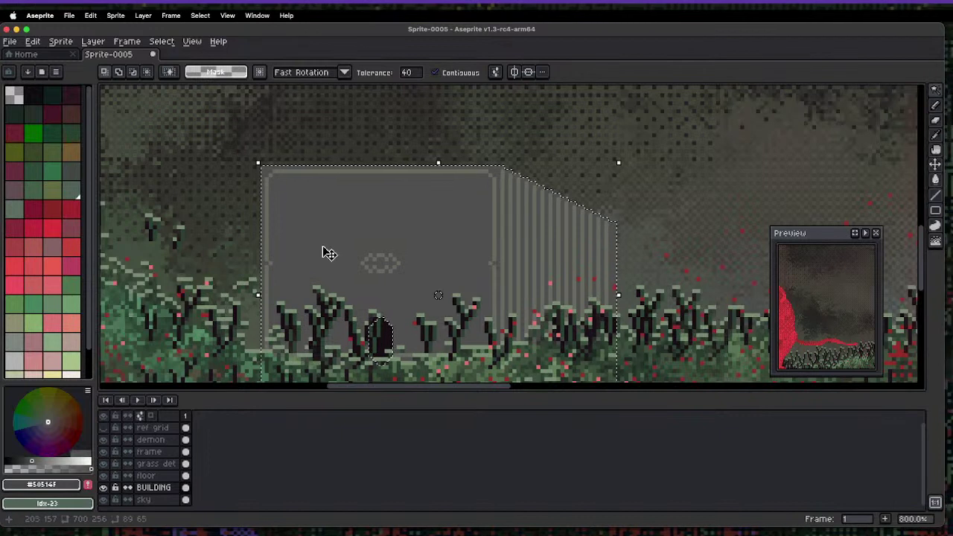
key("g")
left_click(331, 225)
key("super+z")
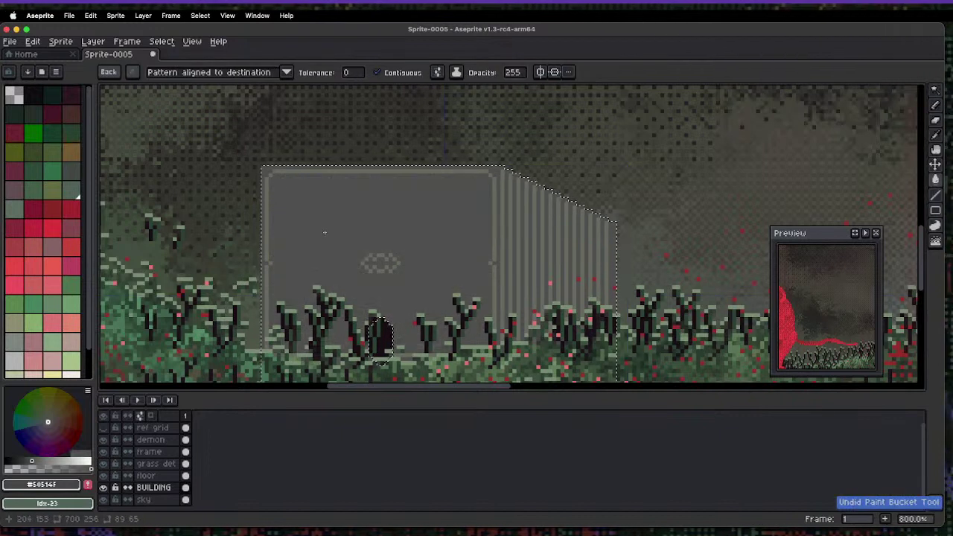
key("shift+b")
mouse_move(322, 232)
left_mouse_down()
mouse_move(345, 232)
mouse_move(310, 193)
mouse_move(293, 224)
mouse_move(408, 246)
mouse_move(457, 213)
mouse_move(345, 295)
left_mouse_up()
key("super+z")
key("super+z")
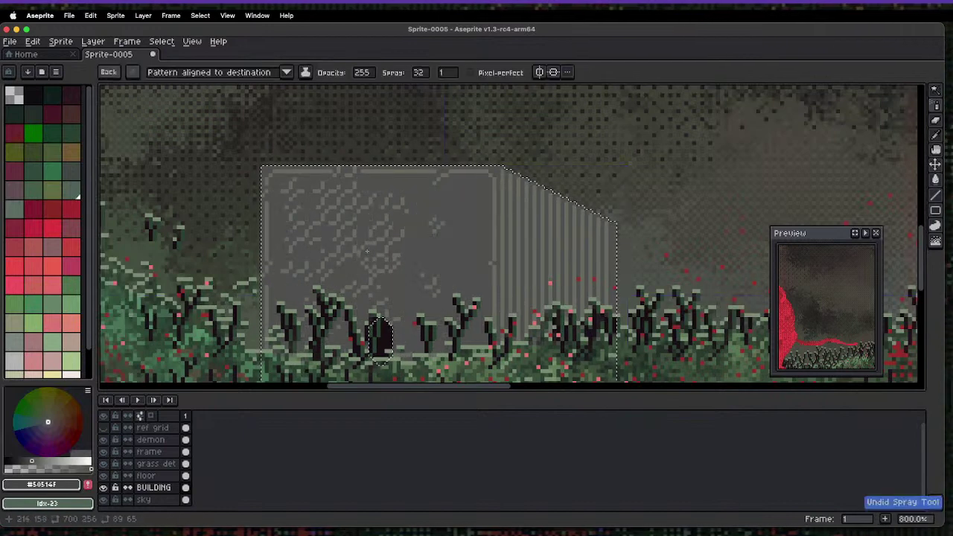
- Fill the front face with the captured corner pattern using the Paint Bucket and clear the selection
key("g")
left_click(372, 257)
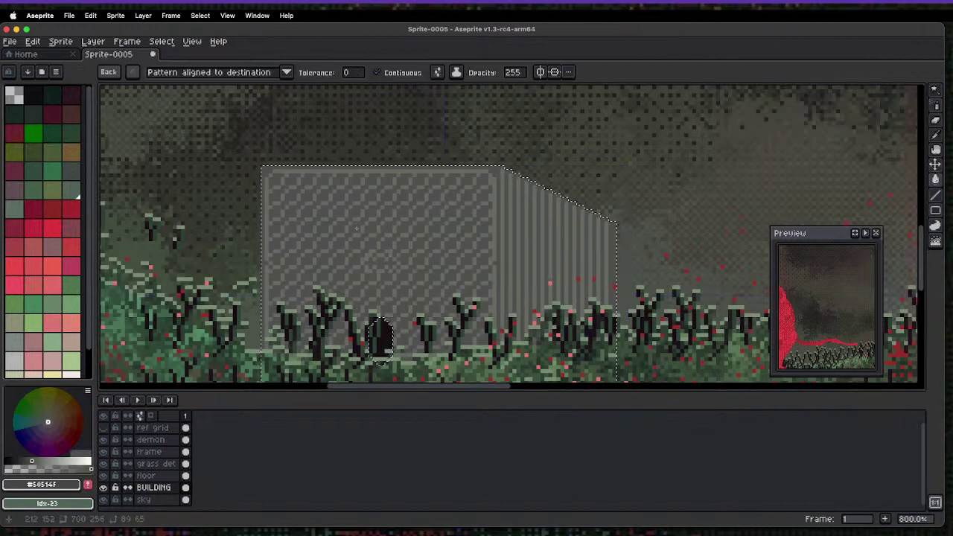
key("Escape")
scroll(373, 286, "down", 5)
scroll(373, 289, "up", 5)
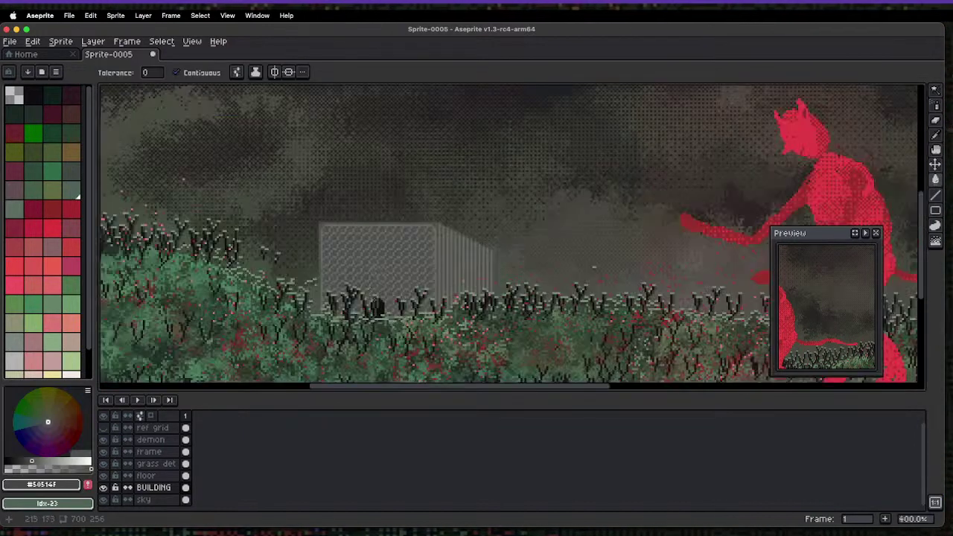
- Sample the doorway's dark colour, #180F14, and draw a taller, wider arched door over it with the Contour tool
left_click(367, 321, "alt")
key("d")
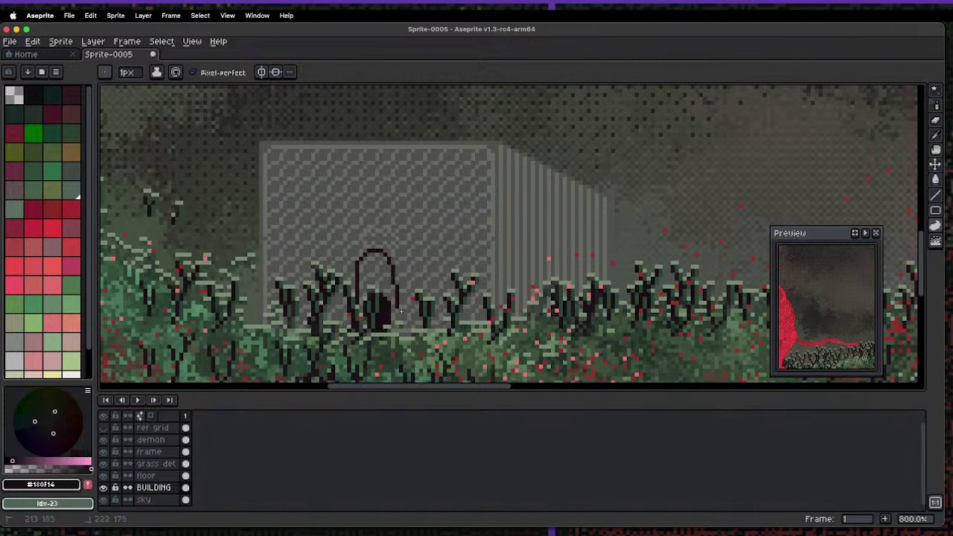
left_click_drag(403, 336, 405, 337)
scroll(366, 271, "down", 3)
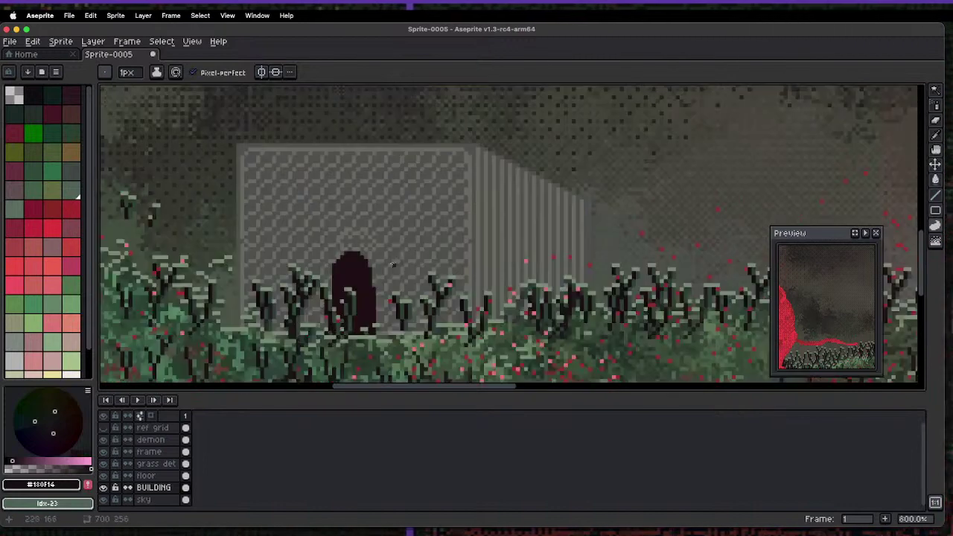
scroll(376, 275, "up", 6)
key("l")
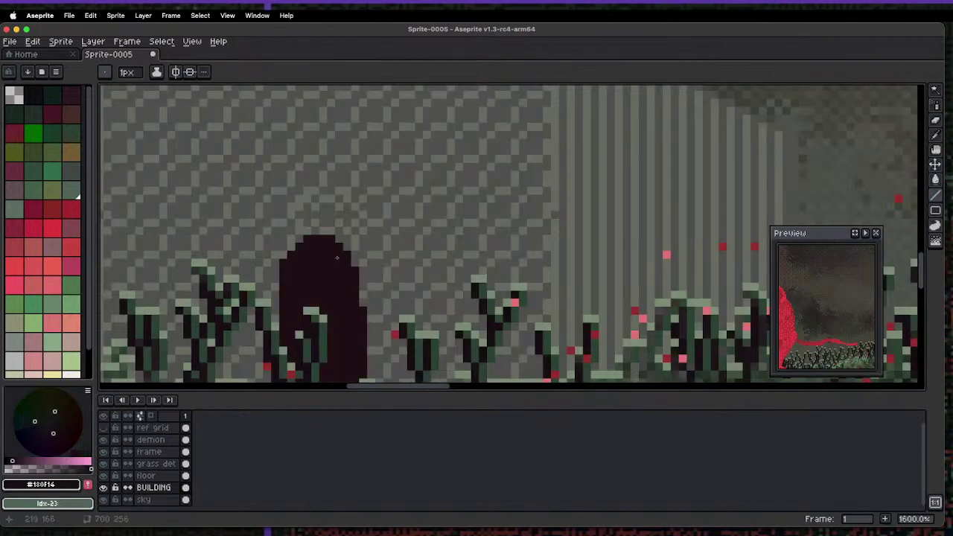
key("m")
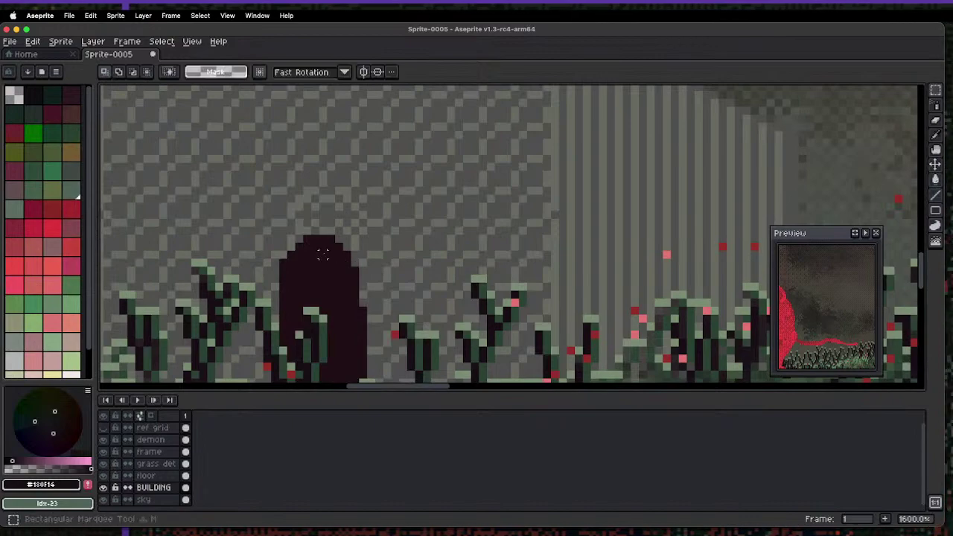
left_click_drag(315, 238, 254, 142)
key("space")
left_click_drag(385, 144, 394, 369)
scroll(397, 198, "down", 8)
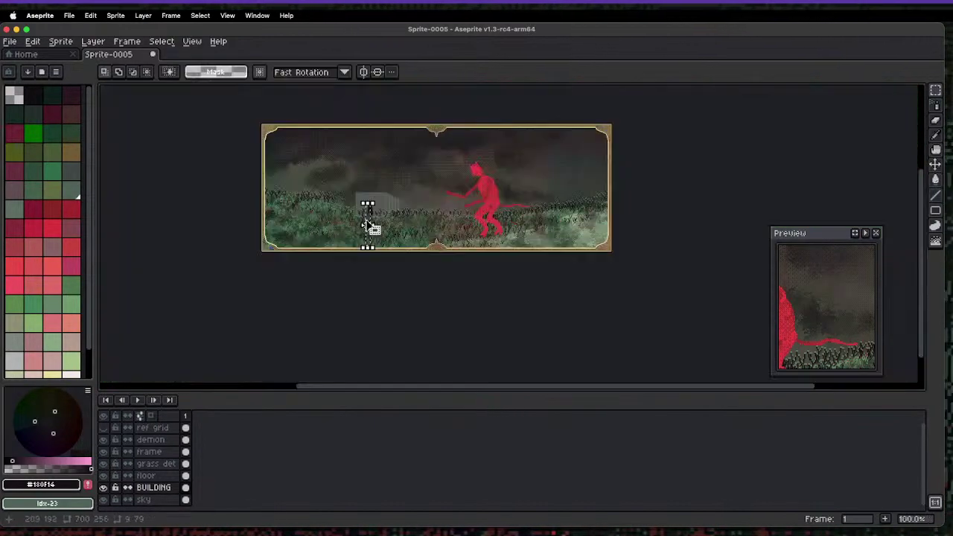
- Select the door's left half with a 10 by 25 pixel marquee, place it mirrored as the right half and deselect
scroll(383, 202, "up", 3)
scroll(413, 172, "up", 2)
left_click_drag(348, 157, 394, 263)
left_click(391, 229)
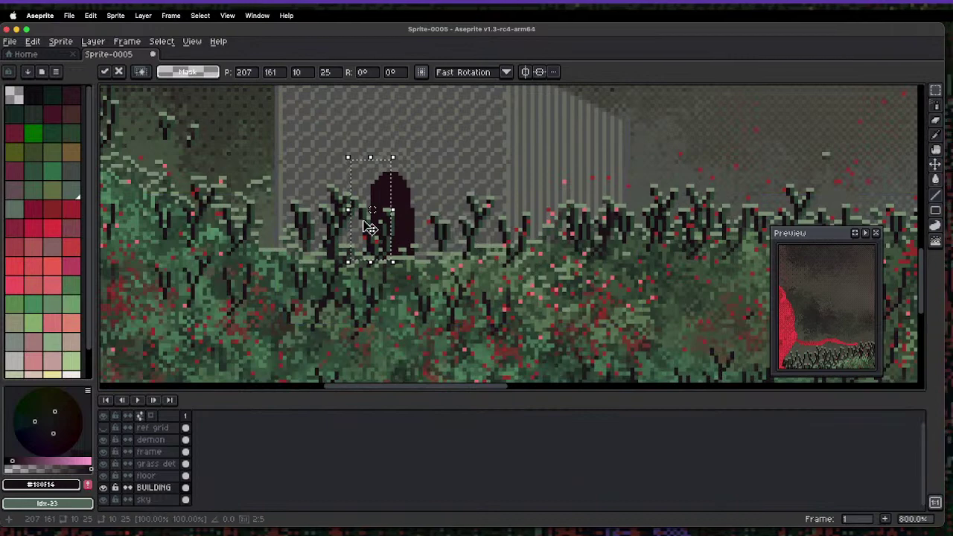
left_click_drag(373, 211, 417, 211)
key("ctrl+d")
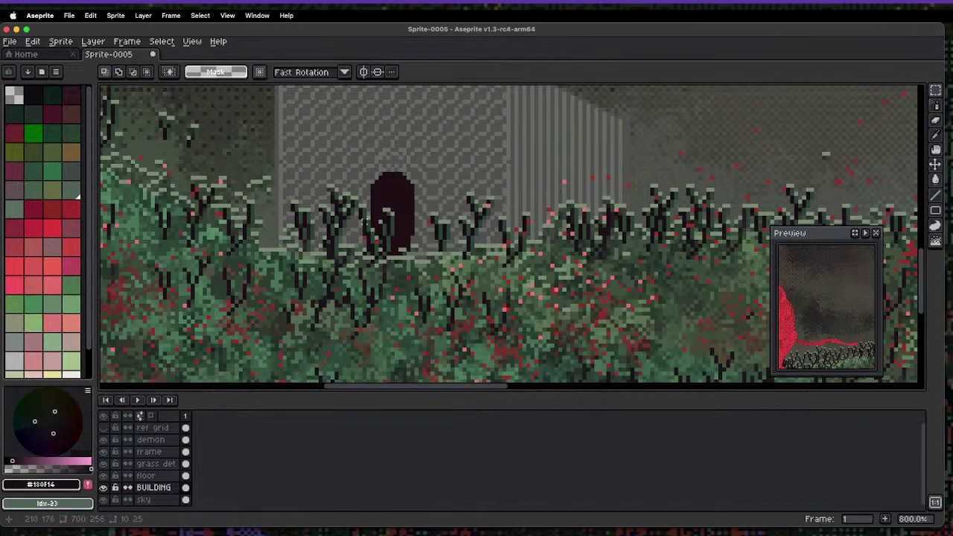
- Straighten the lower part of the door's right edge with the Line tool in the same dark colour
scroll(347, 284, "down", 2)
scroll(375, 214, "up", 3)
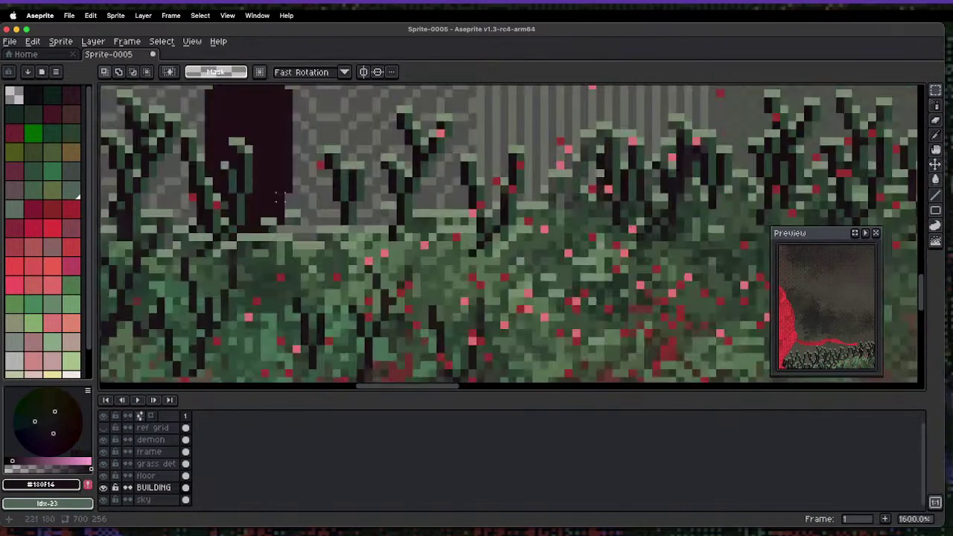
key("l")
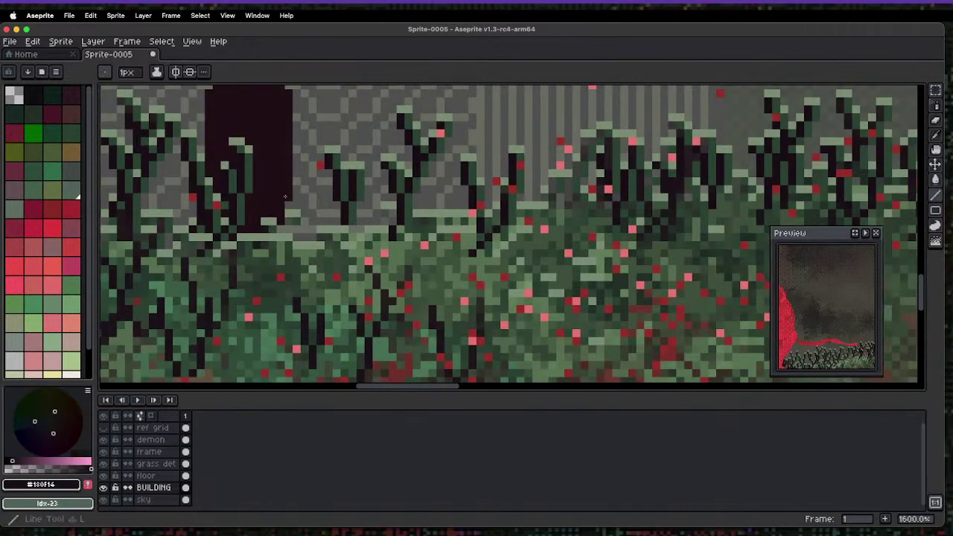
scroll(287, 211, "down", 3)
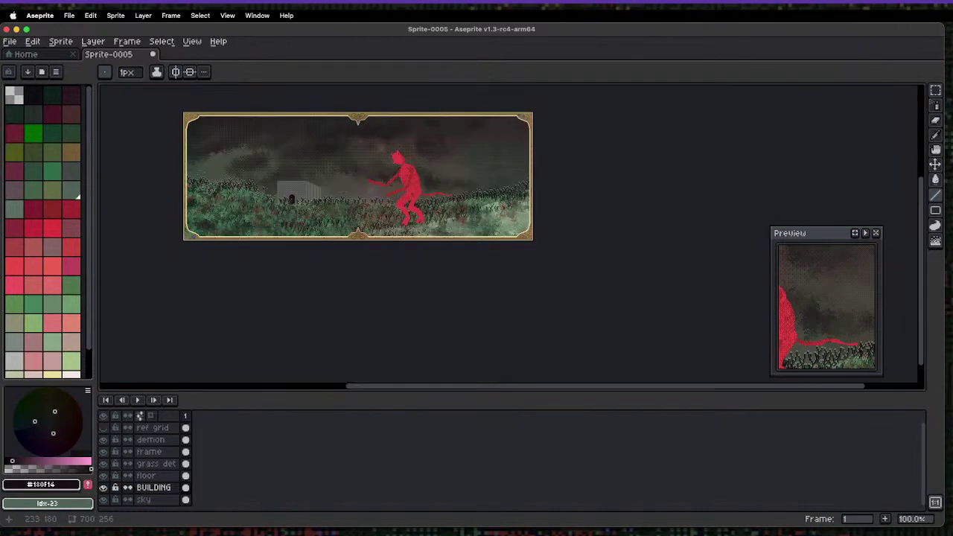
- Choose the off-white palette colour 63, lower its alpha and select the door with the Magic Wand
scroll(283, 220, "up", 3)
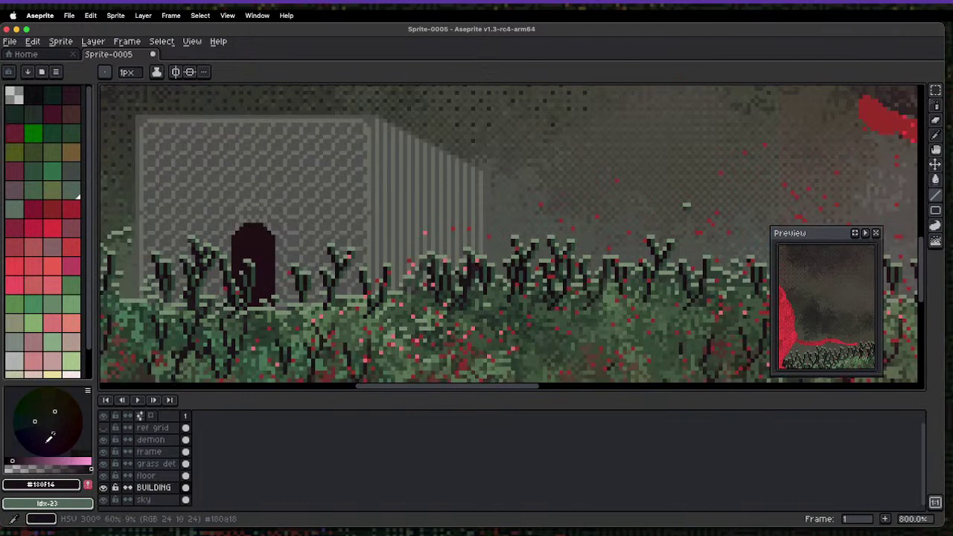
left_click(69, 380)
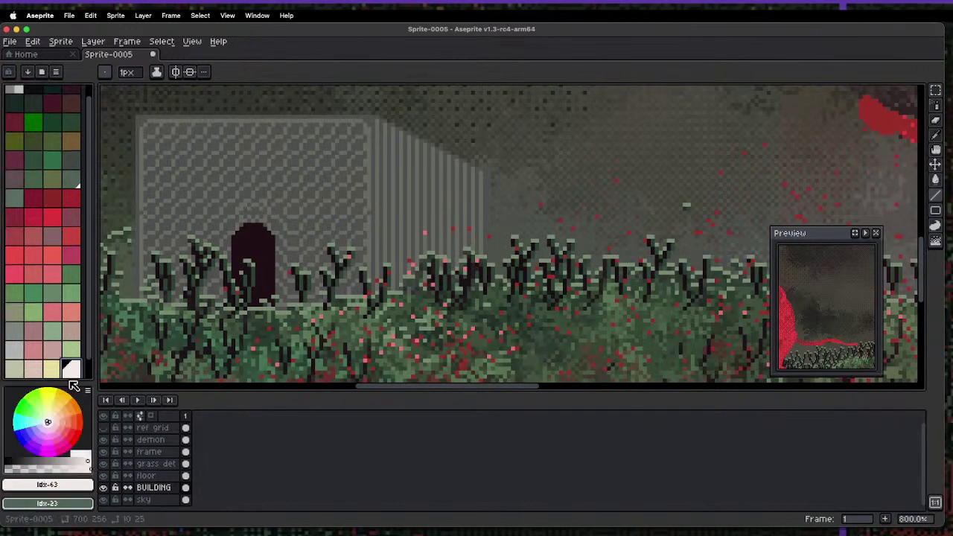
left_click(28, 465)
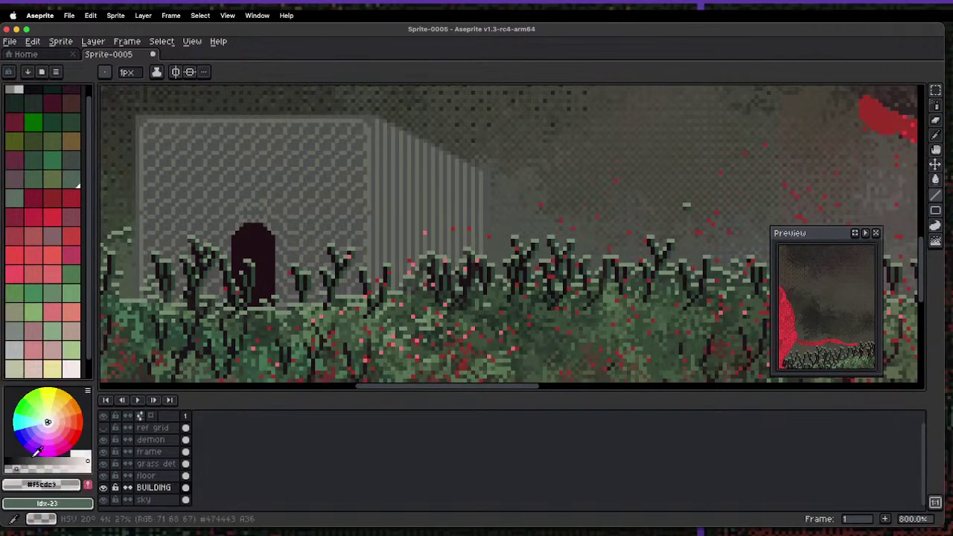
key("w")
left_click(242, 261)
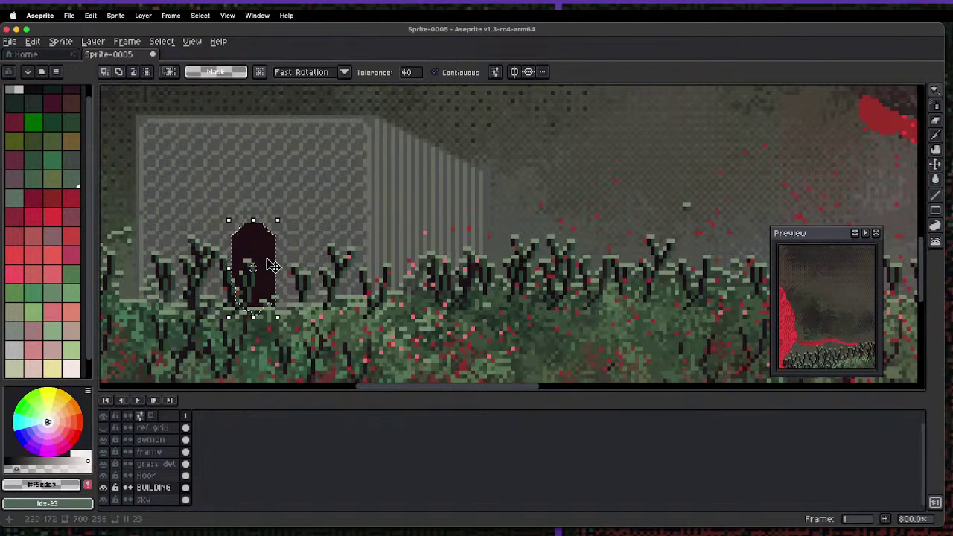
- Try texturing the selected door with the Spray tool at width 32 and speed 12
key("shift+b")
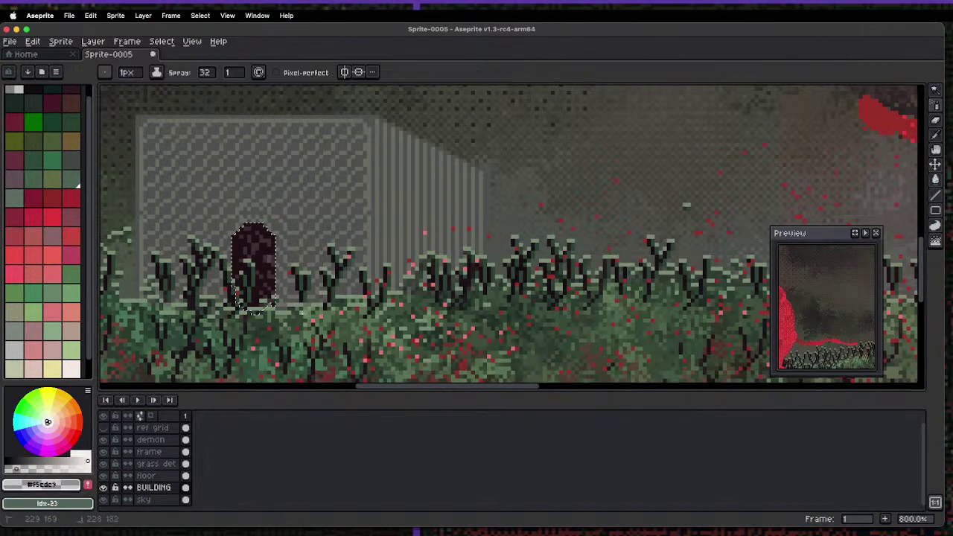
left_click(234, 73)
type("12")
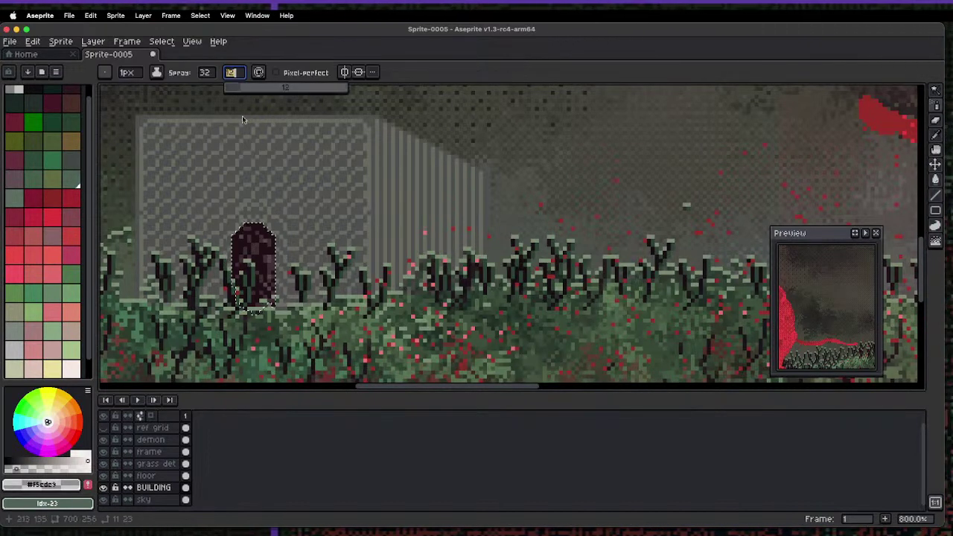
mouse_move(253, 253)
left_mouse_down()
mouse_move(257, 275)
mouse_move(292, 309)
left_mouse_up()
key("1")
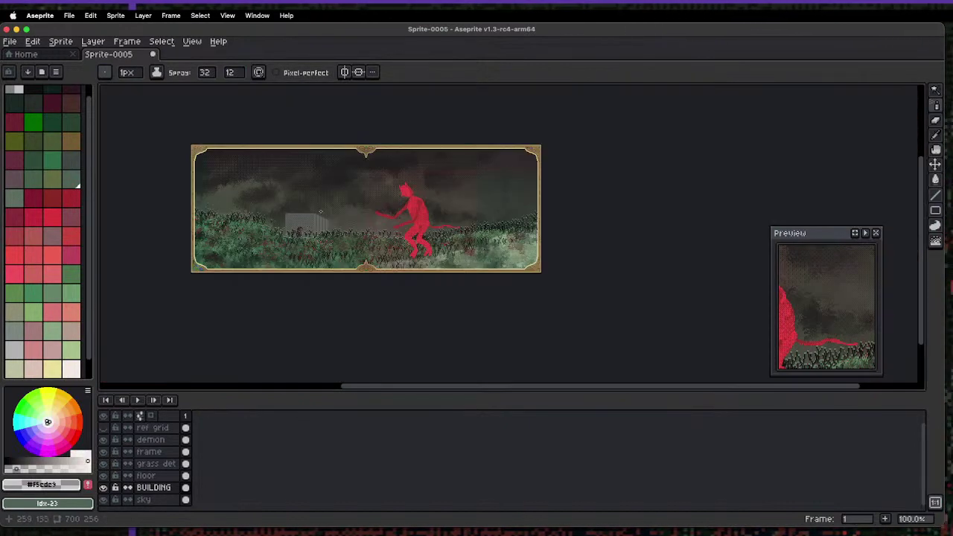
- Undo the spray strokes and the selection on the door
key("2")
key("ctrl+z")
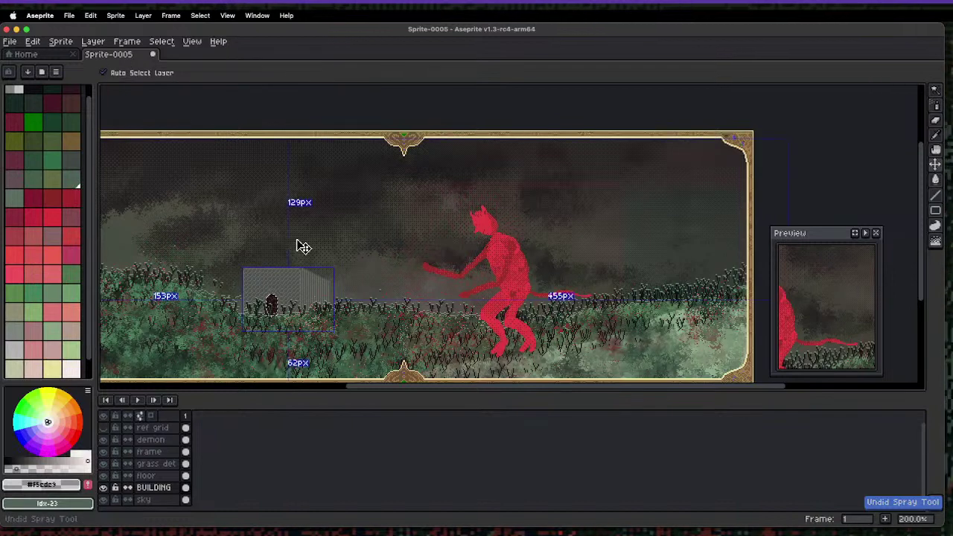
key("ctrl+z")
- Capture a 13 by 5 pixel piece of the front face's upper-left edge as a custom brush and set its opacity to 255
key("3")
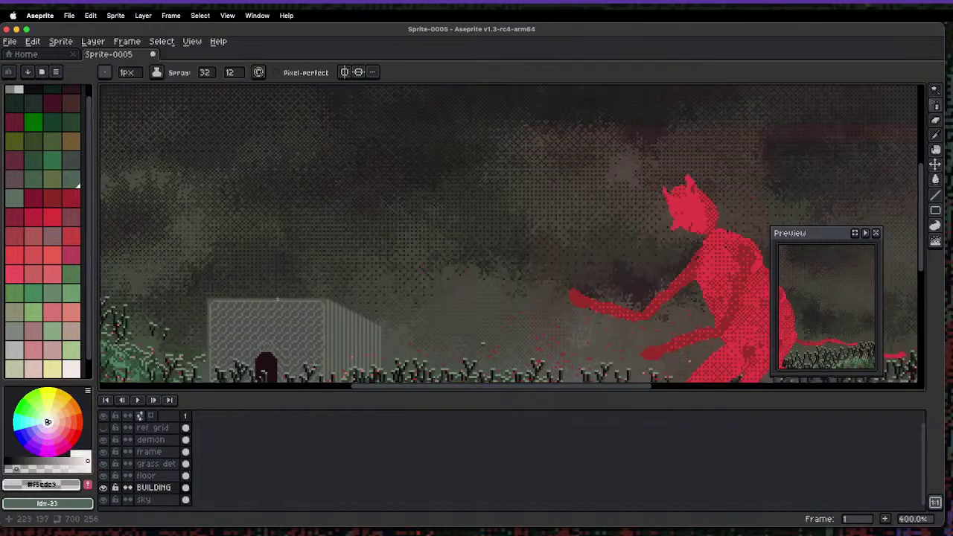
key("4")
key("m")
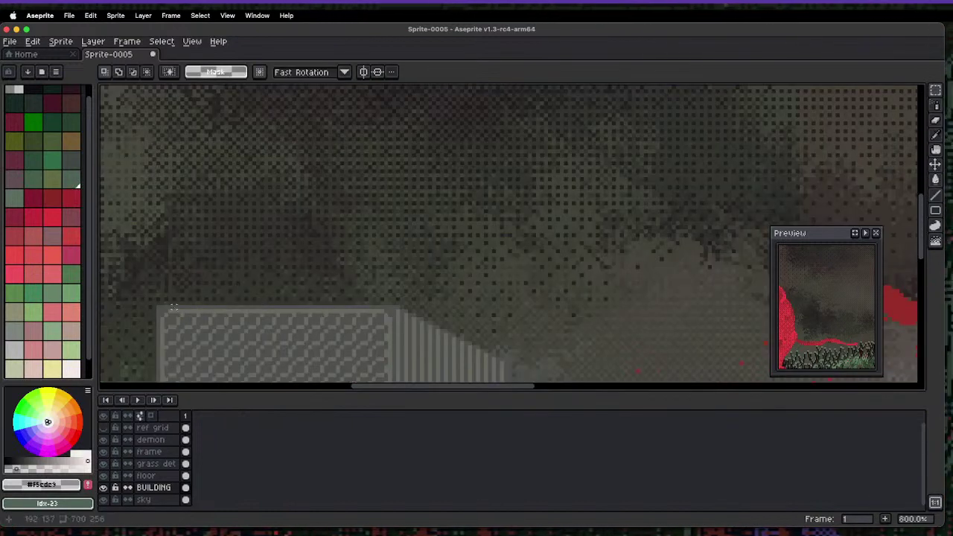
left_click_drag(173, 307, 228, 329)
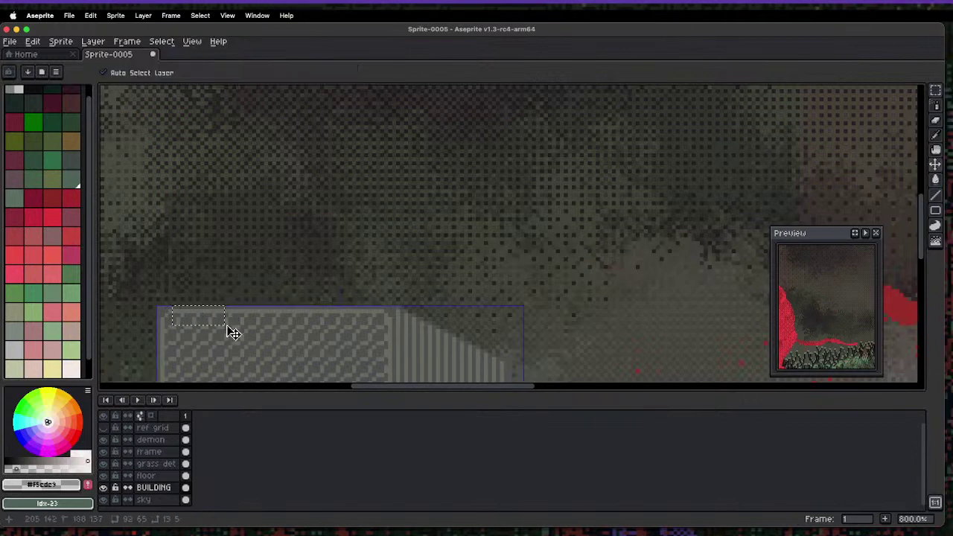
key("b")
left_click(360, 73)
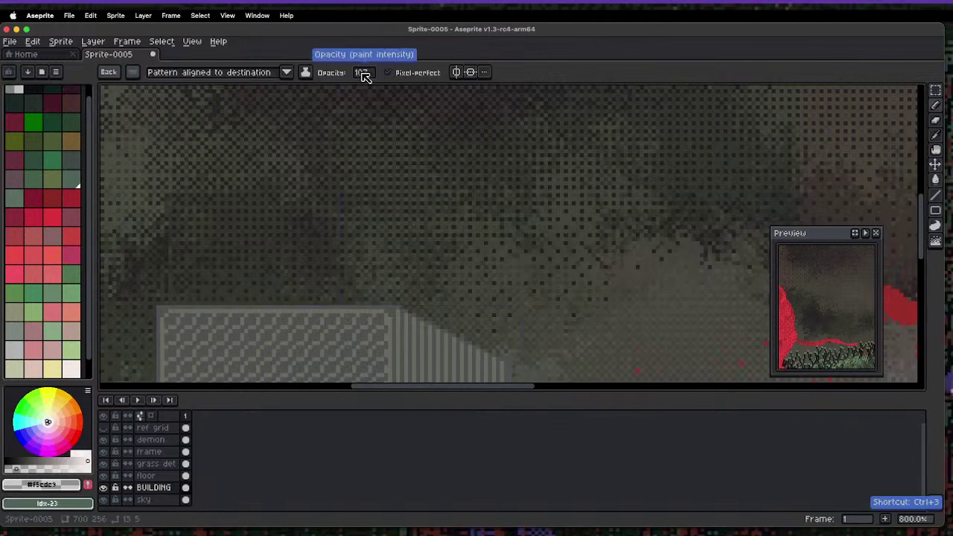
left_click_drag(415, 85, 513, 92)
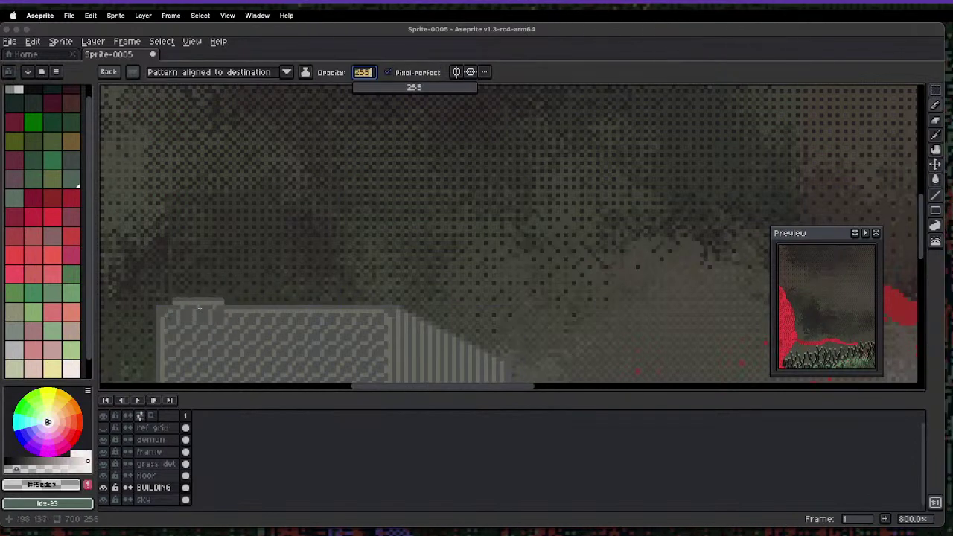
- Try painting a tower freehand above the roof's left end with the captured brush, and undo the strokes
mouse_move(200, 311)
left_mouse_down()
mouse_move(193, 248)
mouse_move(205, 225)
mouse_move(210, 311)
mouse_move(201, 315)
mouse_move(198, 209)
left_mouse_up()
key("ctrl+z")
key("ctrl+z")
key("ctrl+z")
key("v")
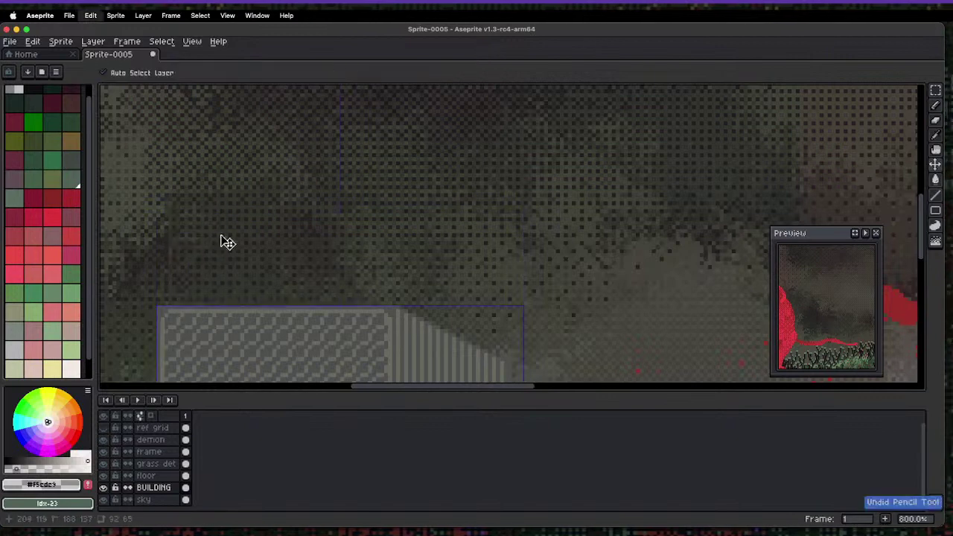
- Draw a straight tower about 25 pixels tall above the front face's left end with the Line tool and the captured brush
key("b")
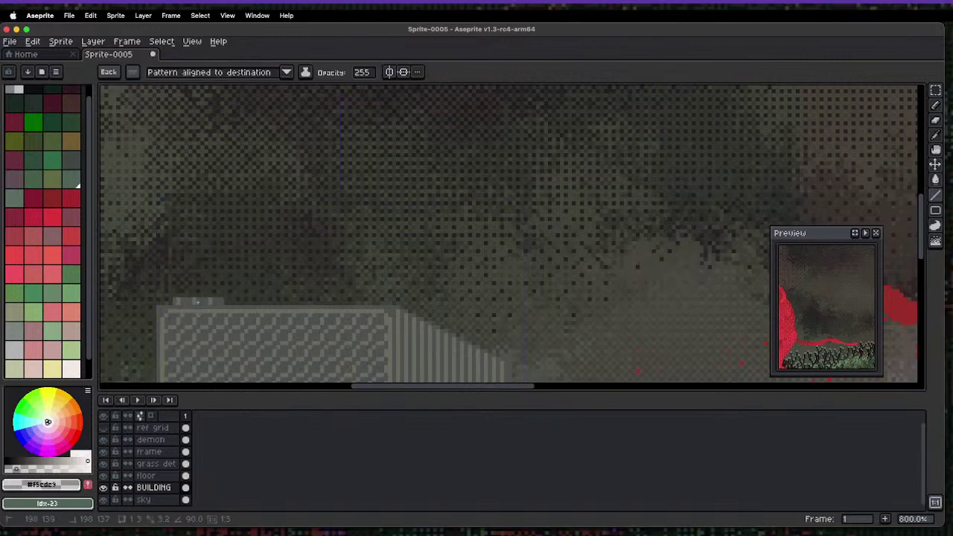
left_click_drag(197, 302, 197, 210)
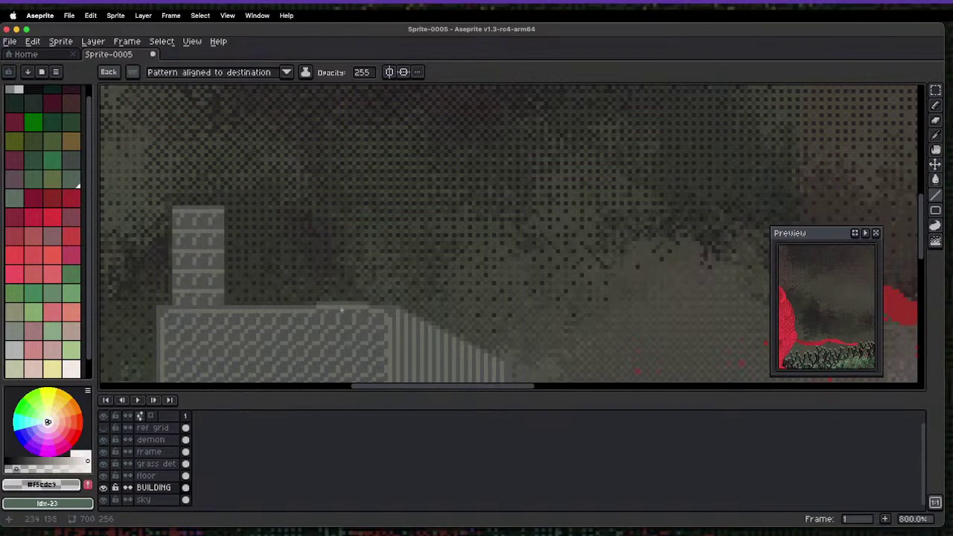
- Try a matching second tower slightly inward from the front face's right corner, check it at full view and undo it
left_click_drag(336, 307, 337, 216)
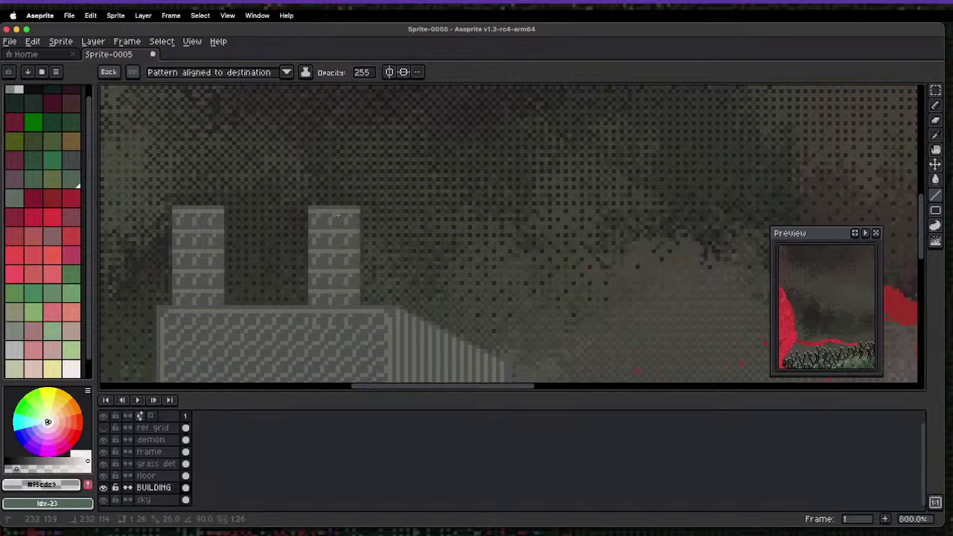
left_click(311, 222)
key("1")
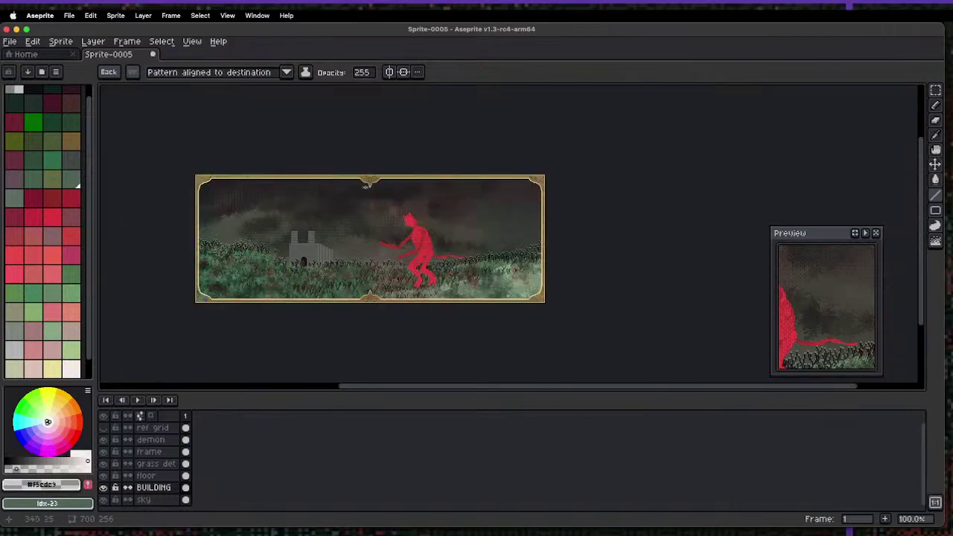
scroll(366, 185, "up", 5)
key("ctrl+z")
key("ctrl+z")
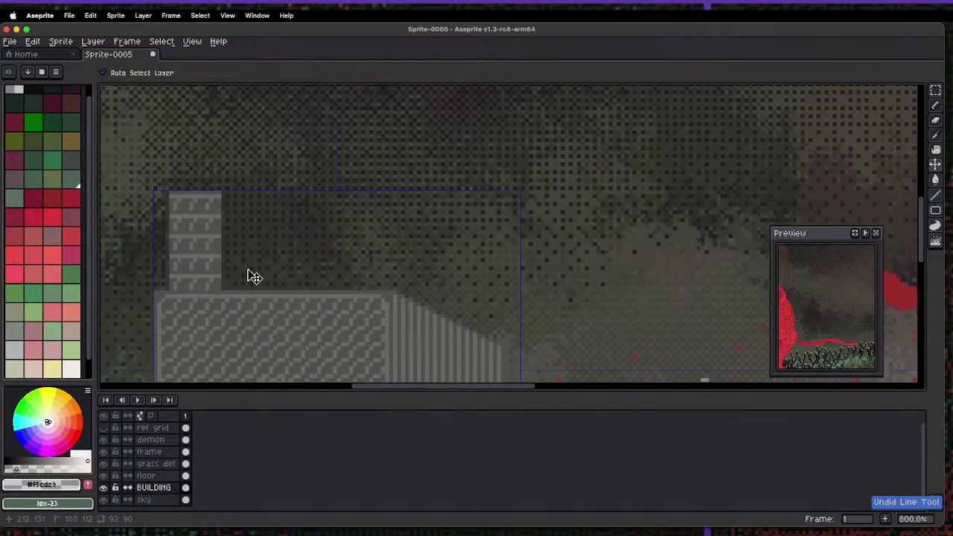
- Draw the second tower with the captured brush flush with the front face's right corner, matching the left tower's height
key("ctrl+b")
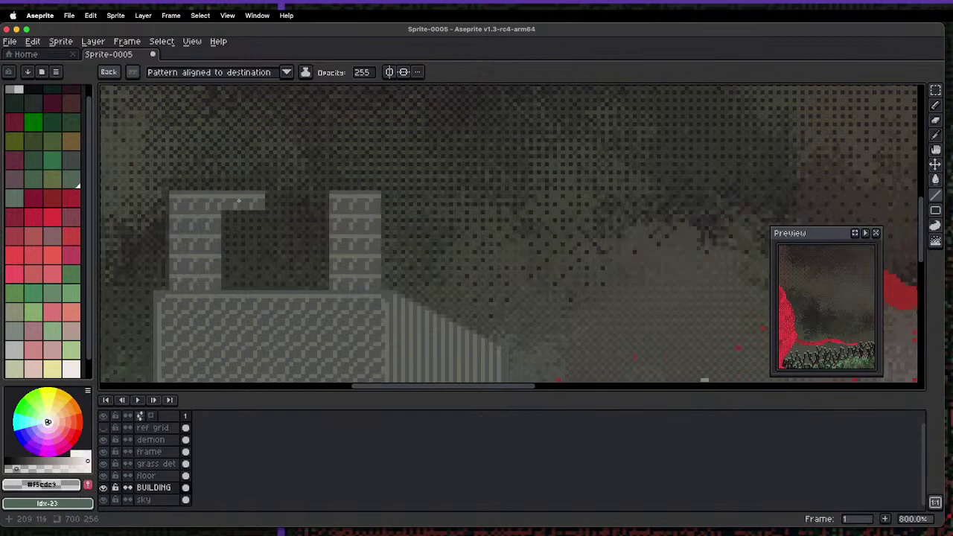
scroll(385, 223, "down", 7)
scroll(396, 281, "up", 4)
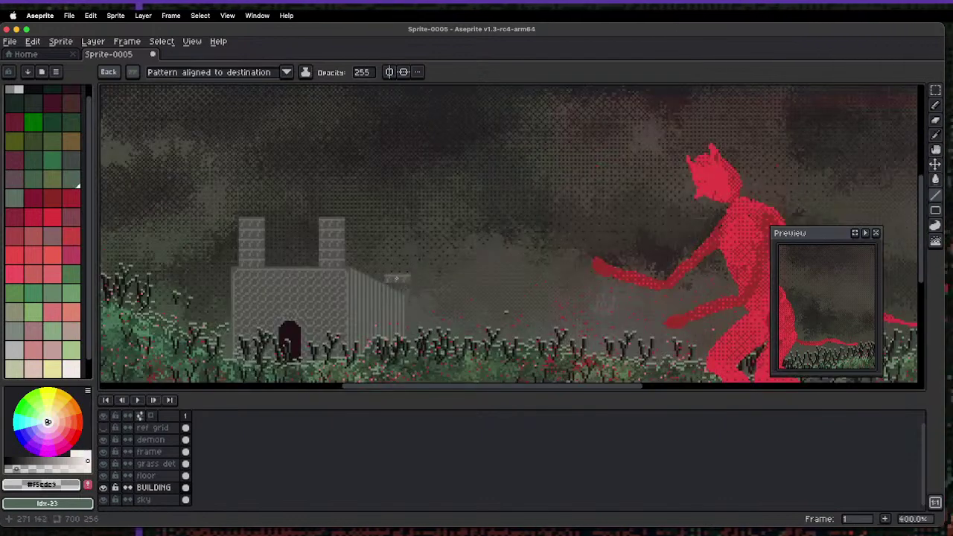
- Capture a 5 by 3 pixel piece of the striped side wall's far upper corner as a brush and paint a narrow rear tower there
key("m")
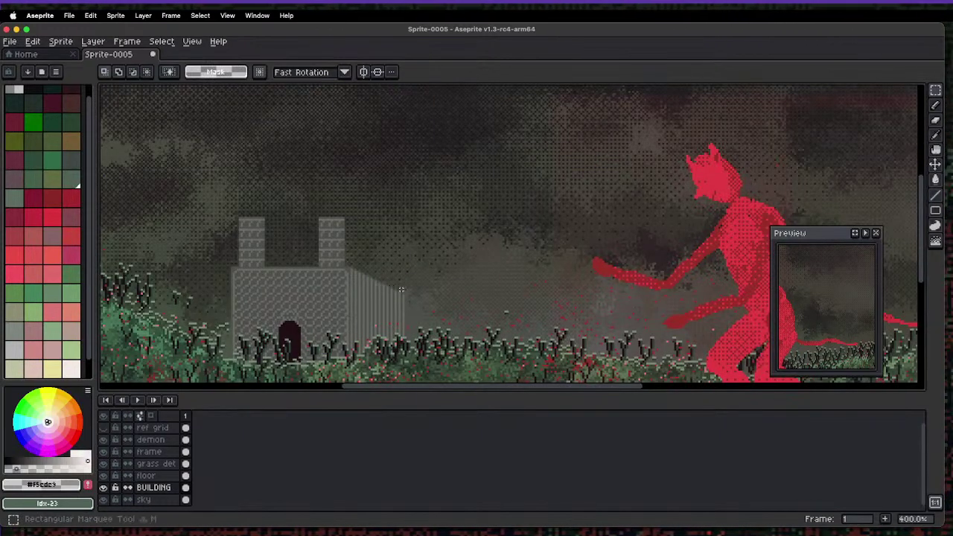
scroll(395, 298, "up", 6)
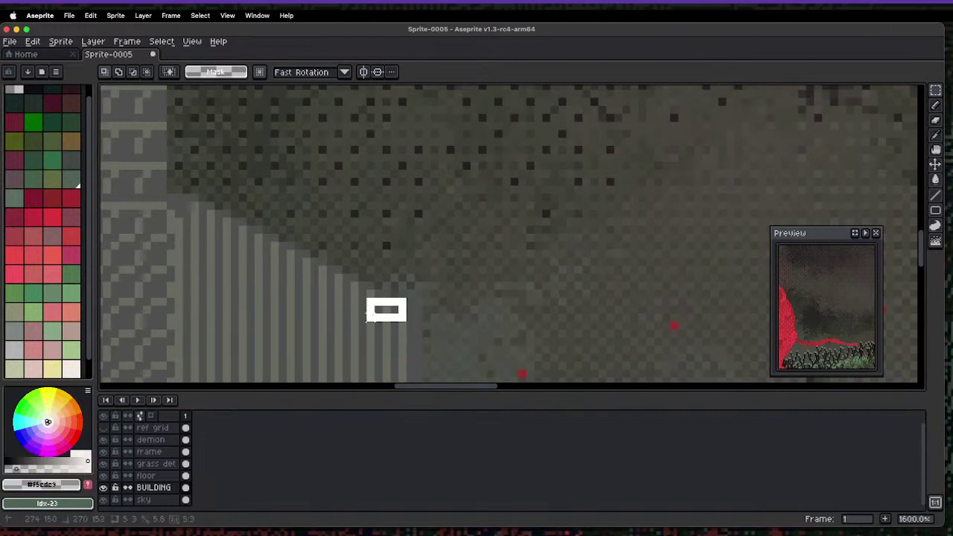
left_click_drag(382, 301, 407, 322)
key("ctrl+b")
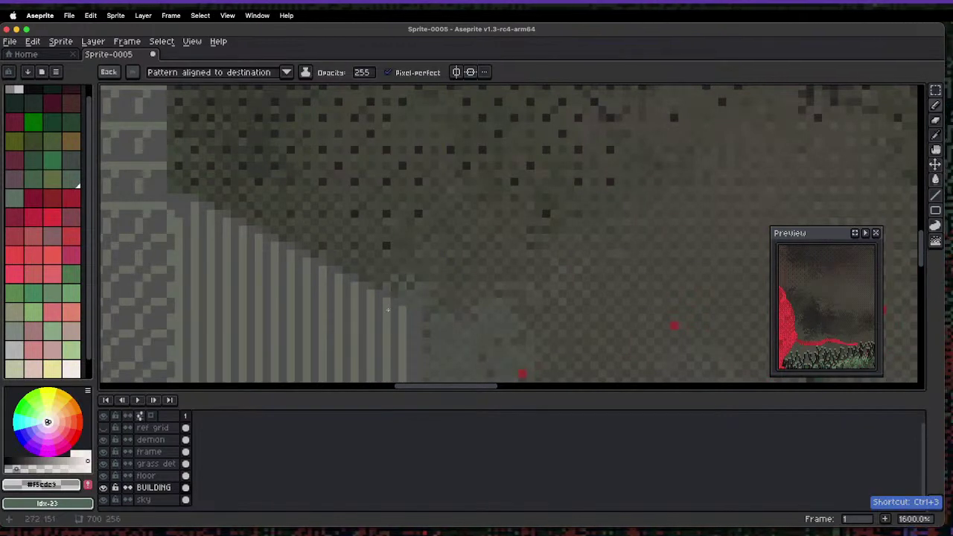
mouse_move(379, 272)
left_mouse_down()
mouse_move(379, 172)
mouse_move(390, 155)
mouse_move(394, 290)
mouse_move(404, 234)
left_mouse_up()
key("1")
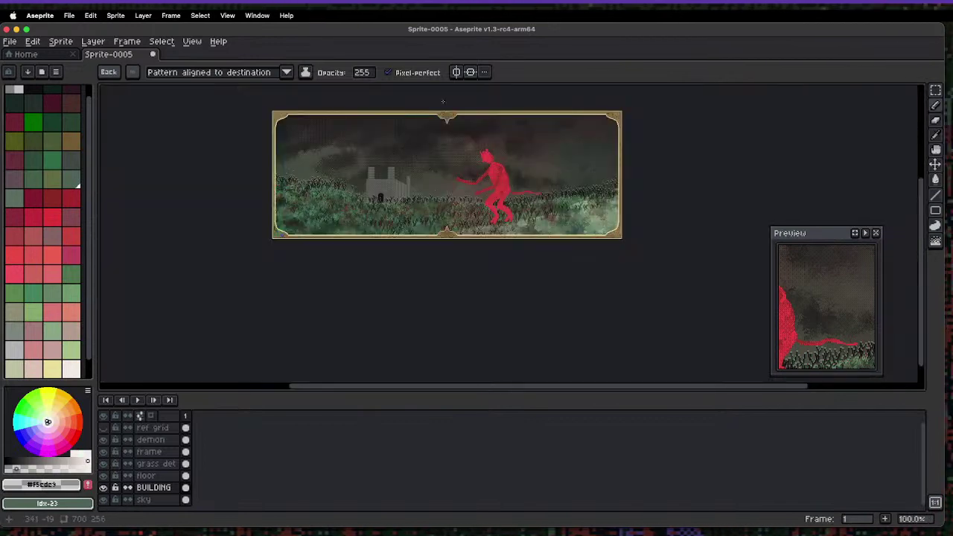
- Choose the near-black palette colour 1 as the drawing colour
scroll(391, 164, "up", 5)
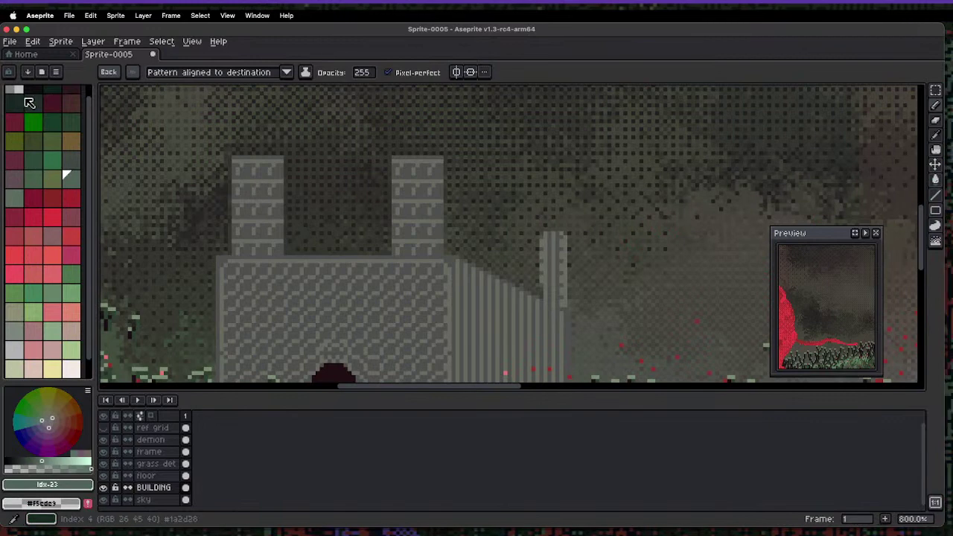
left_click(41, 94)
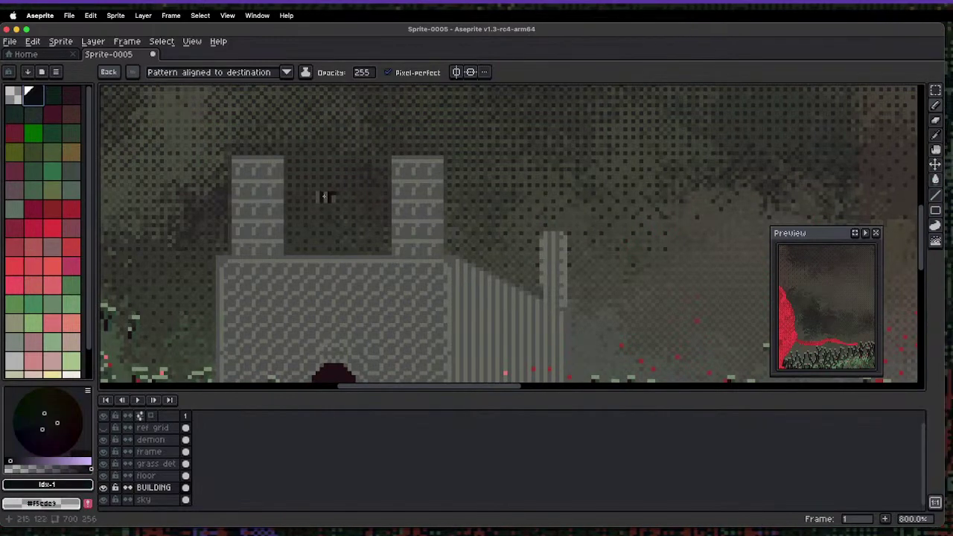
scroll(328, 239, "down", 6)
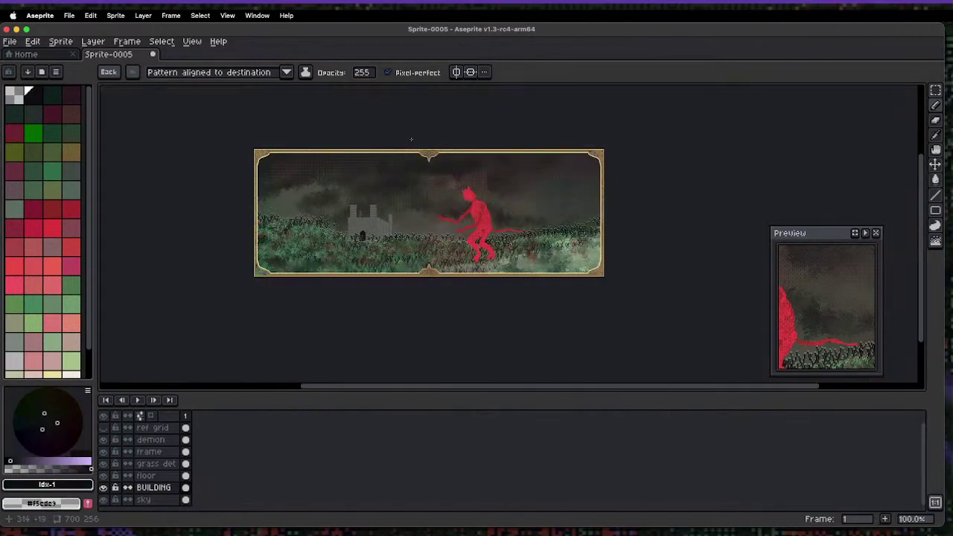
scroll(386, 170, "up", 1)
key("super+z")
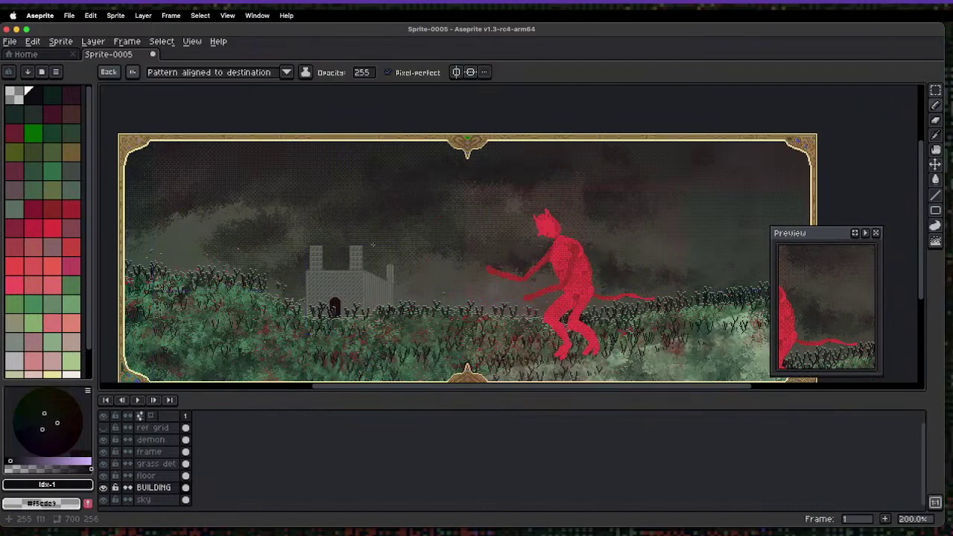
- Sample the left tower's trim colour, darken it to value 32 and outline receding side faces on both front towers with the Line tool
scroll(339, 246, "up", 5)
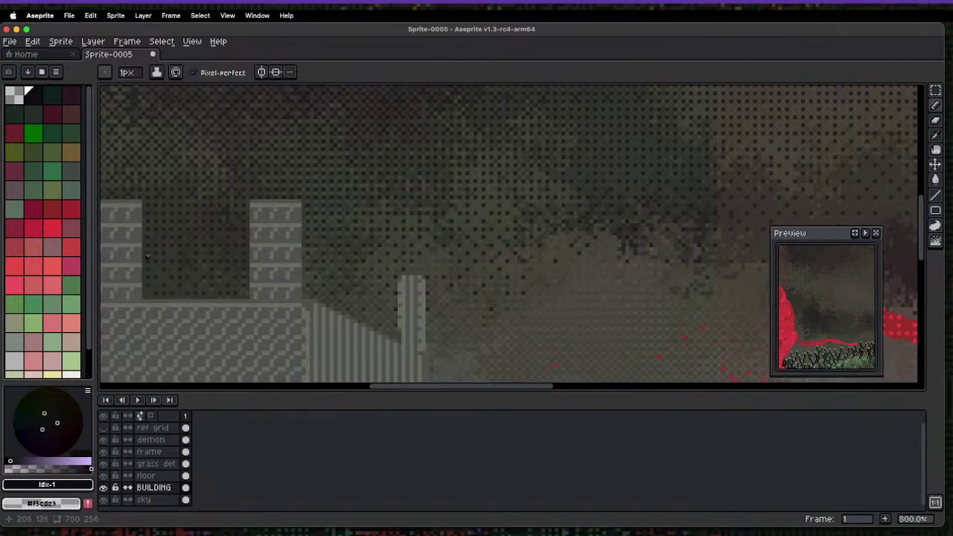
key("l")
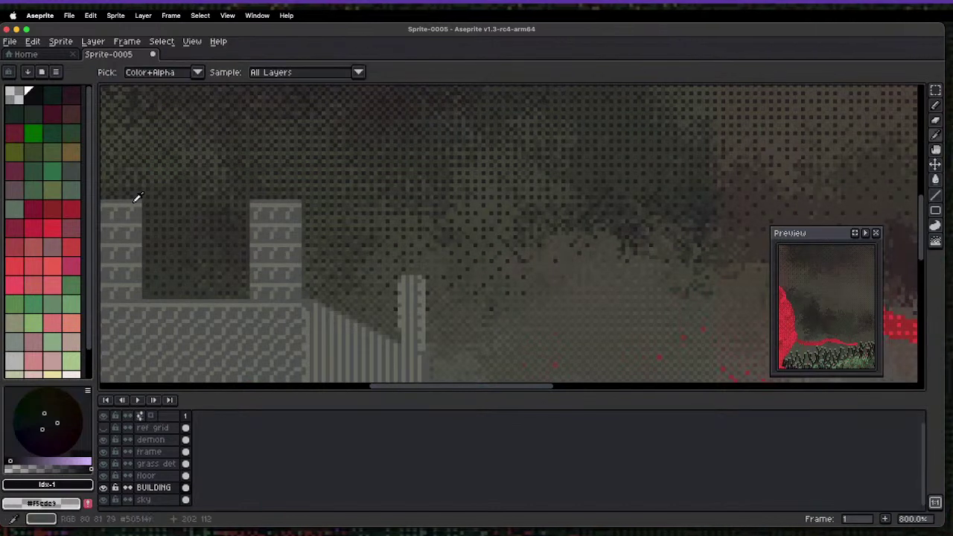
left_click(137, 199, "alt")
left_click(35, 459)
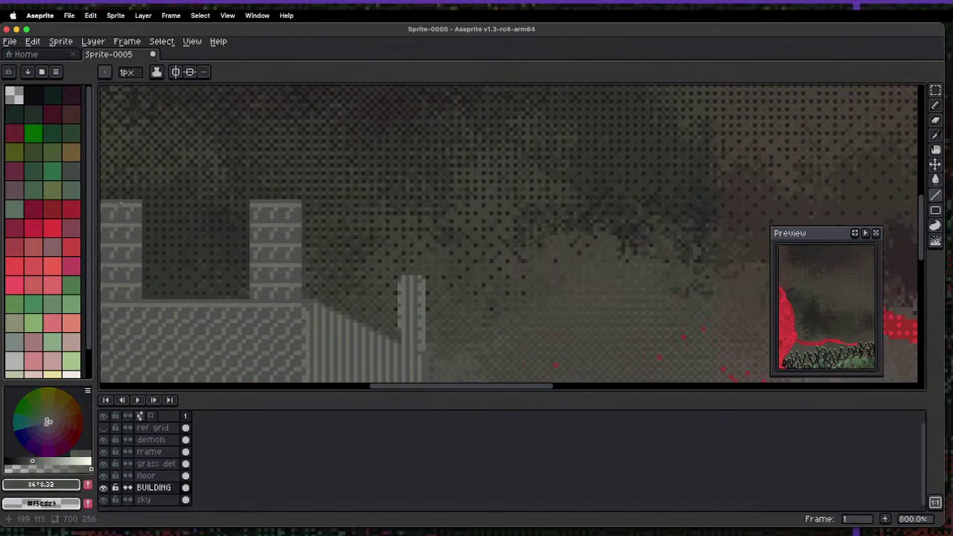
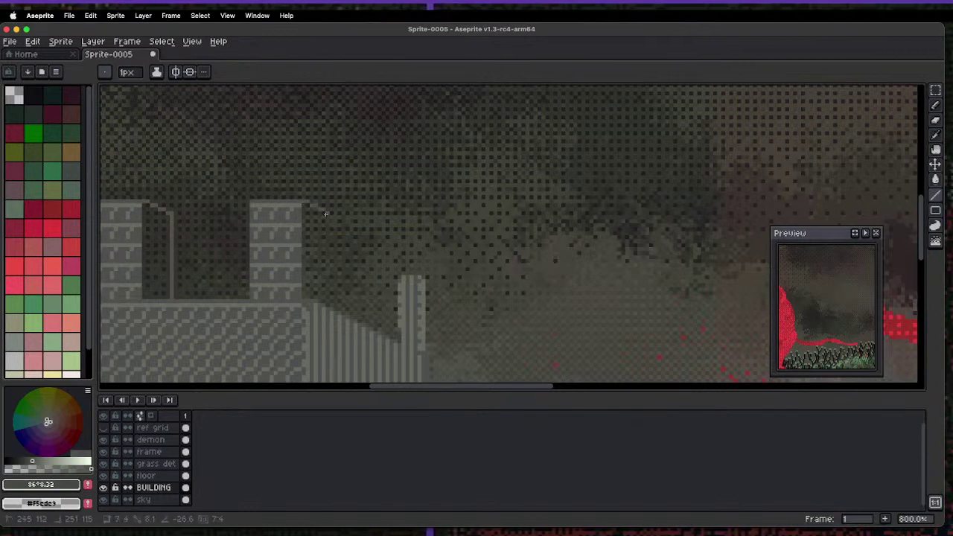
left_click_drag(328, 215, 328, 260)
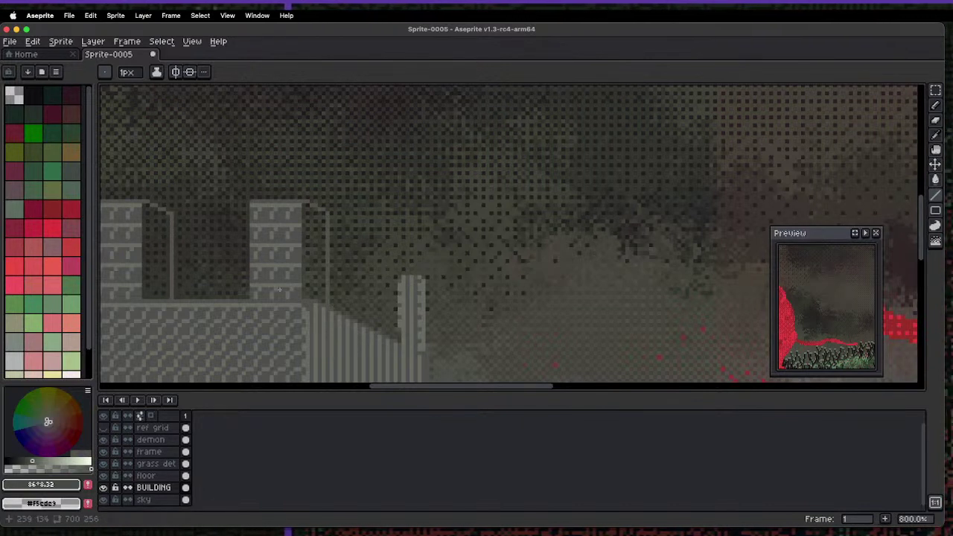
- Darken the drawing colour to value 22 and fill the receding side faces of both front towers
left_click_drag(33, 458, 28, 457)
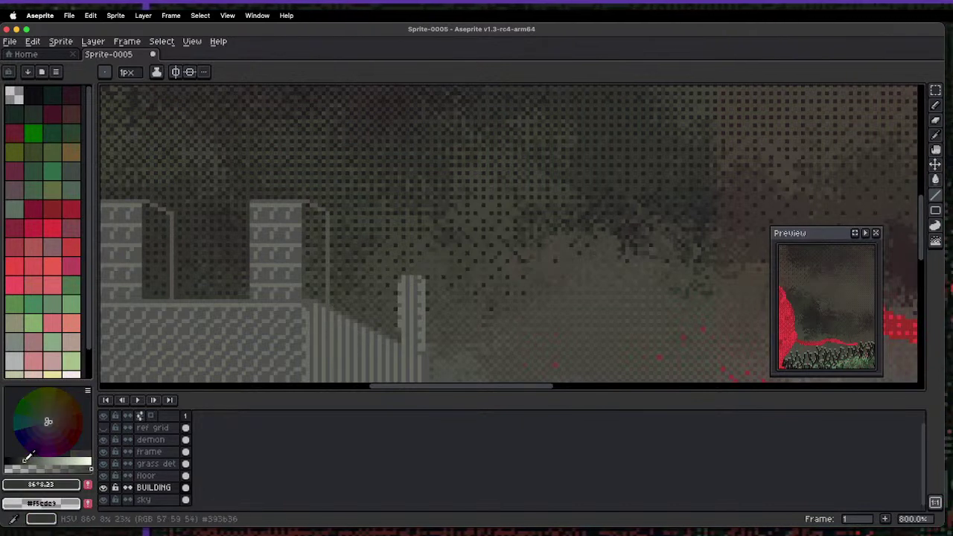
key("g")
left_click(158, 246)
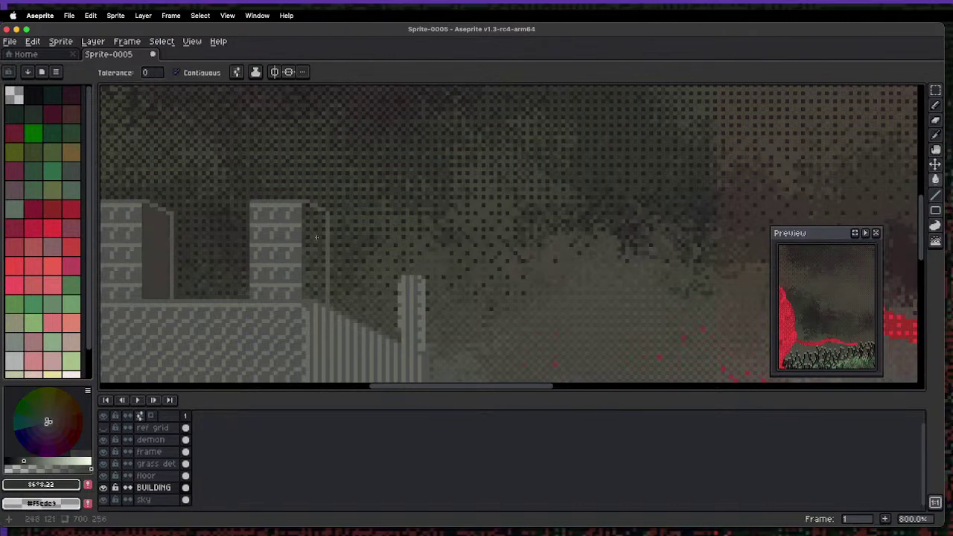
scroll(327, 217, "down", 6)
scroll(341, 241, "up", 3)
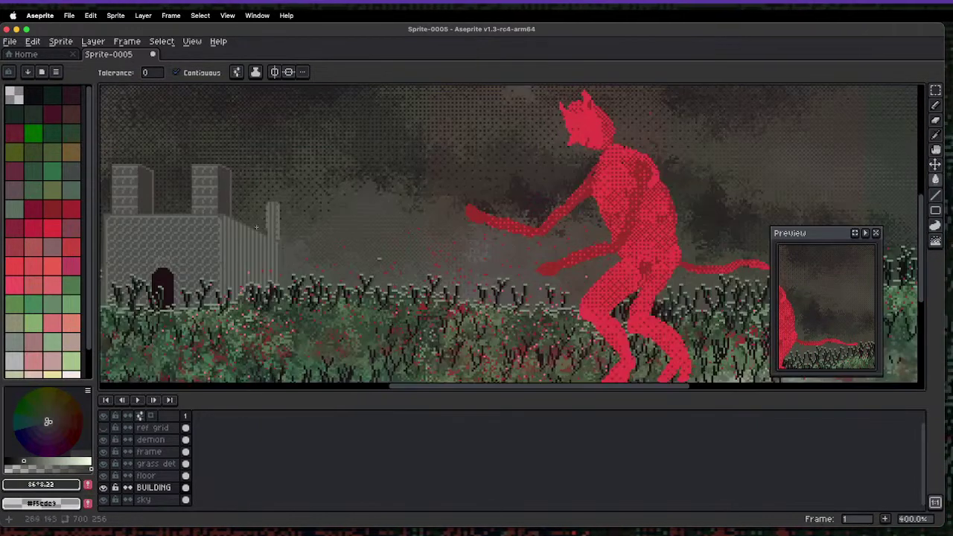
scroll(203, 214, "up", 6)
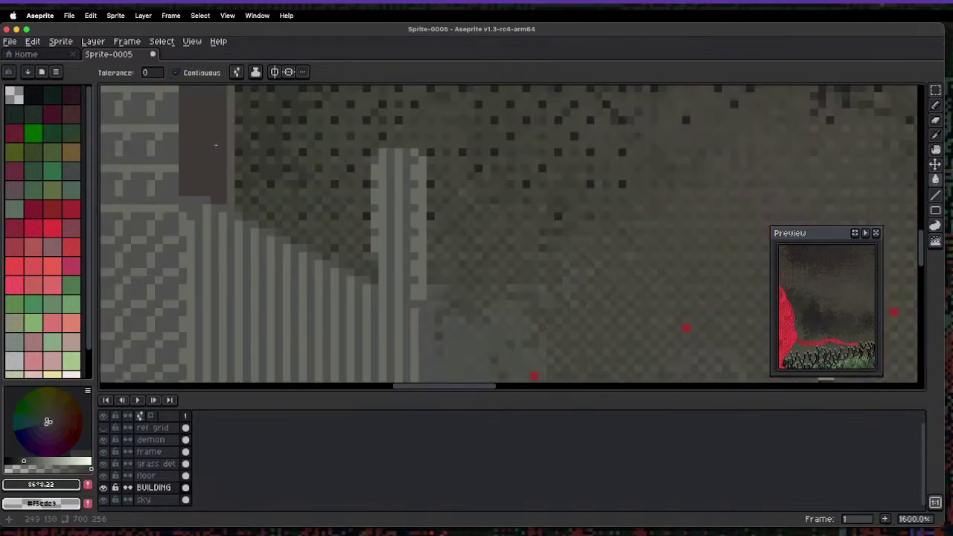
scroll(215, 145, "up", 5)
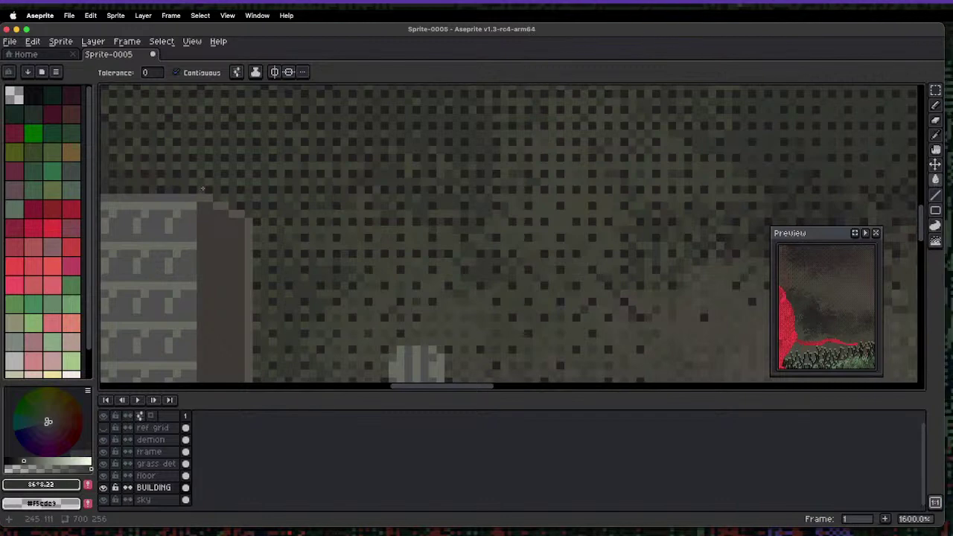
- Choose off-white palette colour 63 as the drawing colour, try filling above the right tower and undo that fill
left_click(71, 362)
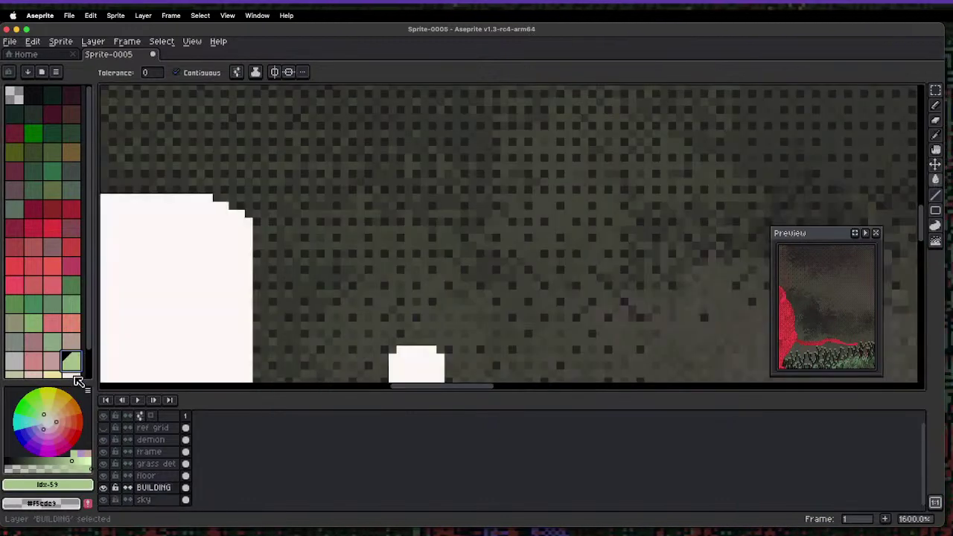
left_click(72, 374)
left_click(207, 182)
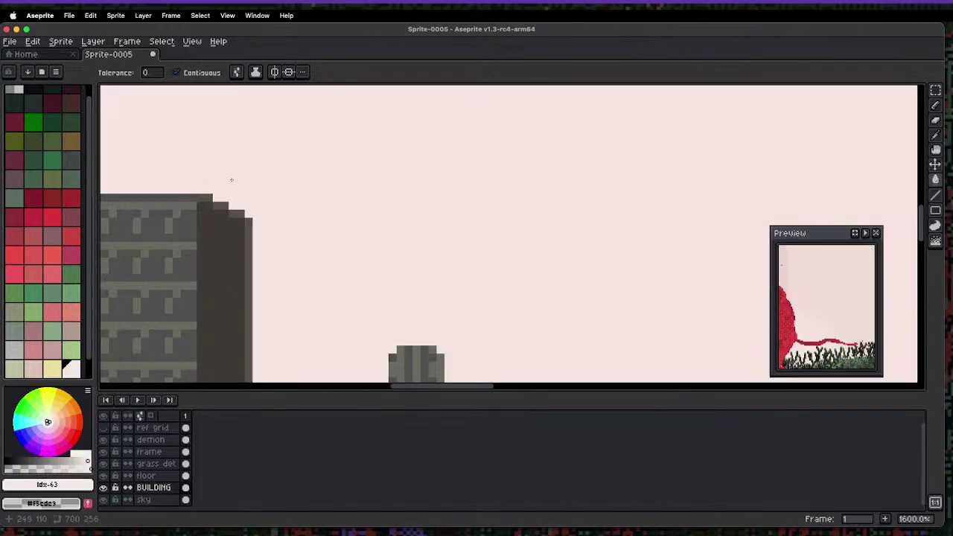
key("super+z")
- Try an off-white line along the right tower's stepped receding top edge, then undo it
key("l")
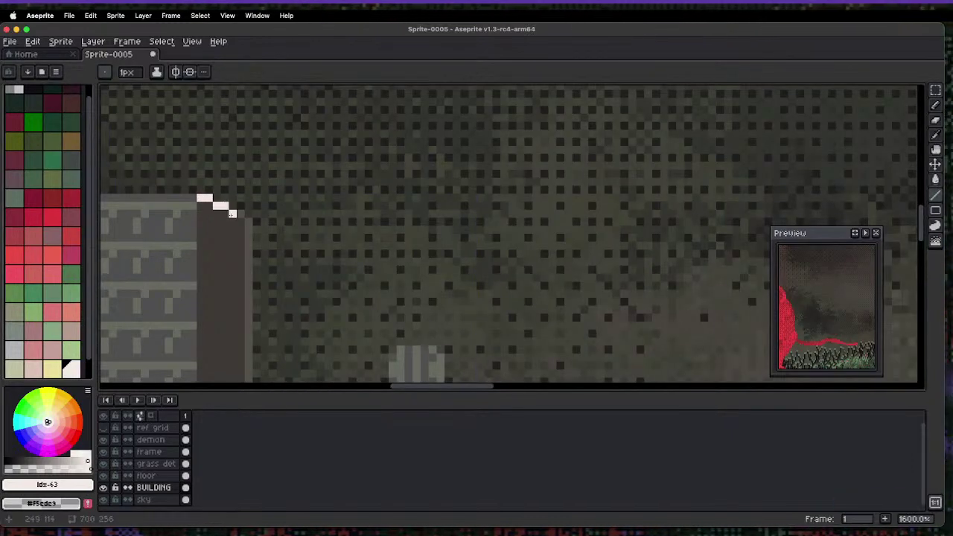
scroll(280, 206, "down", 10)
scroll(340, 191, "up", 2)
key("v")
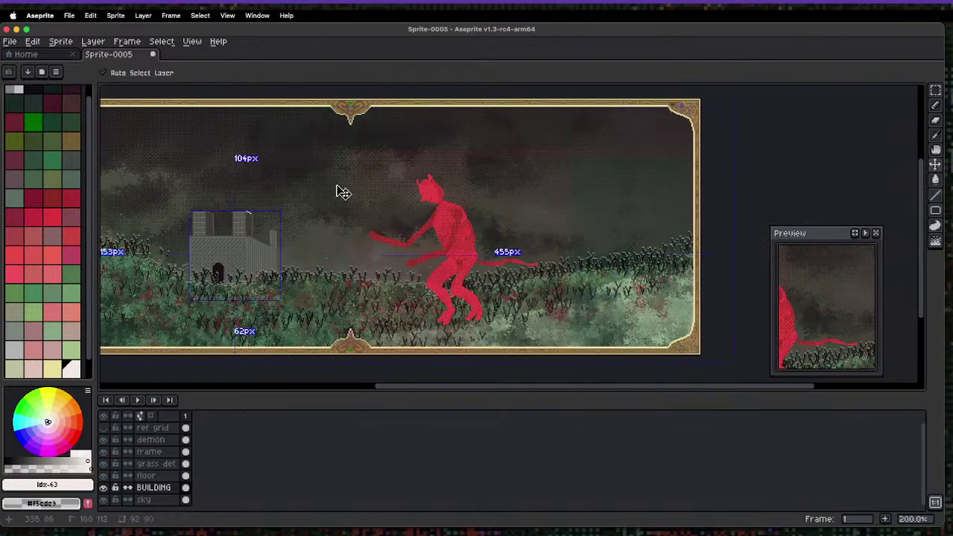
key("super+z")
- Add a new layer directly above the floor layer and make the off-white drawing colour mostly transparent
scroll(248, 296, "left", 5)
scroll(249, 296, "down", 2)
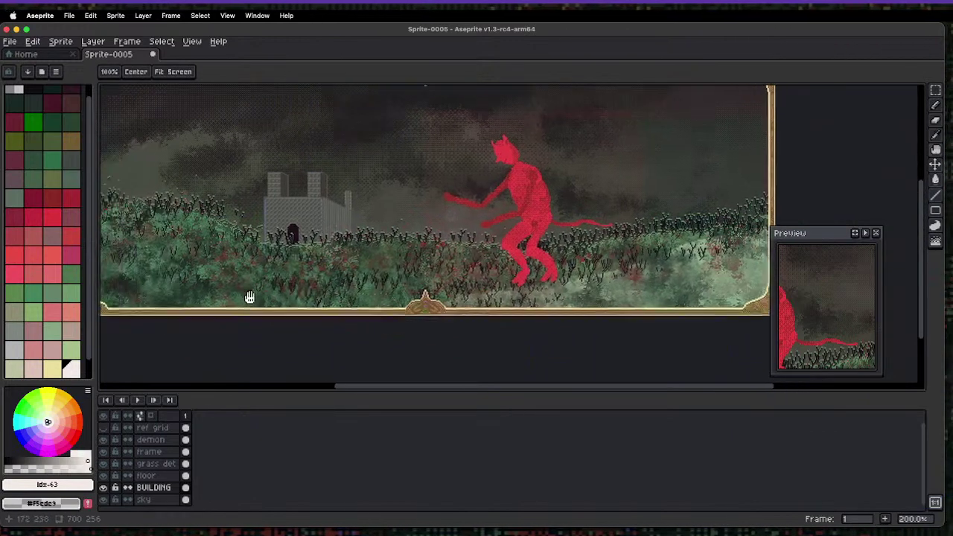
left_click(153, 476)
key("shift+n")
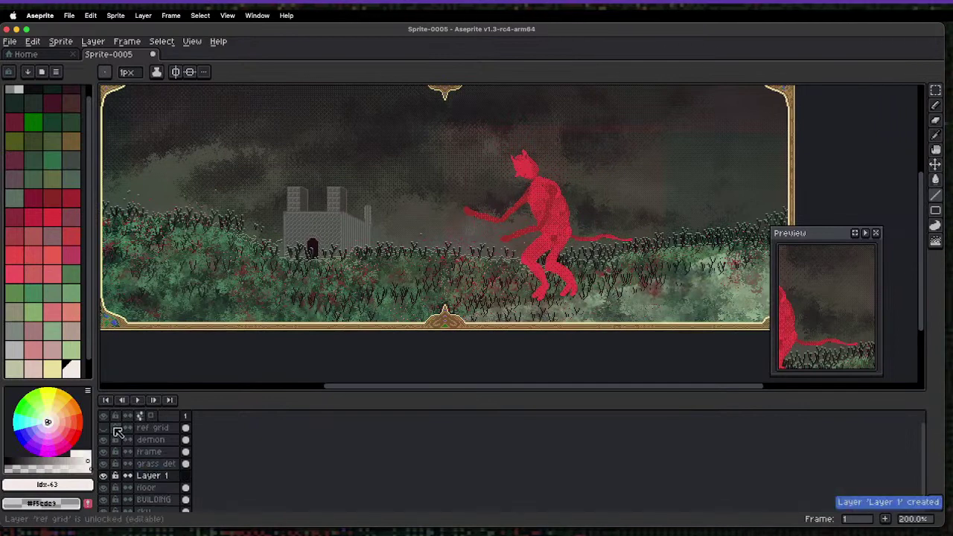
left_click_drag(33, 466, 21, 464)
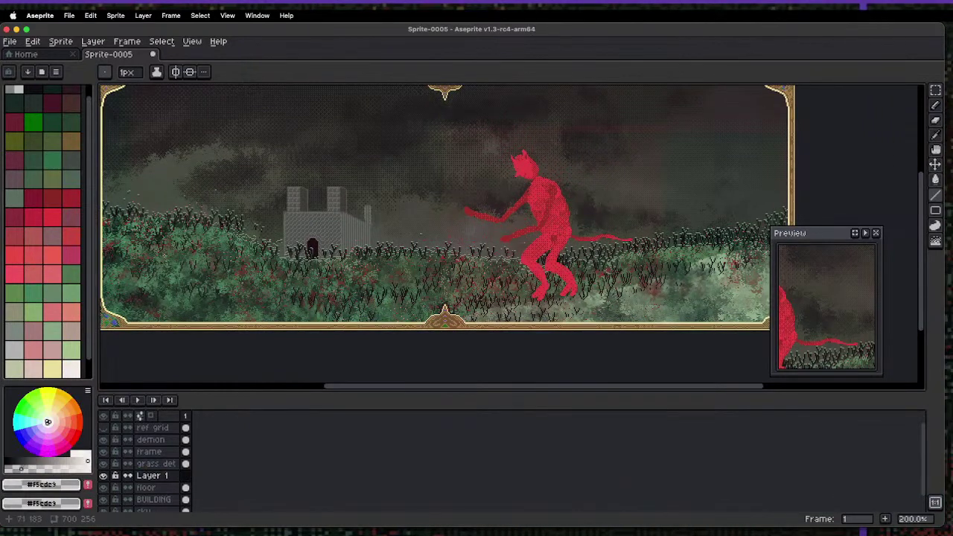
- Hide every layer except floor and make the floor layer active
scroll(190, 216, "up", 2)
scroll(171, 275, "down", 3)
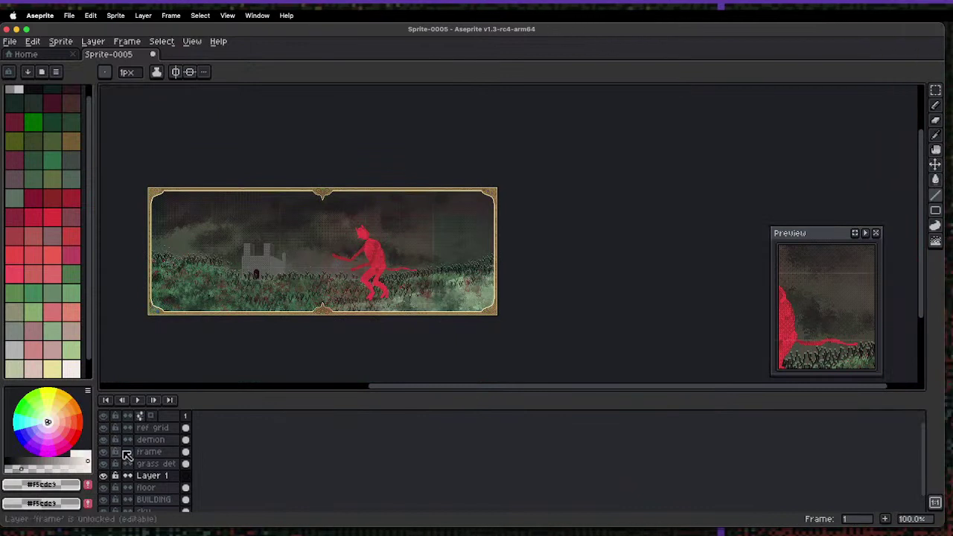
left_click(102, 415)
left_click(105, 490)
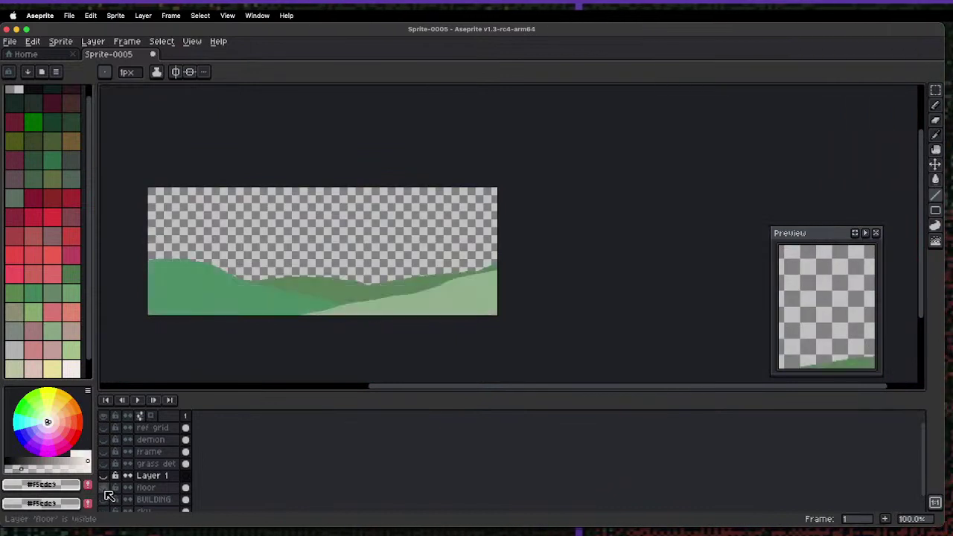
scroll(160, 283, "up", 3)
left_click_drag(185, 283, 230, 277)
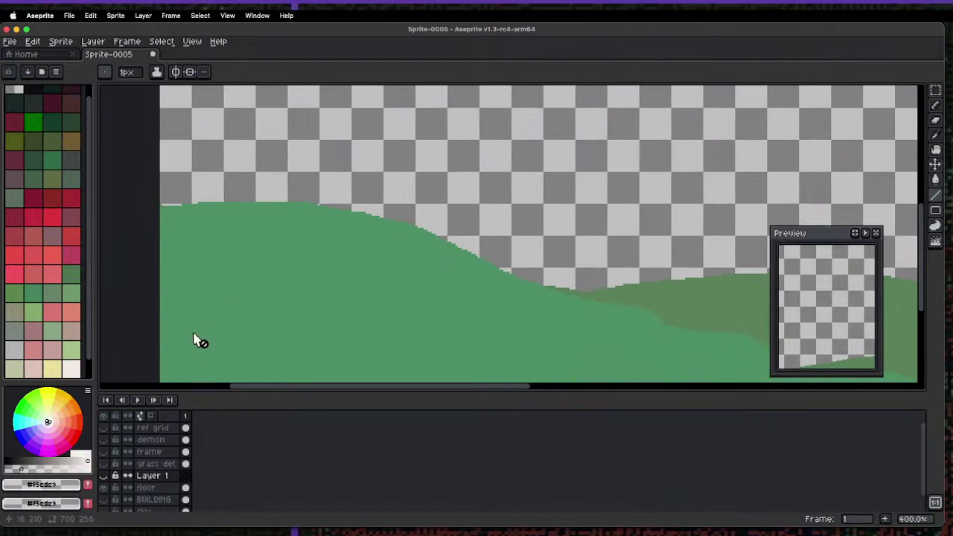
double_click(149, 489)
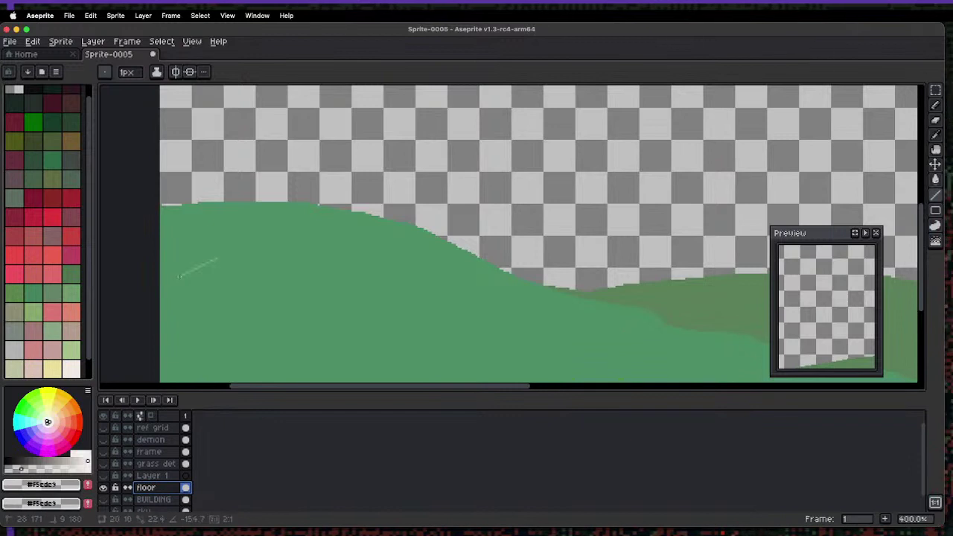
- Draw an X of translucent off-white lines, about 20 by 11 pixels, on the left green hill
key("Return")
scroll(196, 267, "up", 5)
mouse_move(199, 256)
left_mouse_down()
mouse_move(117, 253)
mouse_move(129, 224)
left_mouse_up()
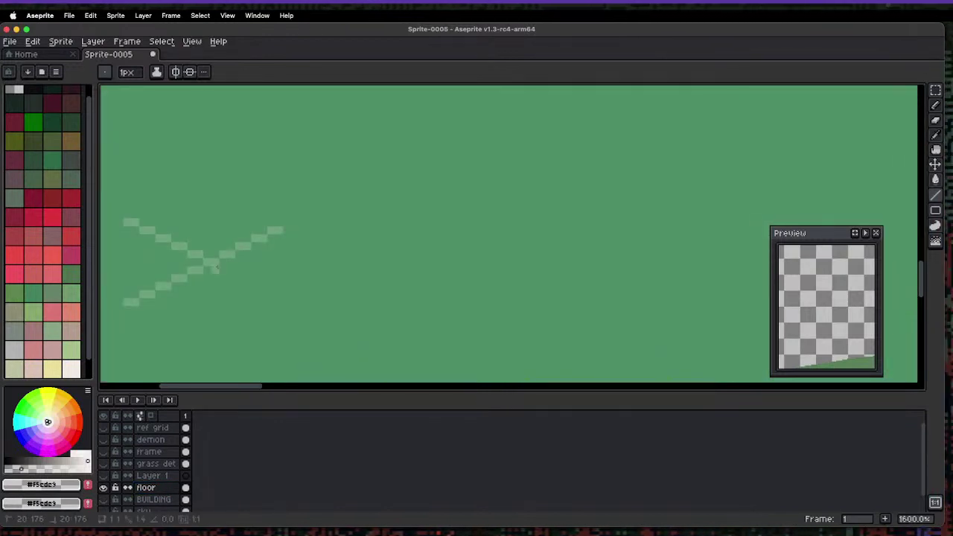
left_click_drag(216, 268, 276, 303)
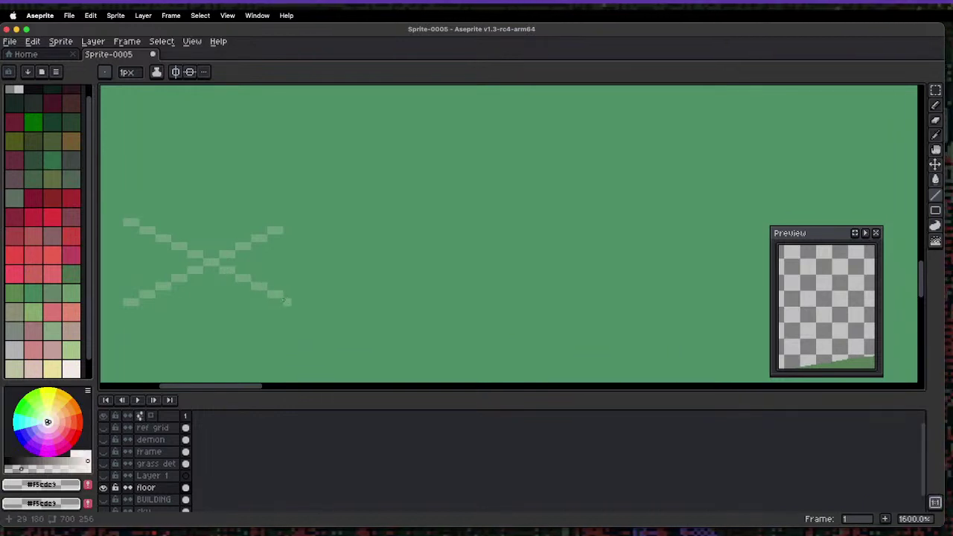
- Capture the 20 by 11 pixel X as a brush and fill the left hill with its repeating diamond pattern
key("m")
left_click_drag(125, 304, 286, 216)
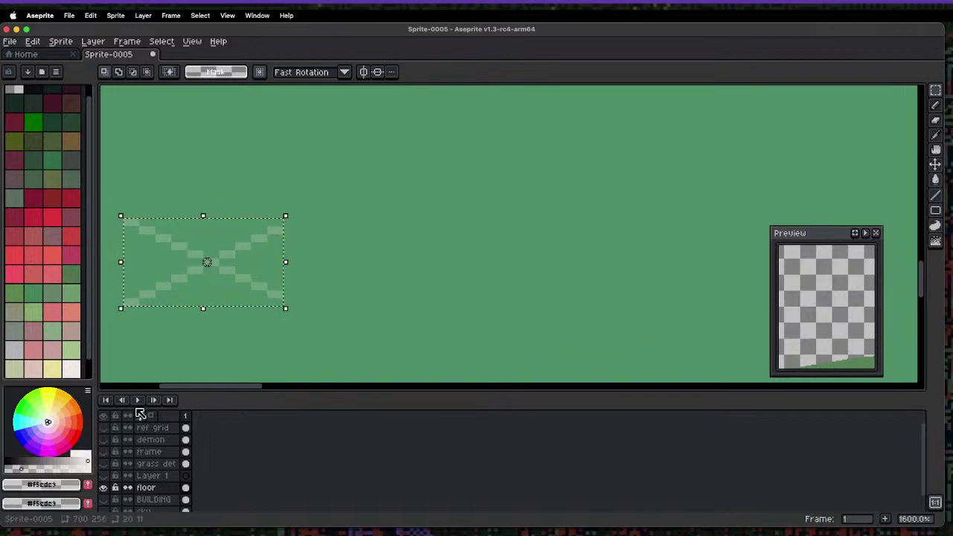
key("ctrl+b")
key("g")
left_click(412, 247)
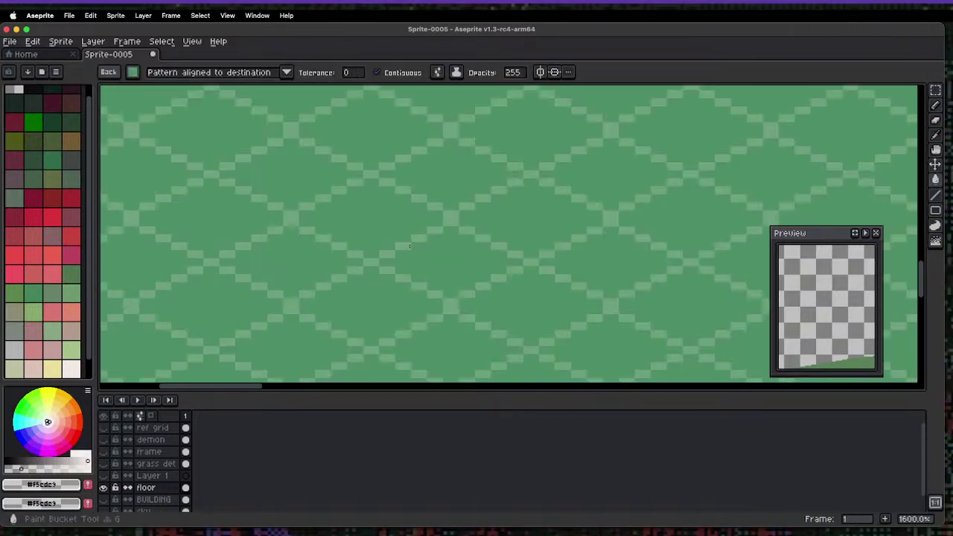
- Try filling the darker middle hill with the same diamond pattern, then undo that fill
scroll(412, 246, "down", 8)
scroll(442, 277, "up", 1)
left_click(441, 278)
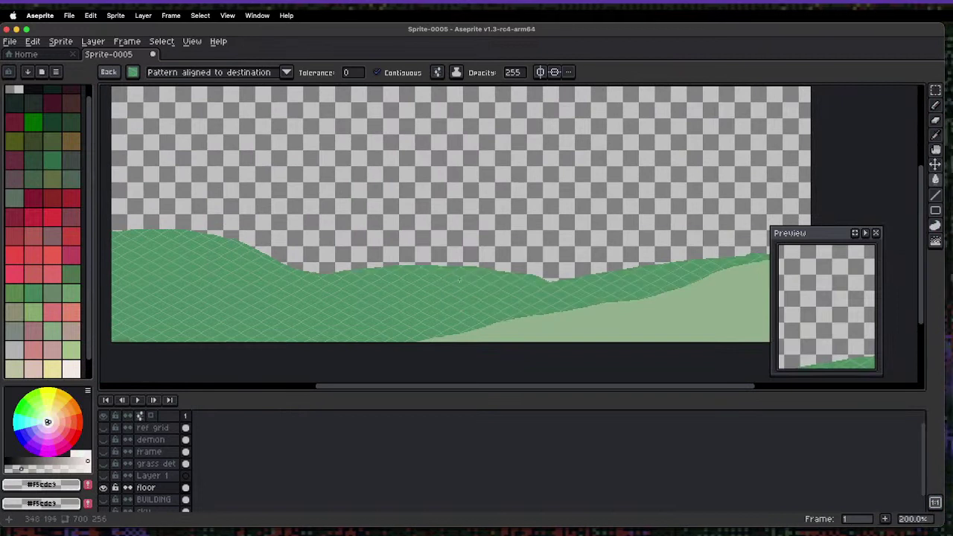
key("super+z")
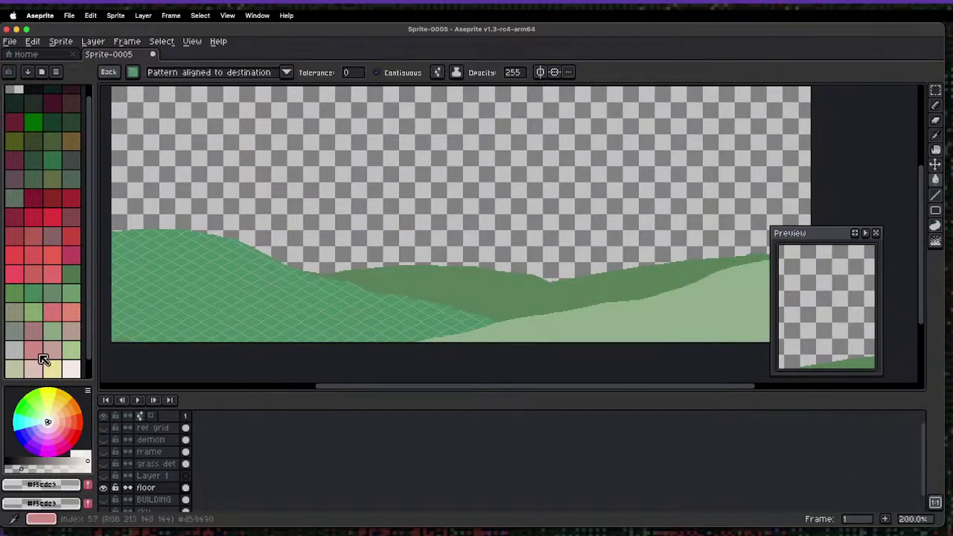
- Compare the isolated patterned floor with the full scene and leave all layers visible, including the ref grid
scroll(480, 285, "right", 3)
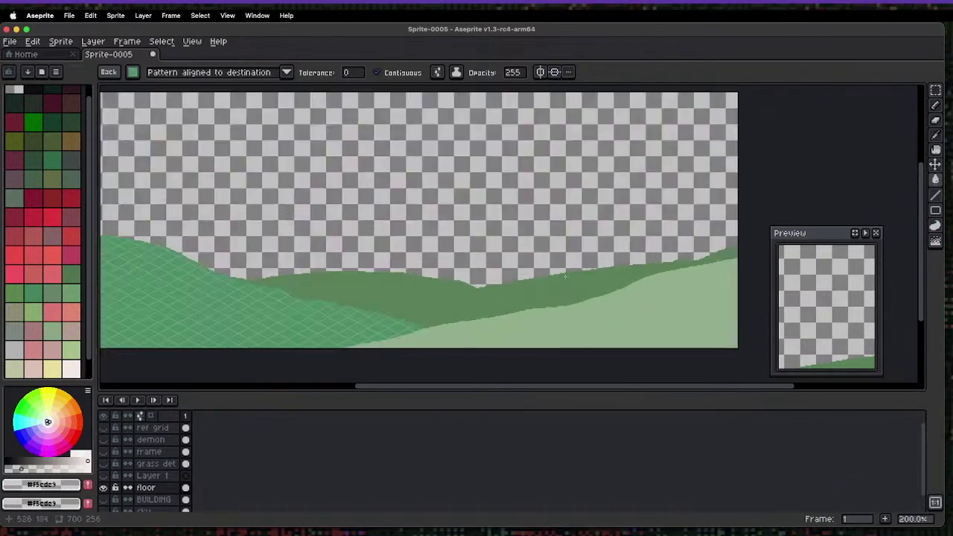
scroll(346, 345, "right", 2)
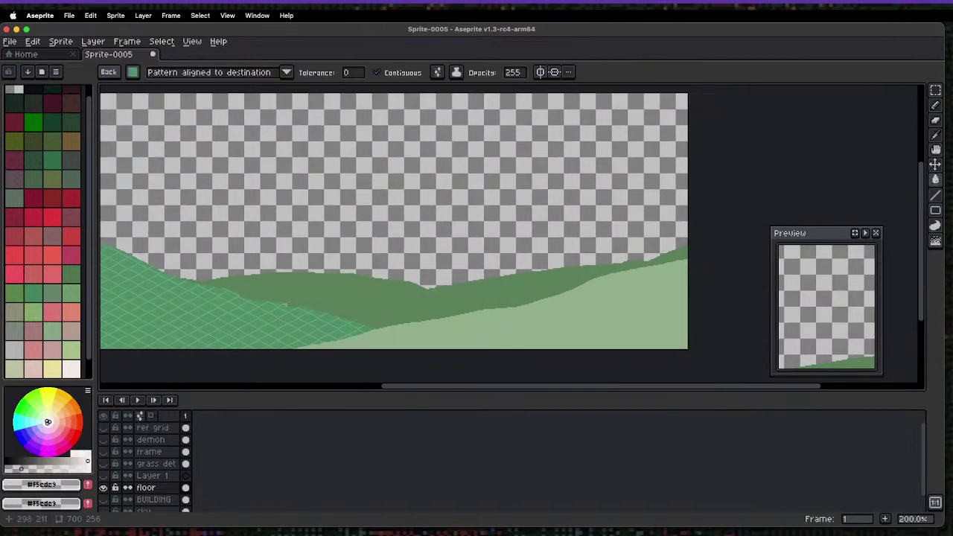
left_click(105, 416)
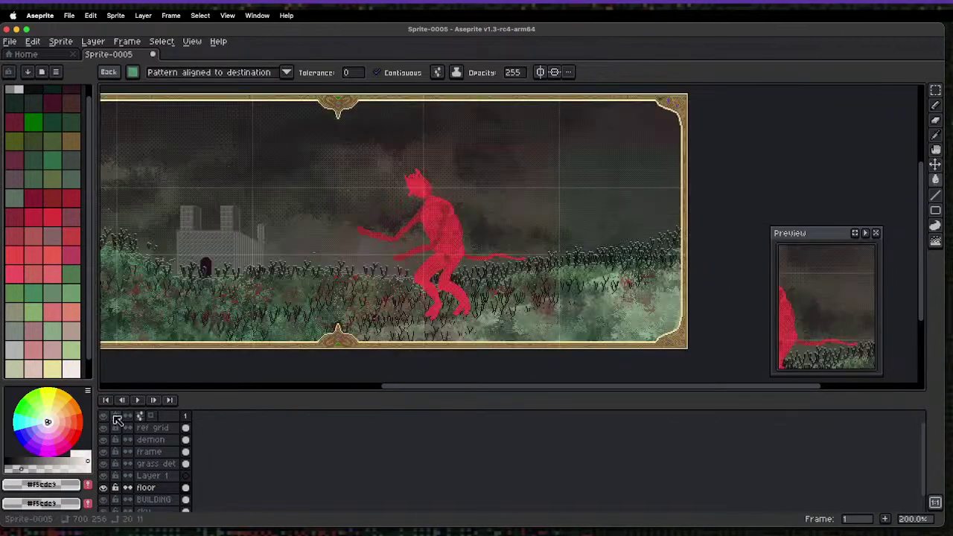
scroll(287, 275, "left", 2)
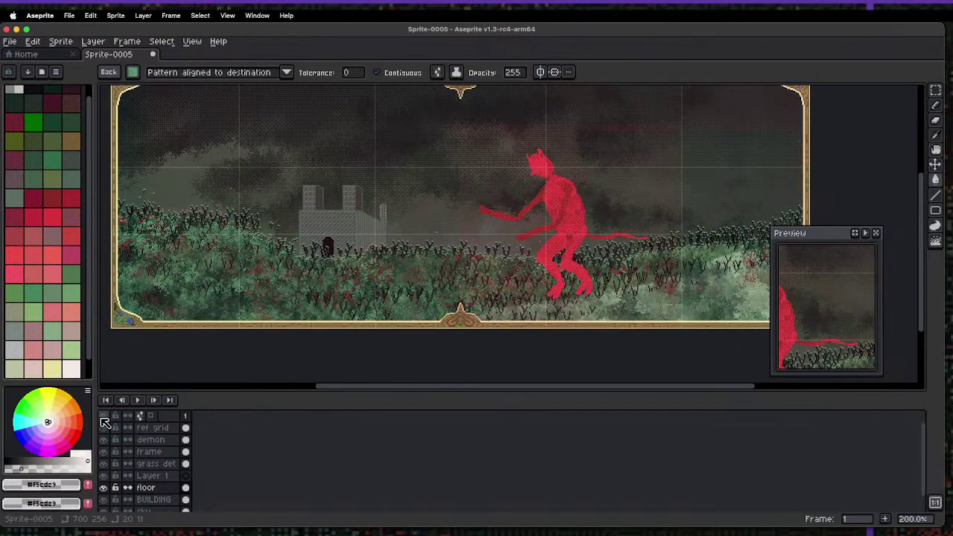
left_click(105, 415)
left_click(105, 489)
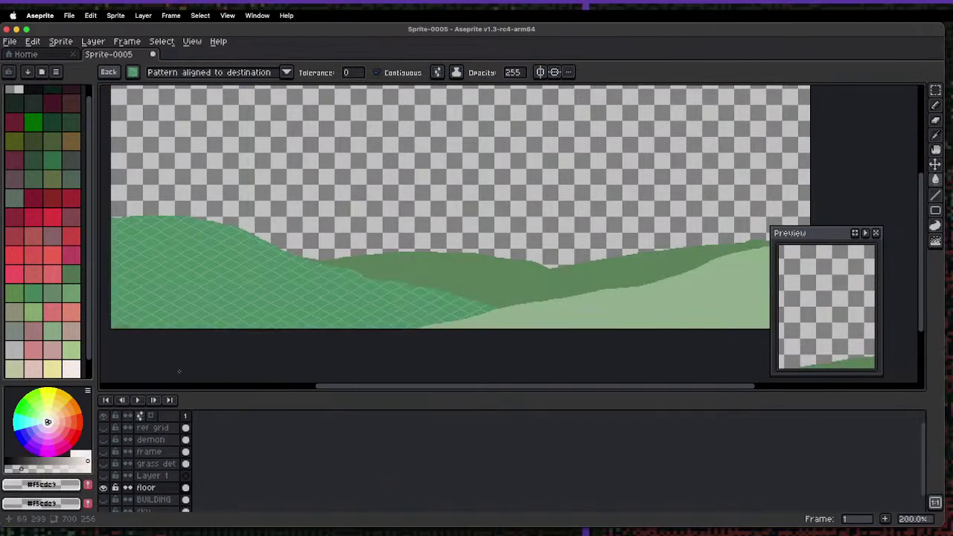
left_click(104, 415)
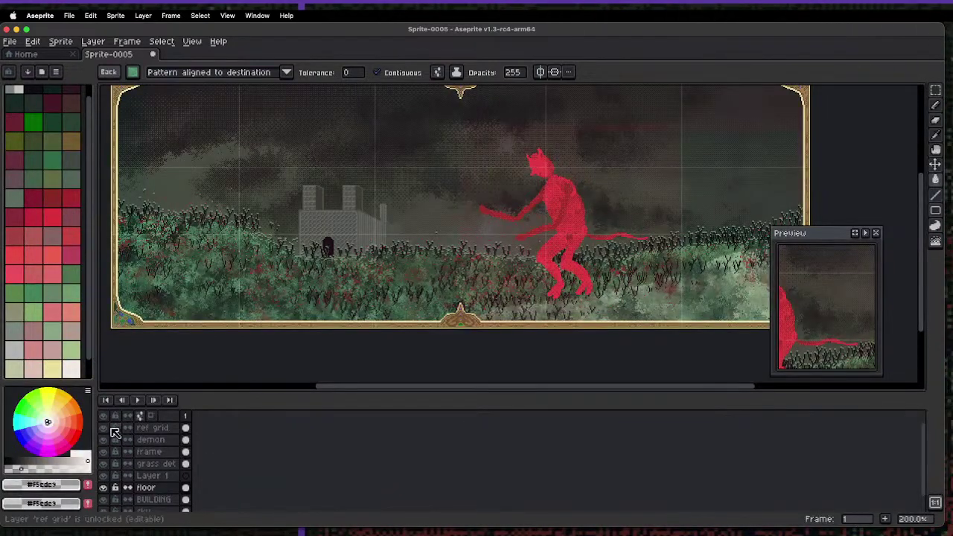
left_click(105, 429)
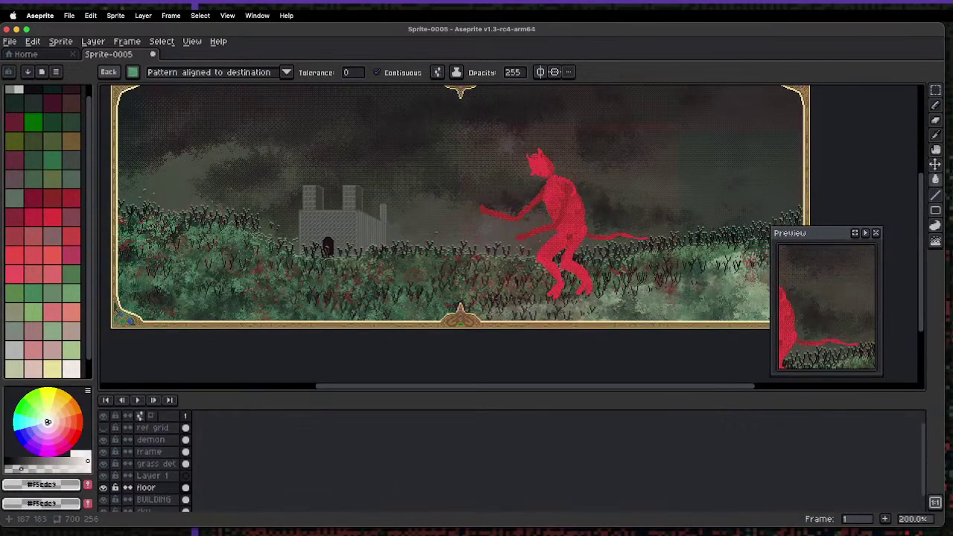
left_click(104, 428)
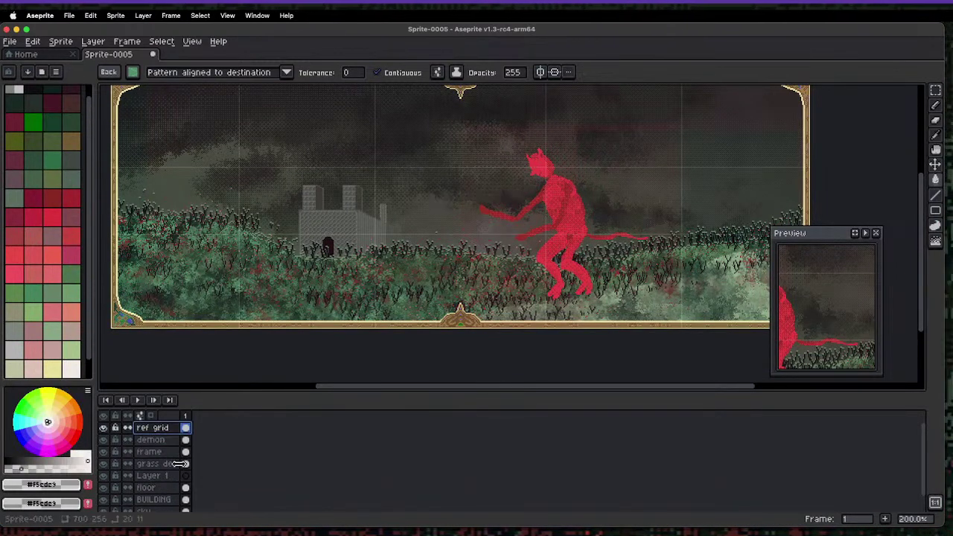
- Try to move the castle on the BUILDING layer with the Move tool and undo the layer movement
left_click(162, 500)
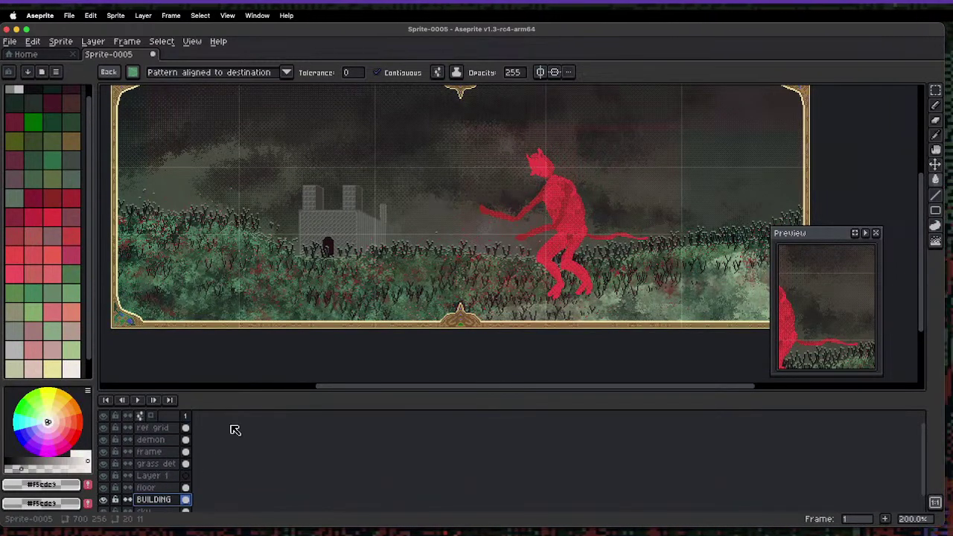
key("v")
left_click_drag(337, 236, 320, 231)
key("super+z")
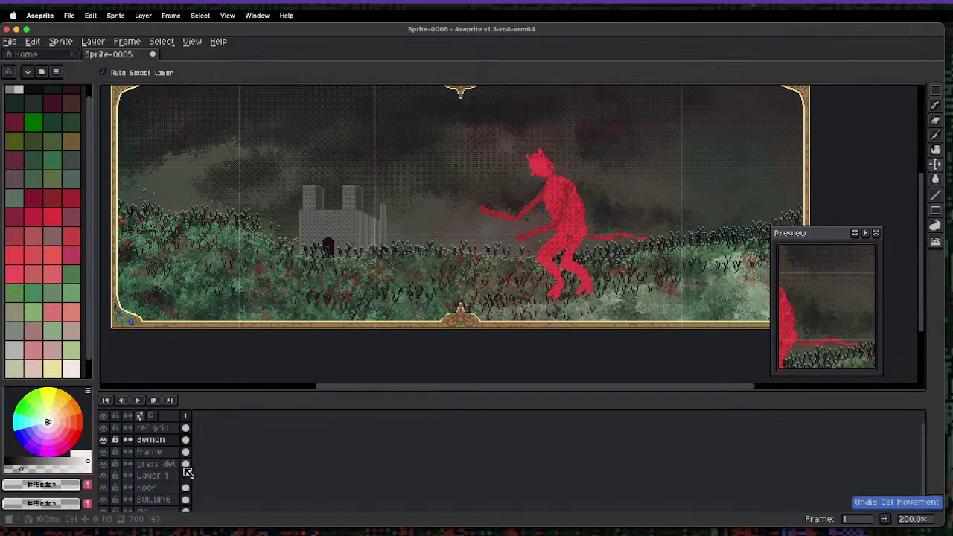
left_click(166, 501)
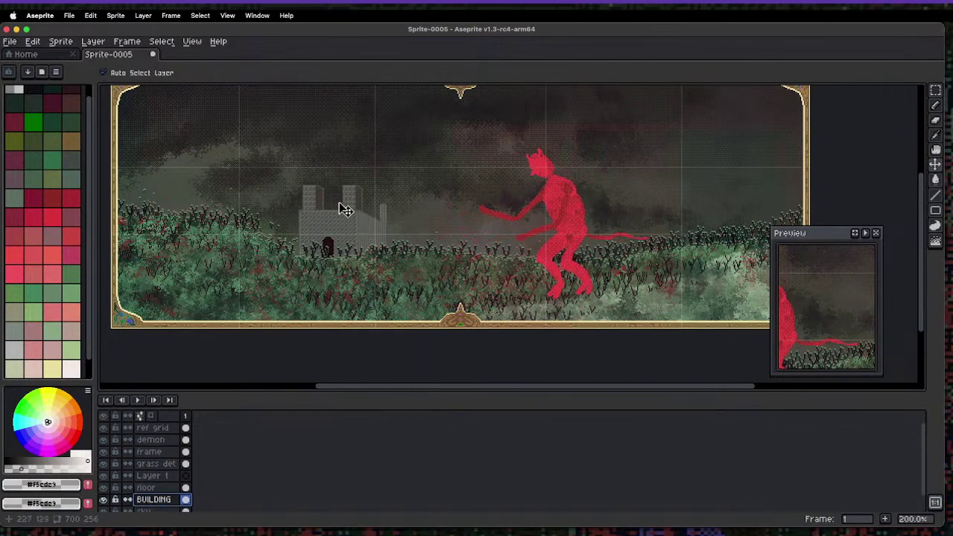
key("super+shift+z")
key("super+z")
- Select the whole BUILDING cel, mirror the castle horizontally and move it onto the crest of the left hill
left_click(186, 502)
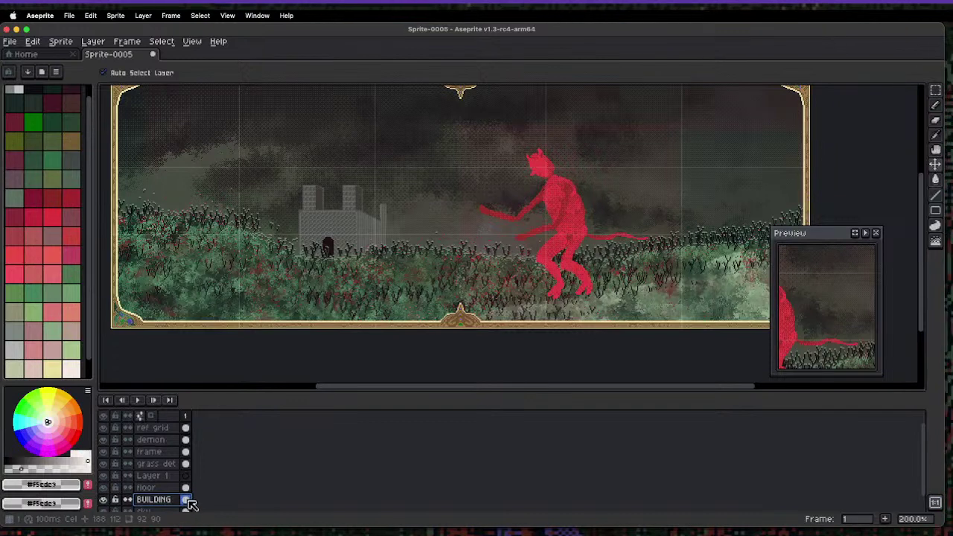
key("super+a")
left_click_drag(362, 230, 189, 185)
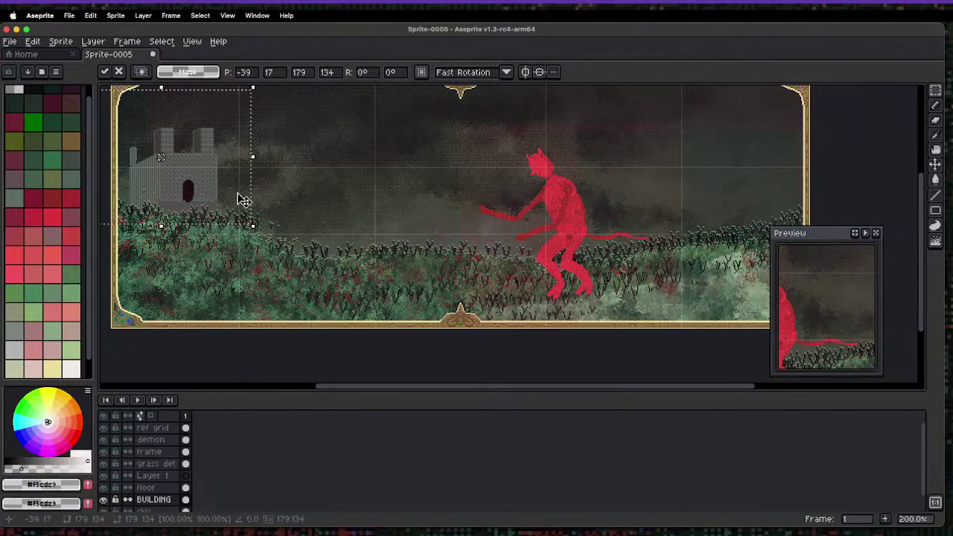
key("Return")
- Sample the wall greys #666a61 and #50514f and trim the excess dark pixels below the castle doorway to a straight base
scroll(223, 208, "up", 5)
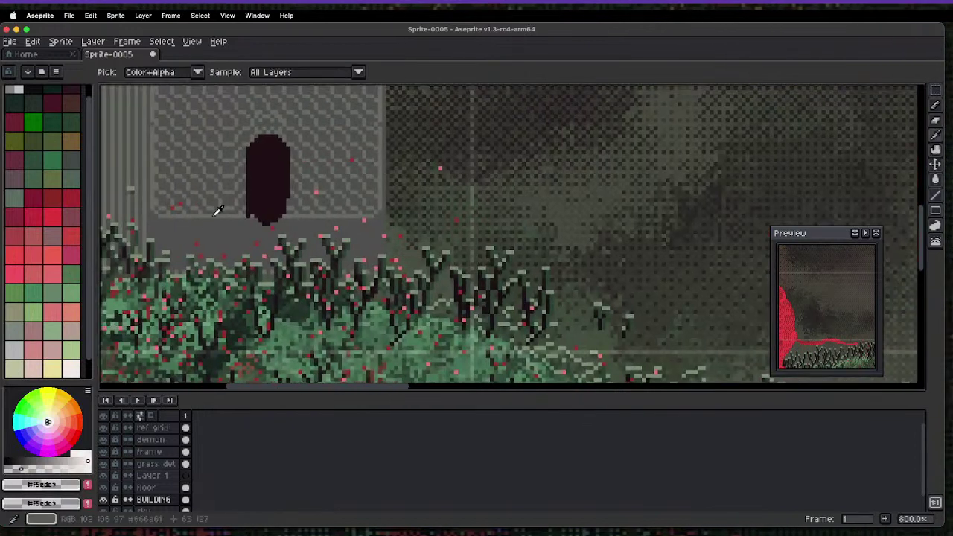
left_click(216, 211)
key("m")
key("ctrl+b")
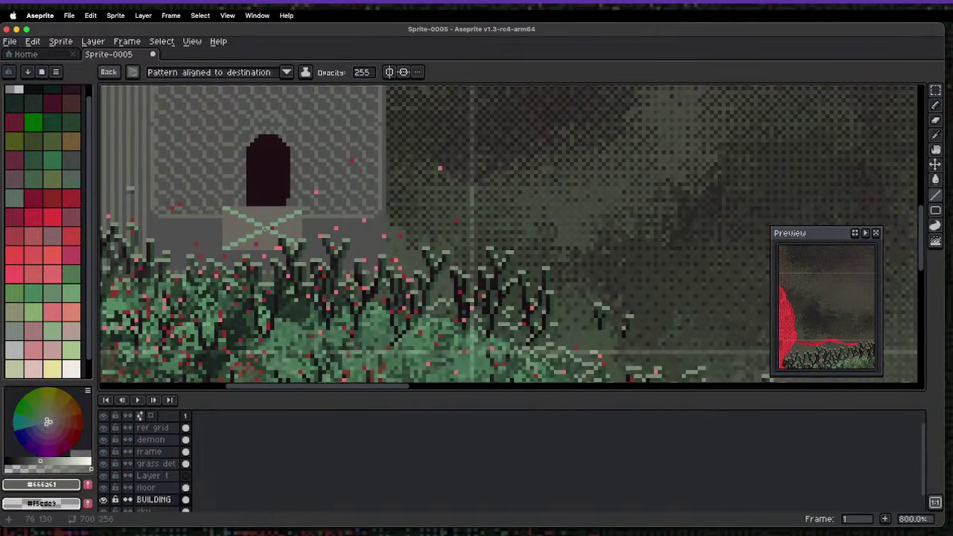
left_click(261, 225)
left_click(261, 221, "alt")
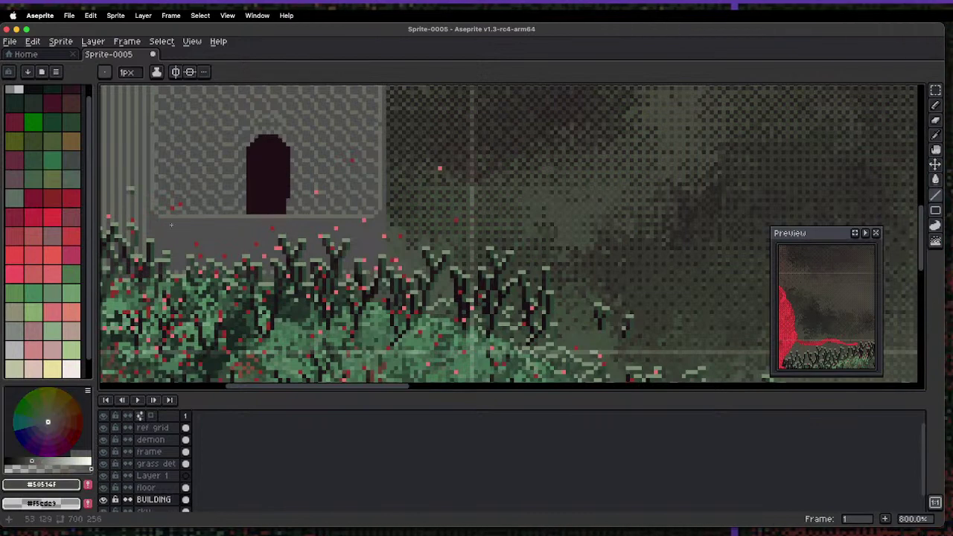
- Try painting with a 5 by 2 pixel piece of the castle's base line captured as a brush, then undo the stroke
scroll(154, 217, "up", 3)
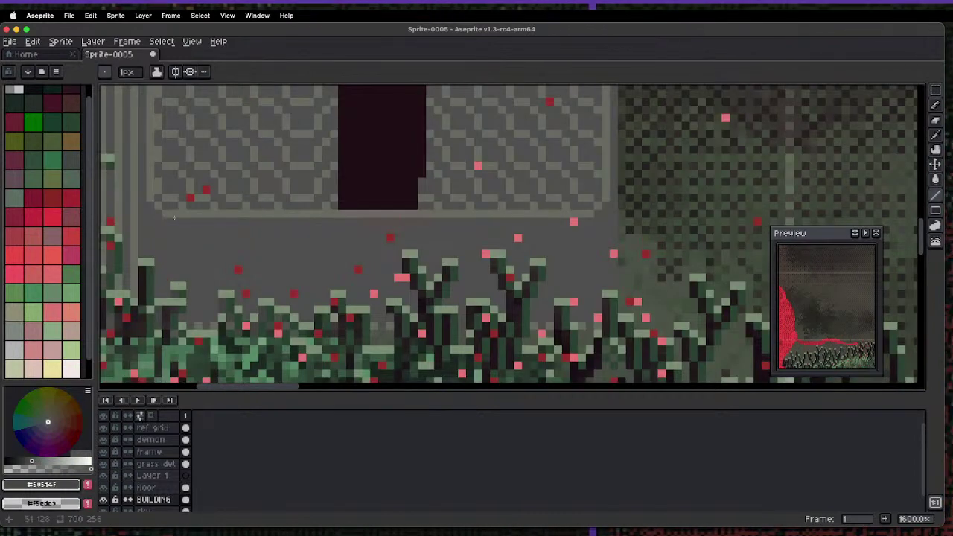
key("m")
left_click_drag(166, 213, 193, 224)
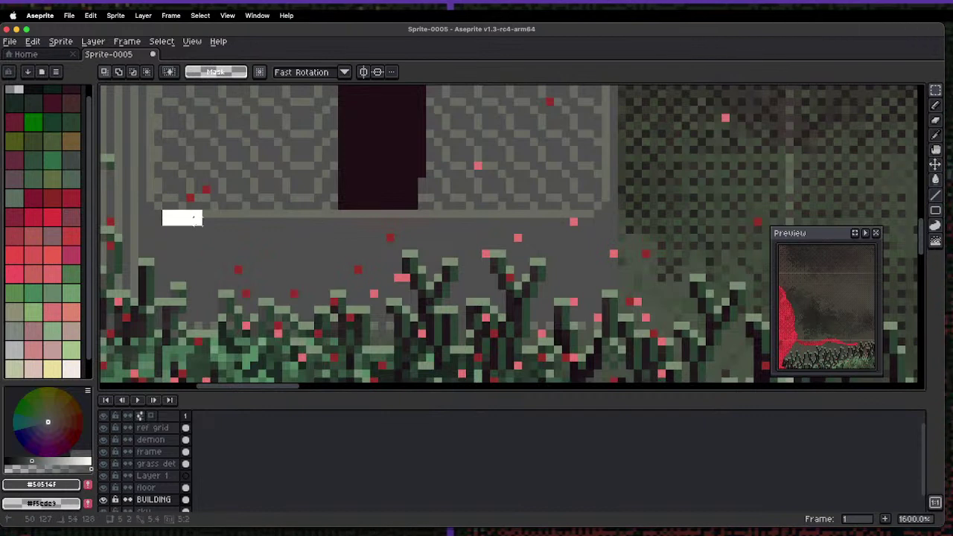
key("ctrl+3")
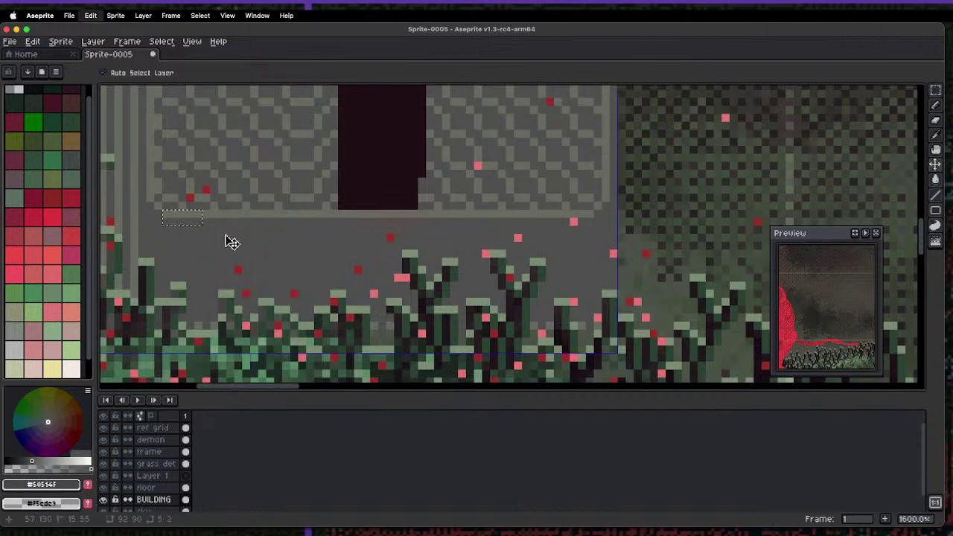
key("ctrl+3")
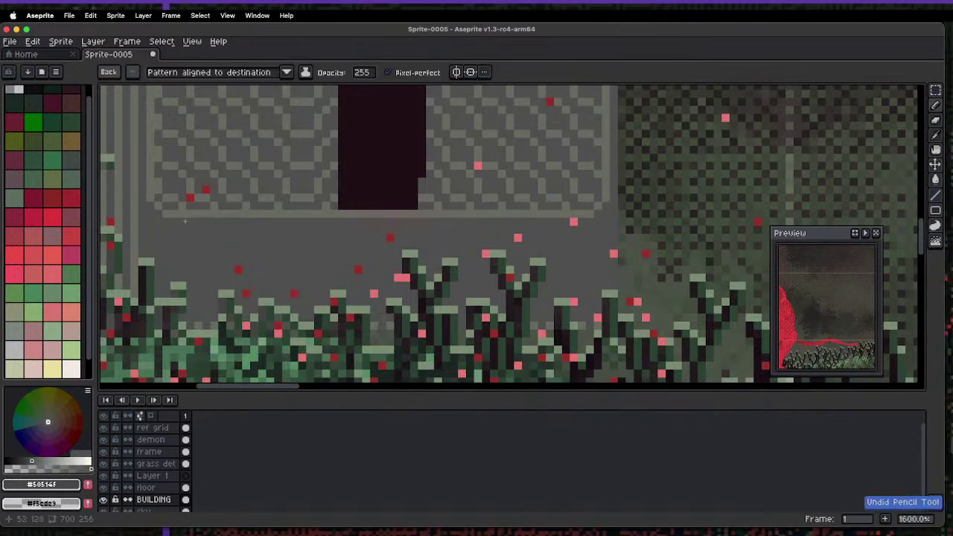
- Capture the 55 by 2 pixel strip along the base of the castle's front wall as a brush
key("m")
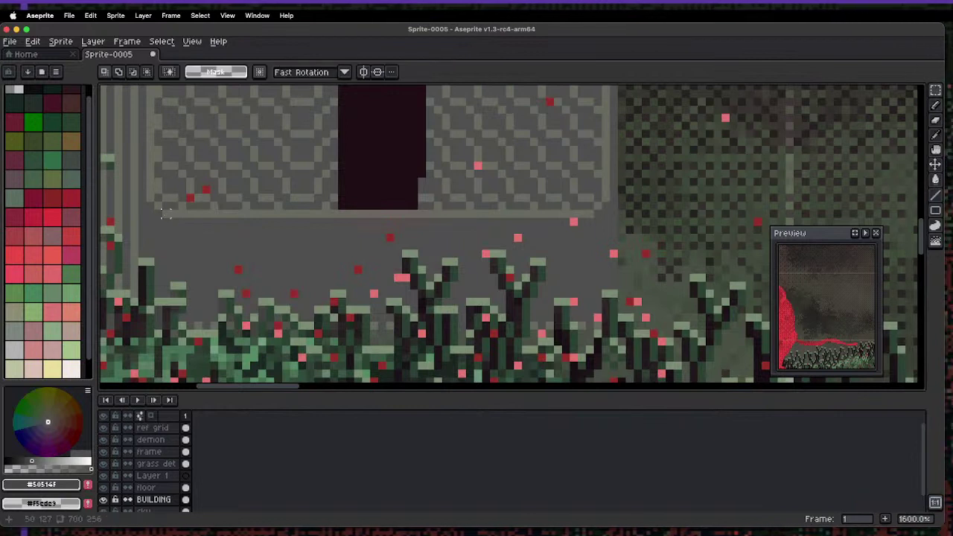
left_click_drag(166, 213, 600, 233)
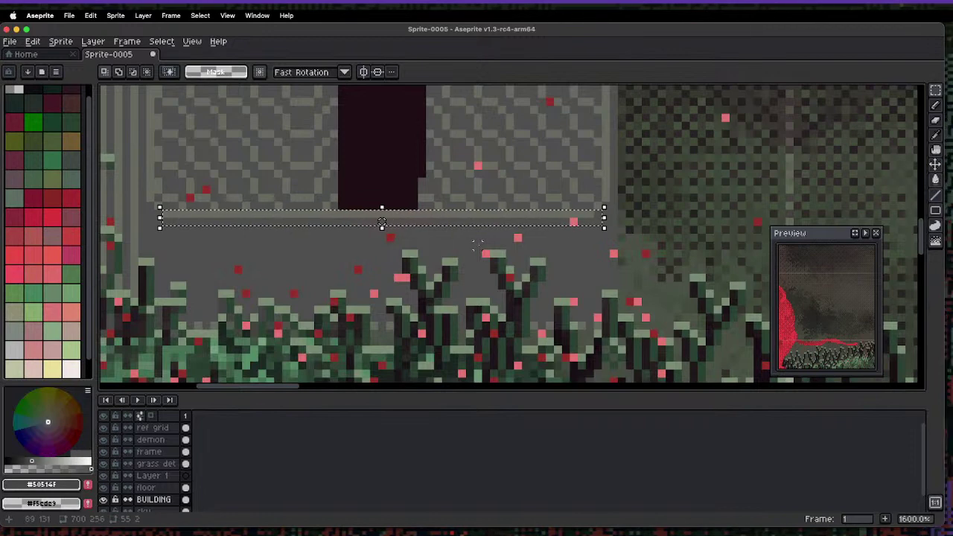
key("ctrl+d")
key("b")
key("1")
key("2")
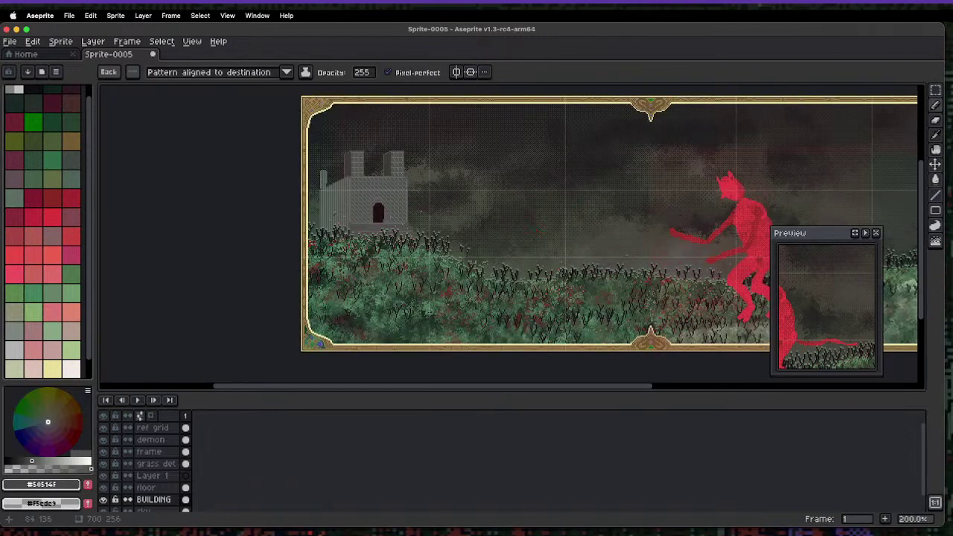
- Draw a diagonal run with the captured strip using the Line tool, forming striped steps from the doorway down the hill's right slope
key("l")
key("4")
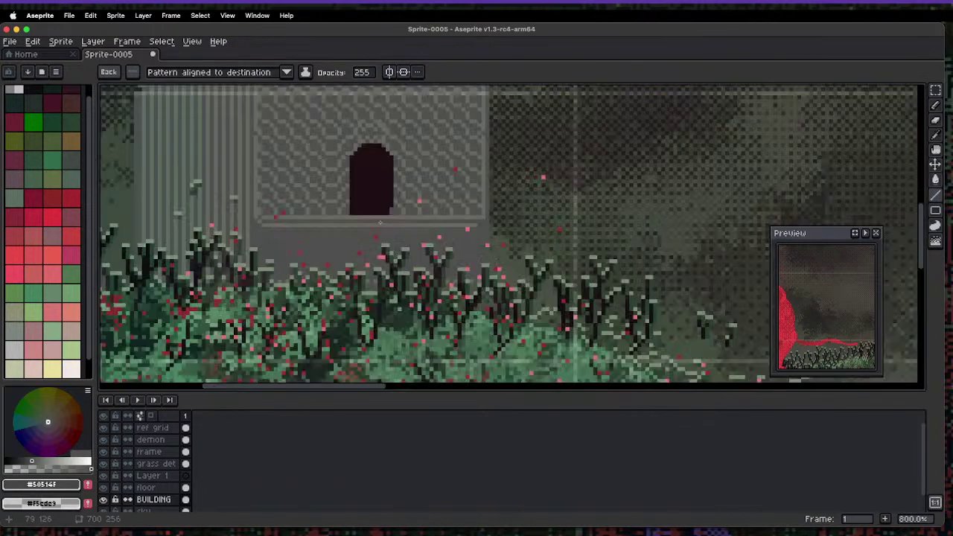
left_click_drag(372, 229, 808, 212)
key("1")
key("2")
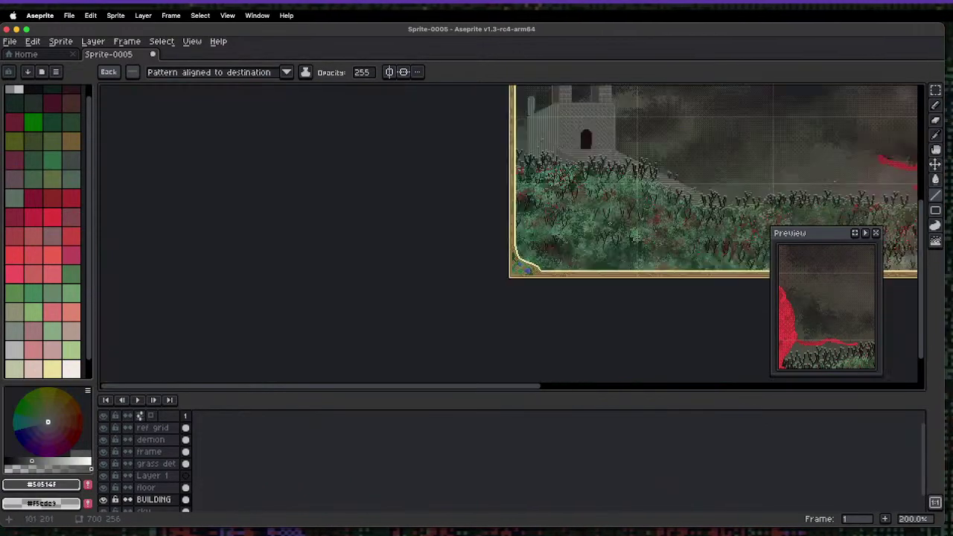
- Draw one-pixel vertical lines along the left side of the castle steps to give them a side face
scroll(634, 226, "up", 4)
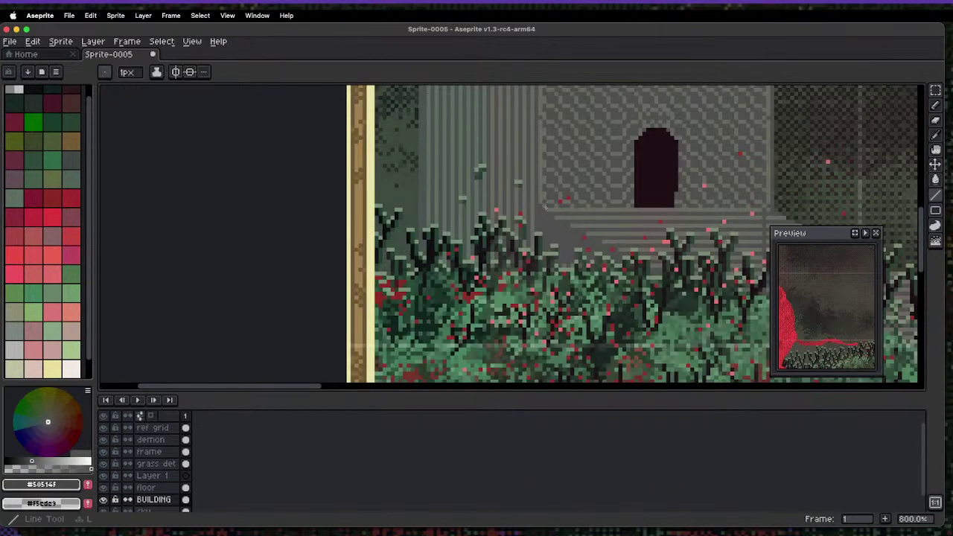
key("x")
key("super+z")
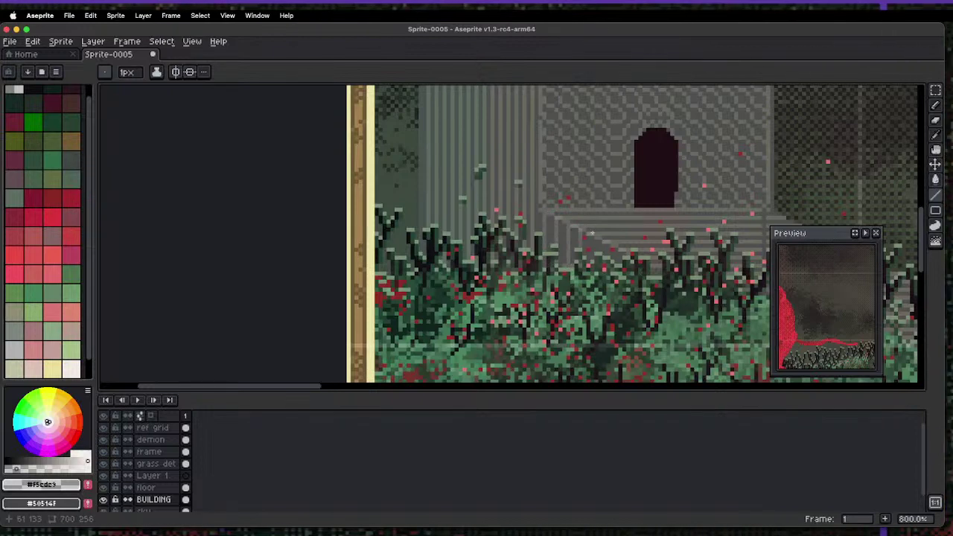
scroll(521, 246, "down", 5)
scroll(522, 246, "up", 3)
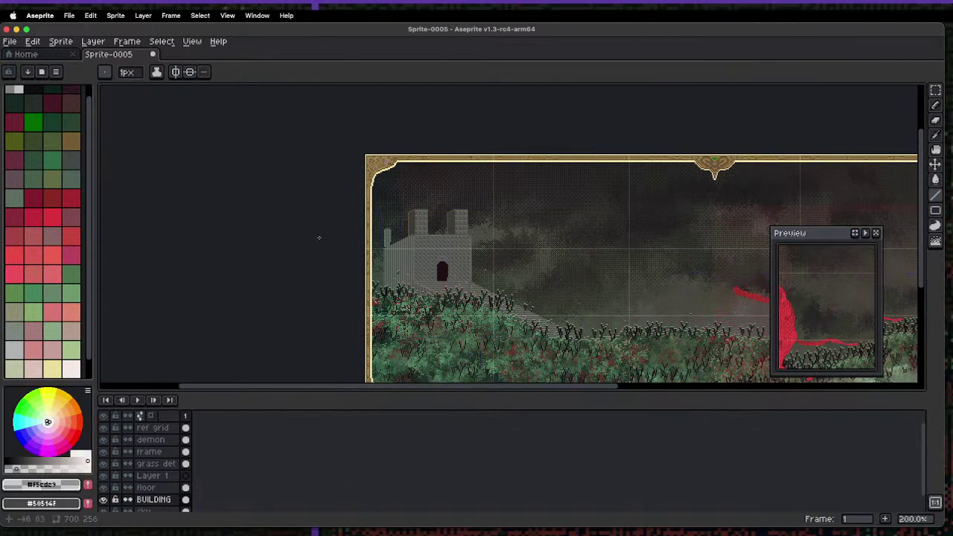
scroll(511, 243, "down", 2)
scroll(447, 235, "up", 3)
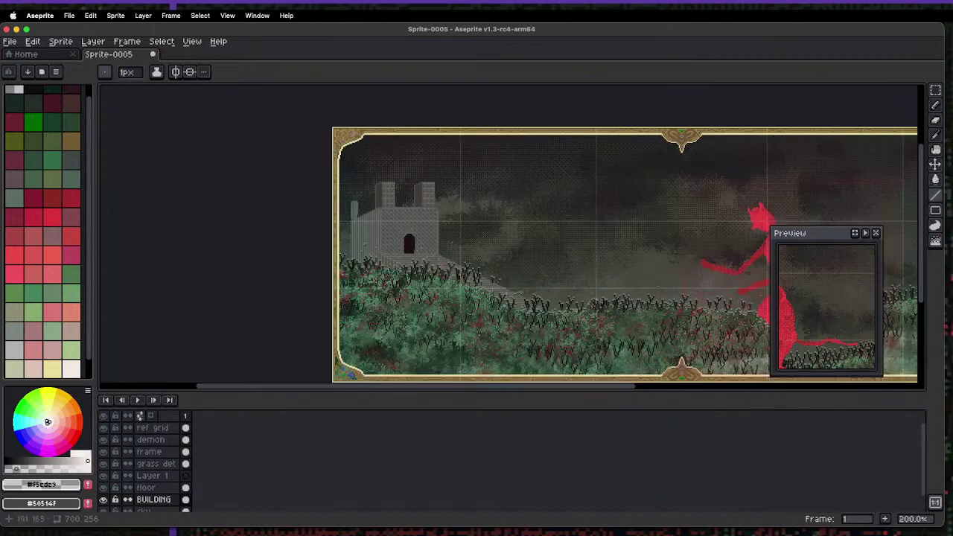
- Fill the notch in the doorway's lower right edge with #211116 and select the doorway with the Magic Wand
scroll(395, 233, "up", 3)
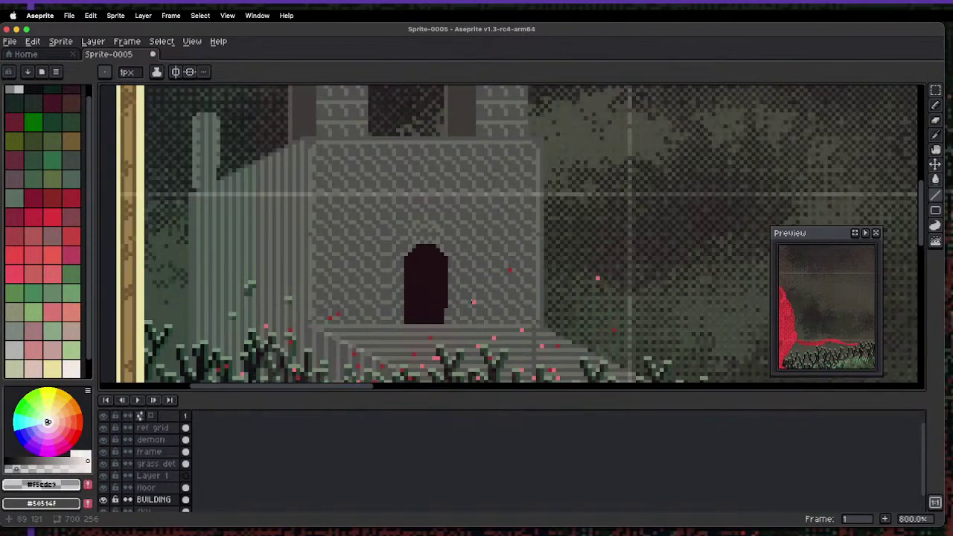
left_click(437, 299, "alt")
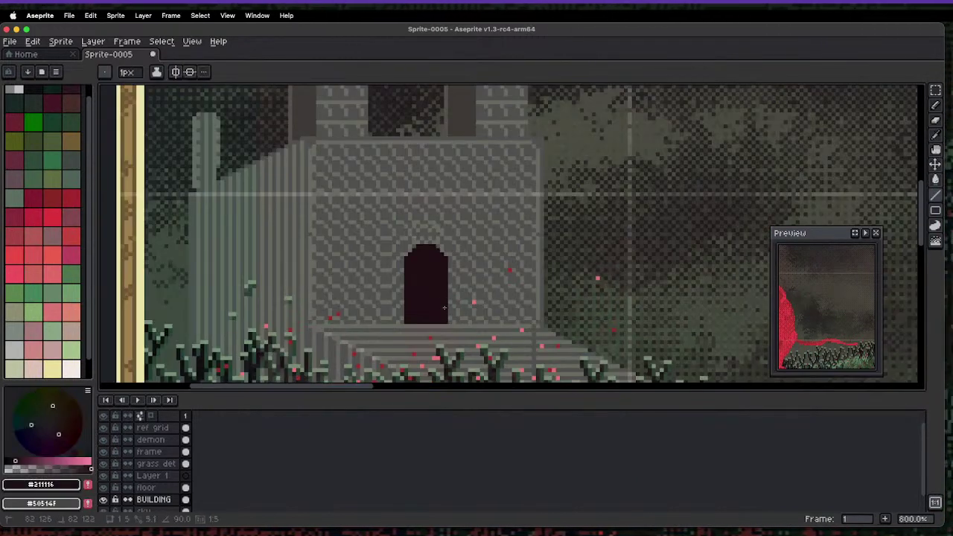
key("w")
left_click(429, 288)
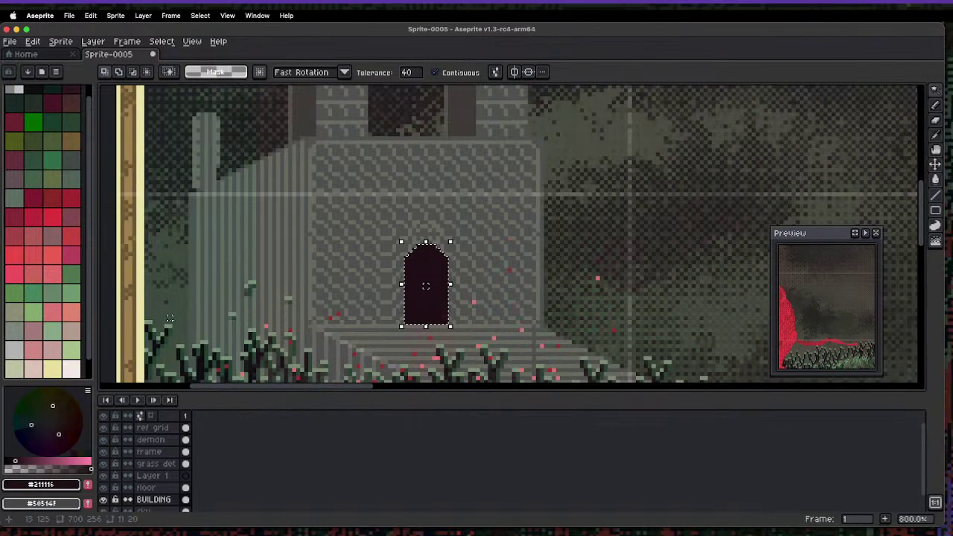
- Try painting a red flame shape in palette colour 30 inside the selected doorway
left_click(53, 352)
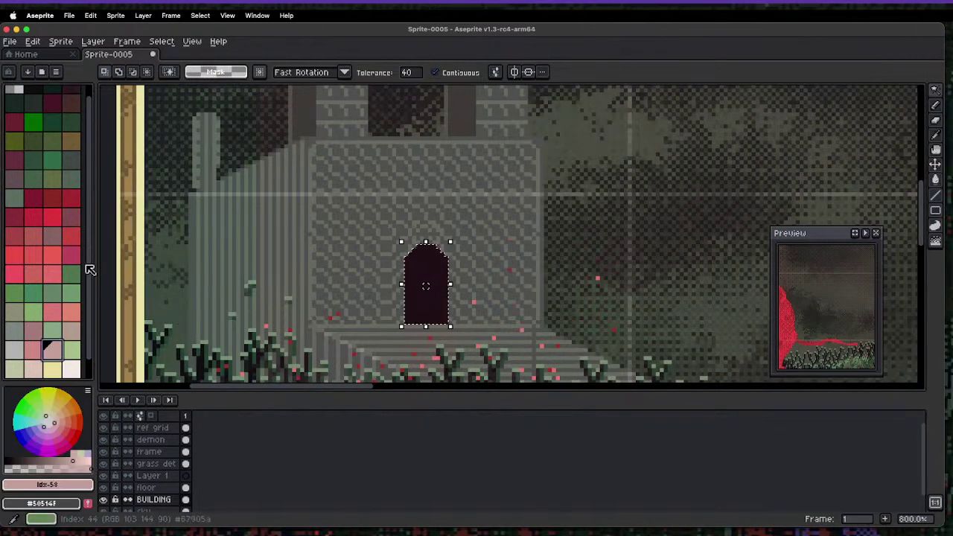
left_click(52, 216)
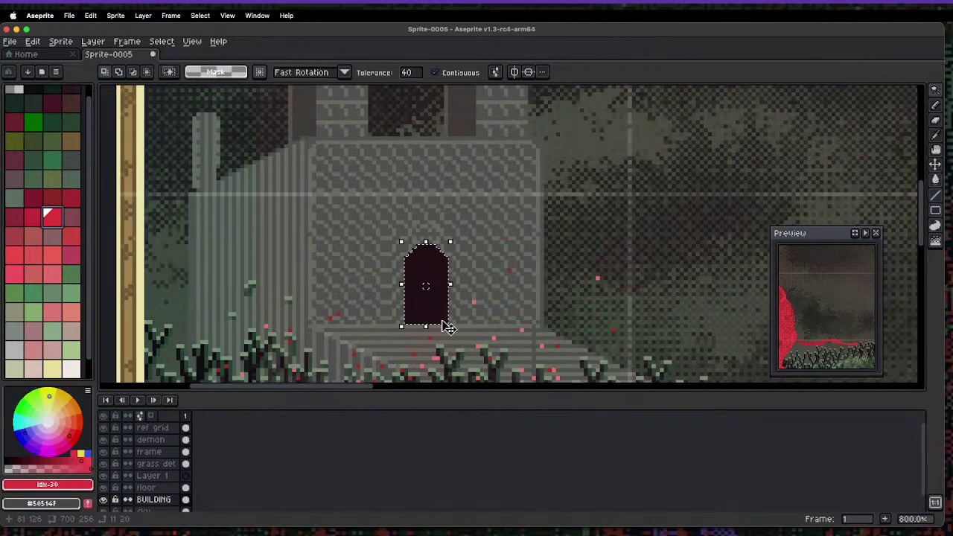
key("b")
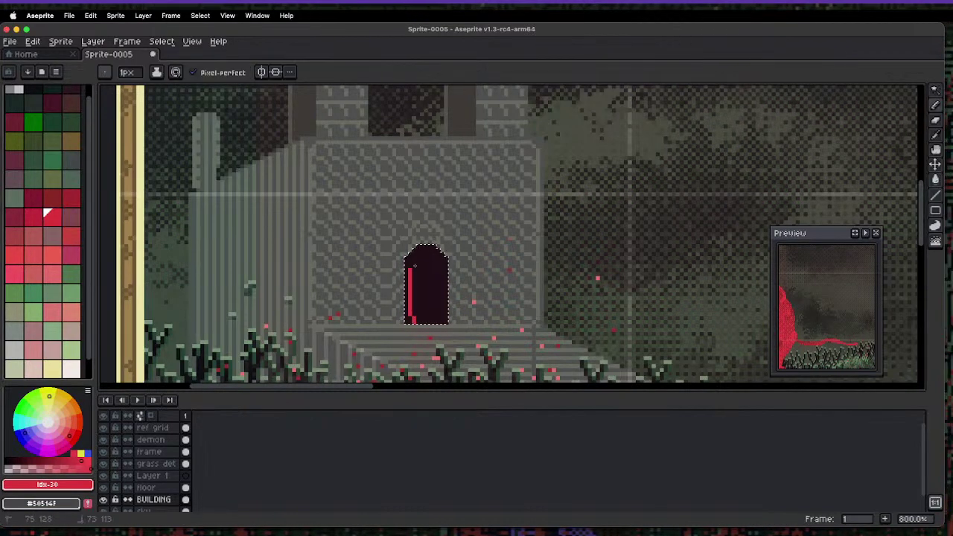
key("super+z")
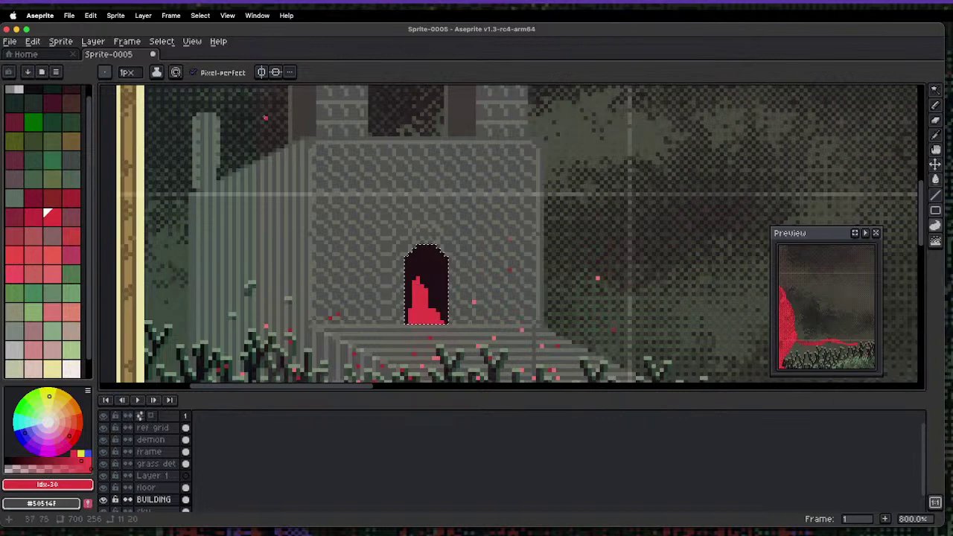
left_click(177, 73)
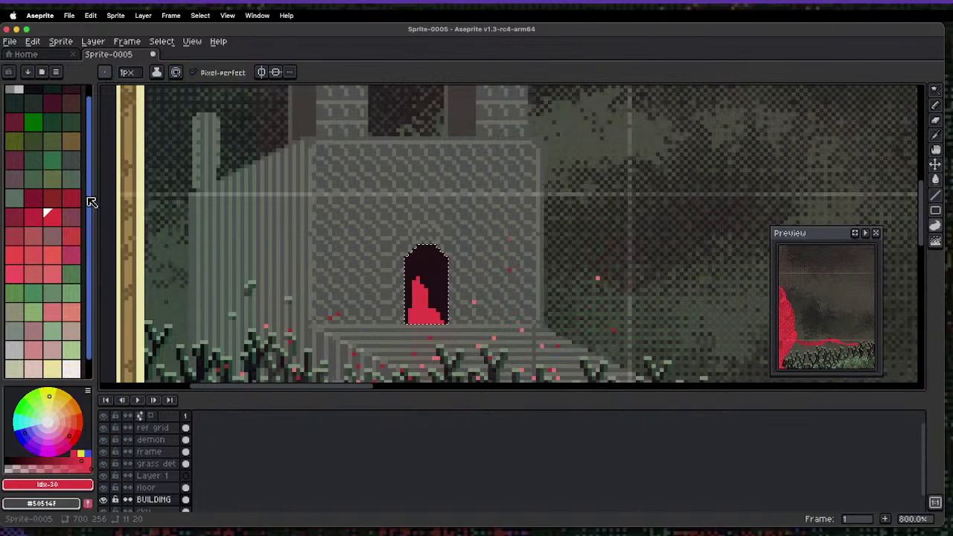
- Try adding a pale yellow core in palette colour 62 to the doorway flame
scroll(92, 223, "down", 1)
left_click(54, 351)
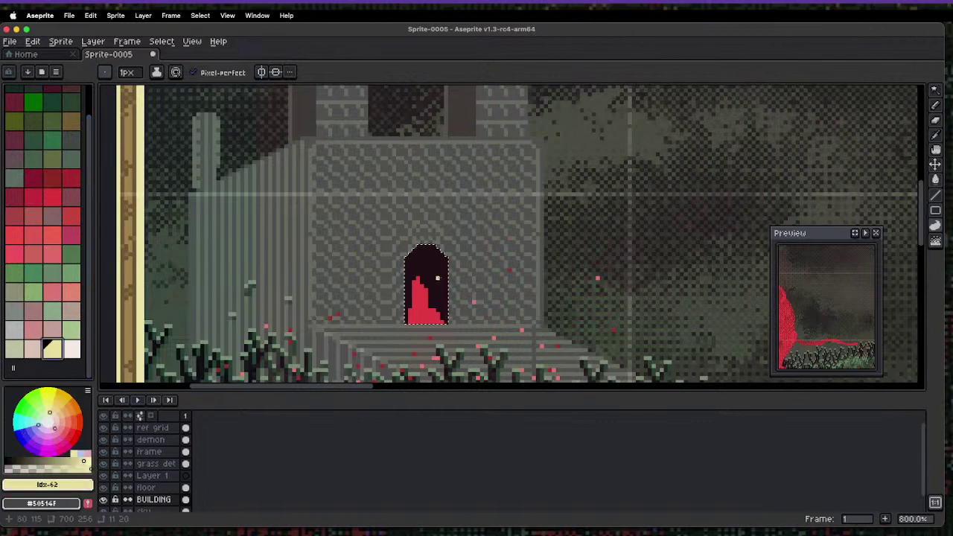
scroll(428, 313, "up", 2)
mouse_move(412, 280)
left_mouse_down()
mouse_move(409, 323)
mouse_move(412, 280)
mouse_move(443, 319)
left_mouse_up()
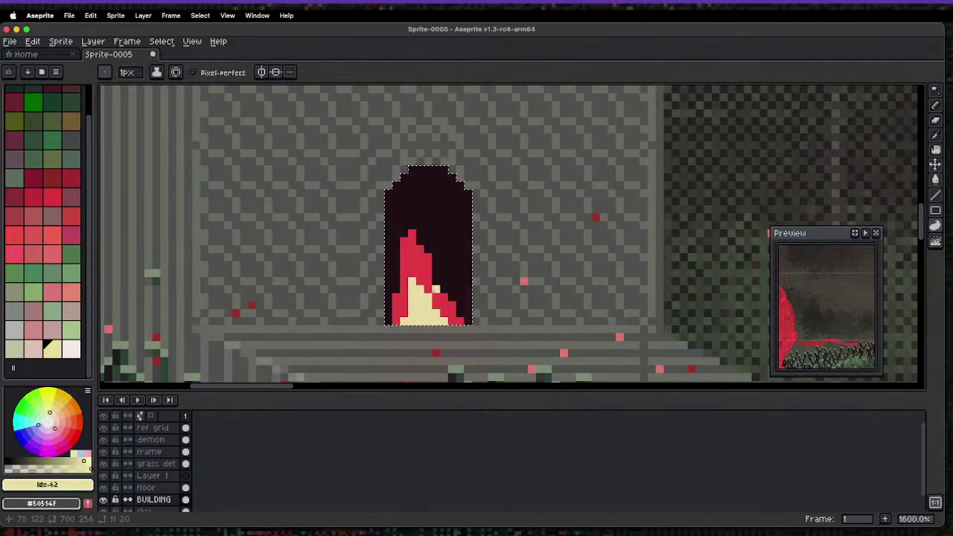
- Try blurring the doorway flame with the Blur tool using a 64 px brush at opacity 126
key("r")
mouse_move(441, 276)
left_mouse_down()
mouse_move(421, 325)
mouse_move(428, 279)
mouse_move(441, 285)
mouse_move(429, 261)
mouse_move(441, 214)
left_mouse_up()
key("r")
key("r")
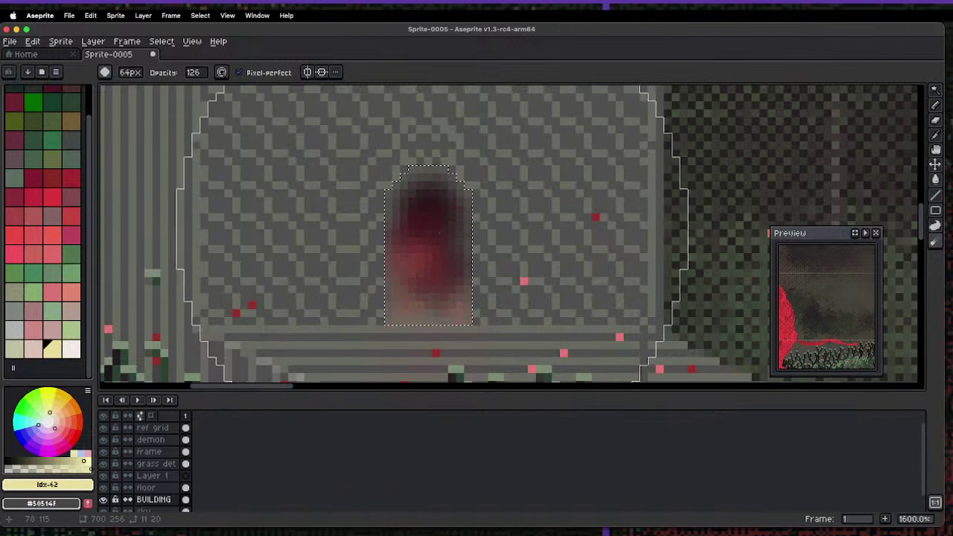
scroll(447, 213, "down", 7)
scroll(570, 123, "up", 1)
- Undo the blur and the red and yellow flame strokes in the doorway
key("ctrl")
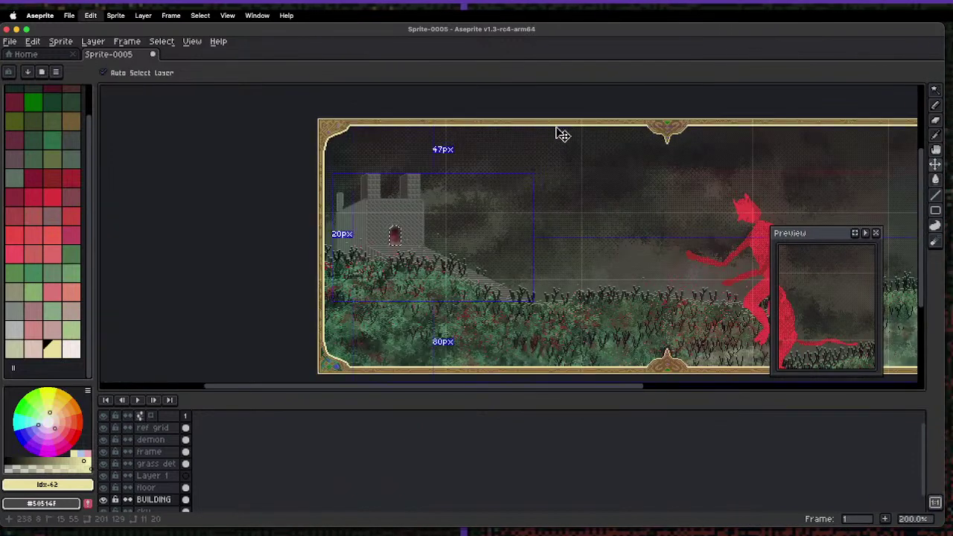
key("ctrl+z")
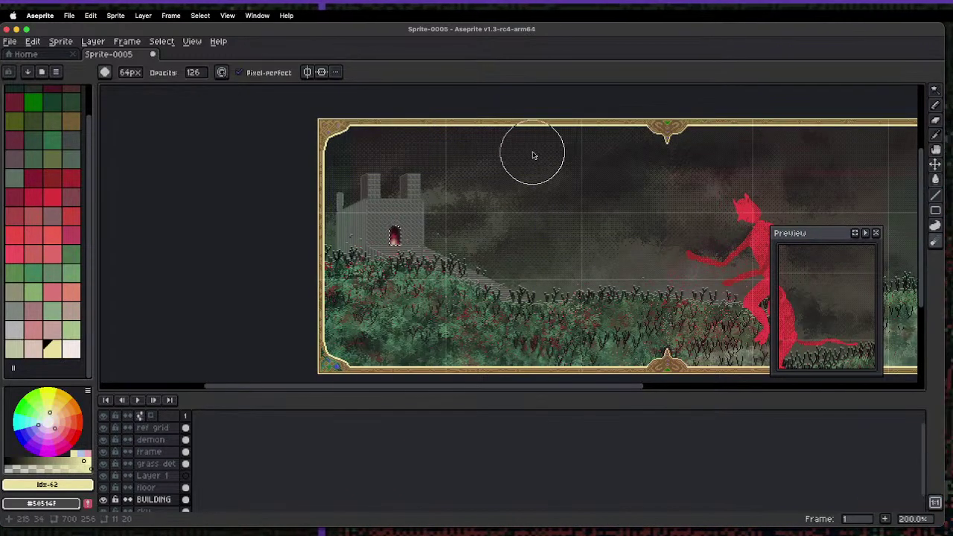
scroll(519, 173, "down", 1)
key("ctrl")
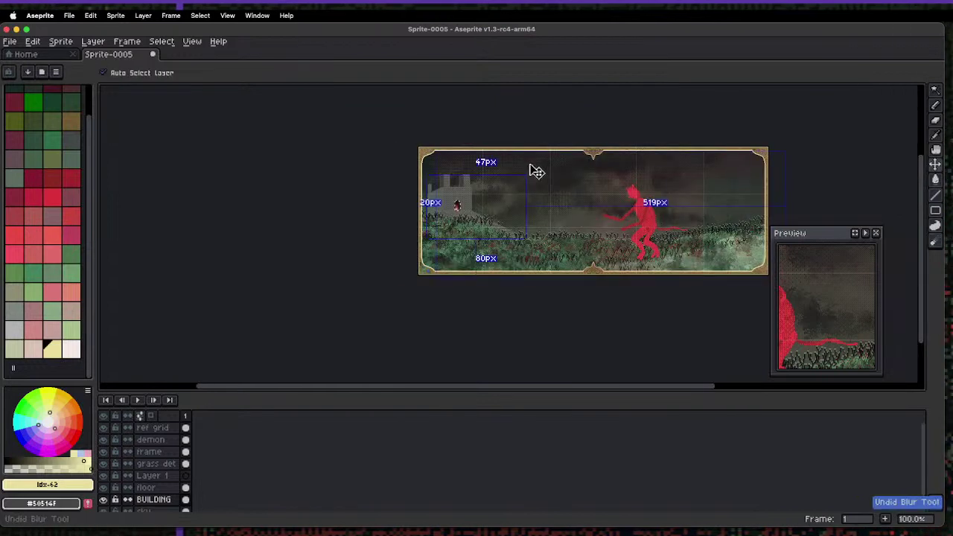
scroll(525, 164, "up", 6)
key("ctrl")
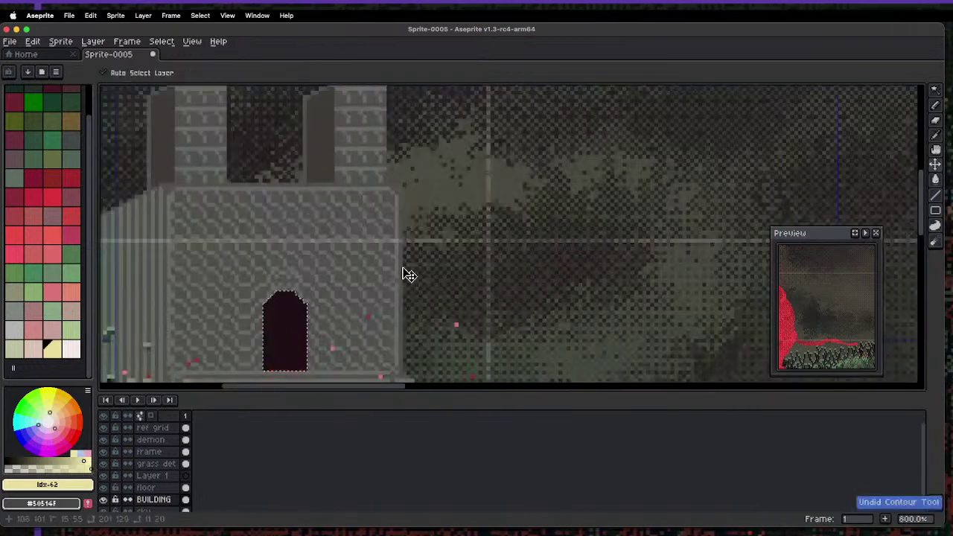
- Mix an orange-brown with hue 30°, saturation 80 and value 58 and fill the castle doorway with it
left_click(55, 180)
left_click_drag(78, 422, 73, 407)
key("g")
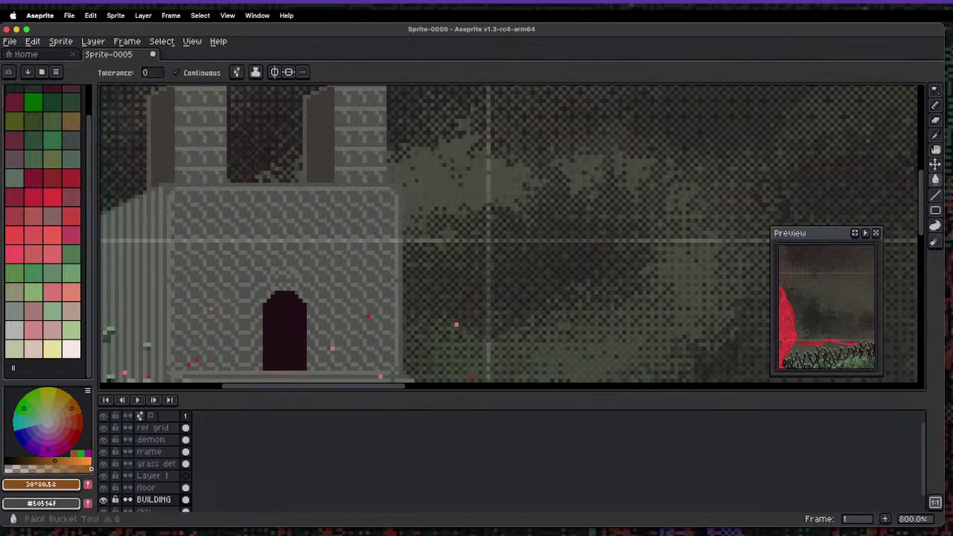
left_click(270, 328)
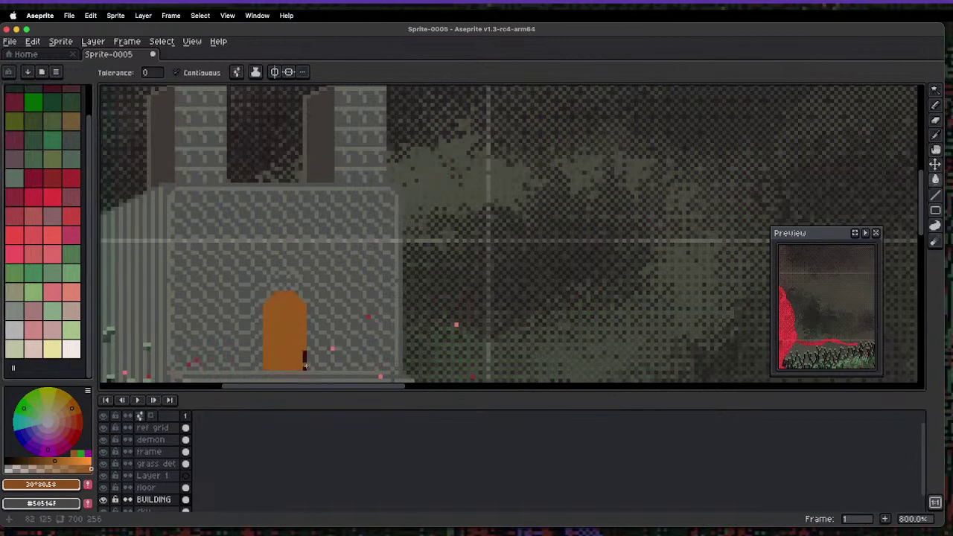
- Darken the castle doorway by refilling it with a brown of hue 30°, saturation 80 and value 40
scroll(301, 362, "up", 1)
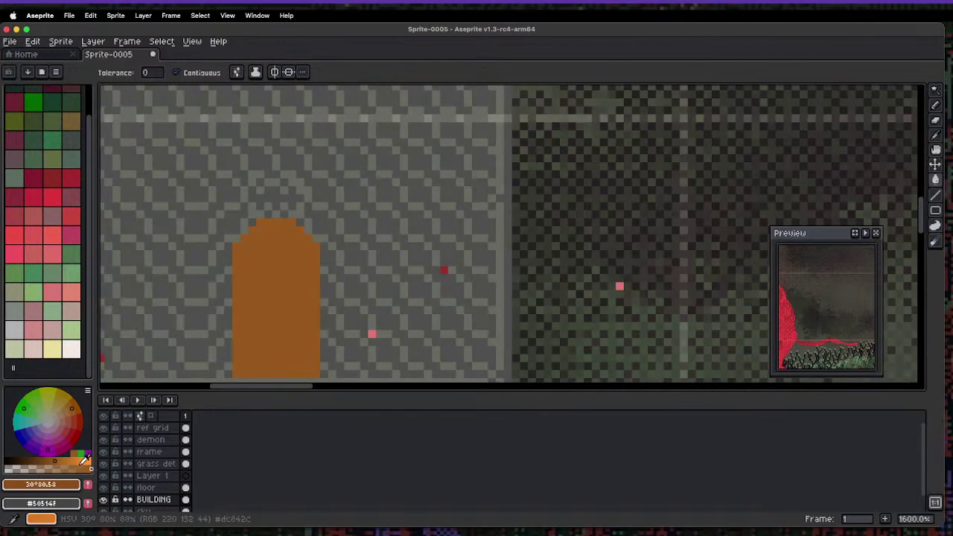
left_click(47, 450)
left_click(240, 268)
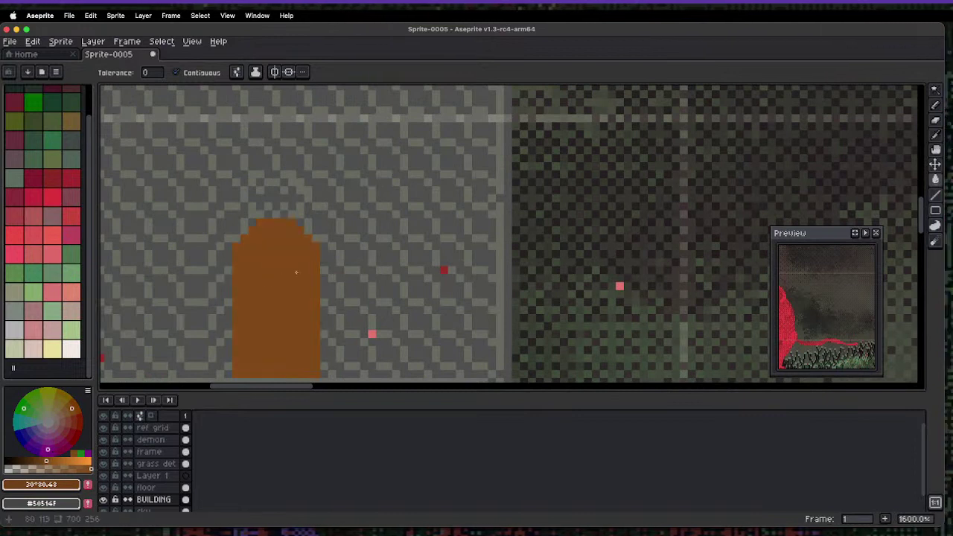
left_click(47, 451)
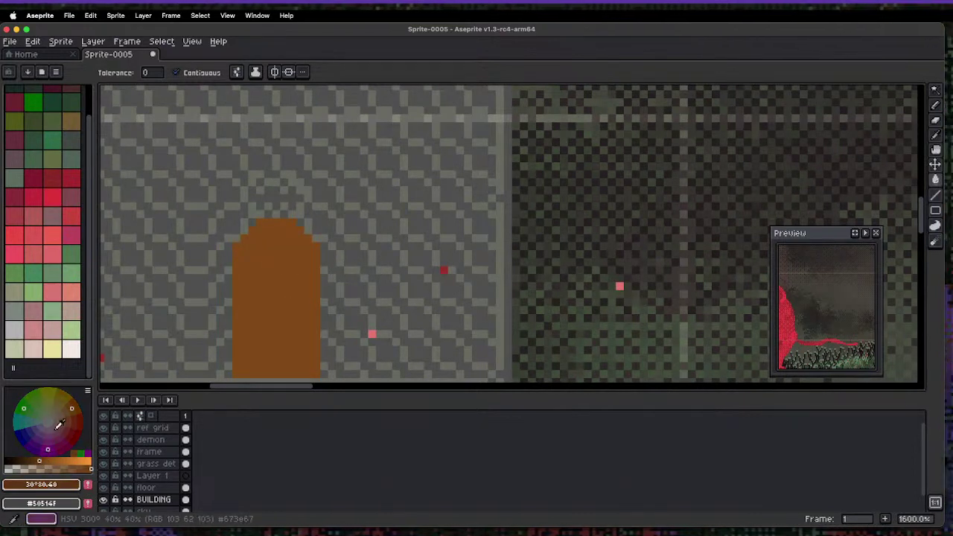
left_click(273, 278)
- Try outlining a tall rectangular panel about 4 × 15 px in the door's left half with brown of value 50
left_click(46, 451)
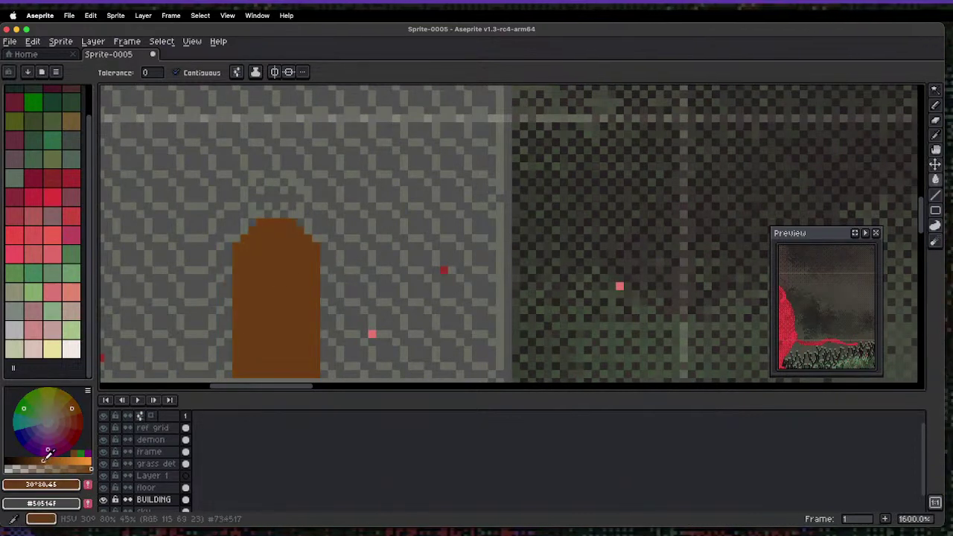
key("u")
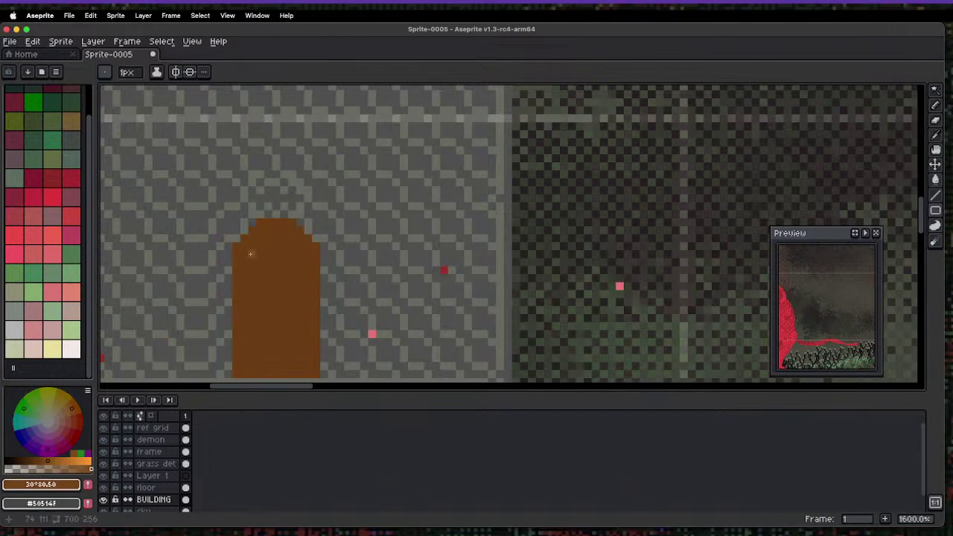
left_click_drag(243, 254, 267, 366)
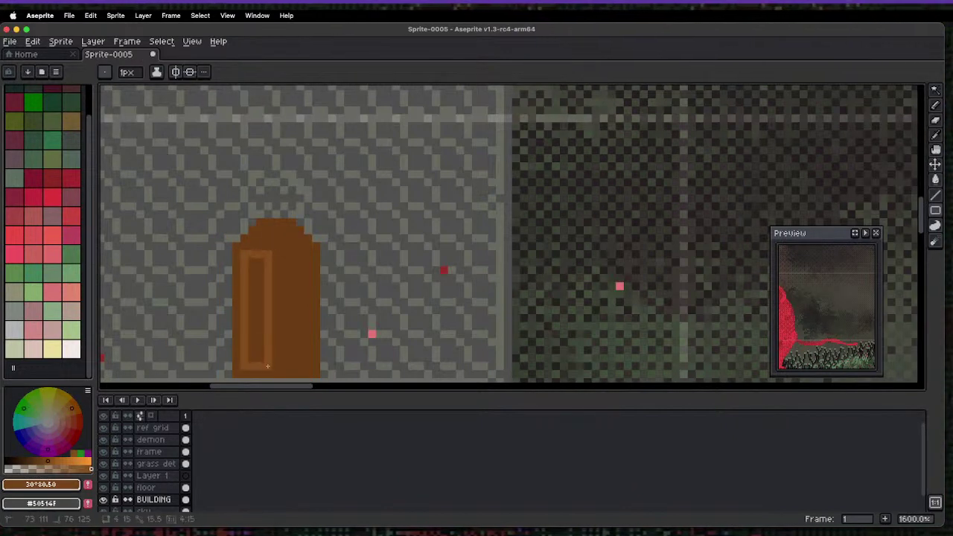
key("ctrl+z")
- Select the doorway with the Magic Wand and fill it on Layer 1 with semi-transparent brown of hue 30°, saturation 80, value 50
key("w")
left_click(295, 312)
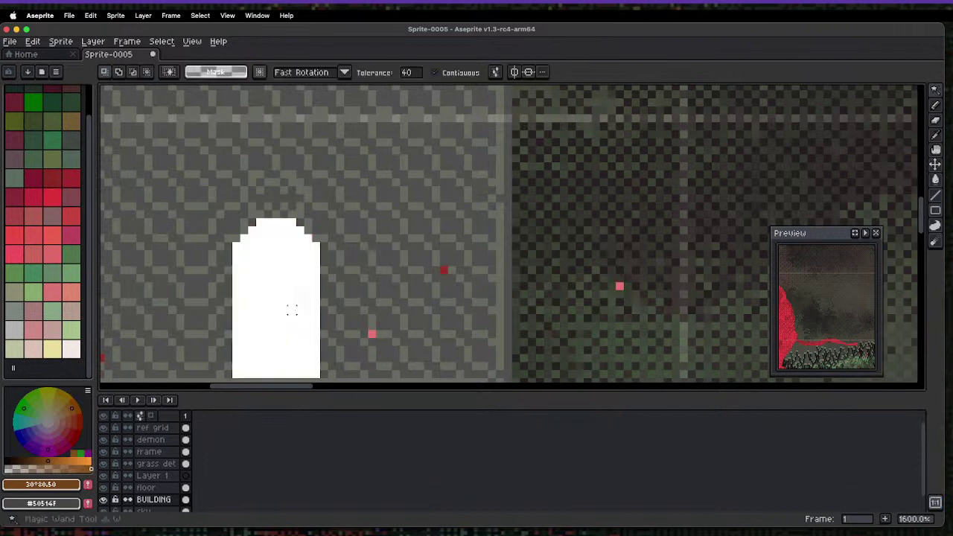
left_click(157, 476)
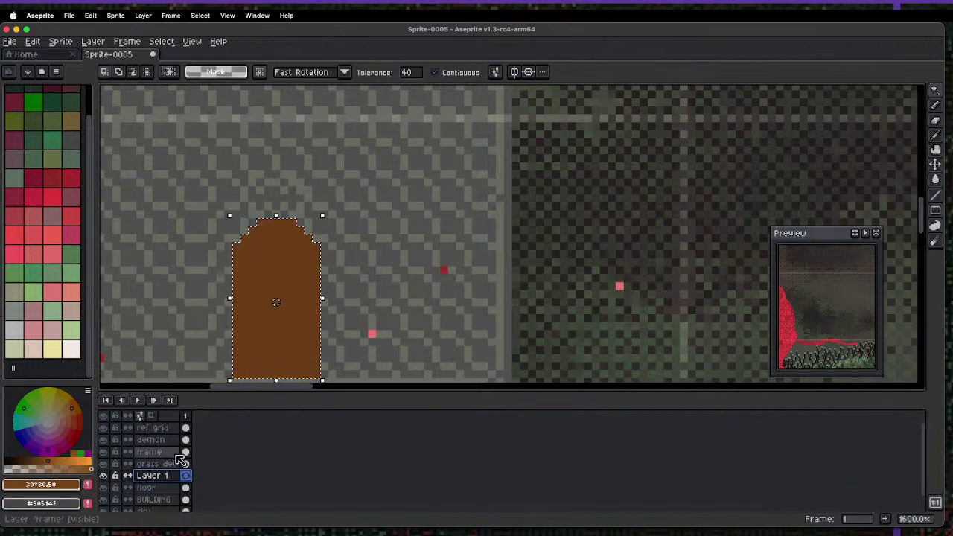
left_click(76, 464)
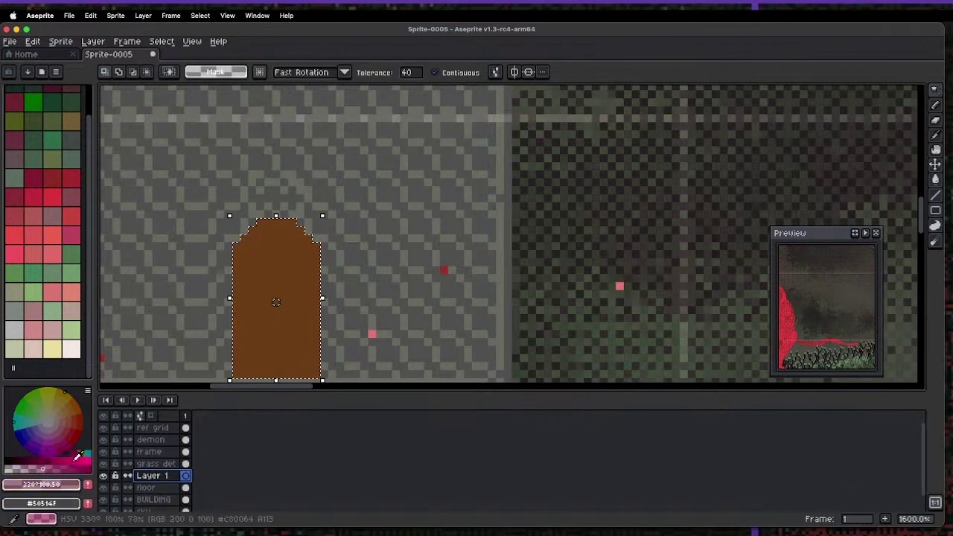
left_click(275, 311, "alt")
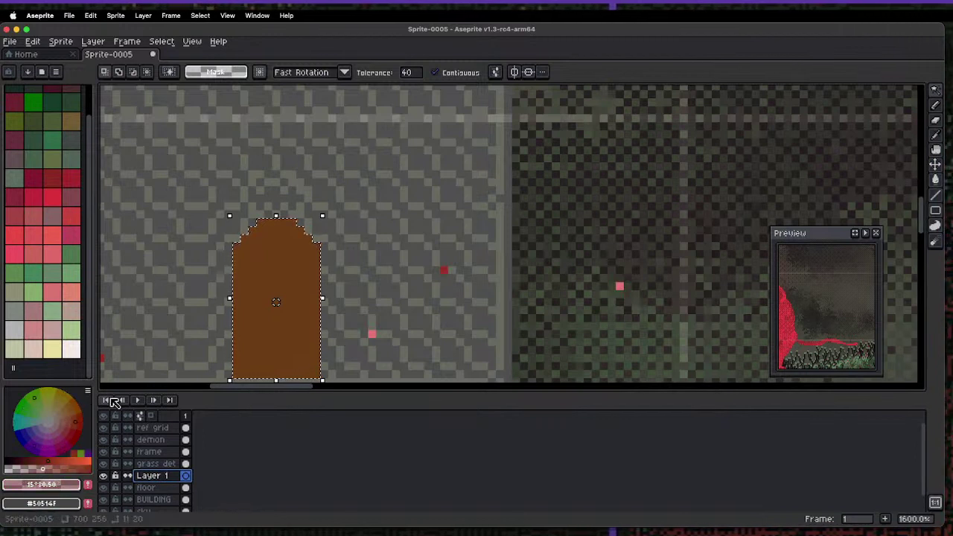
key("g")
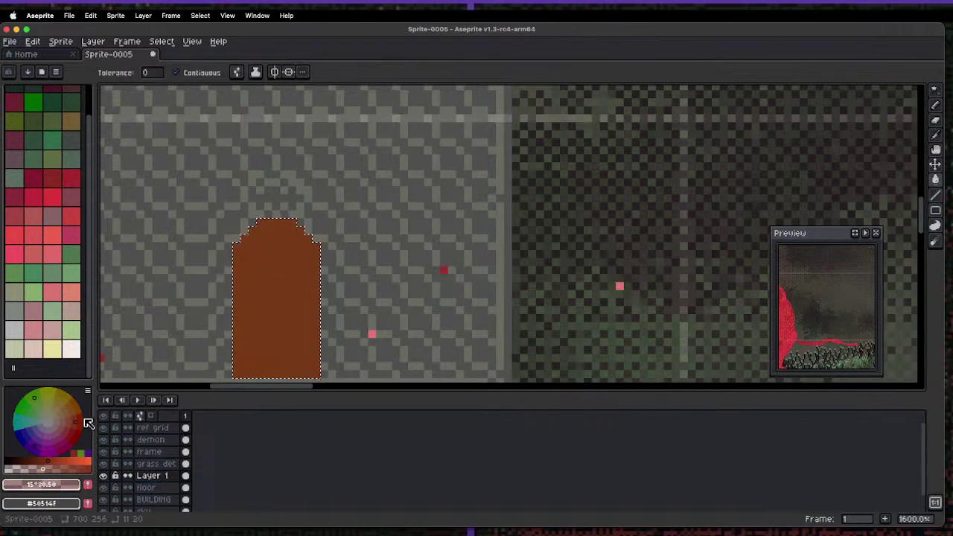
left_click(72, 408)
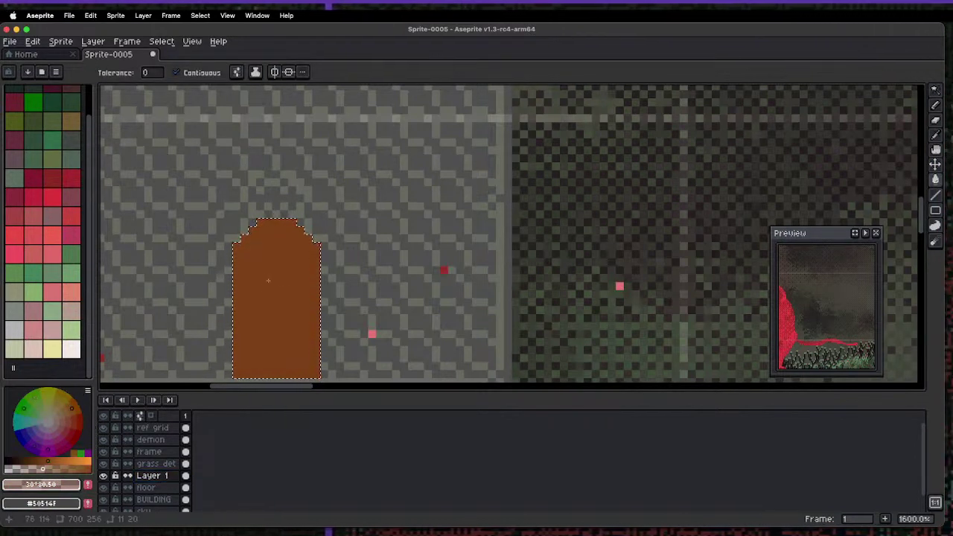
key("m")
left_click_drag(240, 250, 271, 275)
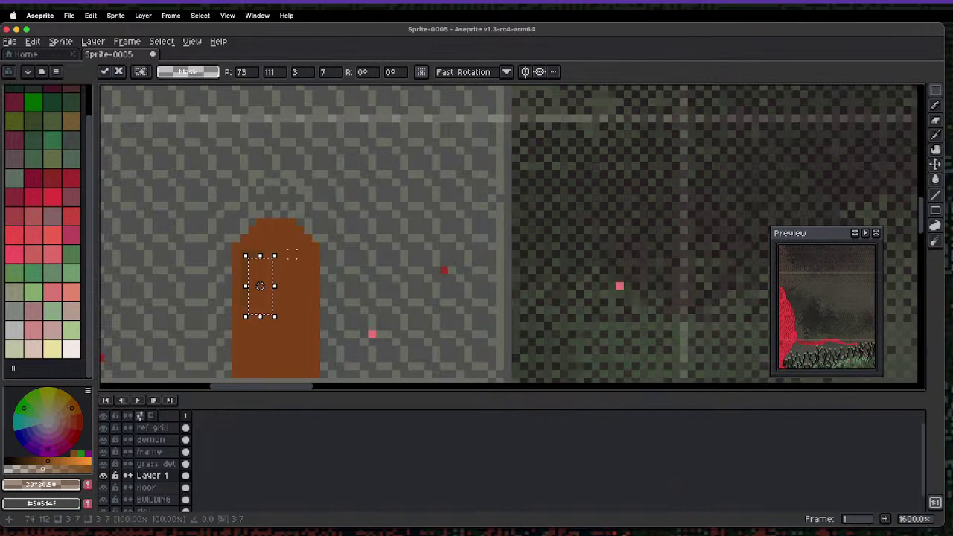
left_click(331, 238)
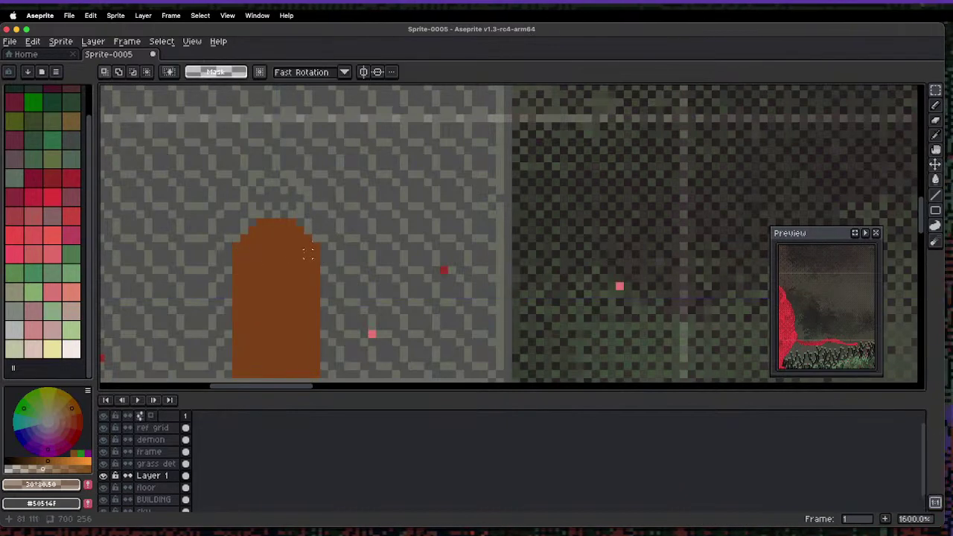
- Draw a 1 px vertical line down the centre of the door on Layer 1 in near-black #0F0D12 at reduced opacity
scroll(319, 249, "down", 6)
scroll(274, 287, "up", 5)
key("x")
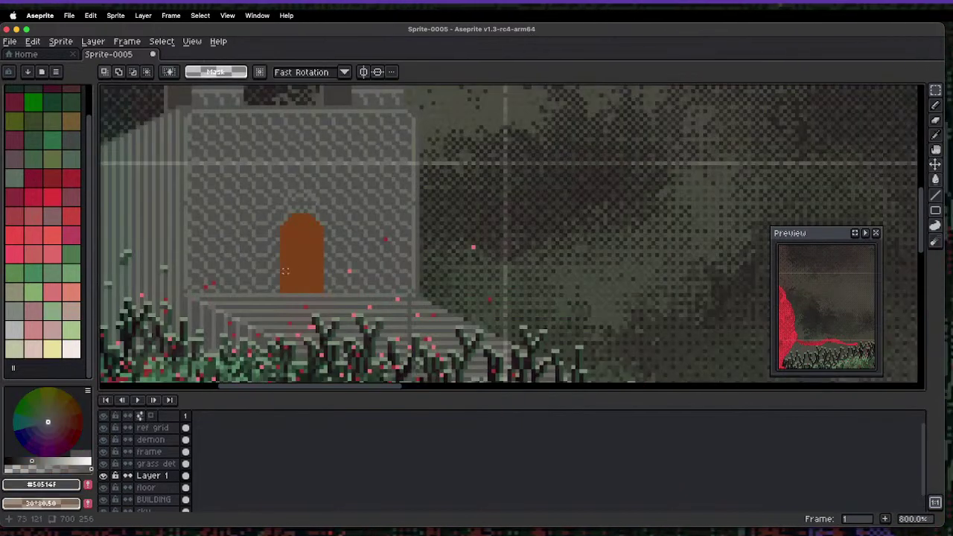
key("b")
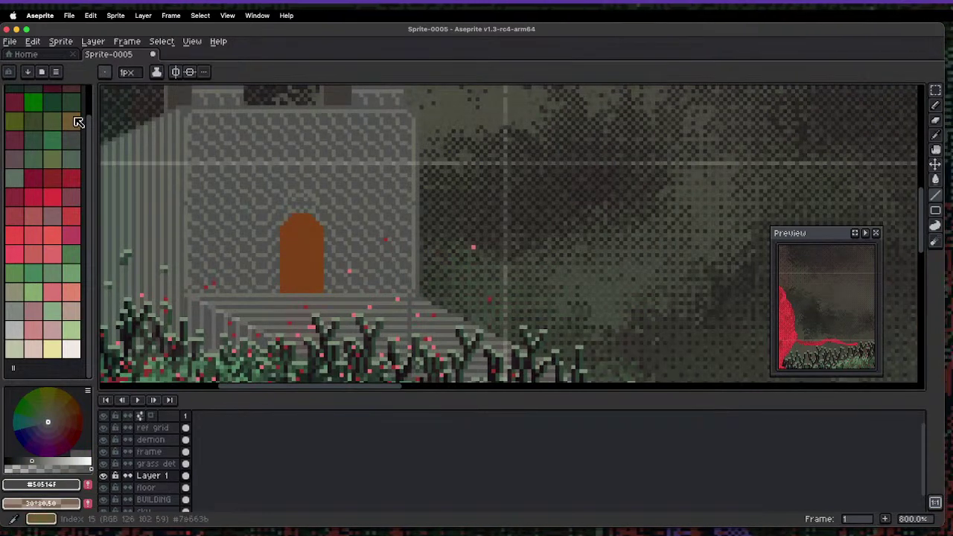
left_click_drag(91, 121, 82, 67)
left_click(31, 95)
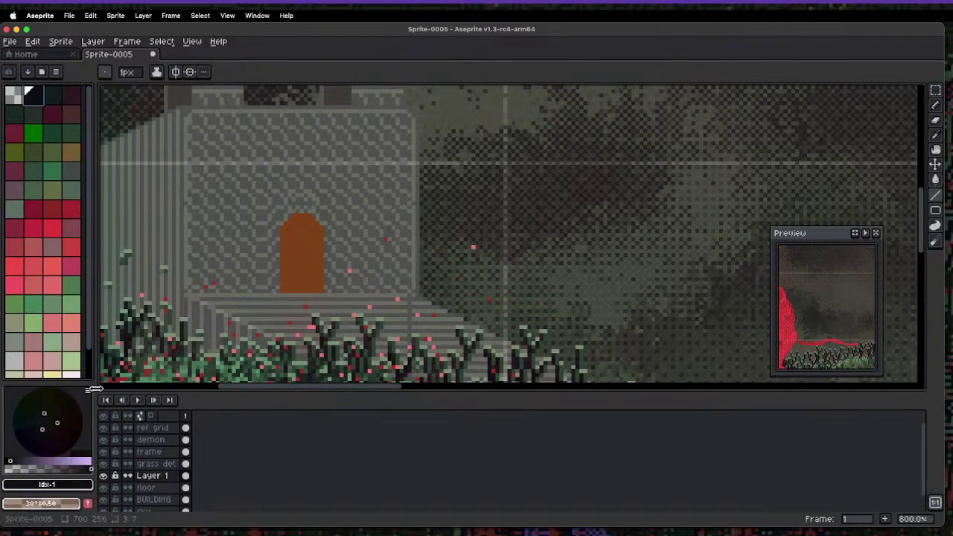
left_click(33, 464)
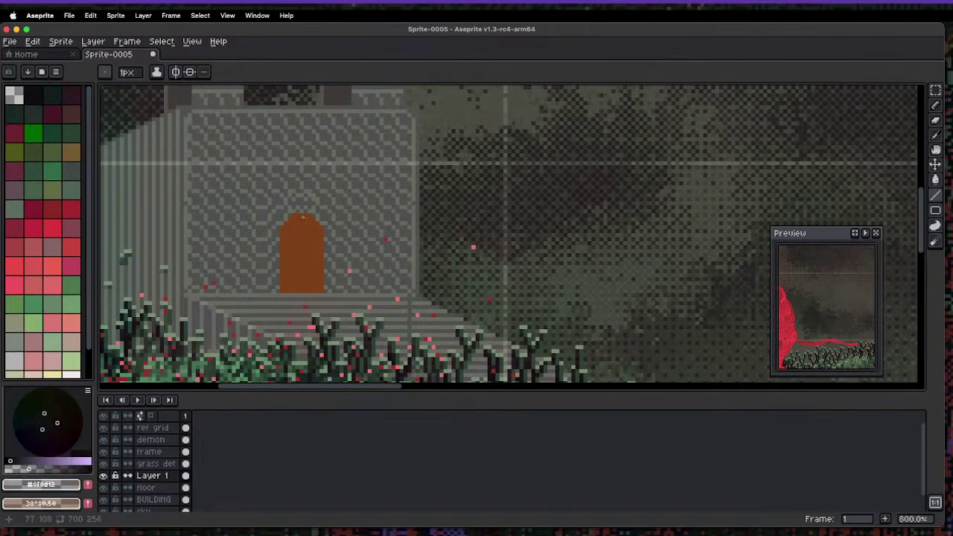
scroll(302, 217, "up", 3)
left_click_drag(302, 214, 311, 343)
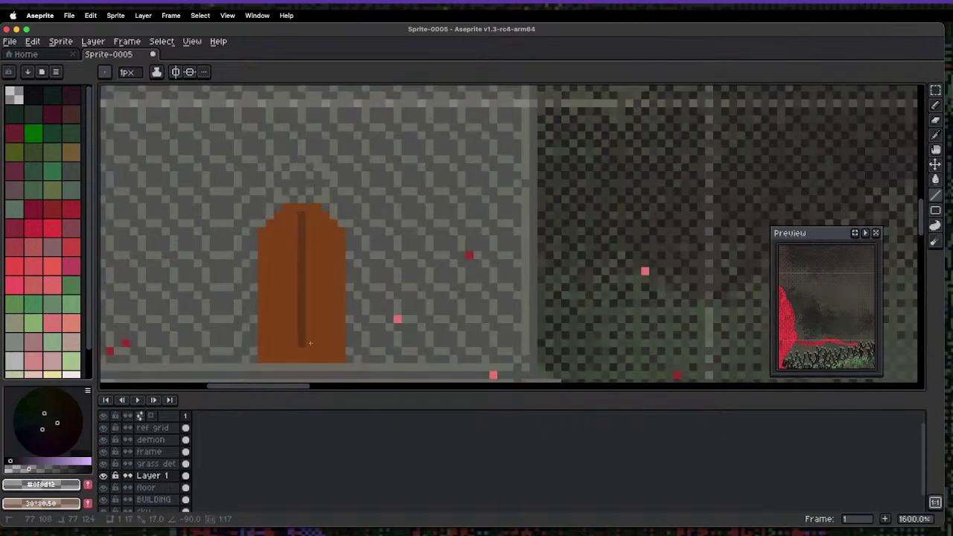
scroll(317, 250, "down", 5)
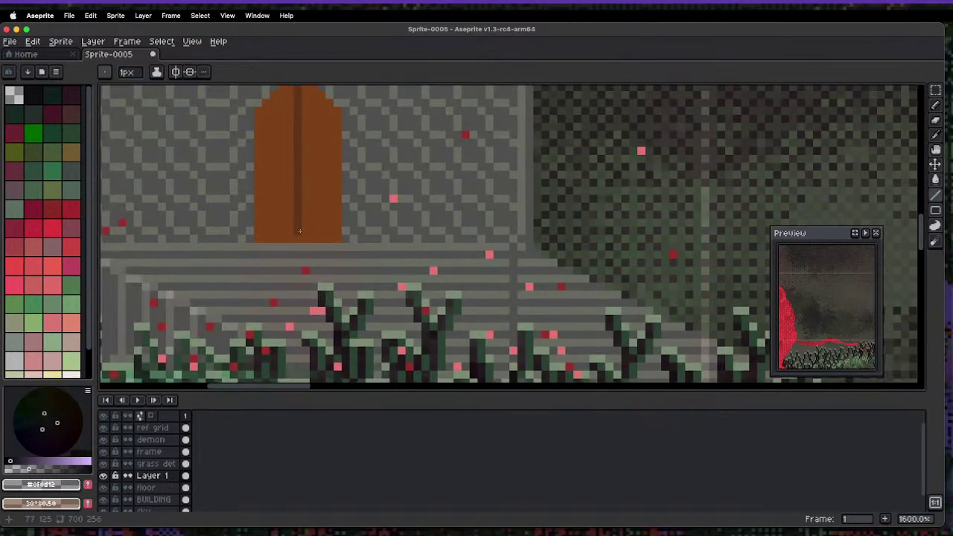
- Draw four 1 px horizontal plank lines across the door, spaced 4 px apart, in the same semi-transparent near-black
left_click_drag(275, 159, 339, 236)
left_click_drag(260, 197, 323, 201)
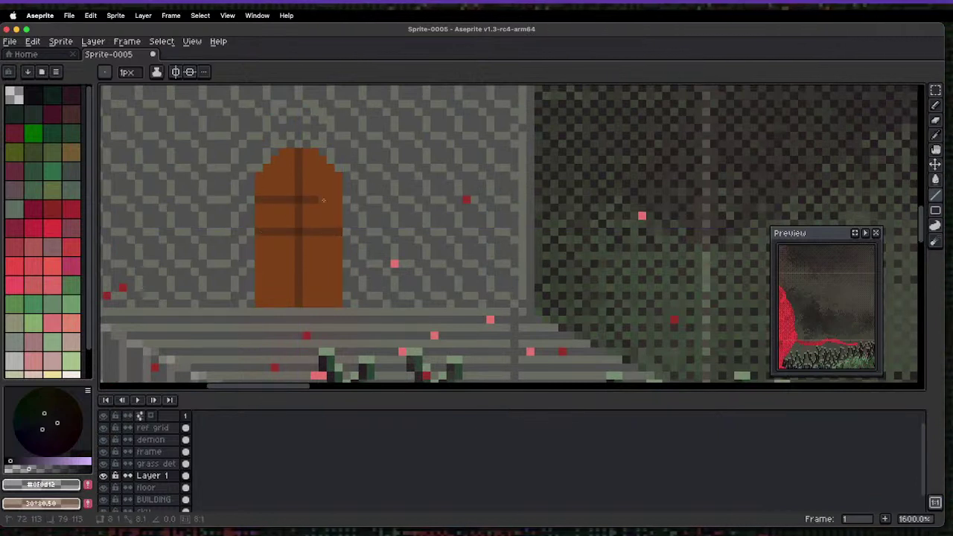
left_click_drag(258, 263, 327, 260)
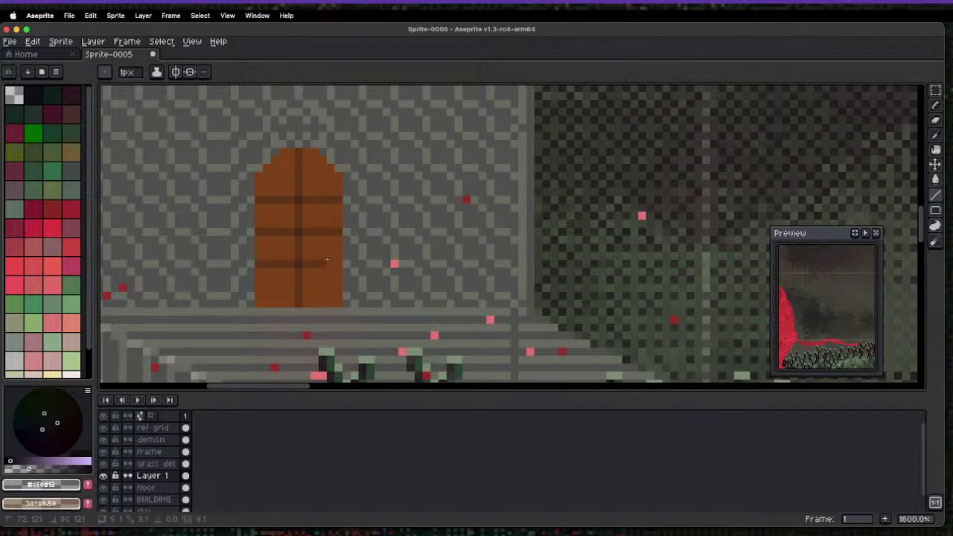
key("1")
scroll(367, 230, "up", 9)
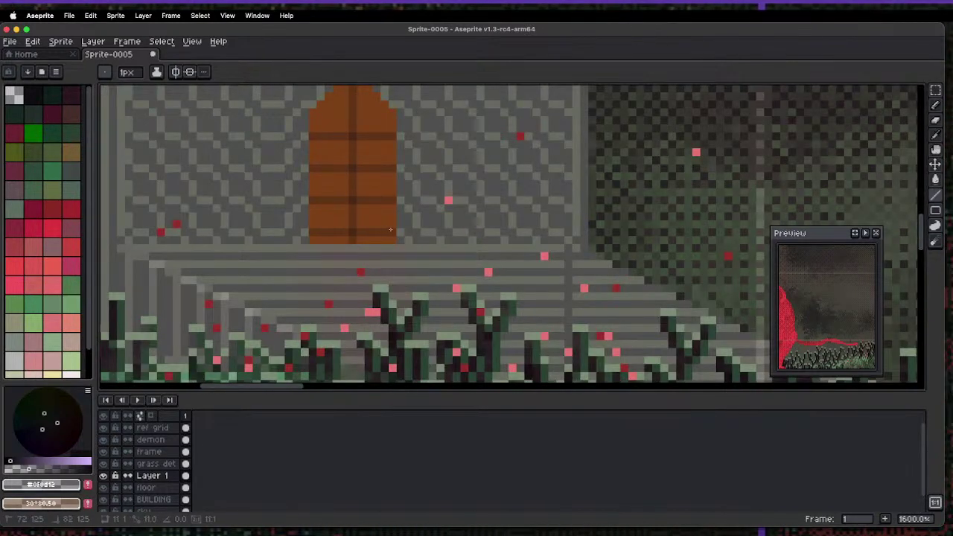
- Centre the Preview window on the castle and its door
scroll(357, 187, "up", 5)
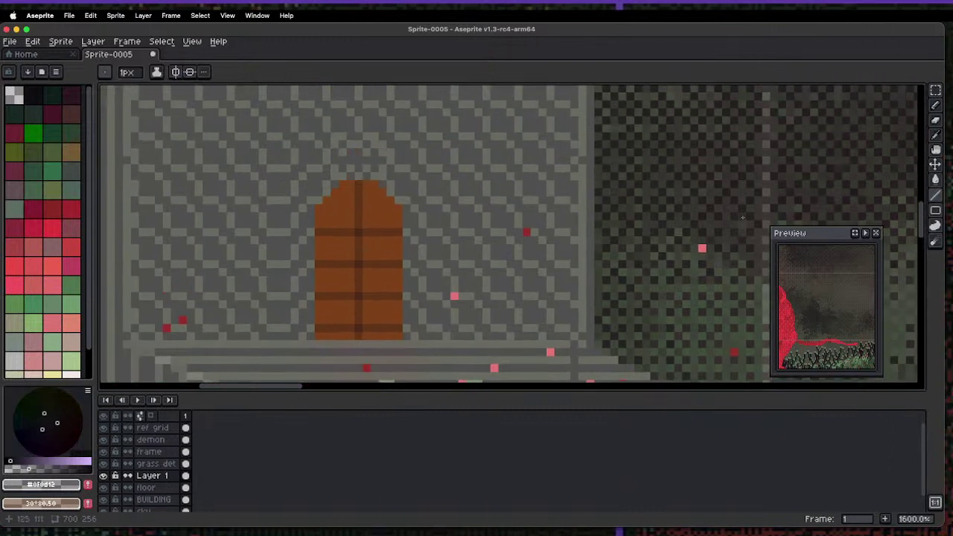
left_click_drag(820, 313, 842, 367)
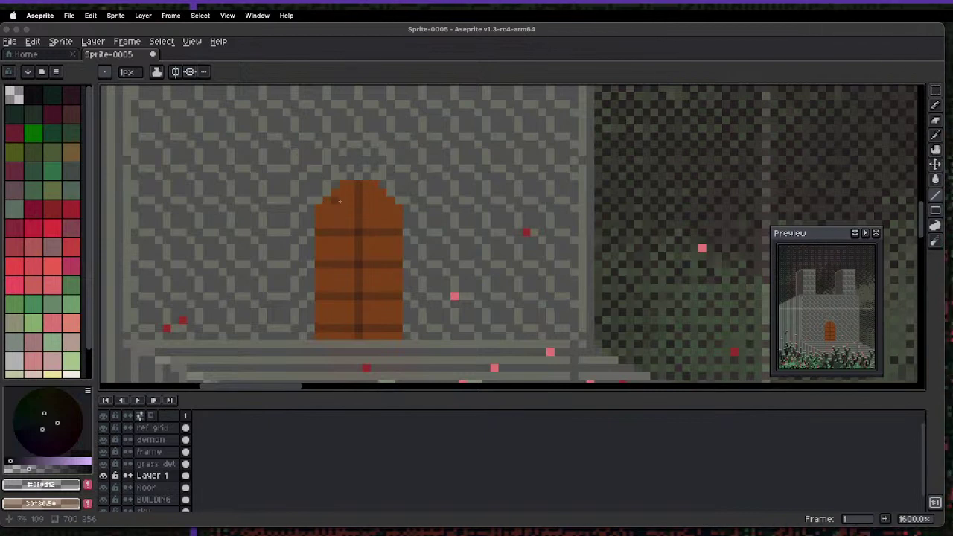
scroll(340, 201, "down", 8)
scroll(336, 214, "up", 2)
key("w")
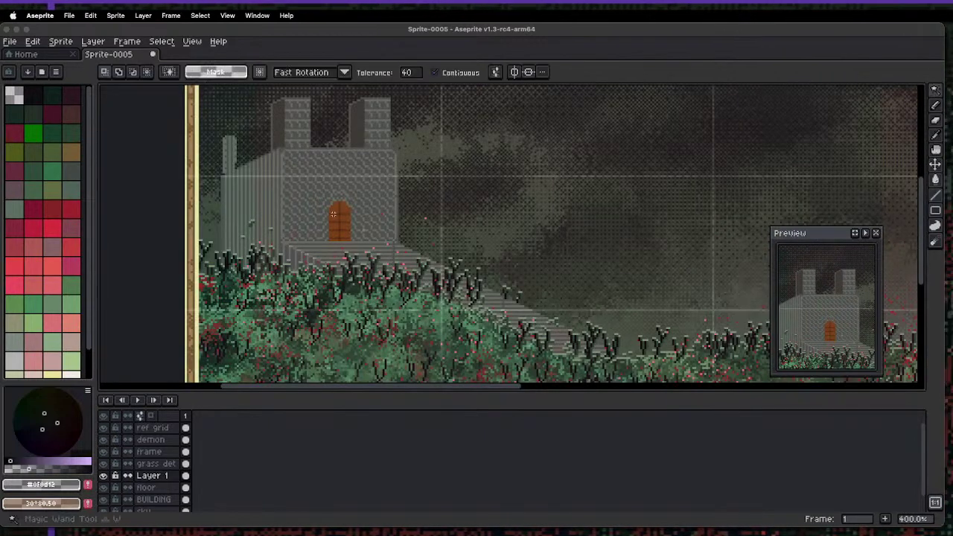
left_click(158, 500)
left_click(335, 208)
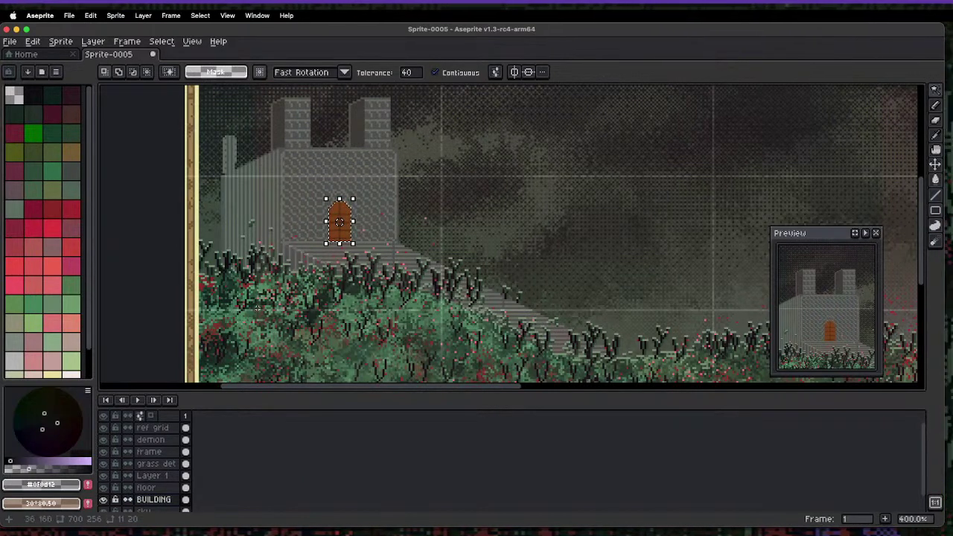
key("super+d")
- Start from palette colour 62 and mix a bright yellow with hue 60°, saturation 80 and value 91 for the Pencil tool
scroll(336, 193, "down", 2)
scroll(330, 189, "up", 5)
scroll(329, 190, "up", 2)
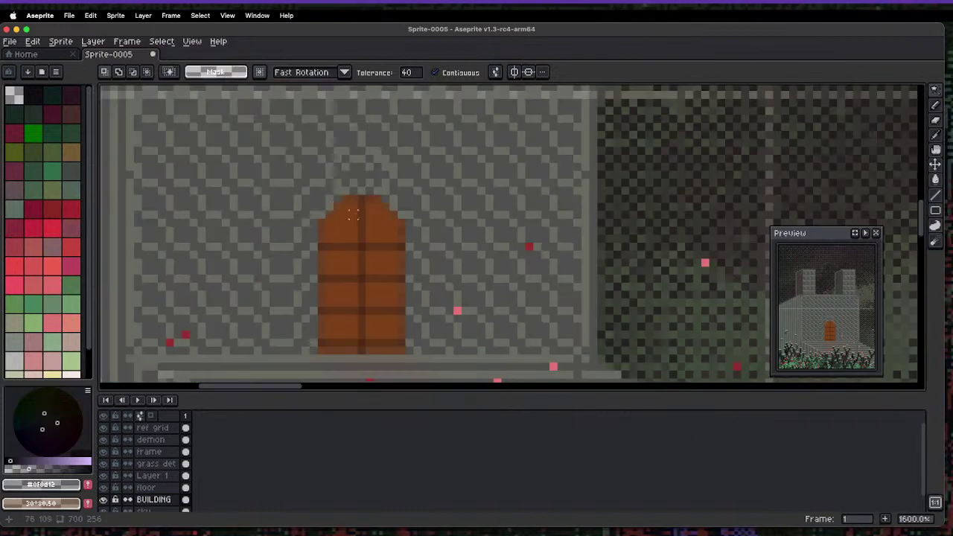
scroll(361, 231, "down", 8)
scroll(353, 216, "up", 6)
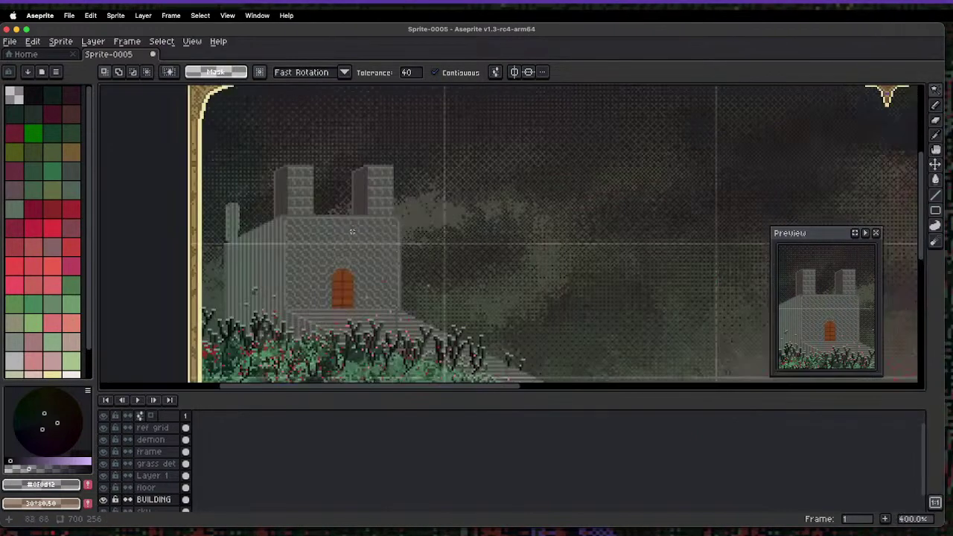
scroll(91, 182, "down", 2)
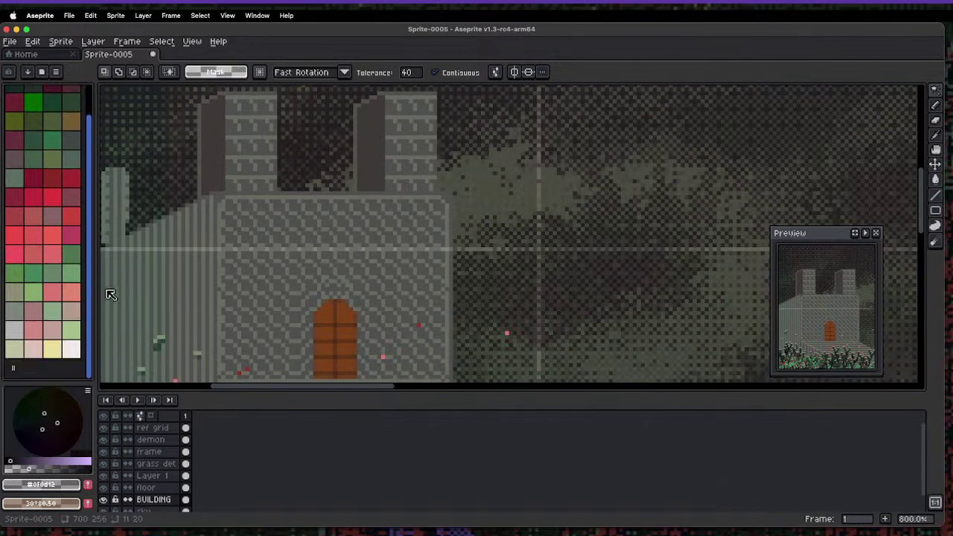
left_click(53, 349)
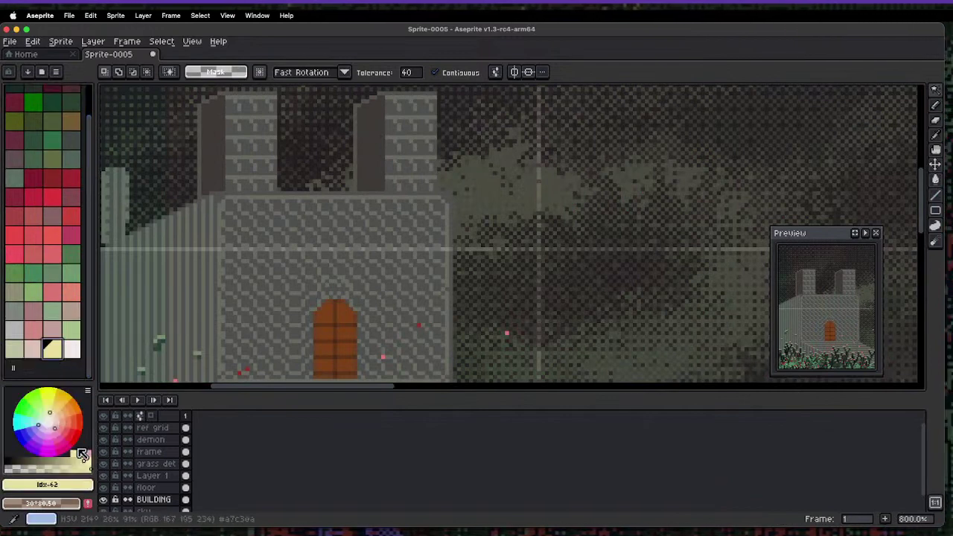
left_click(47, 395)
key("b")
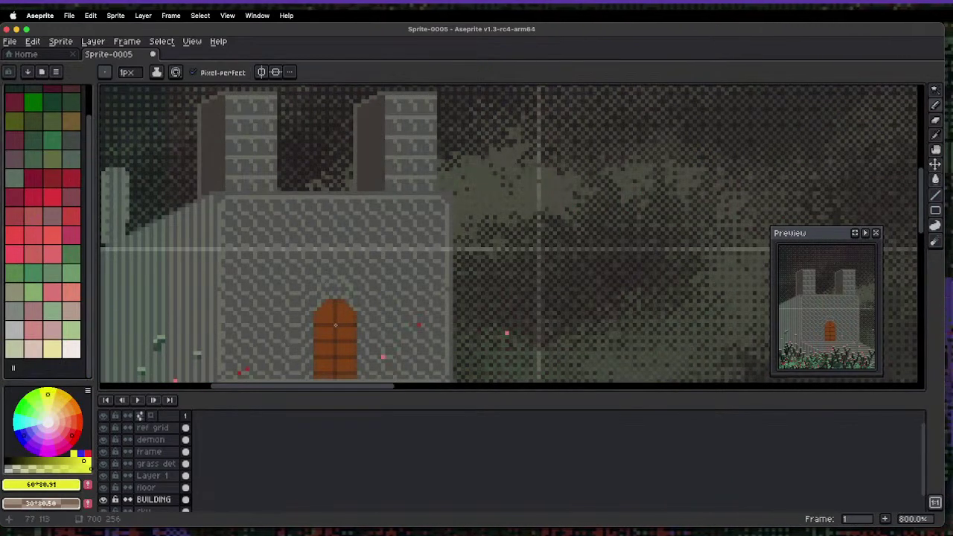
- Add a new layer directly above the BUILDING layer, below the floor layer
left_click(160, 487)
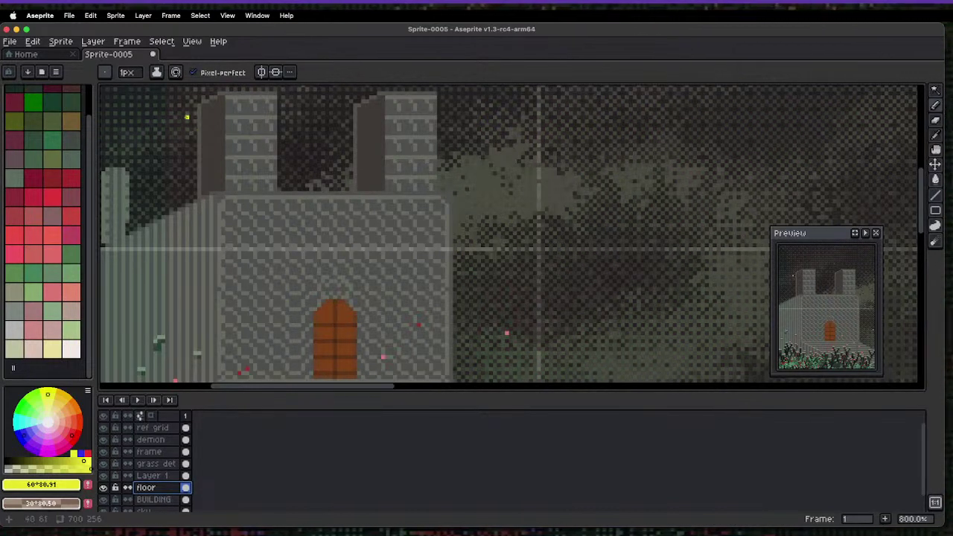
left_click(167, 501)
key("shift+n")
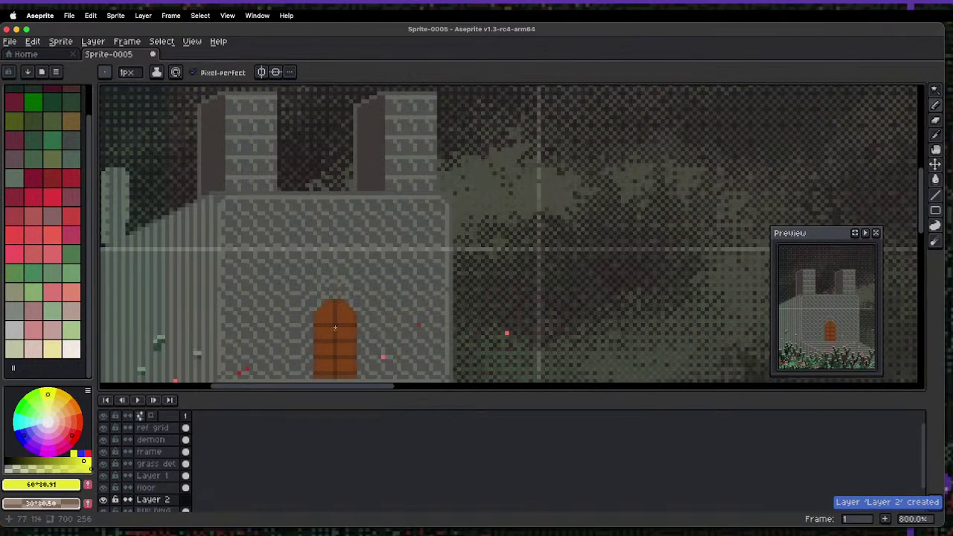
scroll(334, 326, "up", 3)
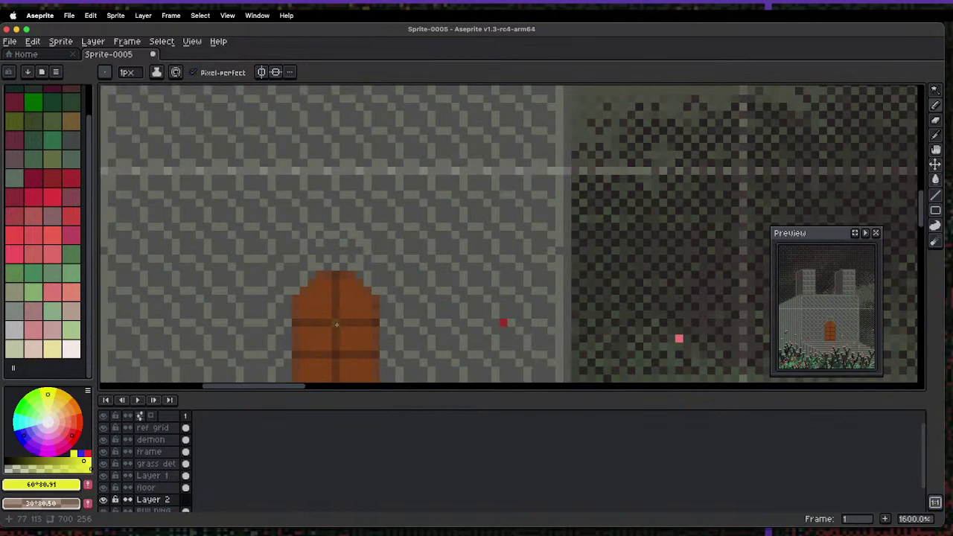
- Hide all layers and check them one by one to find which layer holds the castle door
scroll(337, 325, "down", 3)
scroll(313, 337, "up", 1)
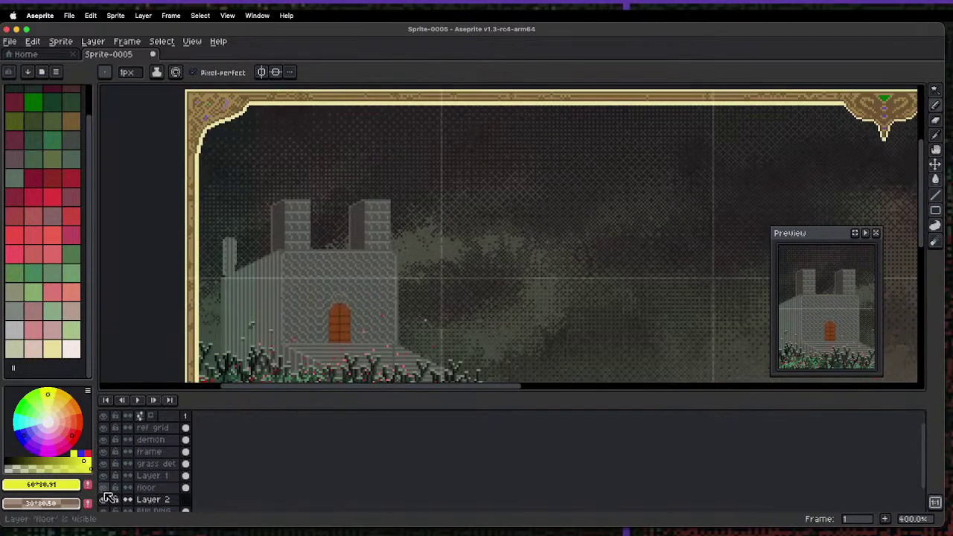
left_click(104, 415)
left_click(103, 428)
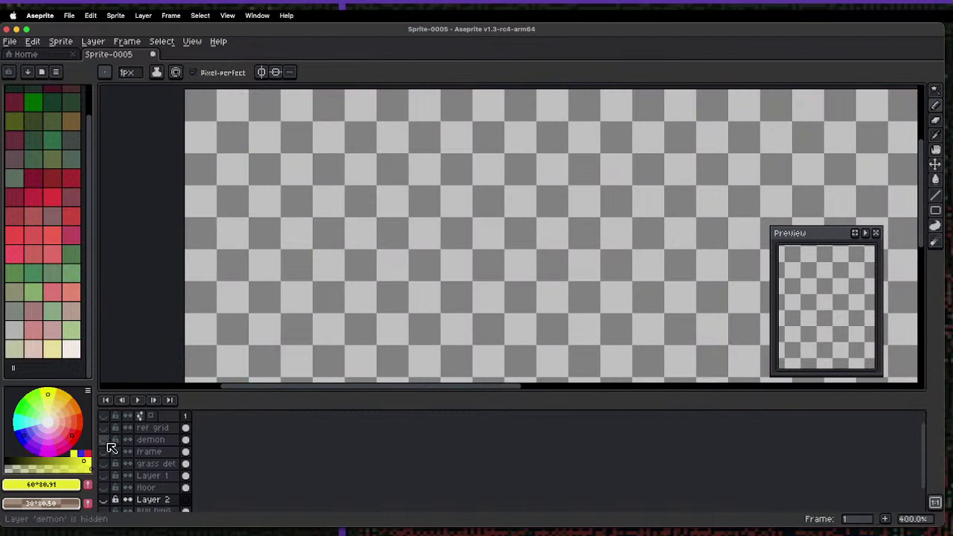
left_click(103, 452)
left_click(104, 452)
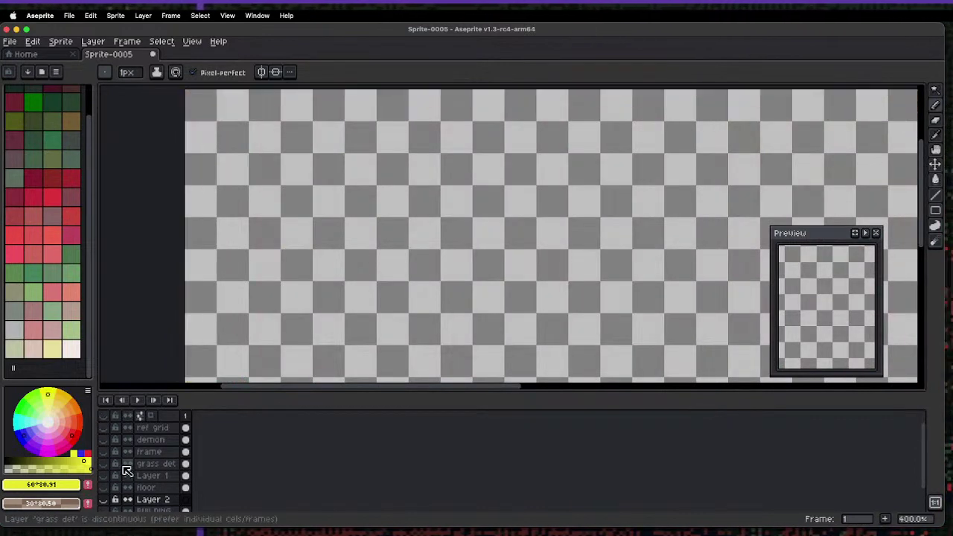
left_click(104, 463)
left_click(104, 464)
left_click(103, 476)
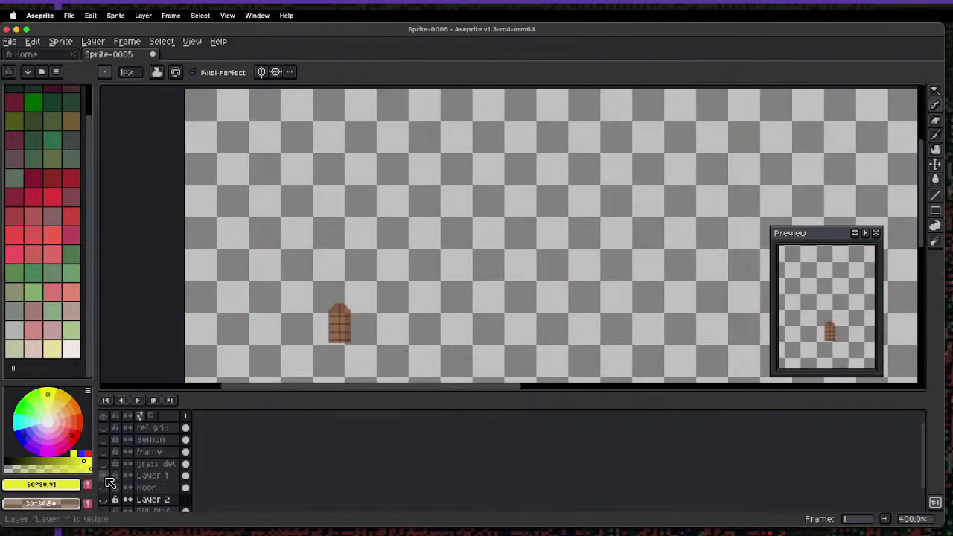
left_click(103, 475)
left_click(103, 487)
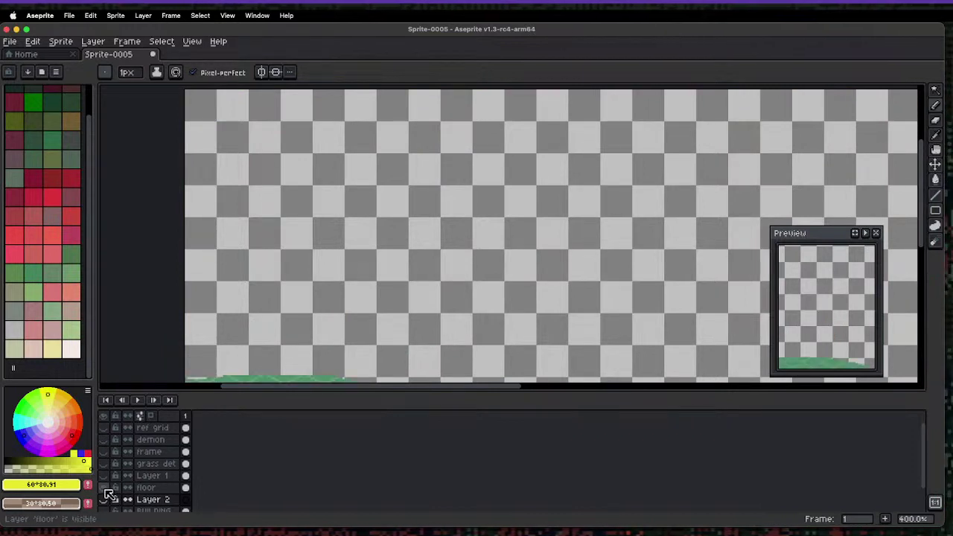
left_click_drag(103, 490, 105, 500)
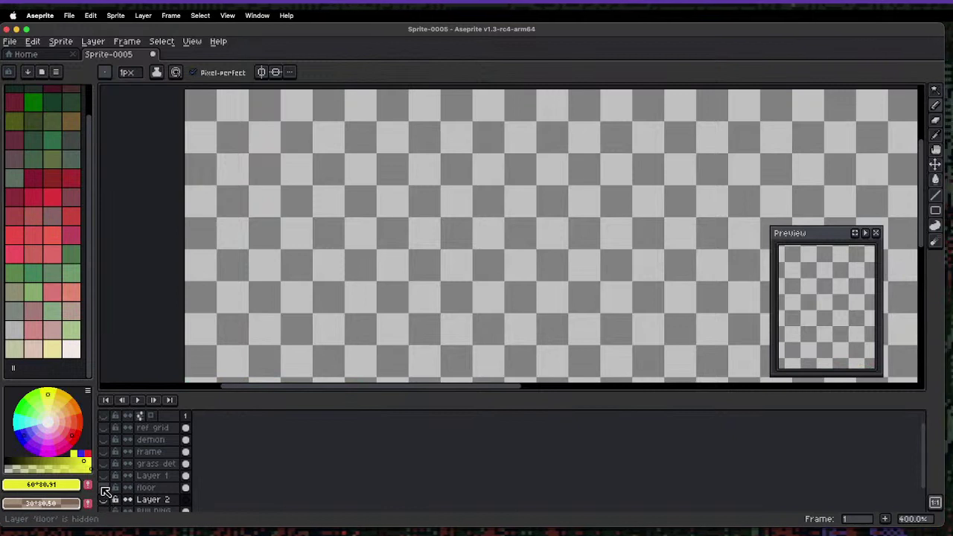
- Enlarge the timeline to list every layer and show only Layer 1 and BUILDING
left_click(103, 477)
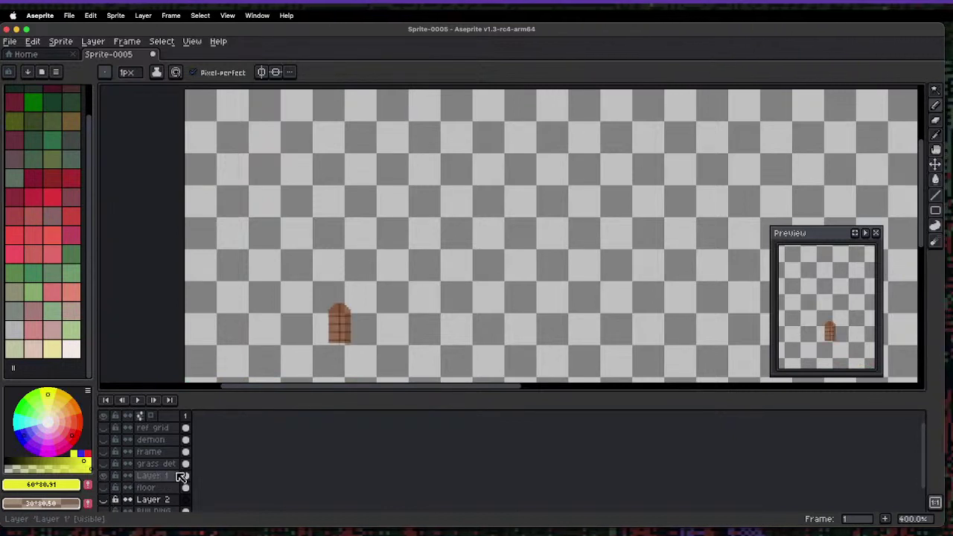
left_click_drag(187, 395, 188, 352)
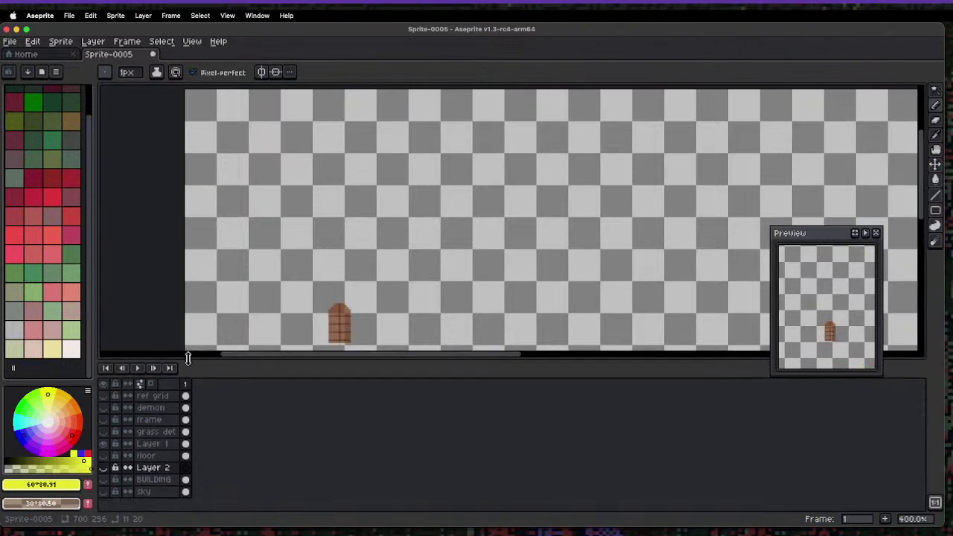
left_click(103, 444)
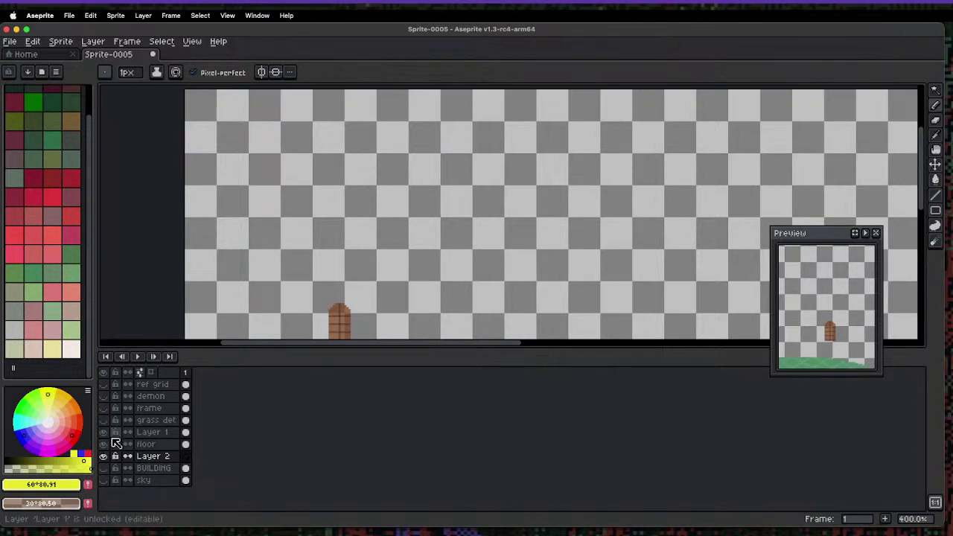
left_click(104, 444)
left_click(104, 468)
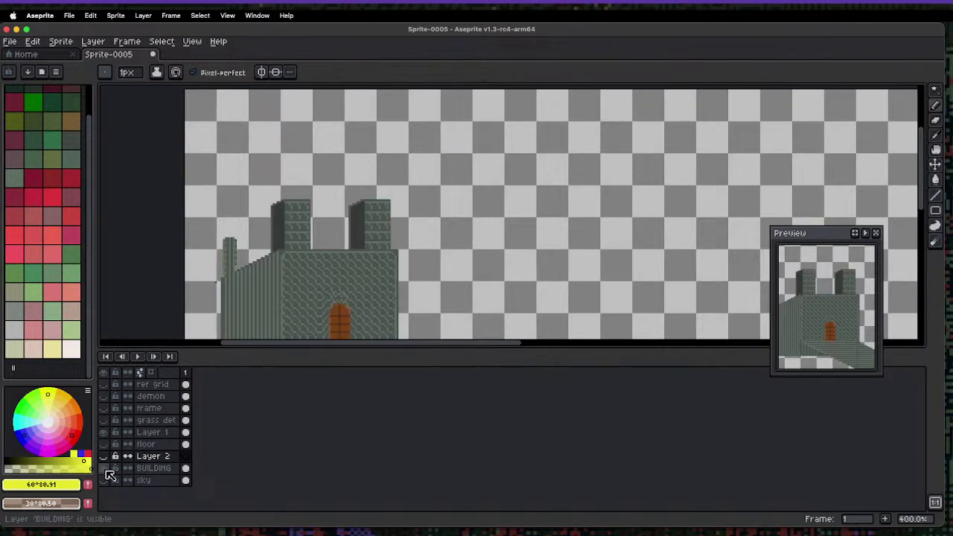
- Move Layer 1 directly above the BUILDING layer and rename it BUILDING DETS
left_click(153, 434)
left_click_drag(157, 443, 170, 462)
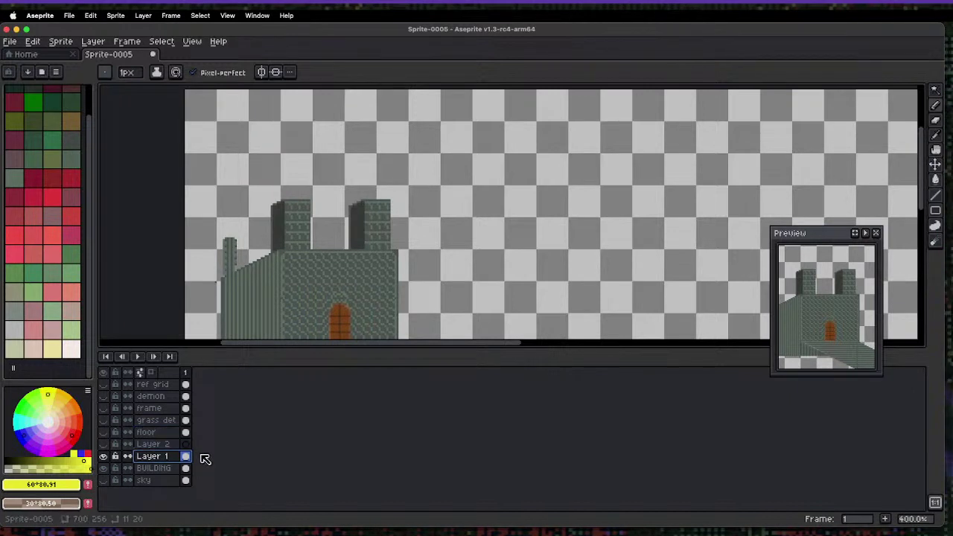
double_click(153, 457)
type("B")
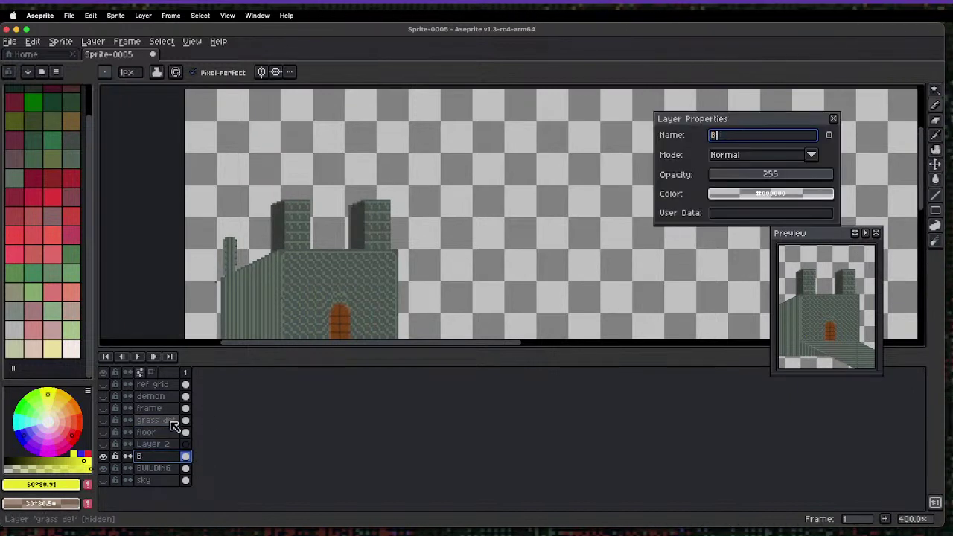
type("UILD")
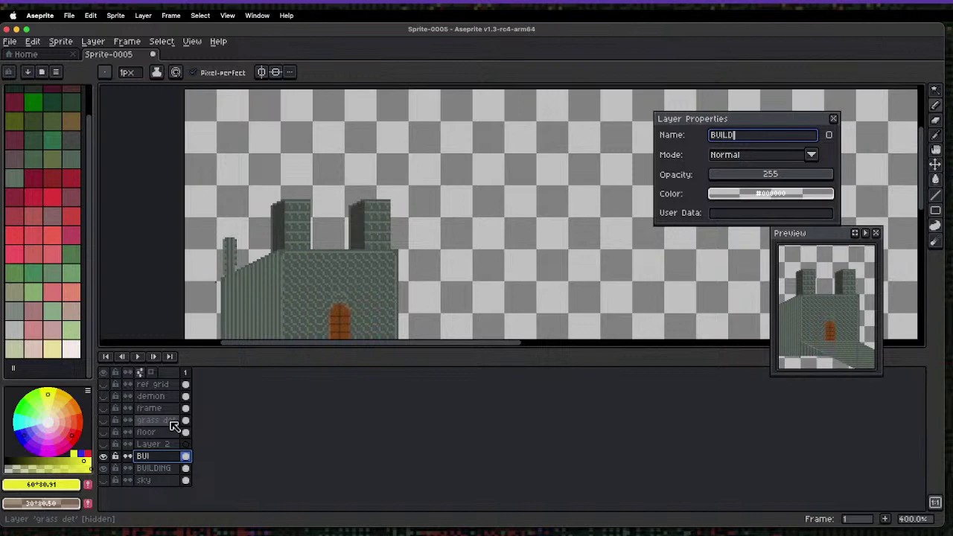
type("ING DETS")
key("Return")
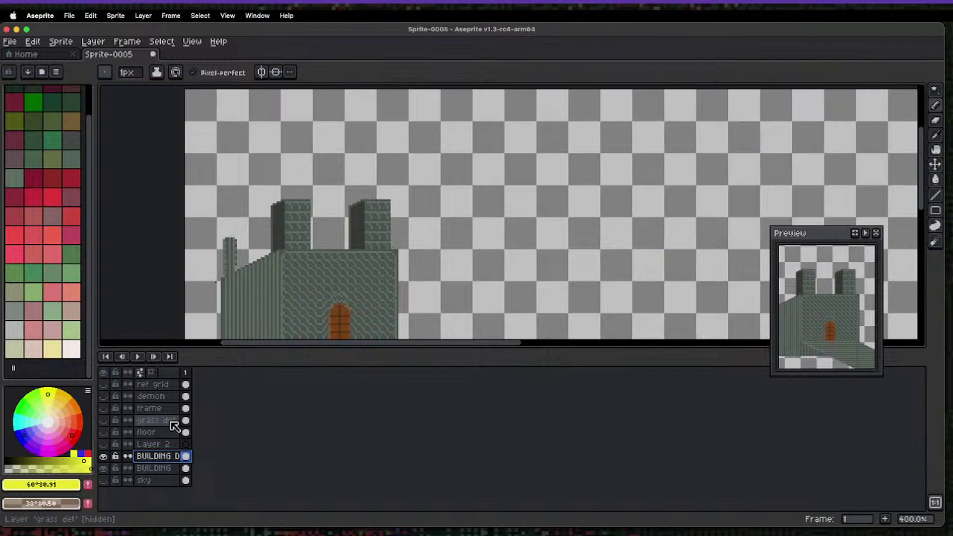
- Dot 1 px yellow studs along the plank lines on both halves of the door, plus one near the top of its centre line
scroll(337, 318, "up", 3)
scroll(337, 319, "up", 3)
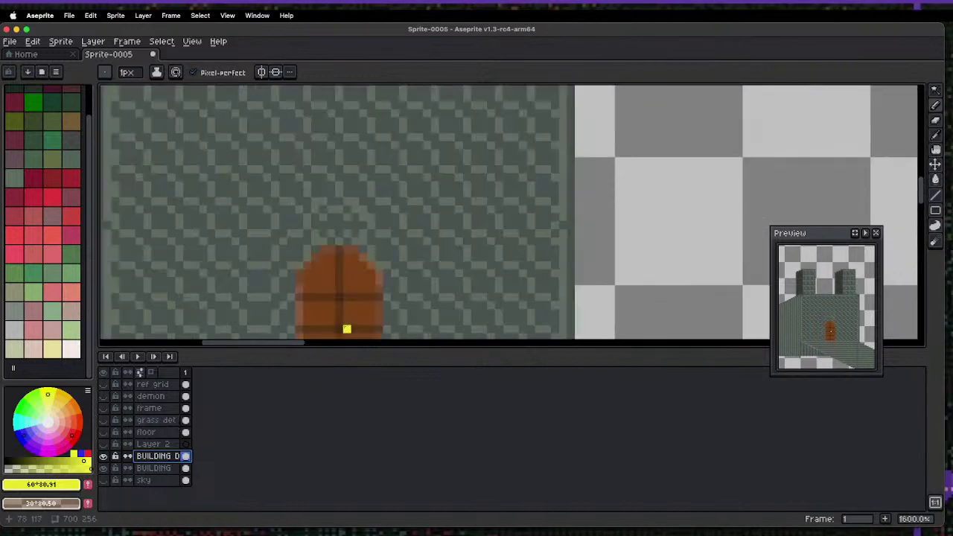
left_click_drag(347, 328, 345, 228)
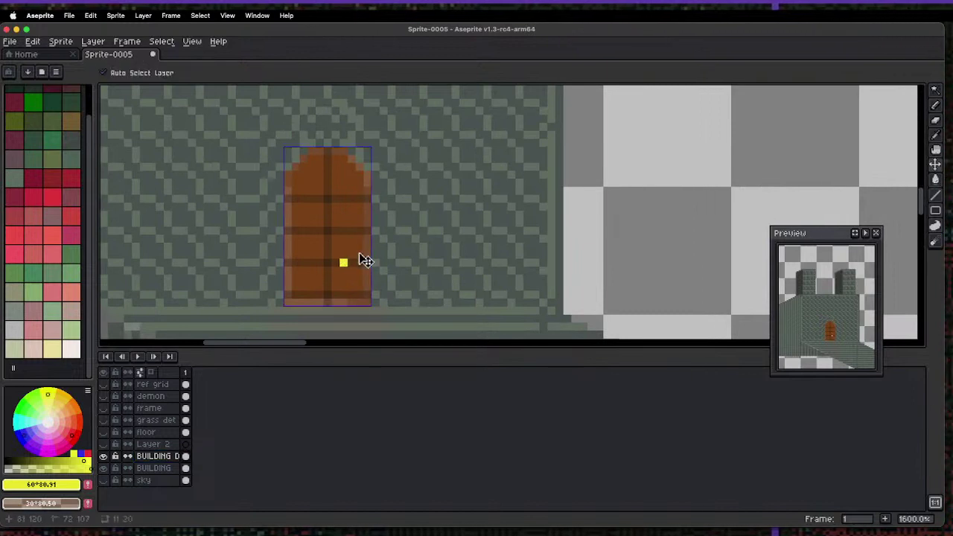
left_click(351, 263)
left_click(351, 231)
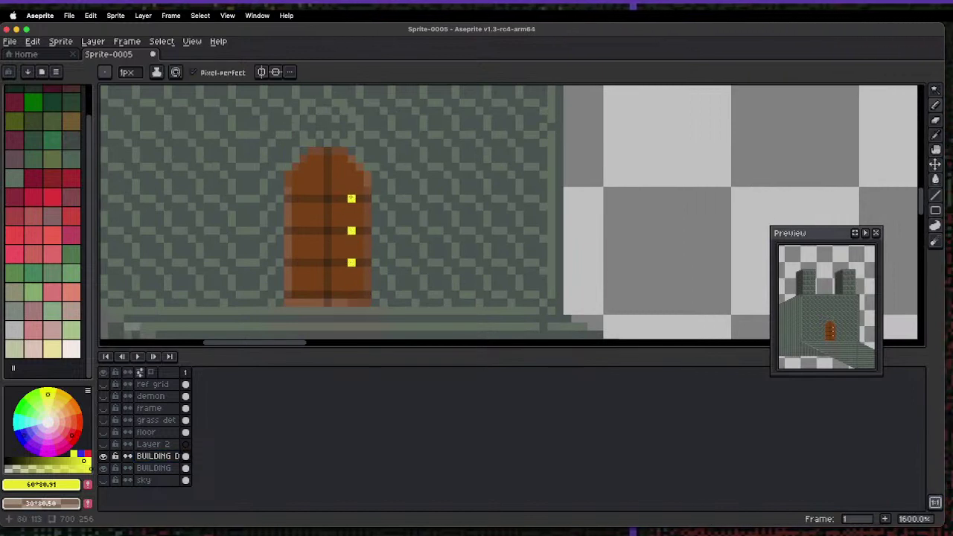
left_click(327, 174)
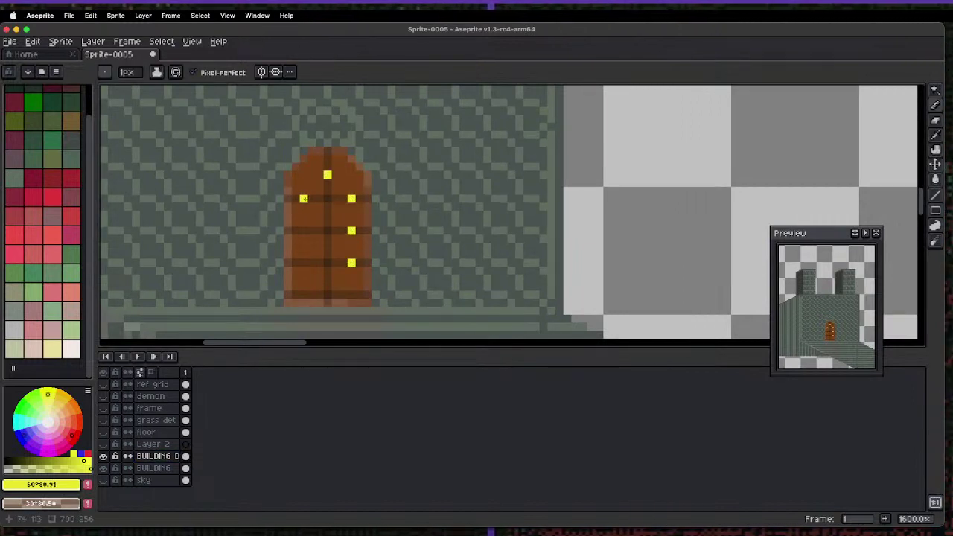
left_click(304, 198)
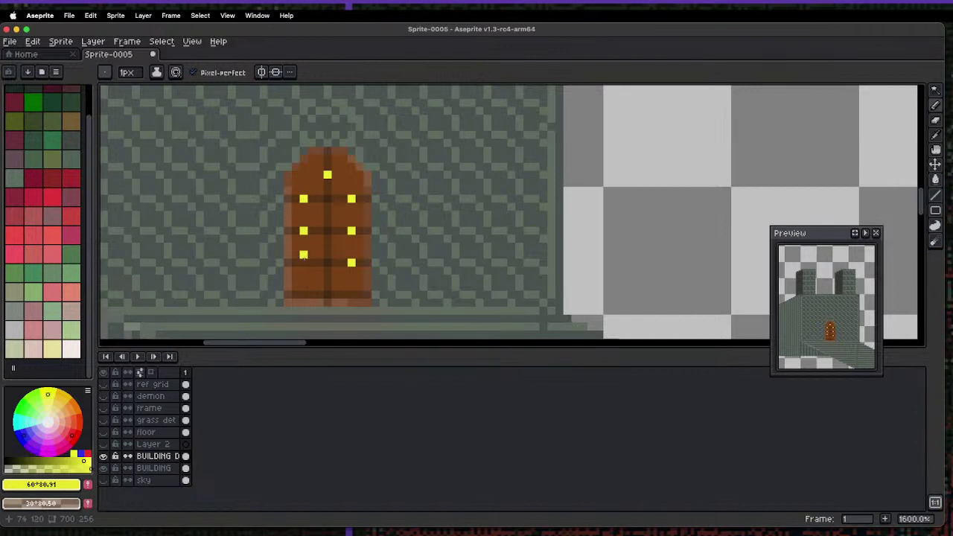
- Show all layers again and check the full scene at 100% and 200% zoom
key("1")
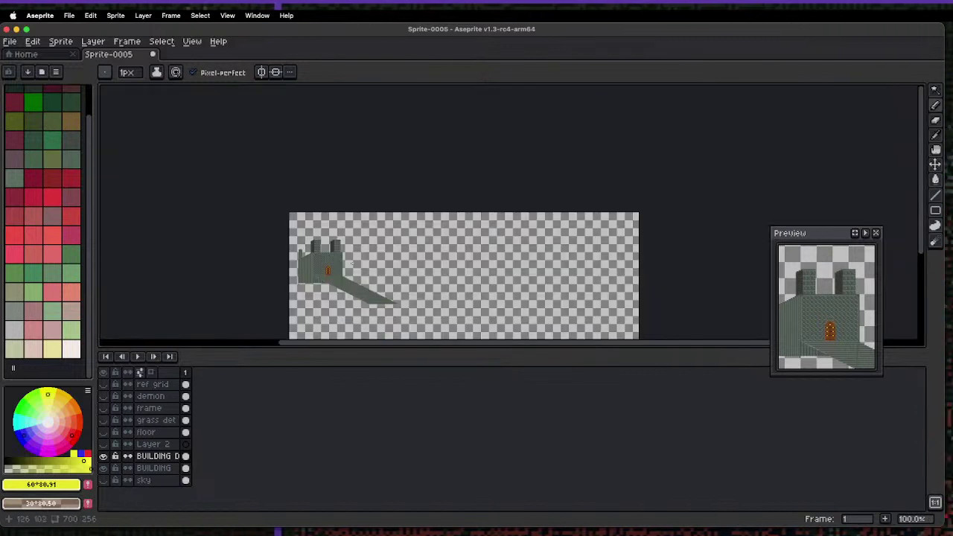
left_click(105, 385)
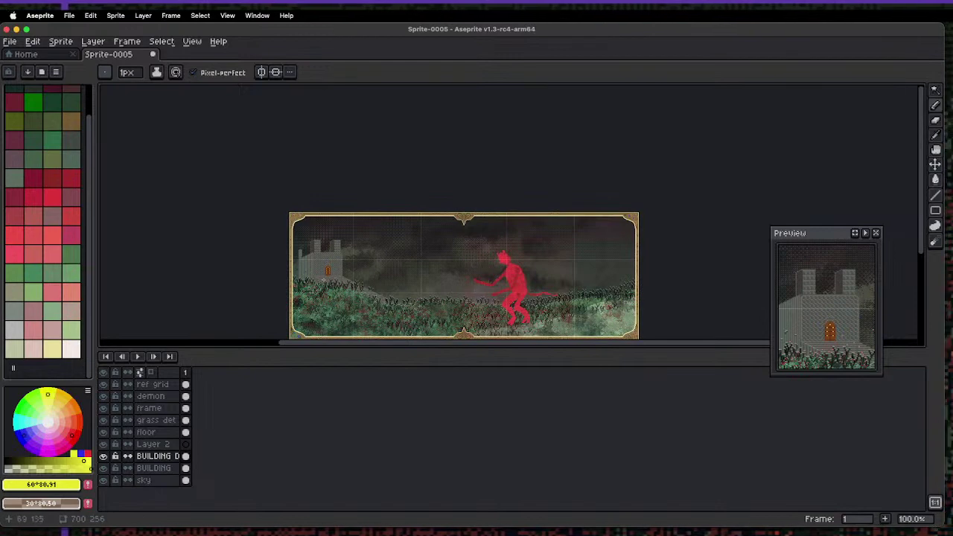
key("3")
key("4")
key("2")
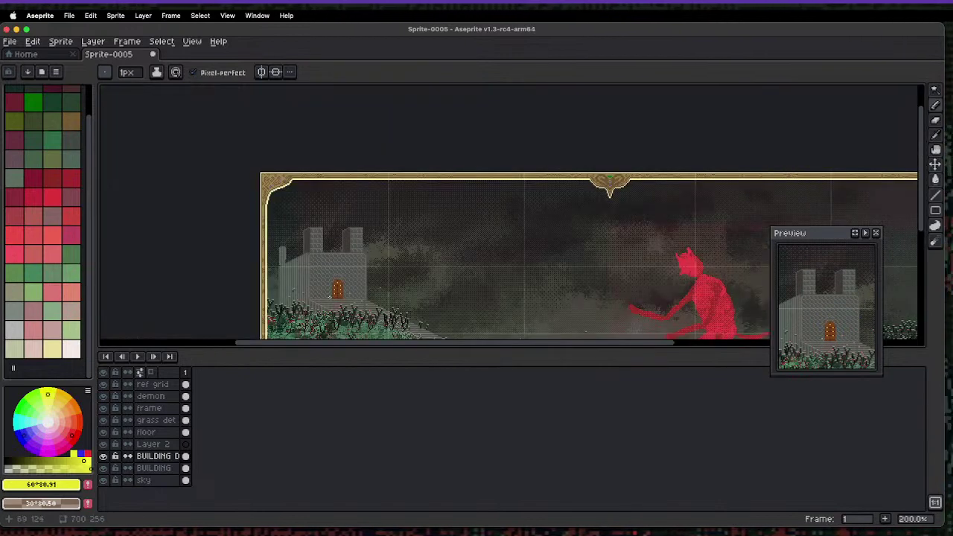
scroll(502, 212, "down", 2)
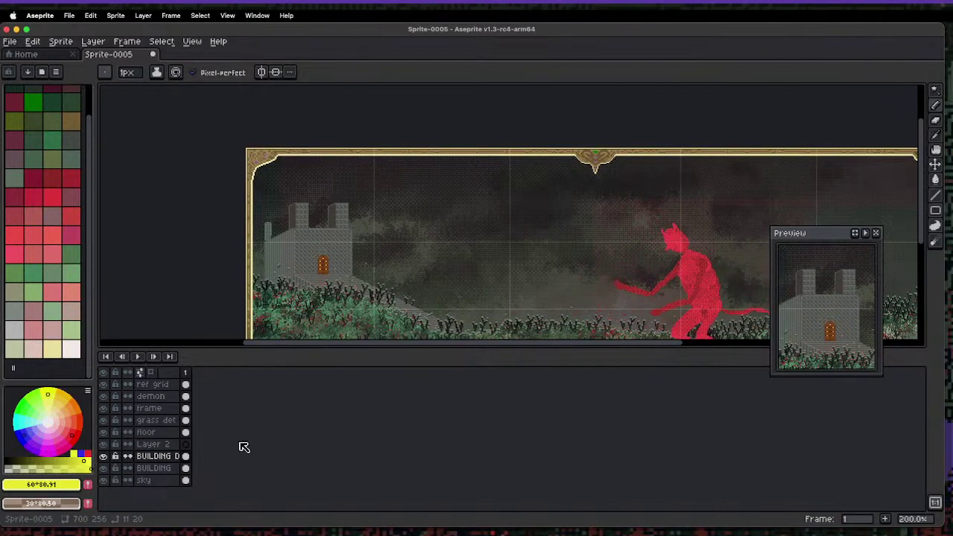
left_click(103, 480)
left_click(103, 480)
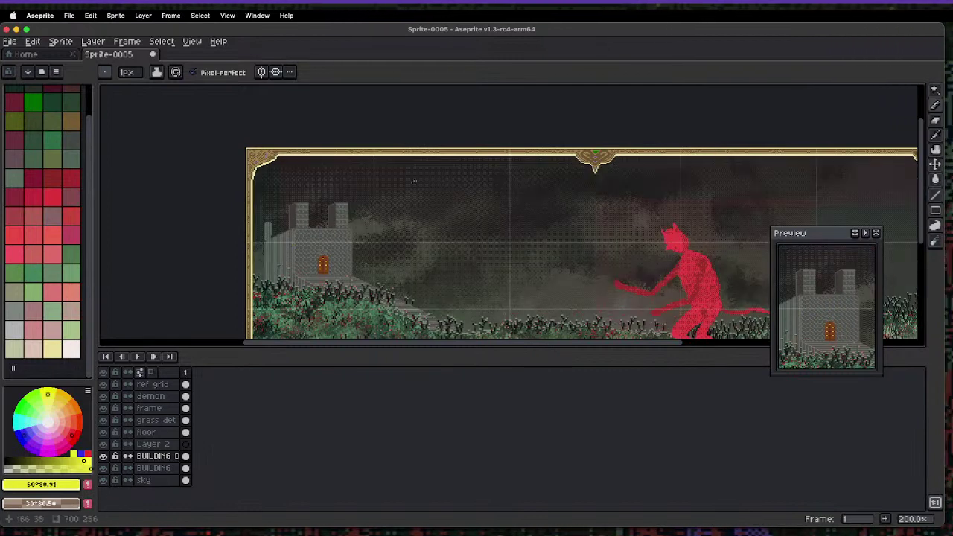
- Choose the brown palette colour 15 for the Line tool
left_click_drag(530, 268, 362, 234)
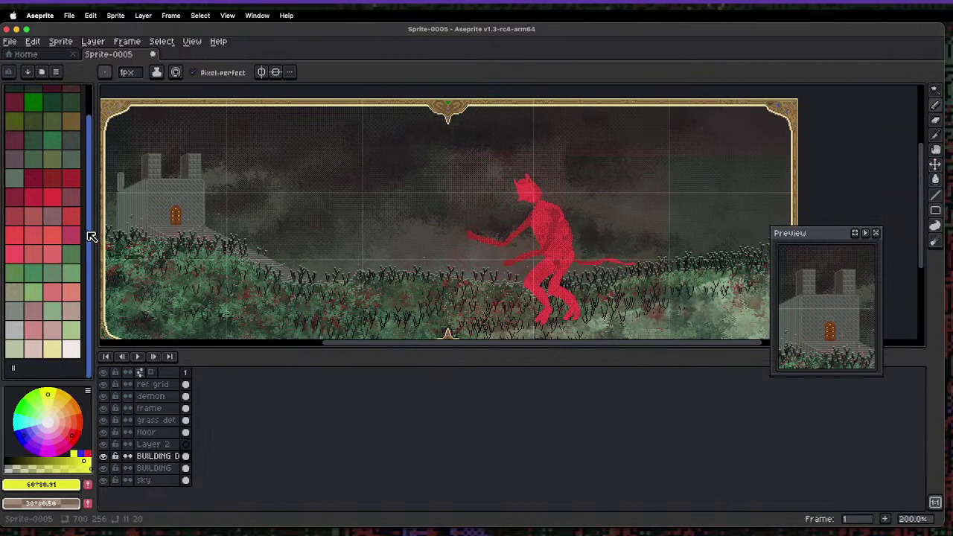
scroll(94, 267, "up", 3)
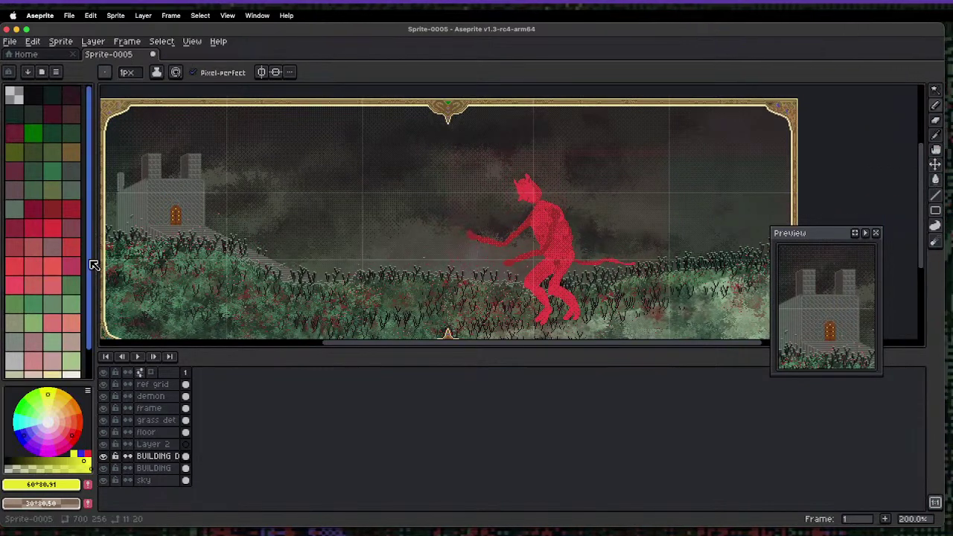
left_click(71, 152)
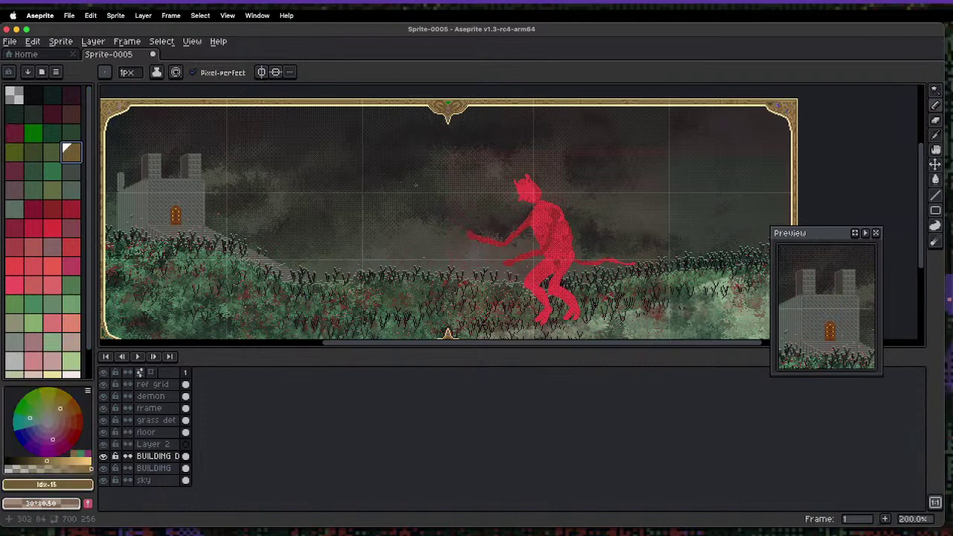
key("l")
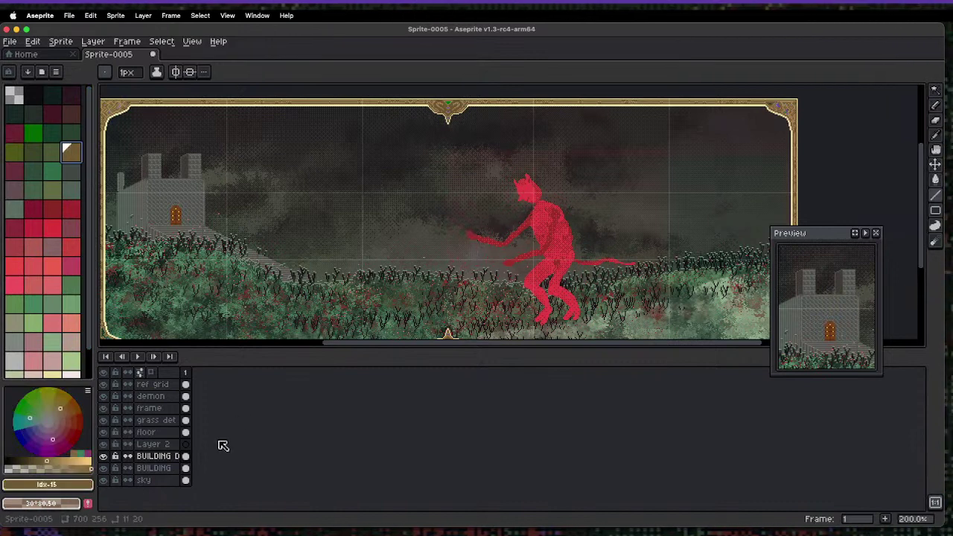
- Add a new layer directly above the demon layer
double_click(173, 396)
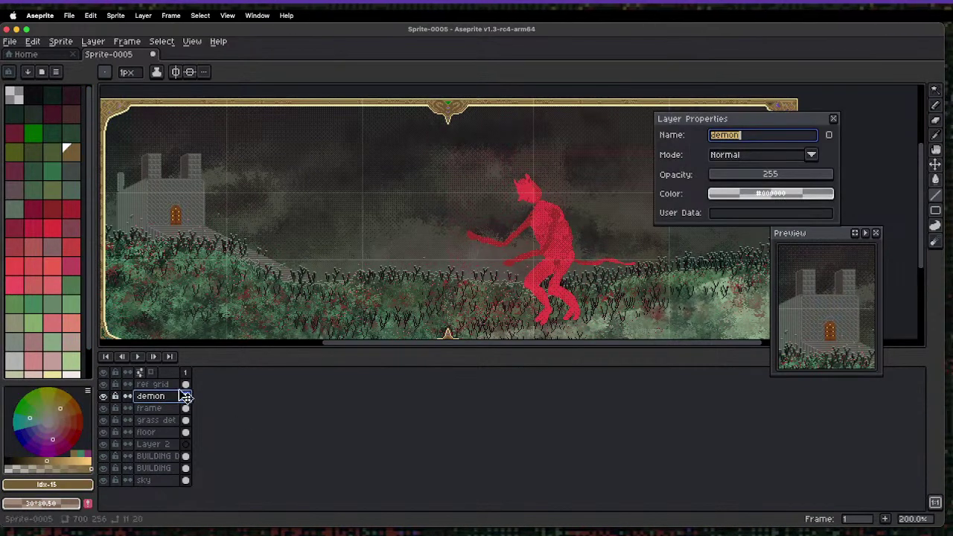
key("Escape")
key("shift+n")
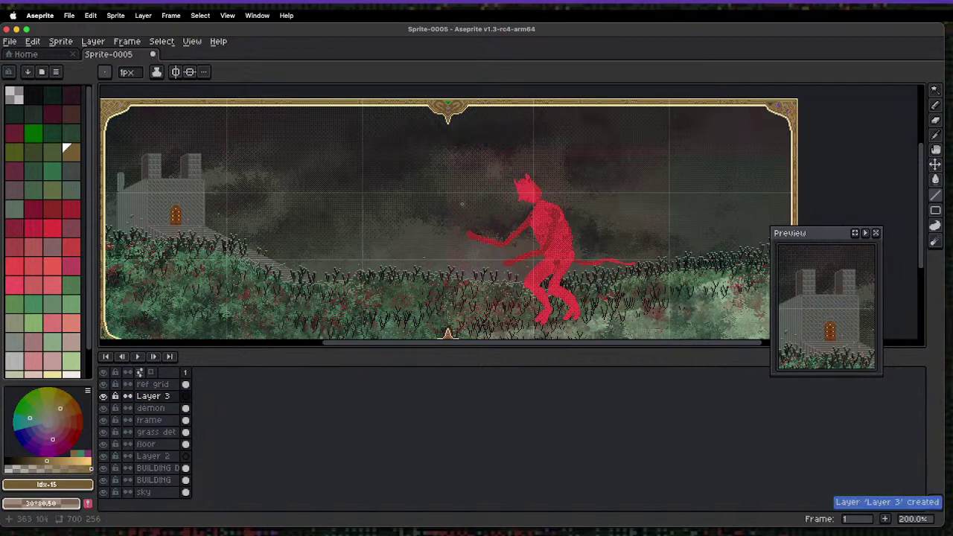
- Draw 1 px brown lines from the demon's raised hand, one to its lower hand and one down towards the grass
left_click_drag(500, 251, 507, 261)
key("super+z")
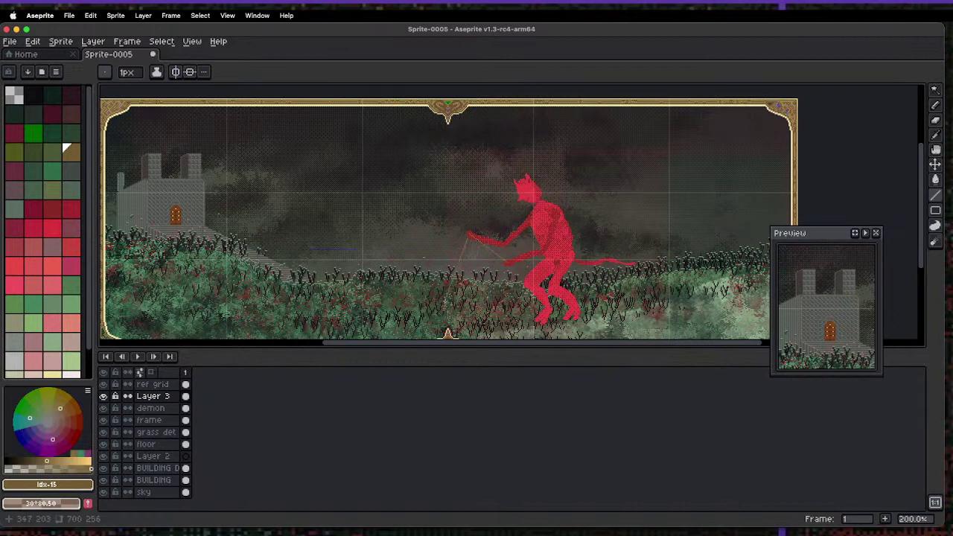
- Undo the brown line running from the demon's raised hand down towards the grass
key("d")
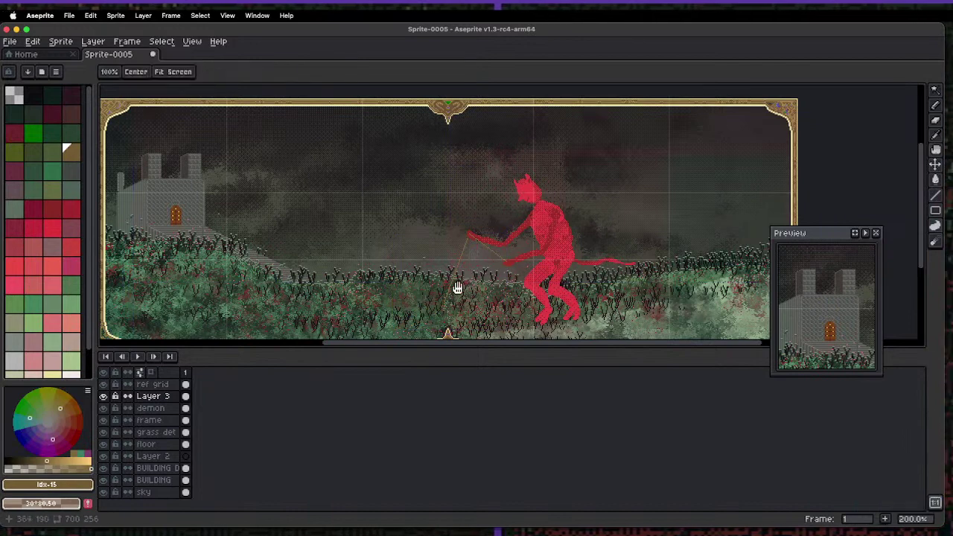
scroll(455, 288, "right", 5)
key("super+z")
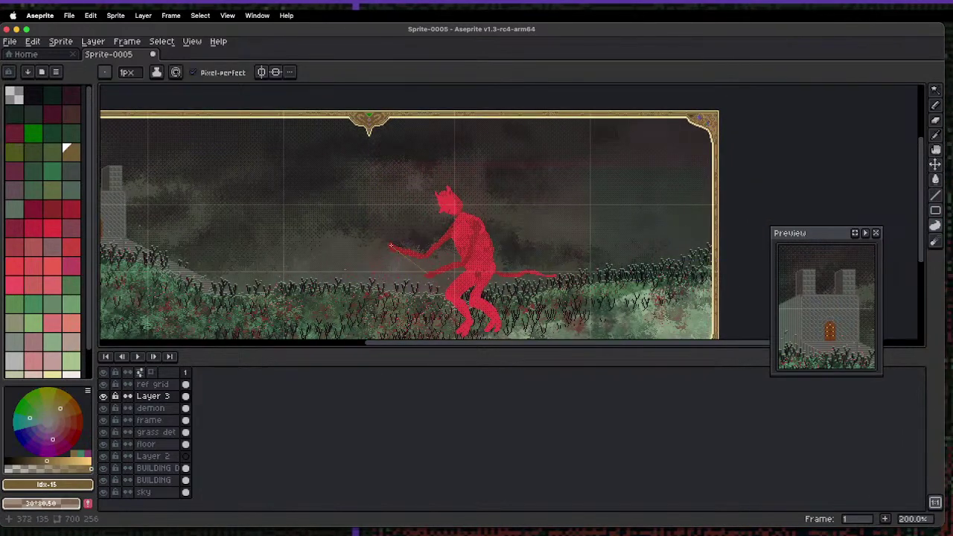
key("super+z")
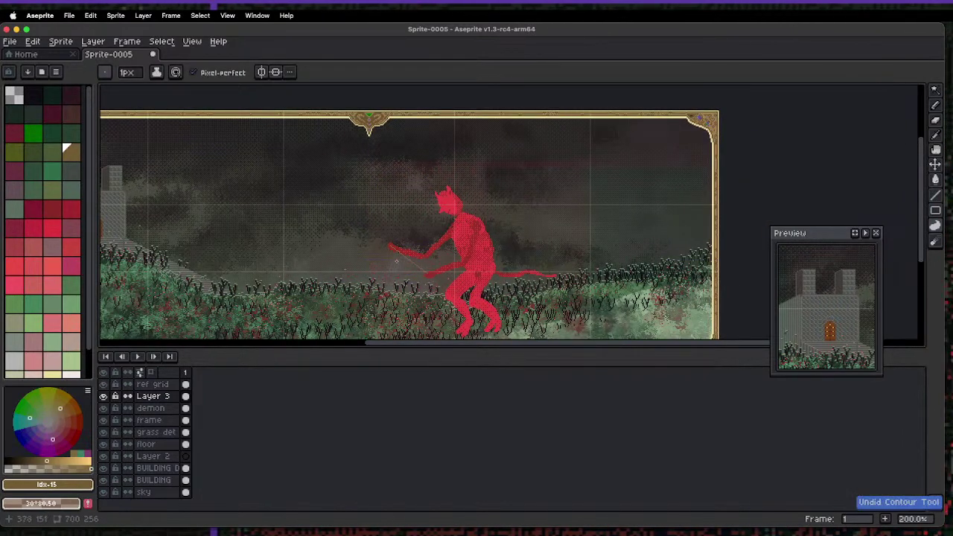
- Draw 1 px brown lines that complete a four-sided page outline between the demon's raised hand and its body
key("l")
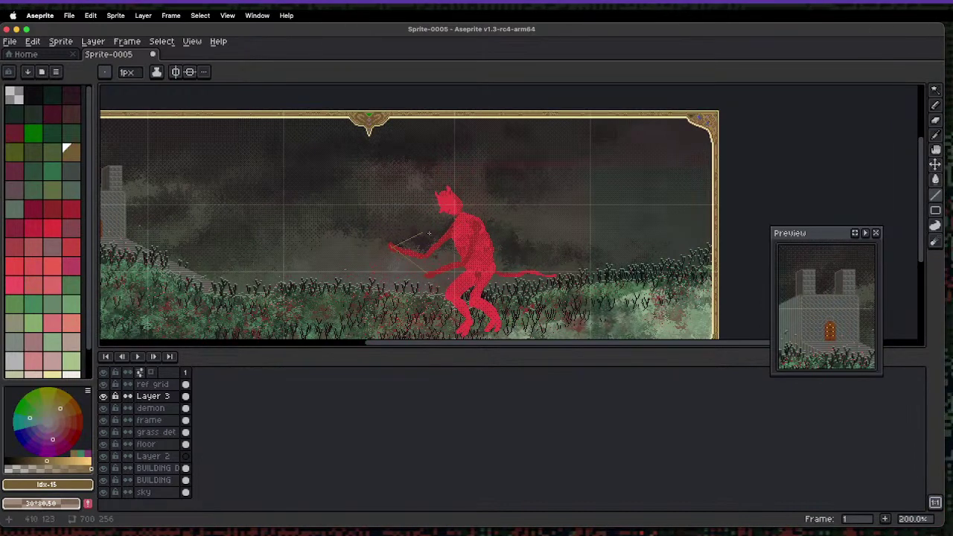
scroll(469, 257, "up", 4)
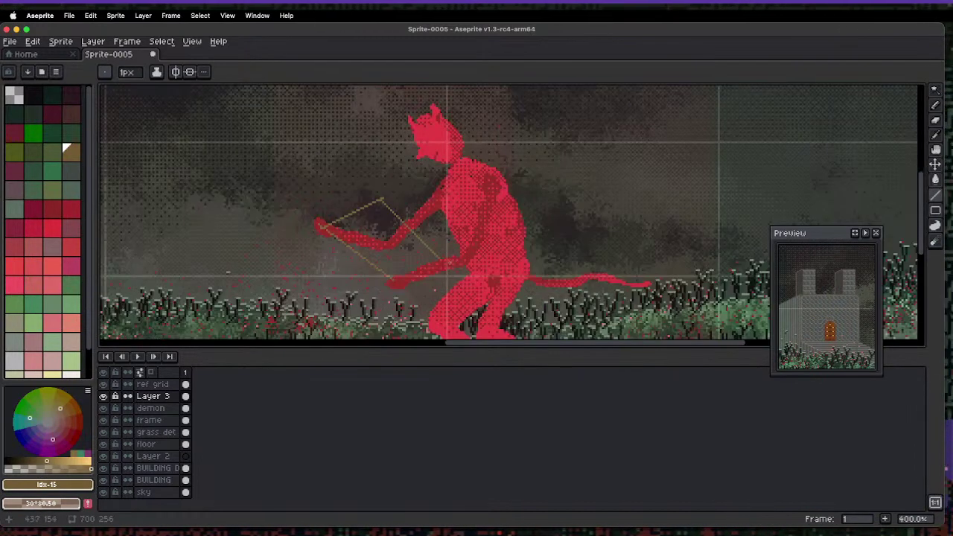
left_click_drag(422, 267, 348, 310)
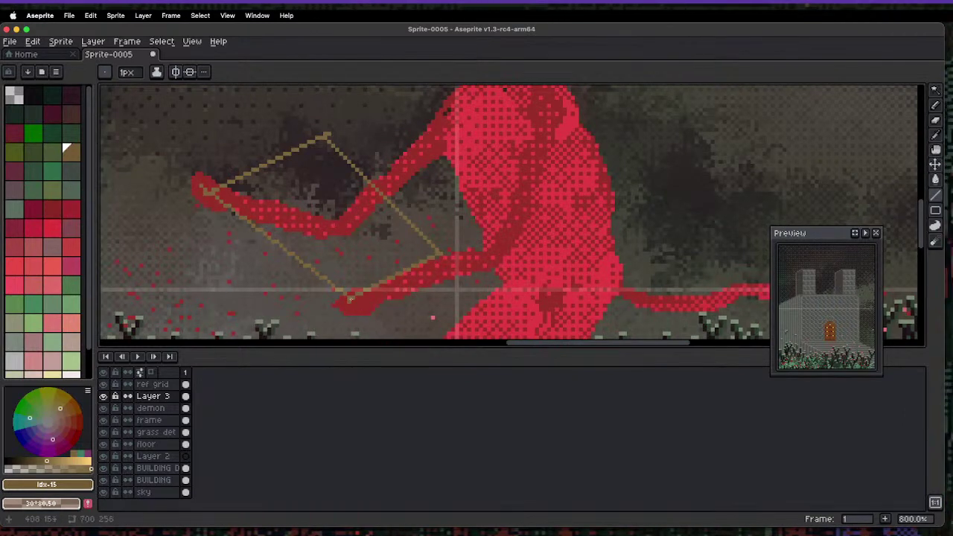
- Draw a second four-sided page outline in 1 px brown lines against the first page's castle-facing edge
scroll(350, 300, "down", 4)
scroll(351, 298, "up", 3)
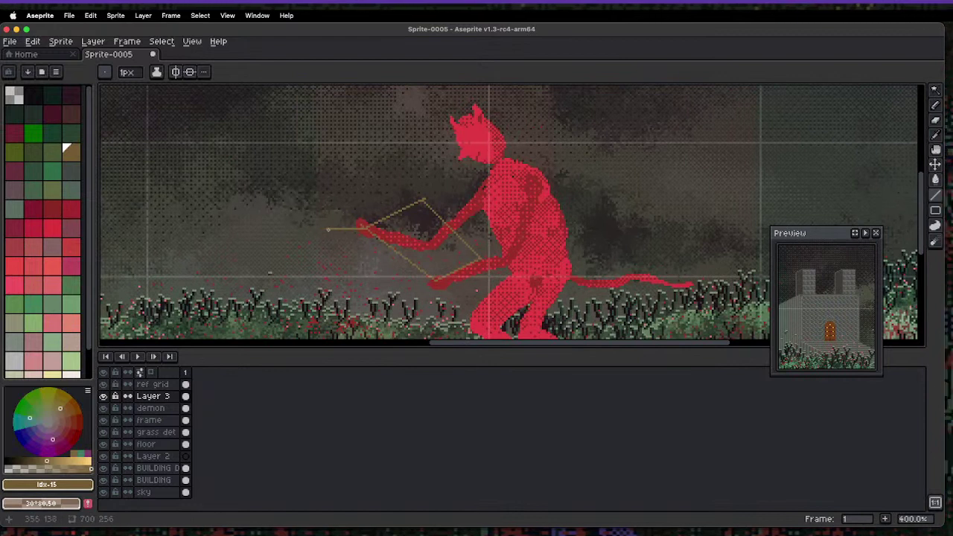
mouse_move(328, 229)
left_mouse_down()
mouse_move(378, 258)
mouse_move(396, 288)
left_mouse_up()
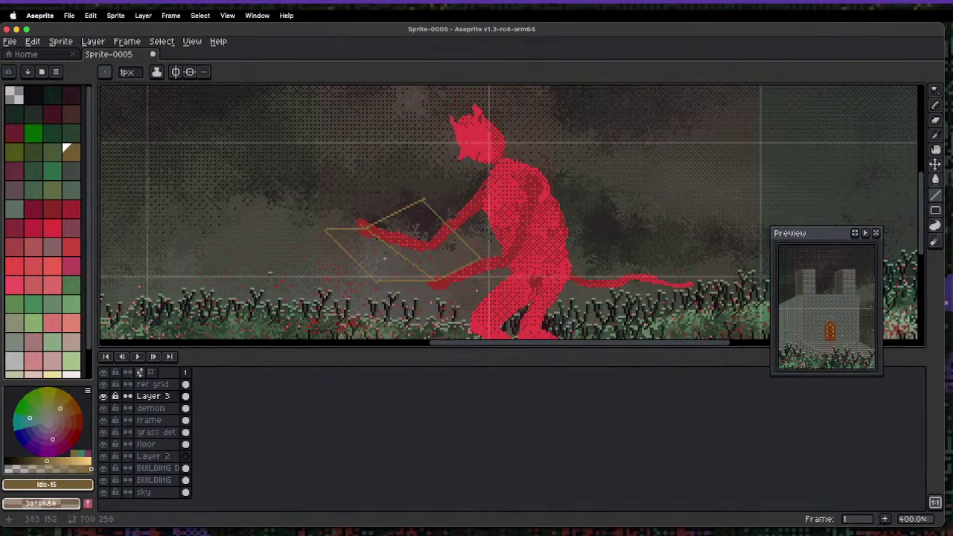
- Fill the castle-side page with darker brown 38°53.41 and the page nearer the demon with the translucent orange-brown 30°80.50
key("g")
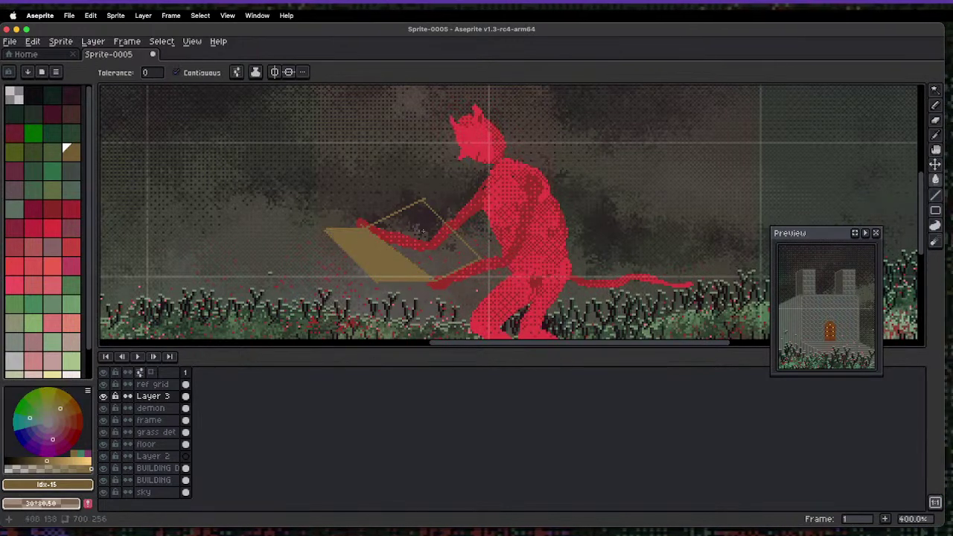
left_click(44, 455)
left_click(387, 253)
key("x")
left_click(438, 241)
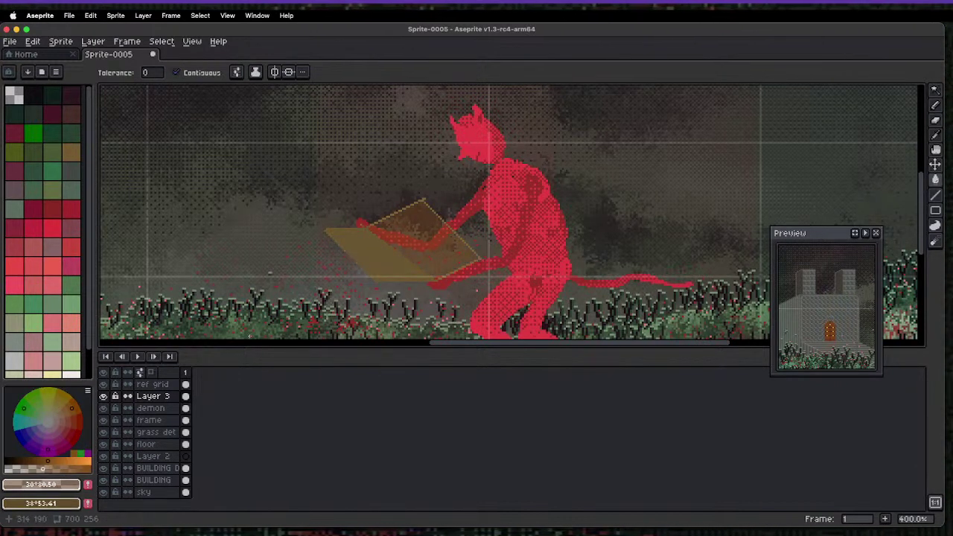
- Lighten the brown to 38°53.50 and refill the page nearer the demon with it
key("x")
left_click(49, 456)
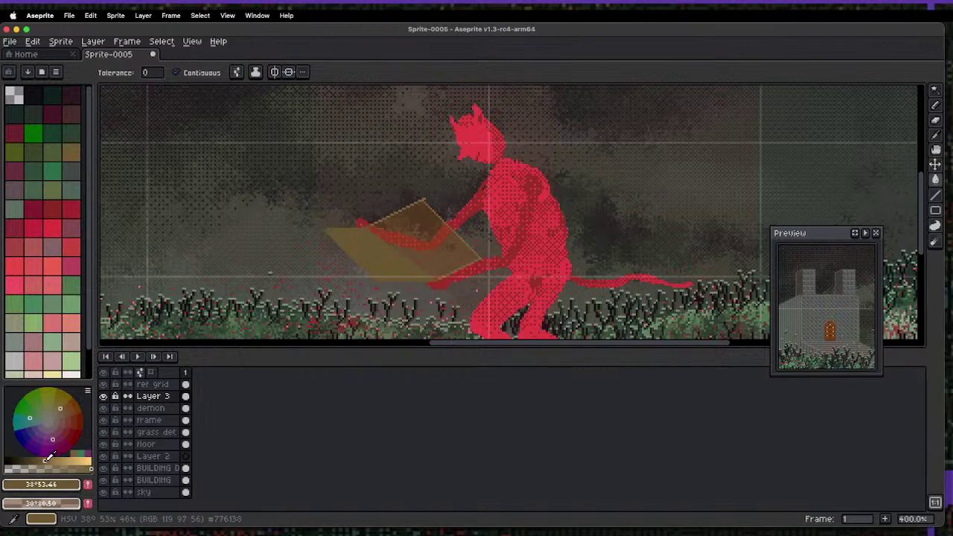
left_click(48, 456)
left_click(454, 225)
- Flip the open book on Layer 3 horizontally
key("1")
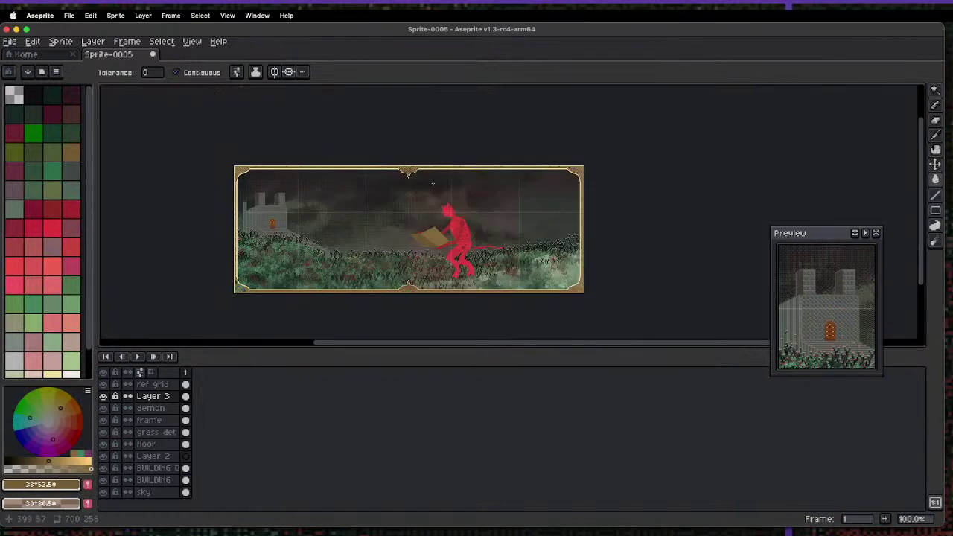
key("2")
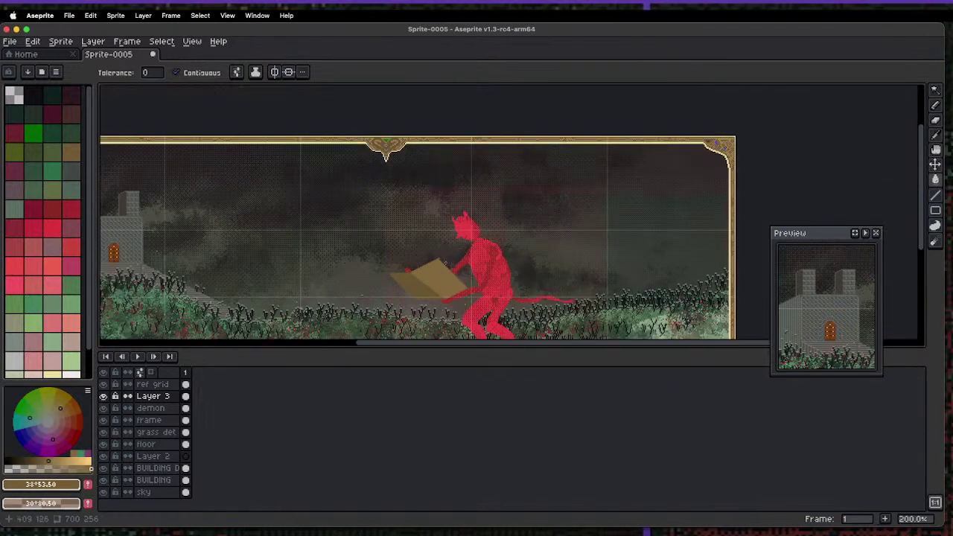
left_click_drag(442, 291, 361, 262)
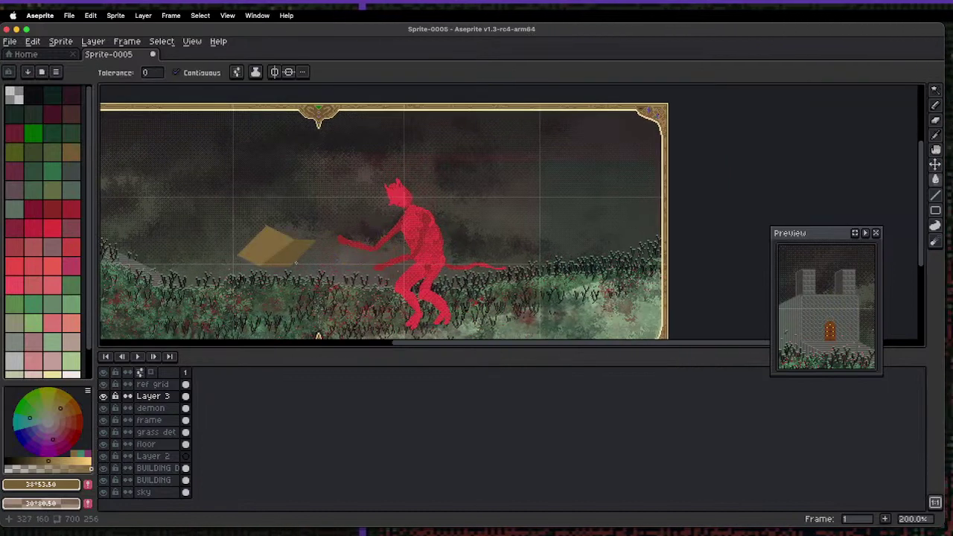
key("shift+h")
key("shift+h")
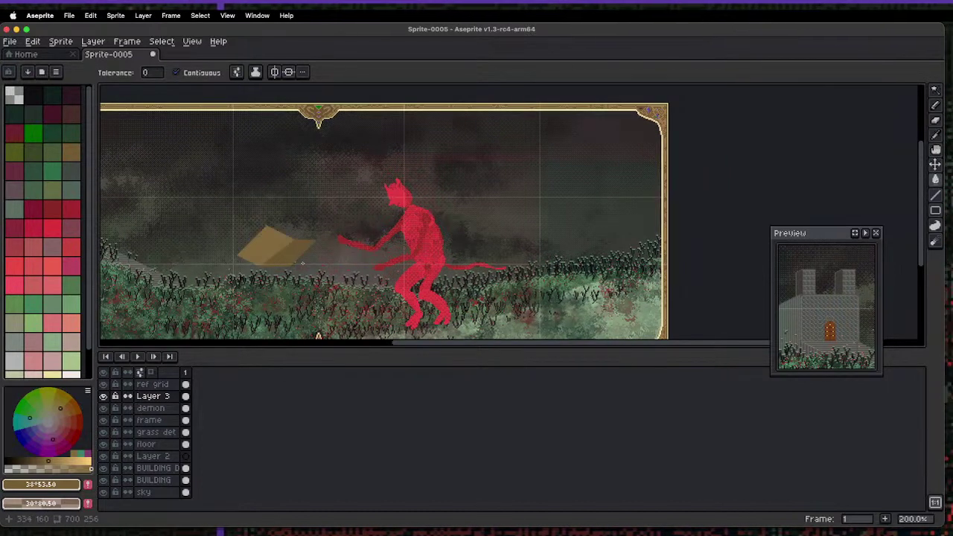
- Select the flipped book, move it back into the demon's hands and deselect it
left_click(304, 263)
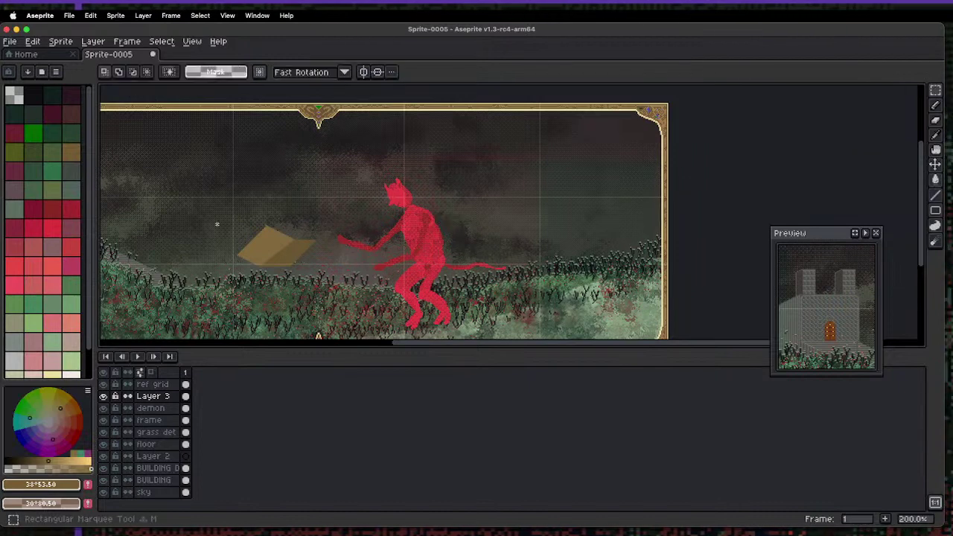
left_click_drag(316, 271, 379, 256)
key("super+d")
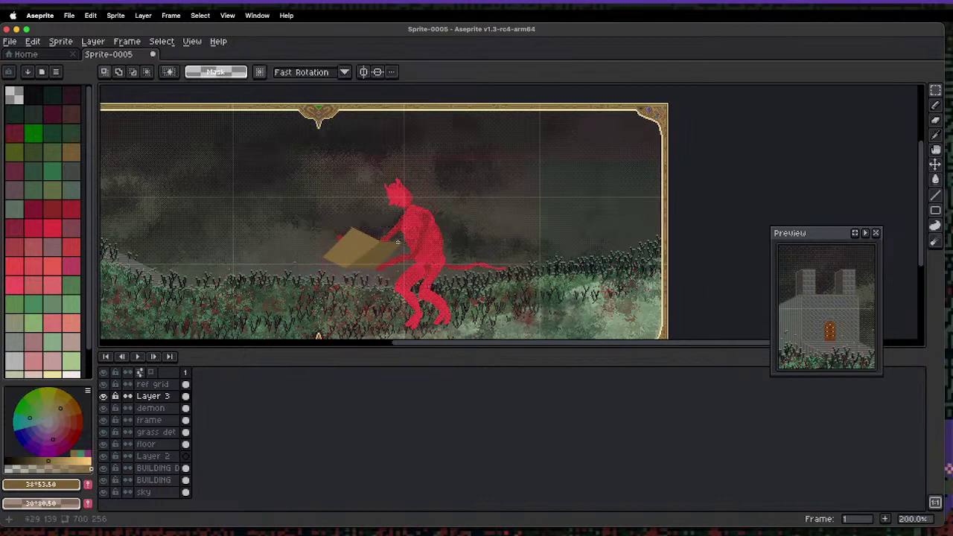
- Scribble 1 px glyphs on the upper part of the book's darker page in translucent near-black #0f0d12
scroll(355, 256, "up", 4)
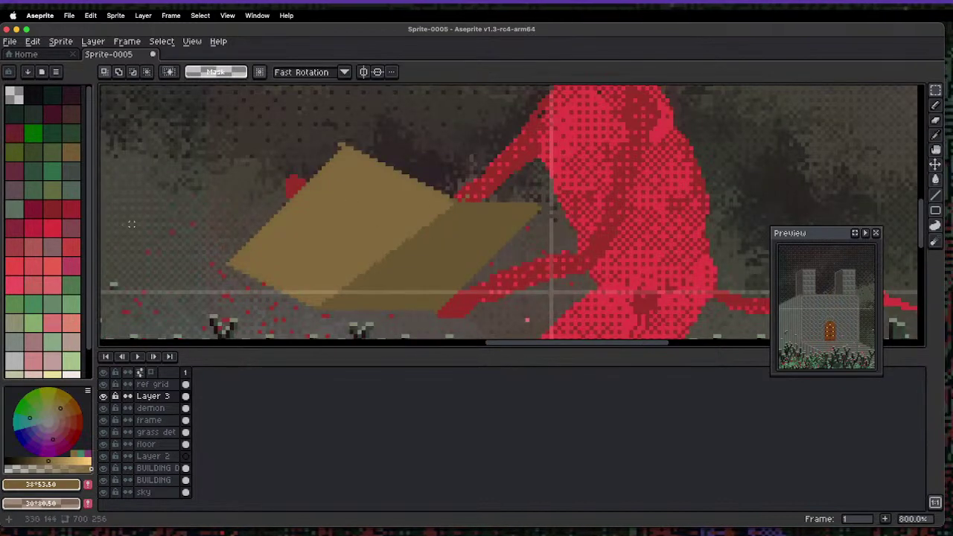
left_click(43, 97)
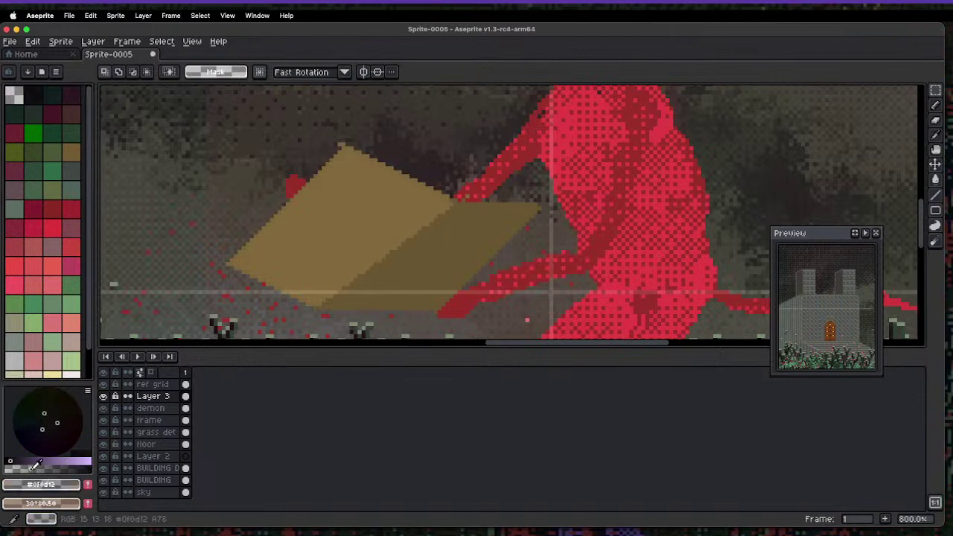
key("b")
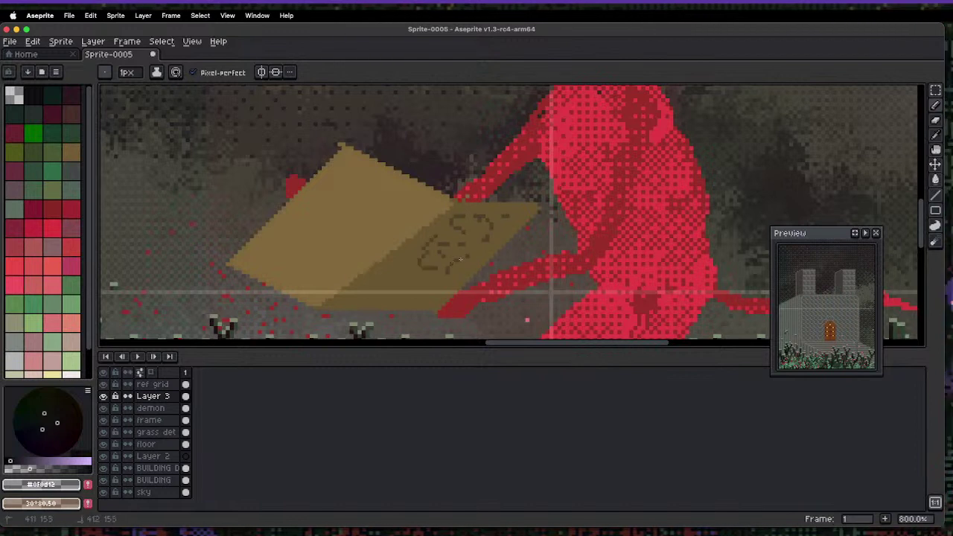
scroll(410, 283, "up", 2)
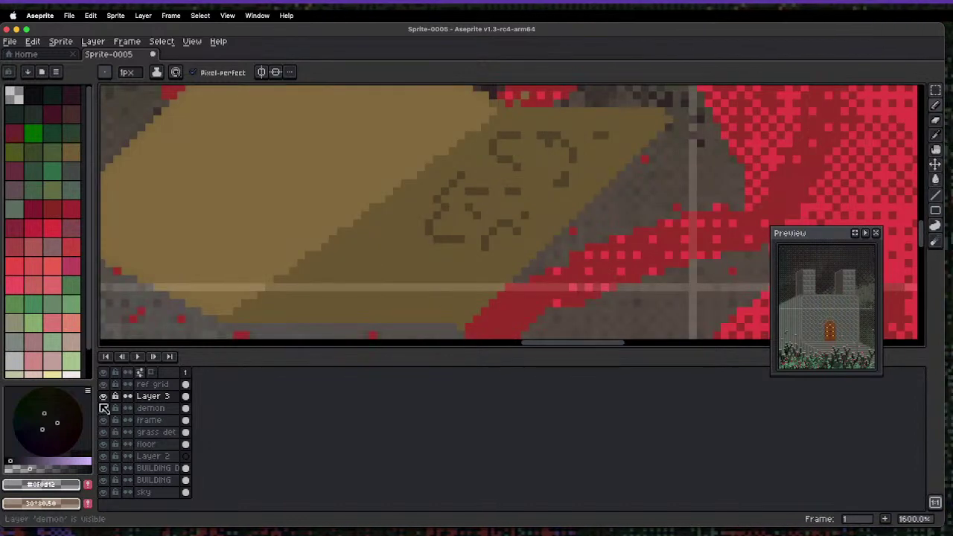
- Hide the ref grid layer and scribble more 1 px glyphs on the lower part of the darker page
left_click(104, 385)
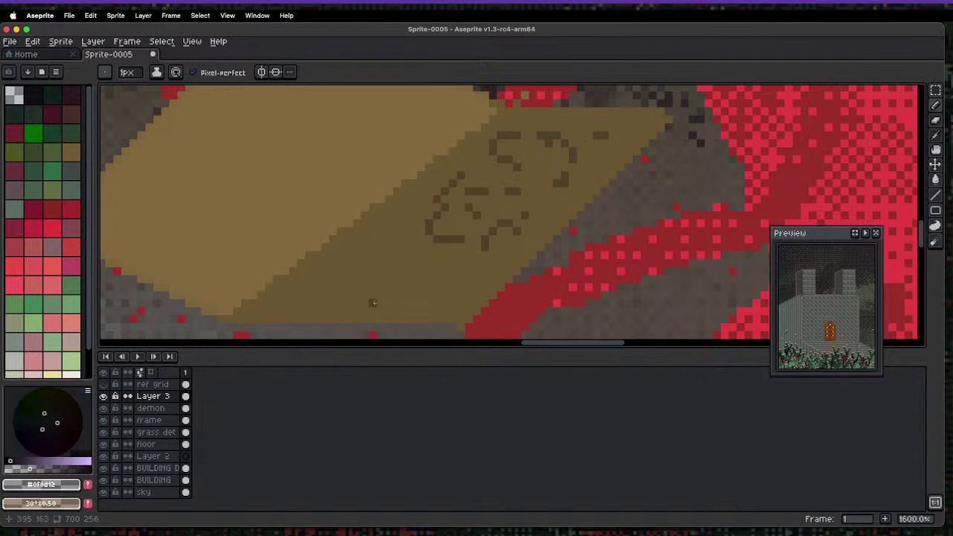
mouse_move(343, 301)
left_mouse_down()
mouse_move(380, 268)
mouse_move(390, 271)
mouse_move(373, 287)
mouse_move(400, 278)
mouse_move(369, 310)
mouse_move(434, 273)
mouse_move(430, 303)
mouse_move(462, 280)
left_mouse_up()
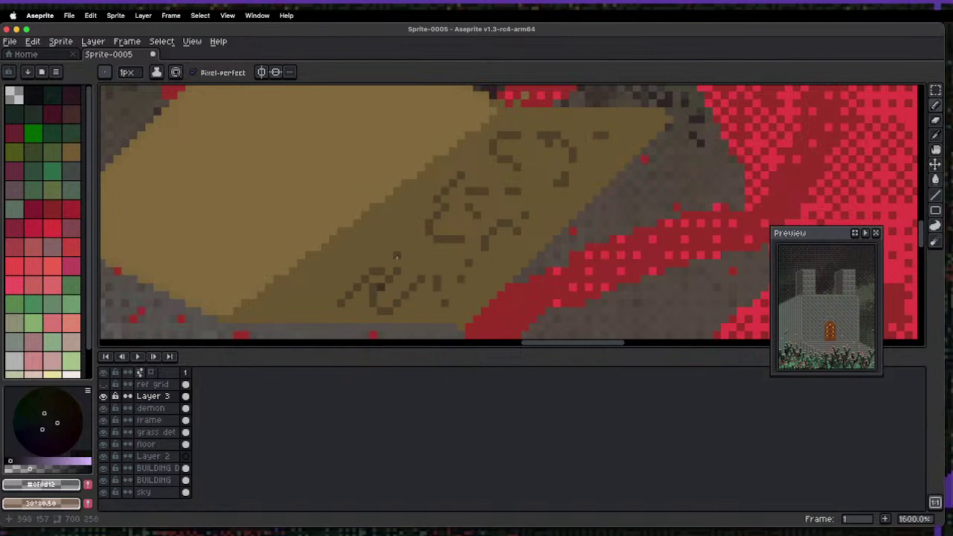
left_click_drag(397, 257, 373, 239)
left_click_drag(342, 286, 336, 291)
- Draw a 1 px translucent dark line along the book's spine between the two pages
key("l")
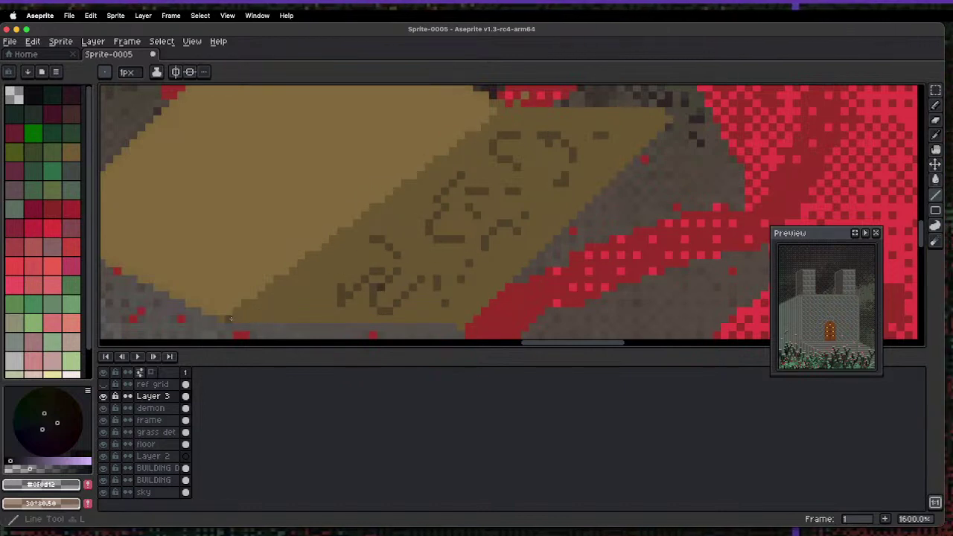
mouse_move(231, 318)
left_mouse_down()
mouse_move(384, 161)
mouse_move(459, 109)
mouse_move(496, 108)
left_mouse_up()
scroll(496, 108, "down", 6)
scroll(407, 175, "up", 5)
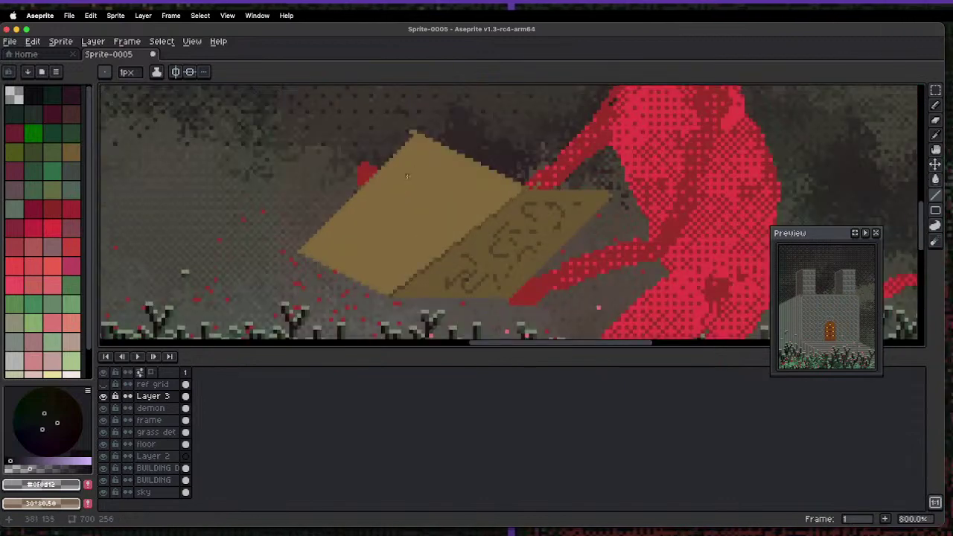
- Draw a 1 px dark line just inside the upper edge of the lighter page, undoing the misplaced line attempt
scroll(422, 180, "up", 3)
scroll(414, 224, "down", 1)
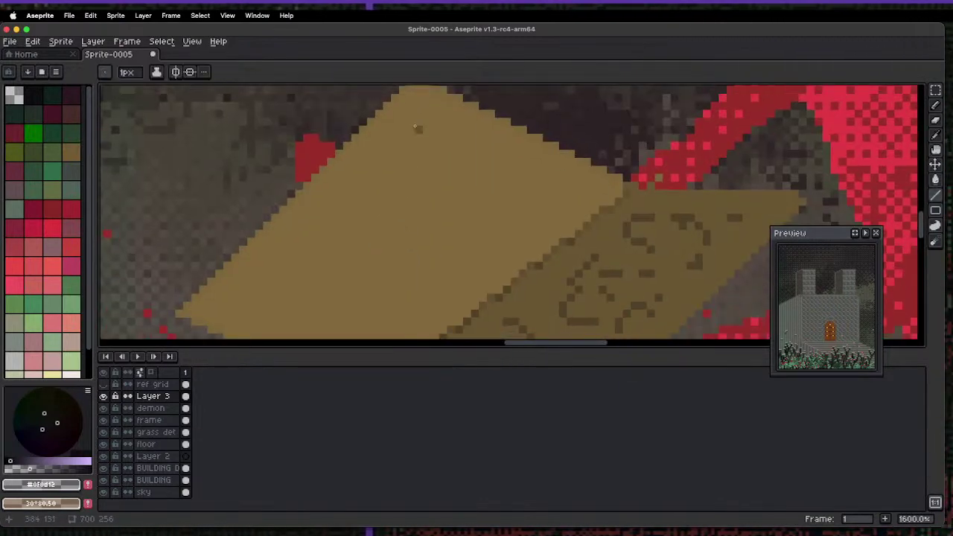
mouse_move(421, 115)
left_mouse_down()
mouse_move(574, 182)
mouse_move(464, 293)
left_mouse_up()
scroll(470, 223, "down", 10)
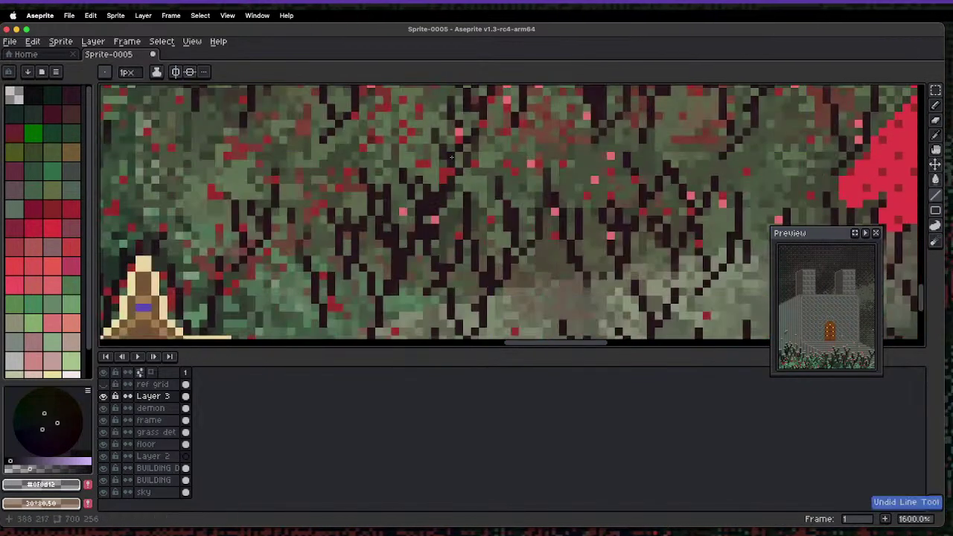
scroll(471, 162, "up", 10)
key("space")
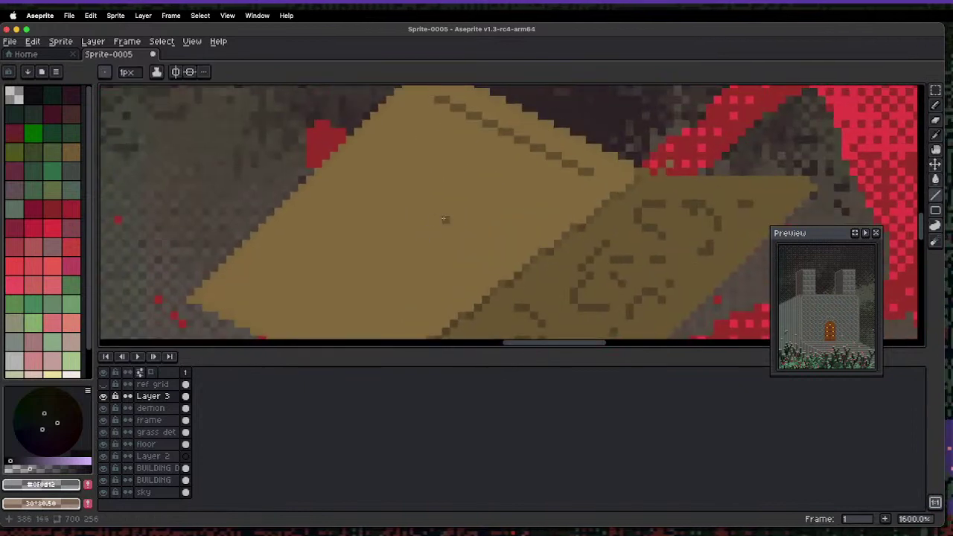
- Reposition the preview image to frame the demon and its book
scroll(781, 298, "up", 5)
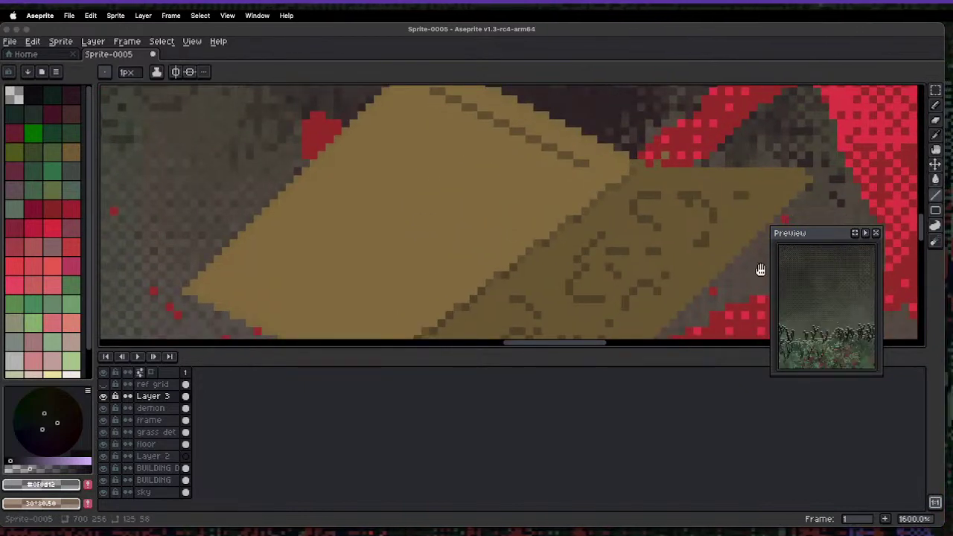
scroll(782, 312, "down", 5)
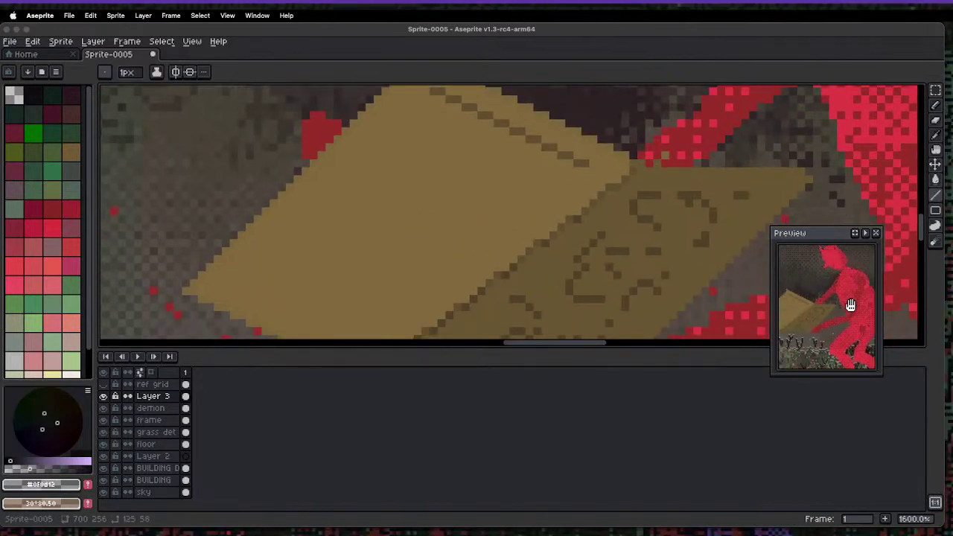
scroll(607, 238, "down", 6)
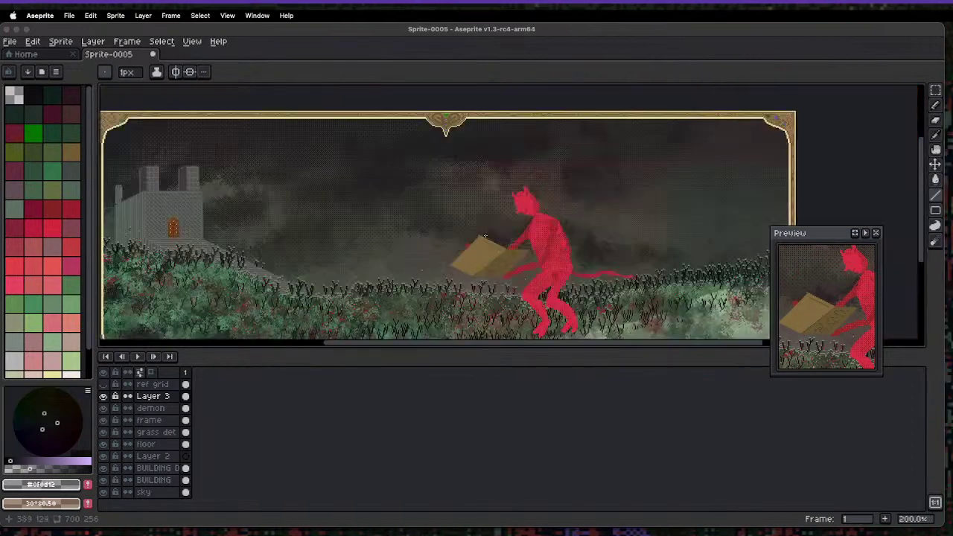
- Complete the lighter page's inset border with 1 px dark lines beside the spine, the lower edge and the outer edge
scroll(491, 257, "up", 2)
scroll(499, 238, "up", 3)
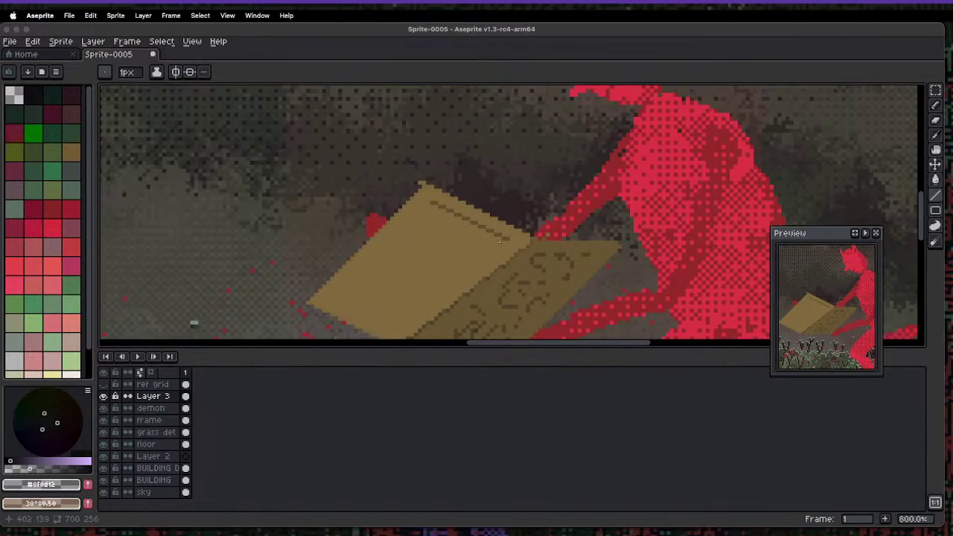
scroll(418, 235, "down", 3)
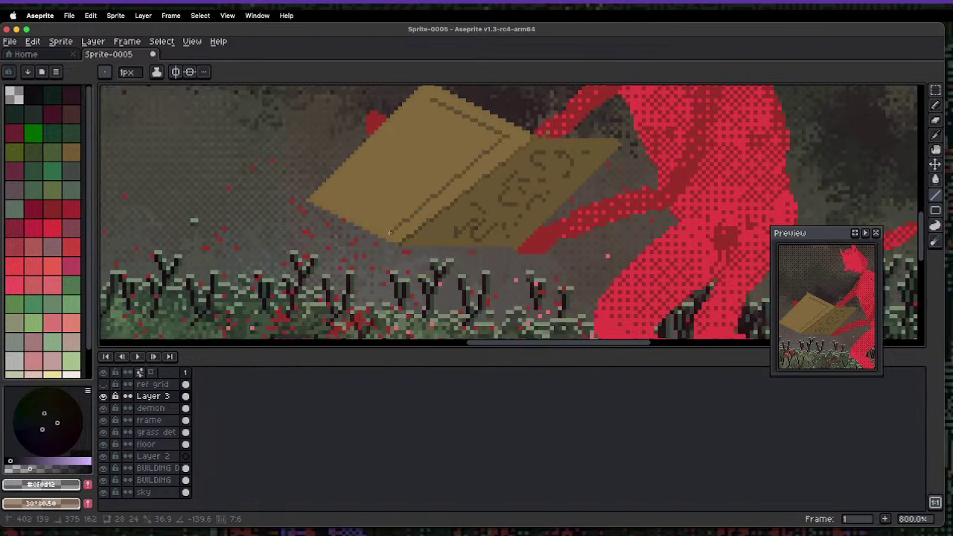
left_click_drag(383, 232, 326, 197)
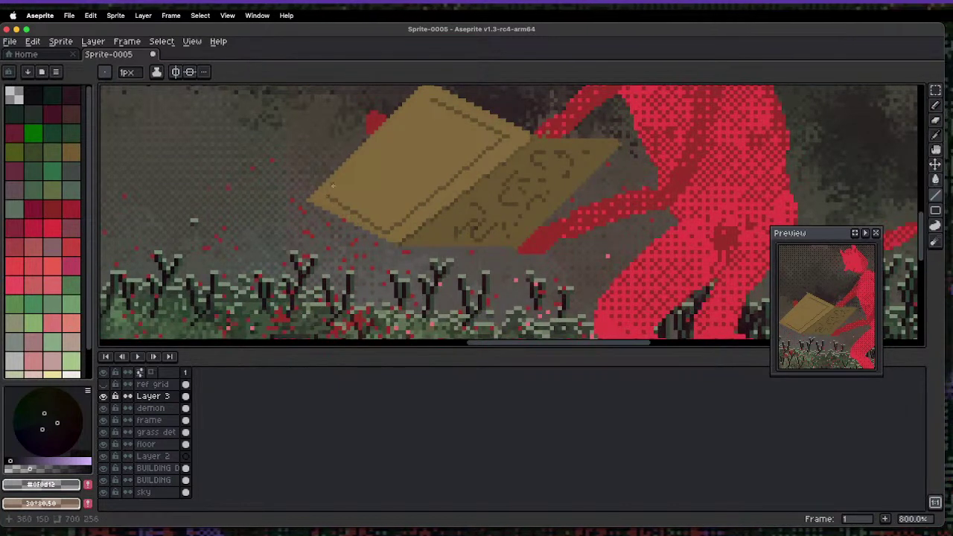
left_click_drag(428, 105, 327, 196)
scroll(329, 192, "down", 9)
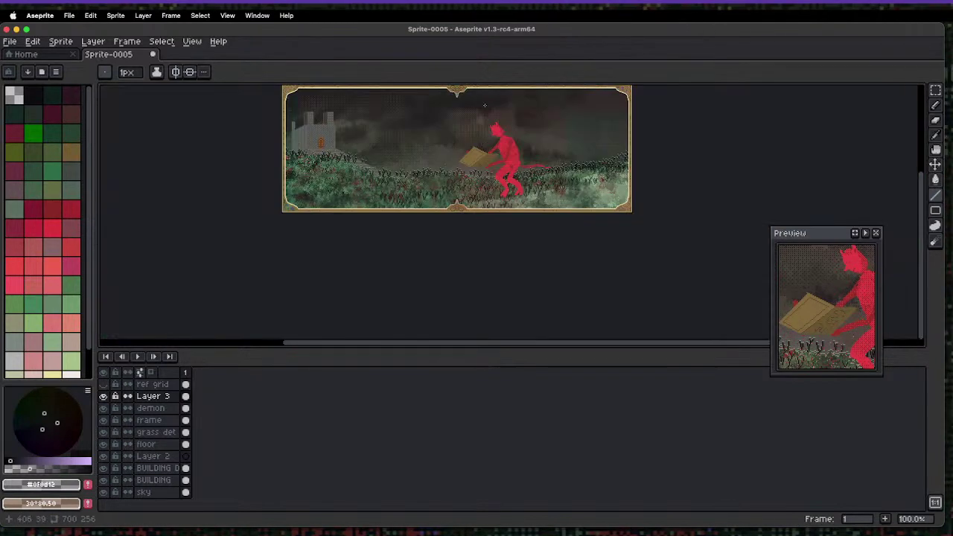
- Delete the open book artwork from Layer 3 in the demon's hands and clear the selection
scroll(490, 134, "up", 4)
key("v")
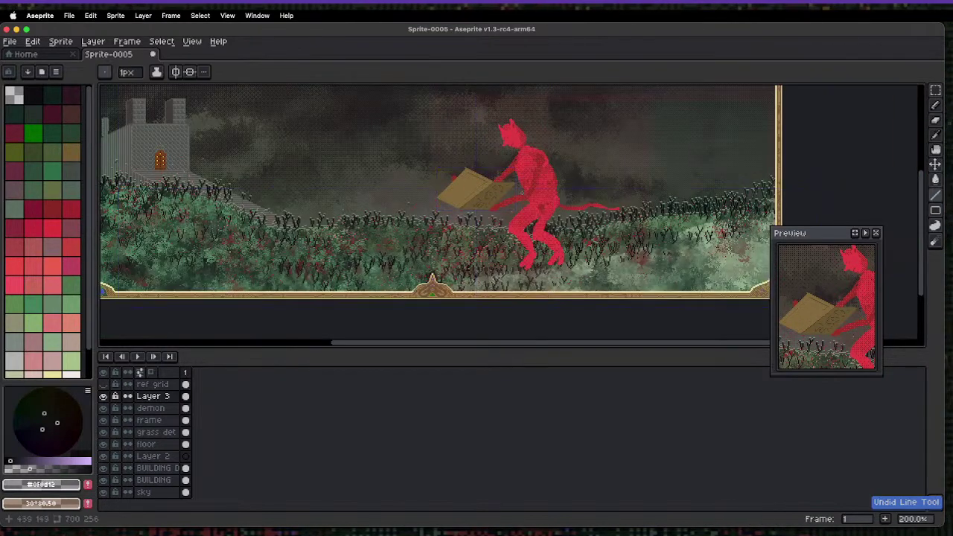
key("m")
left_click_drag(407, 149, 557, 232)
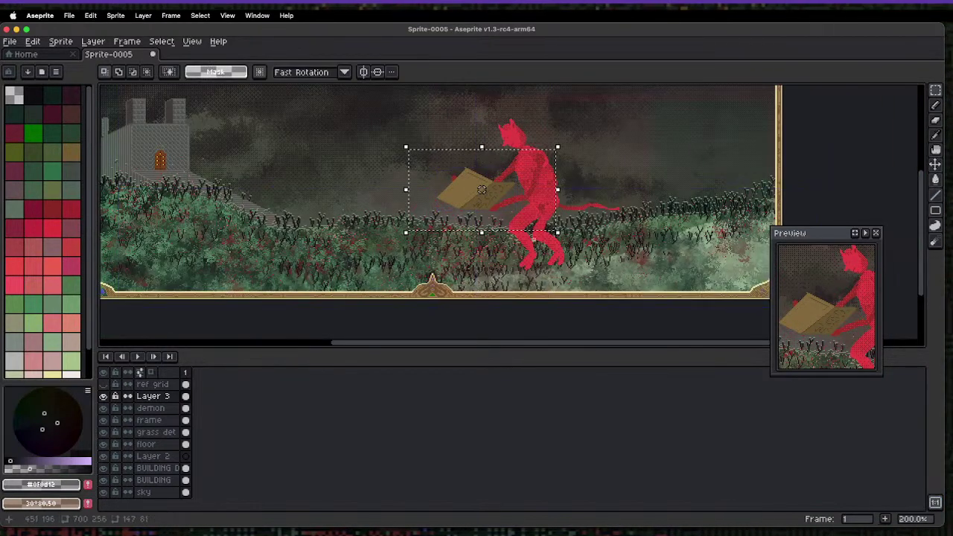
key("Delete")
key("super+d")
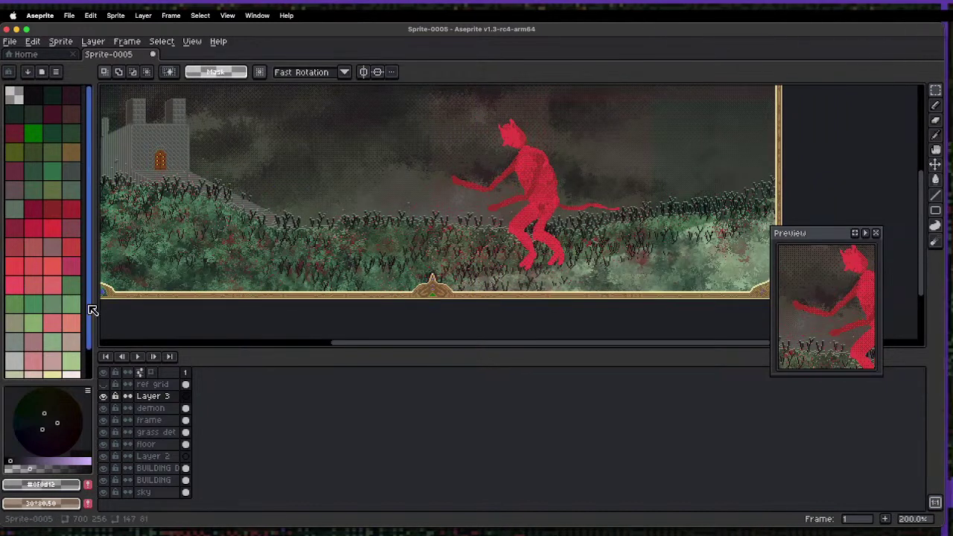
- Draw a brown 1 px rectangle over the demon's outstretched hands and fill it with the same brown, discarding the initial line attempt
left_click(73, 150)
scroll(495, 192, "up", 5)
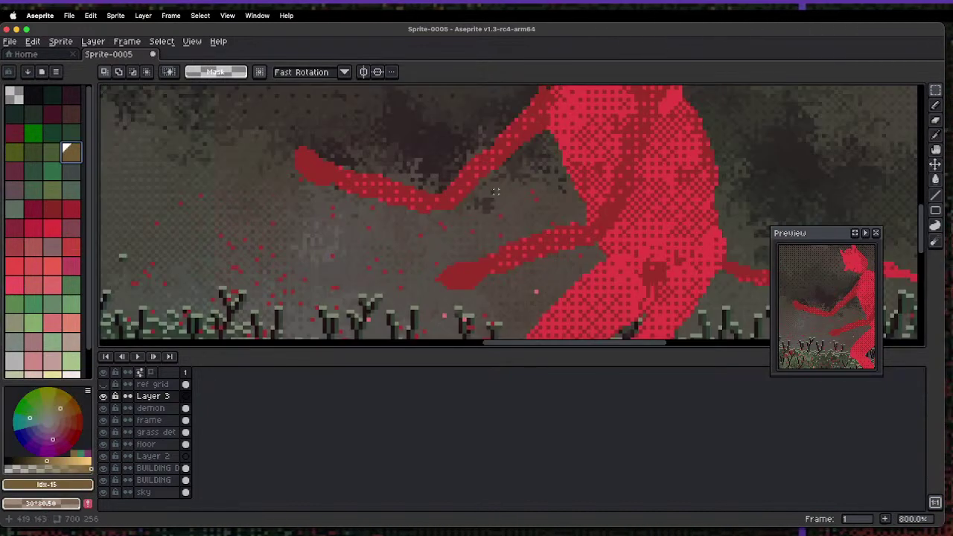
key("l")
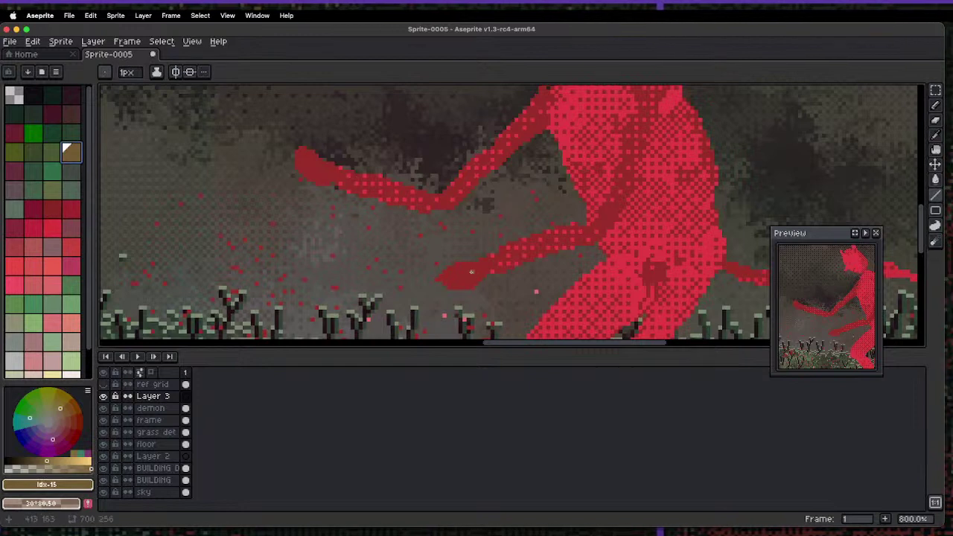
left_click_drag(471, 271, 302, 191)
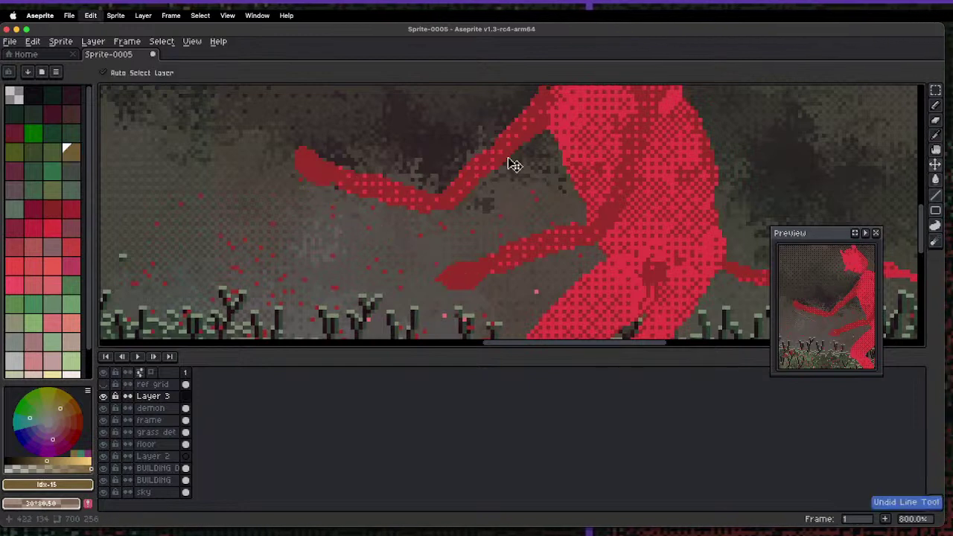
left_click(940, 214)
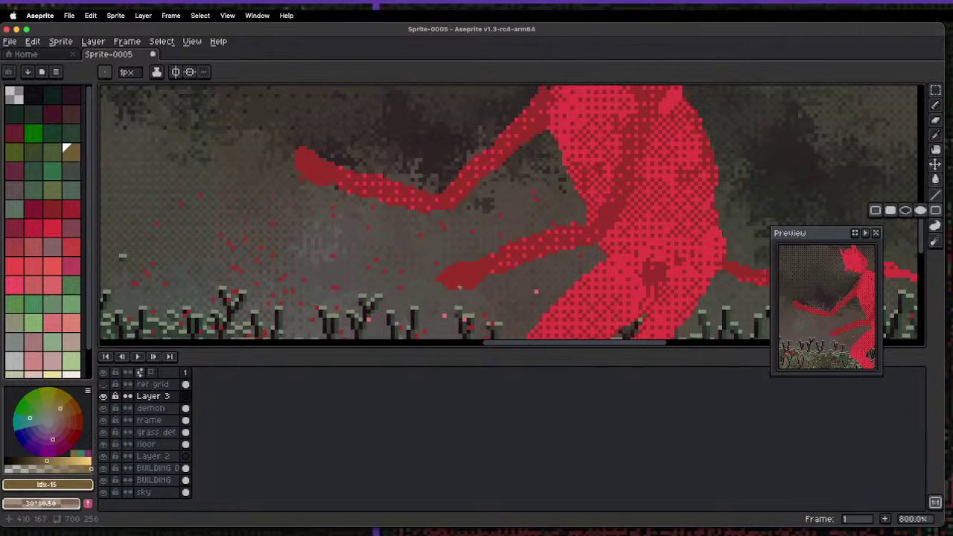
mouse_move(462, 272)
left_mouse_down()
mouse_move(375, 245)
mouse_move(273, 147)
mouse_move(296, 146)
mouse_move(238, 143)
mouse_move(253, 142)
left_mouse_up()
key("shift")
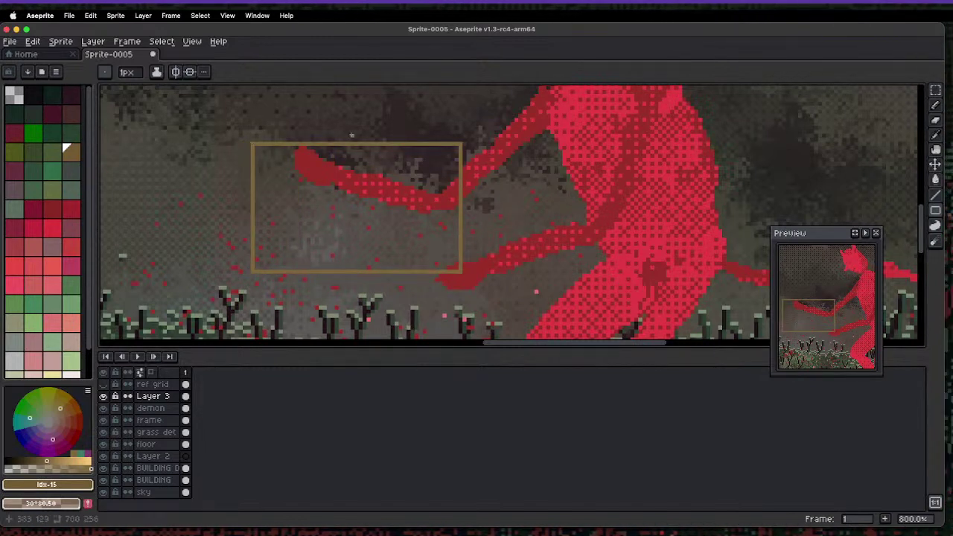
key("1")
key("2")
key("g")
left_click(378, 177)
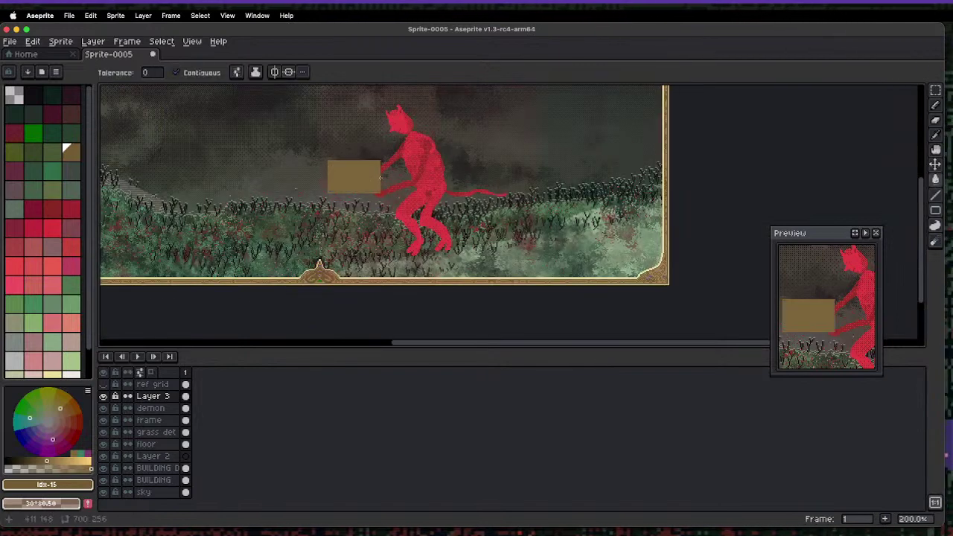
- Sample the lower hand's dark red and paint its thumb and fingers over the rectangle's lower edge with the 1 px pencil
scroll(379, 179, "up", 2)
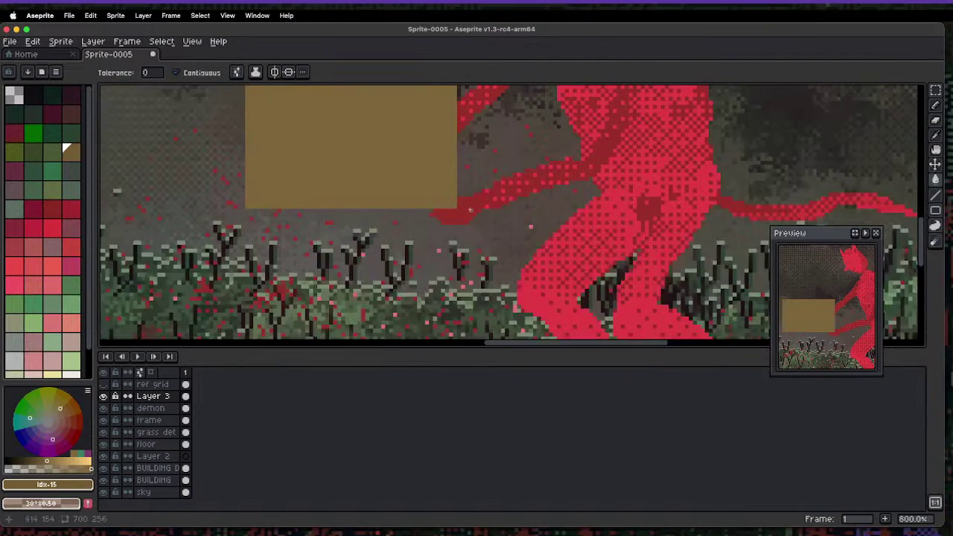
key("i")
left_click(468, 216)
key("g")
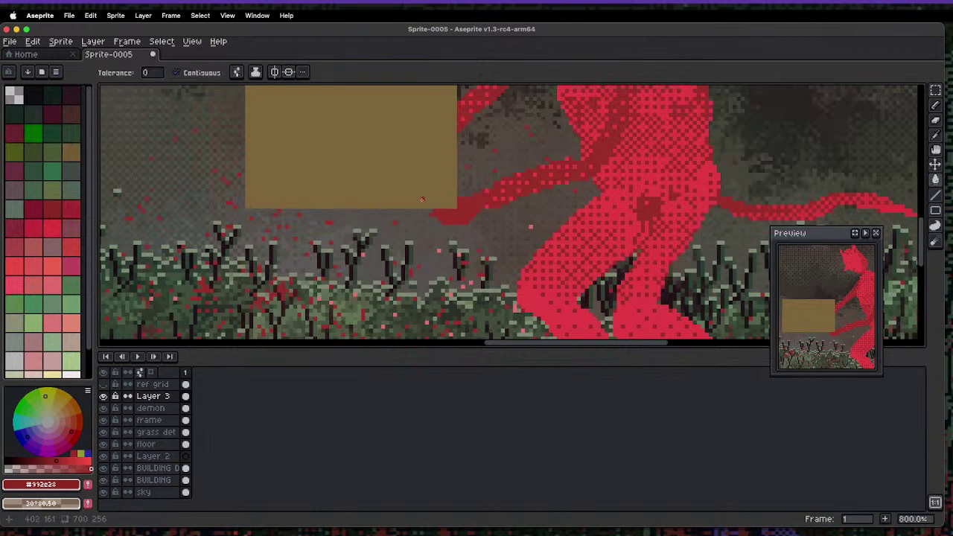
key("b")
scroll(459, 195, "up", 1)
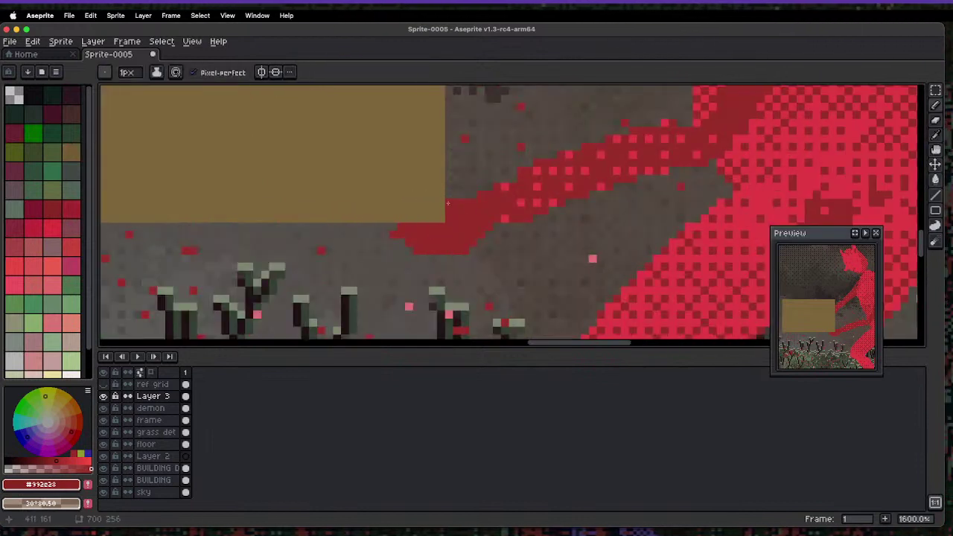
left_click_drag(447, 203, 424, 195)
left_click_drag(393, 230, 375, 228)
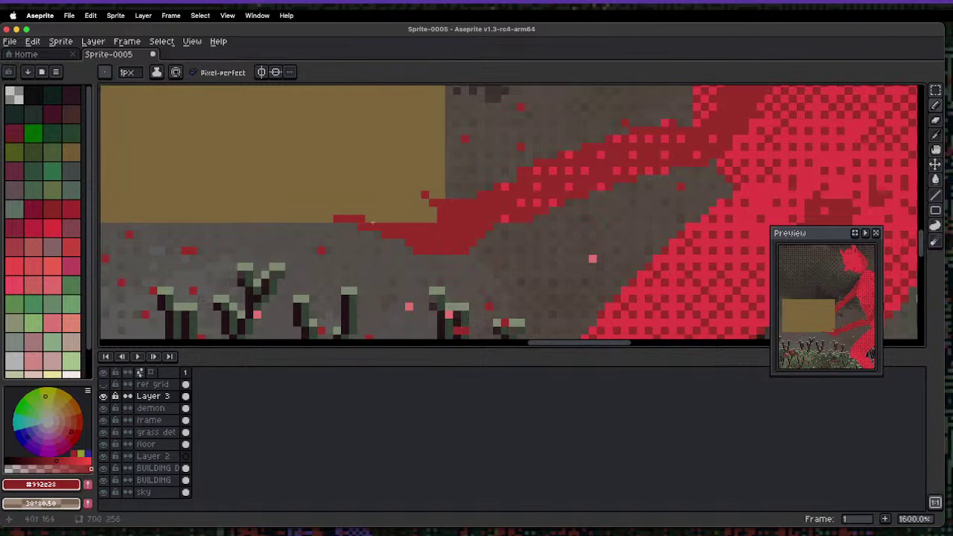
left_click(345, 215)
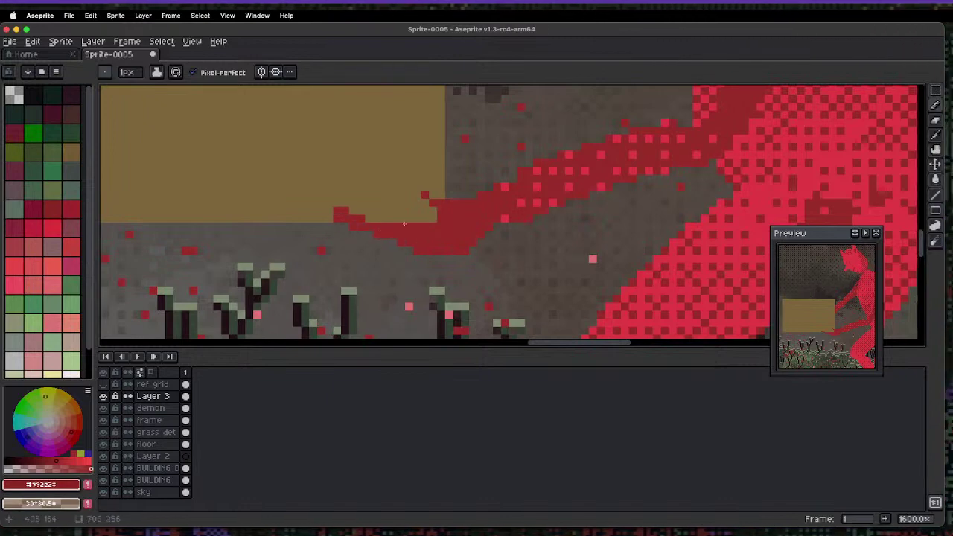
- Paint a dark red hand gripping the rectangle's upper-left corner, with checkered shading and a thumb along the top edge
key("1")
key("2")
key("3")
key("4")
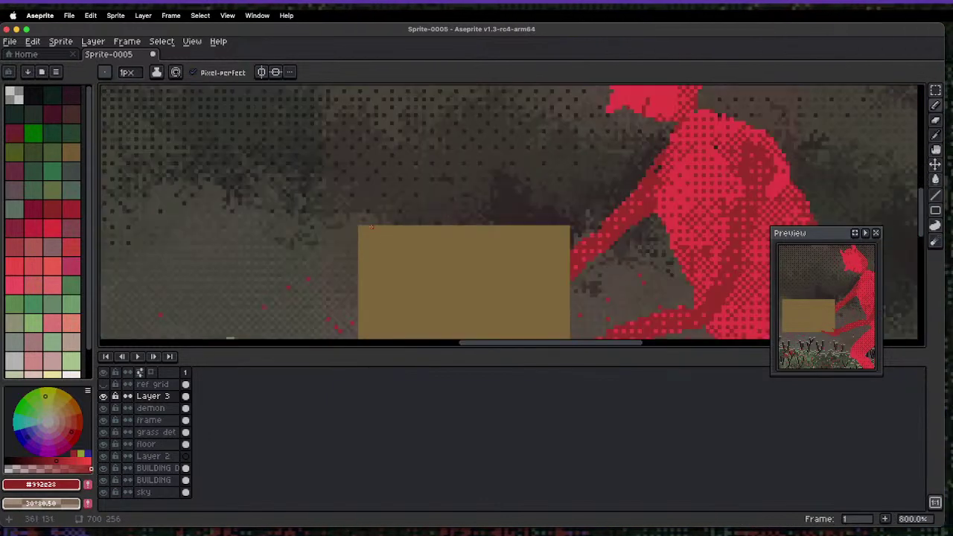
key("5")
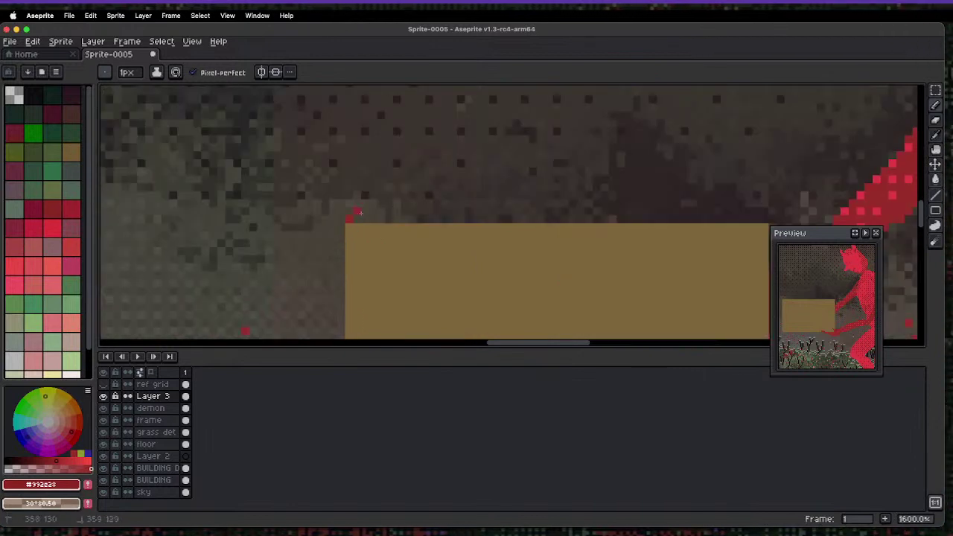
left_click_drag(397, 212, 365, 225)
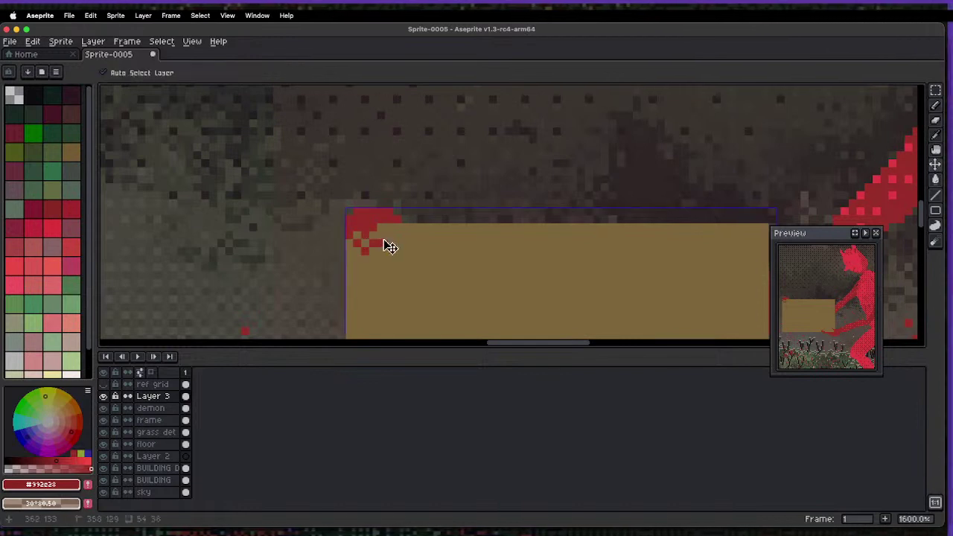
key("l")
mouse_move(362, 233)
left_mouse_down()
mouse_move(380, 249)
mouse_move(373, 231)
left_mouse_up()
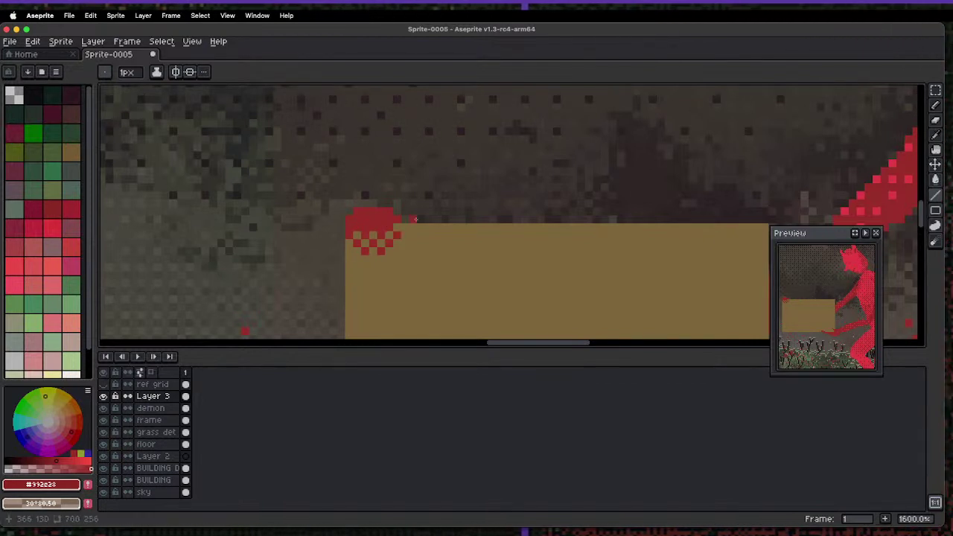
left_click_drag(396, 223, 418, 219)
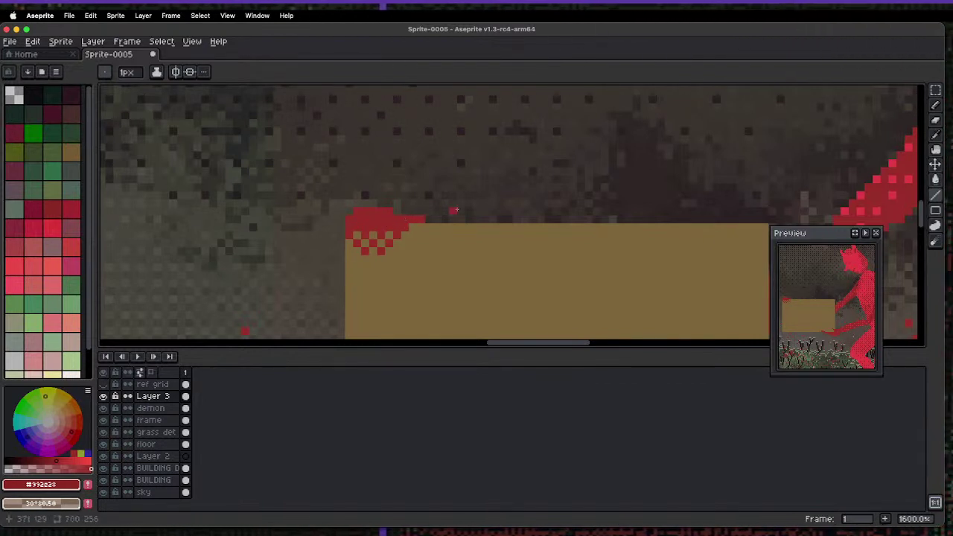
- Undo the misplaced line and lengthen the upper-left hand's fingers downward with short dark red 1 px strokes
scroll(455, 210, "down", 6)
scroll(461, 210, "up", 3)
scroll(448, 270, "up", 3)
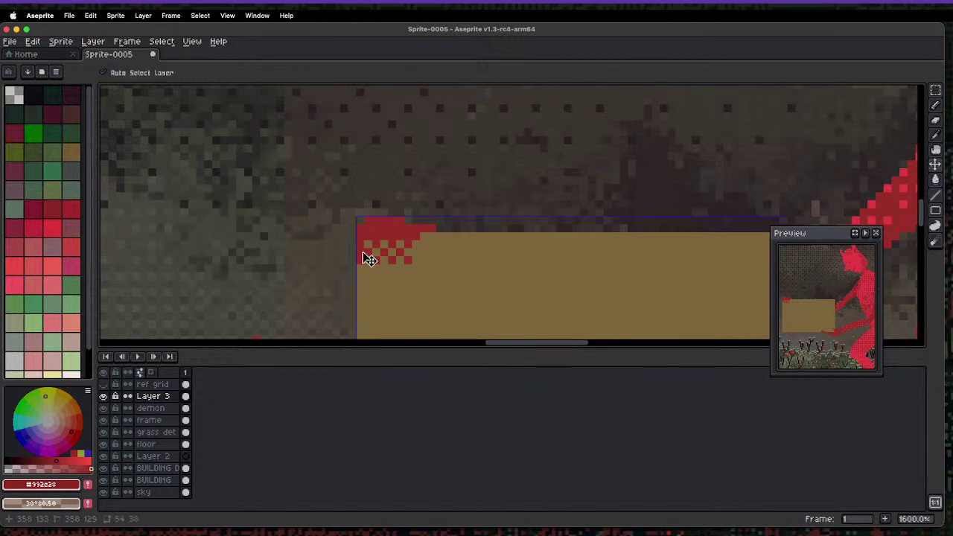
key("super+z")
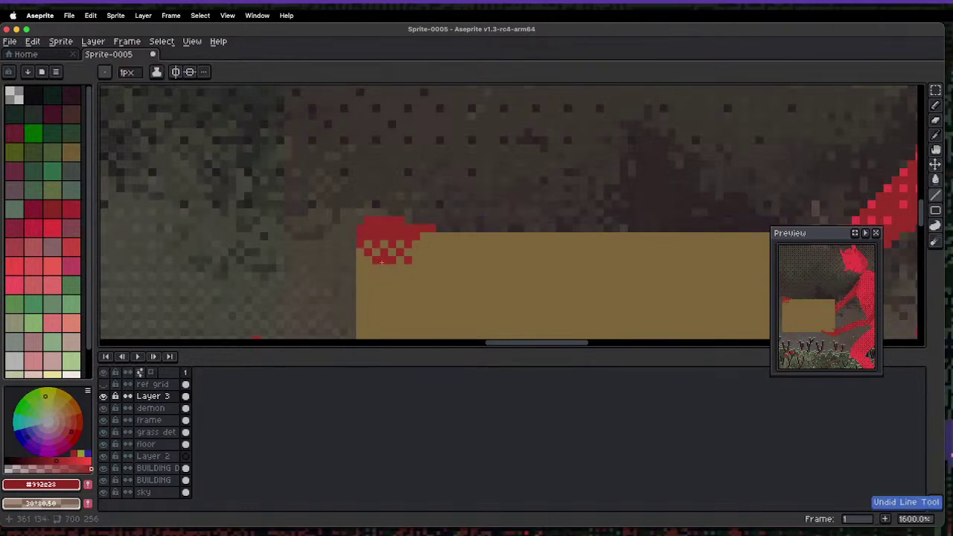
left_click_drag(376, 266, 392, 268)
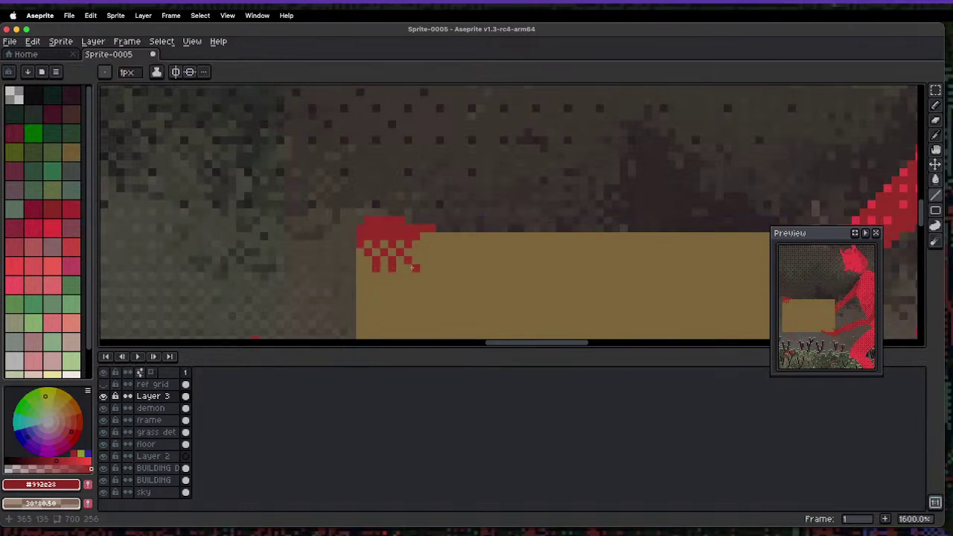
left_click(424, 259)
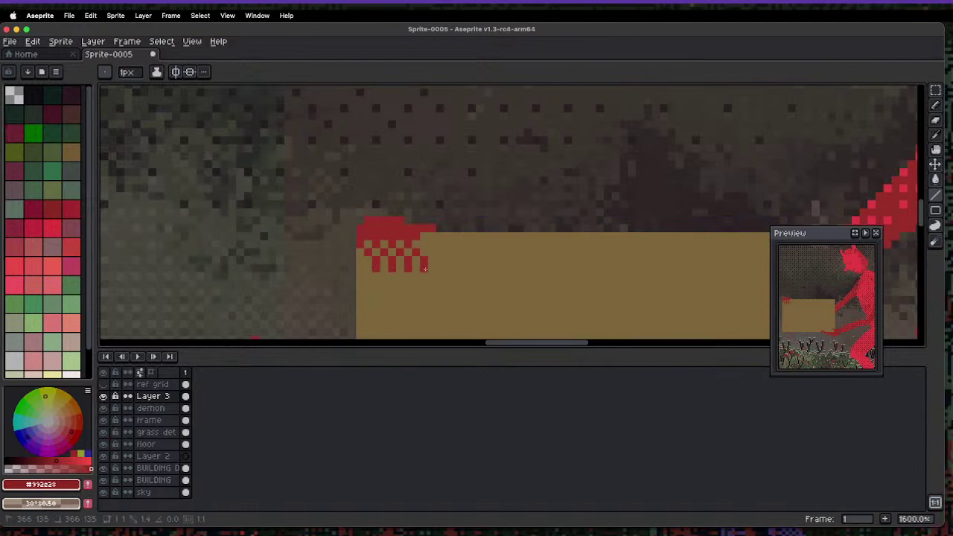
- Select the brown rectangle with the Magic Wand and give it a dark reddish-brown outline, clearing the selection
key("1")
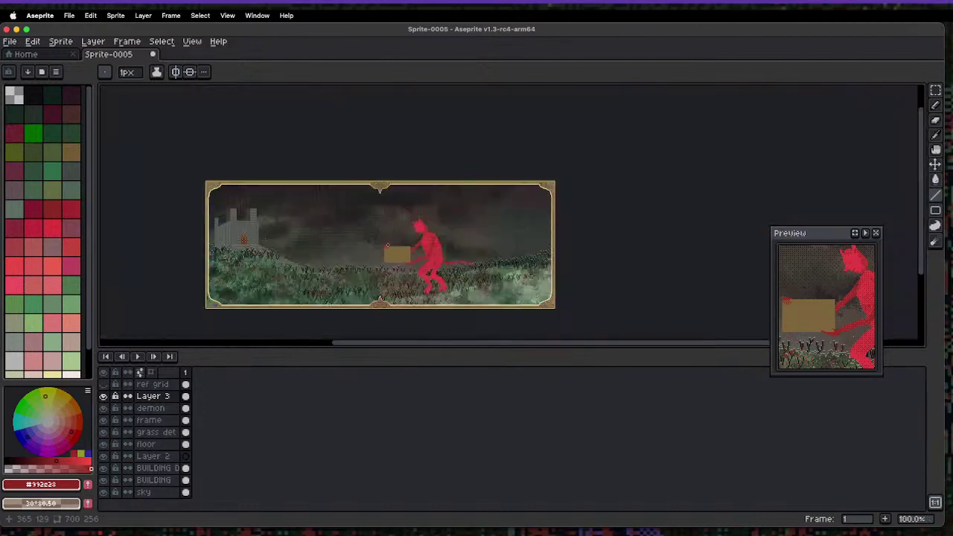
key("2")
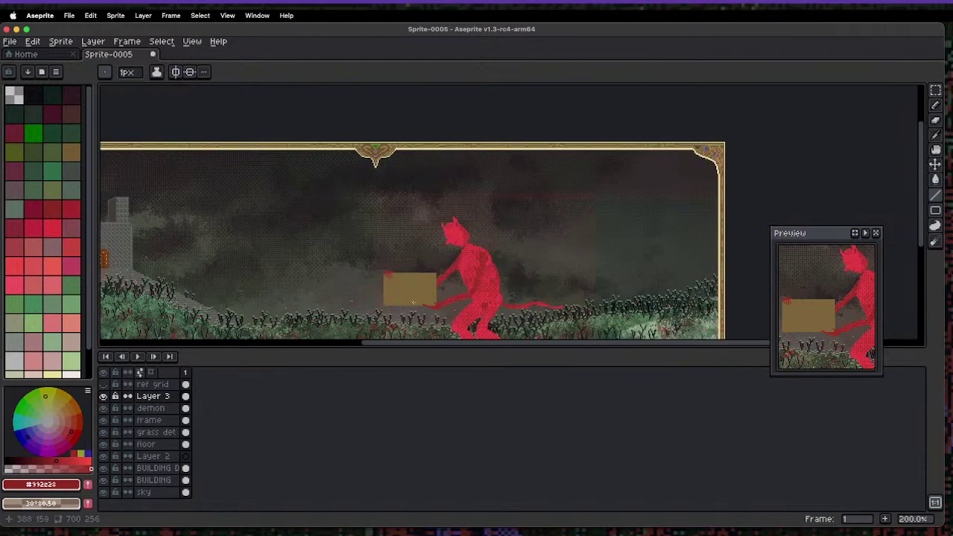
left_click_drag(413, 304, 386, 267)
key("w")
left_click(389, 260)
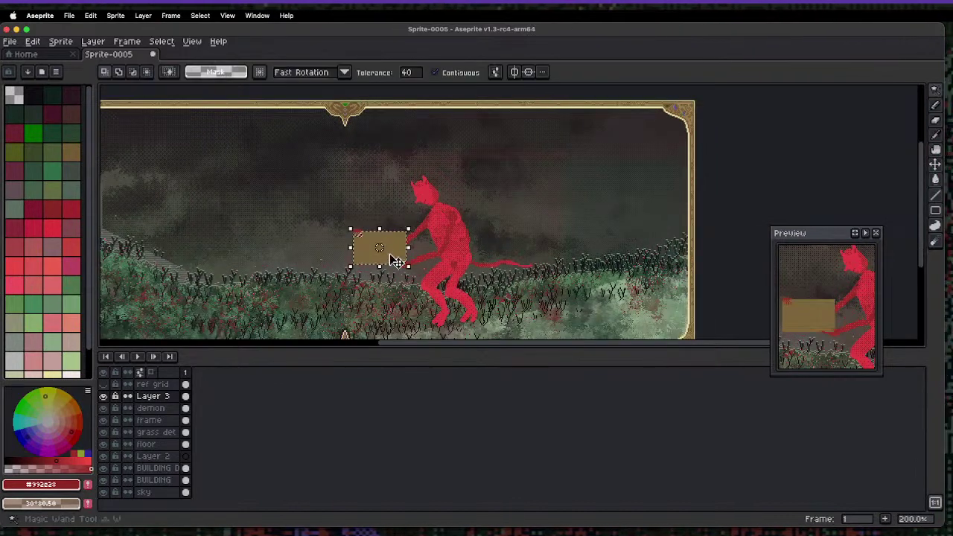
left_click(71, 113)
key("ctrl+d")
- Select the rectangle's brown fill with the Magic Wand and delete it, keeping the outline and hands
key("3")
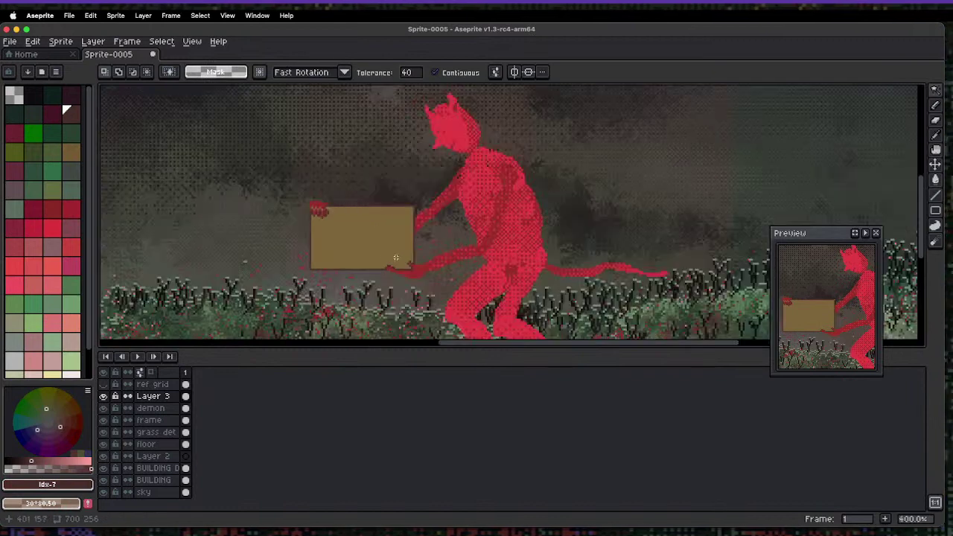
key("4")
left_click(359, 250)
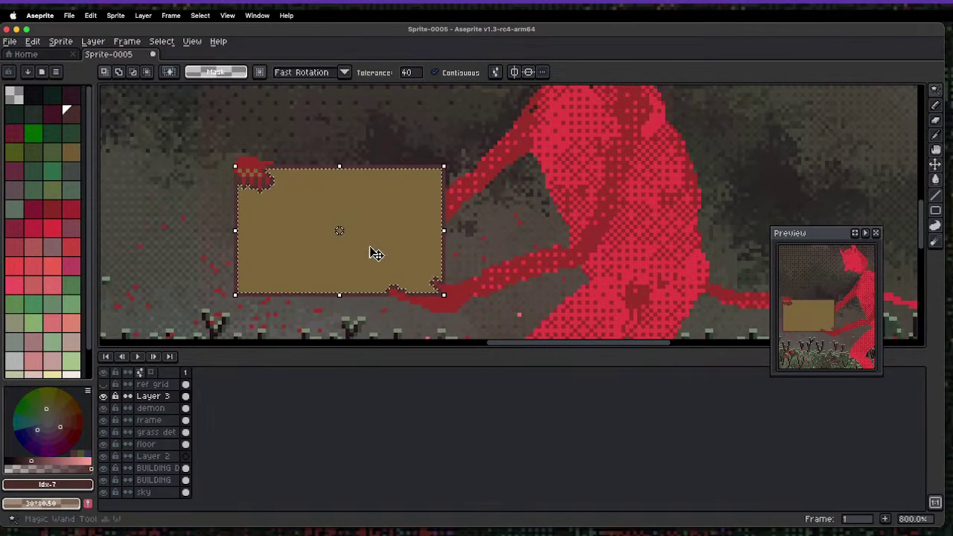
key("Delete")
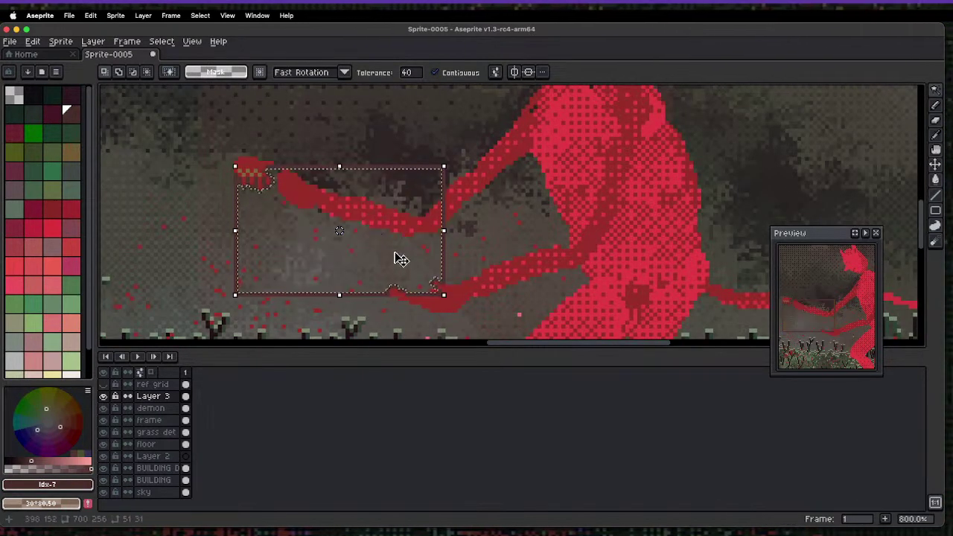
- Draw a small crimson figure with a head, arms and legs inside the emptied rectangle using the 1 px pencil
key("b")
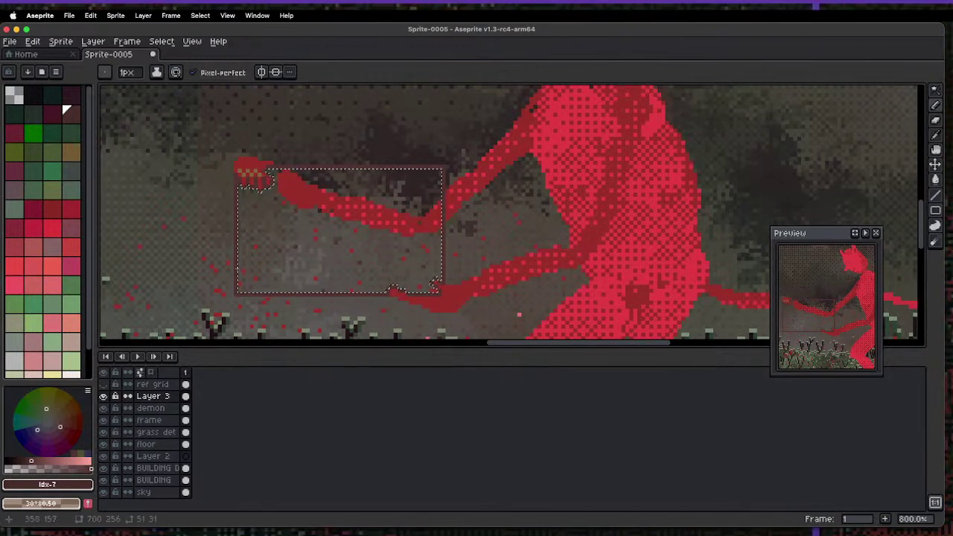
scroll(322, 227, "up", 1)
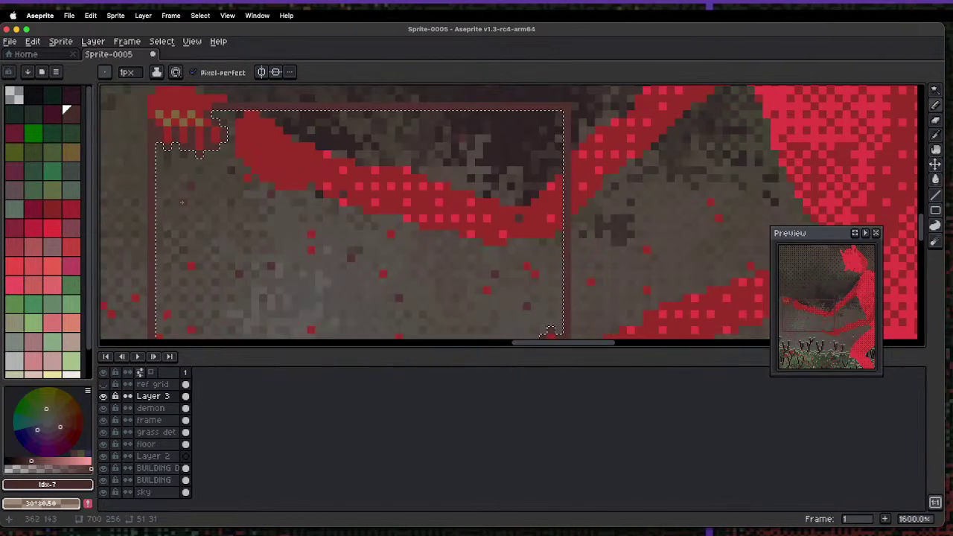
left_click(71, 151)
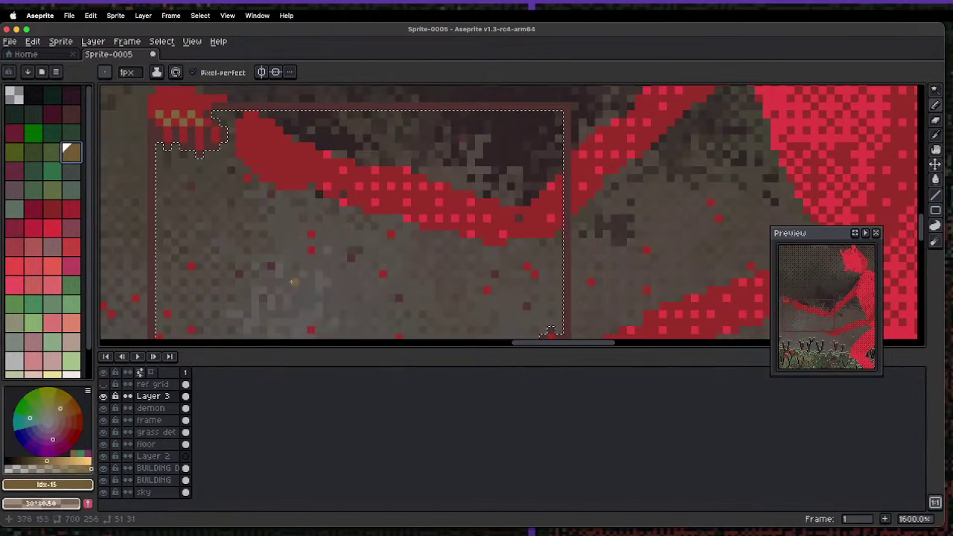
left_click(33, 228)
scroll(347, 235, "up", 1)
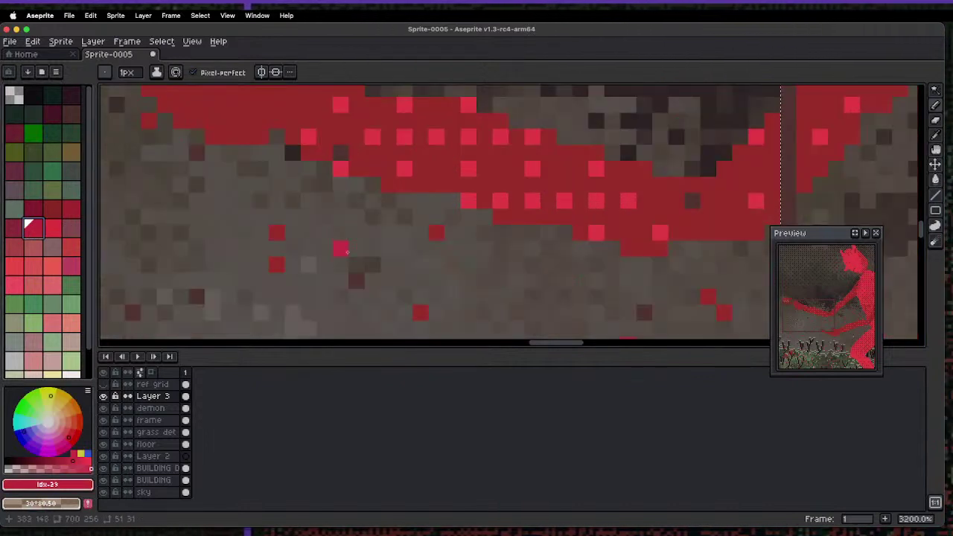
mouse_move(347, 252)
left_mouse_down()
mouse_move(352, 227)
mouse_move(377, 233)
mouse_move(376, 248)
mouse_move(347, 269)
mouse_move(364, 266)
mouse_move(354, 273)
mouse_move(323, 269)
mouse_move(331, 298)
mouse_move(350, 307)
mouse_move(341, 319)
mouse_move(366, 311)
mouse_move(386, 287)
mouse_move(383, 271)
mouse_move(389, 294)
mouse_move(342, 292)
mouse_move(345, 283)
mouse_move(362, 291)
mouse_move(343, 304)
mouse_move(377, 297)
mouse_move(344, 216)
mouse_move(330, 248)
mouse_move(335, 276)
mouse_move(346, 258)
mouse_move(325, 248)
mouse_move(361, 247)
mouse_move(362, 271)
left_mouse_up()
key("ctrl+z")
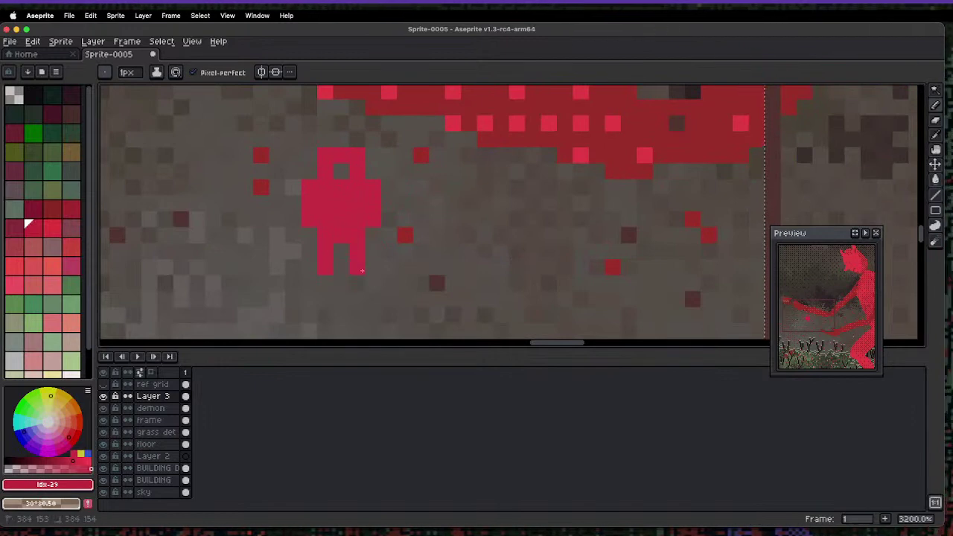
scroll(402, 216, "down", 8)
scroll(408, 206, "up", 3)
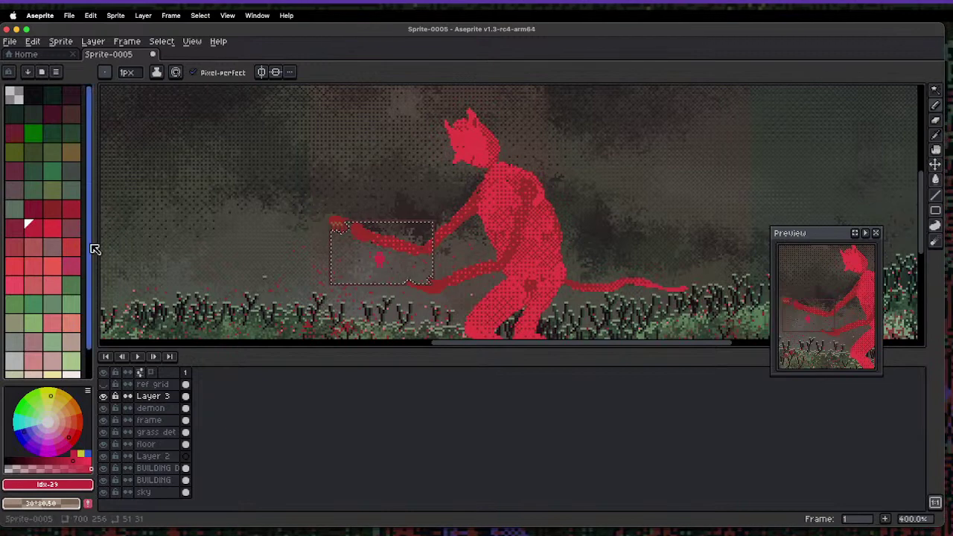
- Build a concentric pattern inside the selected rectangle by applying repeated outlines around the figure and frame, alternating brown Idx-15 and dark reddish-brown Idx-7
left_click(72, 152)
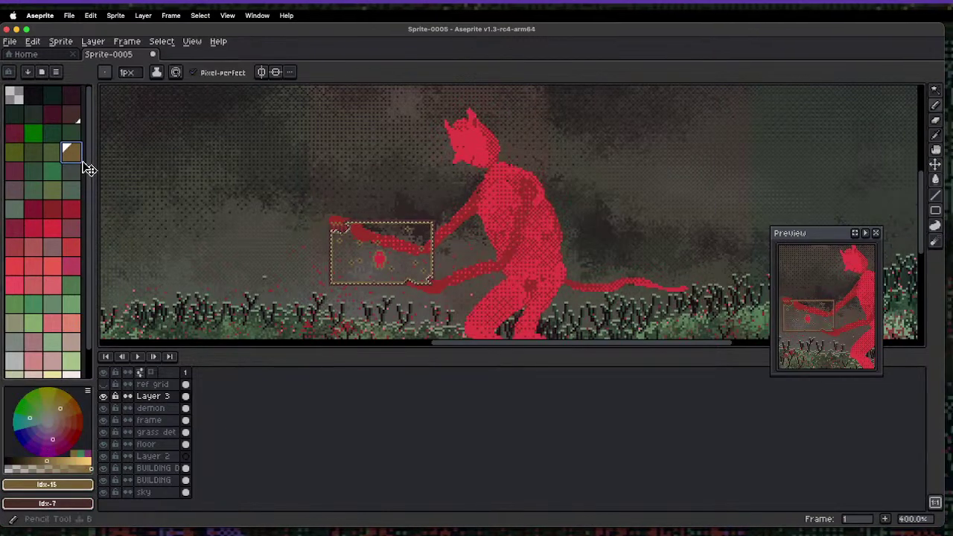
key("shift+o")
key("Return")
key("x")
key("shift+o")
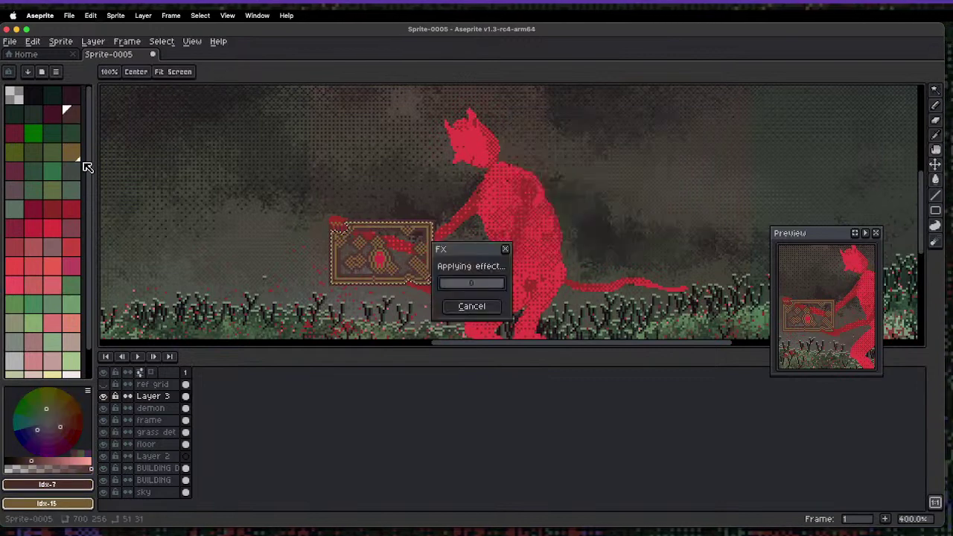
key("x")
key("Return")
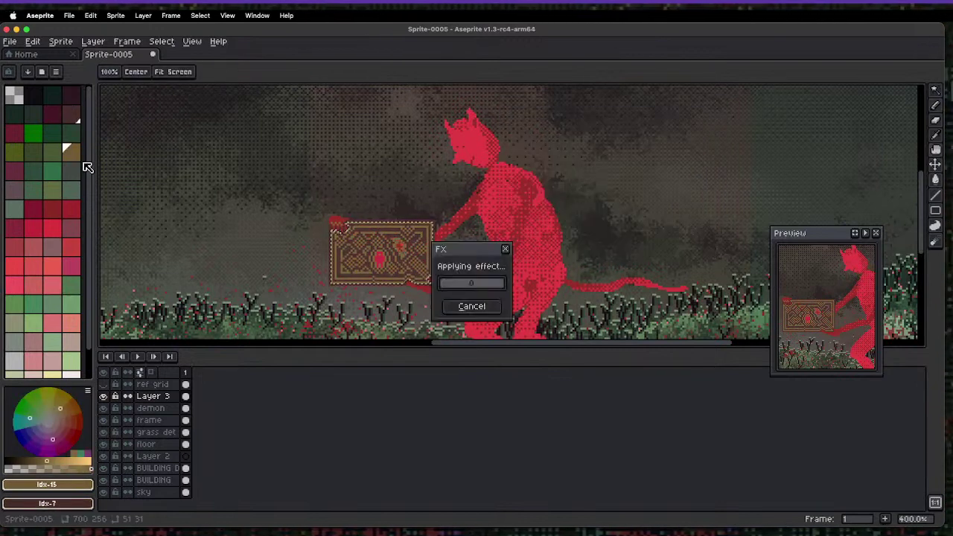
key("x")
key("x")
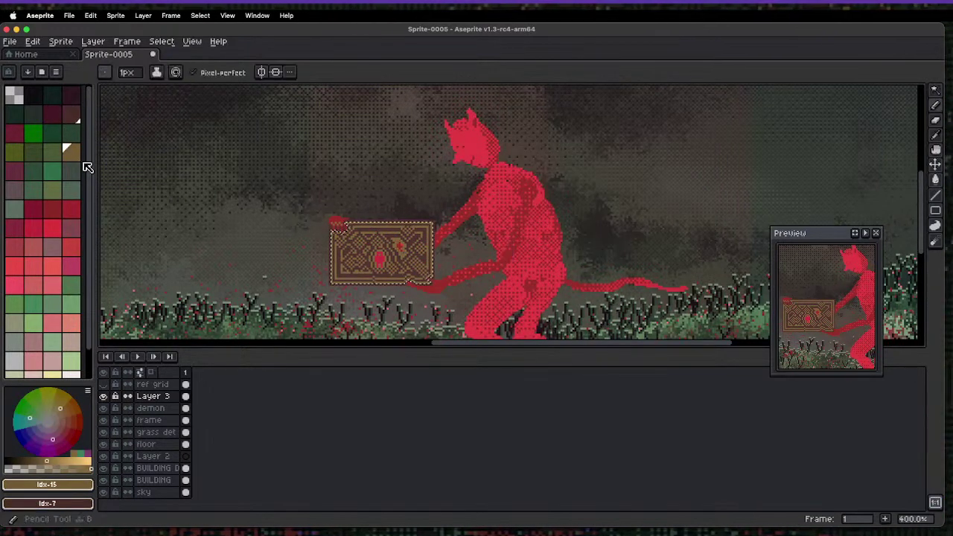
- Undo the last outline and apply further outlines alternating Idx-7 and Idx-15 until the panel's remaining gaps are filled with pattern
key("x")
key("x")
key("x")
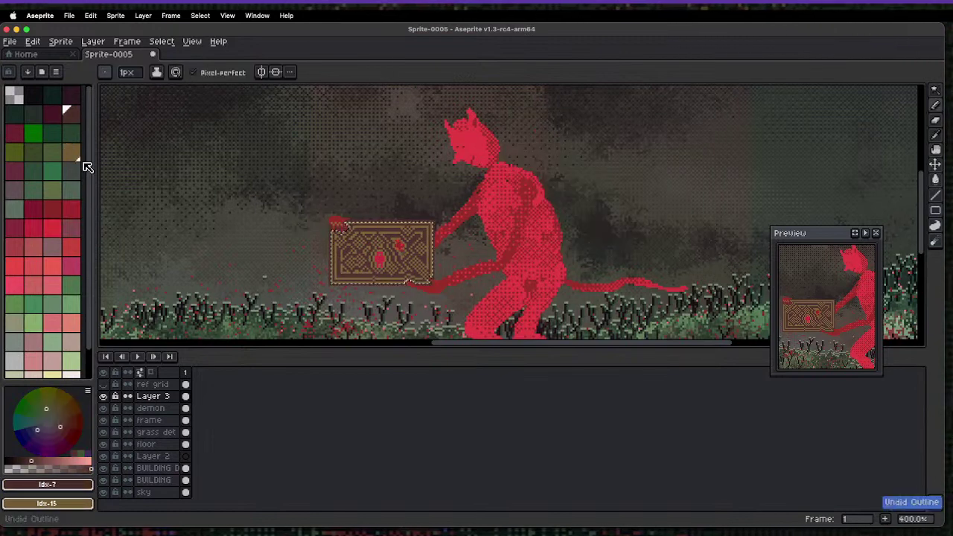
key("x")
key("x")
key("shift+o")
key("Return")
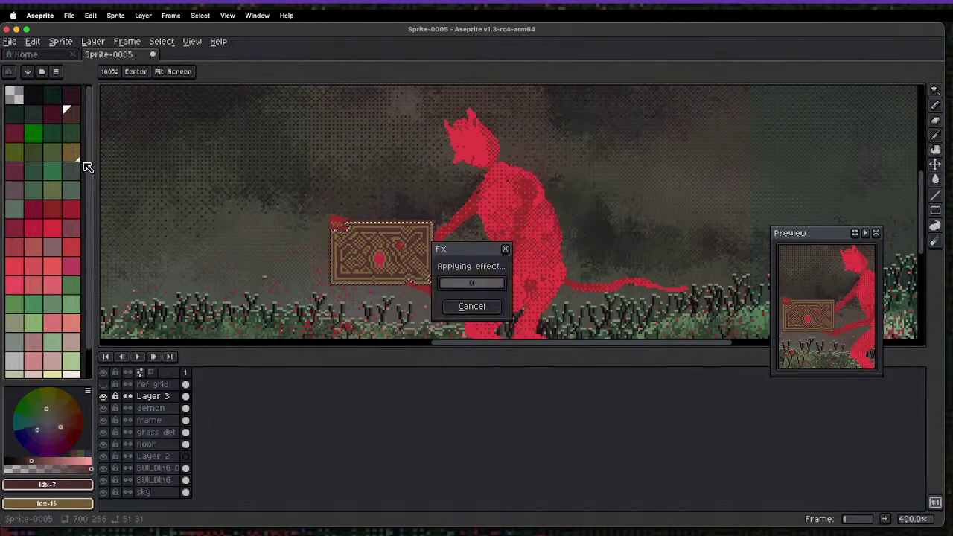
key("x")
key("x")
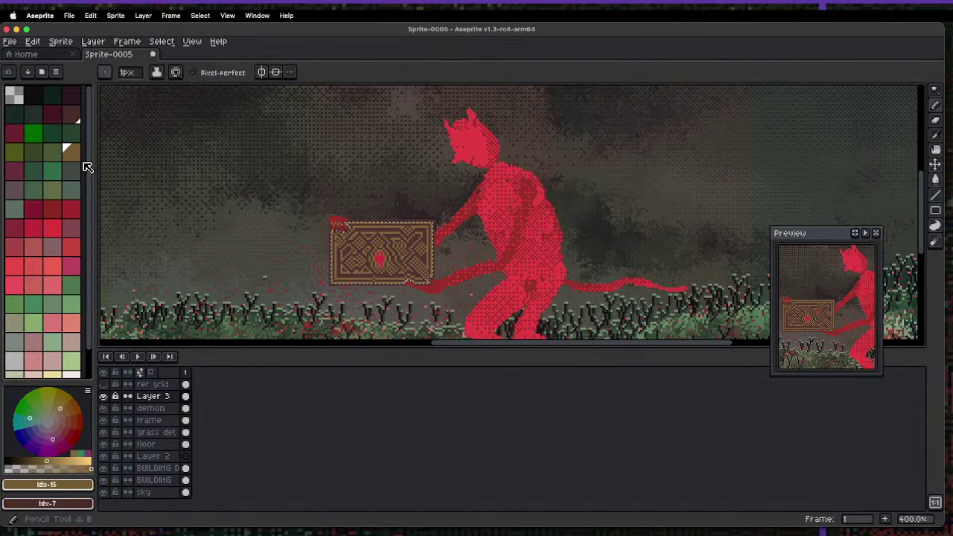
- Add a new empty layer directly above Layer 3
key("minus")
key("plus")
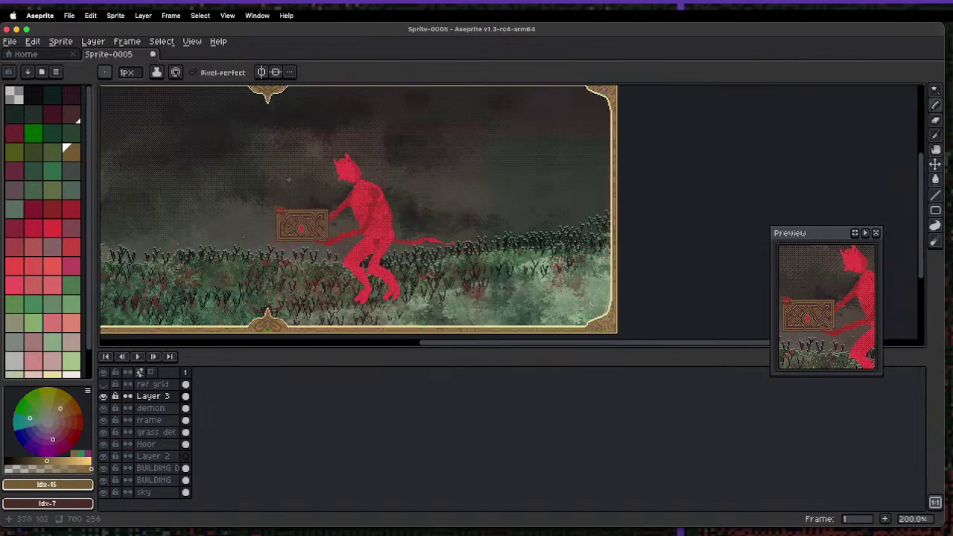
key("minus")
left_click_drag(272, 276, 345, 273)
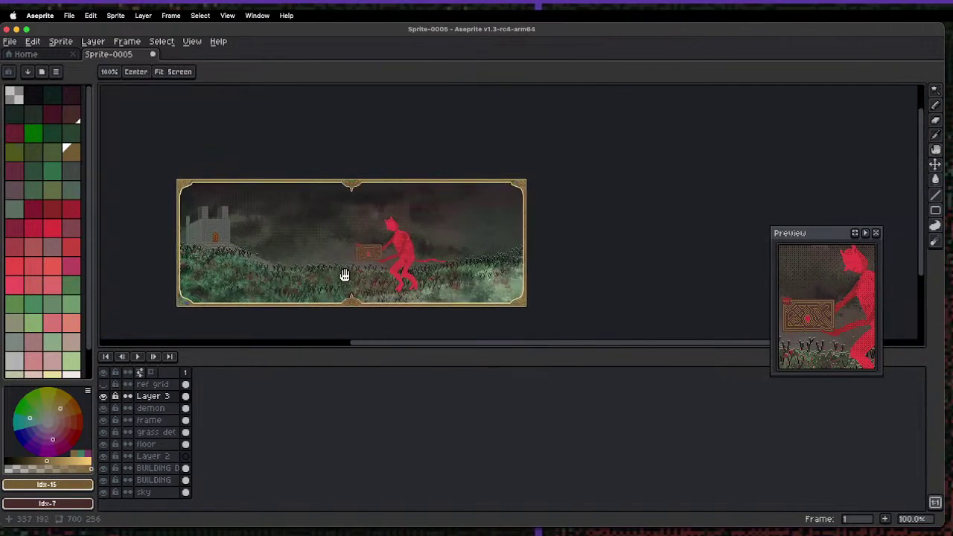
key("plus")
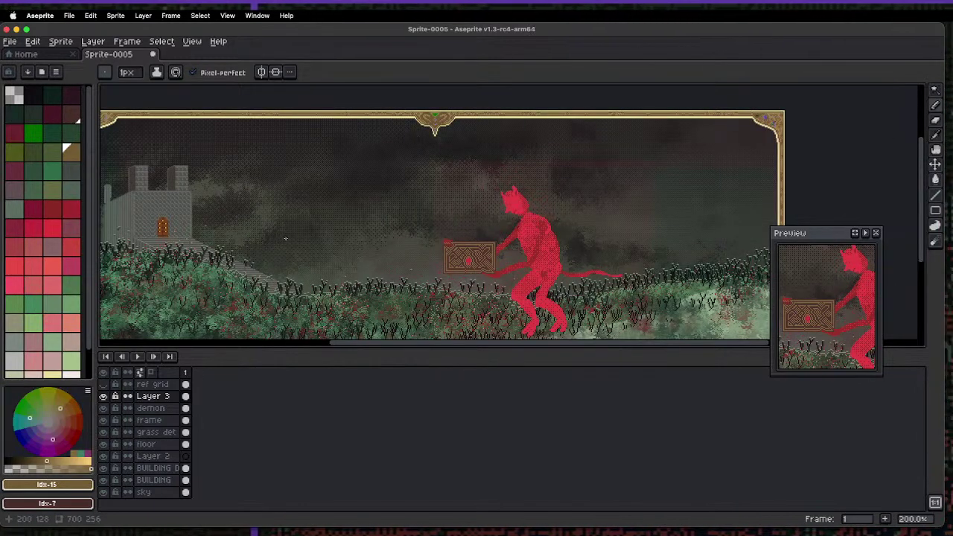
scroll(283, 266, "left", 3)
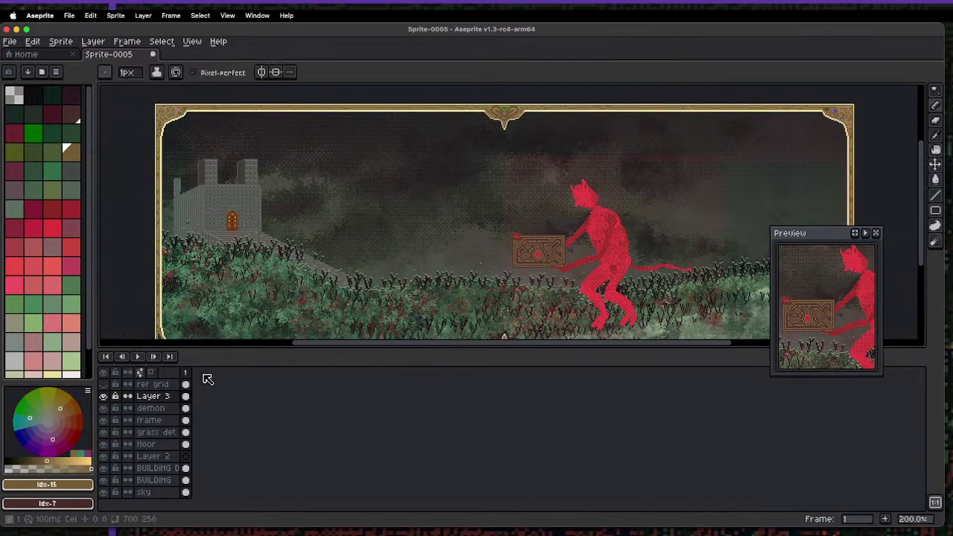
key("shift+n")
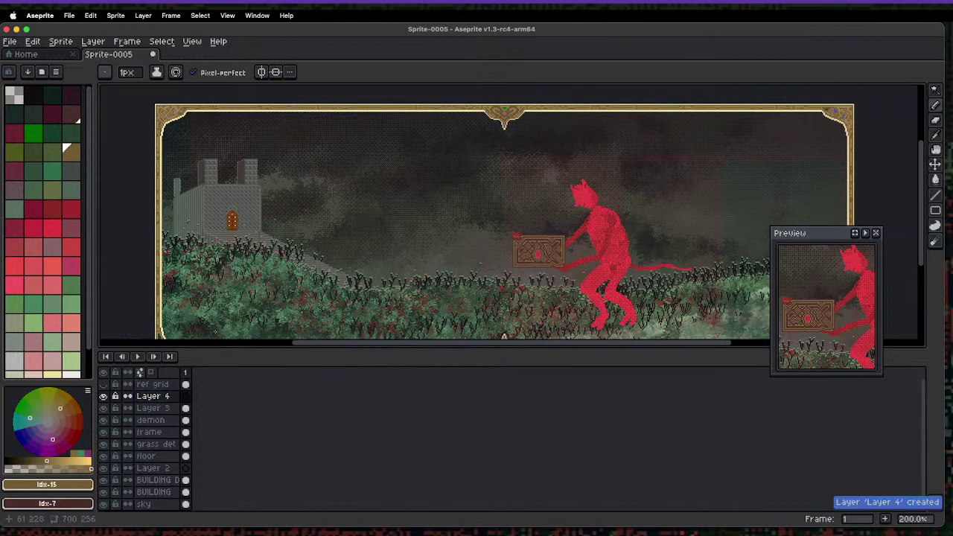
scroll(209, 197, "down", 1)
scroll(311, 173, "up", 1)
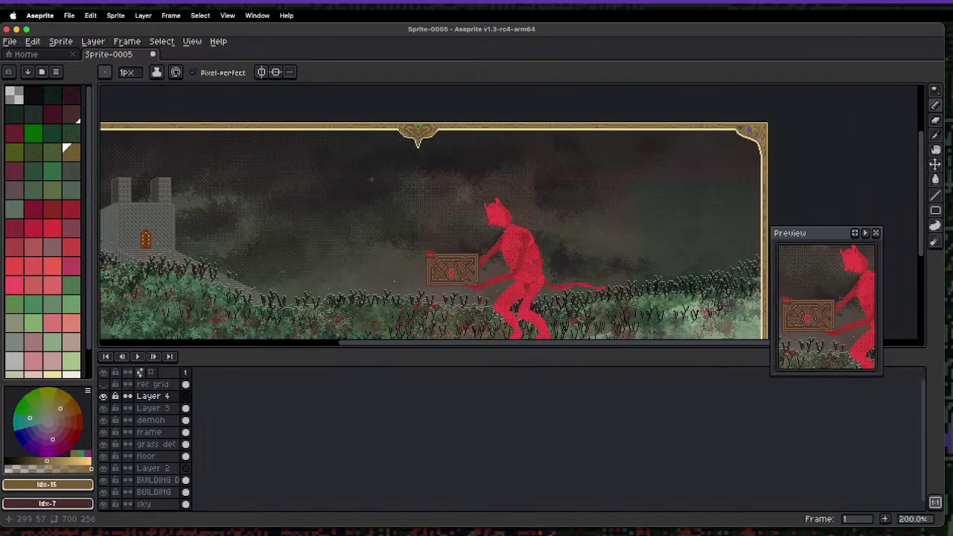
- Make the BUILDING layer active and set the foreground to a translucent dark brown, HSV 38° 53% 15% with alpha 137
scroll(372, 179, "down", 1)
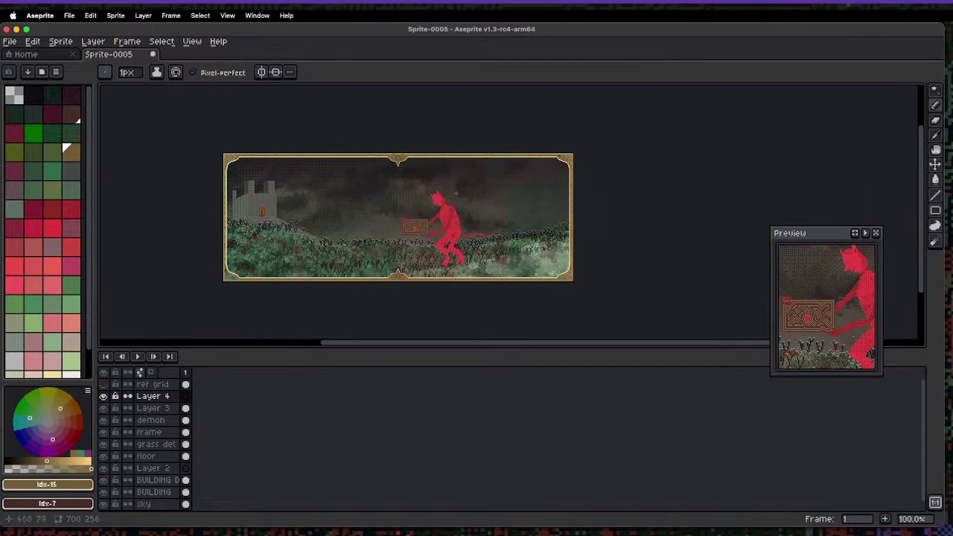
scroll(379, 212, "up", 1)
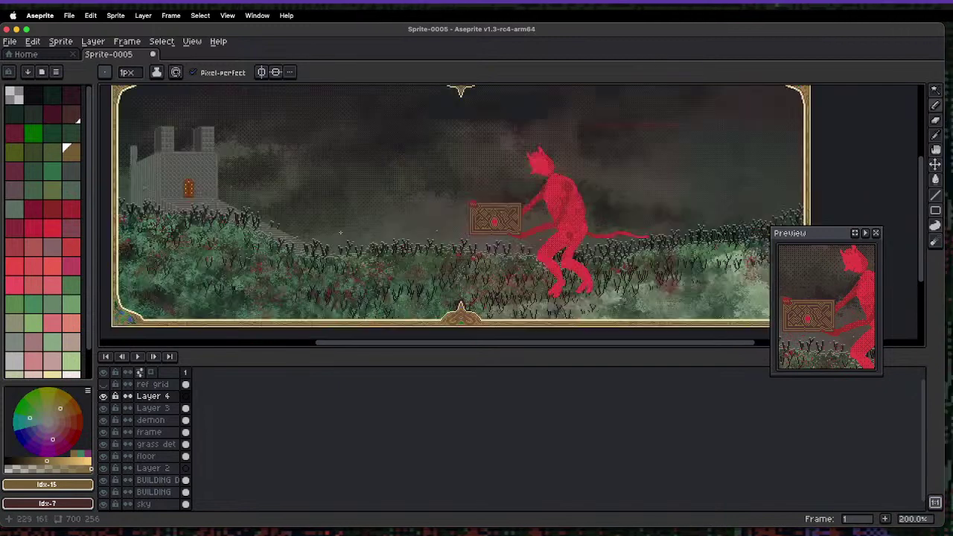
left_click(156, 493)
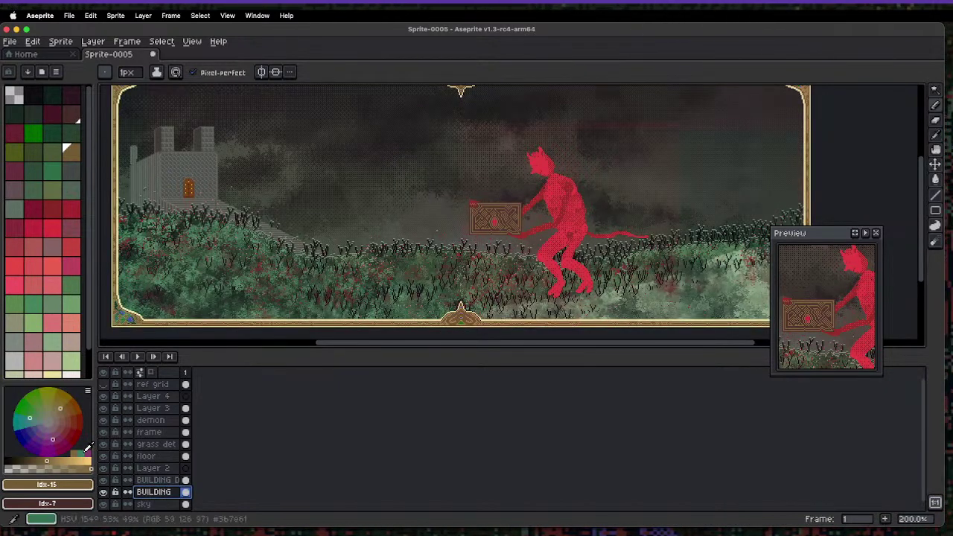
left_click(21, 458)
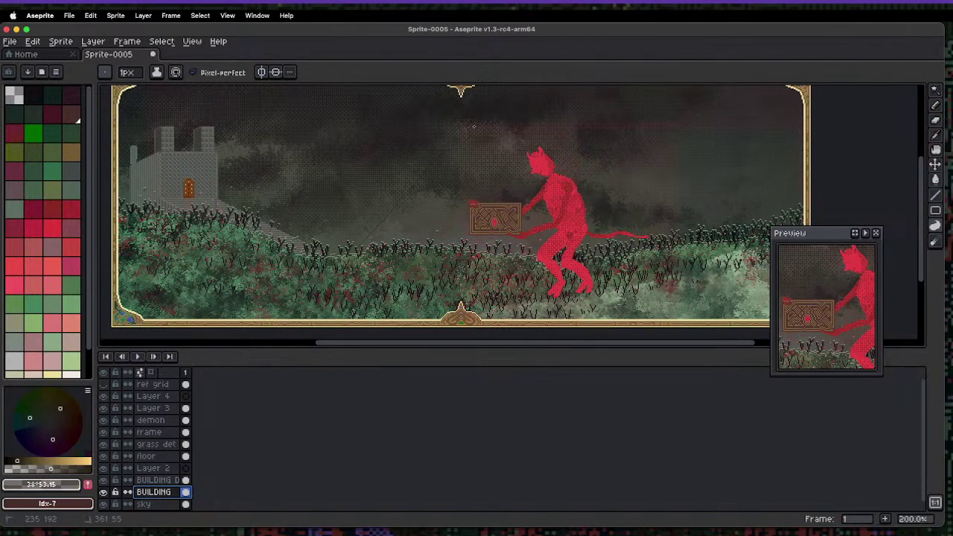
- Try translucent dark hill silhouettes behind the demon and near the right end of the horizon, and undo them
key("ctrl+z")
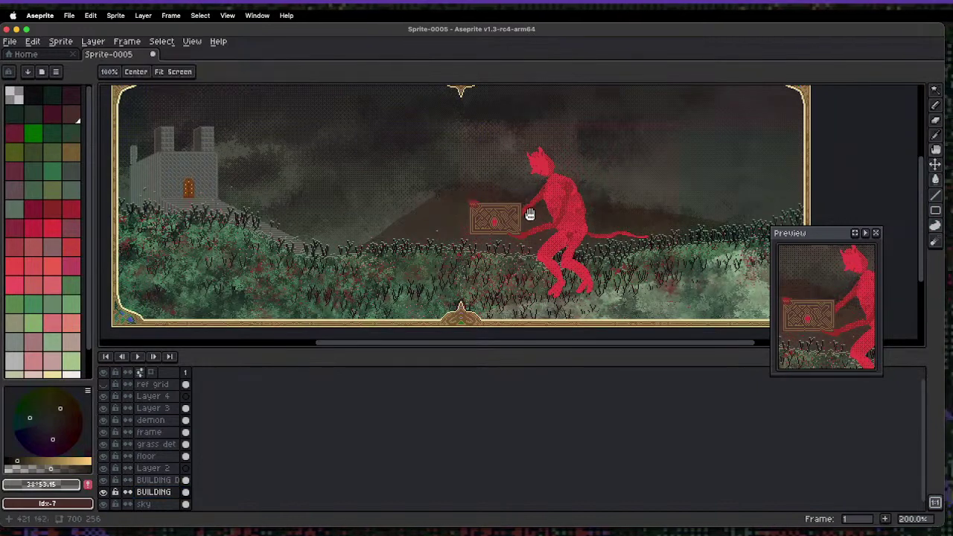
scroll(630, 218, "right", 5)
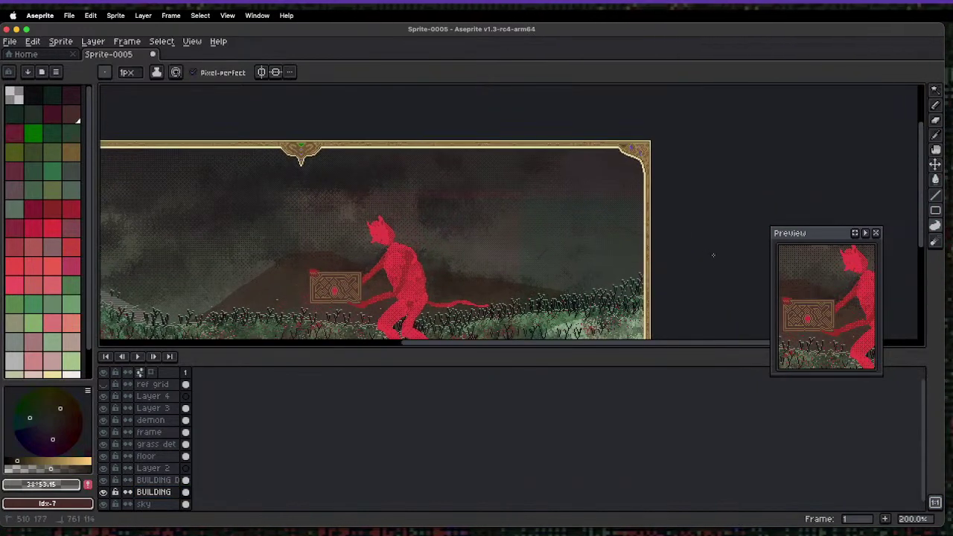
left_click_drag(543, 328, 475, 296)
scroll(442, 298, "left", 5)
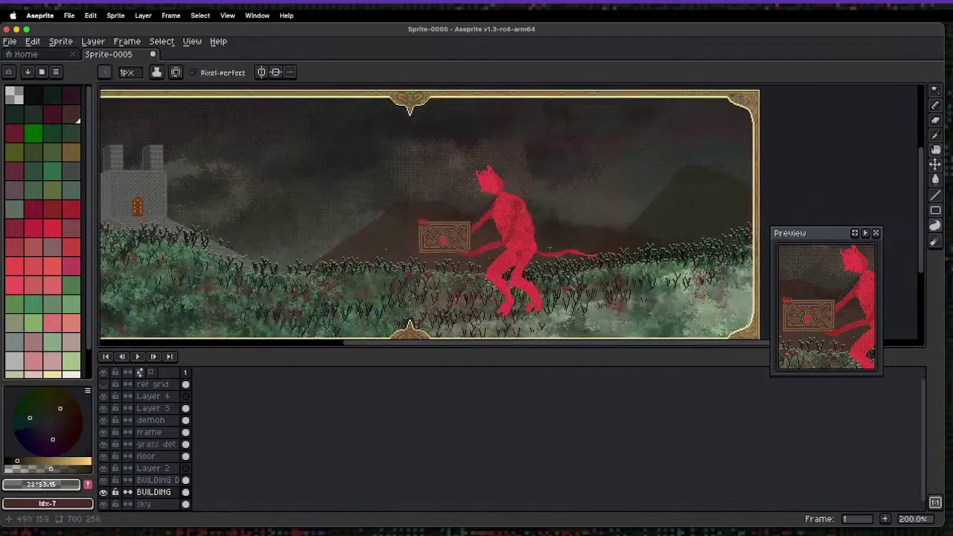
scroll(523, 227, "down", 2)
key("ctrl+z")
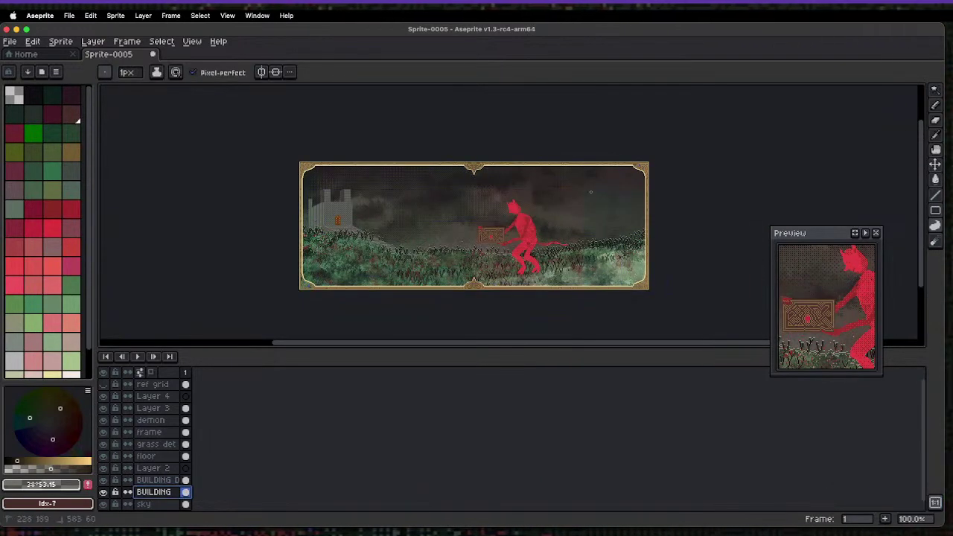
- Compare alternative dark shapes by undoing and redrawing them, keeping a translucent dark shape over the right side of the sky
key("ctrl+shift+z")
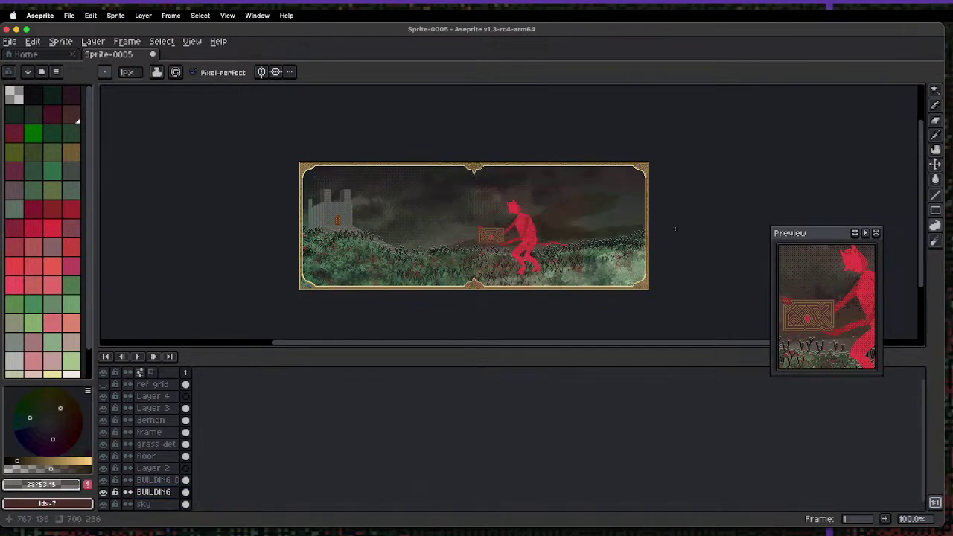
key("ctrl+z")
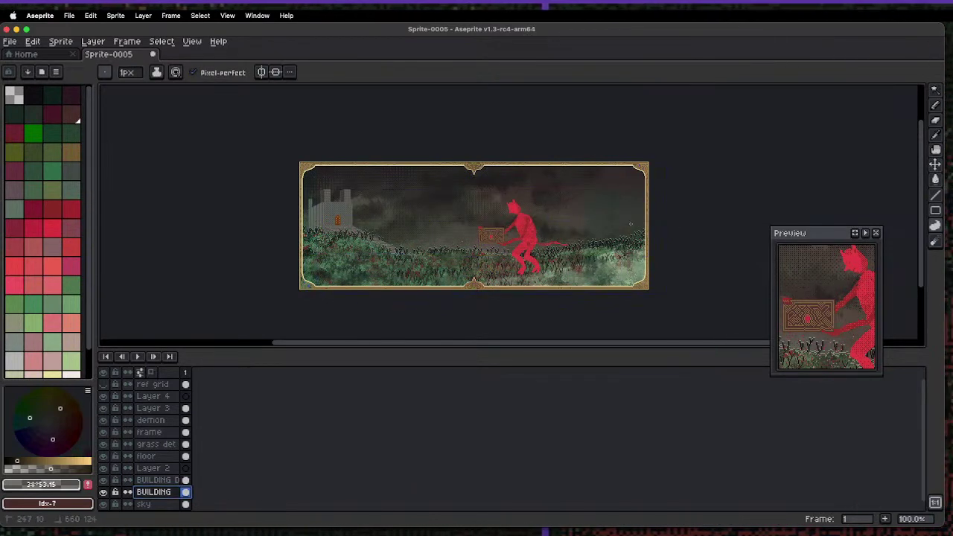
key("ctrl+shift+z")
key("ctrl+z")
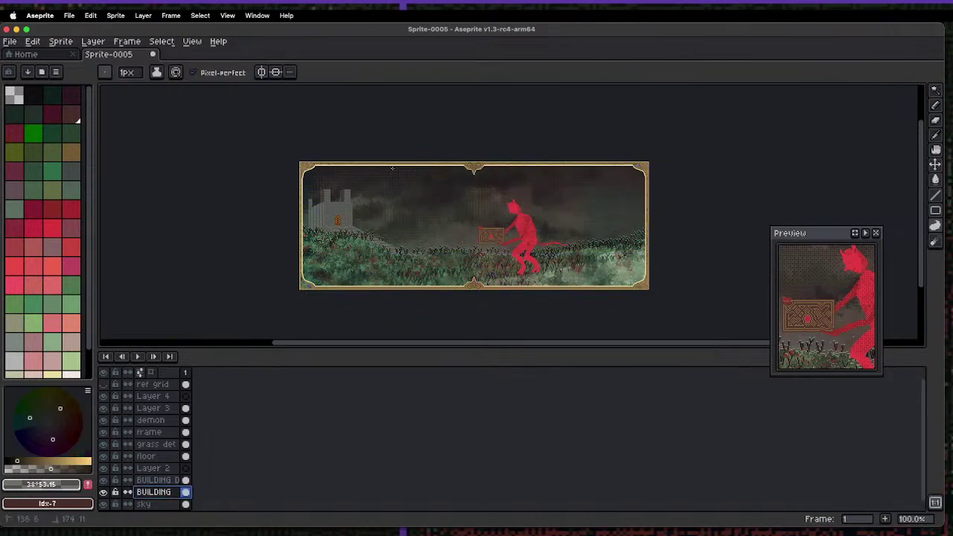
key("ctrl+shift+z")
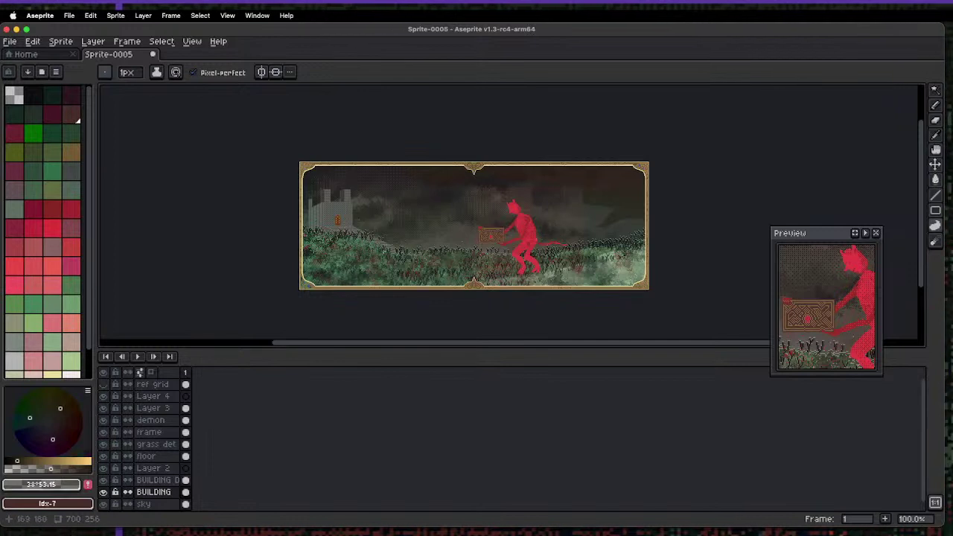
- Select the castle area with a rectangular marquee and shift the castle walls right and slightly down, clear of the frame's left edge
left_click(164, 492, "shift")
key("m")
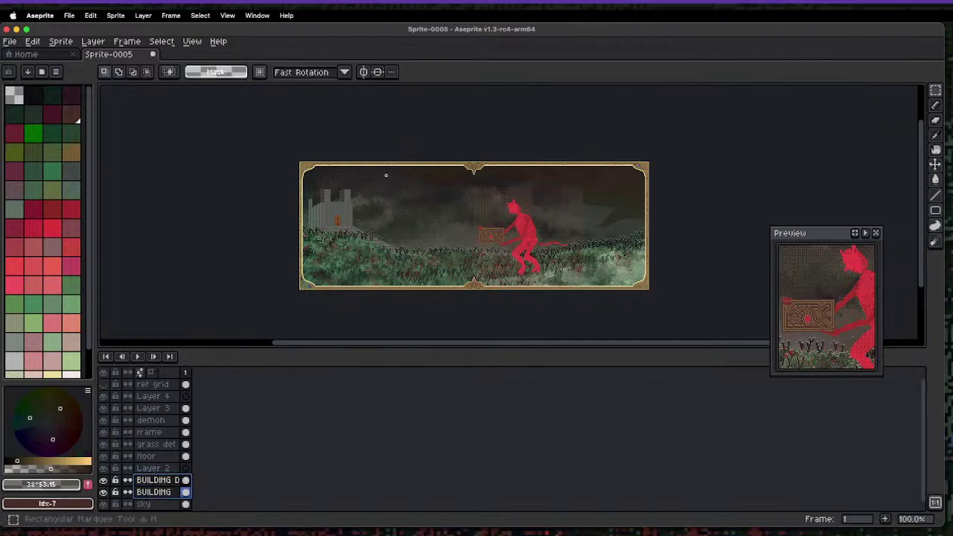
mouse_move(420, 162)
left_mouse_down()
mouse_move(279, 286)
mouse_move(301, 291)
left_mouse_up()
mouse_move(388, 269)
left_mouse_down()
mouse_move(424, 266)
mouse_move(421, 275)
left_mouse_up()
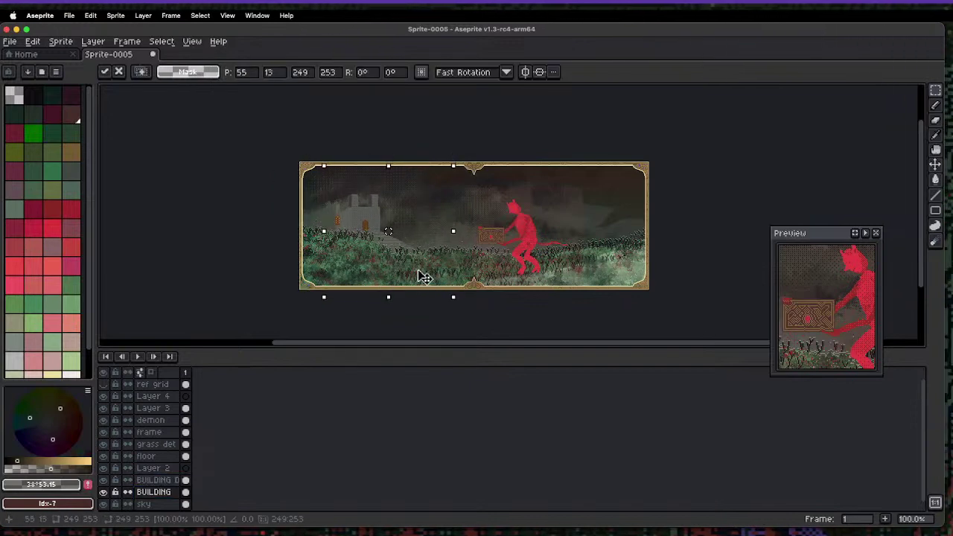
scroll(406, 223, "up", 3)
scroll(395, 209, "down", 3)
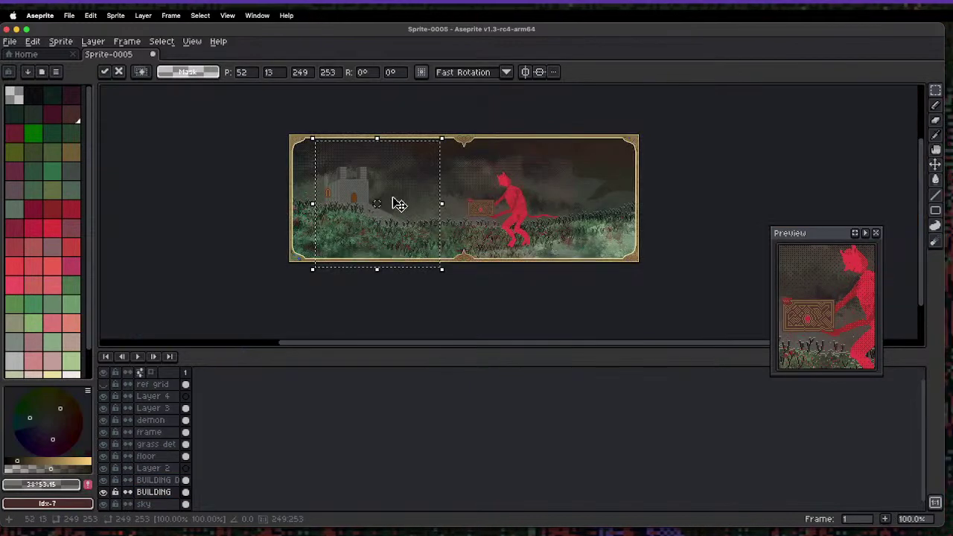
scroll(395, 205, "up", 1)
left_click_drag(397, 248, 379, 219)
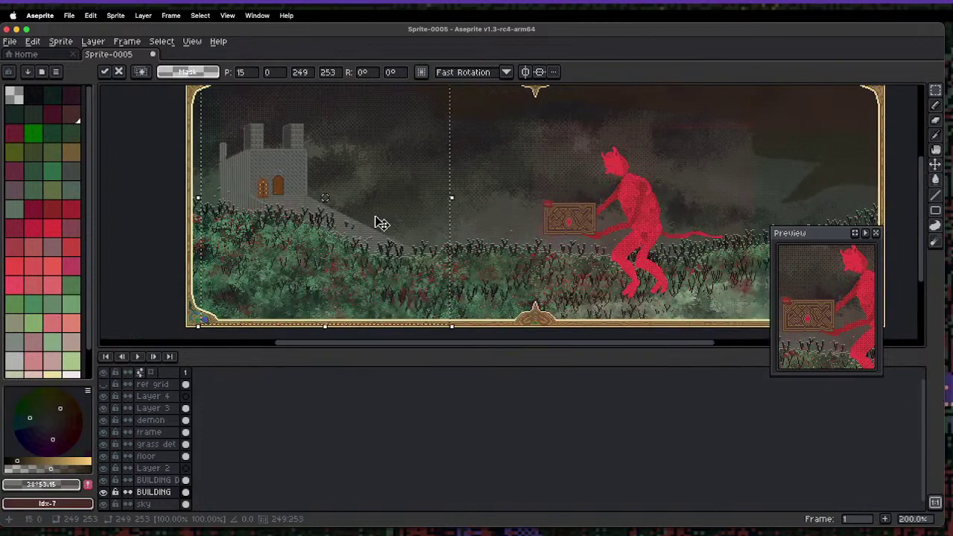
left_click_drag(379, 254, 394, 272)
key("ctrl+d")
- Move the studded door details on the BUILDING DETS layer onto the castle's doorway and nudge them up into alignment
scroll(429, 203, "down", 1)
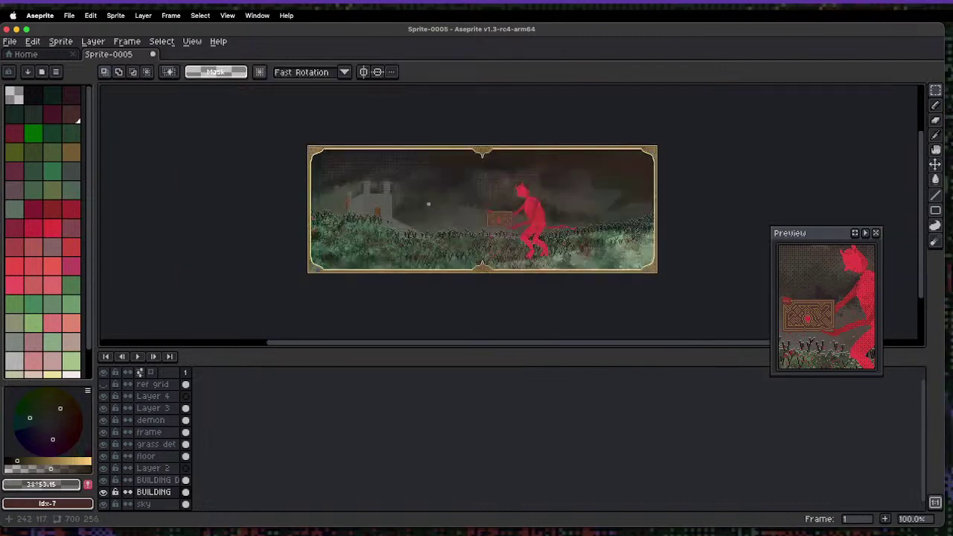
scroll(421, 179, "up", 1)
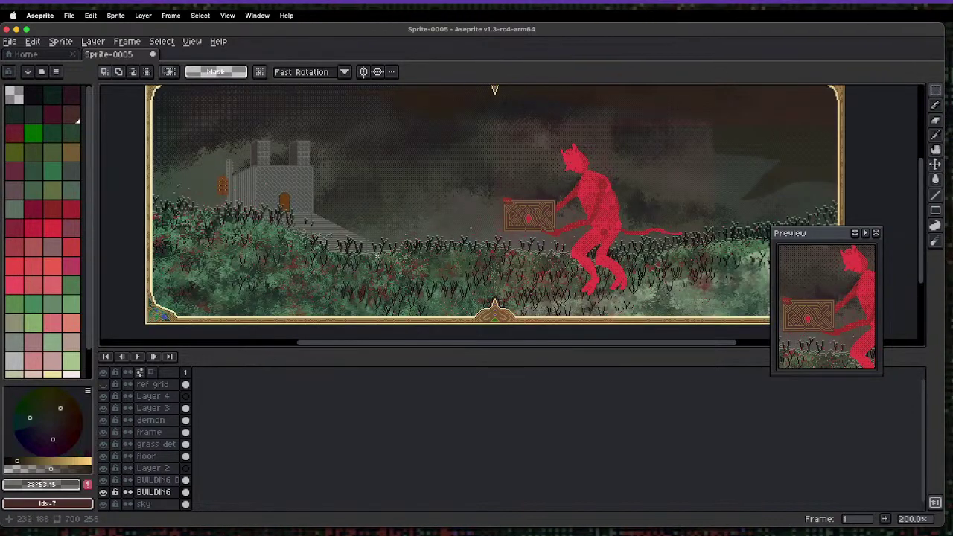
scroll(377, 259, "down", 1)
scroll(397, 233, "up", 2)
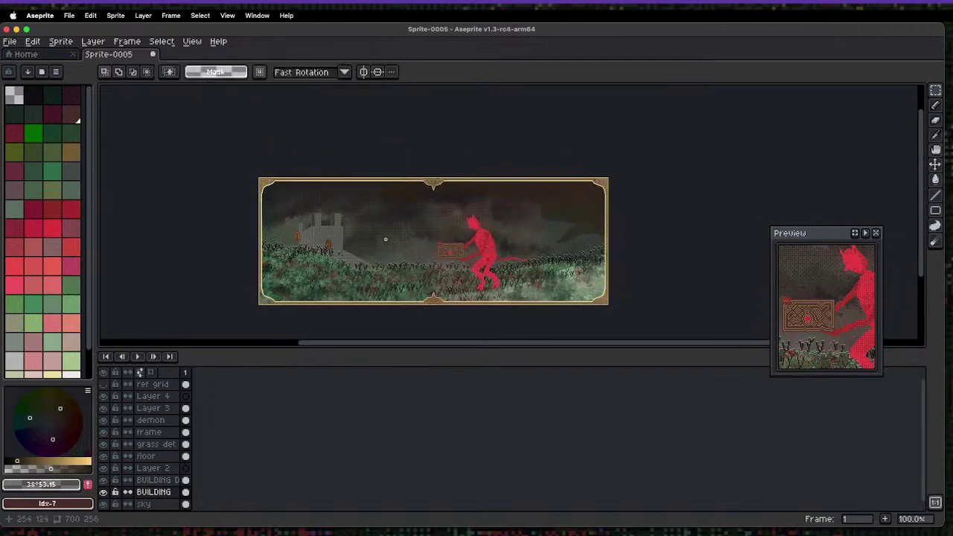
scroll(333, 237, "up", 3)
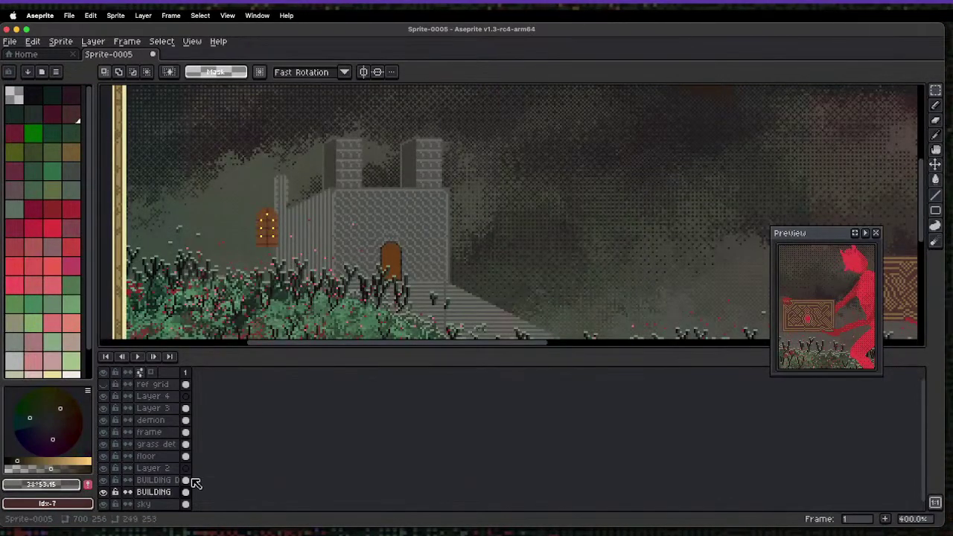
left_click(158, 480)
left_click_drag(233, 178, 315, 251)
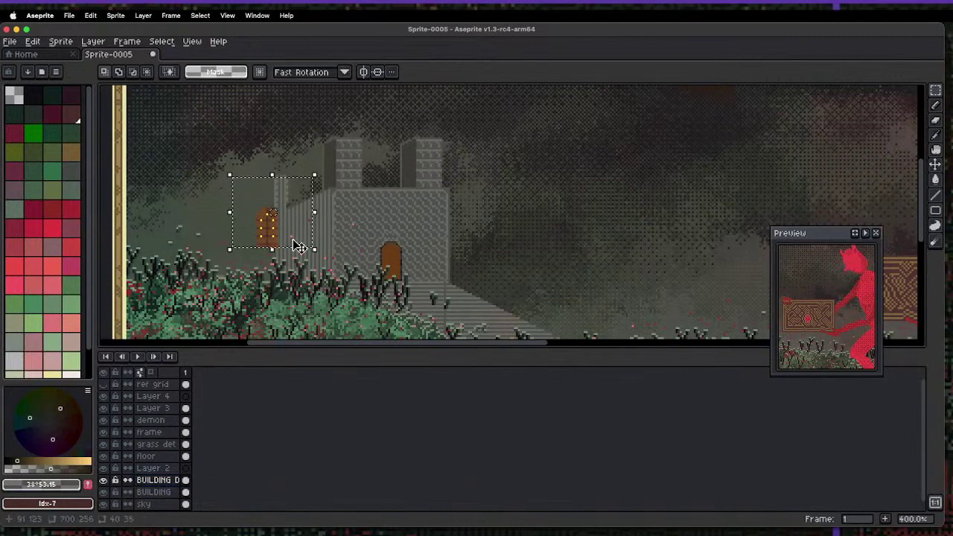
left_click_drag(234, 196, 422, 277)
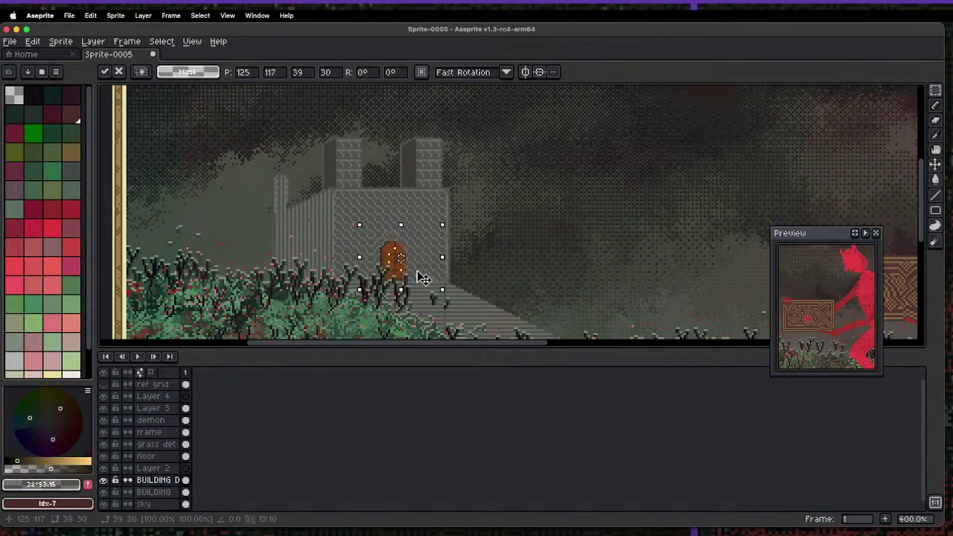
key("Return")
scroll(430, 260, "up", 4)
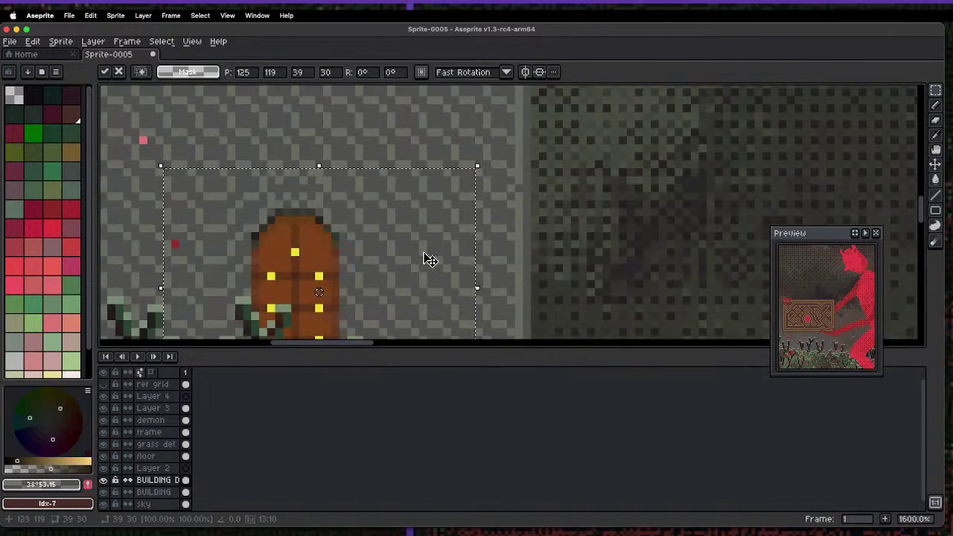
key("Up")
key("Up")
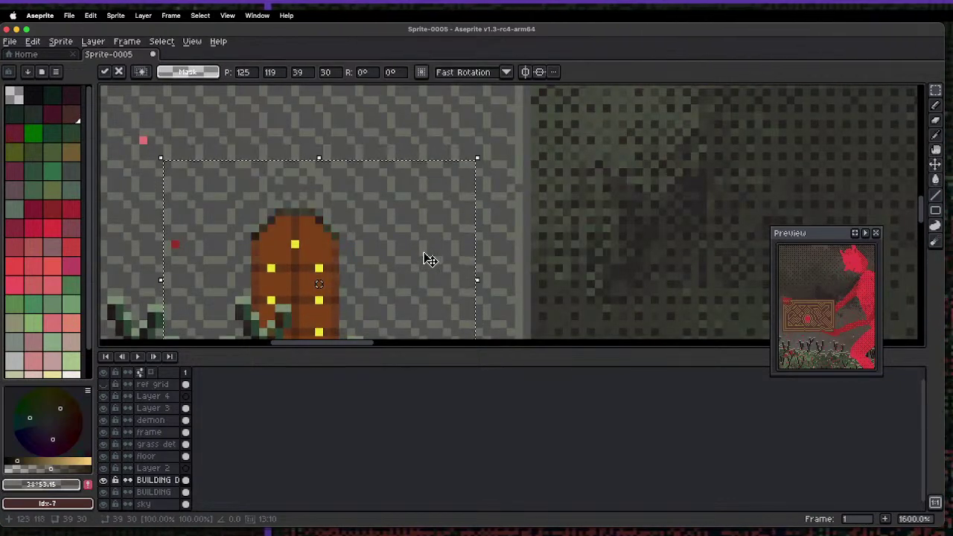
key("1")
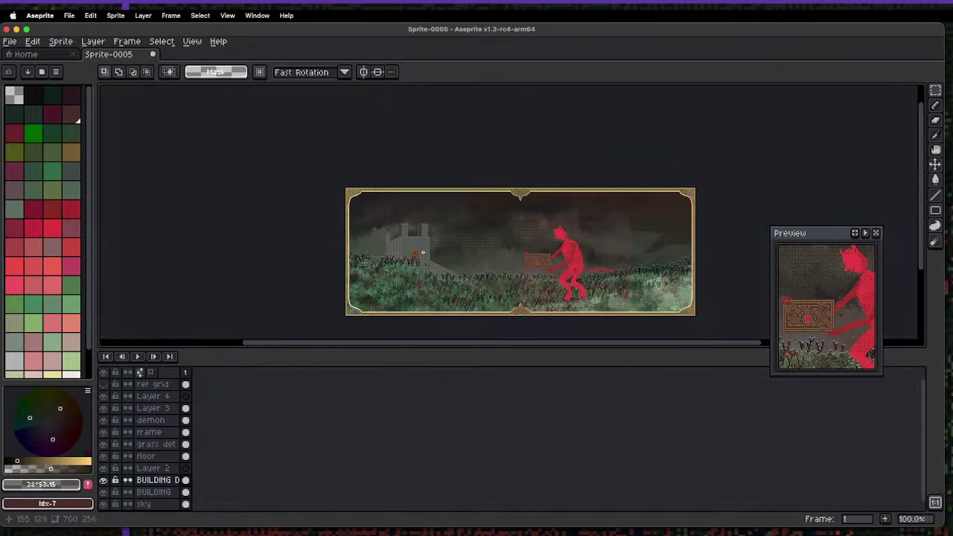
- Flatten the BUILDING and BUILDING DETS layers into a single layer
scroll(423, 253, "up", 1)
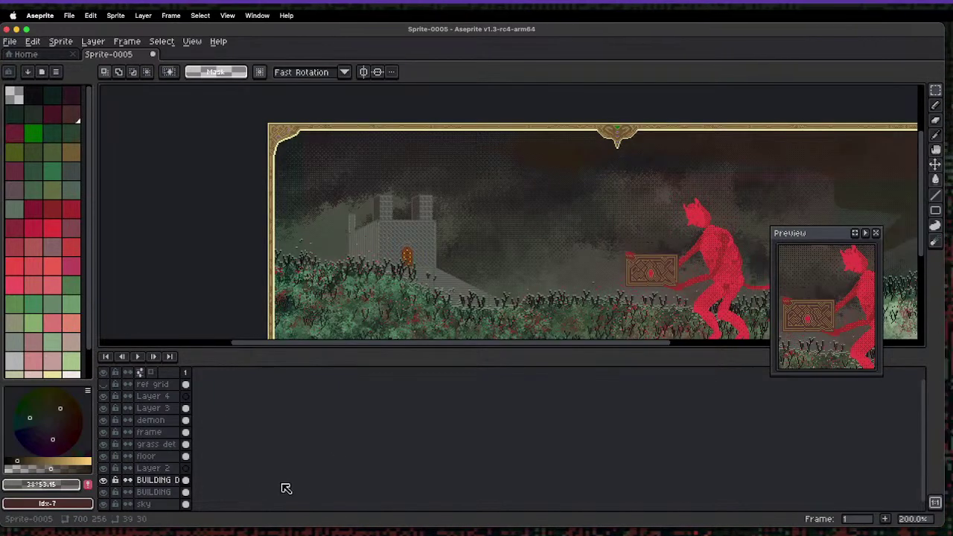
left_click_drag(158, 493, 171, 483)
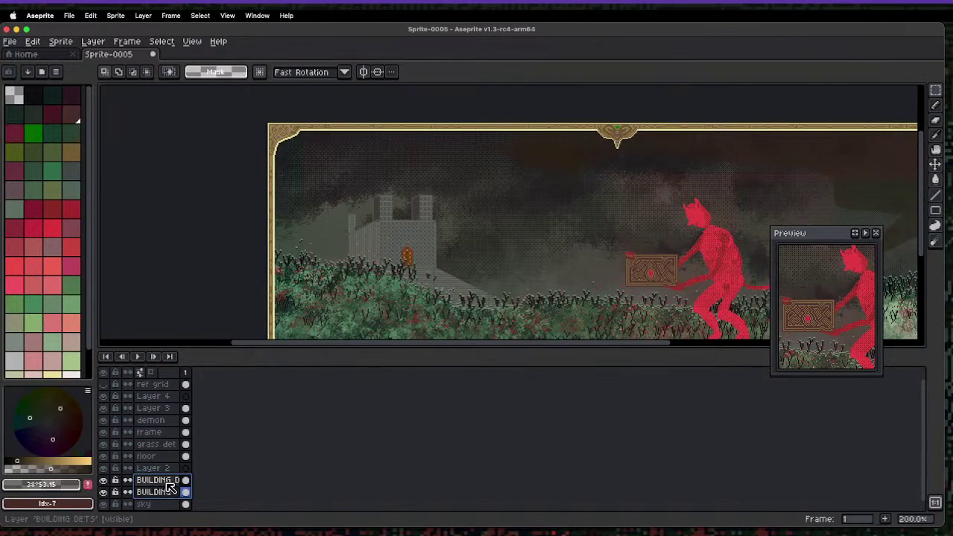
right_click(170, 486)
left_click(215, 529)
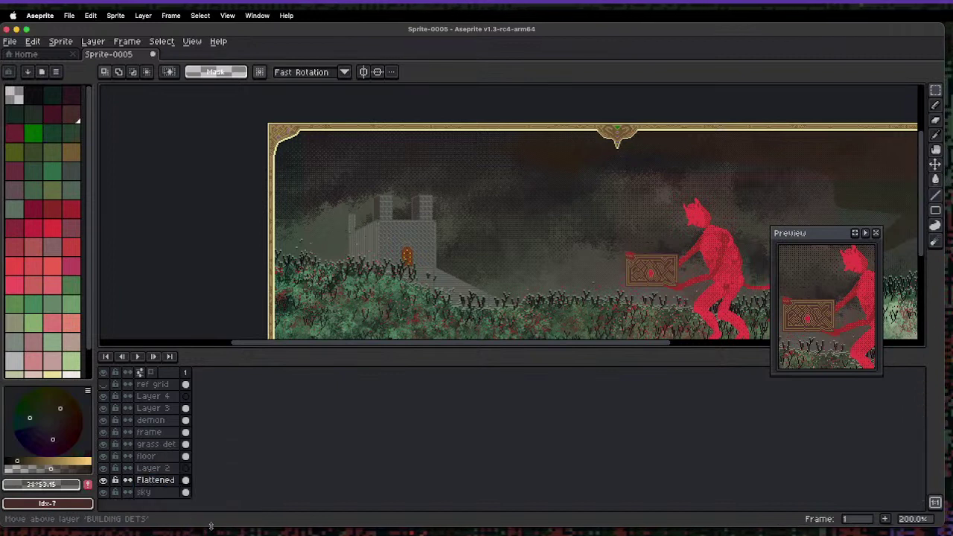
- Rename the flattened building layer as CASTLE
double_click(160, 482)
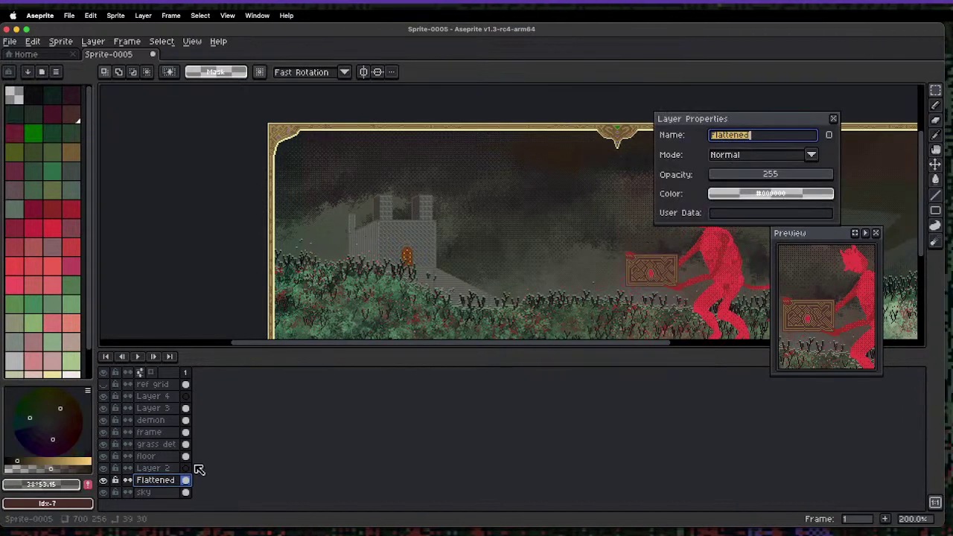
type("CASTLE")
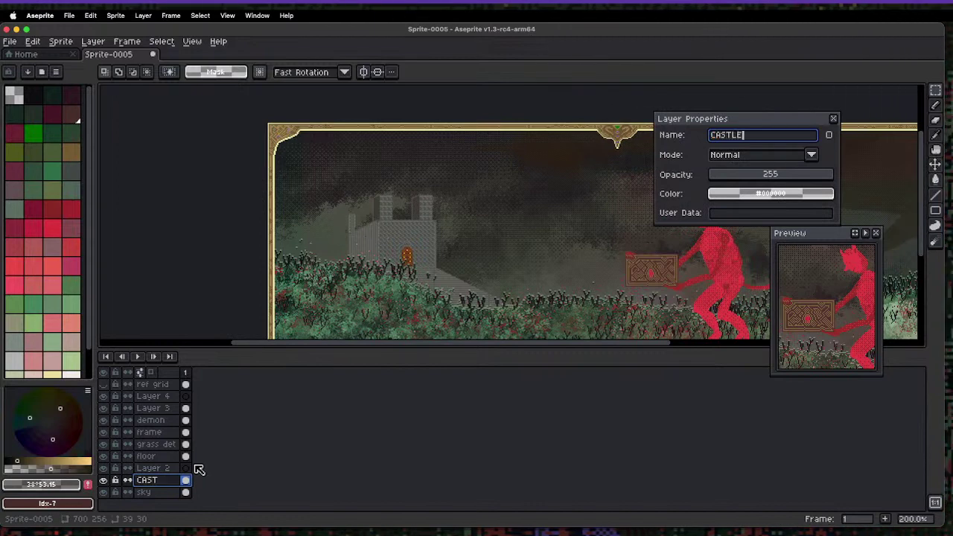
key("Return")
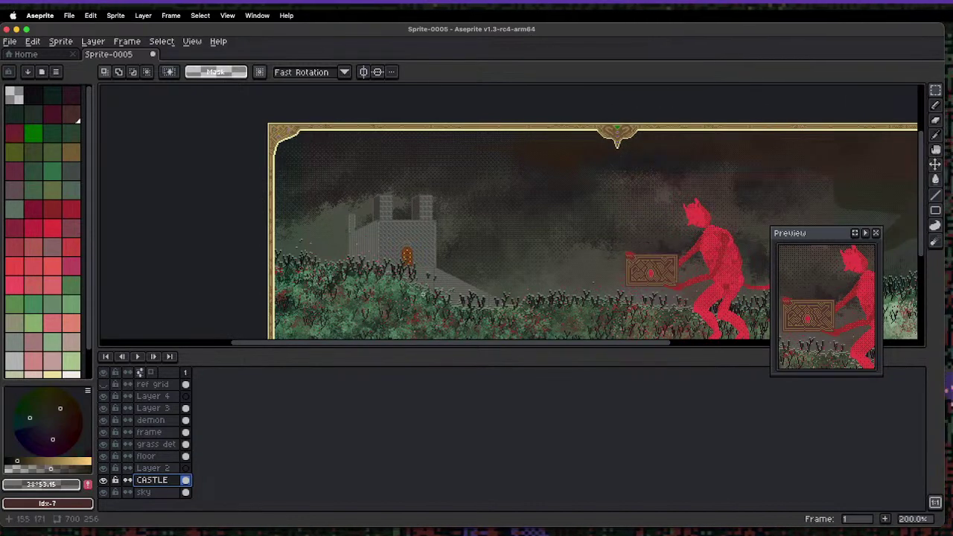
- Make Layer 2 active and set the foreground to a mostly transparent light tan, HSV 38° 53% 79%
scroll(424, 221, "up", 2)
scroll(415, 221, "down", 2)
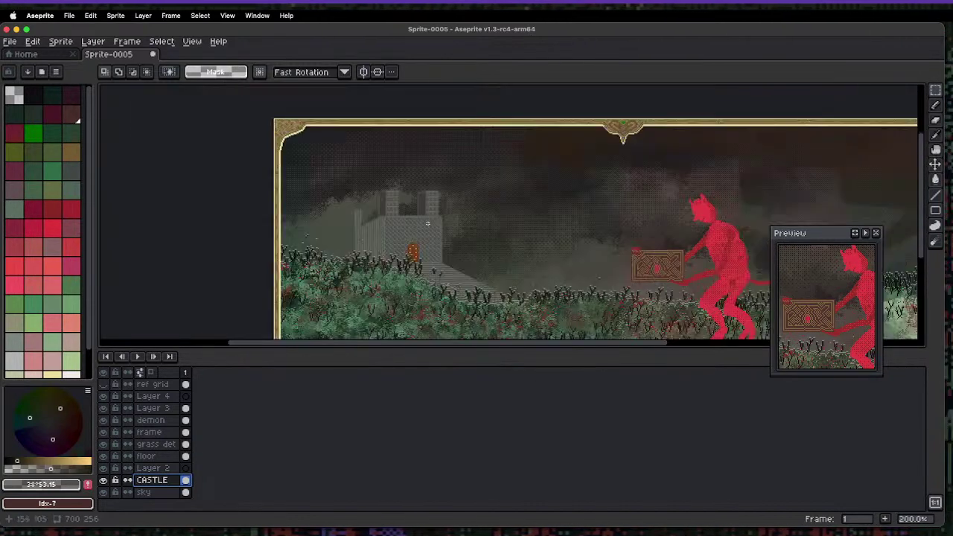
key("space")
left_click_drag(509, 276, 453, 270)
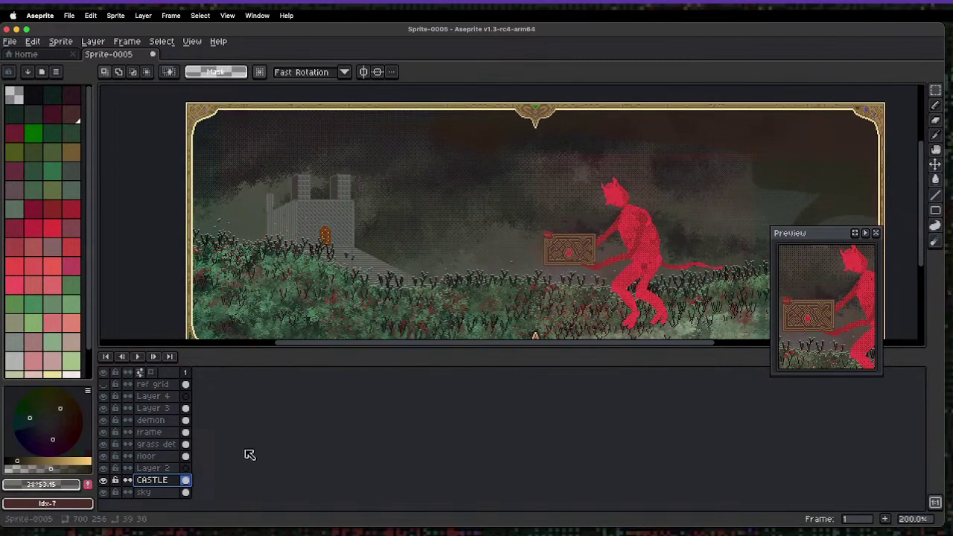
left_click(164, 469)
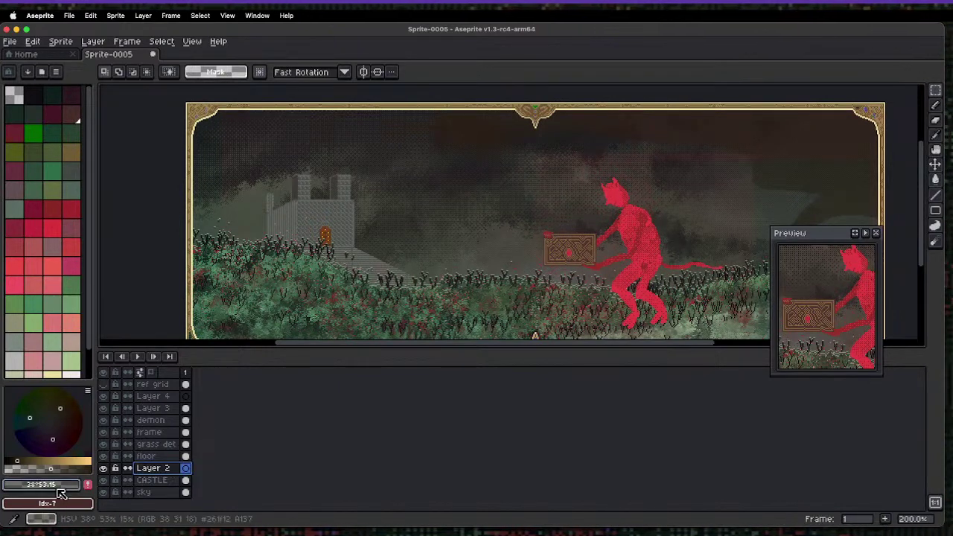
left_click_drag(76, 454, 64, 456)
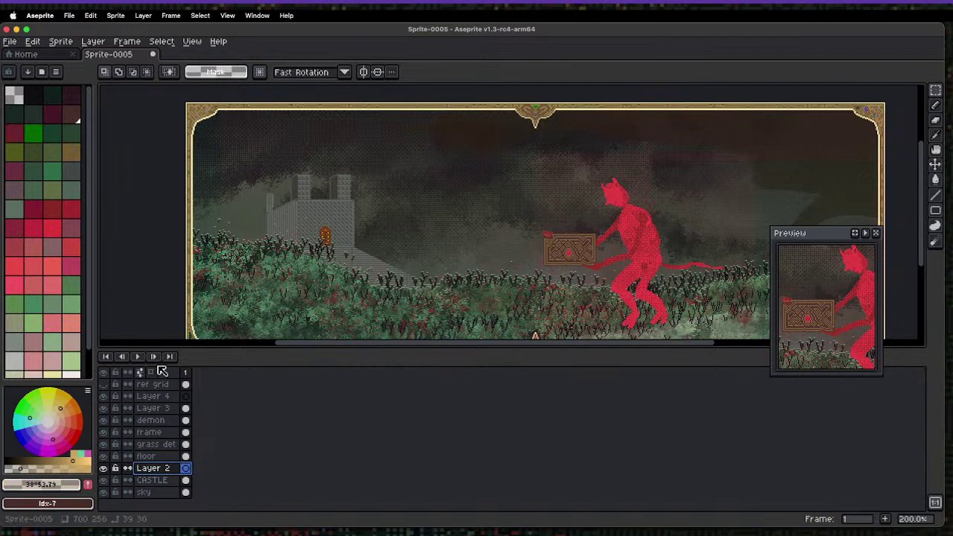
- Draw filled, translucent tan cloud shapes across the sky on Layer 2 and scatter them with a 64 px Jumble brush
key("d")
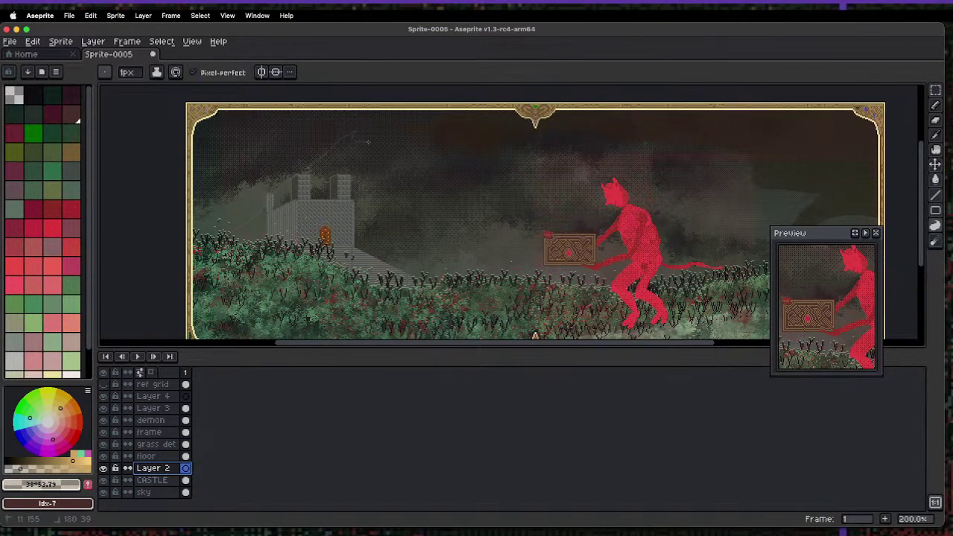
mouse_move(367, 141)
left_mouse_down()
mouse_move(406, 141)
mouse_move(419, 164)
left_mouse_up()
key("ctrl+z")
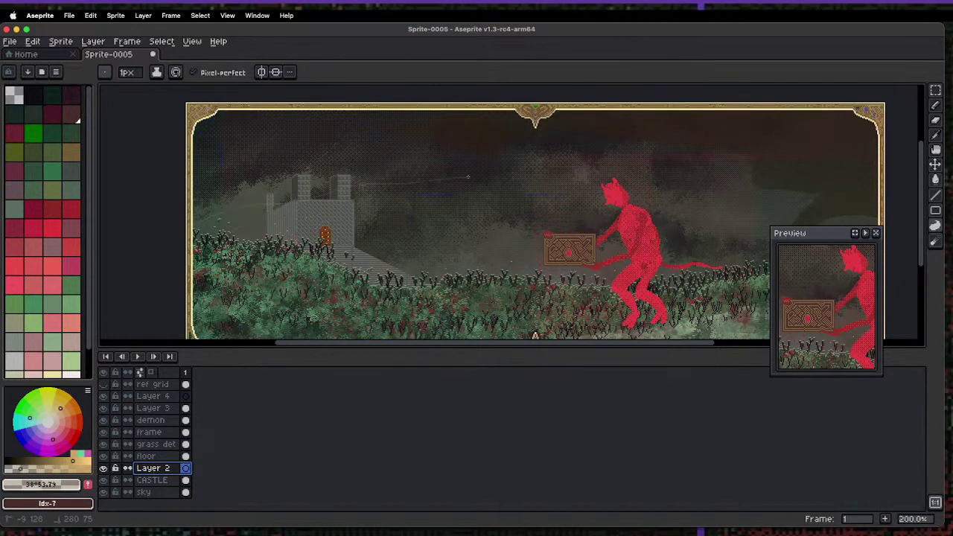
left_click_drag(374, 154, 374, 155)
key("ctrl+z")
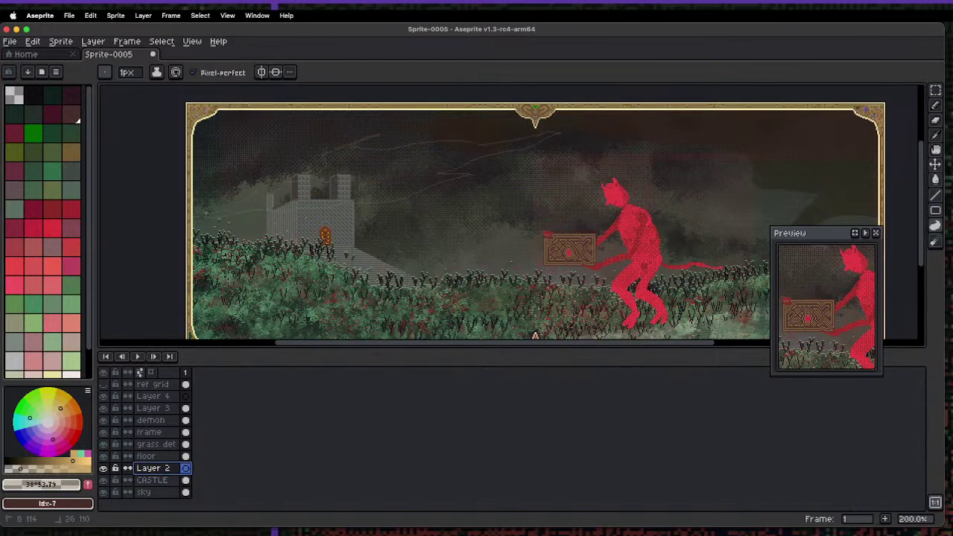
left_click_drag(794, 204, 629, 243)
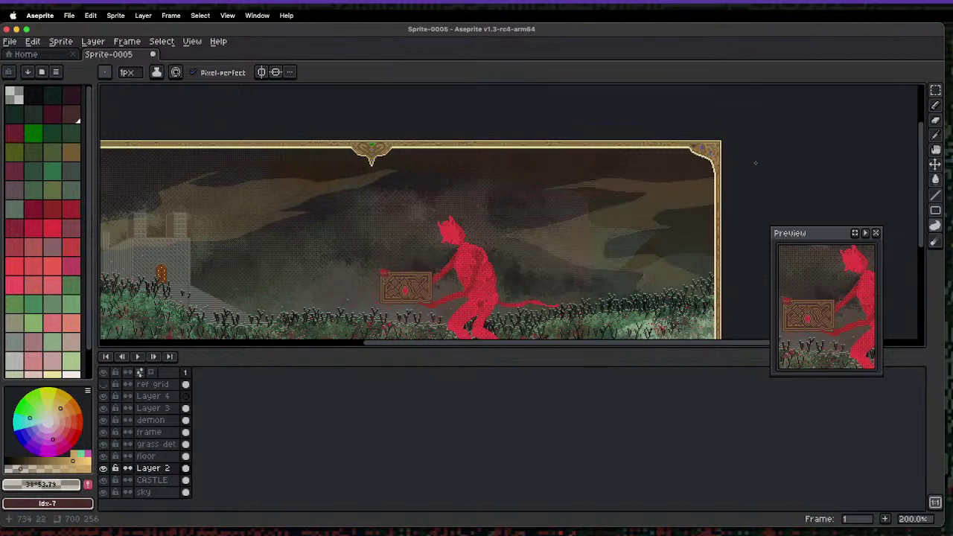
scroll(628, 229, "down", 1)
key("r")
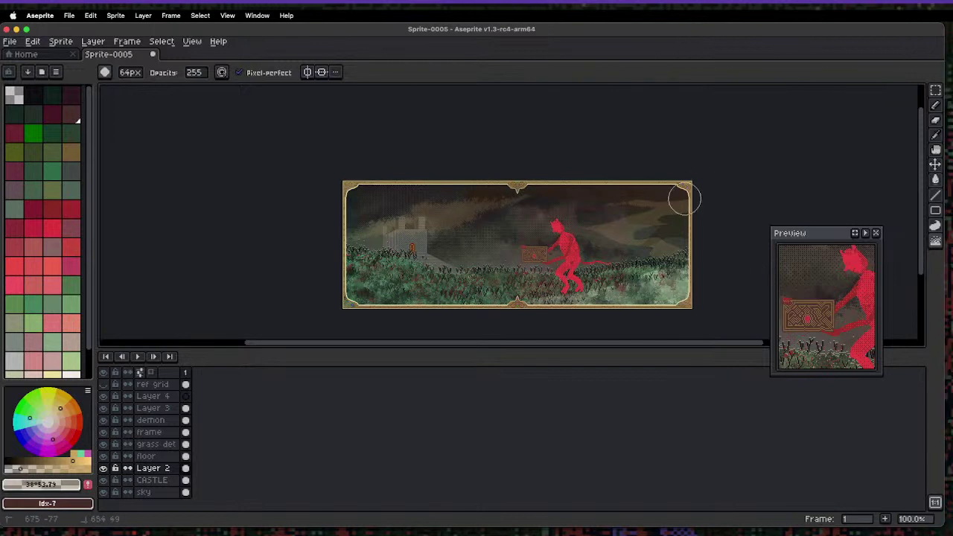
- Set Layer 2's blend mode to Lighten
double_click(166, 469)
left_click(743, 156)
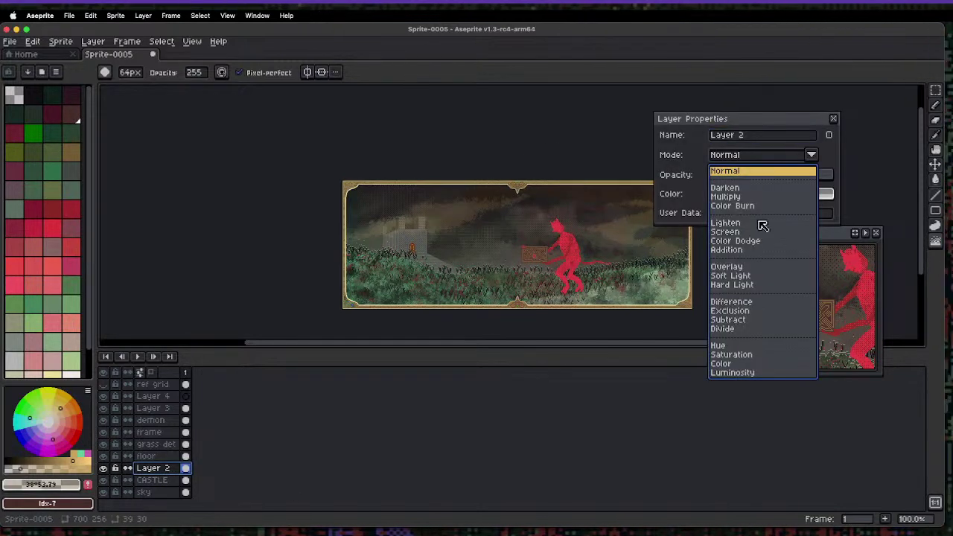
left_click(760, 224)
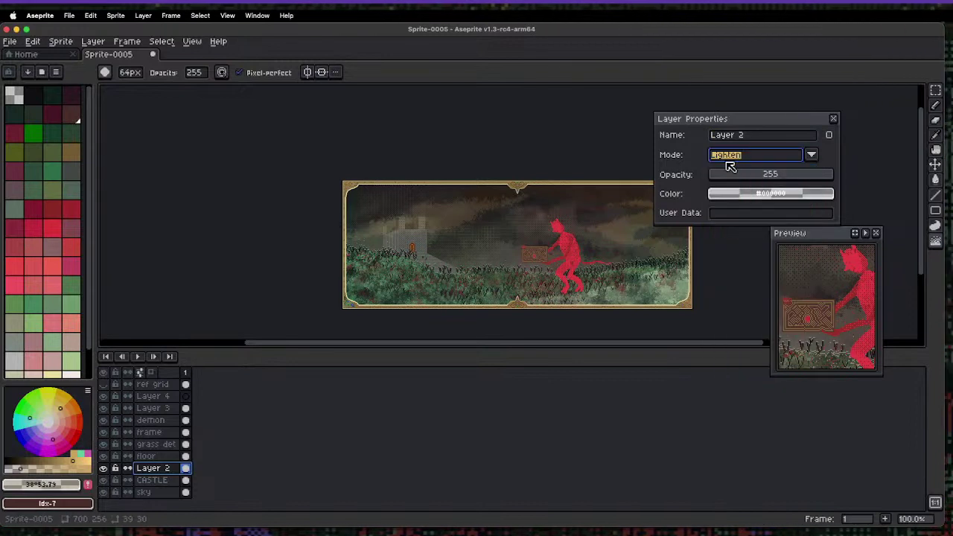
key("Down")
key("Down")
key("Down")
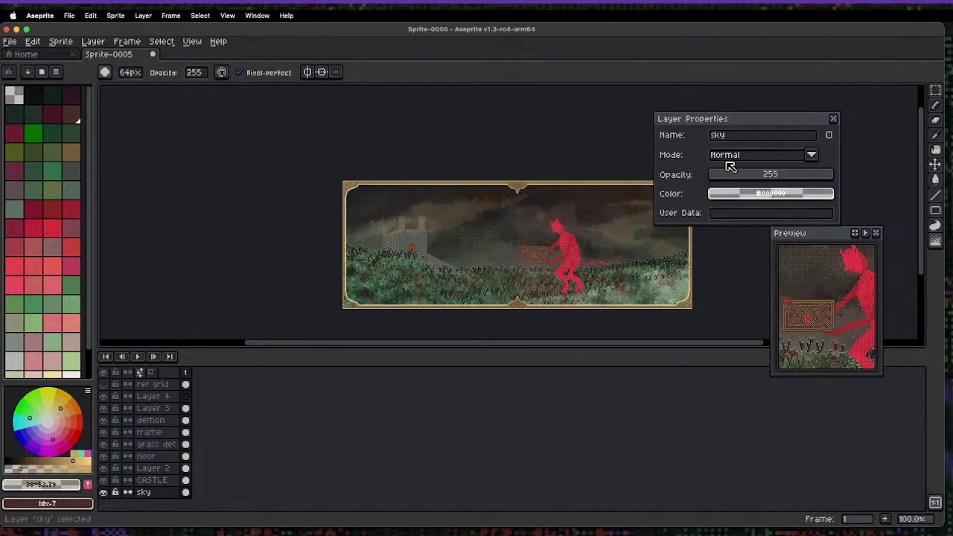
key("Down")
key("Down")
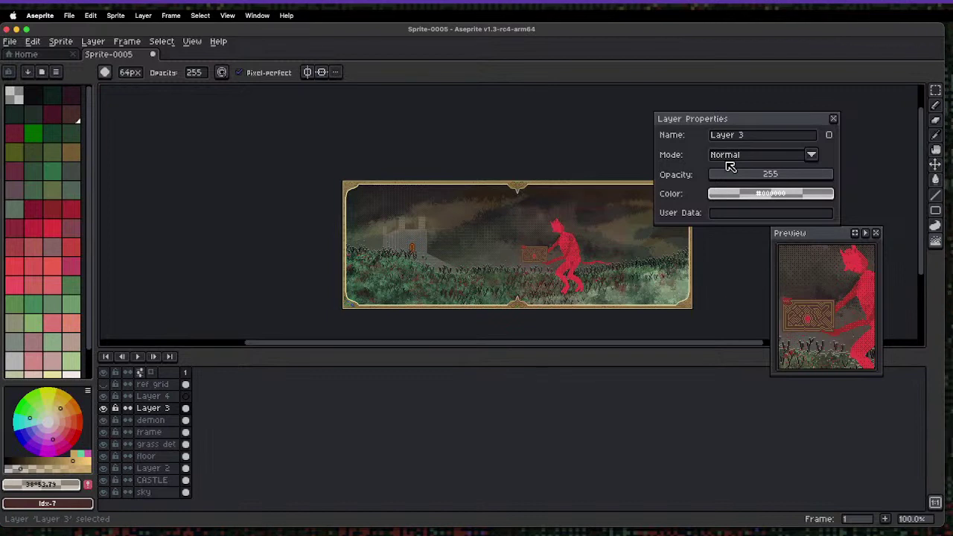
key("Up")
key("Up")
key("Up")
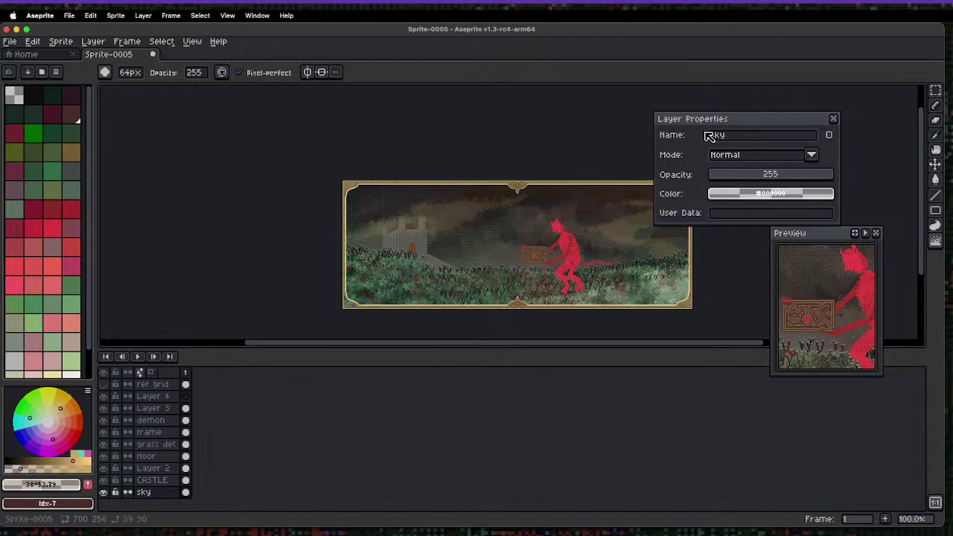
left_click(733, 137)
key("Return")
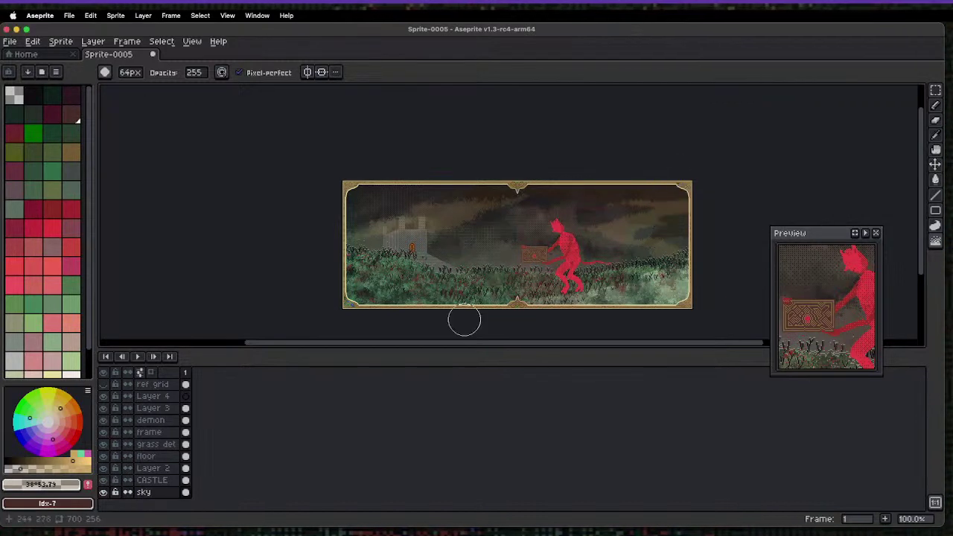
- Rename Layer 2, which holds the clouds, as FX
left_click(169, 457)
left_click(179, 471)
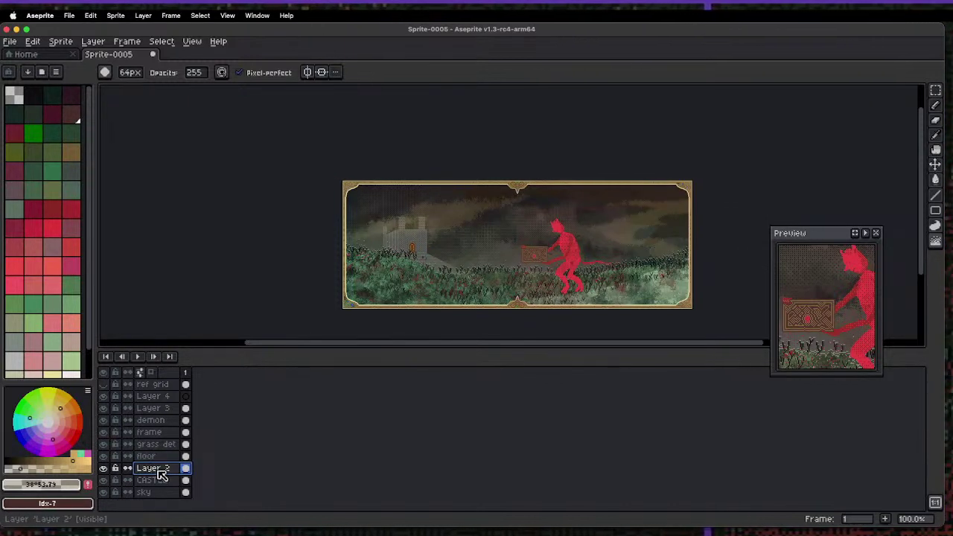
double_click(154, 469)
type("F")
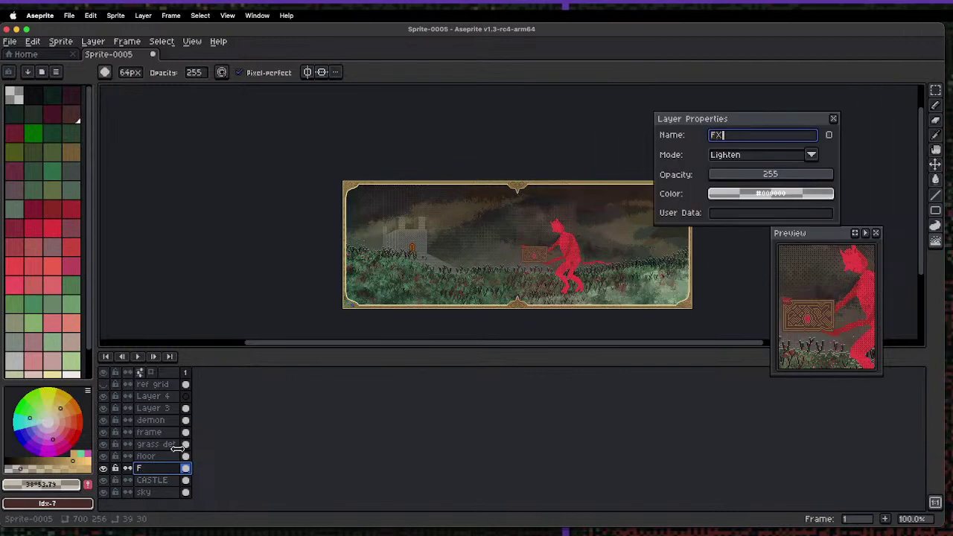
type("X")
key("Return")
- Apply the misc-marmolize convolution matrix to the clouds on the FX layer
scroll(511, 208, "up", 1)
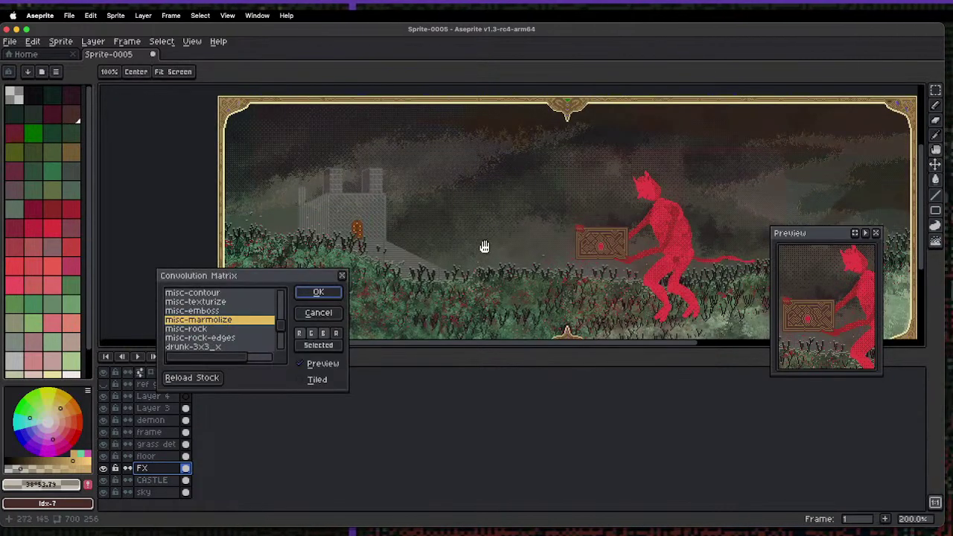
left_click(319, 292)
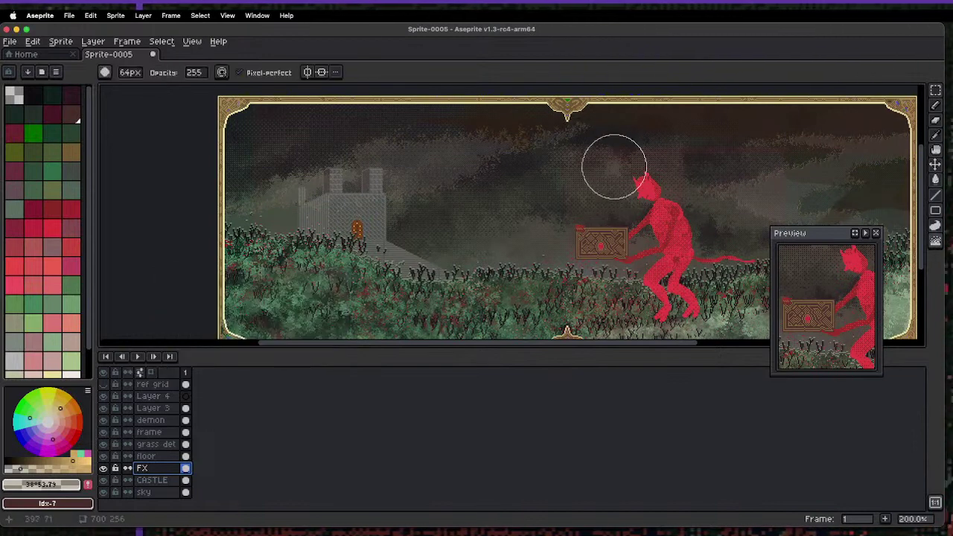
scroll(596, 179, "down", 1)
scroll(589, 185, "up", 1)
scroll(592, 186, "down", 1)
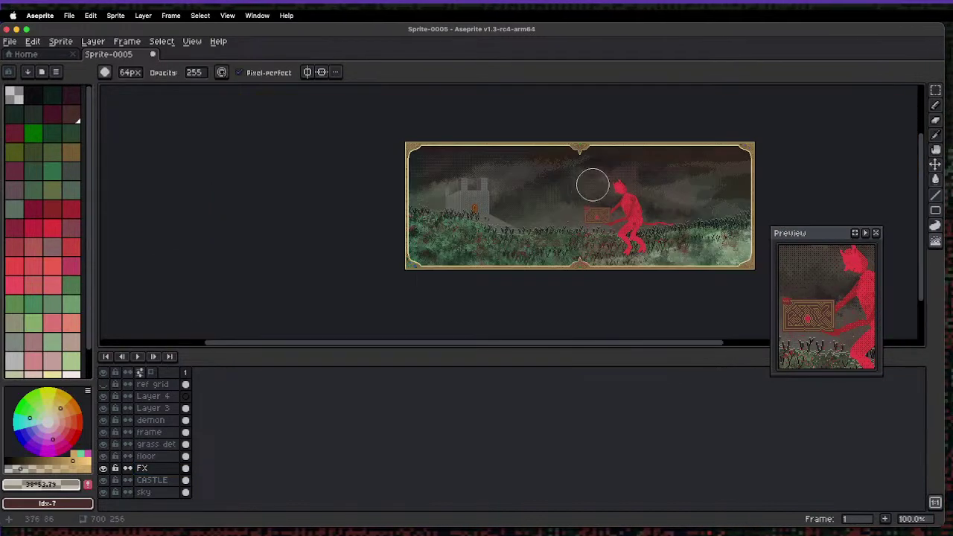
- Check the scene's composition against the ref grid layer, and hide the grid again
left_click_drag(592, 186, 503, 235)
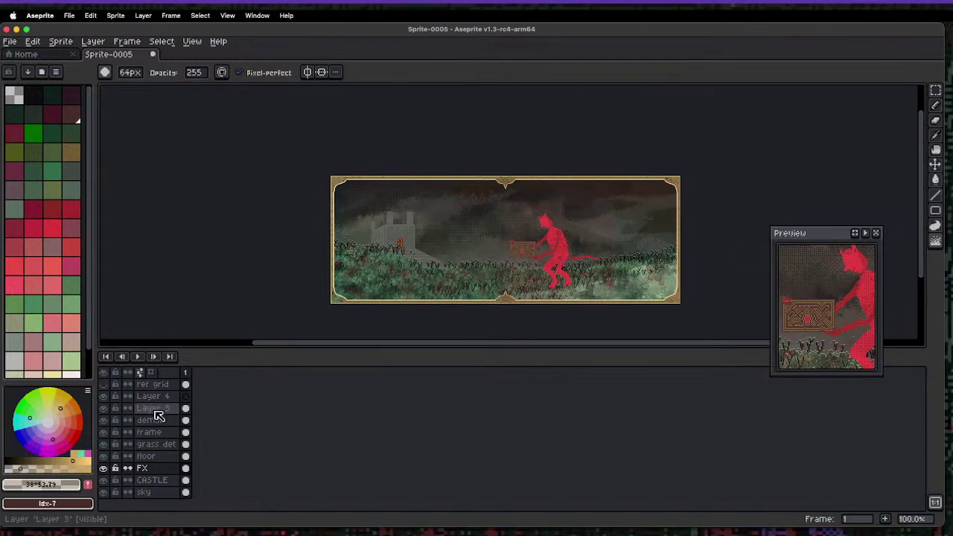
left_click(104, 384)
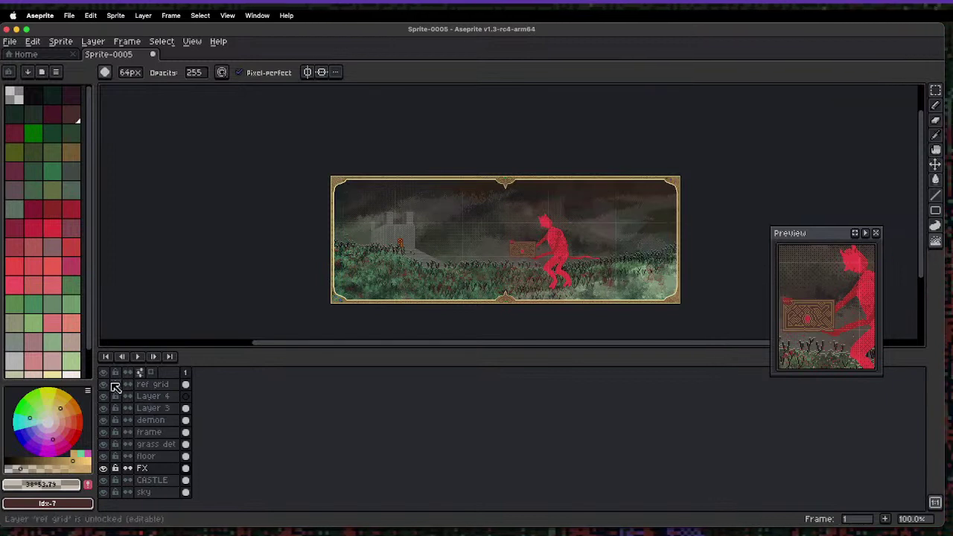
left_click(104, 386)
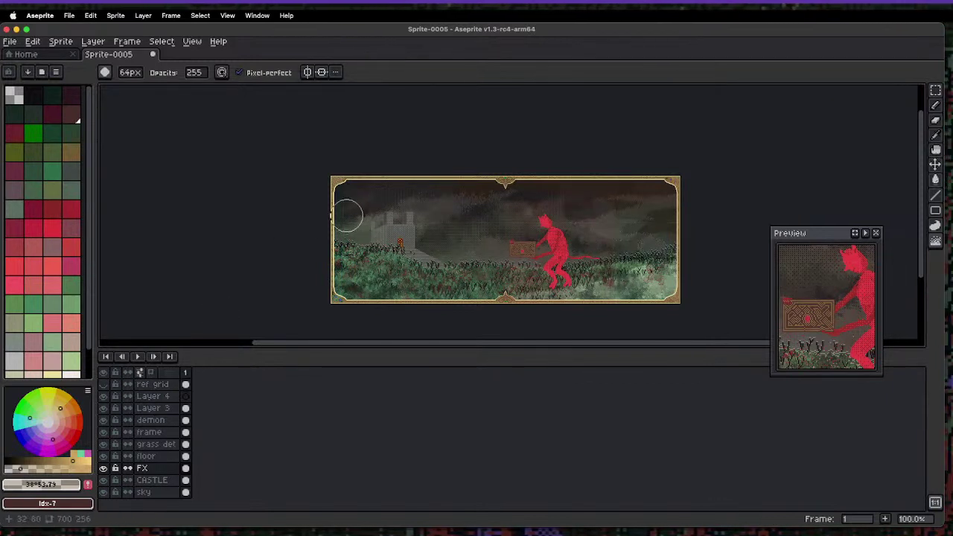
scroll(436, 216, "up", 1)
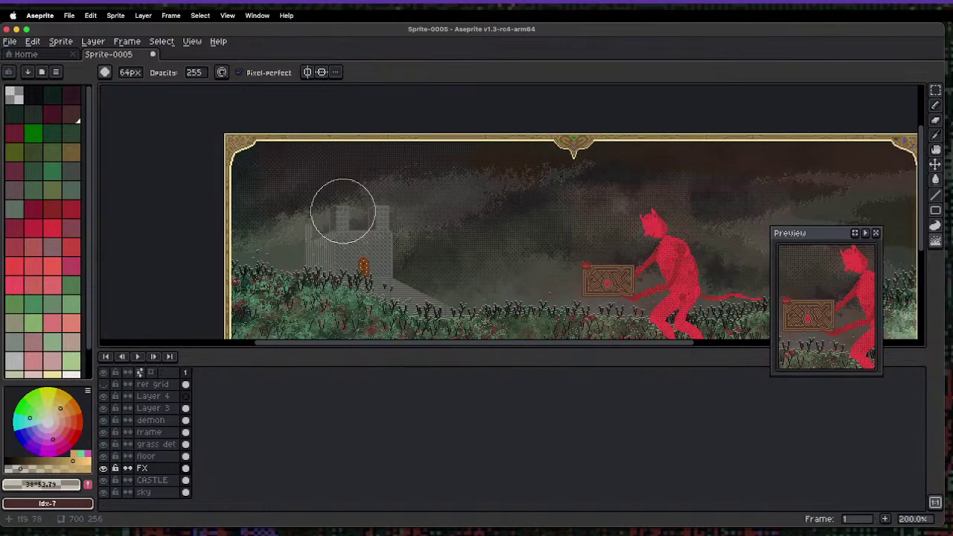
scroll(399, 239, "right", 2)
left_click_drag(447, 266, 343, 224)
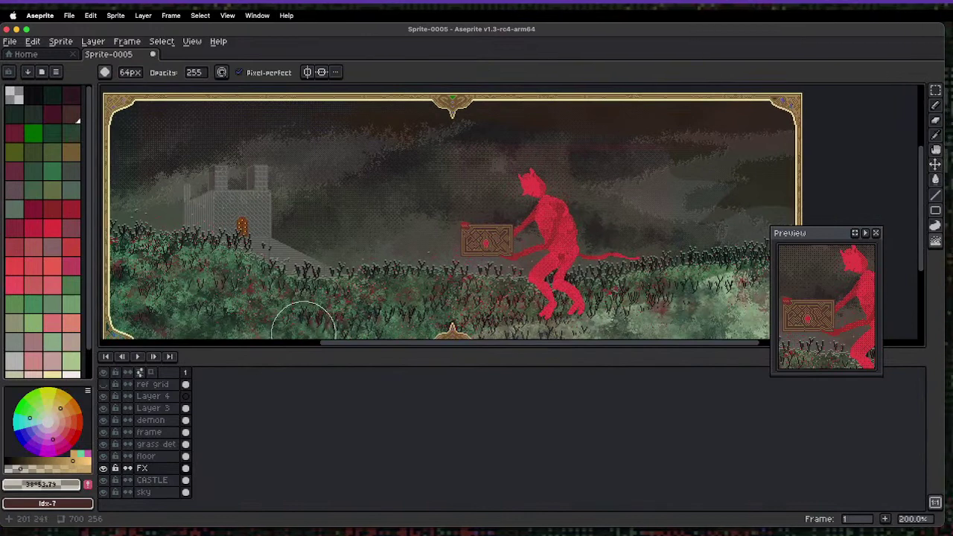
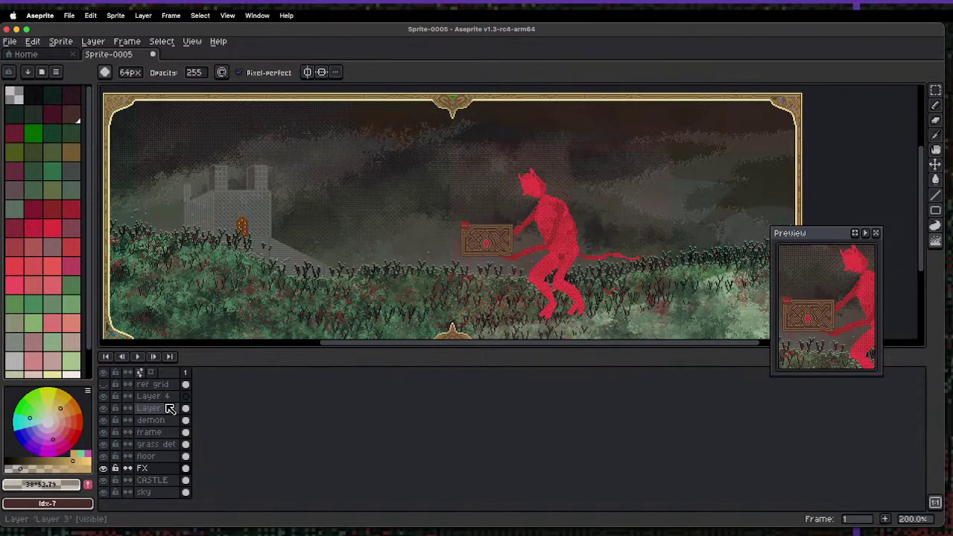
- Put all layers from Layer 3 down to sky into a new group and collapse it
left_click_drag(165, 415, 187, 488)
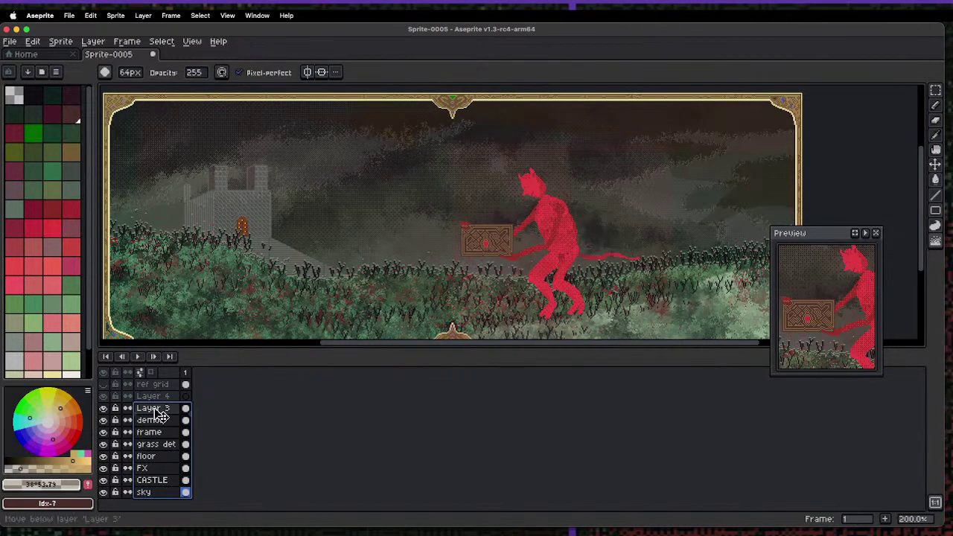
right_click(158, 411)
mouse_move(222, 454)
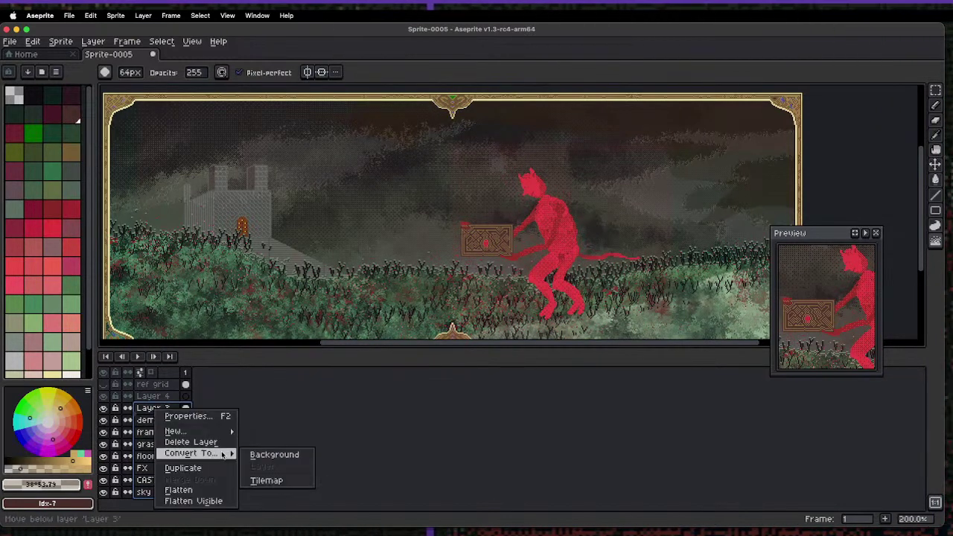
mouse_move(208, 434)
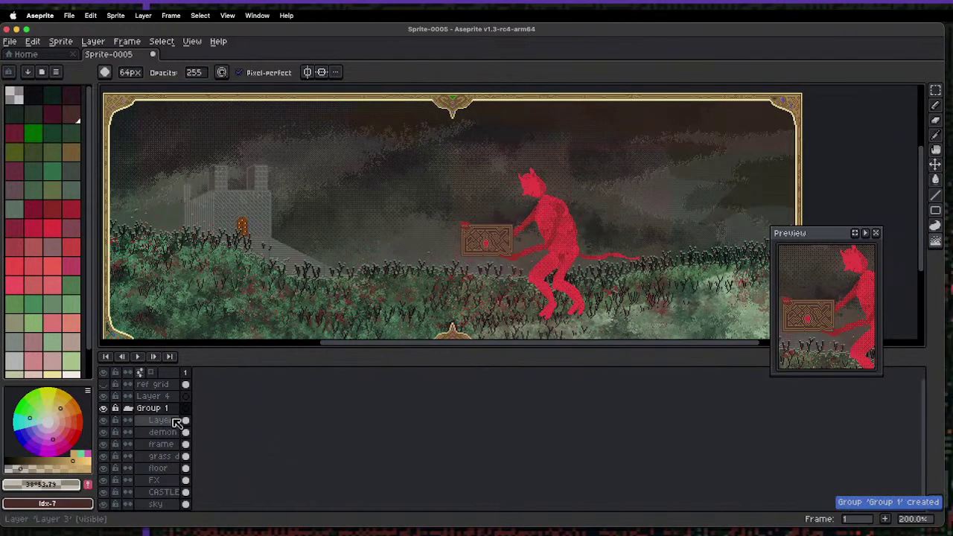
left_click(130, 411)
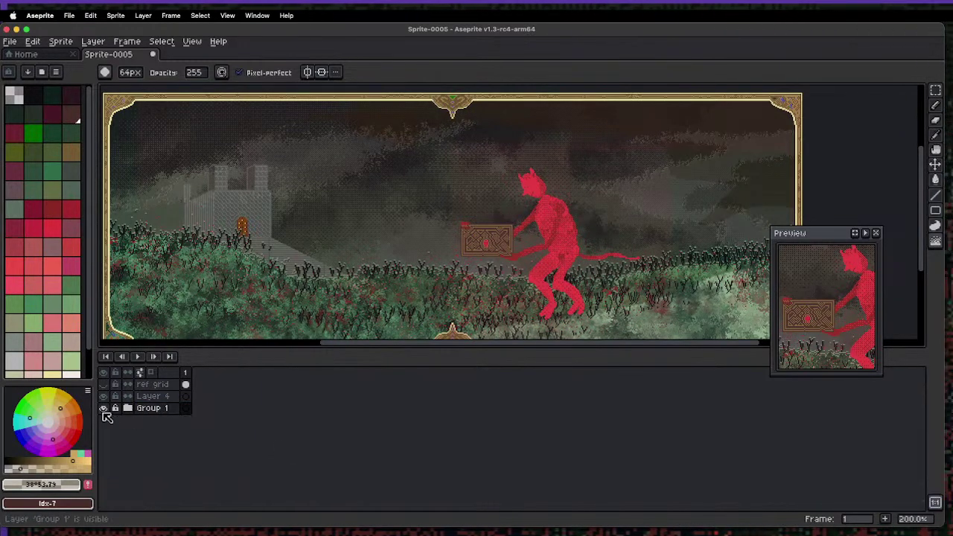
- Hide Group 1, duplicate it and make the copy visible
left_click(104, 409)
right_click(155, 409)
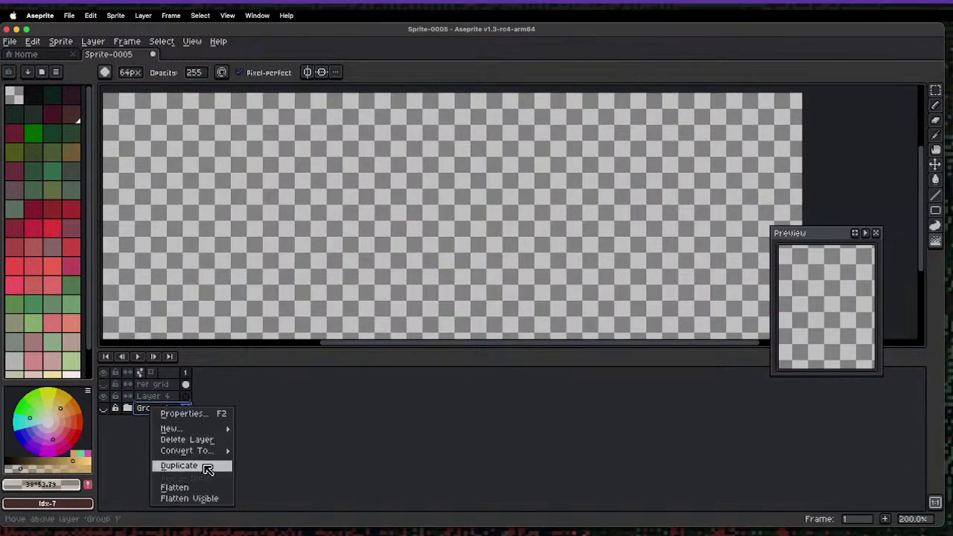
left_click(206, 467)
left_click(105, 409)
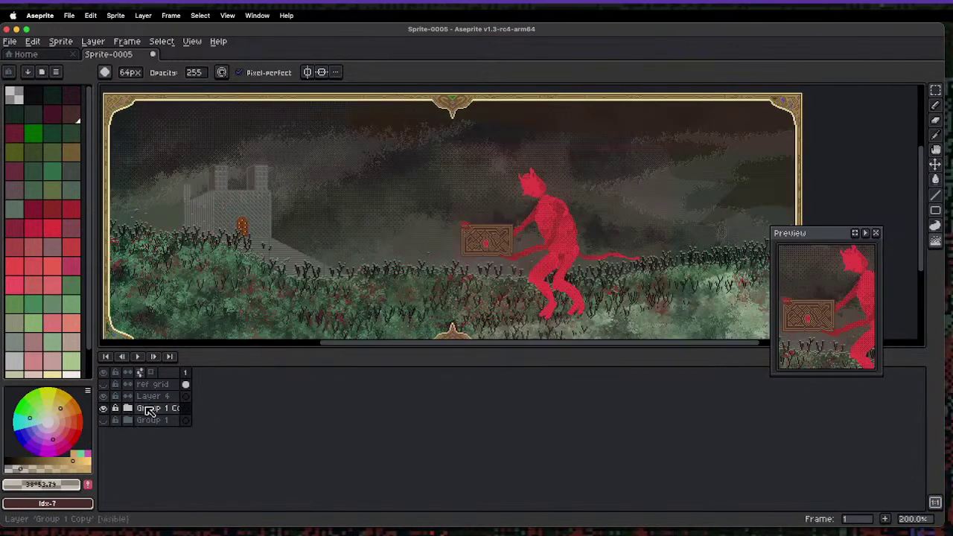
- Try flattening all visible layers from the group copy, and undo it
right_click(147, 409)
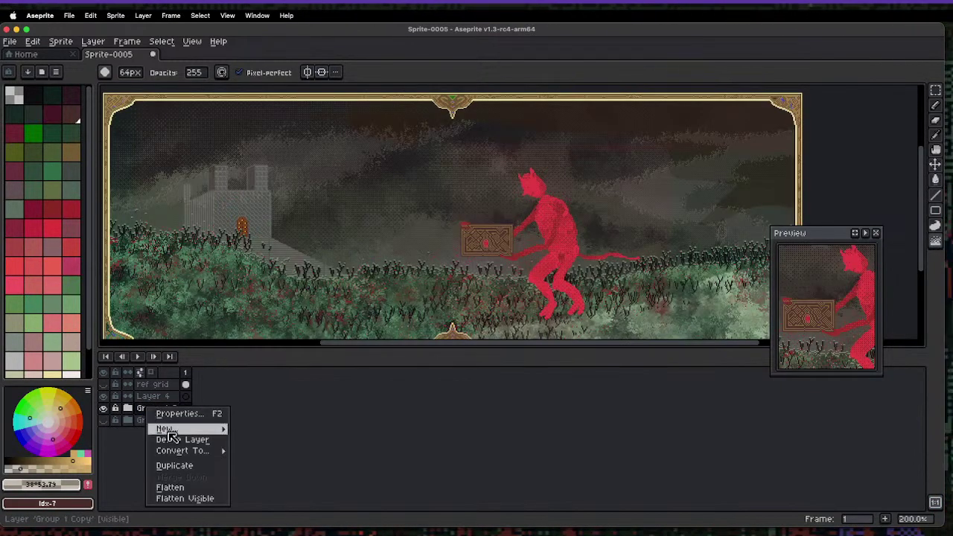
left_click(203, 499)
key("super+z")
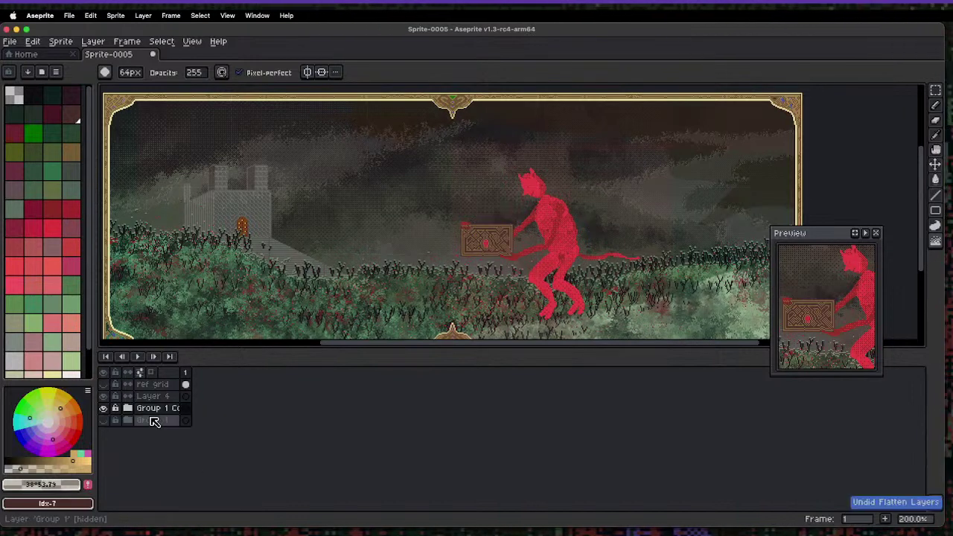
- Flatten the Group 1 Copy group into a single layer, leaving the hidden original group intact
left_click(149, 420)
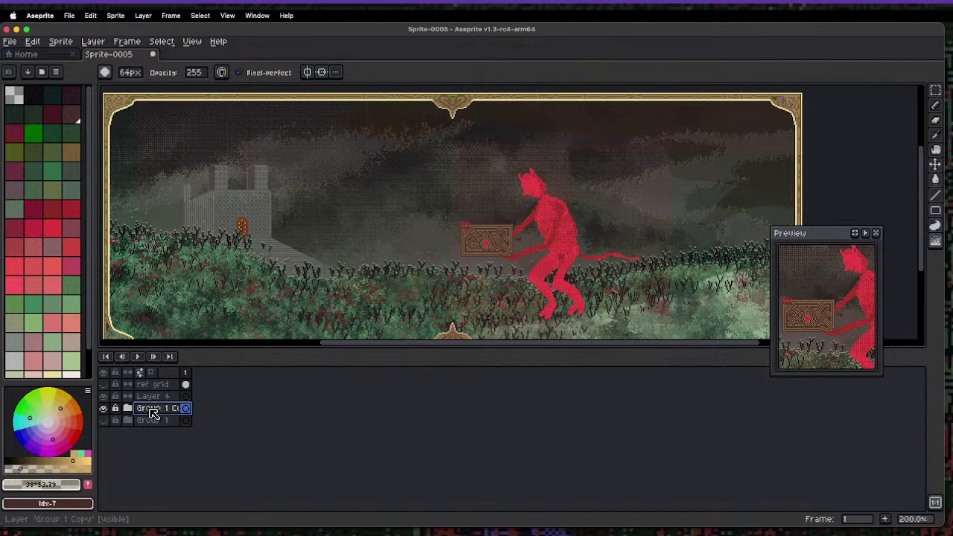
right_click(151, 411)
left_click(184, 494)
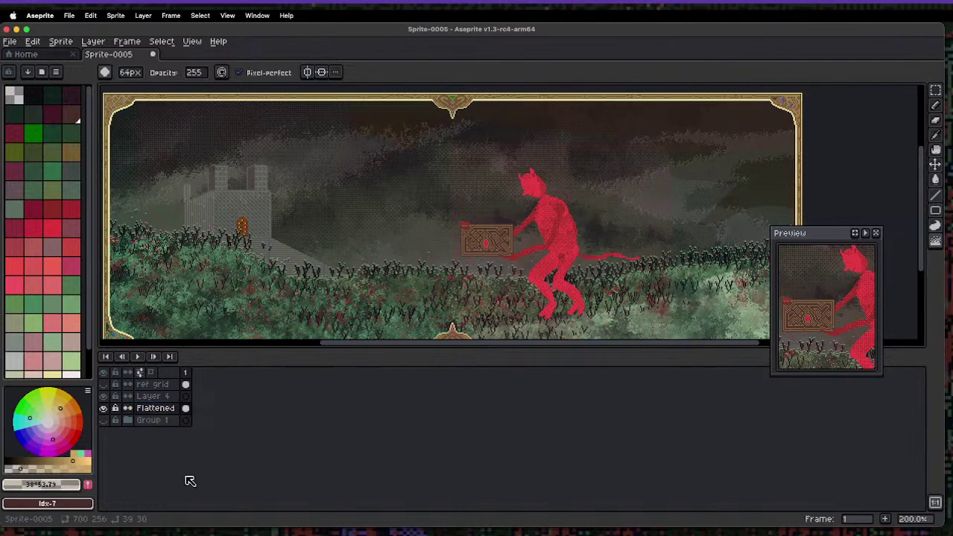
- Compare the Flattened layer with the original Group 1 by toggling their visibility and checking the group's contents
left_click(104, 408)
left_click(105, 422)
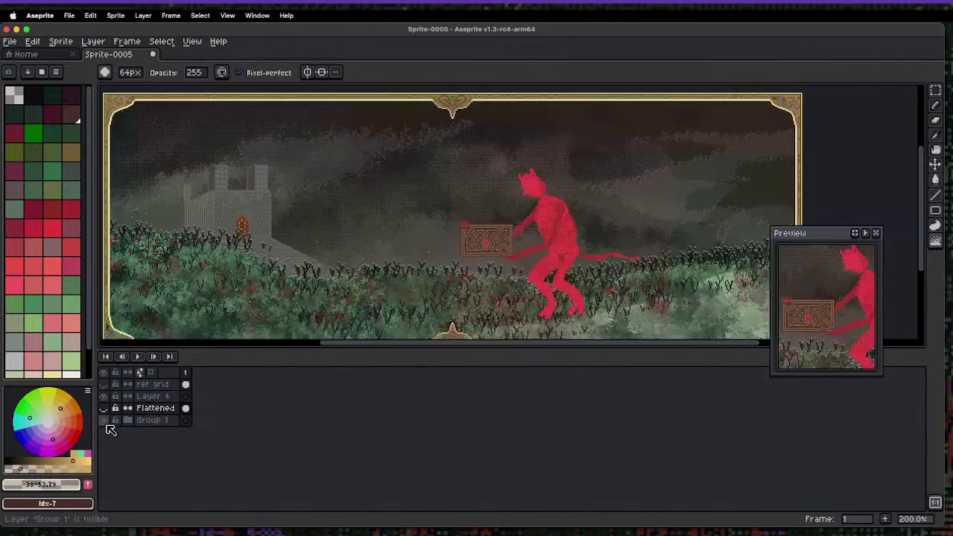
left_click(127, 421)
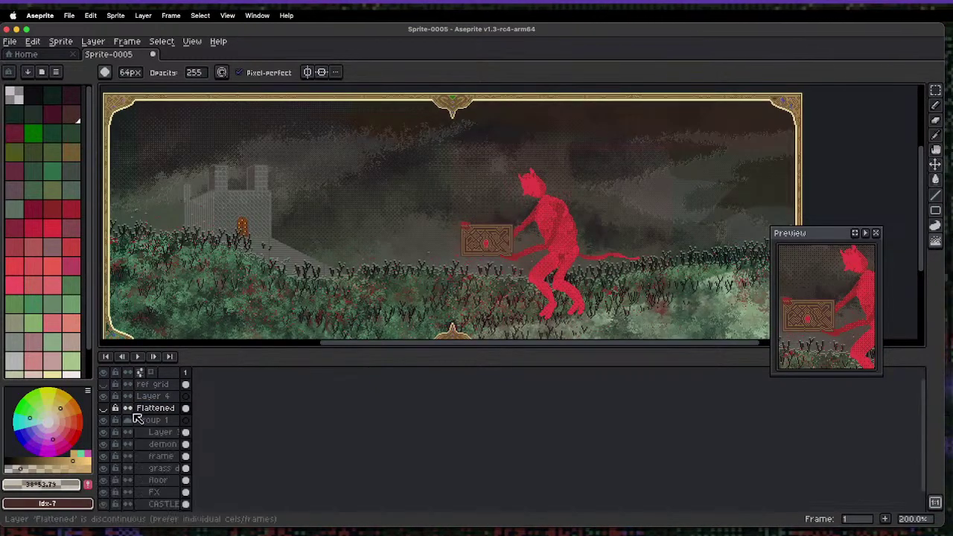
left_click(105, 421)
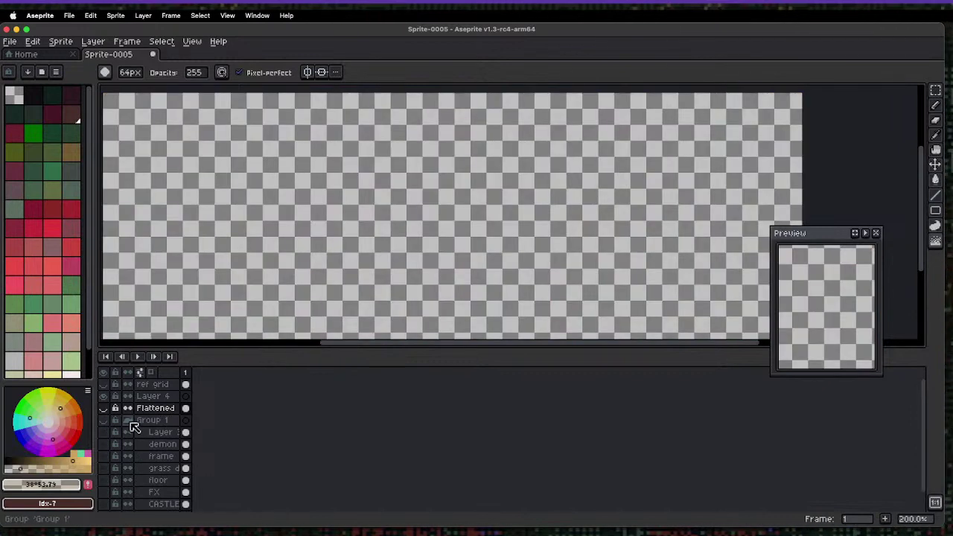
left_click(128, 422)
left_click(105, 421)
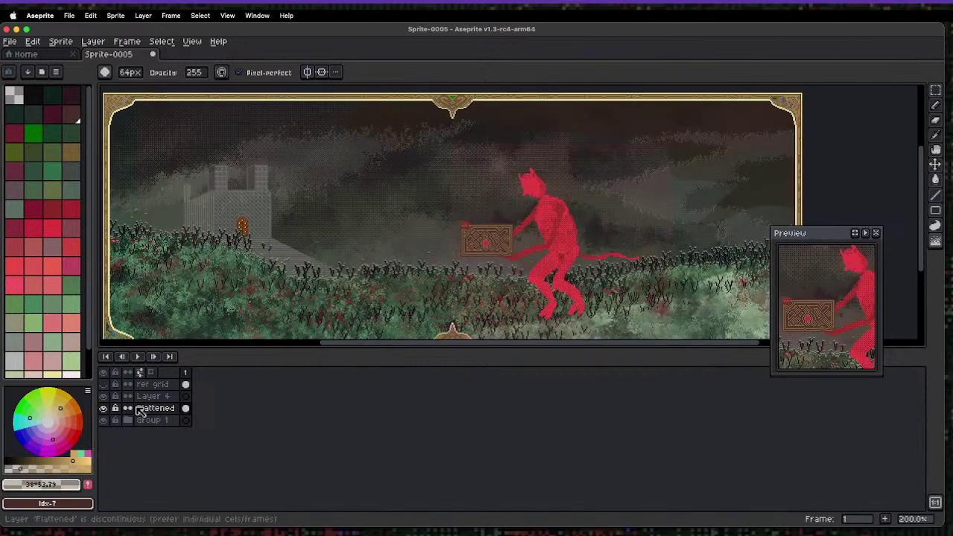
left_click_drag(298, 223, 287, 238)
scroll(406, 157, "down", 2)
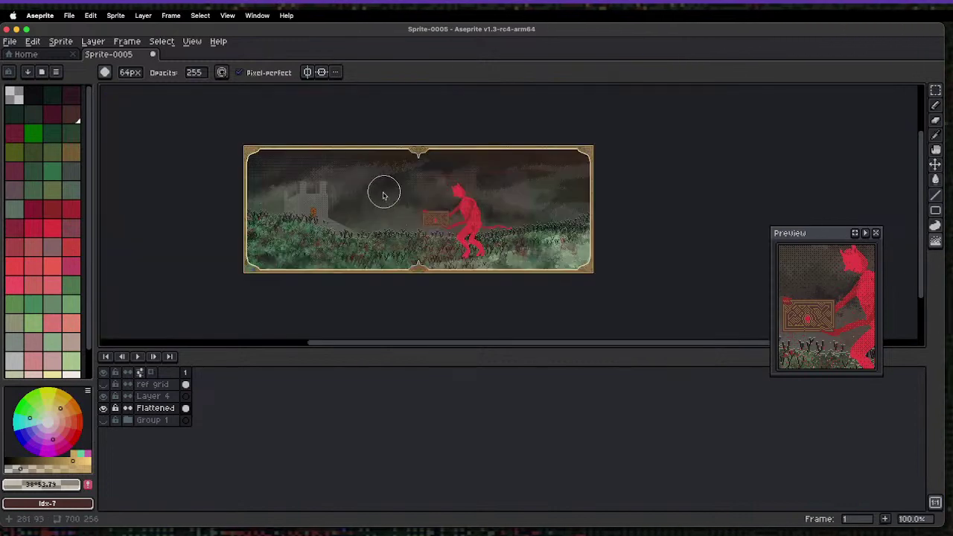
scroll(311, 276, "up", 2)
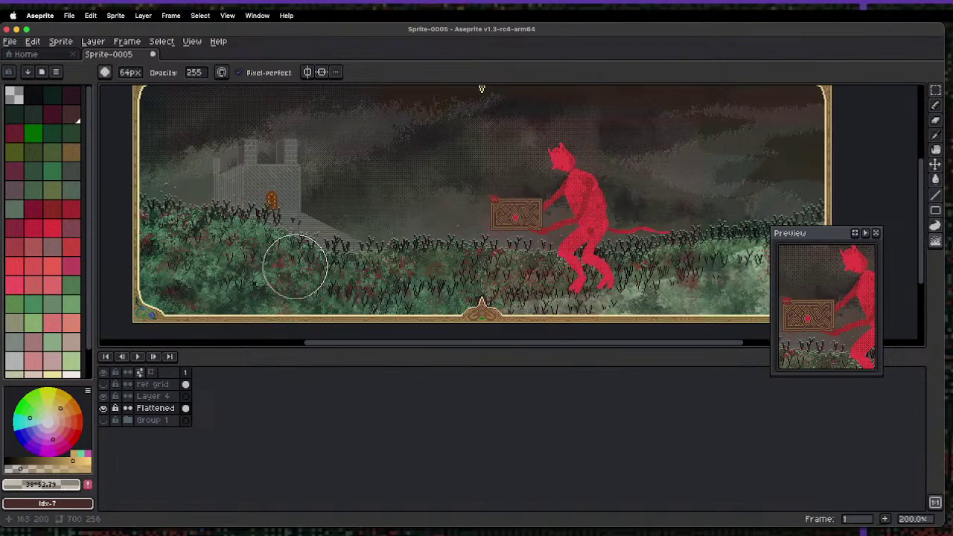
mouse_move(296, 278)
left_mouse_down()
mouse_move(305, 248)
mouse_move(273, 270)
mouse_move(291, 248)
left_mouse_up()
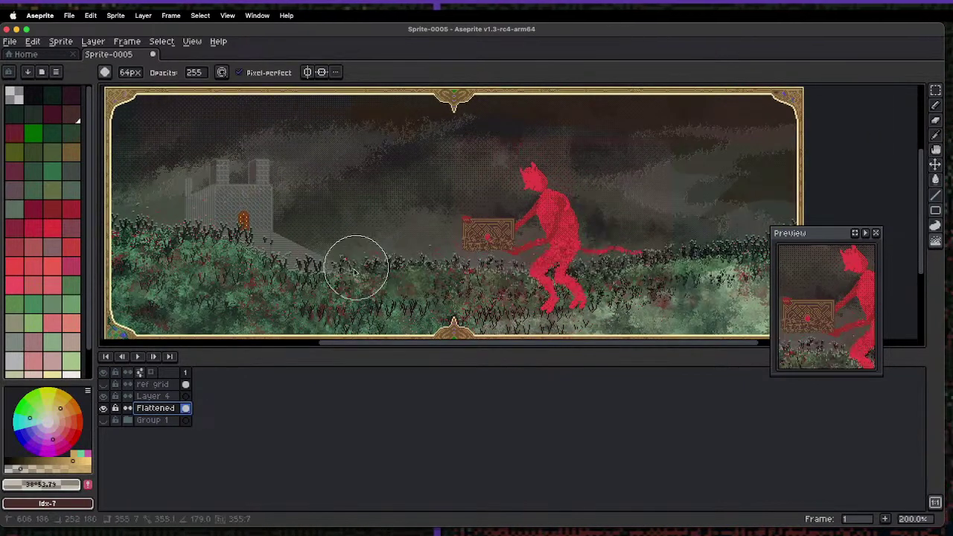
key("F9")
key("Escape")
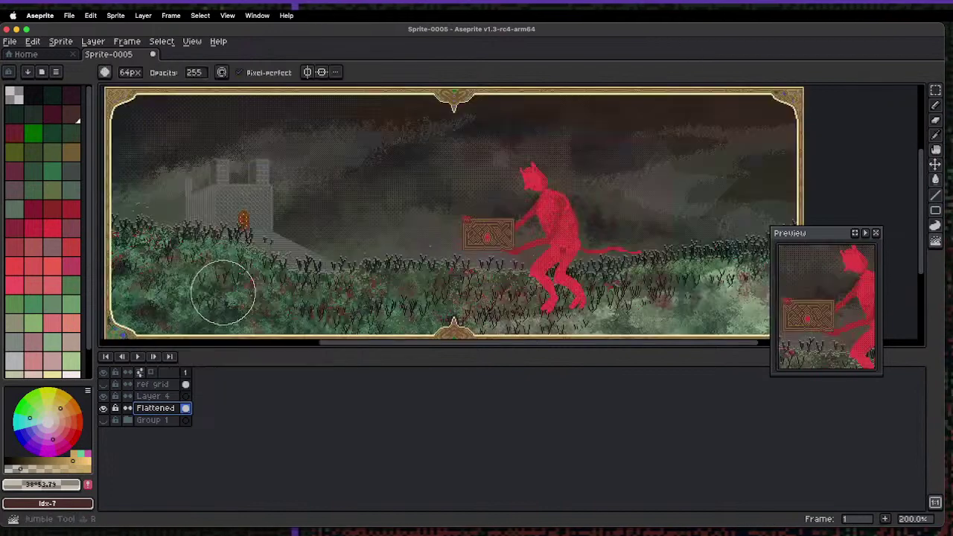
- Start the Convolution Matrix effect on the Flattened layer and preview the sharpen-3x3 matrix
left_click(33, 41)
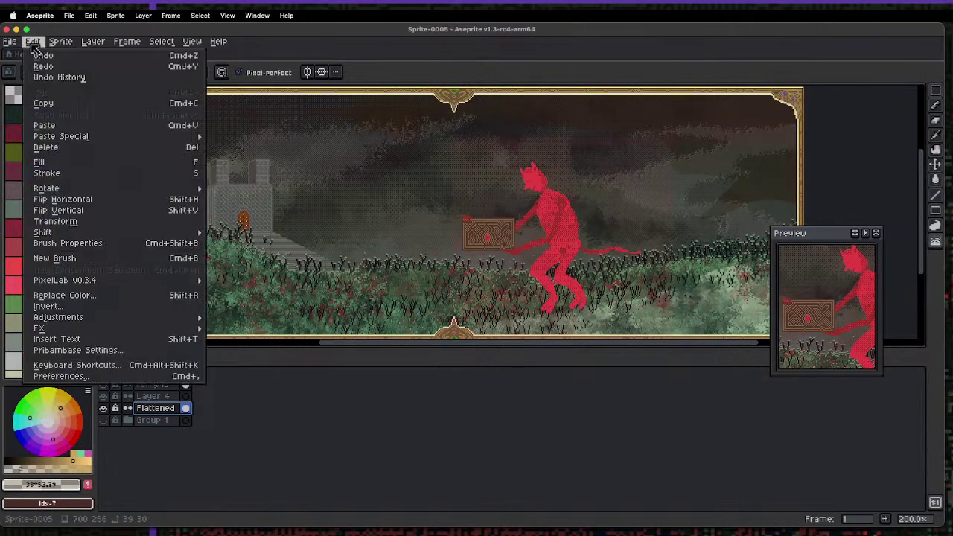
mouse_move(149, 331)
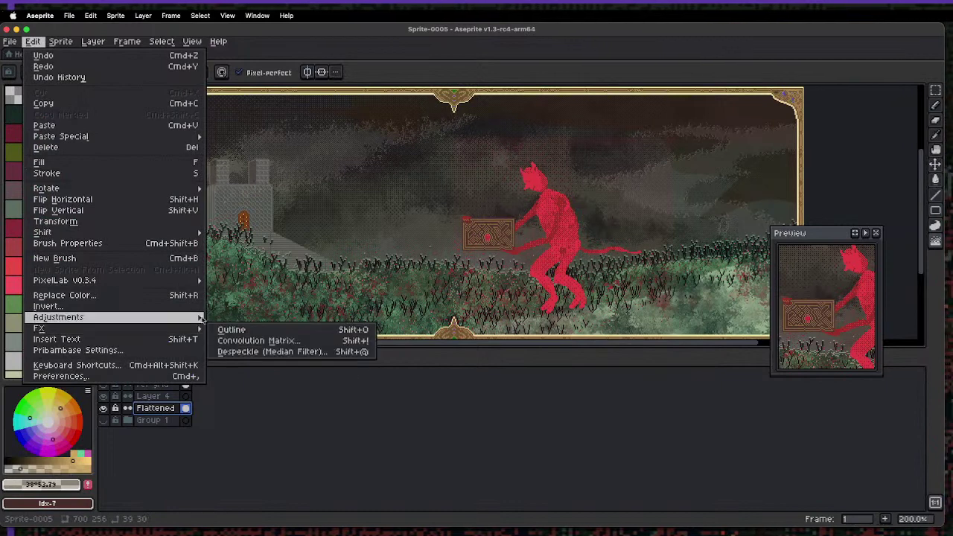
left_click(259, 341)
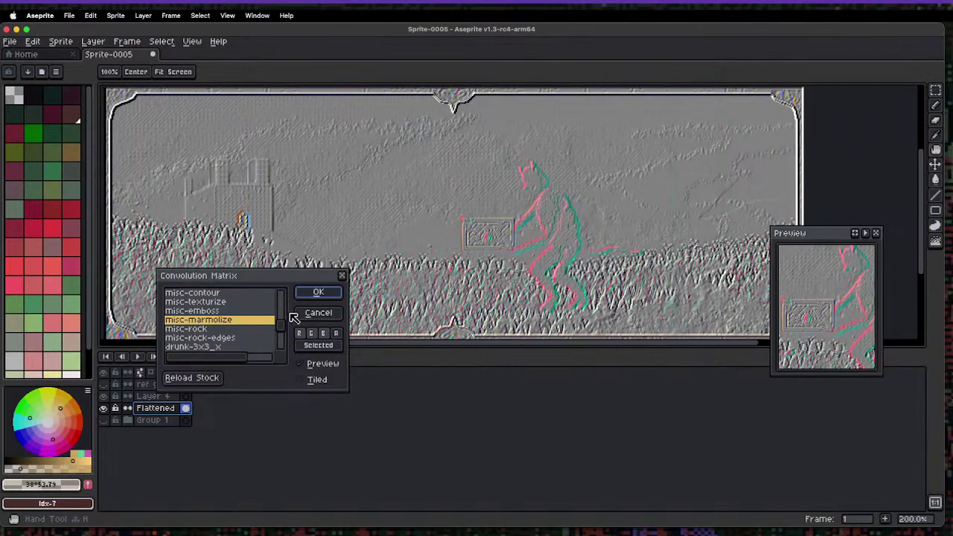
scroll(286, 330, "down", 6)
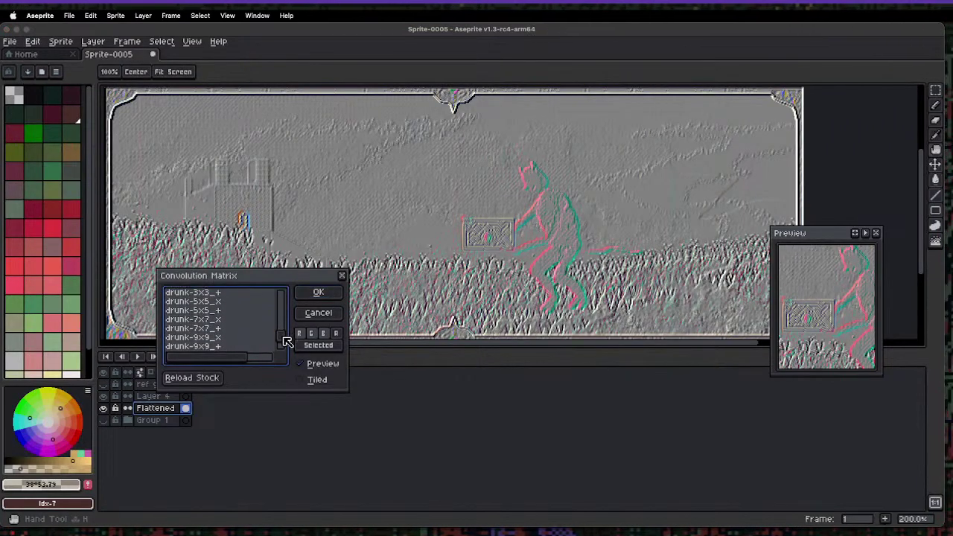
scroll(287, 347, "up", 5)
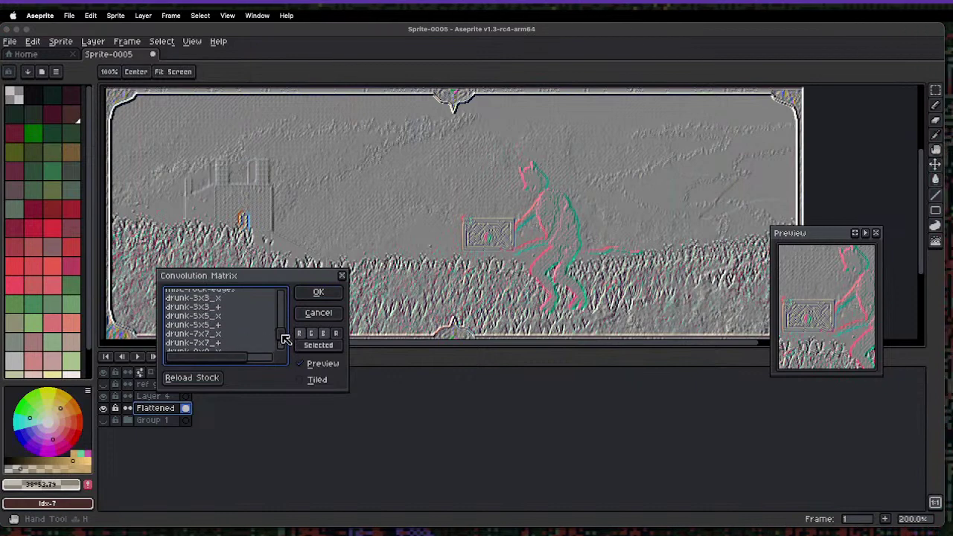
scroll(281, 327, "up", 6)
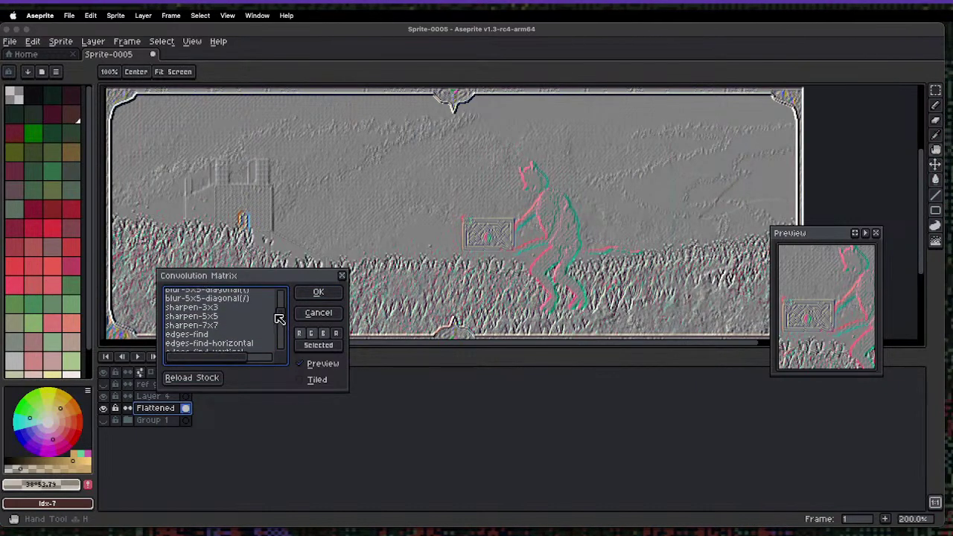
left_click(219, 311)
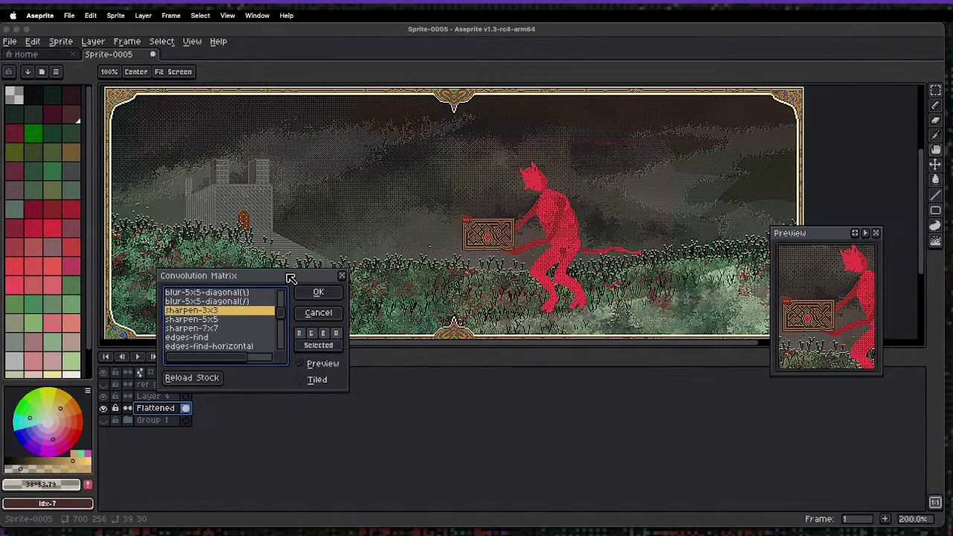
- Preview the sharpen-5x5 and blur-5x5-diagonal(/) matrices for comparison, and apply sharpen-3x3 to the Flattened layer
left_click_drag(304, 268, 345, 376)
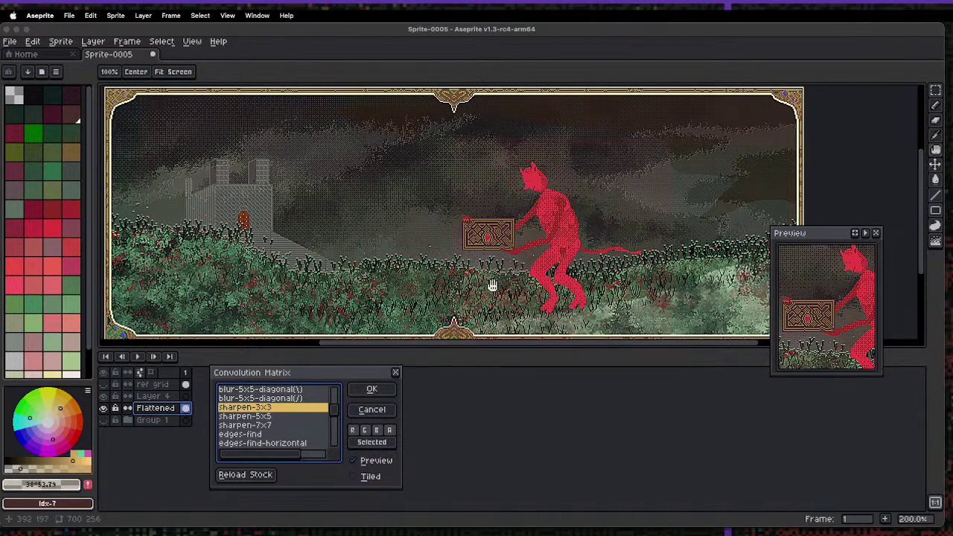
left_click(274, 417)
left_click(297, 400)
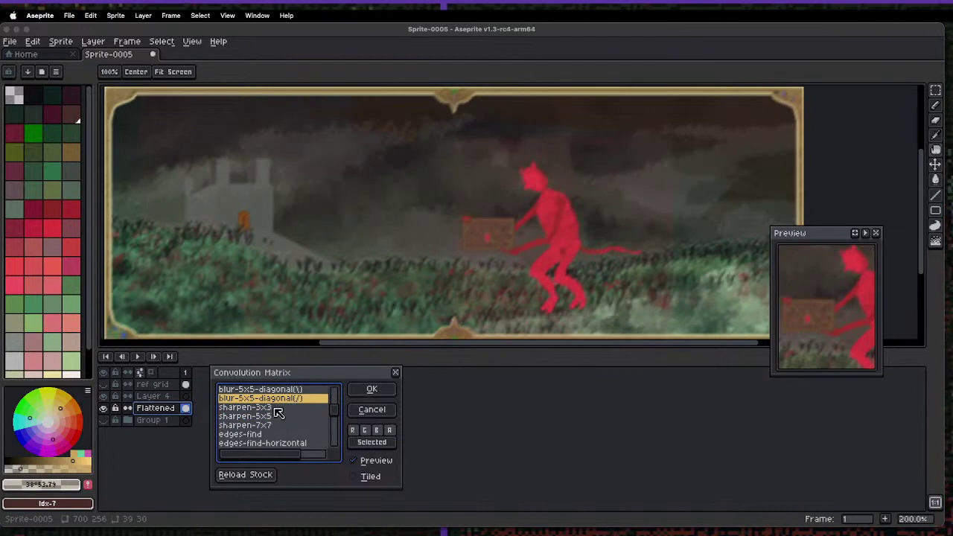
left_click(276, 408)
left_click(373, 389)
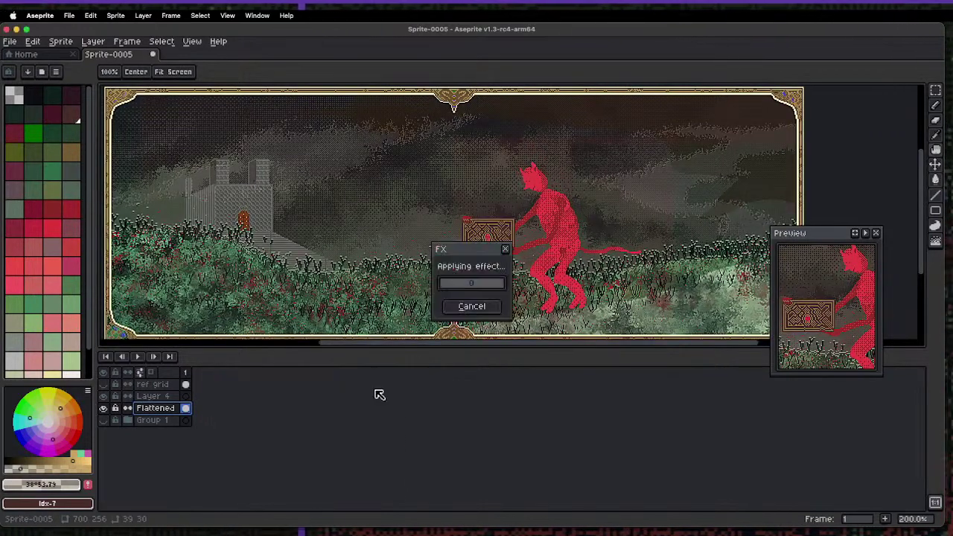
- Open the Flattened layer's properties and reduce its opacity to 157, trying full transparency on the way
double_click(158, 408)
left_click(812, 174)
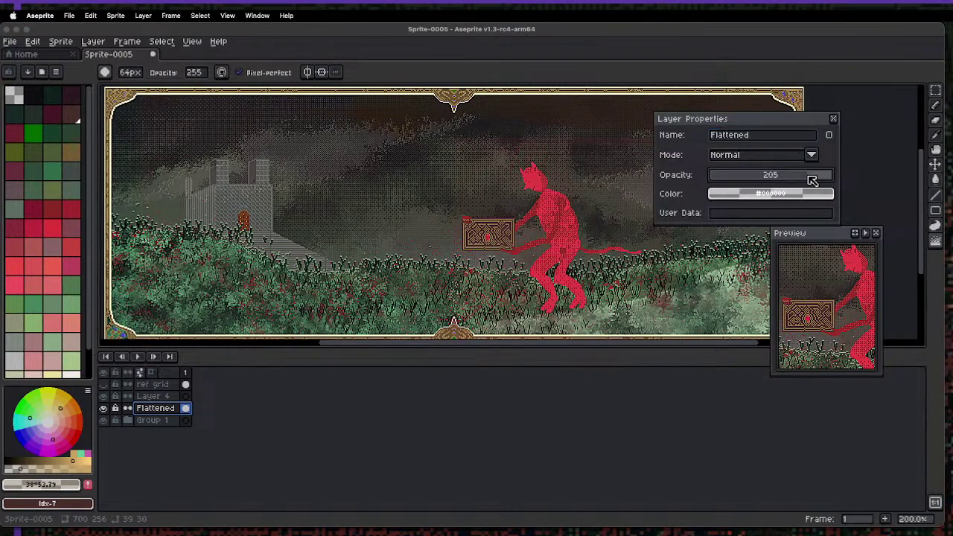
left_click_drag(789, 181, 678, 195)
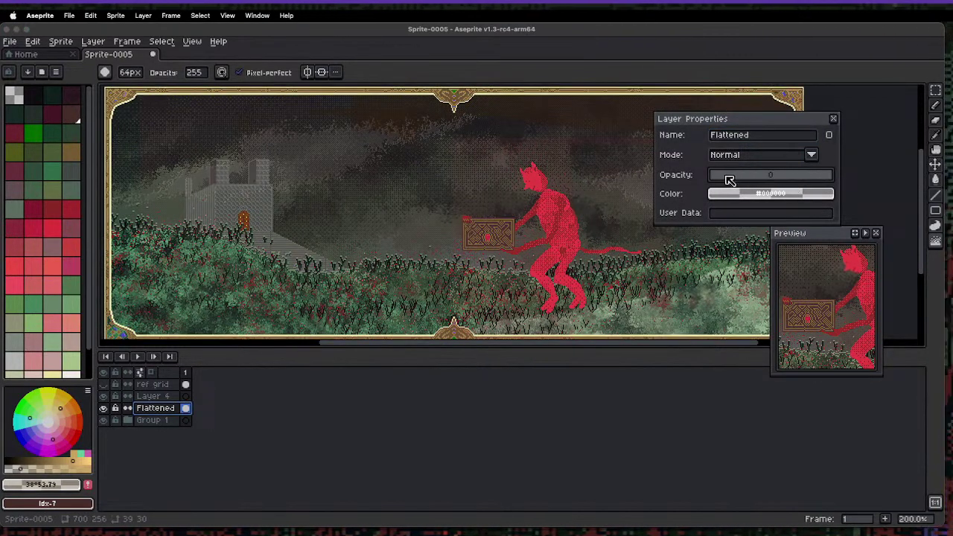
left_click_drag(745, 179, 782, 183)
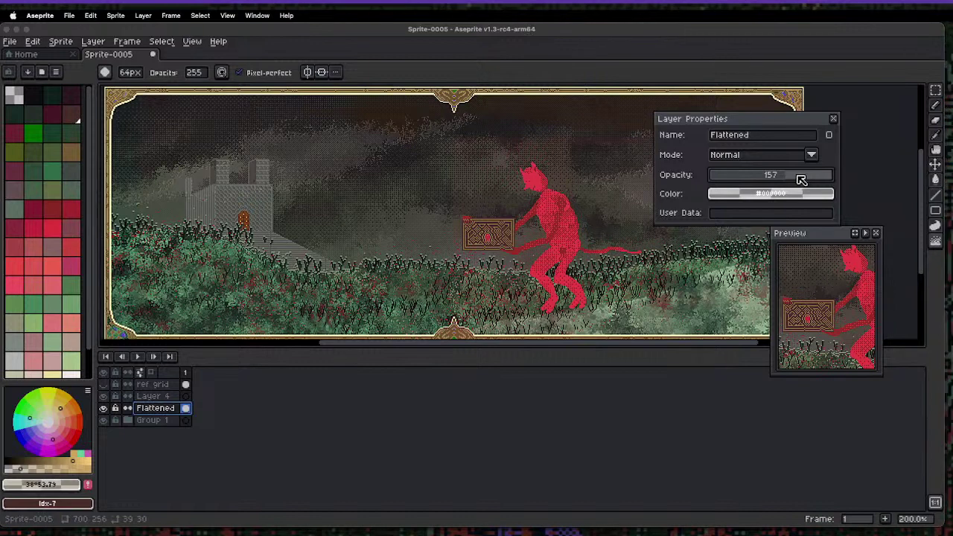
- Set the Flattened layer's blend mode to Color Dodge, adjust its opacity between weak and strong, and close the properties
left_click(756, 155)
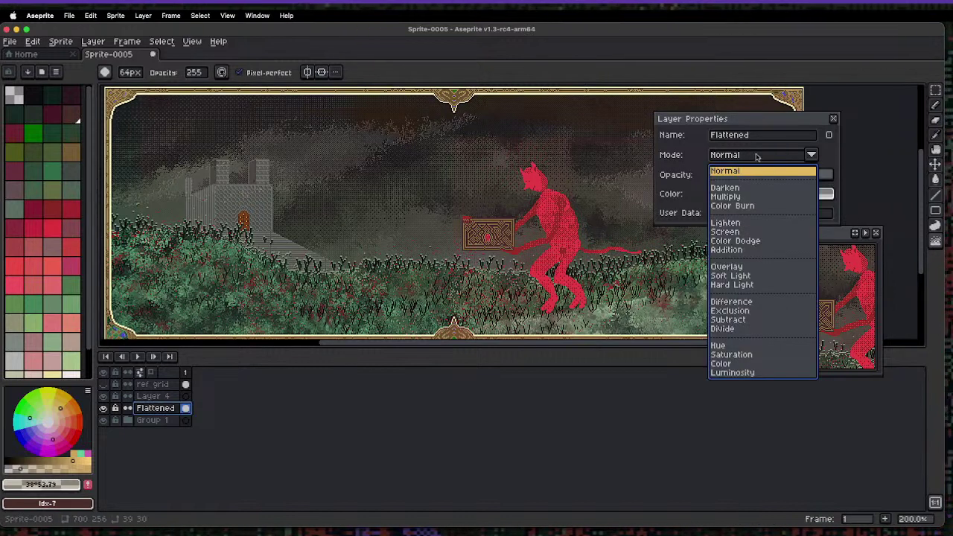
left_click(770, 238)
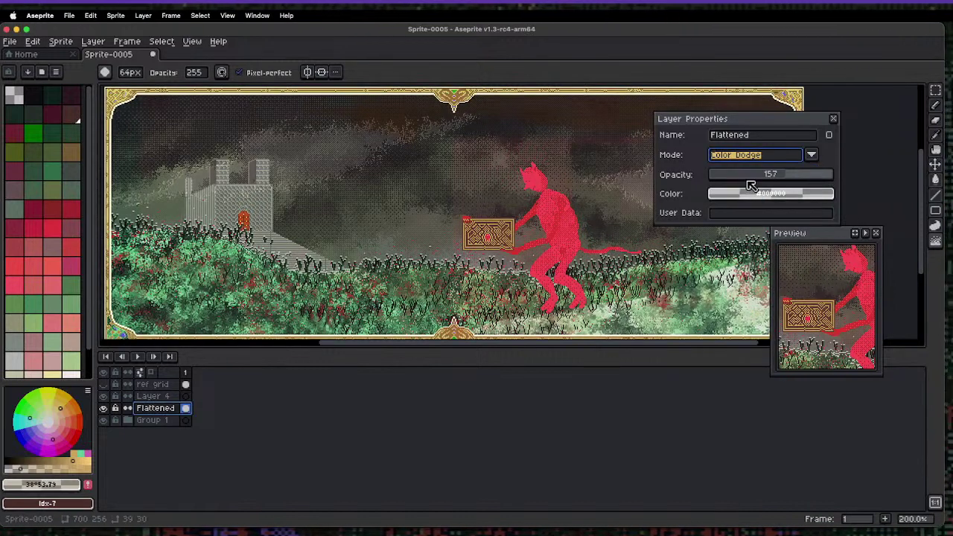
mouse_move(766, 175)
left_mouse_down()
mouse_move(681, 189)
mouse_move(747, 179)
left_mouse_up()
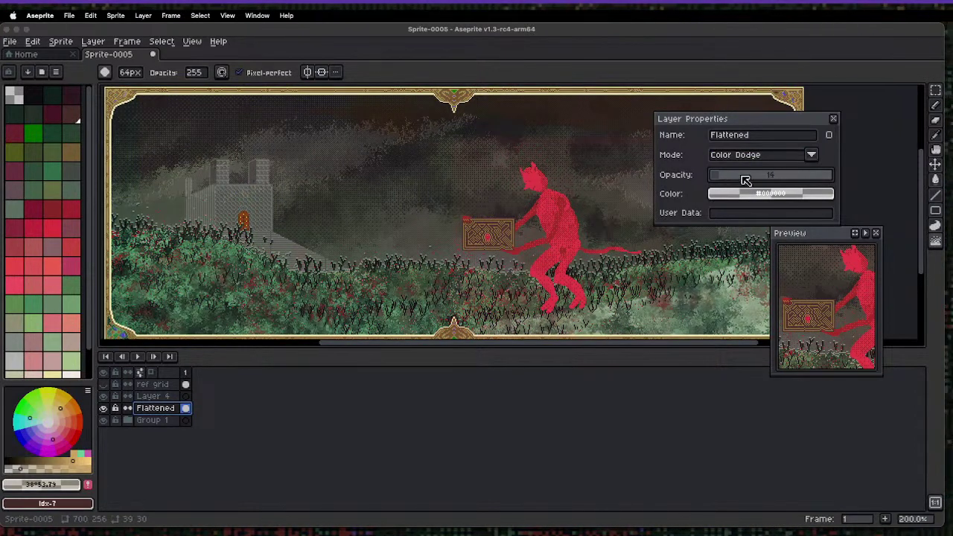
left_click_drag(739, 182, 805, 174)
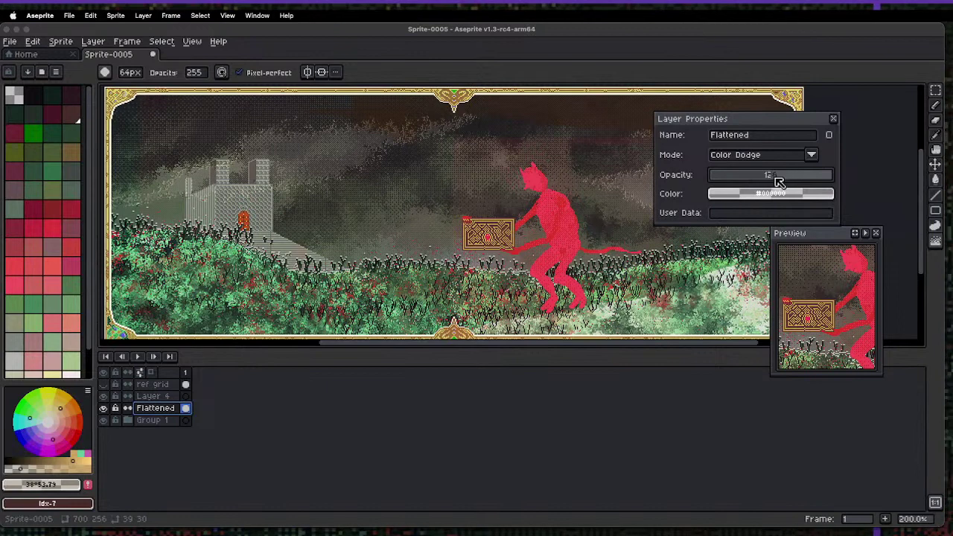
left_click(830, 121)
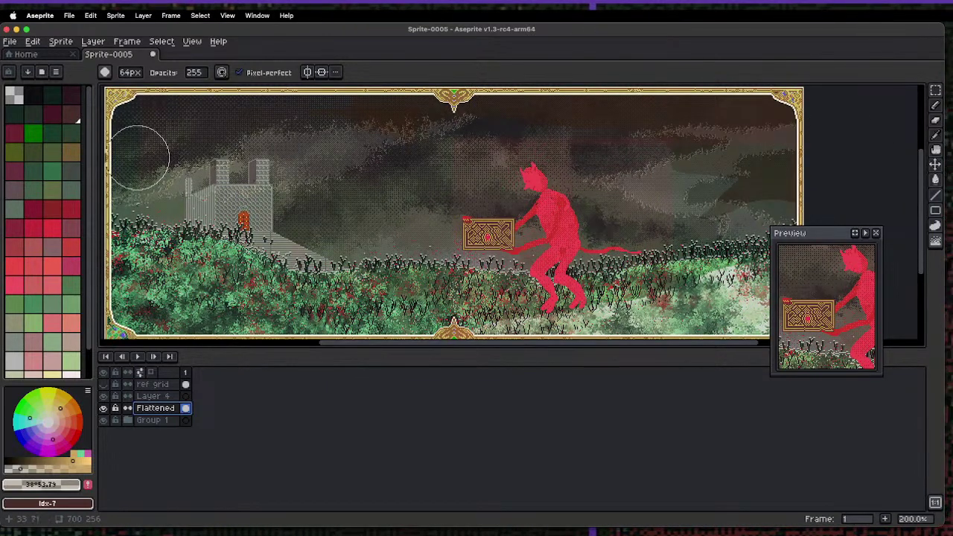
- Load the custom brush saved in the second slot and roughen the castle walls and the frame's upper edge on the Flattened layer
left_click(108, 72)
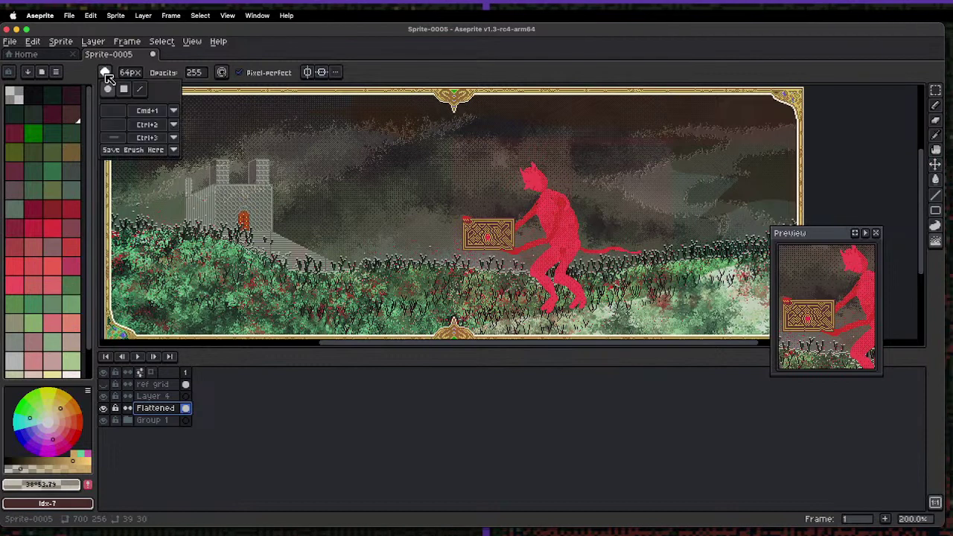
left_click(117, 127)
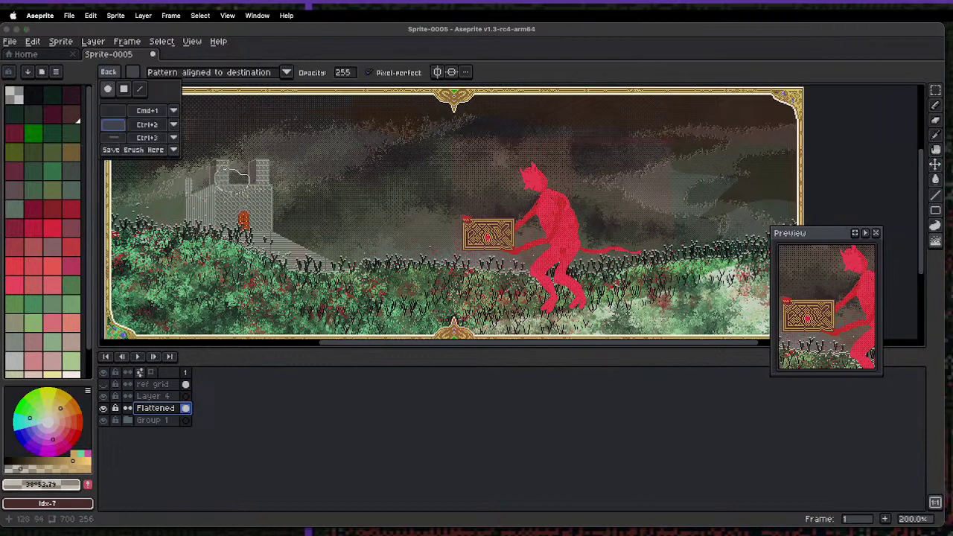
left_click(177, 220)
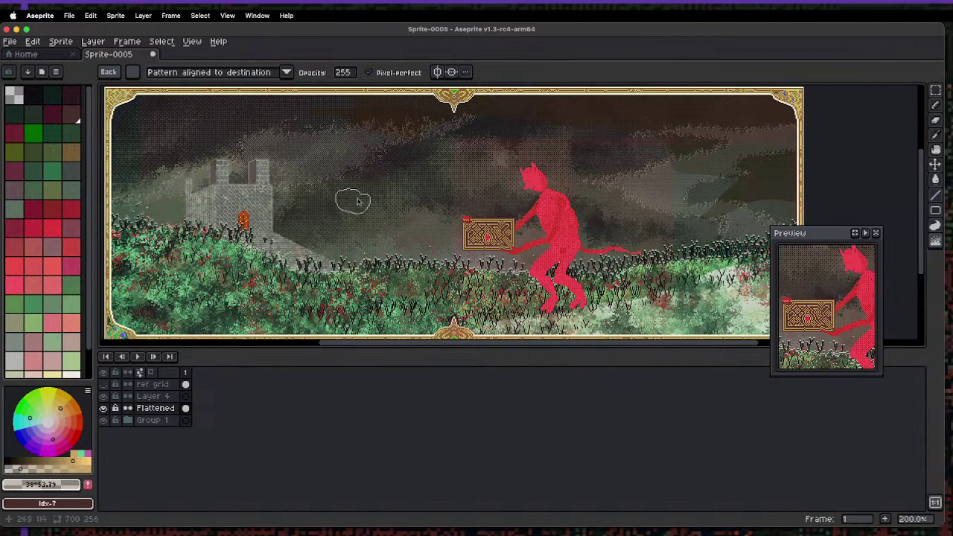
key("v")
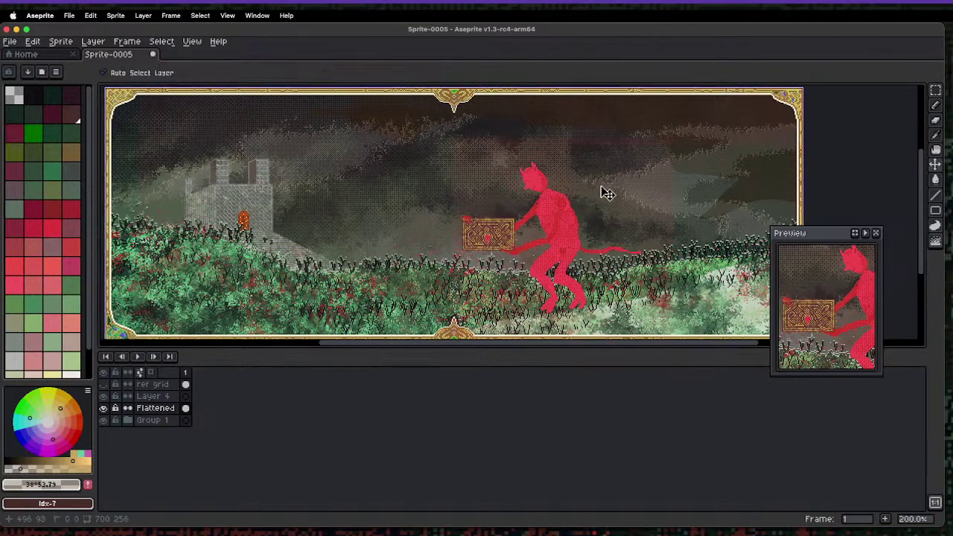
key("super+z")
key("b")
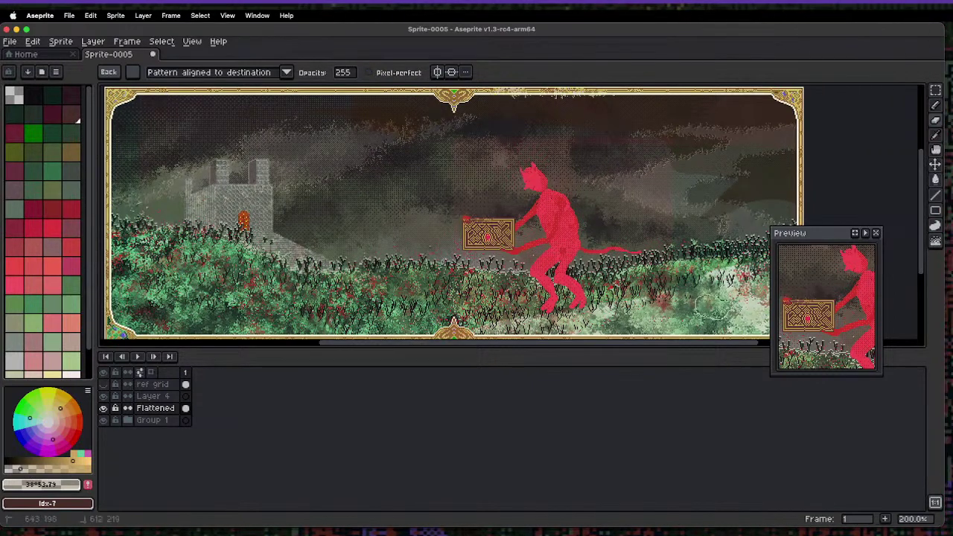
- Inspect the textured scene and hide the Flattened layer to compare it with the original artwork beneath
scroll(634, 283, "down", 3)
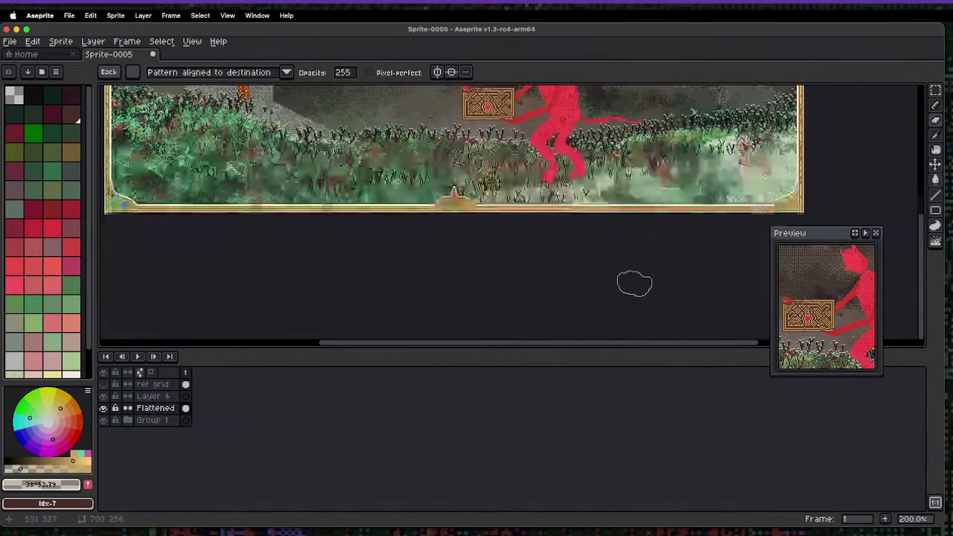
key("space")
left_click_drag(463, 213, 545, 300)
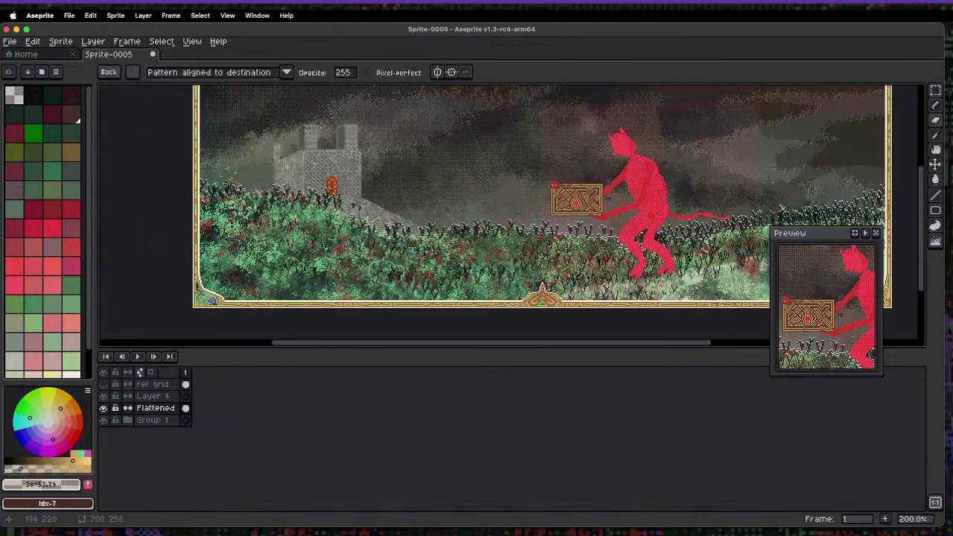
key("space")
left_click_drag(383, 187, 306, 231)
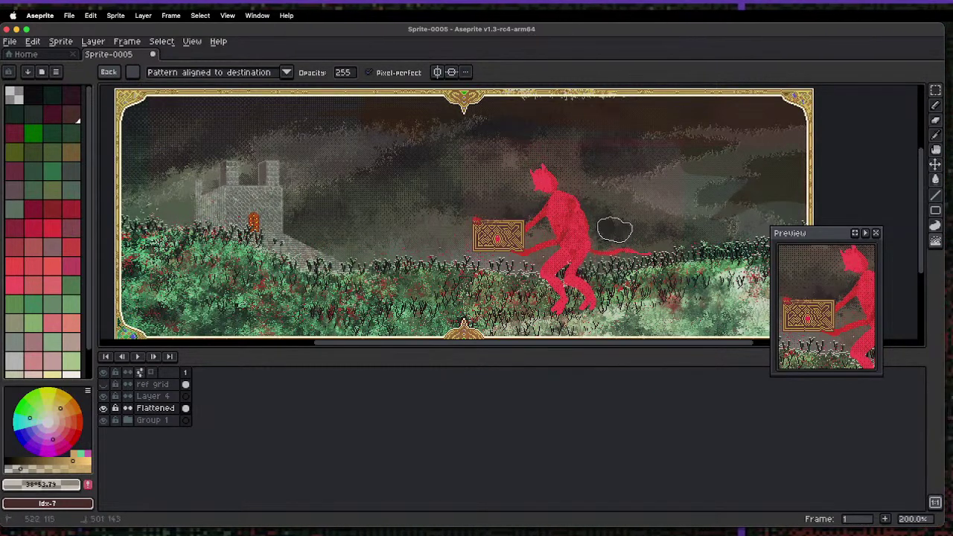
left_click(104, 409)
left_click_drag(94, 412, 97, 412)
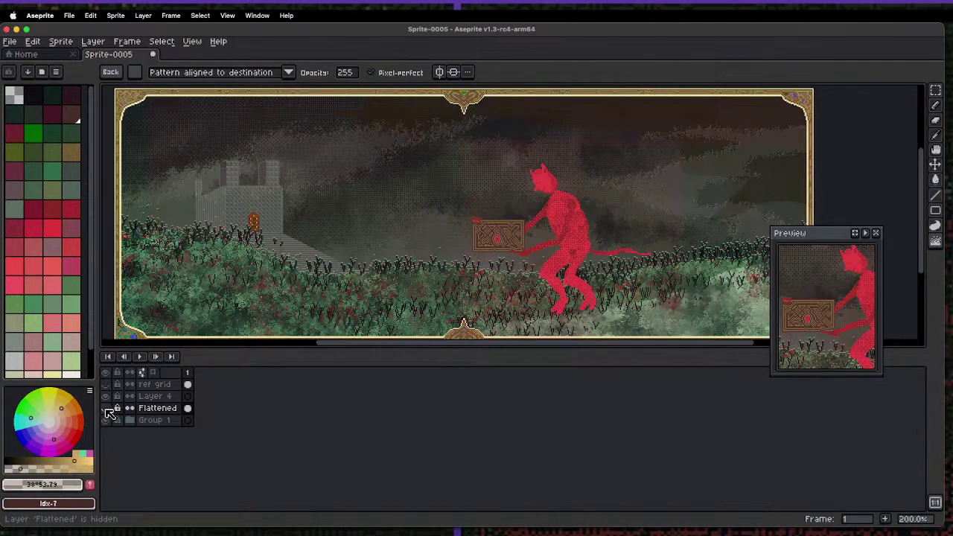
- Toggle the visibility of the Flattened layer and Group 1 to compare the scene with and without each
left_click(106, 409)
left_click(105, 409)
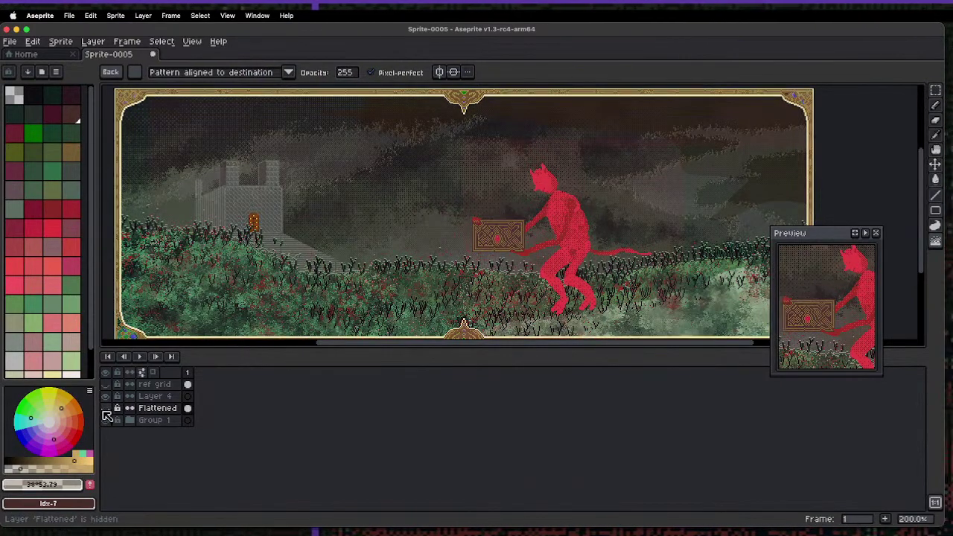
left_click(105, 410)
left_click(105, 409)
left_click(105, 410)
left_click(105, 420)
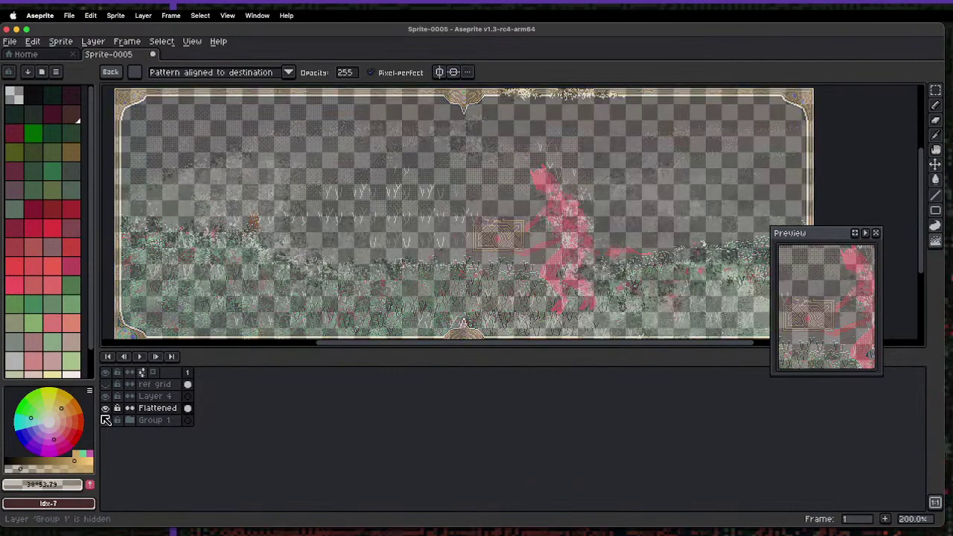
left_click(105, 409)
left_click(106, 410)
left_click(106, 410)
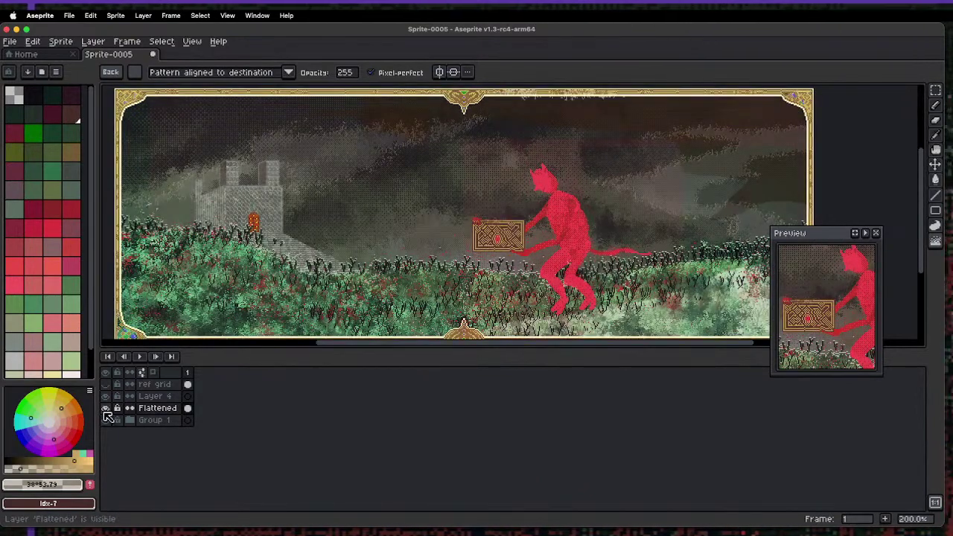
left_click(107, 422)
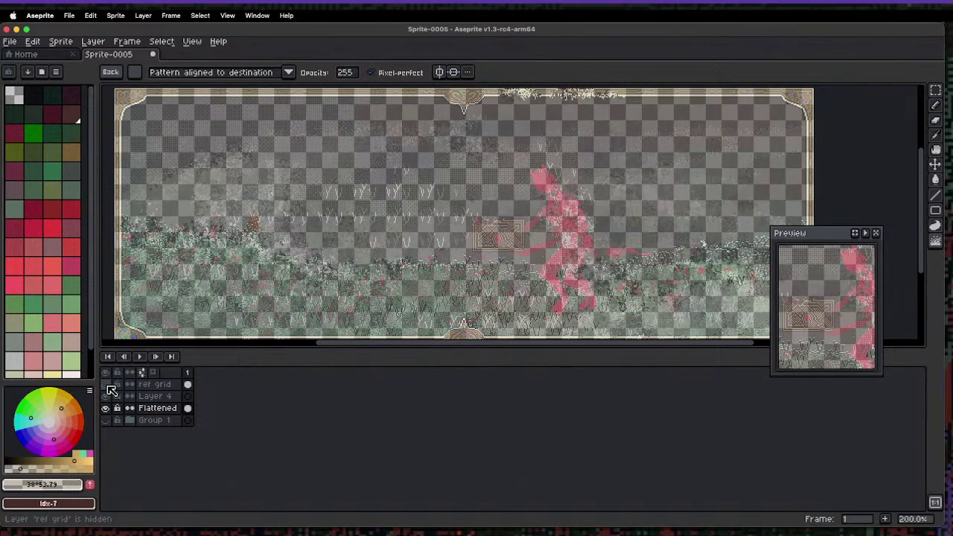
left_click(107, 422)
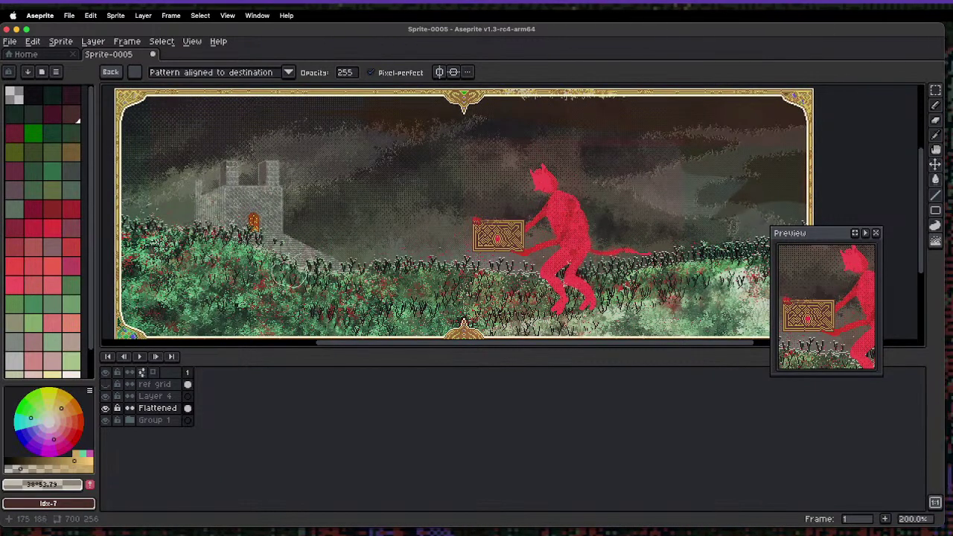
- Try to clear a freehand lasso area over the castle front and its slope on the Flattened layer, then undo and deselect
key("q")
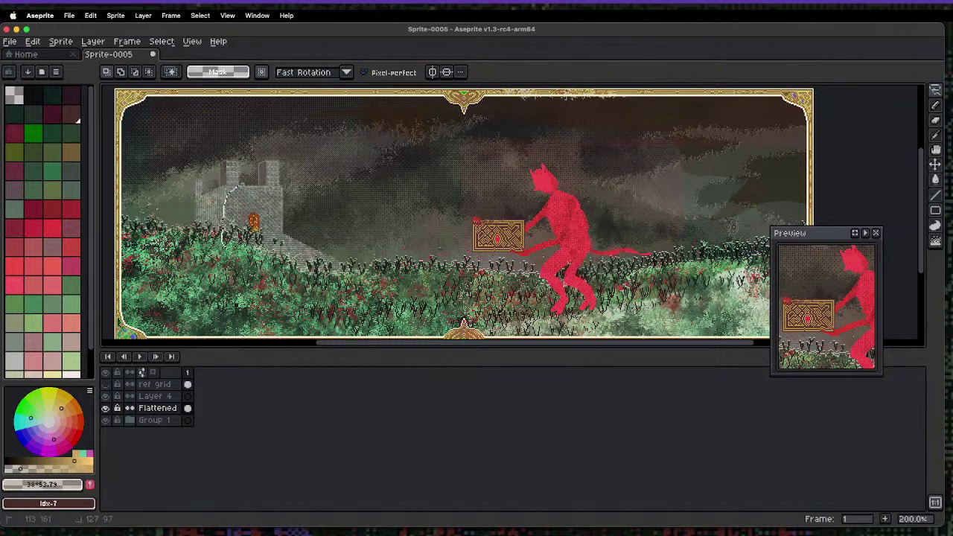
left_click_drag(311, 236, 223, 277)
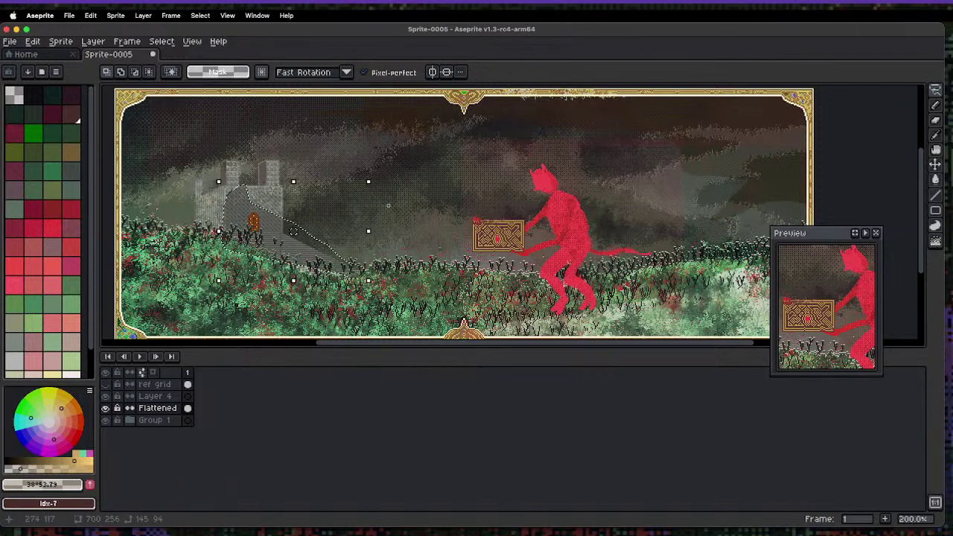
key("super+d")
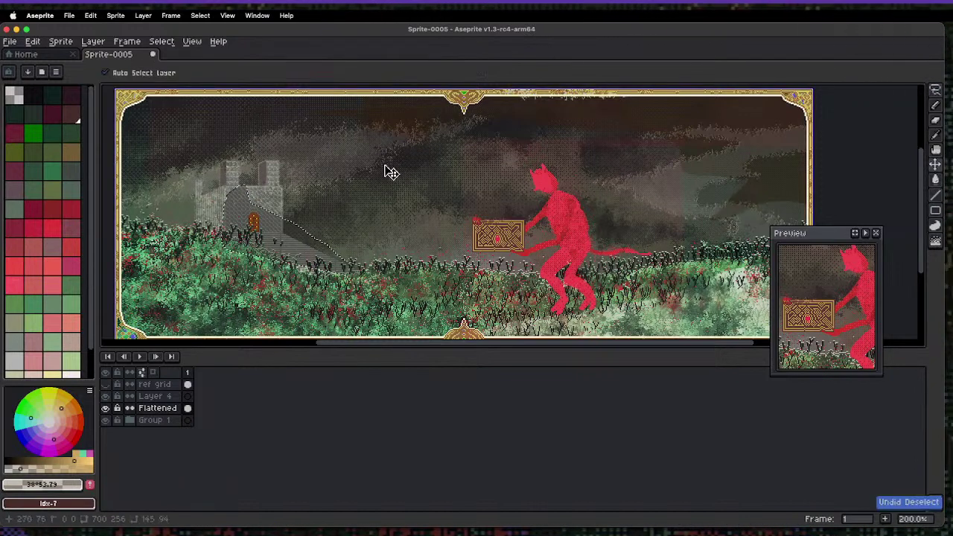
key("super+z")
key("super+d")
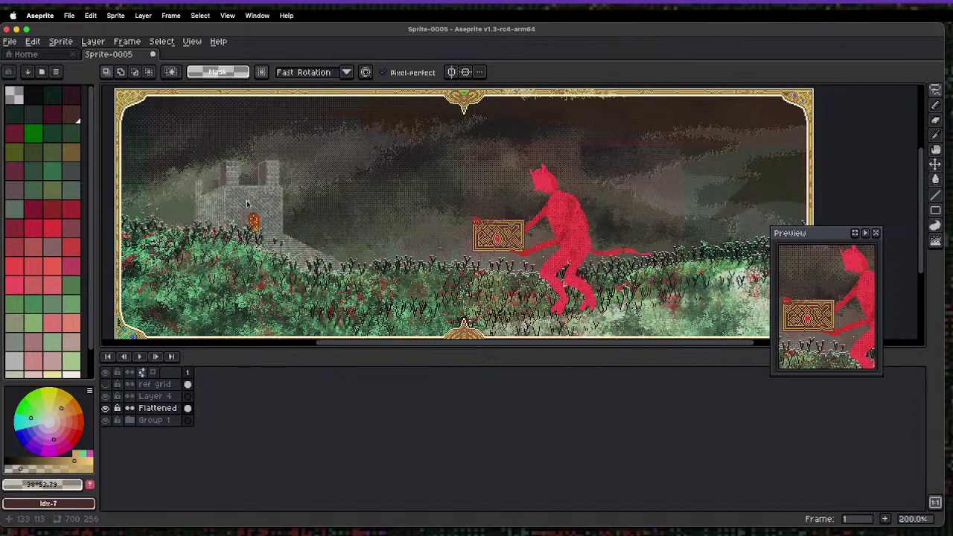
- Set the Eraser to a 25 px square at opacity 78 and soften the Flattened layer over the castle and grass
key("e")
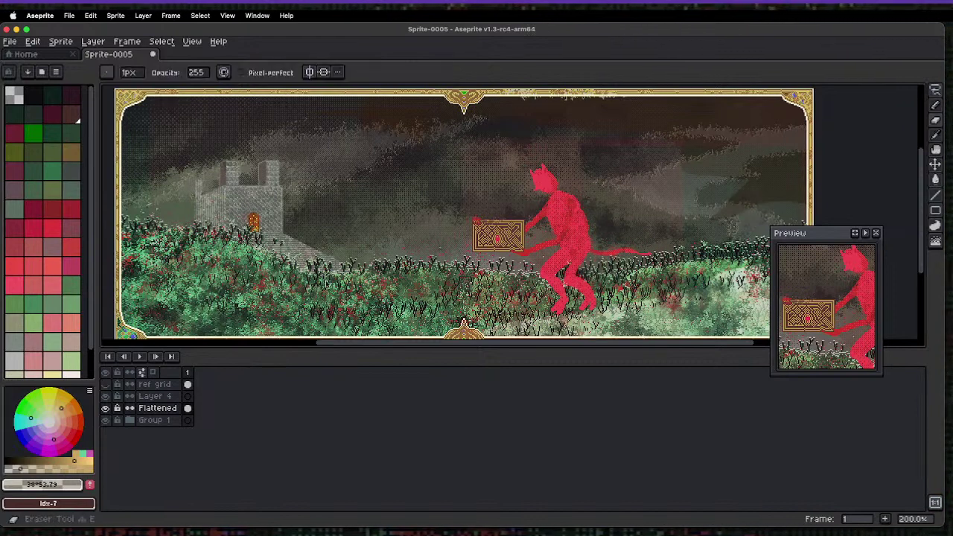
left_click_drag(201, 73, 215, 88)
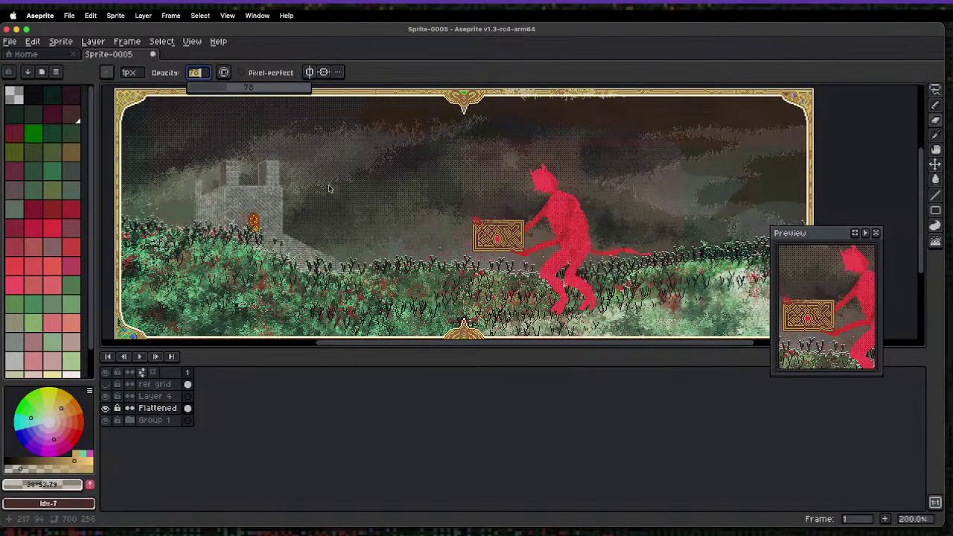
left_click(107, 72)
left_click(120, 85)
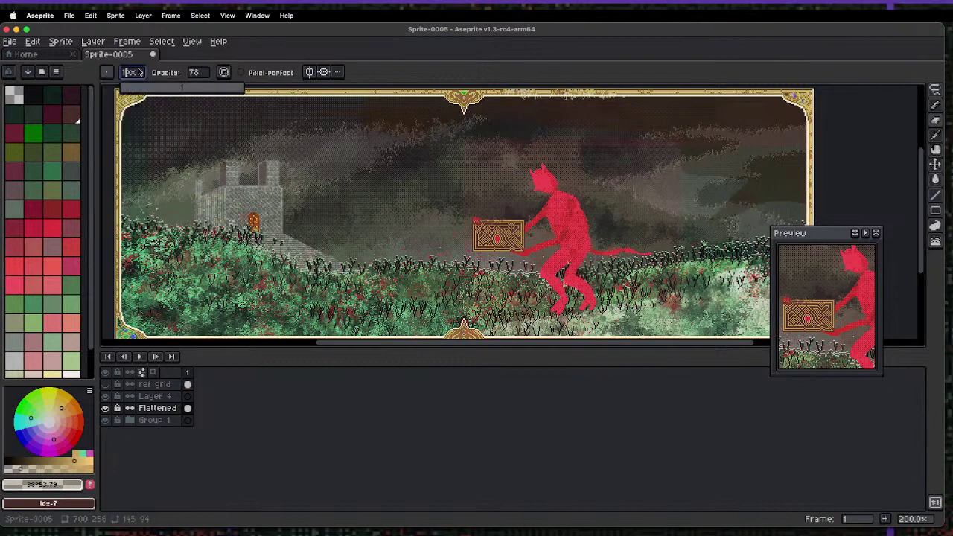
mouse_move(132, 72)
left_mouse_down()
mouse_move(149, 94)
mouse_move(165, 94)
left_mouse_up()
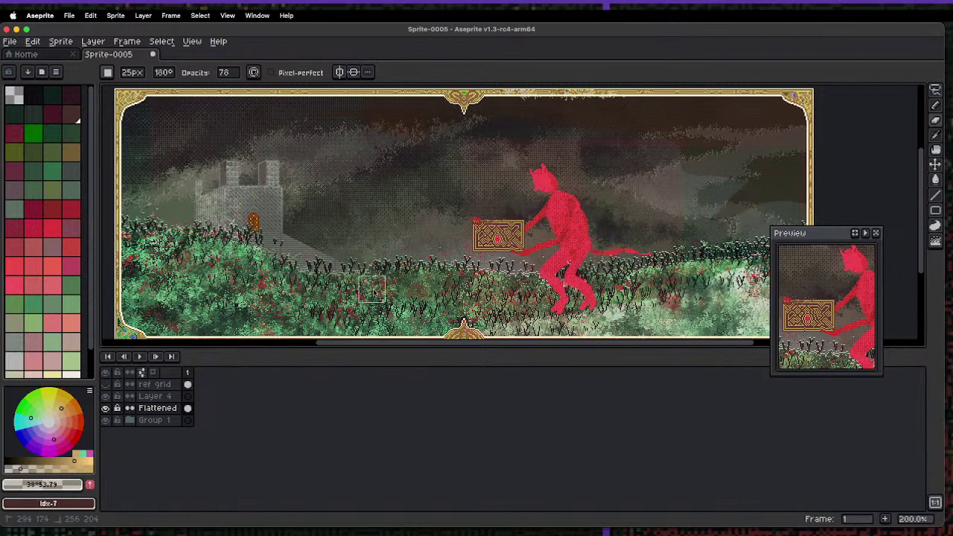
scroll(298, 328, "down", 3)
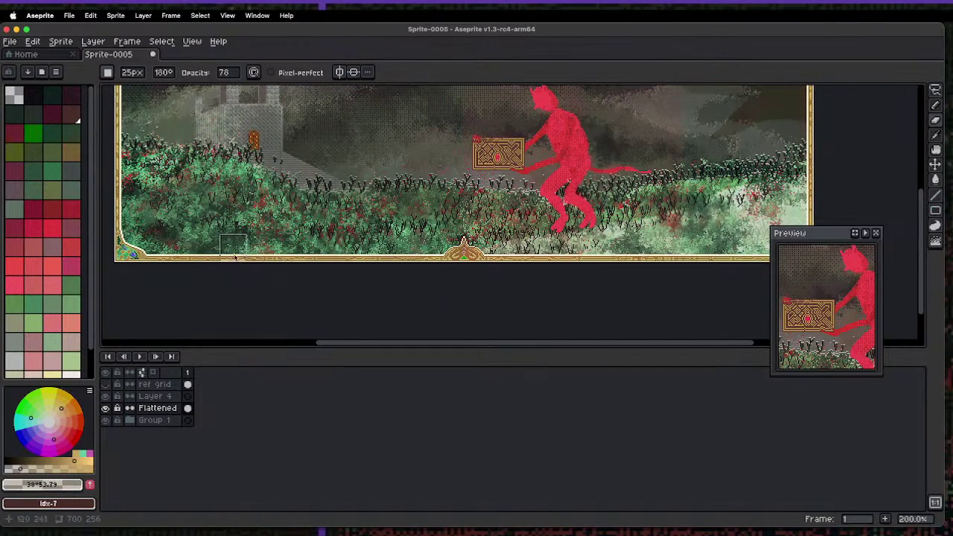
- Raise the Eraser opacity to 246 and erase the Flattened layer over the foreground grass and along the demon's back and legs
left_click_drag(224, 73, 336, 90)
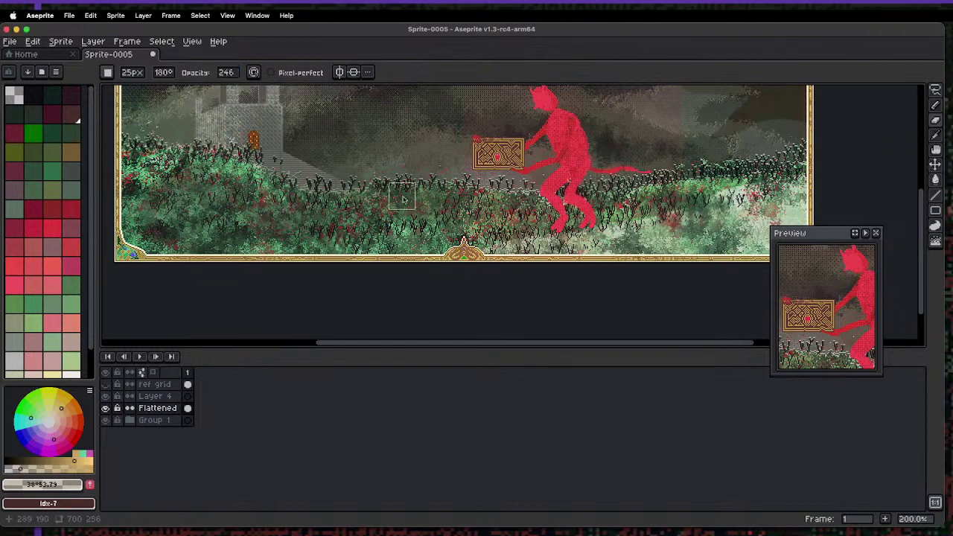
scroll(585, 159, "up", 2)
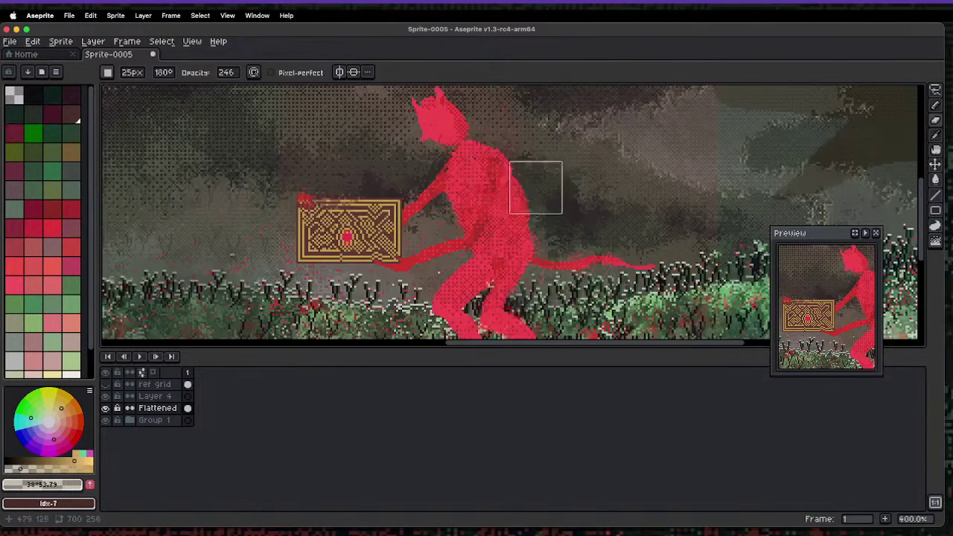
scroll(521, 283, "down", 3)
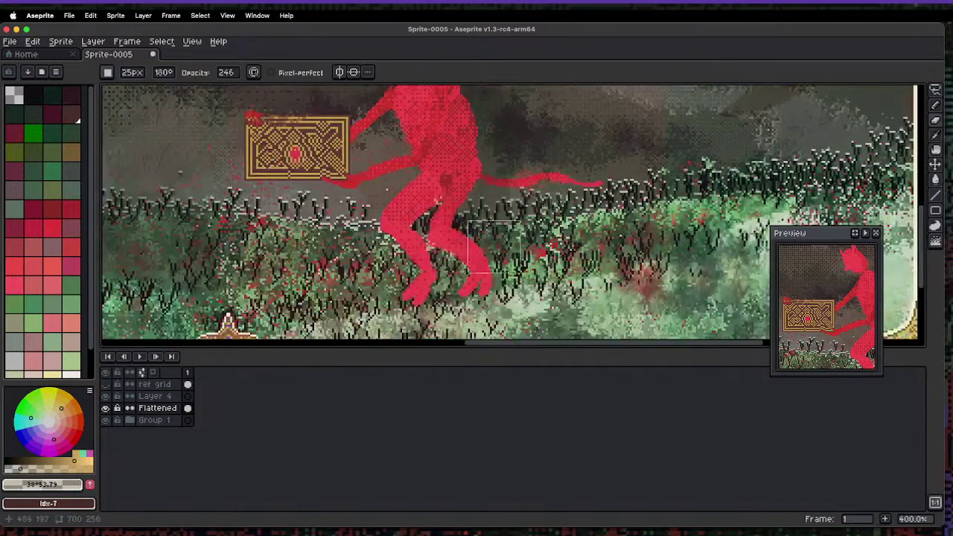
scroll(507, 171, "up", 3)
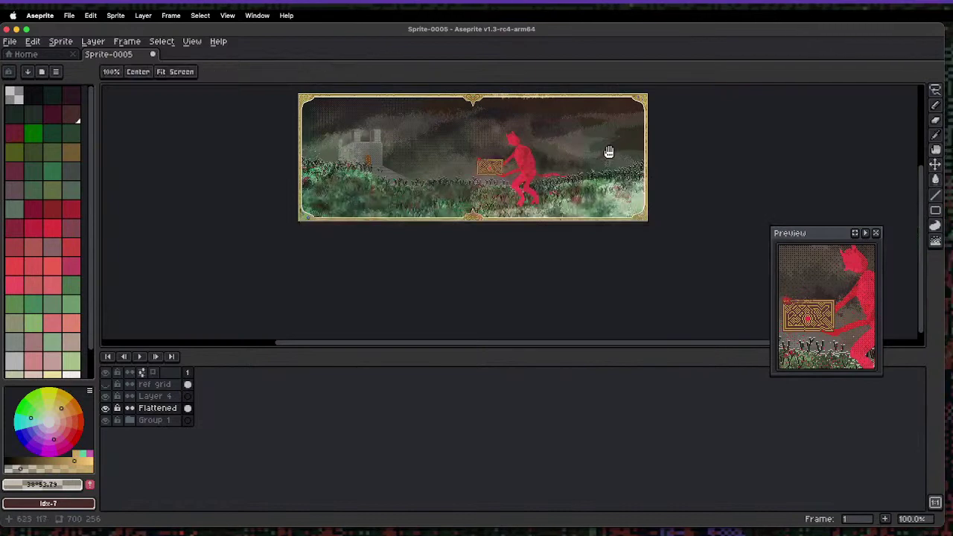
left_click_drag(608, 152, 585, 204)
scroll(491, 211, "up", 3)
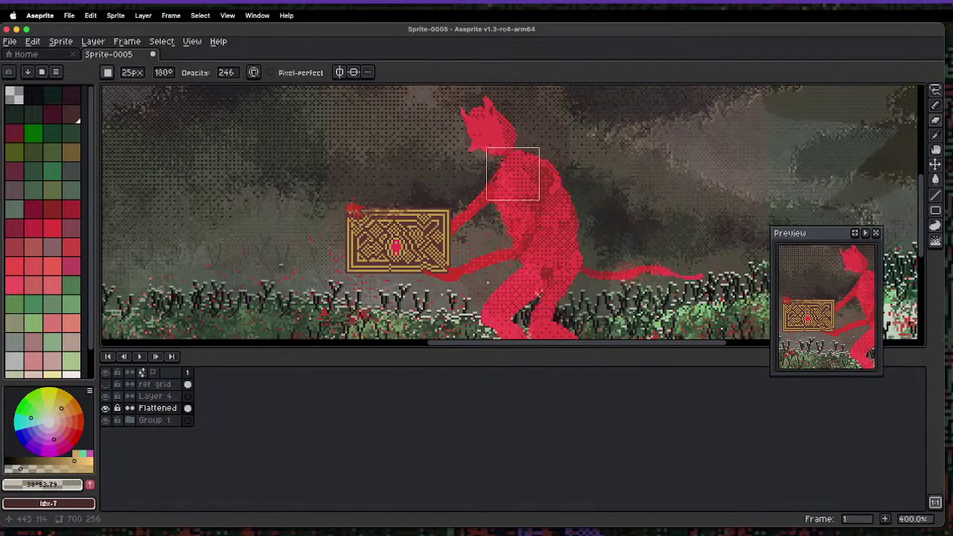
- Hide Group 1 to examine the erased areas of the Flattened layer, then show the group again
key("e")
scroll(578, 245, "down", 3)
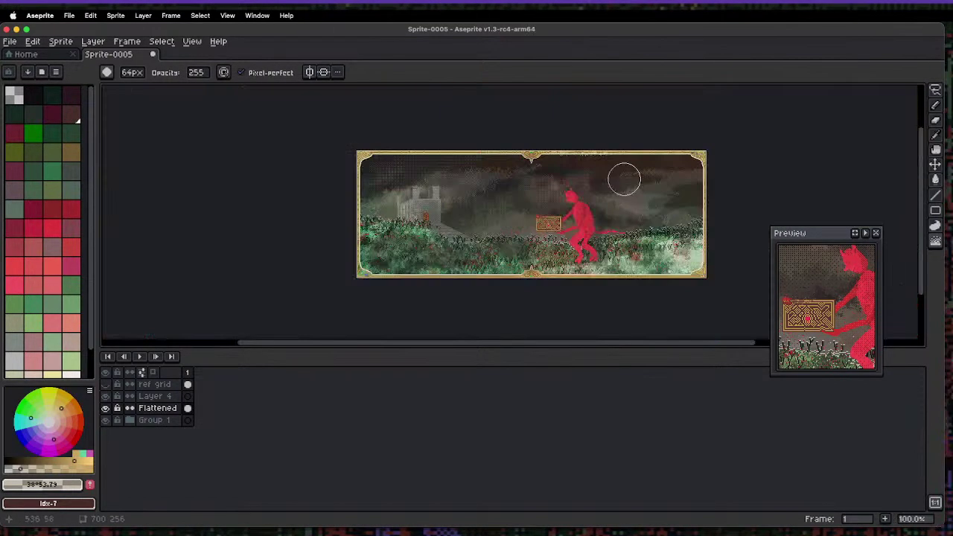
scroll(621, 177, "up", 1)
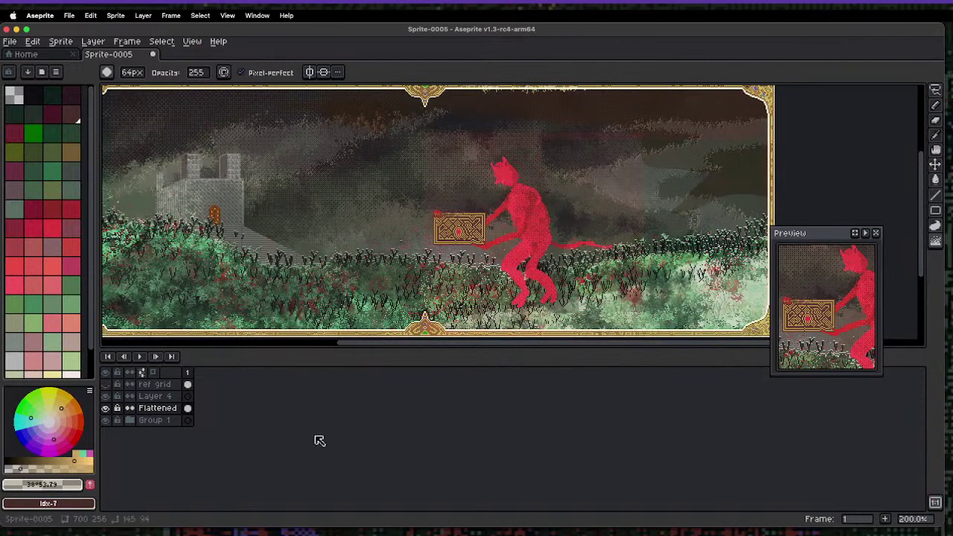
left_click(108, 420)
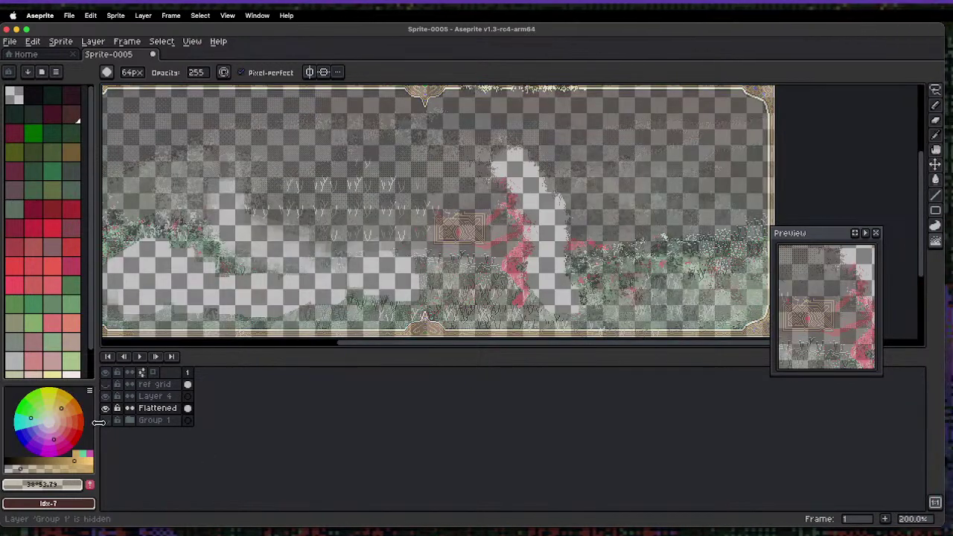
left_click(108, 420)
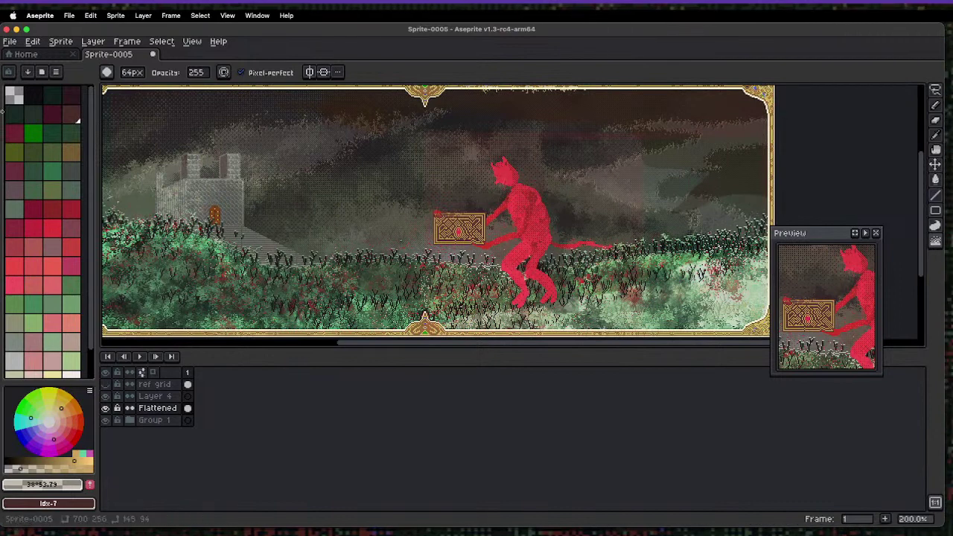
- Apply a near-black Bayer Matrix 8x8 gradient at opacity 132 to the castle area of the Flattened layer, undoing the first gradient attempt
left_click(33, 96)
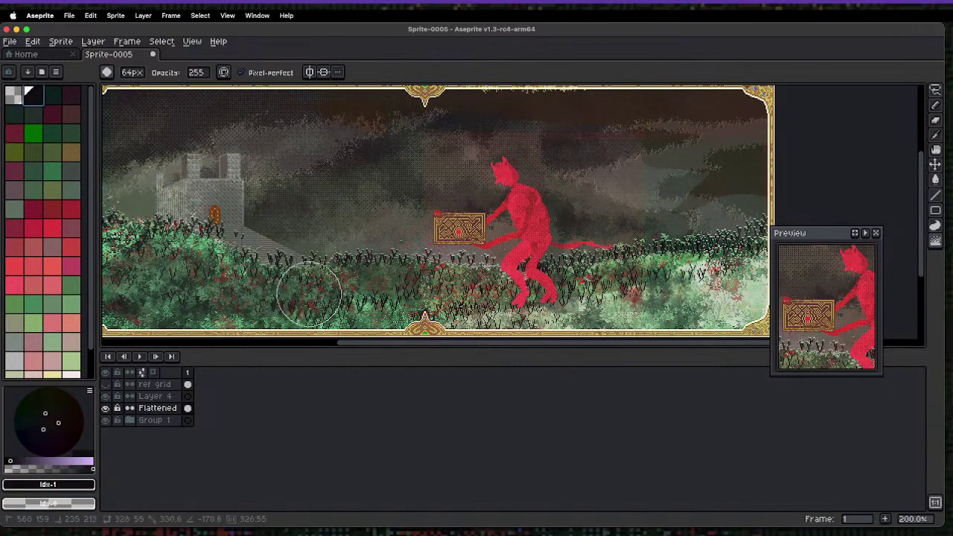
key("shift+g")
key("super+z")
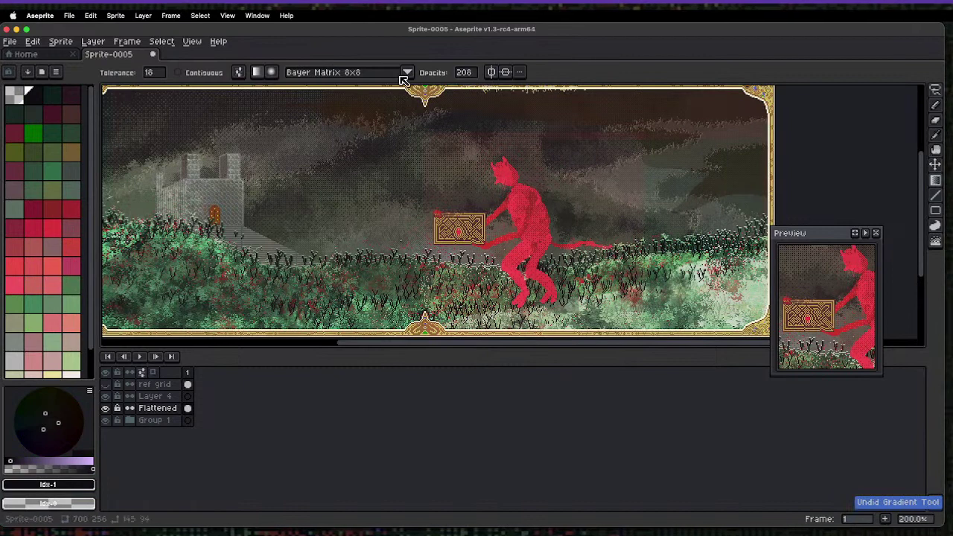
left_click(464, 73)
left_click_drag(472, 83, 521, 85)
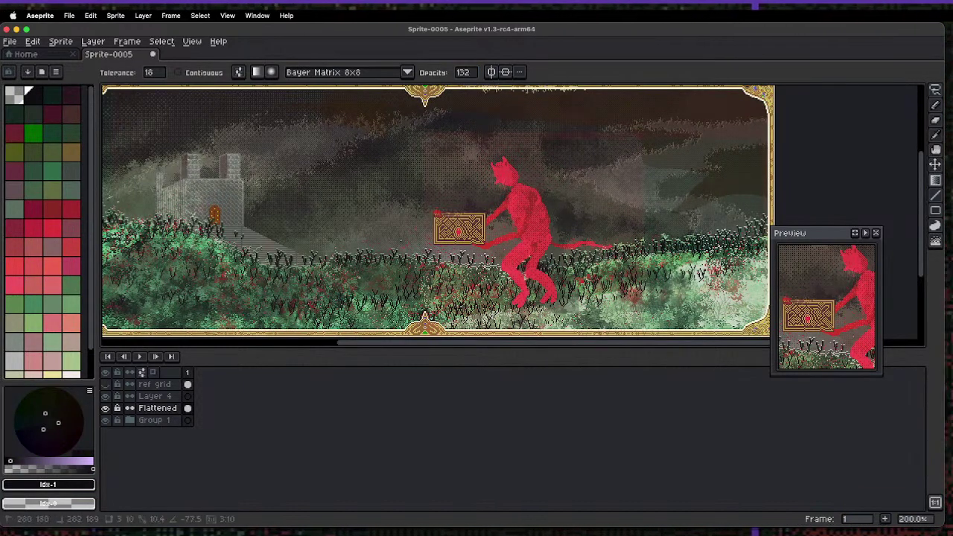
left_click_drag(224, 184, 229, 185)
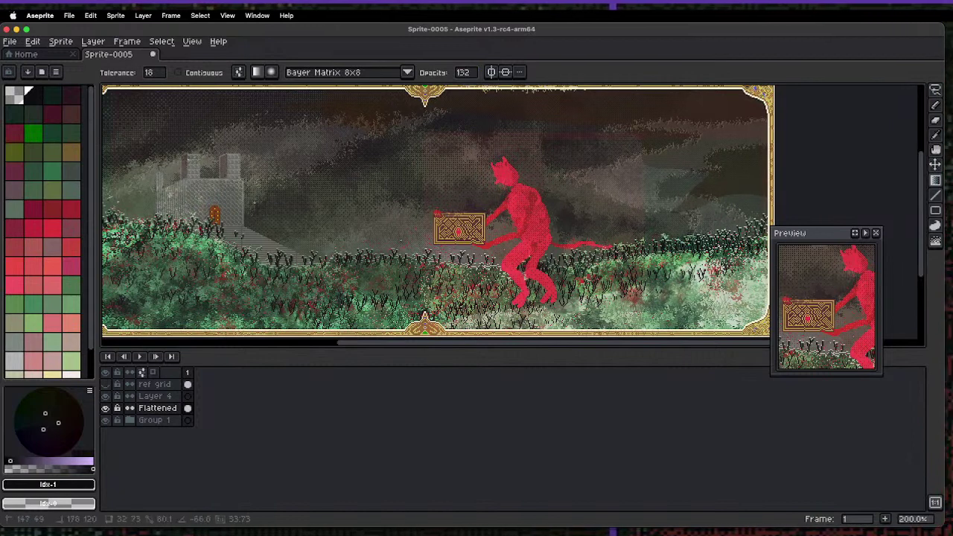
- Set the gradient opacity to 207 and apply short dark gradients to the sky and grass behind the demon
left_click(466, 73)
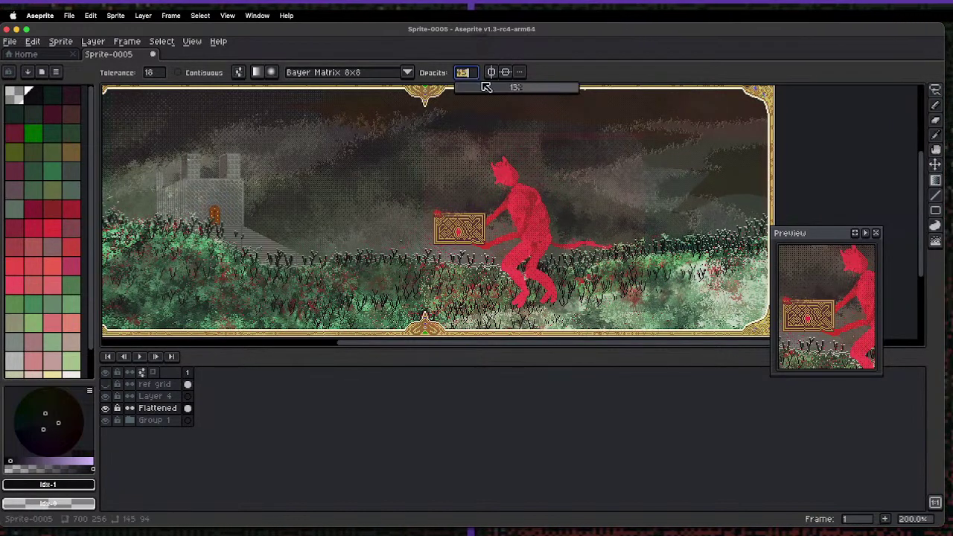
left_click_drag(487, 85, 557, 88)
left_click_drag(606, 224, 618, 216)
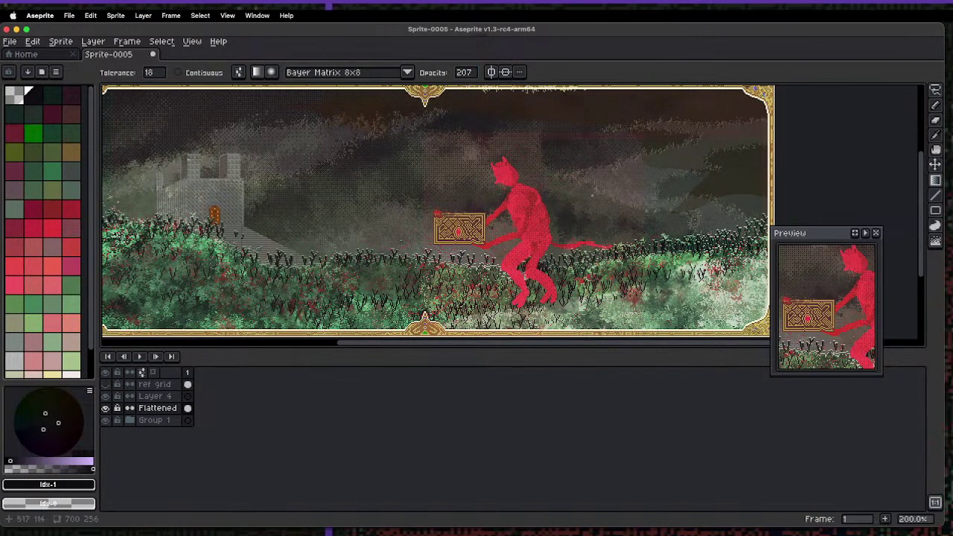
left_click_drag(666, 251, 645, 263)
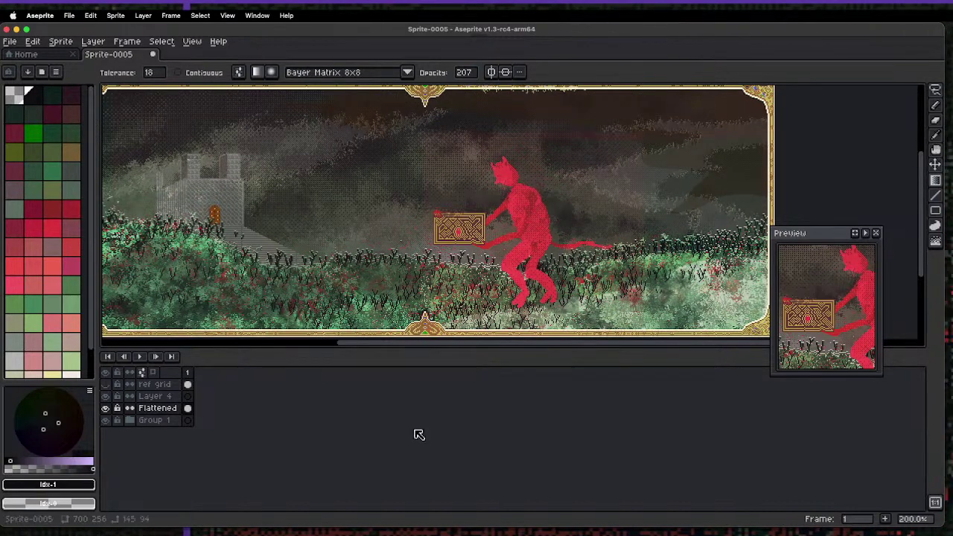
- Add a new layer directly above Group 1 and try dark dithered gradients across the demon's side of the scene, undoing them
left_click(175, 420)
key("shift+n")
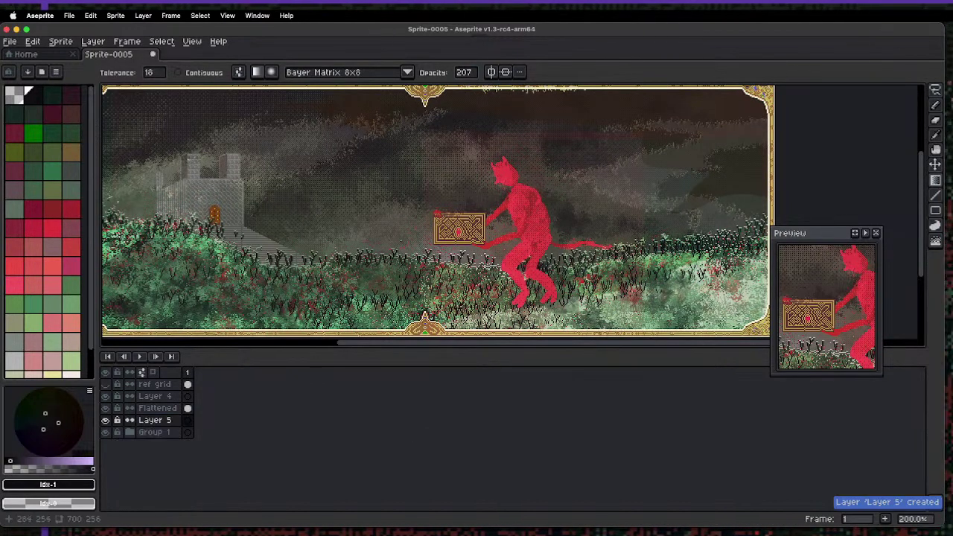
left_click_drag(699, 278, 424, 191)
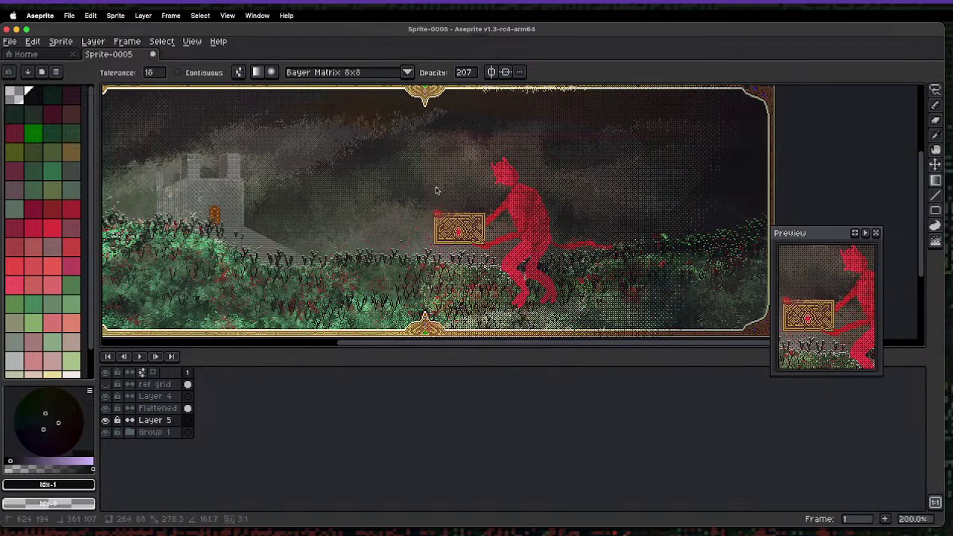
key("v")
key("super+z")
left_click_drag(800, 200, 596, 140)
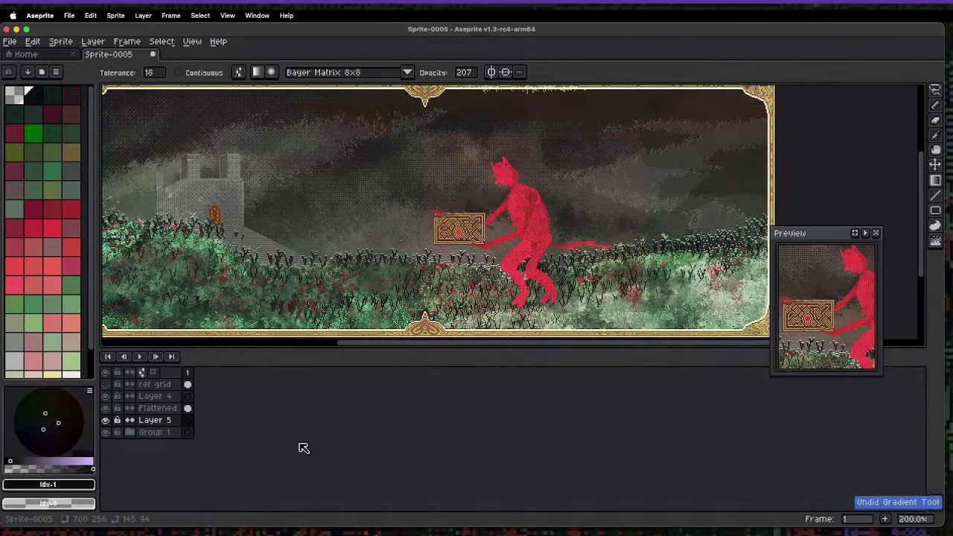
- Expand Group 1 and move the frame layer out of it, placing it above Layer 4
left_click(127, 438)
left_click(130, 432)
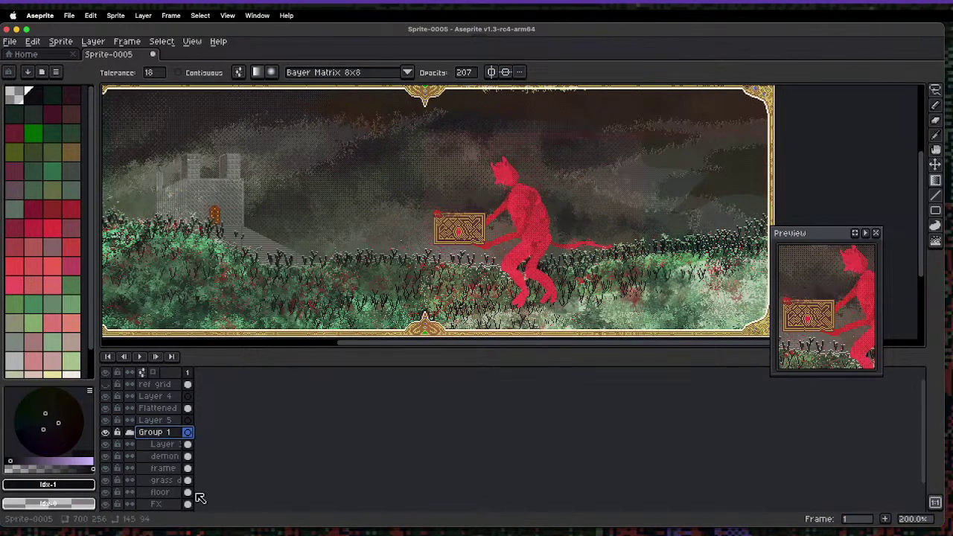
left_click(168, 469)
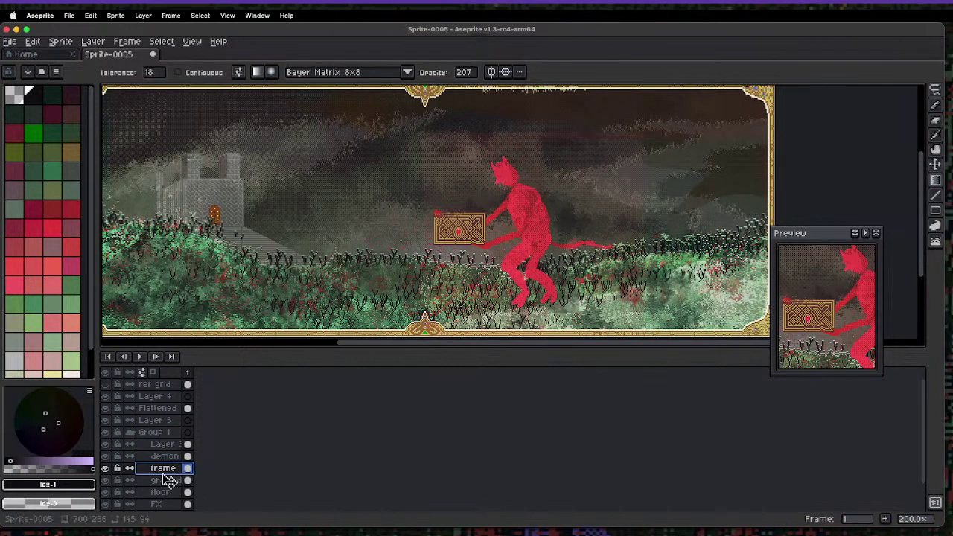
left_click_drag(166, 472, 186, 394)
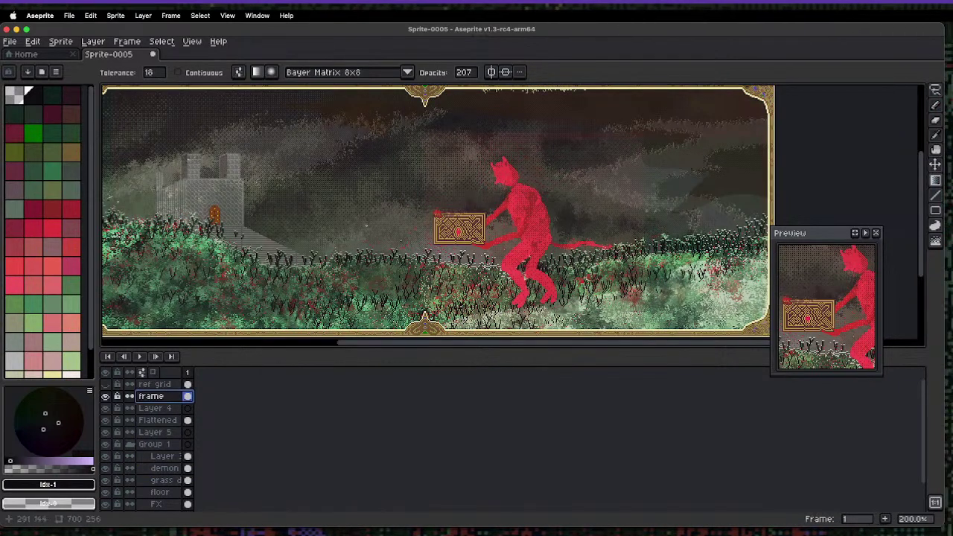
- Apply dark Bayer Matrix 8x8 gradients at opacity 207 over the demon's side of the scene on the frame layer, undoing the first attempt
left_click_drag(546, 187, 628, 179)
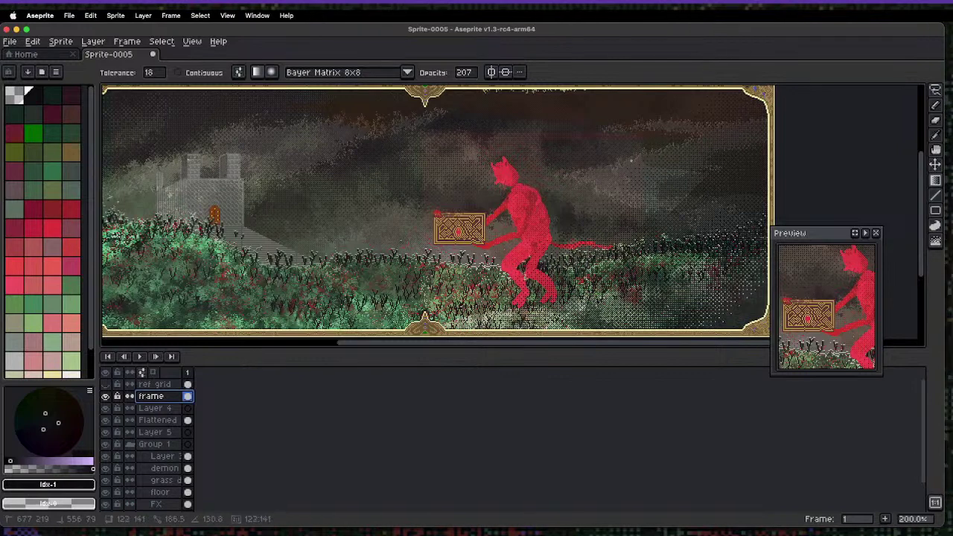
key("super+z")
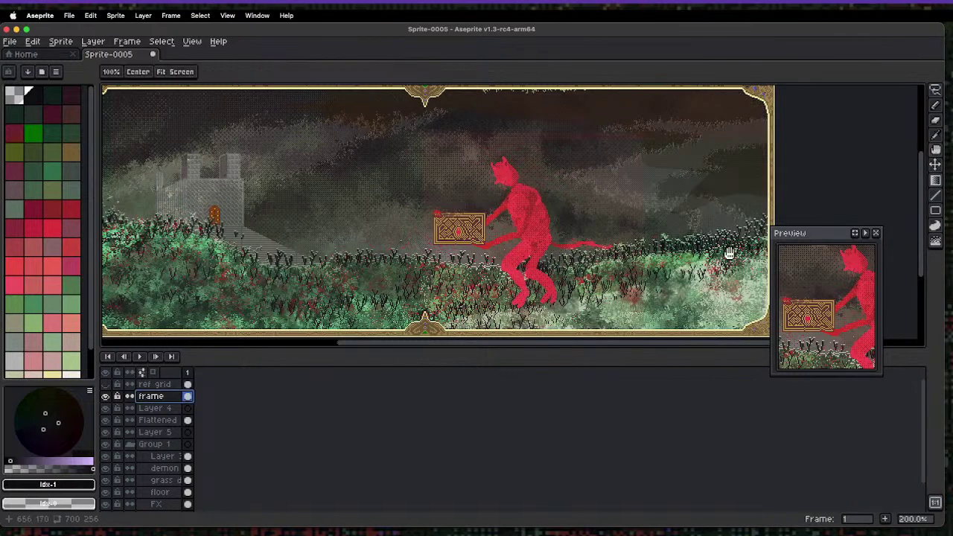
left_click_drag(725, 256, 596, 223)
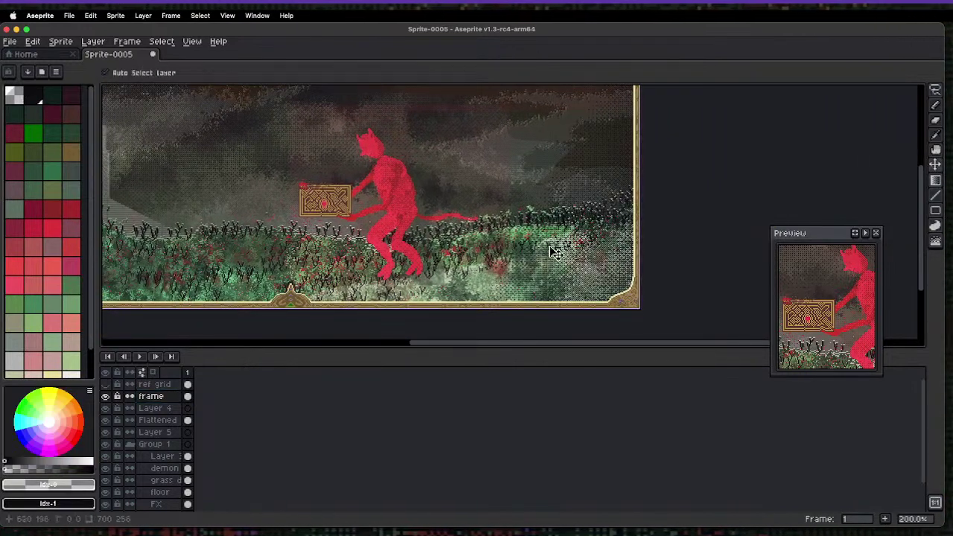
scroll(655, 347, "down", 2)
key("super+z")
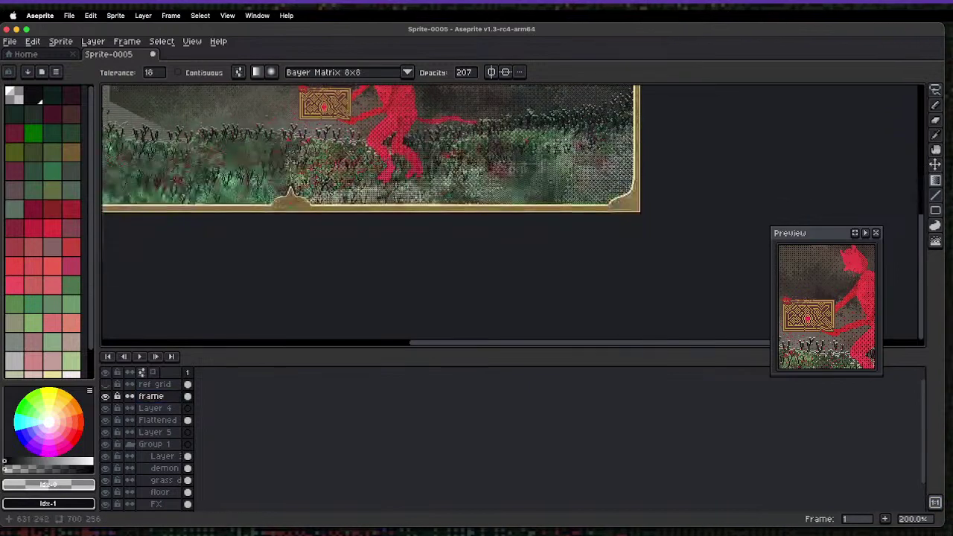
key("1")
left_click_drag(397, 270, 779, 286)
key("2")
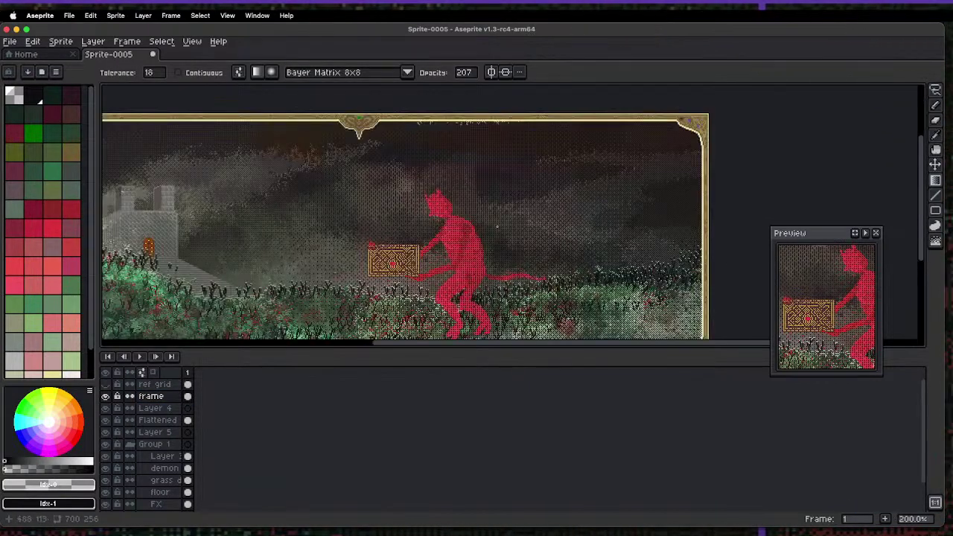
- Erase the dark dither covering the demon and the box on the frame layer with a 25 px eraser at opacity 246
key("e")
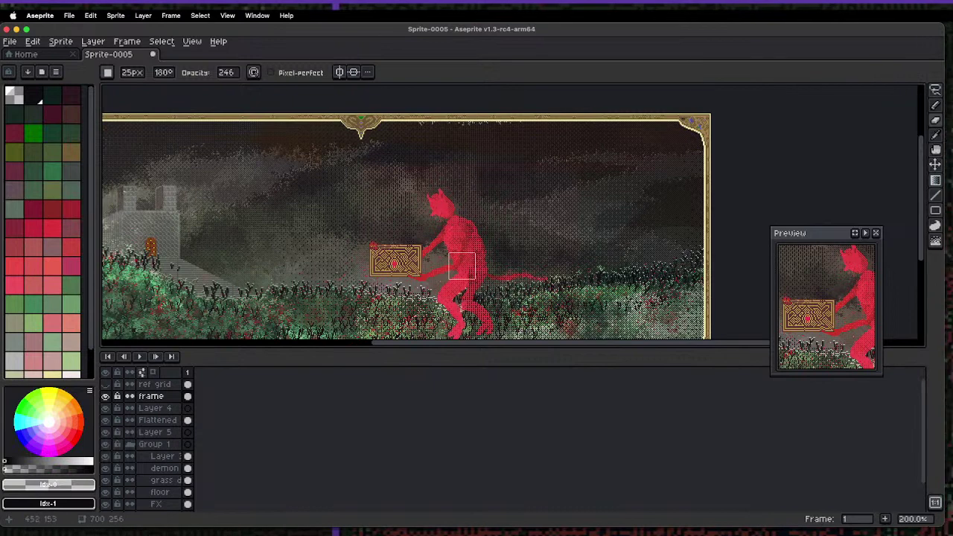
scroll(375, 242, "down", 2)
scroll(346, 220, "up", 3)
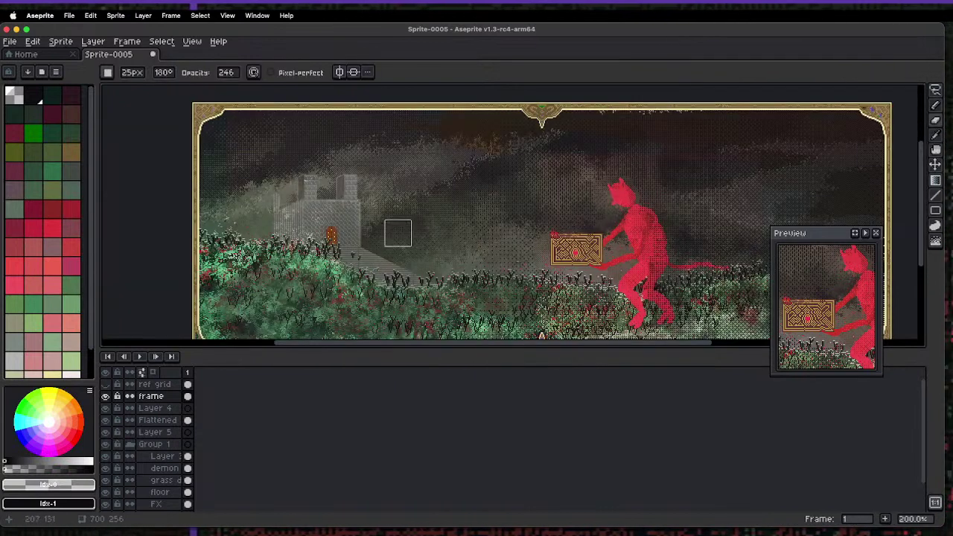
- Apply dark dithered gradients to the sky and grass corners on the castle side of the frame layer, undoing the one over the castle
key("g")
left_click_drag(347, 220, 154, 260)
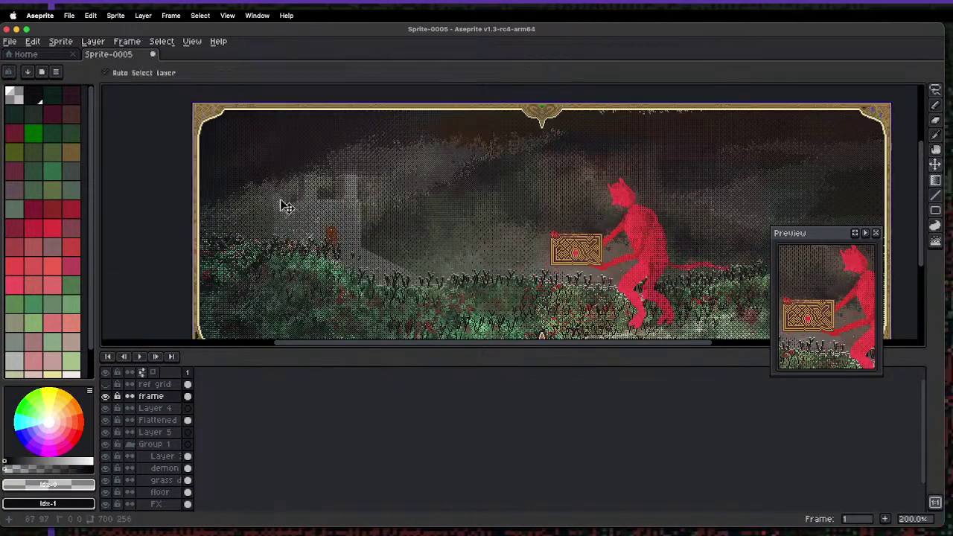
key("super+z")
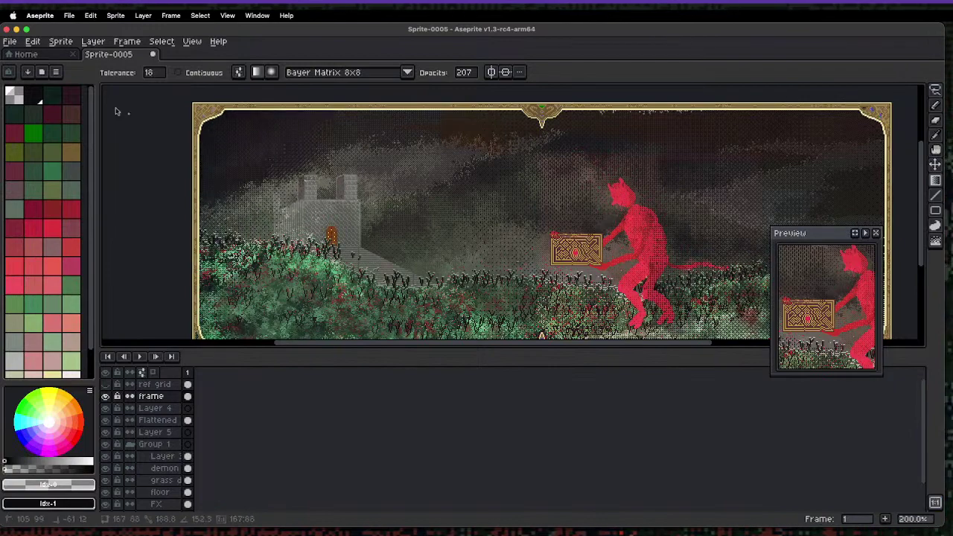
left_click_drag(171, 136, 462, 229)
scroll(441, 260, "right", 5)
scroll(440, 260, "down", 4)
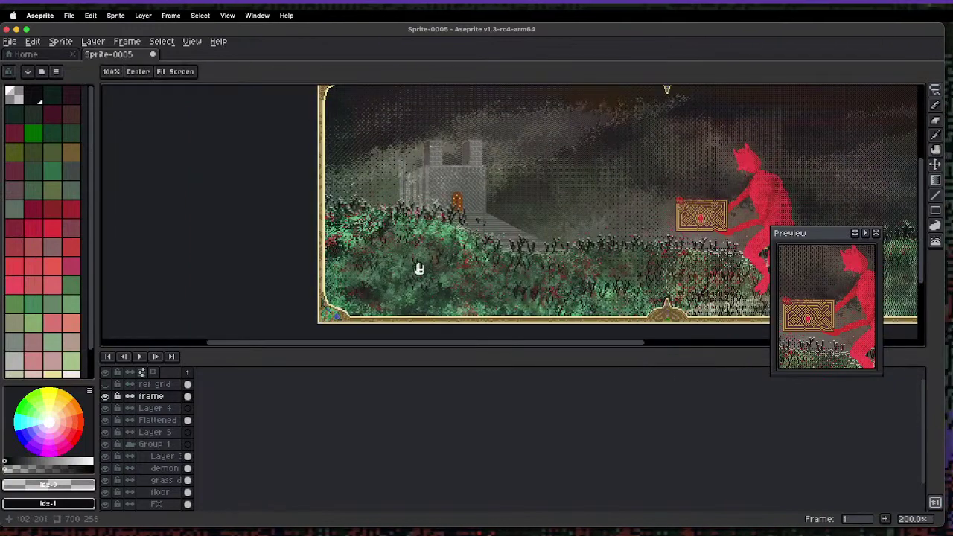
scroll(419, 271, "right", 2)
scroll(272, 328, "down", 3)
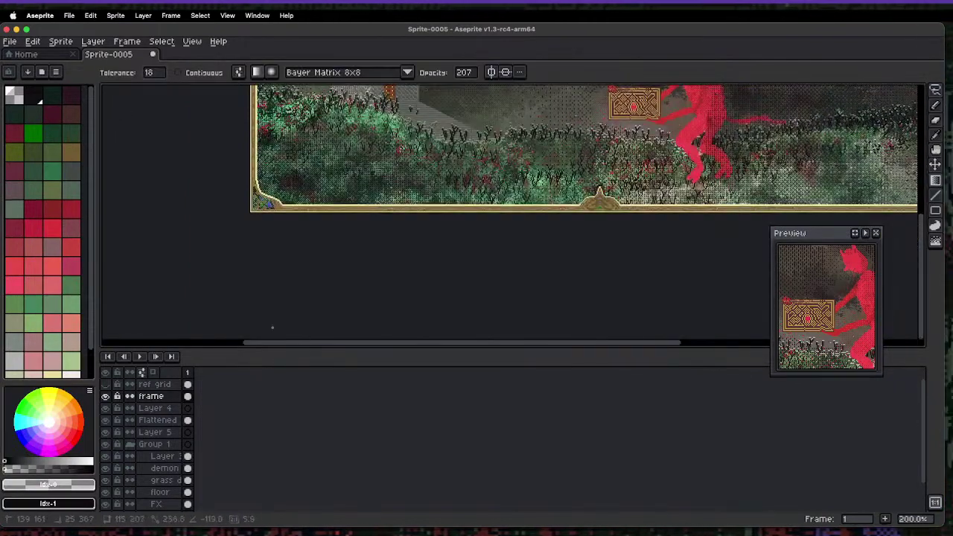
scroll(395, 211, "up", 3)
scroll(396, 211, "down", 2)
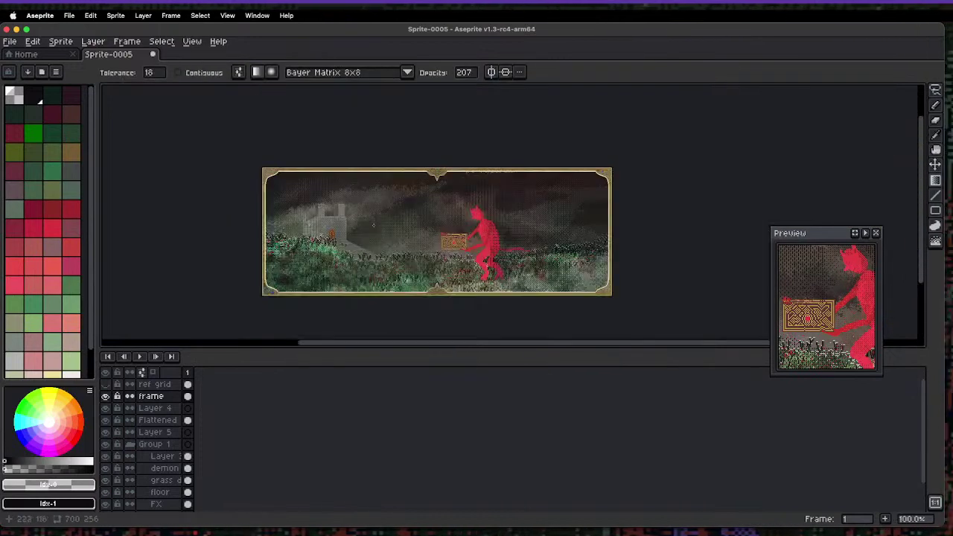
- Hide all layers except frame to examine the dithered gradients it contains
left_click(106, 398)
left_click(106, 398)
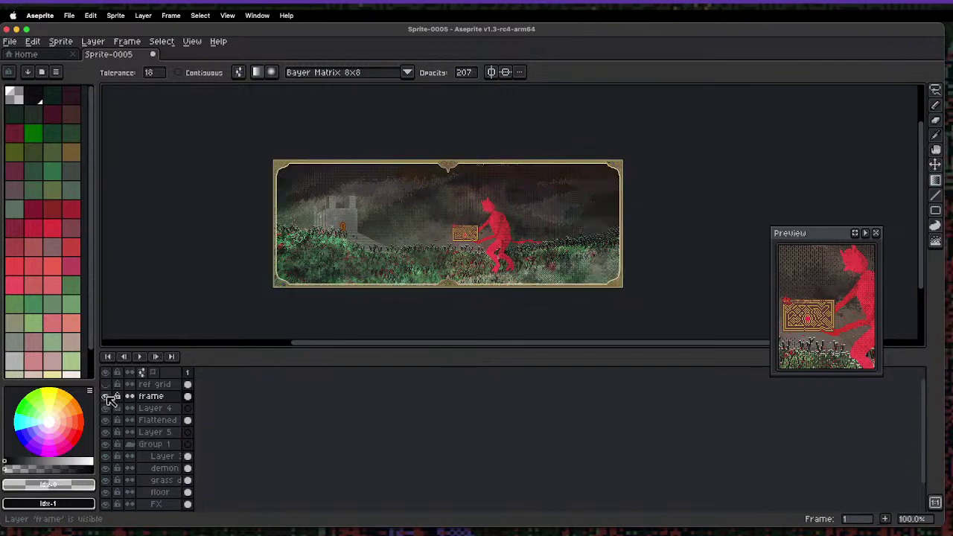
left_click(105, 372)
left_click(106, 397)
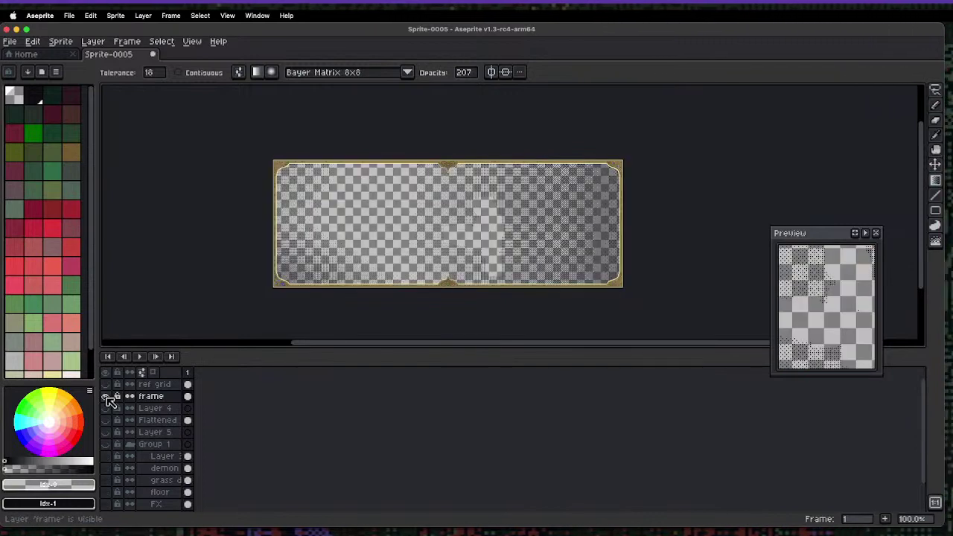
scroll(433, 174, "up", 1)
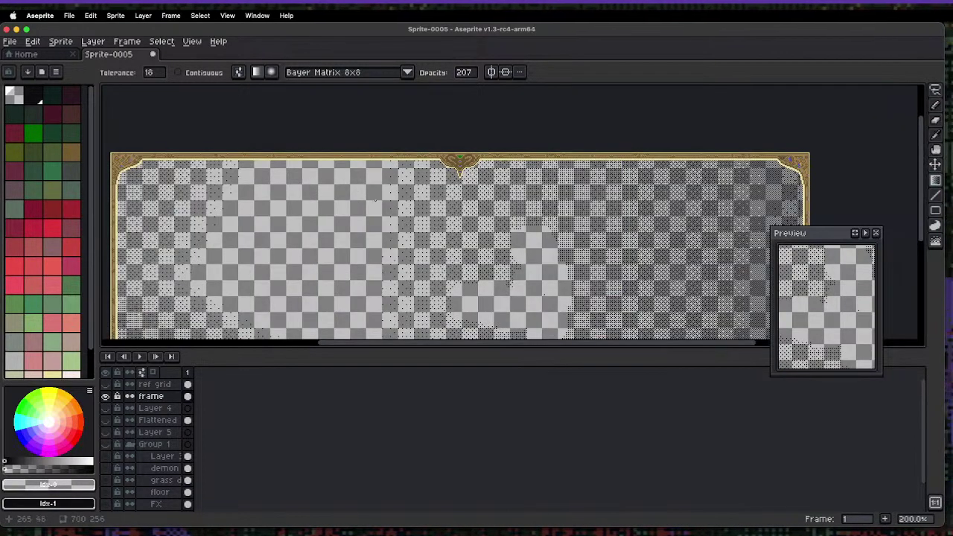
key("space")
left_click_drag(212, 283, 262, 171)
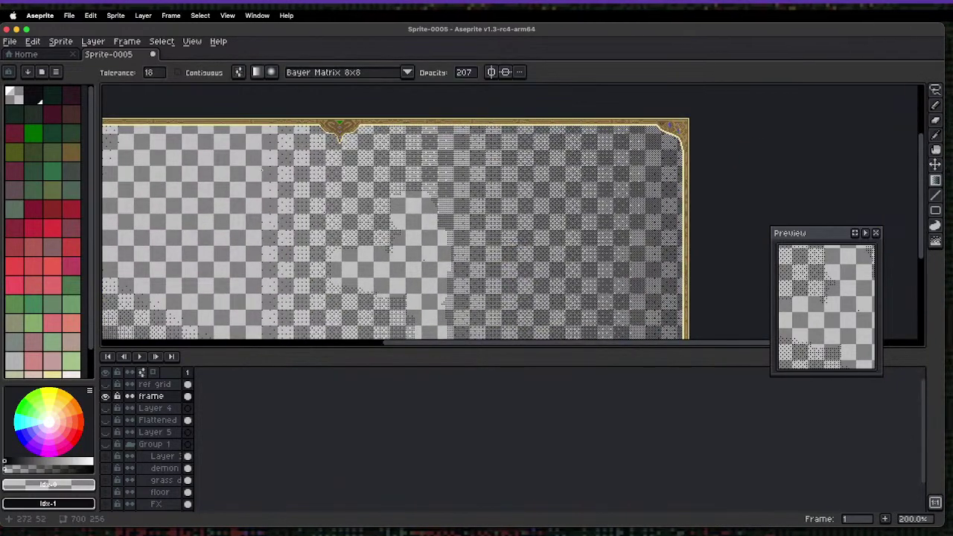
scroll(263, 171, "down", 1)
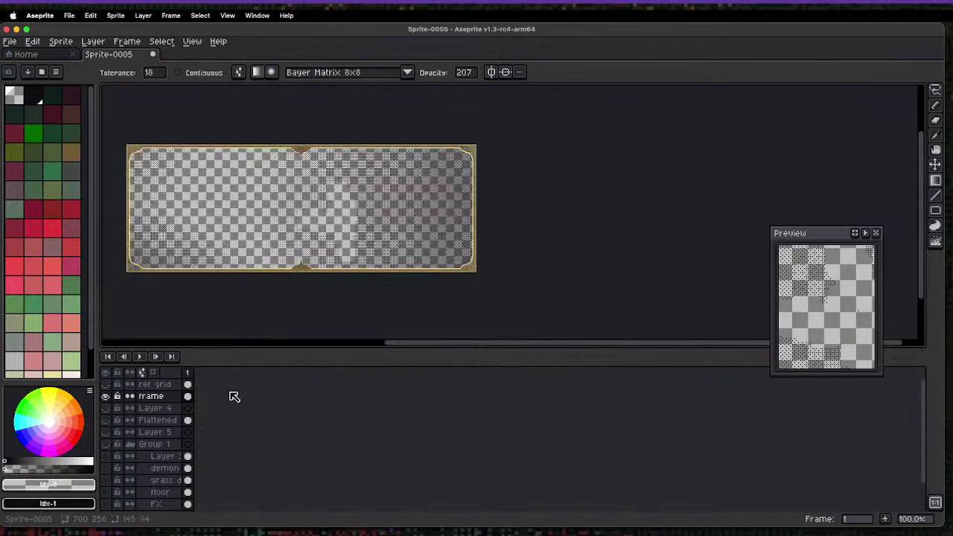
- Show all layers again and delete the ref grid layer
left_click(122, 358)
scroll(270, 162, "up", 1)
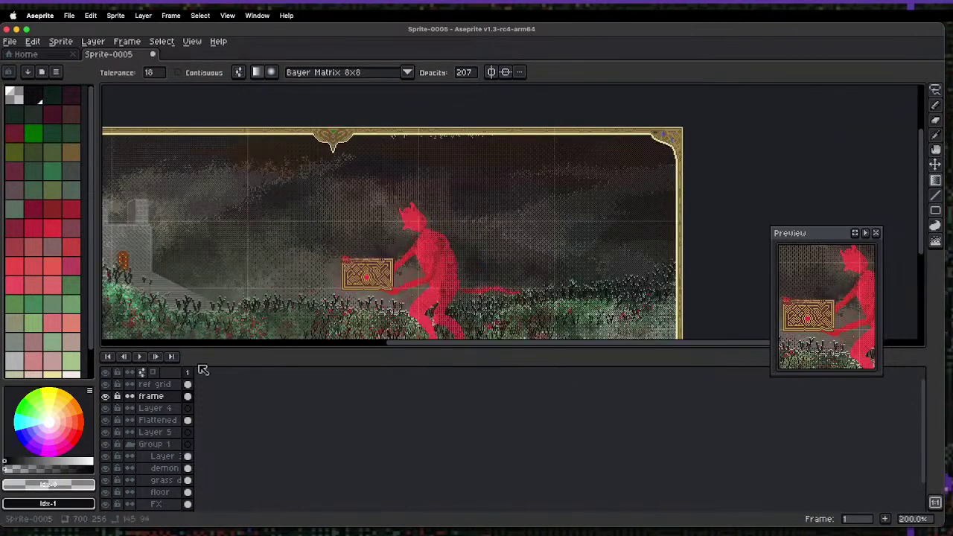
left_click(160, 384)
key("Delete")
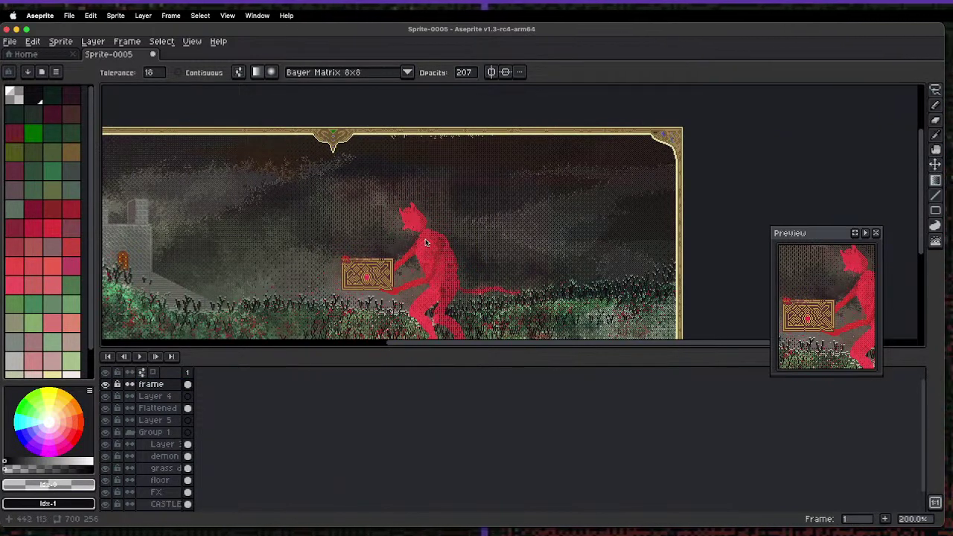
- Collapse Group 1, move the frame layer directly above Flattened, and select Layer 5
key("space")
left_click_drag(300, 309, 405, 246)
scroll(391, 241, "down", 1)
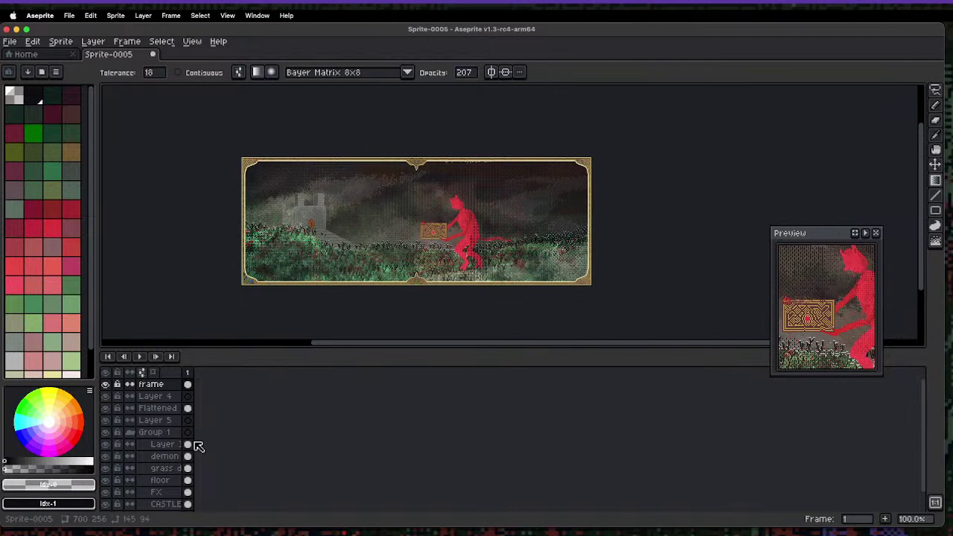
left_click(153, 432)
left_click(129, 432)
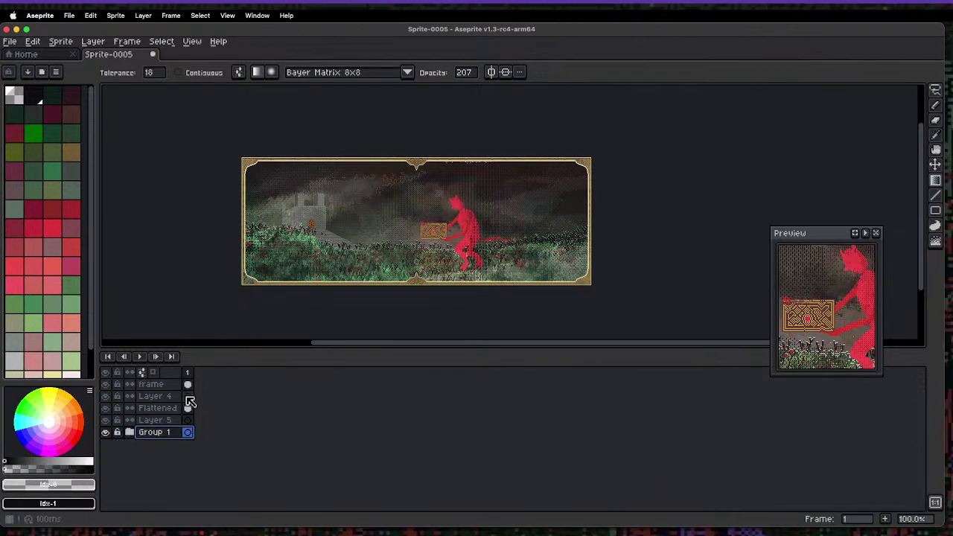
left_click(168, 408)
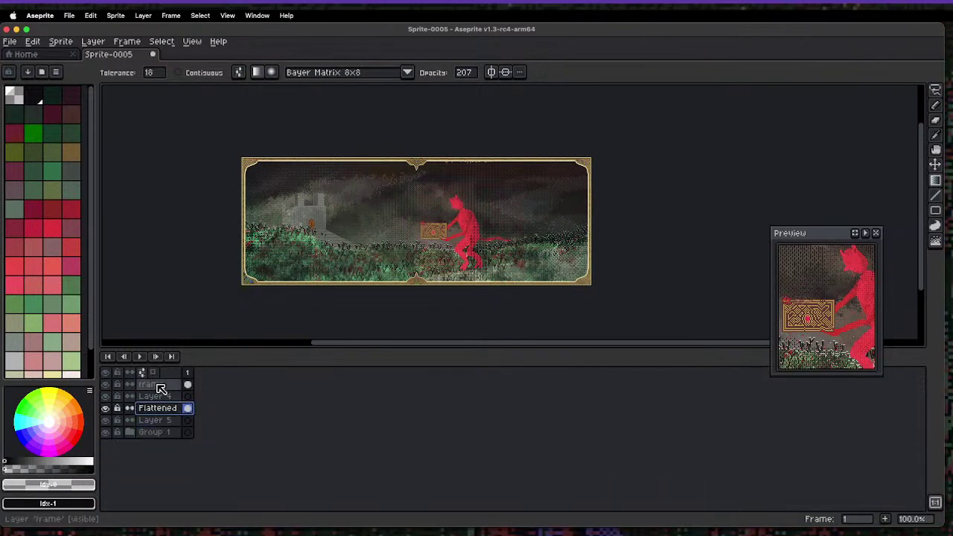
left_click_drag(161, 387, 181, 406)
left_click(170, 420)
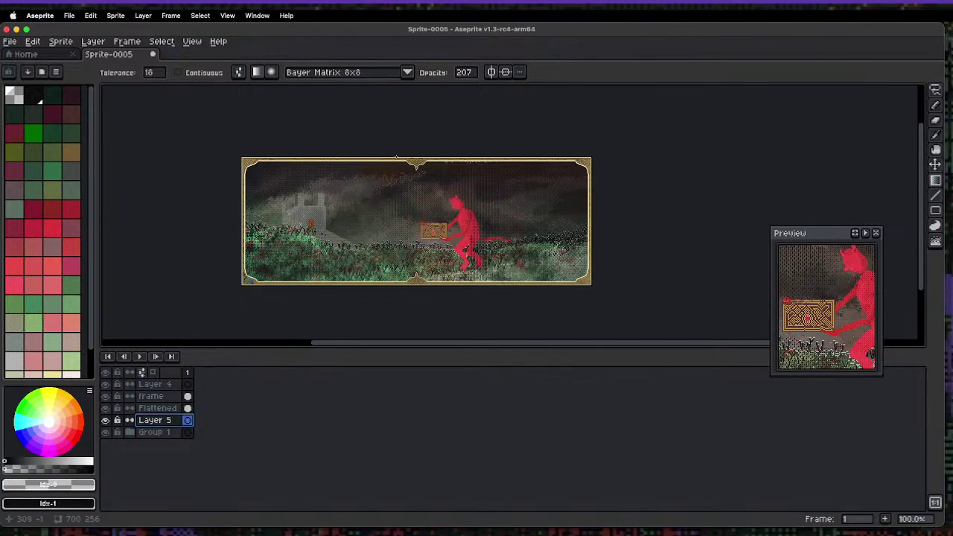
scroll(502, 186, "up", 2)
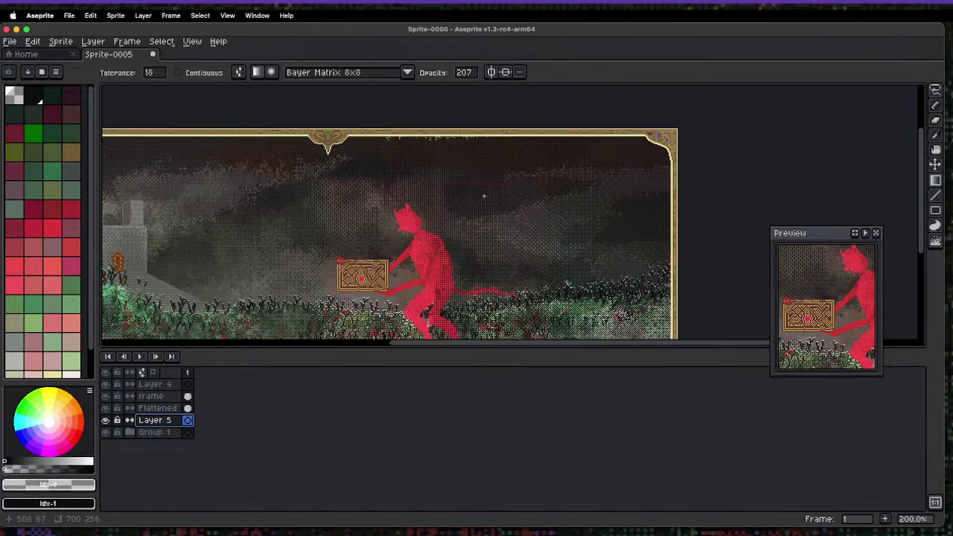
scroll(523, 321, "down", 2)
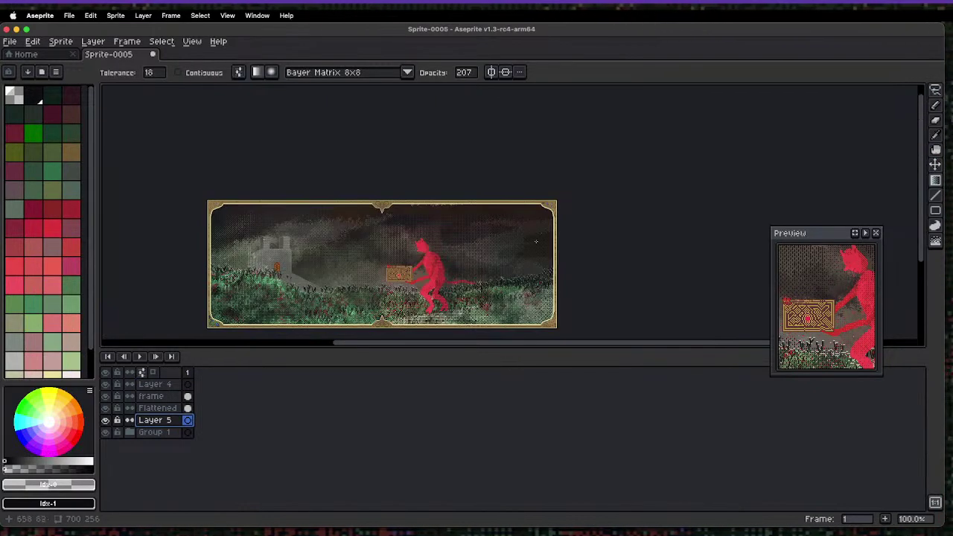
left_click_drag(330, 293, 361, 240)
key("super+z")
left_click_drag(357, 286, 354, 160)
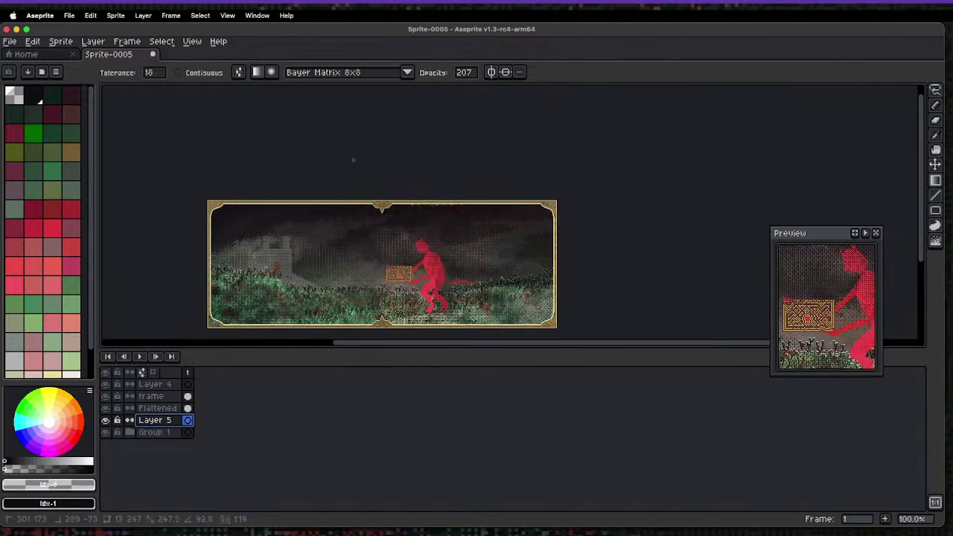
key("super+z")
left_click_drag(374, 308, 366, 179)
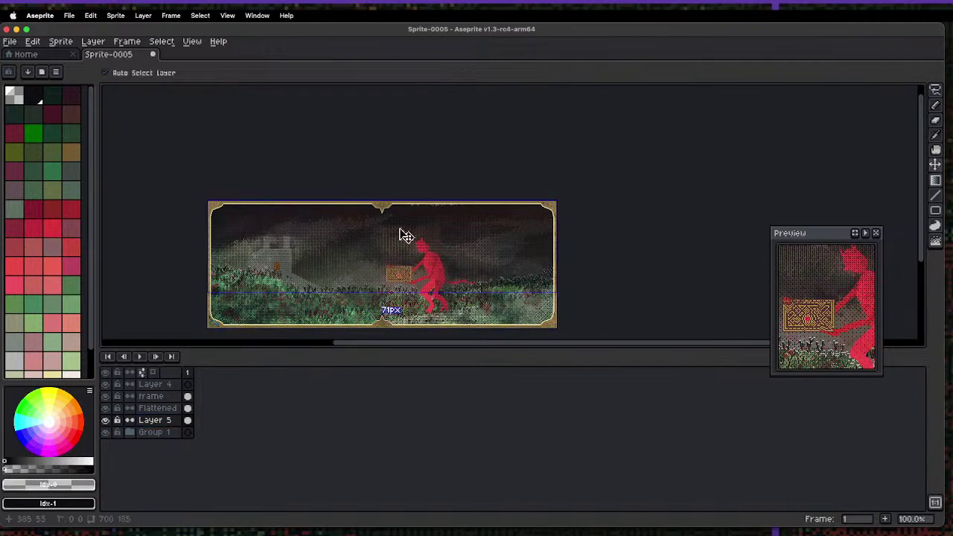
key("super+z")
- Apply short dark dithered gradients upward across the sky on Layer 5
left_click_drag(380, 239, 374, 149)
left_click_drag(407, 243, 404, 164)
scroll(447, 214, "up", 1)
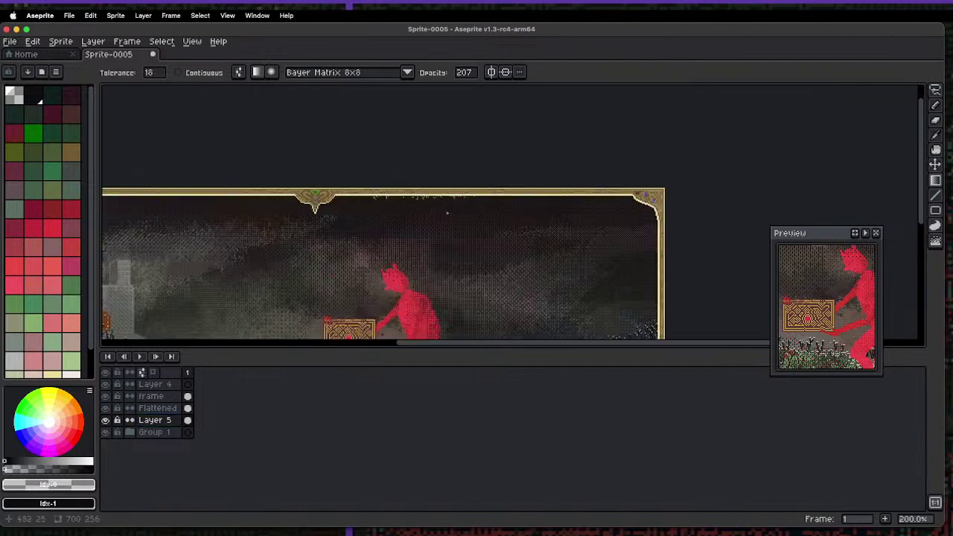
scroll(290, 213, "down", 1)
scroll(290, 280, "up", 1)
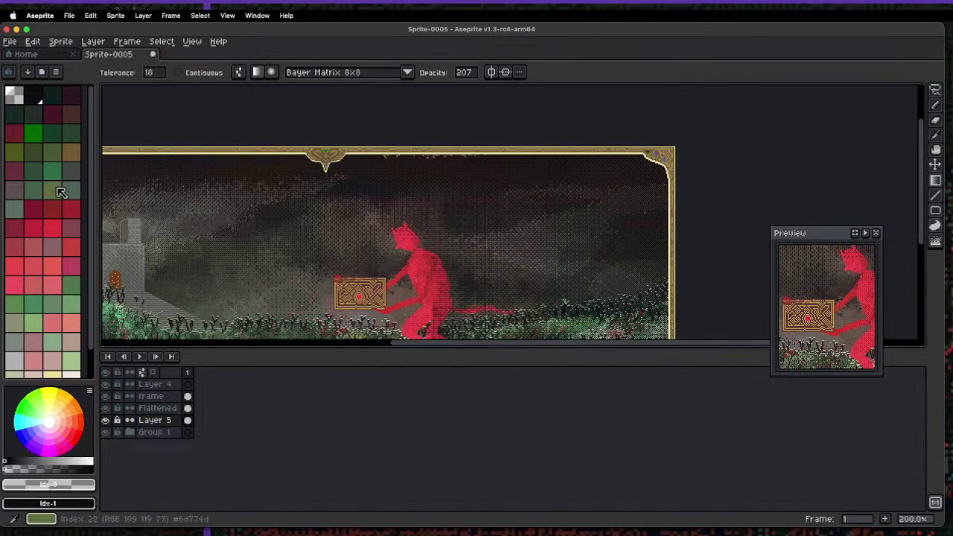
- Paint two single-pixel bright yellow eyes on the demon's face with the Pencil tool on Layer 5
scroll(99, 216, "down", 1)
left_click(52, 348)
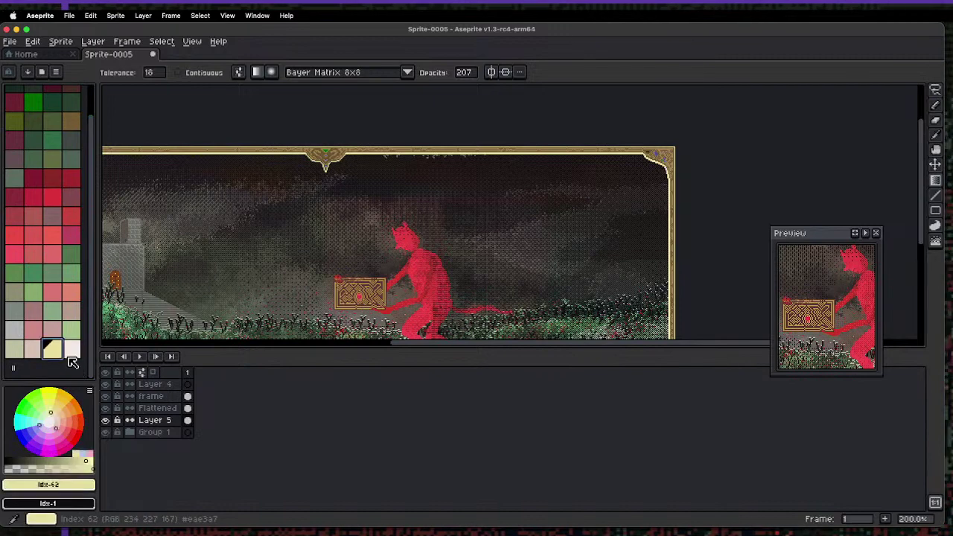
left_click(50, 394)
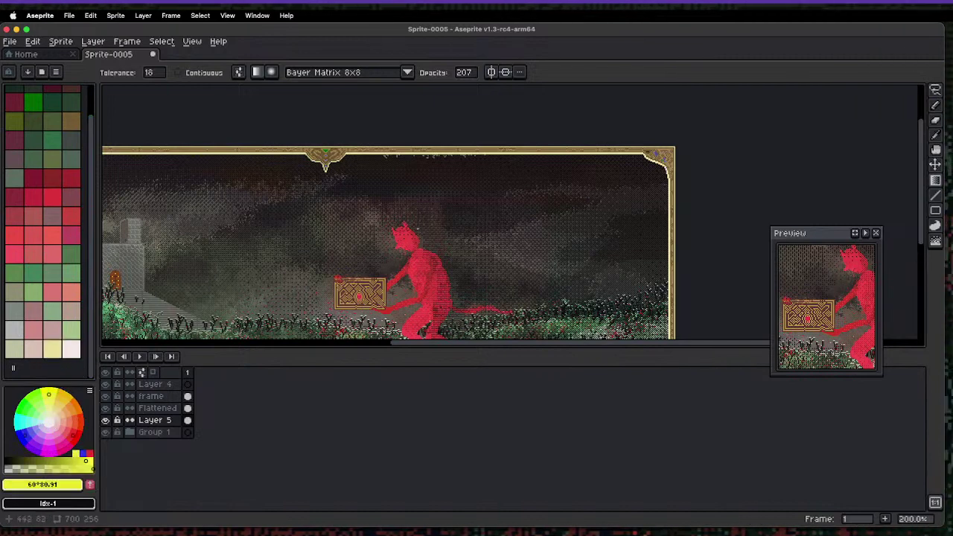
scroll(409, 236, "up", 5)
key("b")
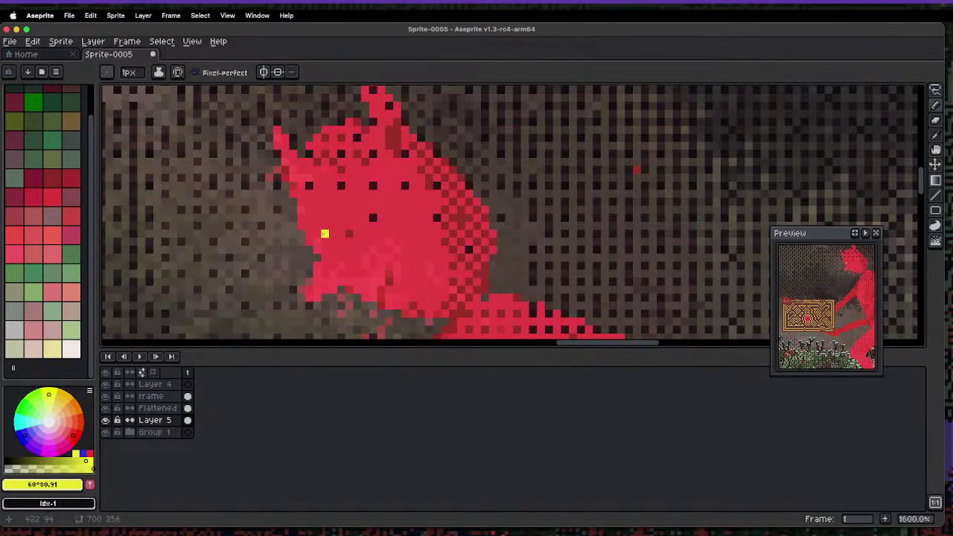
scroll(349, 234, "down", 8)
scroll(398, 196, "up", 6)
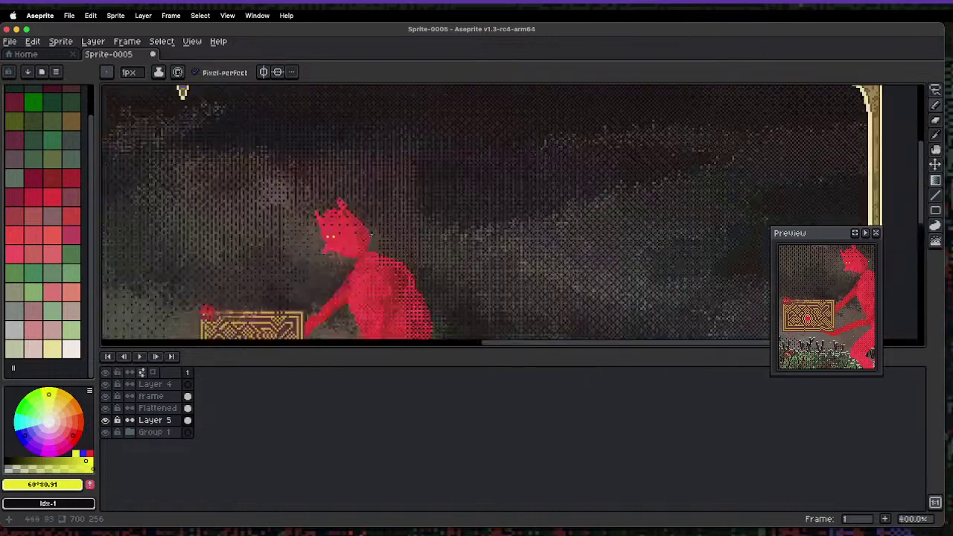
- Add dark #291417 pixels around both of the demon's eyes and repaint the front eye's yellow pixel
key("alt")
left_click(304, 302, "alt")
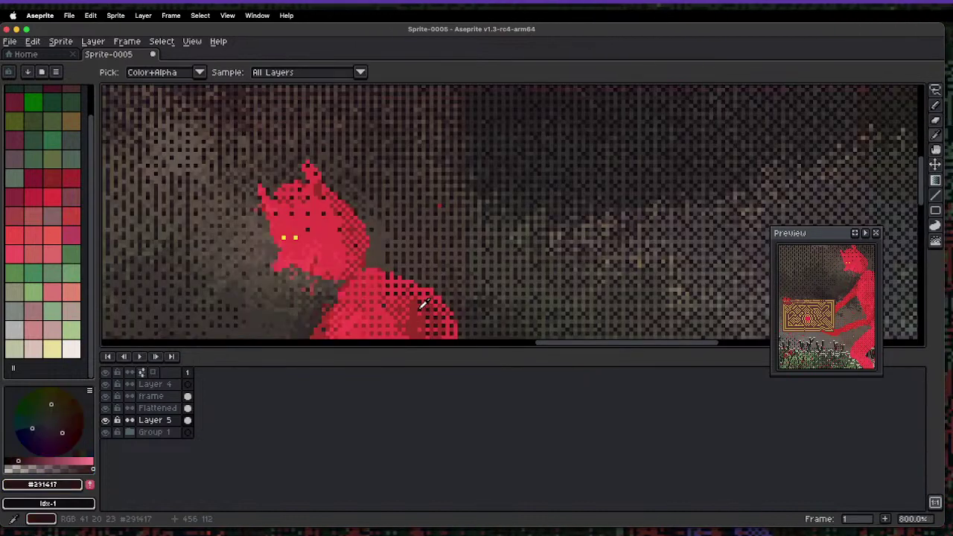
scroll(295, 238, "up", 4)
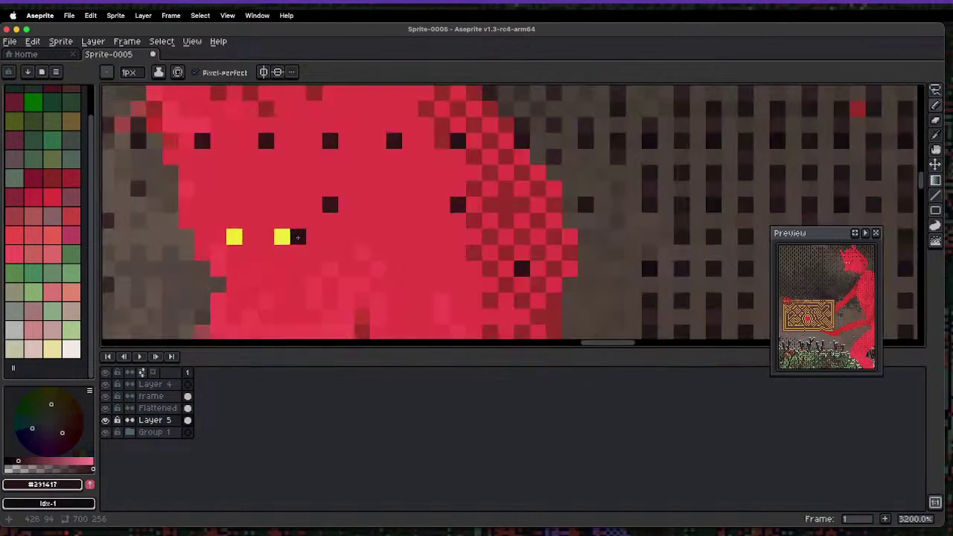
left_click(219, 237)
left_click(233, 237)
left_click(202, 236)
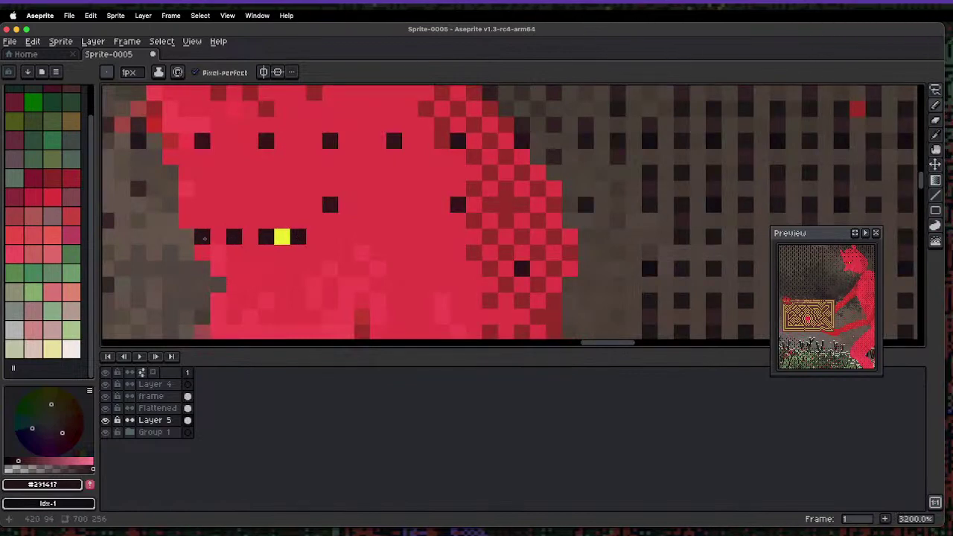
key("alt")
left_click(290, 235, "alt")
left_click(218, 237)
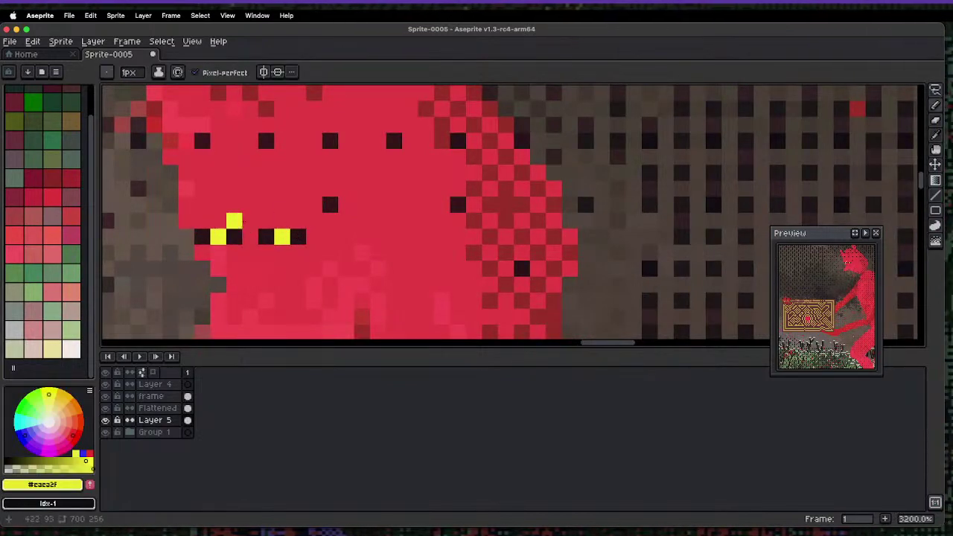
- Paint small yellow teeth pixels at the demon's mouth and undo the last pencil mark
key("1")
key("2")
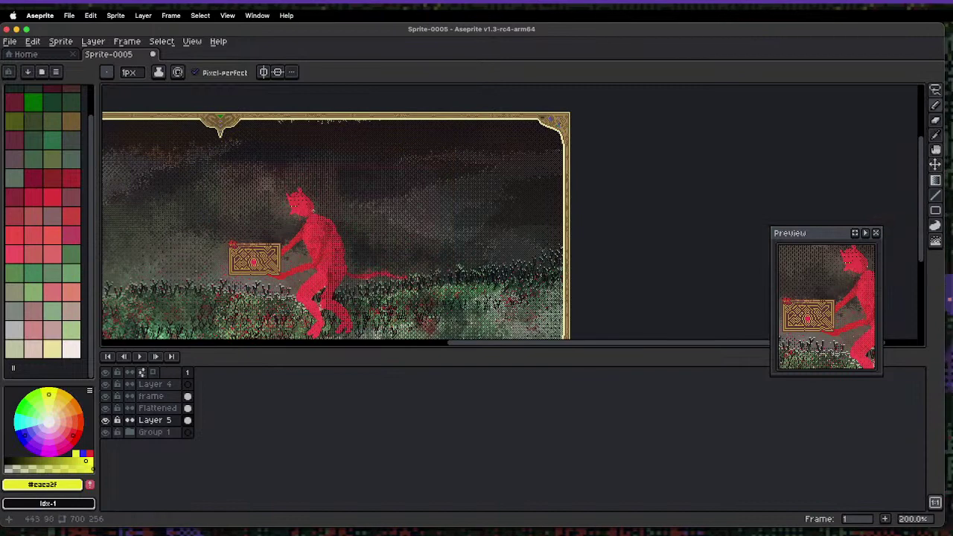
key("3")
key("4")
key("alt")
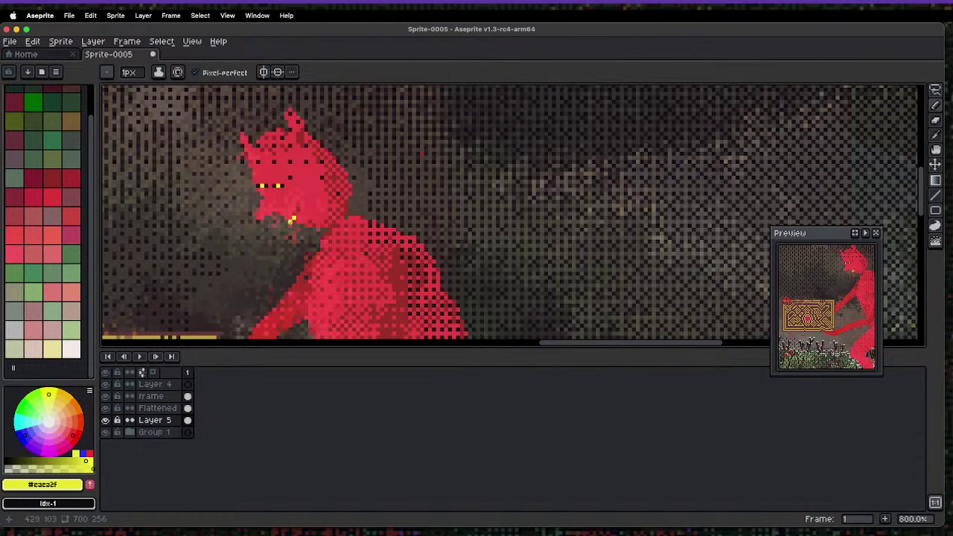
key("super+z")
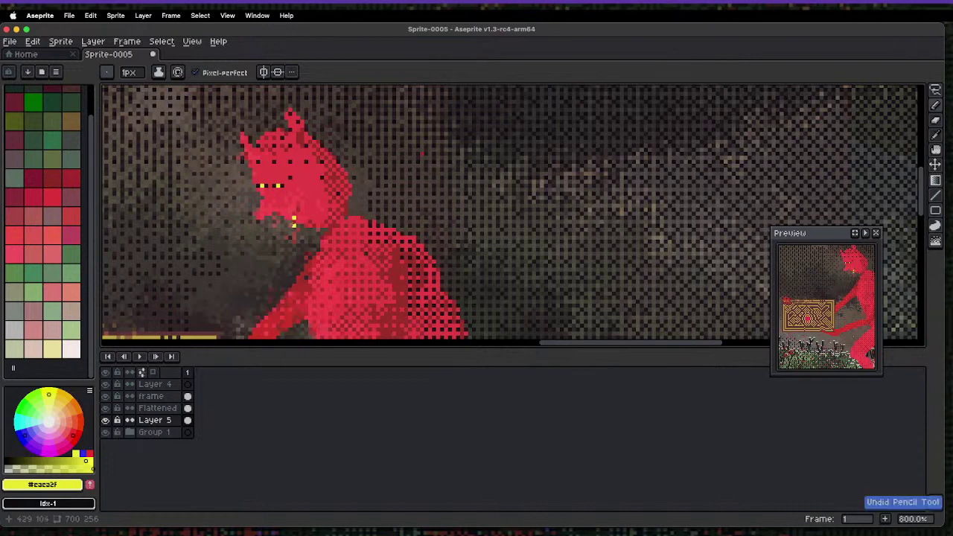
- Add a new layer directly above Layer 5 and undo a trial pencil stroke on it
scroll(314, 194, "down", 5)
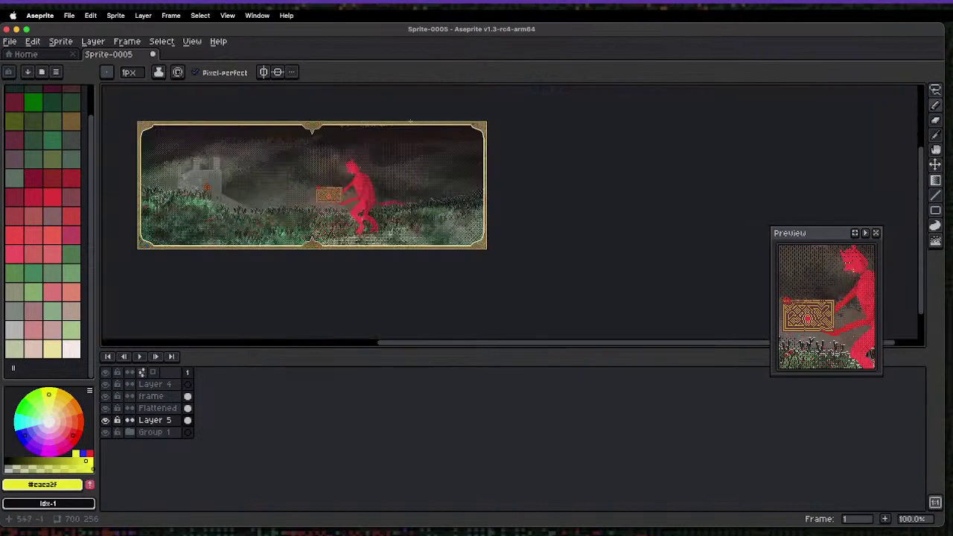
scroll(378, 154, "up", 1)
scroll(356, 236, "down", 1)
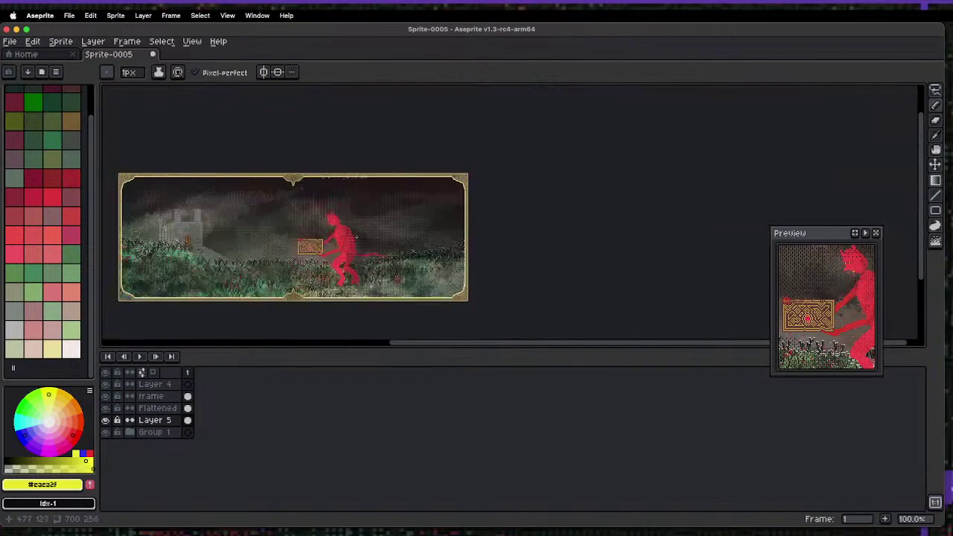
scroll(260, 304, "up", 1)
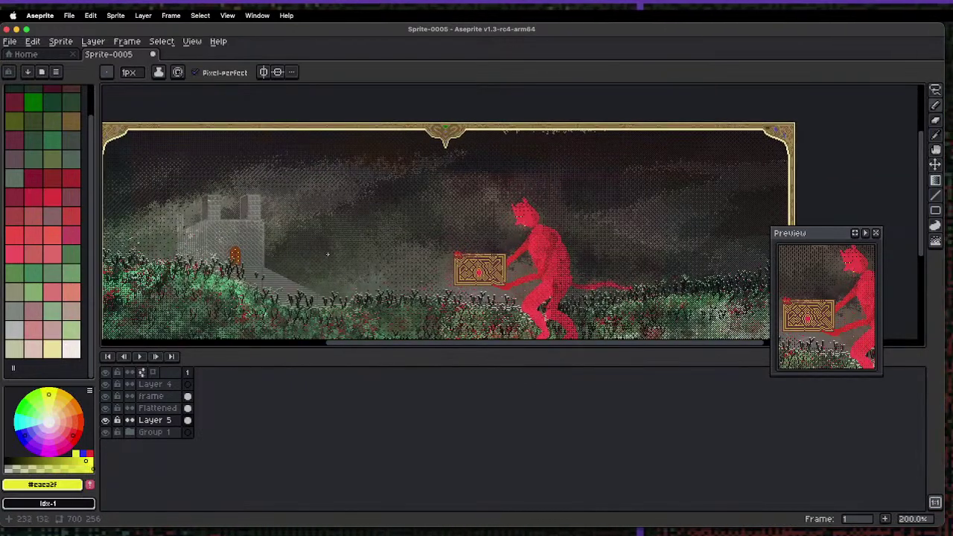
scroll(327, 286, "up", 1)
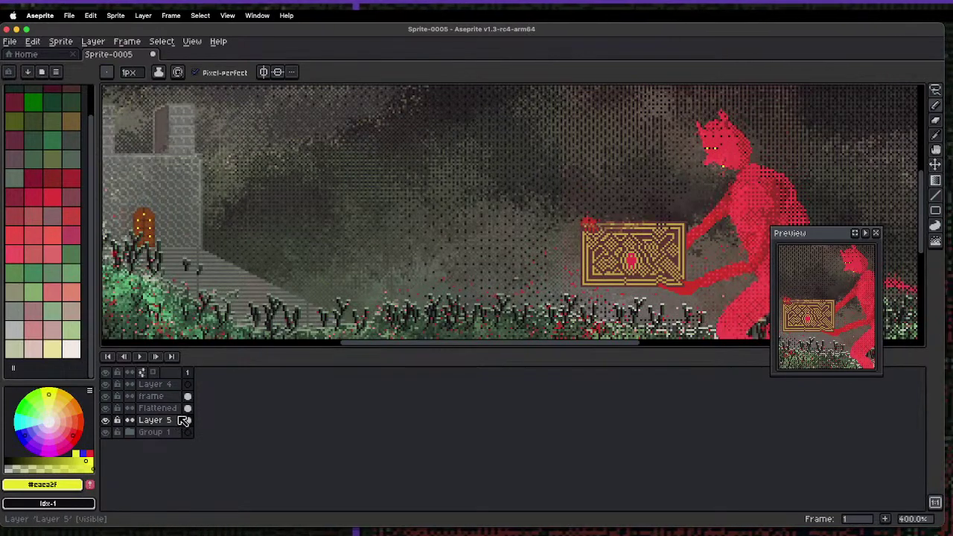
key("shift+n")
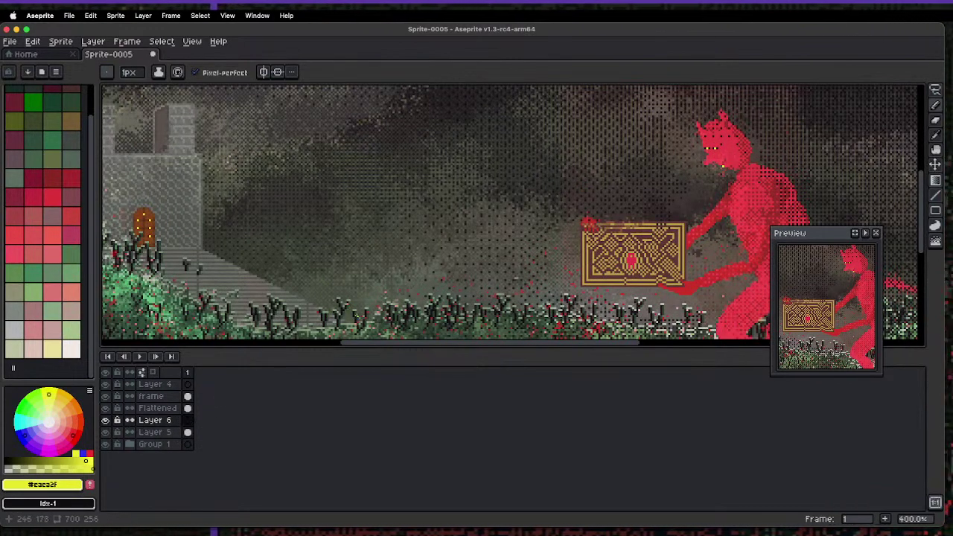
key("super+z")
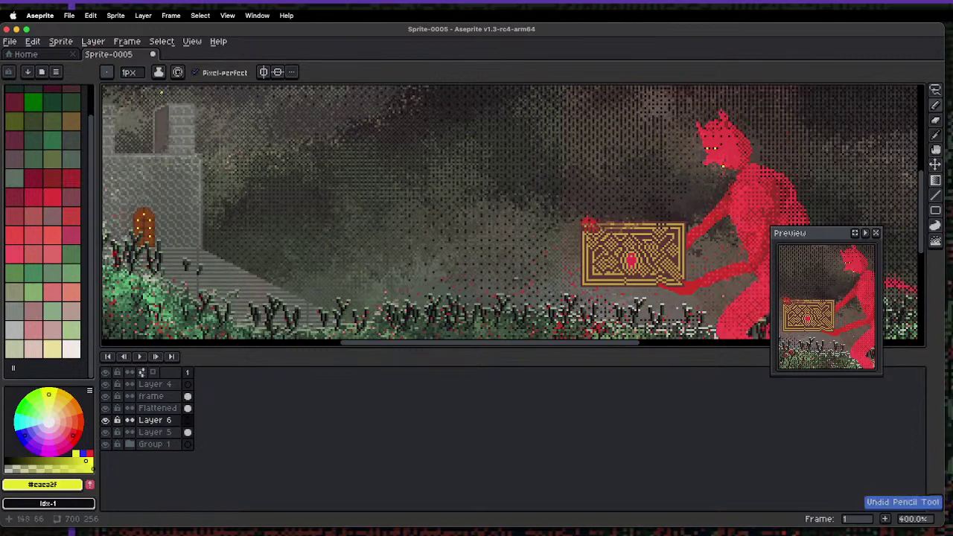
- Create a new 24 by 25 px RGB sprite with a transparent background
key("super+n")
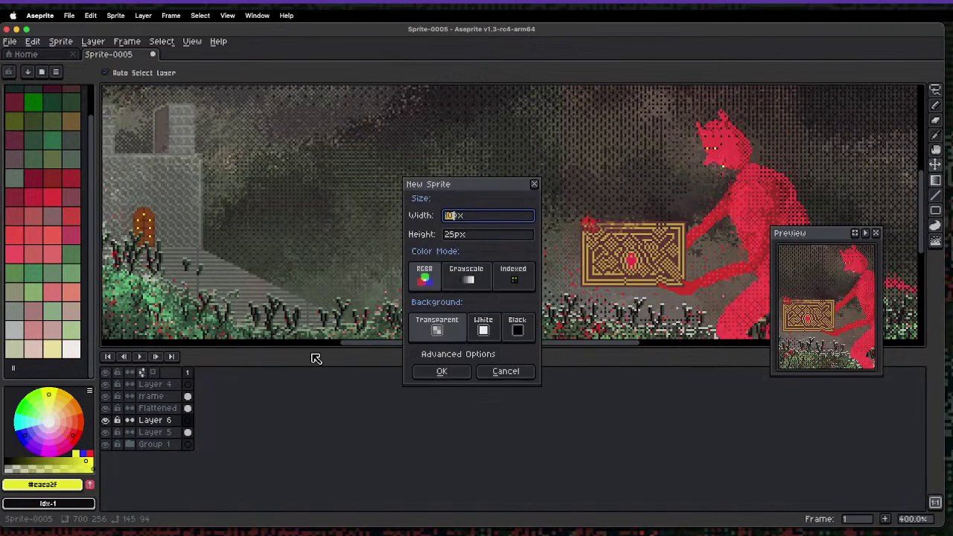
type("24")
key("Tab")
type("2")
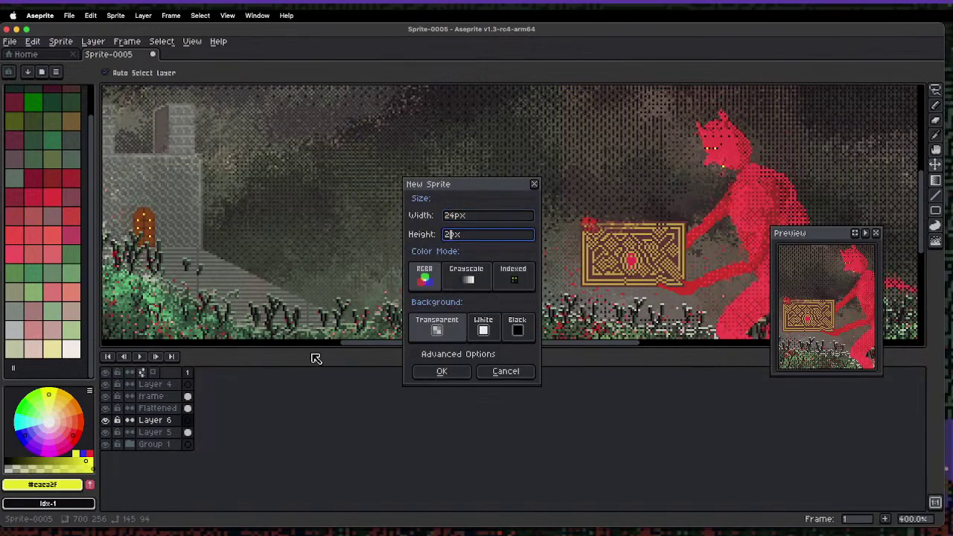
type("5")
key("Return")
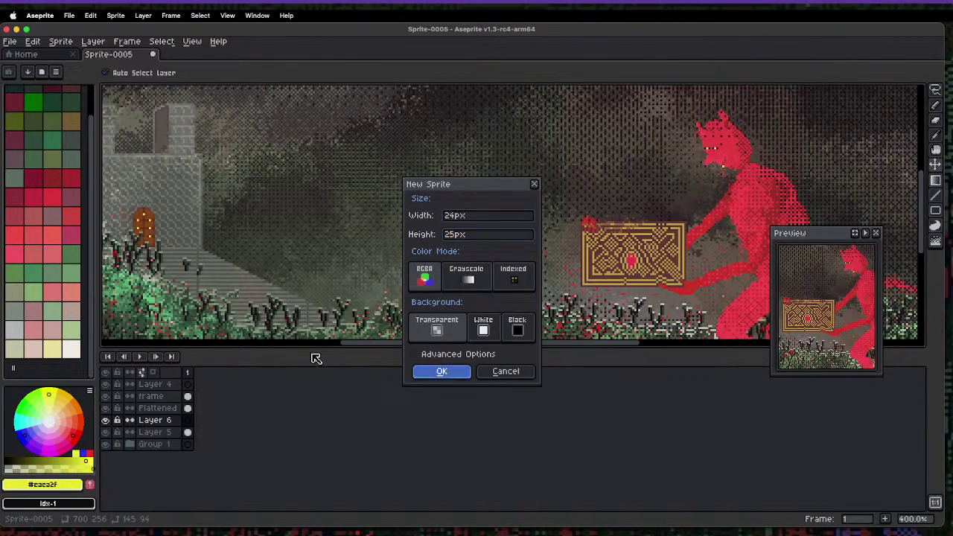
- Load the tropical.aseprite palette file into the new sprite
key("b")
scroll(559, 213, "up", 3)
scroll(559, 213, "up", 2)
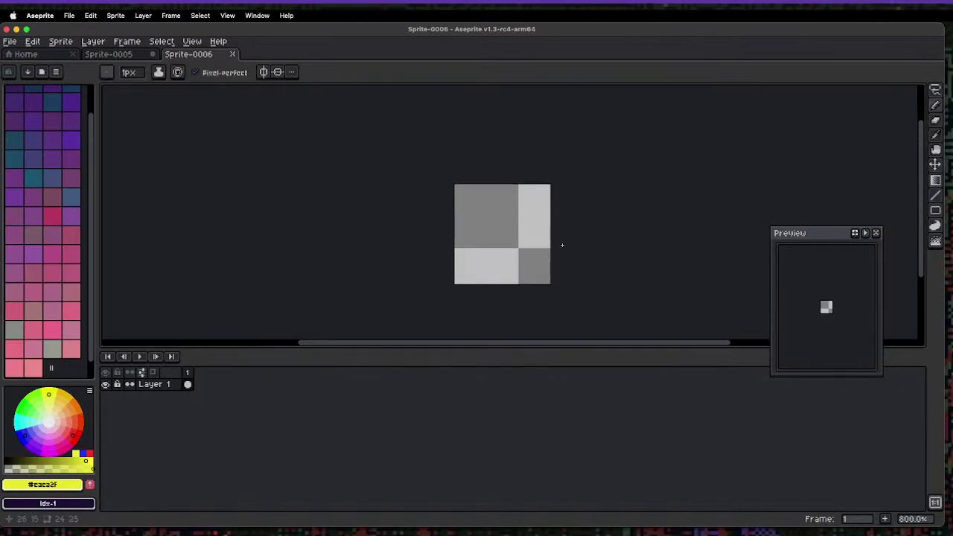
left_click_drag(560, 245, 222, 304)
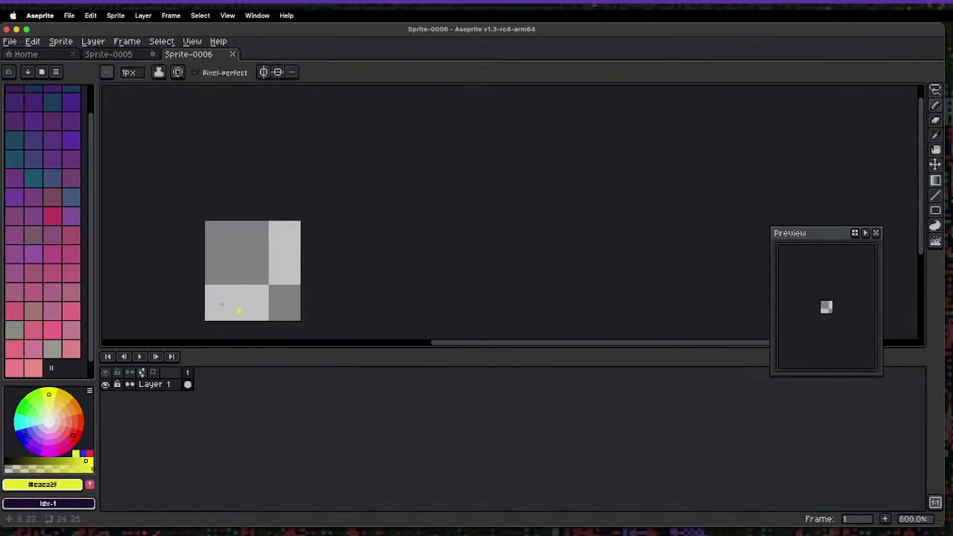
left_click(41, 72)
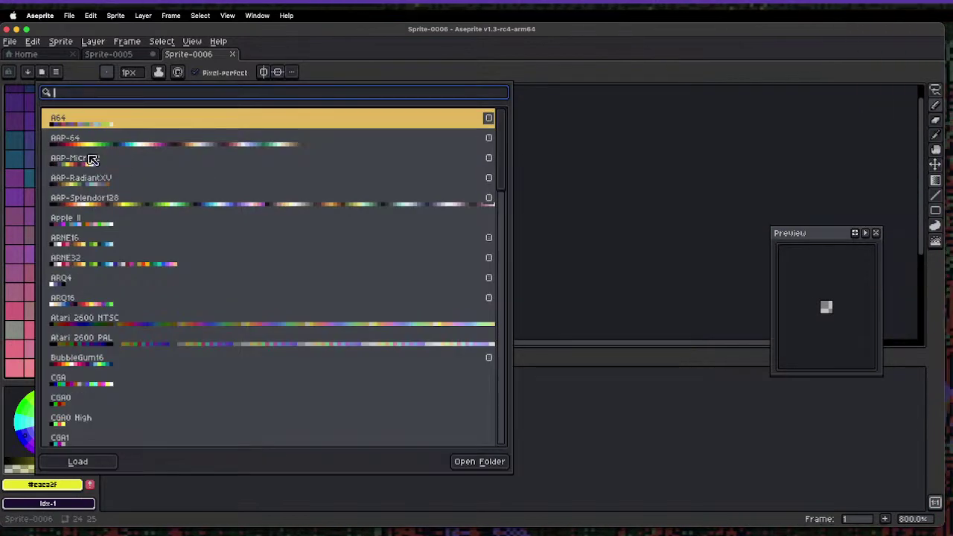
left_click(168, 259)
left_click(55, 72)
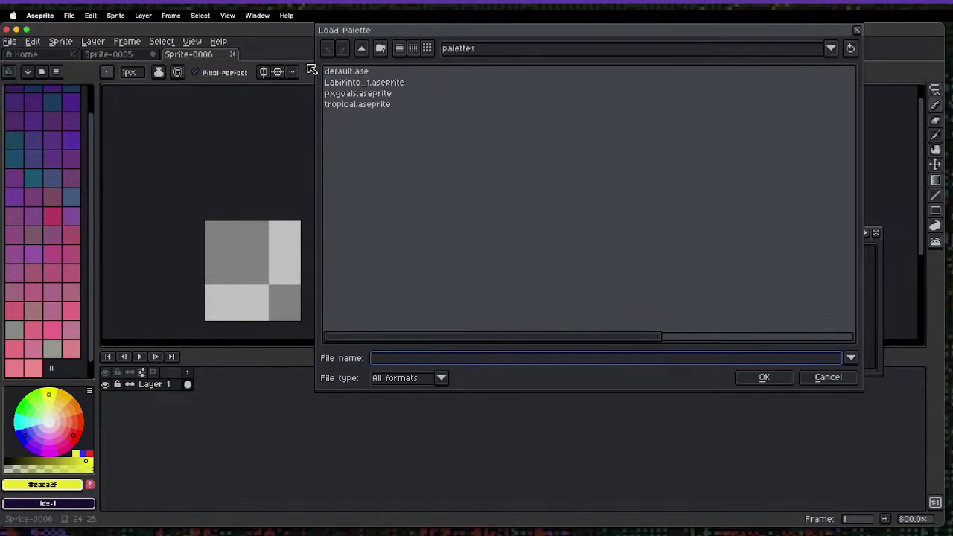
left_click(372, 105)
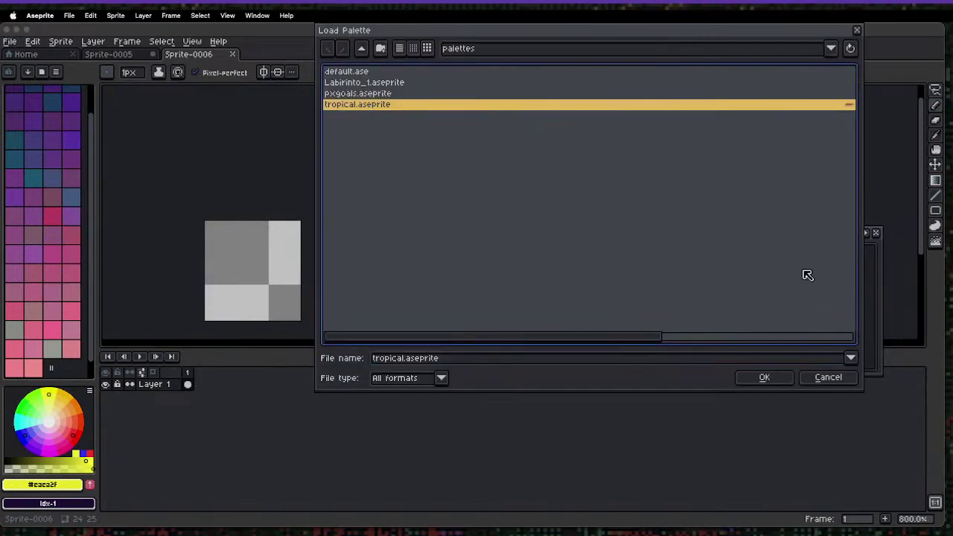
left_click(786, 378)
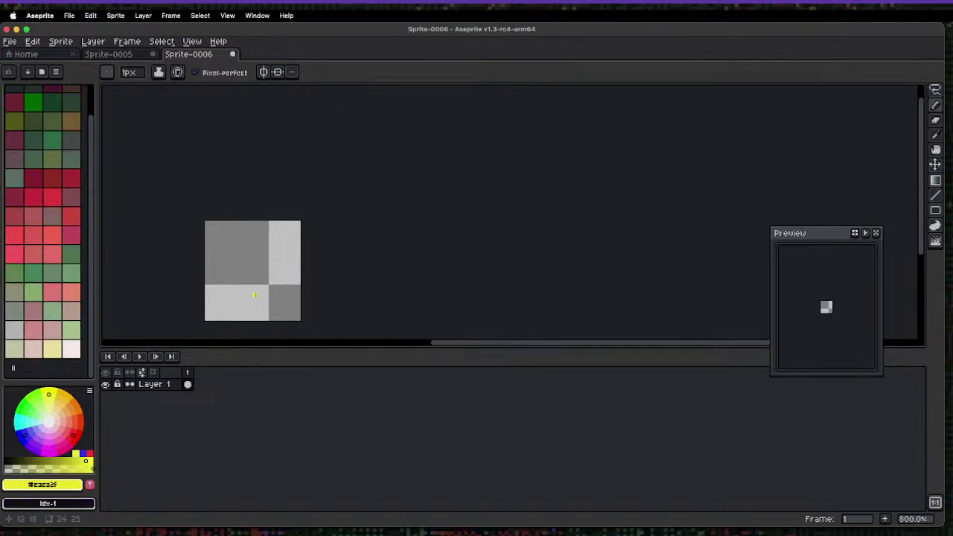
- Sketch a small yellow flame with upward tongues on Layer 1 using the 1 px Pencil
scroll(254, 295, "down", 1)
scroll(276, 311, "up", 1)
left_click_drag(277, 311, 245, 277)
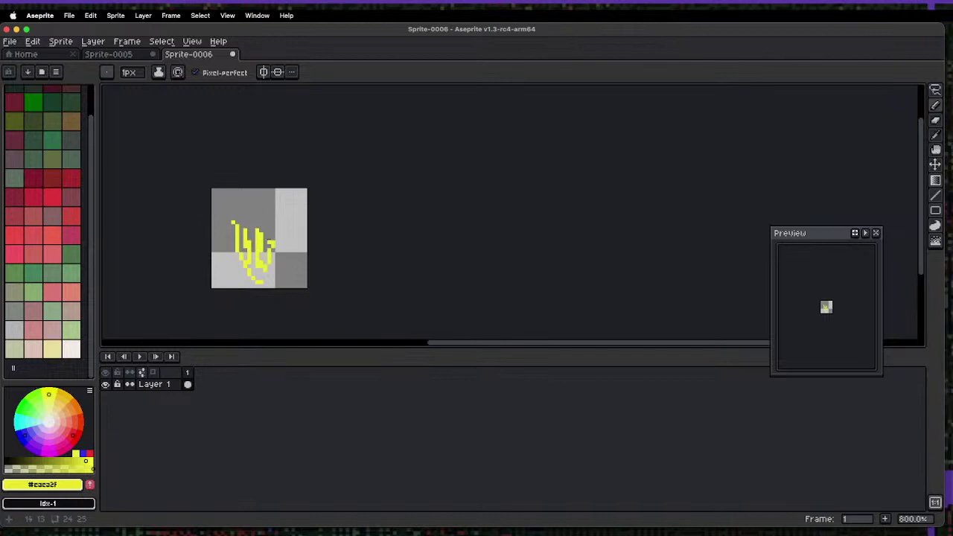
- Outline the yellow flame on the outside in reds, using palette colours Idx-29 and Idx-27
left_click(54, 198)
right_click(39, 199)
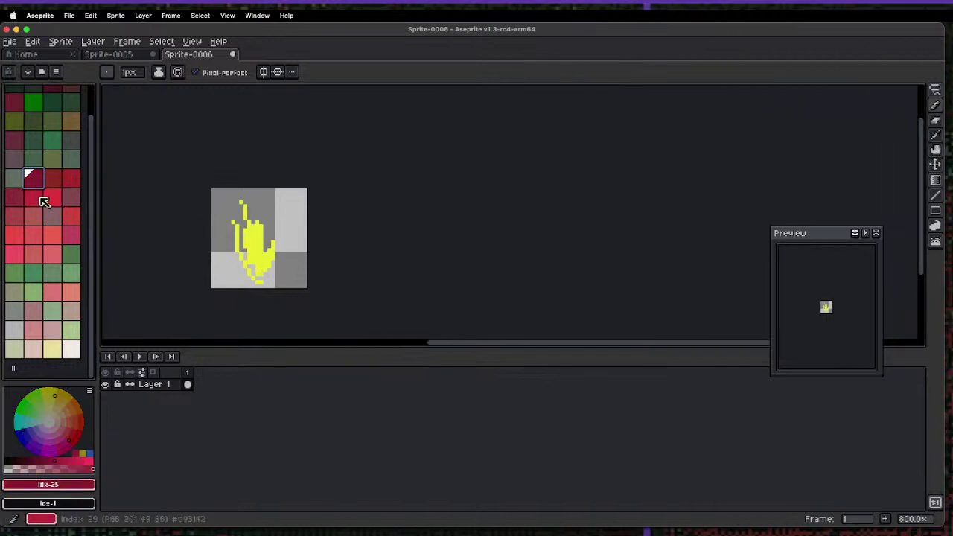
scroll(82, 179, "up", 2)
left_click(74, 212)
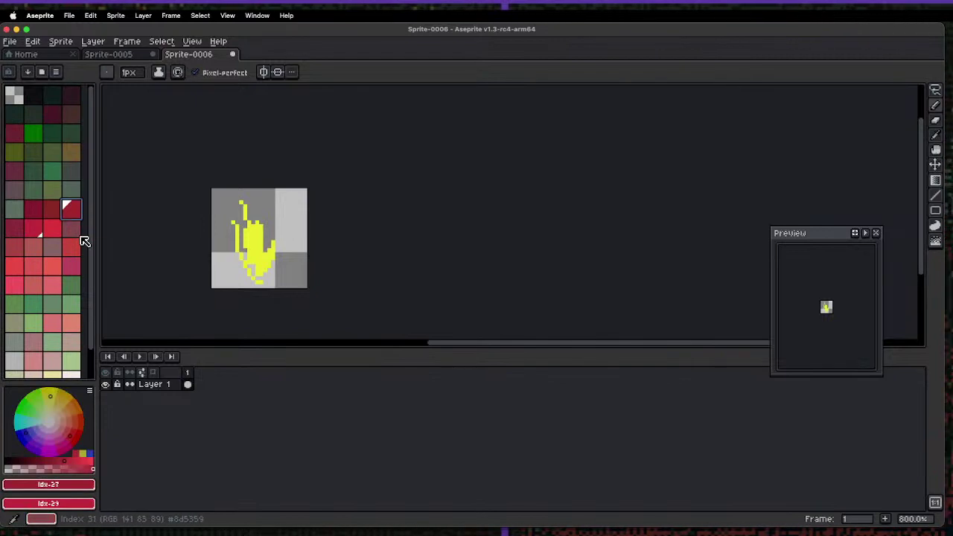
key("x")
key("shift+o")
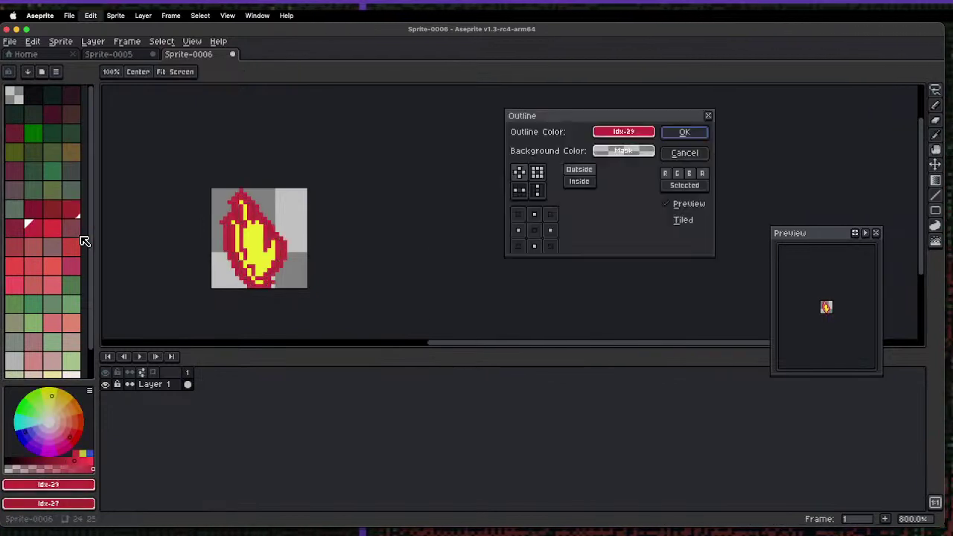
key("x")
key("Return")
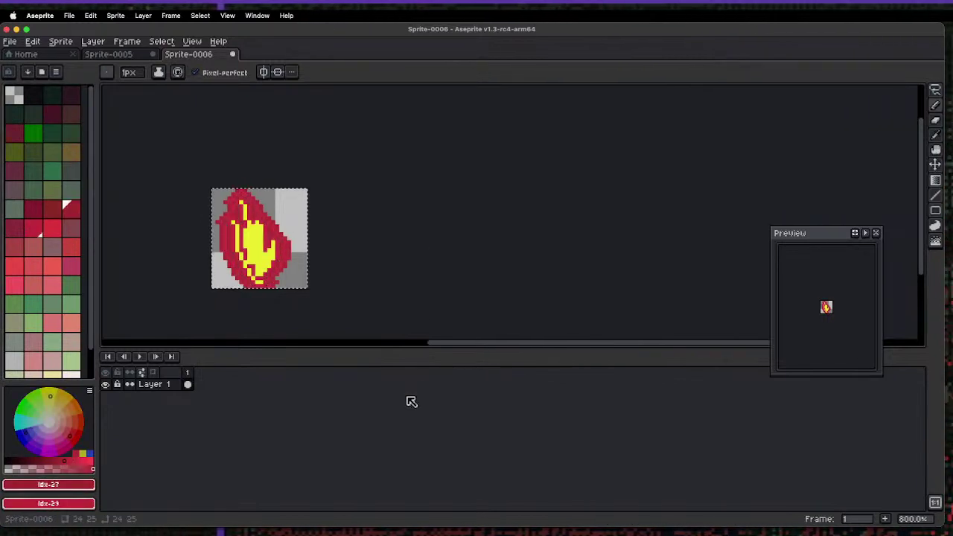
- Scatter the flame's pixels with a 64 px Jumble brush and capture the result as a custom brush
key("r")
mouse_move(317, 261)
left_mouse_down()
mouse_move(266, 220)
mouse_move(259, 199)
mouse_move(266, 217)
mouse_move(271, 196)
mouse_move(255, 189)
mouse_move(278, 175)
left_mouse_up()
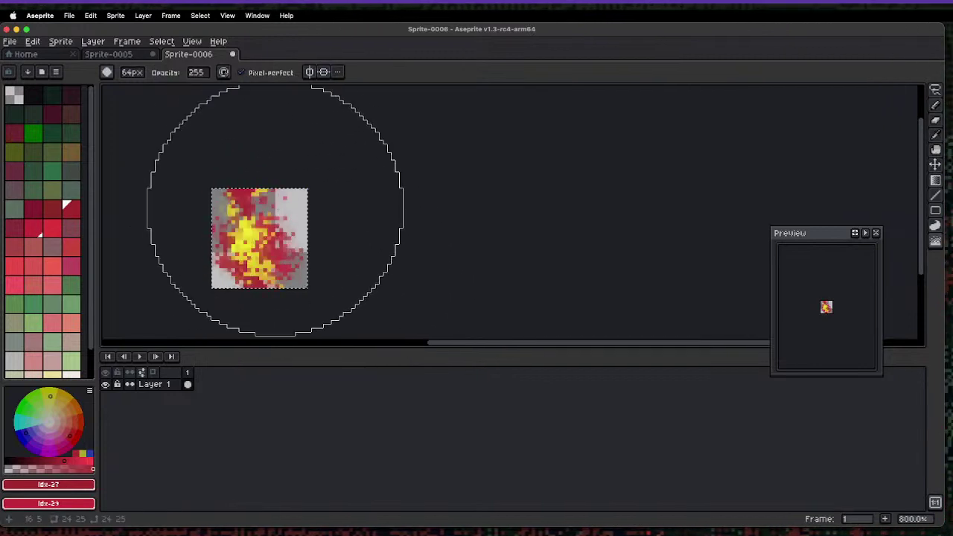
key("g")
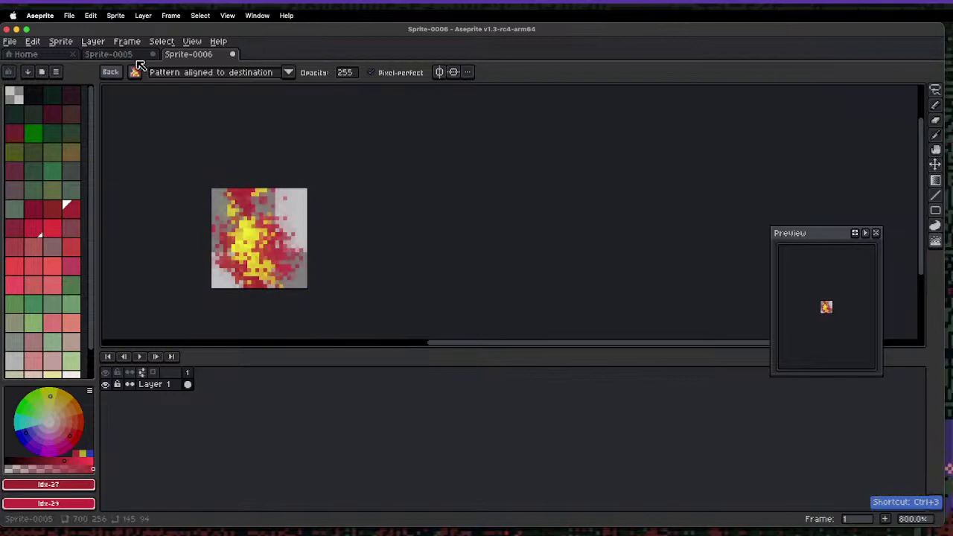
- Switch to Sprite-0005 and paint a patch of flames beside the castle on Layer 6, with the pattern aligned to destination
left_click(108, 55)
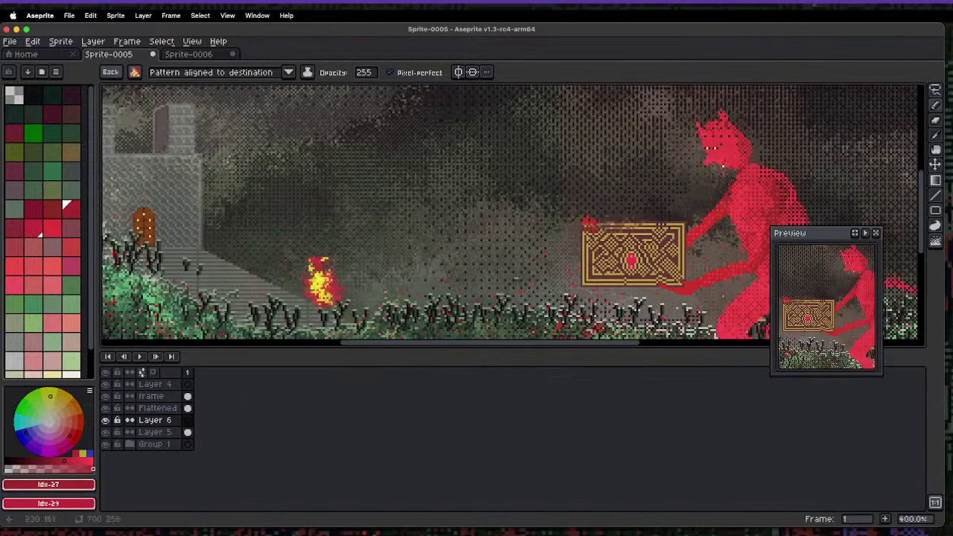
scroll(320, 282, "down", 3)
scroll(320, 282, "up", 2)
scroll(339, 291, "down", 1)
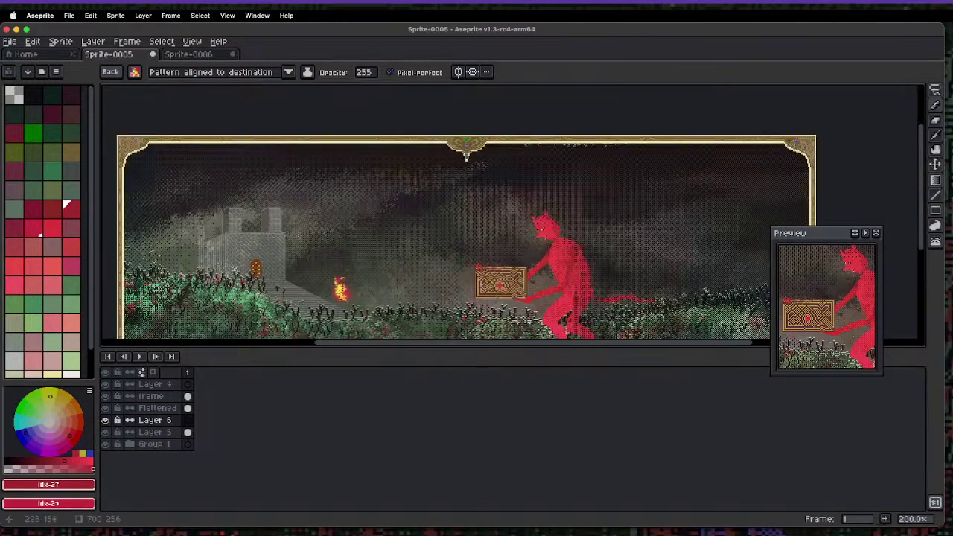
left_click_drag(339, 291, 336, 250)
mouse_move(335, 250)
left_mouse_down()
mouse_move(343, 261)
mouse_move(328, 224)
mouse_move(313, 241)
mouse_move(322, 255)
mouse_move(376, 260)
mouse_move(349, 213)
mouse_move(286, 287)
left_mouse_up()
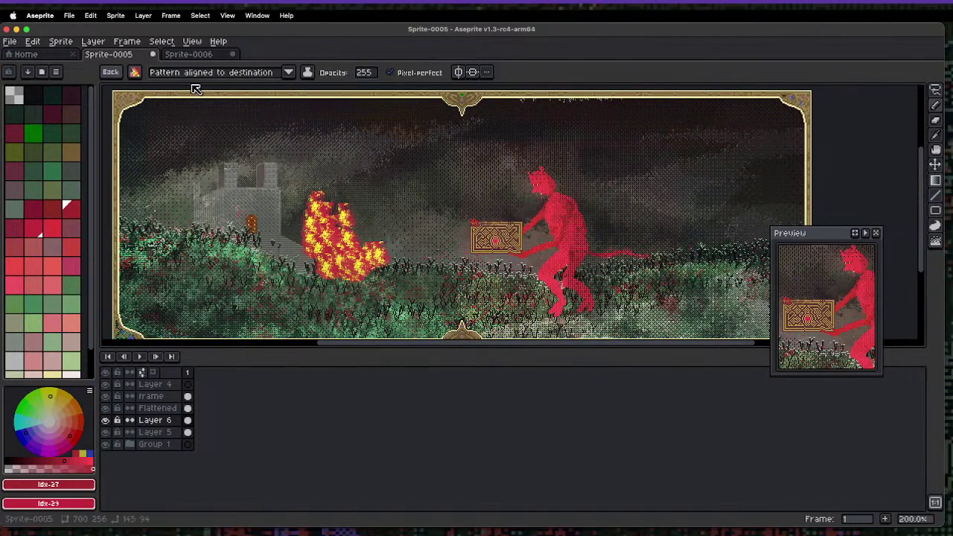
- Set the custom brush to Paint brush mode and paint flames over the castle-side fire and the meadow's lower-left corner on Layer 6
left_click(257, 73)
left_click(173, 107)
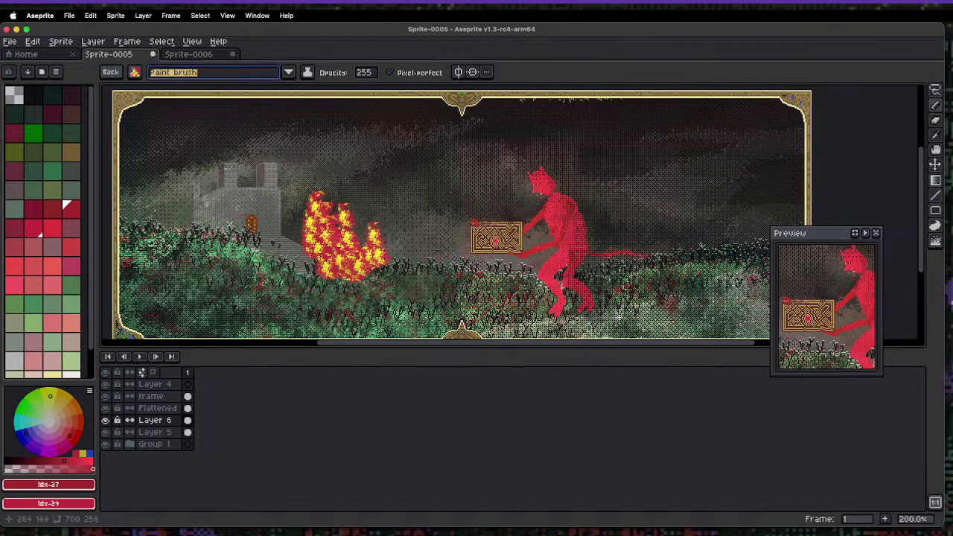
mouse_move(373, 238)
left_mouse_down()
mouse_move(328, 224)
mouse_move(335, 268)
mouse_move(320, 223)
mouse_move(356, 271)
mouse_move(328, 217)
mouse_move(352, 269)
mouse_move(321, 270)
mouse_move(320, 195)
mouse_move(371, 237)
mouse_move(350, 294)
left_mouse_up()
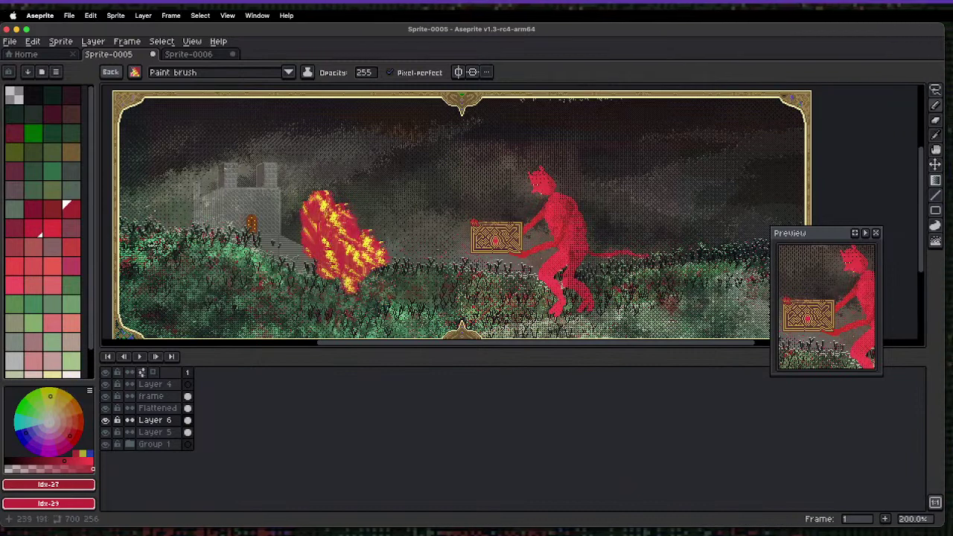
mouse_move(213, 288)
left_mouse_down()
mouse_move(161, 283)
mouse_move(158, 242)
mouse_move(149, 253)
mouse_move(138, 241)
mouse_move(120, 299)
left_mouse_up()
- Paint more flames around the corner fire and the castle-side fire on the Flattened layer
left_click(158, 408)
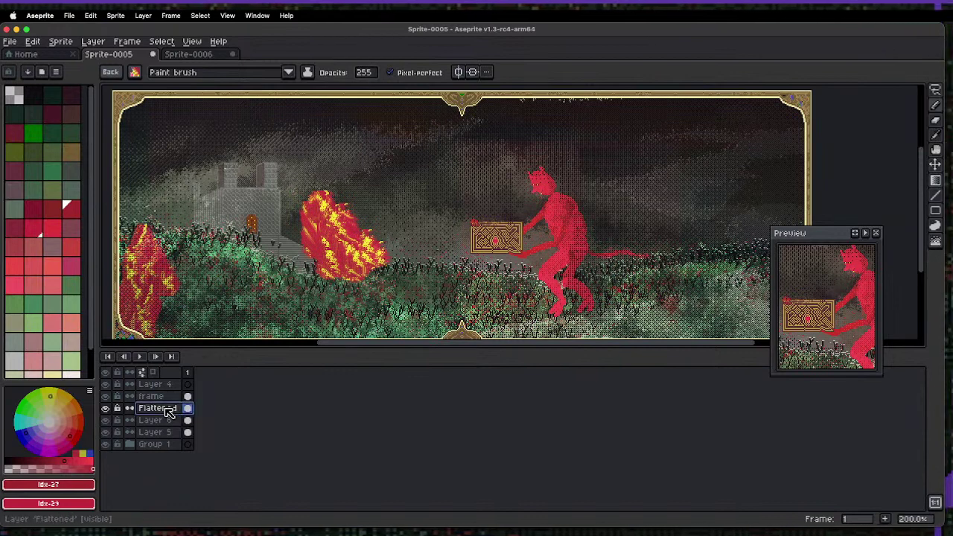
mouse_move(134, 294)
left_mouse_down()
mouse_move(179, 332)
mouse_move(152, 236)
mouse_move(123, 187)
mouse_move(130, 286)
left_mouse_up()
mouse_move(291, 224)
left_mouse_down()
mouse_move(331, 257)
mouse_move(301, 160)
mouse_move(365, 194)
mouse_move(354, 283)
mouse_move(394, 261)
left_mouse_up()
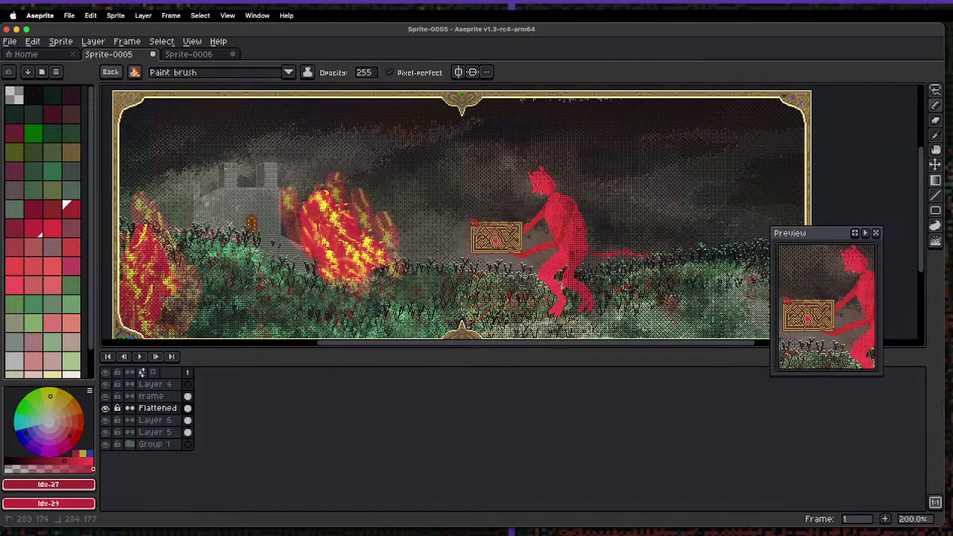
- Paint flames along the scene's right edge, and spread them over the upper-right sky with the Spray tool on the Flattened layer
left_click_drag(521, 224, 399, 250)
mouse_move(596, 246)
left_mouse_down()
mouse_move(612, 149)
mouse_move(618, 239)
mouse_move(667, 219)
mouse_move(663, 238)
mouse_move(674, 231)
mouse_move(633, 242)
mouse_move(641, 160)
left_mouse_up()
key("shift+b")
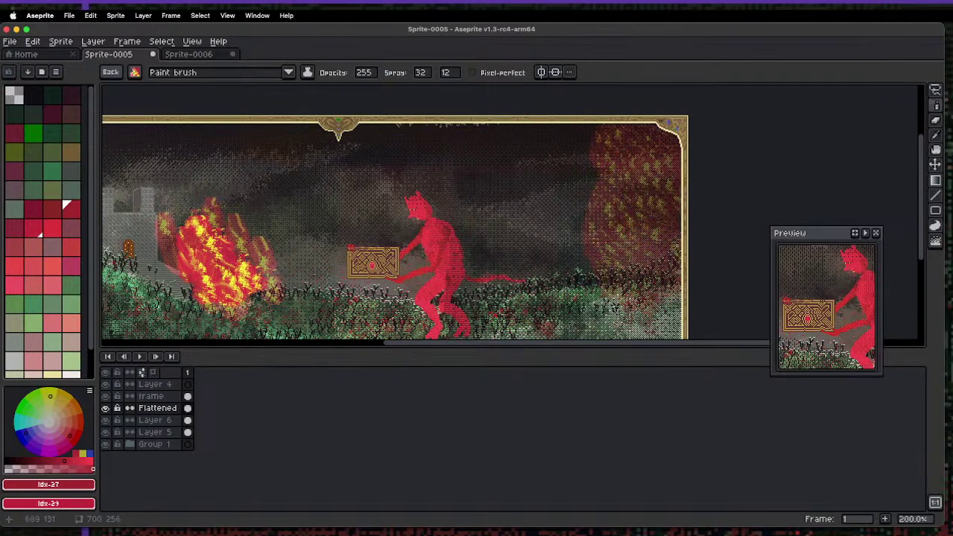
mouse_move(678, 238)
left_mouse_down()
mouse_move(626, 160)
mouse_move(574, 187)
mouse_move(559, 145)
left_mouse_up()
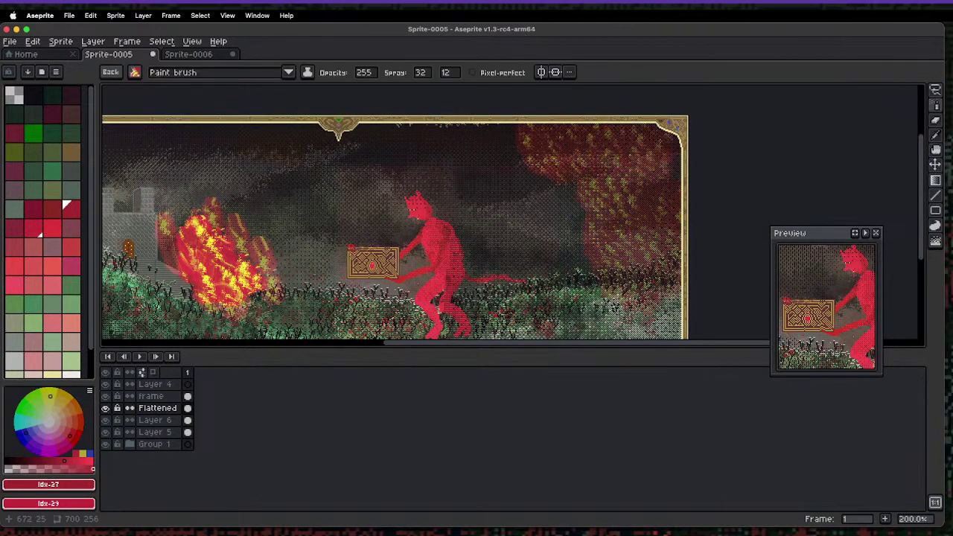
mouse_move(665, 136)
left_mouse_down()
mouse_move(525, 153)
mouse_move(644, 149)
mouse_move(651, 209)
left_mouse_up()
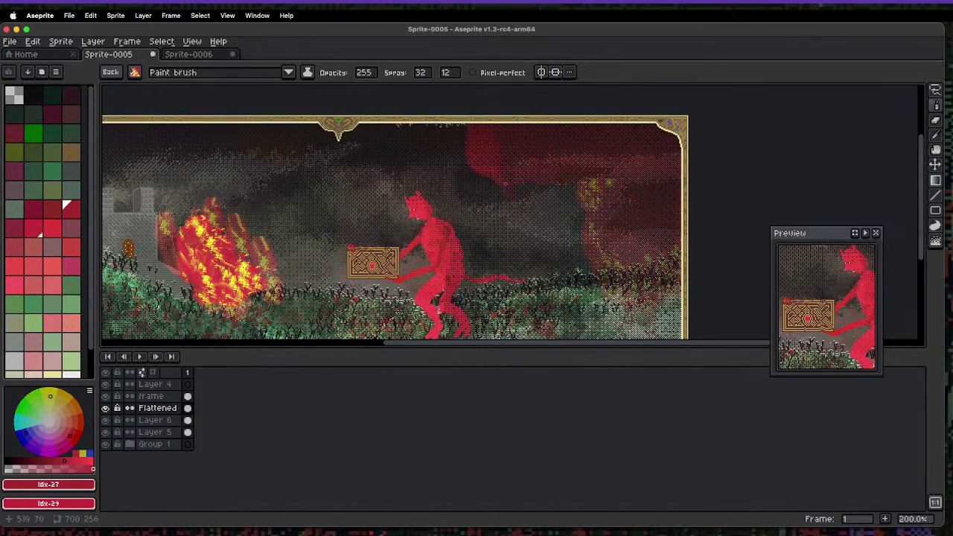
- Return to the Pencil tool and reload the custom brush saved in the third slot
key("b")
left_click(137, 72)
left_click(144, 138)
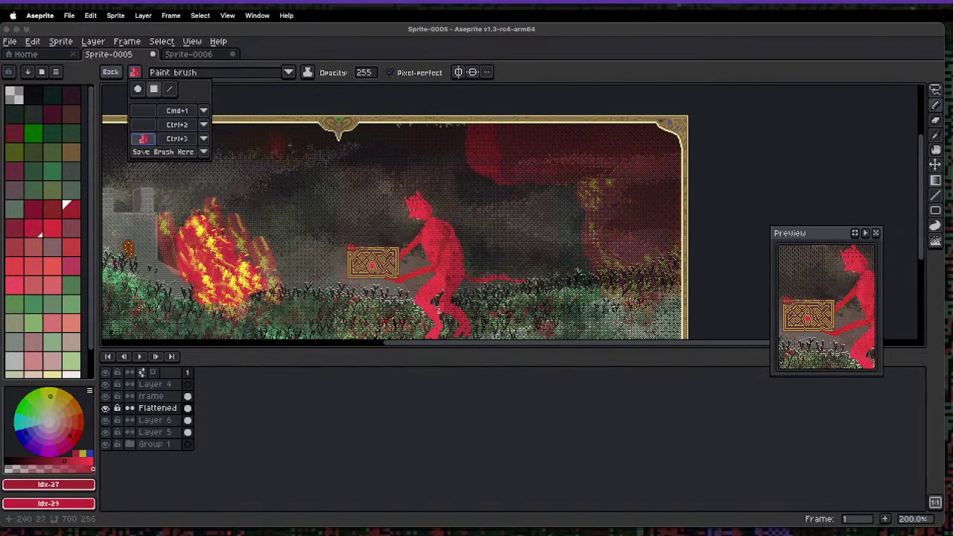
left_click(596, 142)
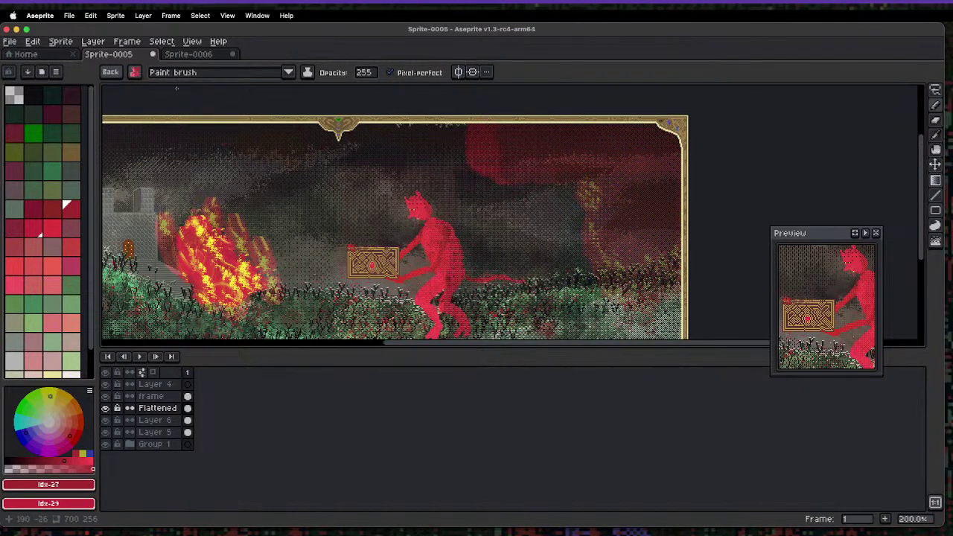
- Toggle Image Color in the saved parameters of the third brush slot and reload that brush
left_click(135, 72)
left_click(203, 139)
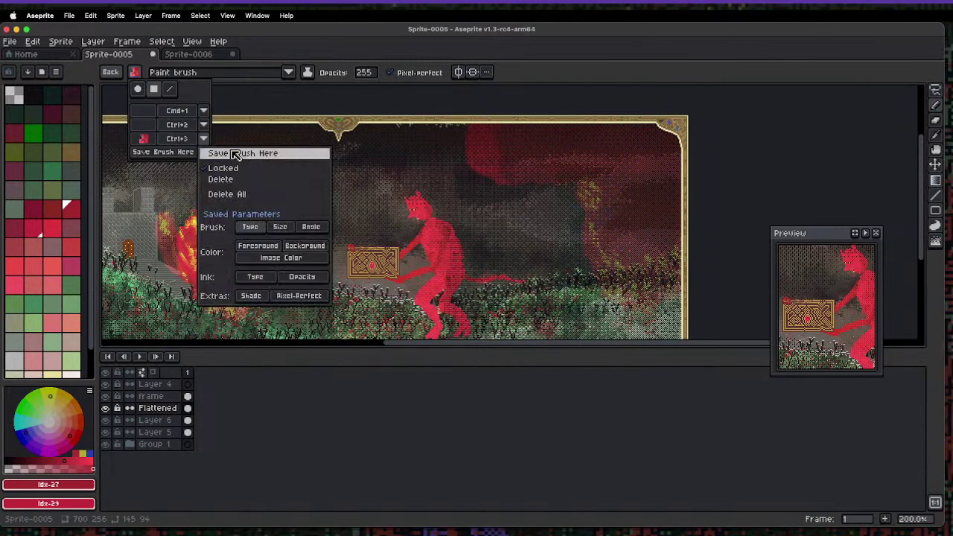
left_click(139, 74)
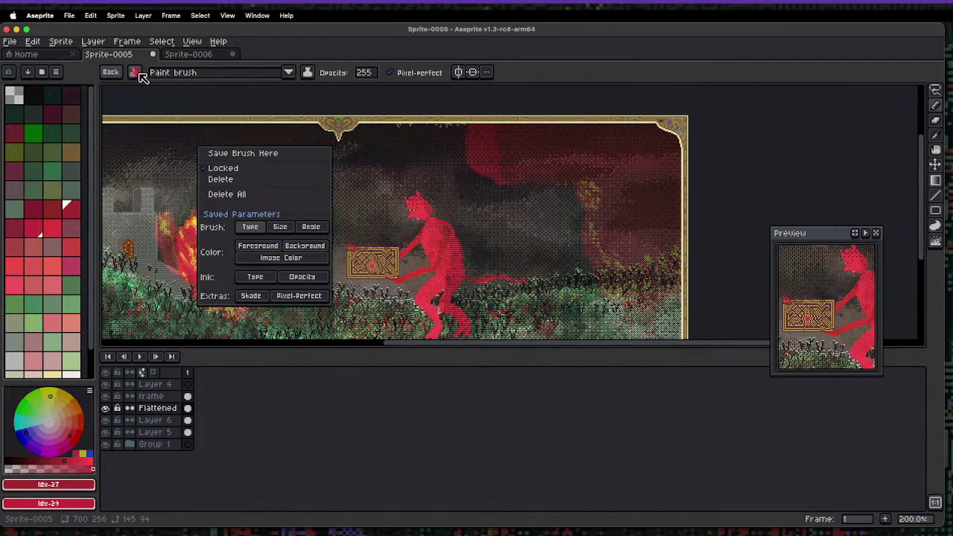
left_click(137, 75)
left_click(135, 73)
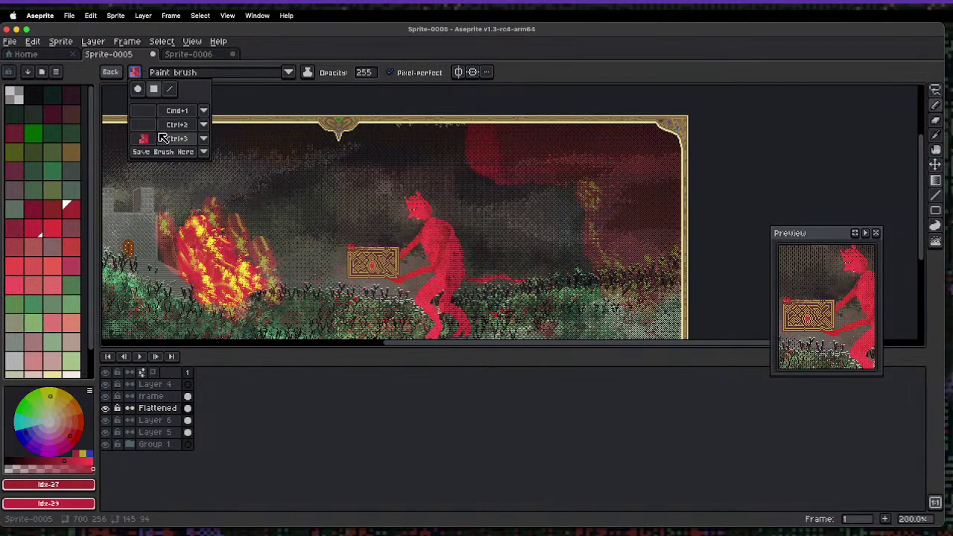
left_click(205, 140)
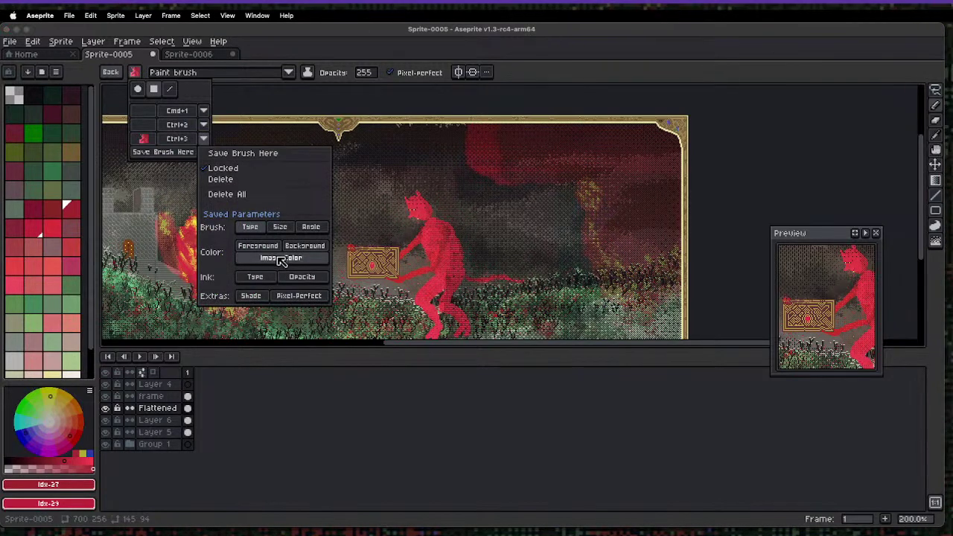
left_click(287, 258)
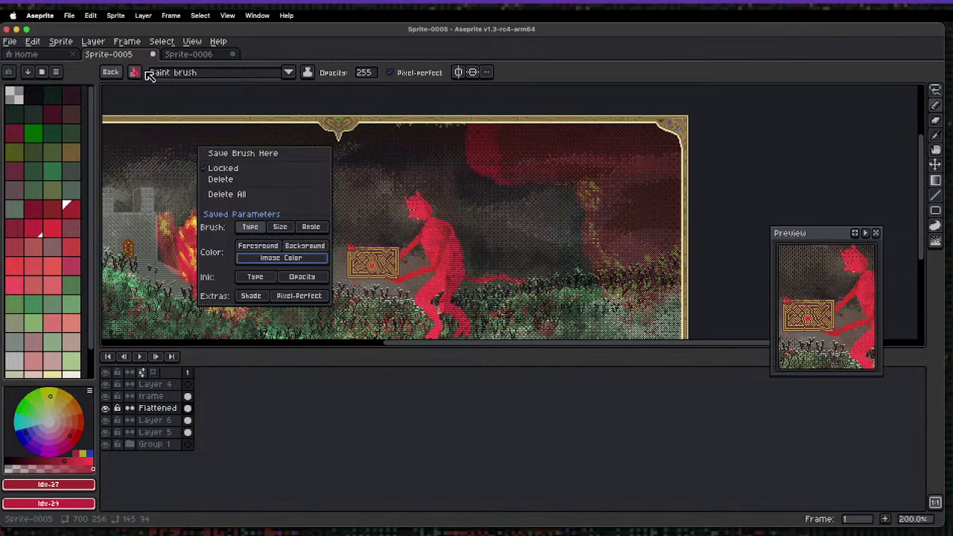
left_click(151, 78)
left_click(149, 140)
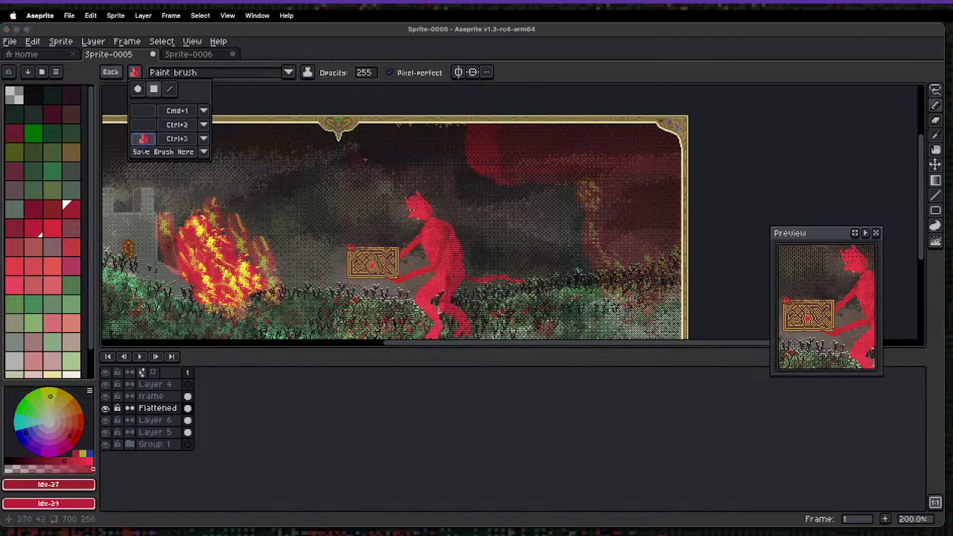
- Select the frame layer, discard the active brush and load the third saved brush again
left_click(153, 396)
key("Escape")
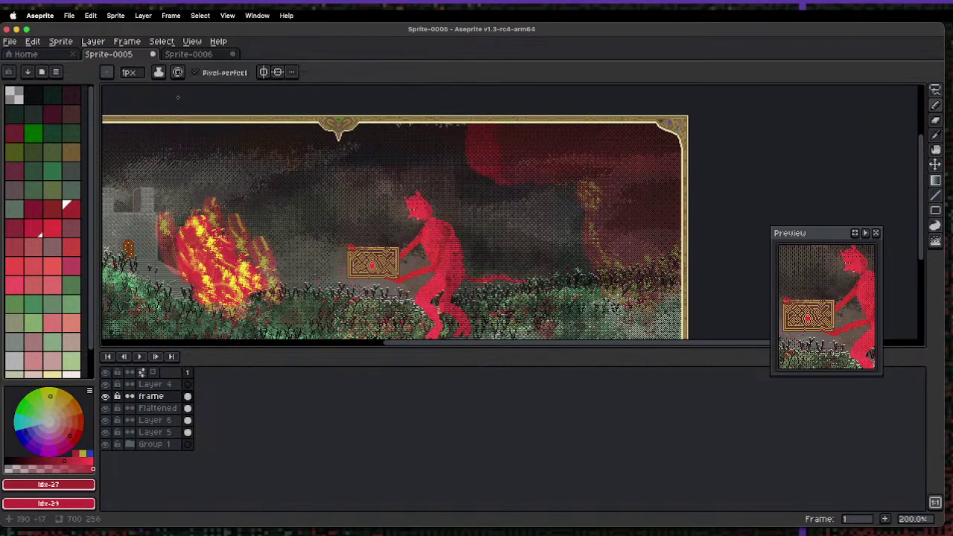
left_click(108, 74)
left_click(119, 139)
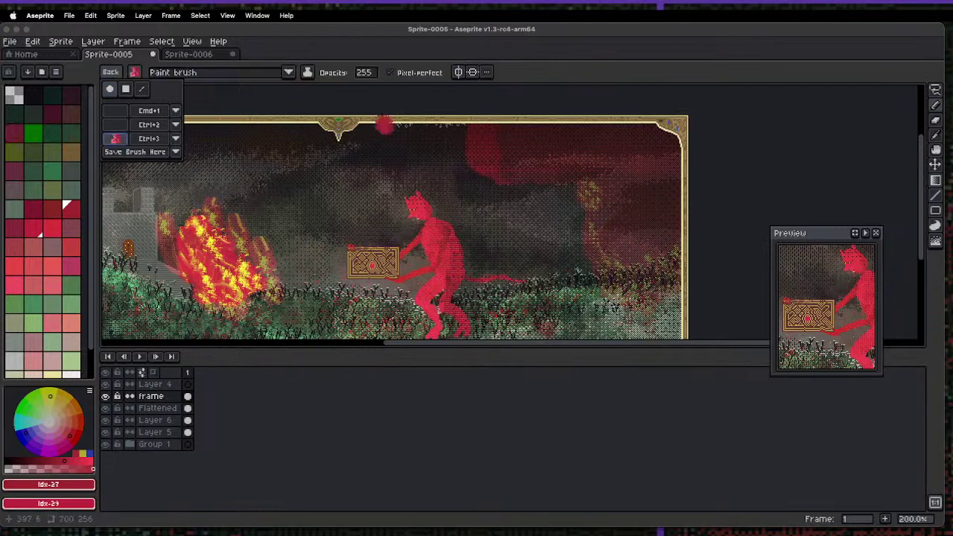
left_click(135, 72)
right_click(179, 101)
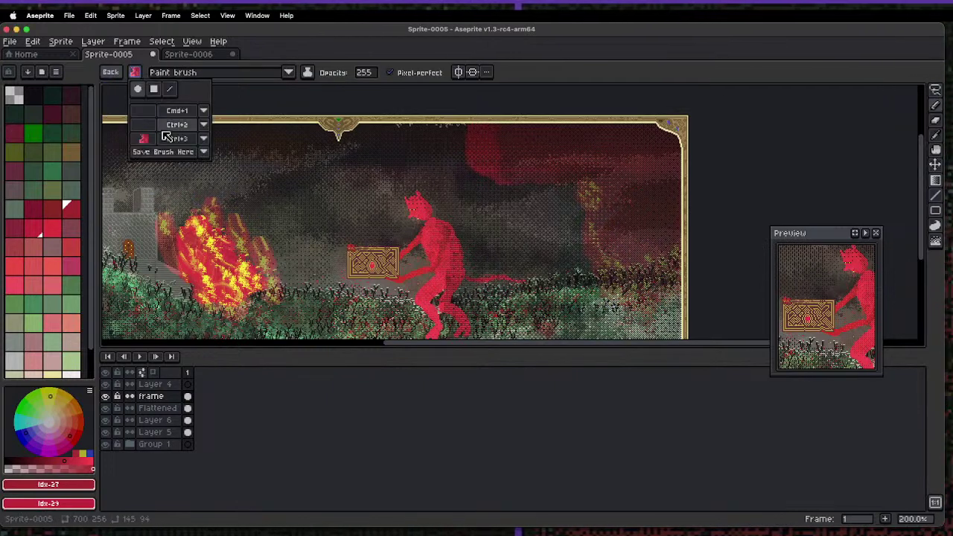
left_click(196, 136)
key("Escape")
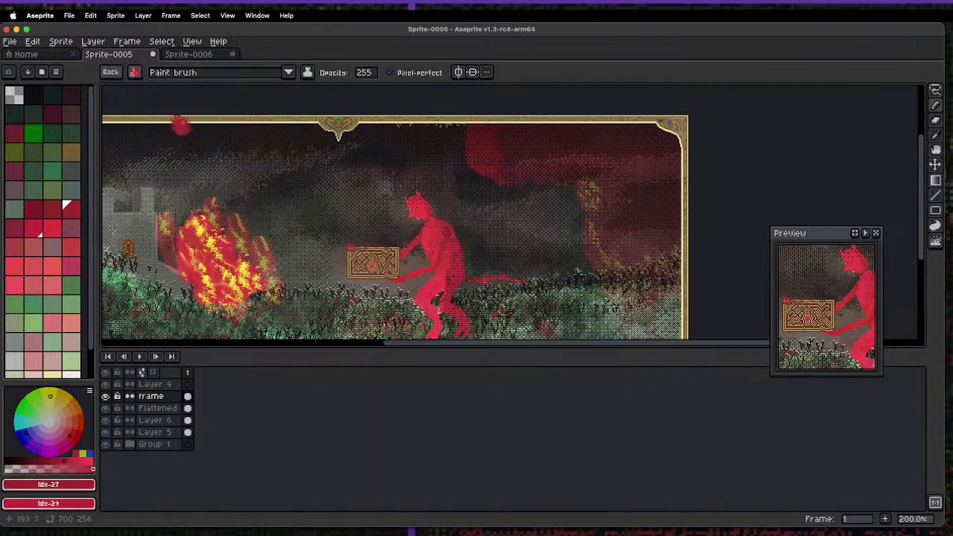
- Reload the third saved brush in its flame colours and paint a small fire near the right edge on the frame layer
left_click(138, 71)
left_click(206, 140)
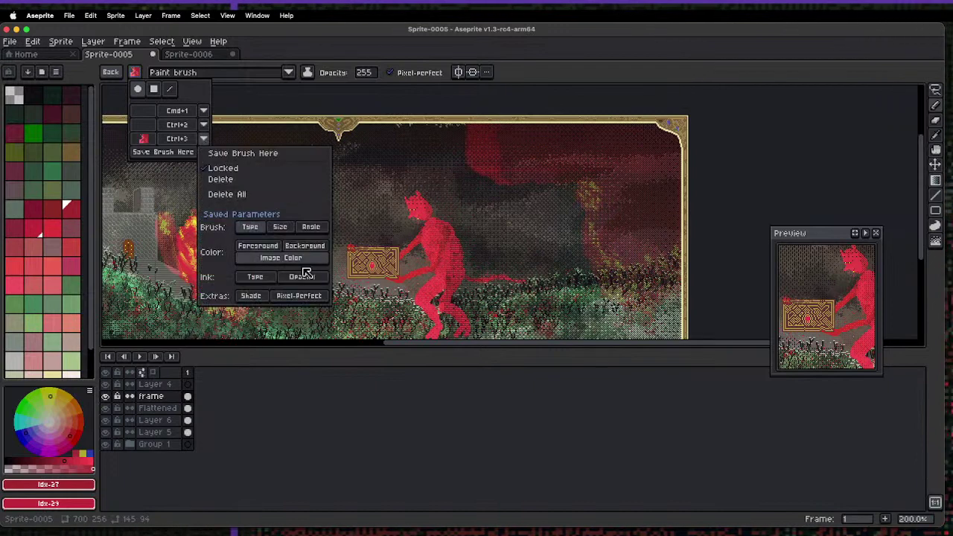
left_click(236, 97)
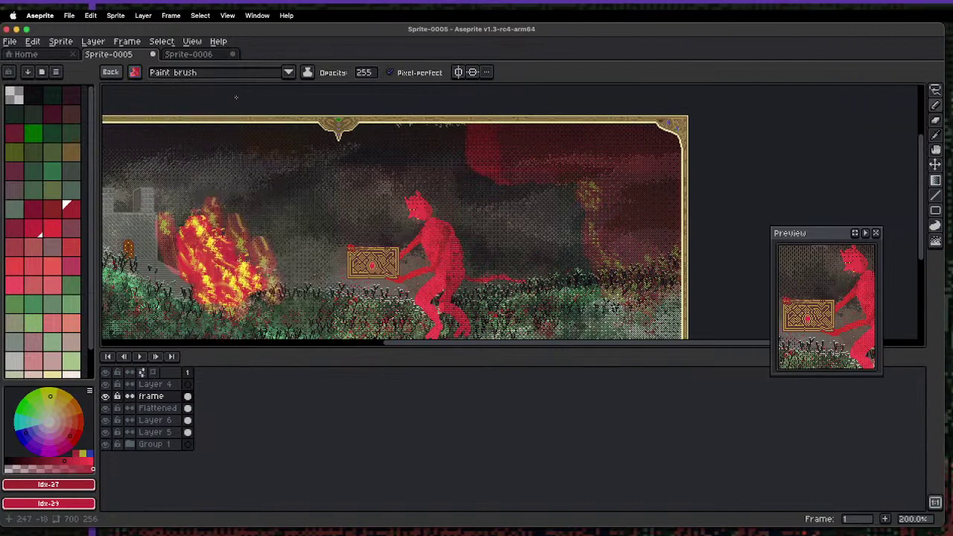
left_click(137, 75)
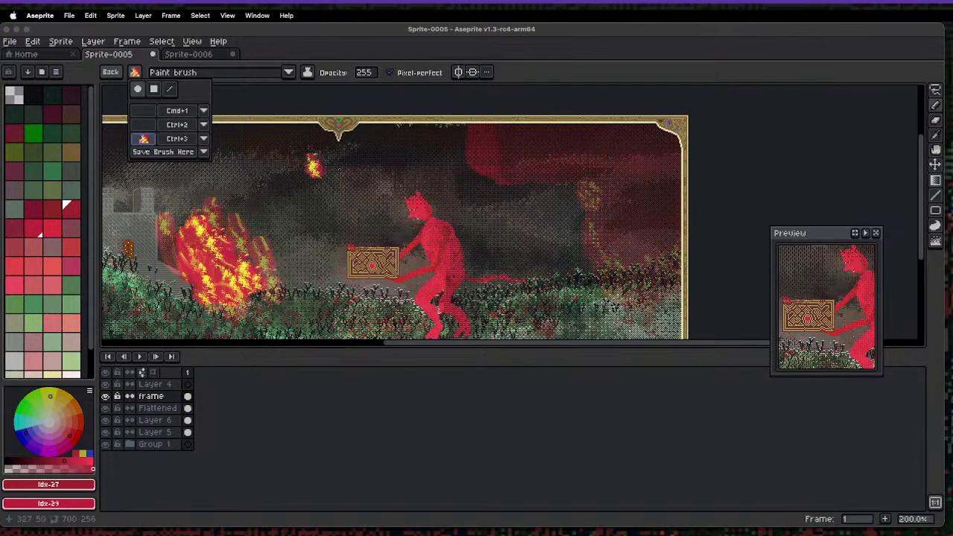
key("Escape")
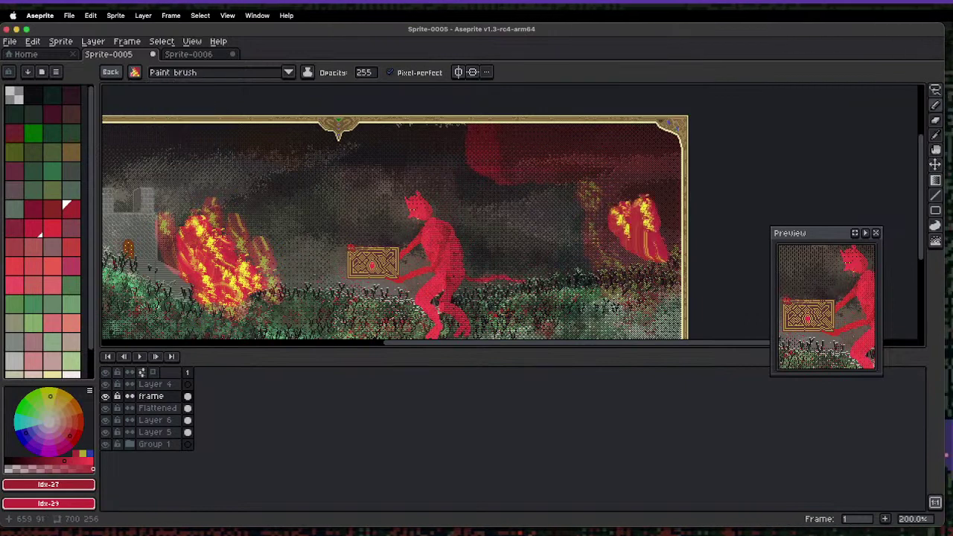
- Spray flames around the upper-right corner on the frame layer and undo the strokes that cover the border
key("shift+b")
mouse_move(654, 203)
left_mouse_down()
mouse_move(649, 175)
mouse_move(663, 172)
mouse_move(682, 205)
left_mouse_up()
key("super+z")
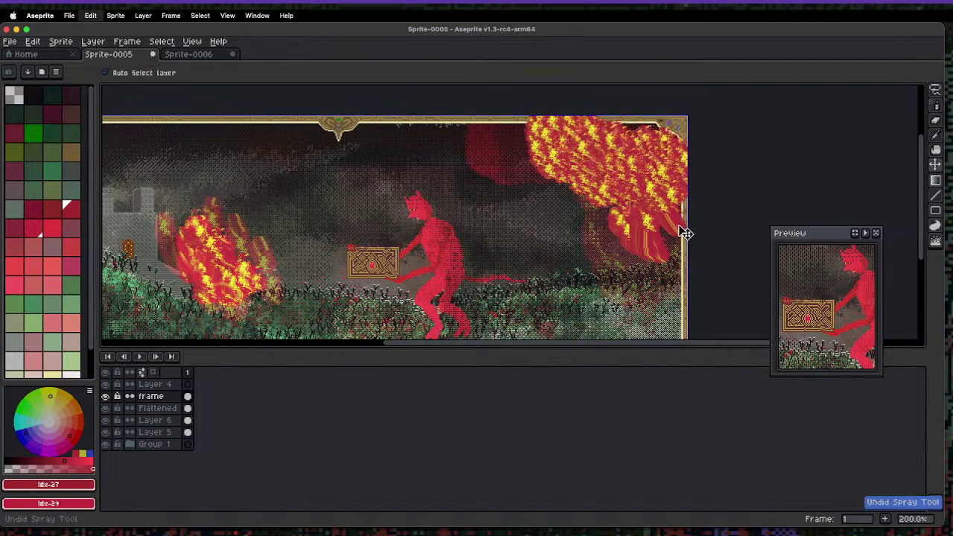
key("super+z")
key("super+z")
key("super+z")
key("super+z")
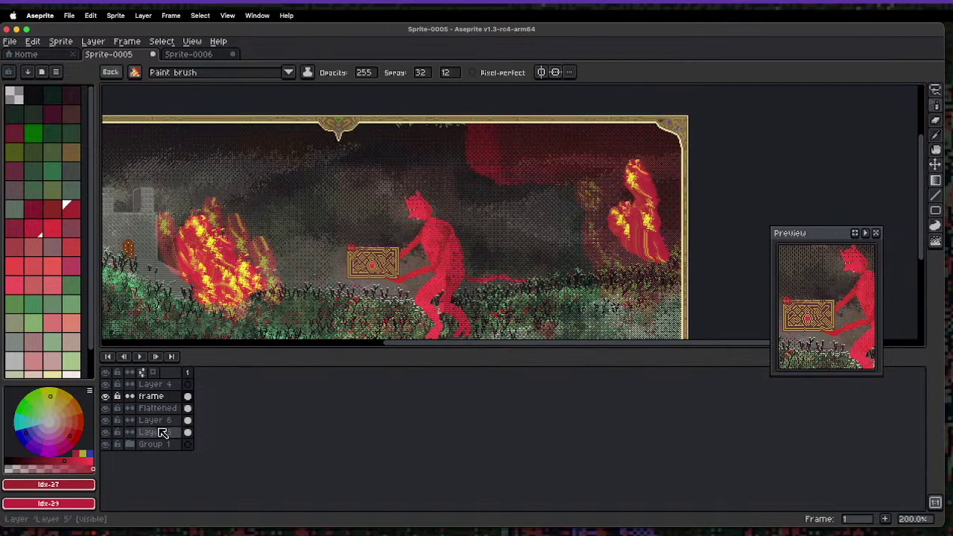
- Spray flames across the upper-right sky on the Flattened layer and more densely on Layer 6
left_click(149, 410)
mouse_move(659, 186)
left_mouse_down()
mouse_move(667, 212)
mouse_move(570, 160)
left_mouse_up()
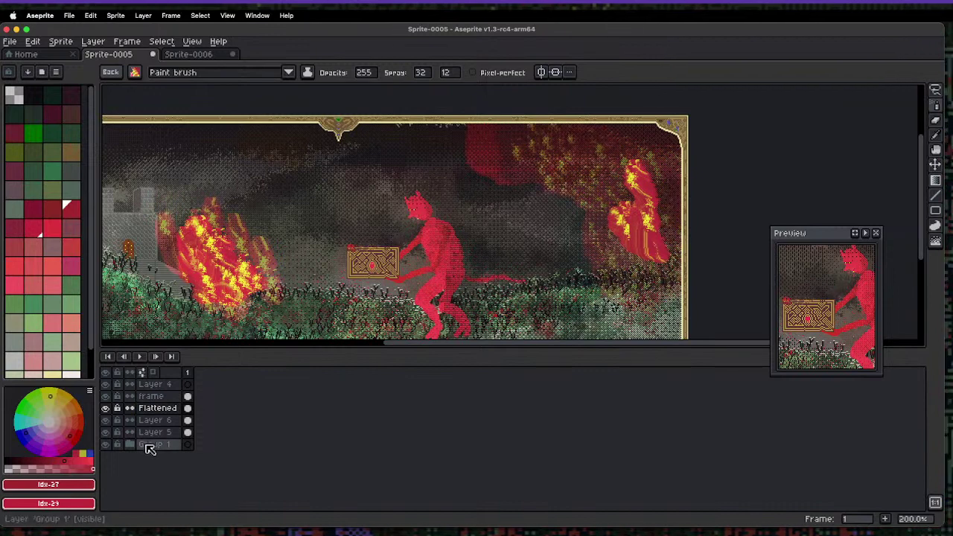
left_click(154, 420)
mouse_move(665, 242)
left_mouse_down()
mouse_move(588, 172)
mouse_move(529, 141)
left_mouse_up()
left_click_drag(639, 127, 622, 186)
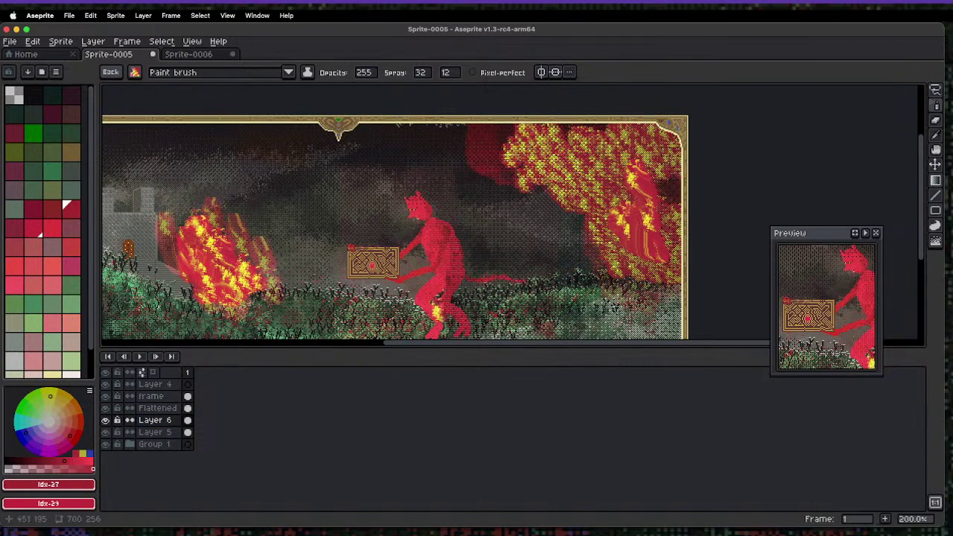
- Add a new layer above Layer 6 and spray flames down the right side to the grass behind the demon
key("shift+n")
left_click_drag(432, 298, 439, 287)
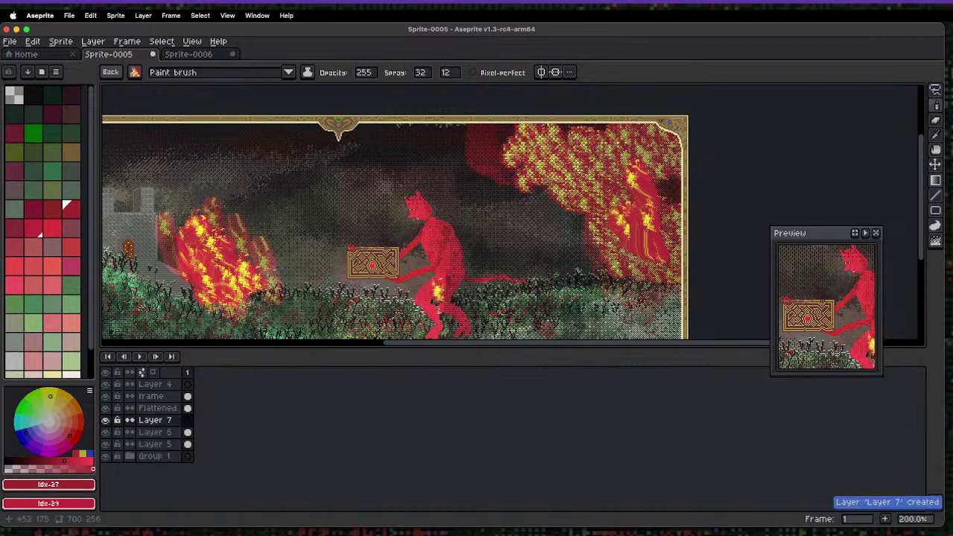
left_click_drag(648, 216, 574, 176)
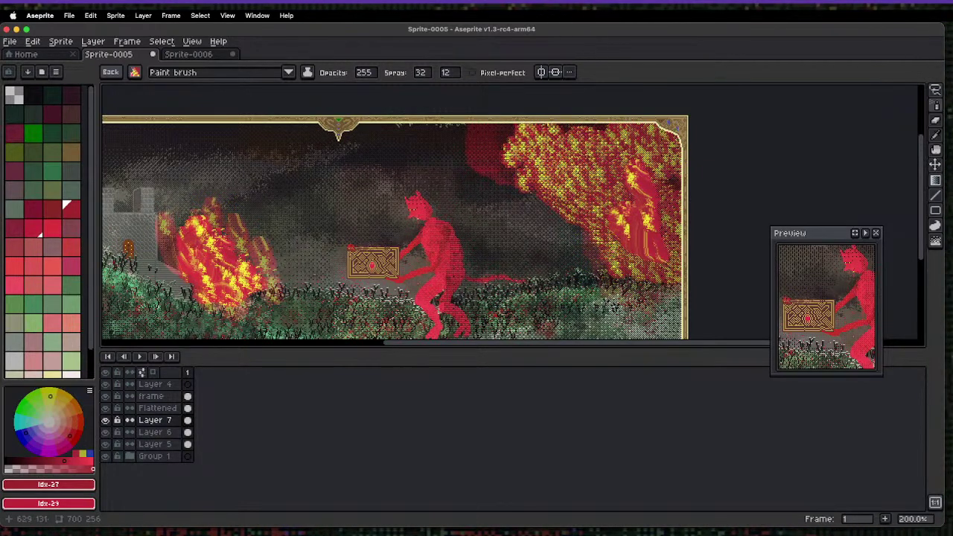
- Add a new layer above the Flattened layer and spray flames beside the right border on it
left_click(158, 409)
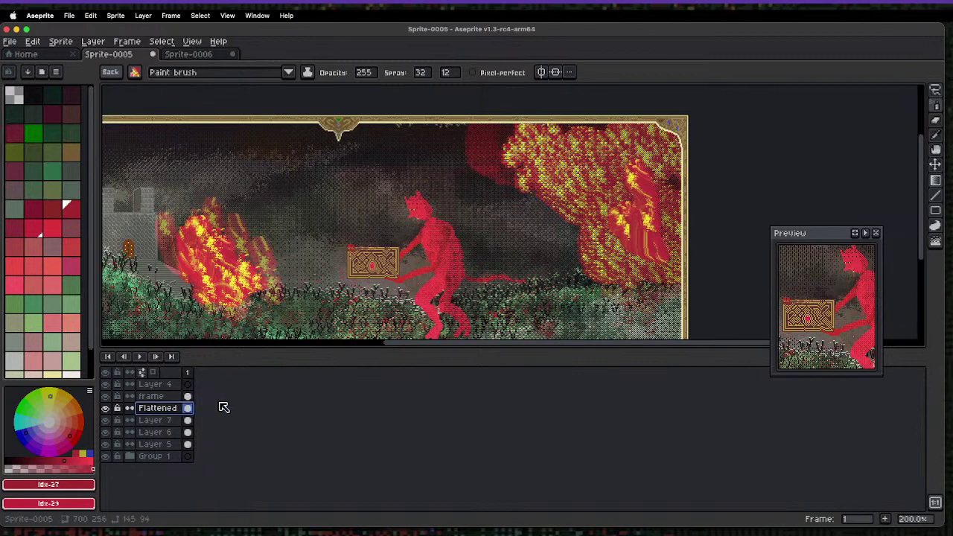
key("shift+n")
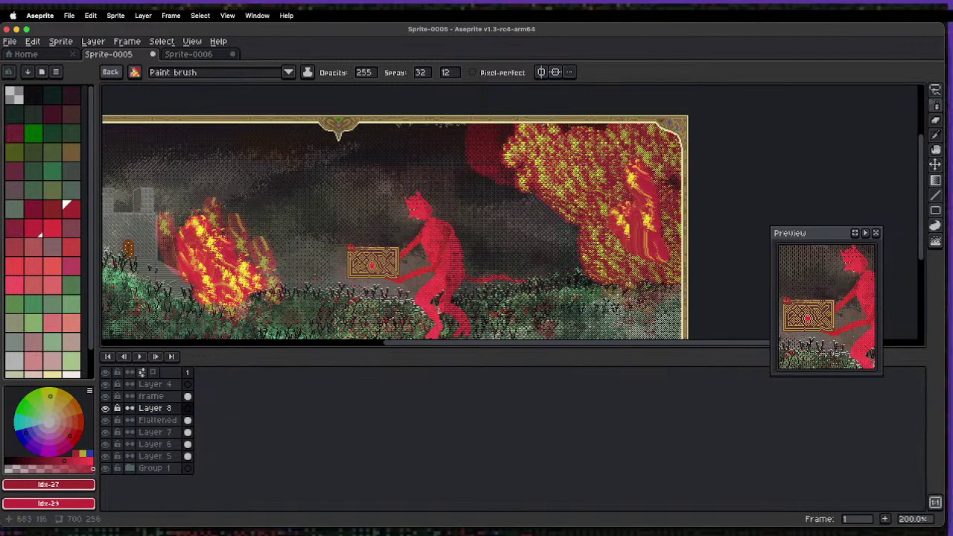
left_click_drag(667, 223, 652, 231)
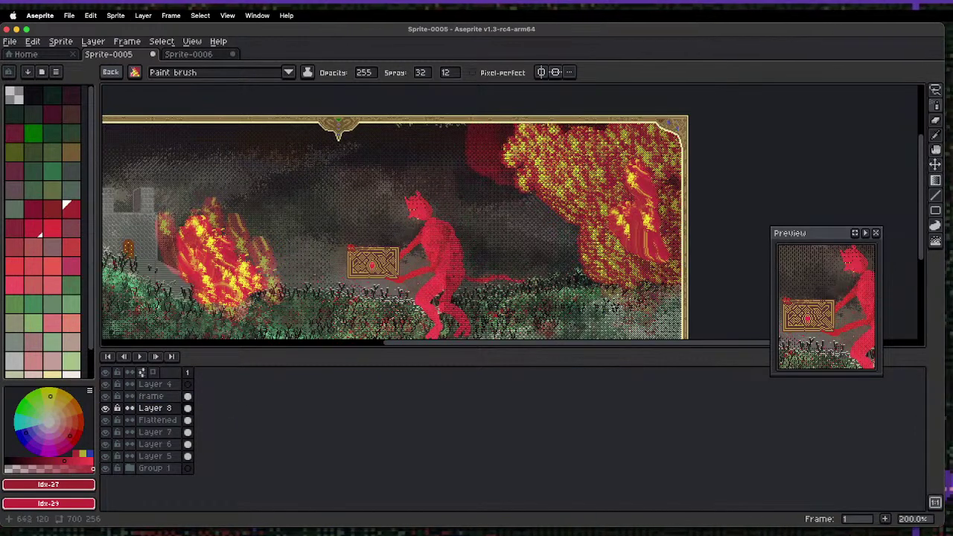
- Show only the new flame layer and the frame layer, and make the frame layer active
left_click(188, 408)
left_click(106, 397)
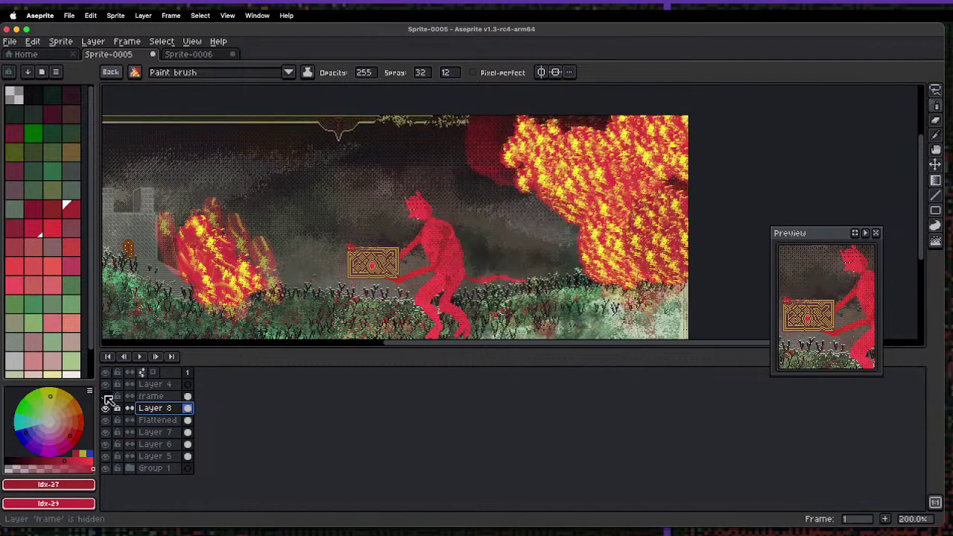
left_click(105, 373)
left_click(105, 372)
left_click(105, 408)
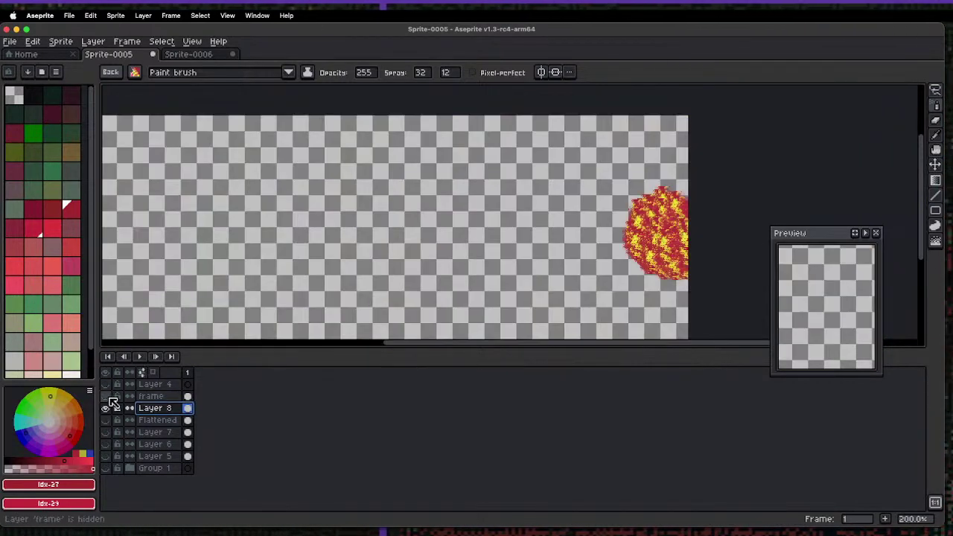
left_click(105, 397)
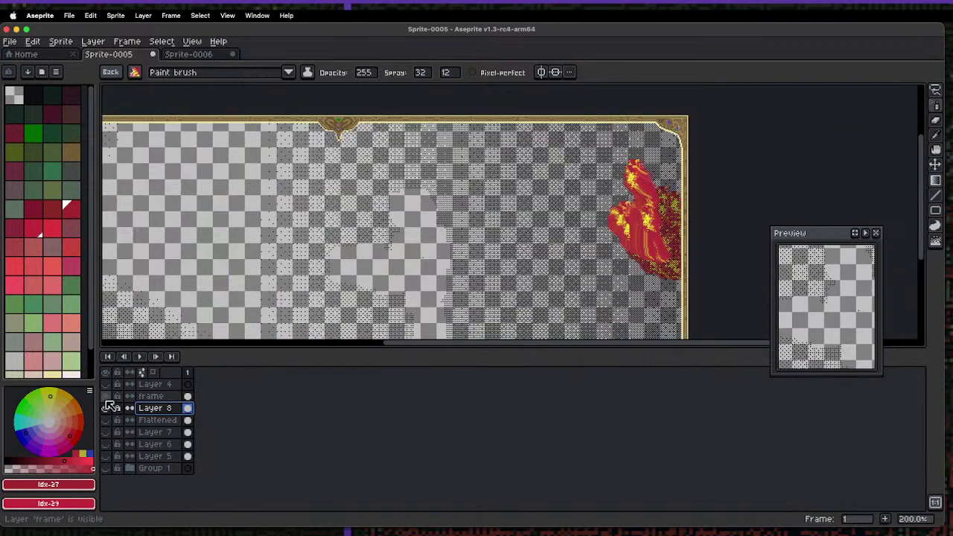
left_click(170, 397)
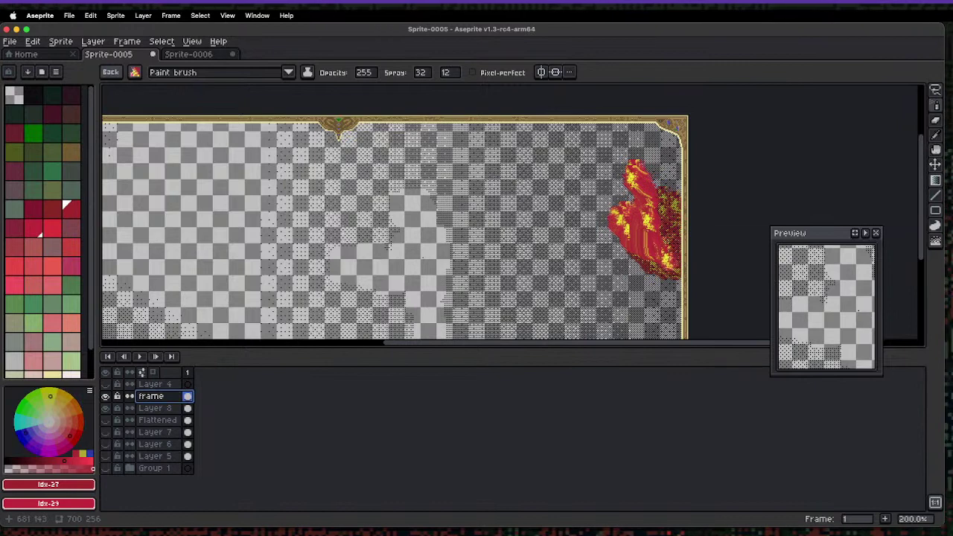
- Spray and pencil flames inside a rectangular selection of about 96 × 159 px along the right border, and show all layers again
left_click_drag(682, 269, 667, 262)
key("super+z")
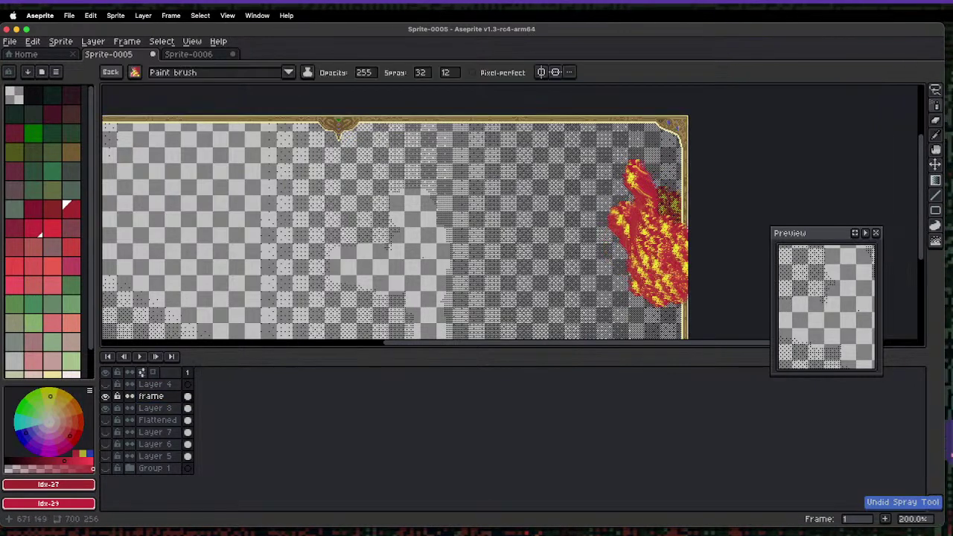
key("m")
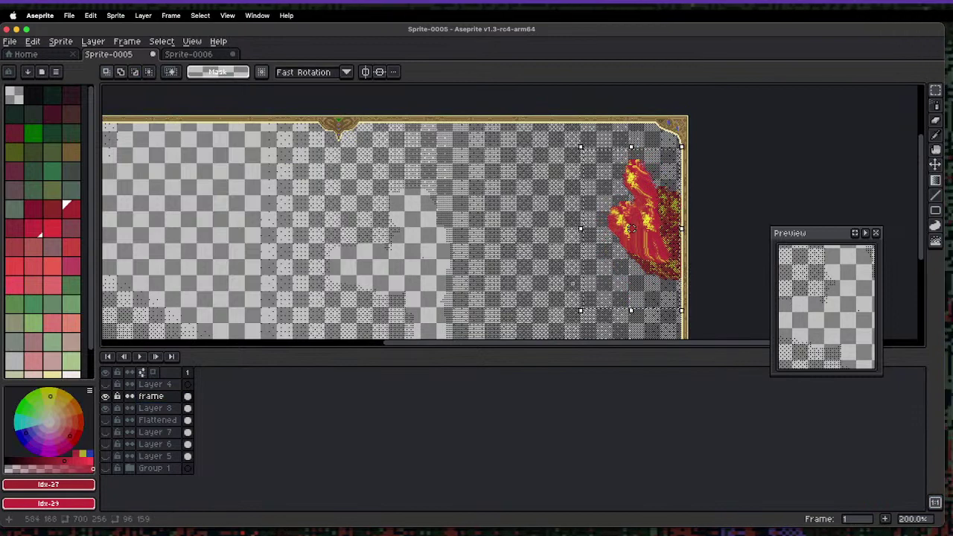
key("shift+b")
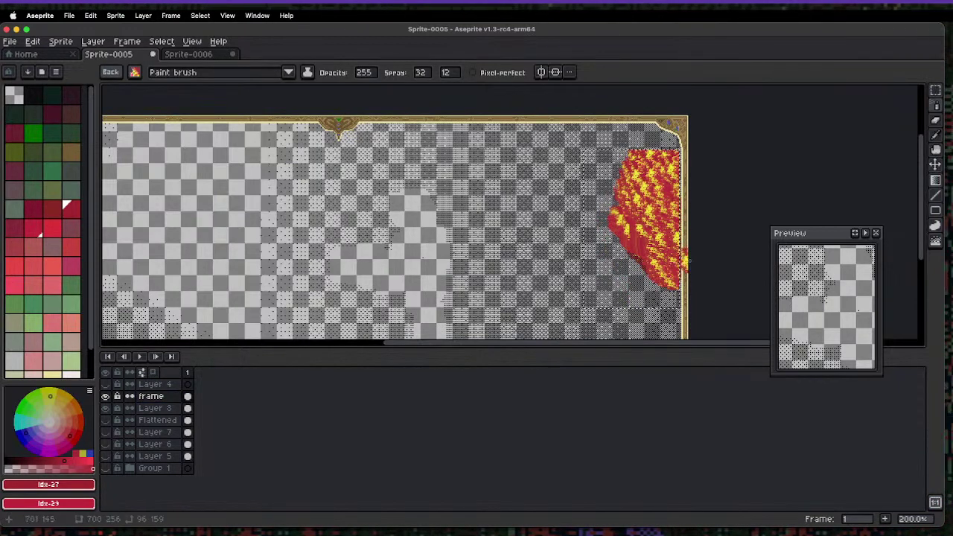
key("b")
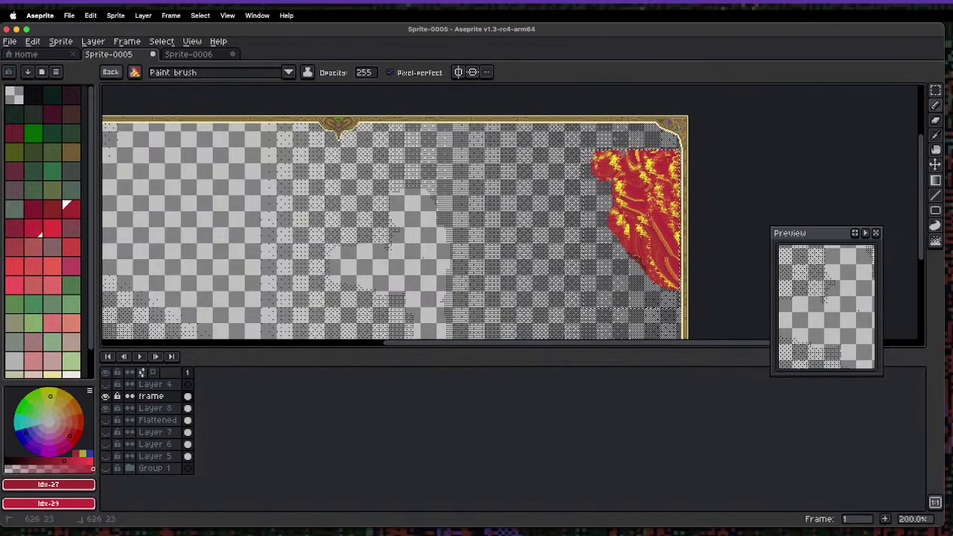
left_click(602, 196)
key("e")
left_click_drag(583, 148, 598, 162)
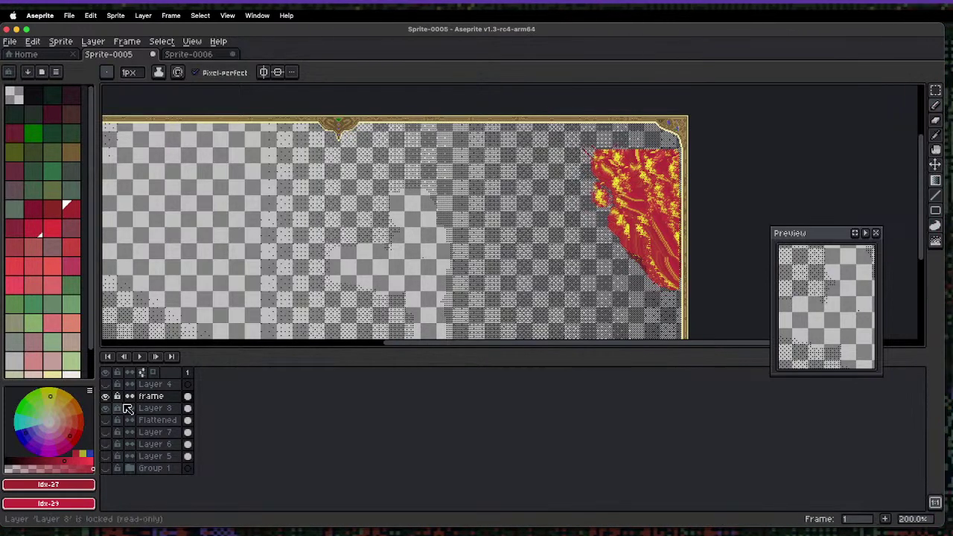
left_click(110, 386)
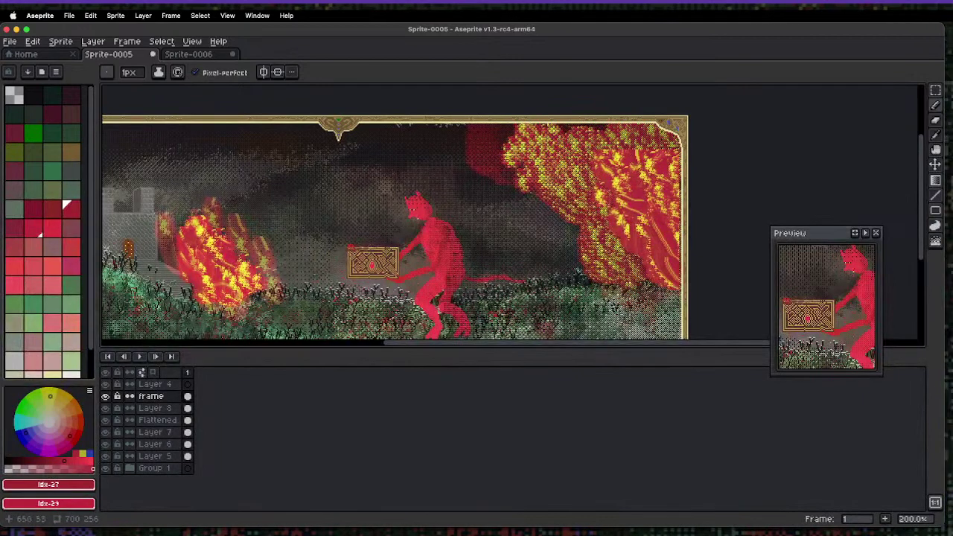
- Try softening the upper-right flames with the 64 px Jumble tool and with the Blur tool at opacity 126
key("r")
mouse_move(634, 195)
left_mouse_down()
mouse_move(629, 158)
mouse_move(587, 176)
mouse_move(617, 249)
left_mouse_up()
key("super+z")
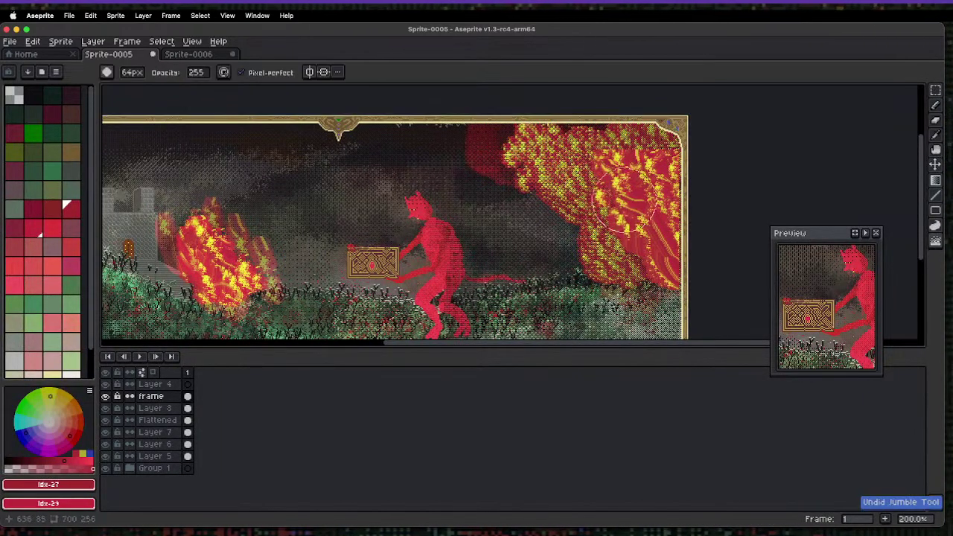
scroll(615, 187, "up", 2)
mouse_move(609, 195)
left_mouse_down()
mouse_move(589, 187)
mouse_move(607, 142)
mouse_move(655, 216)
mouse_move(559, 153)
left_mouse_up()
left_click_drag(581, 223, 631, 297)
mouse_move(626, 204)
left_mouse_down()
mouse_move(692, 227)
mouse_move(650, 225)
left_mouse_up()
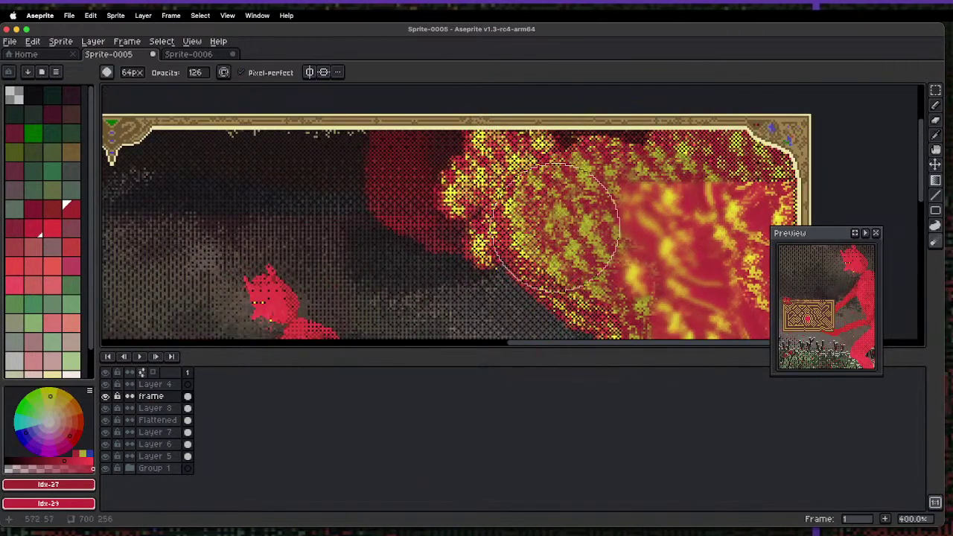
- Try making a custom brush from a lassoed flame patch of about 28 × 38 px and painting the upper-right flames with it
key("q")
left_click_drag(581, 223, 556, 209)
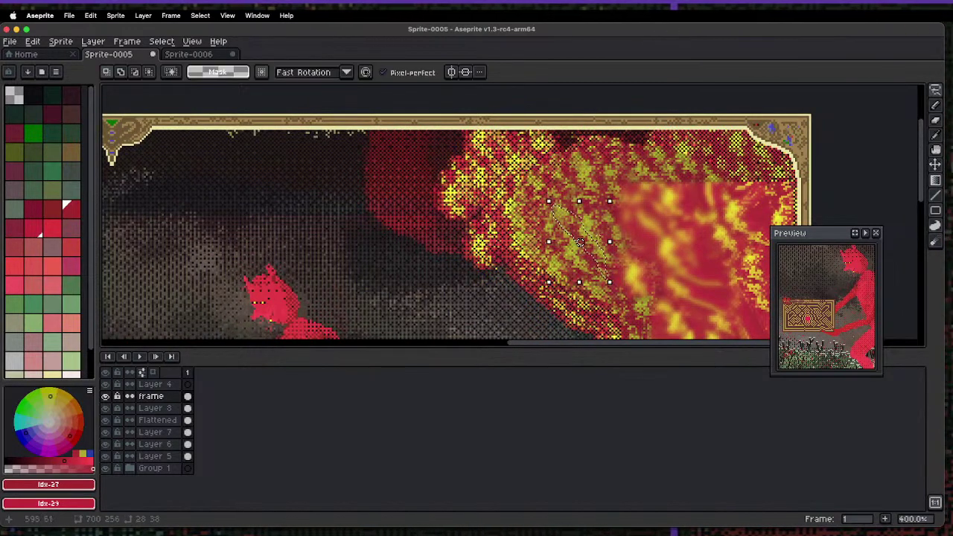
key("super+b")
key("super+z")
mouse_move(627, 206)
left_mouse_down()
mouse_move(655, 233)
mouse_move(562, 245)
left_mouse_up()
key("super+z")
key("super+z")
key("Escape")
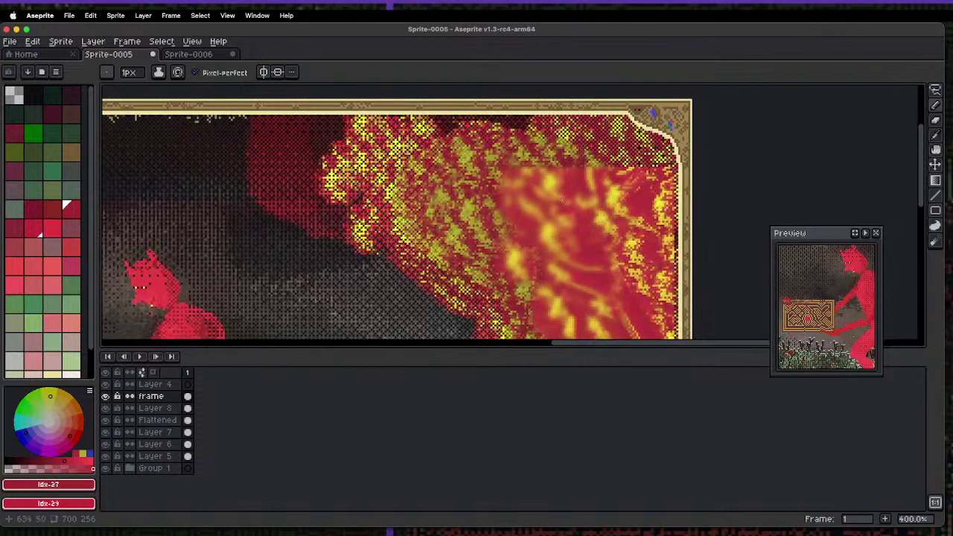
- Undo the blur strokes and the most recent pencil strokes on the upper-right flames
key("super+z")
key("super+z")
key("super+z")
key("super+z")
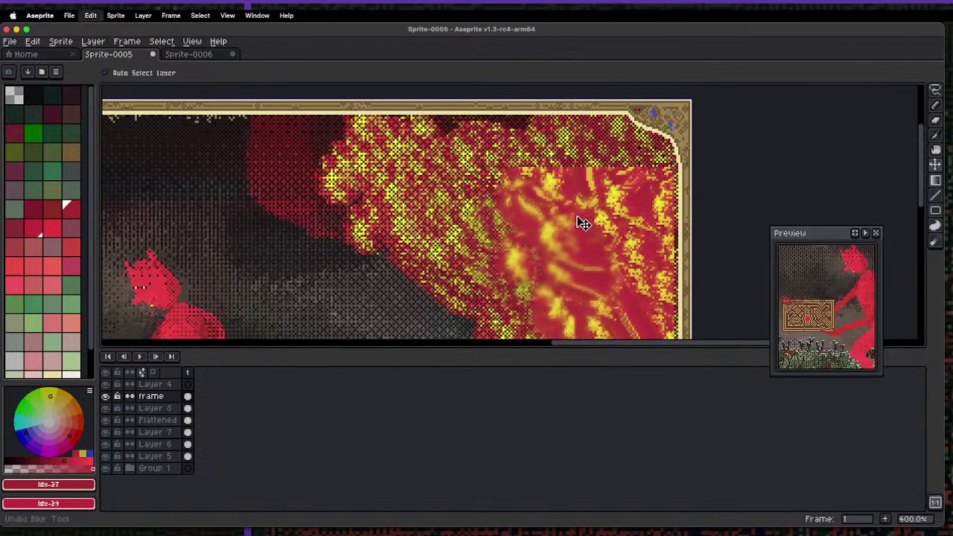
key("super+z")
key("super+z")
key("super+z")
key("super+z")
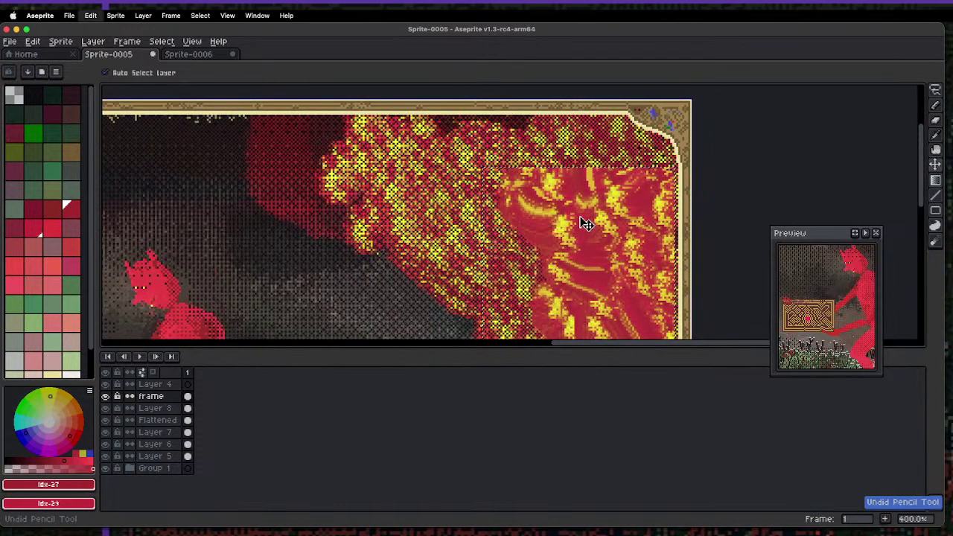
key("super+z")
key("super+z")
key("super+z")
key("super+z")
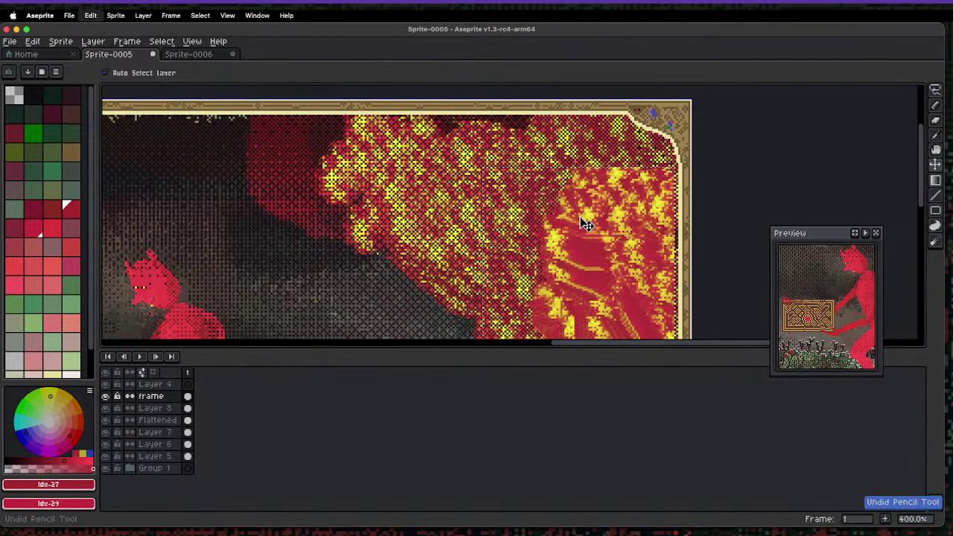
- Lasso an area of about 67 × 98 px in the upper-right flames, try scattering the flames with the 64 px Jumble tool, and undo
scroll(585, 224, "down", 3)
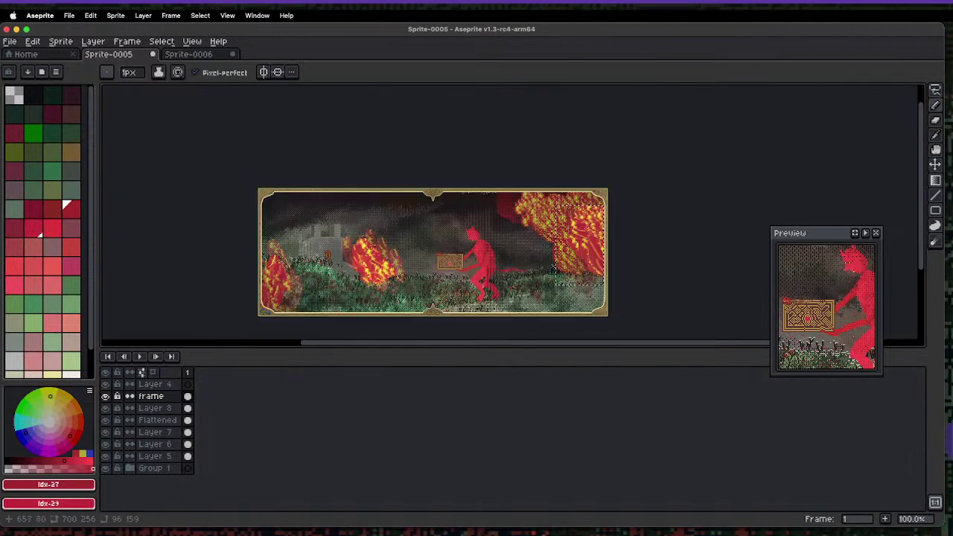
scroll(504, 220, "up", 1)
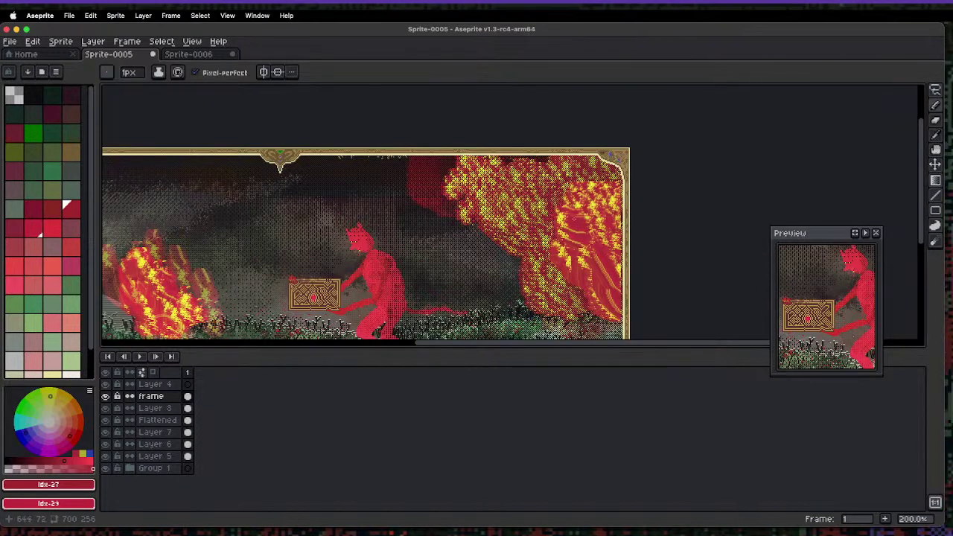
key("w")
key("q")
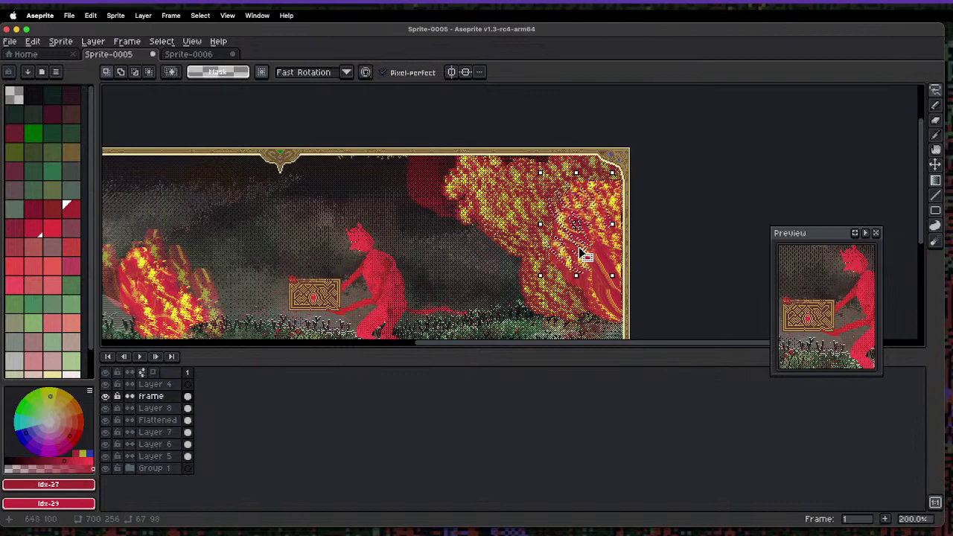
key("r")
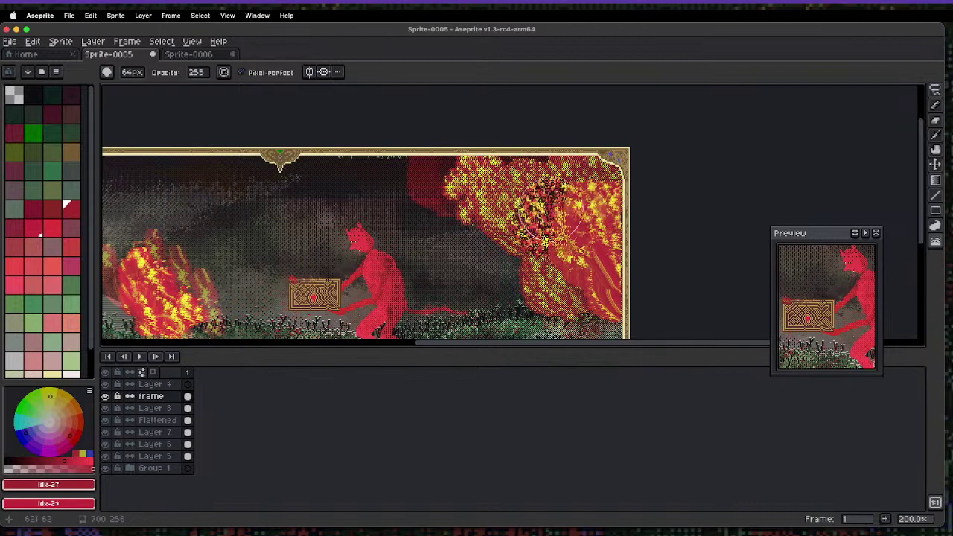
scroll(617, 135, "down", 1)
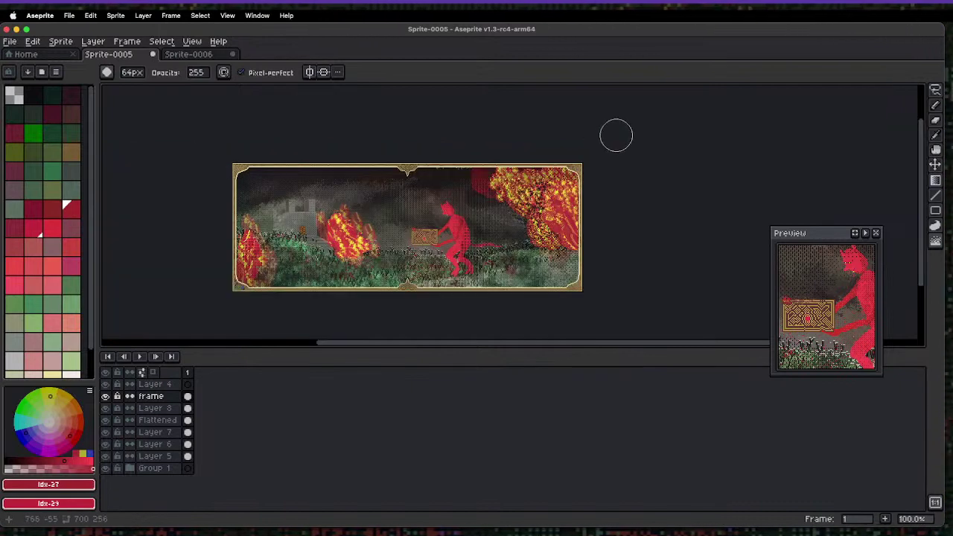
scroll(571, 181, "up", 1)
key("ctrl+z")
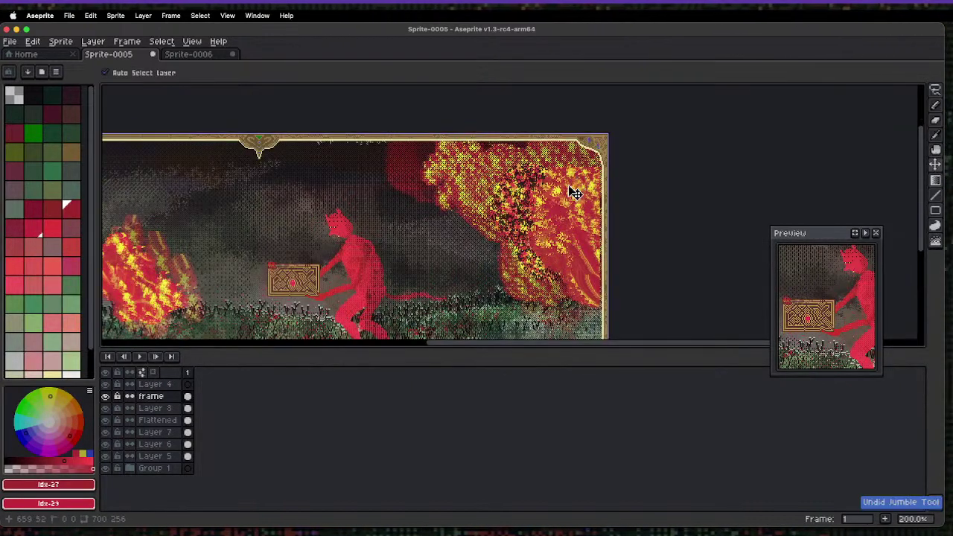
- Set the Jumble tool's opacity to 39 and blend the flames beside the upper-right border
key("b")
scroll(202, 106, "up", 1)
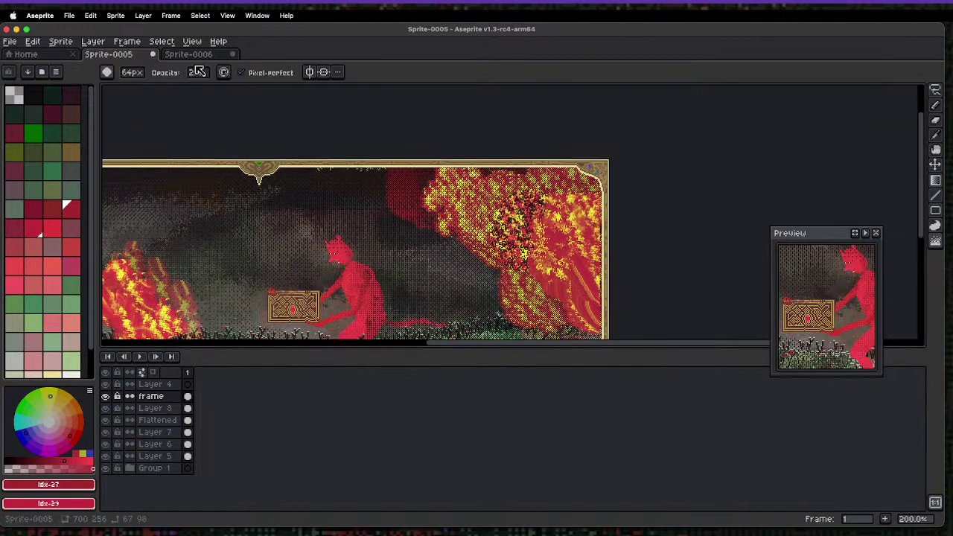
left_click(199, 70)
left_click(211, 89)
left_click(555, 235)
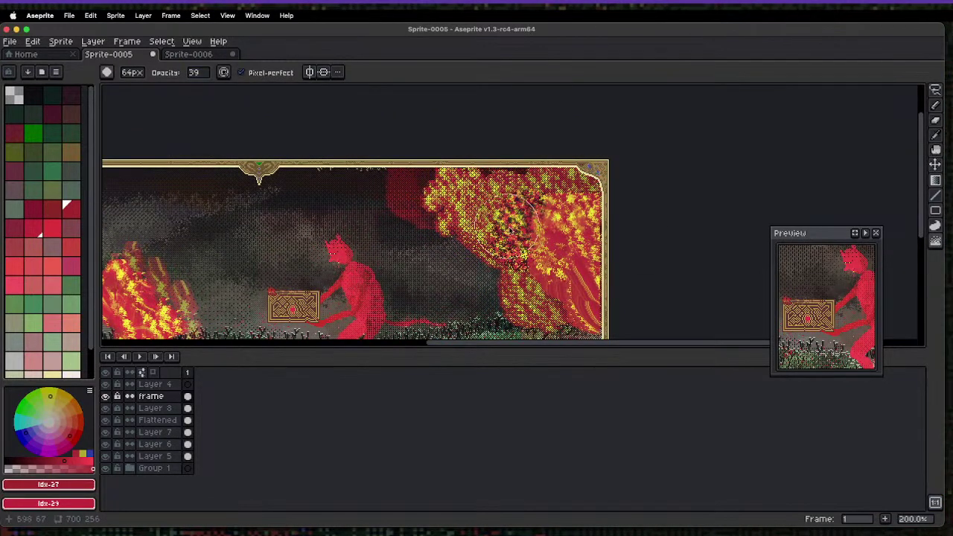
mouse_move(549, 204)
left_mouse_down()
mouse_move(509, 217)
mouse_move(466, 209)
mouse_move(523, 299)
mouse_move(483, 290)
mouse_move(441, 240)
mouse_move(430, 190)
left_mouse_up()
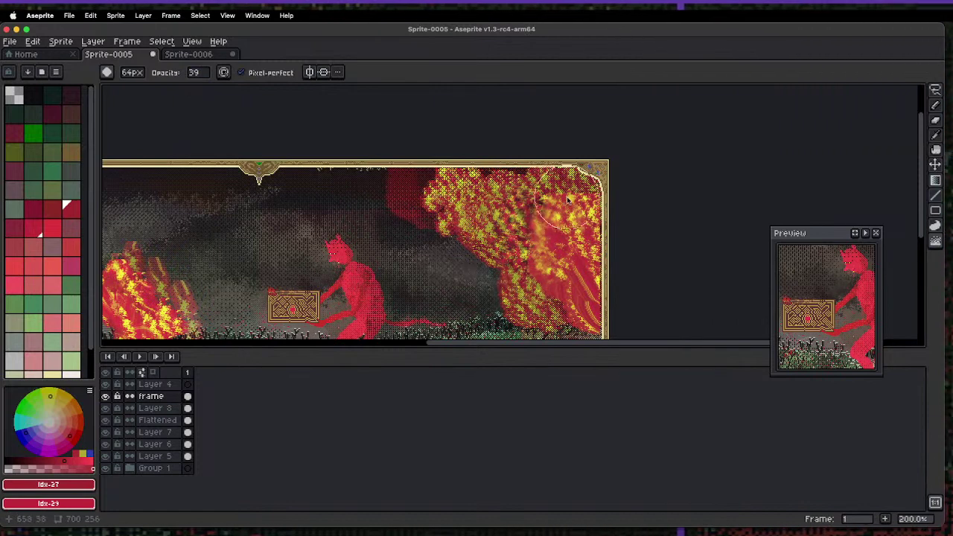
- Spray red specks with the 1 px brush over the grass below the flames behind the demon
scroll(485, 239, "down", 2)
scroll(552, 290, "up", 2)
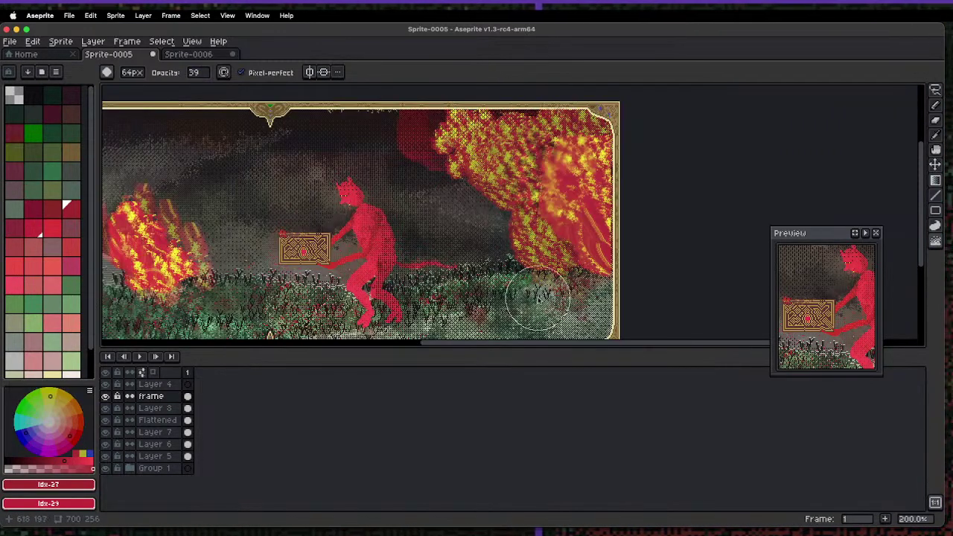
scroll(522, 291, "down", 2)
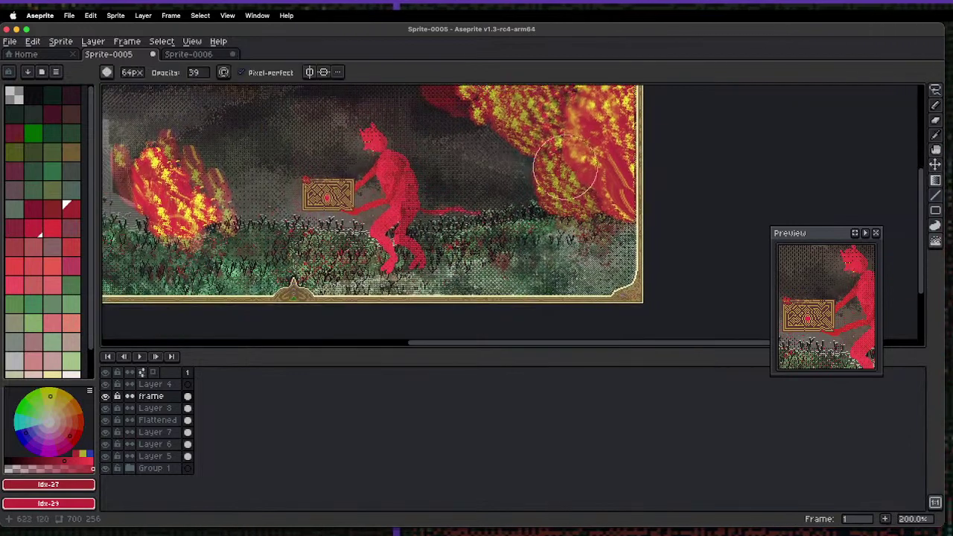
key("shift+b")
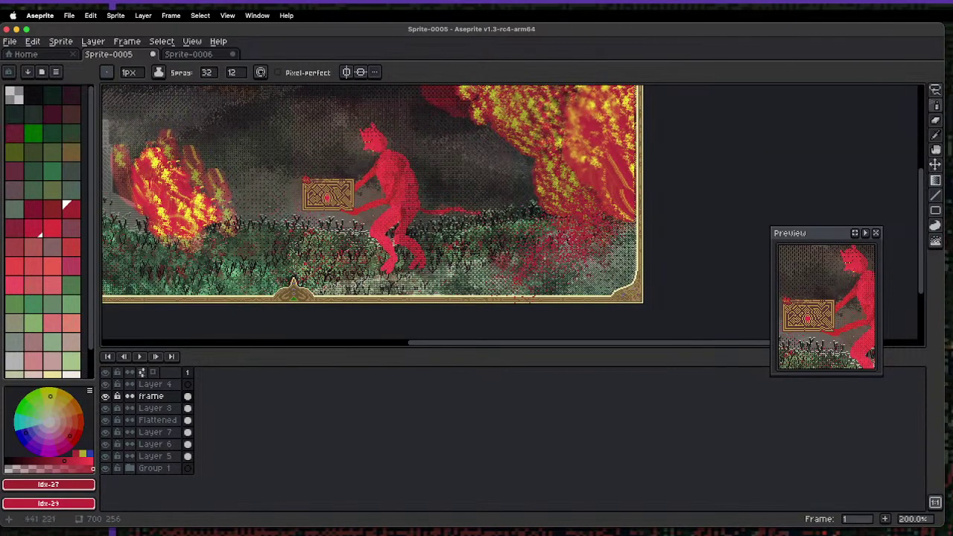
- Reload the third saved flame brush, spray flames over the lower-right grass, and undo the strokes that cover the border
left_click(106, 72)
left_click(114, 139)
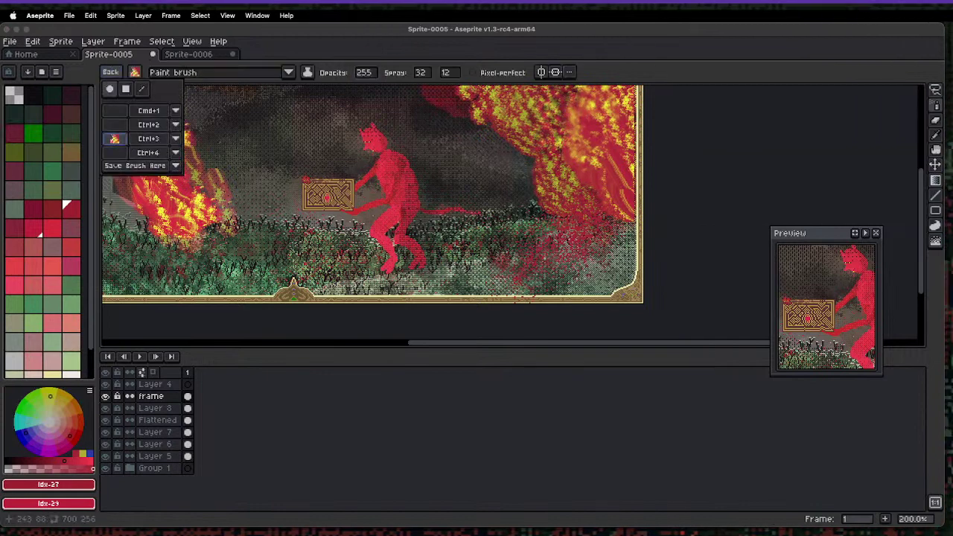
key("super+z")
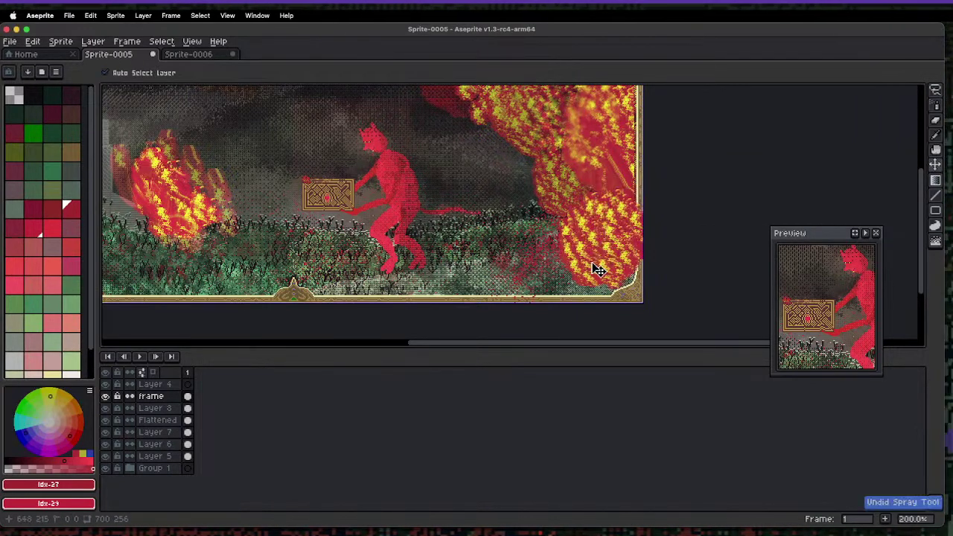
key("super+z")
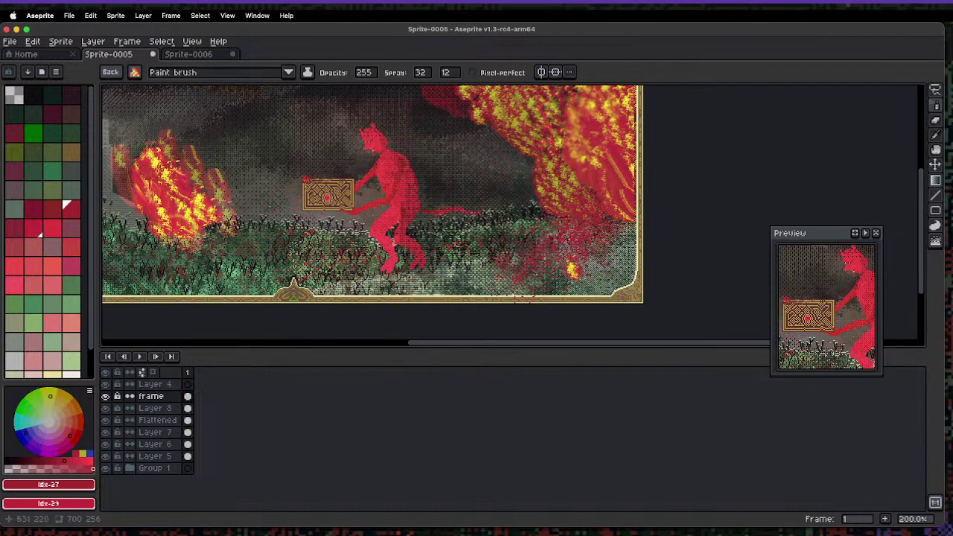
- Lasso the grass in the scene's lower-right corner below the flames and spray the selected area full of flames
key("b")
key("q")
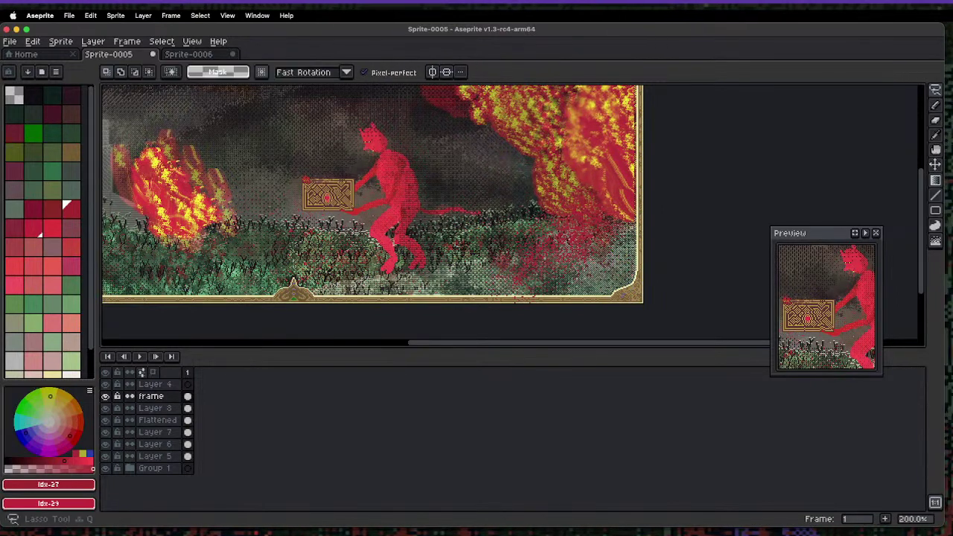
left_click(639, 254)
key("super+z")
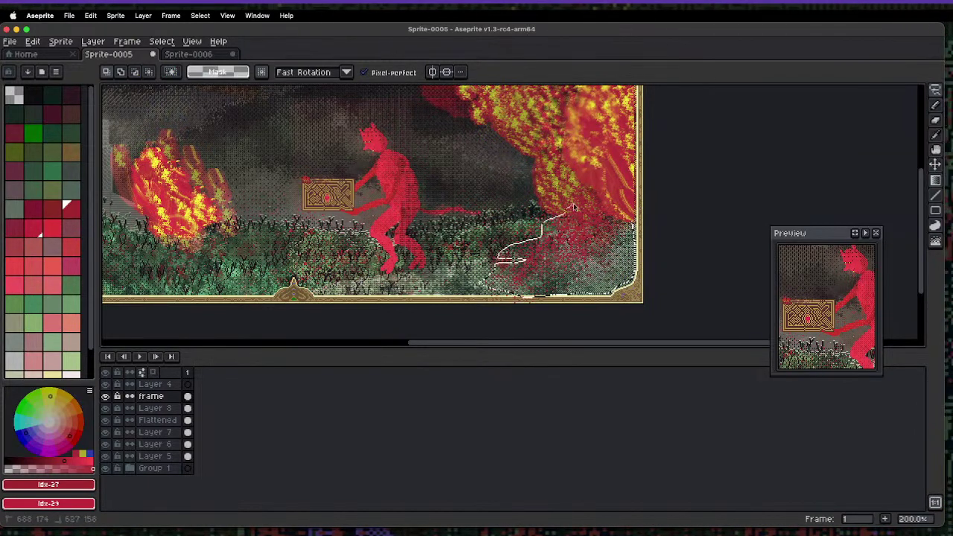
key("shift+s")
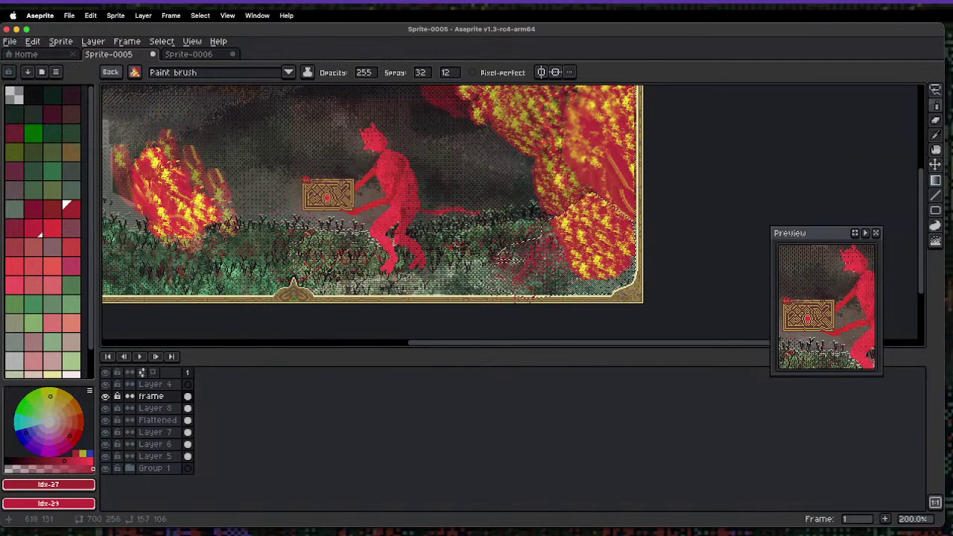
mouse_move(574, 187)
left_mouse_down()
mouse_move(514, 276)
mouse_move(618, 224)
mouse_move(507, 287)
mouse_move(589, 257)
left_mouse_up()
- Paint swirling flame strokes over the lower-right fire, reload the third saved brush, and extend the flames upward behind the demon
key("b")
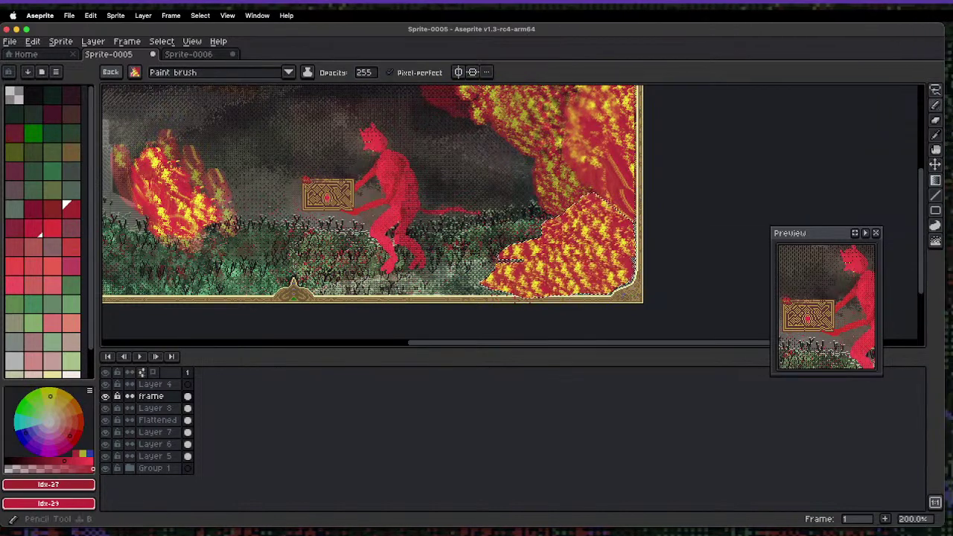
mouse_move(607, 198)
left_mouse_down()
mouse_move(622, 246)
mouse_move(618, 287)
mouse_move(596, 216)
mouse_move(604, 261)
mouse_move(566, 283)
mouse_move(521, 276)
mouse_move(611, 223)
mouse_move(566, 246)
mouse_move(572, 217)
left_mouse_up()
key("Escape")
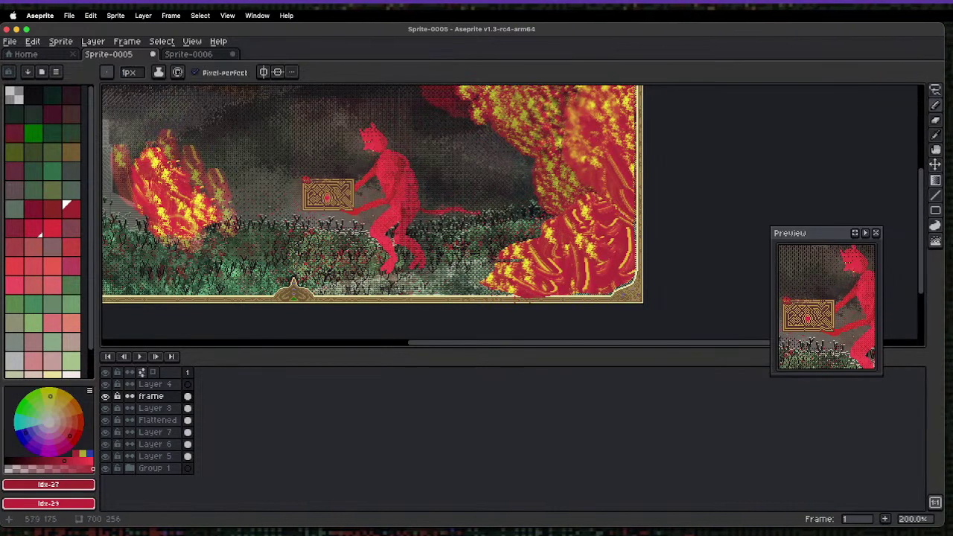
left_click(113, 72)
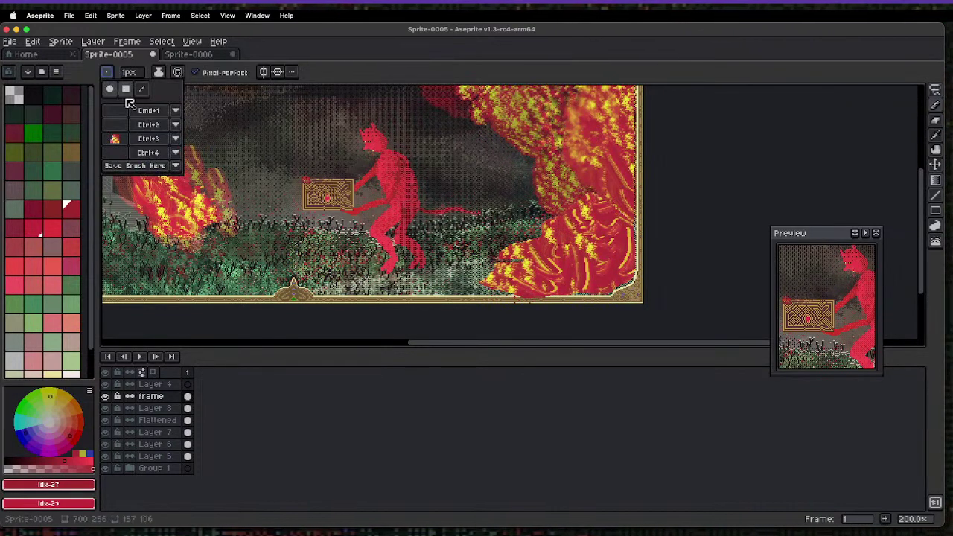
left_click(114, 139)
mouse_move(523, 222)
left_mouse_down()
mouse_move(536, 234)
mouse_move(554, 211)
mouse_move(562, 166)
mouse_move(534, 249)
mouse_move(589, 267)
mouse_move(520, 294)
left_mouse_up()
mouse_move(549, 258)
left_mouse_down()
mouse_move(530, 242)
mouse_move(534, 192)
mouse_move(537, 272)
left_mouse_up()
- Blend the tip of the new flames behind the demon's tail with the Jumble tool at opacity 39
scroll(528, 266, "down", 1)
scroll(451, 206, "up", 1)
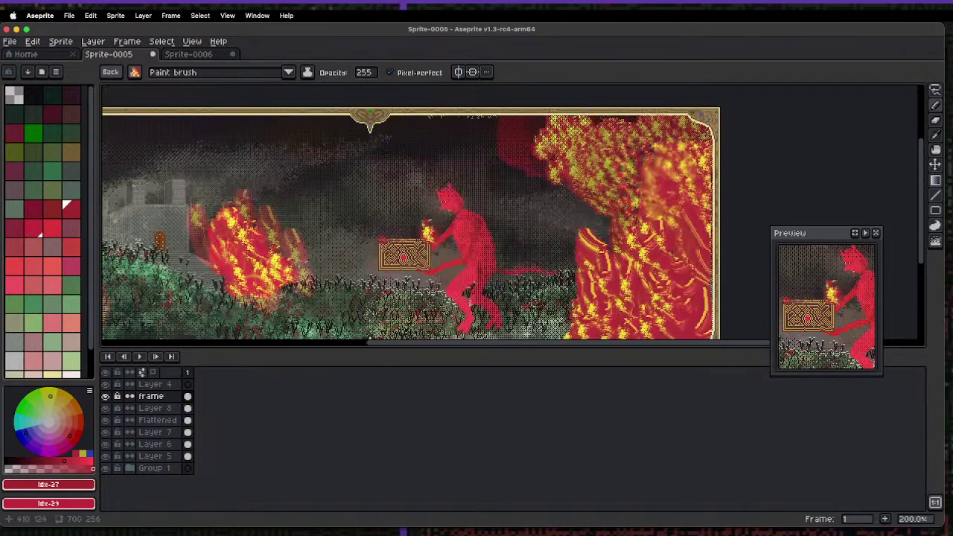
scroll(544, 198, "down", 1)
scroll(559, 208, "up", 1)
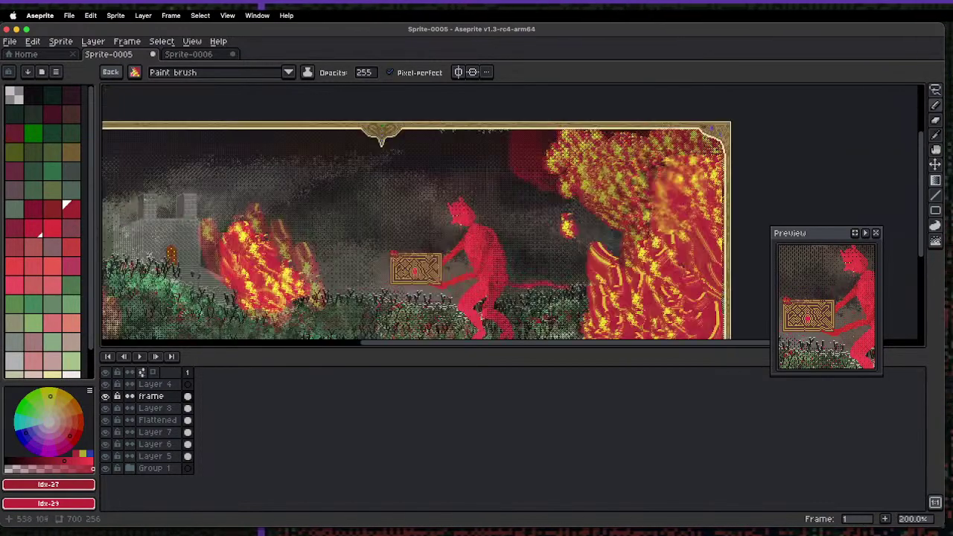
scroll(612, 249, "up", 1)
key("r")
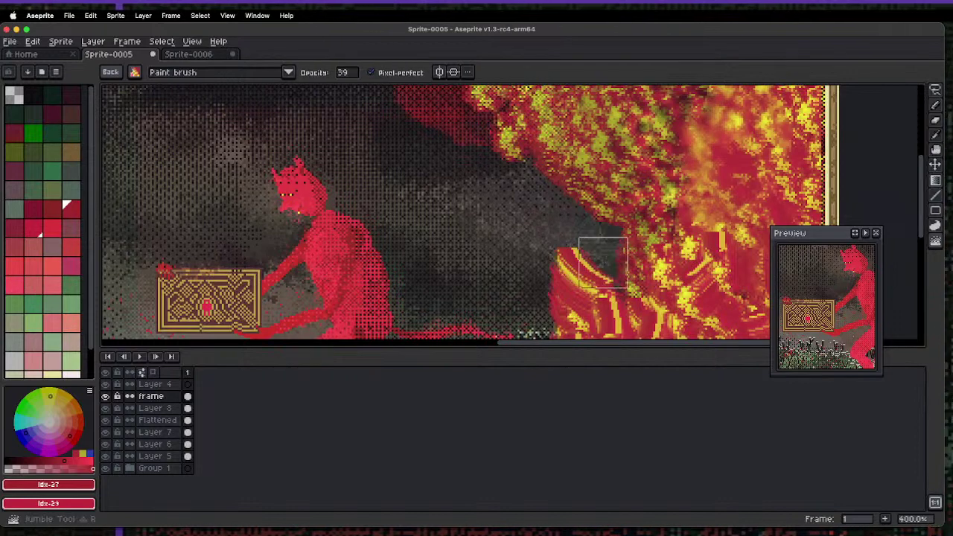
left_click_drag(579, 262, 542, 239)
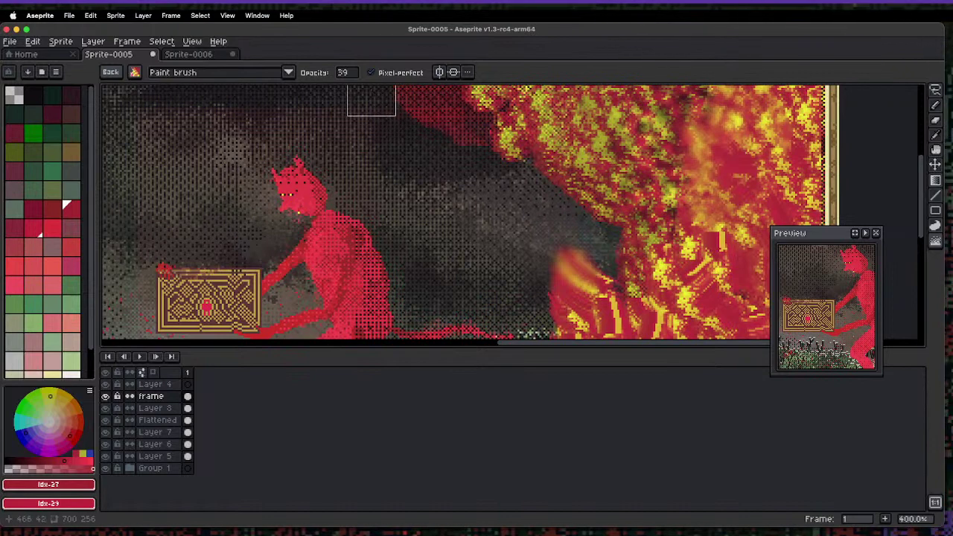
- Set the Jumble tool's opacity to 255 and scatter the lower flames and their edge behind the demon
left_click(346, 72)
left_click_drag(388, 92, 461, 90)
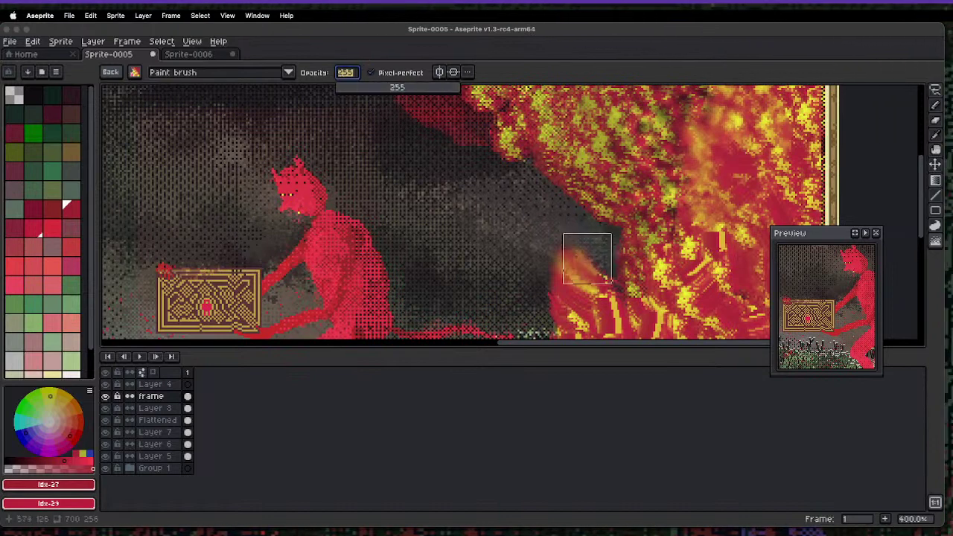
left_click_drag(639, 304, 595, 211)
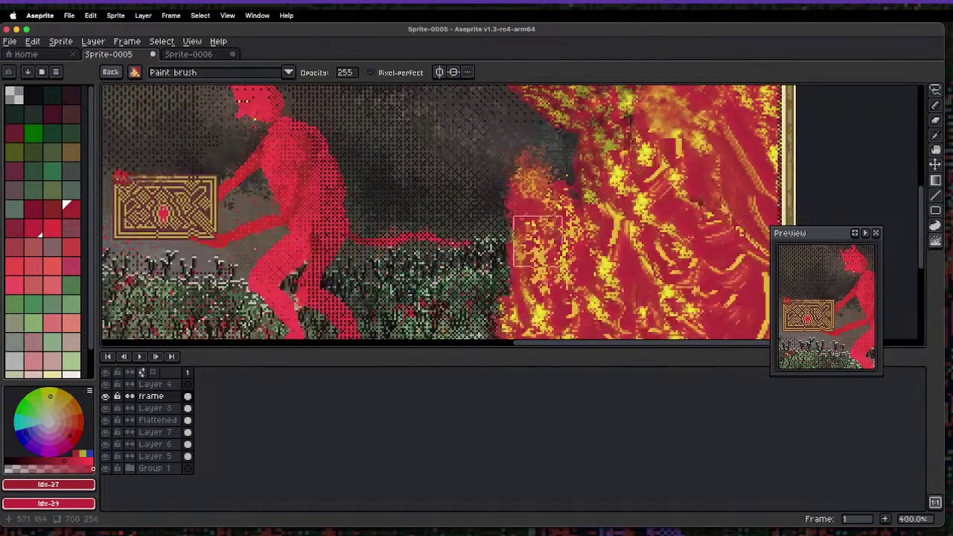
- Fill Layer 4 with the near-black palette colour #0f0d12 at about half alpha as a dark overlay across the scene
key("1")
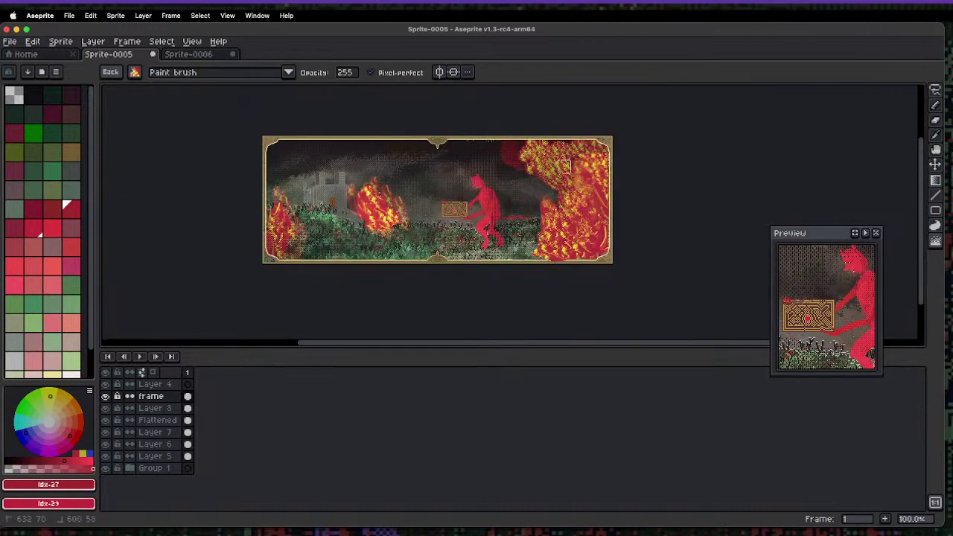
key("2")
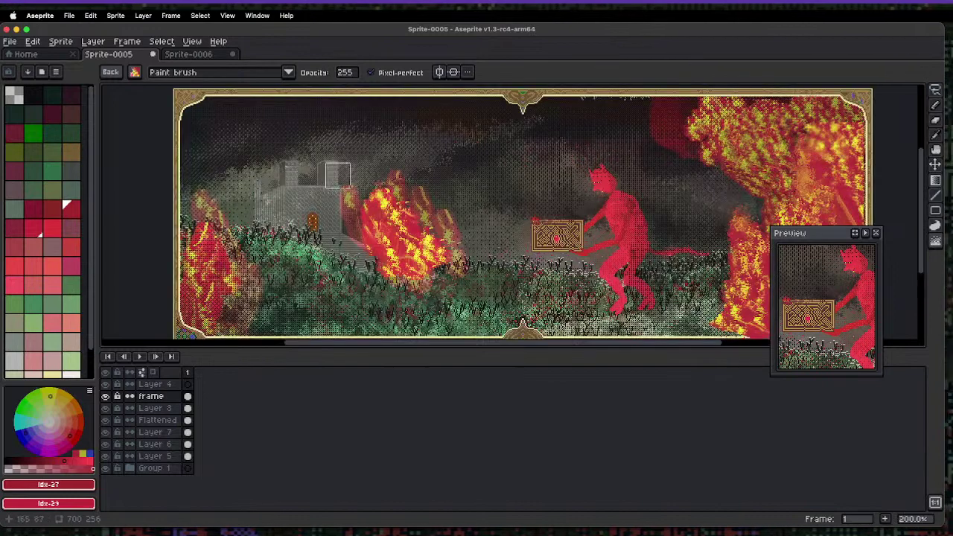
left_click(149, 384)
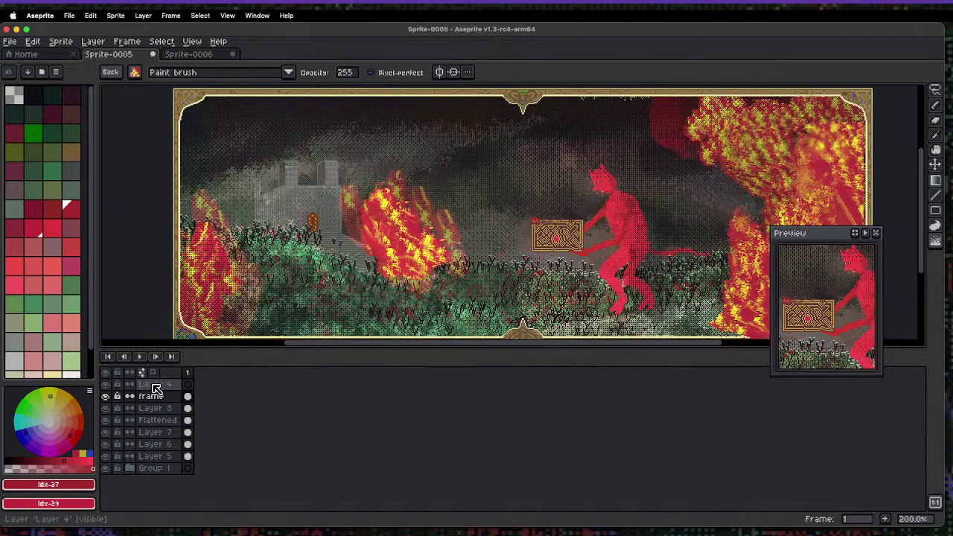
left_click(33, 96)
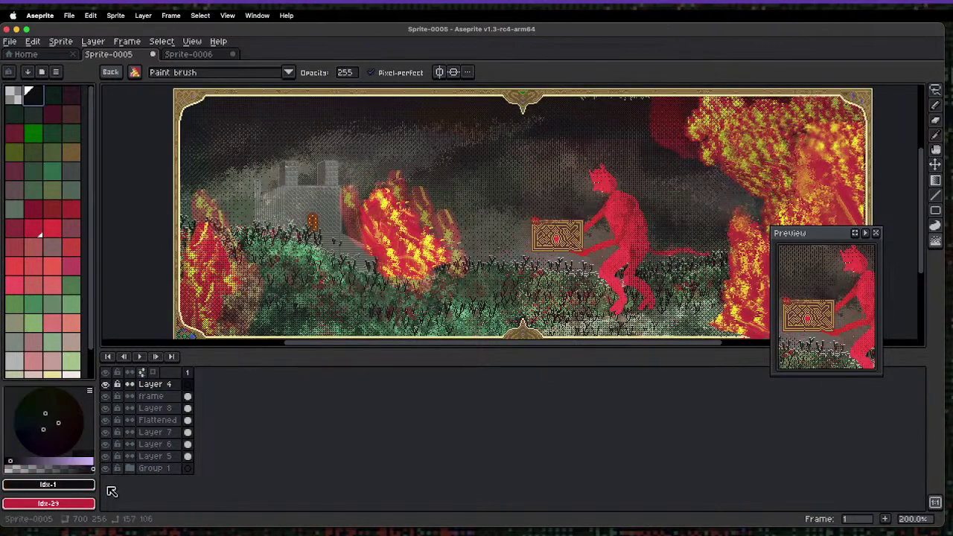
key("g")
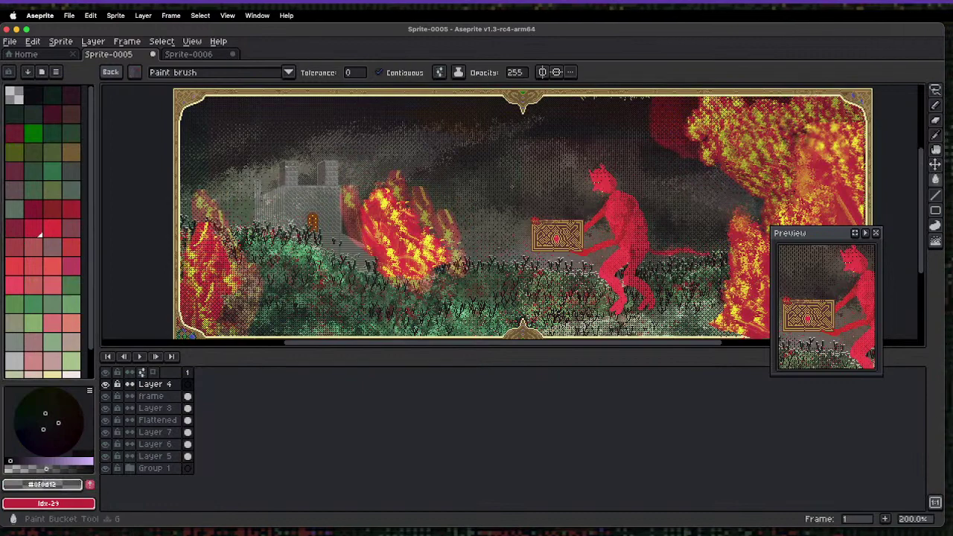
left_click(498, 208)
key("super+z")
left_click(498, 209)
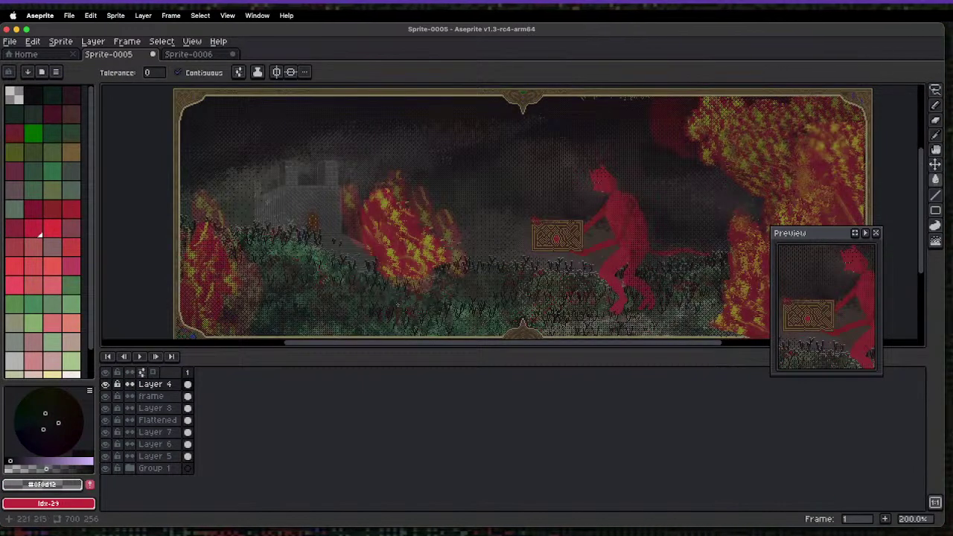
- Erase the dark overlay with a 25 px square eraser over the castle, the flames beside it and the demon
key("b")
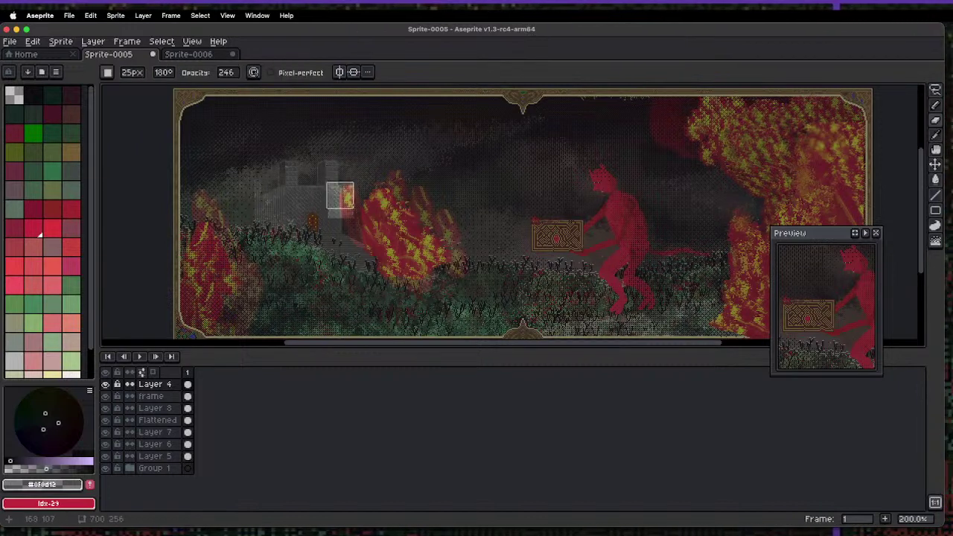
mouse_move(333, 216)
left_mouse_down()
mouse_move(360, 242)
mouse_move(317, 216)
mouse_move(302, 226)
mouse_move(366, 260)
mouse_move(358, 224)
mouse_move(379, 205)
mouse_move(411, 245)
mouse_move(433, 240)
mouse_move(394, 196)
mouse_move(393, 254)
mouse_move(452, 239)
left_mouse_up()
mouse_move(234, 219)
left_mouse_down()
mouse_move(228, 266)
mouse_move(259, 300)
mouse_move(211, 200)
mouse_move(251, 261)
mouse_move(296, 234)
mouse_move(321, 240)
mouse_move(295, 273)
mouse_move(356, 266)
left_mouse_up()
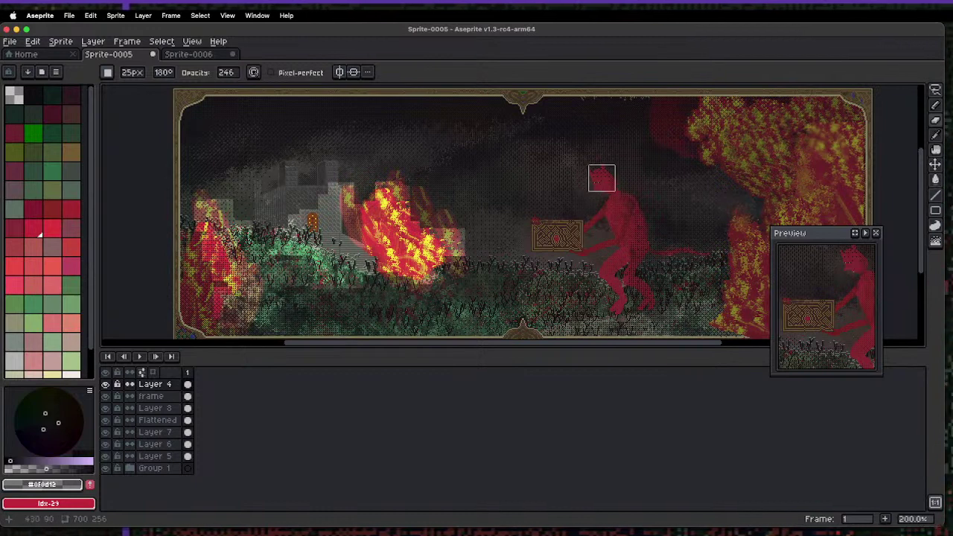
mouse_move(622, 173)
left_mouse_down()
mouse_move(638, 193)
mouse_move(625, 183)
mouse_move(652, 231)
mouse_move(710, 258)
mouse_move(653, 277)
mouse_move(655, 260)
mouse_move(660, 292)
mouse_move(637, 288)
mouse_move(636, 298)
mouse_move(630, 258)
left_mouse_up()
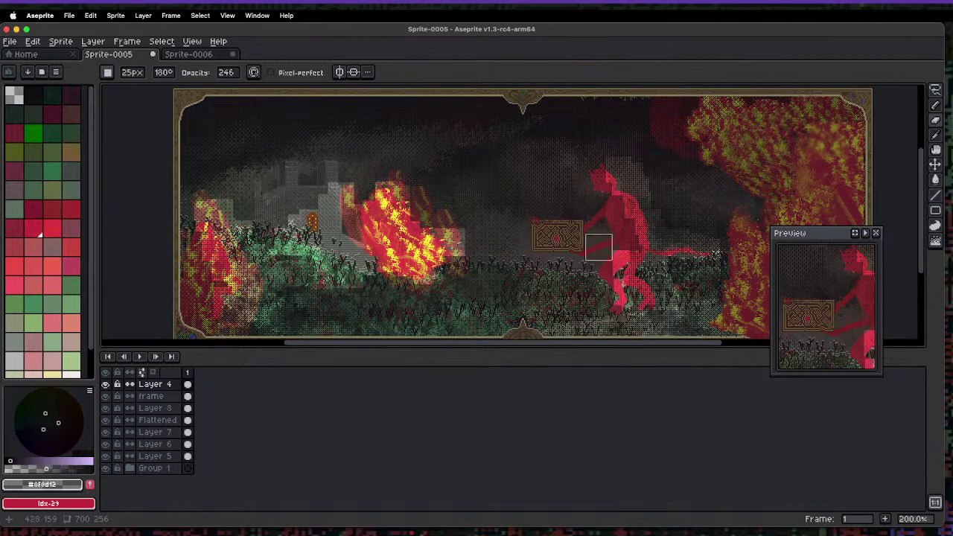
- Reduce the eraser size to 11 px and erase the overlay over parts of the carried box and the demon's head
key("minus")
key("minus")
key("minus")
key("minus")
key("minus")
key("minus")
key("minus")
key("minus")
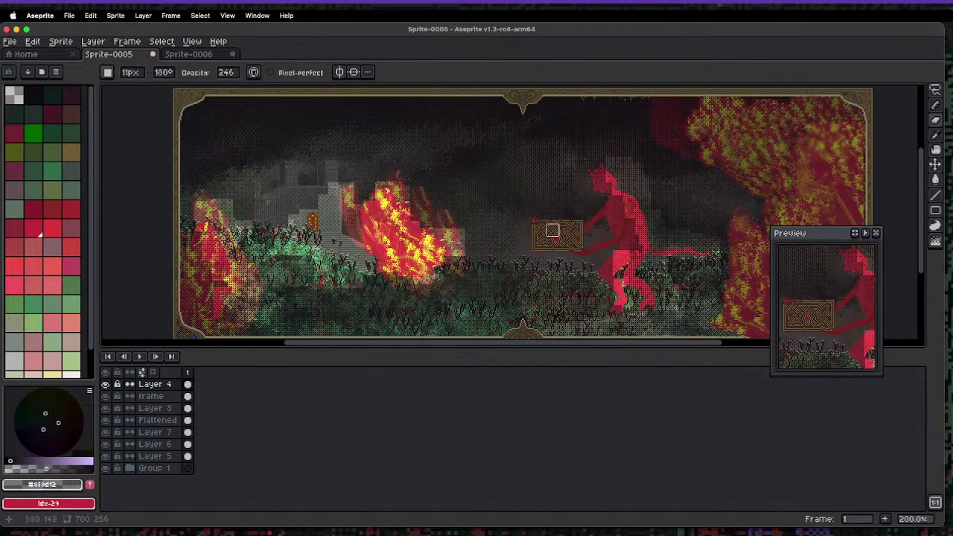
mouse_move(533, 224)
left_mouse_down()
mouse_move(565, 251)
mouse_move(544, 231)
left_mouse_up()
left_click_drag(589, 175, 600, 189)
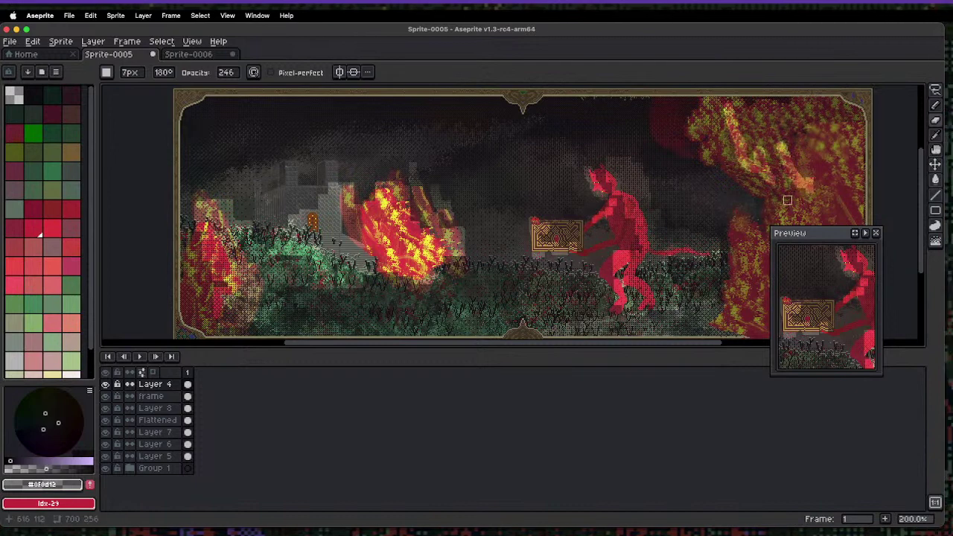
- Erase the overlay in streaks over the flames behind the demon, along the frame and around the castle towers, using 14 px and 6 px sizes
left_click_drag(691, 203, 532, 183)
mouse_move(669, 169)
left_mouse_down()
mouse_move(683, 246)
mouse_move(705, 257)
mouse_move(703, 194)
mouse_move(703, 286)
mouse_move(715, 302)
mouse_move(711, 282)
mouse_move(647, 298)
mouse_move(622, 224)
mouse_move(633, 174)
mouse_move(663, 126)
left_mouse_up()
mouse_move(648, 82)
left_mouse_down()
mouse_move(656, 190)
mouse_move(626, 216)
mouse_move(720, 276)
mouse_move(532, 185)
left_mouse_up()
scroll(532, 185, "down", 1)
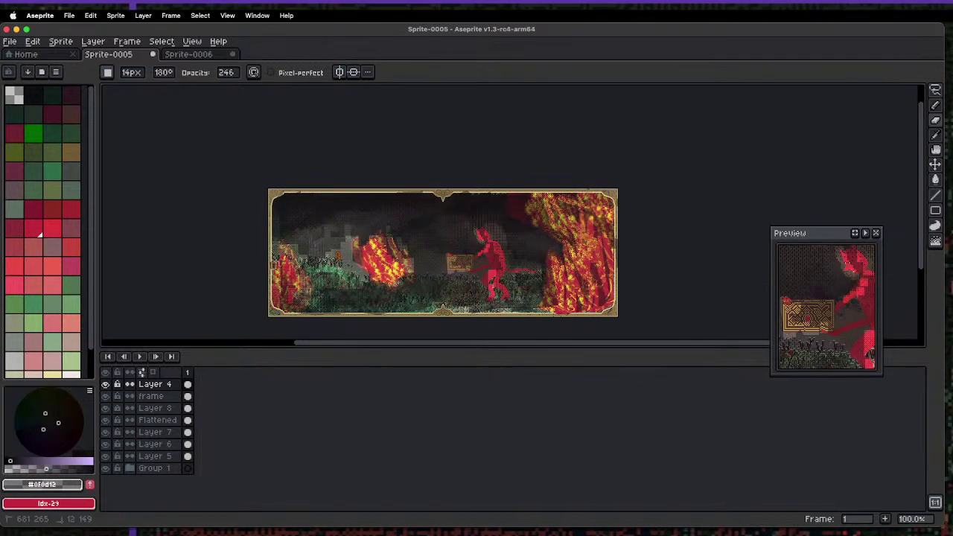
scroll(608, 318, "up", 2)
scroll(445, 229, "down", 2)
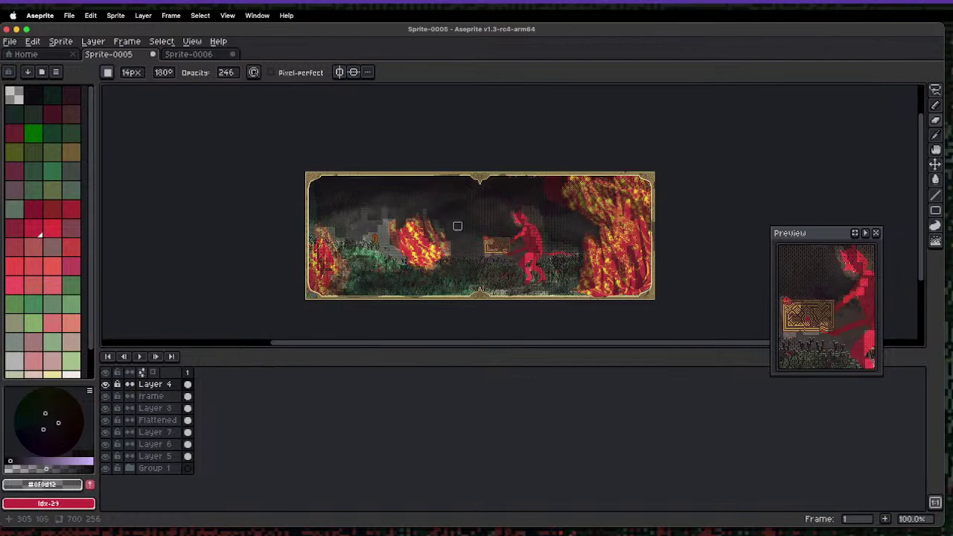
scroll(454, 231, "up", 2)
scroll(449, 236, "down", 2)
scroll(447, 250, "up", 3)
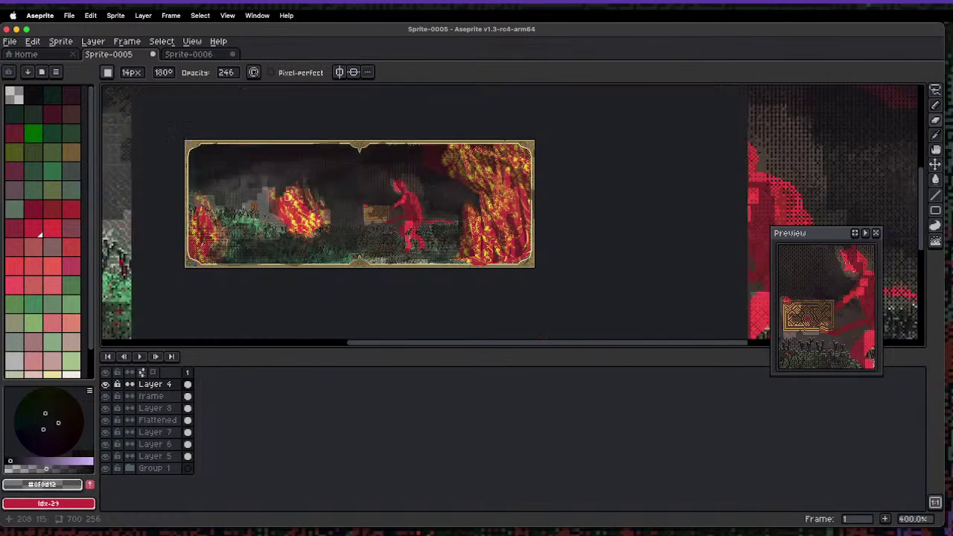
scroll(244, 208, "down", 2)
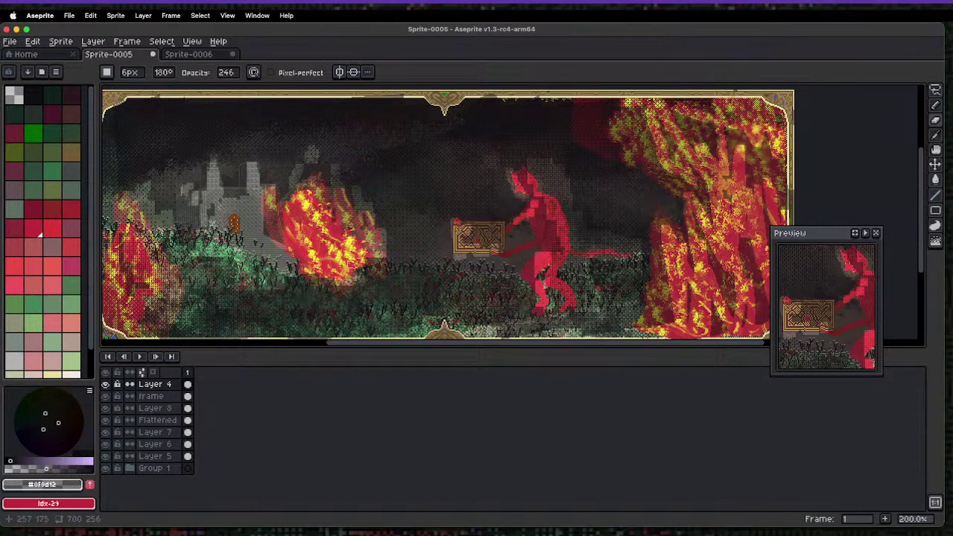
- Try a lower opacity for Layer 4 and undo the change
left_click_drag(350, 245, 359, 249)
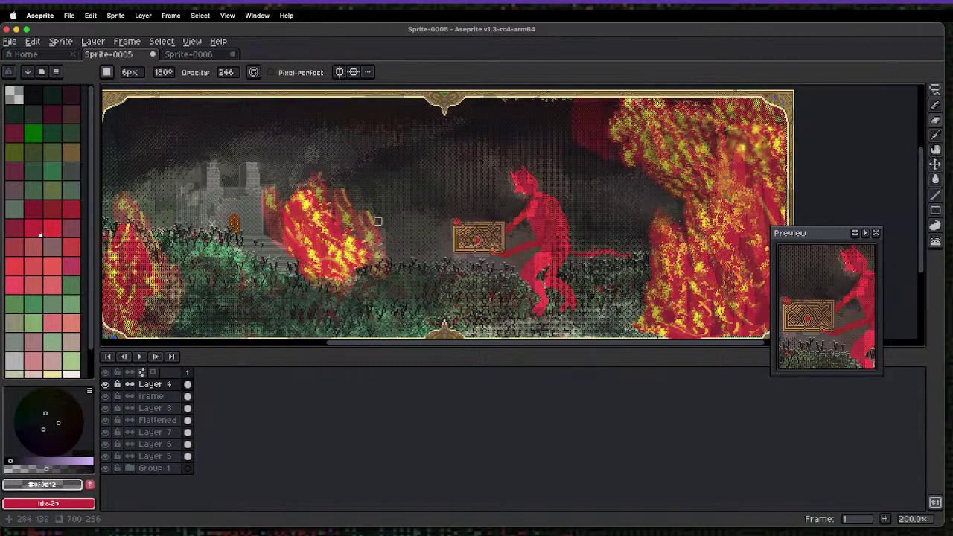
key("super+z")
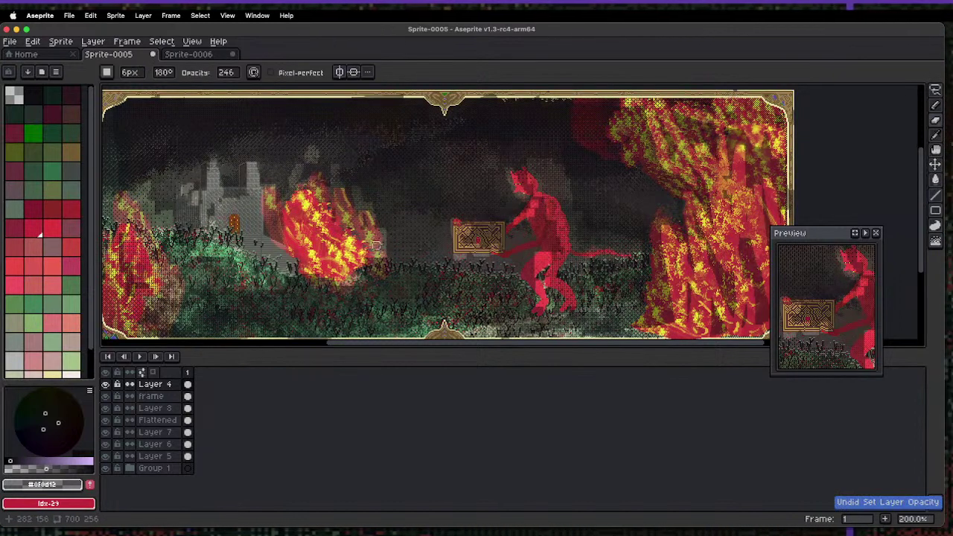
- Open the Convolution Matrix filter for Layer 4 and preview the sharpen-7x7 and sharpen-5x5 presets on the overlay
key("F9")
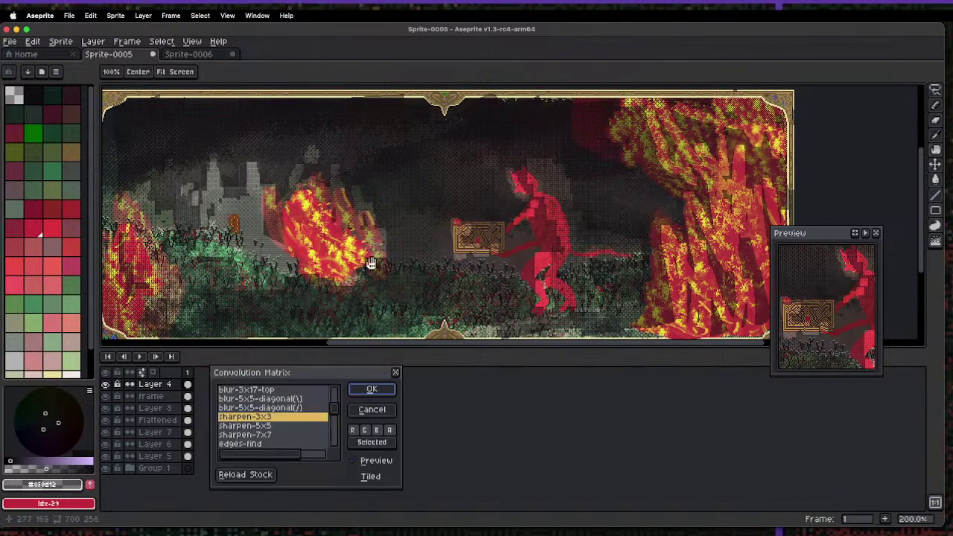
left_click(287, 435)
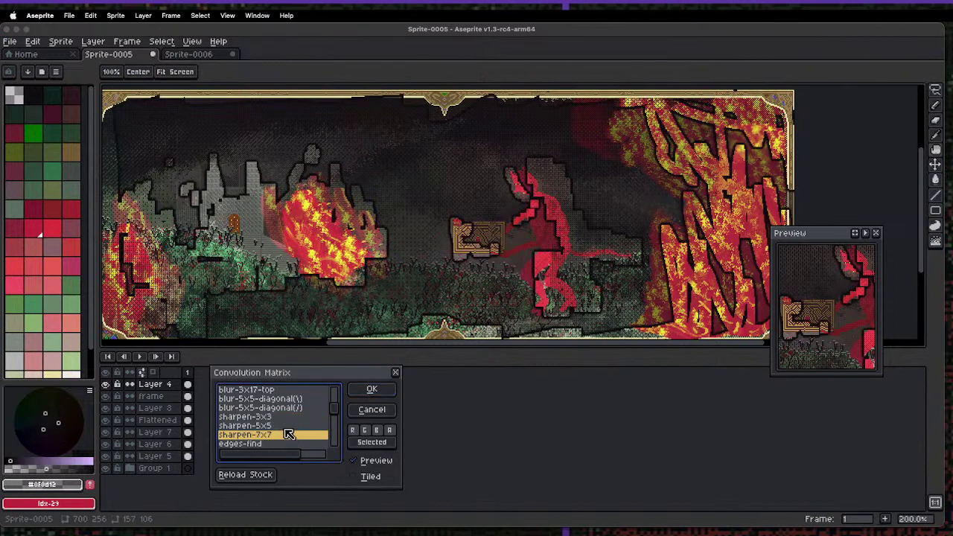
key("Up")
key("Up")
key("Up")
key("Up")
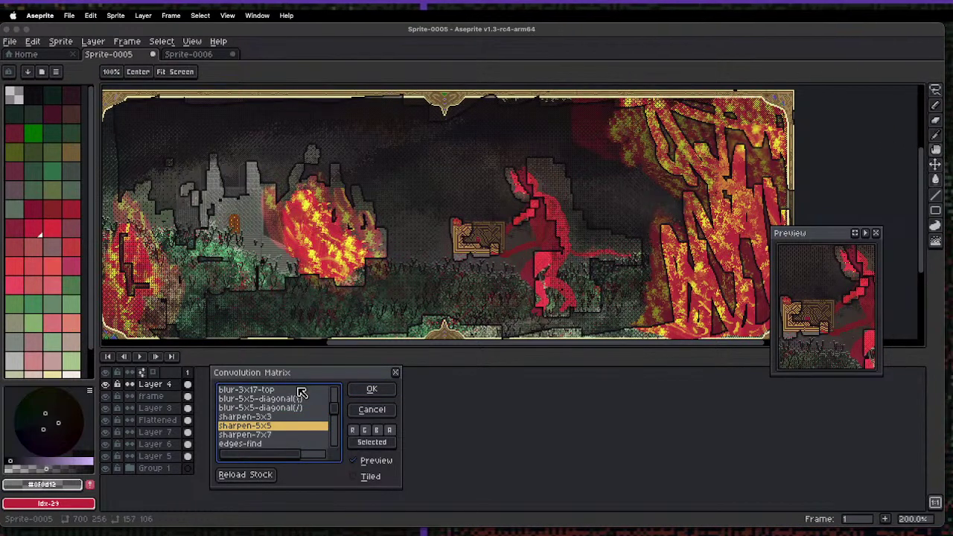
key("Down")
- Preview the blur presets on the Layer 4 overlay, including blur-3x17-top, blur-7x7 and blur-9x9
key("Up")
key("Up")
key("Up")
key("Up")
key("Up")
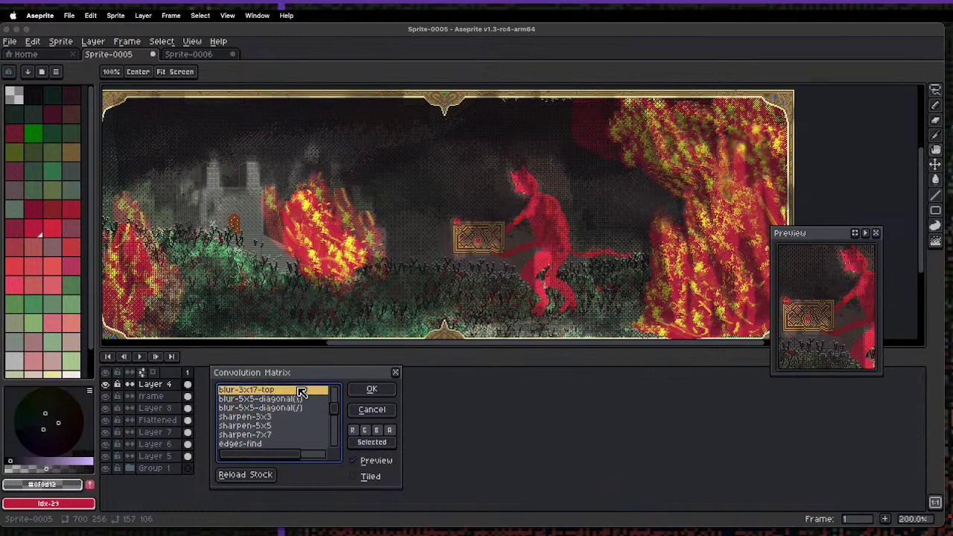
key("Up")
key("Up")
key("Up")
key("Up")
key("Up")
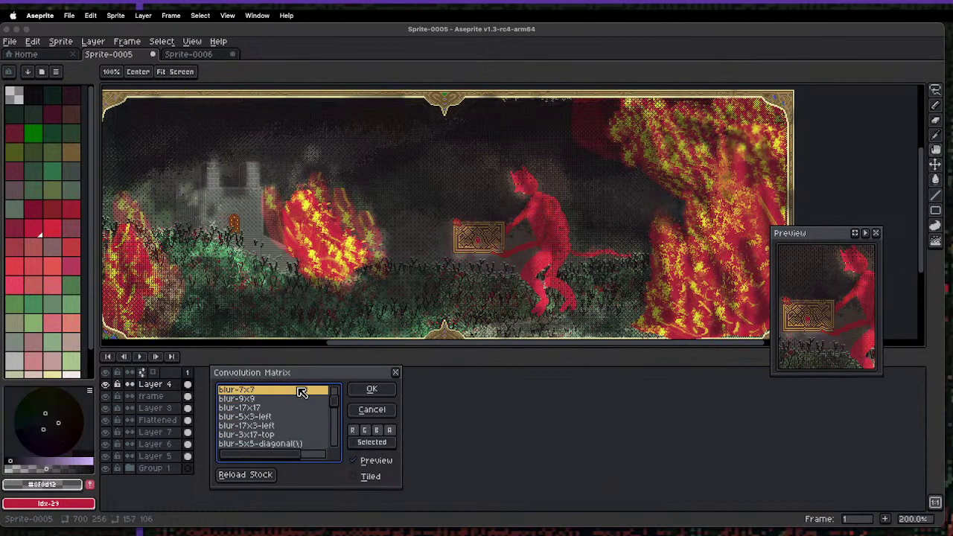
key("Down")
key("Down")
key("Down")
key("Down")
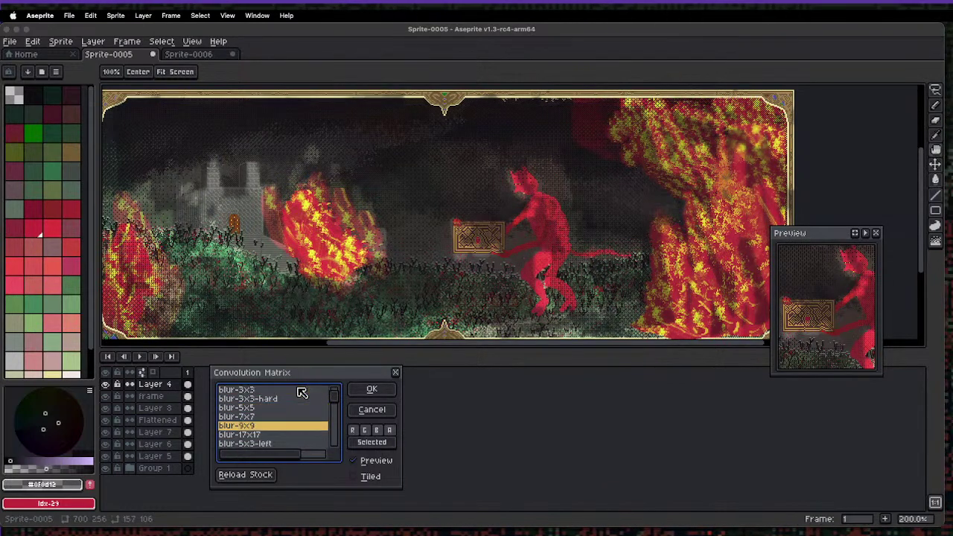
- Preview the brightness preset and the last outline-transparent-layer preset at the ends of the preset list
key("Page_Down")
key("Page_Down")
key("Page_Down")
key("Page_Down")
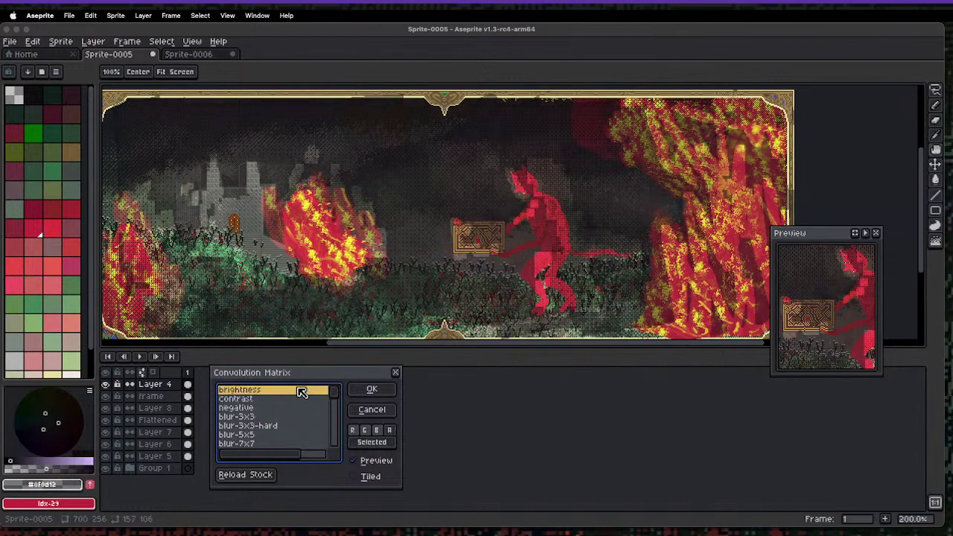
key("Home")
key("End")
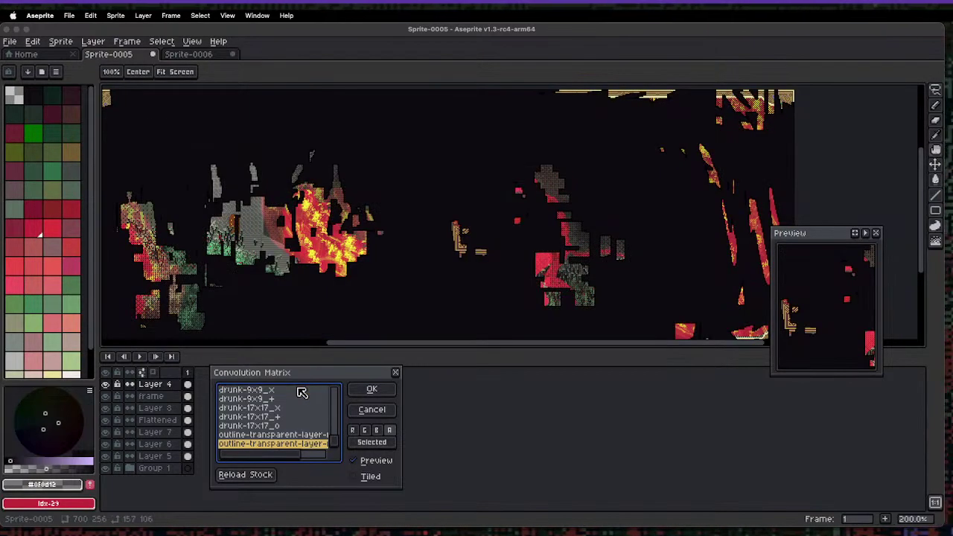
- Compare the larger drunk presets on the overlay, switching between drunk-17x17_x and drunk-9x9_+
key("Up")
key("Up")
key("Up")
key("Up")
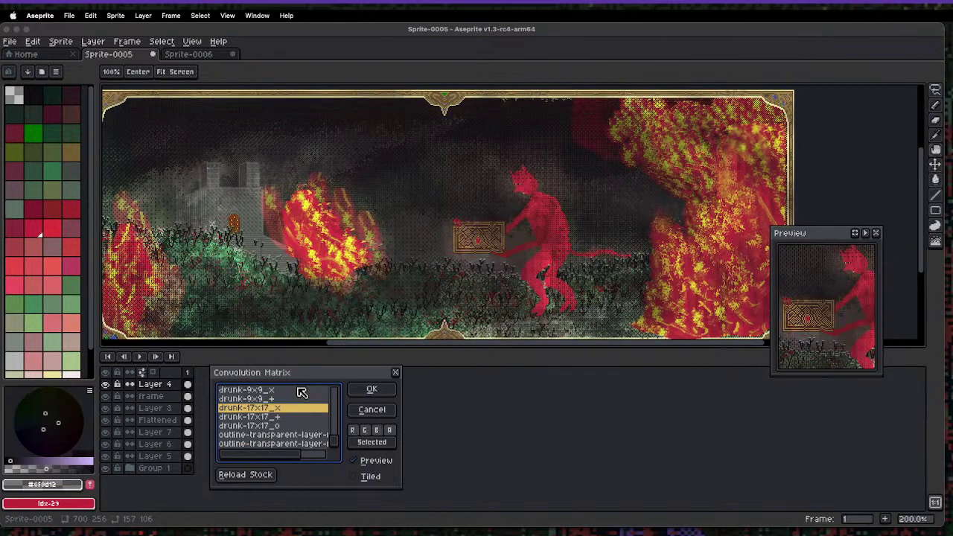
key("Down")
key("Up")
key("Down")
key("Up")
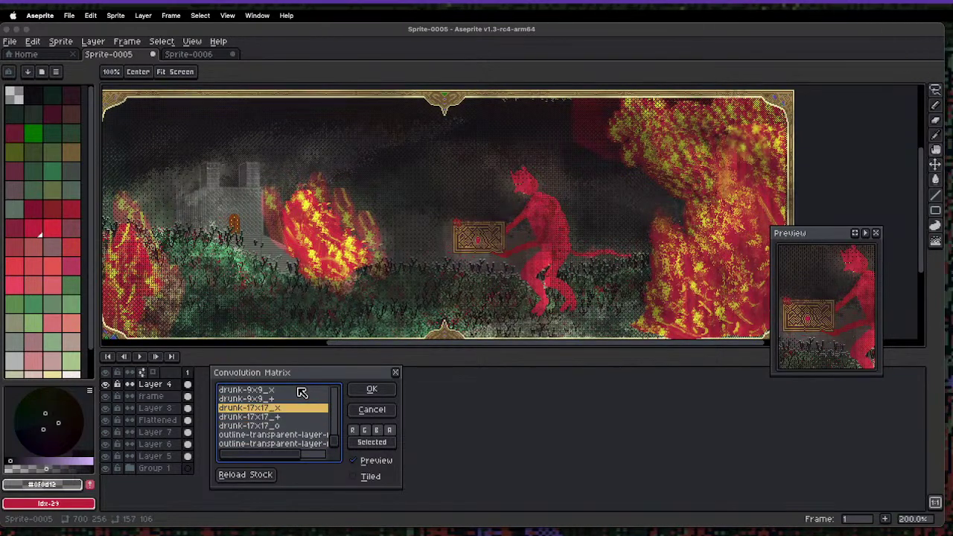
key("Up")
key("Down")
key("Up")
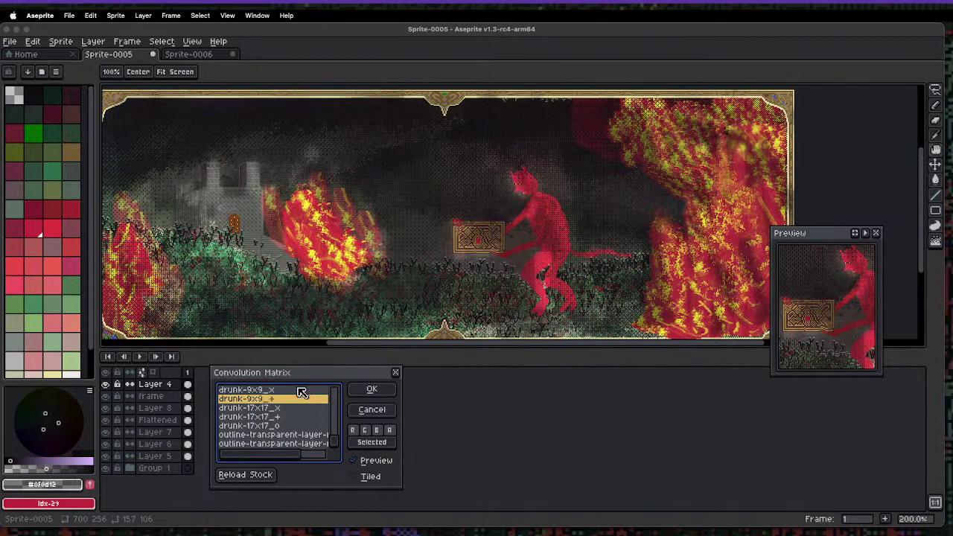
key("Down")
key("Down")
key("Up")
key("Up")
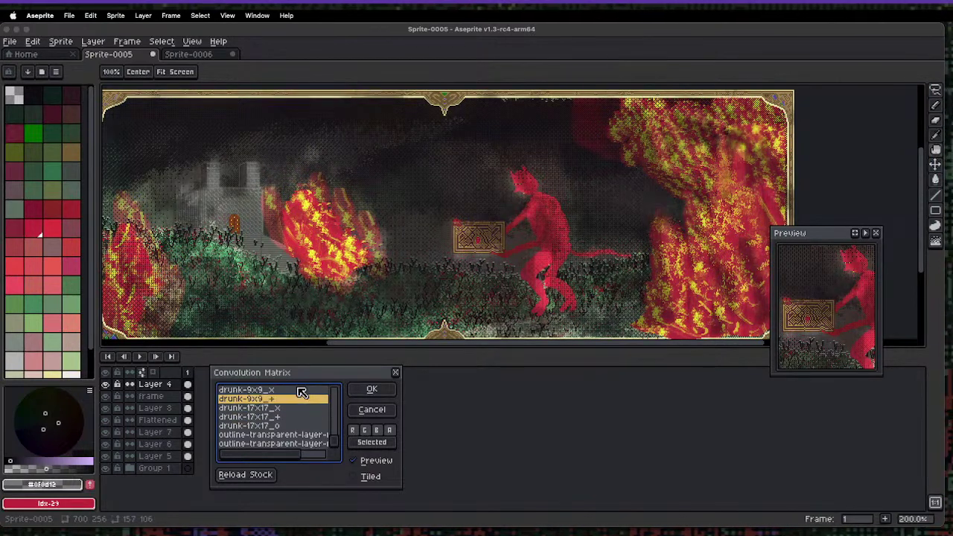
- Preview misc-rock-edges and the smaller drunk presets, and apply drunk-7x7_x to Layer 4
key("Up")
key("Up")
key("Up")
key("Up")
key("Up")
key("Up")
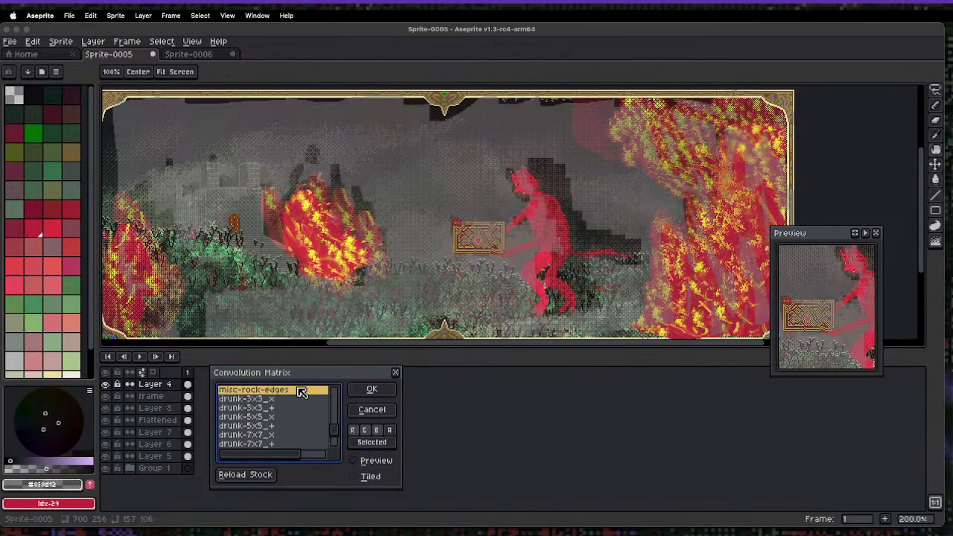
key("Down")
key("Down")
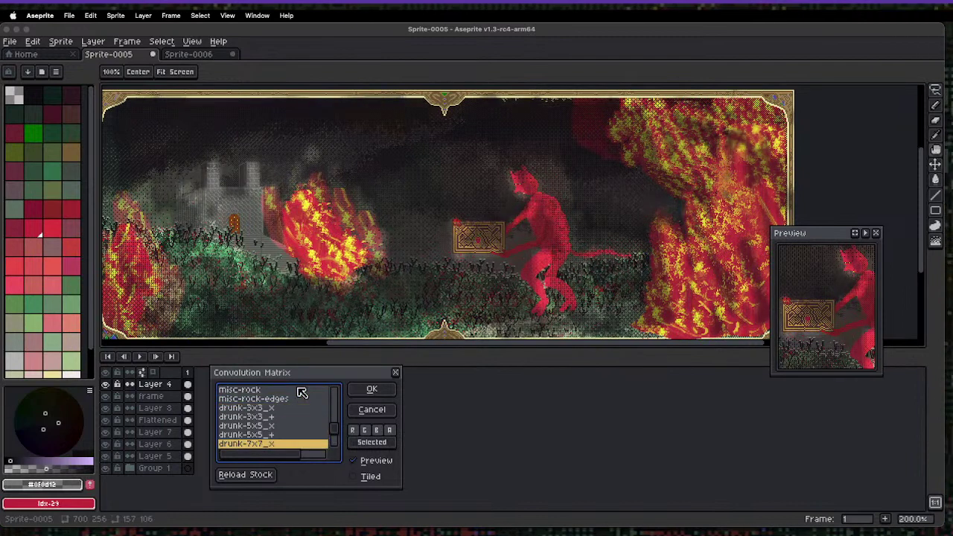
key("Down")
key("Up")
key("Return")
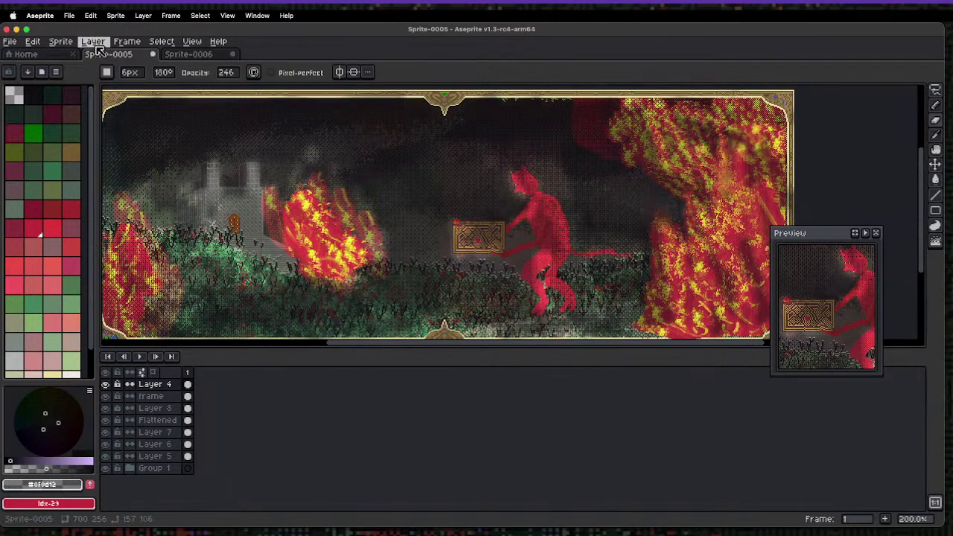
- Try the Despeckle (Median Filter) effect on Layer 4 with width 2 and height 2
left_click(41, 55)
left_click(36, 42)
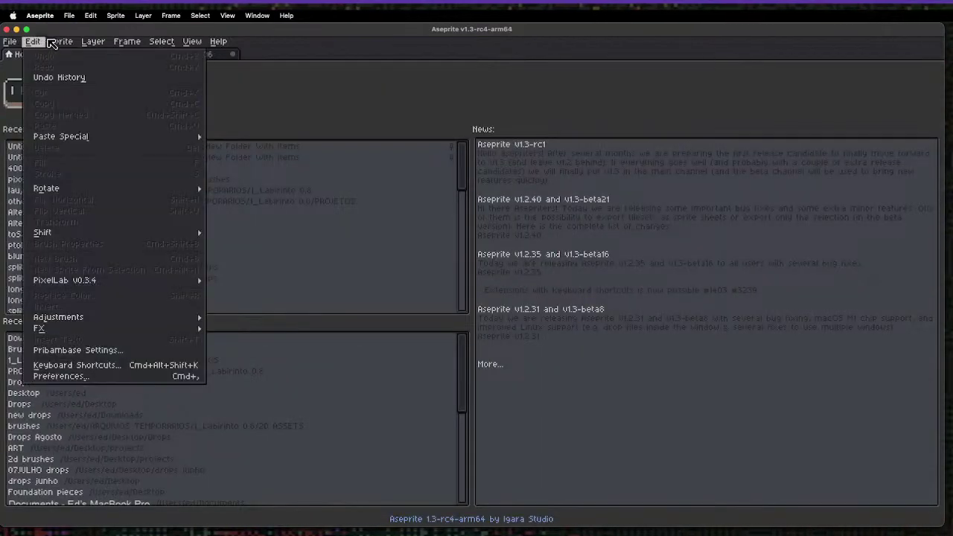
left_click(73, 32)
left_click(123, 57)
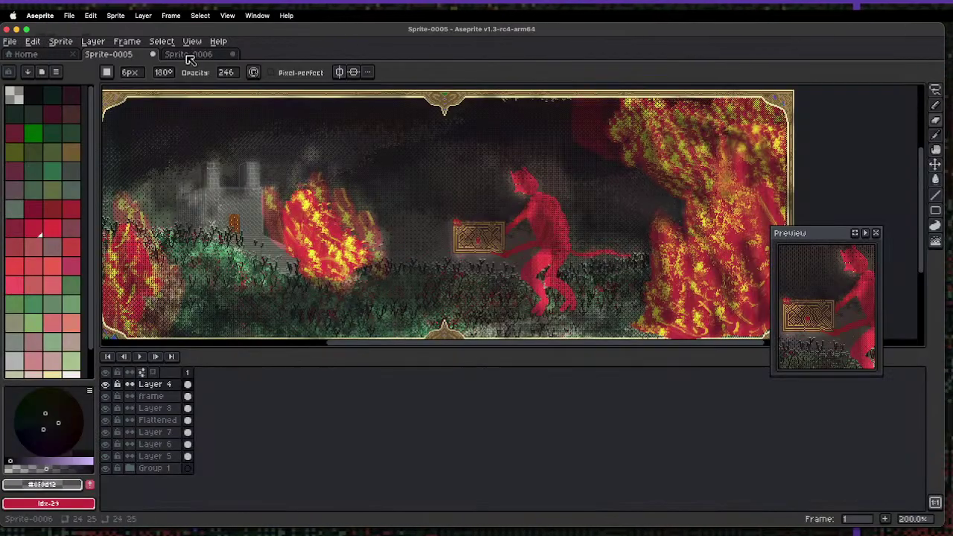
left_click(43, 44)
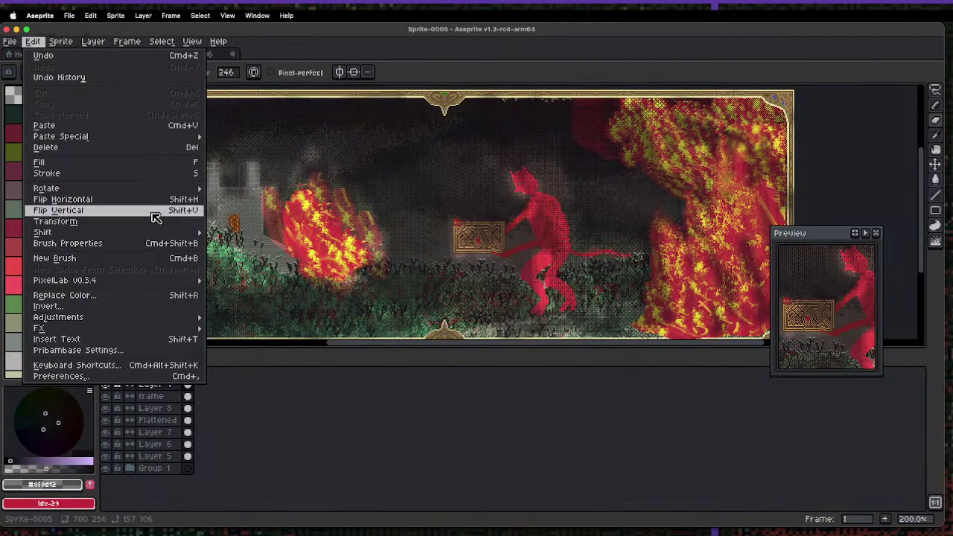
mouse_move(155, 328)
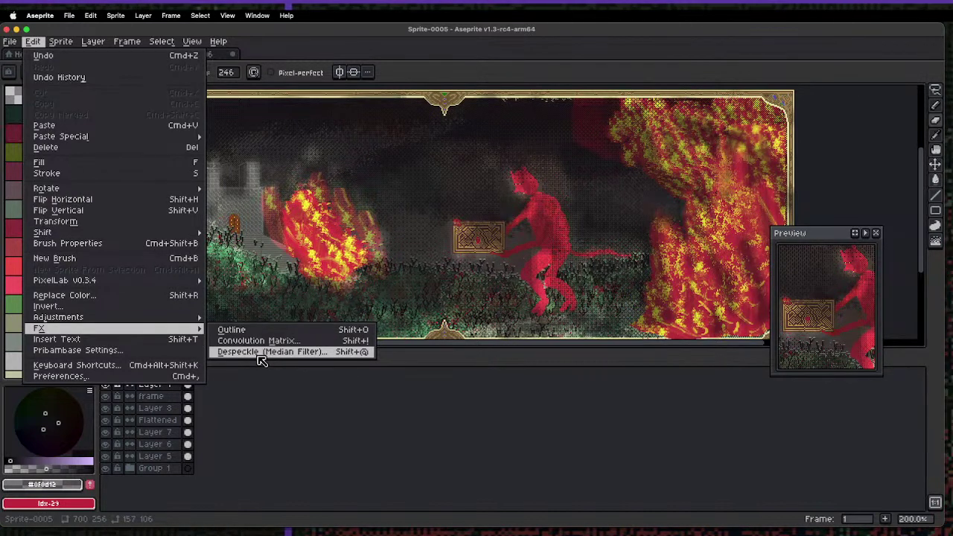
left_click(262, 352)
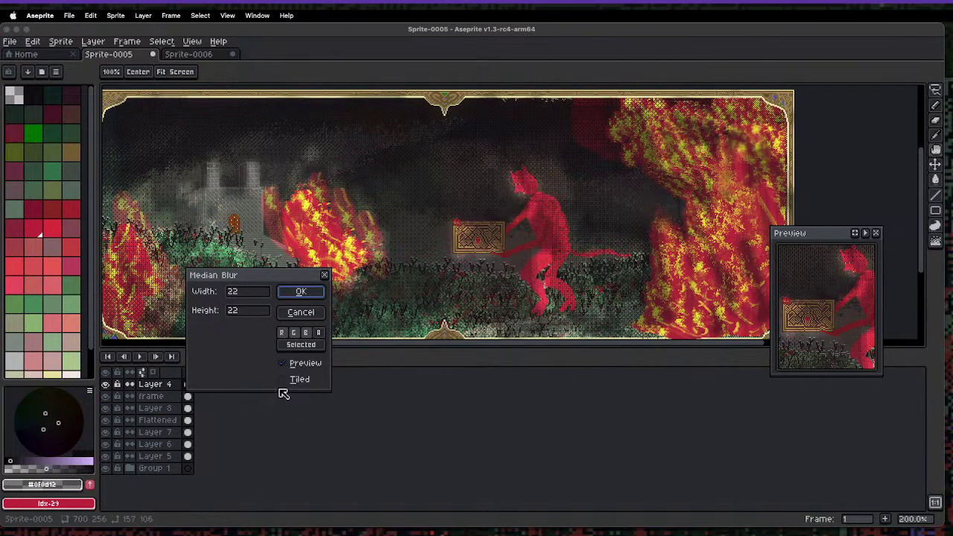
left_click_drag(243, 284, 206, 303)
left_click(211, 311)
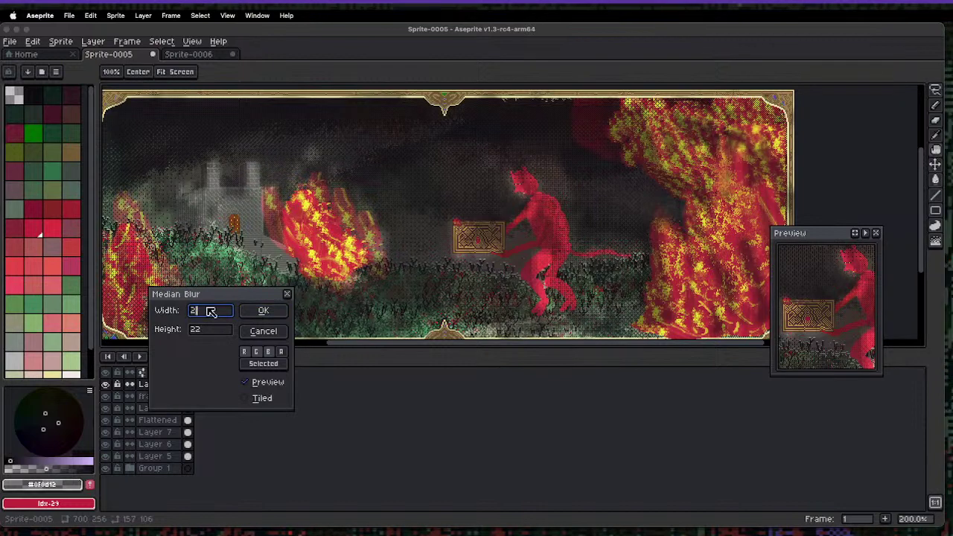
left_click(202, 330)
key("BackSpace")
key("Tab")
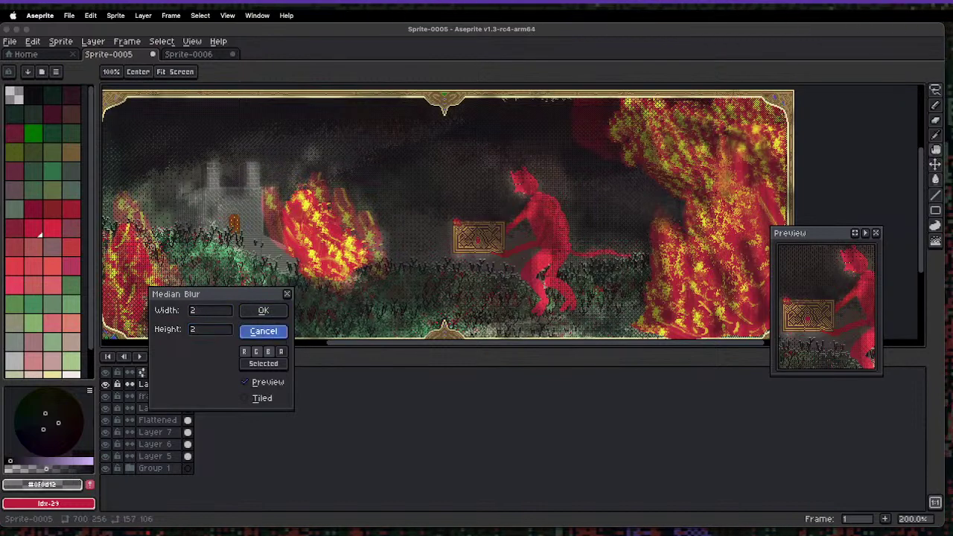
key("Return")
- Open the Despeckle (Median Filter) effect for Layer 4 again, set width and height to 2, and toggle the blue channel
scroll(264, 245, "up", 2)
key("space")
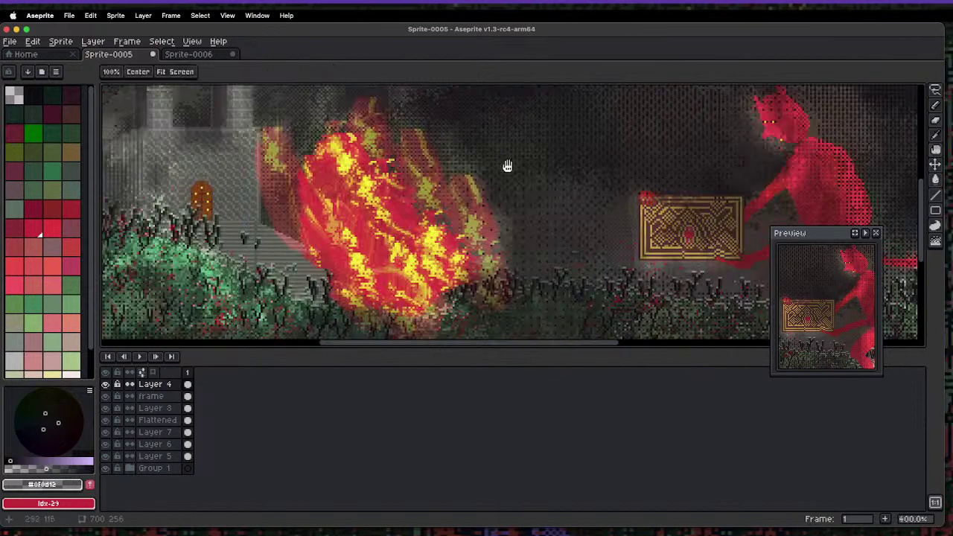
left_click_drag(506, 166, 362, 247)
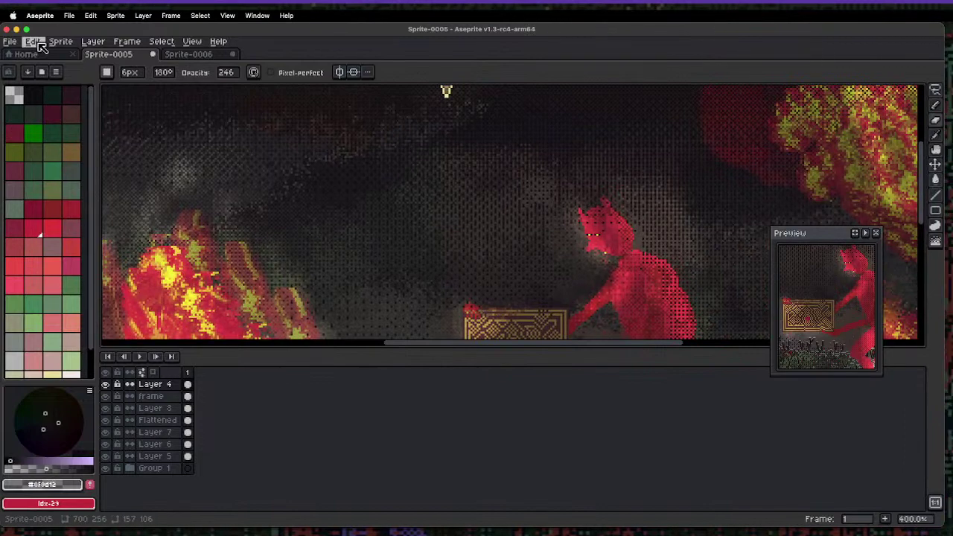
left_click(38, 43)
mouse_move(91, 334)
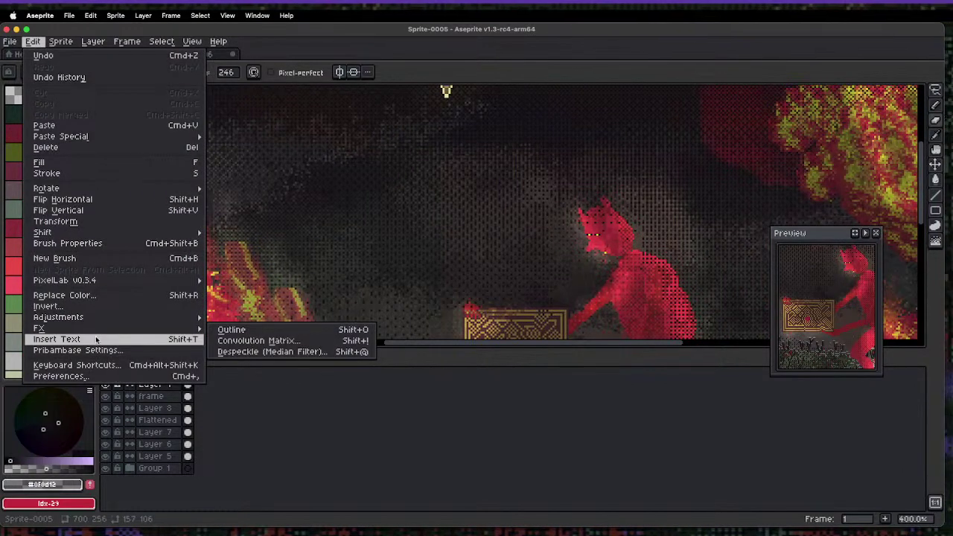
left_click(256, 353)
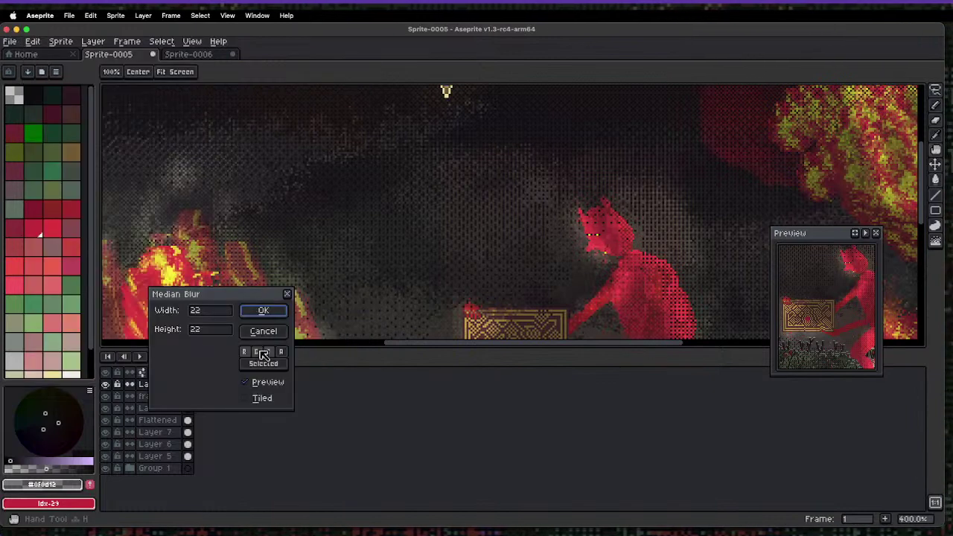
double_click(195, 311)
type("2")
double_click(208, 330)
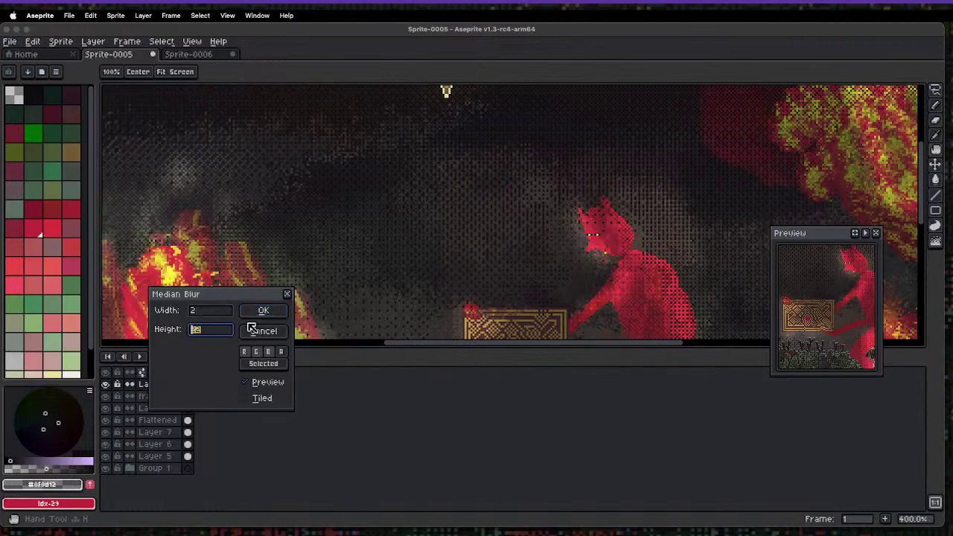
type("2")
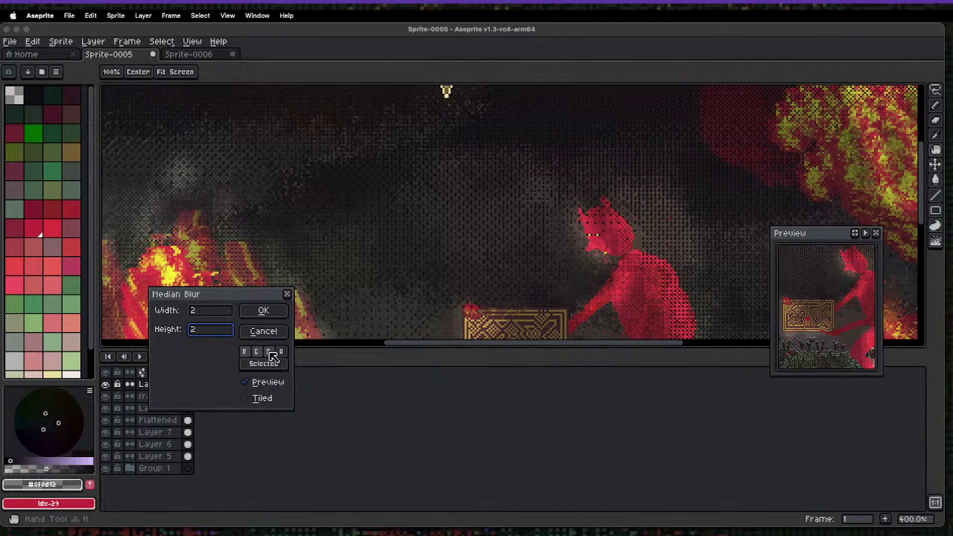
left_click(270, 351)
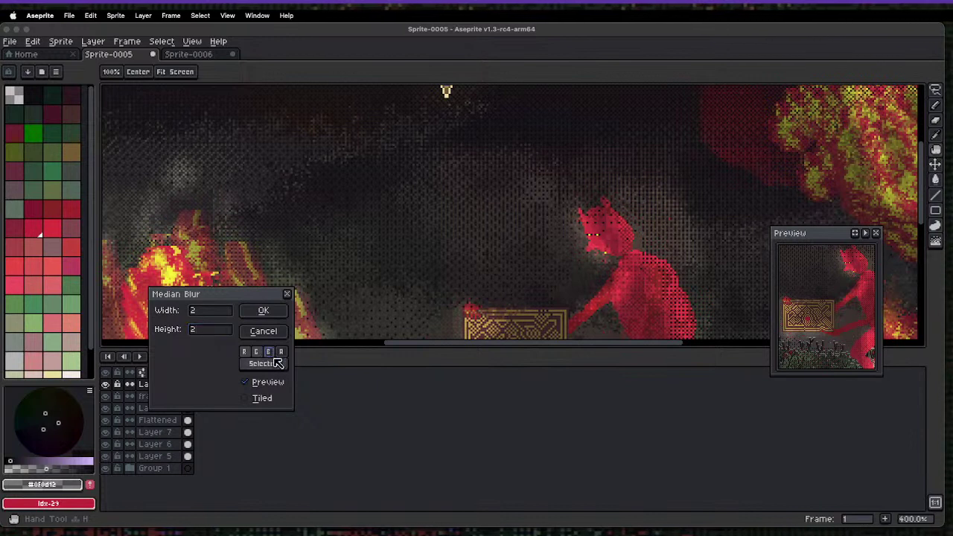
- Try a median blur width and height of 33 and toggle individual color channels to compare the preview
double_click(197, 311)
type("33")
key("Tab")
type("33")
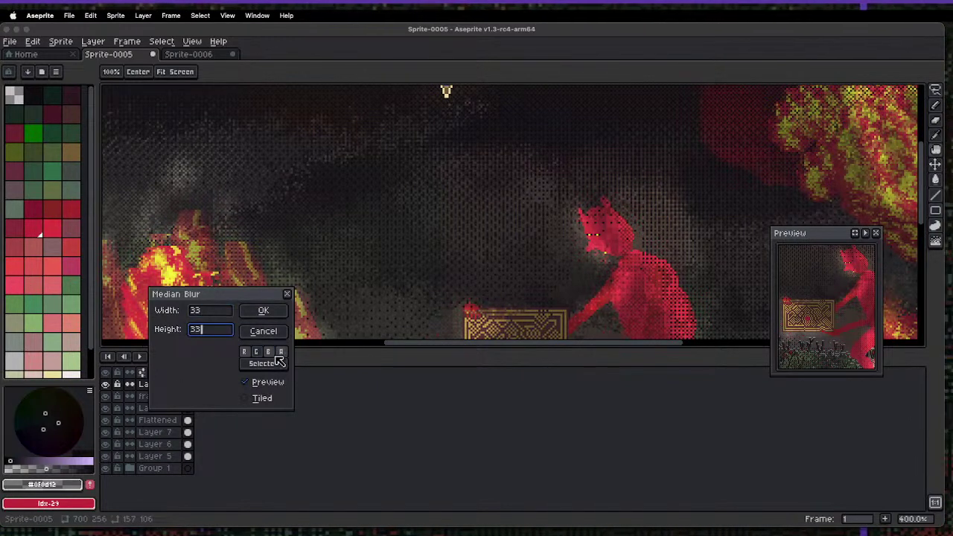
left_click(275, 352)
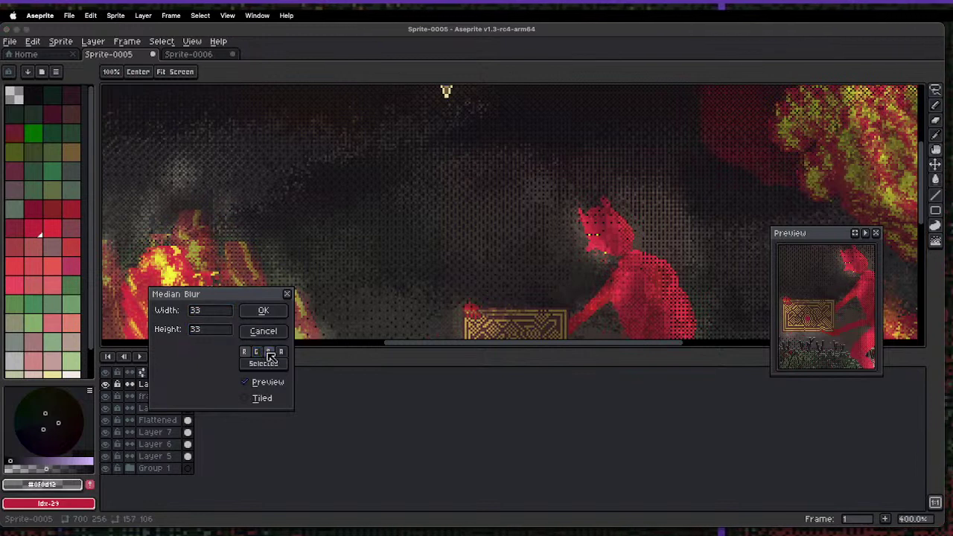
left_click(284, 354)
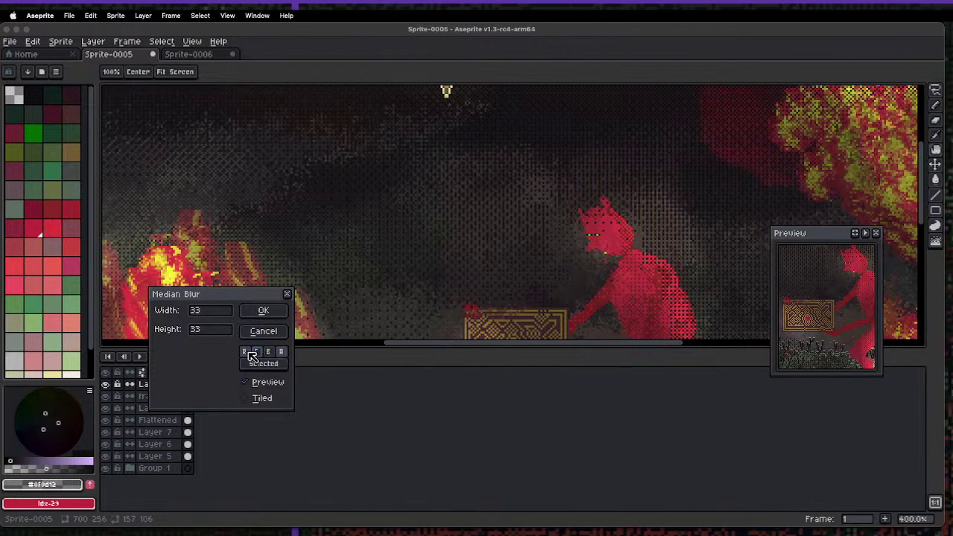
- Set the median blur's width and height to 1 and apply it to Layer 4
left_click(201, 313)
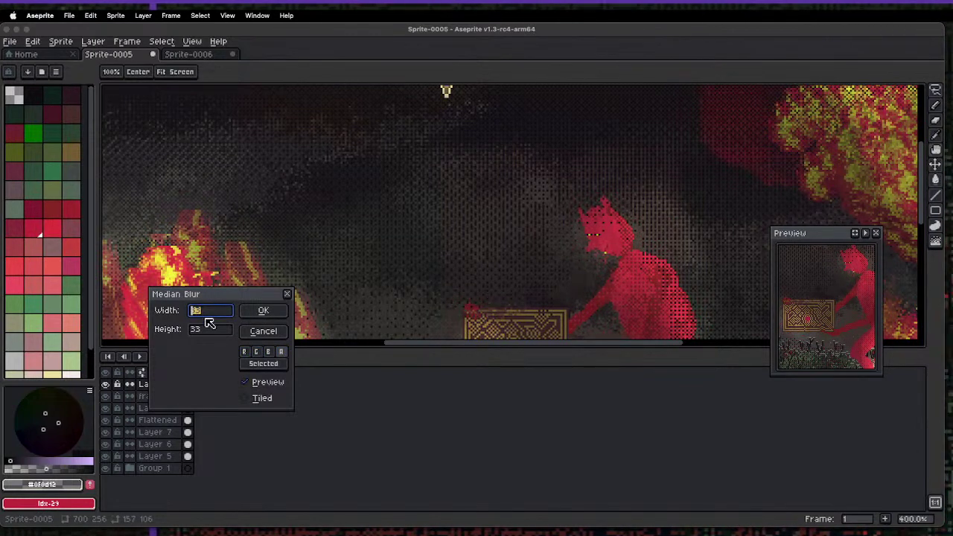
type("1")
key("Tab")
type("1")
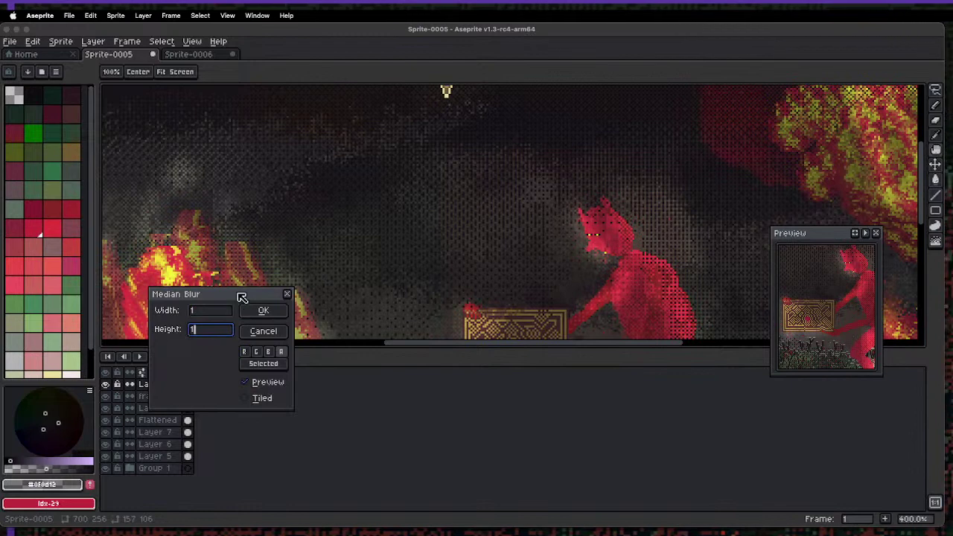
left_click(265, 311)
- Open the properties of Layer 4 and lower its opacity to 0
scroll(481, 219, "down", 3)
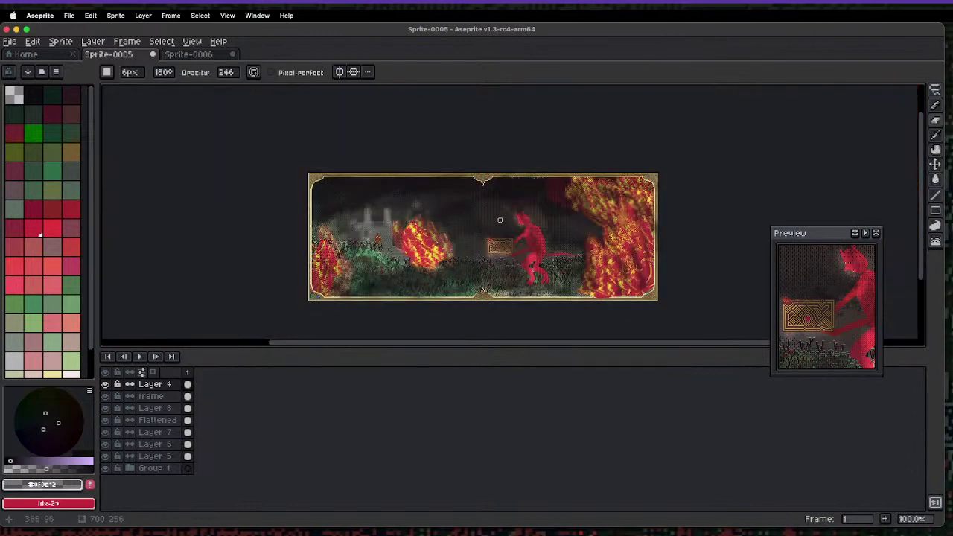
scroll(491, 217, "up", 1)
scroll(489, 218, "down", 1)
scroll(485, 218, "up", 1)
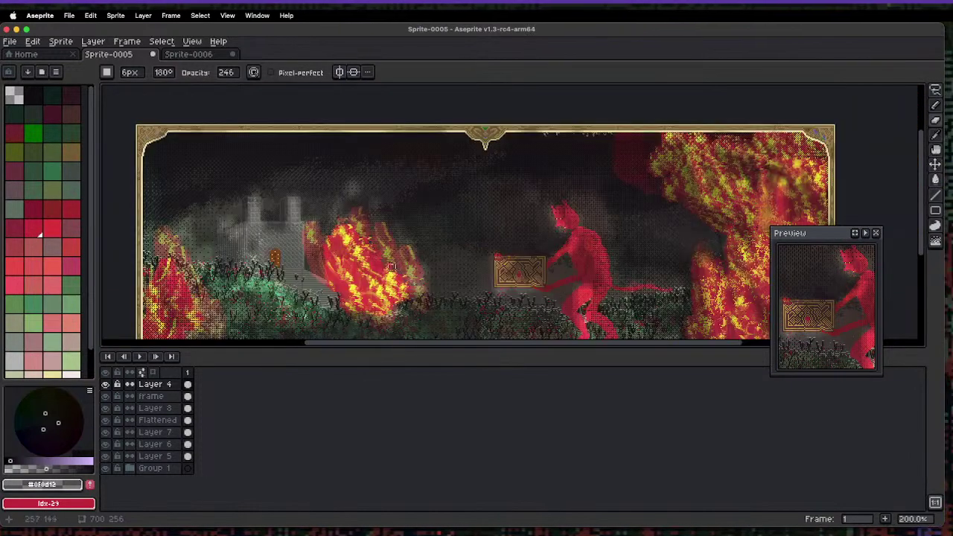
key("space")
left_click_drag(348, 254, 337, 237)
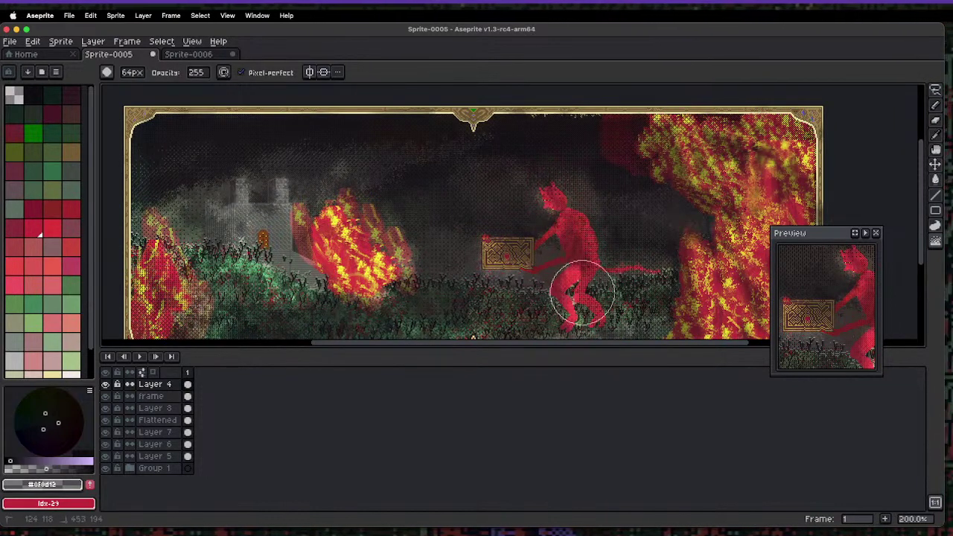
double_click(155, 384)
left_click_drag(800, 174, 711, 181)
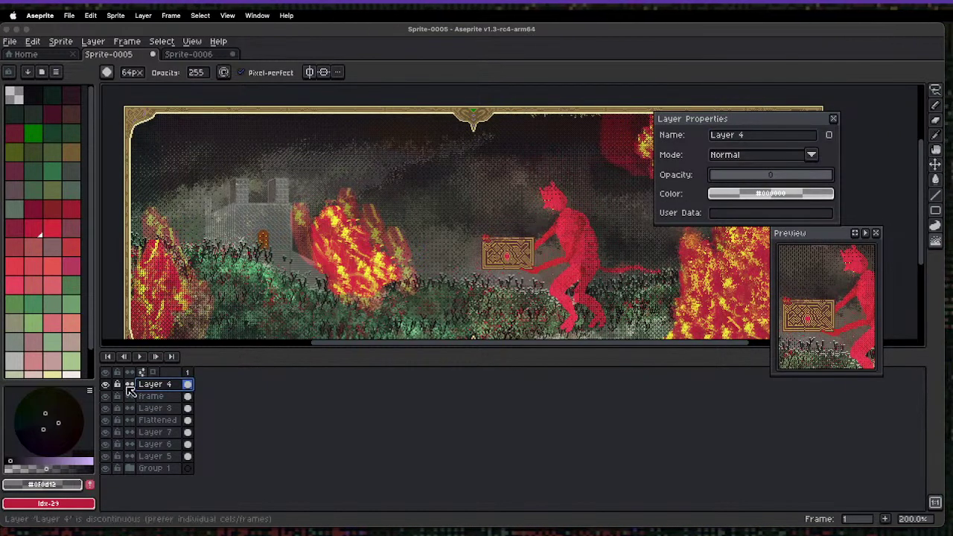
- Set Layer 4's opacity to 135, try the Color Dodge and Screen blend modes, and settle on Soft Light
left_click(789, 178)
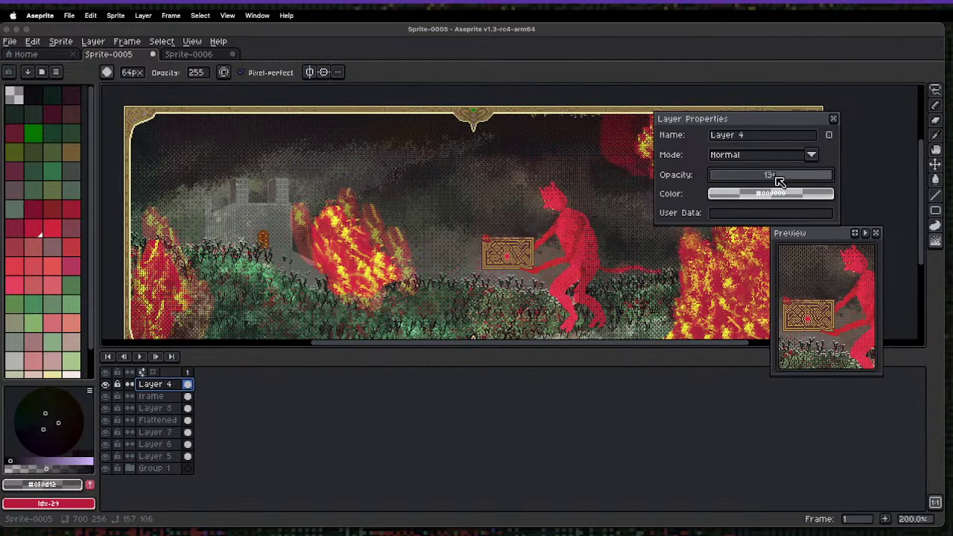
left_click(738, 155)
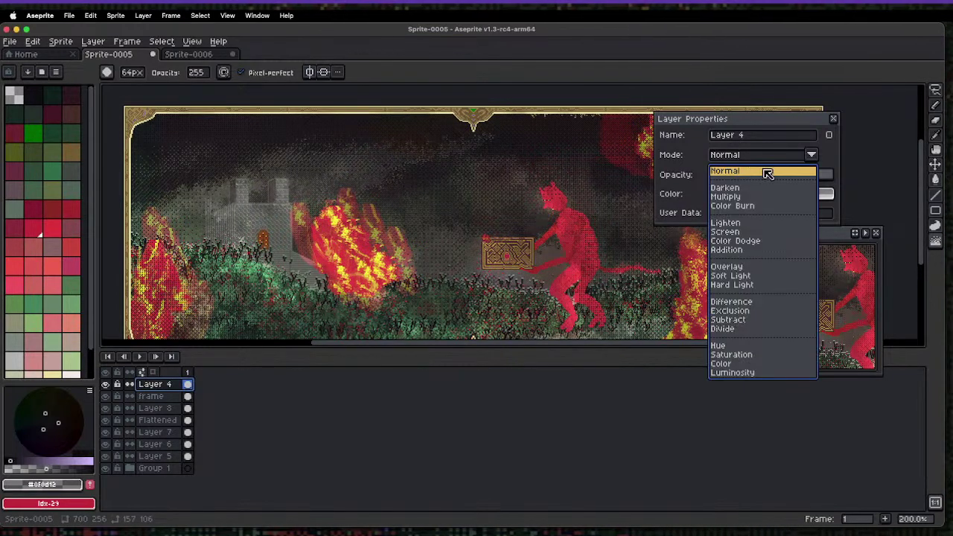
left_click(756, 241)
left_click(742, 160)
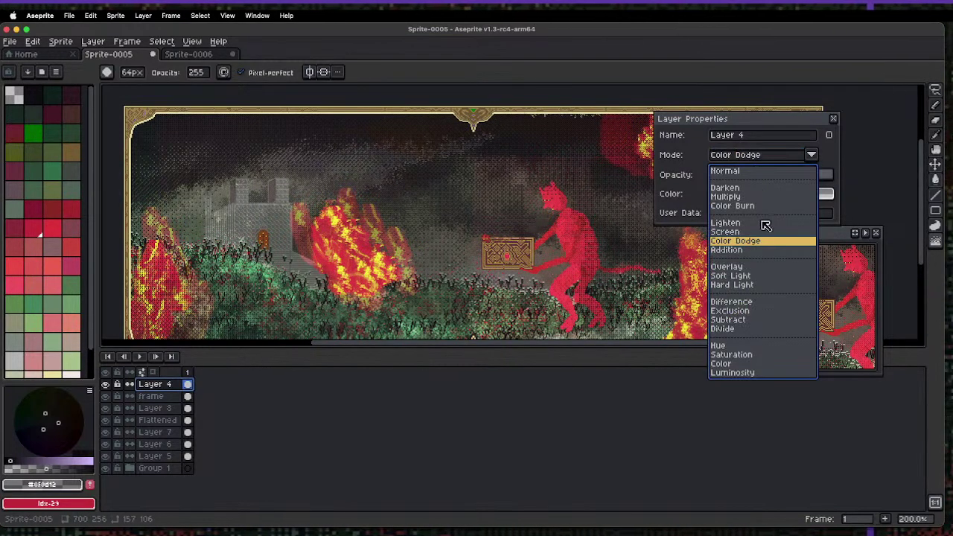
left_click(751, 232)
left_click(745, 157)
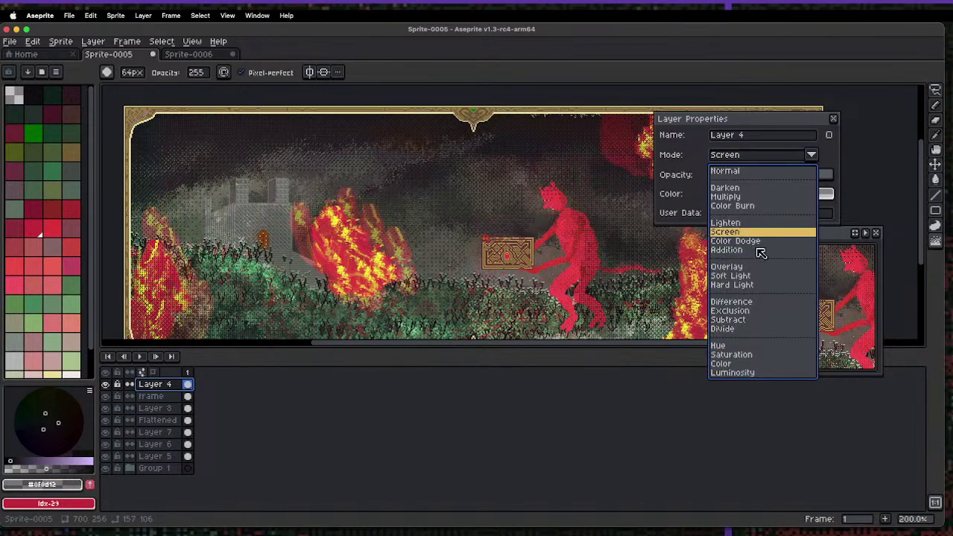
left_click(751, 276)
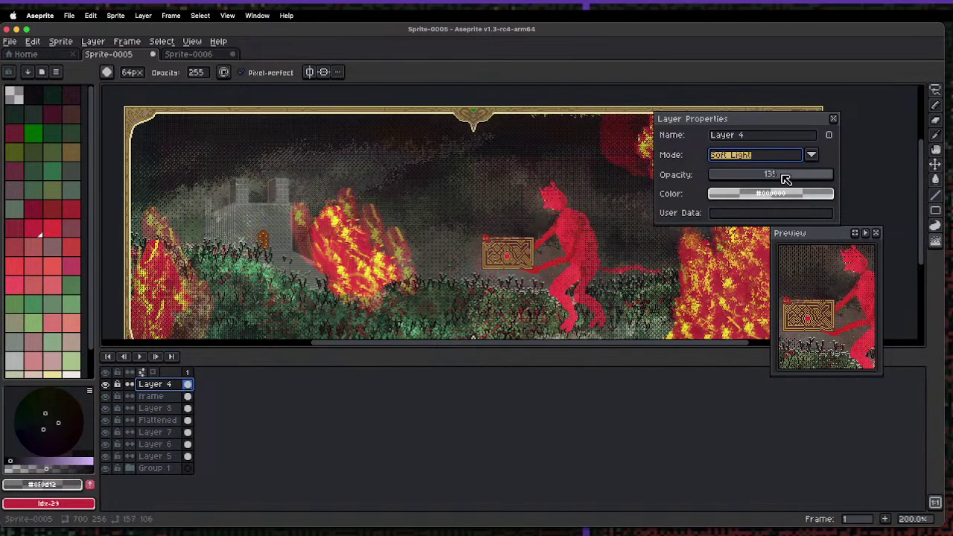
- Toggle Layer 4's visibility repeatedly to compare the scene with and without the Soft Light overlay
left_click(105, 386)
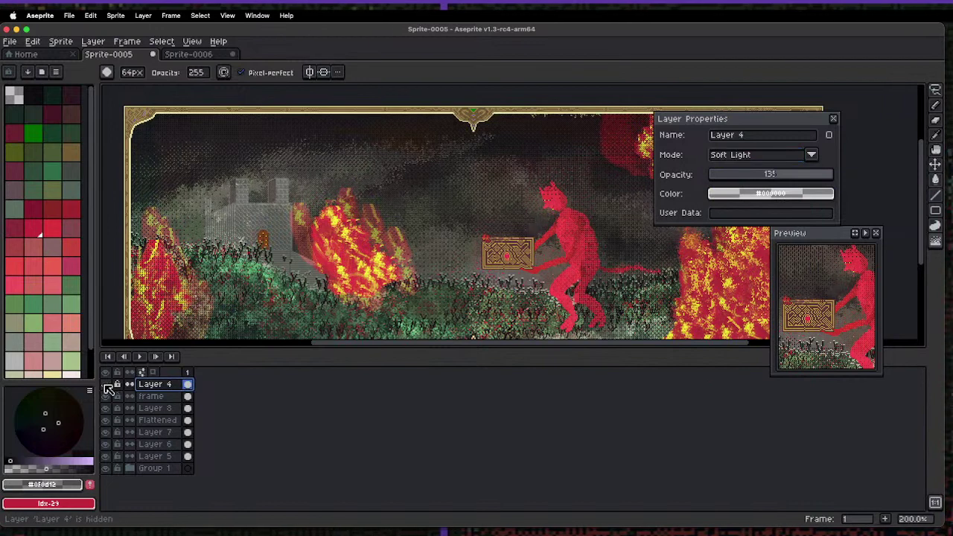
left_click(105, 386)
left_click(105, 385)
left_click(105, 386)
left_click(105, 386)
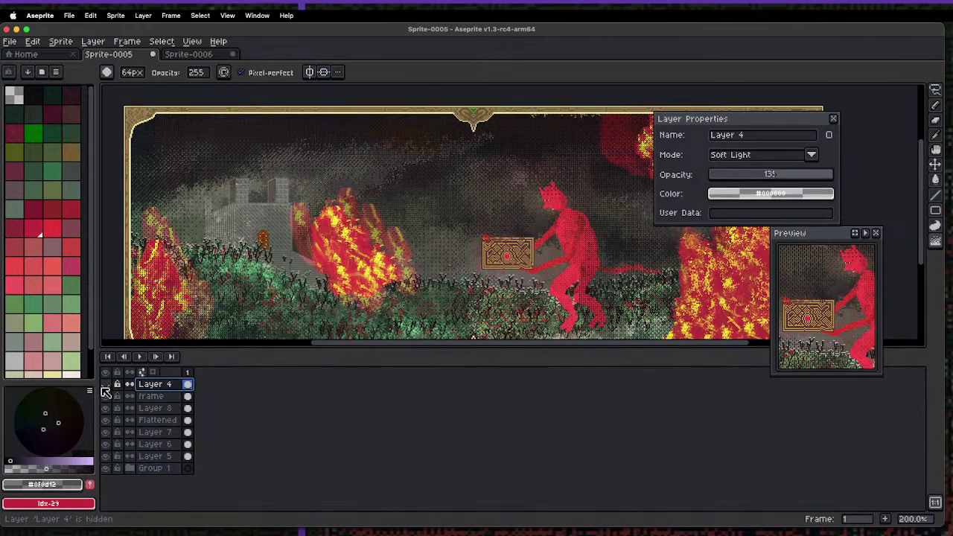
left_click(106, 385)
- Raise Layer 4's opacity to 205, compare the scene with the layer hidden and shown, and close its properties
left_click(810, 174)
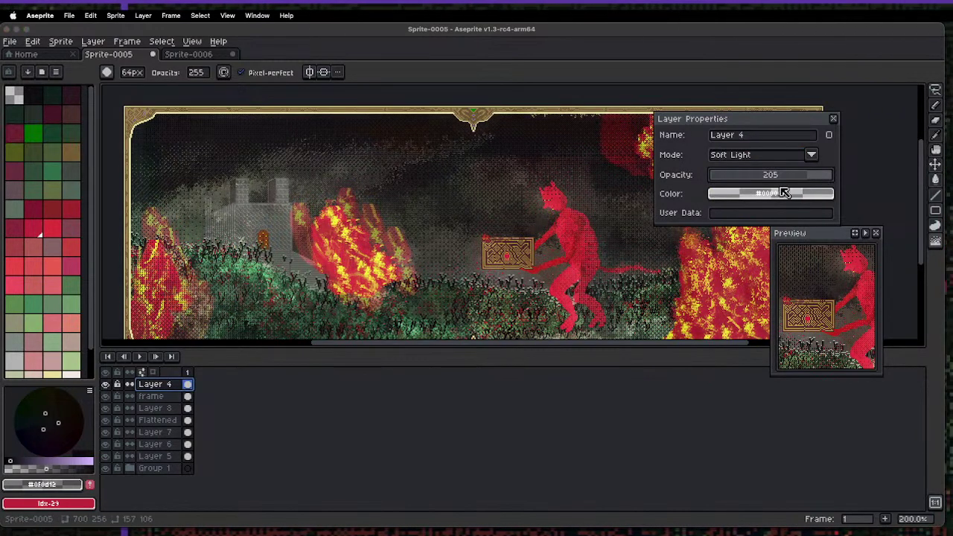
left_click(105, 385)
left_click(105, 385)
left_click(105, 396)
left_click(105, 396)
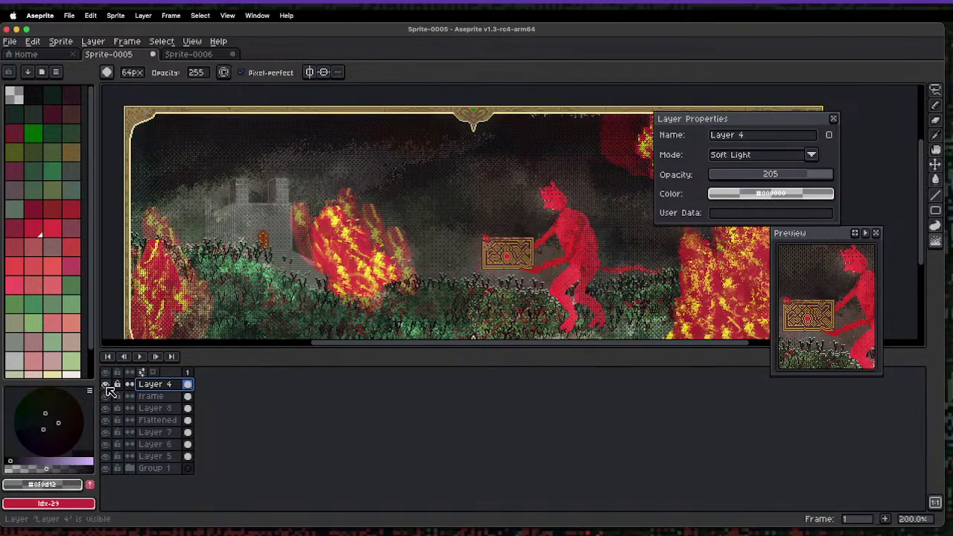
left_click(105, 385)
left_click(106, 385)
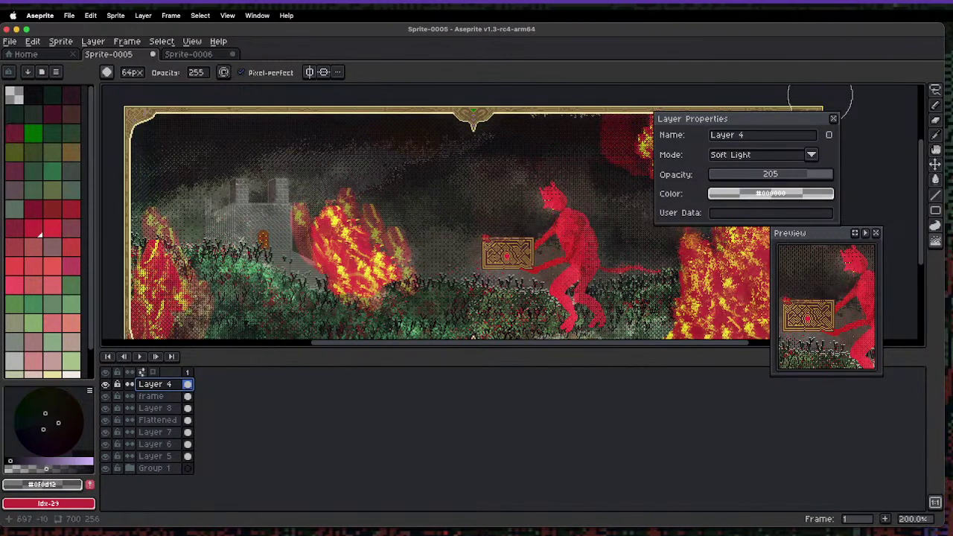
left_click(834, 123)
- Examine the framed scene from the upper border to the lower border with the adjusted overlay
scroll(648, 223, "down", 1)
scroll(642, 219, "up", 1)
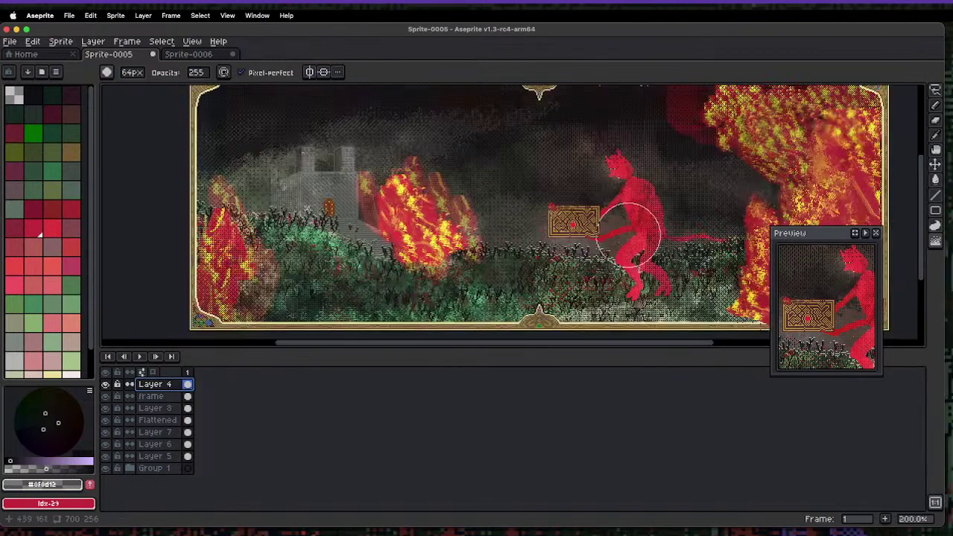
scroll(611, 224, "down", 1)
scroll(611, 223, "up", 1)
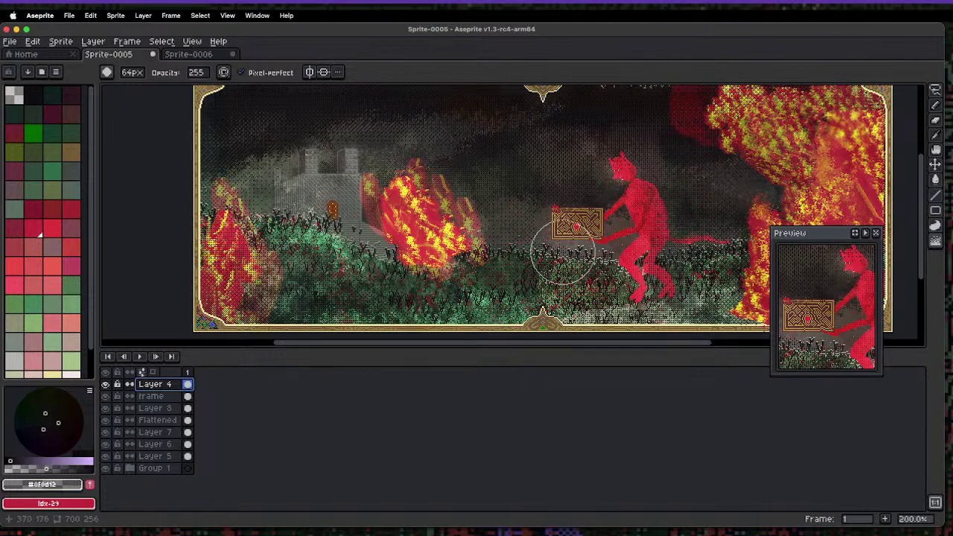
left_click_drag(552, 202, 545, 236)
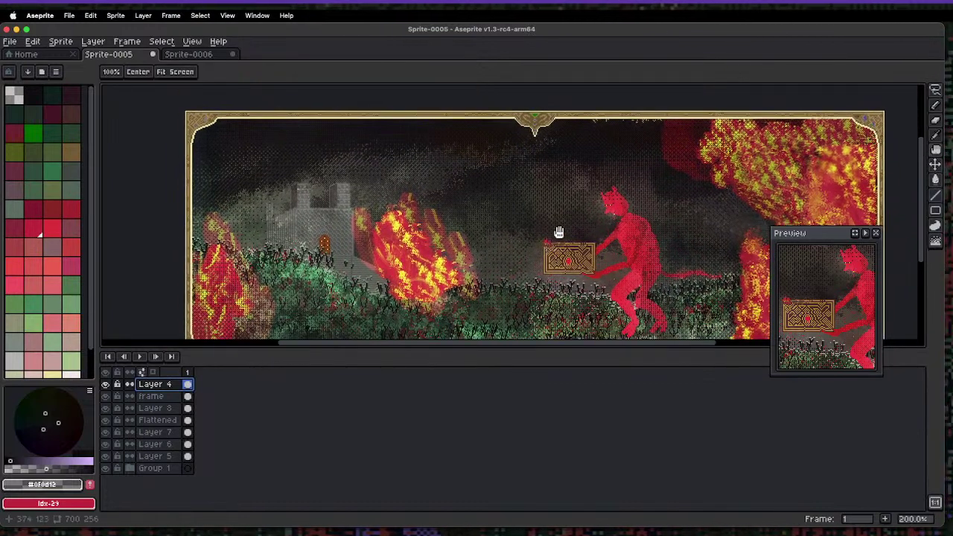
key("v")
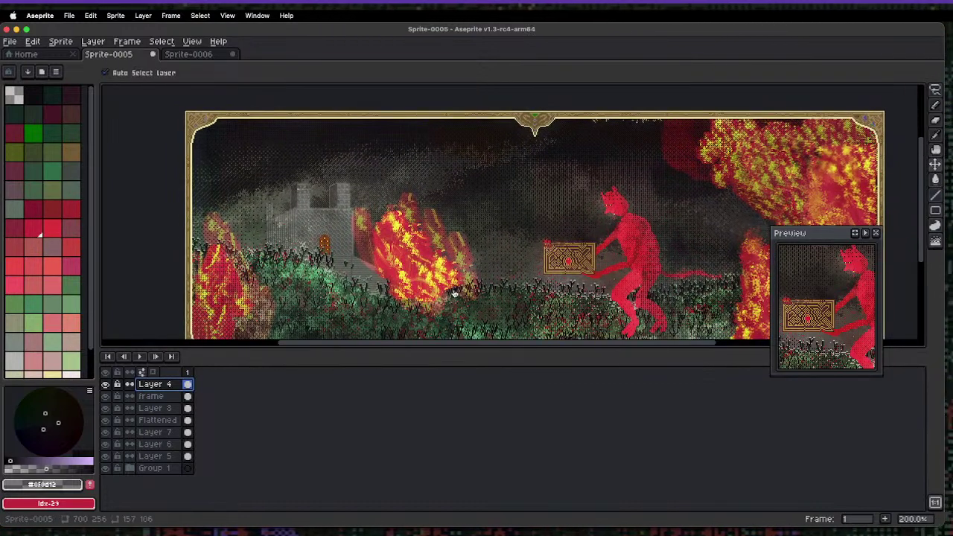
key("super+Tab")
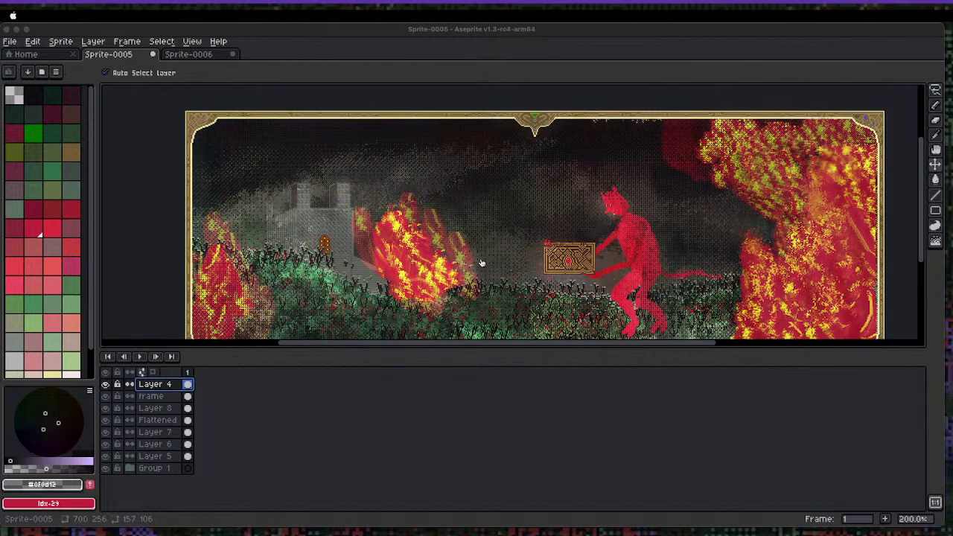